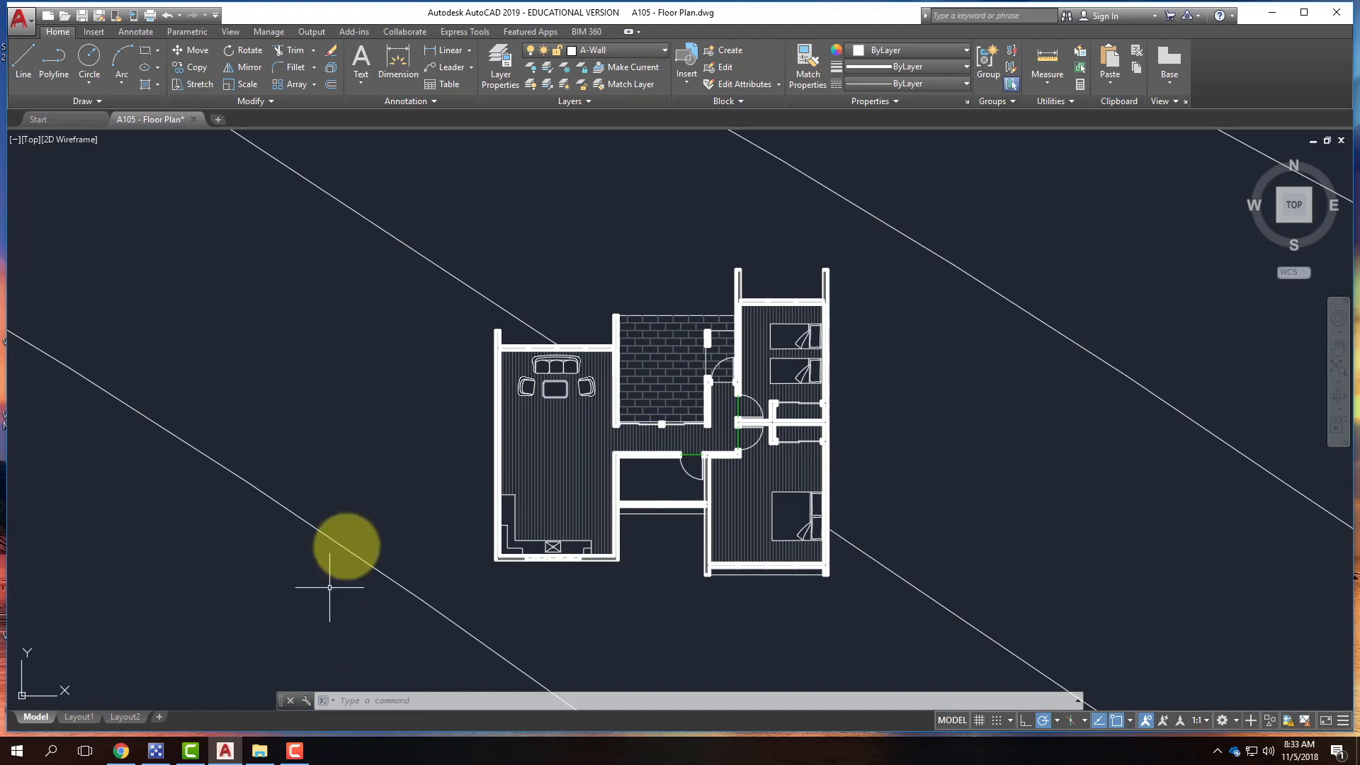
- Draw a horizontal construction line through the southwest outer corner of the bedroom wing and delete it
{"action": "scroll", "coordinate": [420, 520], "scroll_direction": "down", "scroll_amount": 6}
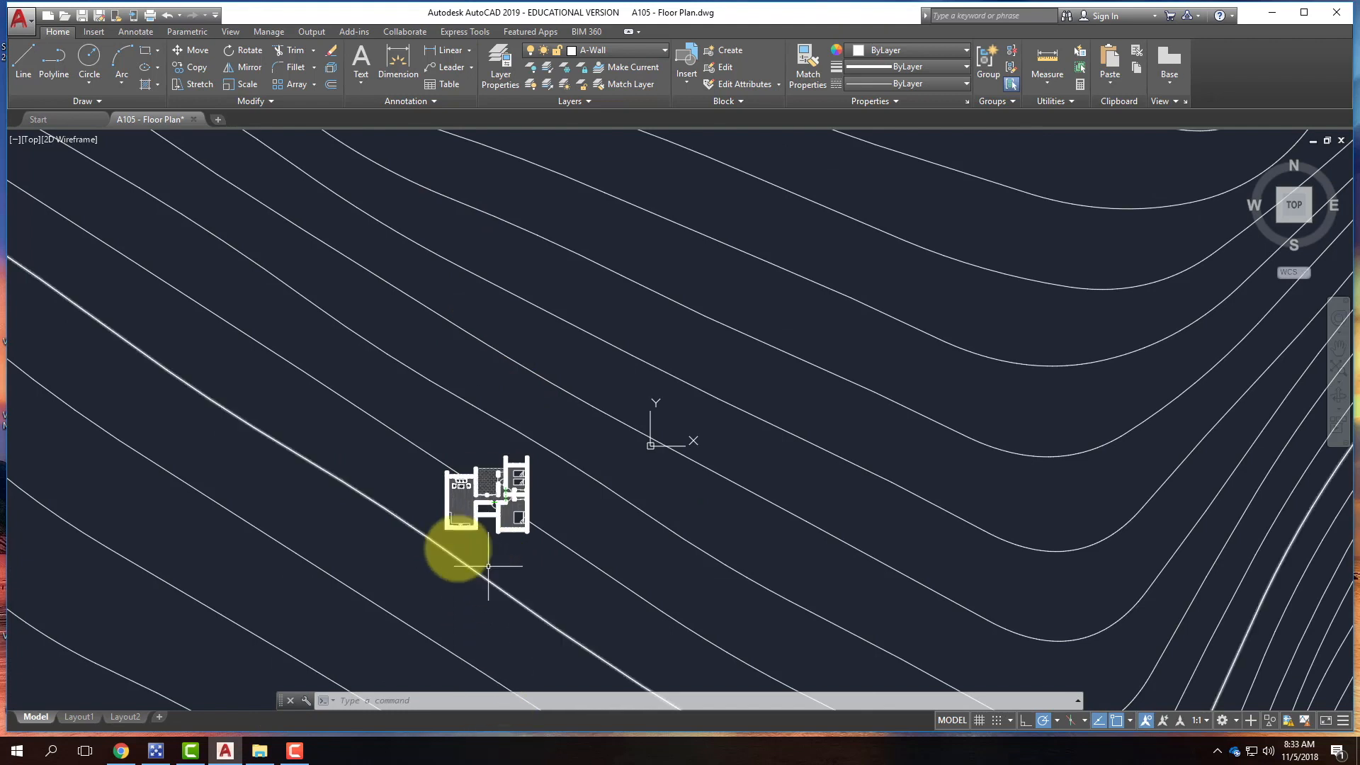
{"action": "scroll", "coordinate": [461, 555], "scroll_direction": "up", "scroll_amount": 5}
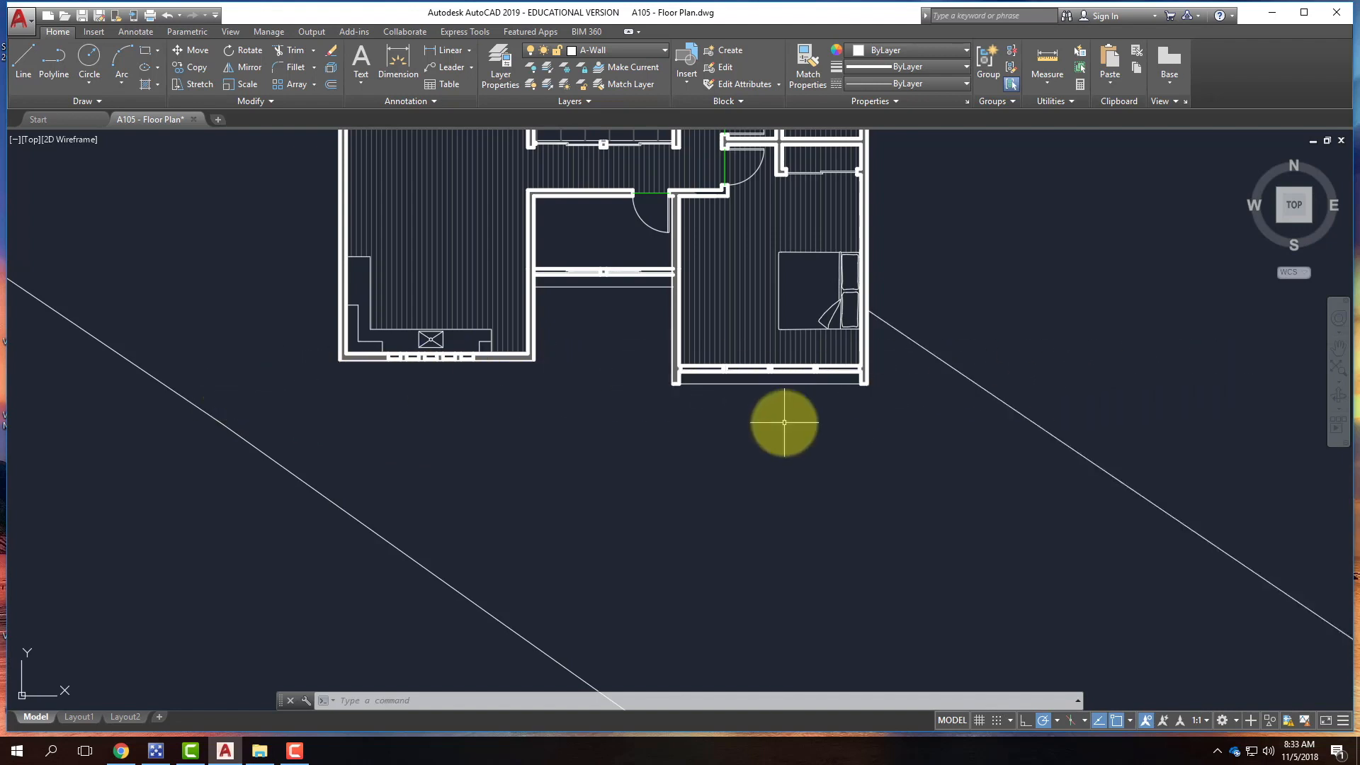
{"action": "type", "text": "xl"}
{"action": "key", "text": "Return"}
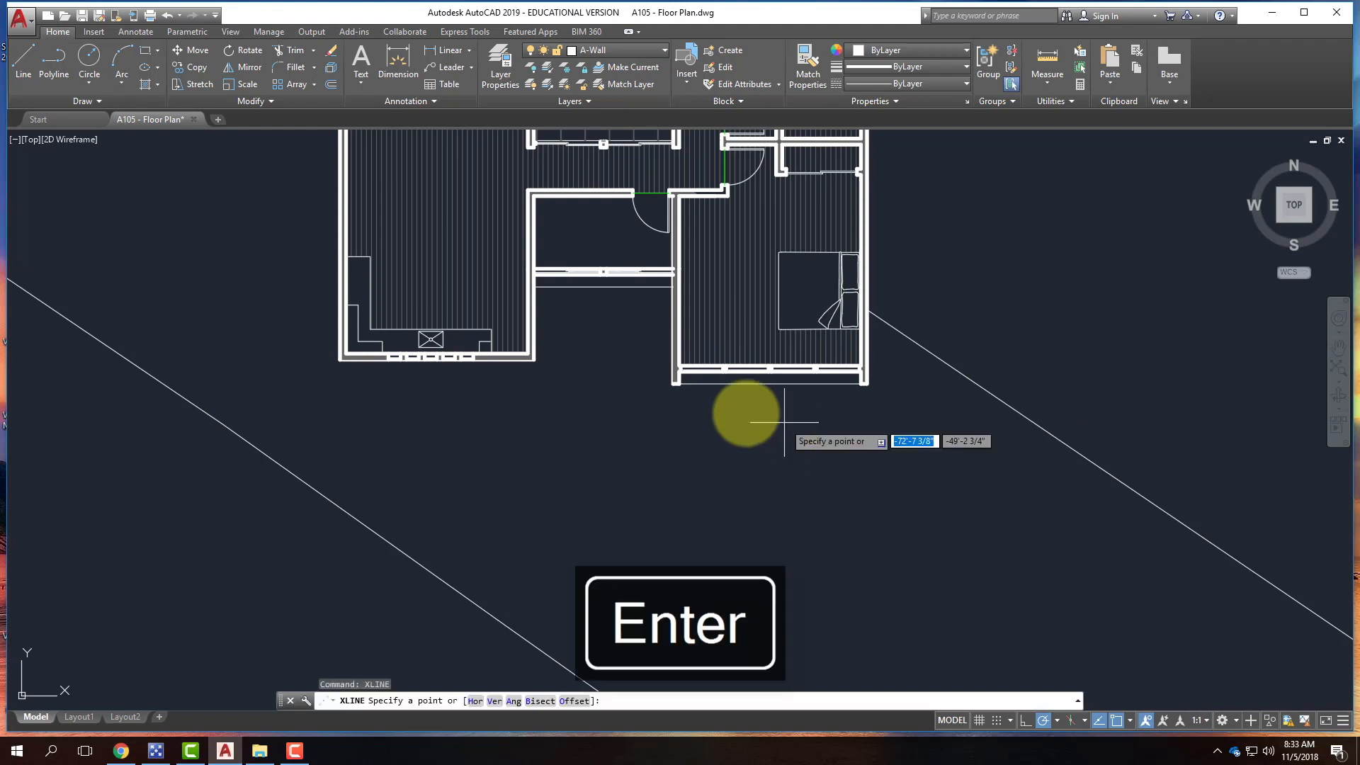
{"action": "left_click", "coordinate": [669, 384]}
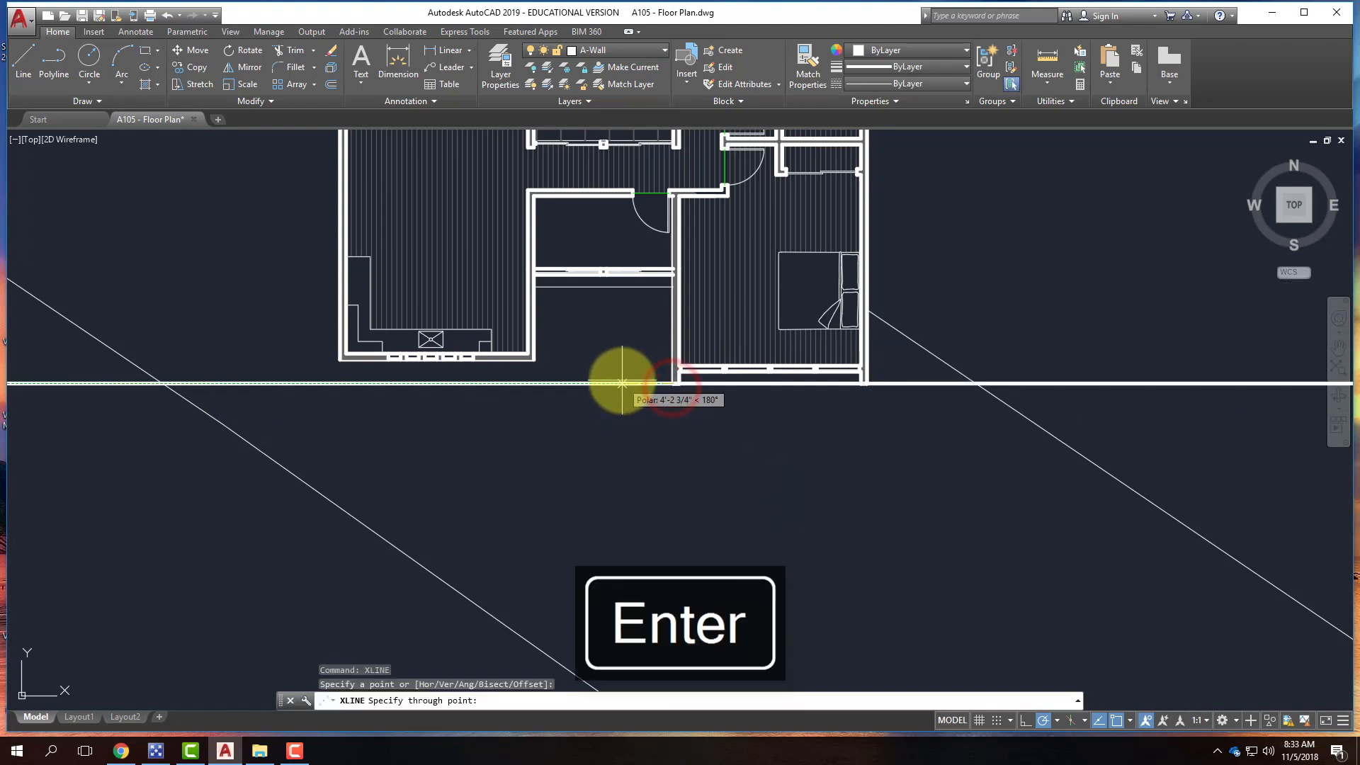
{"action": "key", "text": "Return"}
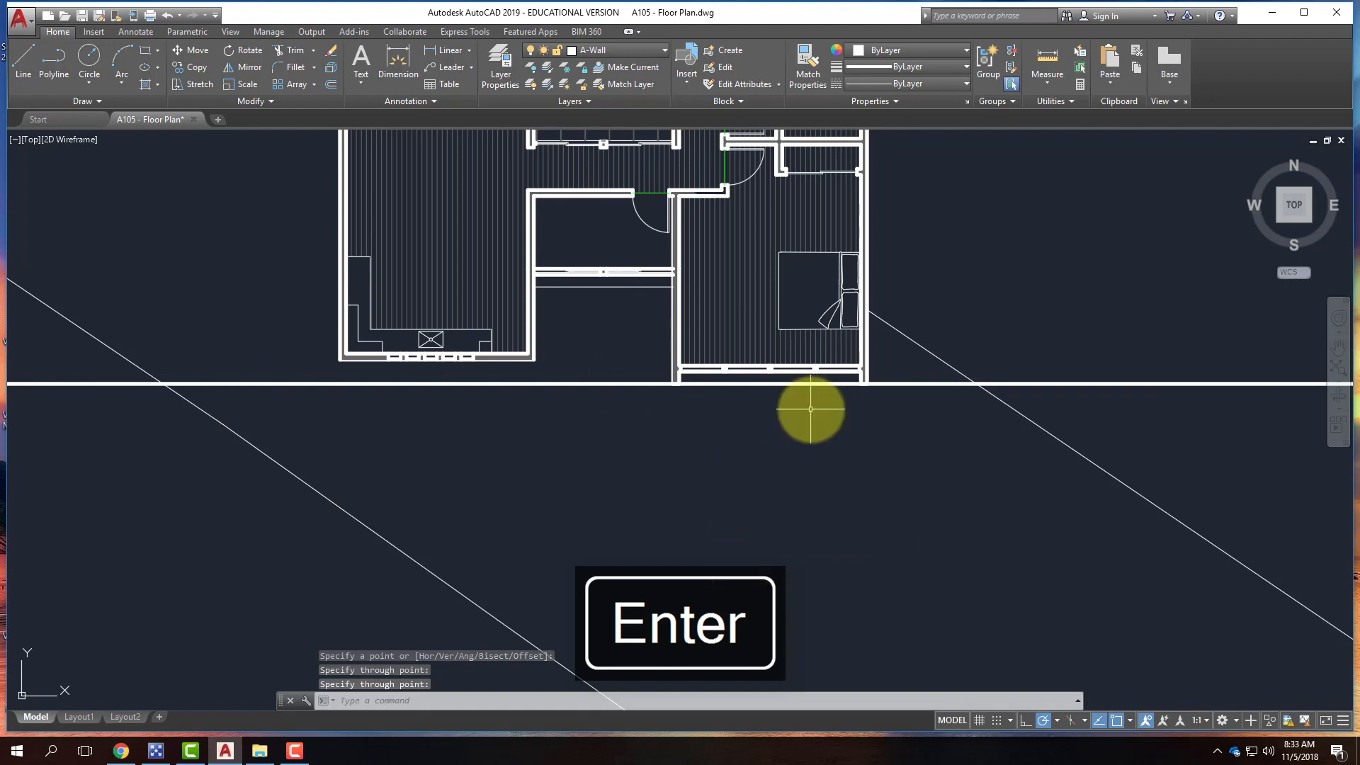
{"action": "left_click", "coordinate": [925, 385]}
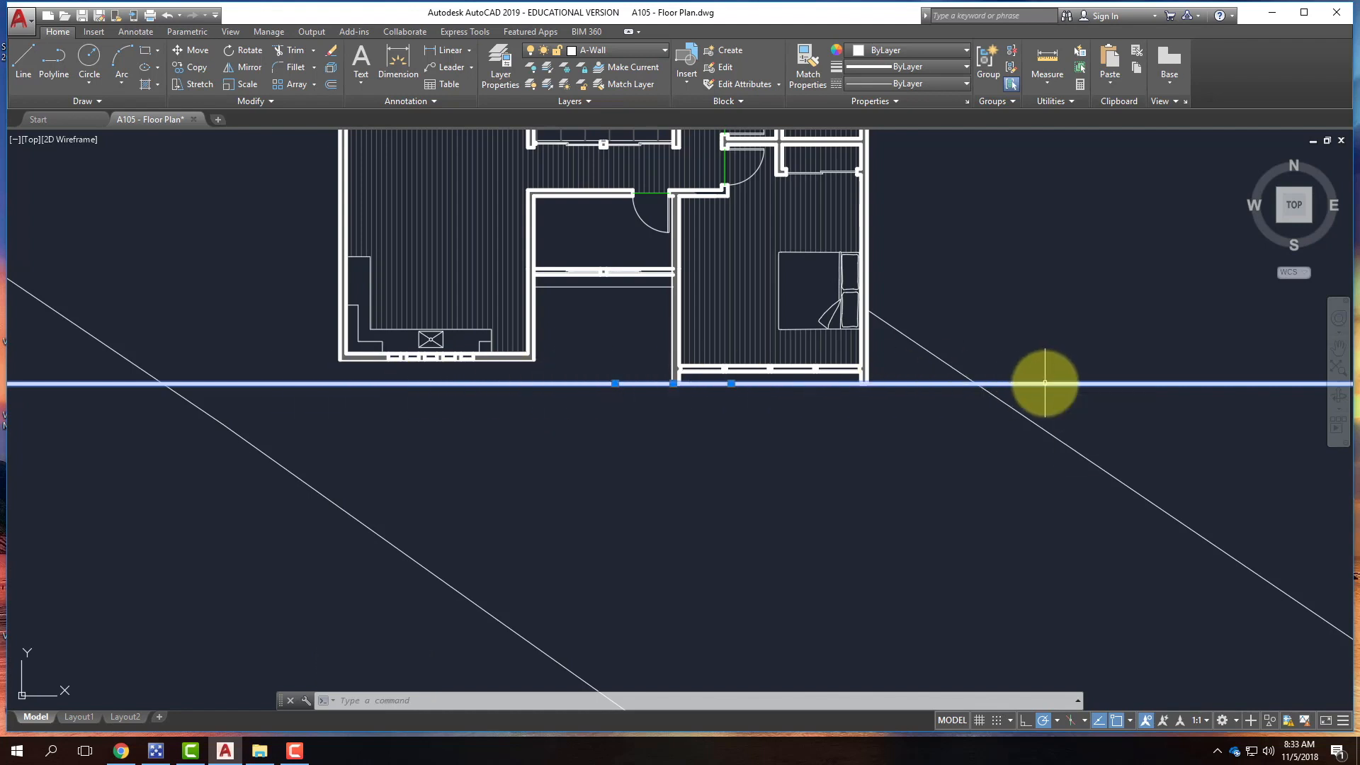
{"action": "key", "text": "Delete"}
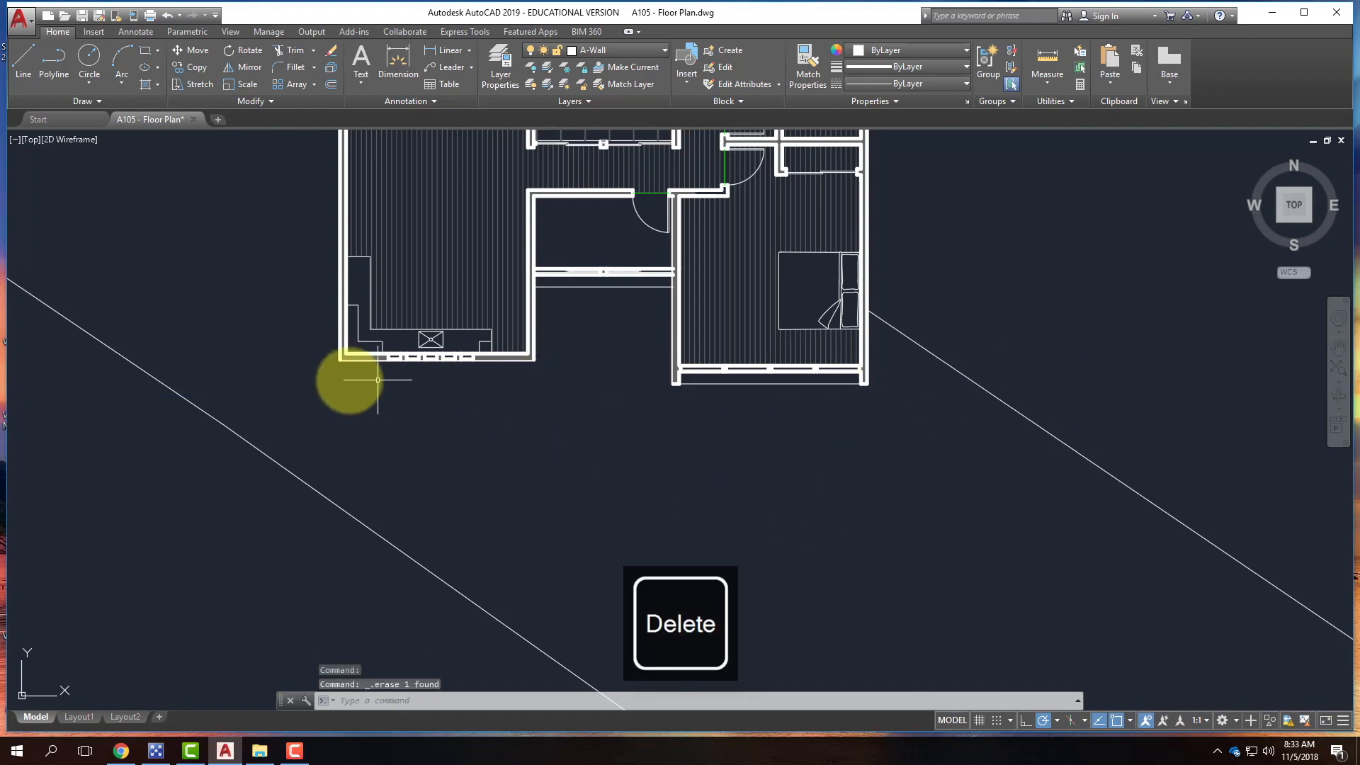
- Create a new layer named A-SouthElevation
{"action": "scroll", "coordinate": [344, 380], "scroll_direction": "down", "scroll_amount": 5}
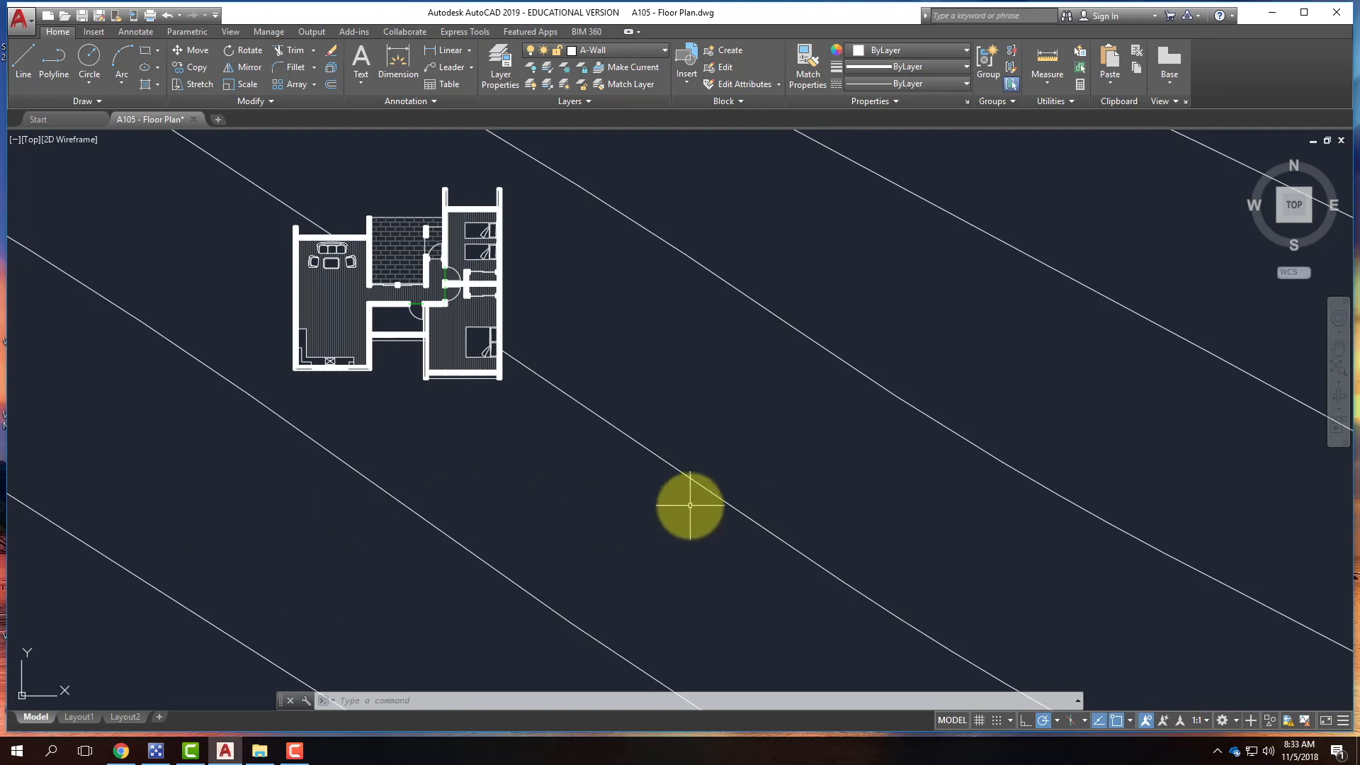
{"action": "scroll", "coordinate": [731, 324], "scroll_direction": "down", "scroll_amount": 2}
{"action": "scroll", "coordinate": [538, 407], "scroll_direction": "up", "scroll_amount": 2}
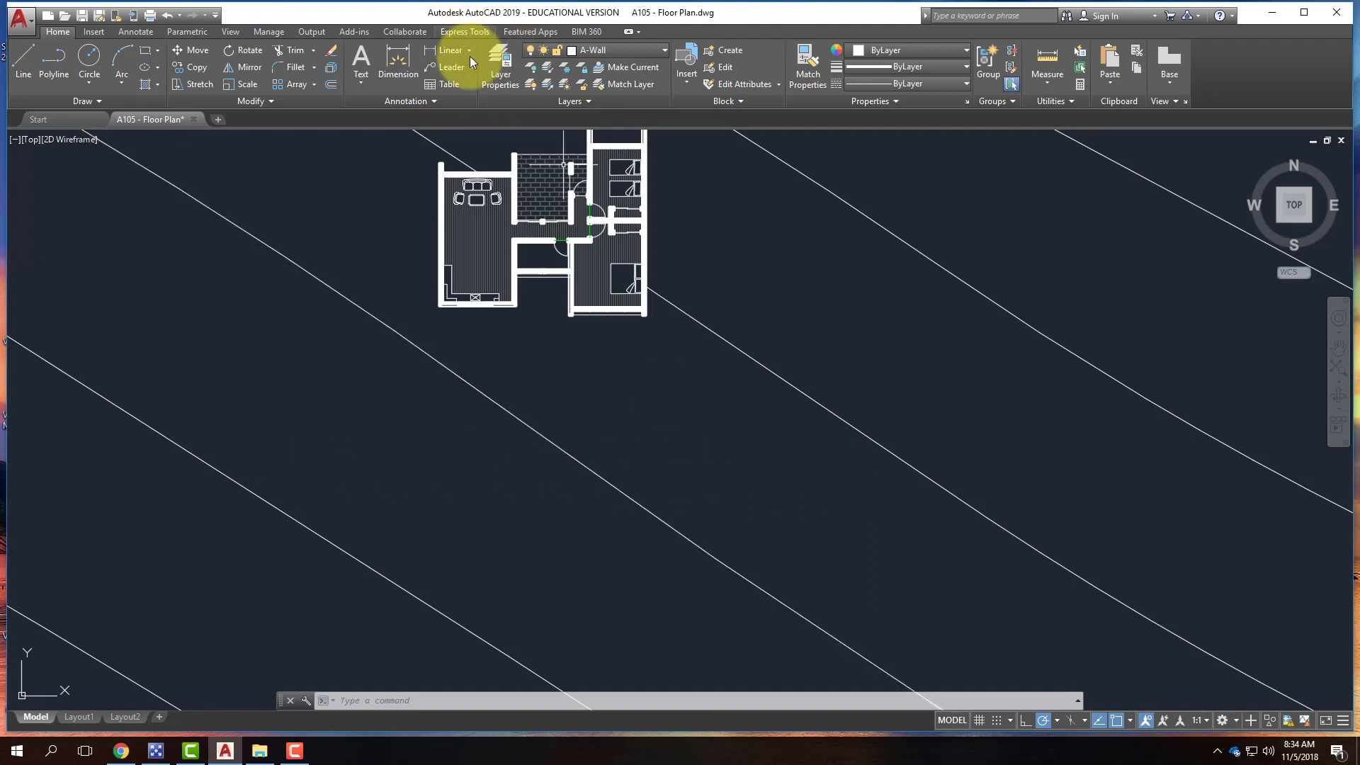
{"action": "left_click", "coordinate": [507, 69]}
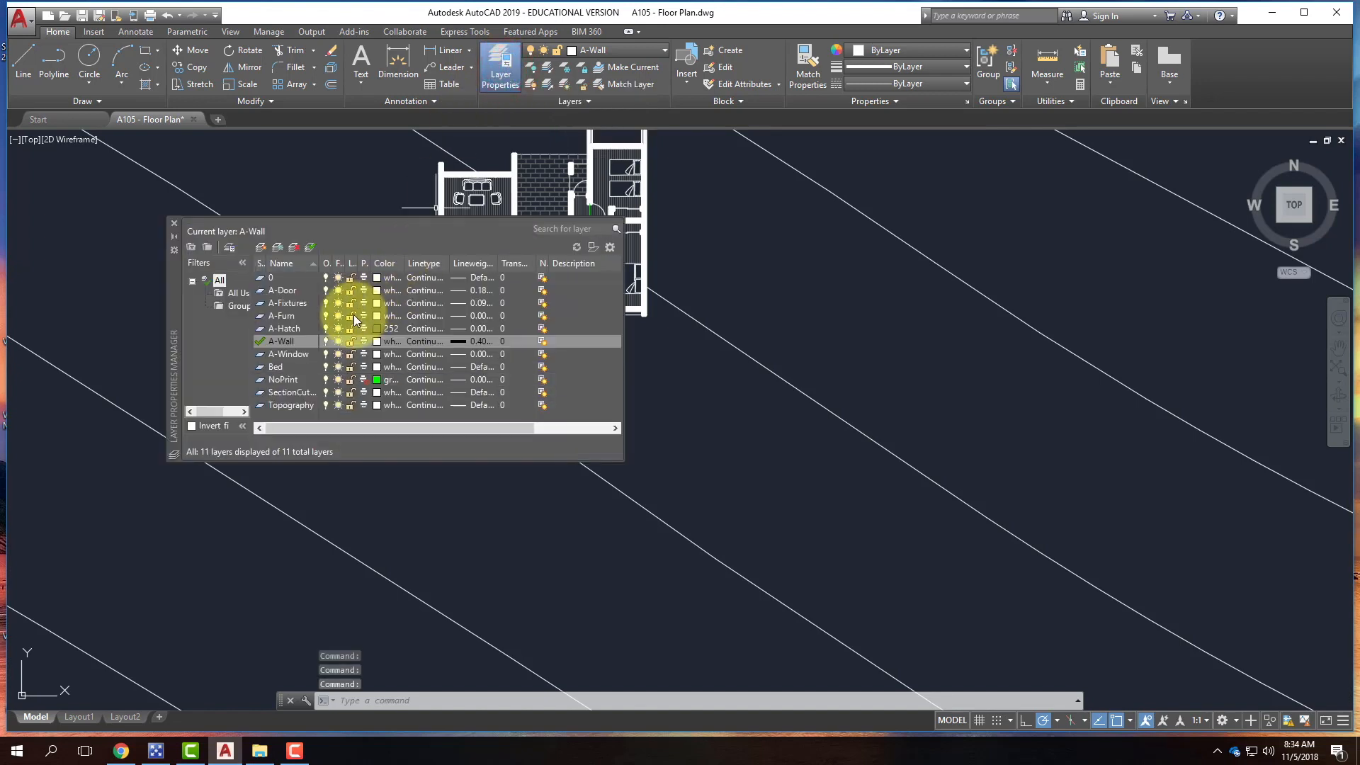
{"action": "left_click", "coordinate": [262, 245]}
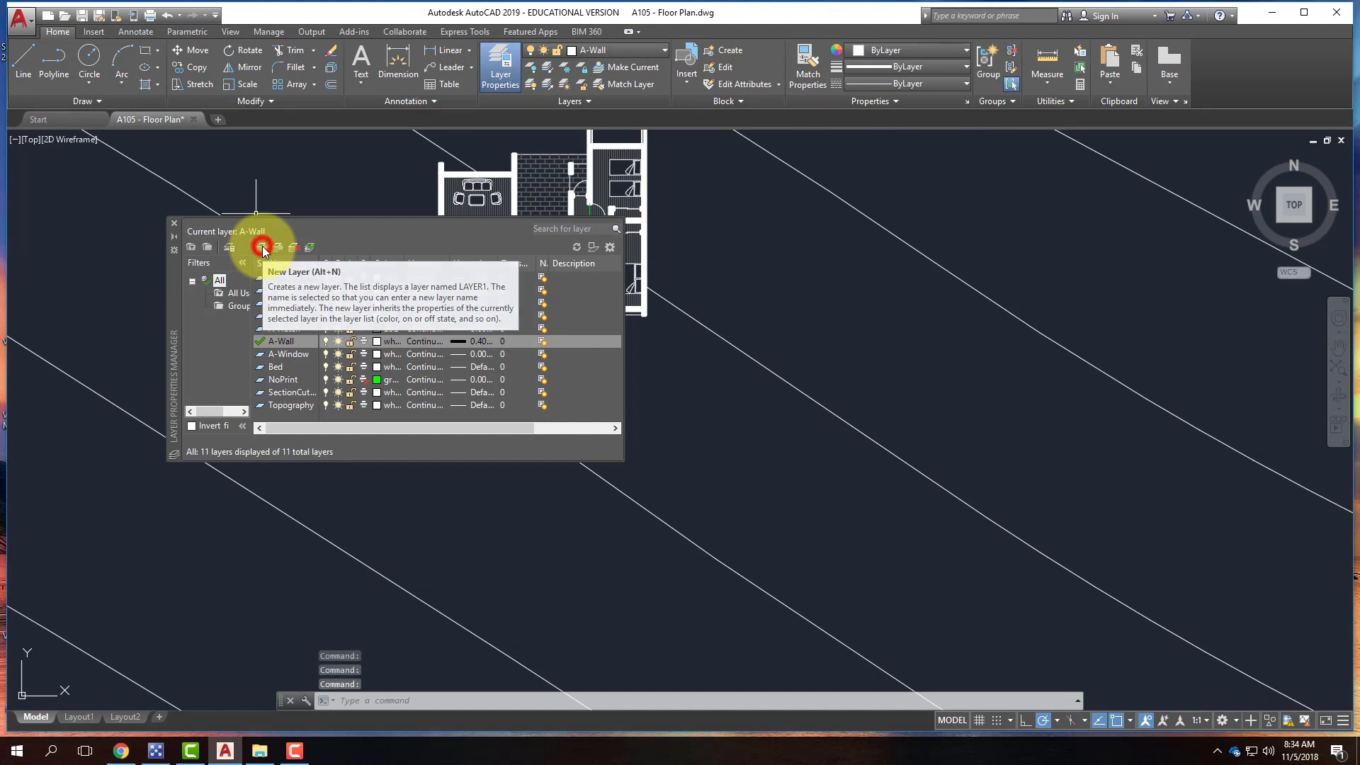
{"action": "type", "text": "A"}
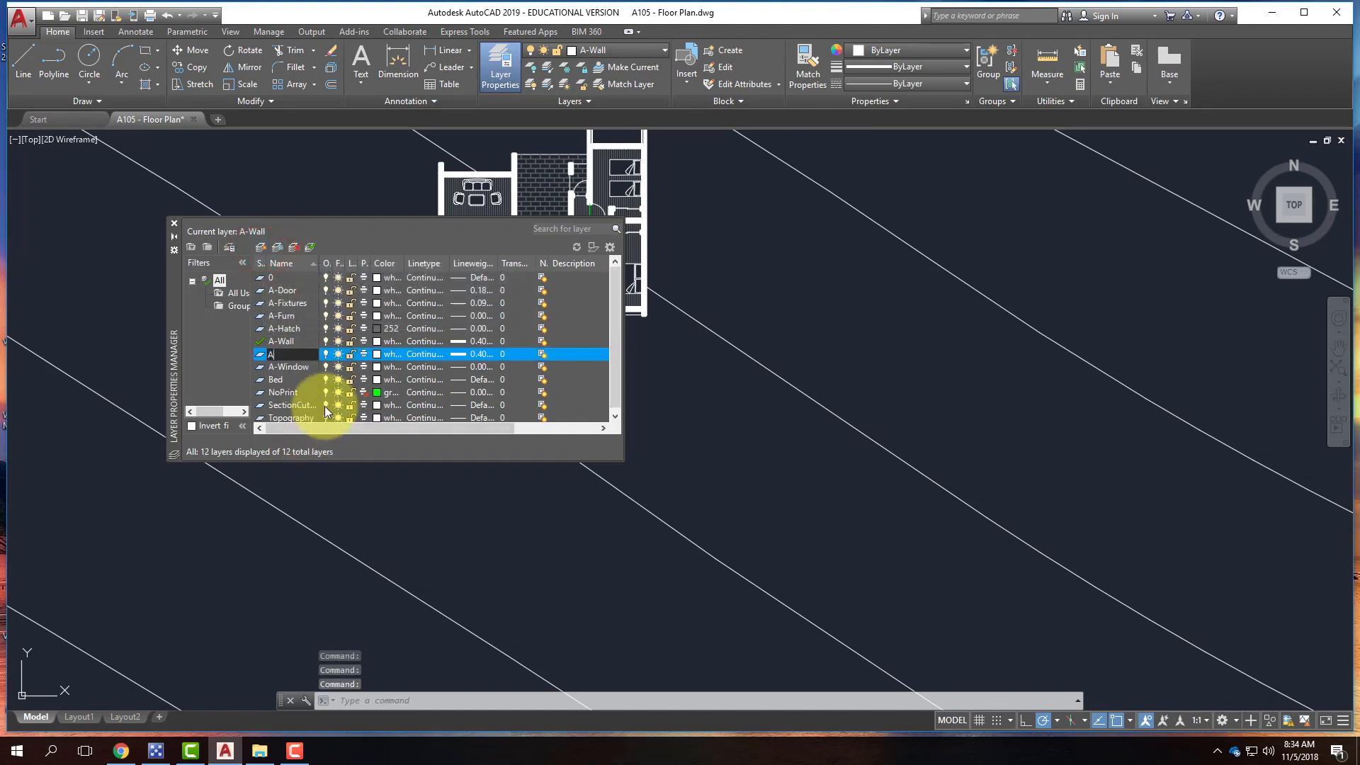
{"action": "type", "text": "-South"}
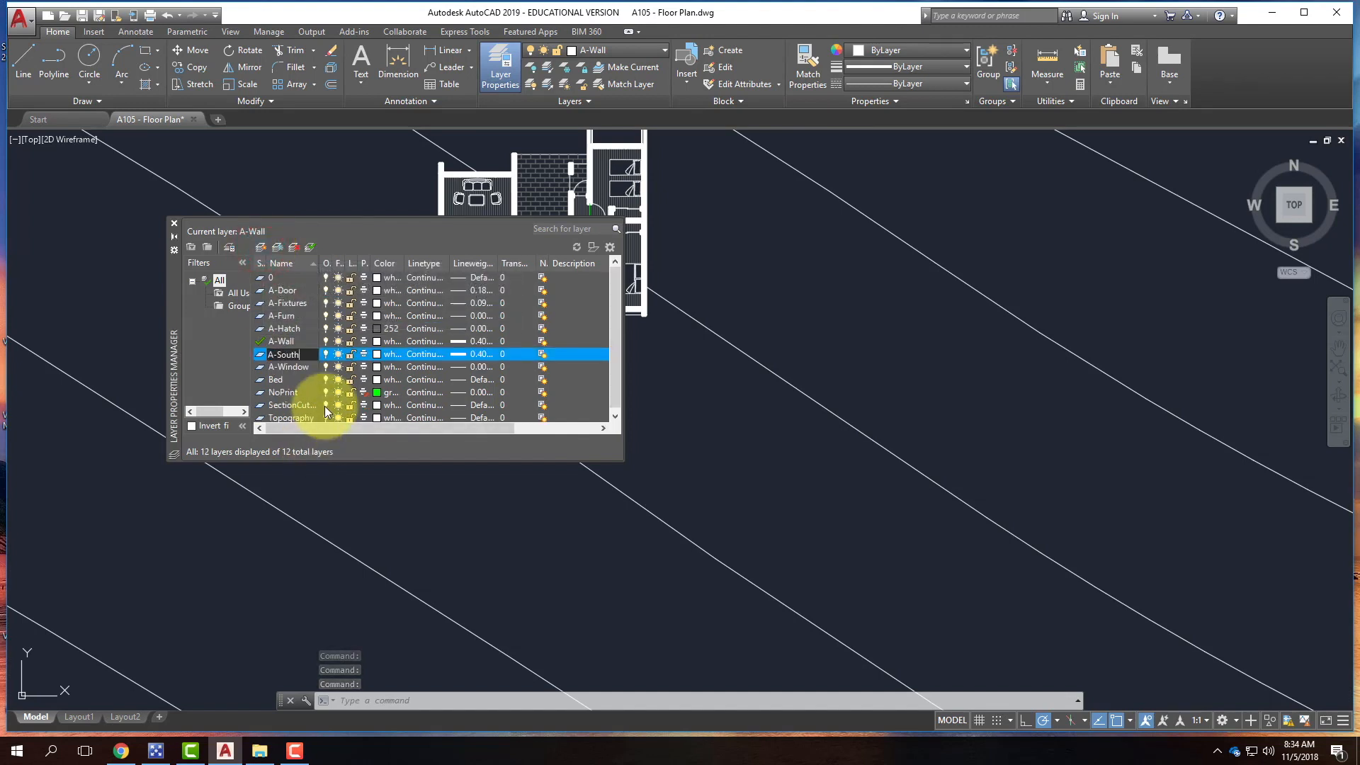
{"action": "type", "text": "Elevation"}
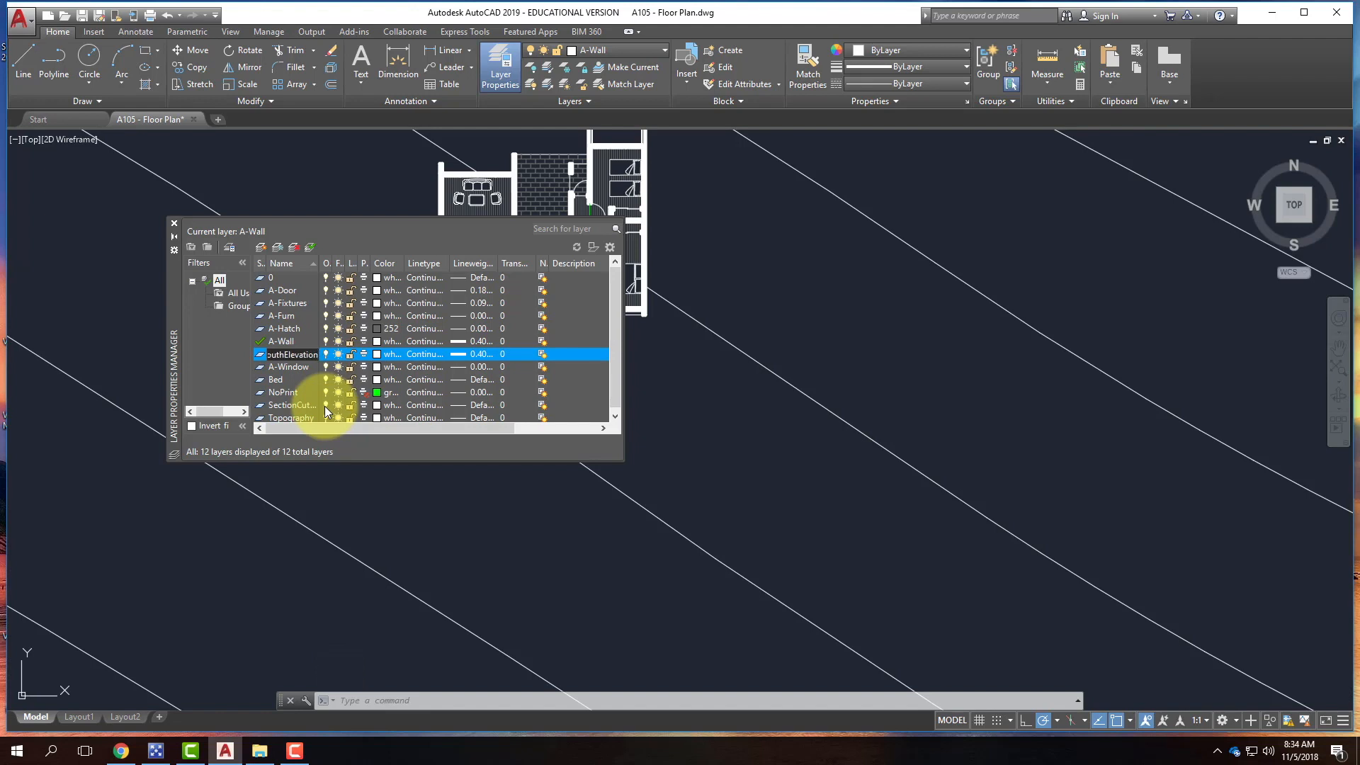
{"action": "key", "text": "Return"}
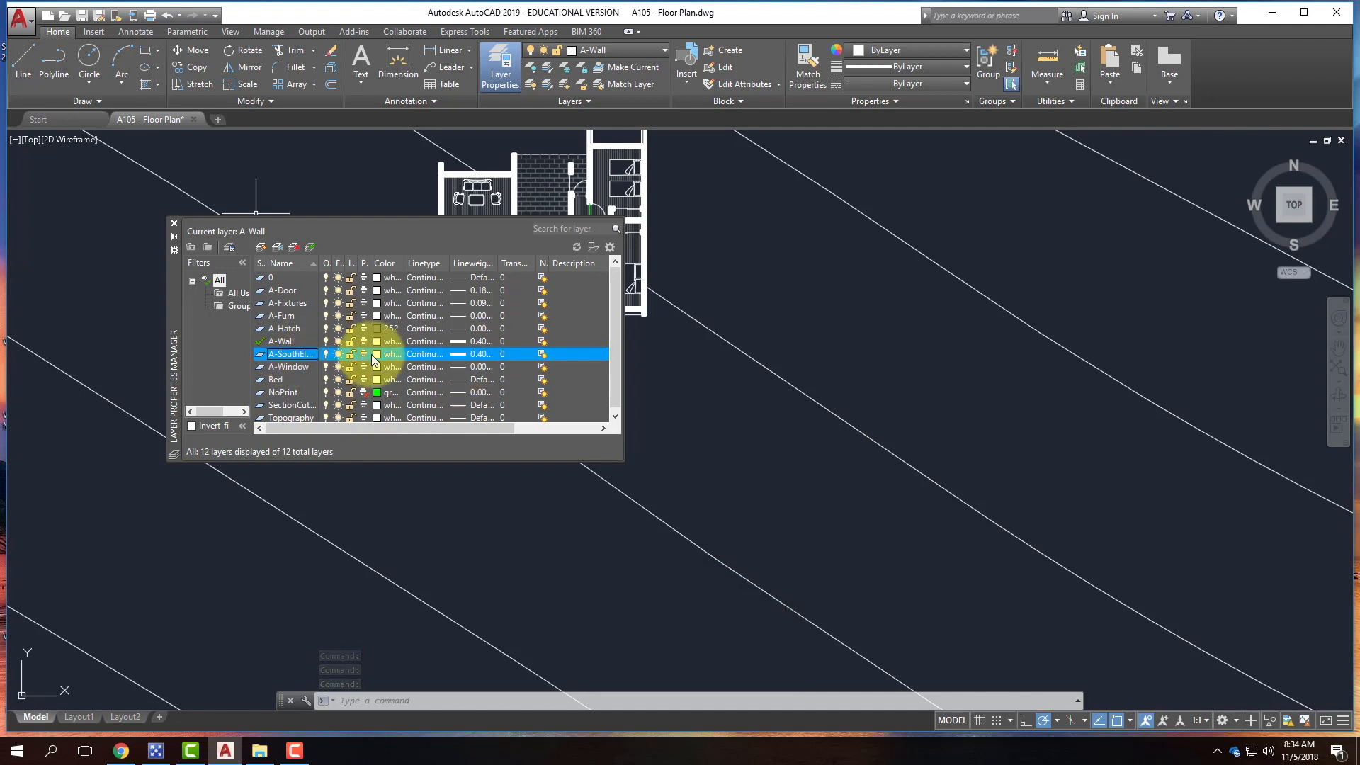
- Set the lineweight of the A-SouthElevation layer to 0.20 mm
{"action": "left_click", "coordinate": [471, 358]}
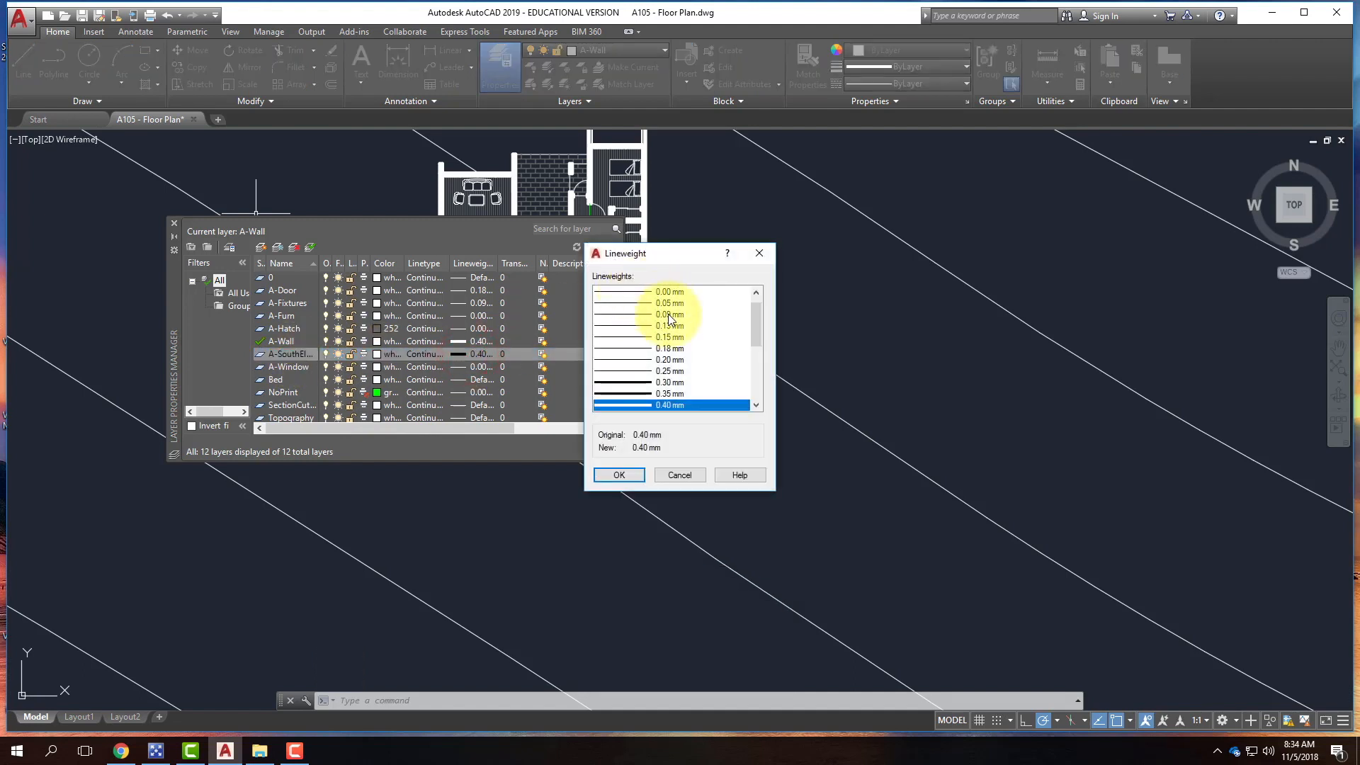
{"action": "left_click", "coordinate": [670, 361]}
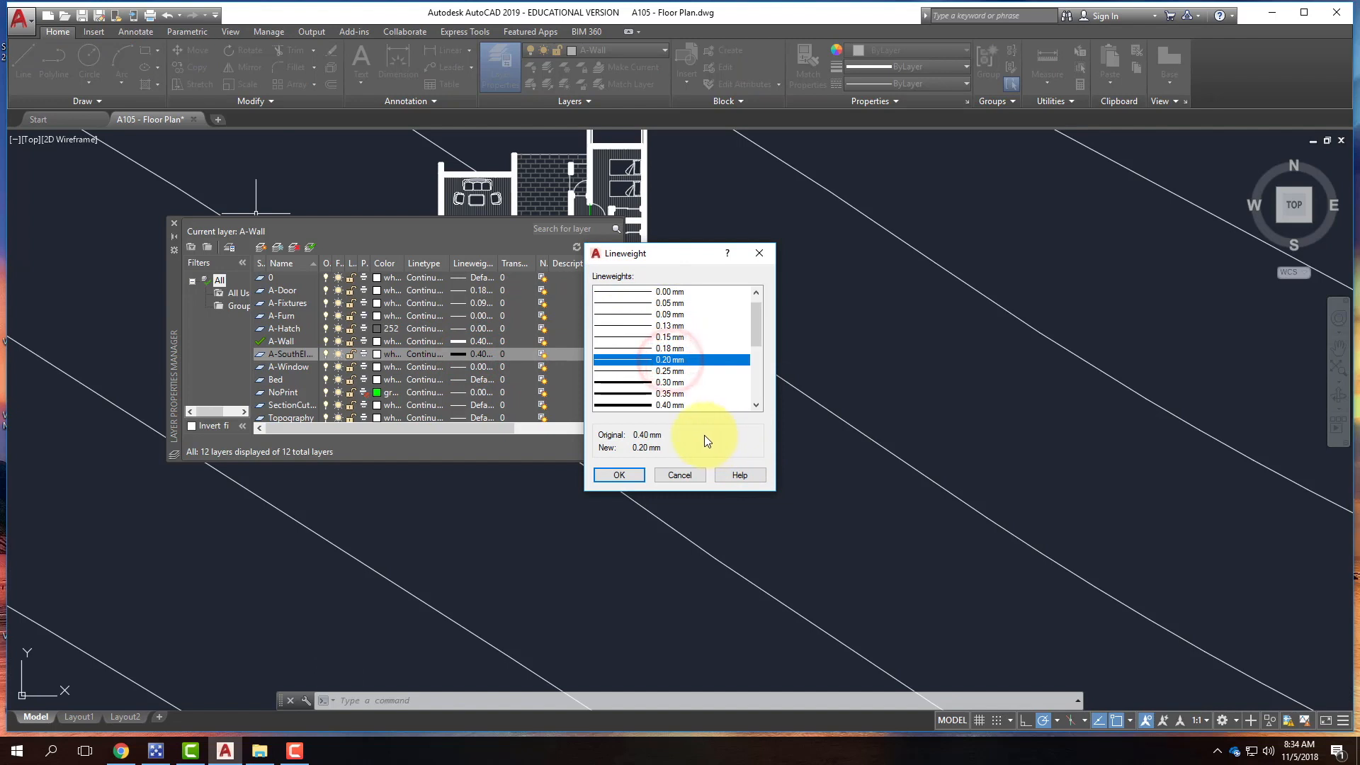
{"action": "left_click", "coordinate": [620, 474]}
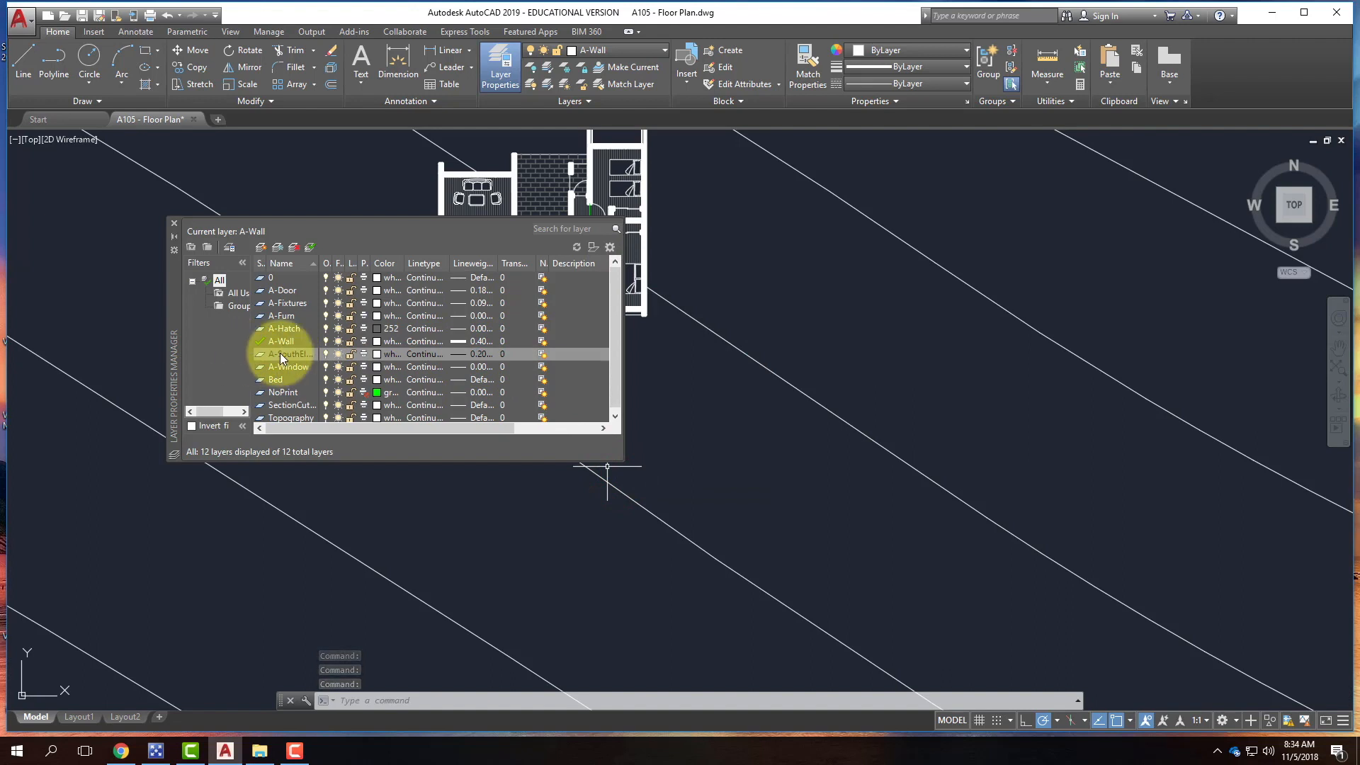
- Create a new layer named Guides and make it non-plotting
{"action": "left_click", "coordinate": [260, 247]}
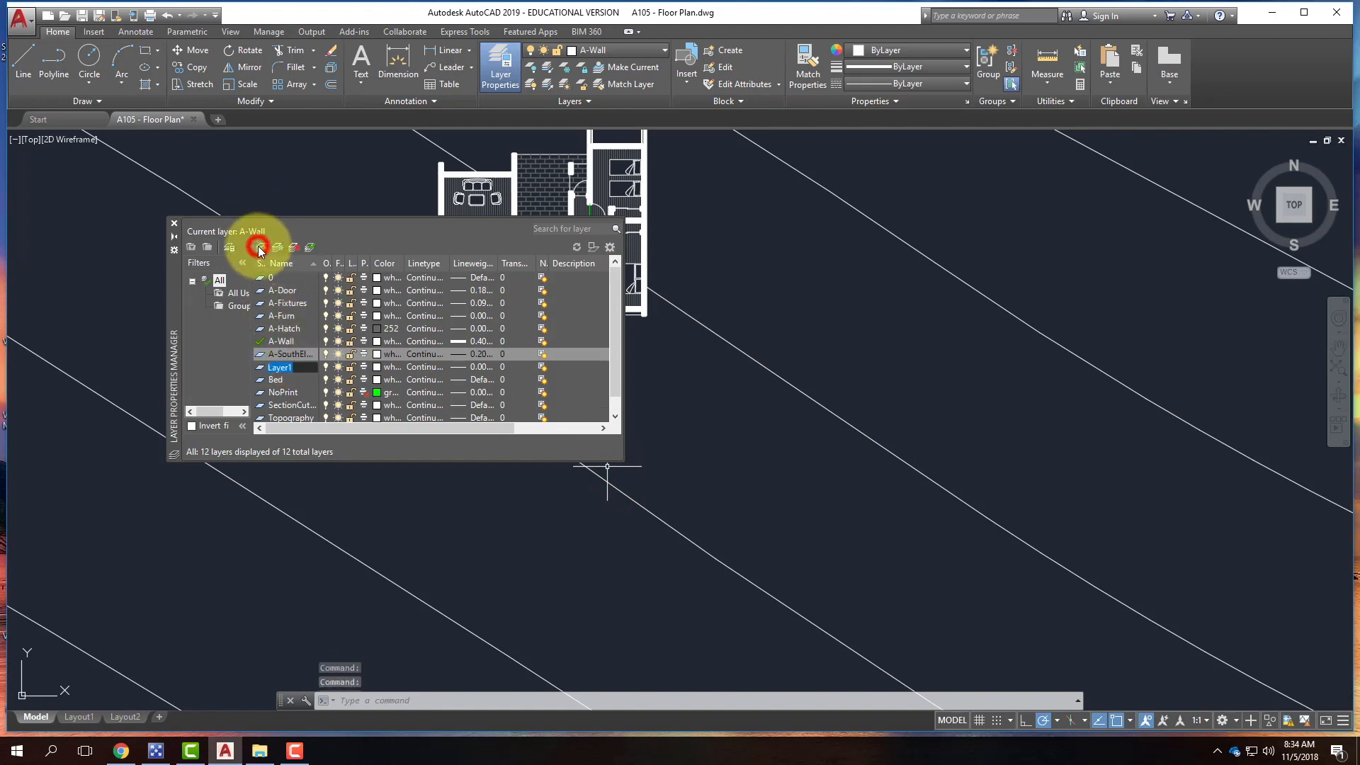
{"action": "type", "text": "A-Window,"}
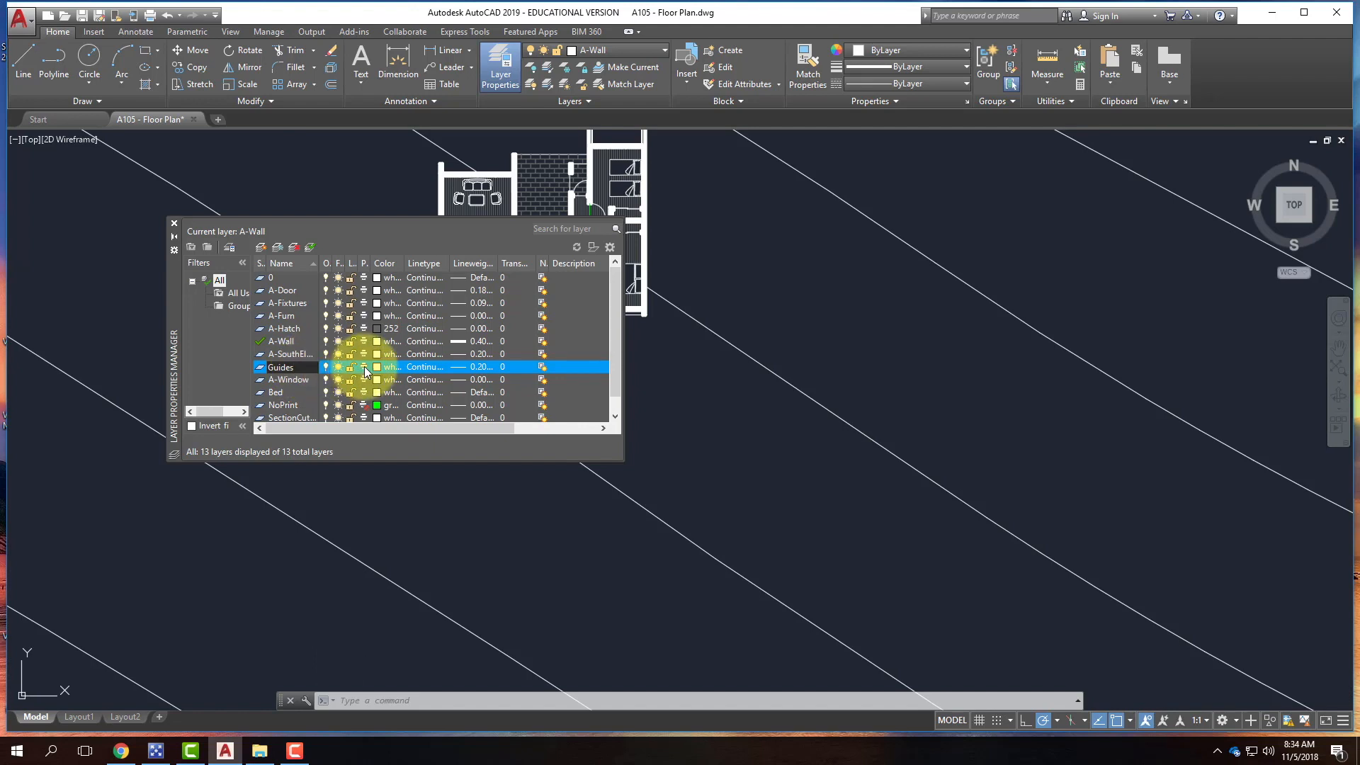
{"action": "left_click", "coordinate": [365, 367]}
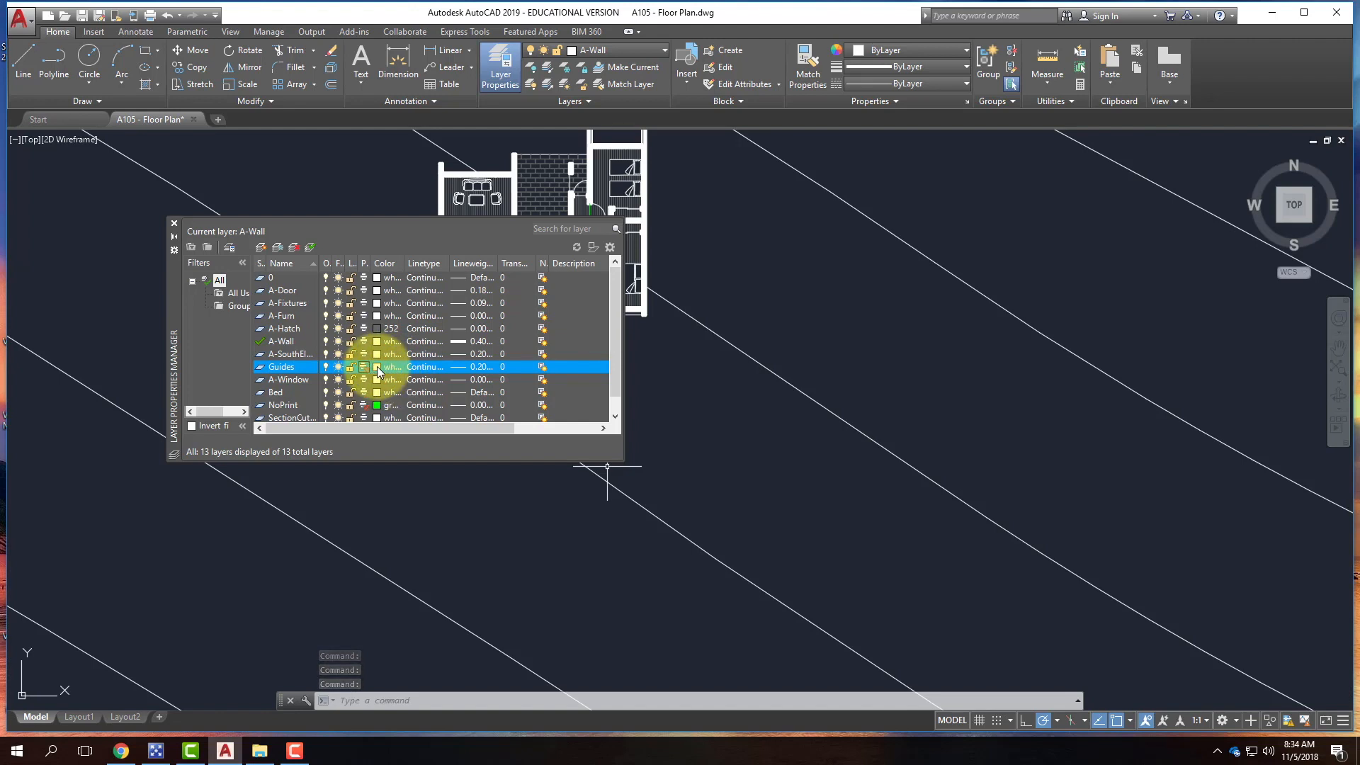
- Set the Guides layer's color to red and its lineweight to 0.00 mm
{"action": "left_click", "coordinate": [377, 366]}
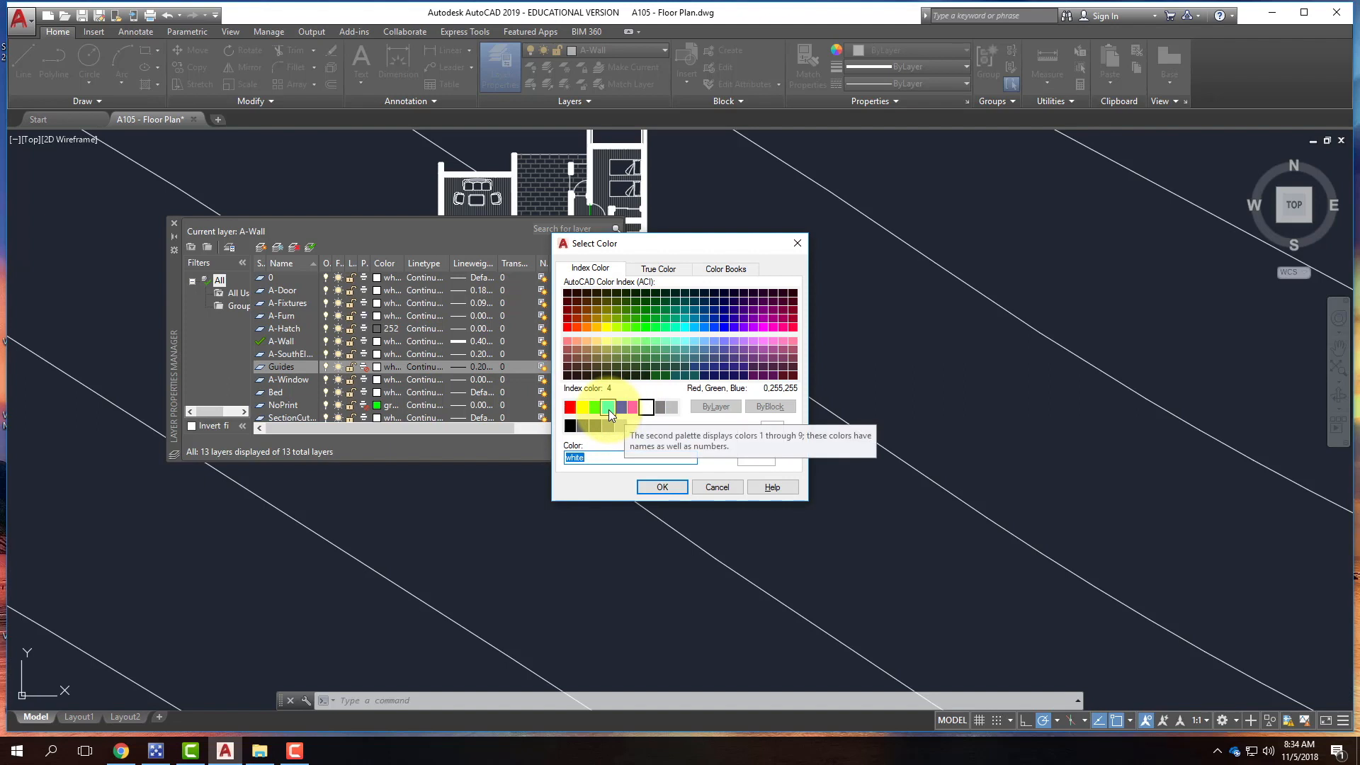
{"action": "left_click", "coordinate": [570, 408]}
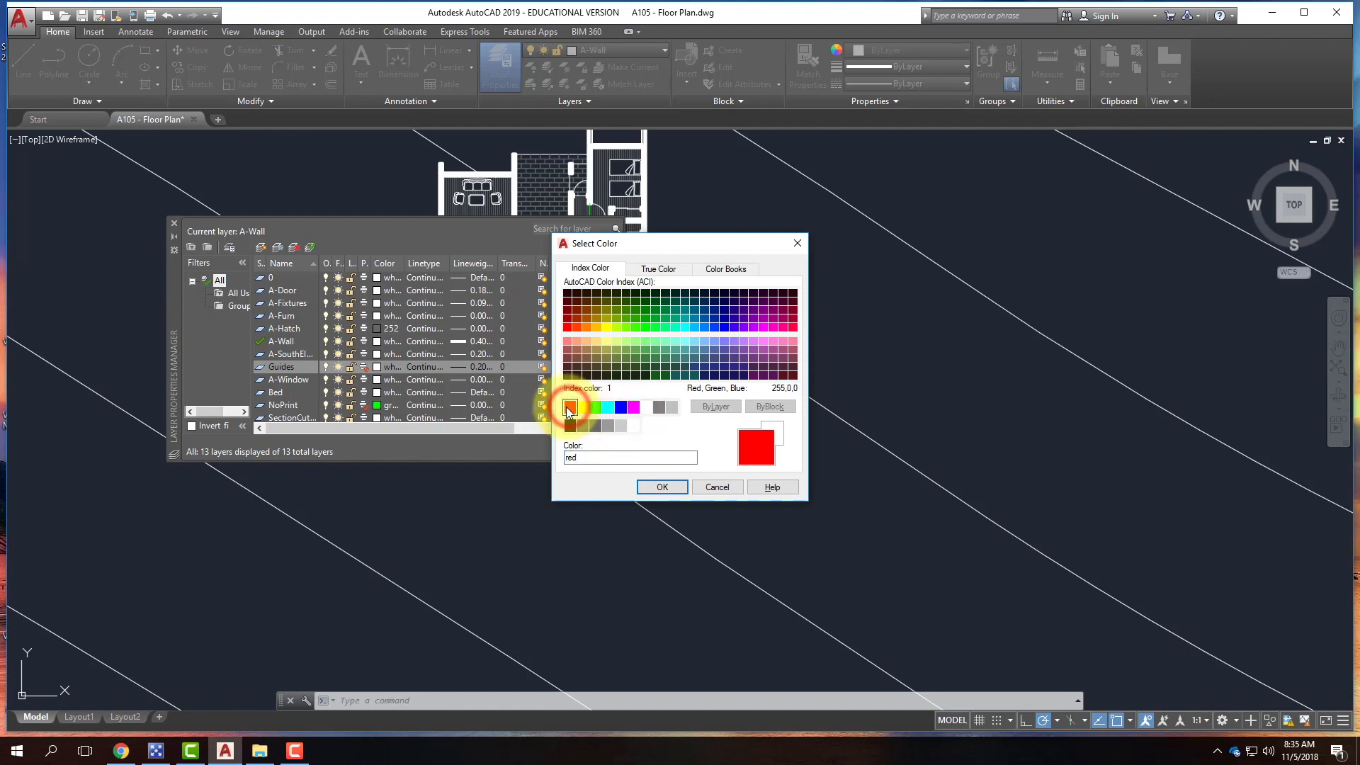
{"action": "left_click", "coordinate": [651, 486]}
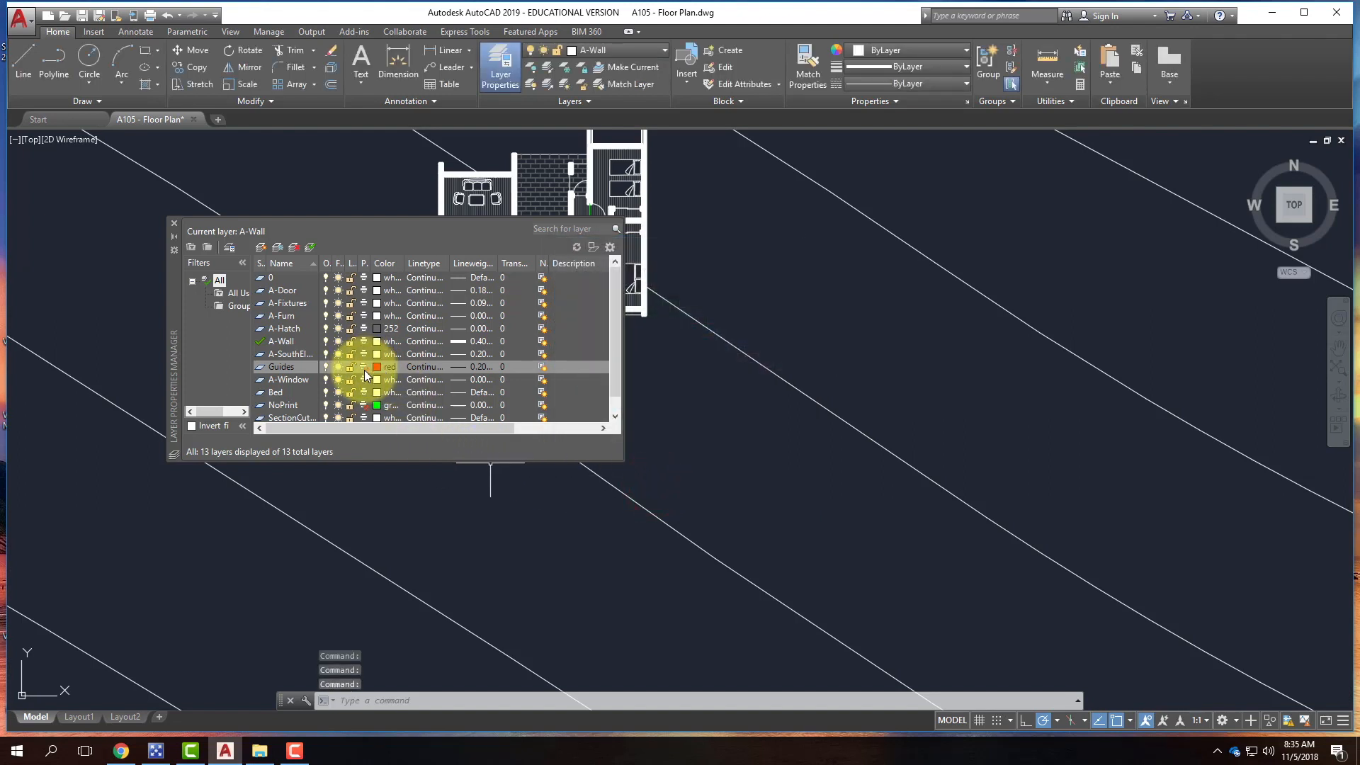
{"action": "left_click", "coordinate": [491, 368]}
{"action": "left_click", "coordinate": [664, 303]}
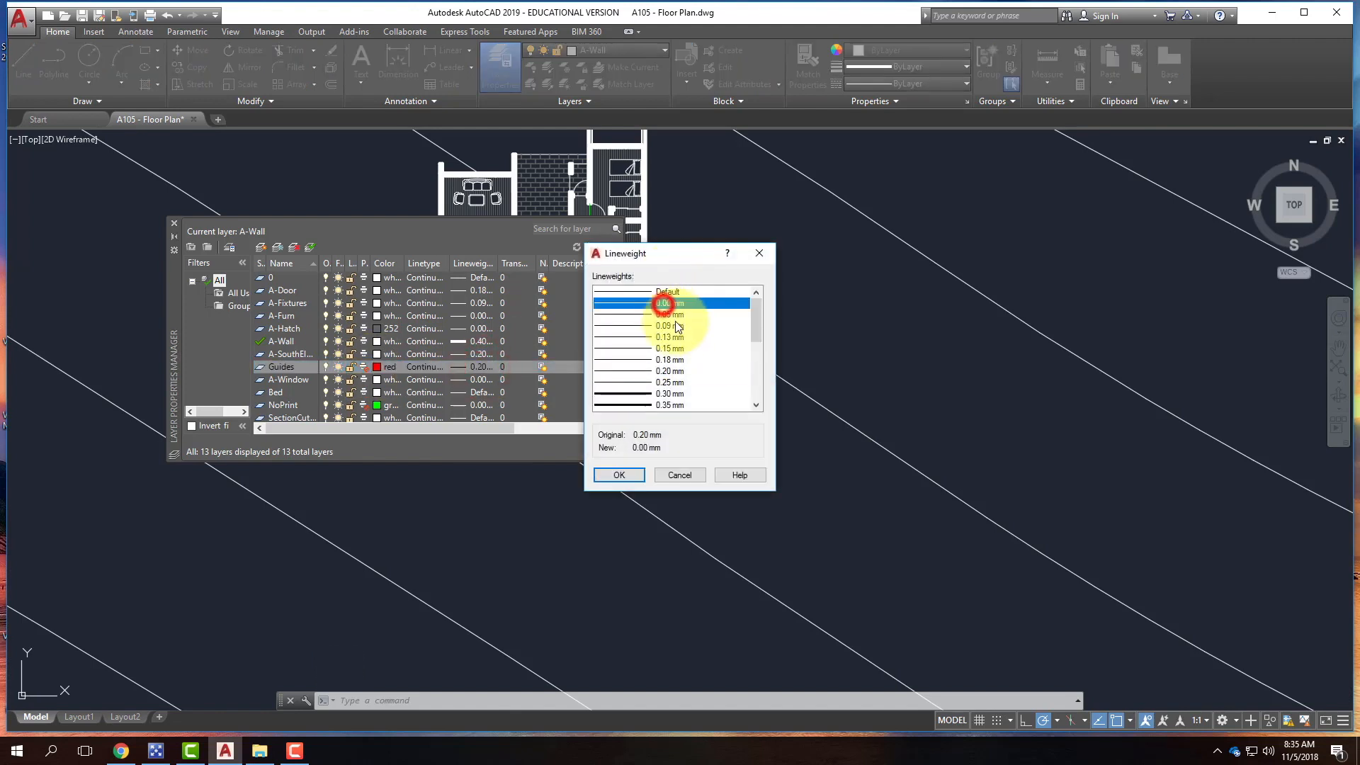
{"action": "left_click", "coordinate": [630, 477]}
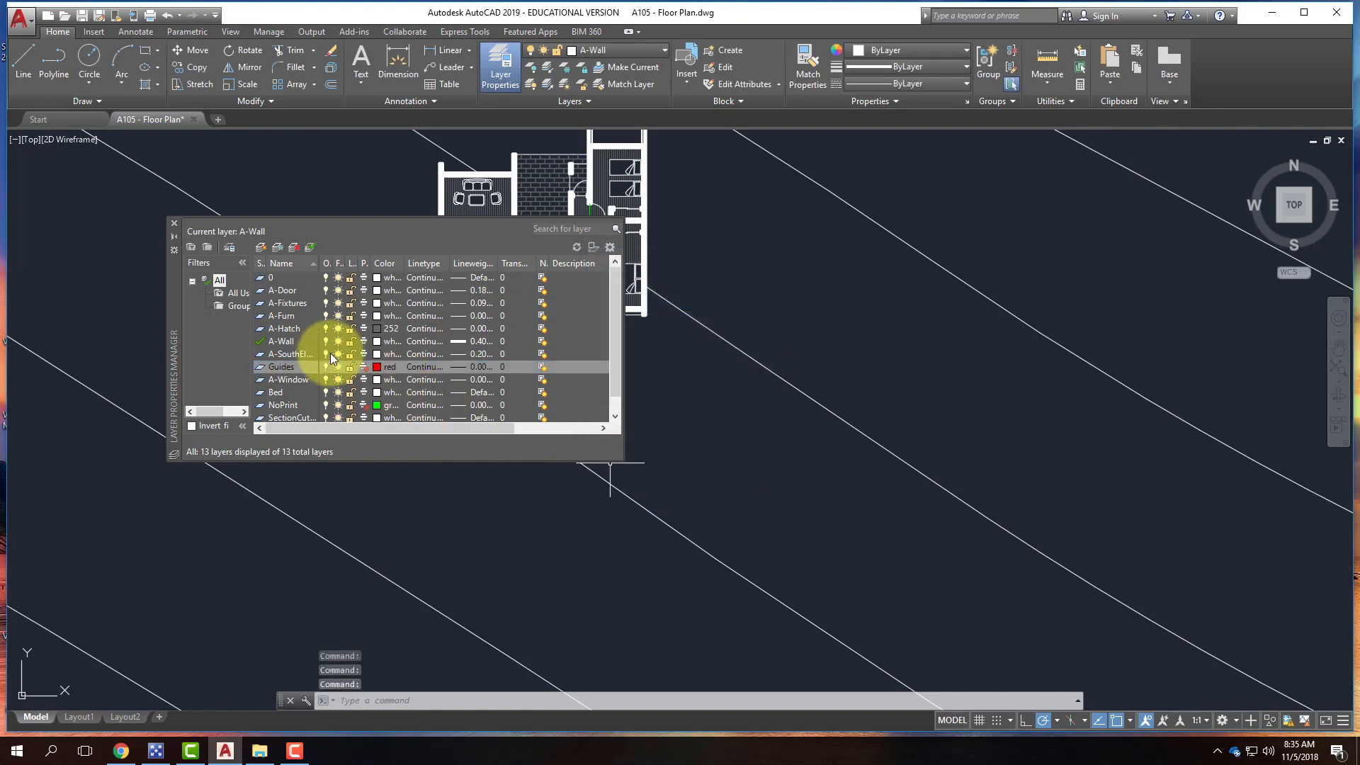
- Make Guides the current layer and close the layer manager
{"action": "double_click", "coordinate": [261, 367]}
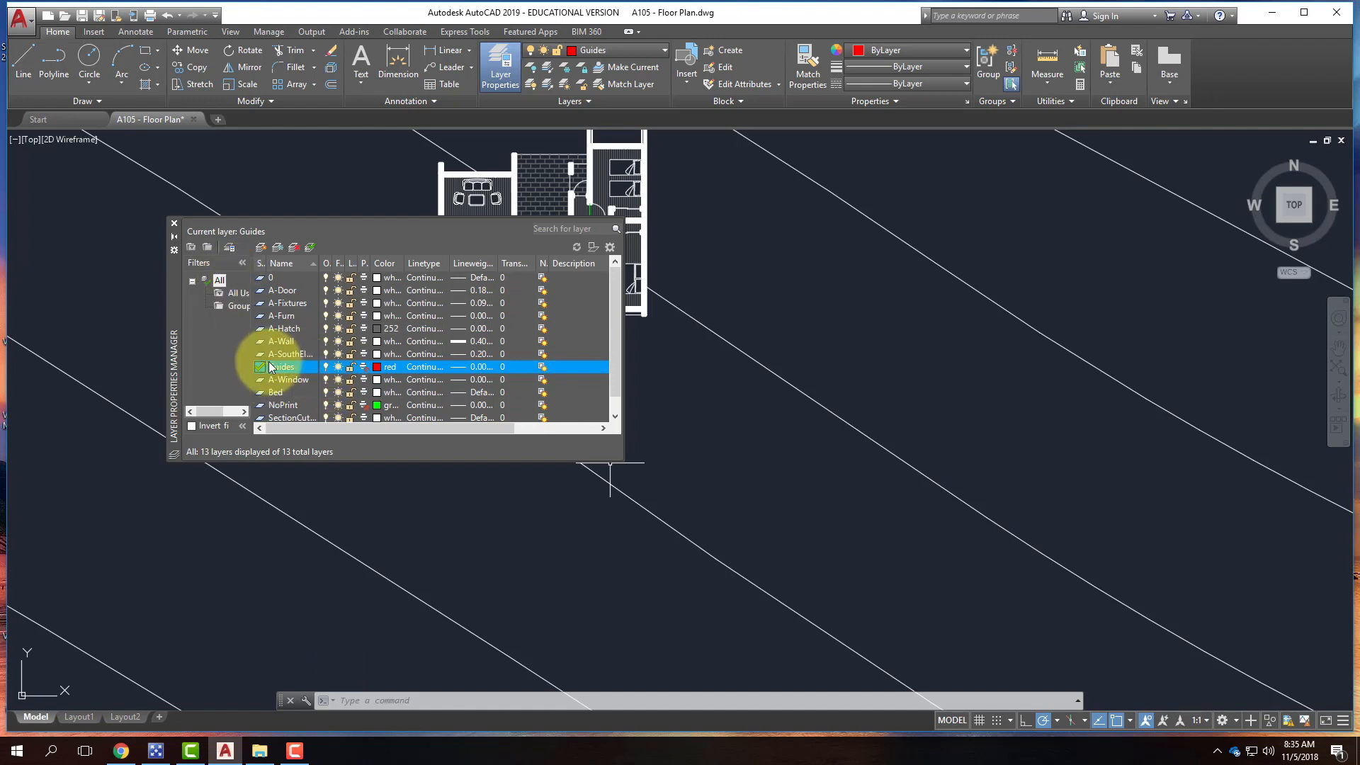
{"action": "left_click", "coordinate": [174, 224]}
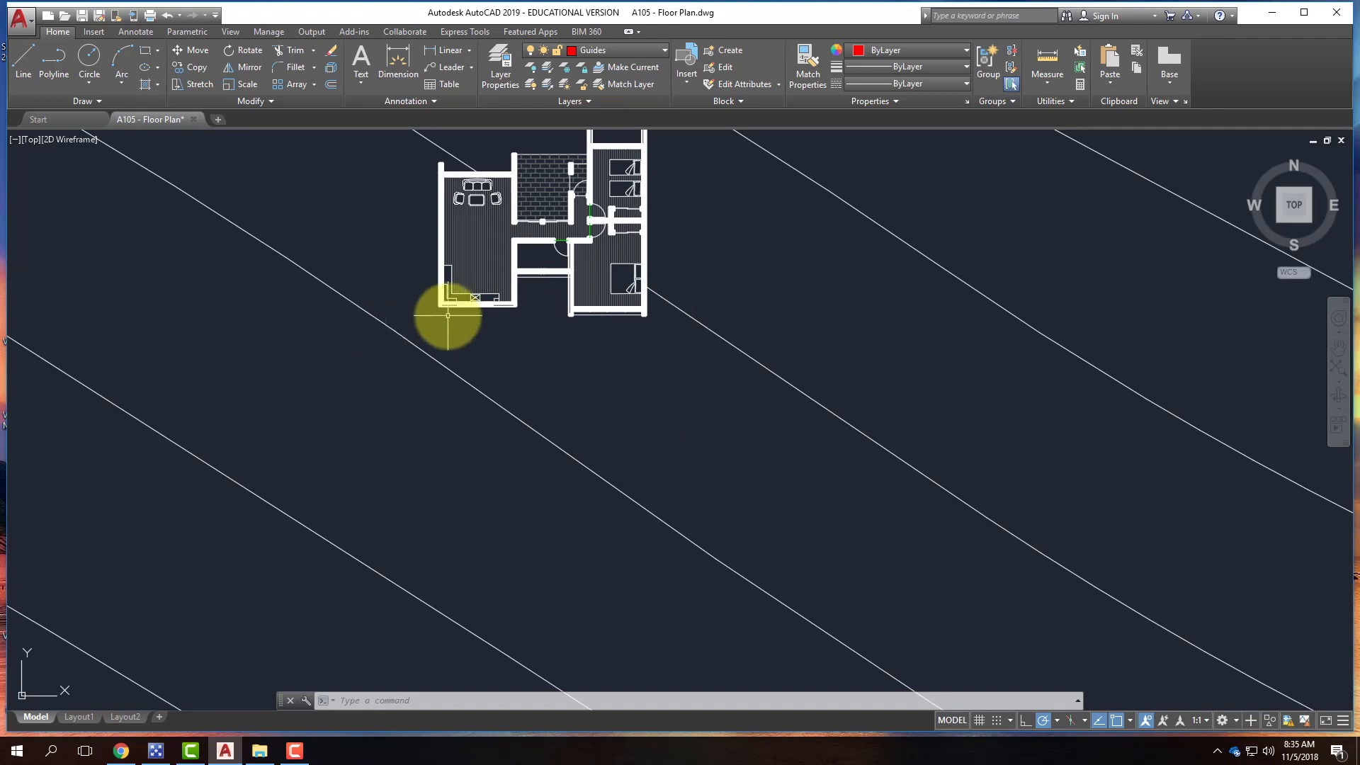
{"action": "left_click", "coordinate": [18, 51]}
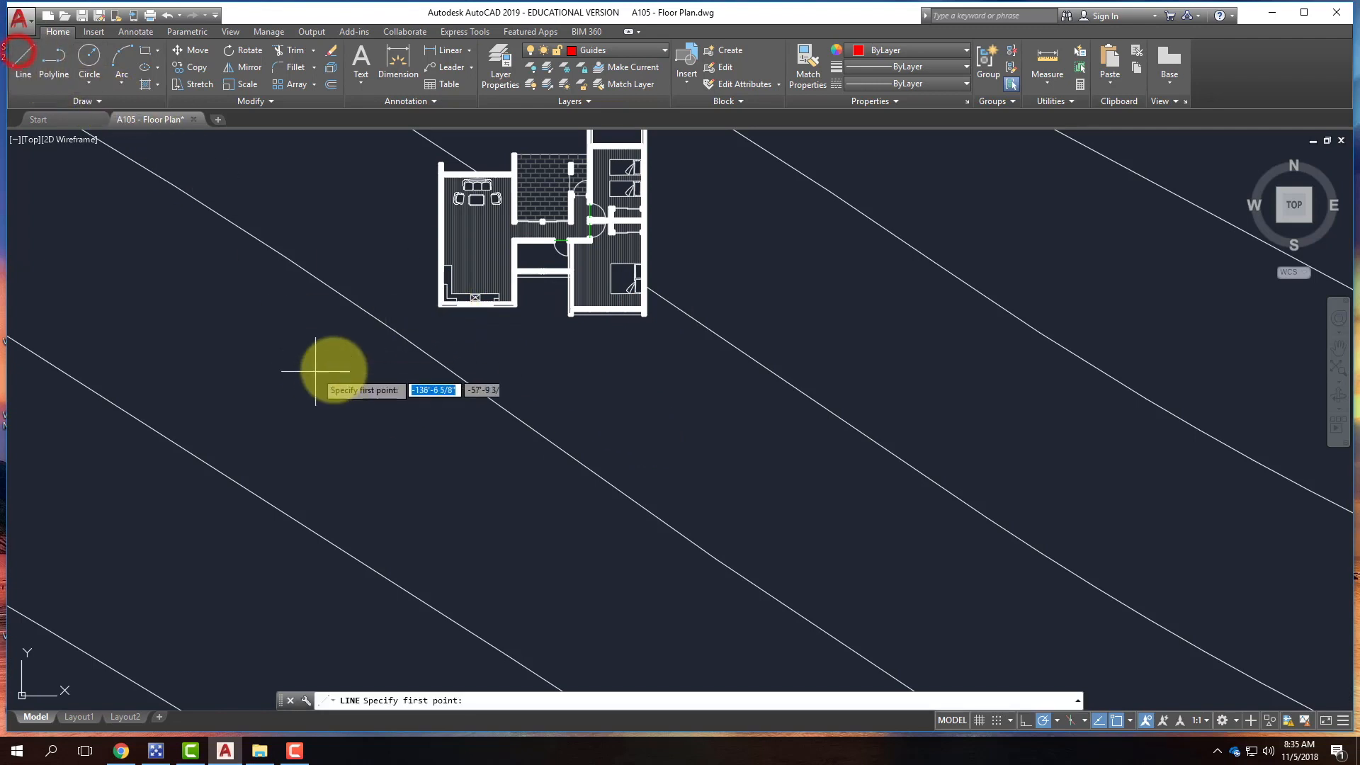
{"action": "left_click", "coordinate": [437, 306]}
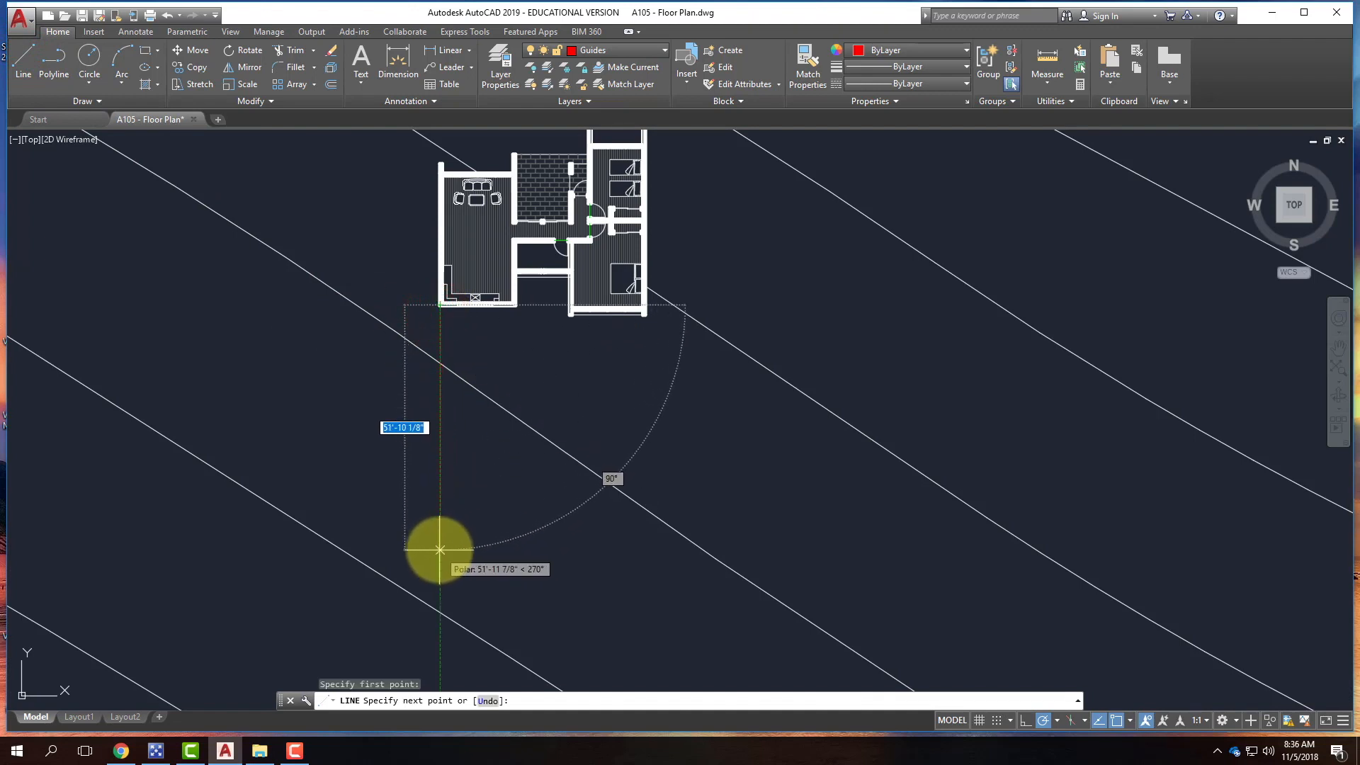
{"action": "key", "text": "Escape"}
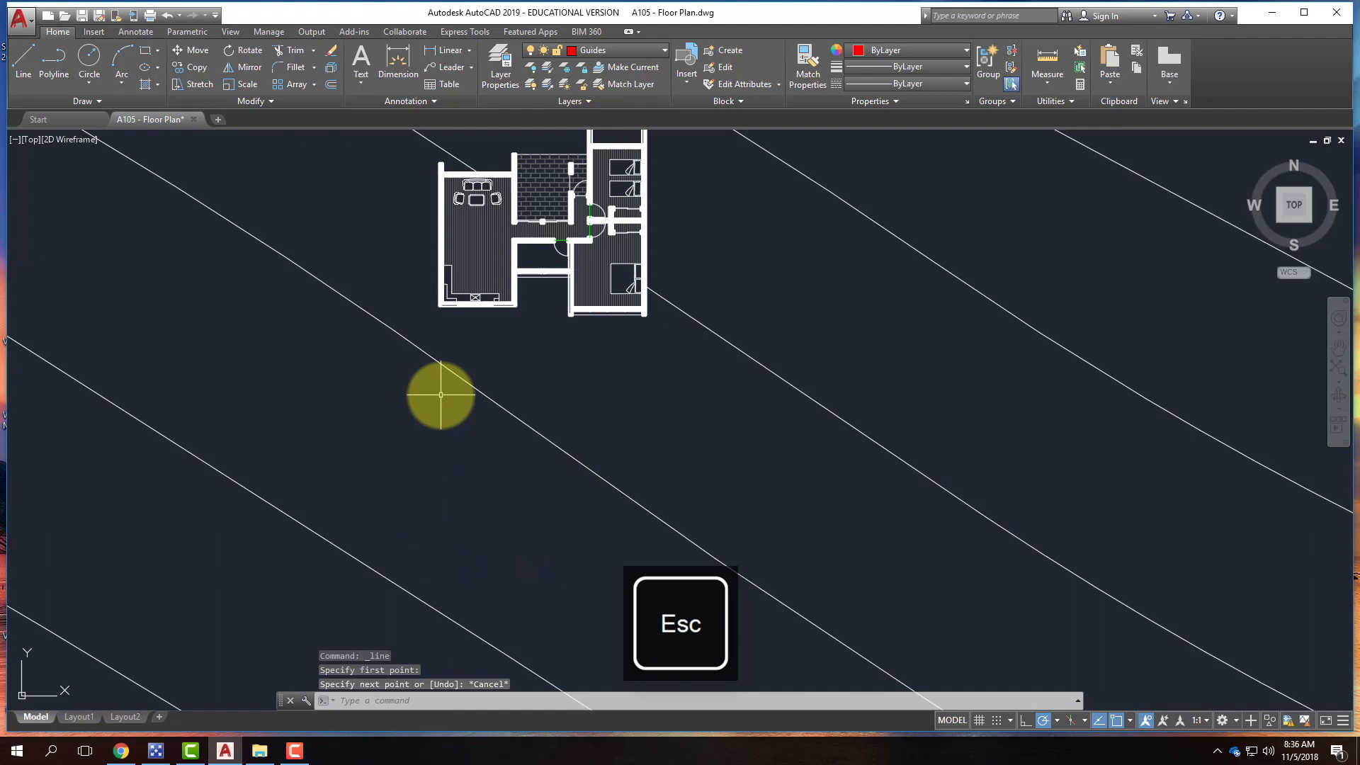
{"action": "key", "text": "Escape"}
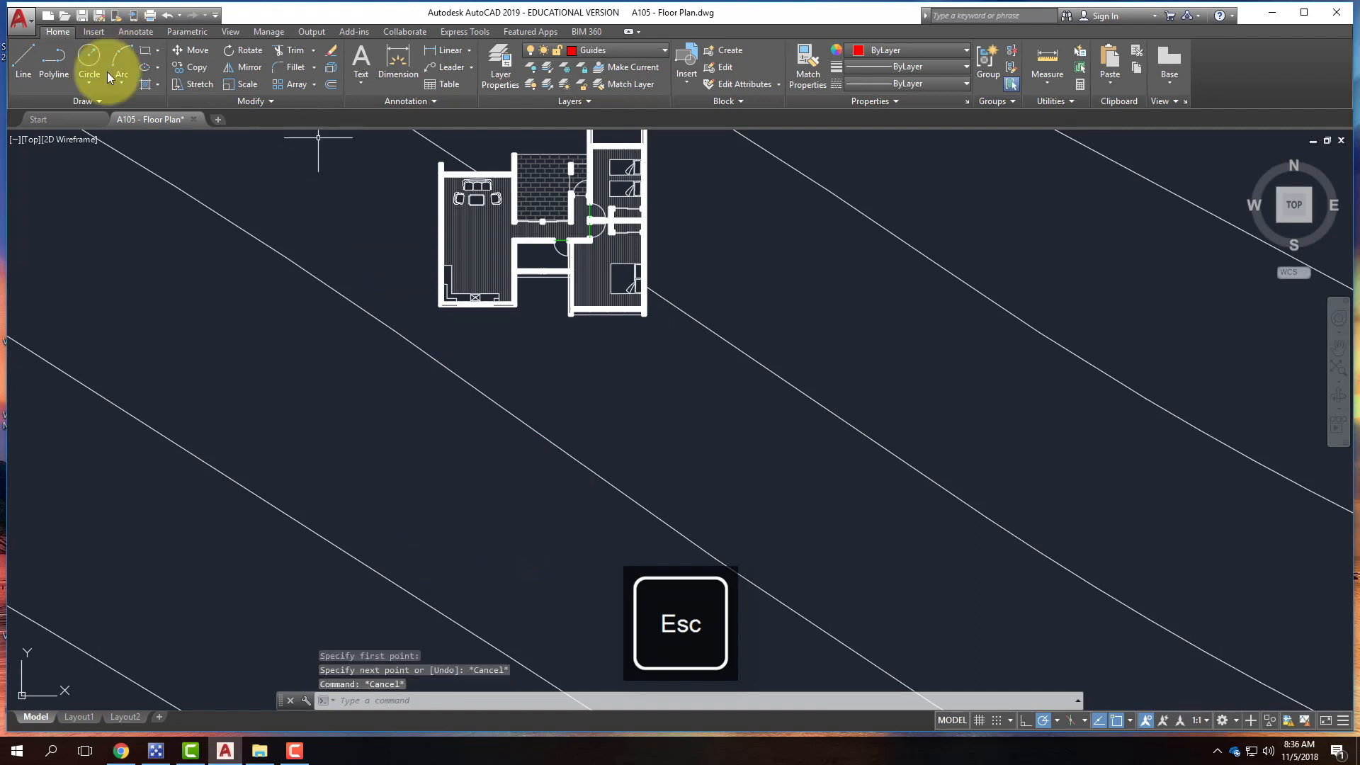
- Draw a vertical ray straight down from the southwest outer corner of the floor plan's west wing
{"action": "left_click", "coordinate": [98, 101]}
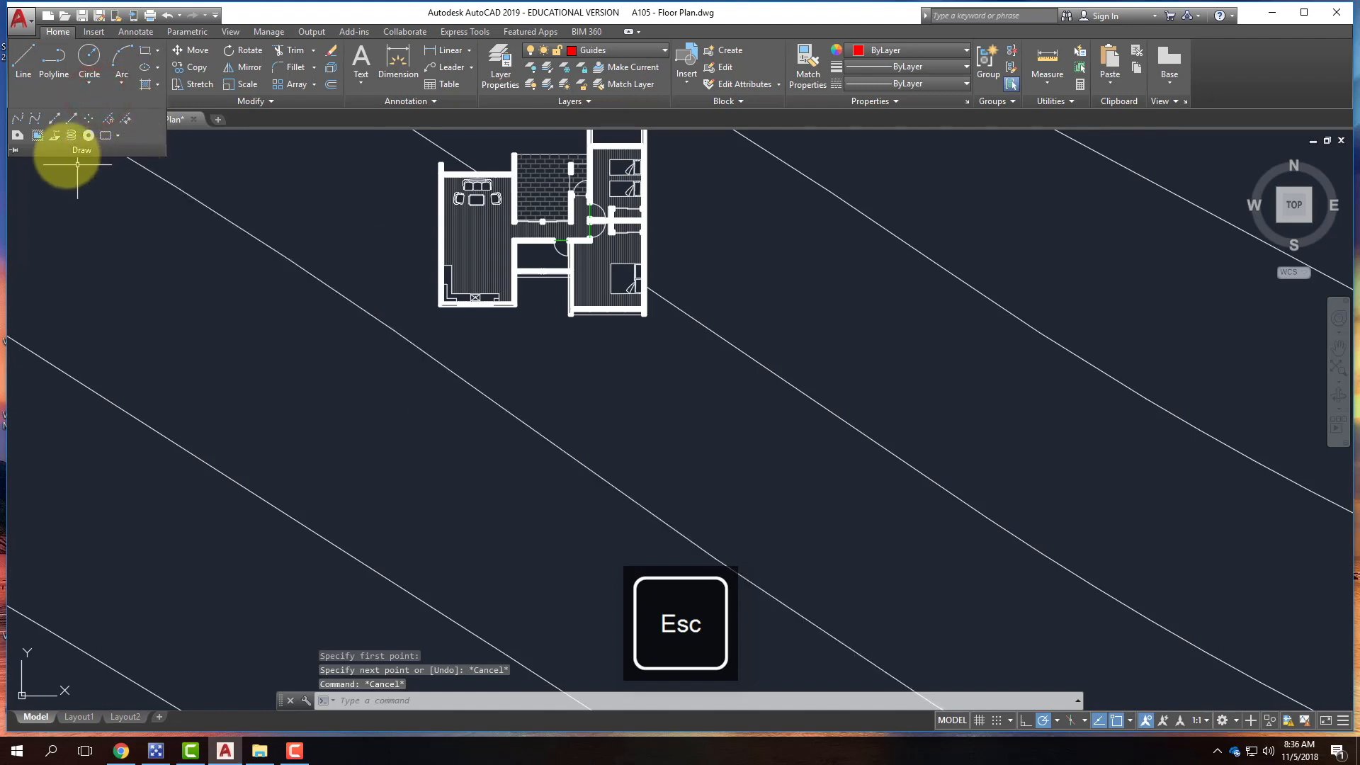
{"action": "left_click", "coordinate": [69, 121]}
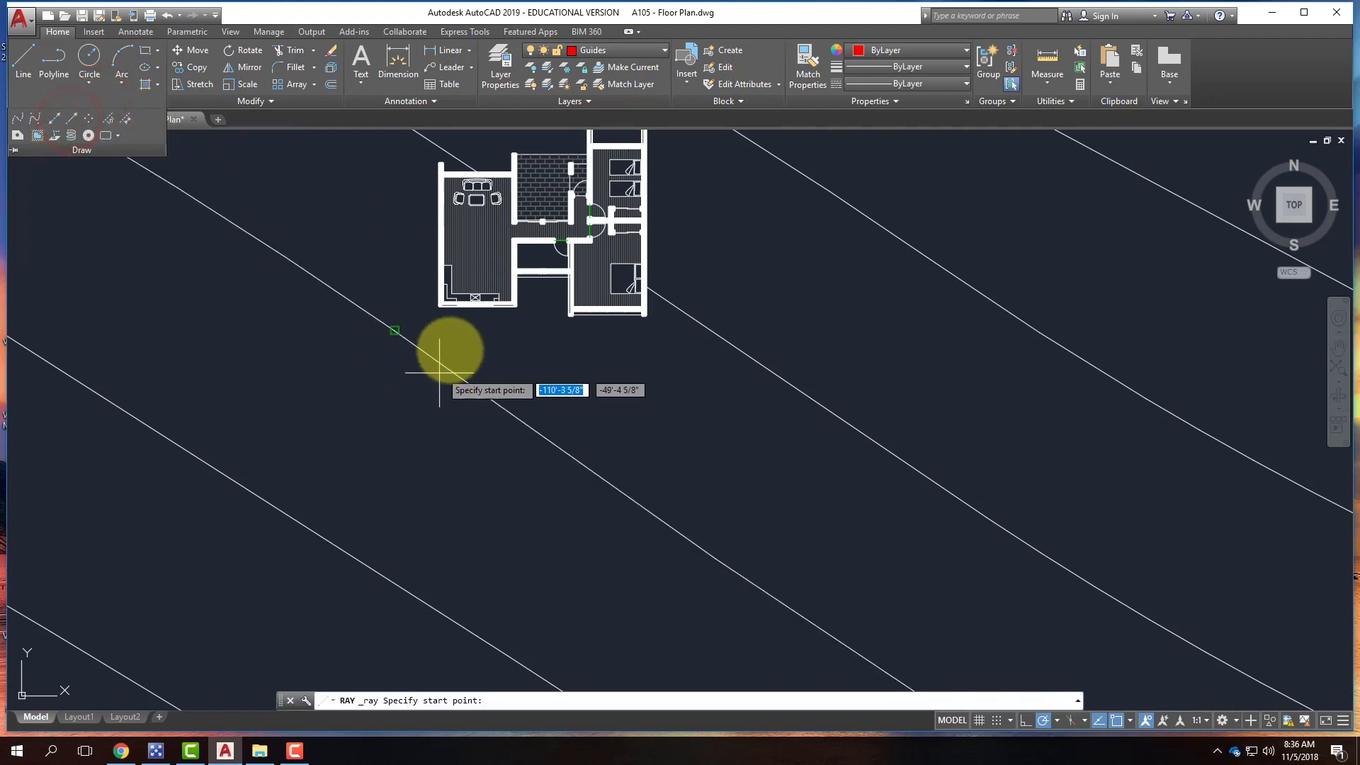
{"action": "left_click", "coordinate": [441, 305]}
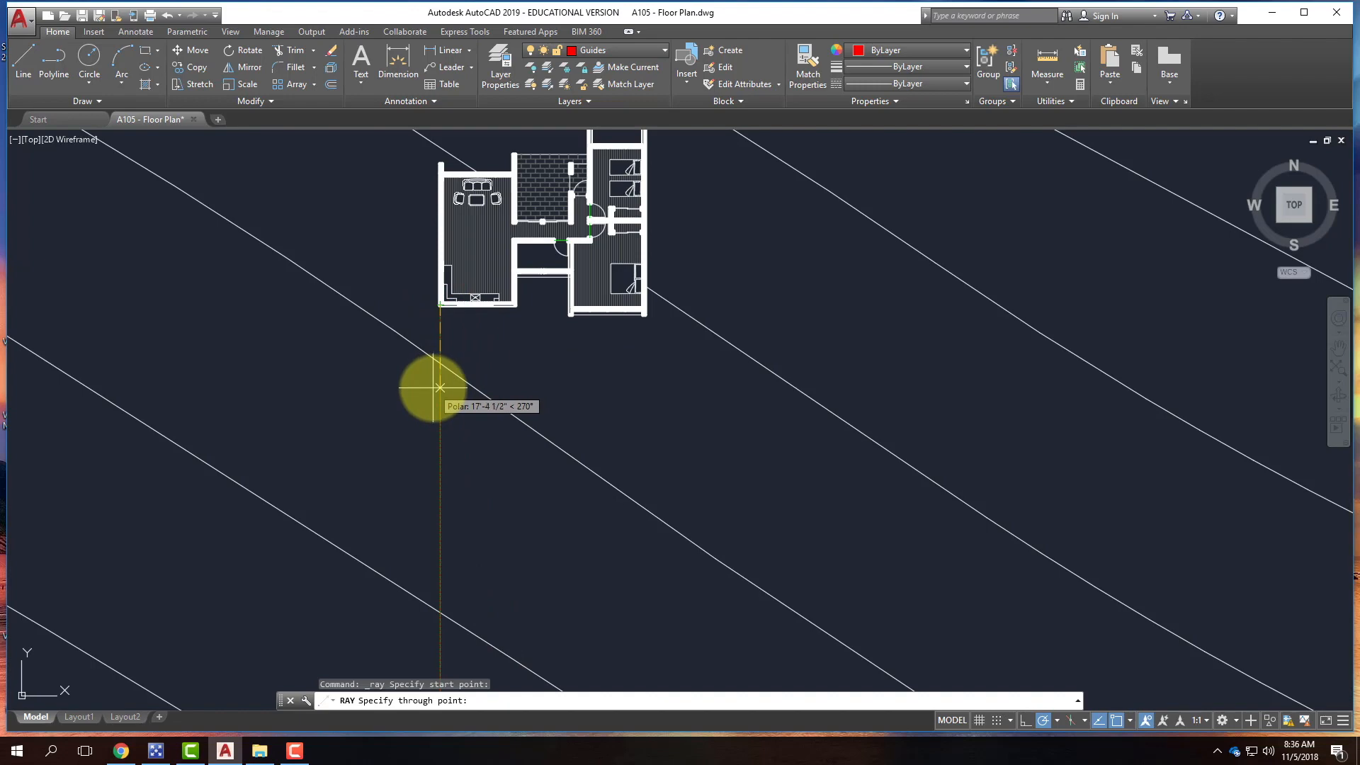
{"action": "left_click", "coordinate": [440, 388]}
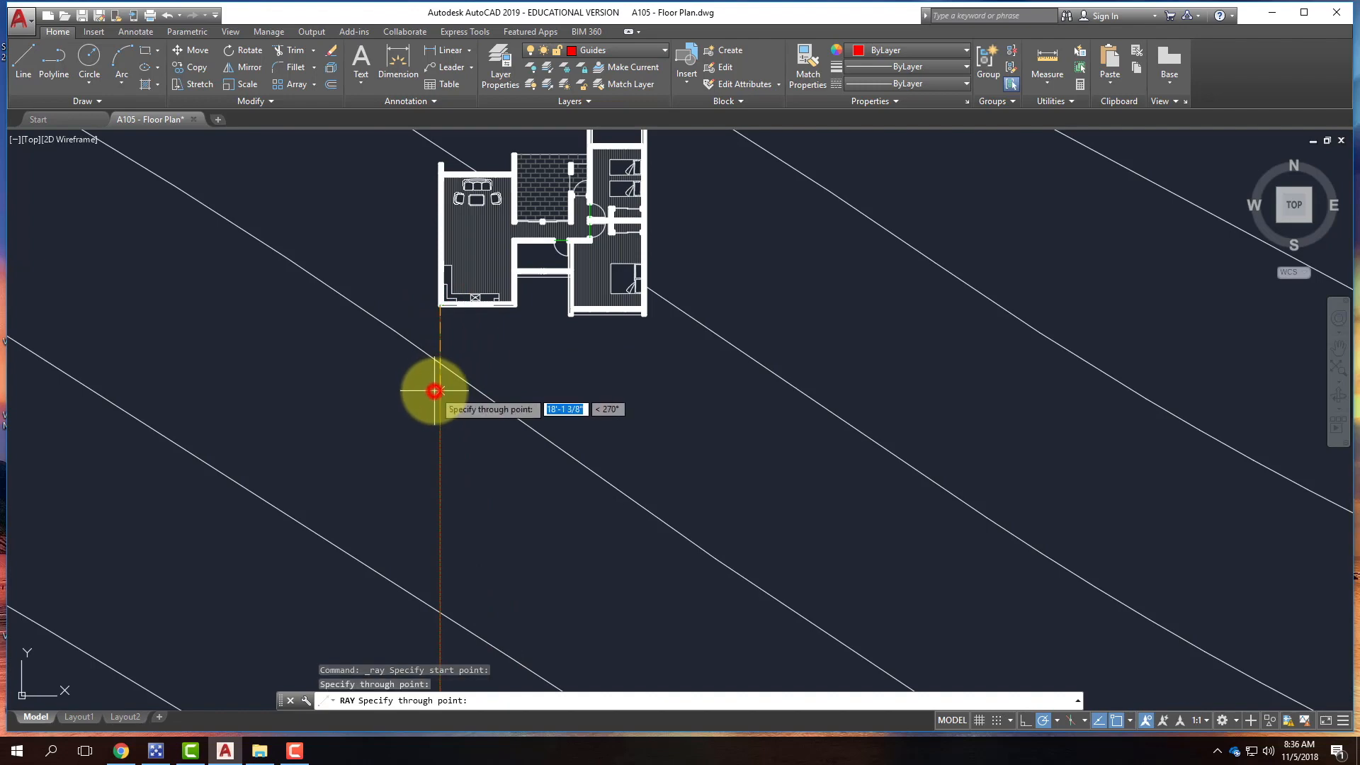
{"action": "key", "text": "Return"}
- Draw a vertical ray straight down from the southeast outer corner of the west wing
{"action": "scroll", "coordinate": [434, 368], "scroll_direction": "down", "scroll_amount": 10}
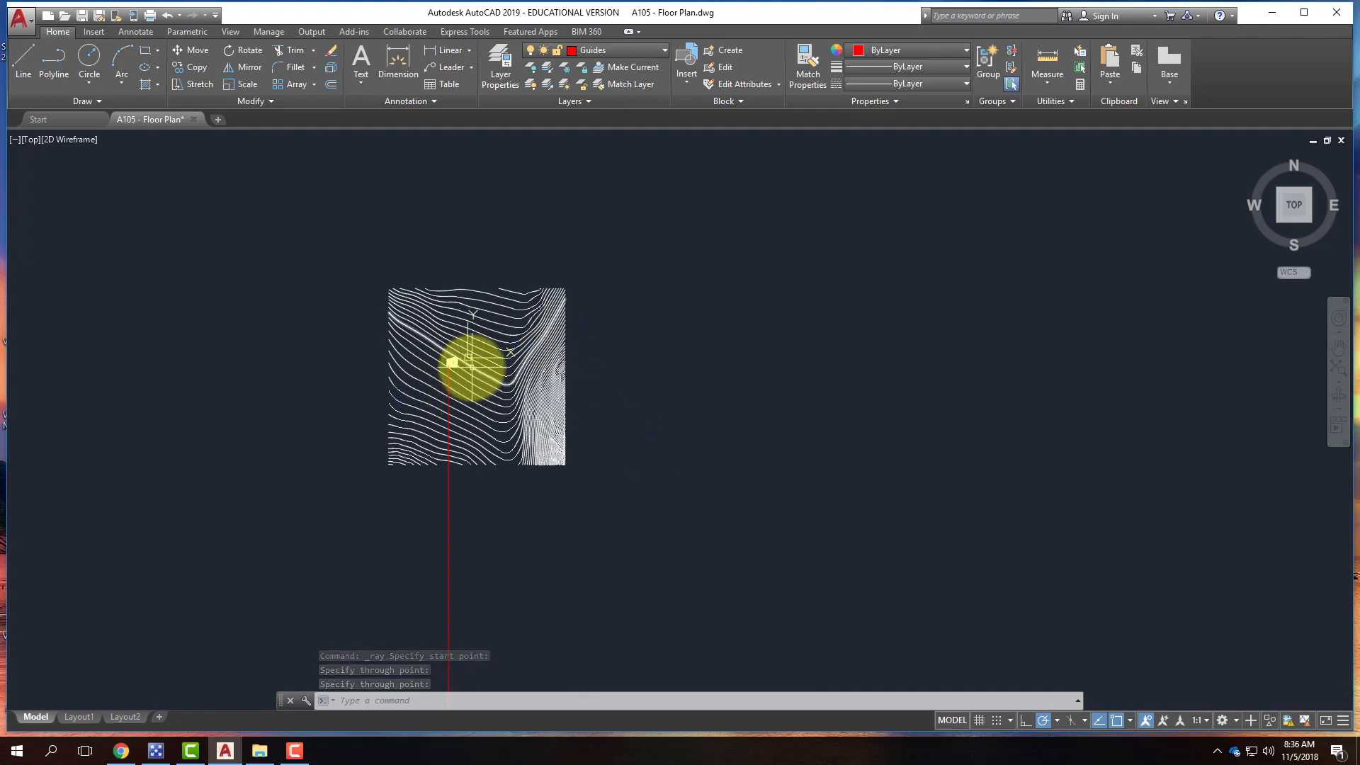
{"action": "scroll", "coordinate": [442, 361], "scroll_direction": "up", "scroll_amount": 10}
{"action": "scroll", "coordinate": [434, 363], "scroll_direction": "up", "scroll_amount": 6}
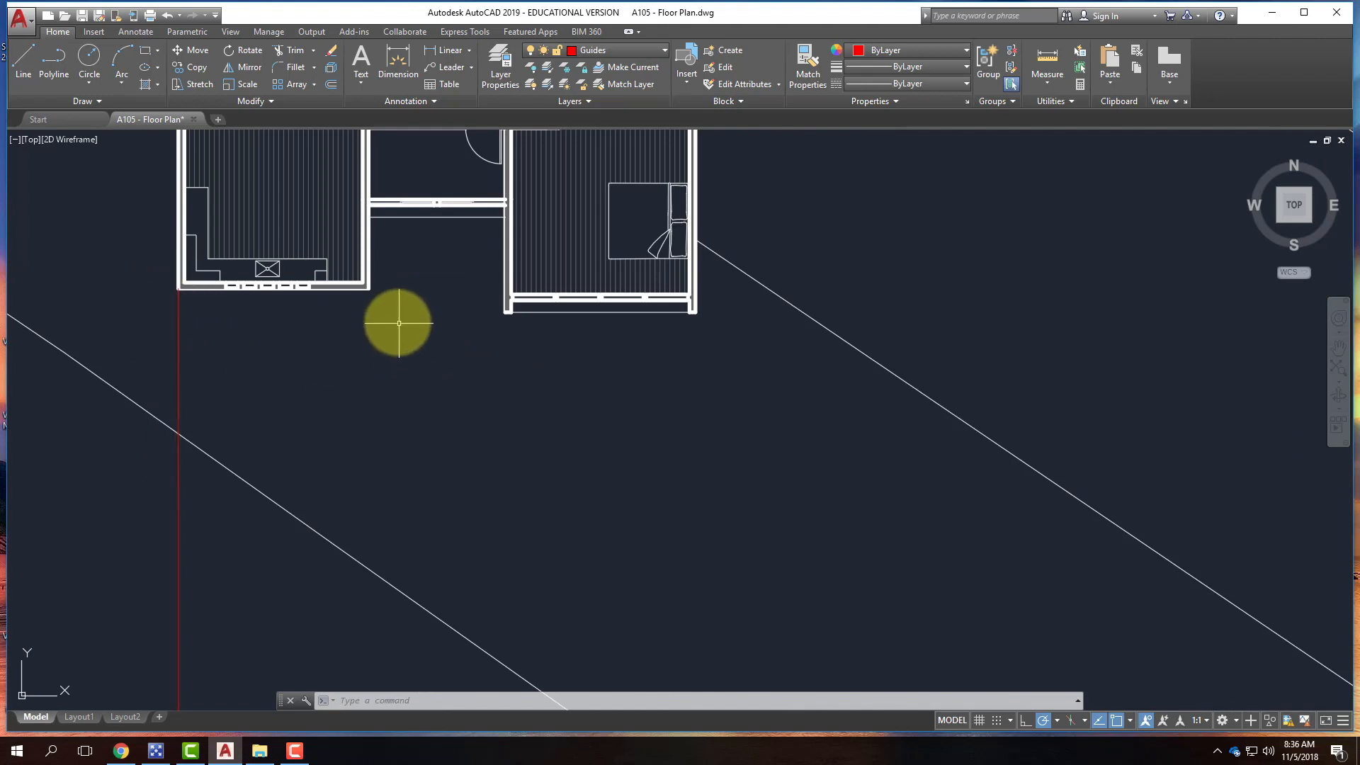
{"action": "type", "text": "ray"}
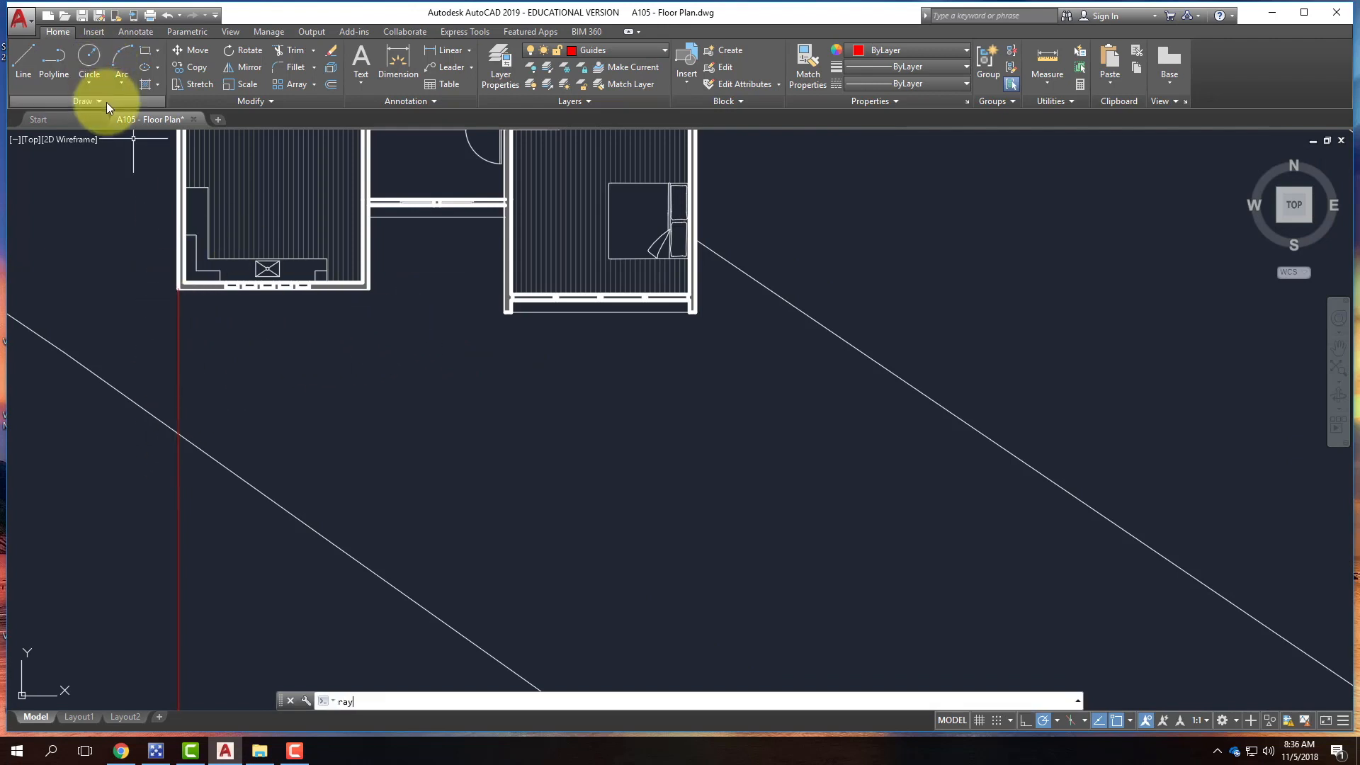
{"action": "key", "text": "Return"}
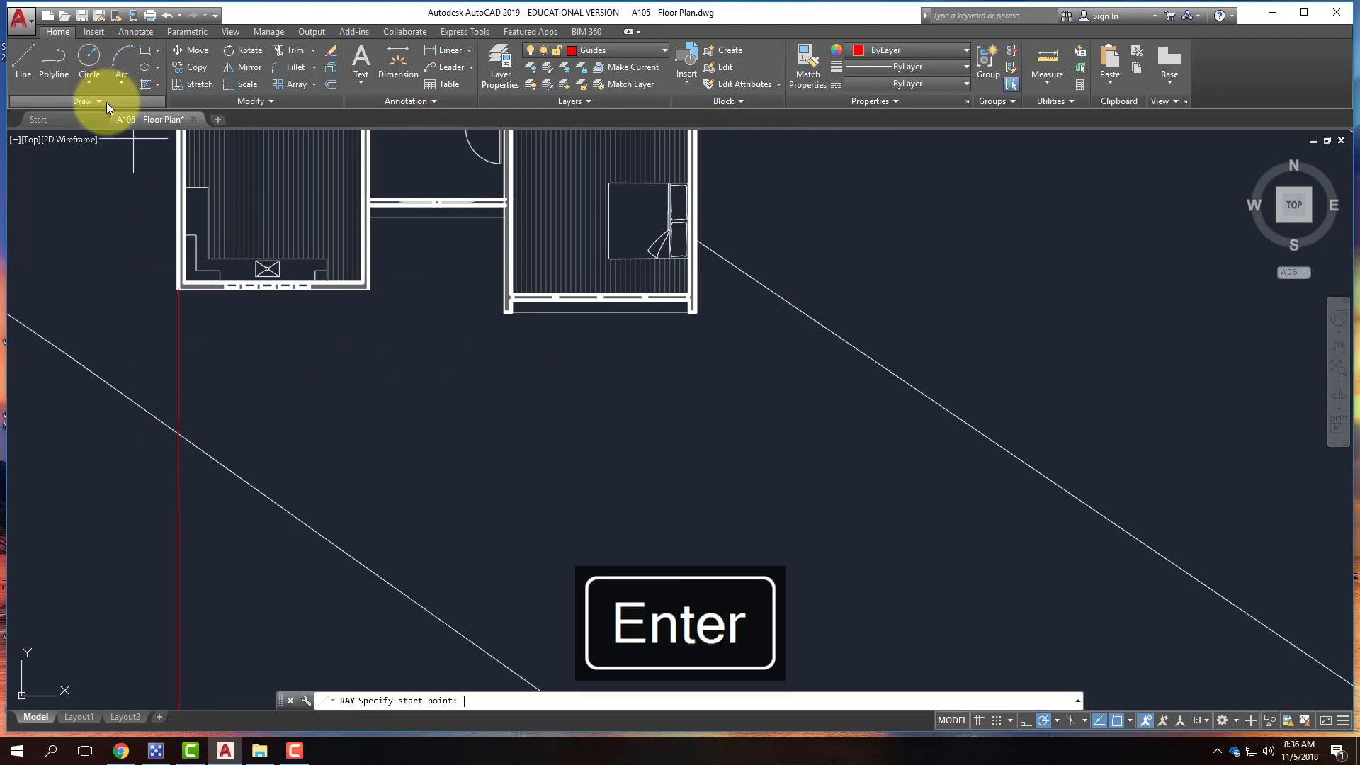
{"action": "left_click", "coordinate": [368, 287]}
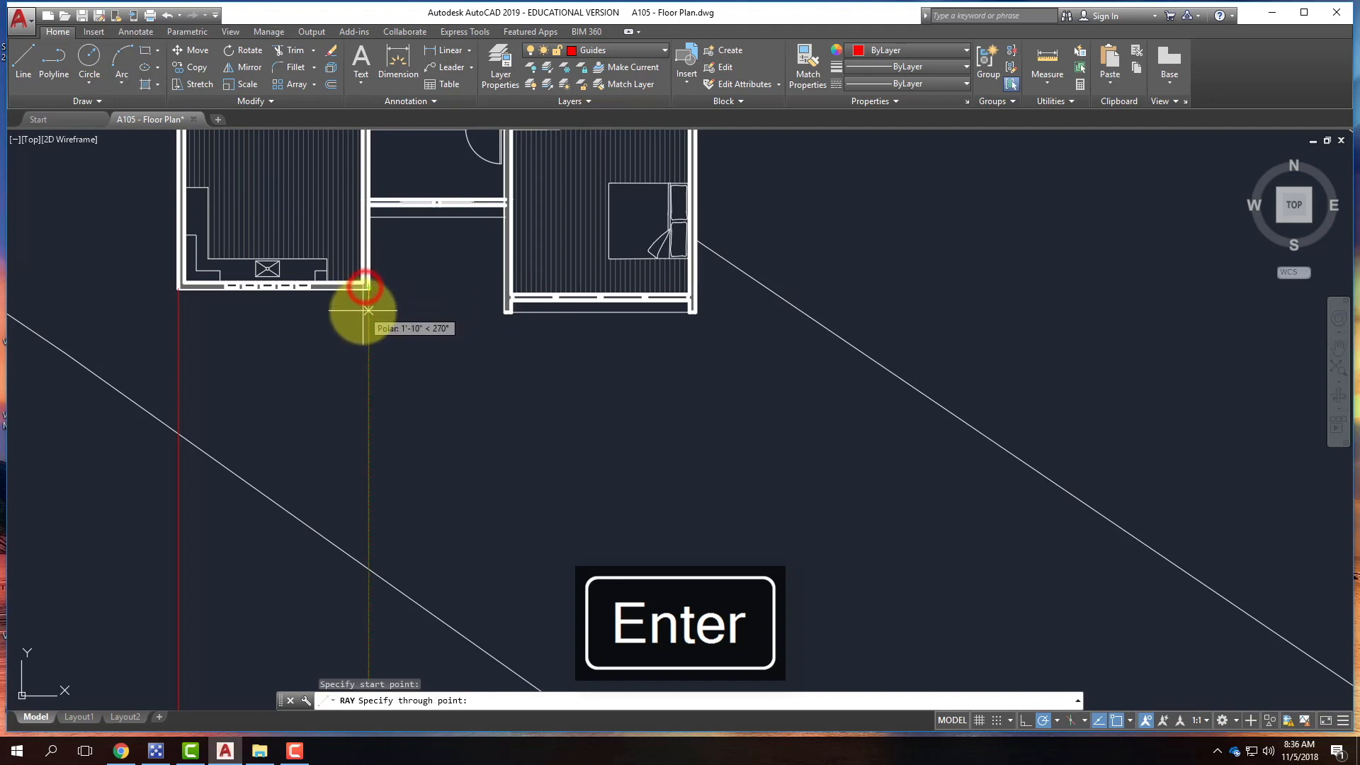
{"action": "left_click", "coordinate": [363, 311]}
{"action": "key", "text": "Return"}
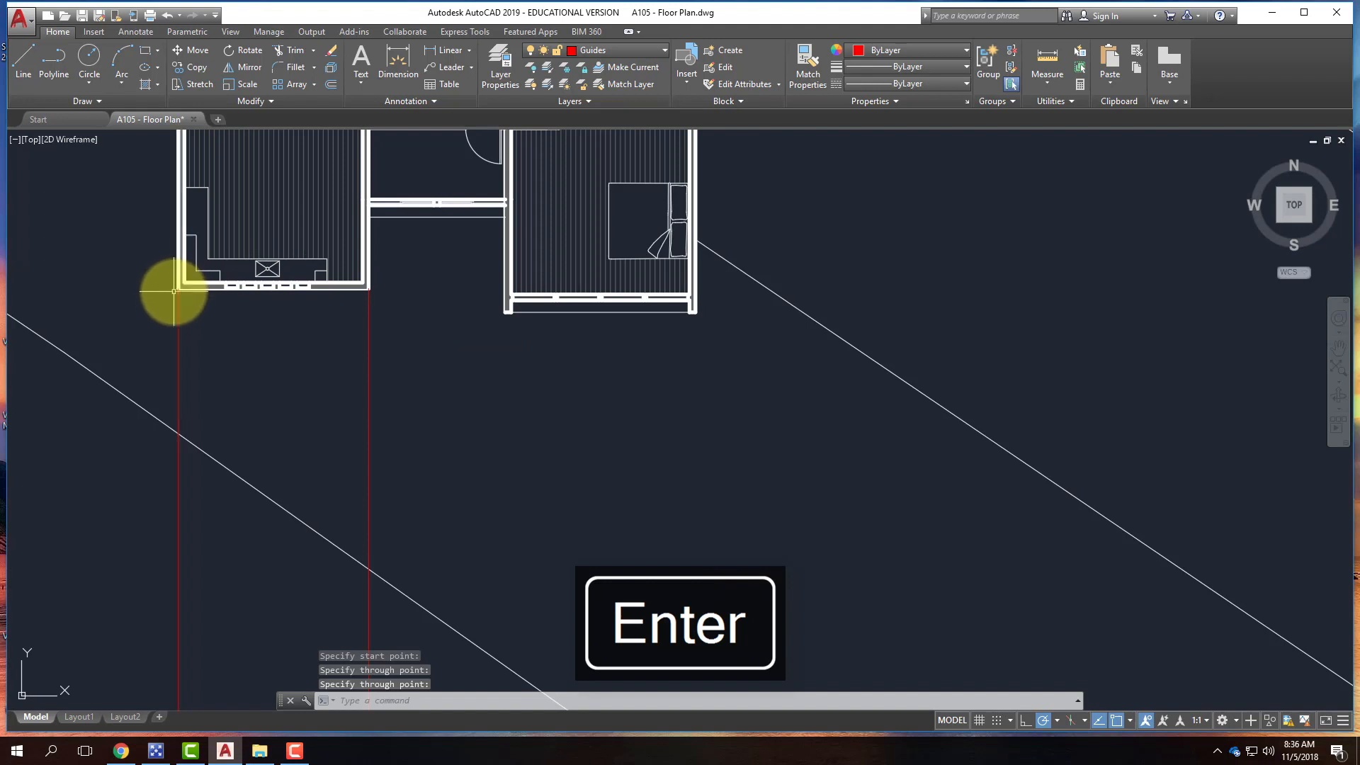
- Draw a vertical ray straight down from the southwest outer corner of the east wing
{"action": "right_click", "coordinate": [501, 320]}
{"action": "left_click", "coordinate": [546, 330]}
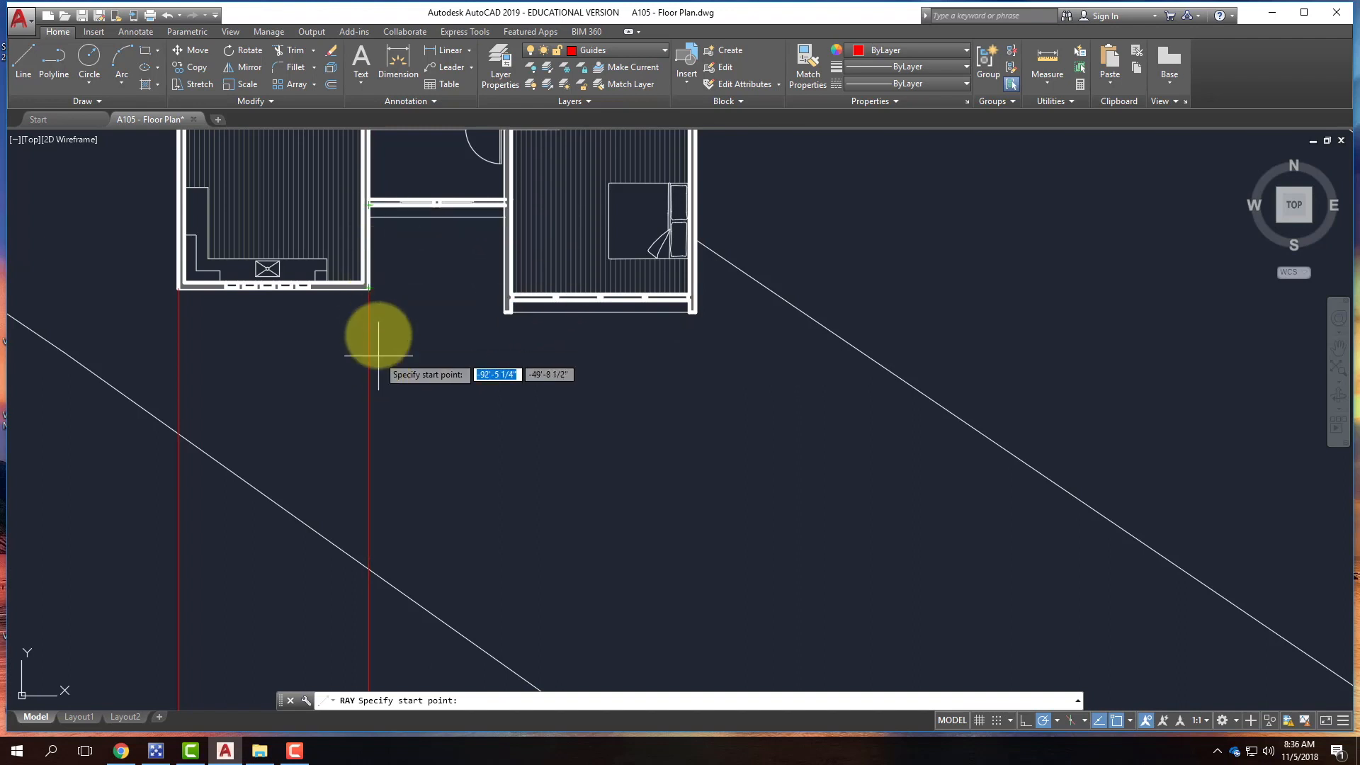
{"action": "left_click", "coordinate": [504, 315]}
{"action": "left_click", "coordinate": [503, 365]}
{"action": "key", "text": "Return"}
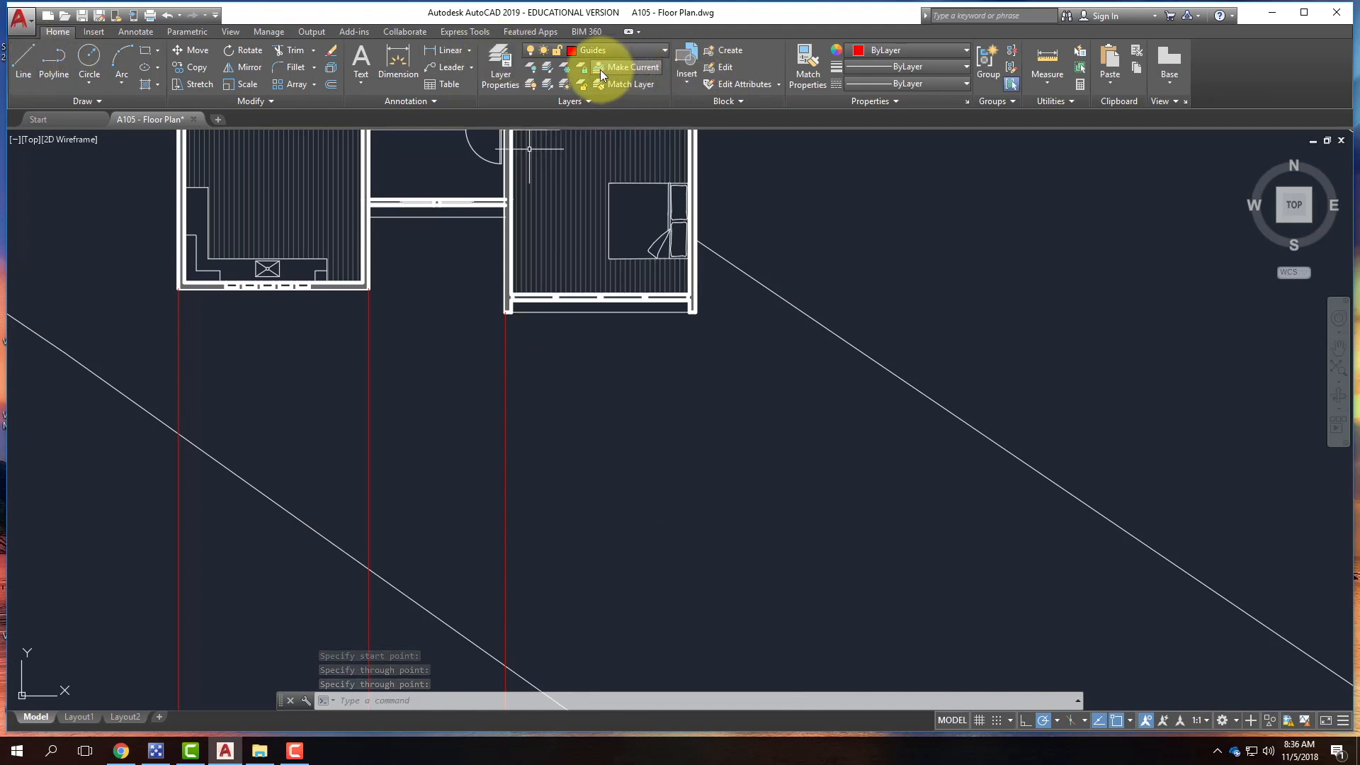
- Try cyan and yellow as the color of the Guides layer
{"action": "left_click", "coordinate": [504, 61]}
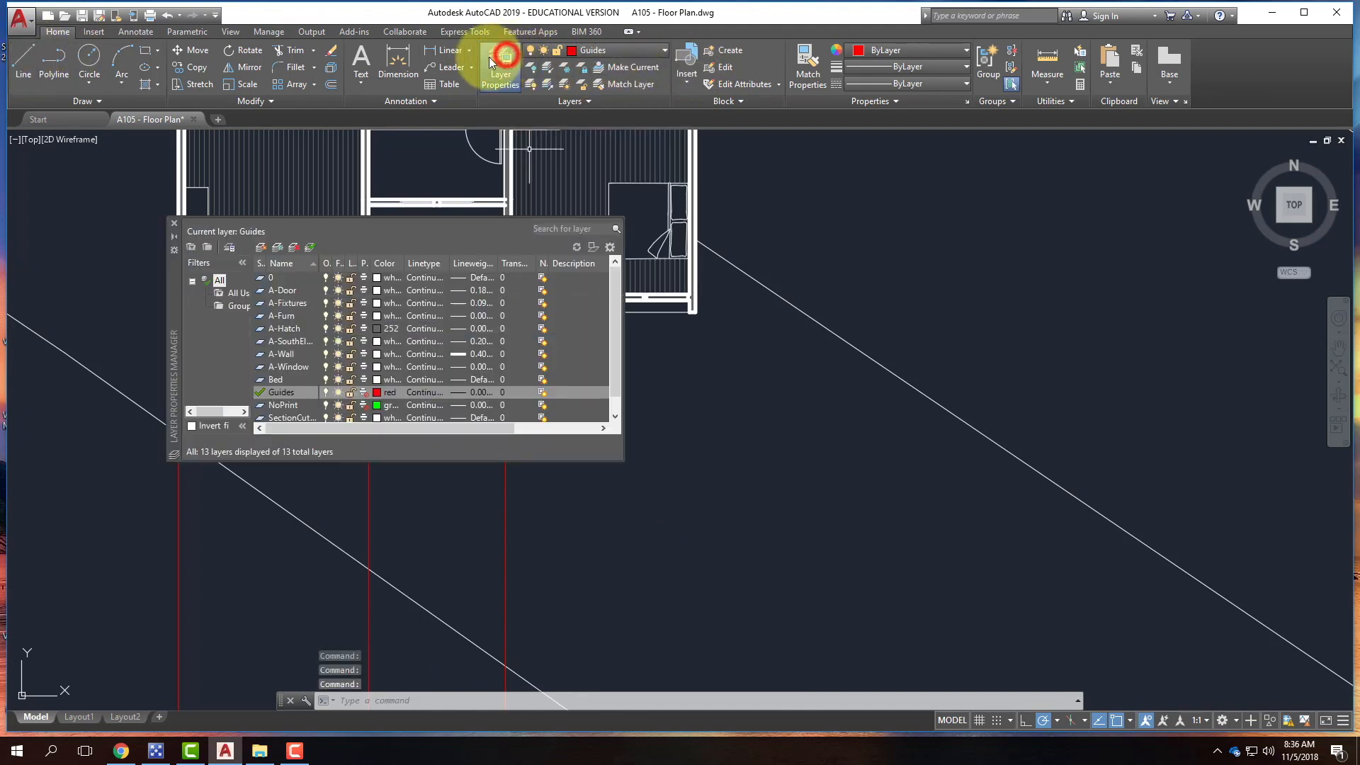
{"action": "left_click", "coordinate": [378, 392]}
{"action": "left_click", "coordinate": [608, 408]}
{"action": "left_click", "coordinate": [658, 487]}
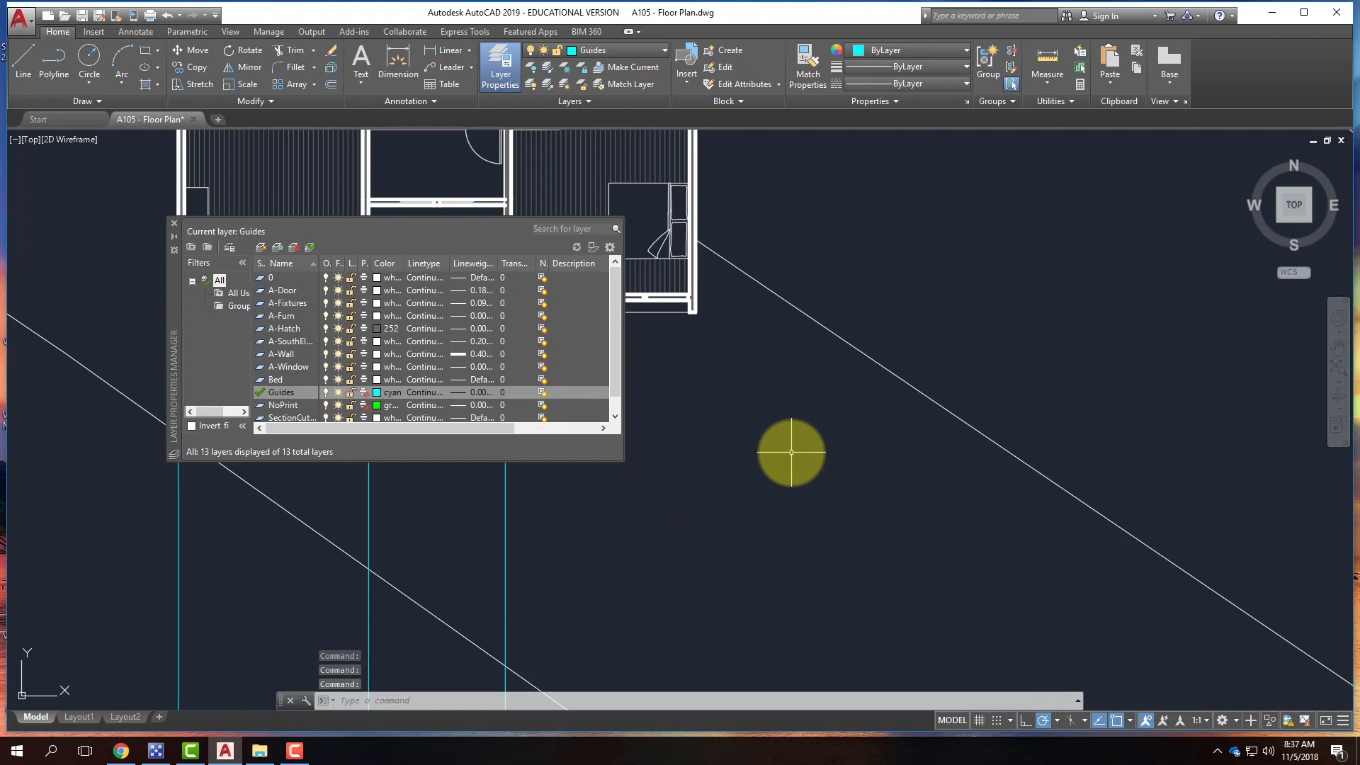
{"action": "left_click", "coordinate": [376, 393]}
{"action": "left_click", "coordinate": [580, 407]}
{"action": "left_click", "coordinate": [672, 488]}
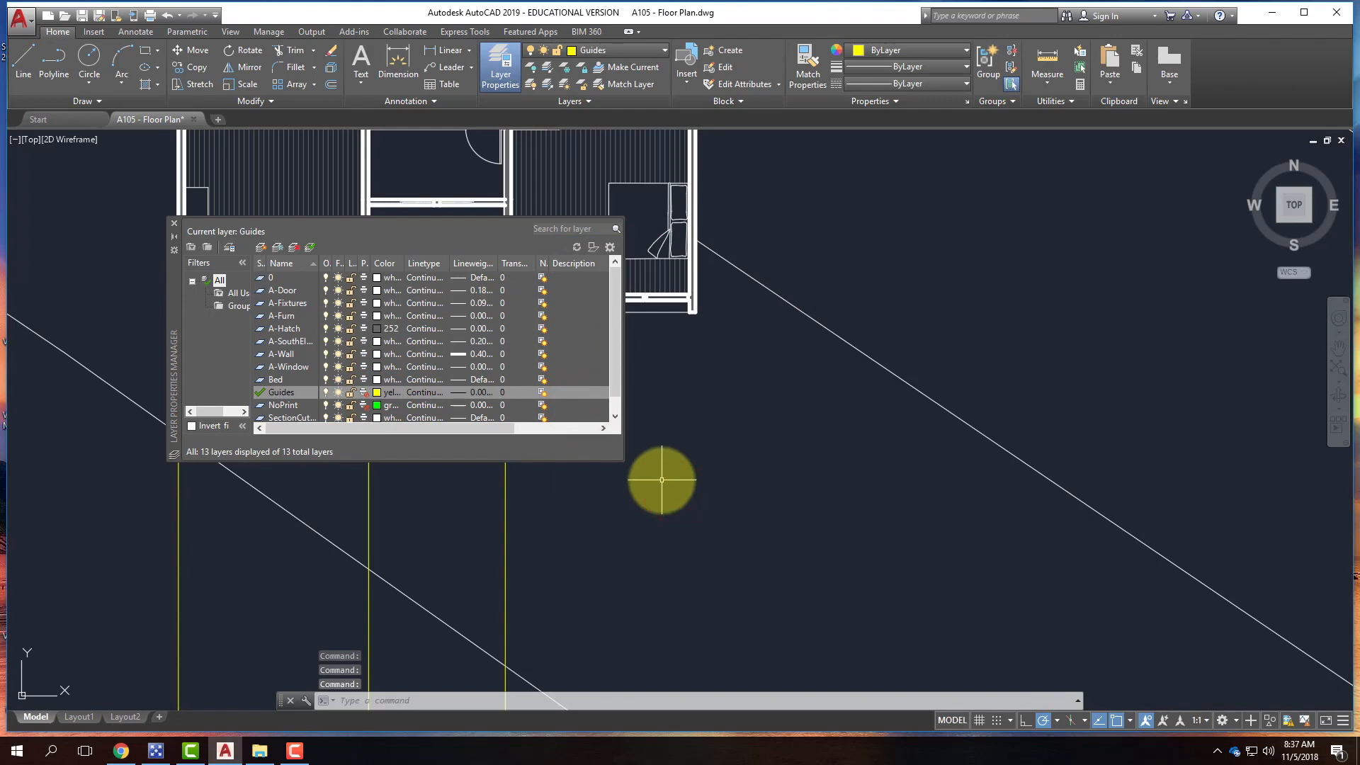
- Try magenta and blue as the color of the Guides layer
{"action": "left_click", "coordinate": [378, 394]}
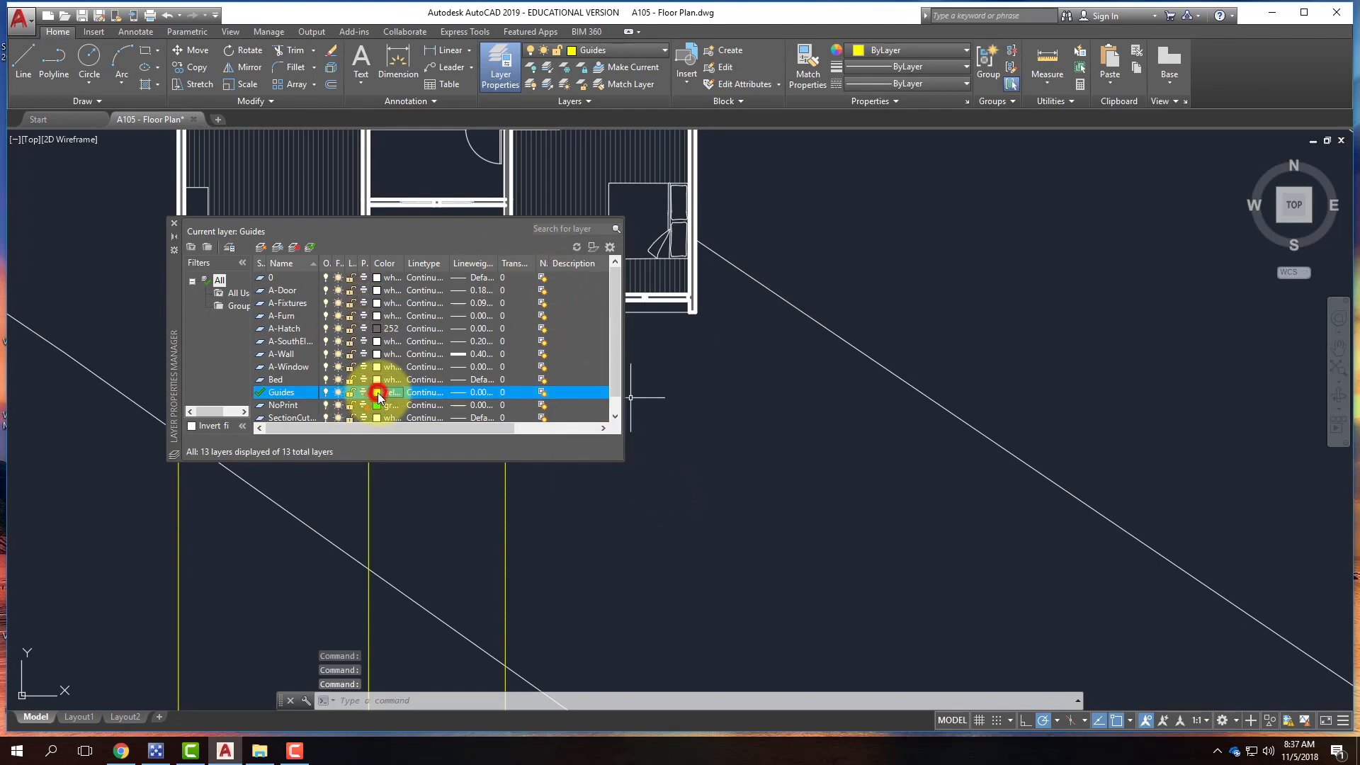
{"action": "left_click", "coordinate": [633, 405]}
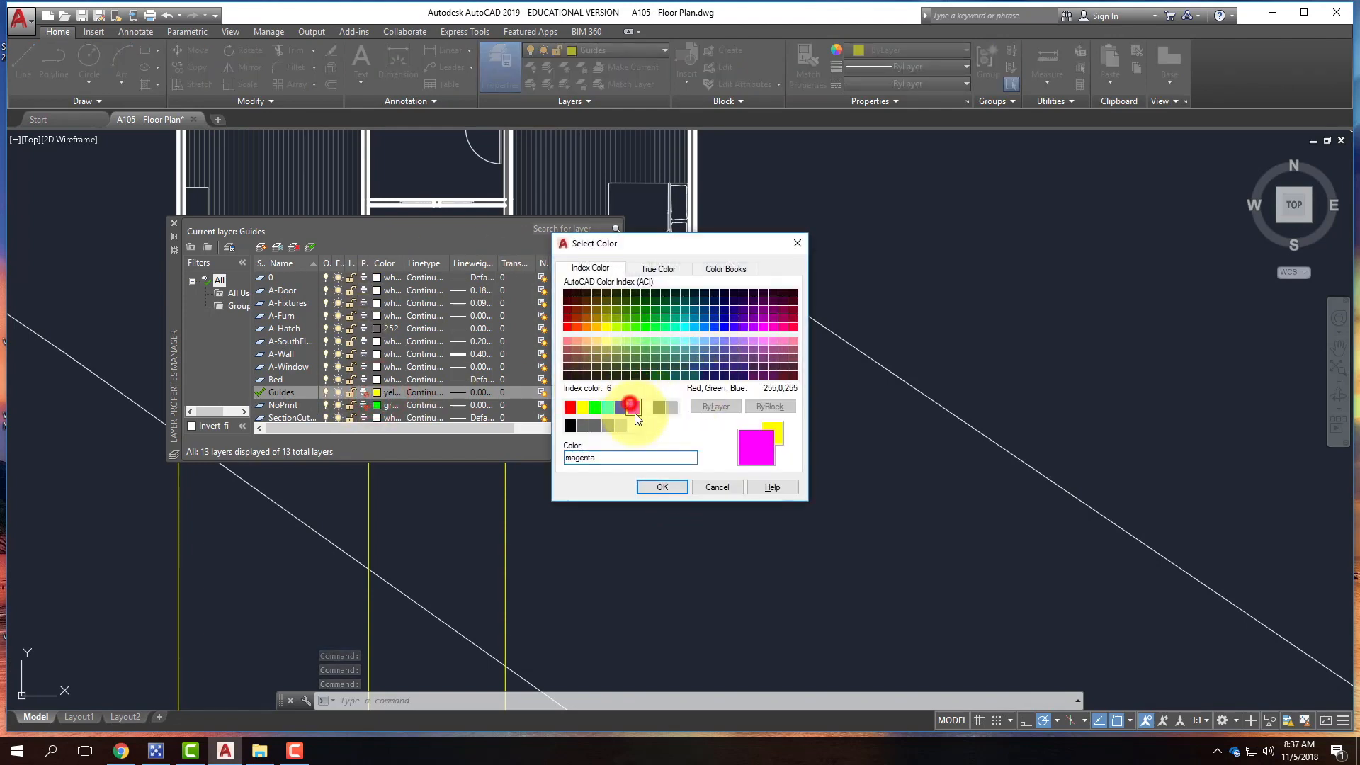
{"action": "left_click", "coordinate": [664, 487]}
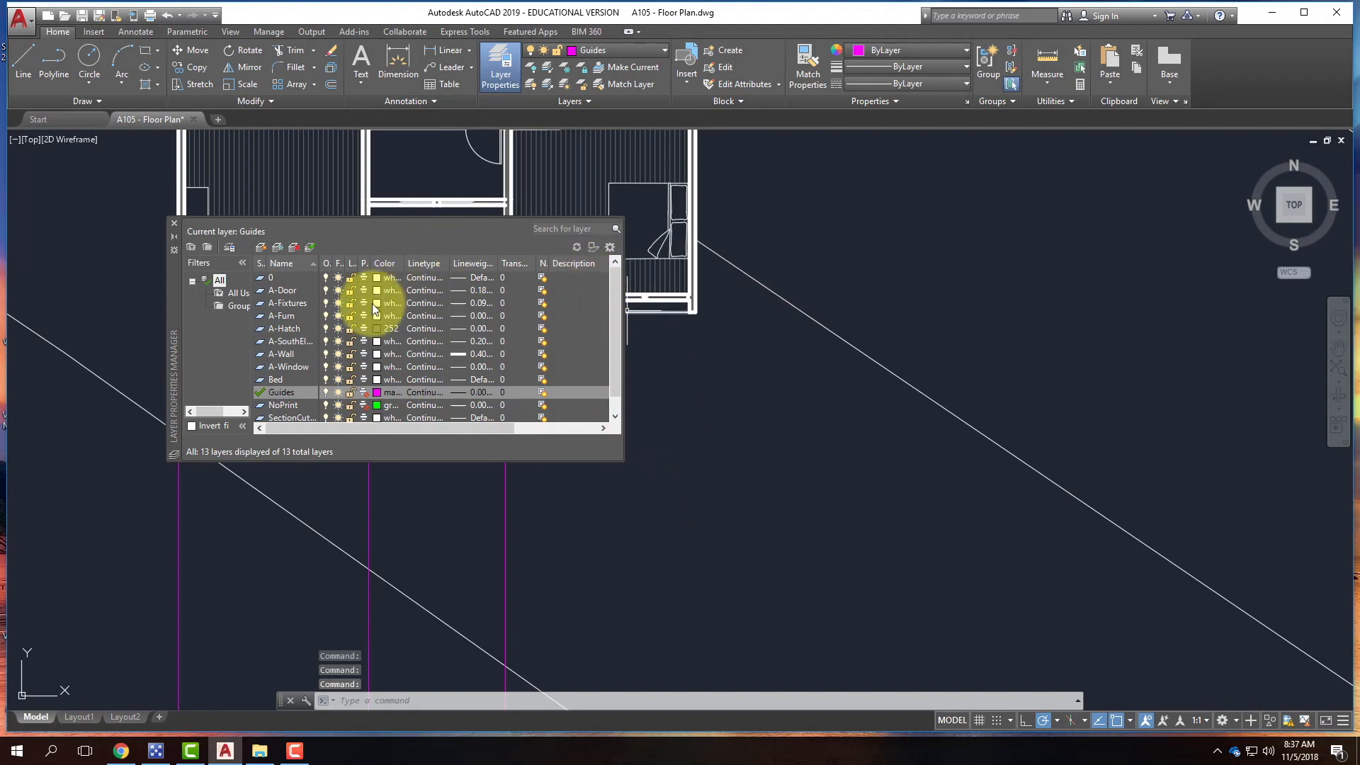
{"action": "left_click", "coordinate": [381, 393]}
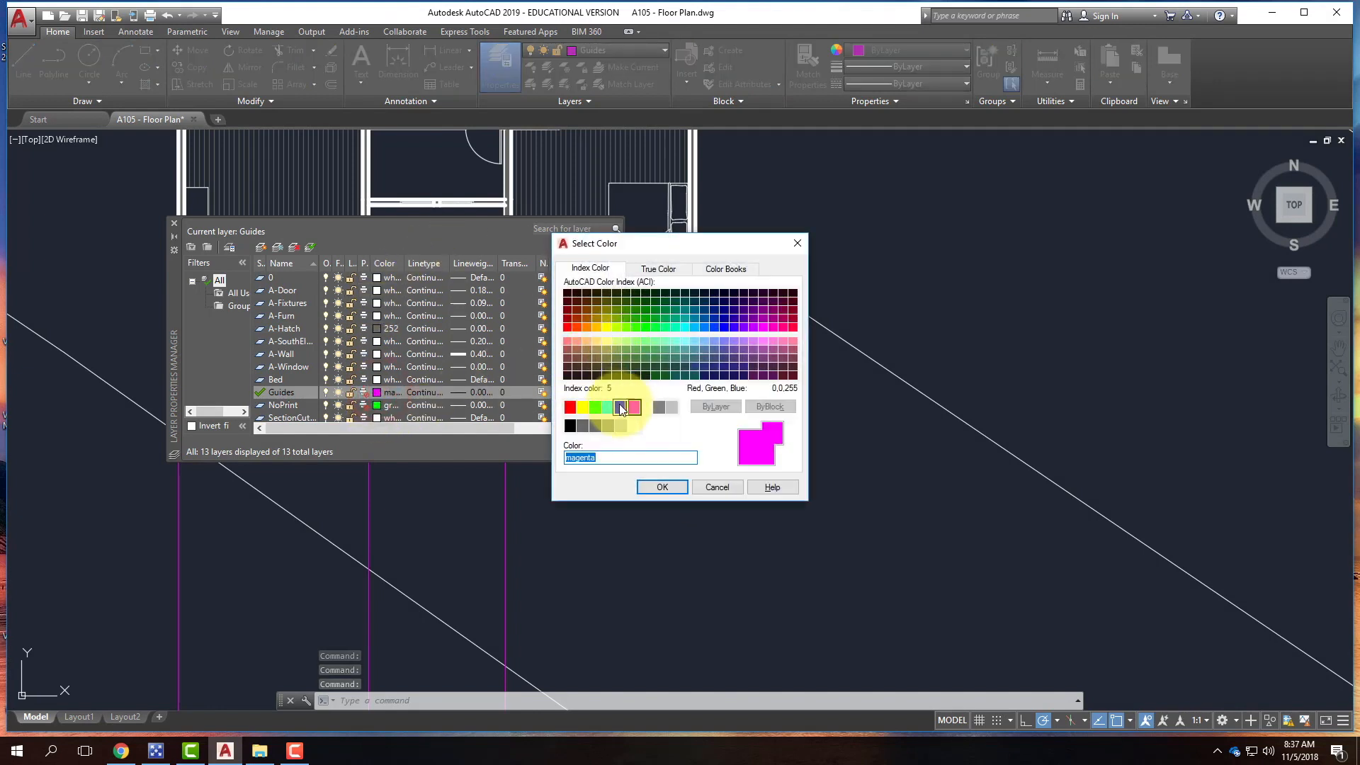
{"action": "left_click", "coordinate": [618, 407]}
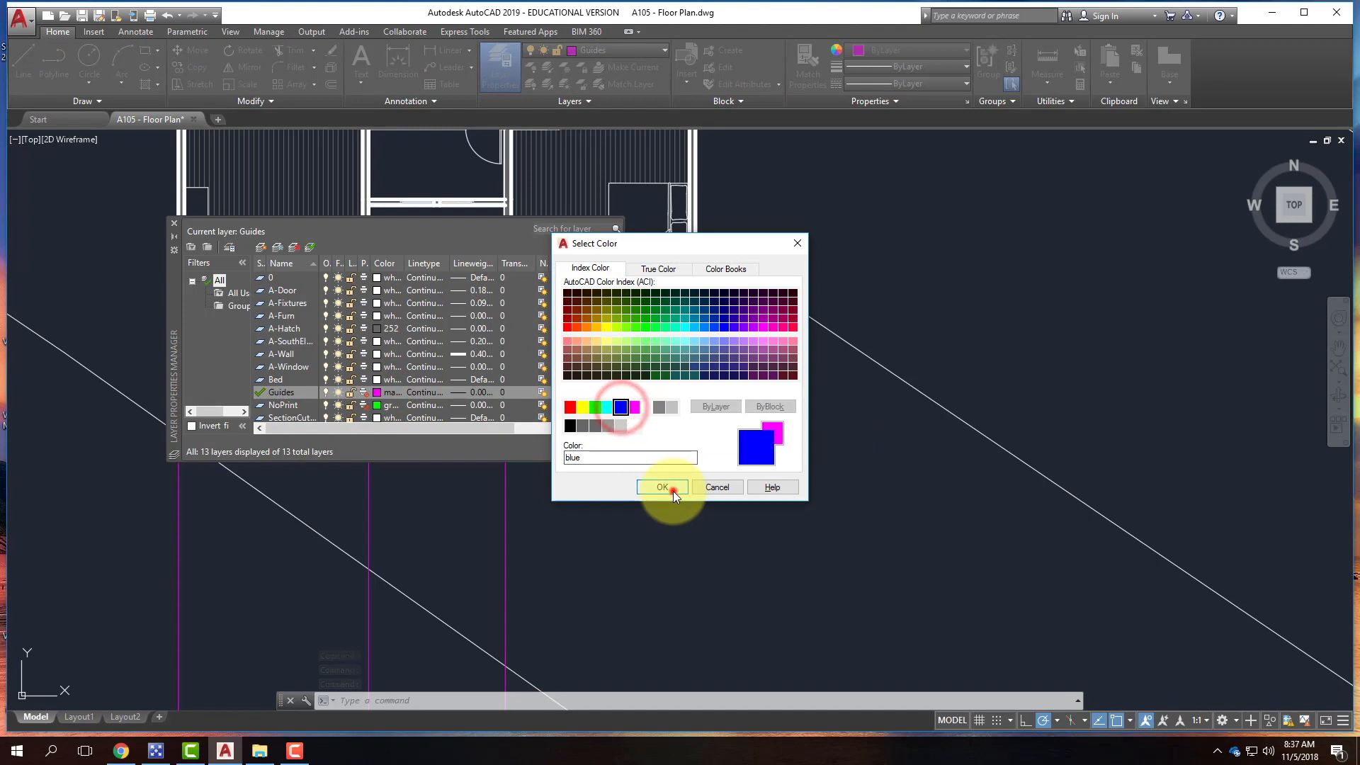
{"action": "left_click", "coordinate": [662, 487]}
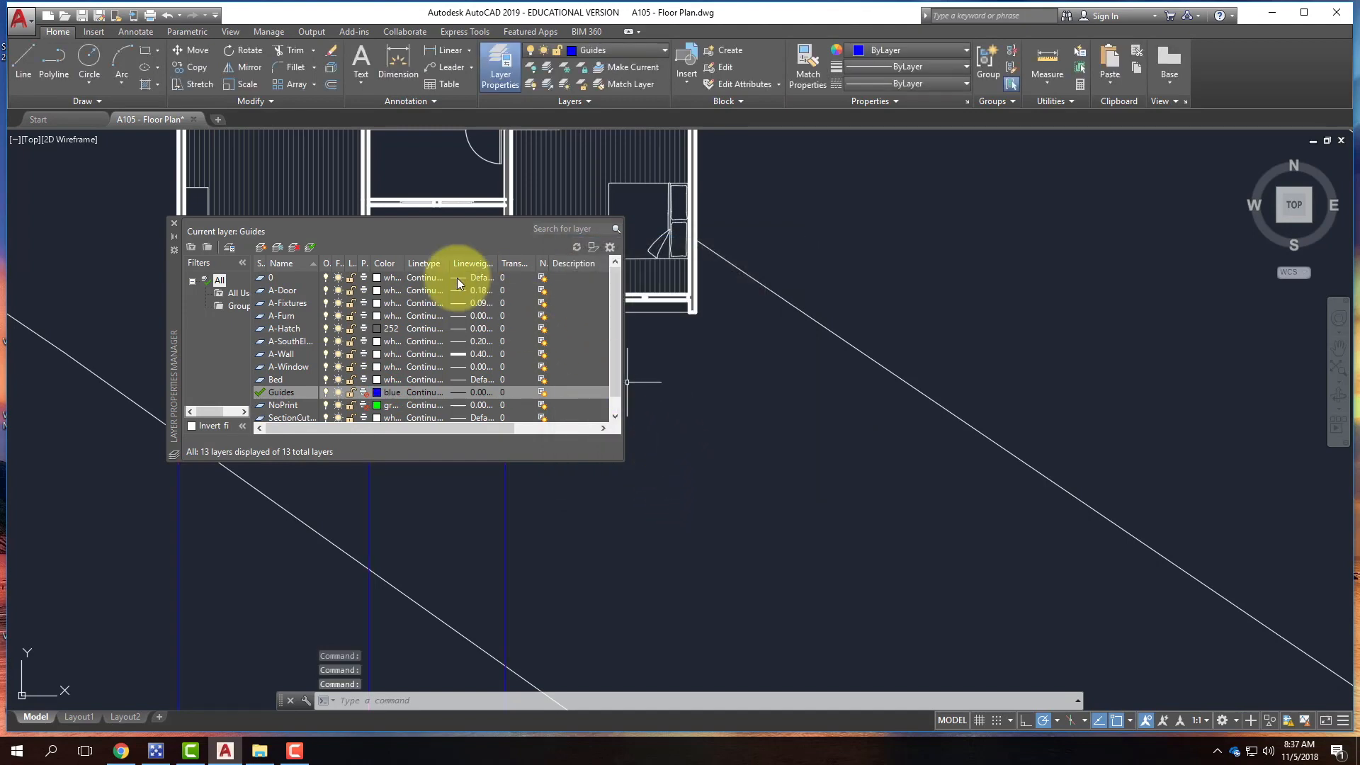
- Set the Guides layer's color to green and close the layer manager
{"action": "left_click", "coordinate": [377, 394]}
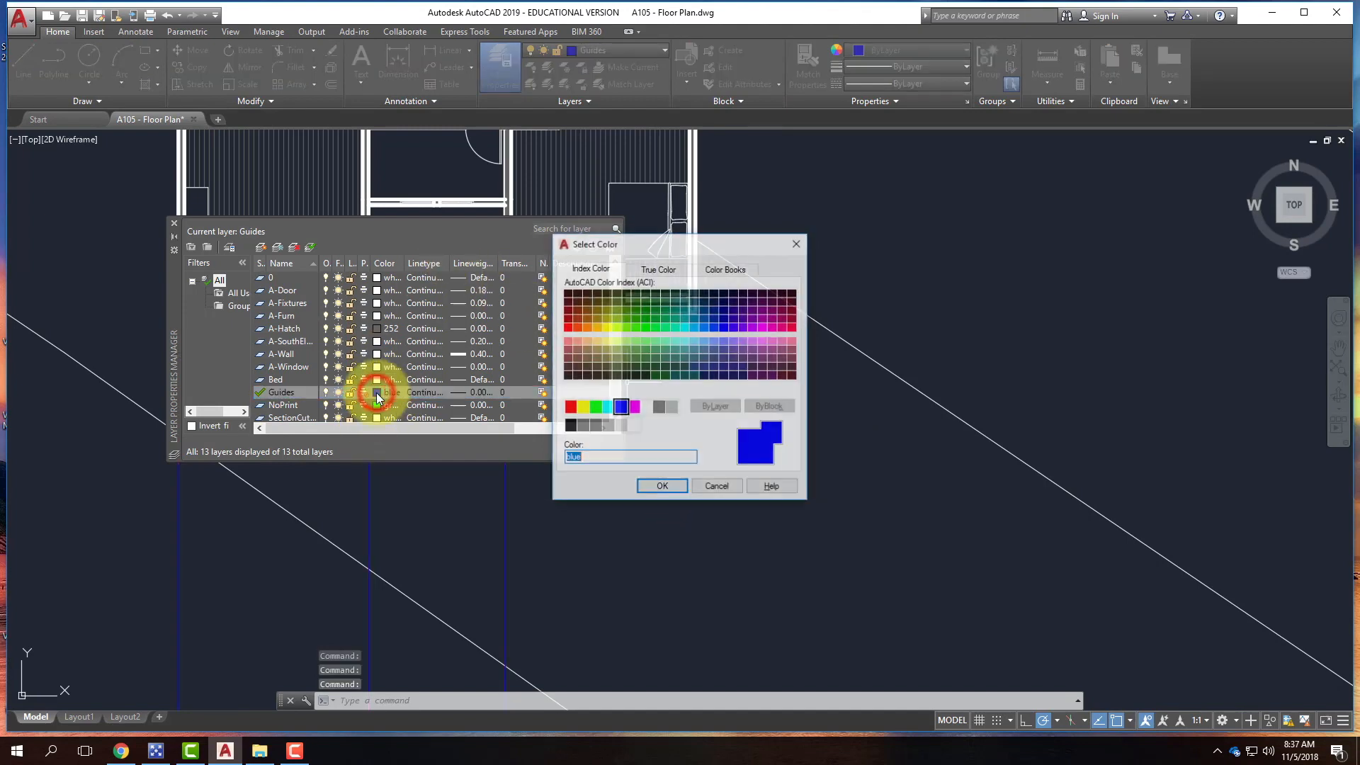
{"action": "left_click", "coordinate": [595, 407]}
{"action": "left_click", "coordinate": [658, 486]}
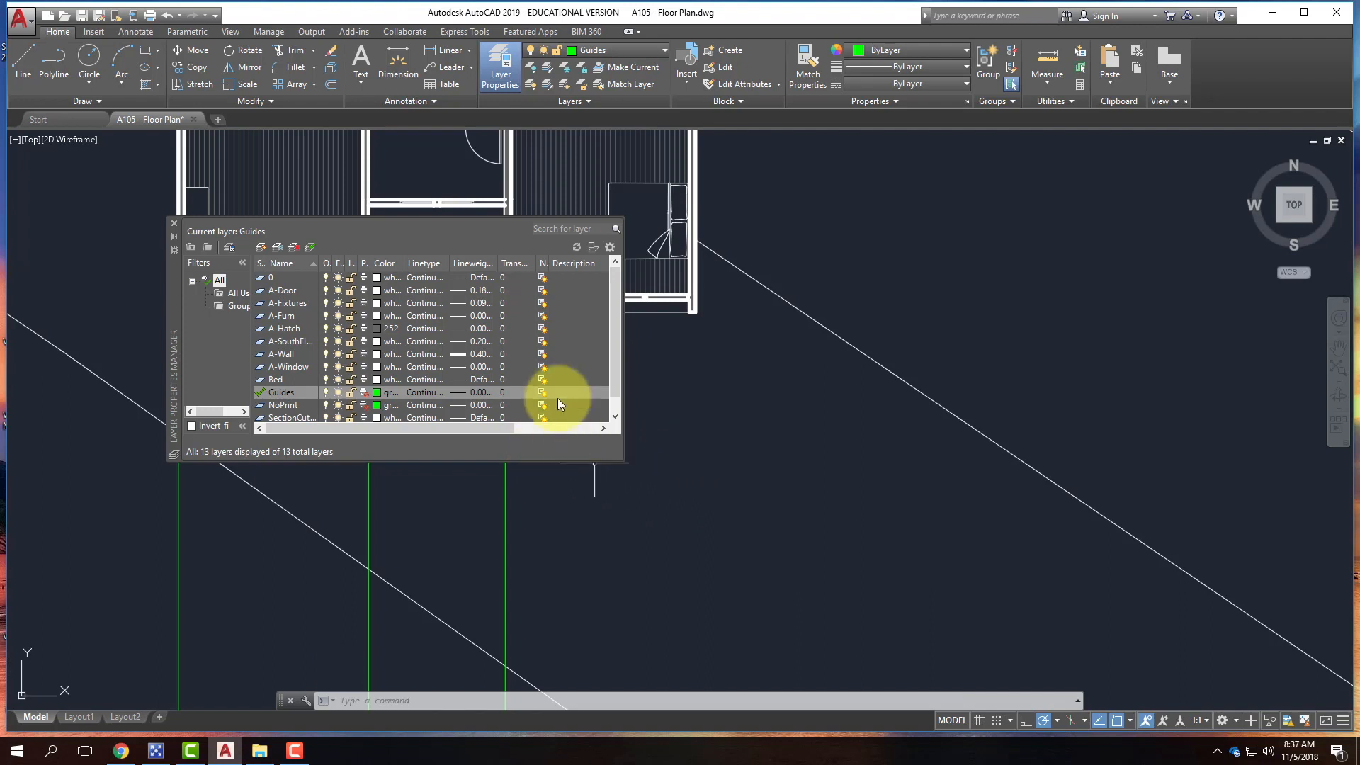
{"action": "left_click", "coordinate": [173, 223]}
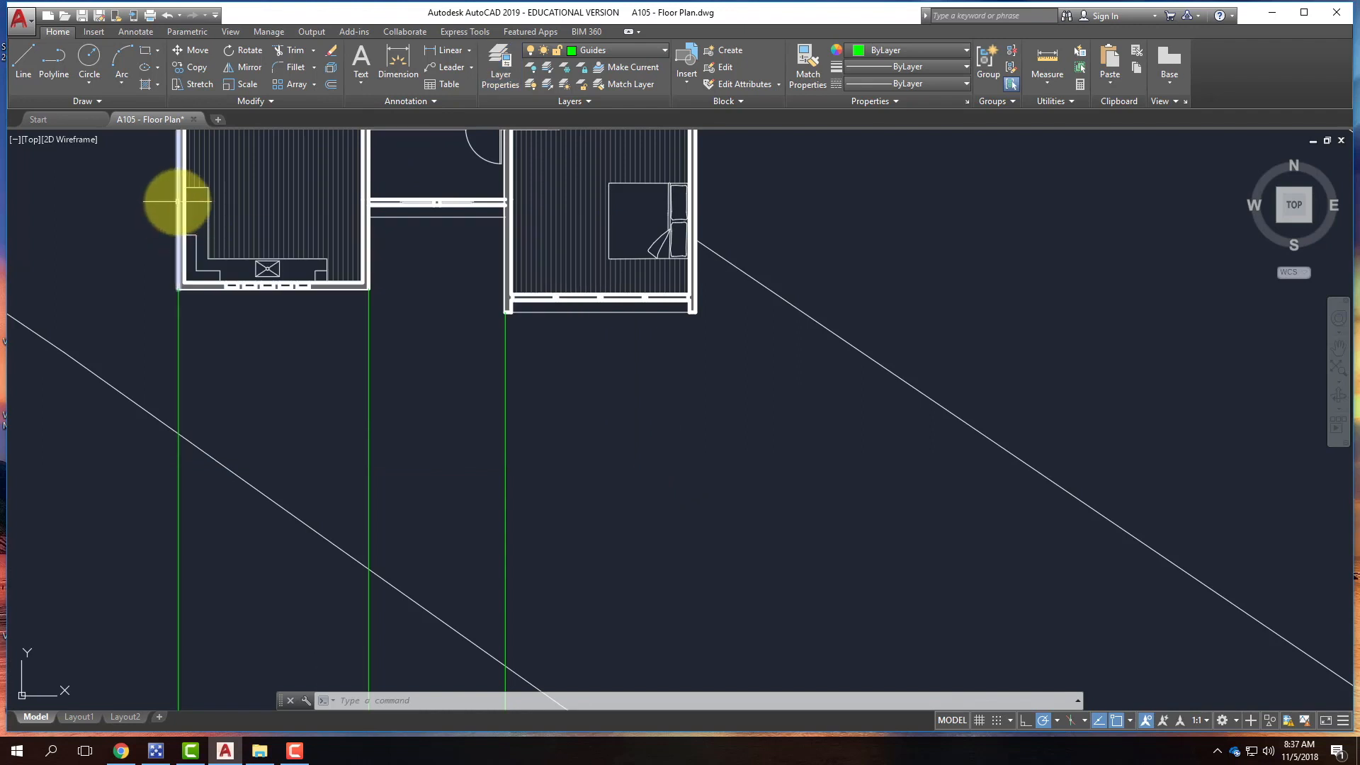
- Draw a vertical ray straight down from the southeast outer corner of the east wing
{"action": "mouse_move", "coordinate": [177, 201]}
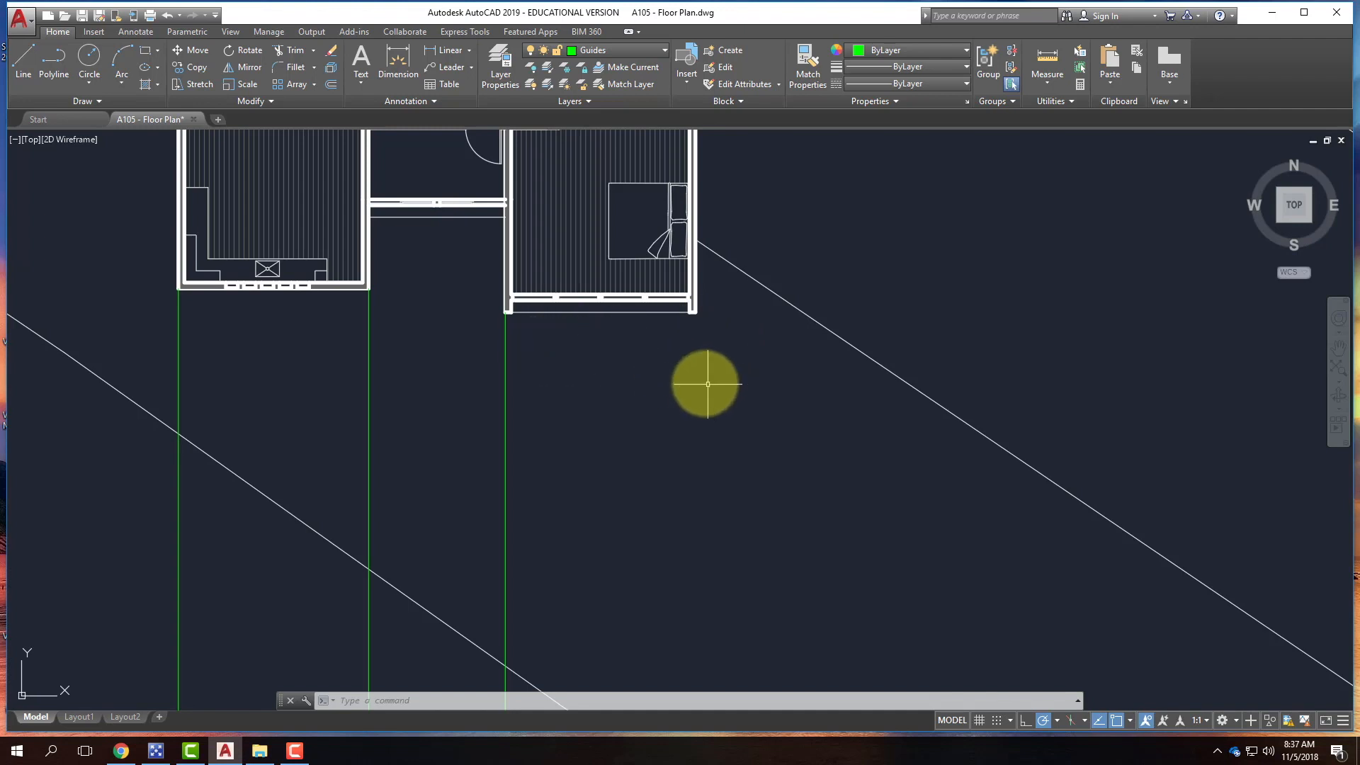
{"action": "key", "text": "Return"}
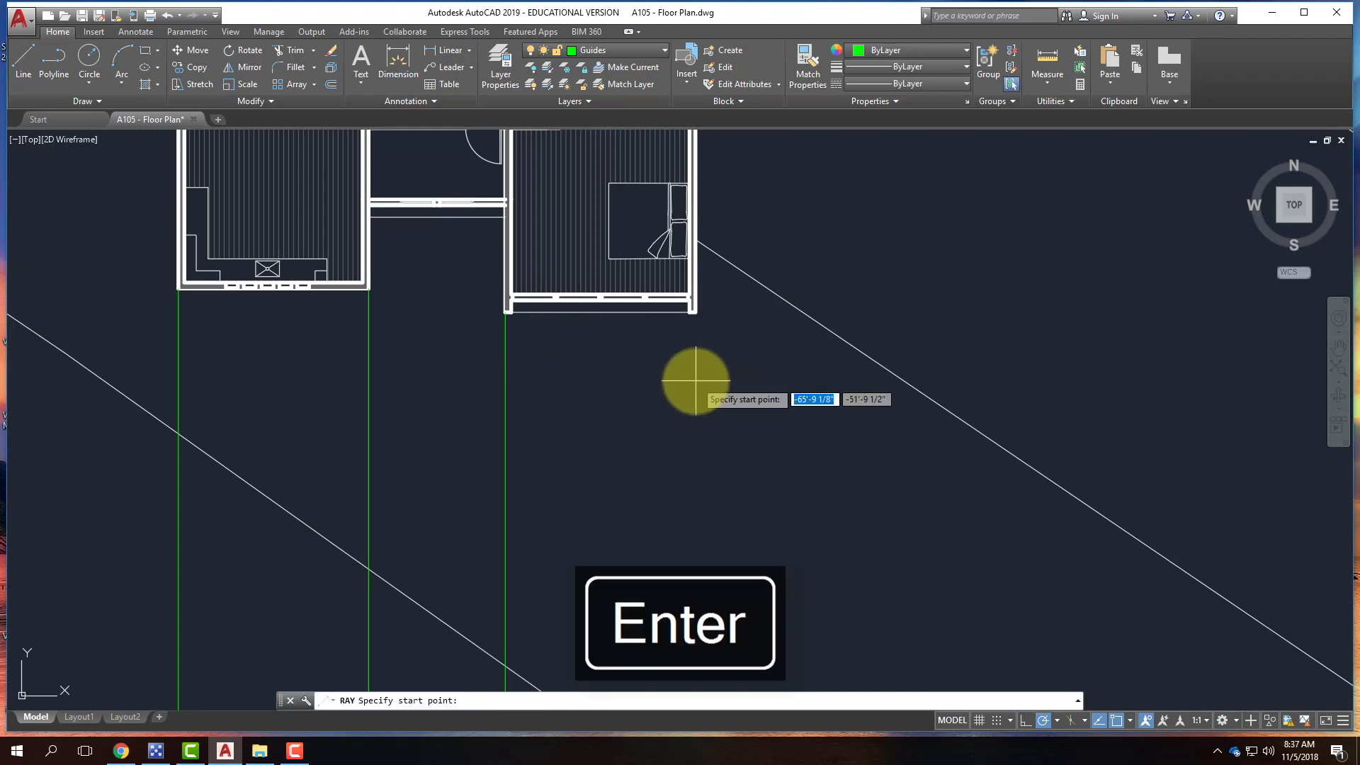
{"action": "left_click", "coordinate": [694, 312]}
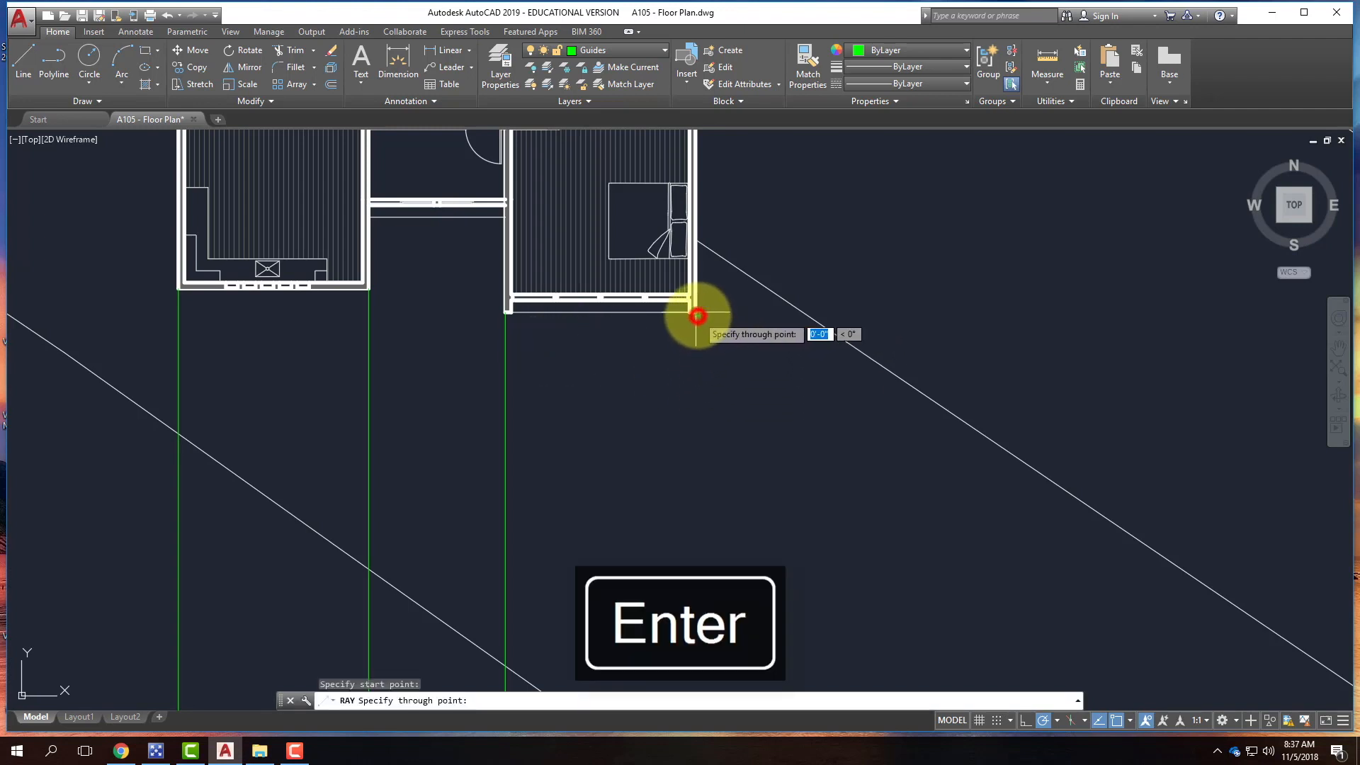
{"action": "key", "text": "Return"}
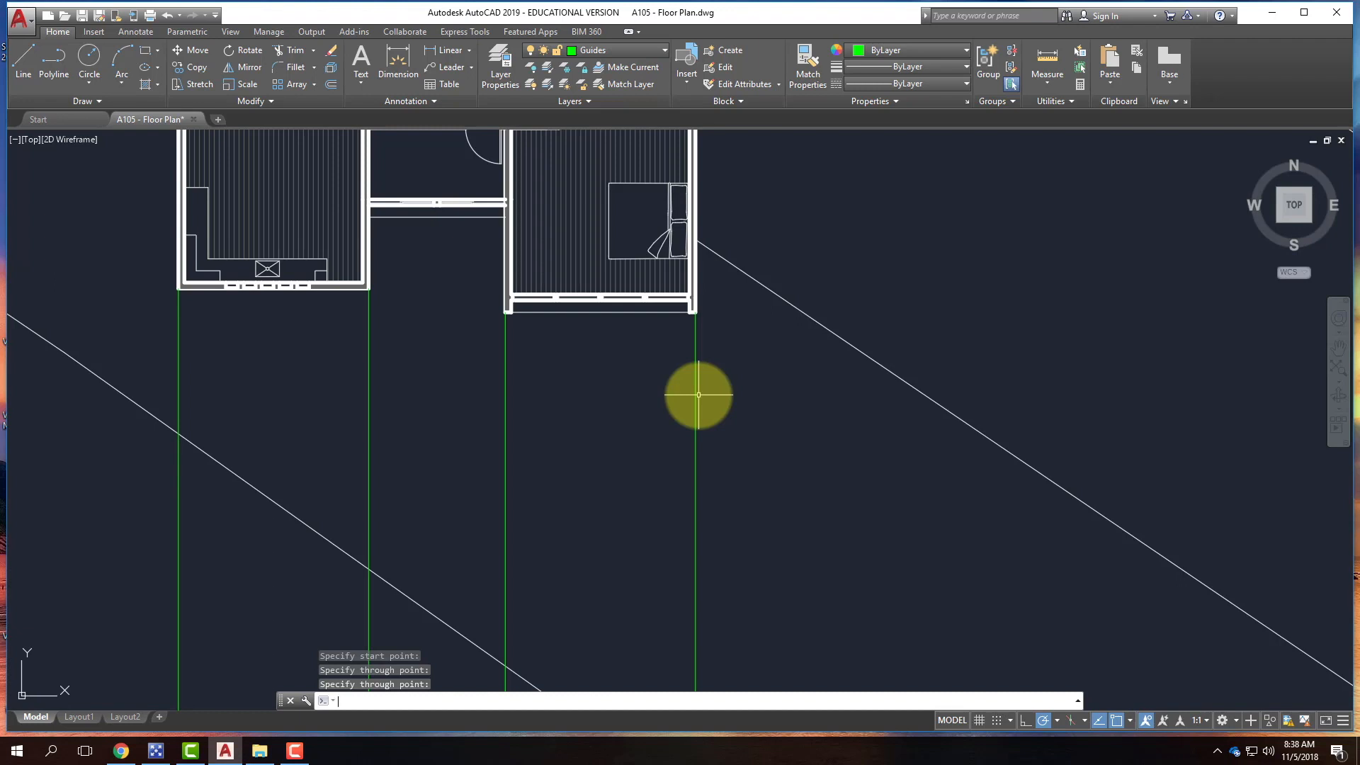
{"action": "key", "text": "Return"}
- Draw a horizontal construction line well below the floor plan, crossing all four vertical guide rays
{"action": "scroll", "coordinate": [279, 234], "scroll_direction": "down", "scroll_amount": 2}
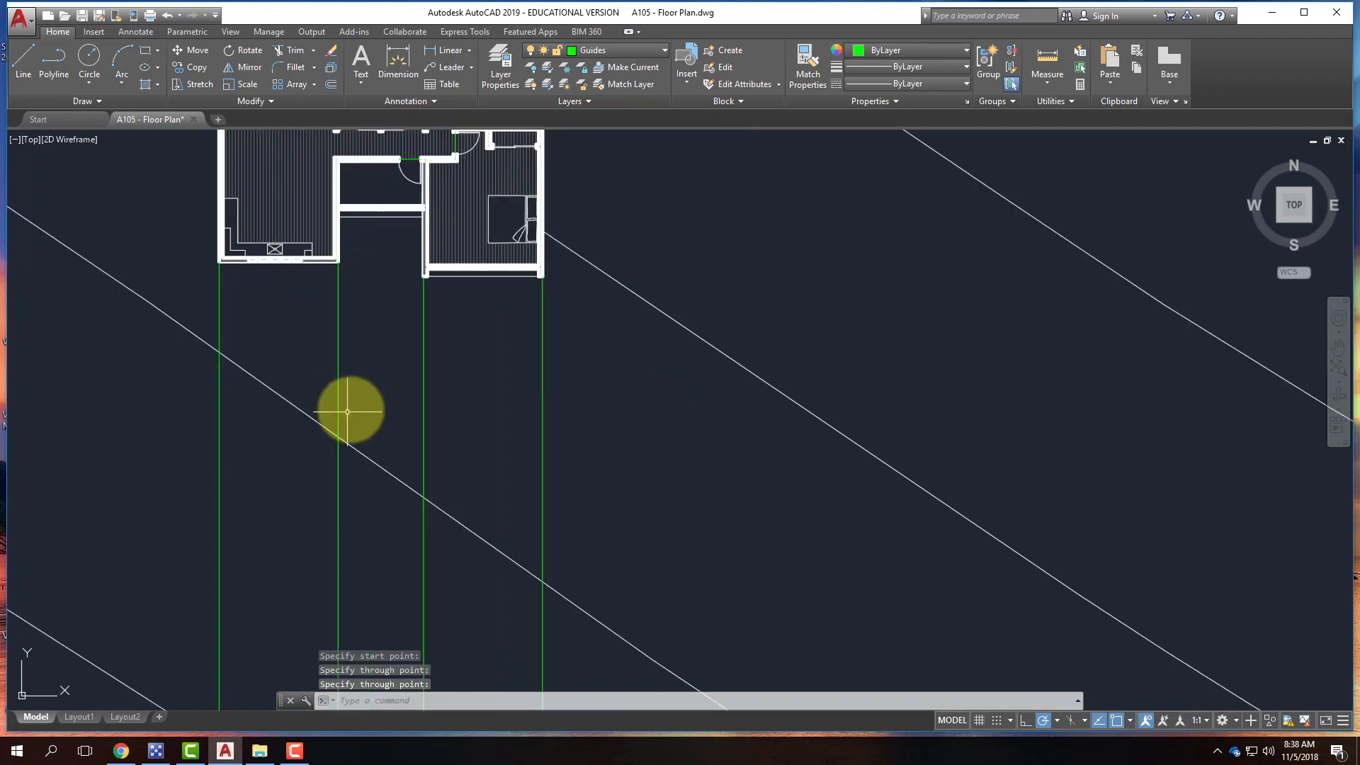
{"action": "scroll", "coordinate": [352, 407], "scroll_direction": "up", "scroll_amount": 2}
{"action": "scroll", "coordinate": [403, 538], "scroll_direction": "down", "scroll_amount": 2}
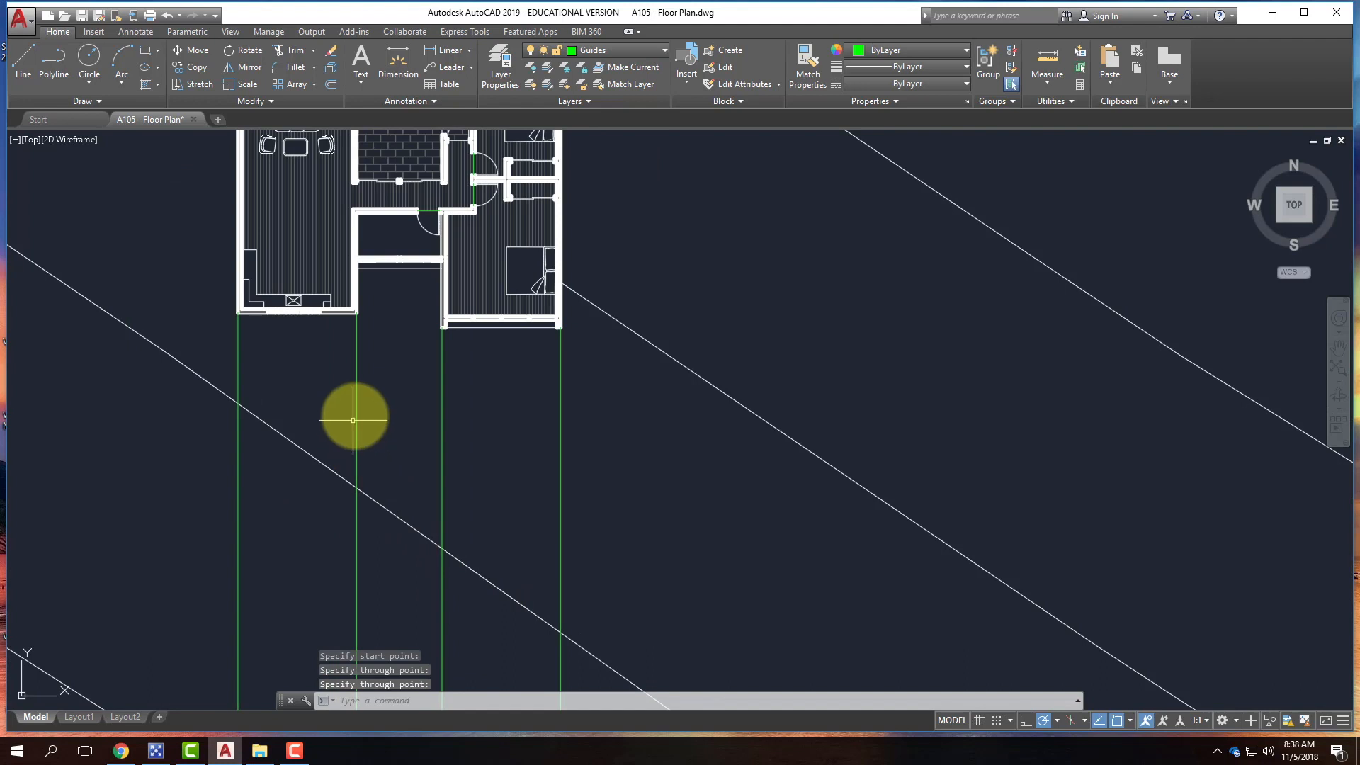
{"action": "scroll", "coordinate": [195, 478], "scroll_direction": "up", "scroll_amount": 2}
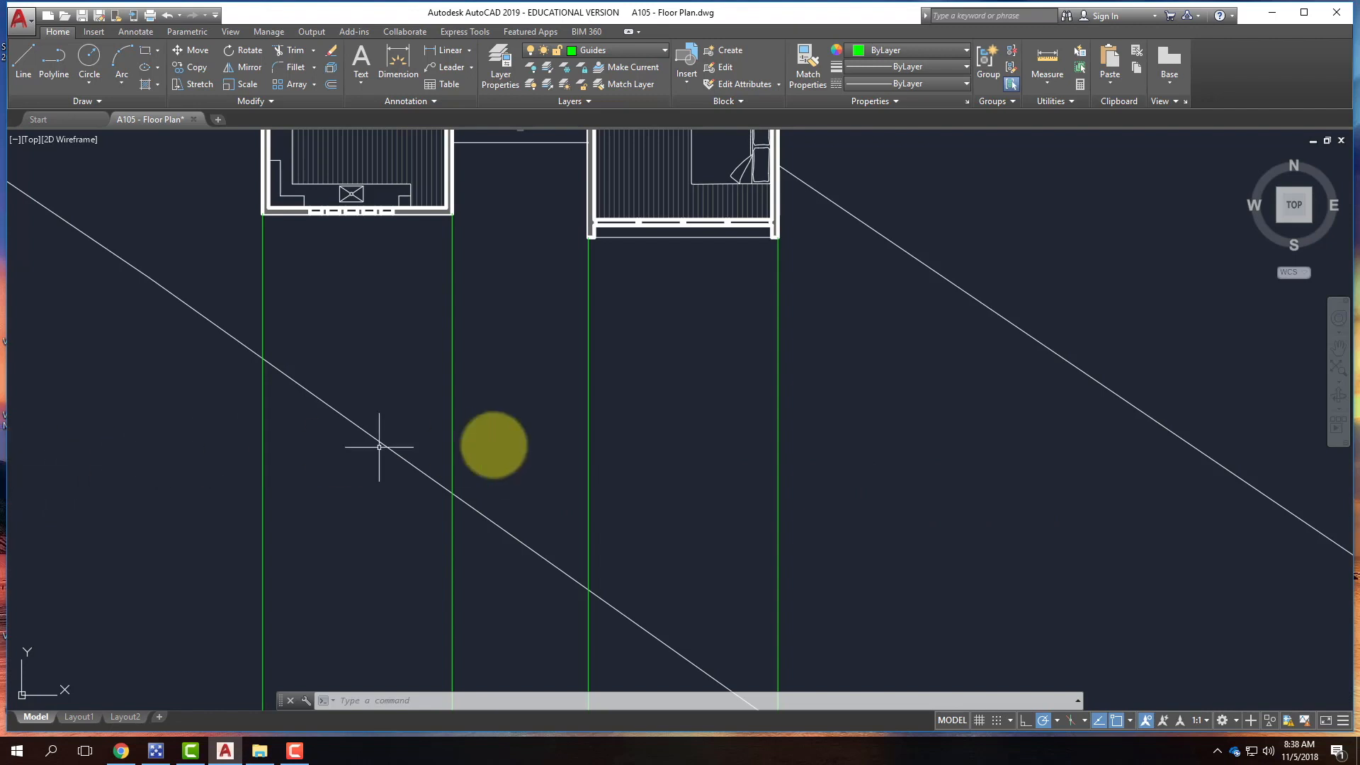
{"action": "left_click", "coordinate": [101, 102]}
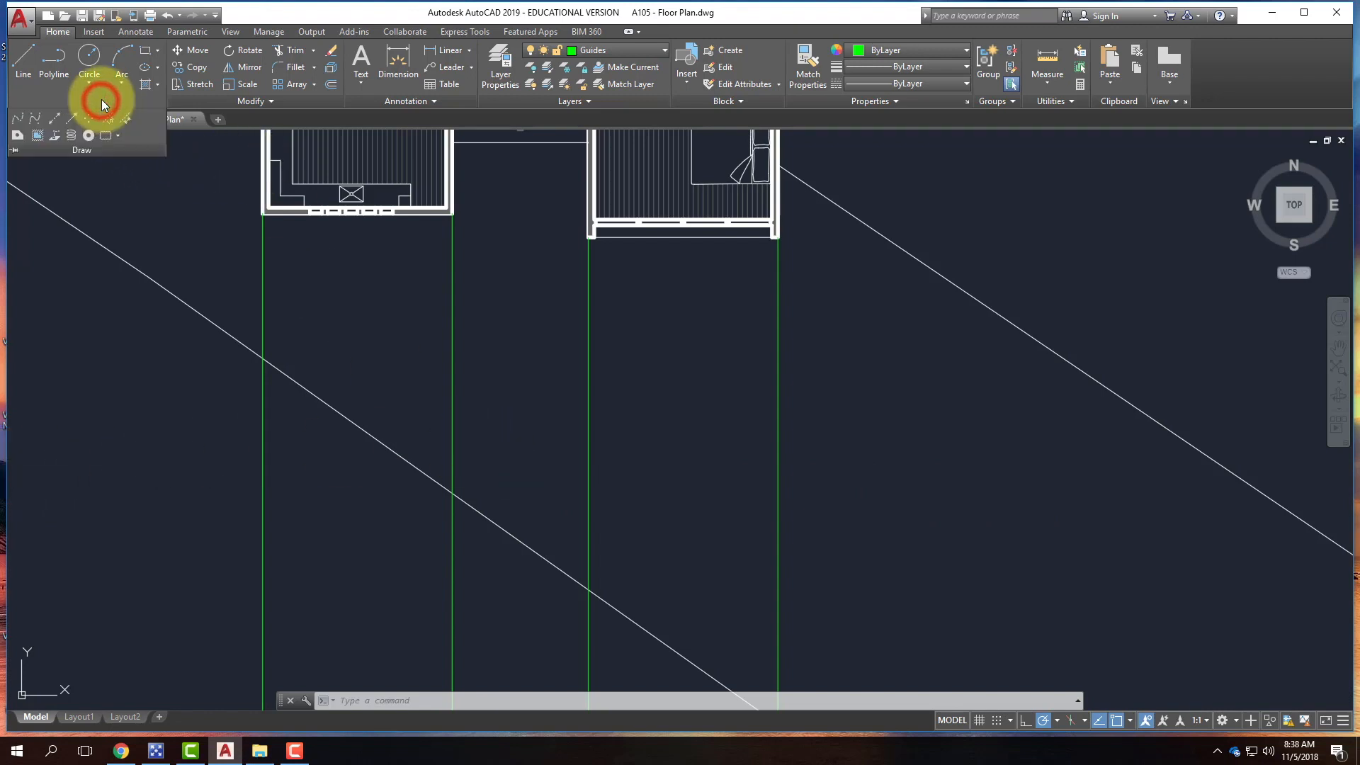
{"action": "left_click", "coordinate": [53, 121]}
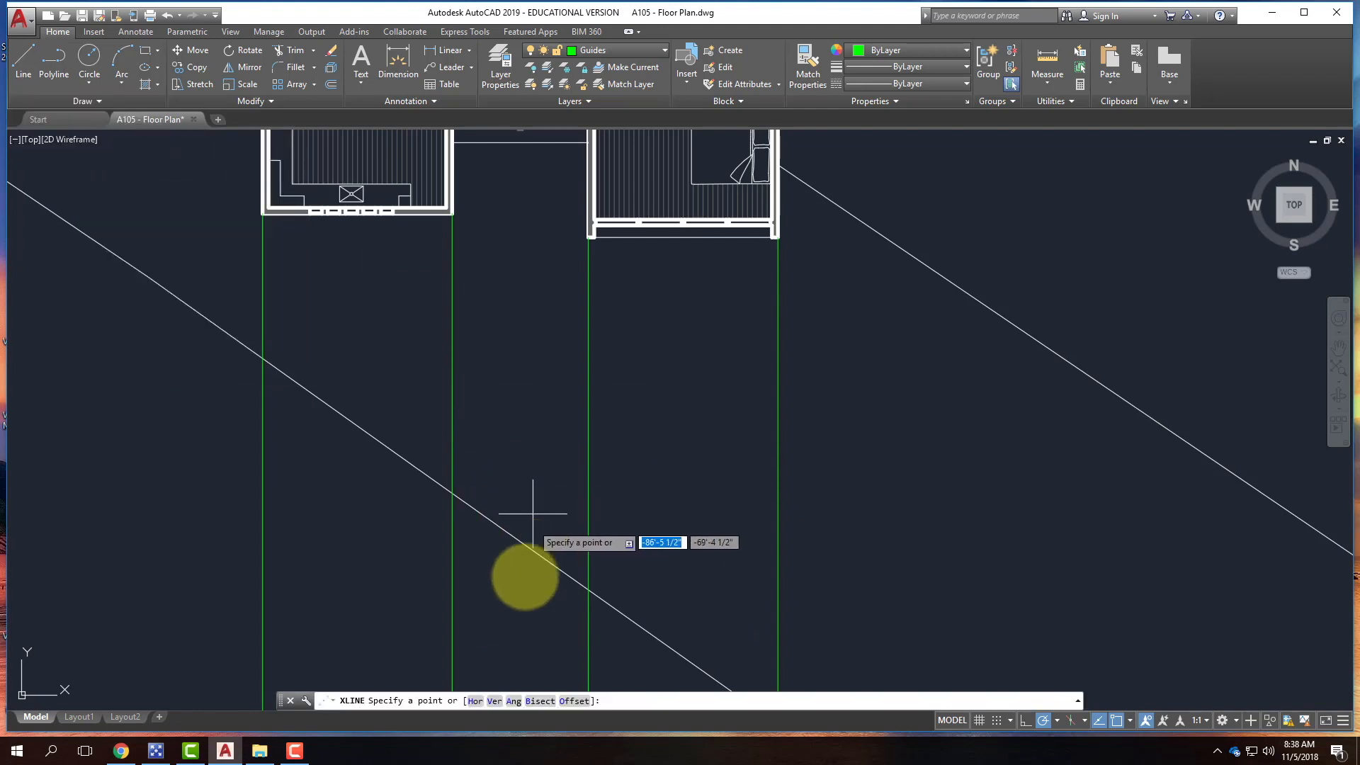
{"action": "left_click", "coordinate": [507, 575]}
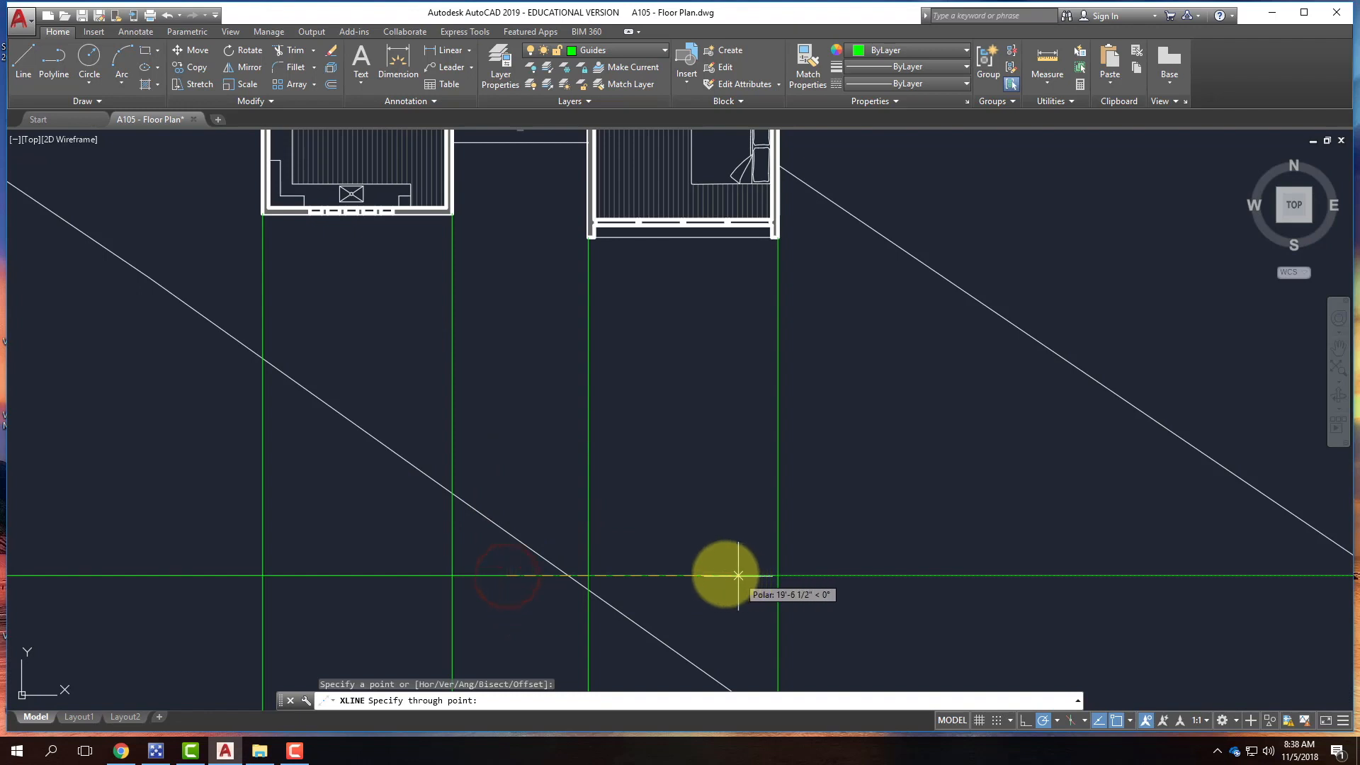
{"action": "left_click", "coordinate": [918, 575]}
{"action": "key", "text": "Return"}
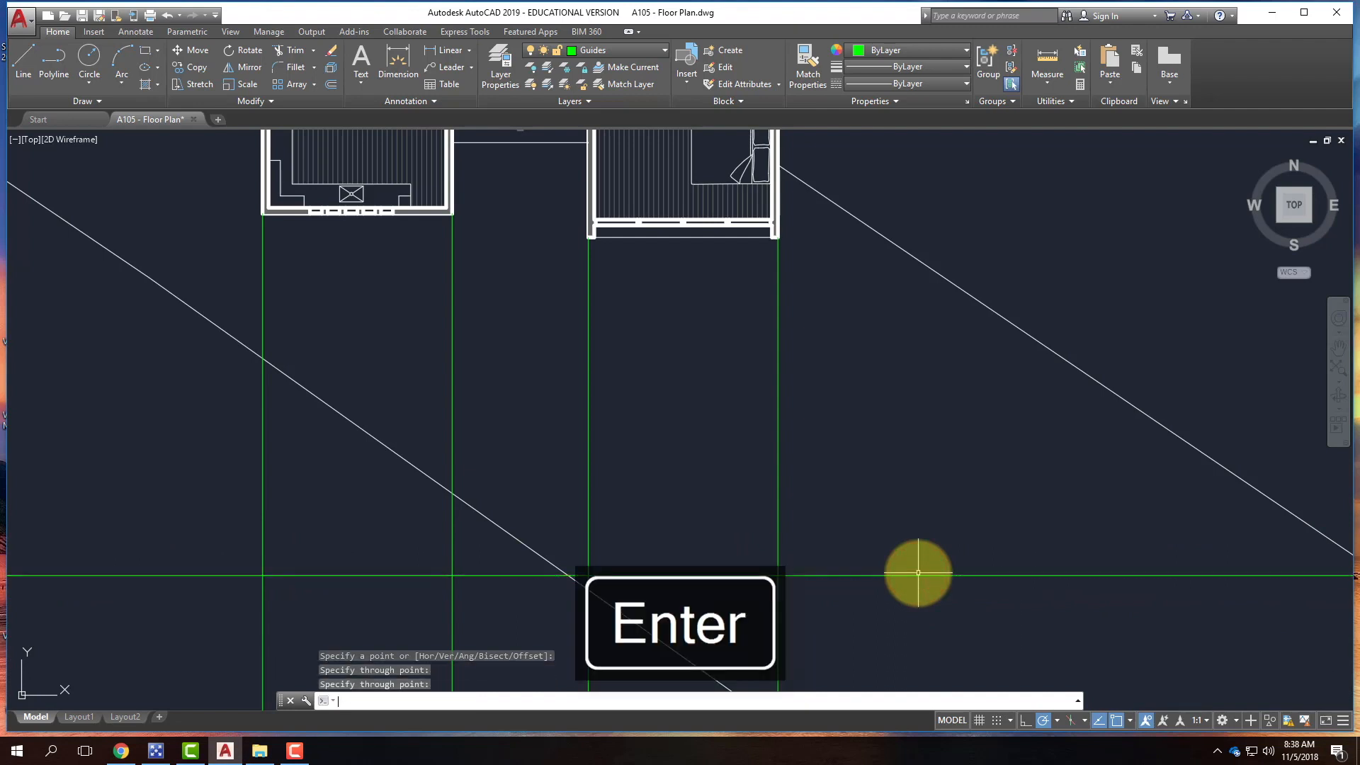
- Examine the horizontal construction line and the four guide rays in relation to the floor plan
{"action": "left_click", "coordinate": [679, 573]}
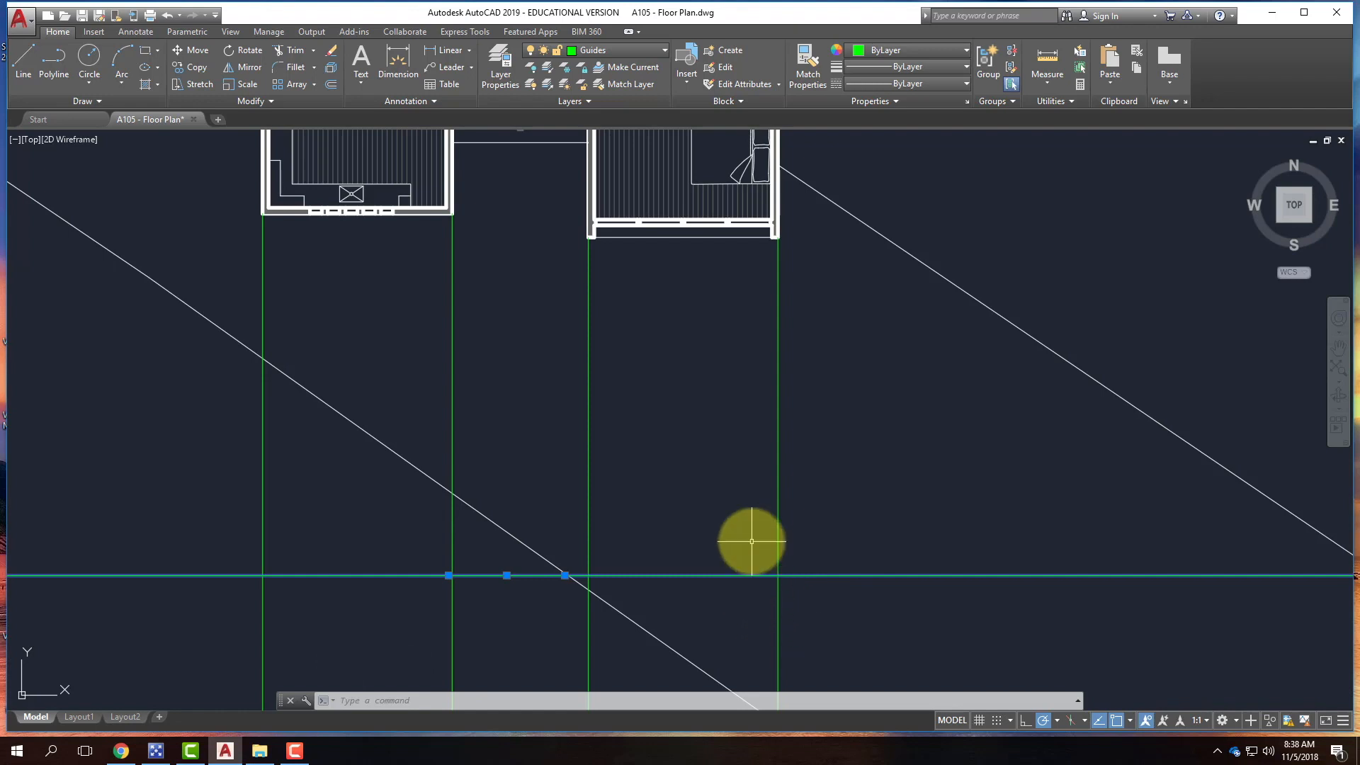
{"action": "key", "text": "Escape"}
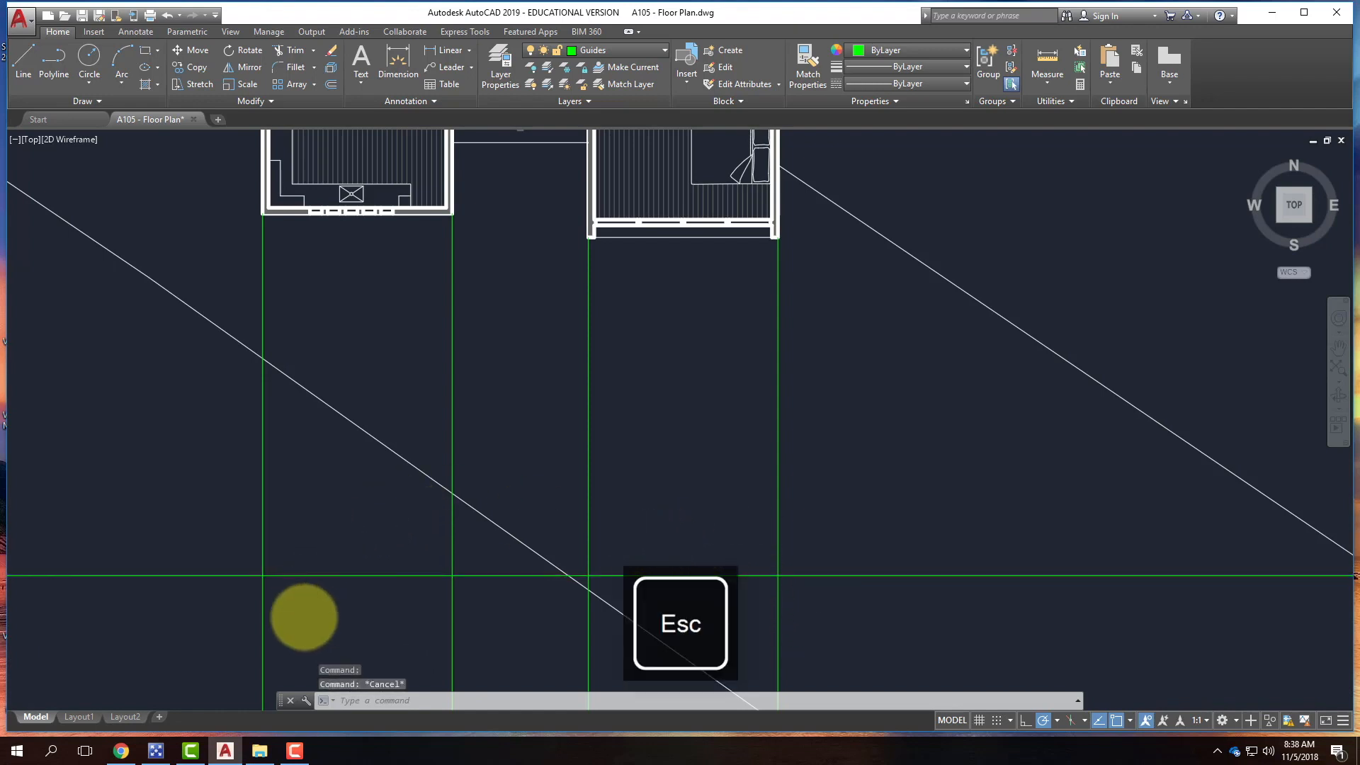
{"action": "scroll", "coordinate": [304, 613], "scroll_direction": "down", "scroll_amount": 2}
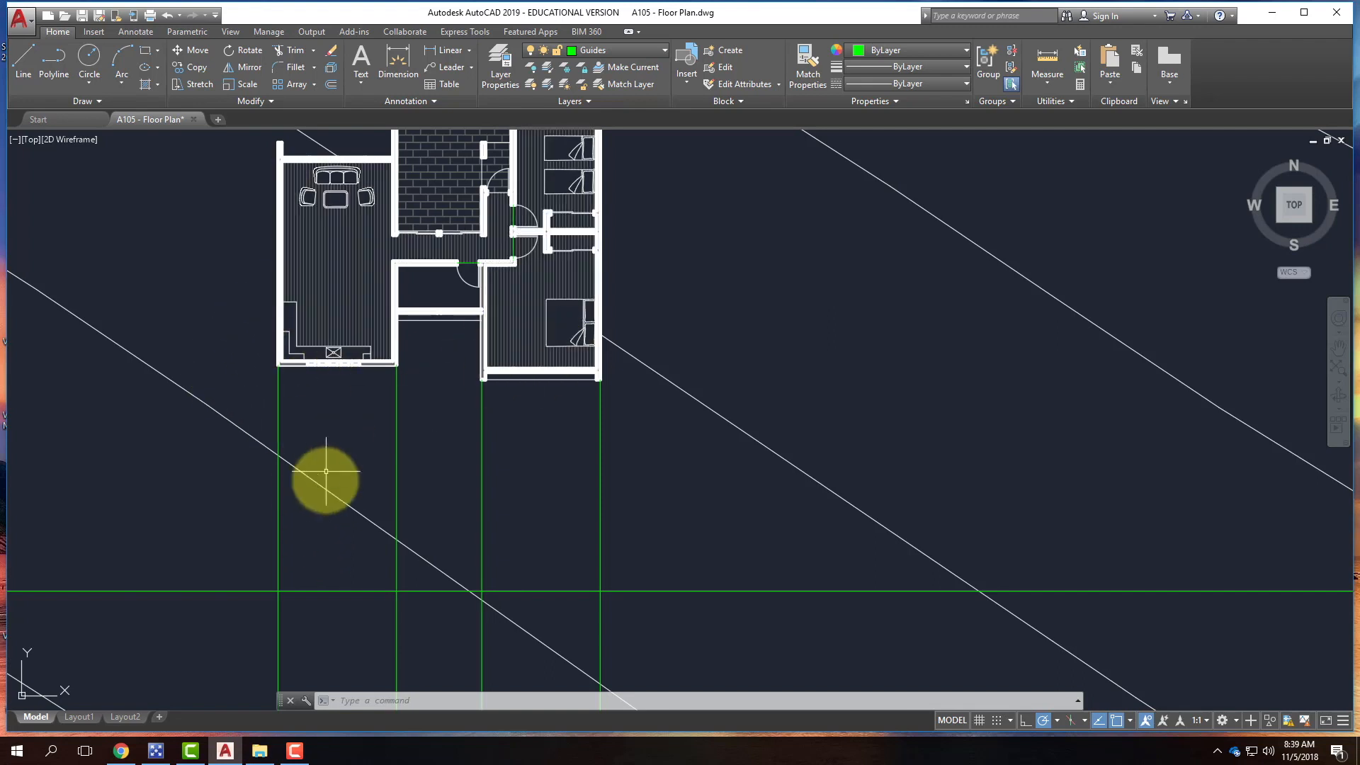
{"action": "scroll", "coordinate": [326, 478], "scroll_direction": "down", "scroll_amount": 4}
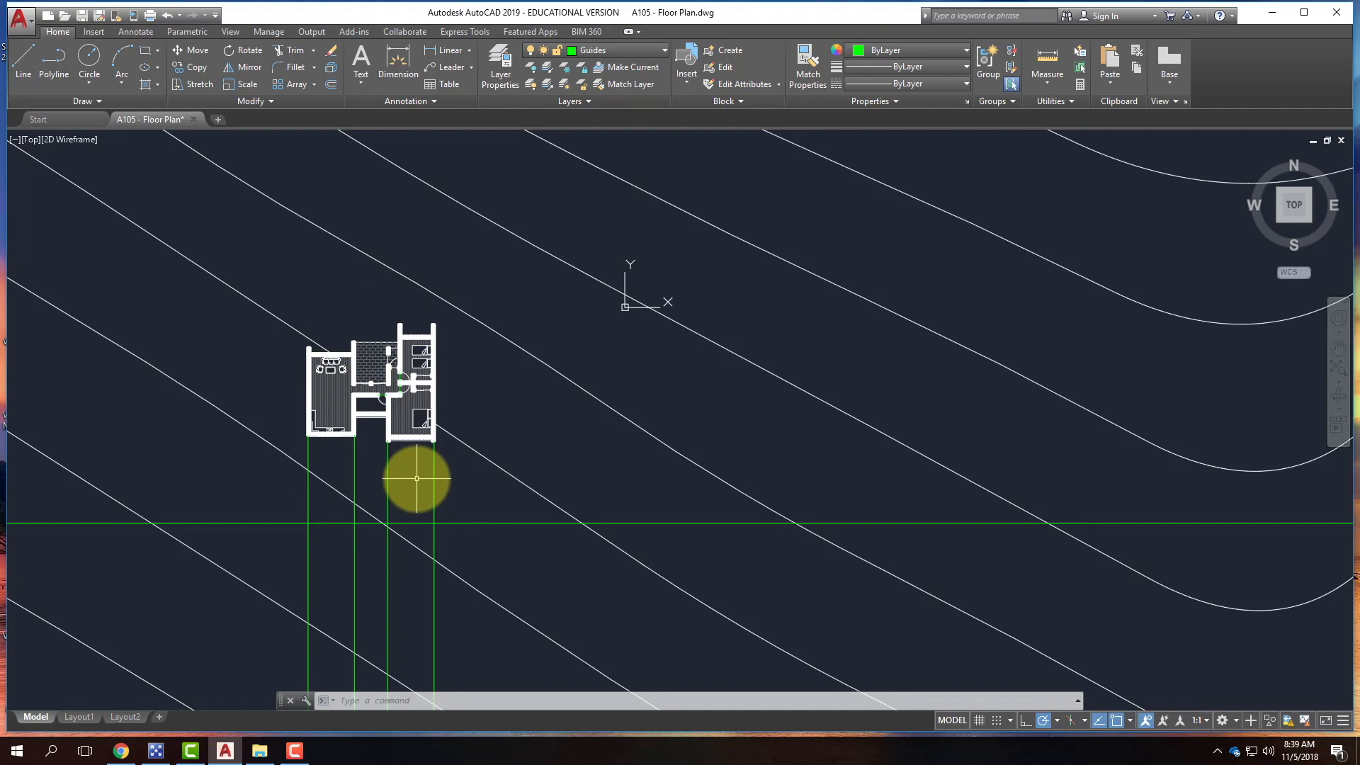
{"action": "scroll", "coordinate": [377, 495], "scroll_direction": "up", "scroll_amount": 4}
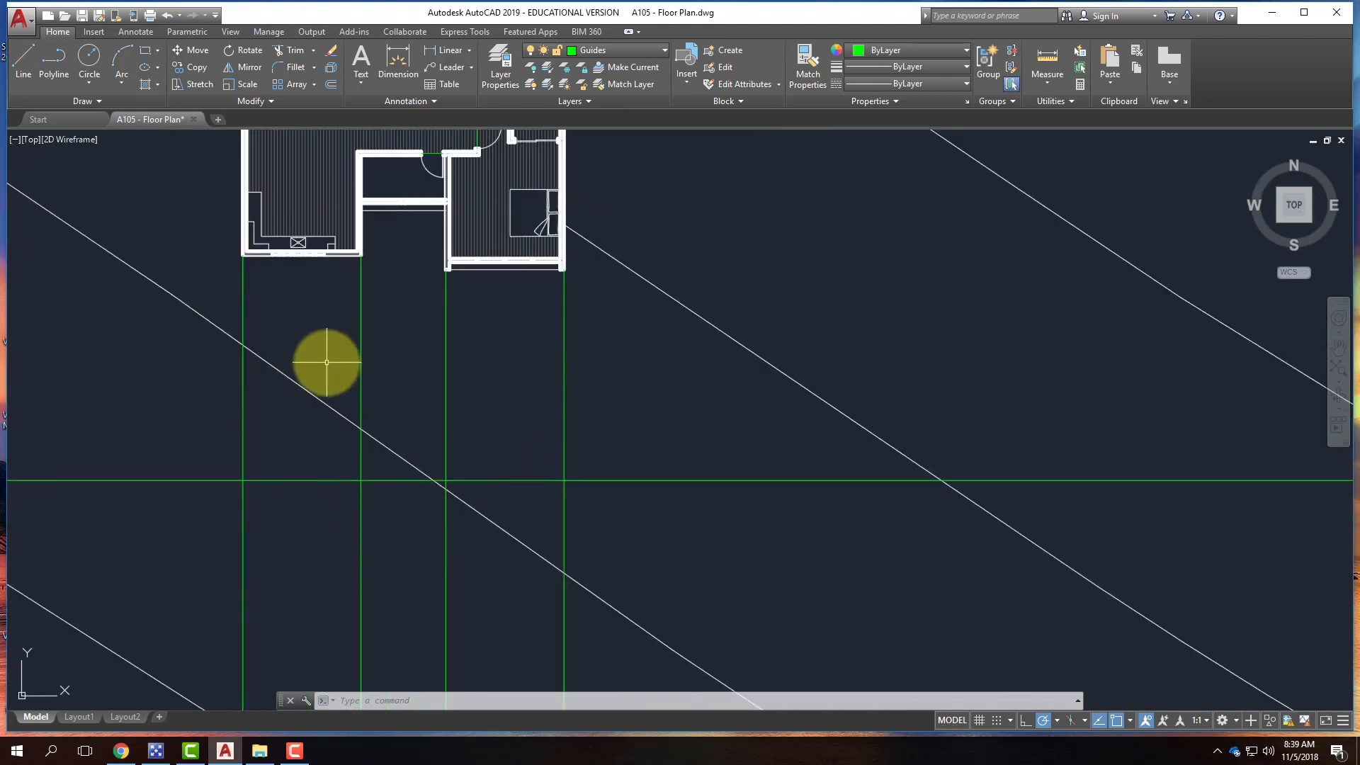
{"action": "scroll", "coordinate": [291, 479], "scroll_direction": "down", "scroll_amount": 2}
{"action": "scroll", "coordinate": [370, 364], "scroll_direction": "down", "scroll_amount": 2}
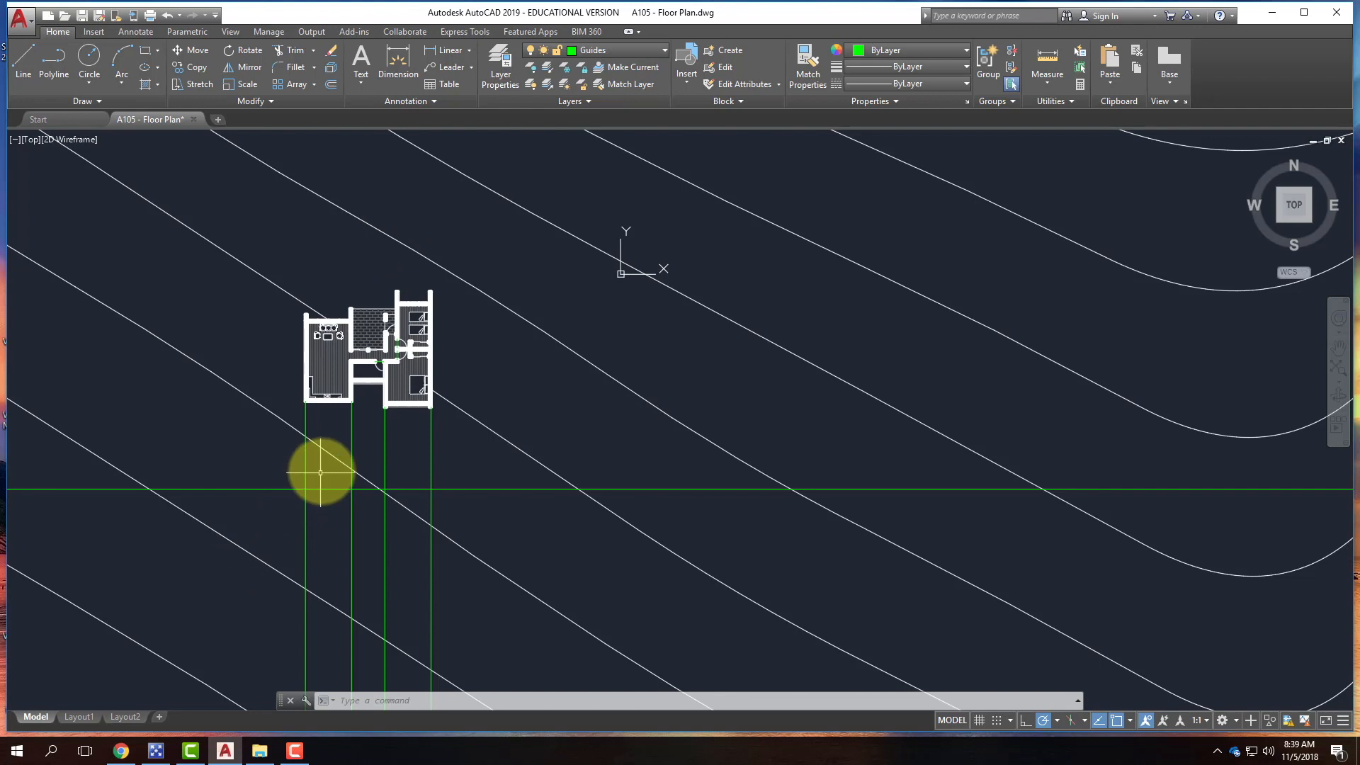
{"action": "scroll", "coordinate": [319, 470], "scroll_direction": "up", "scroll_amount": 4}
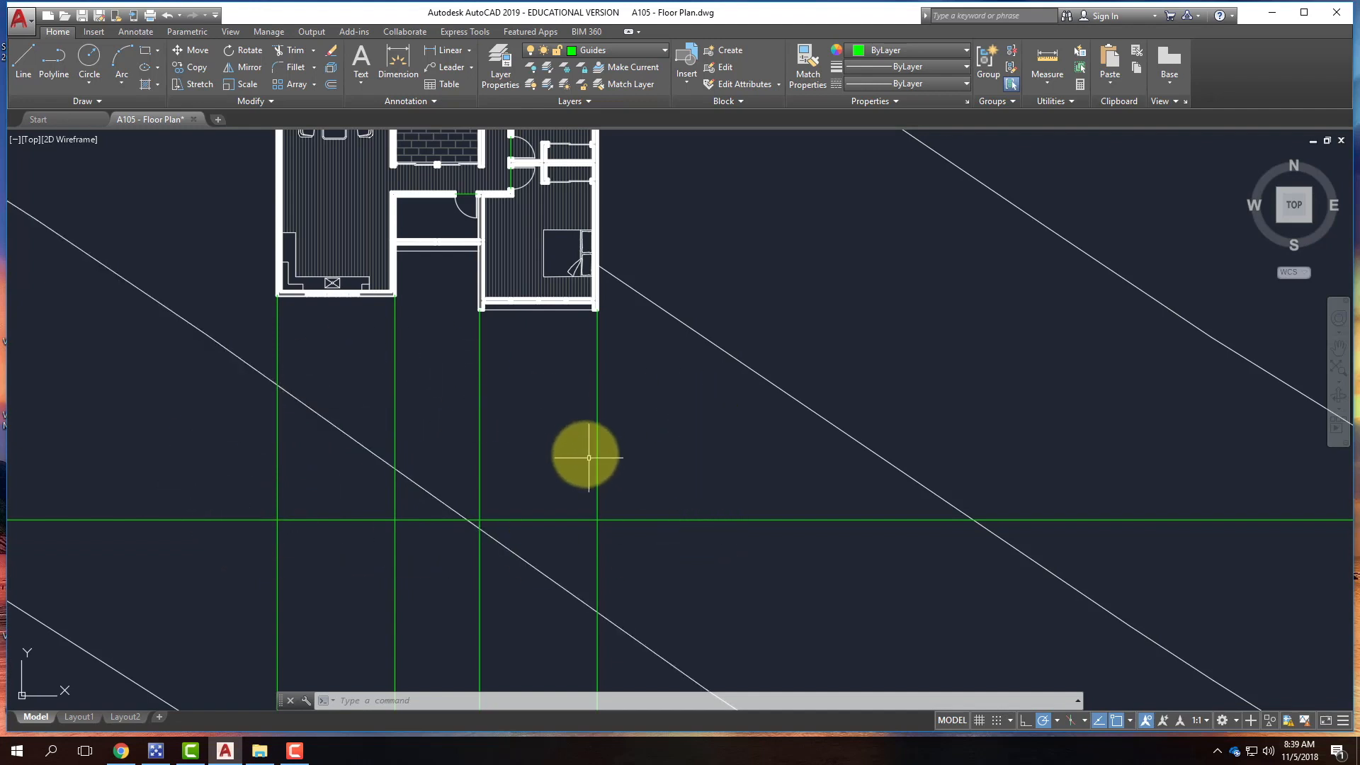
- On the A-SouthElevation layer, draw the west wing's outline 12' high between its two guide rays, starting and ending on the horizontal guide
{"action": "left_click", "coordinate": [580, 52]}
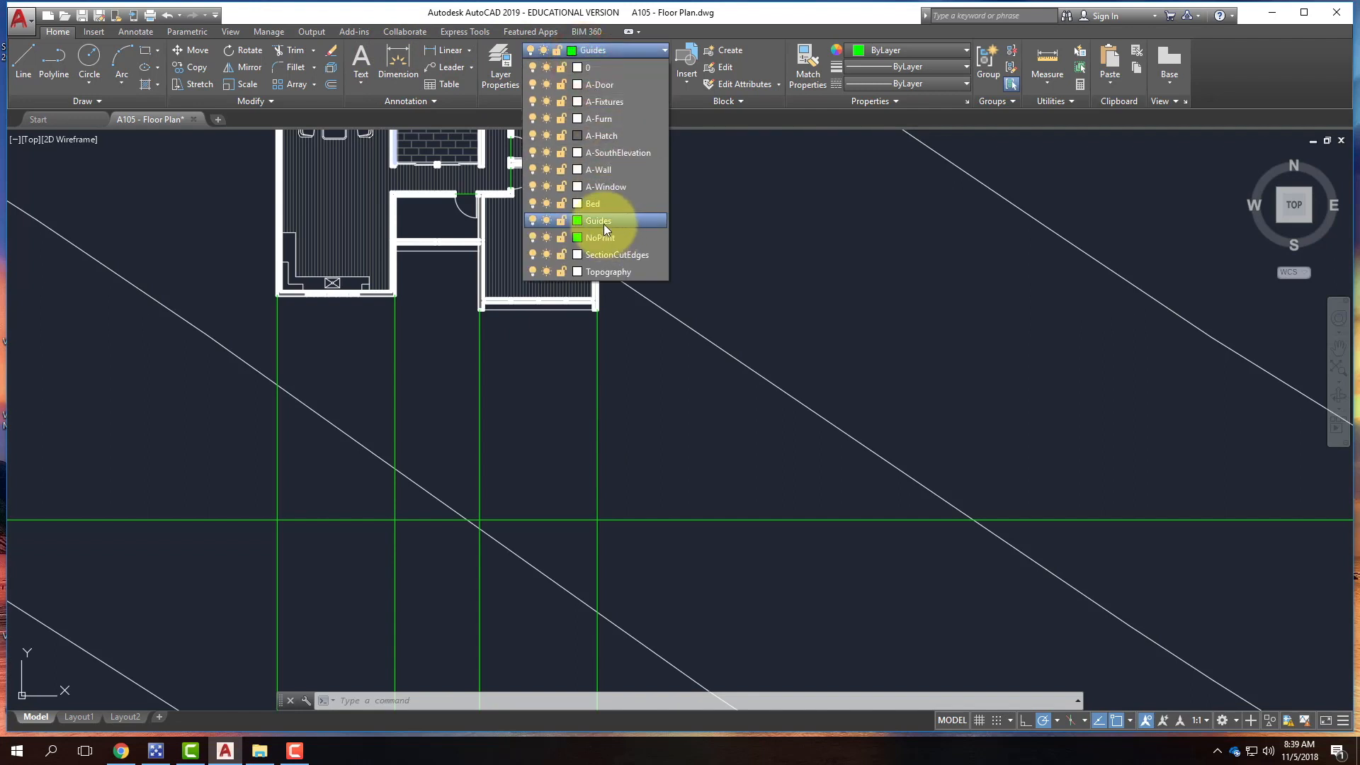
{"action": "left_click", "coordinate": [601, 152]}
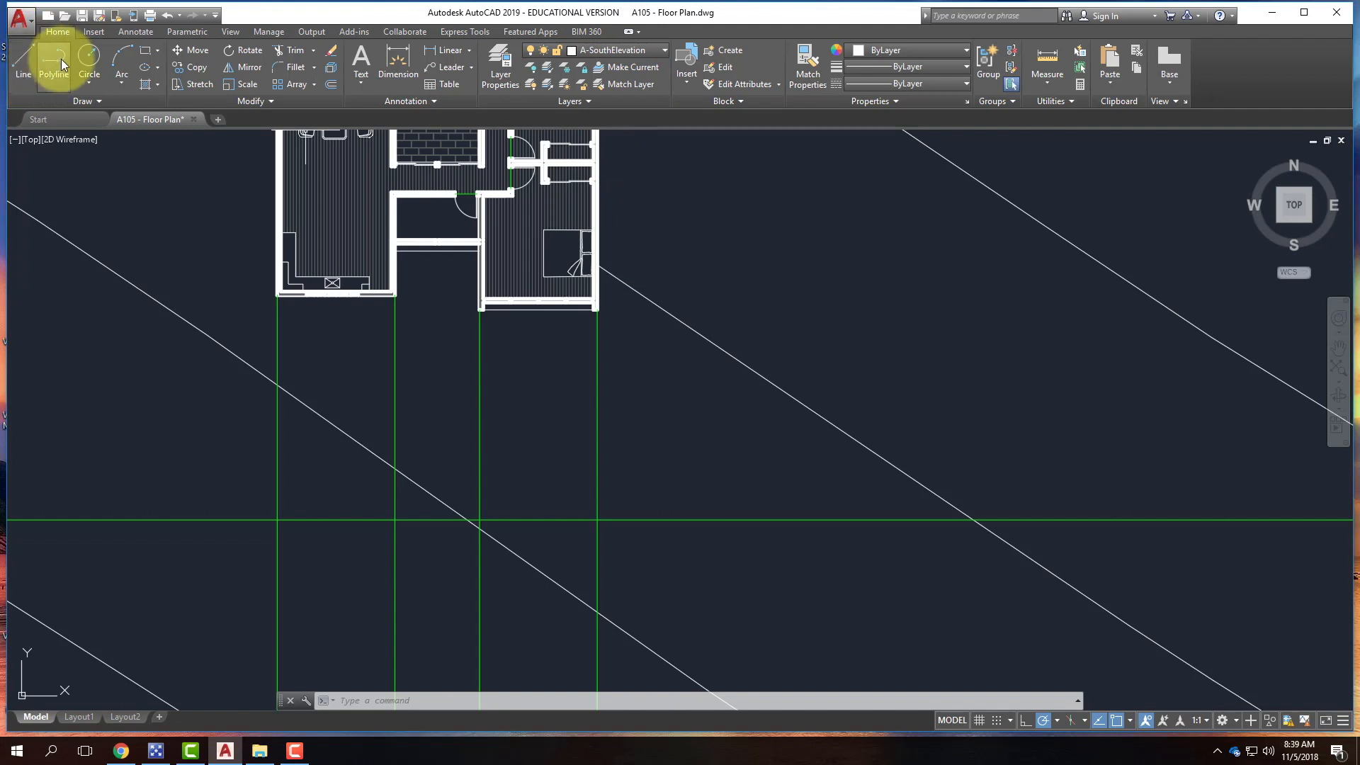
{"action": "left_click", "coordinate": [24, 56]}
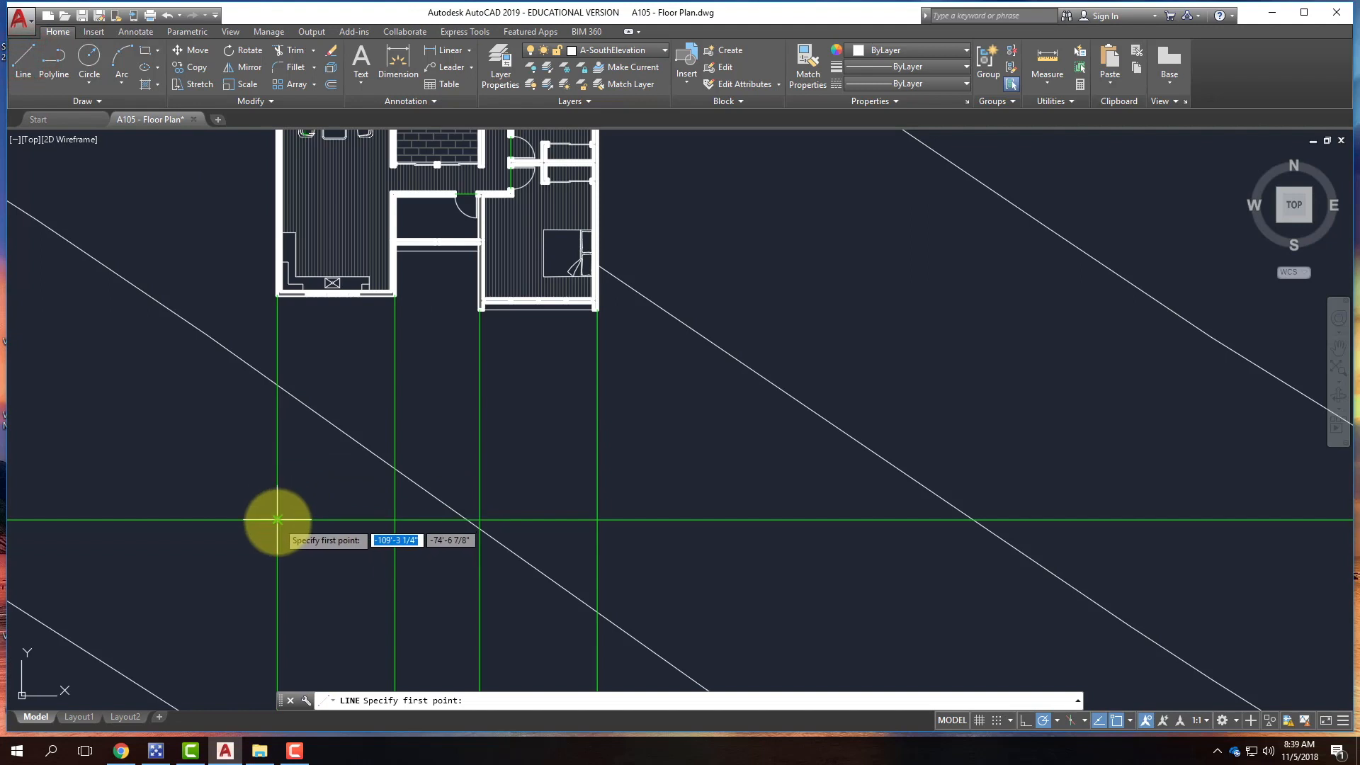
{"action": "left_click", "coordinate": [277, 520]}
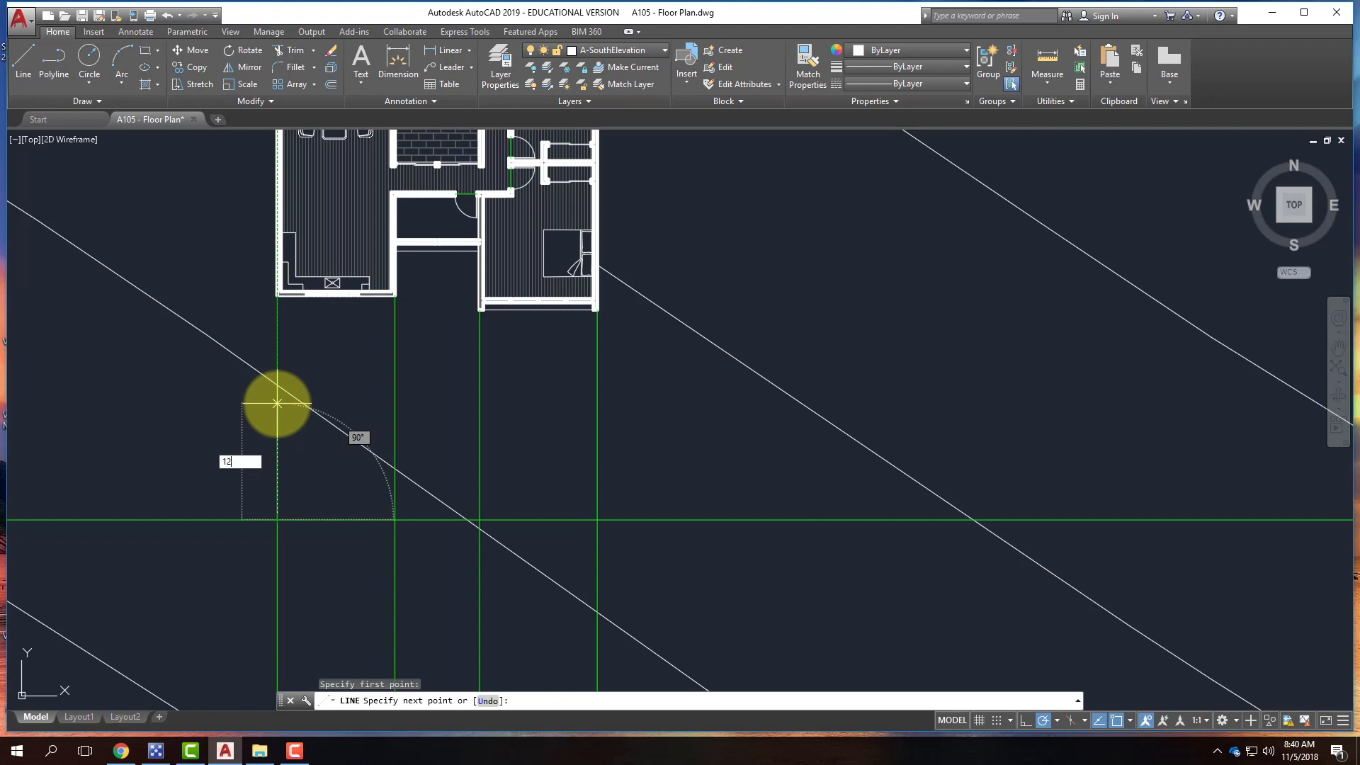
{"action": "type", "text": "'"}
{"action": "key", "text": "Return"}
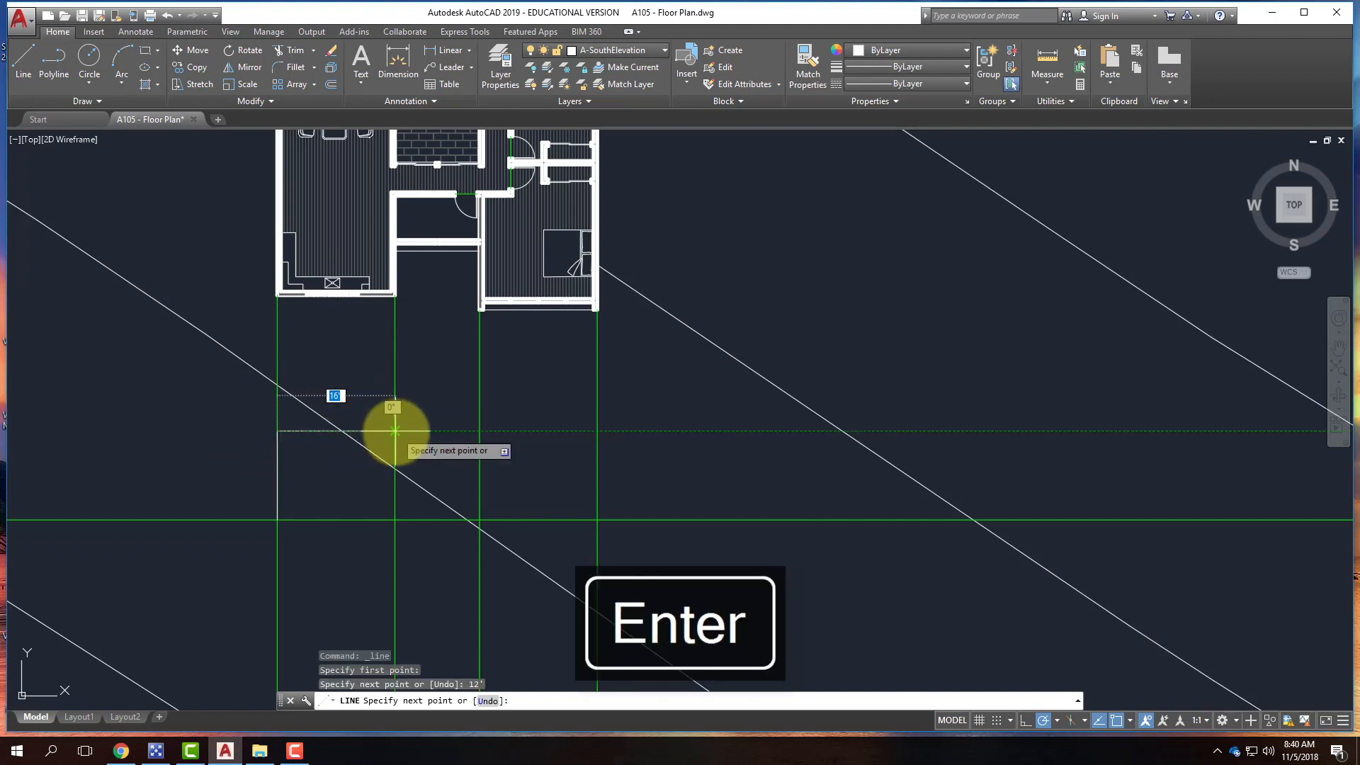
{"action": "left_click", "coordinate": [394, 430]}
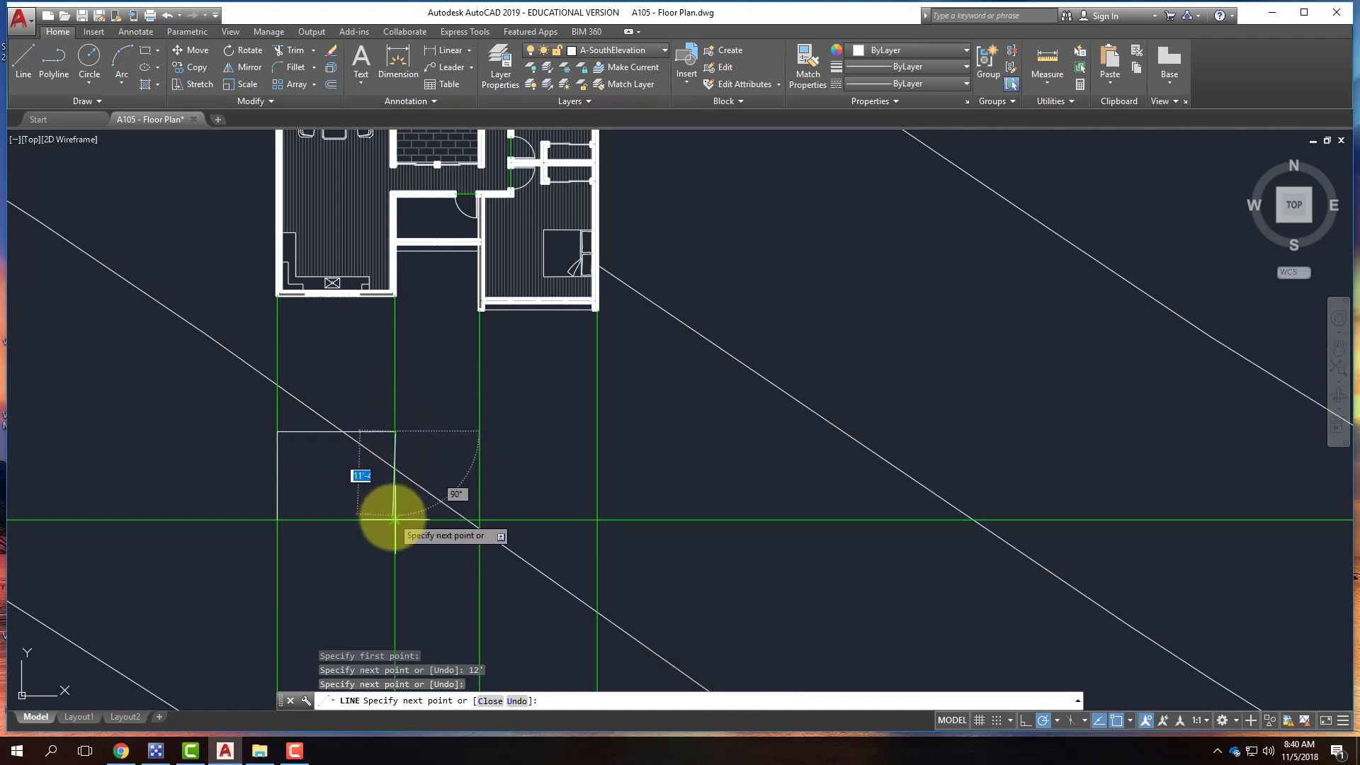
{"action": "key", "text": "Return"}
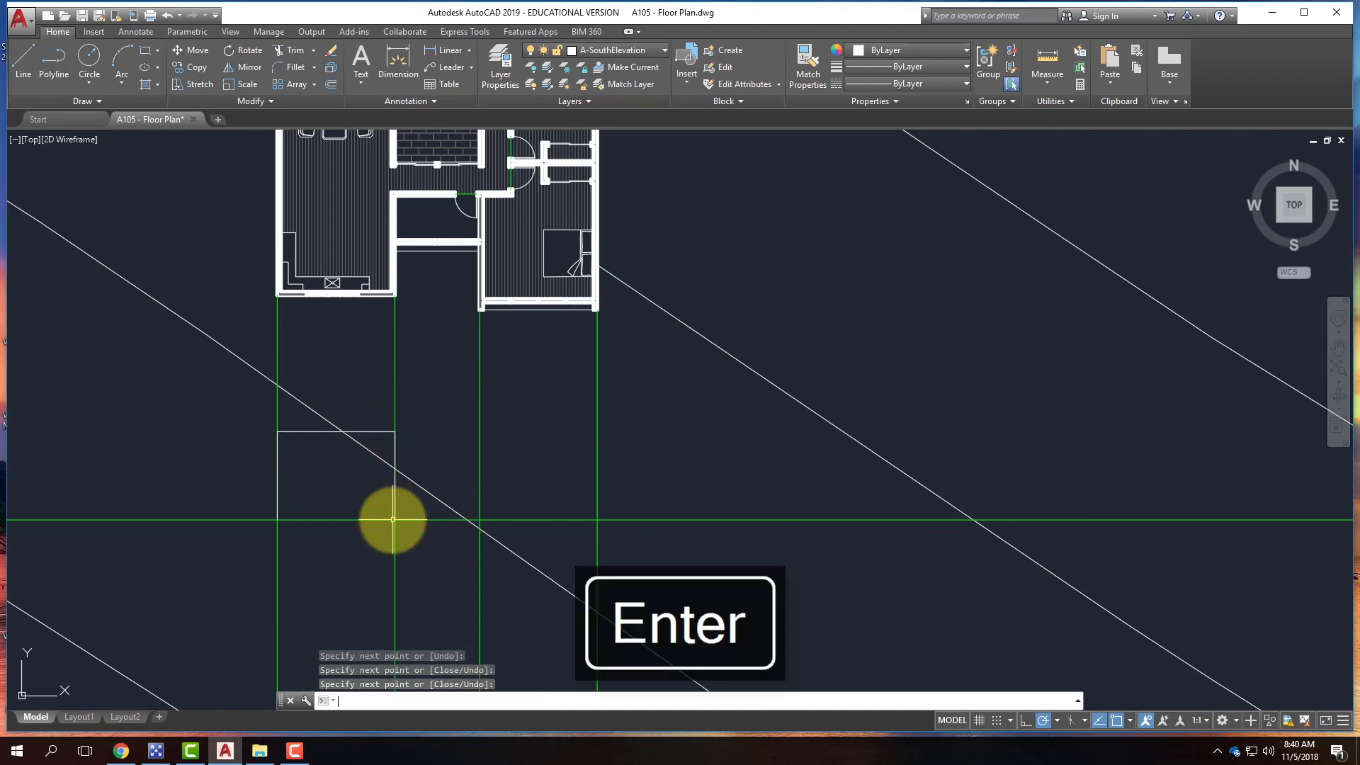
{"action": "left_click", "coordinate": [244, 422]}
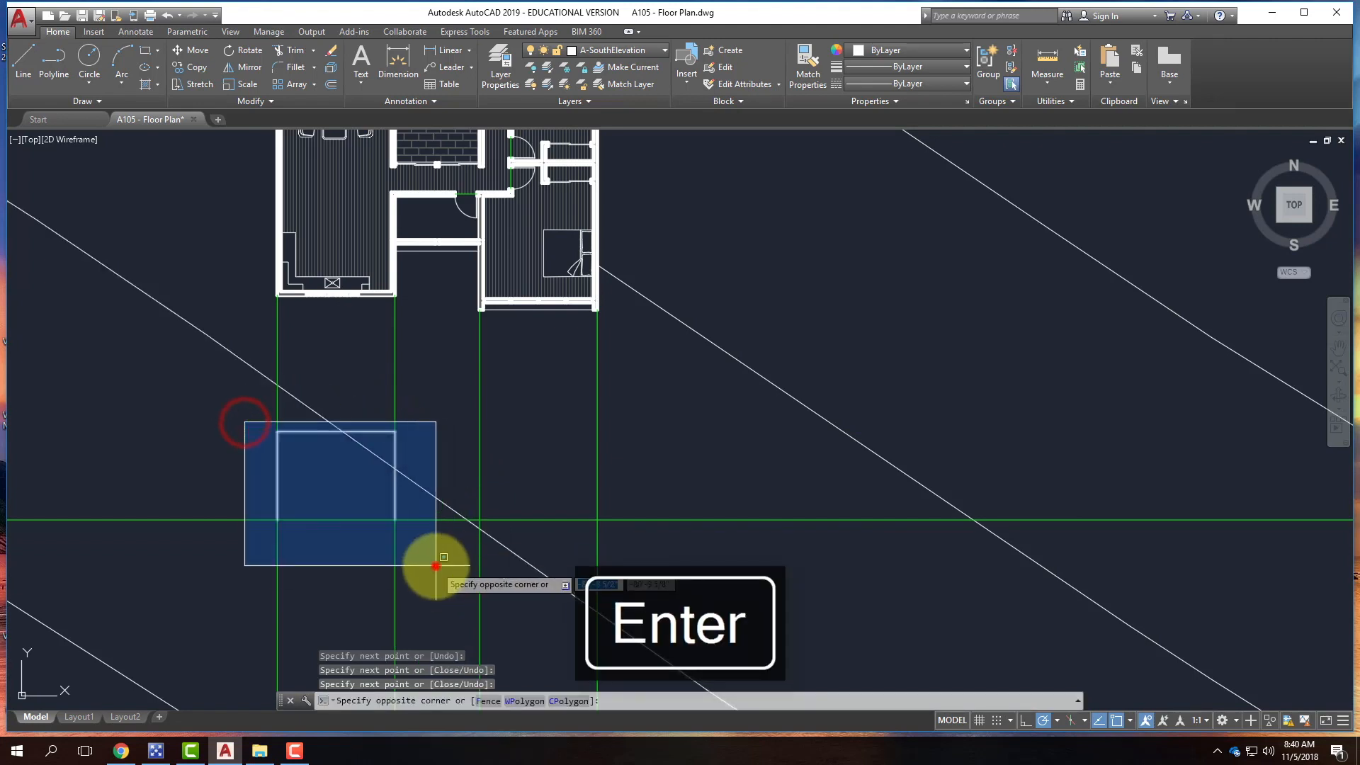
{"action": "left_click", "coordinate": [436, 566]}
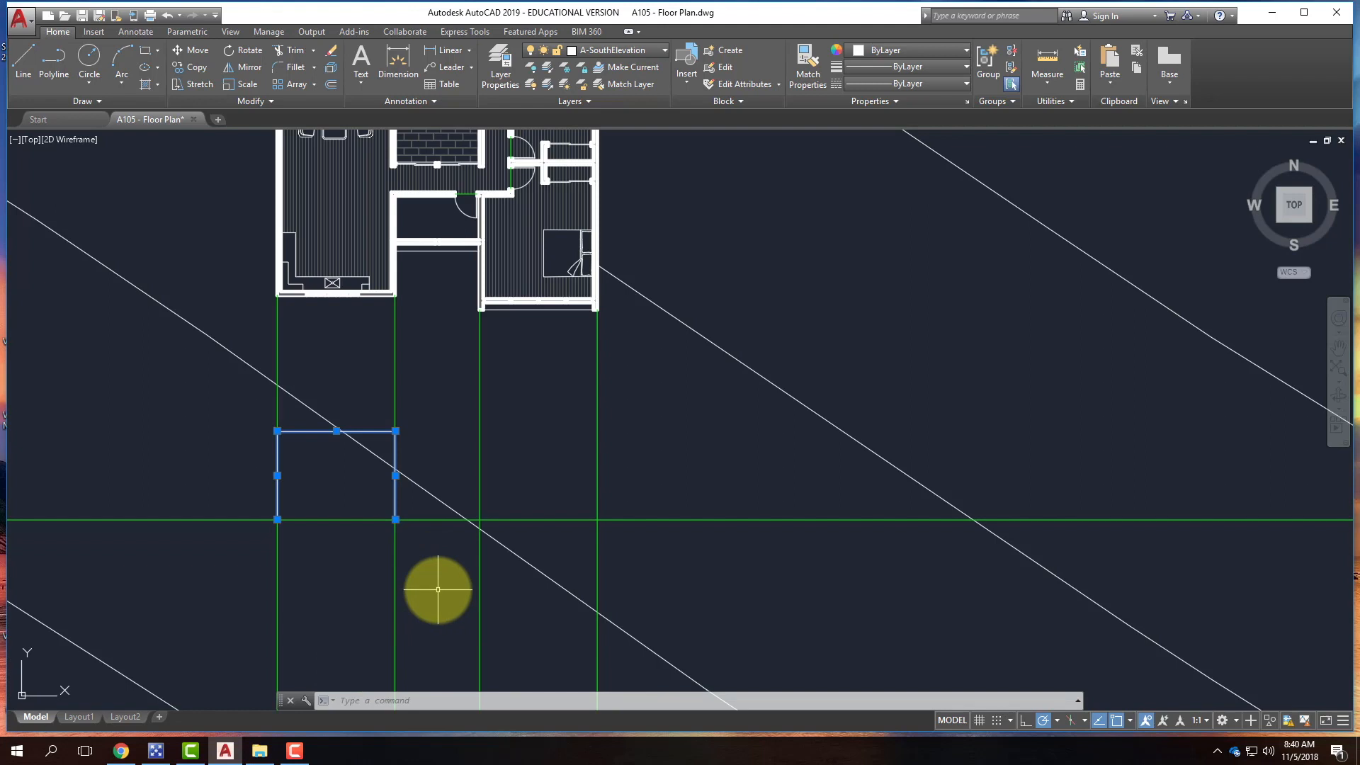
{"action": "key", "text": "Escape"}
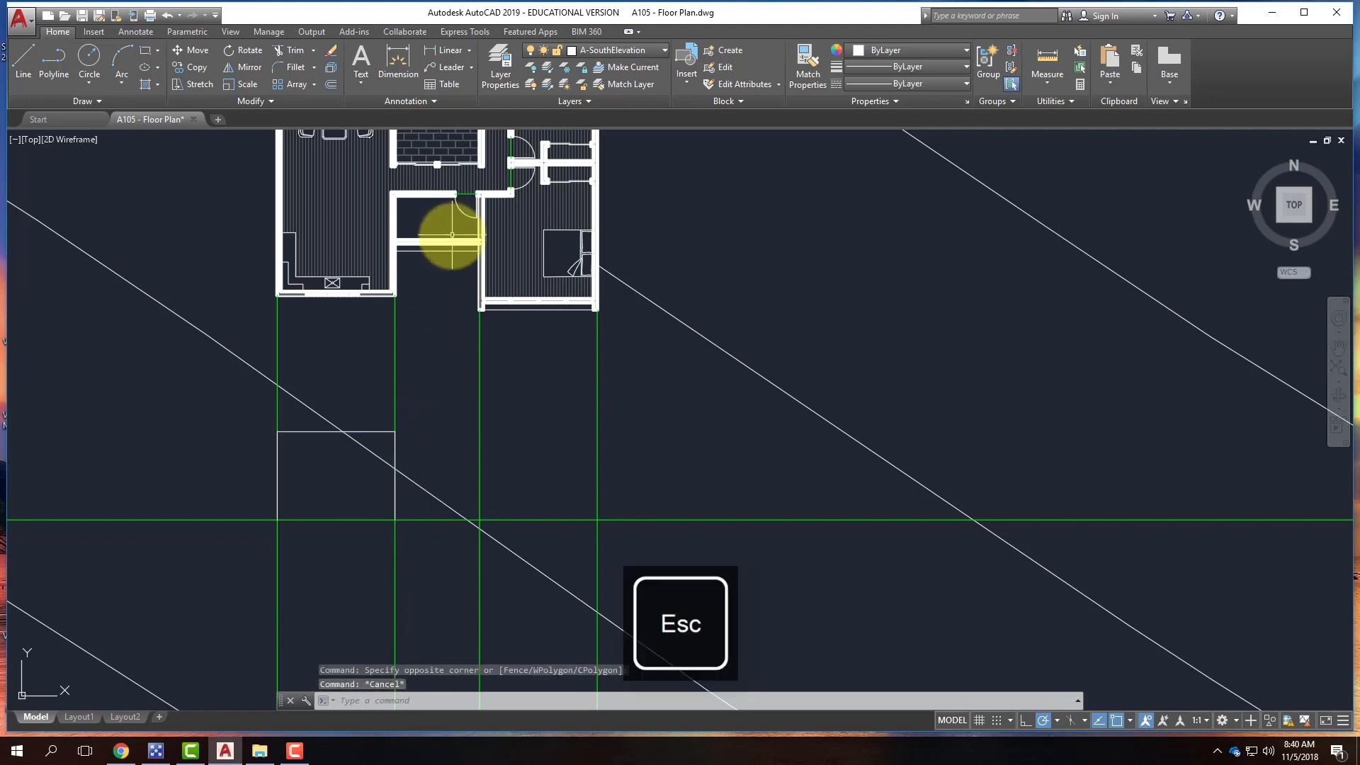
- Draw the connecting section's outline from 9' above the horizontal guide on the west wing's east edge, across to the third ray and down to the guide
{"action": "scroll", "coordinate": [405, 374], "scroll_direction": "down", "scroll_amount": 2}
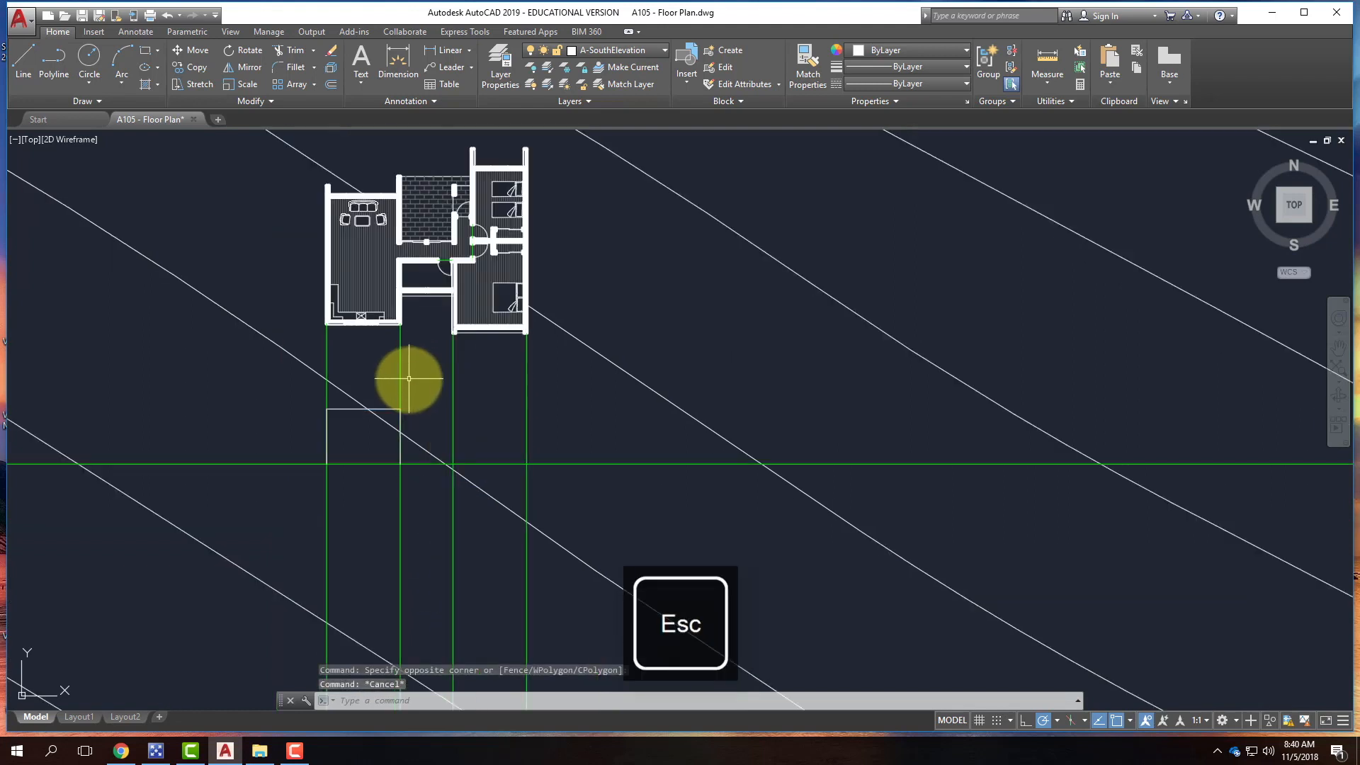
{"action": "scroll", "coordinate": [427, 264], "scroll_direction": "up", "scroll_amount": 4}
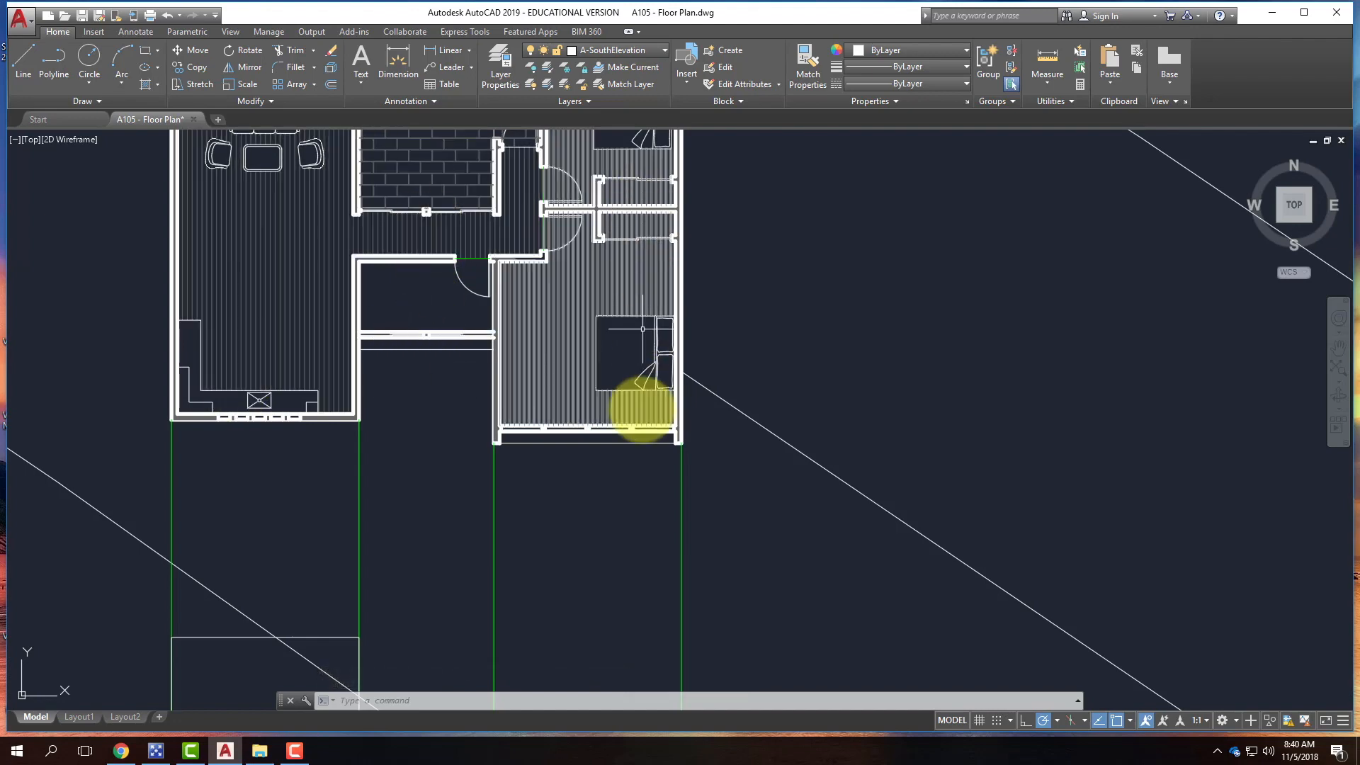
{"action": "scroll", "coordinate": [456, 328], "scroll_direction": "down", "scroll_amount": 3}
{"action": "scroll", "coordinate": [415, 496], "scroll_direction": "up", "scroll_amount": 5}
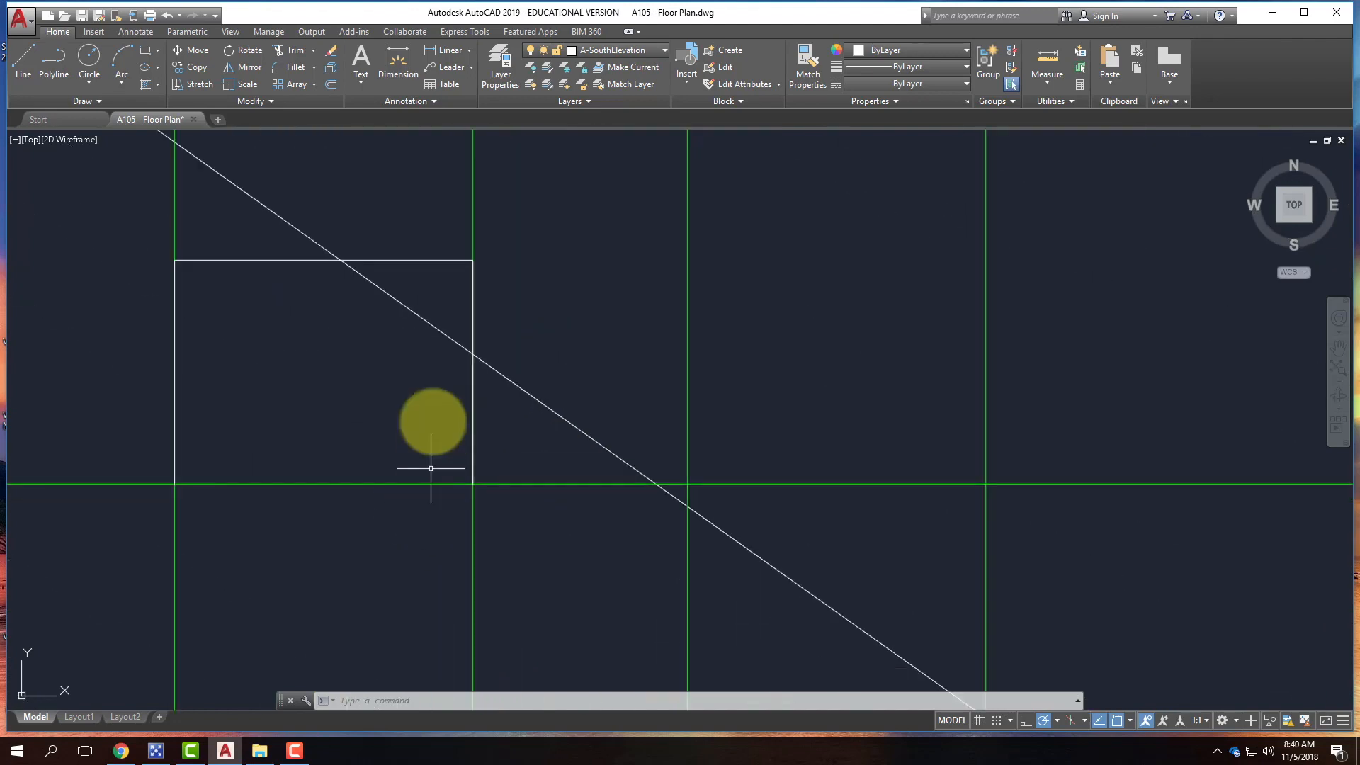
{"action": "left_click", "coordinate": [26, 58]}
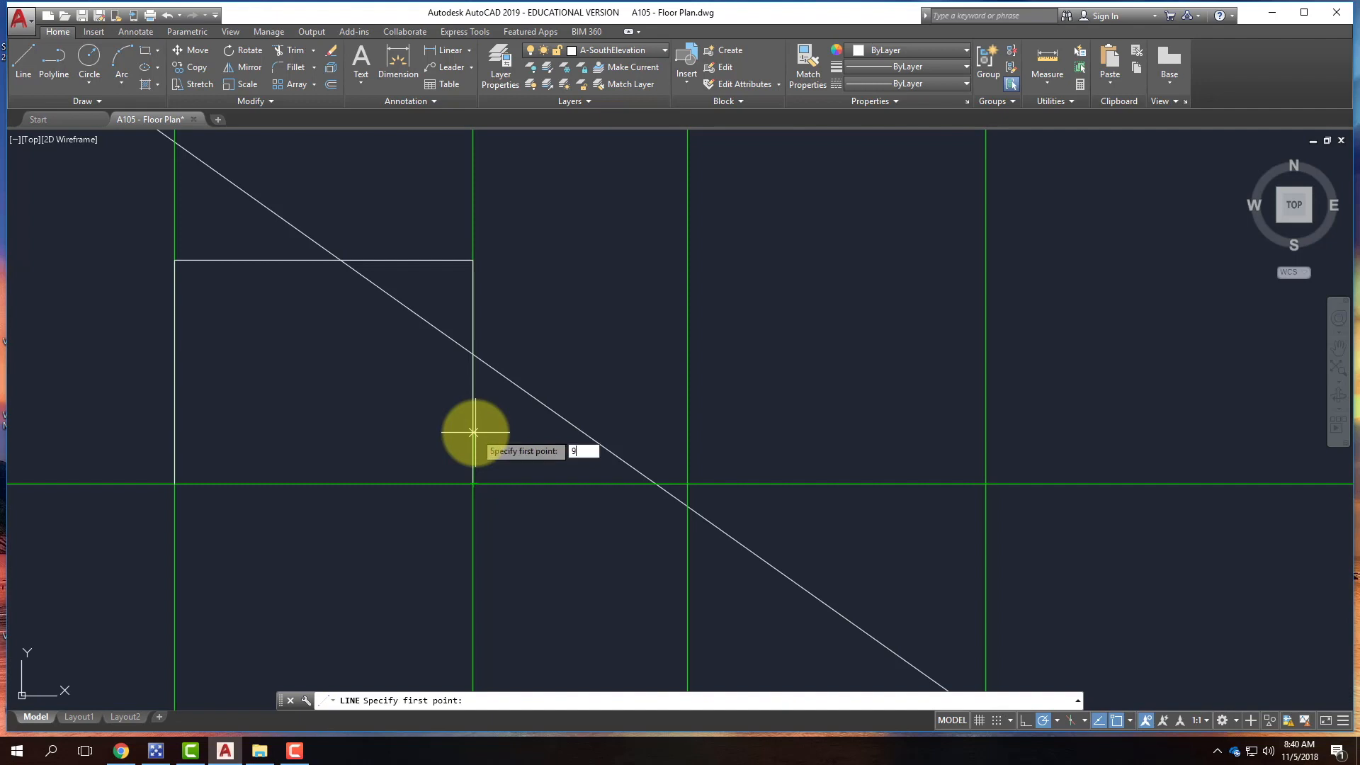
{"action": "type", "text": "'"}
{"action": "key", "text": "Return"}
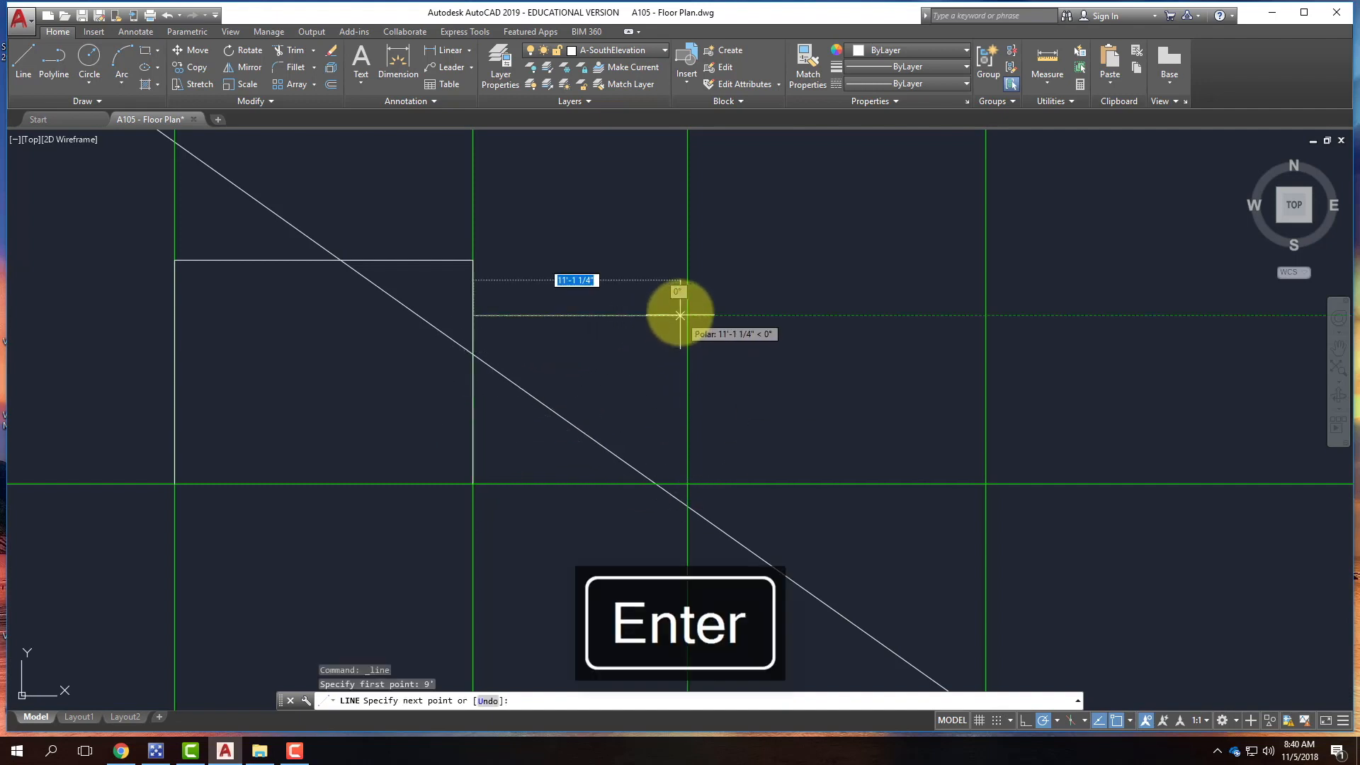
{"action": "left_click", "coordinate": [687, 316]}
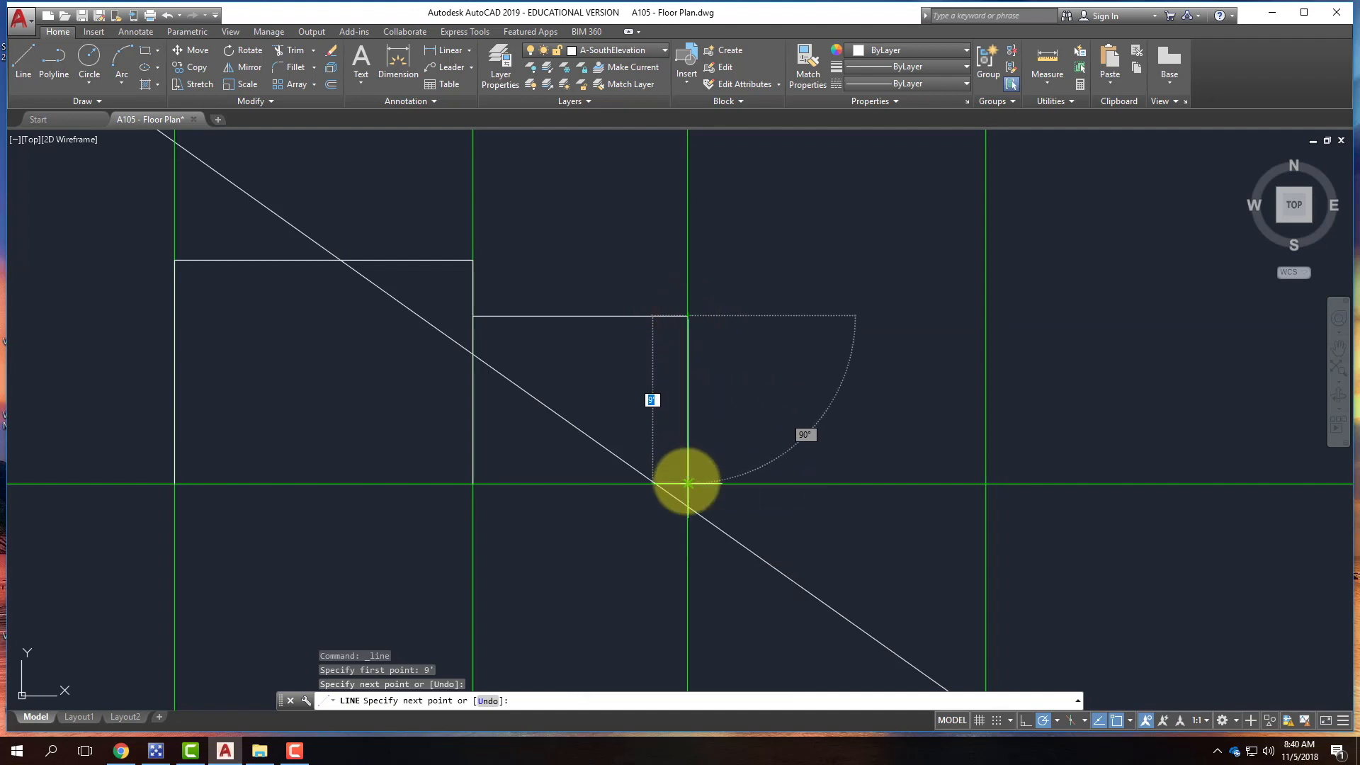
{"action": "left_click", "coordinate": [687, 481]}
{"action": "key", "text": "Return"}
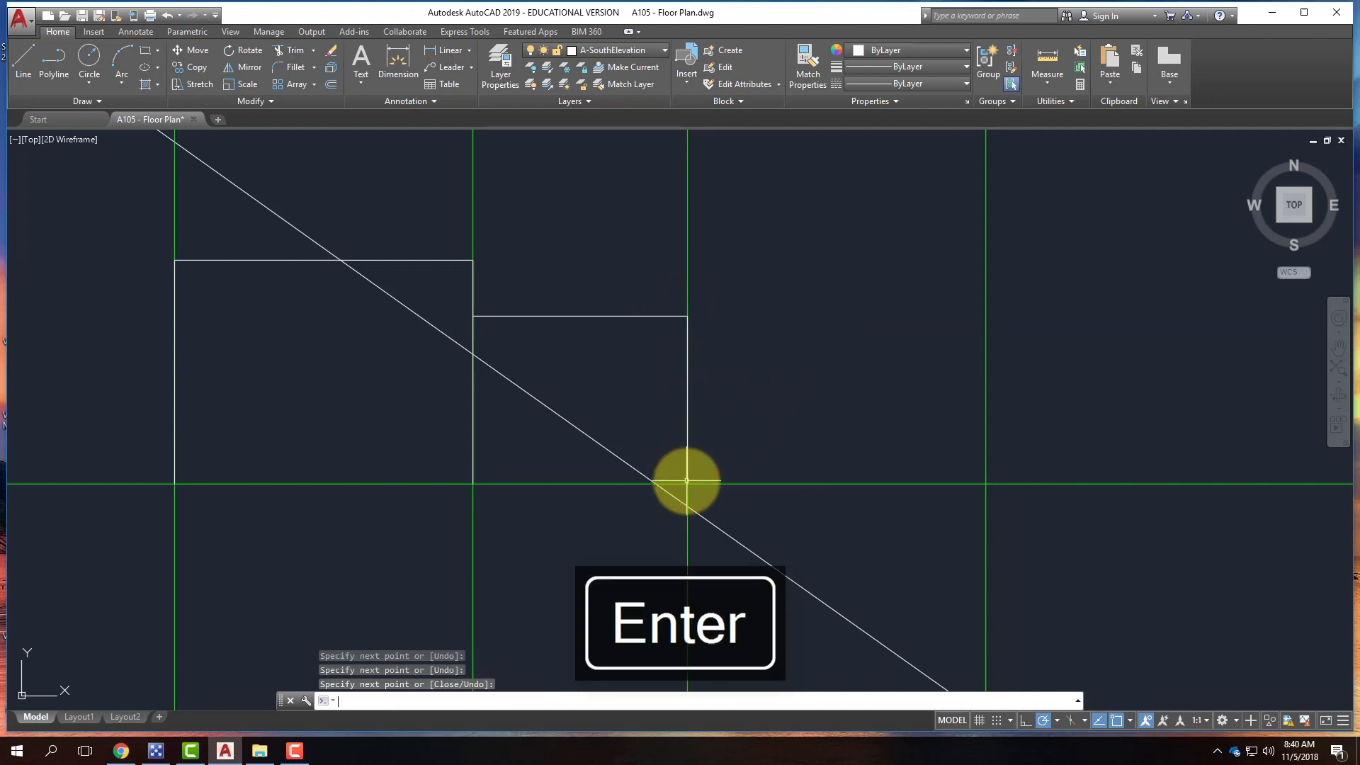
- Draw the east wing's outline 16' high between its two guide rays, starting and ending on the horizontal guide
{"action": "scroll", "coordinate": [373, 567], "scroll_direction": "down", "scroll_amount": 5}
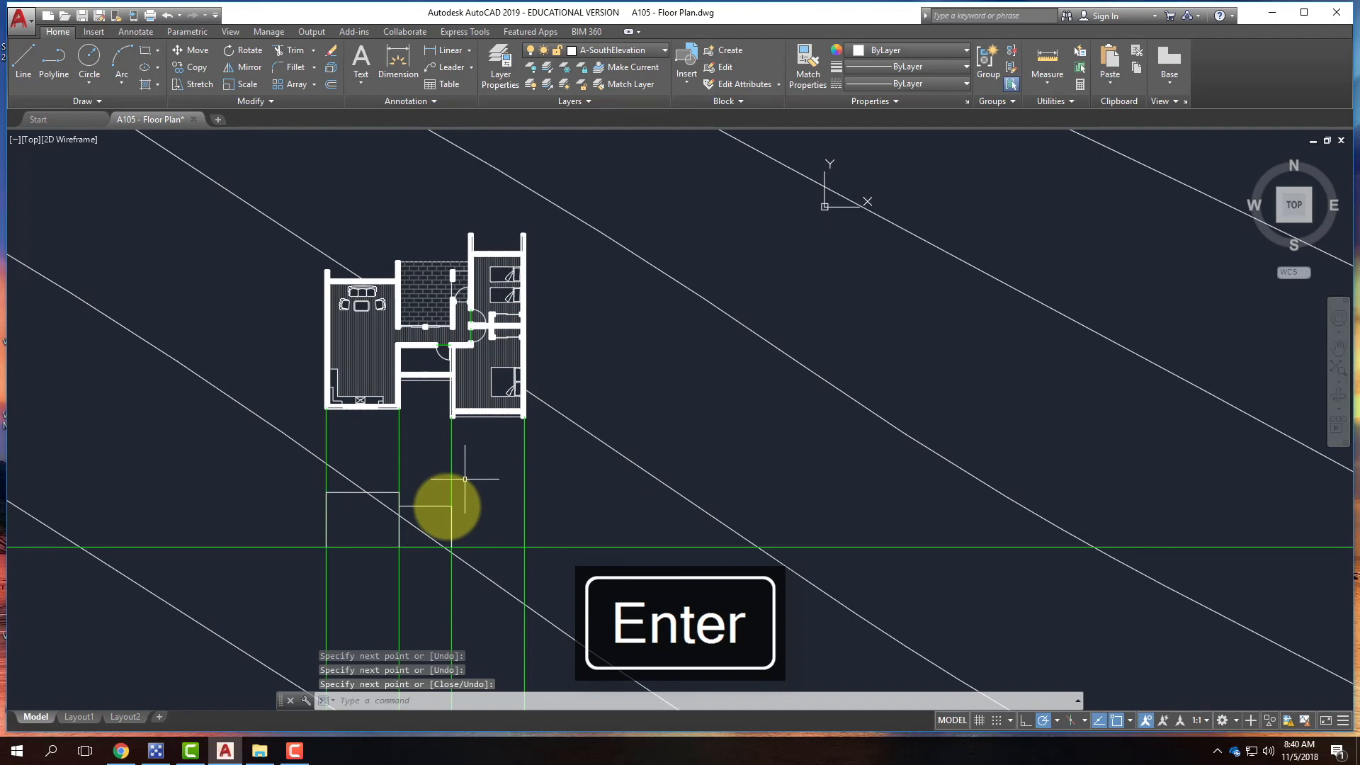
{"action": "scroll", "coordinate": [453, 511], "scroll_direction": "up", "scroll_amount": 6}
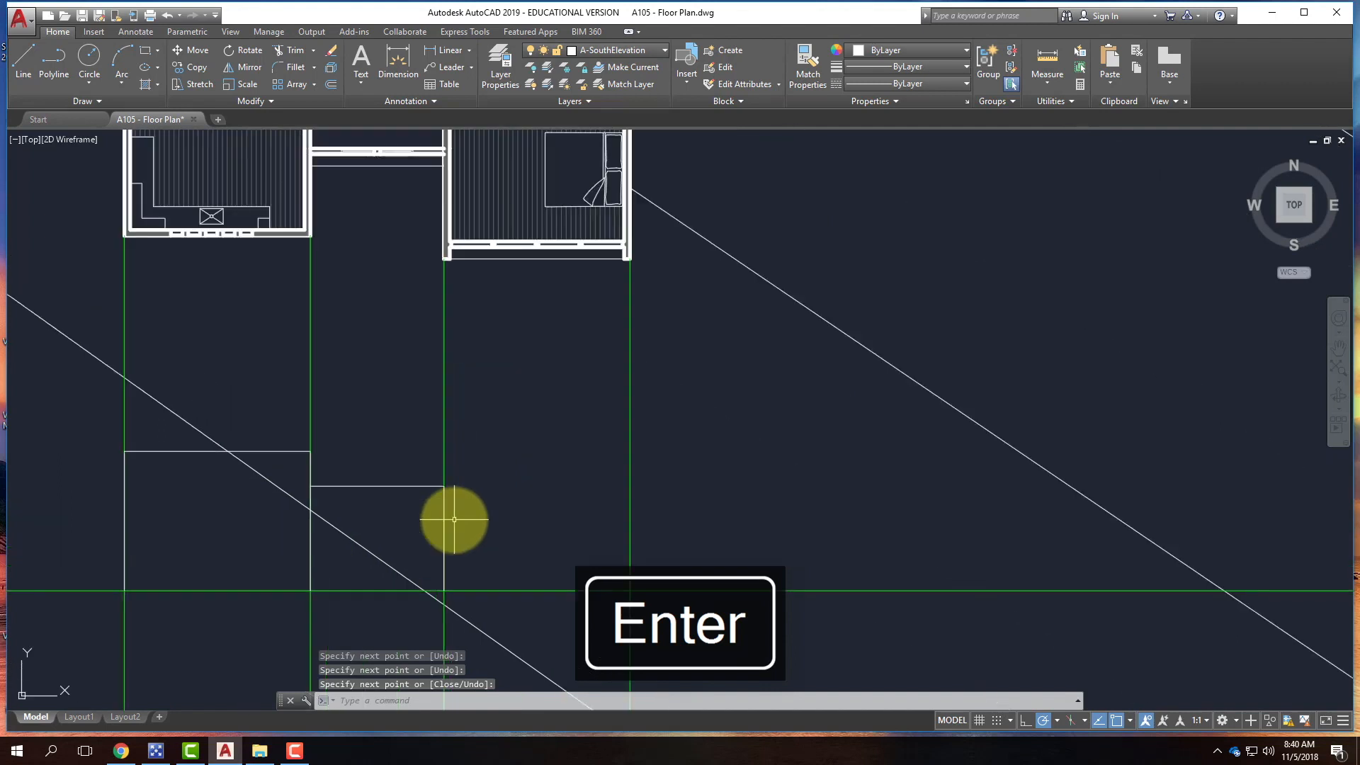
{"action": "left_click", "coordinate": [23, 63]}
{"action": "left_click", "coordinate": [735, 634]}
{"action": "type", "text": "16'"}
{"action": "key", "text": "Return"}
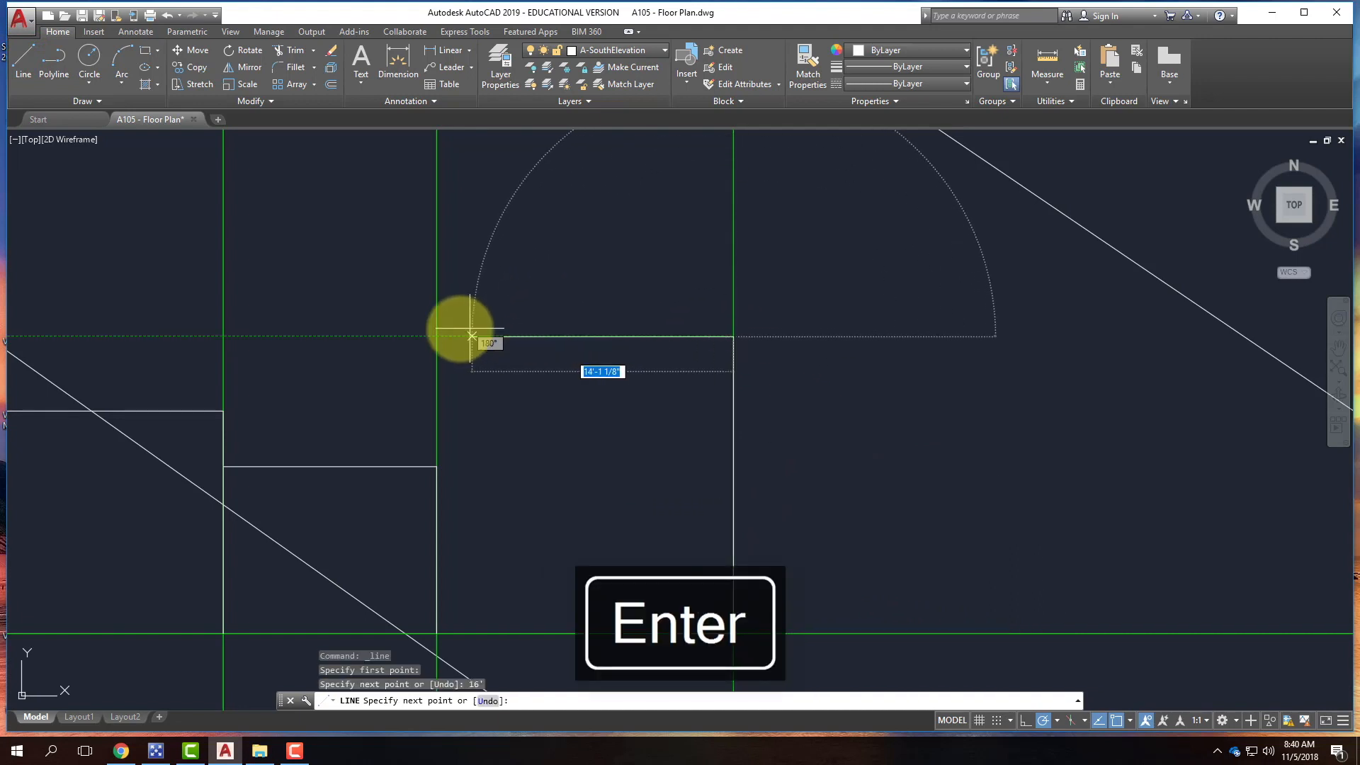
{"action": "left_click", "coordinate": [436, 336]}
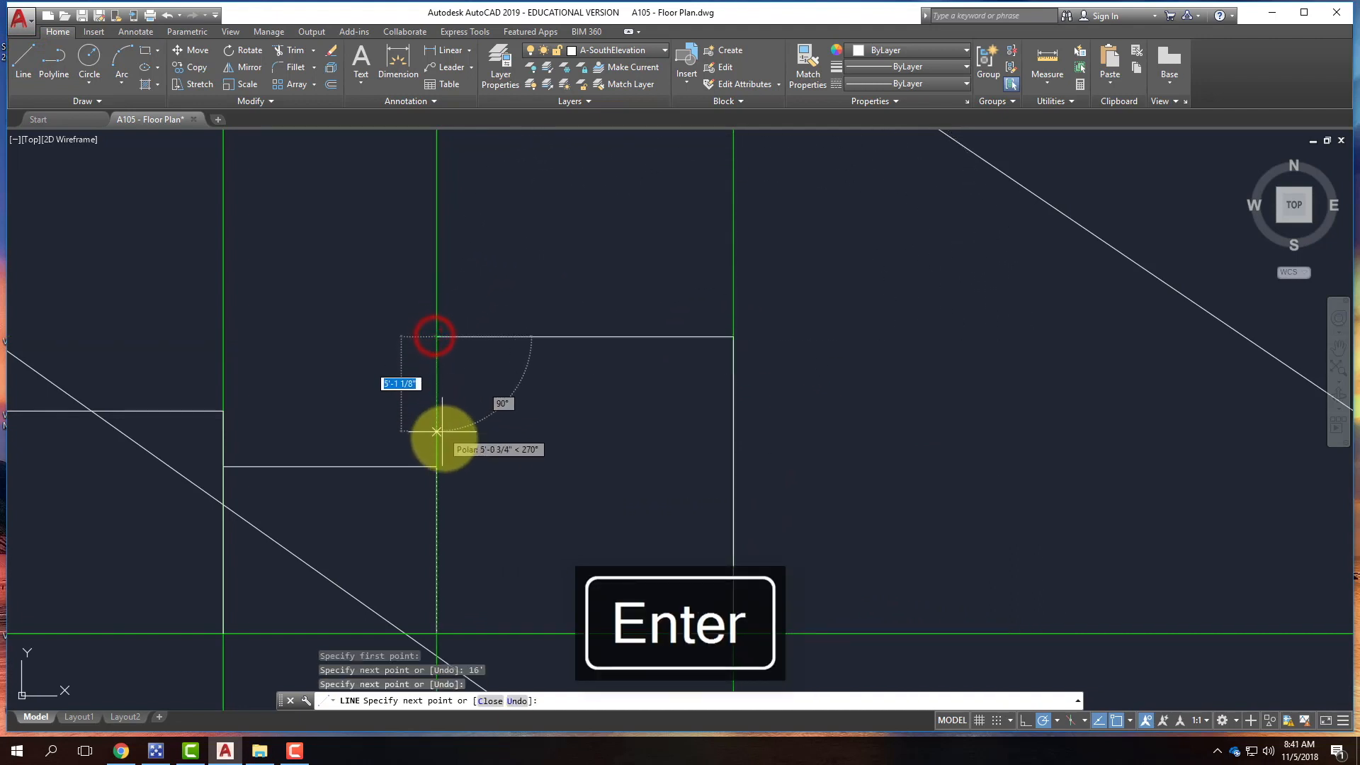
{"action": "key", "text": "Return"}
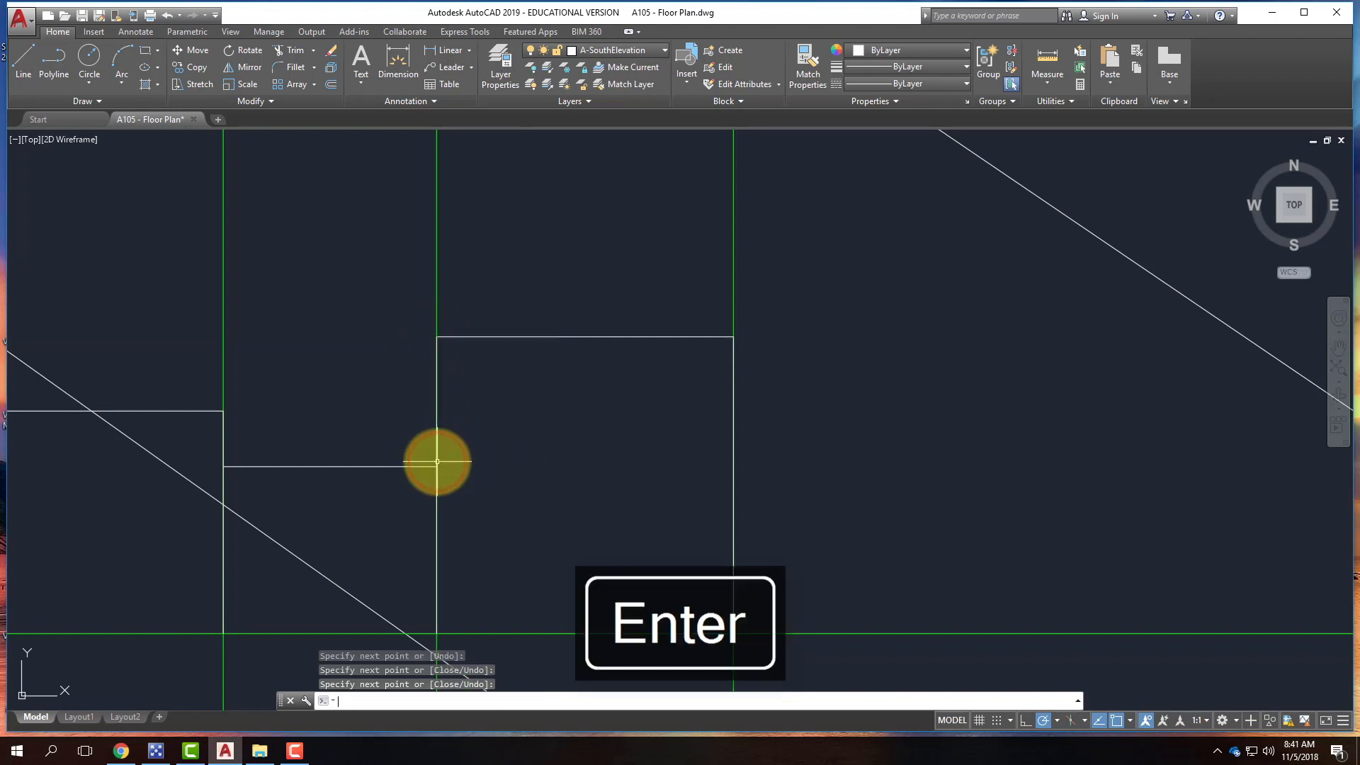
- Move the west wing's roof line up 4' in the elevation
{"action": "scroll", "coordinate": [743, 322], "scroll_direction": "down", "scroll_amount": 4}
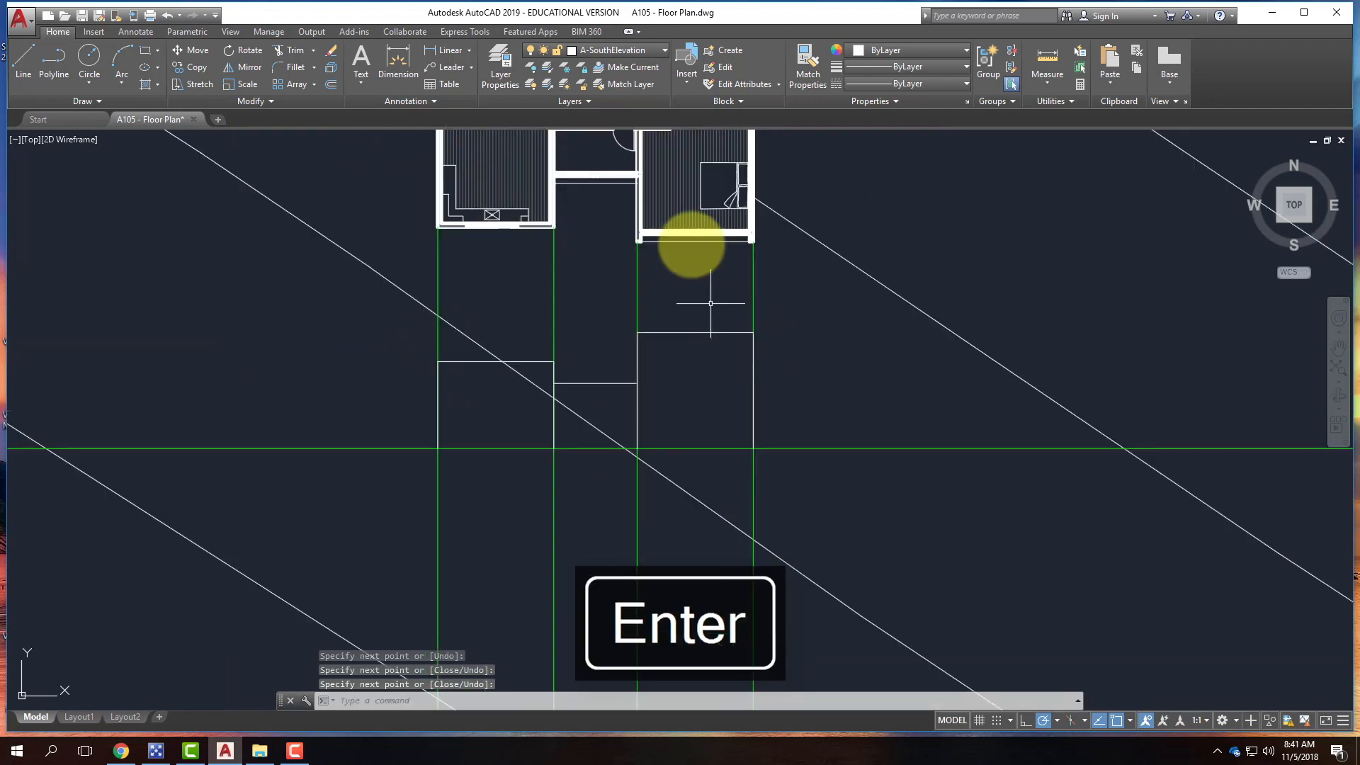
{"action": "key", "text": "Return"}
{"action": "left_click", "coordinate": [463, 361]}
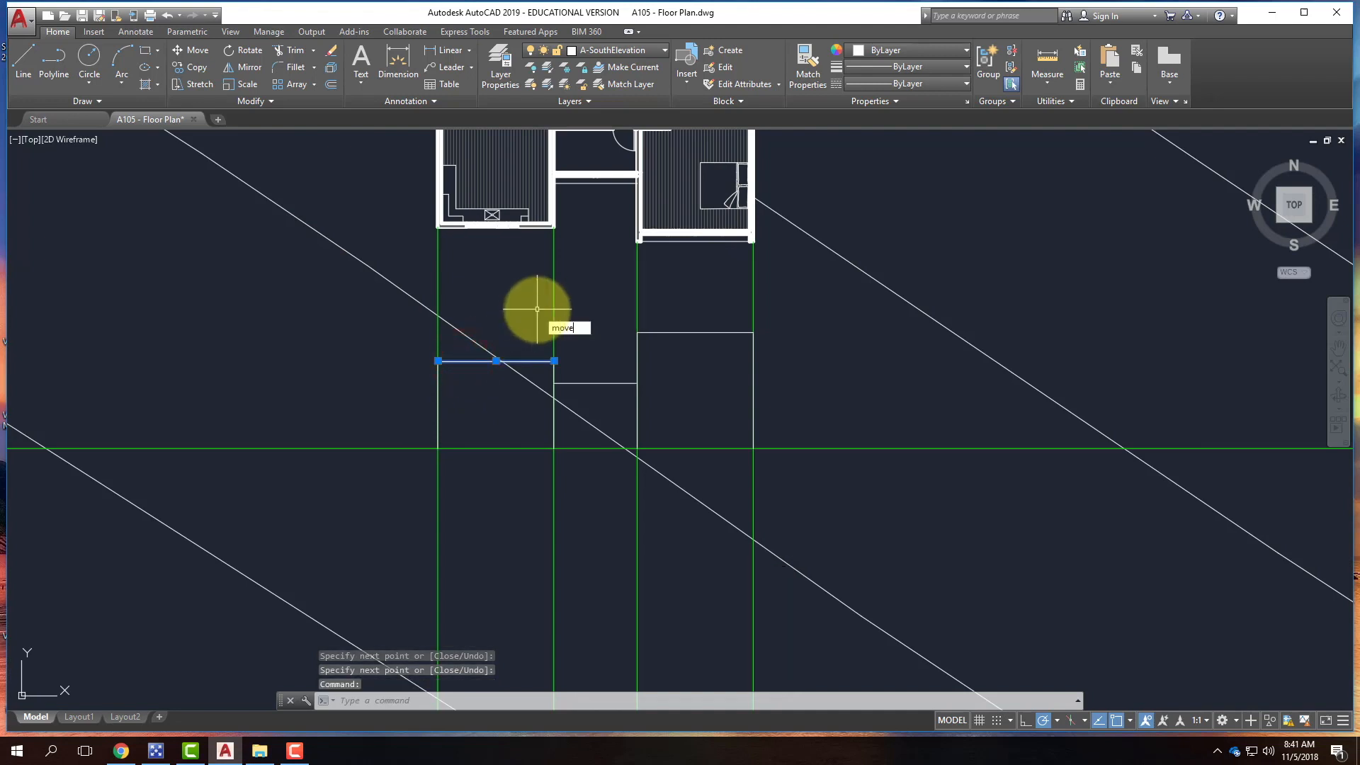
{"action": "type", "text": "mov"}
{"action": "key", "text": "Return"}
{"action": "left_click", "coordinate": [512, 309]}
{"action": "type", "text": "4'"}
{"action": "key", "text": "Return"}
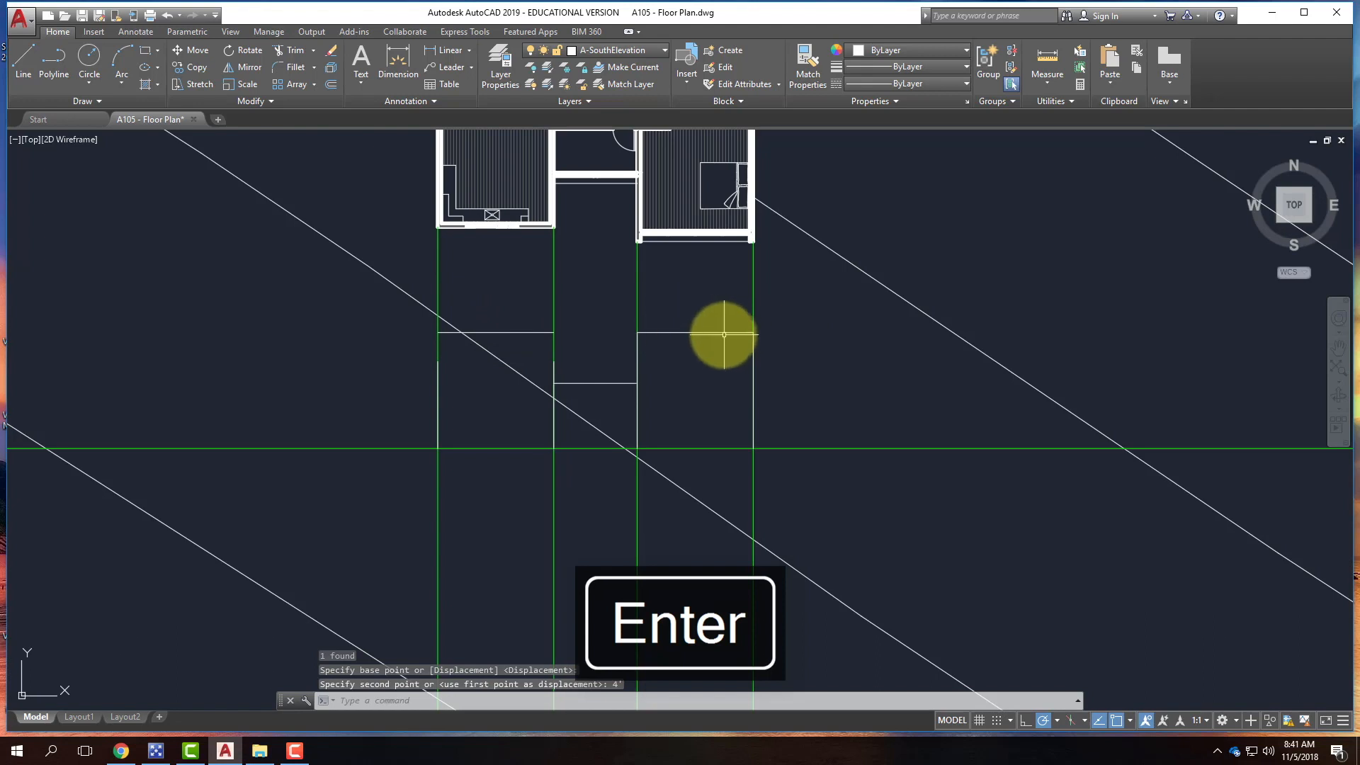
- Move the east wing's roof line down 4' in the elevation
{"action": "key", "text": "Return"}
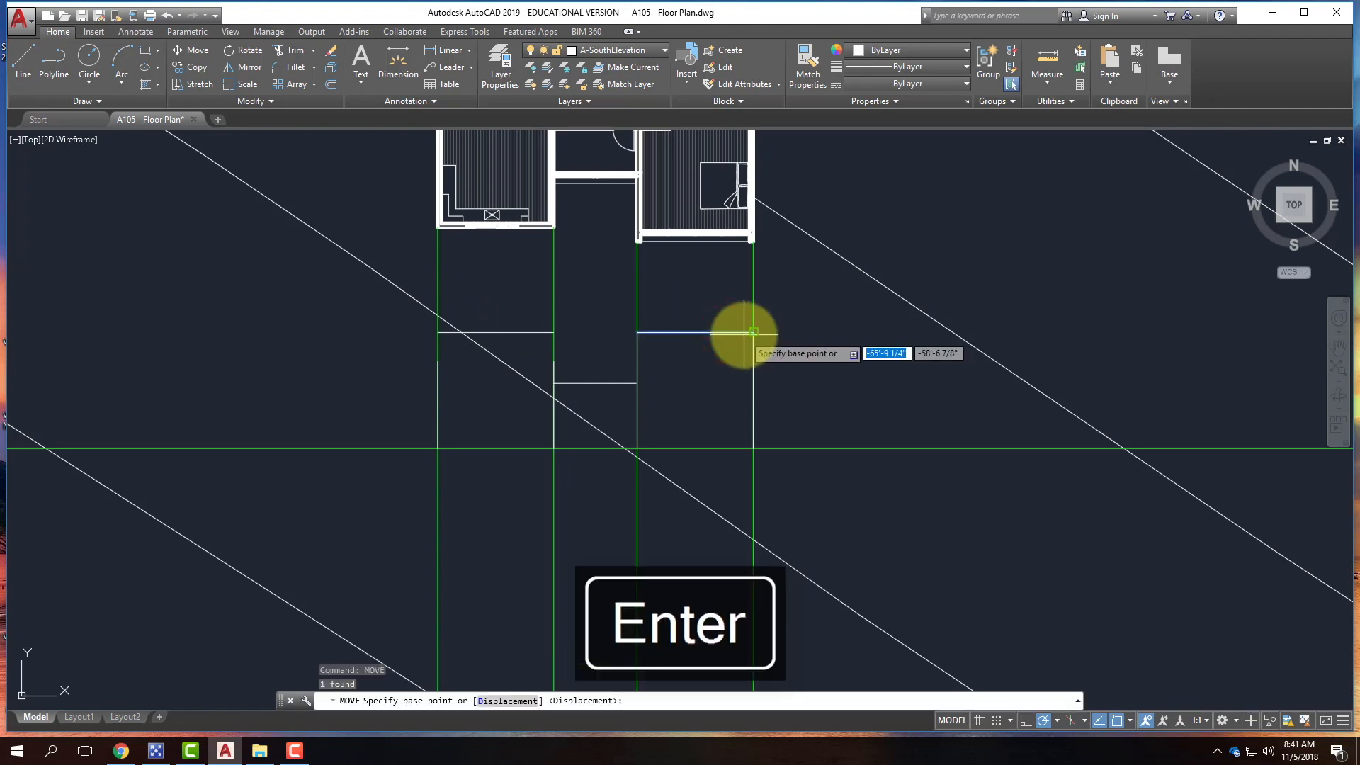
{"action": "left_click", "coordinate": [840, 328]}
{"action": "type", "text": "4'"}
{"action": "key", "text": "Return"}
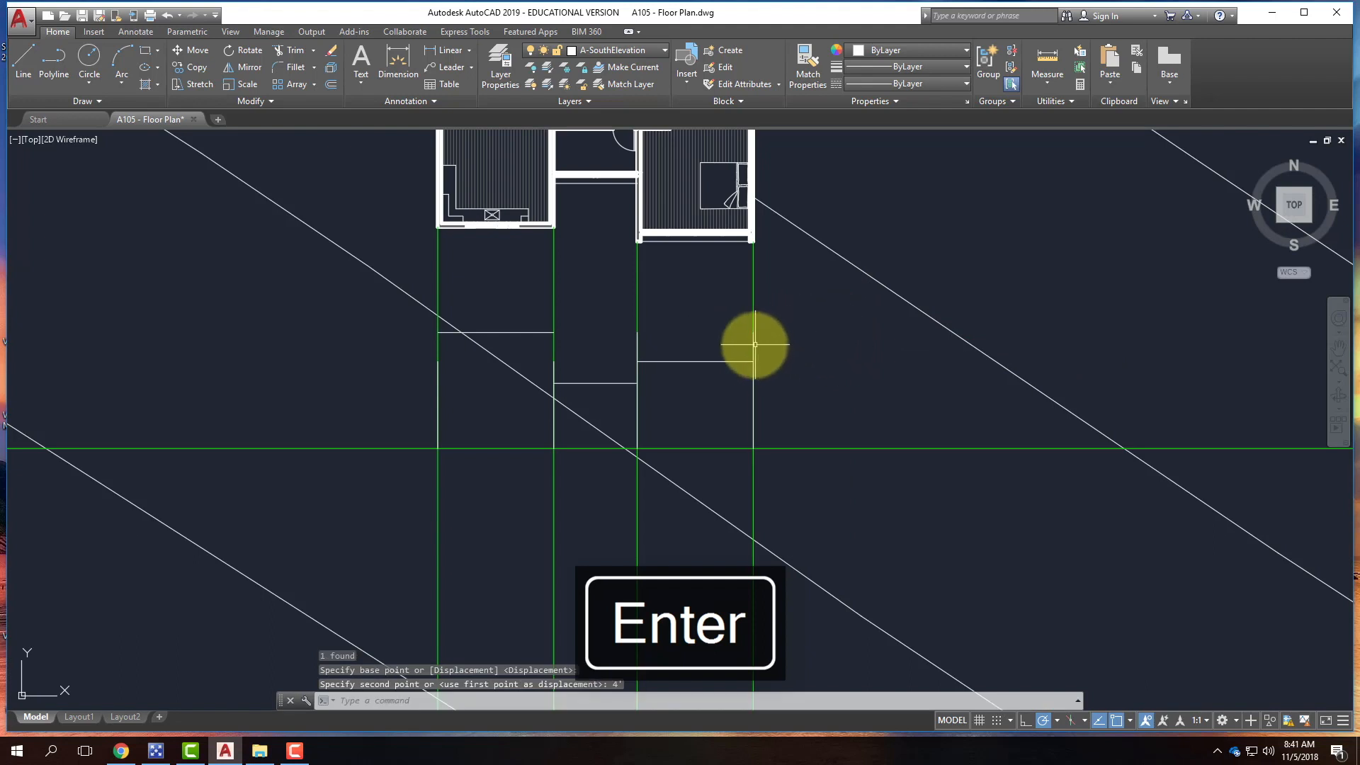
- Shorten the east wing's two upper vertical edges so their top ends meet the wing's roof line
{"action": "left_click", "coordinate": [752, 351]}
{"action": "left_click", "coordinate": [752, 359]}
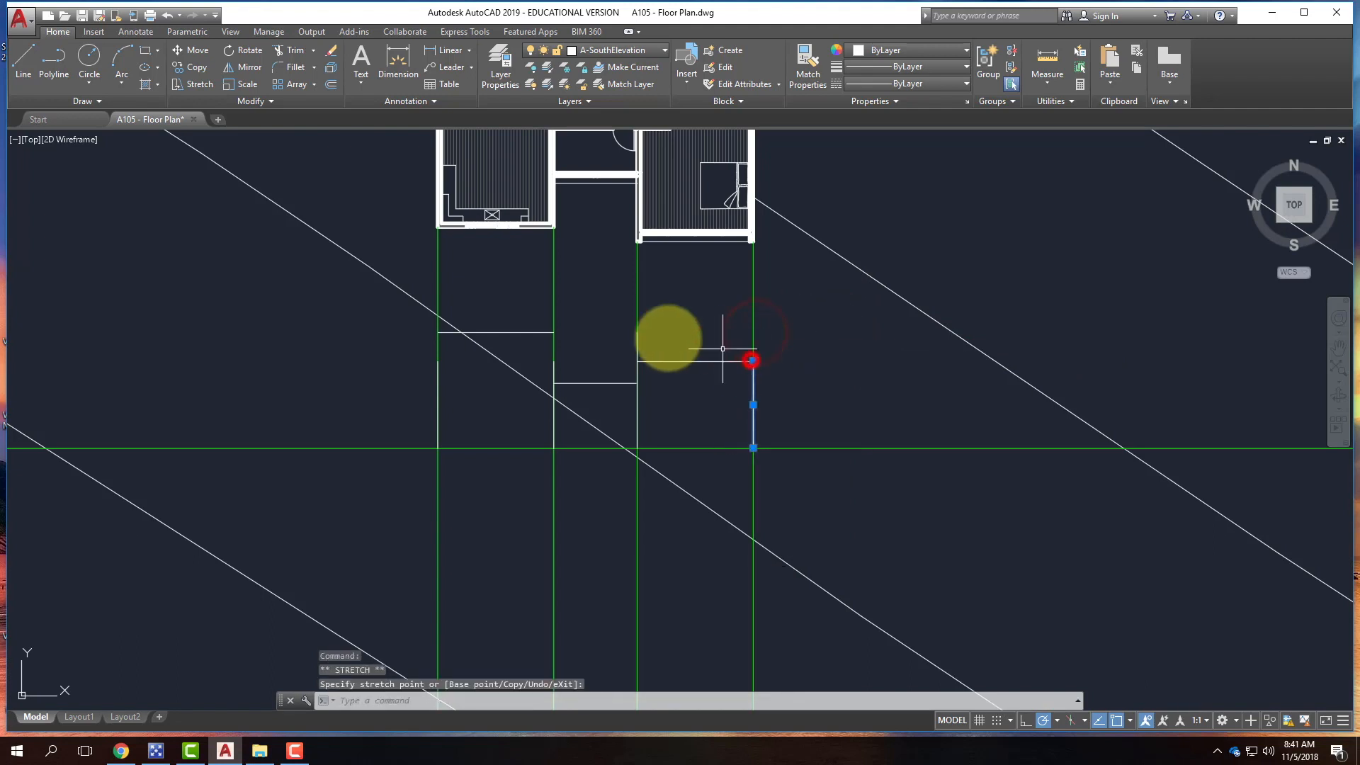
{"action": "left_click", "coordinate": [636, 348]}
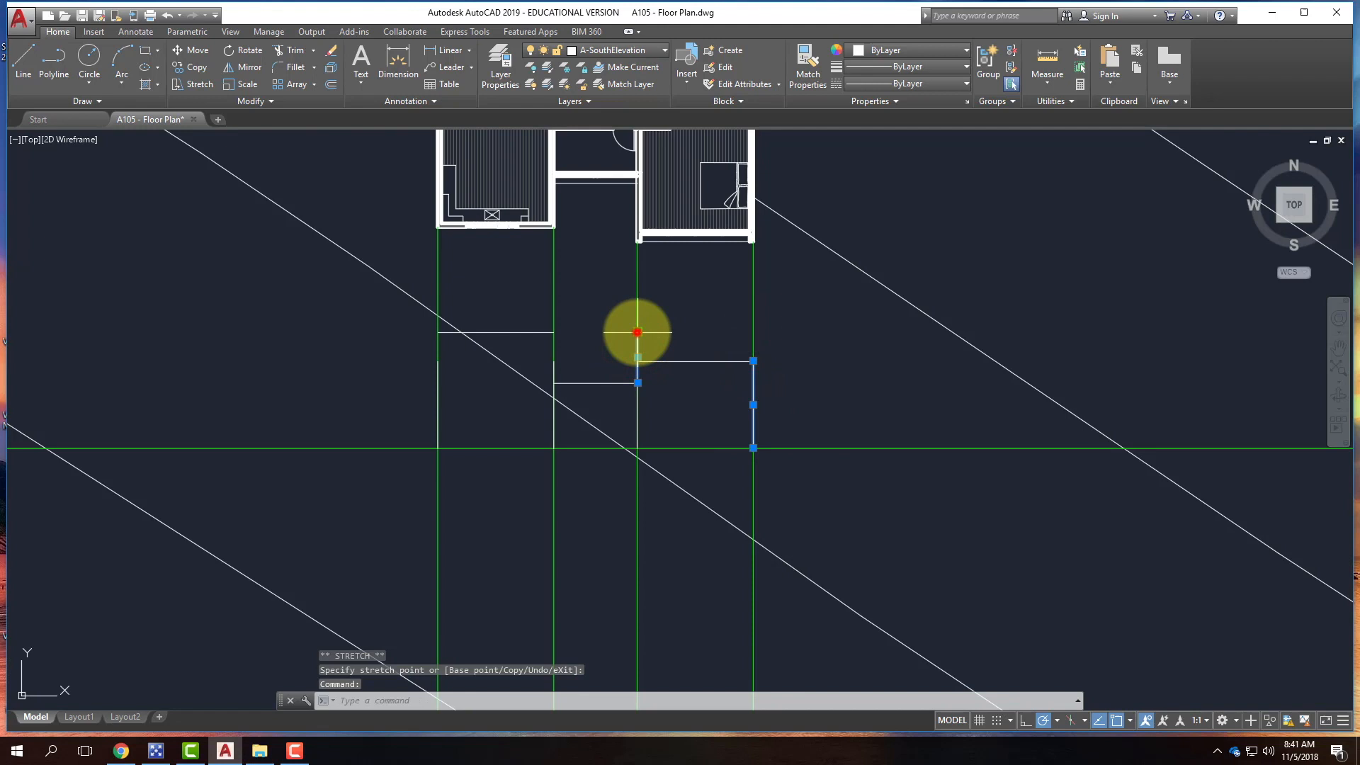
{"action": "left_click", "coordinate": [637, 361]}
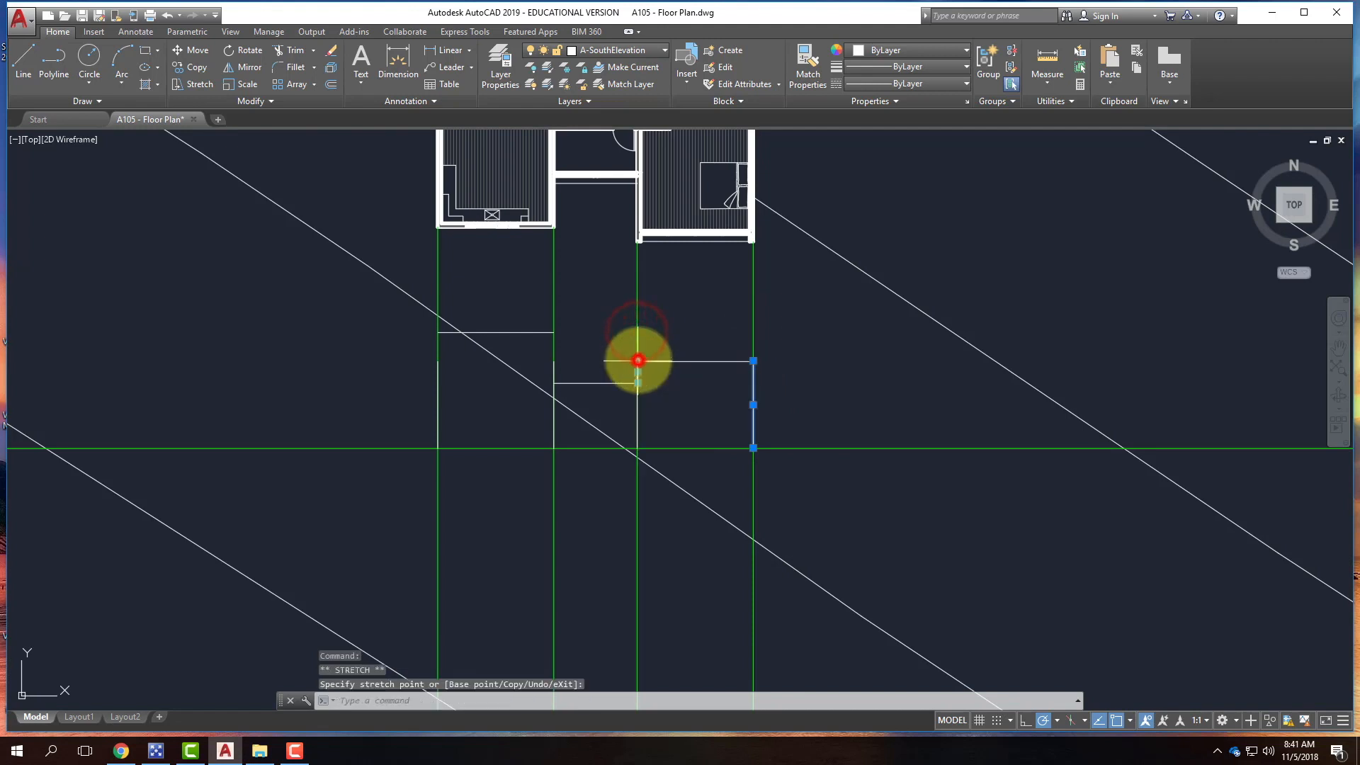
- Stretch the west wing's two vertical edges up to the ends of its roof line
{"action": "left_click", "coordinate": [553, 367]}
{"action": "left_click", "coordinate": [554, 347]}
{"action": "left_click", "coordinate": [555, 339]}
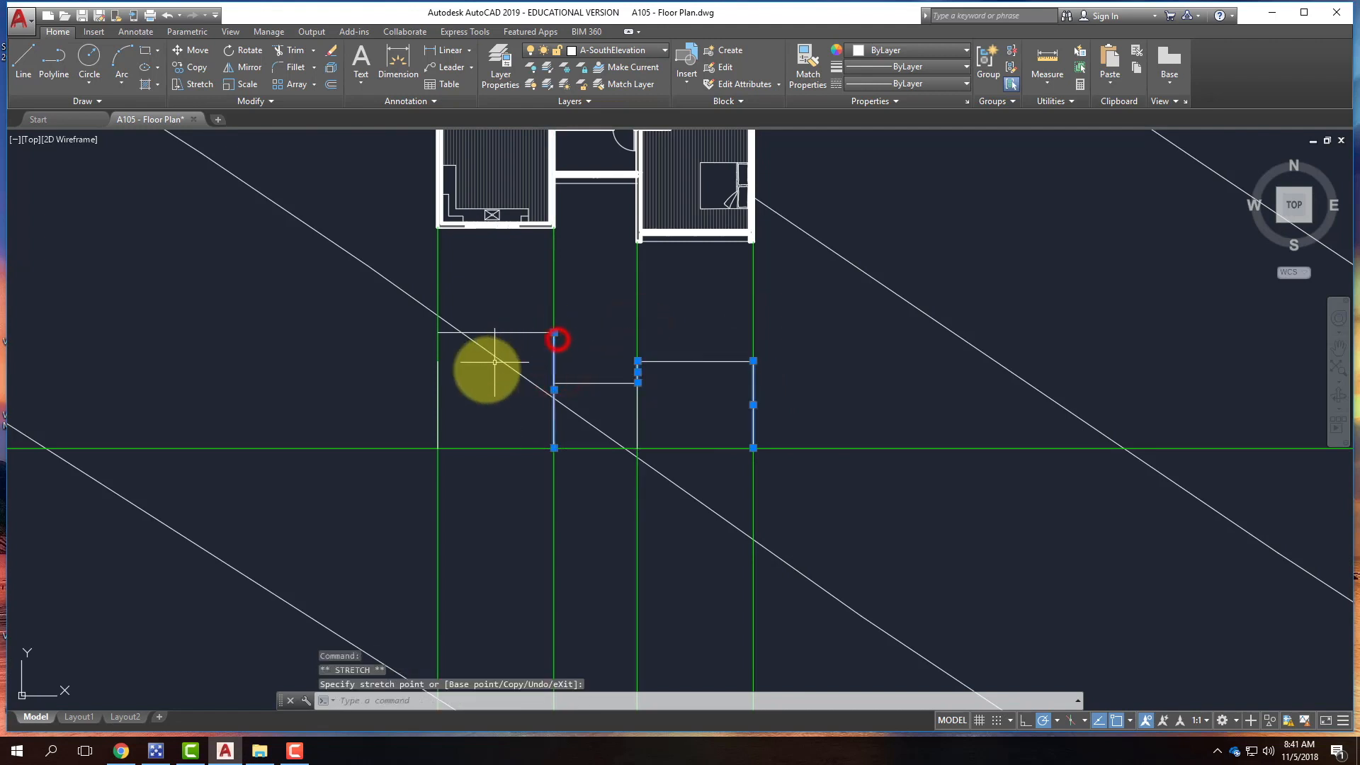
{"action": "left_click", "coordinate": [437, 373]}
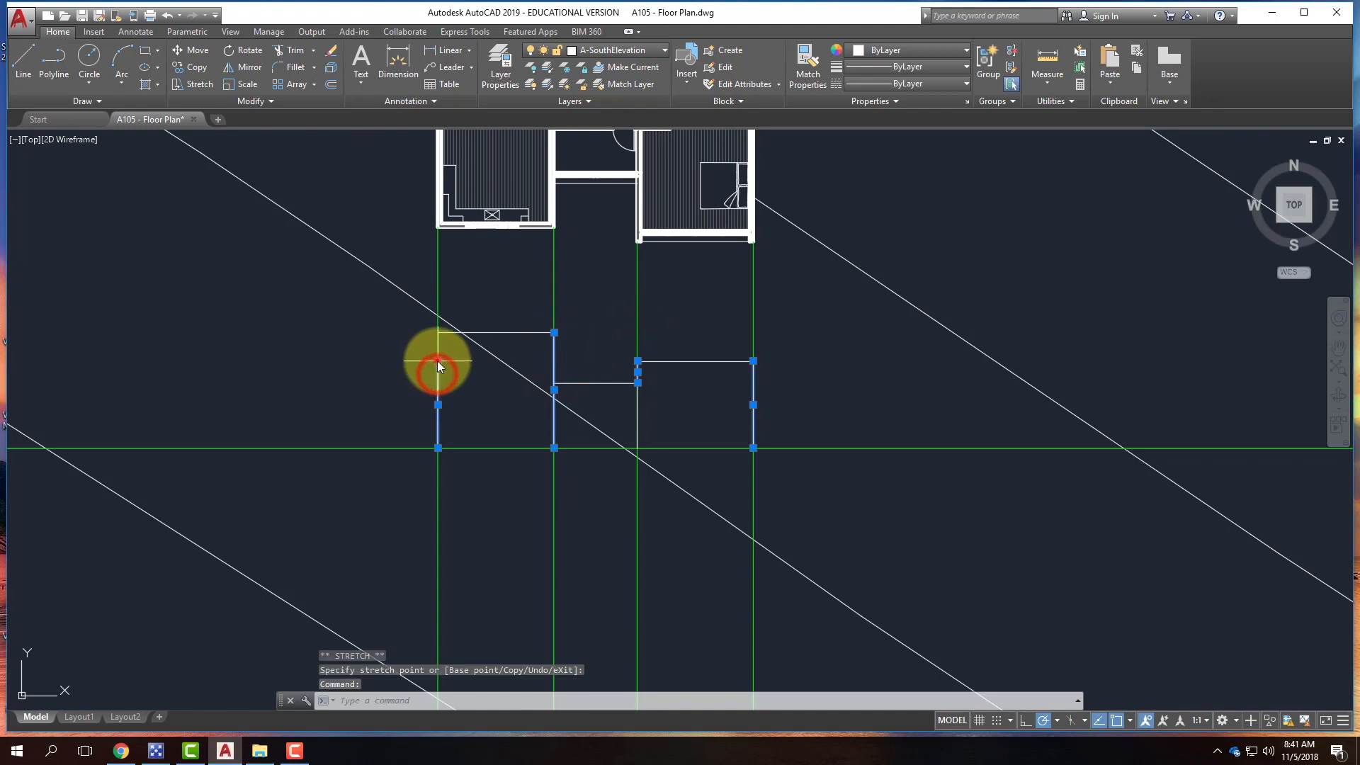
{"action": "left_click", "coordinate": [438, 332]}
{"action": "key", "text": "Escape"}
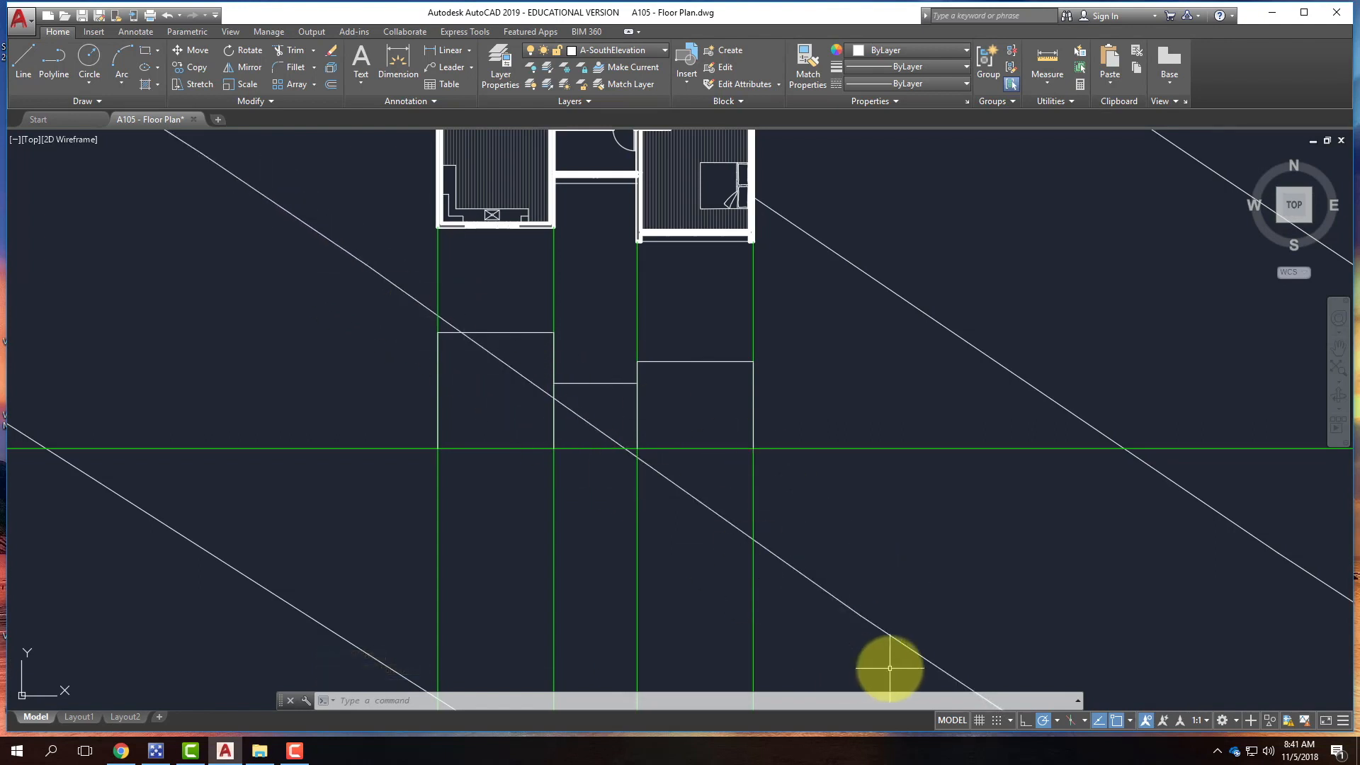
- Freeze the Topography layer
{"action": "left_click", "coordinate": [646, 49]}
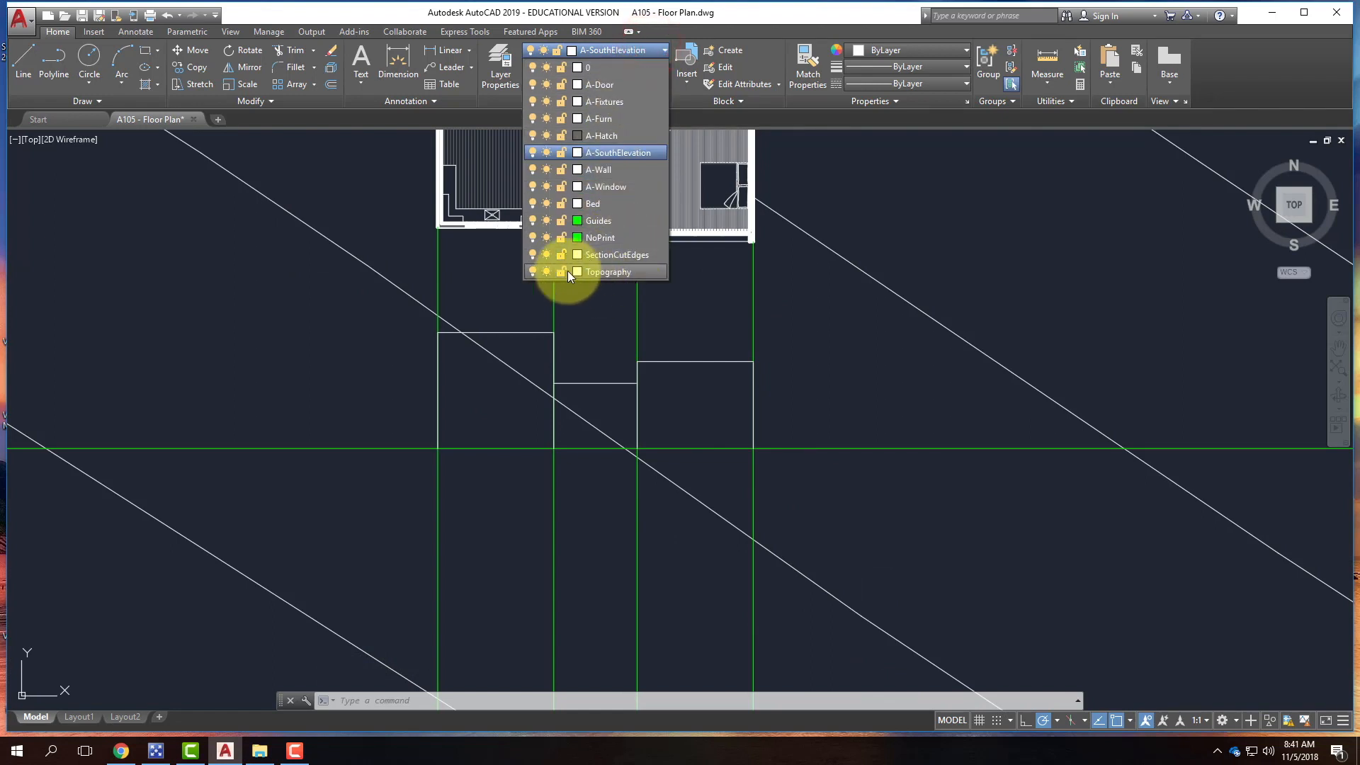
{"action": "left_click", "coordinate": [544, 272]}
{"action": "left_click", "coordinate": [828, 341]}
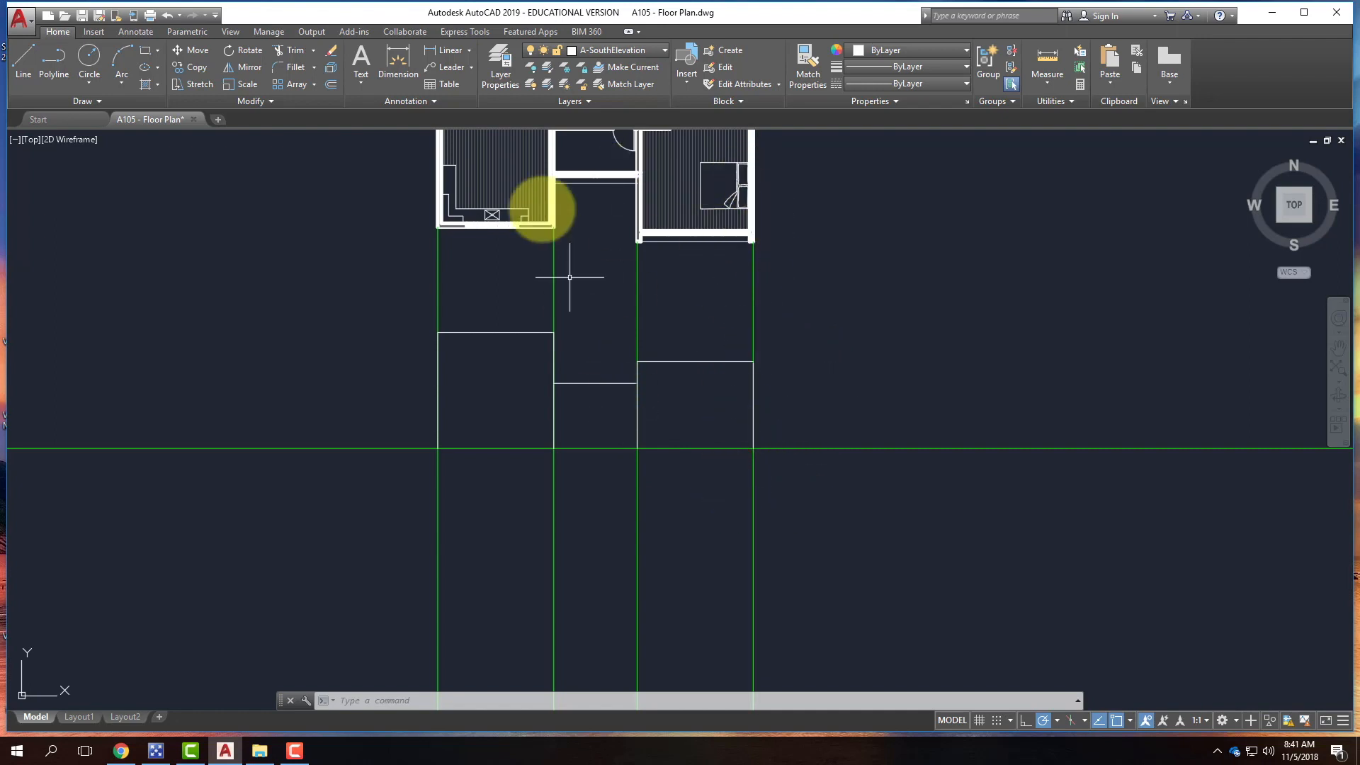
- Delete the four vertical guide rays between the floor plan and the elevation
{"action": "left_click", "coordinate": [789, 291]}
{"action": "left_click", "coordinate": [373, 279]}
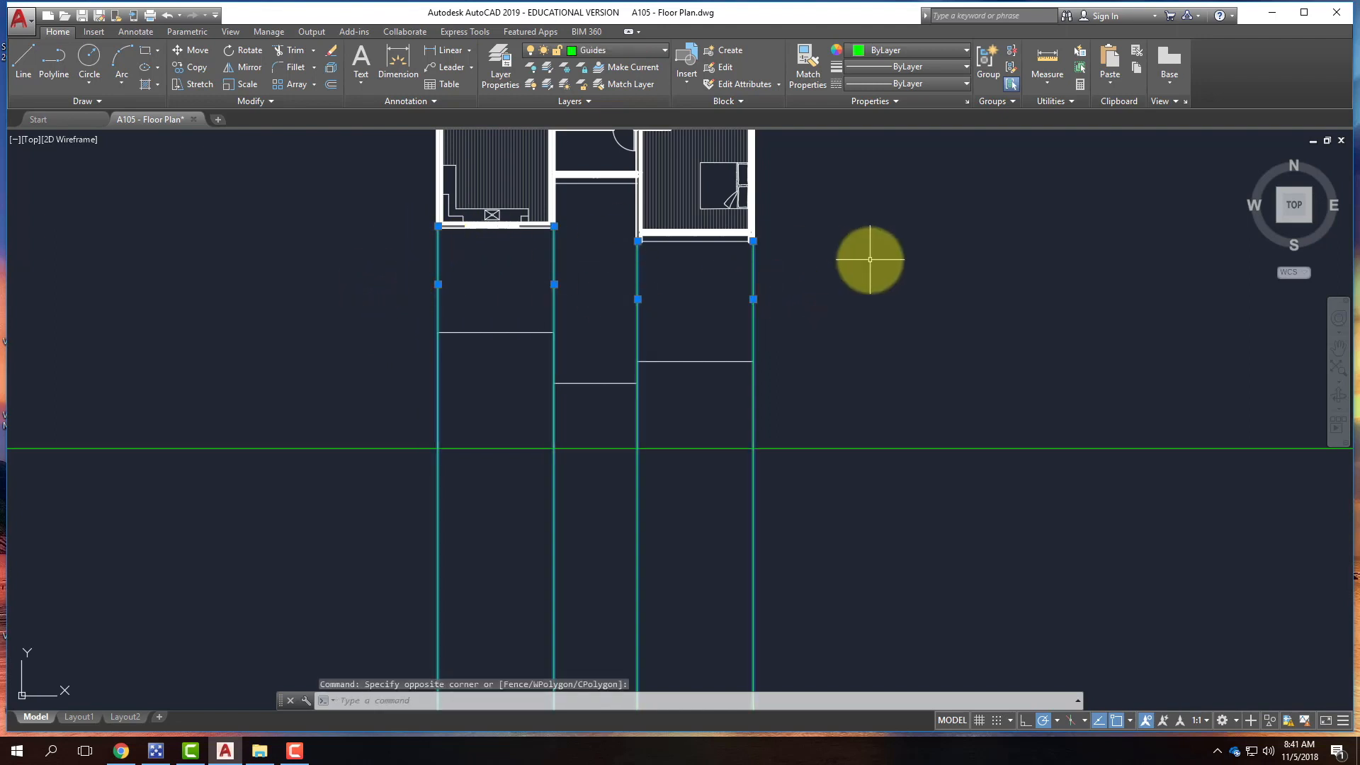
{"action": "key", "text": "Delete"}
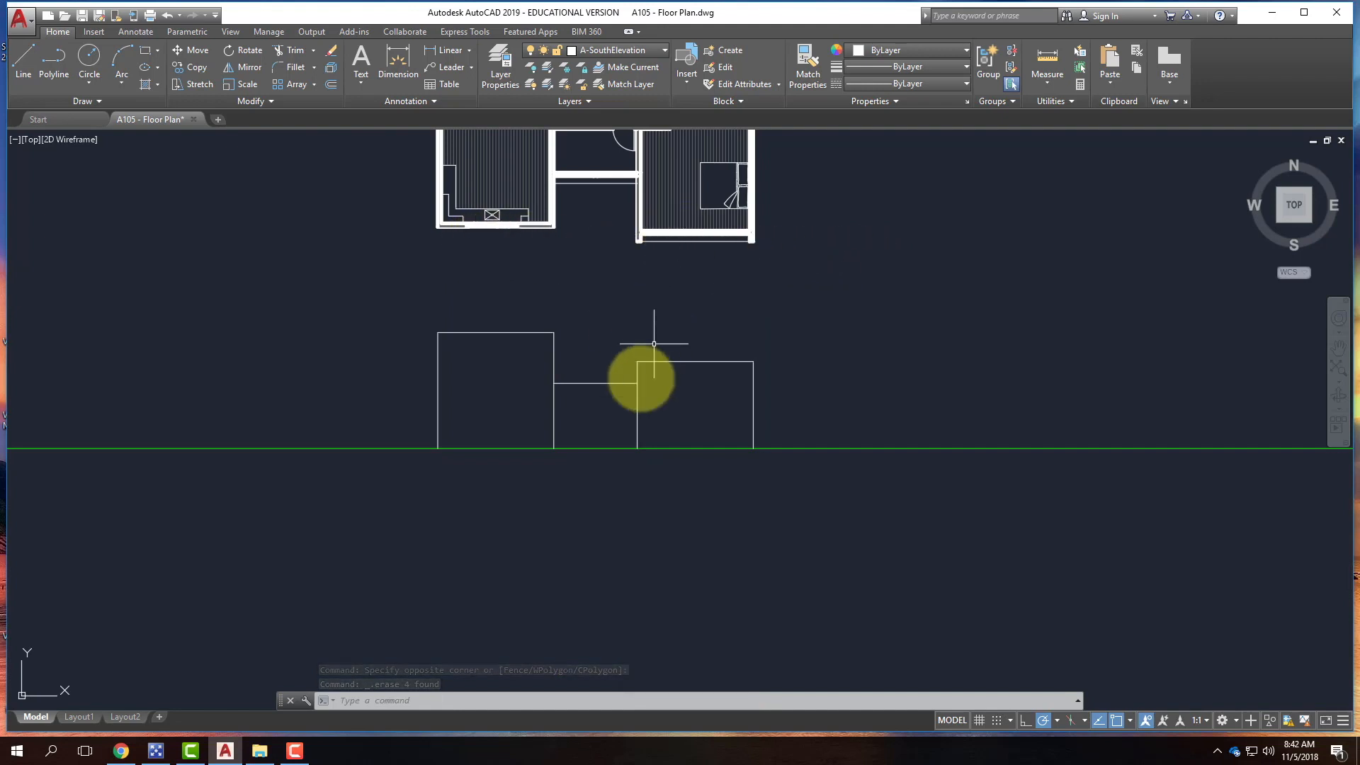
- Examine the east wing's recessed south windows and the thin line spanning the wall ends in the floor plan
{"action": "scroll", "coordinate": [659, 288], "scroll_direction": "down", "scroll_amount": 2}
{"action": "scroll", "coordinate": [595, 354], "scroll_direction": "up", "scroll_amount": 5}
{"action": "scroll", "coordinate": [395, 463], "scroll_direction": "up", "scroll_amount": 2}
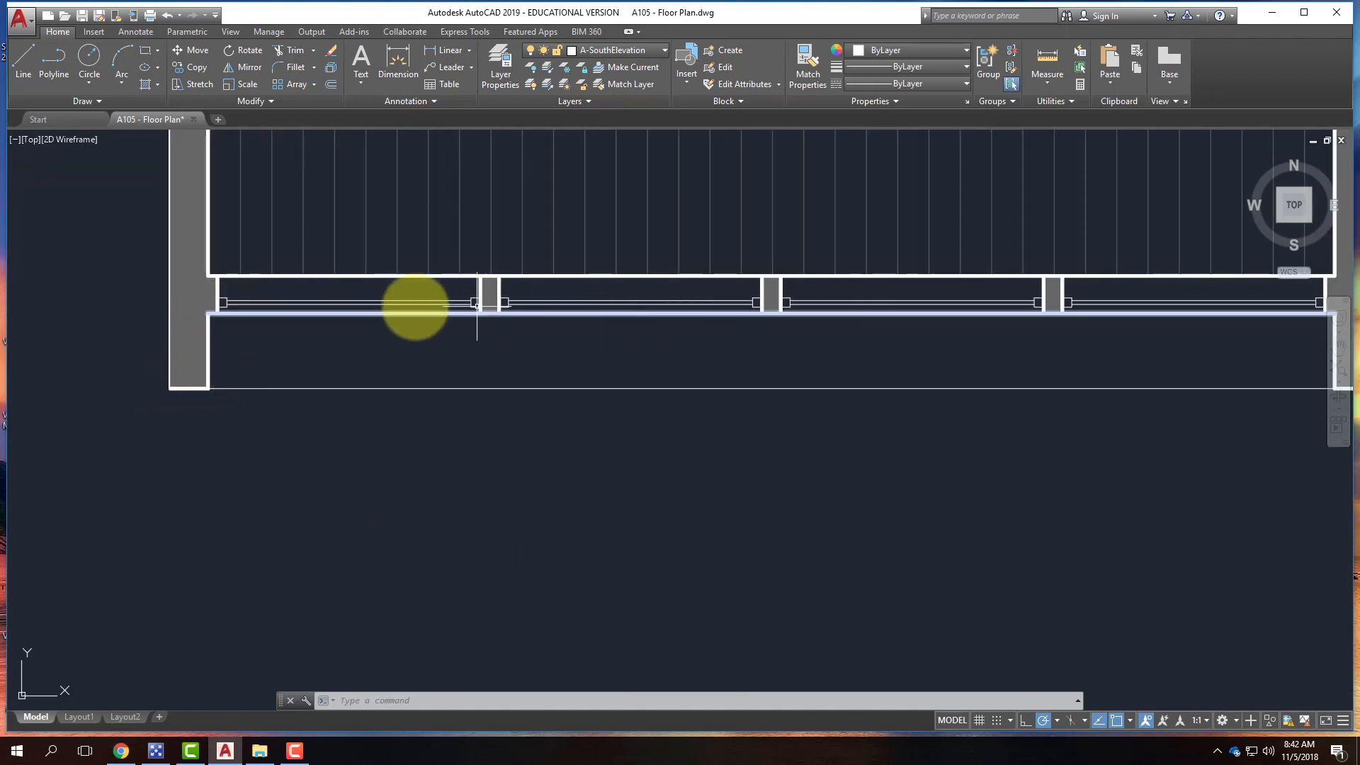
{"action": "left_click", "coordinate": [342, 387]}
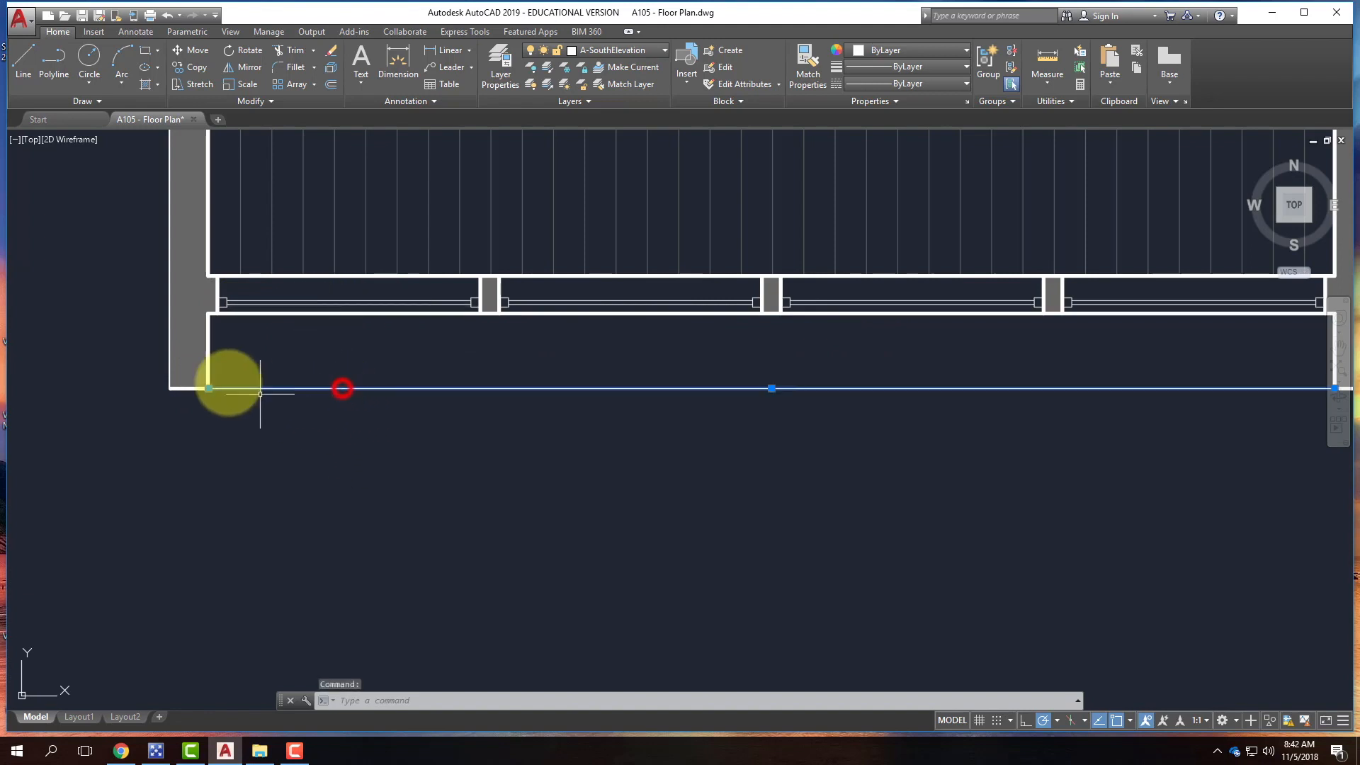
{"action": "scroll", "coordinate": [577, 298], "scroll_direction": "down", "scroll_amount": 2}
{"action": "scroll", "coordinate": [574, 302], "scroll_direction": "down", "scroll_amount": 3}
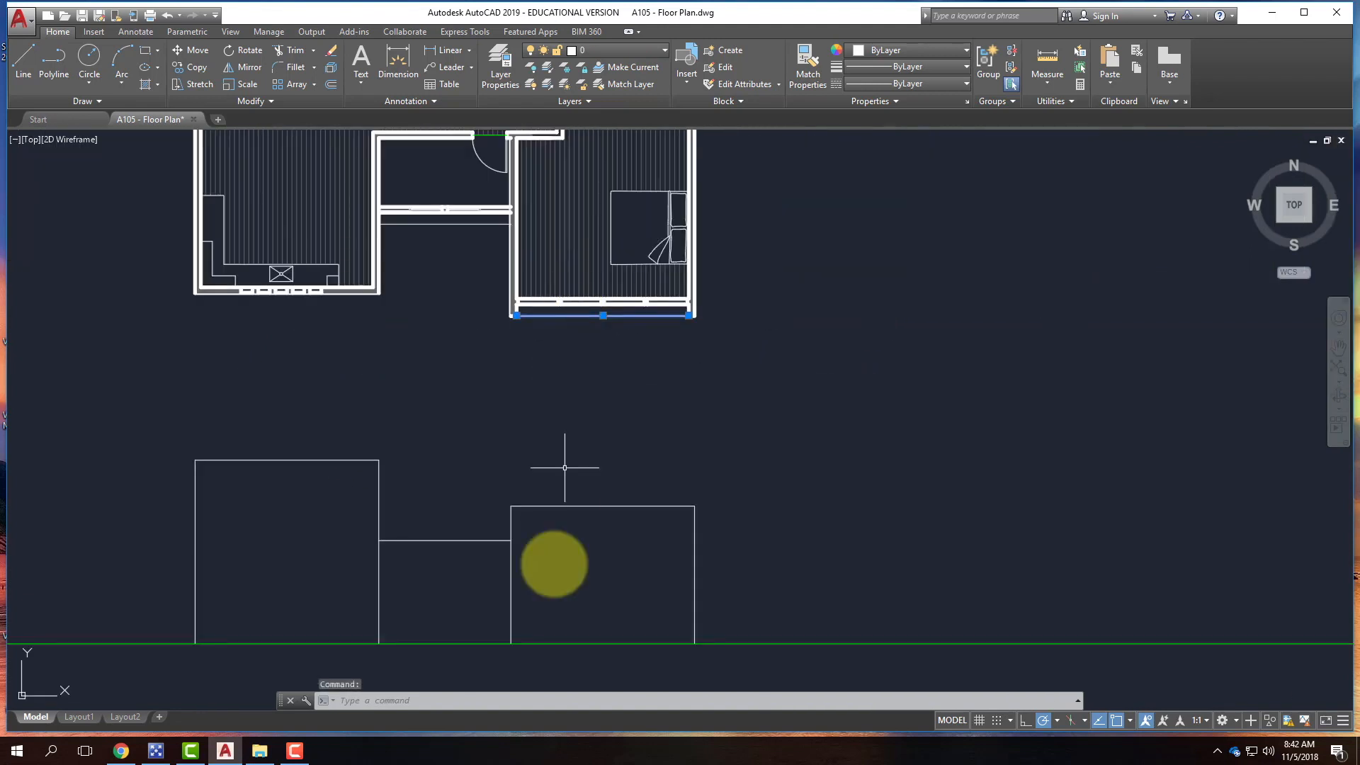
{"action": "scroll", "coordinate": [517, 632], "scroll_direction": "up", "scroll_amount": 2}
{"action": "scroll", "coordinate": [500, 637], "scroll_direction": "down", "scroll_amount": 2}
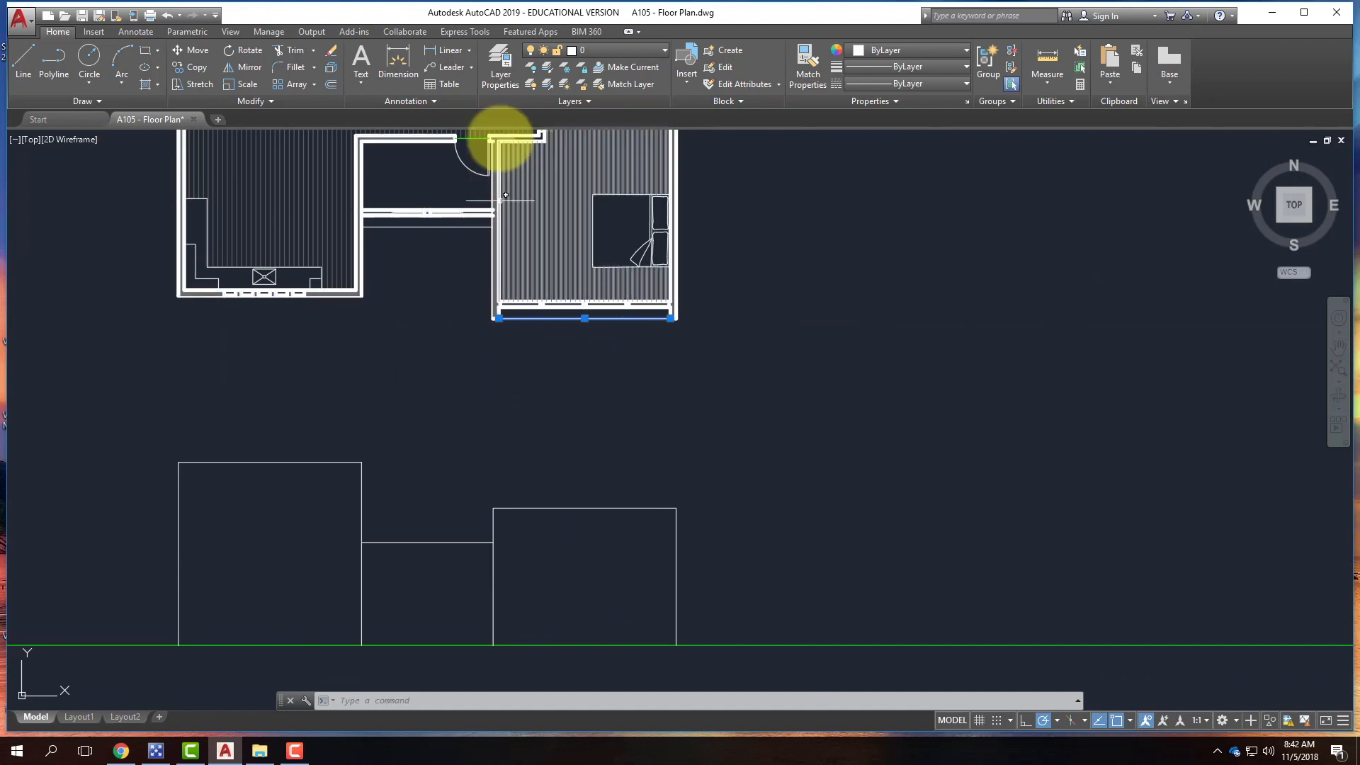
{"action": "key", "text": "Escape"}
- Make Guides the current layer and project rays straight down from the inner corners of the east wing's two south wall ends
{"action": "left_click", "coordinate": [619, 51]}
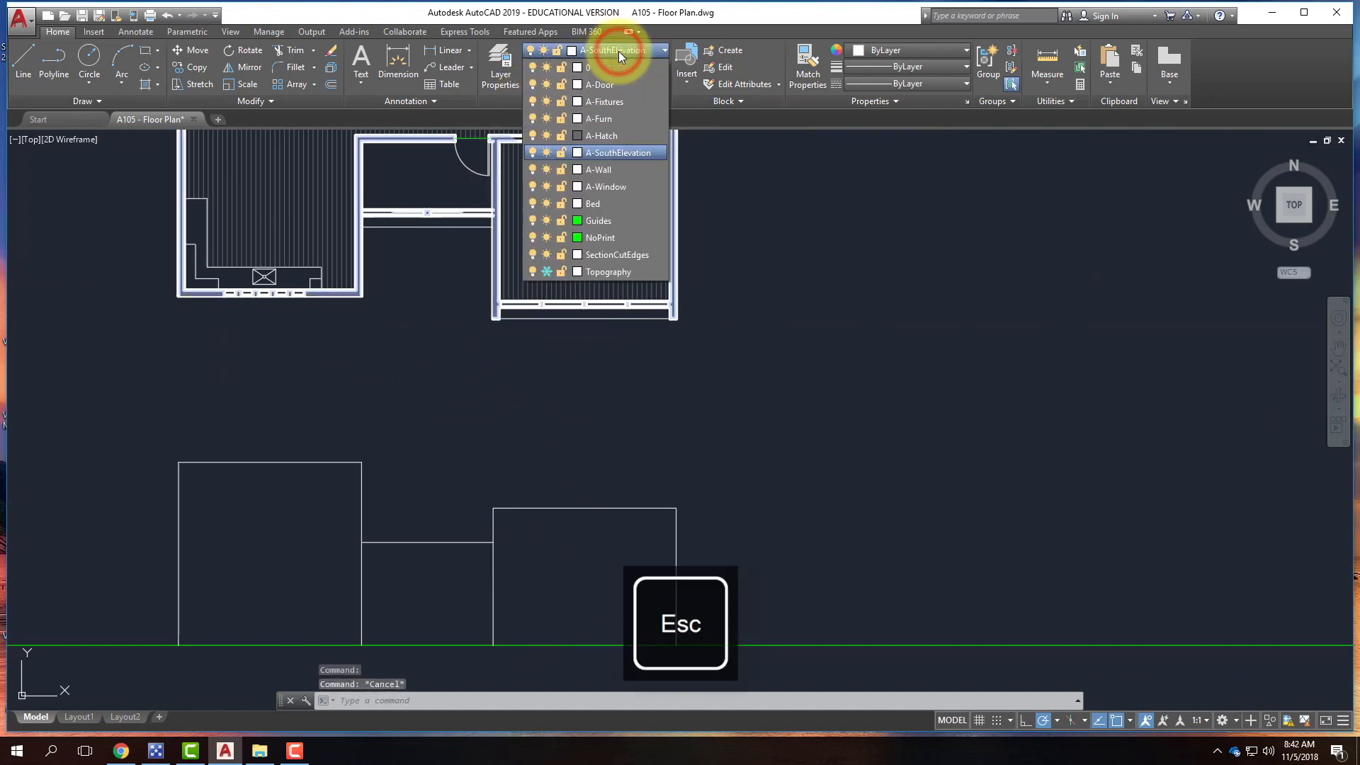
{"action": "left_click", "coordinate": [605, 221]}
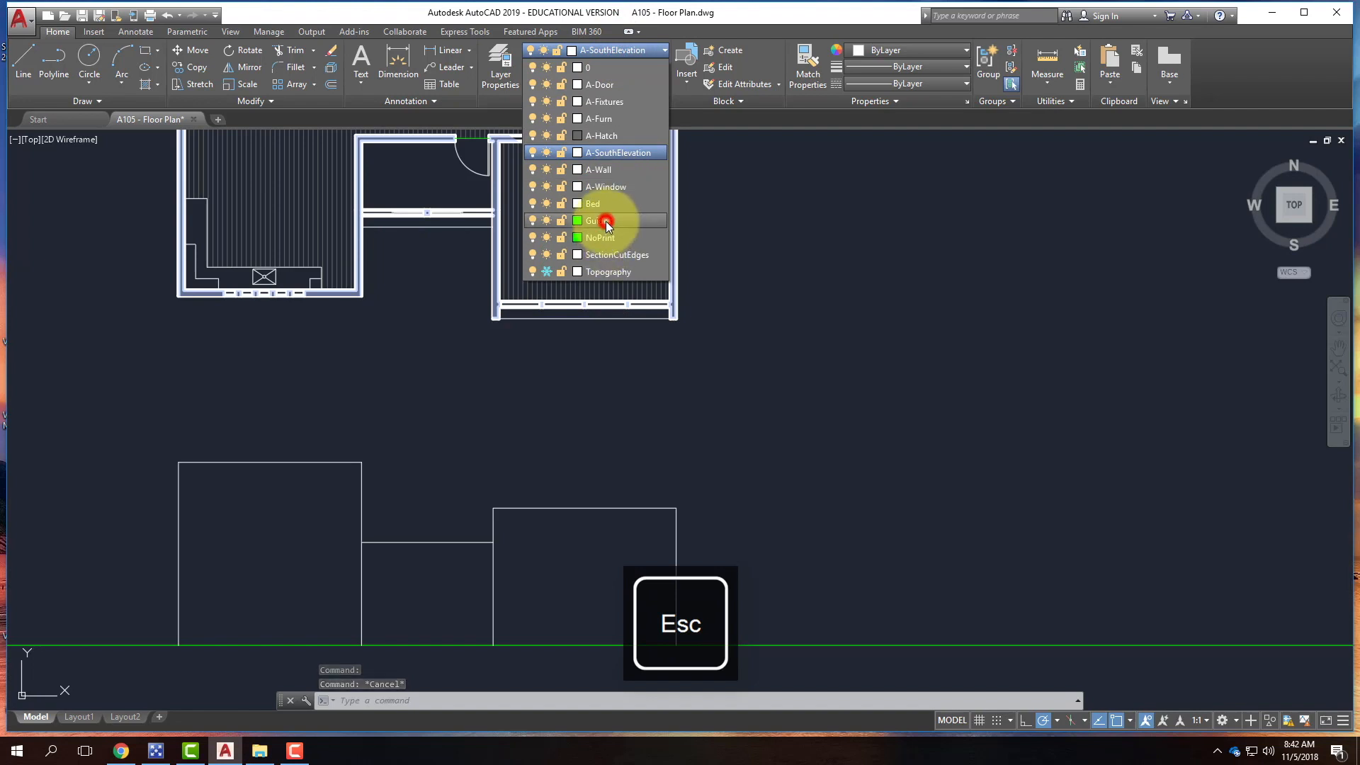
{"action": "scroll", "coordinate": [496, 322], "scroll_direction": "up", "scroll_amount": 3}
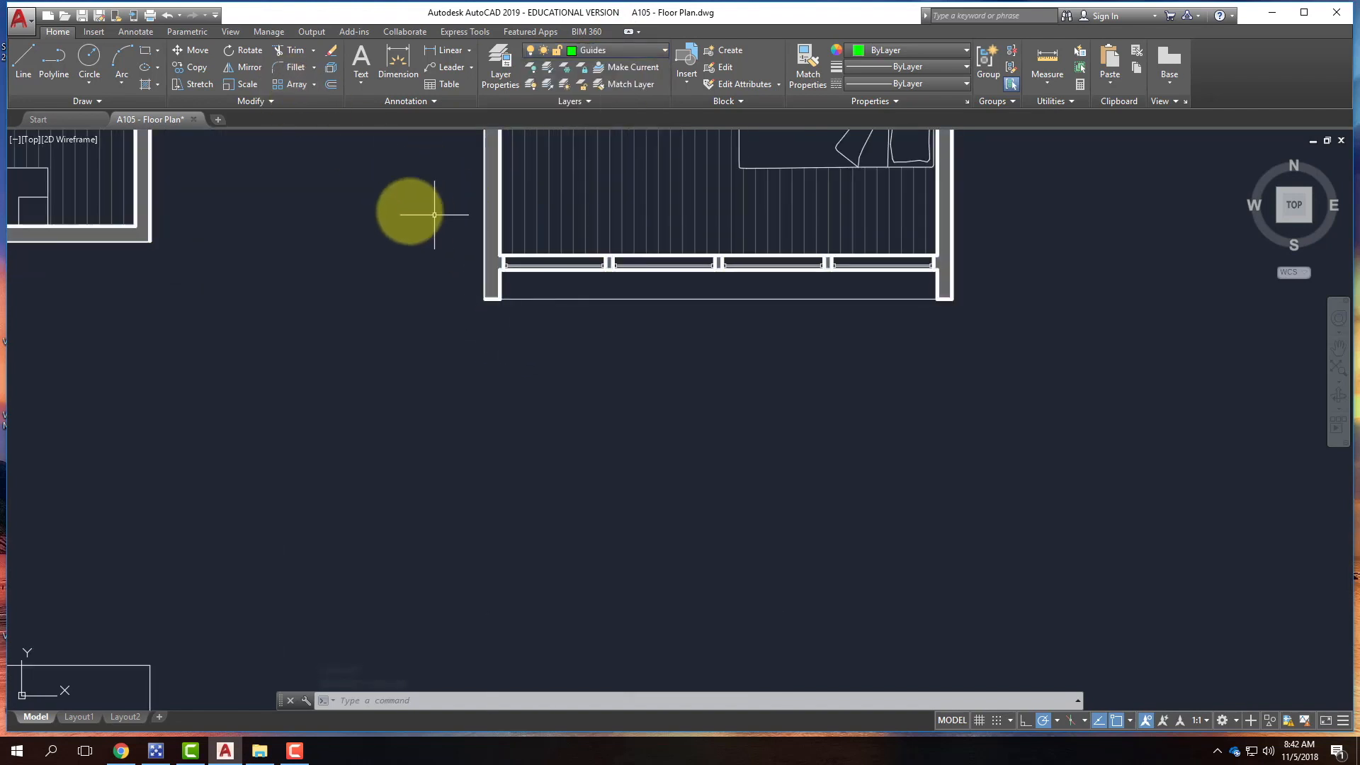
{"action": "left_click", "coordinate": [110, 103]}
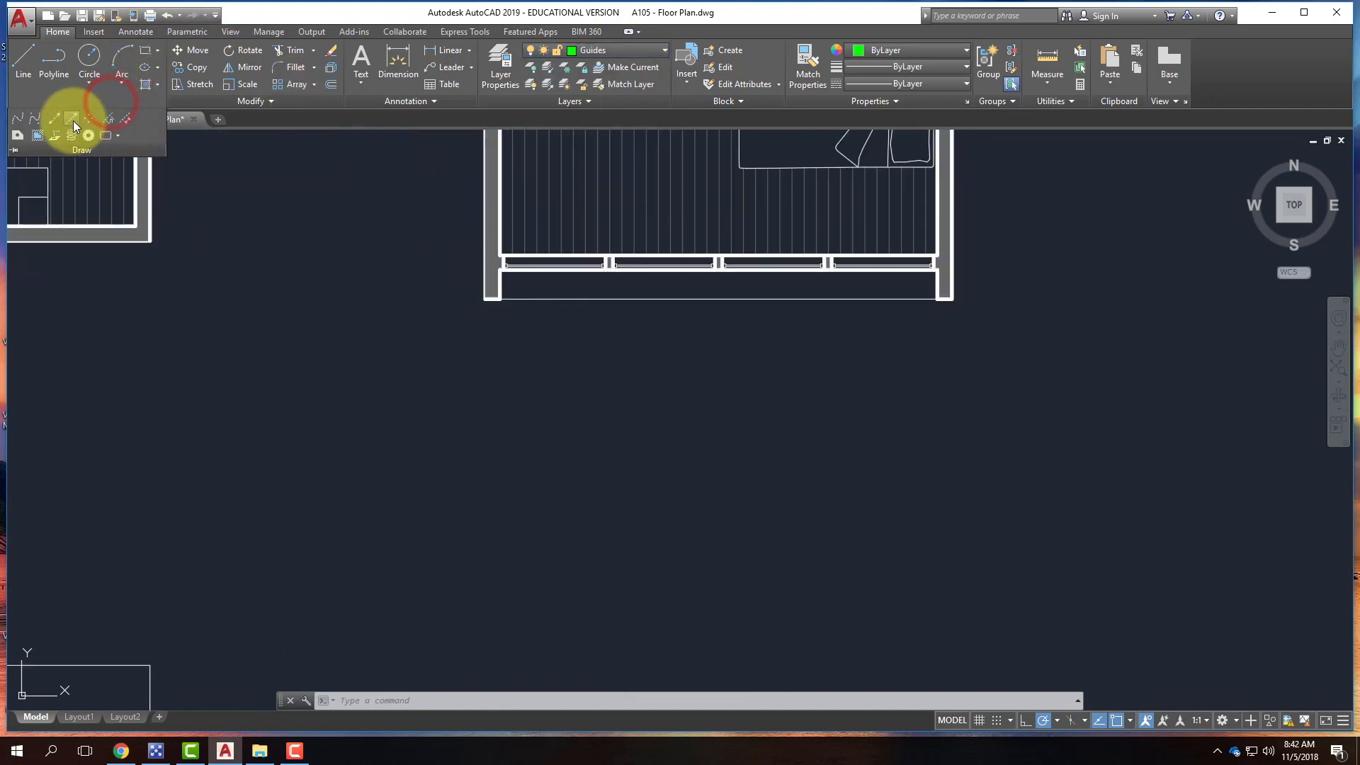
{"action": "left_click", "coordinate": [71, 118]}
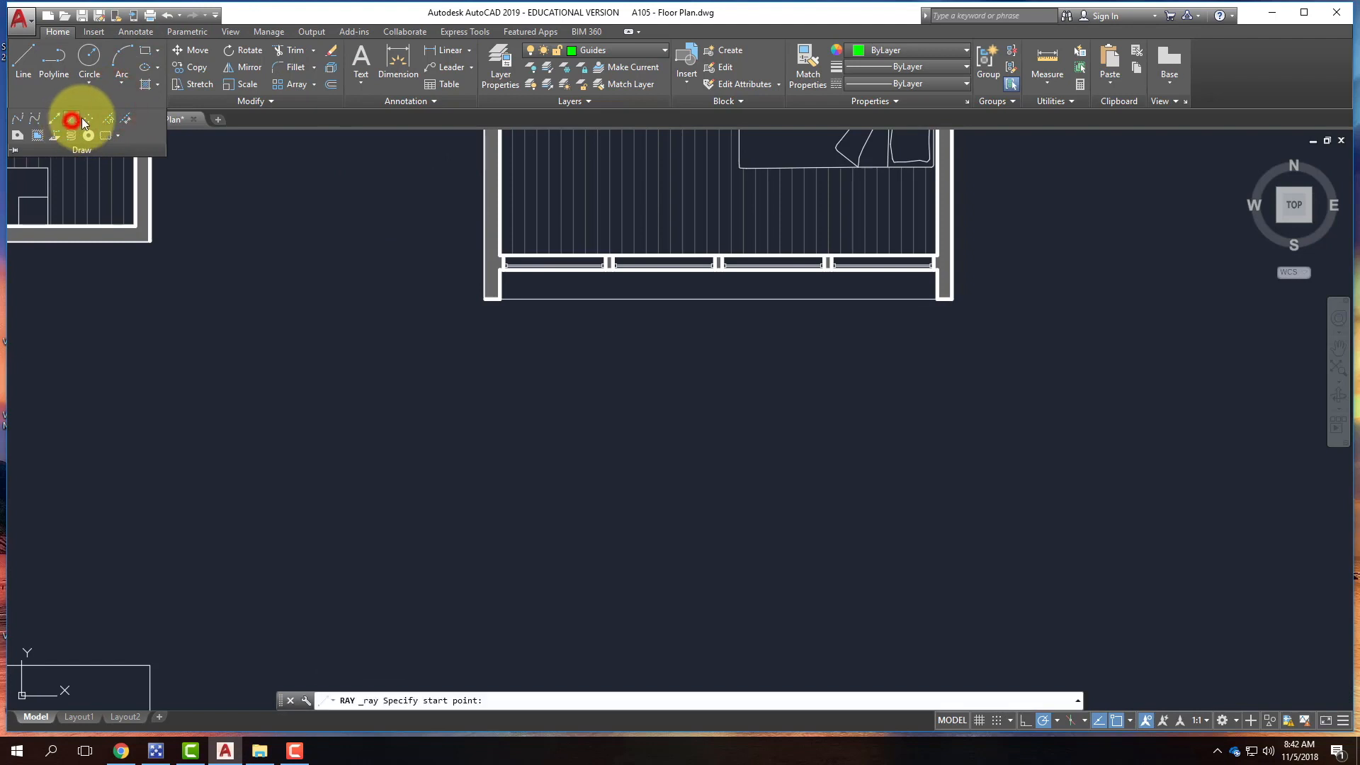
{"action": "left_click", "coordinate": [500, 300]}
{"action": "left_click", "coordinate": [500, 384]}
{"action": "key", "text": "Return"}
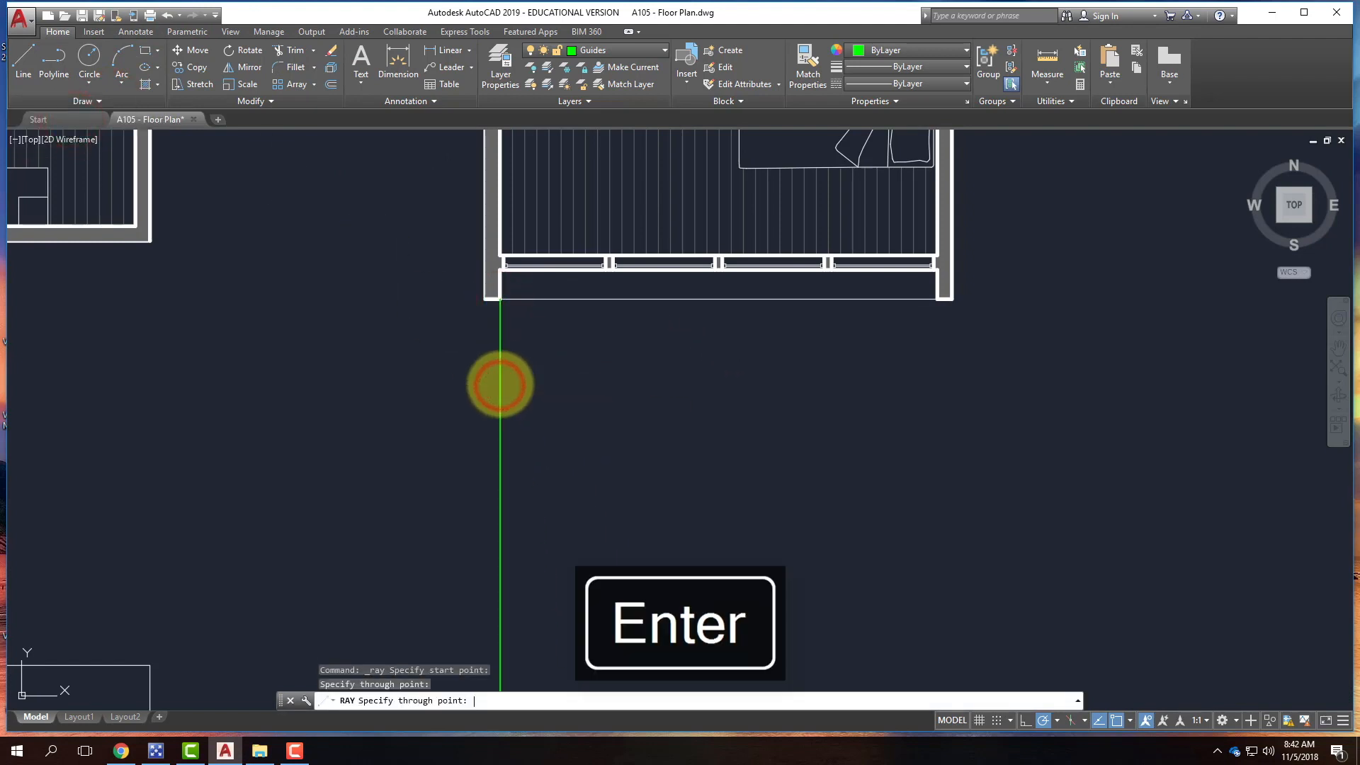
{"action": "right_click", "coordinate": [850, 366]}
{"action": "left_click", "coordinate": [898, 381]}
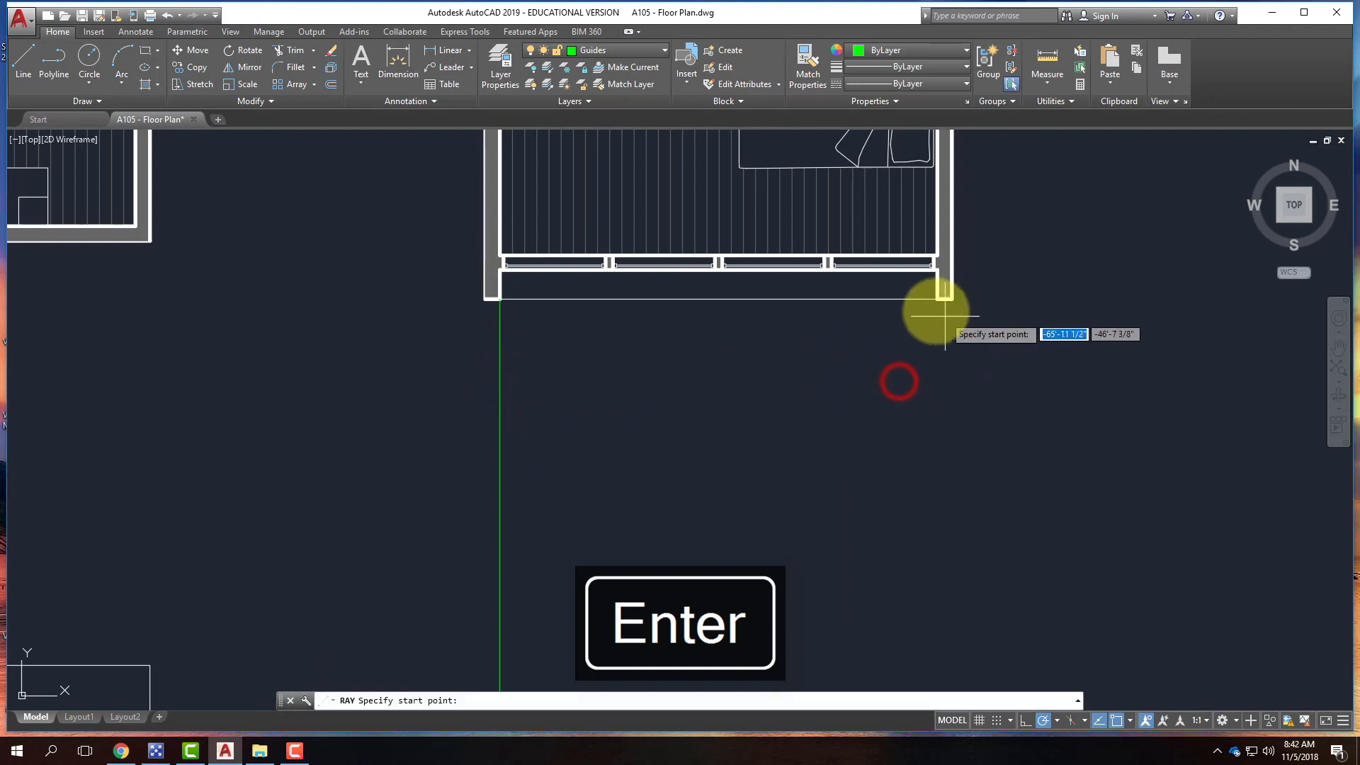
{"action": "left_click", "coordinate": [936, 299]}
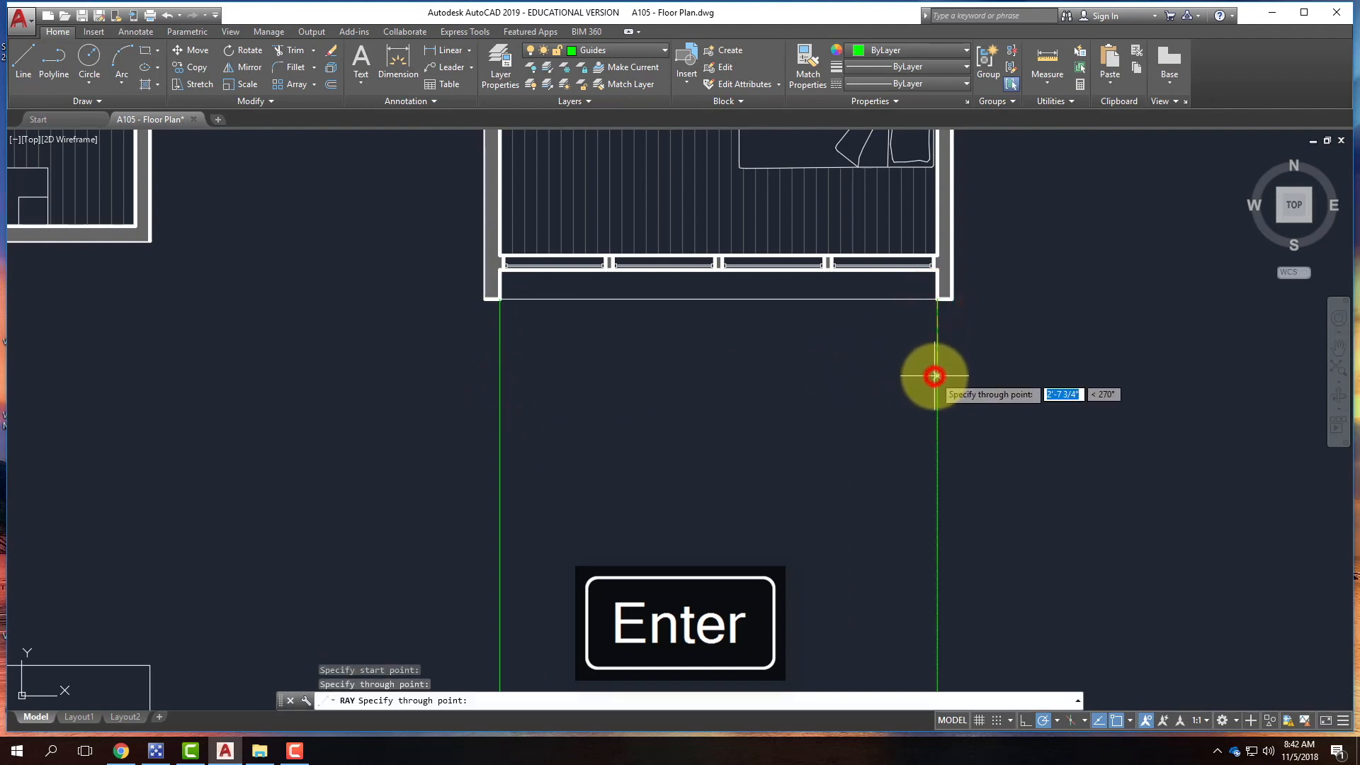
{"action": "scroll", "coordinate": [718, 260], "scroll_direction": "down", "scroll_amount": 5}
{"action": "scroll", "coordinate": [758, 443], "scroll_direction": "up", "scroll_amount": 4}
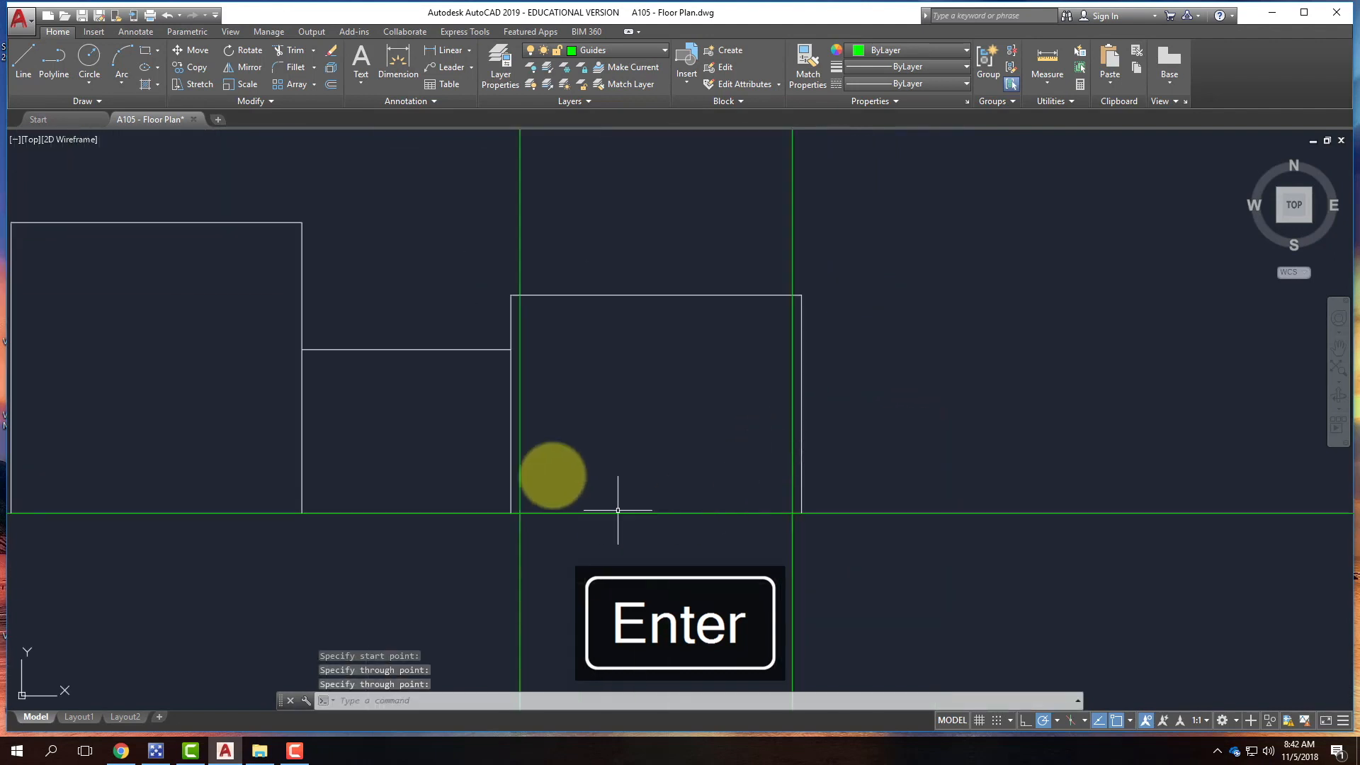
{"action": "left_click", "coordinate": [22, 58]}
{"action": "left_click", "coordinate": [520, 513]}
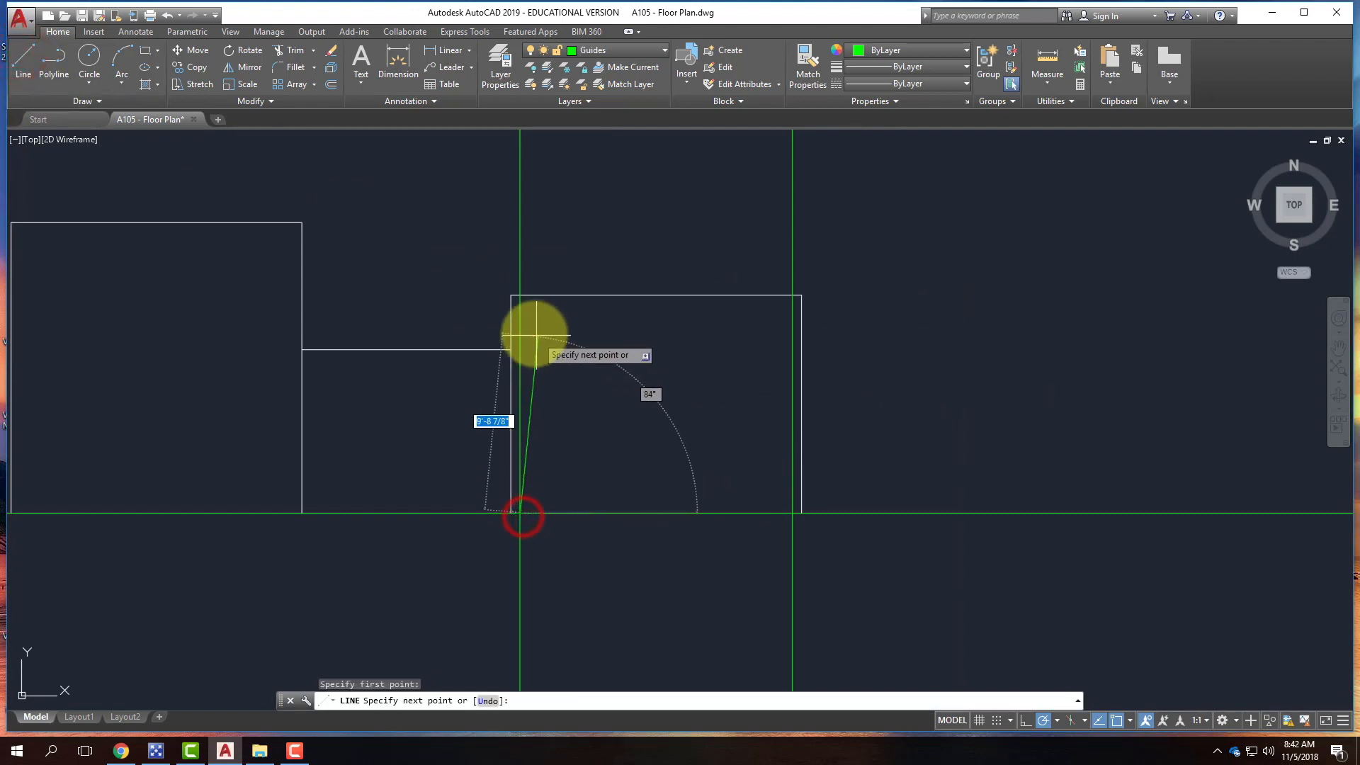
{"action": "key", "text": "Escape"}
- On the A-SouthElevation layer, draw the east wing's inner outline 11' high between the two rays, starting and ending at the horizontal guide
{"action": "left_click", "coordinate": [608, 51]}
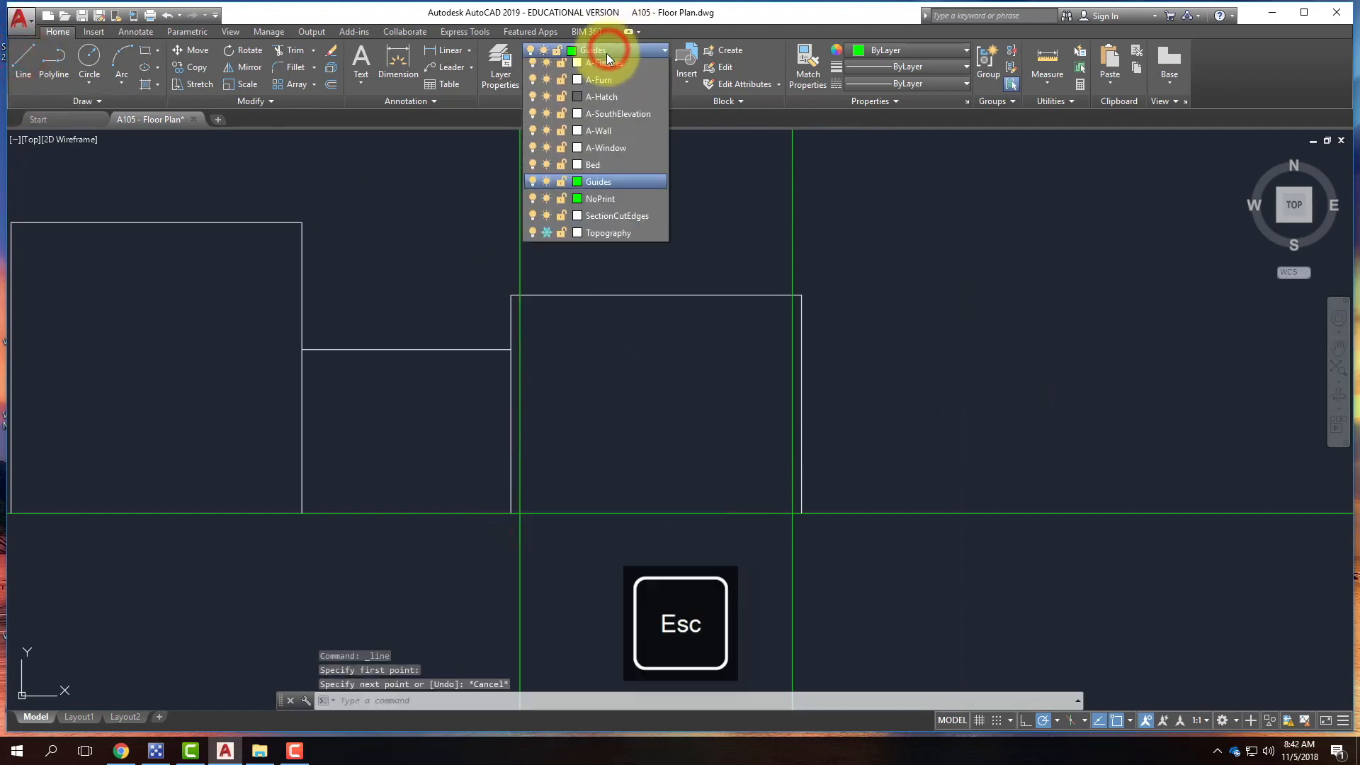
{"action": "left_click", "coordinate": [613, 152]}
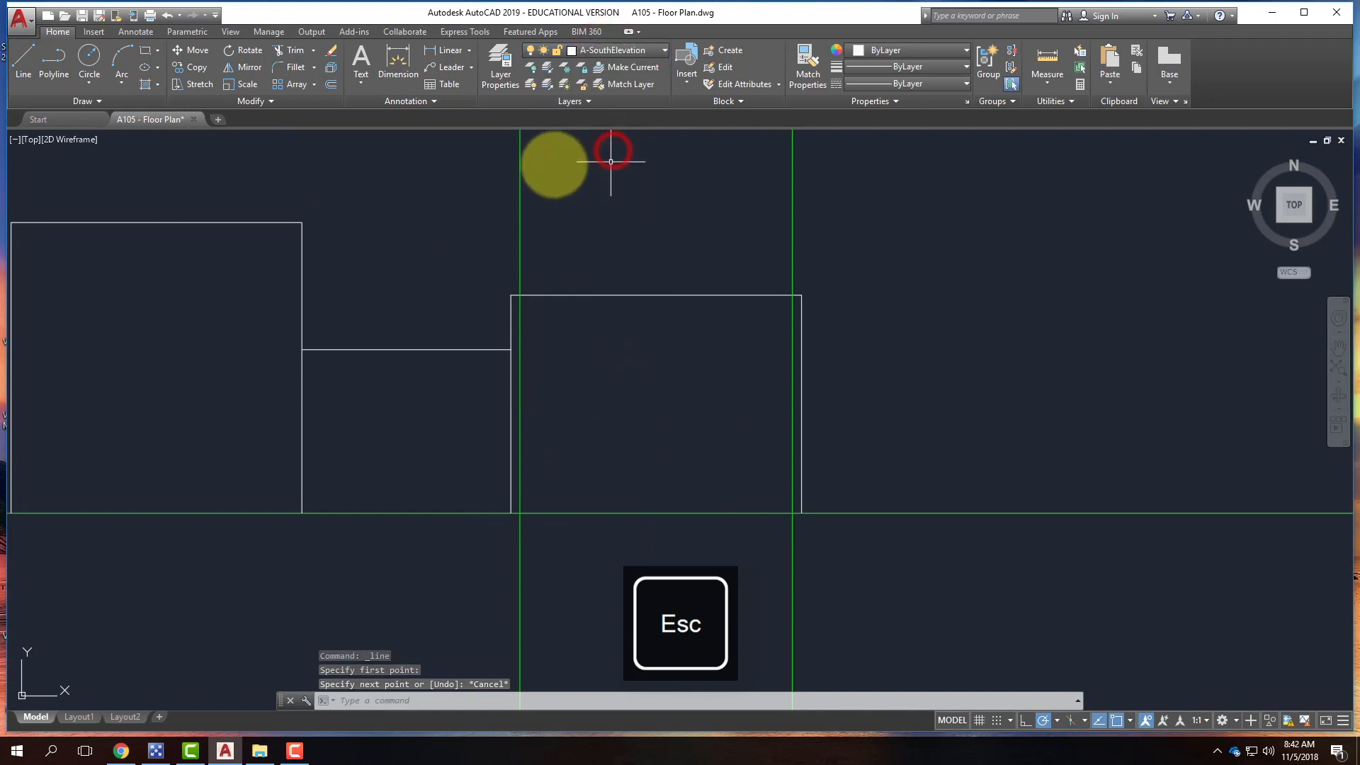
{"action": "left_click", "coordinate": [27, 62]}
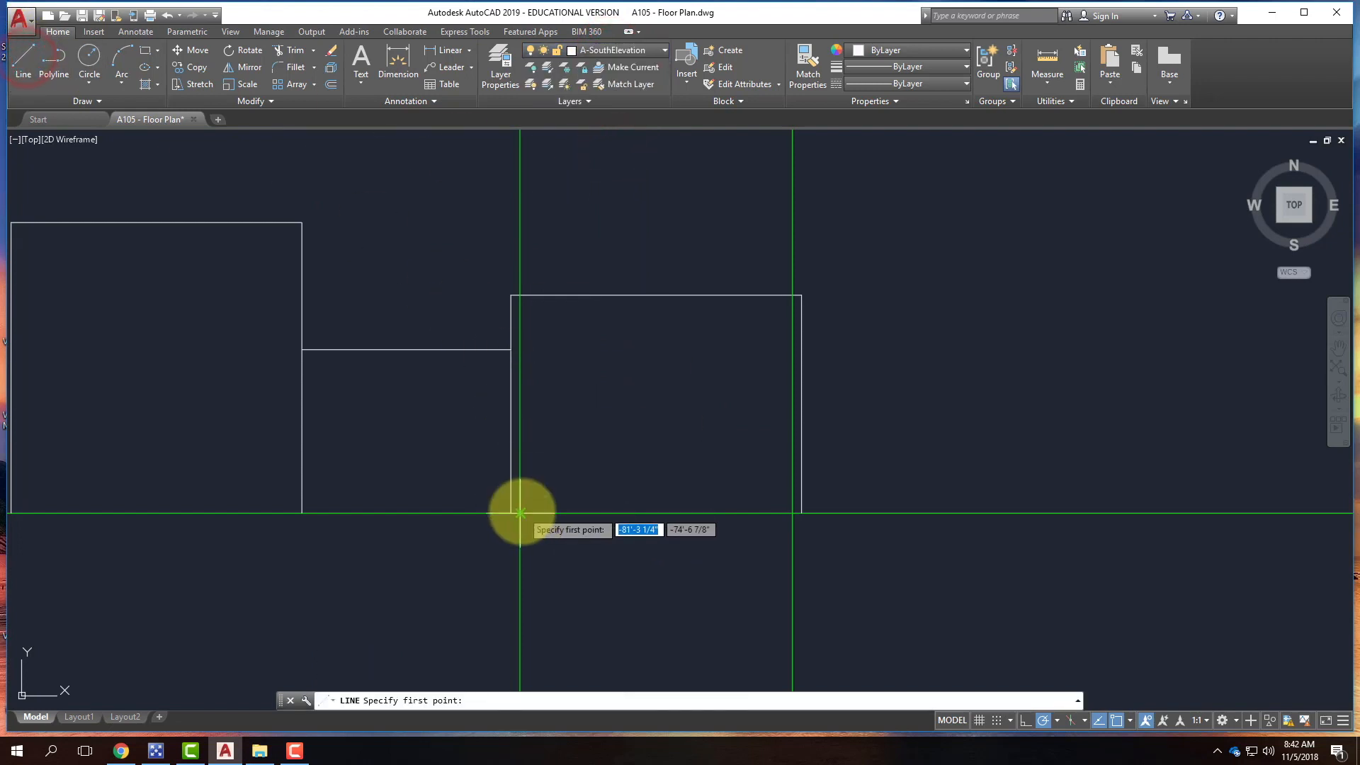
{"action": "left_click", "coordinate": [521, 511]}
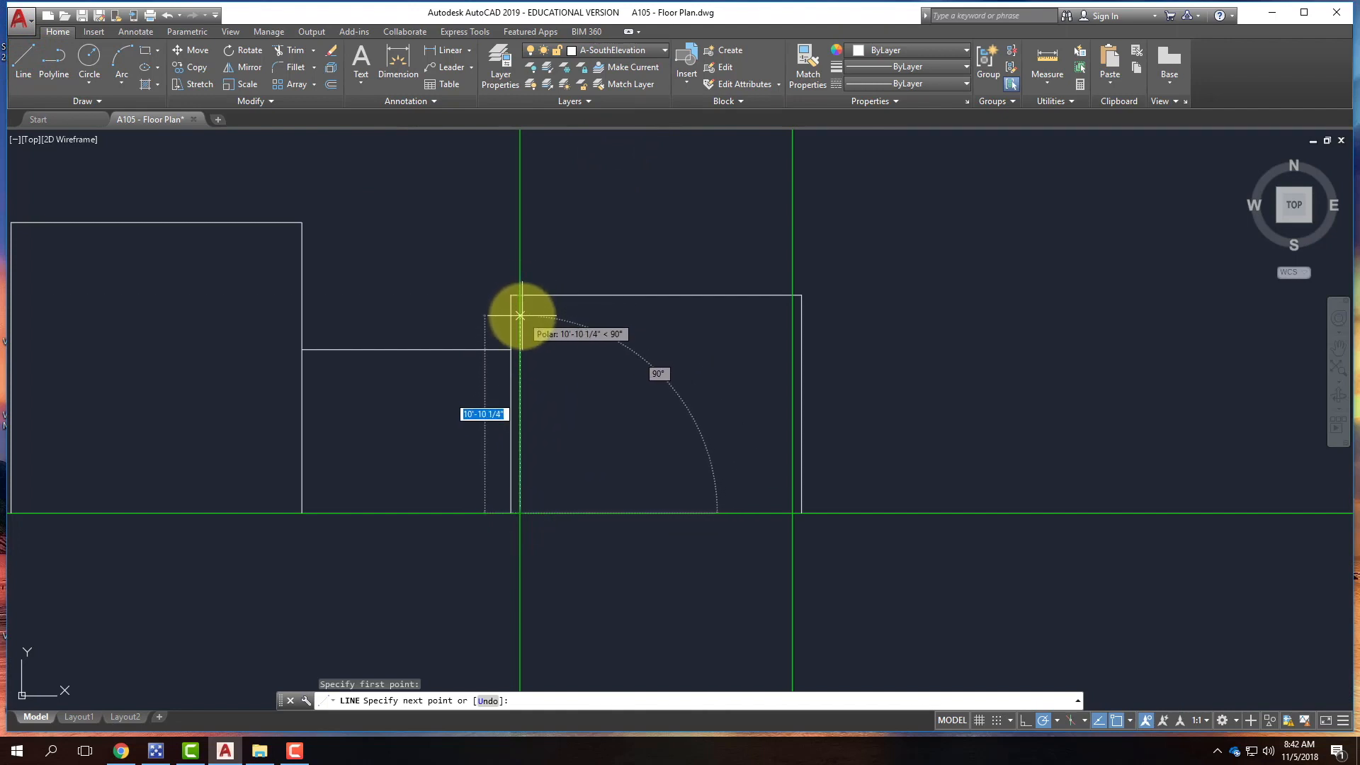
{"action": "type", "text": "11'"}
{"action": "key", "text": "Return"}
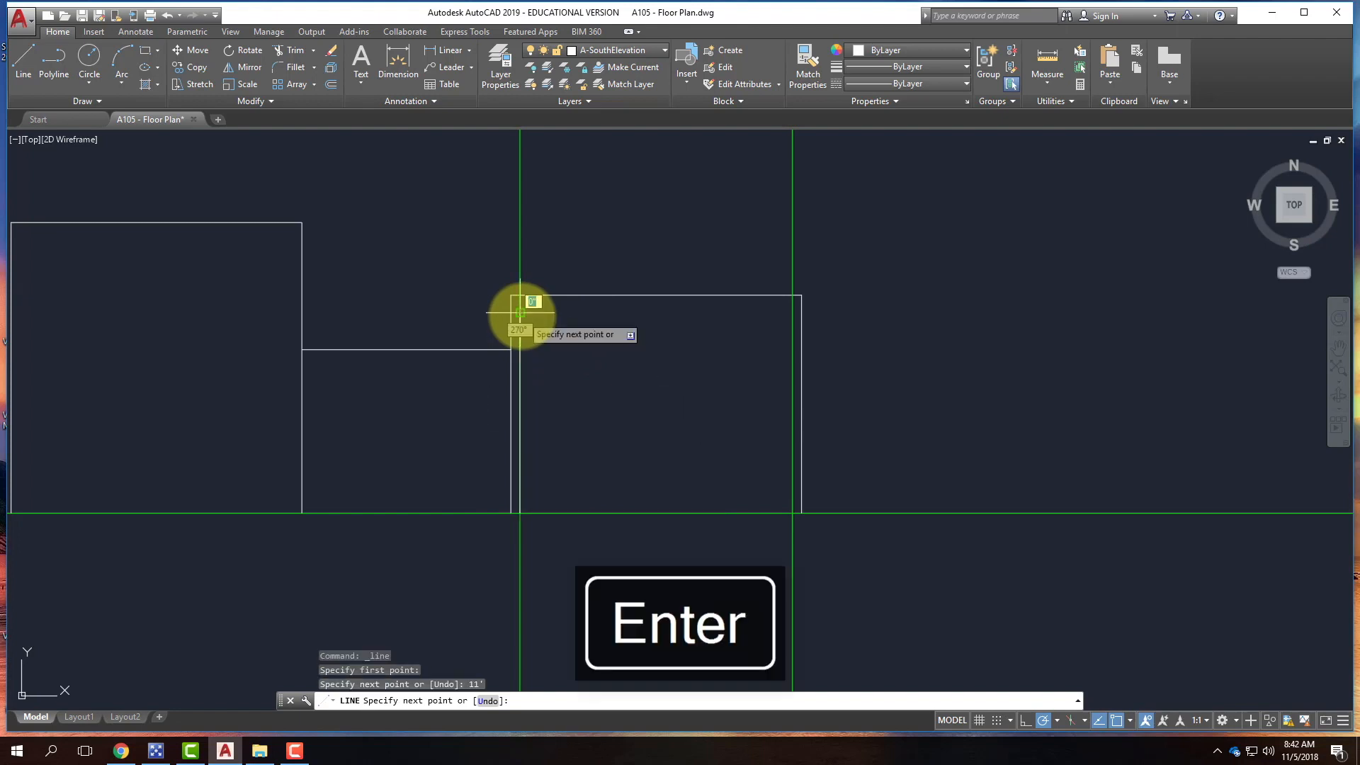
{"action": "left_click", "coordinate": [792, 313]}
{"action": "left_click", "coordinate": [793, 509]}
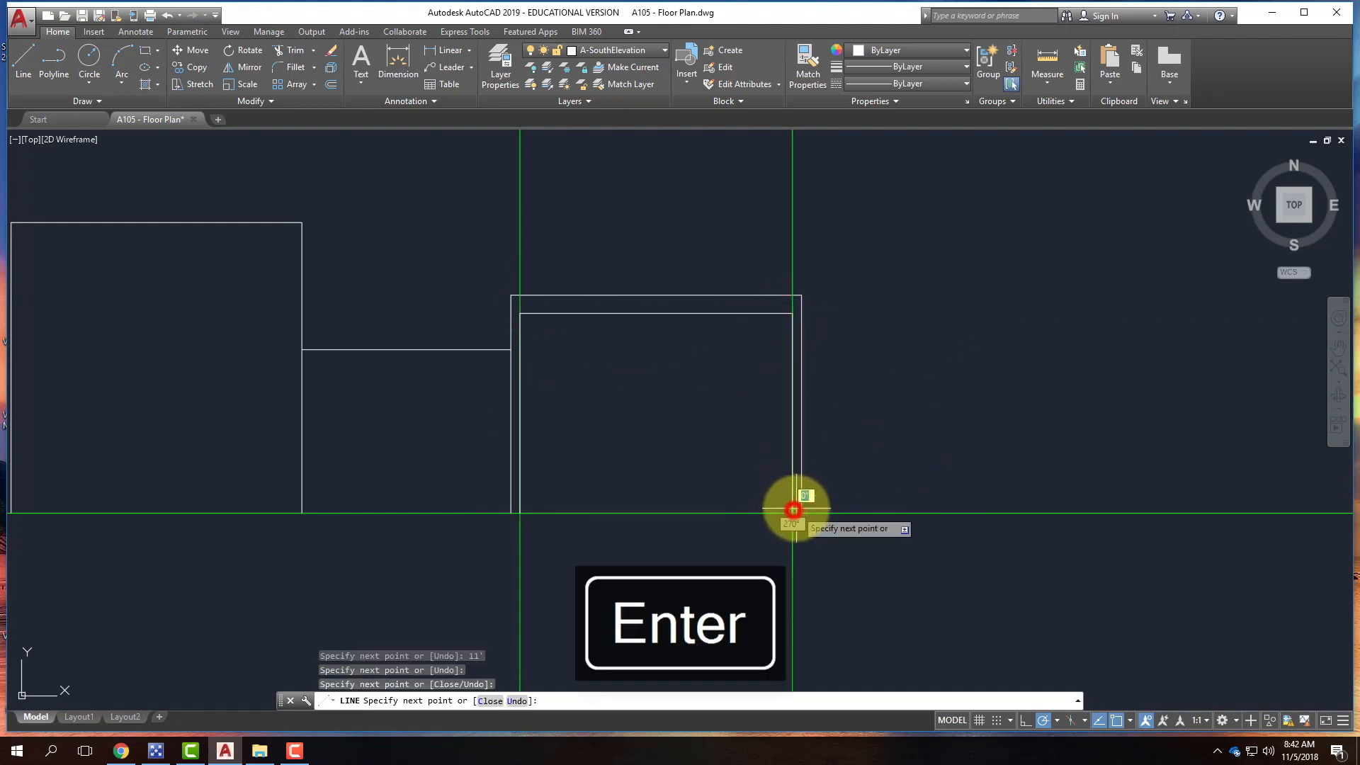
{"action": "key", "text": "Return"}
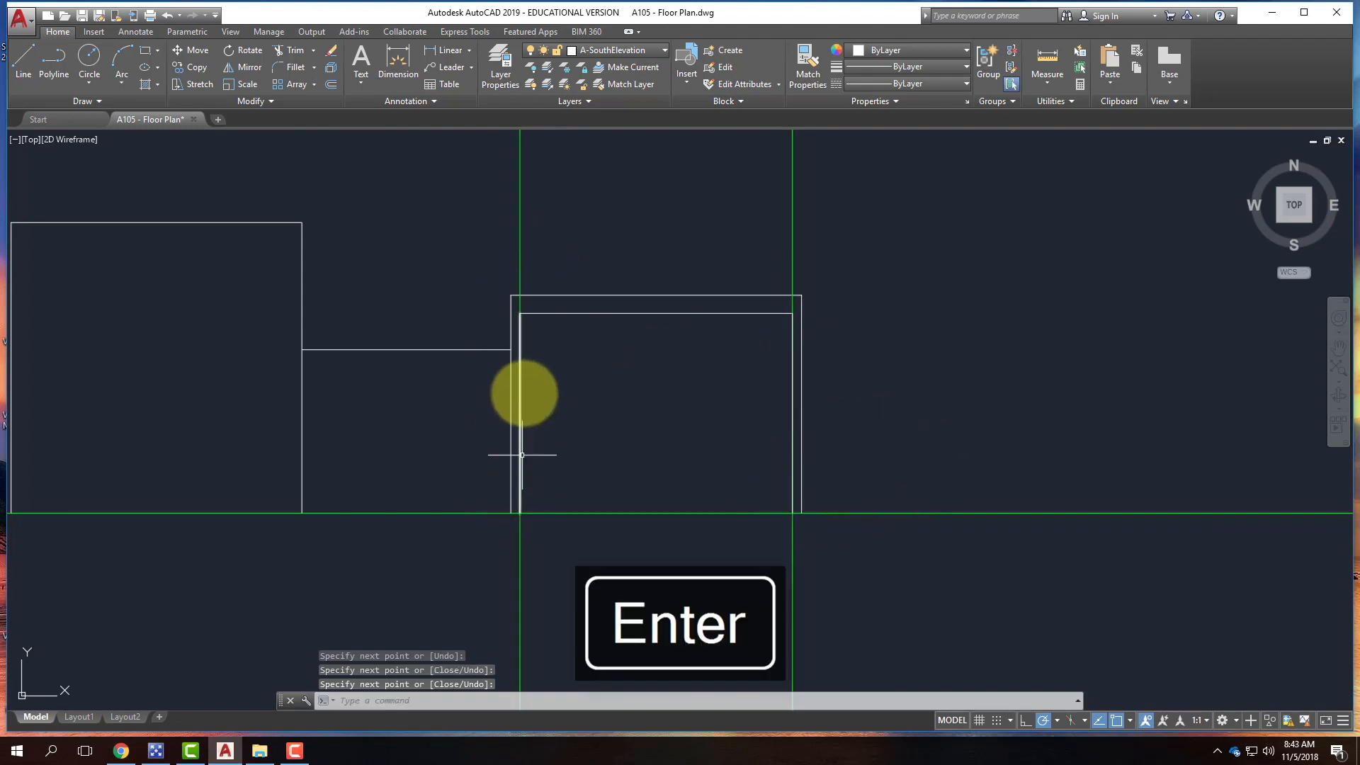
- Compare the elevation outlines with the floor plan walls and examine the west wing's south windows
{"action": "scroll", "coordinate": [501, 517], "scroll_direction": "down", "scroll_amount": 4}
{"action": "scroll", "coordinate": [522, 440], "scroll_direction": "up", "scroll_amount": 4}
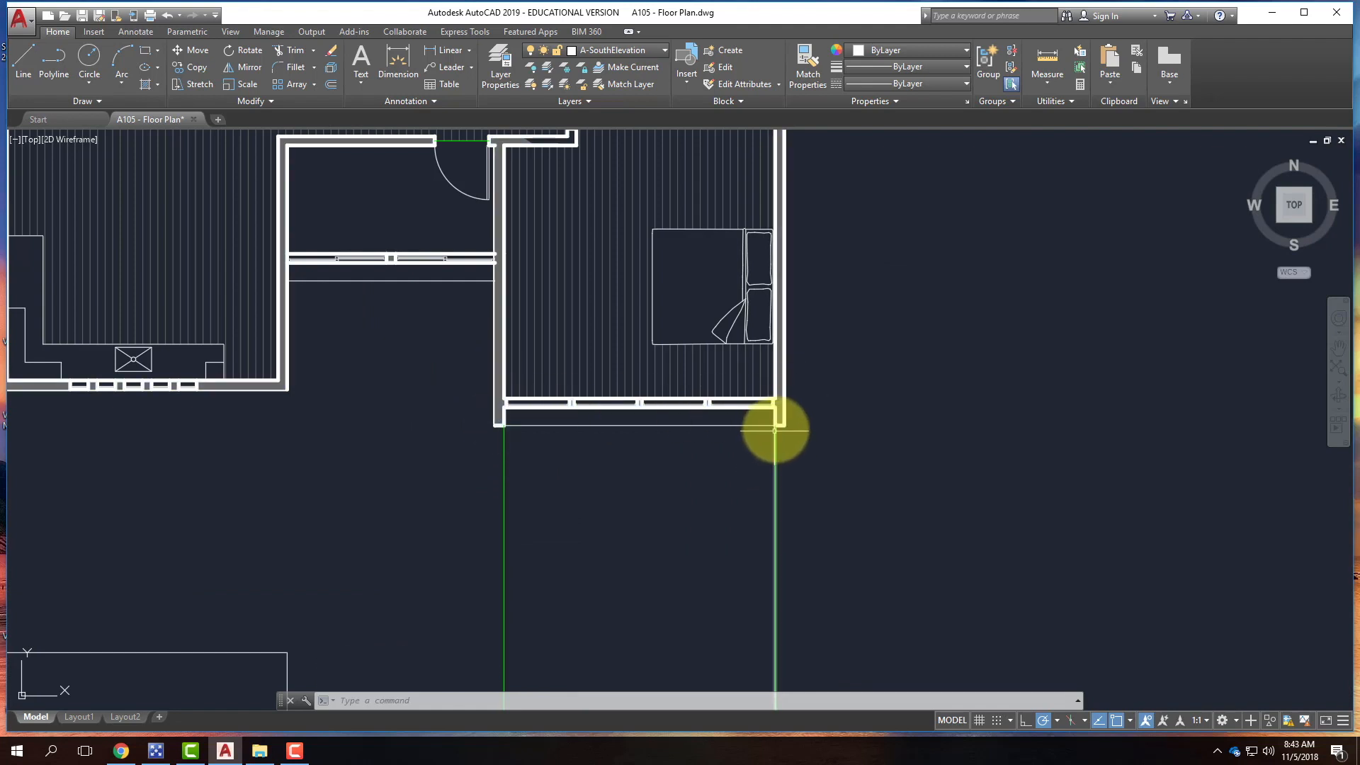
{"action": "scroll", "coordinate": [540, 366], "scroll_direction": "down", "scroll_amount": 4}
{"action": "scroll", "coordinate": [542, 537], "scroll_direction": "up", "scroll_amount": 3}
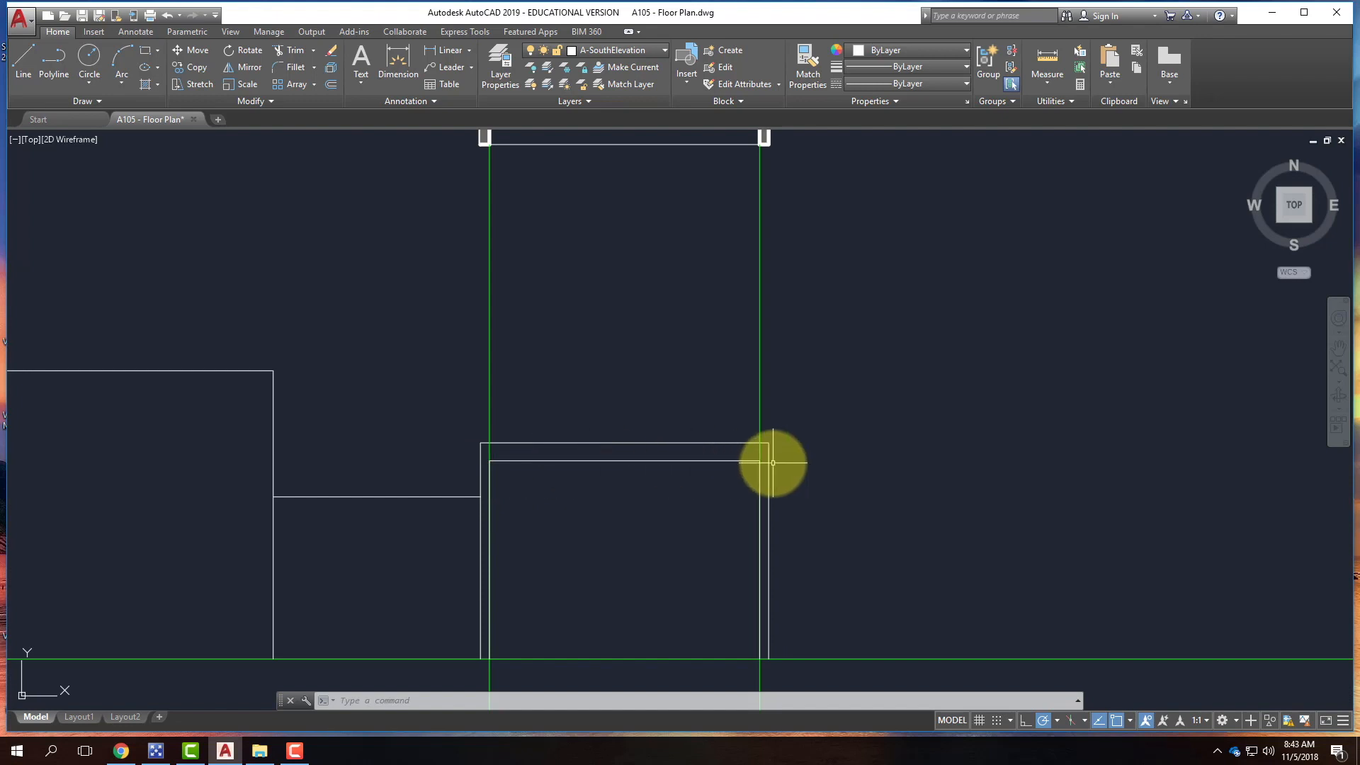
{"action": "scroll", "coordinate": [786, 475], "scroll_direction": "down", "scroll_amount": 4}
{"action": "scroll", "coordinate": [500, 350], "scroll_direction": "up", "scroll_amount": 5}
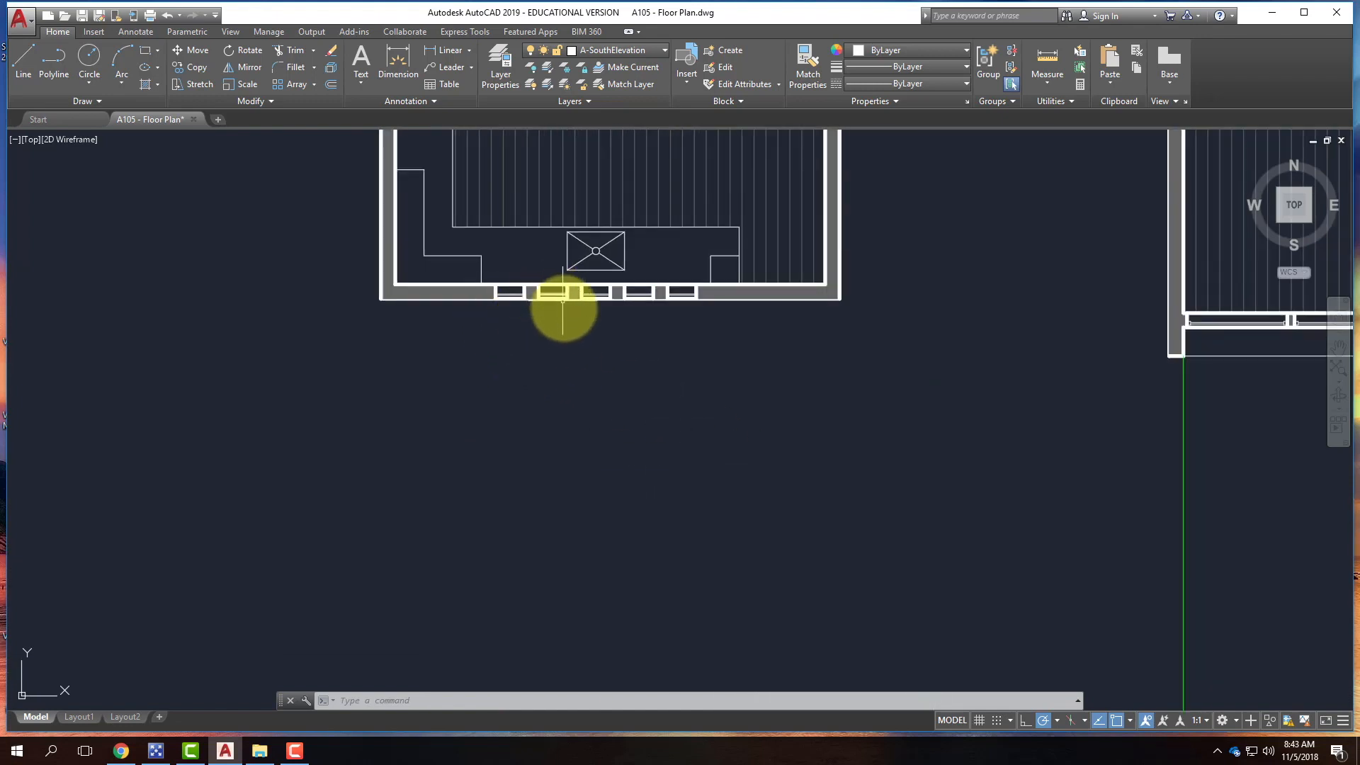
{"action": "scroll", "coordinate": [259, 216], "scroll_direction": "down", "scroll_amount": 4}
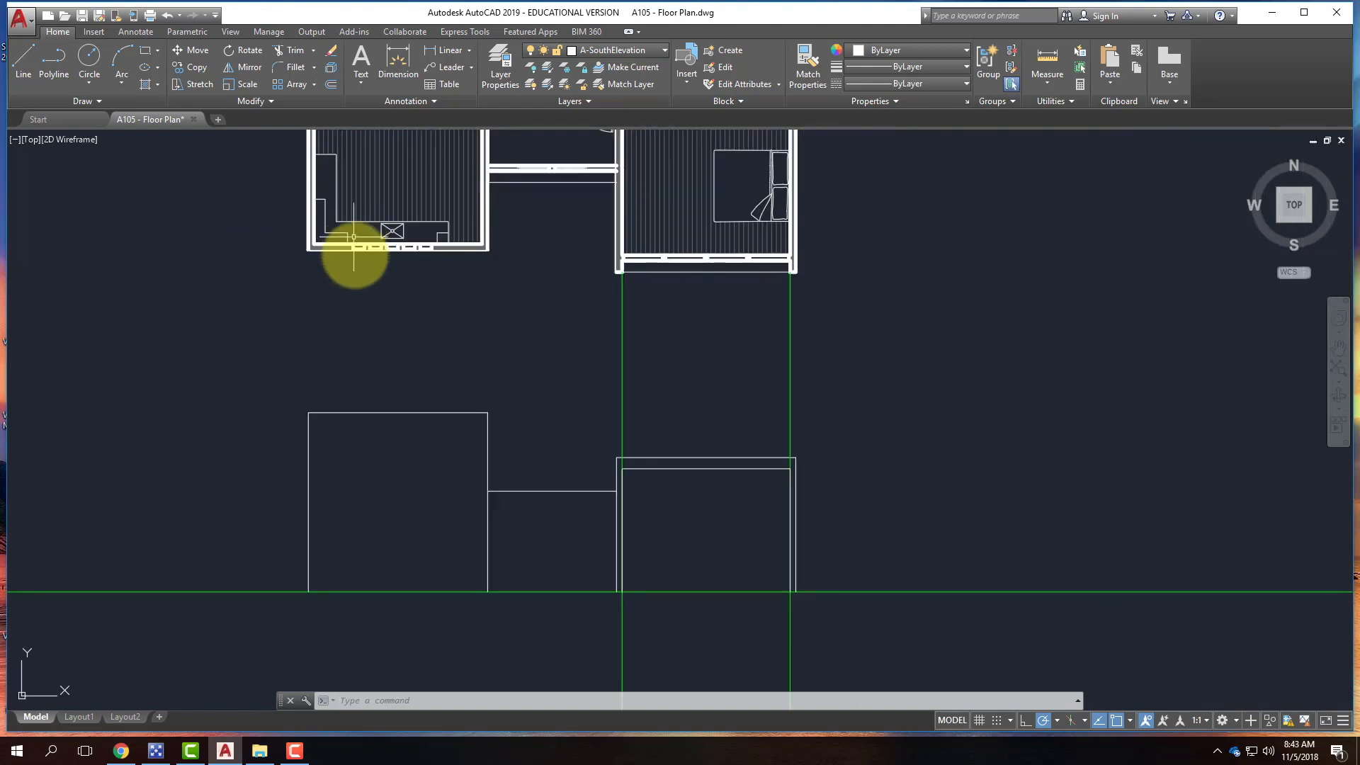
{"action": "scroll", "coordinate": [347, 275], "scroll_direction": "up", "scroll_amount": 2}
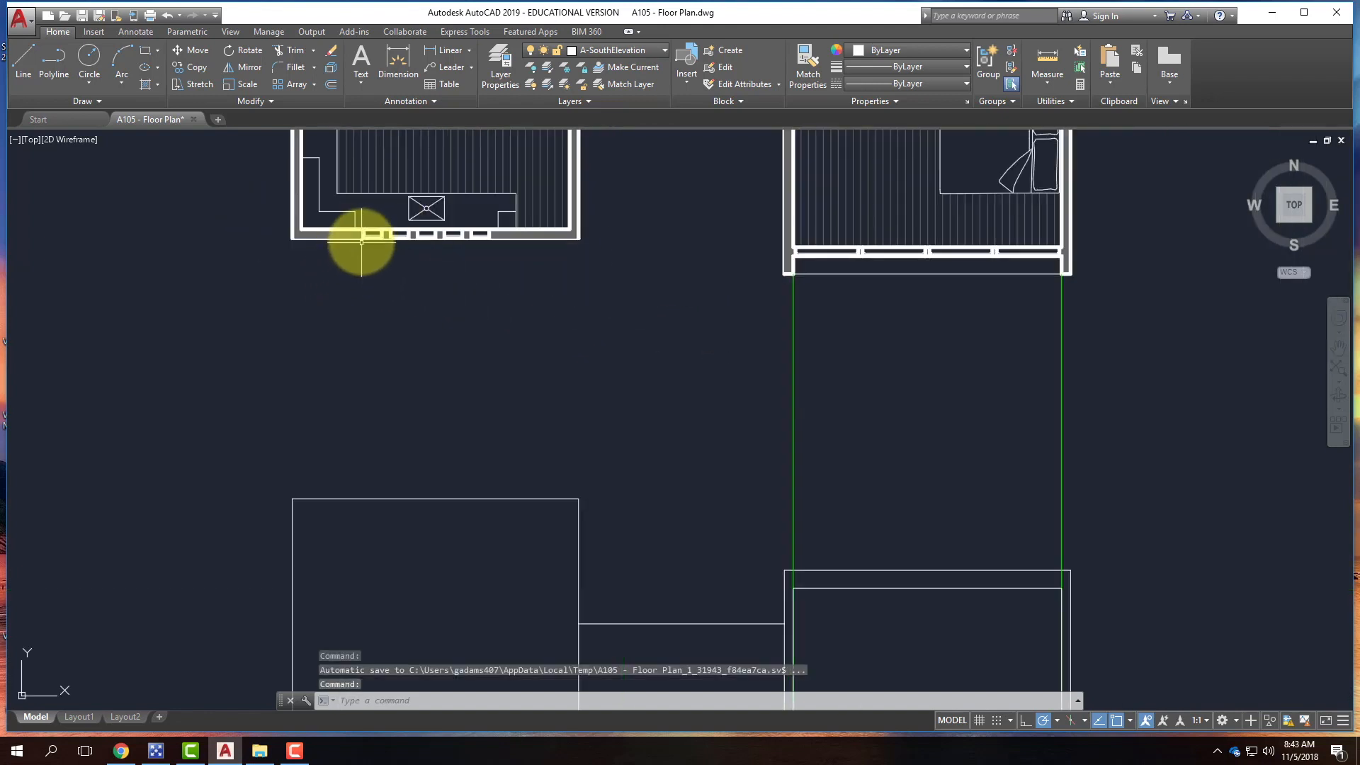
{"action": "left_click", "coordinate": [91, 100]}
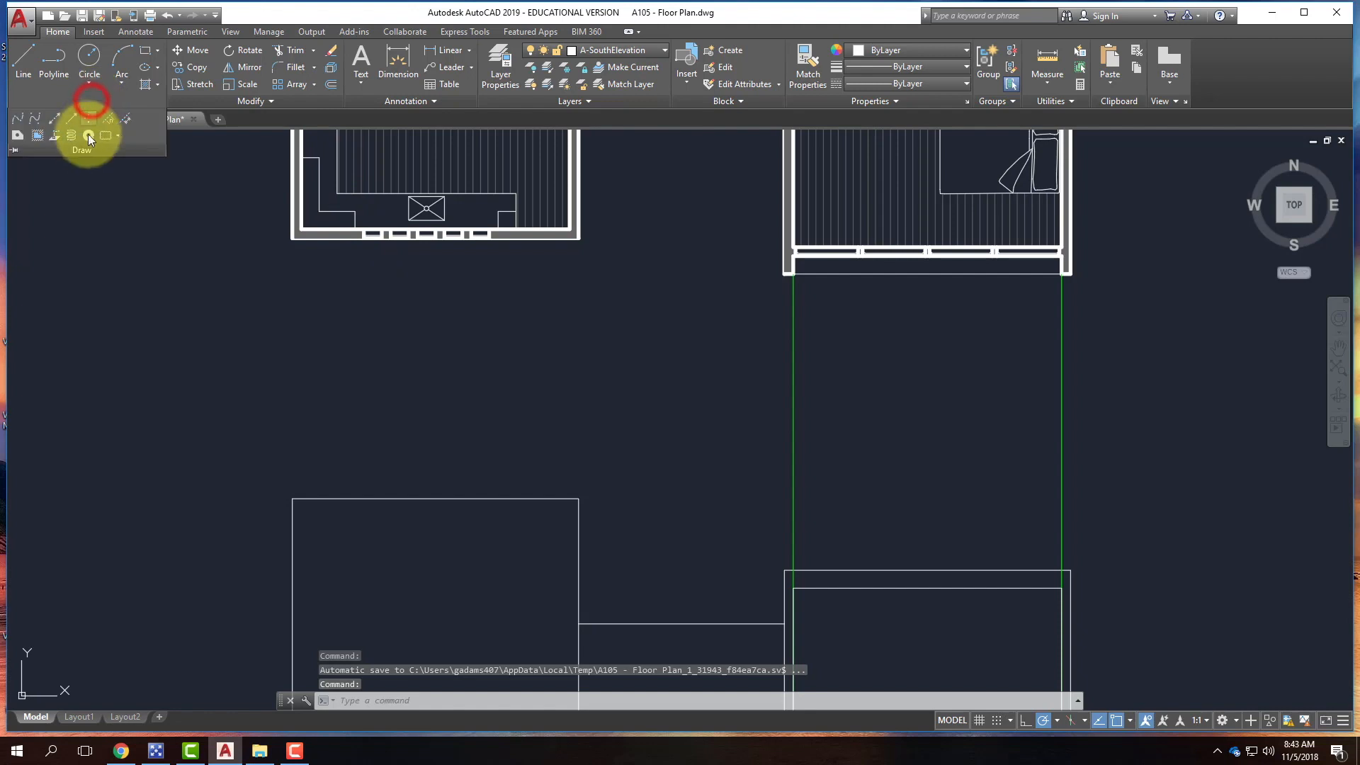
{"action": "key", "text": "Escape"}
{"action": "key", "text": "Escape"}
- Make Guides the current layer and project a ray straight down from the west jamb of the west wing's westernmost south window
{"action": "left_click", "coordinate": [624, 50]}
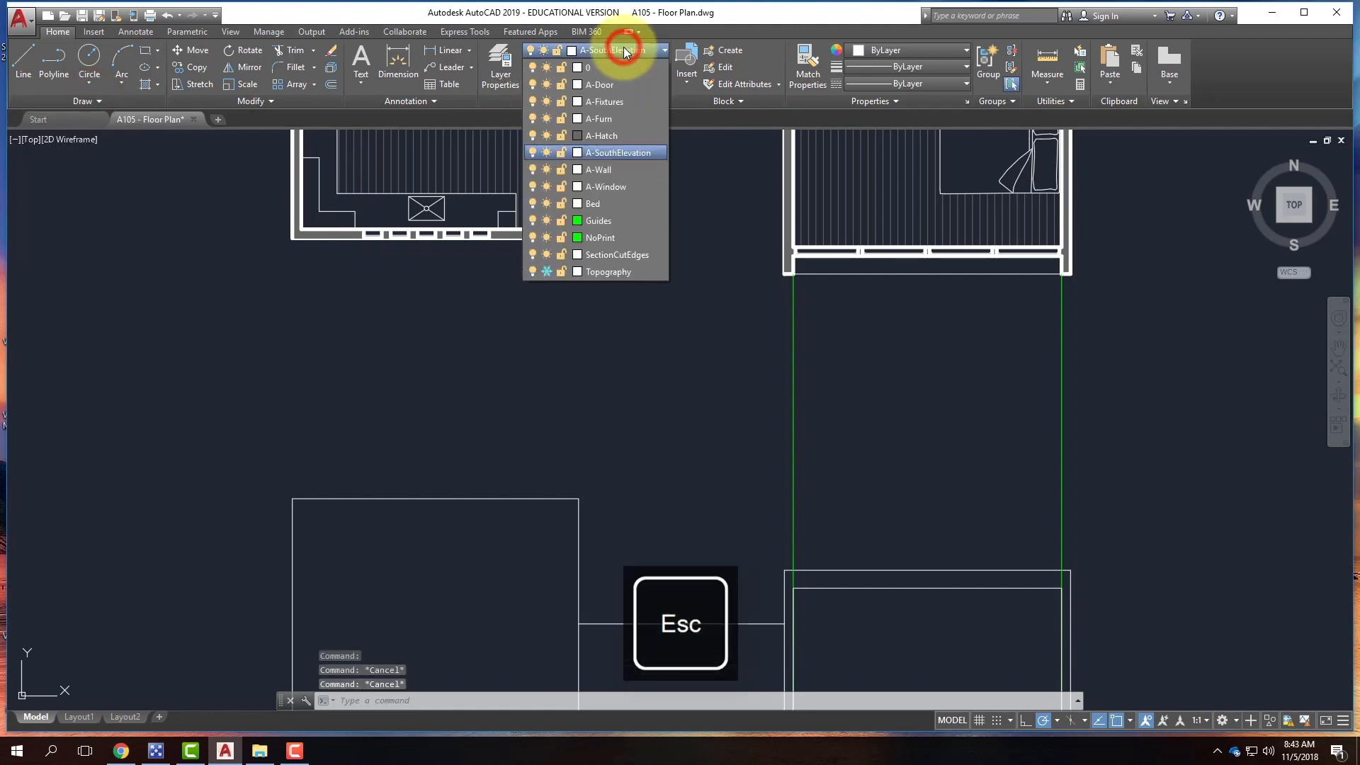
{"action": "left_click", "coordinate": [613, 222]}
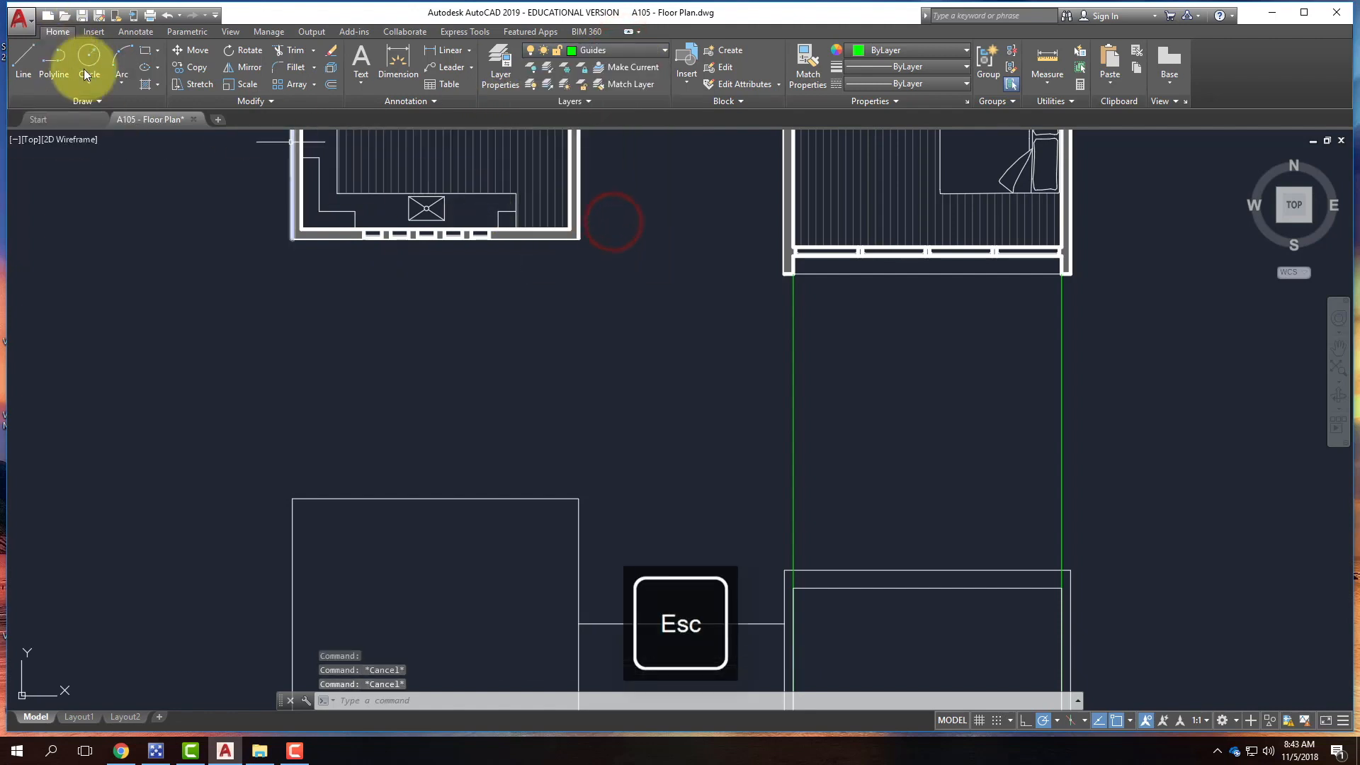
{"action": "left_click", "coordinate": [95, 102]}
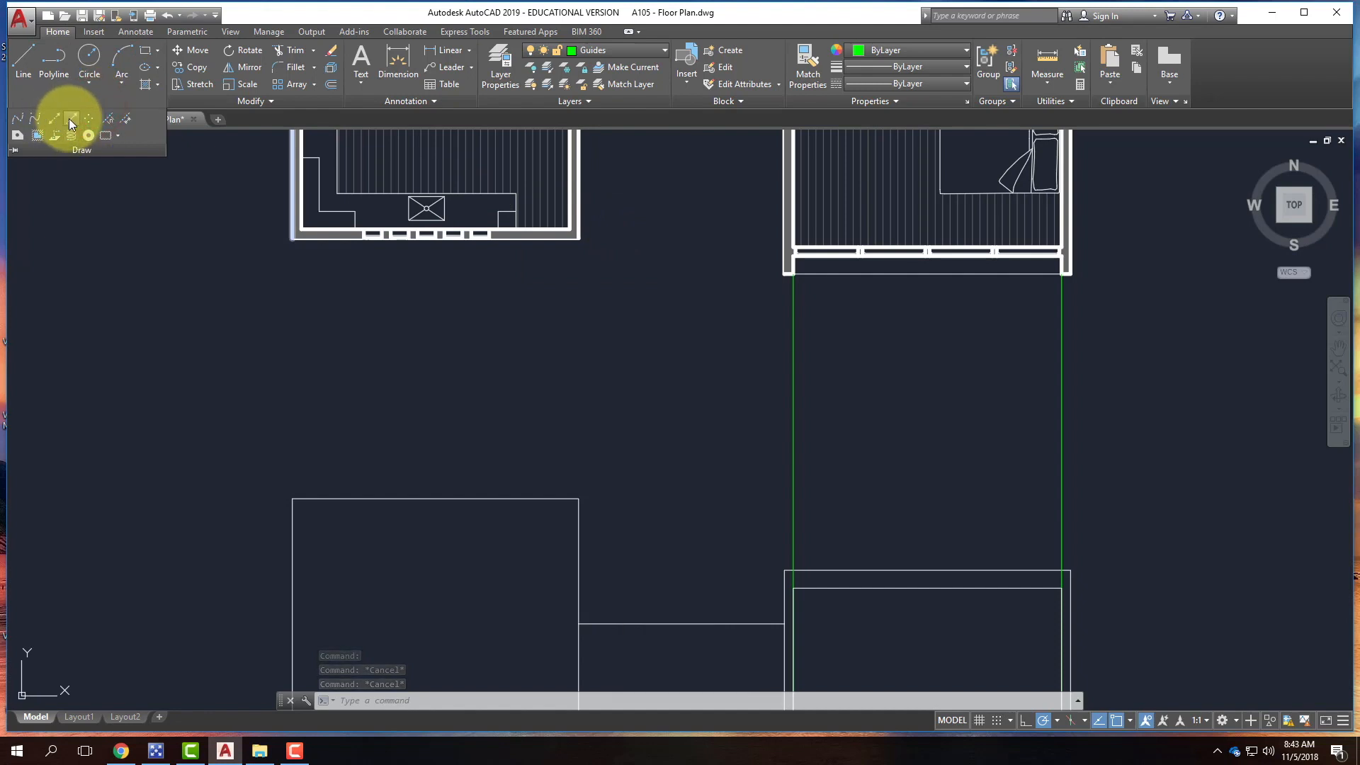
{"action": "left_click", "coordinate": [69, 118]}
{"action": "scroll", "coordinate": [358, 234], "scroll_direction": "up", "scroll_amount": 5}
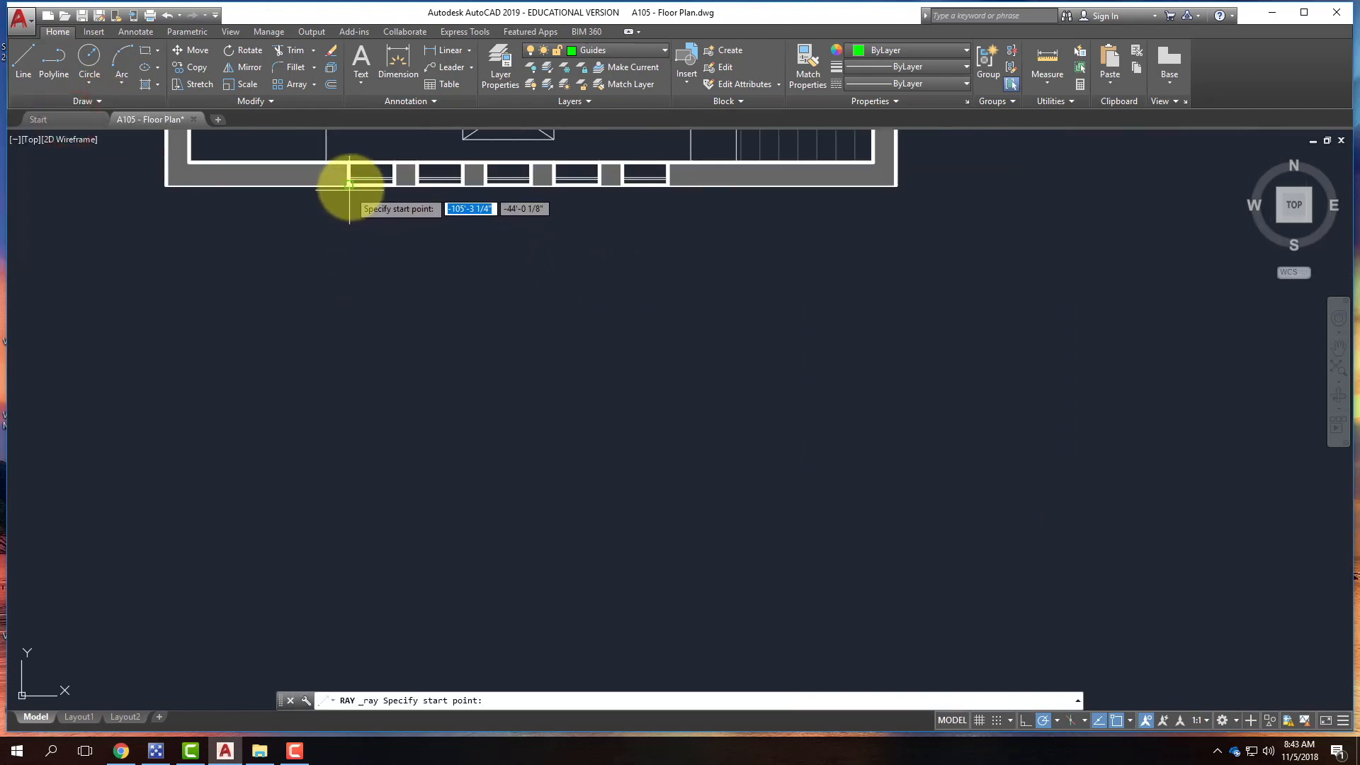
{"action": "left_click", "coordinate": [349, 186]}
{"action": "left_click", "coordinate": [349, 228]}
{"action": "key", "text": "Return"}
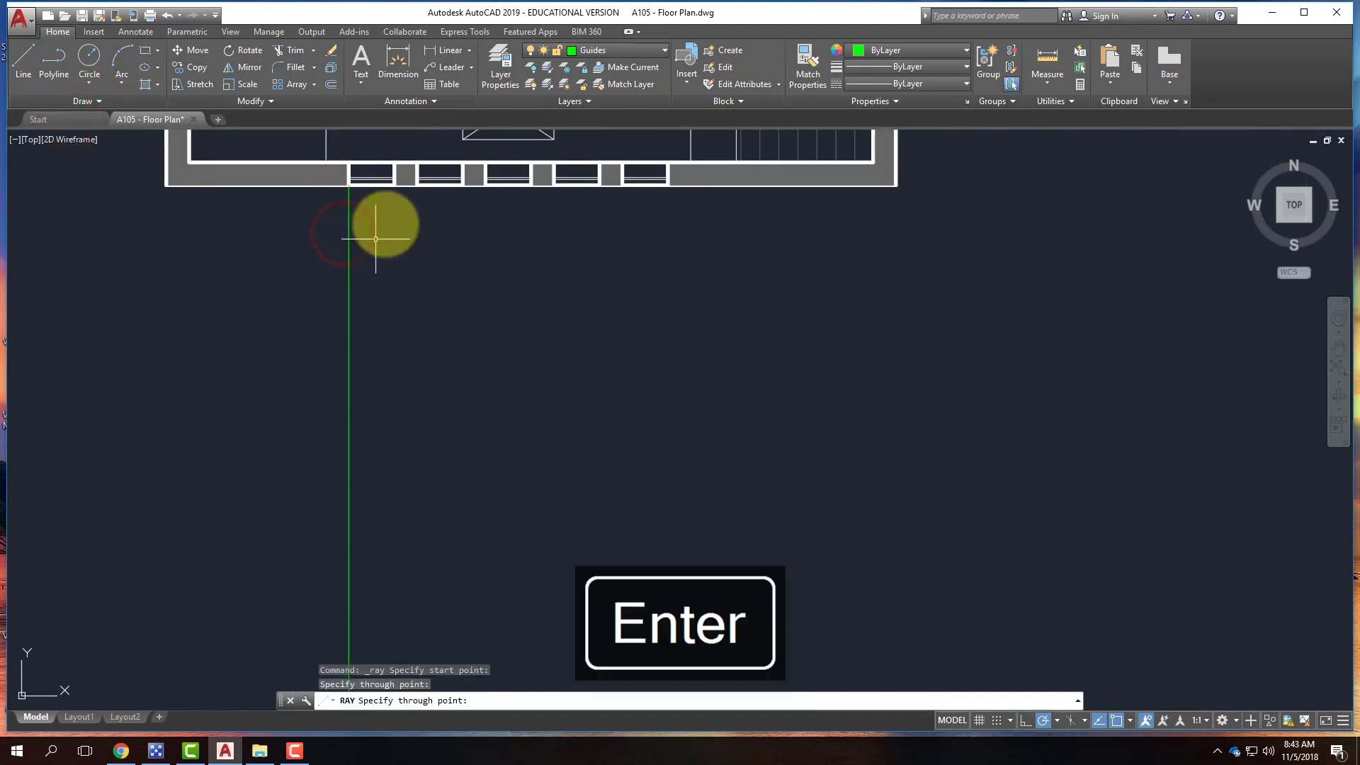
- Project a second ray straight down from the east jamb of the same westernmost window
{"action": "right_click", "coordinate": [388, 194]}
{"action": "left_click", "coordinate": [398, 203]}
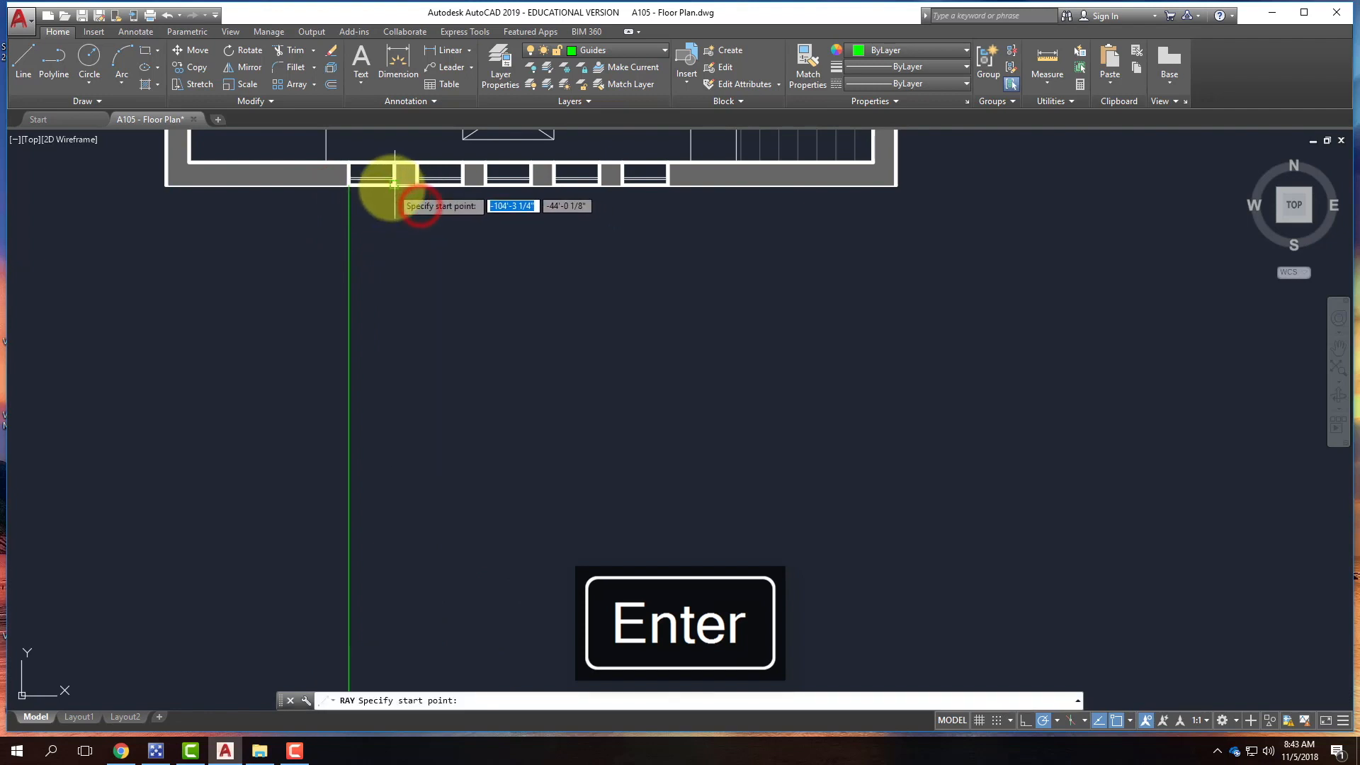
{"action": "left_click", "coordinate": [392, 187]}
{"action": "left_click", "coordinate": [394, 238]}
{"action": "key", "text": "Return"}
{"action": "scroll", "coordinate": [458, 226], "scroll_direction": "down", "scroll_amount": 5}
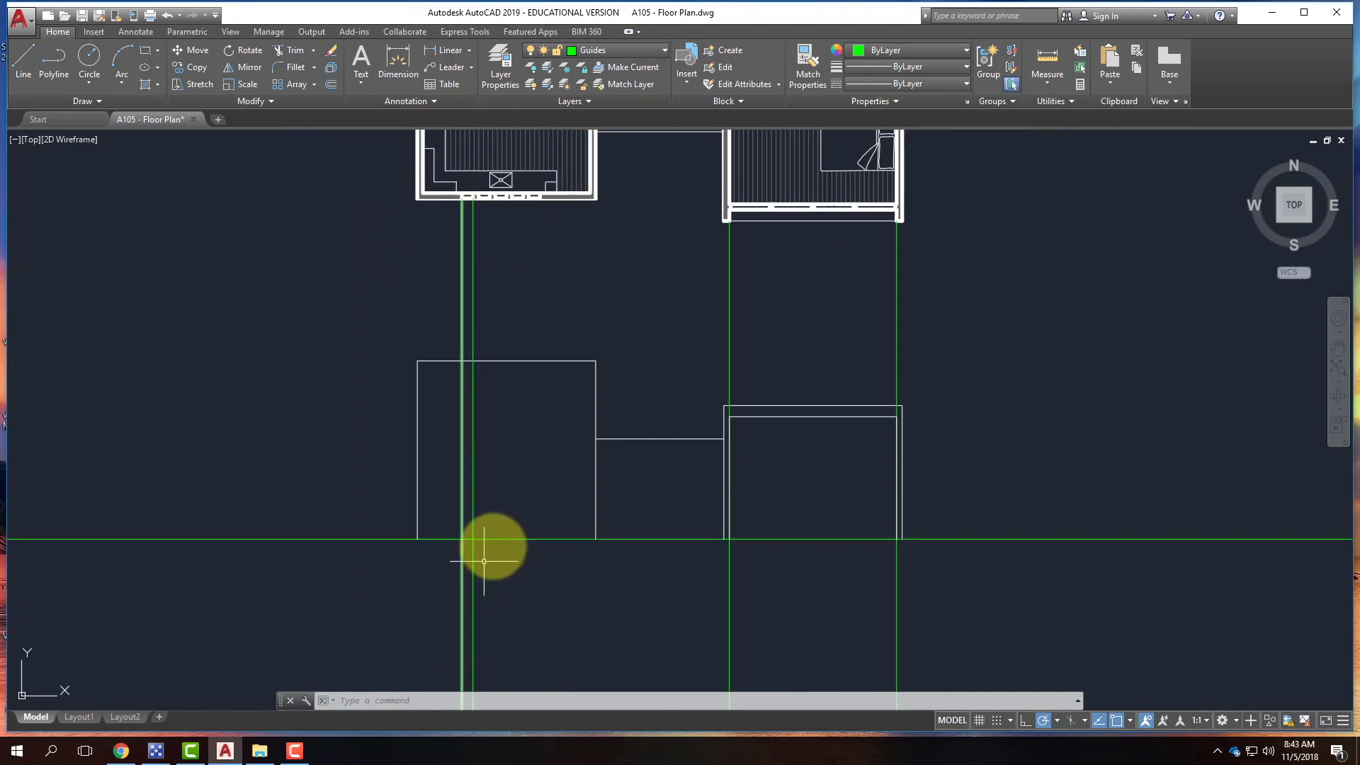
- On the A-SouthElevation layer, draw a closed window outline between the two window rays, 9' high with its sill 4' above the horizontal guide
{"action": "scroll", "coordinate": [464, 540], "scroll_direction": "up", "scroll_amount": 4}
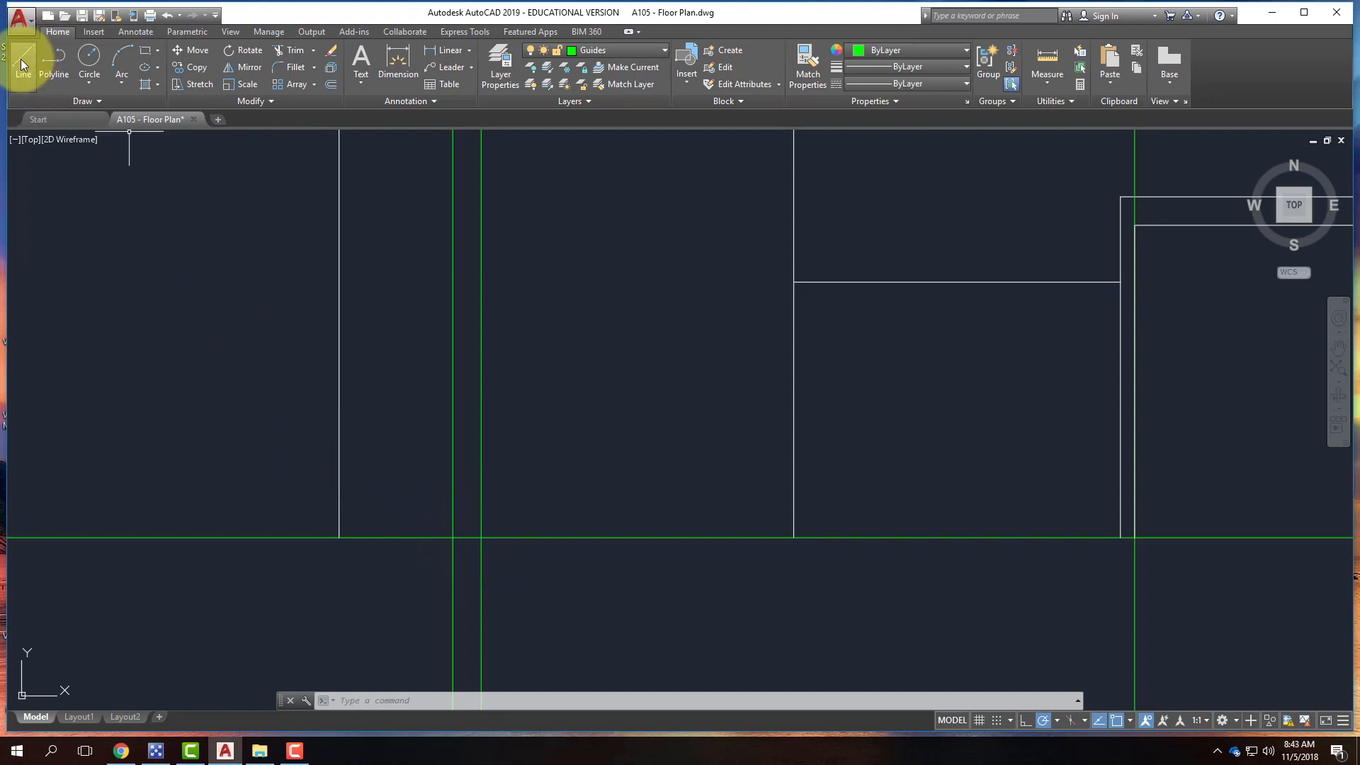
{"action": "left_click", "coordinate": [619, 45]}
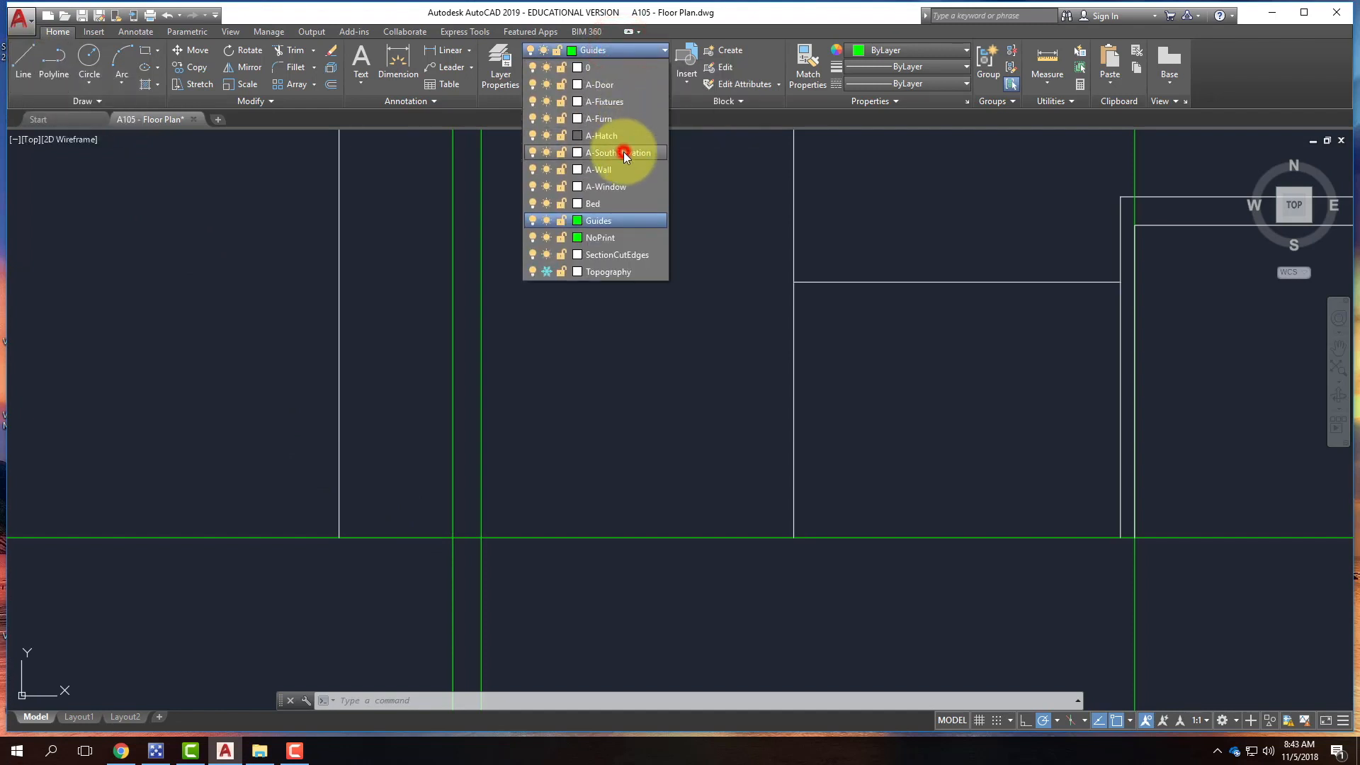
{"action": "left_click", "coordinate": [623, 151]}
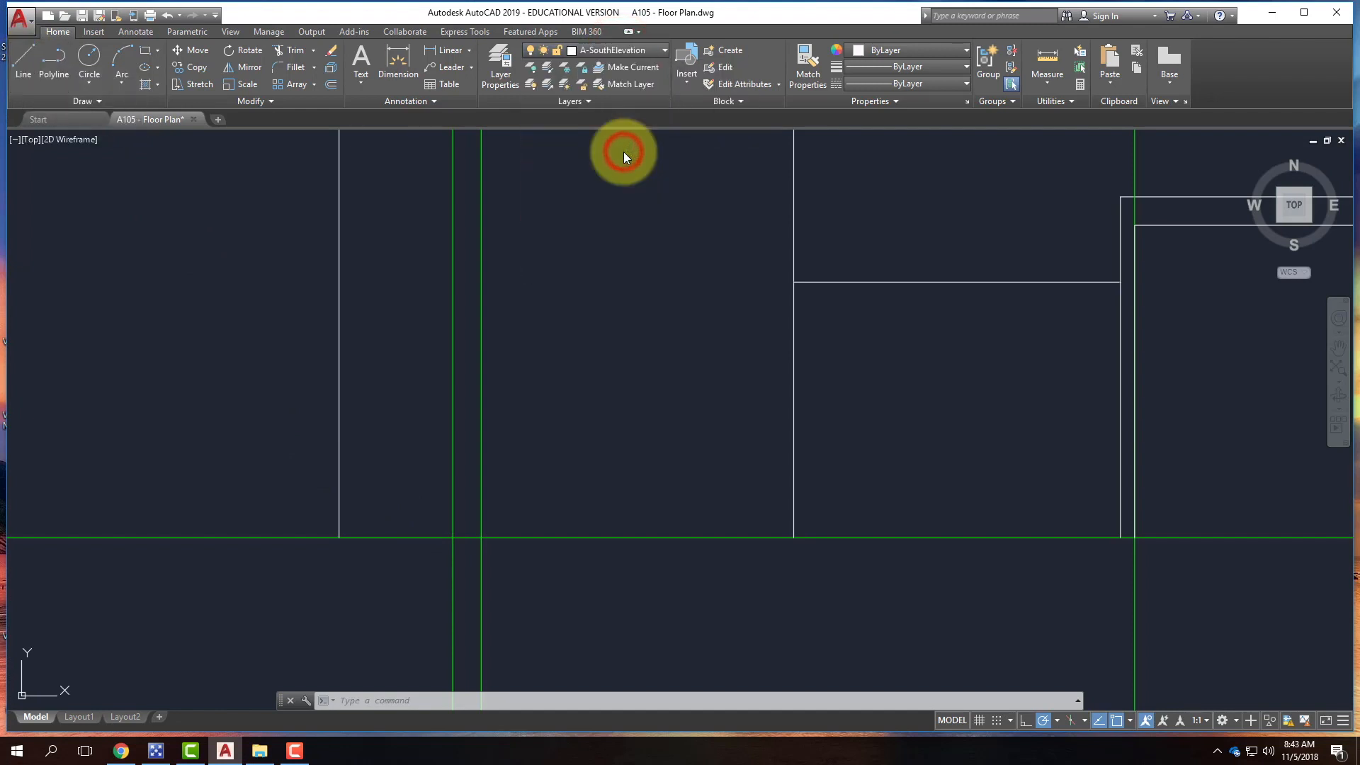
{"action": "left_click", "coordinate": [23, 58]}
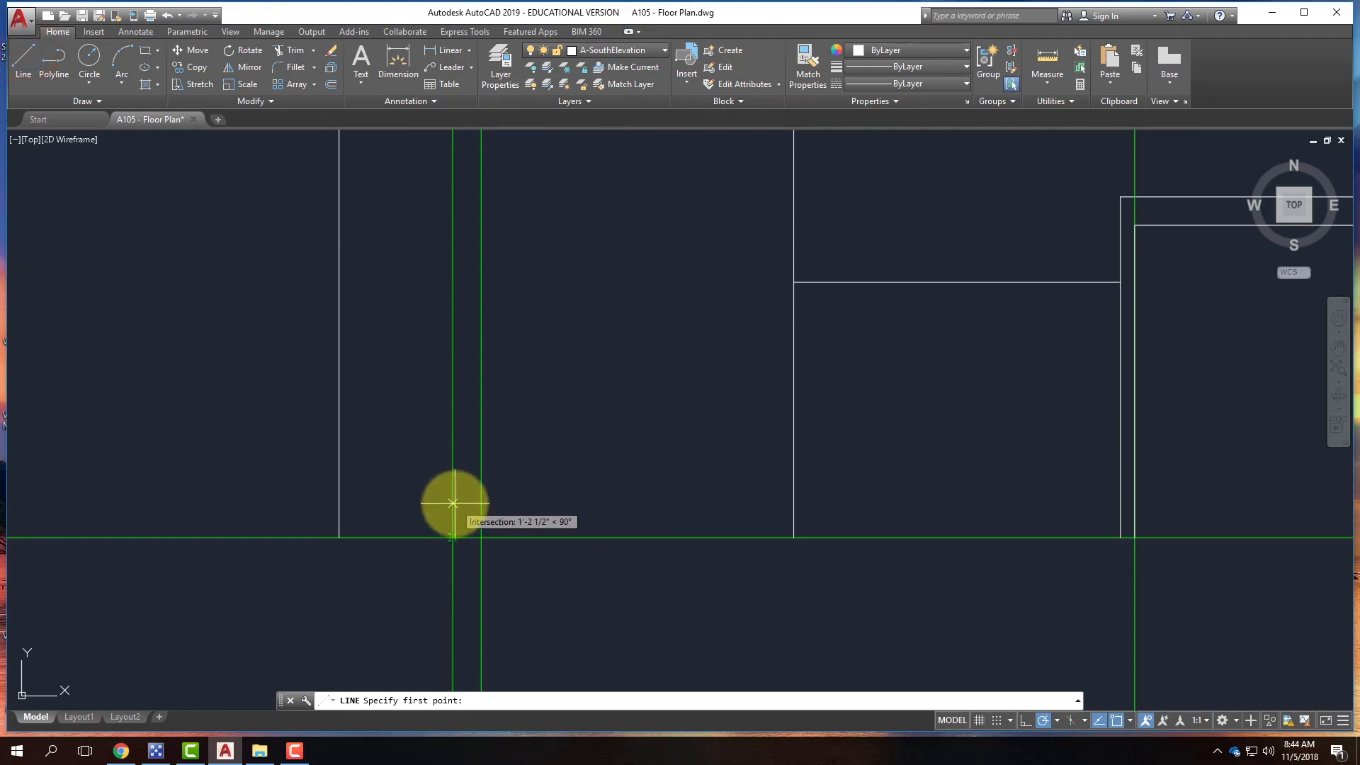
{"action": "type", "text": "4'"}
{"action": "key", "text": "Return"}
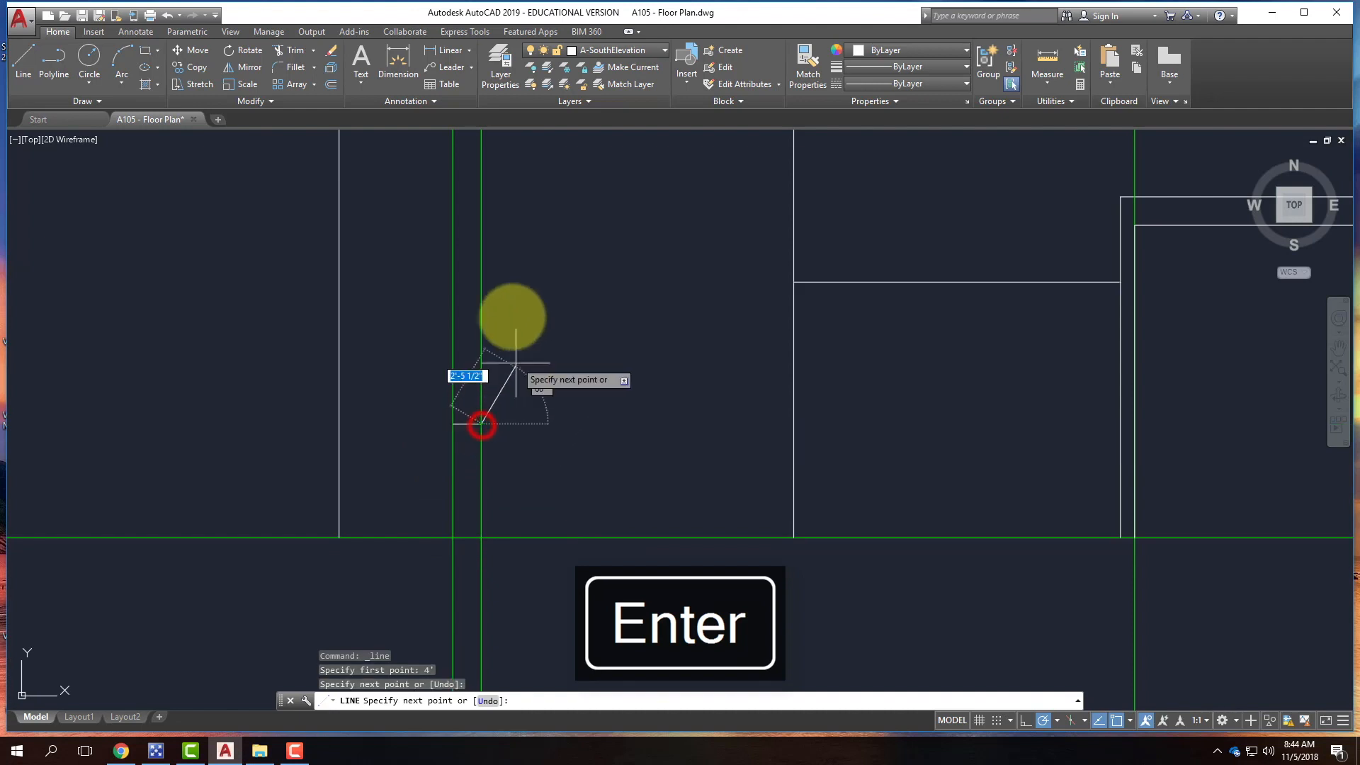
{"action": "scroll", "coordinate": [472, 464], "scroll_direction": "down", "scroll_amount": 3}
{"action": "scroll", "coordinate": [467, 336], "scroll_direction": "up", "scroll_amount": 2}
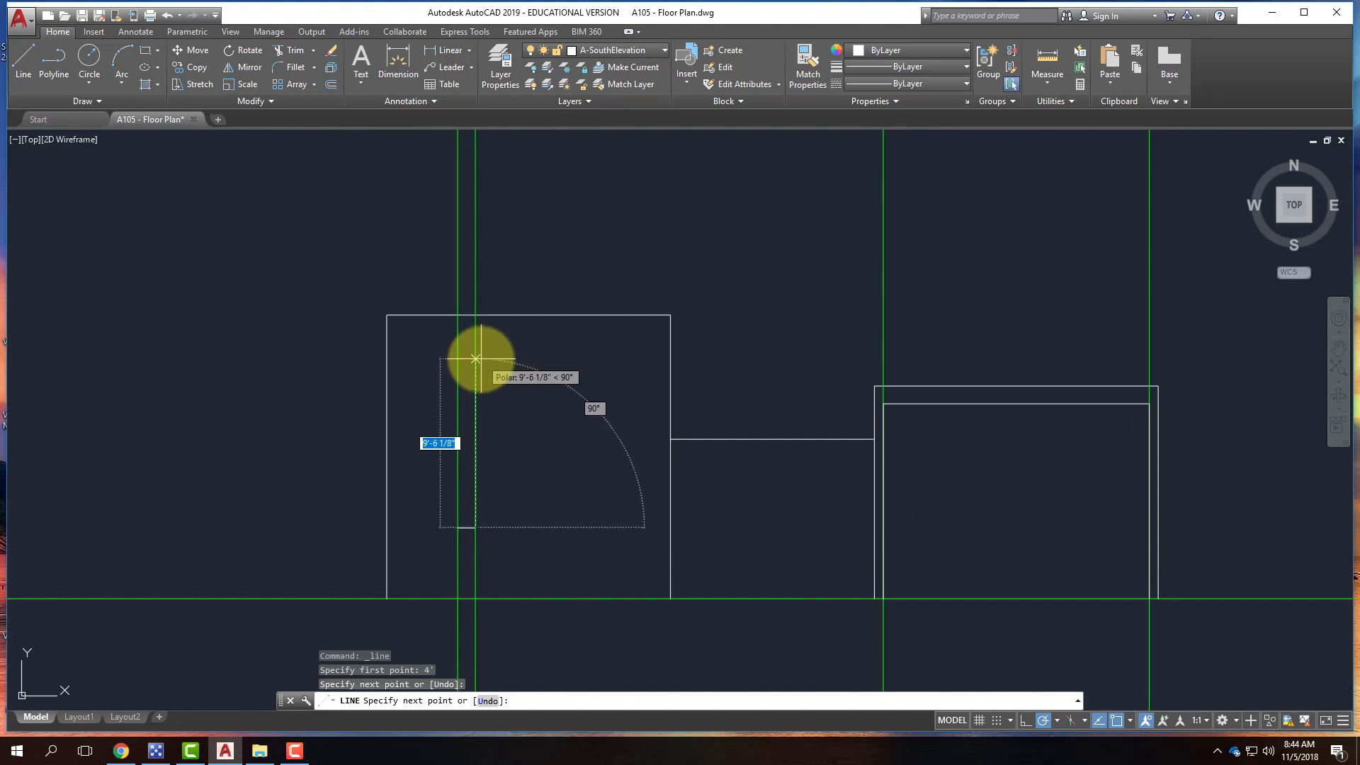
{"action": "type", "text": "'"}
{"action": "key", "text": "Return"}
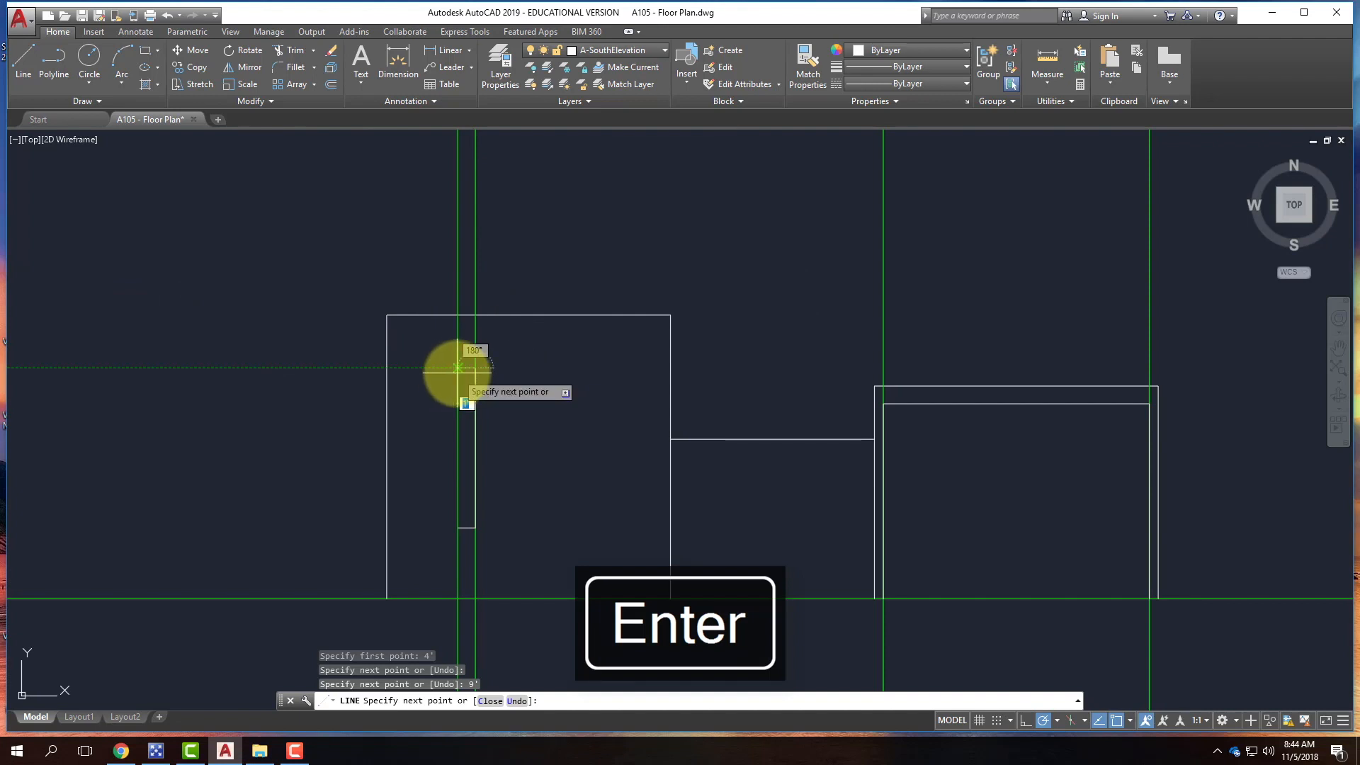
{"action": "left_click", "coordinate": [458, 368]}
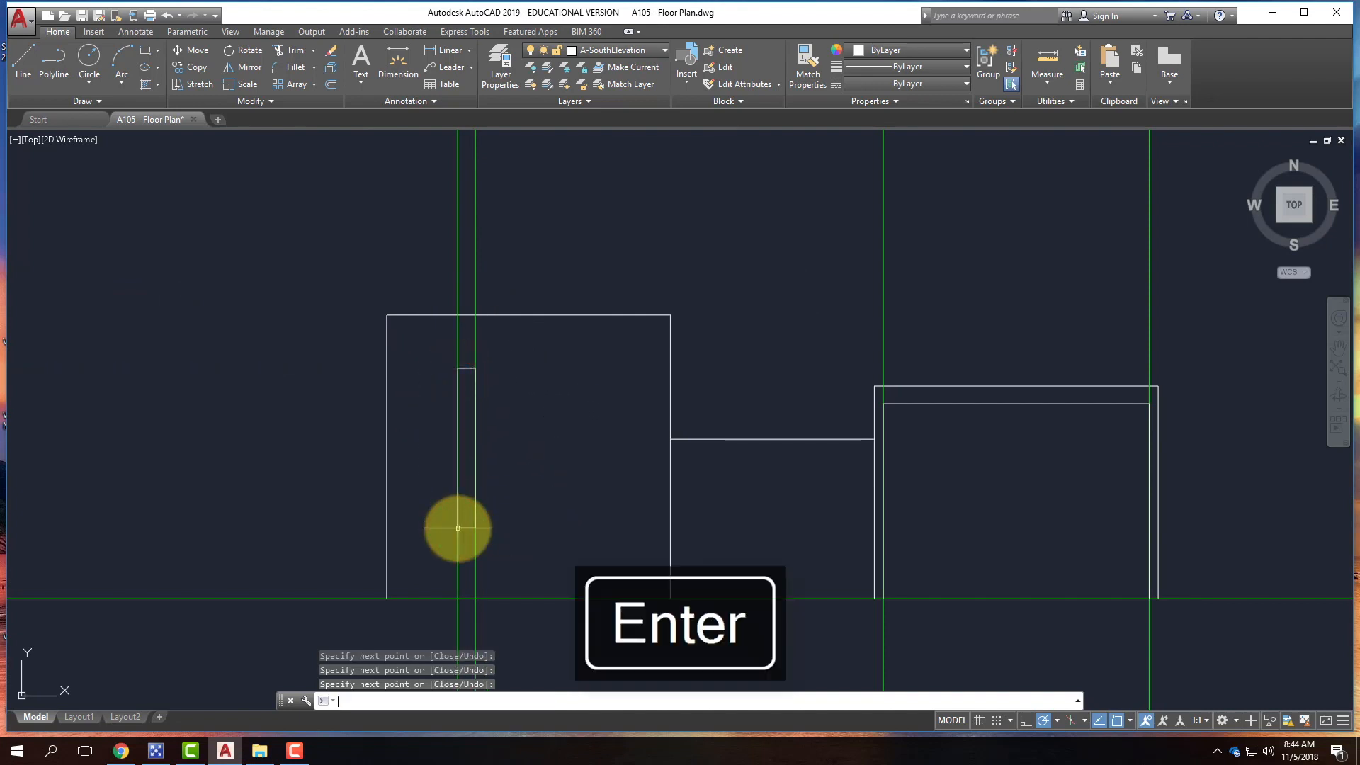
{"action": "key", "text": "Return"}
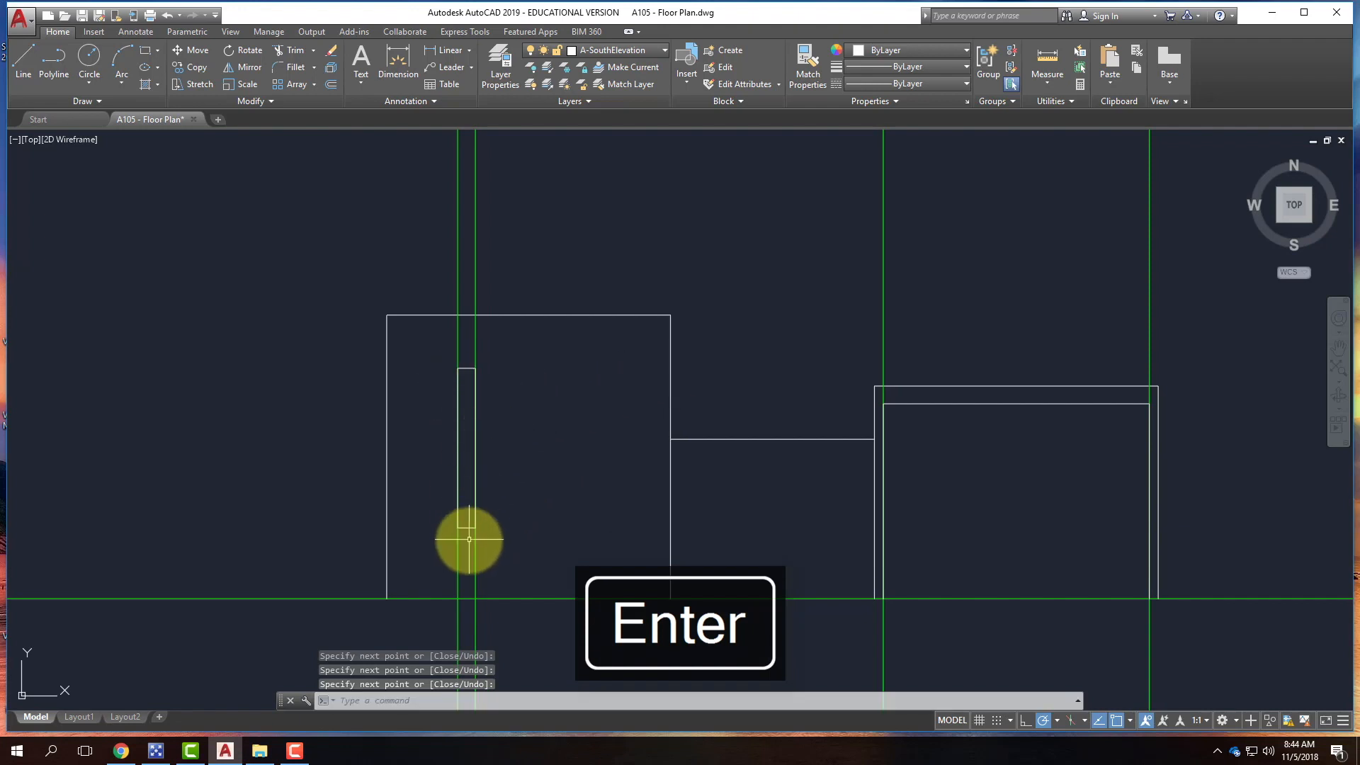
- Join the four lines of the window outline into one polyline
{"action": "scroll", "coordinate": [468, 538], "scroll_direction": "up", "scroll_amount": 3}
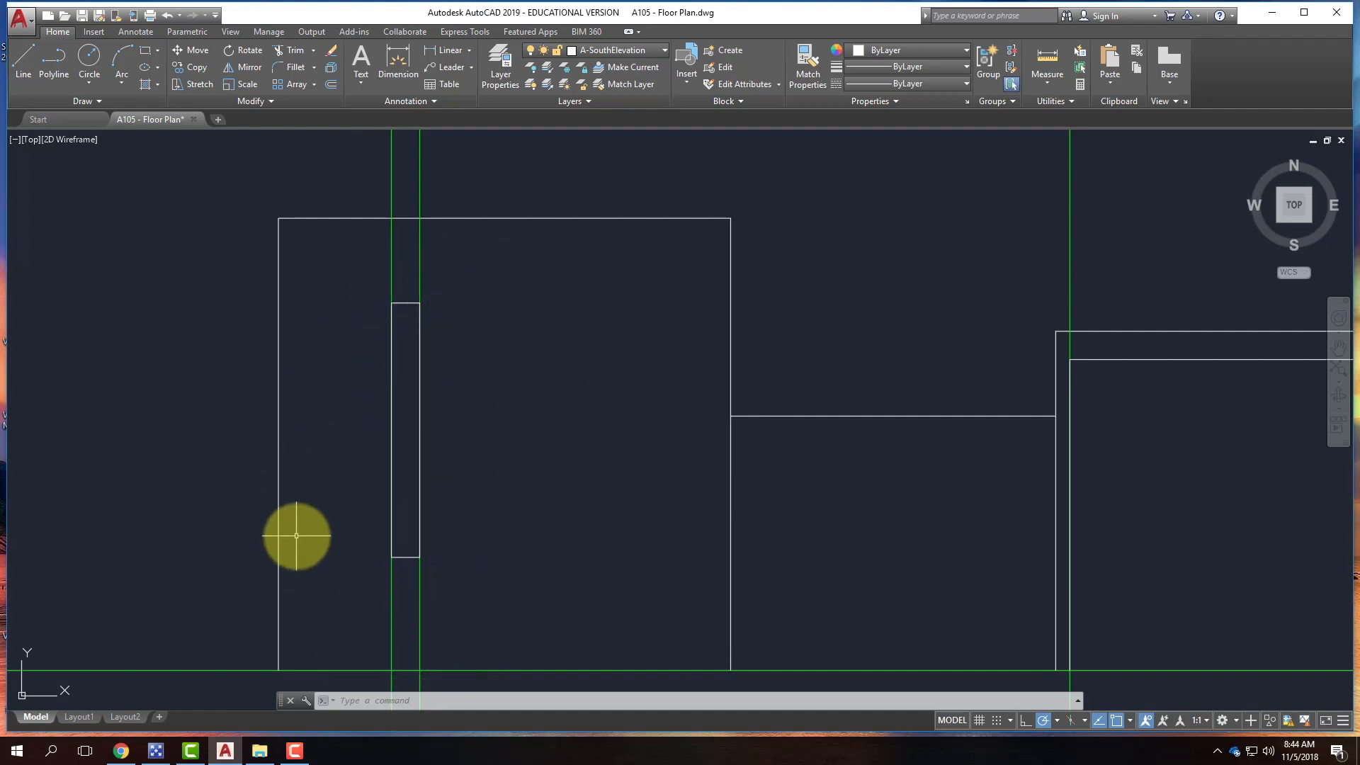
{"action": "scroll", "coordinate": [380, 331], "scroll_direction": "up", "scroll_amount": 1}
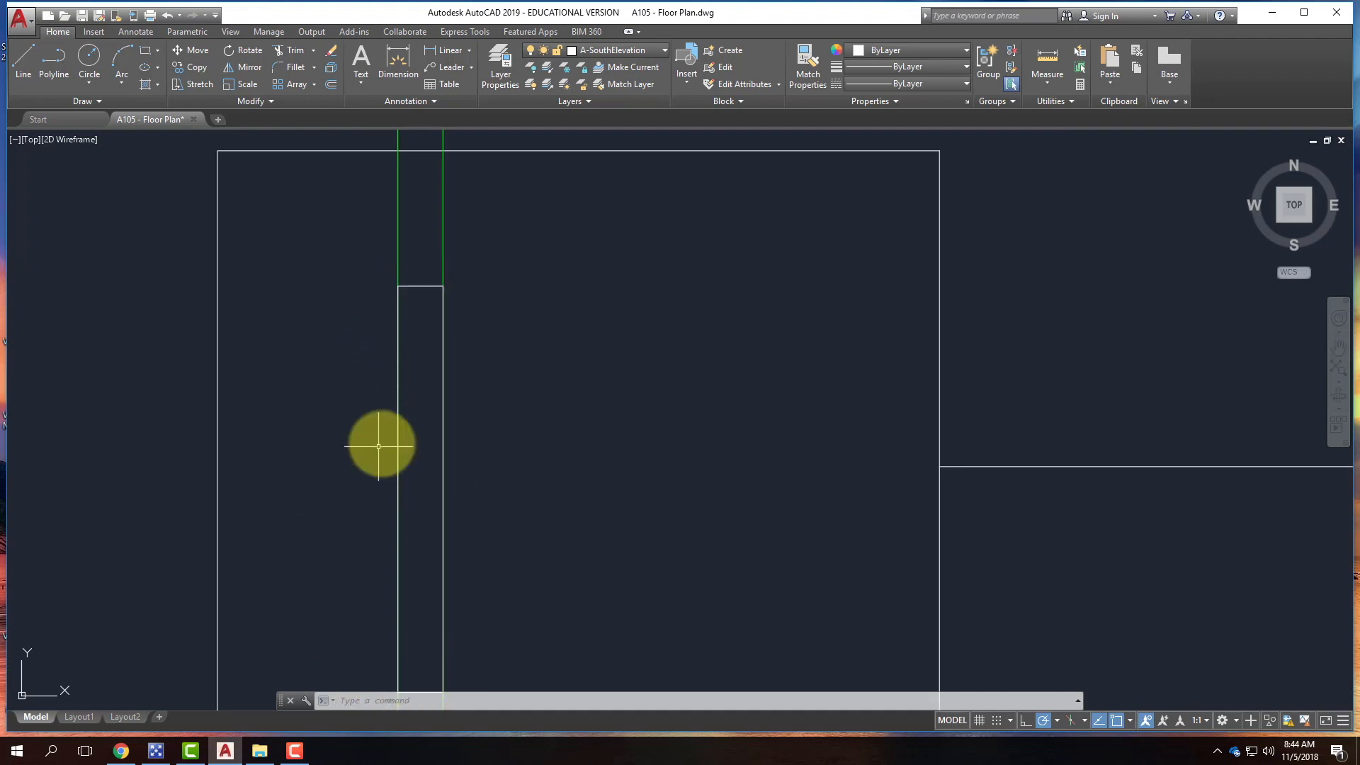
{"action": "scroll", "coordinate": [396, 223], "scroll_direction": "down", "scroll_amount": 1}
{"action": "scroll", "coordinate": [400, 323], "scroll_direction": "up", "scroll_amount": 1}
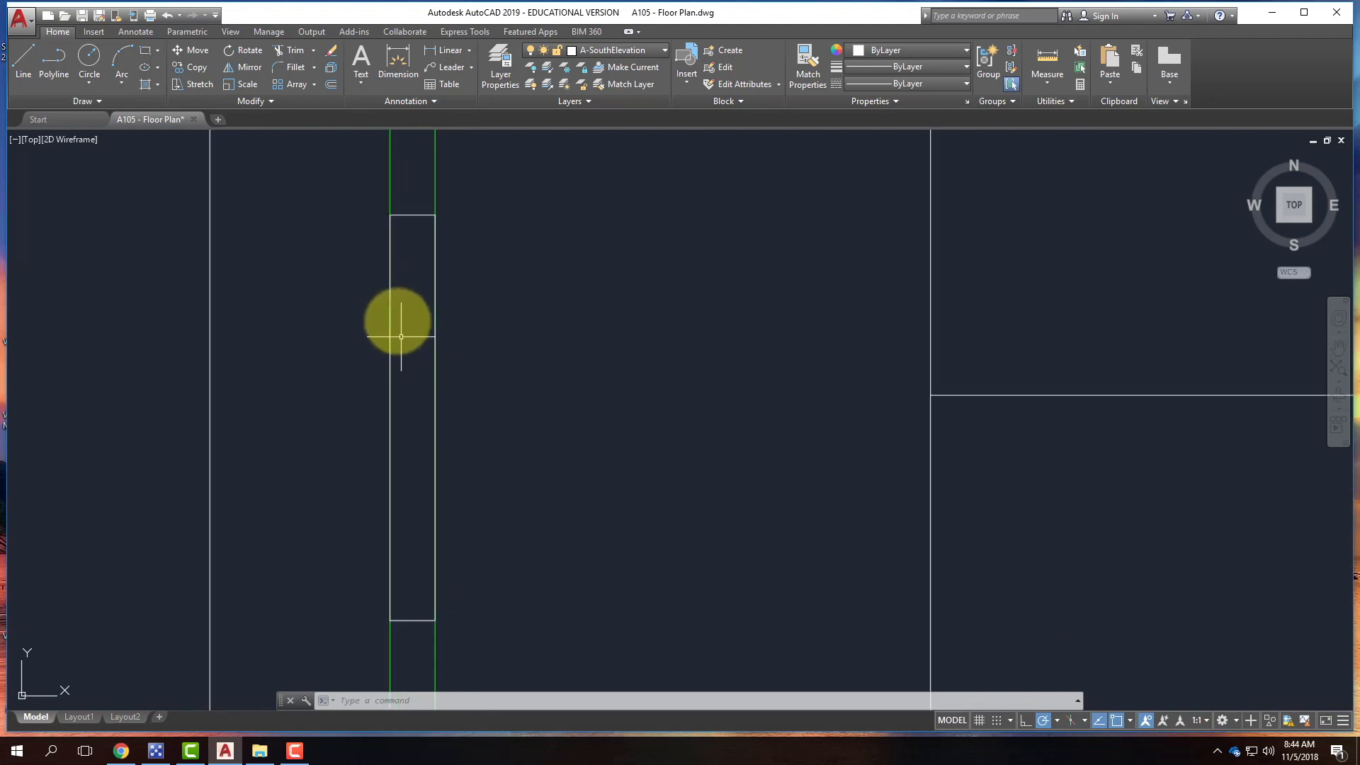
{"action": "left_click", "coordinate": [350, 191]}
{"action": "left_click", "coordinate": [504, 642]}
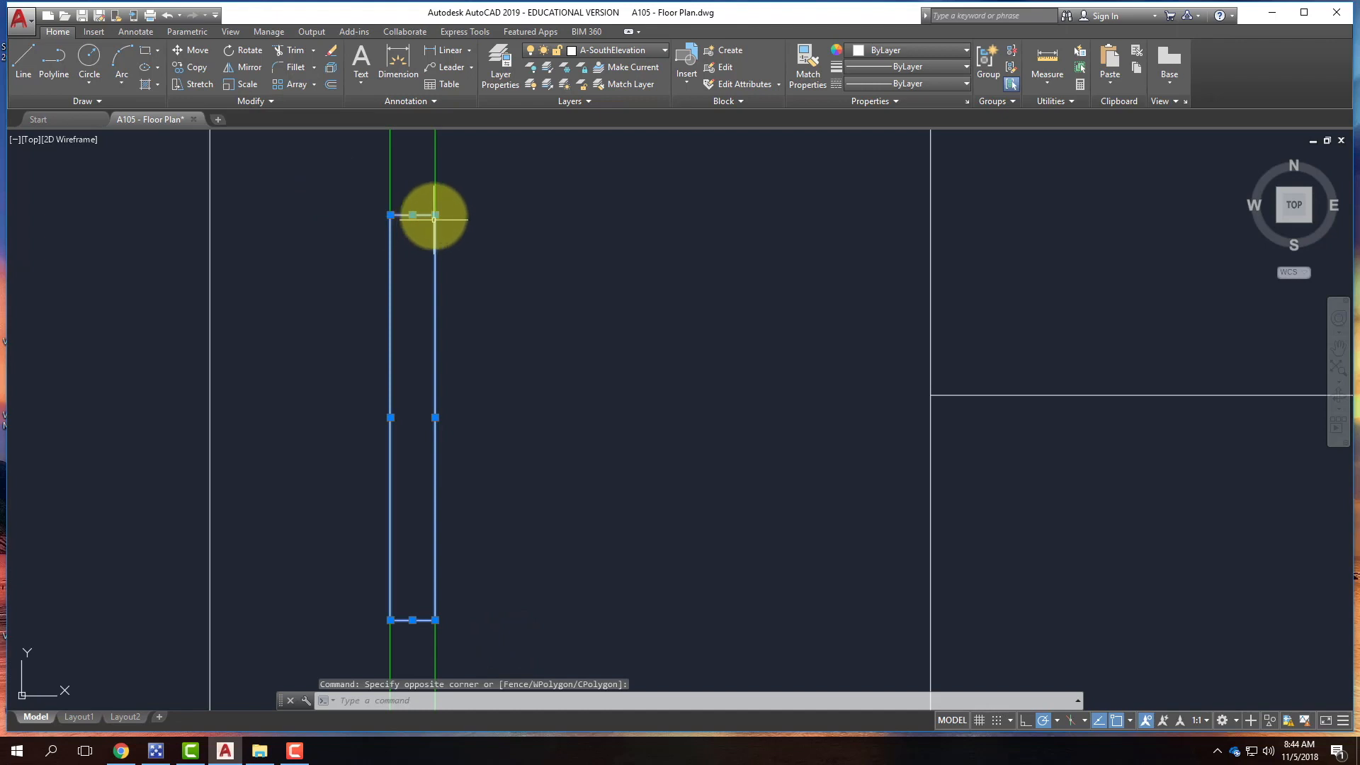
{"action": "type", "text": "j"}
{"action": "key", "text": "Return"}
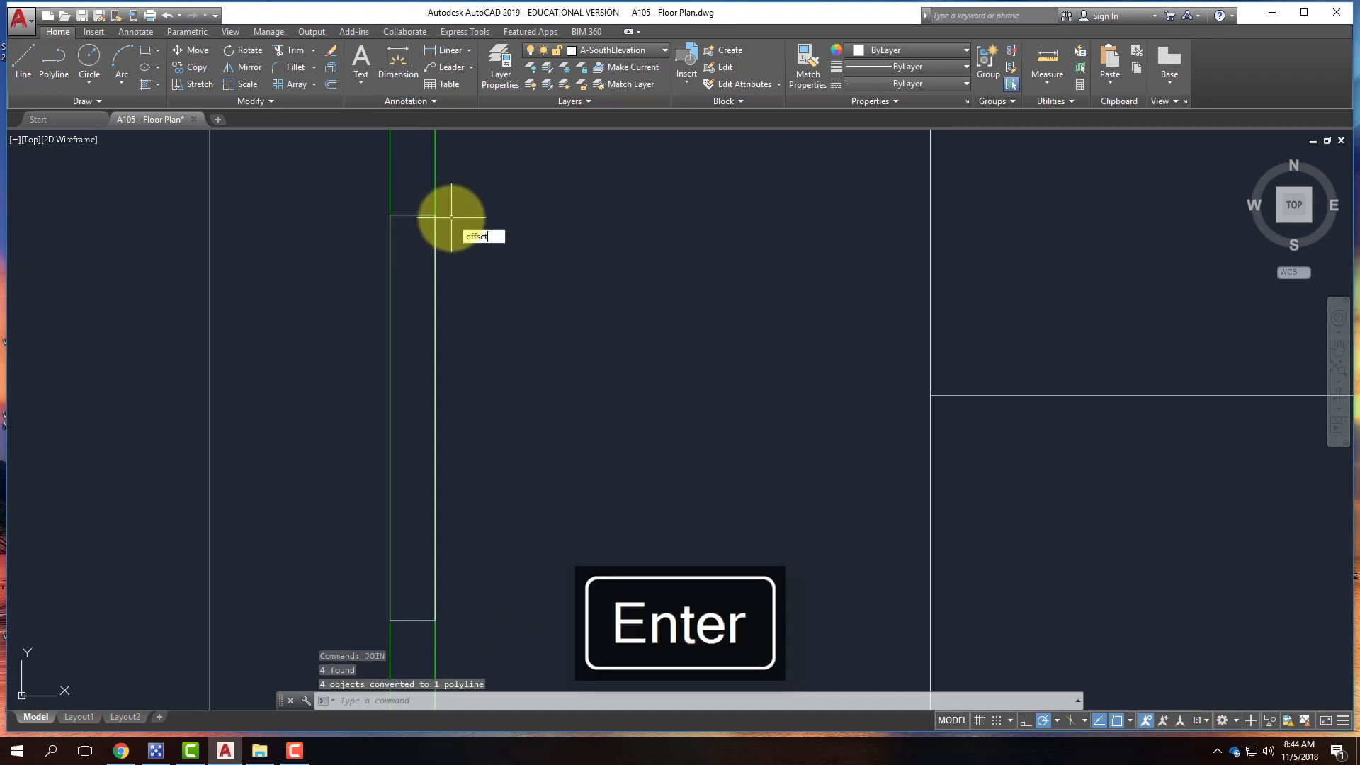
- Offset the window outline 1.5" inward to form the frame
{"action": "type", "text": "offset"}
{"action": "key", "text": "Return"}
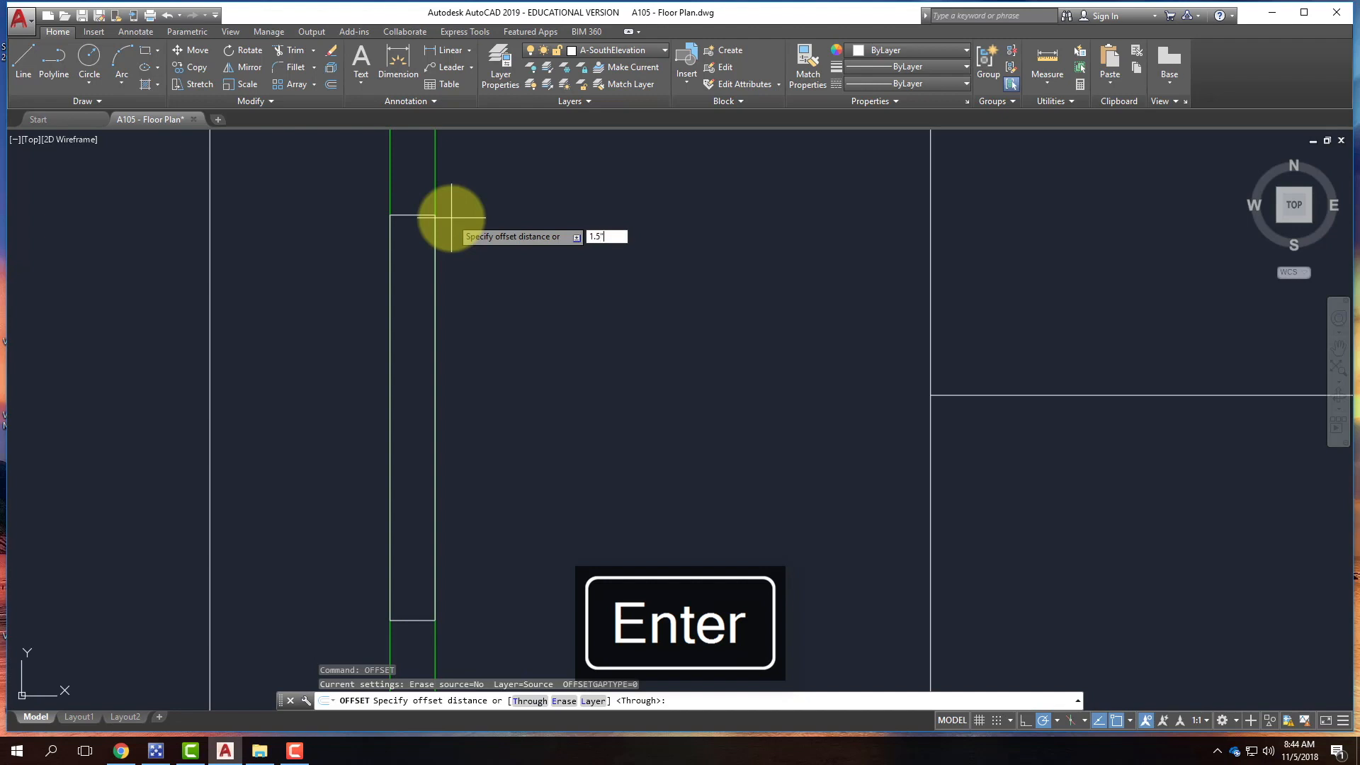
{"action": "type", "text": "1.5\""}
{"action": "key", "text": "Return"}
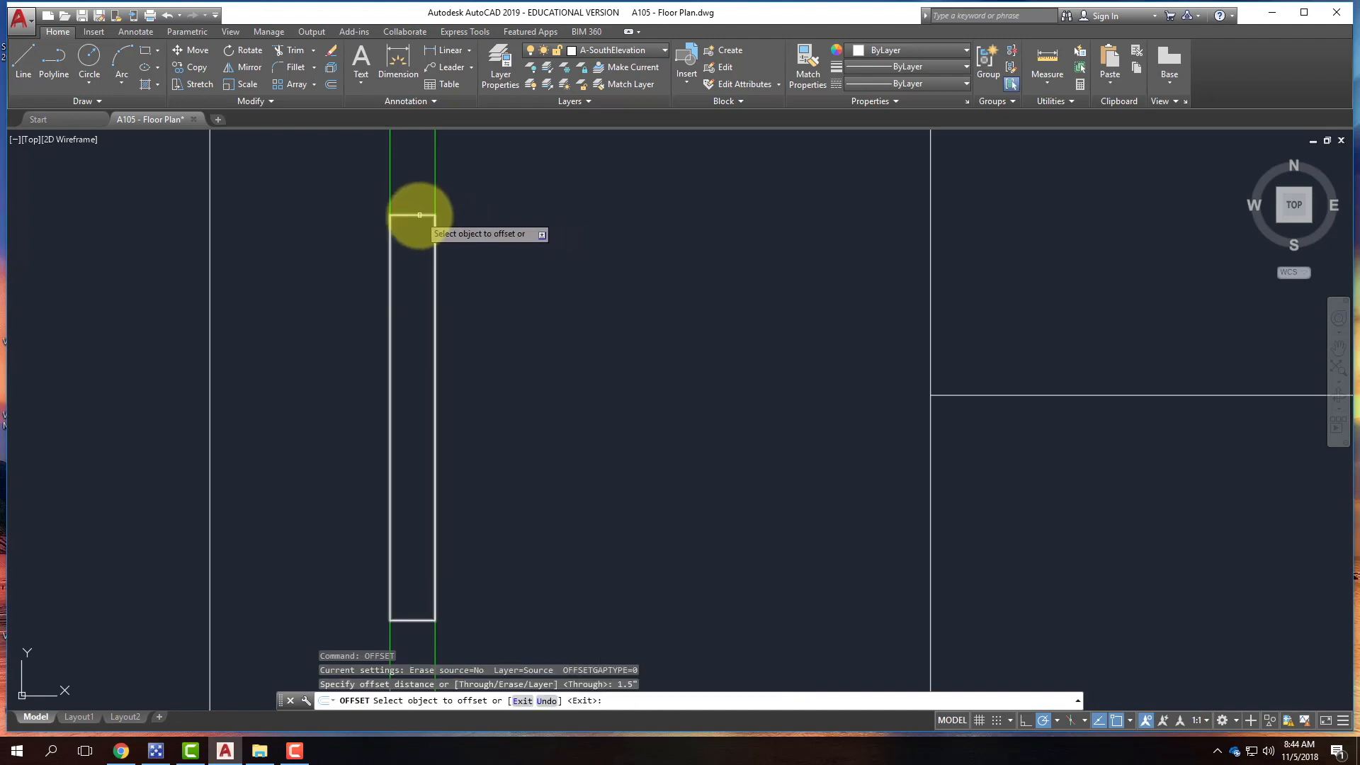
{"action": "left_click", "coordinate": [419, 214]}
{"action": "left_click", "coordinate": [416, 239]}
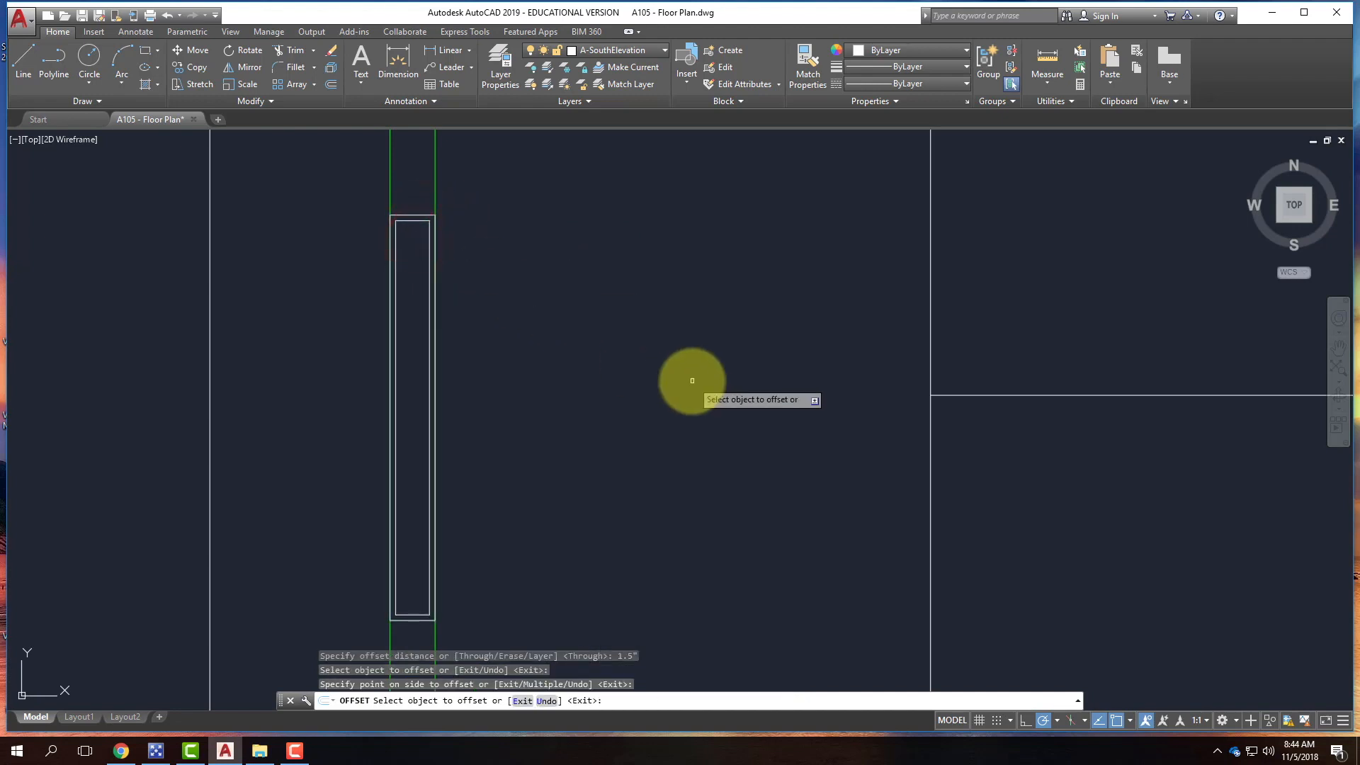
{"action": "key", "text": "Escape"}
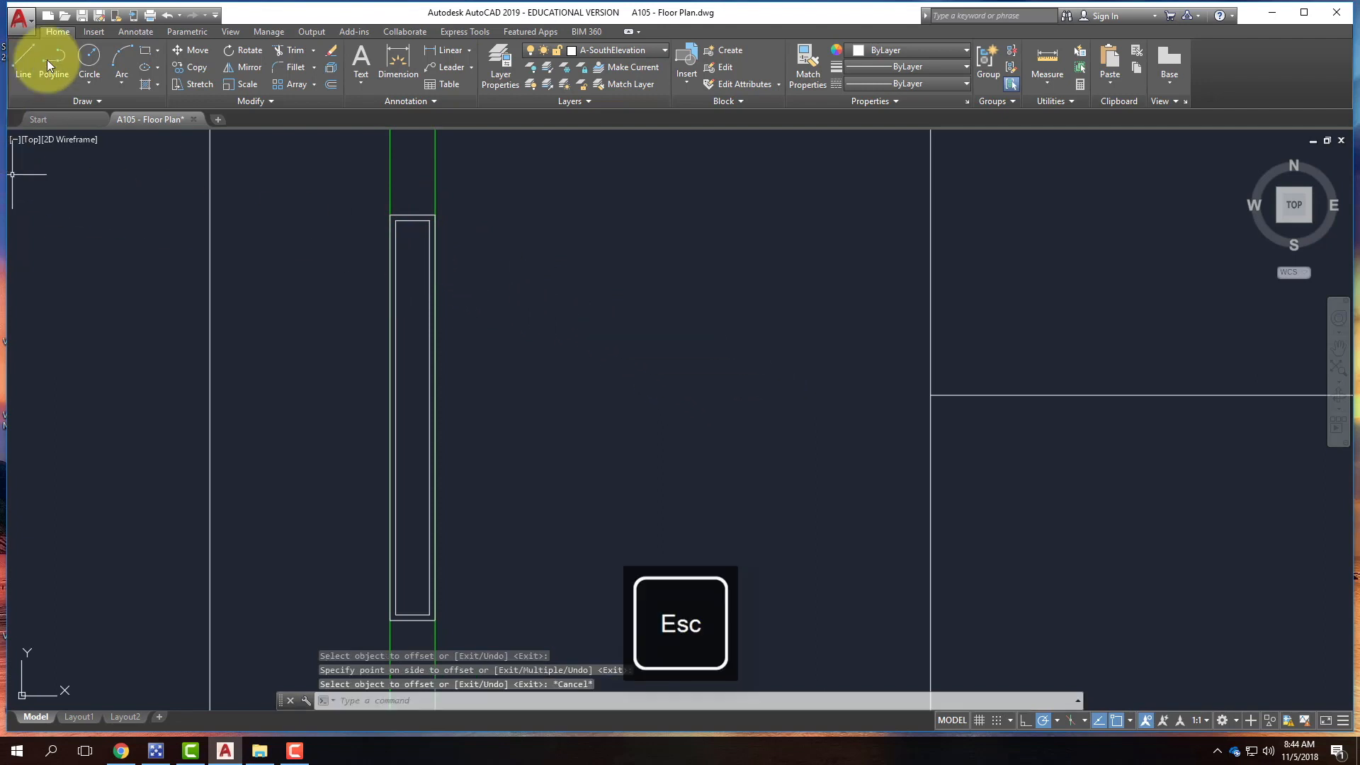
- Enable the Midpoint object snap and draw a horizontal line across the inner frame between the midpoints of its long sides
{"action": "left_click", "coordinate": [23, 63]}
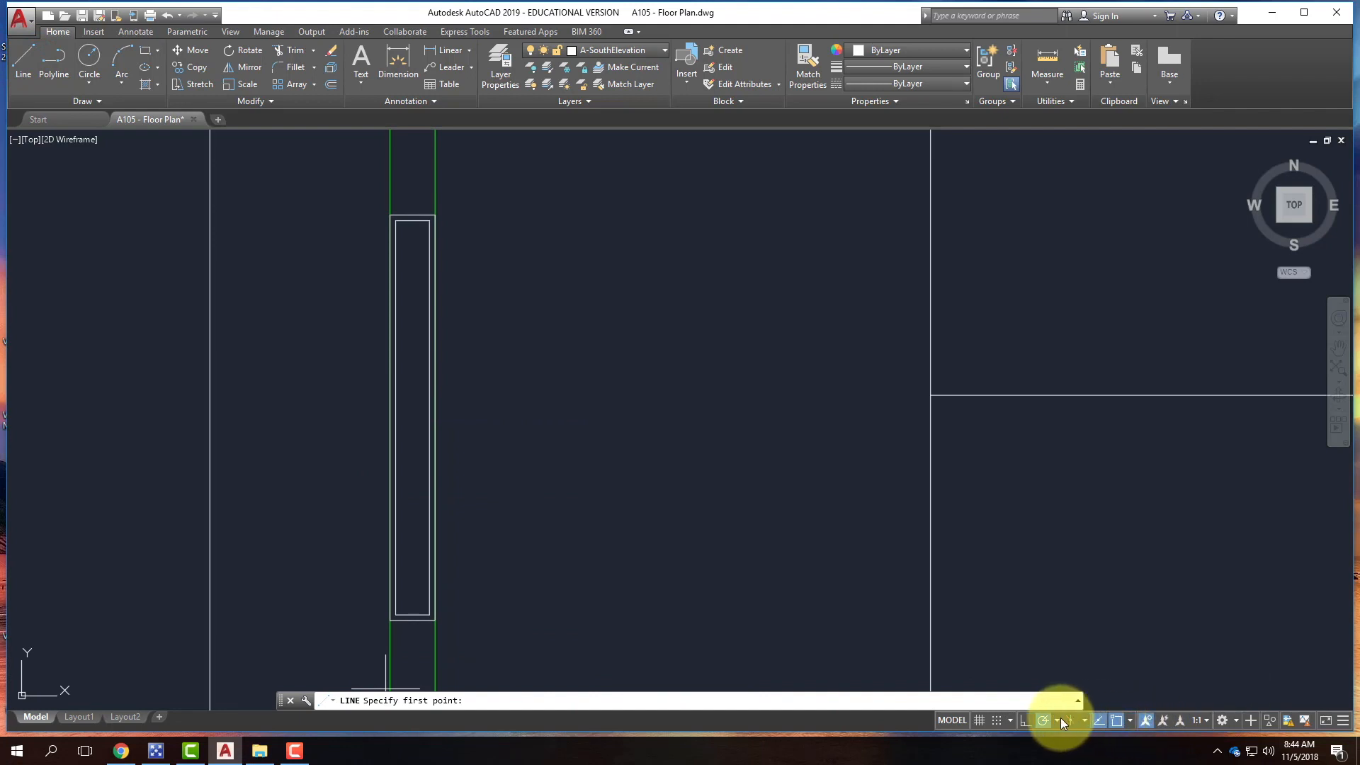
{"action": "left_click", "coordinate": [1105, 722]}
{"action": "left_click", "coordinate": [1099, 721]}
{"action": "left_click", "coordinate": [1131, 721]}
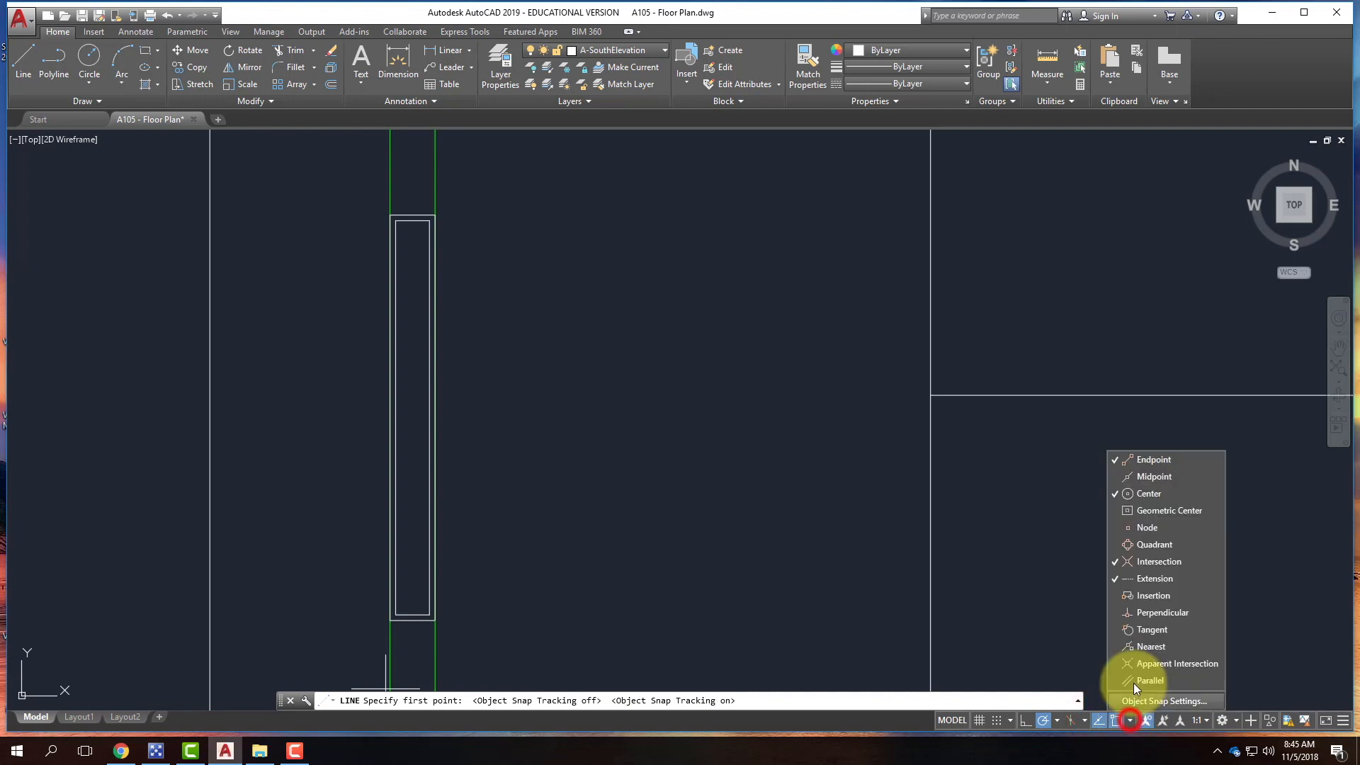
{"action": "left_click", "coordinate": [1141, 475]}
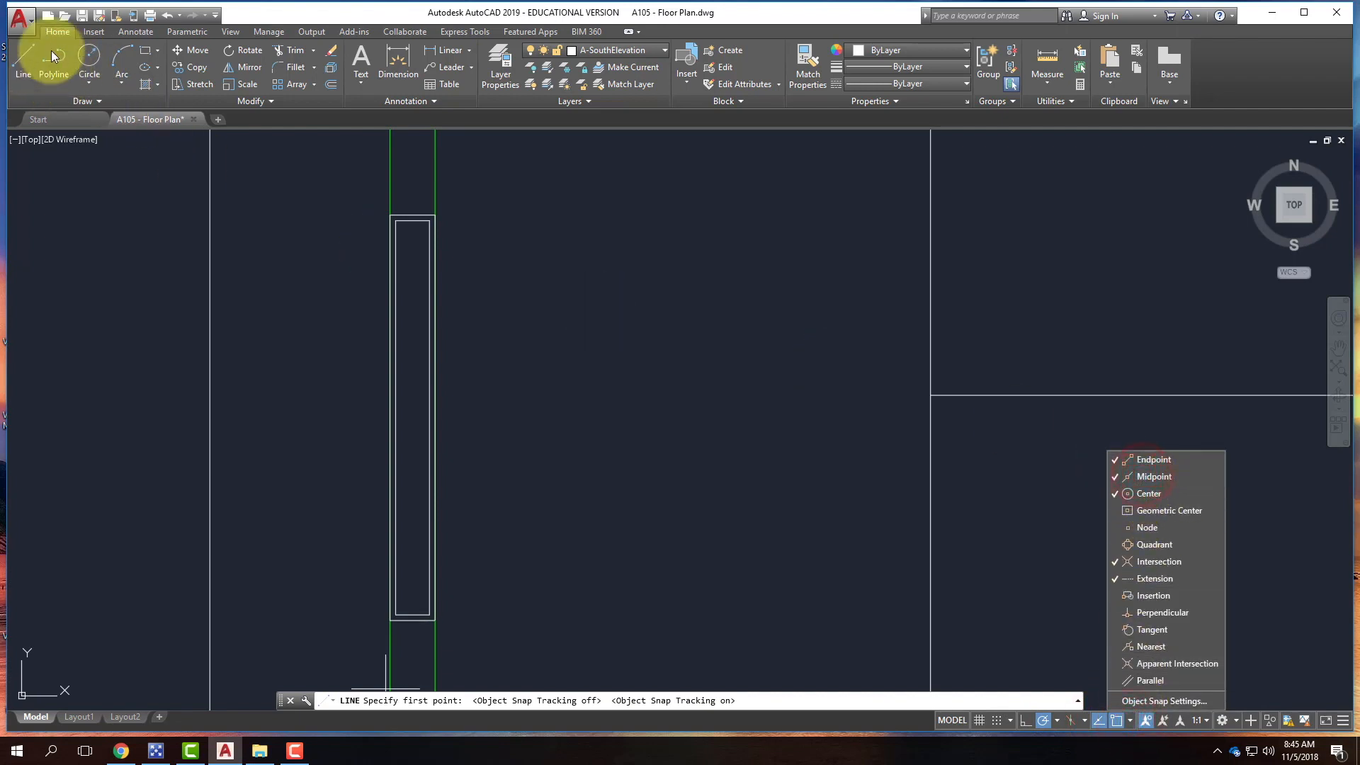
{"action": "left_click", "coordinate": [24, 55]}
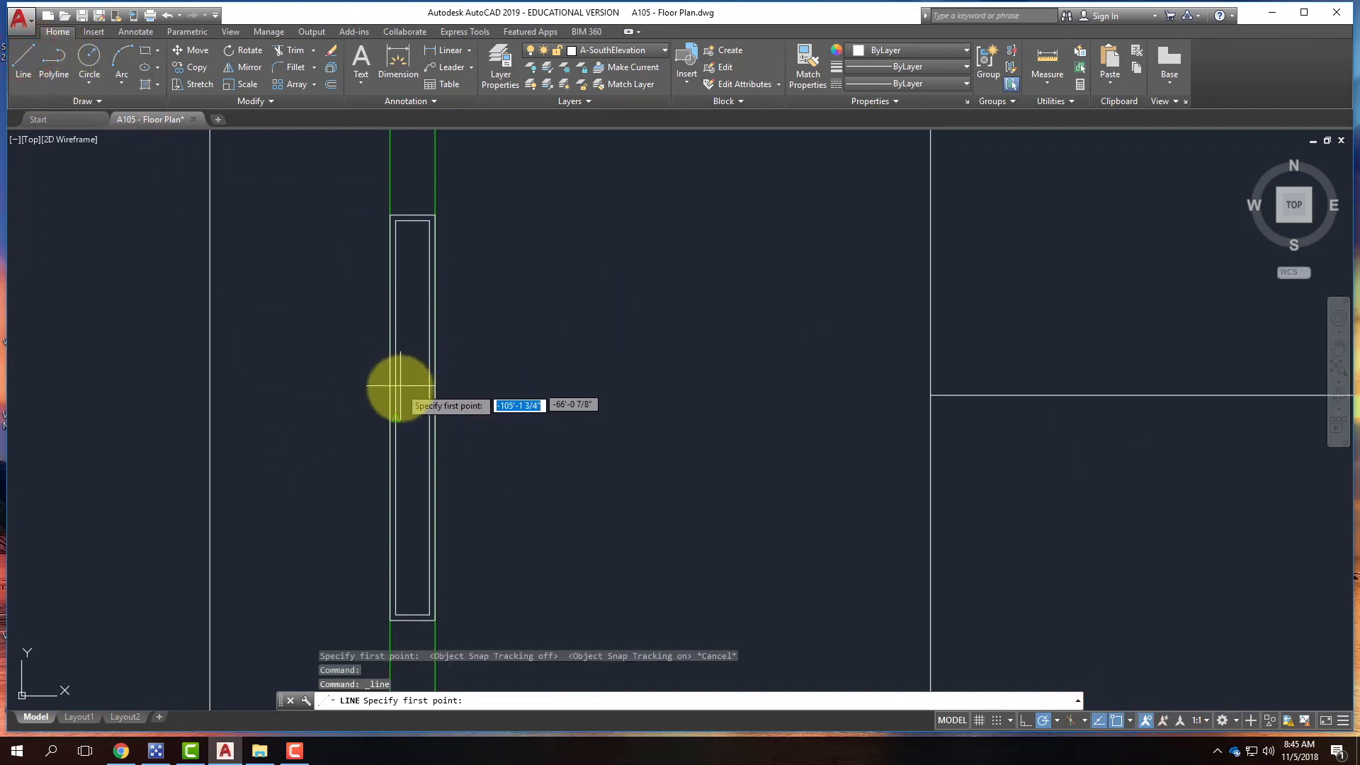
{"action": "left_click", "coordinate": [397, 415]}
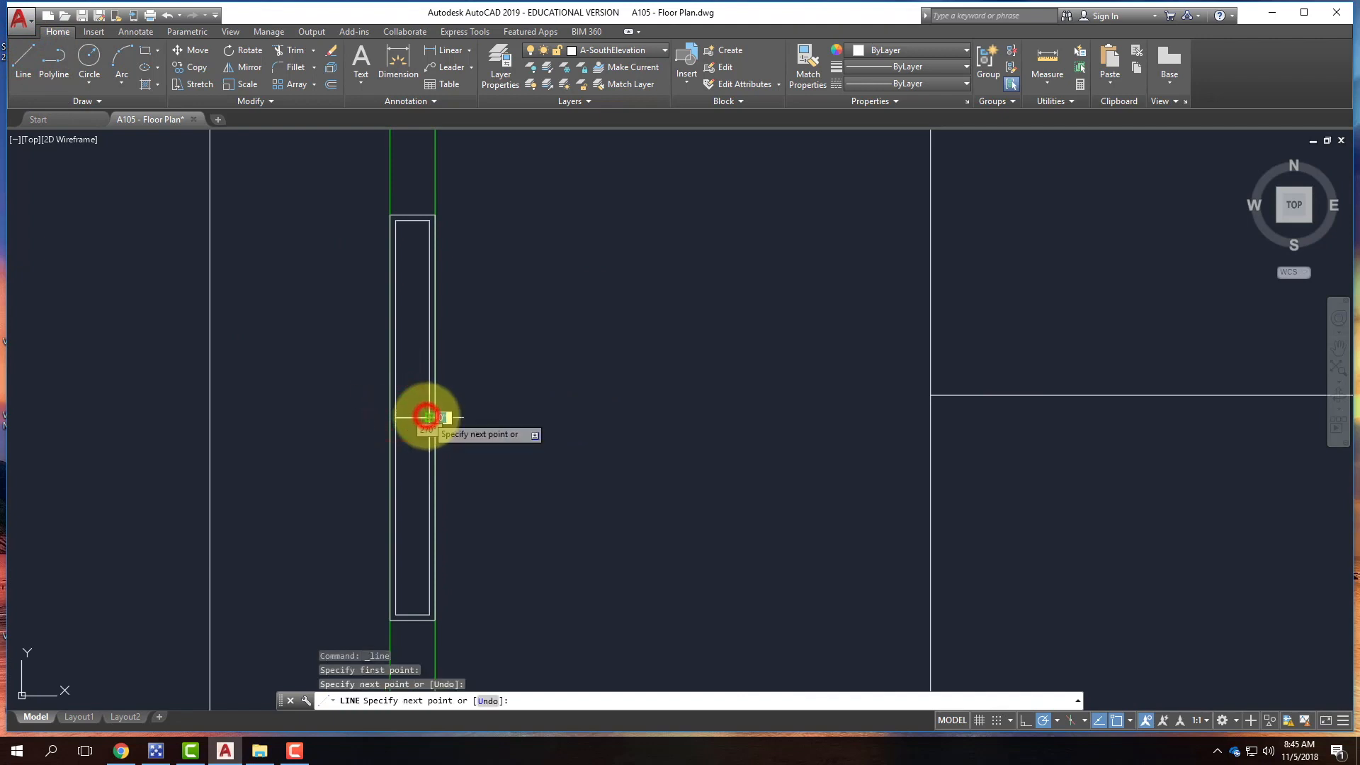
{"action": "key", "text": "Return"}
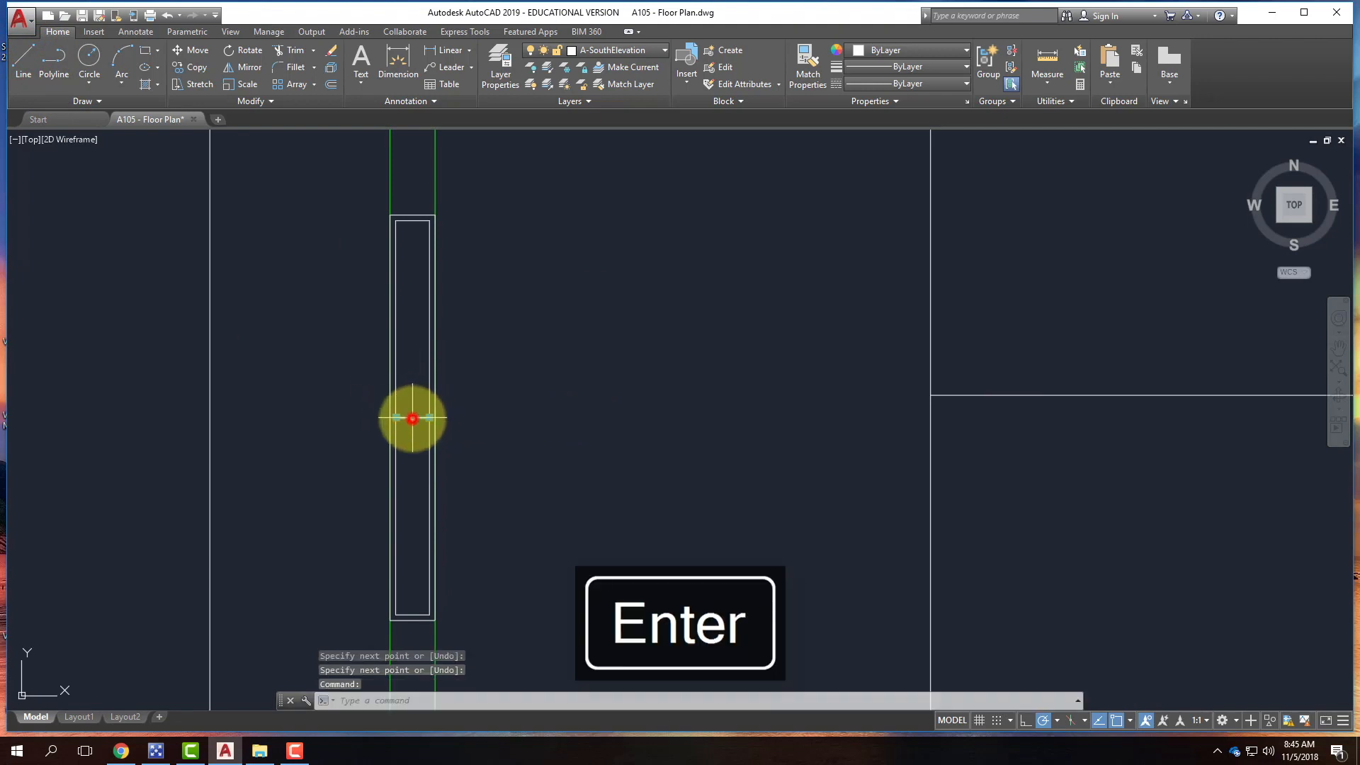
- Offset the window's horizontal middle line 0.75" both above and below, and erase the original line between the two copies
{"action": "left_click", "coordinate": [412, 417]}
{"action": "type", "text": "offs"}
{"action": "key", "text": "Return"}
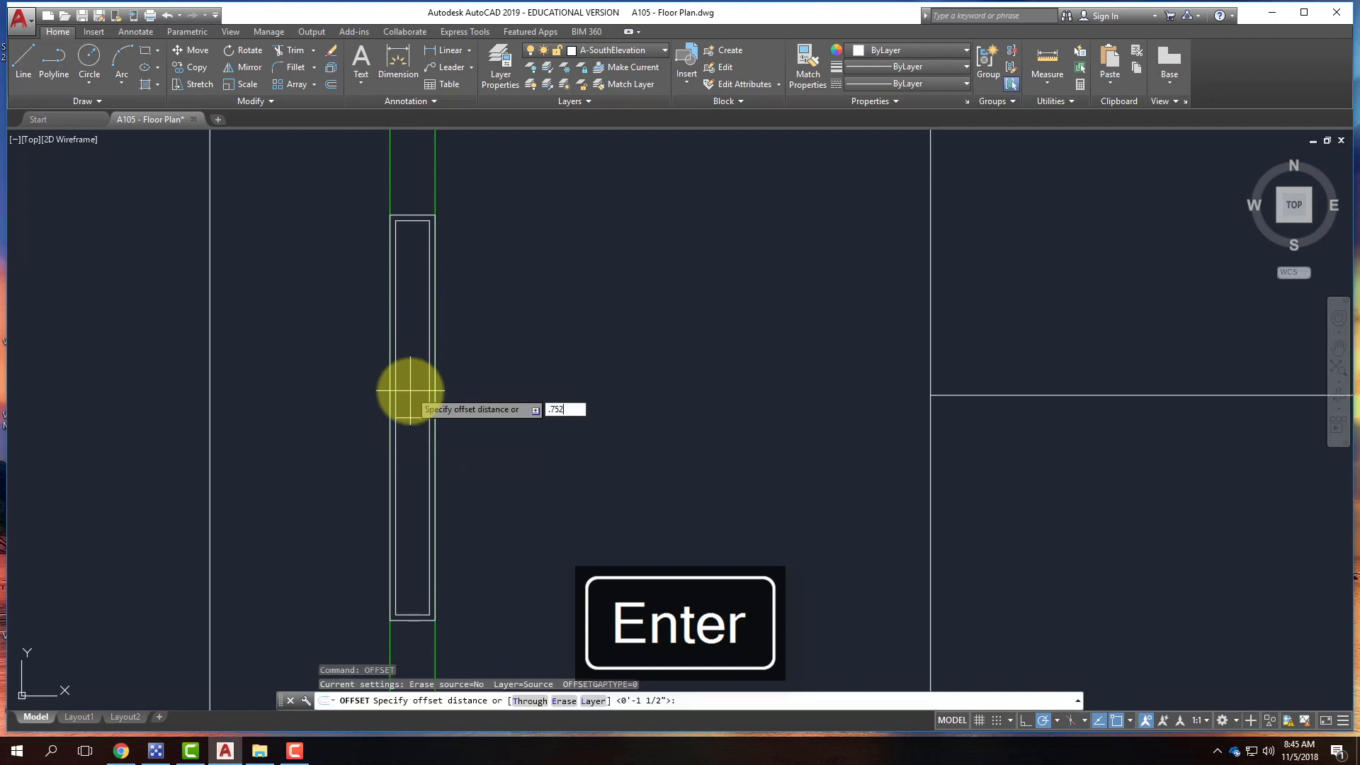
{"action": "key", "text": "Return"}
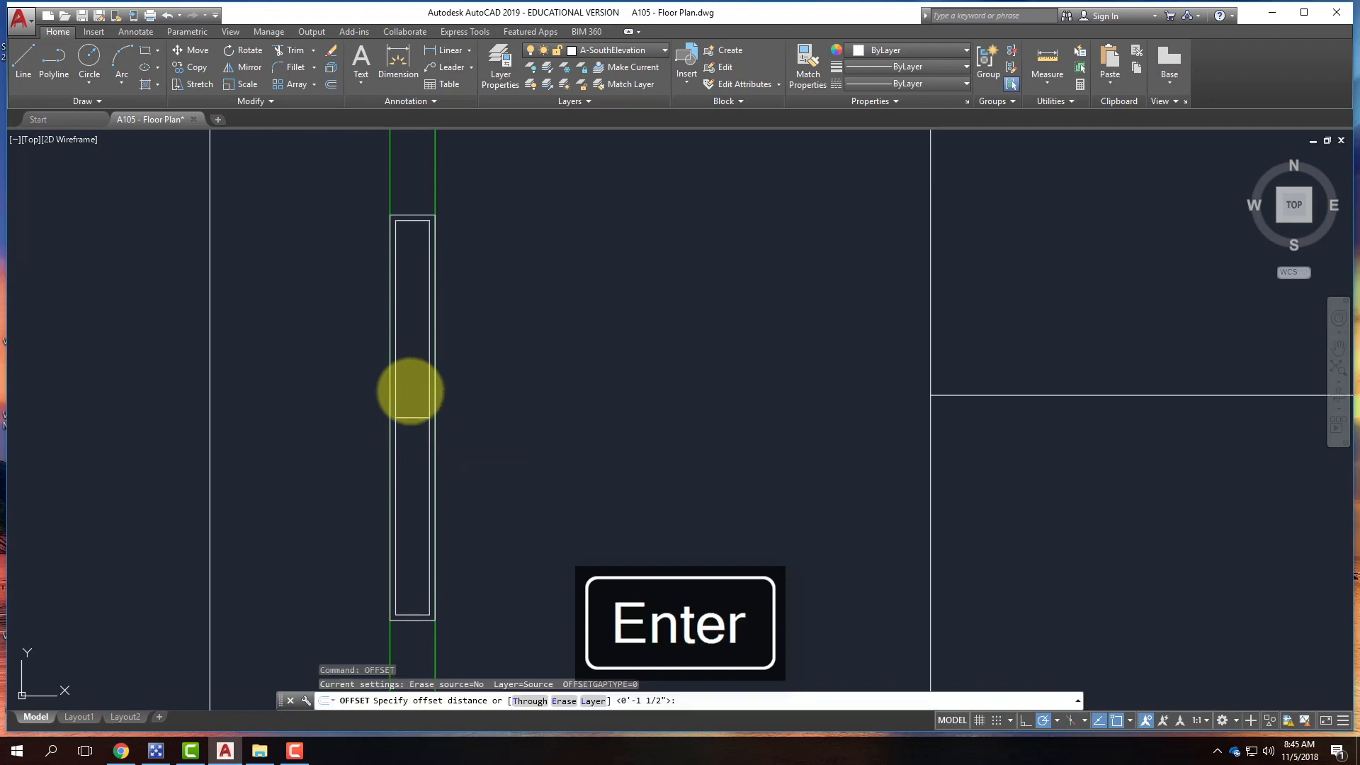
{"action": "scroll", "coordinate": [406, 386], "scroll_direction": "up", "scroll_amount": 5}
{"action": "left_click", "coordinate": [401, 359]}
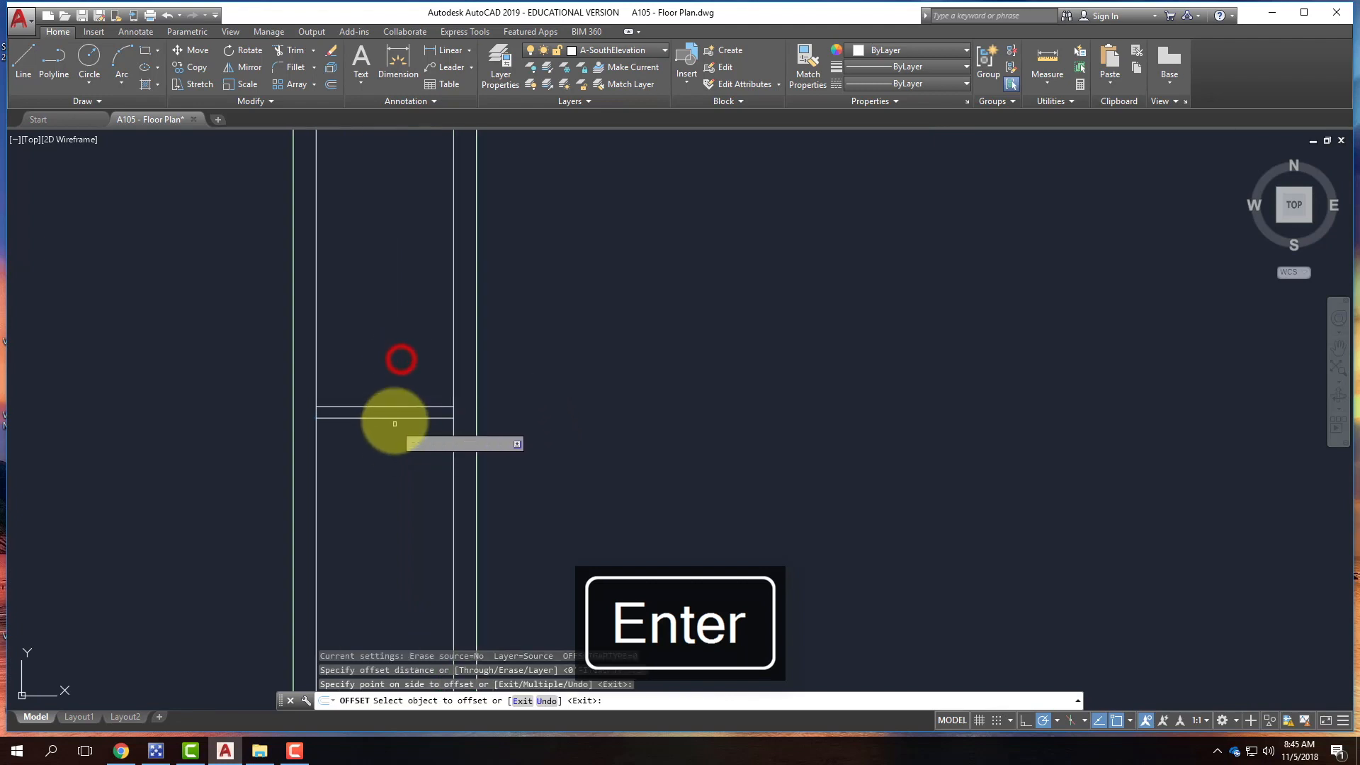
{"action": "left_click", "coordinate": [394, 417]}
{"action": "left_click", "coordinate": [395, 461]}
{"action": "key", "text": "Escape"}
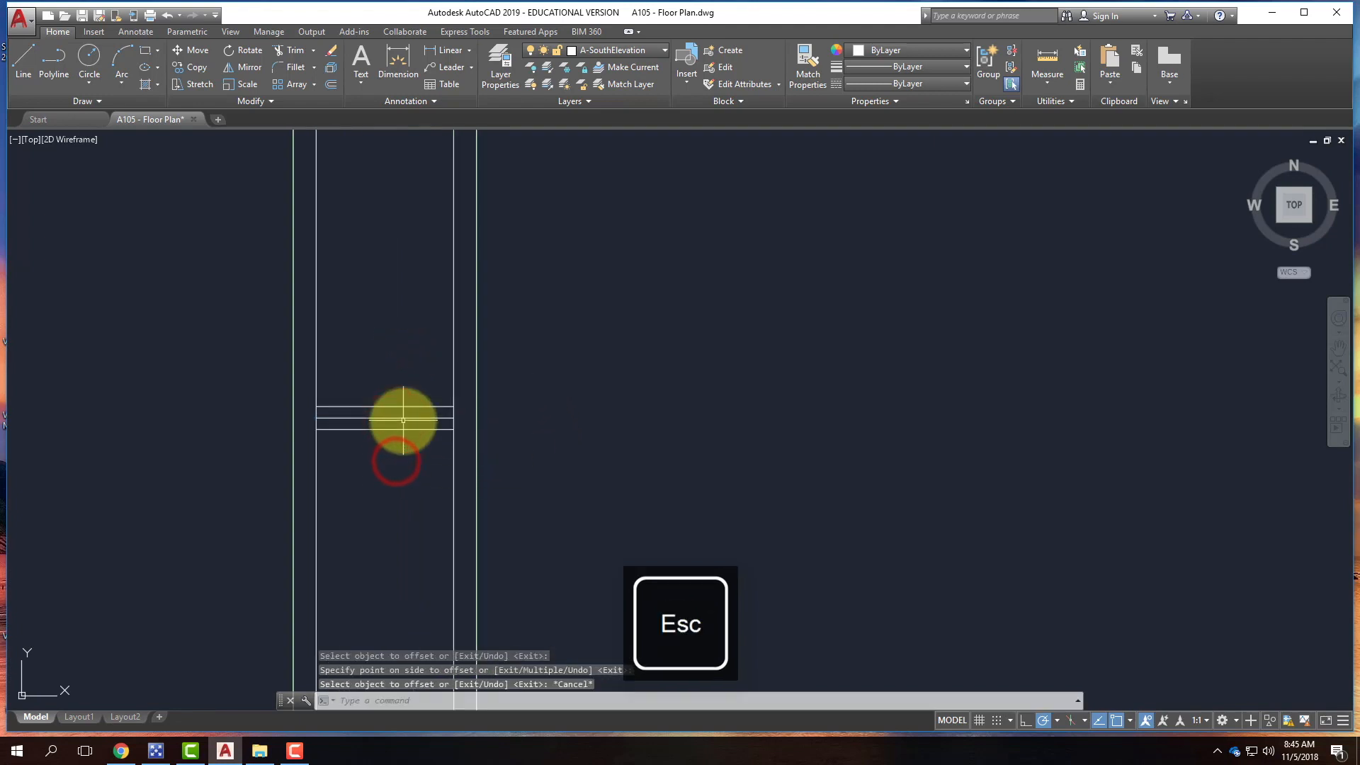
{"action": "left_click", "coordinate": [403, 420]}
{"action": "key", "text": "Delete"}
{"action": "scroll", "coordinate": [294, 340], "scroll_direction": "down", "scroll_amount": 5}
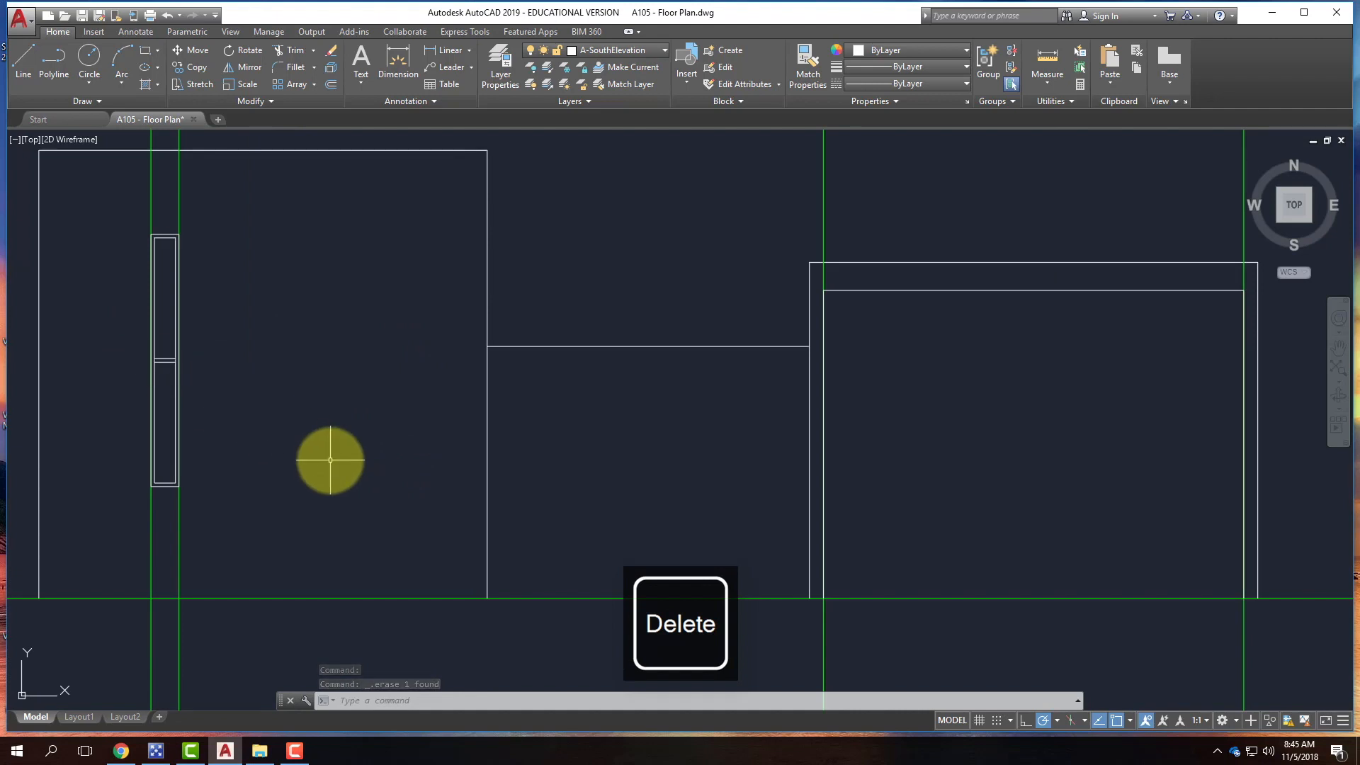
- Copy the finished window to the four remaining window positions, using the lower-left corners of the plan's openings as reference points
{"action": "scroll", "coordinate": [340, 474], "scroll_direction": "down", "scroll_amount": 4}
{"action": "scroll", "coordinate": [270, 424], "scroll_direction": "up", "scroll_amount": 4}
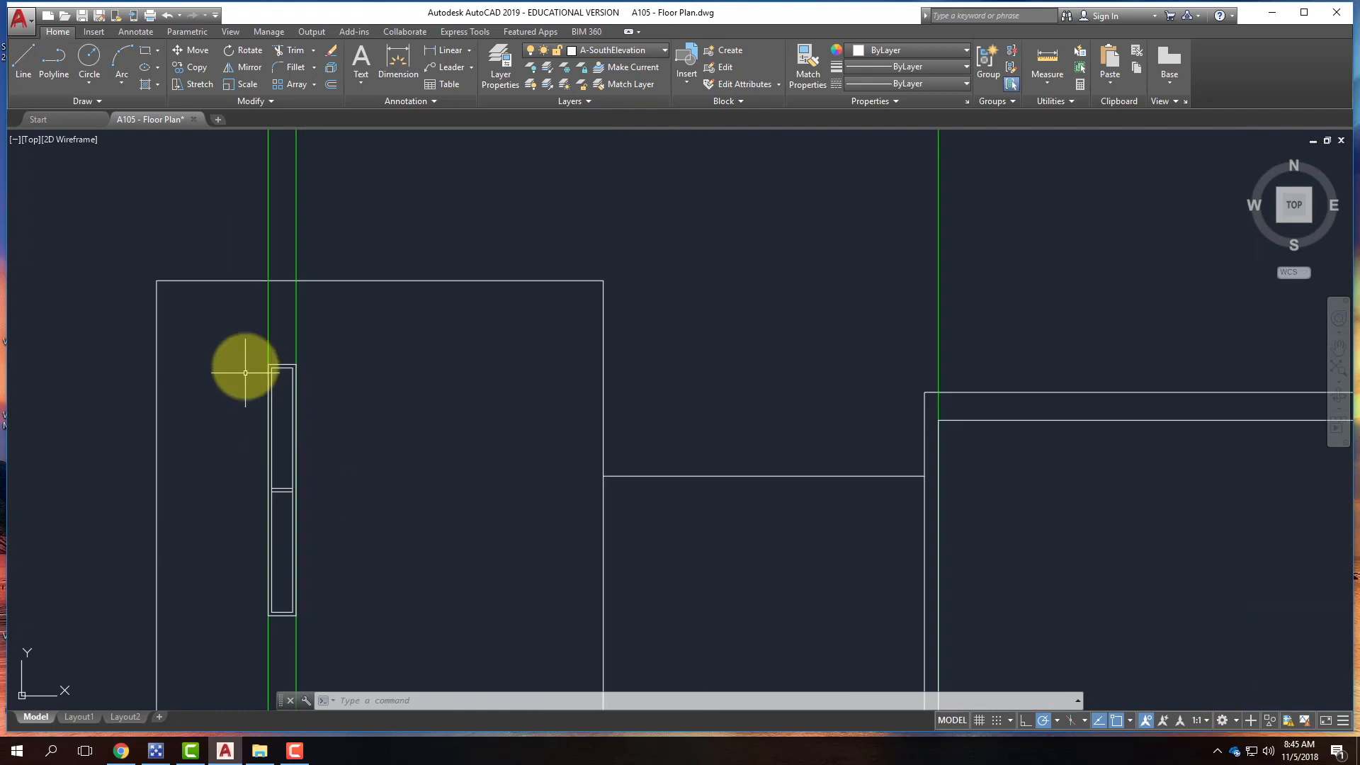
{"action": "left_click", "coordinate": [244, 358]}
{"action": "left_click", "coordinate": [374, 632]}
{"action": "scroll", "coordinate": [304, 638], "scroll_direction": "down", "scroll_amount": 4}
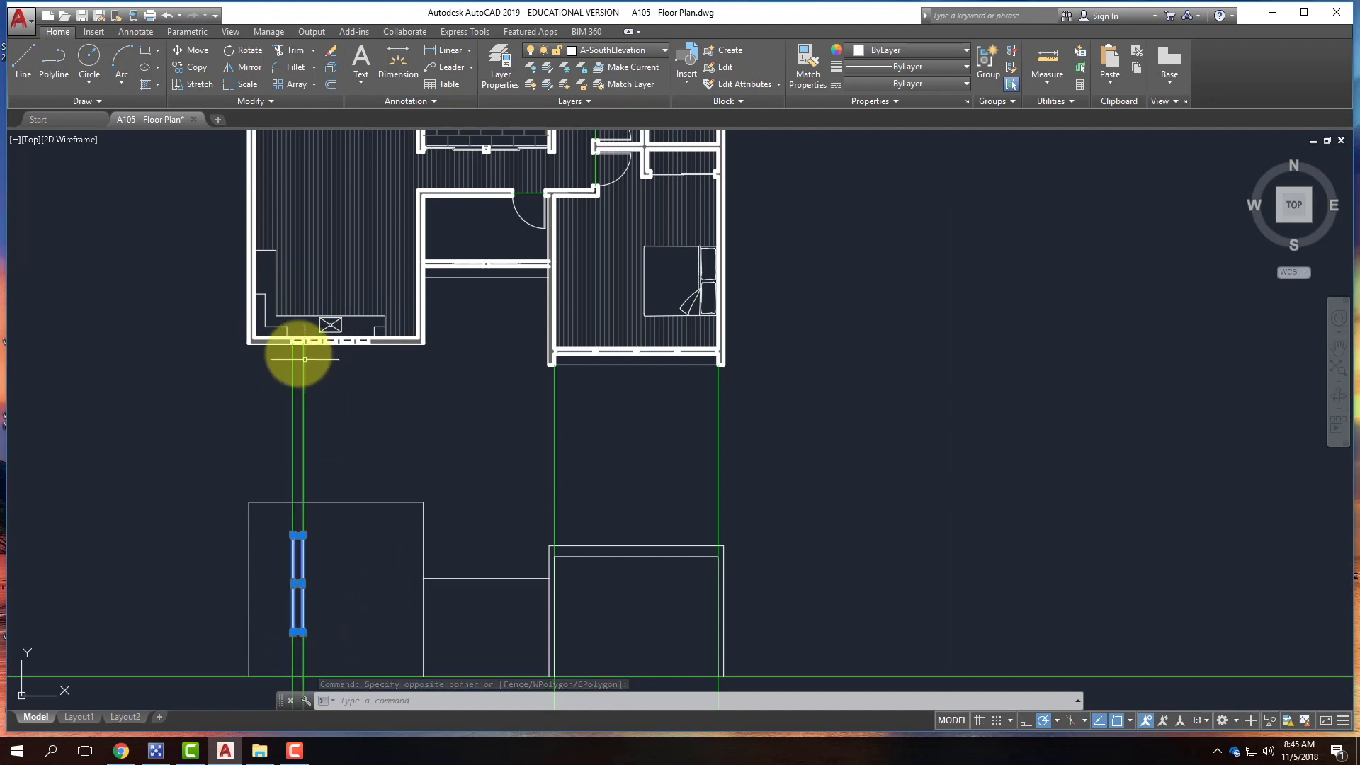
{"action": "scroll", "coordinate": [293, 340], "scroll_direction": "up", "scroll_amount": 2}
{"action": "scroll", "coordinate": [292, 339], "scroll_direction": "up", "scroll_amount": 6}
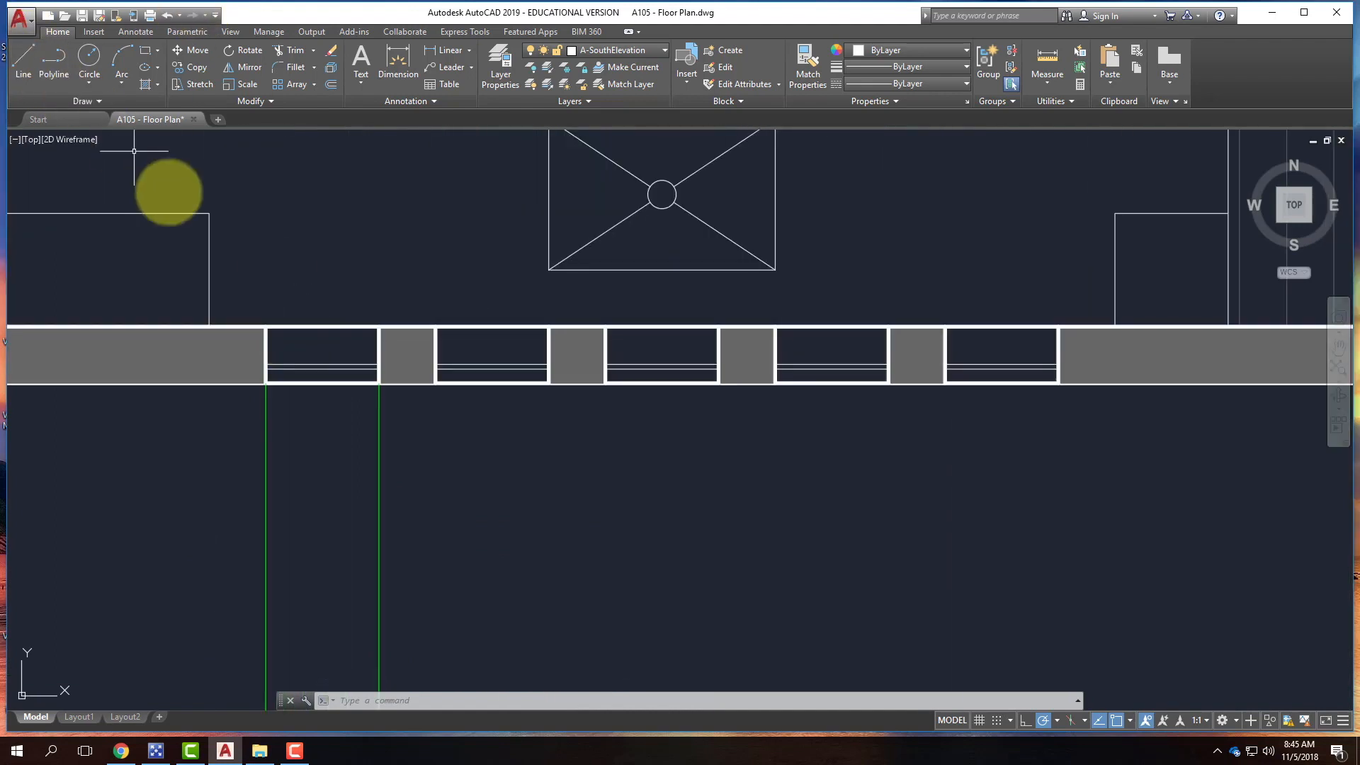
{"action": "left_click", "coordinate": [192, 66]}
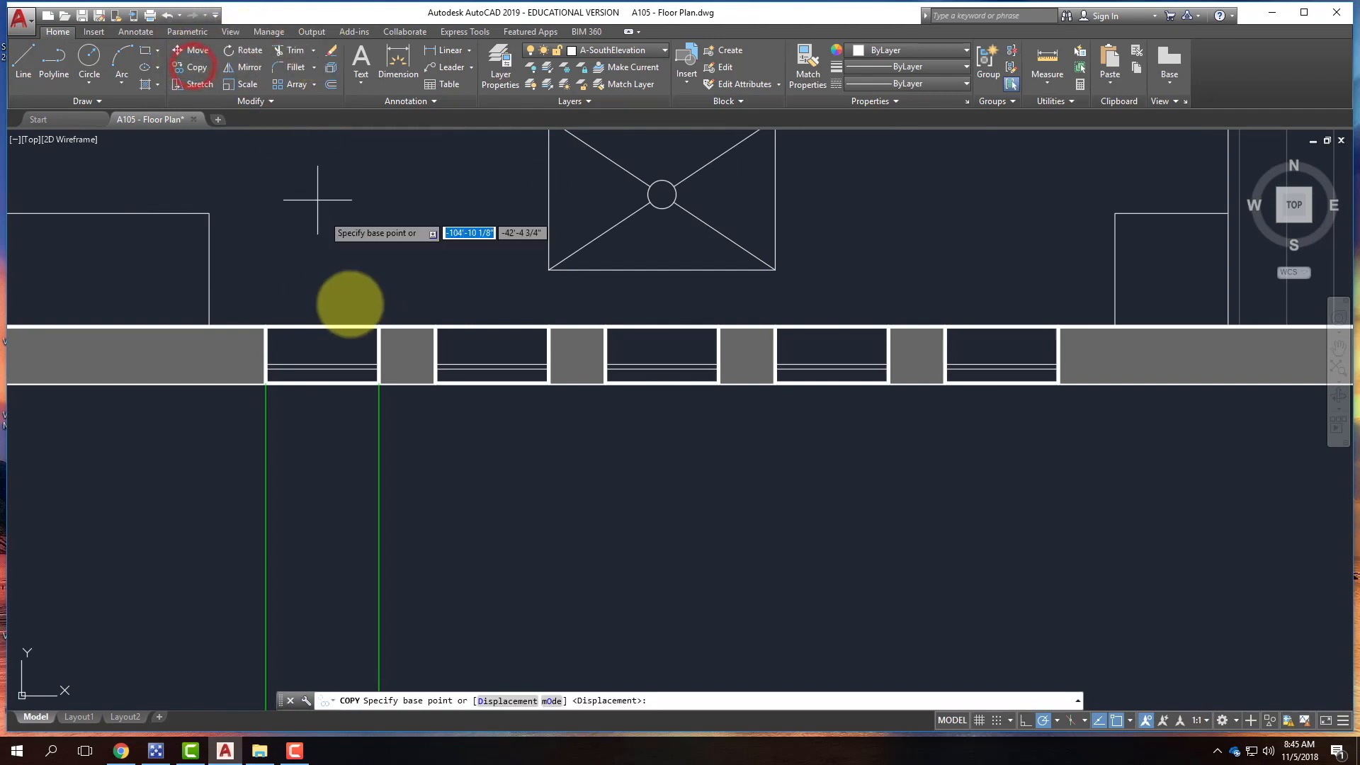
{"action": "left_click", "coordinate": [266, 382]}
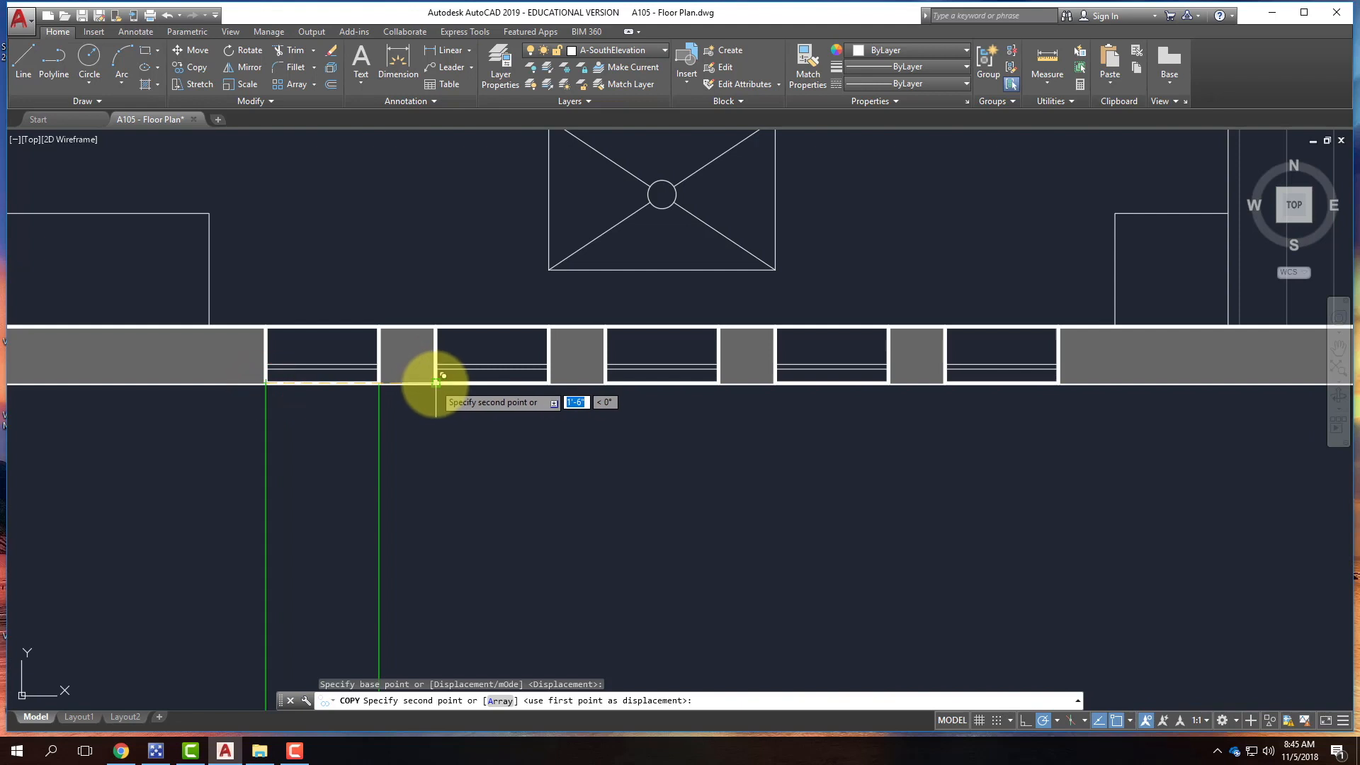
{"action": "left_click", "coordinate": [435, 382]}
{"action": "left_click", "coordinate": [599, 382]}
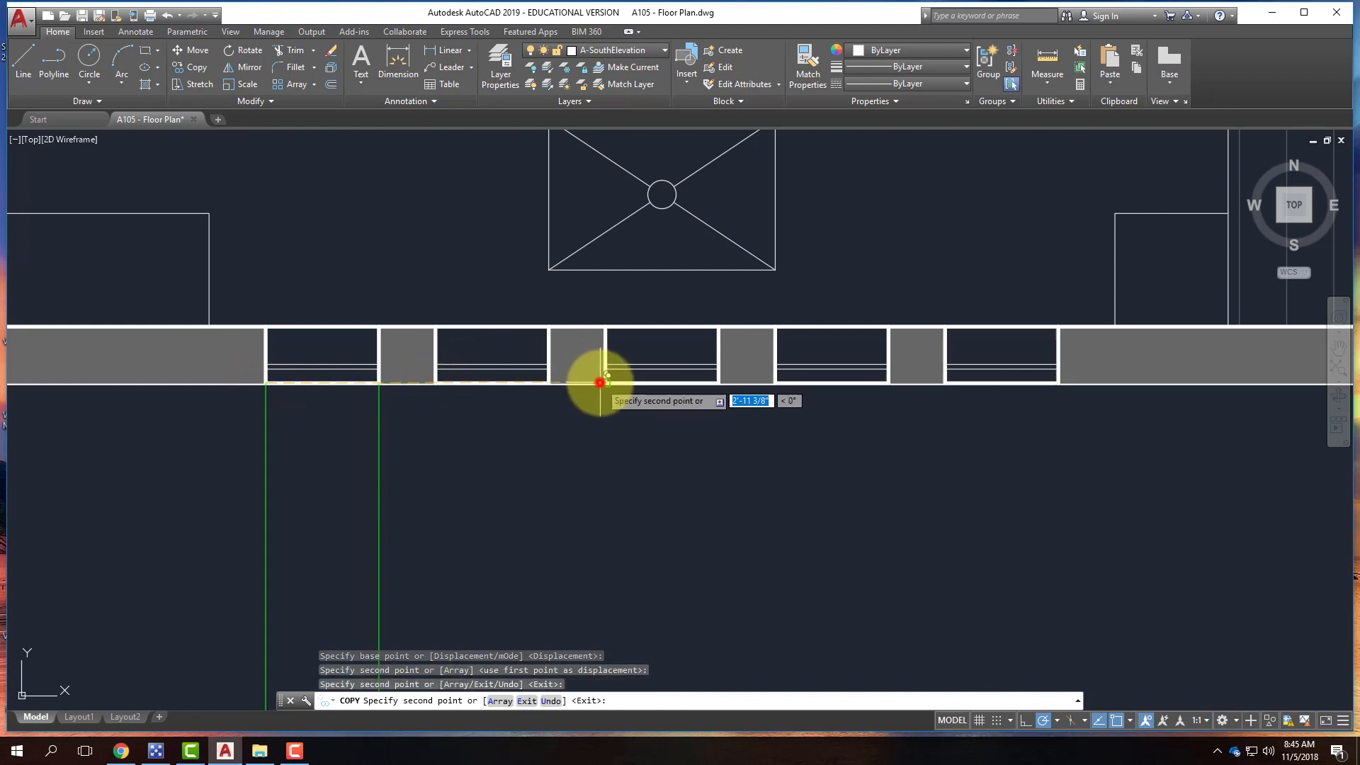
{"action": "scroll", "coordinate": [467, 291], "scroll_direction": "down", "scroll_amount": 8}
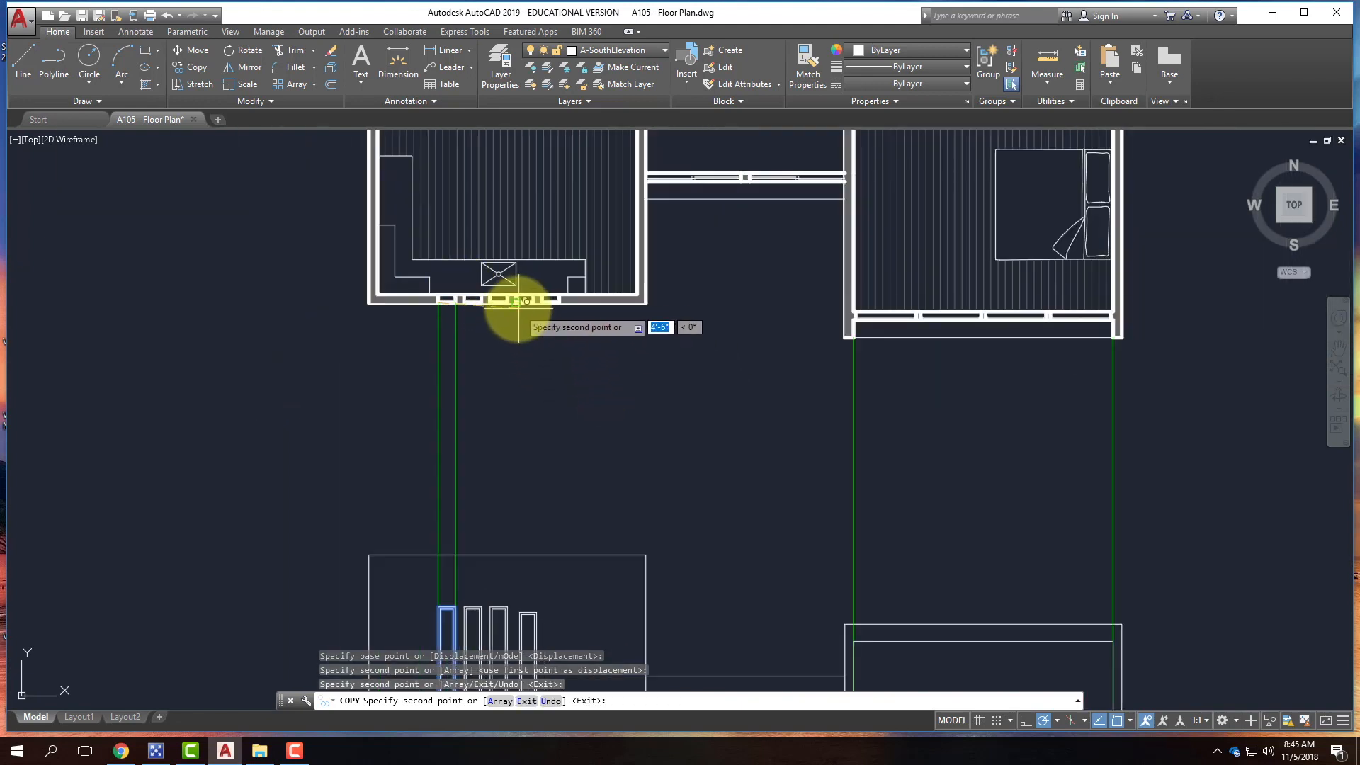
{"action": "left_click", "coordinate": [517, 300]}
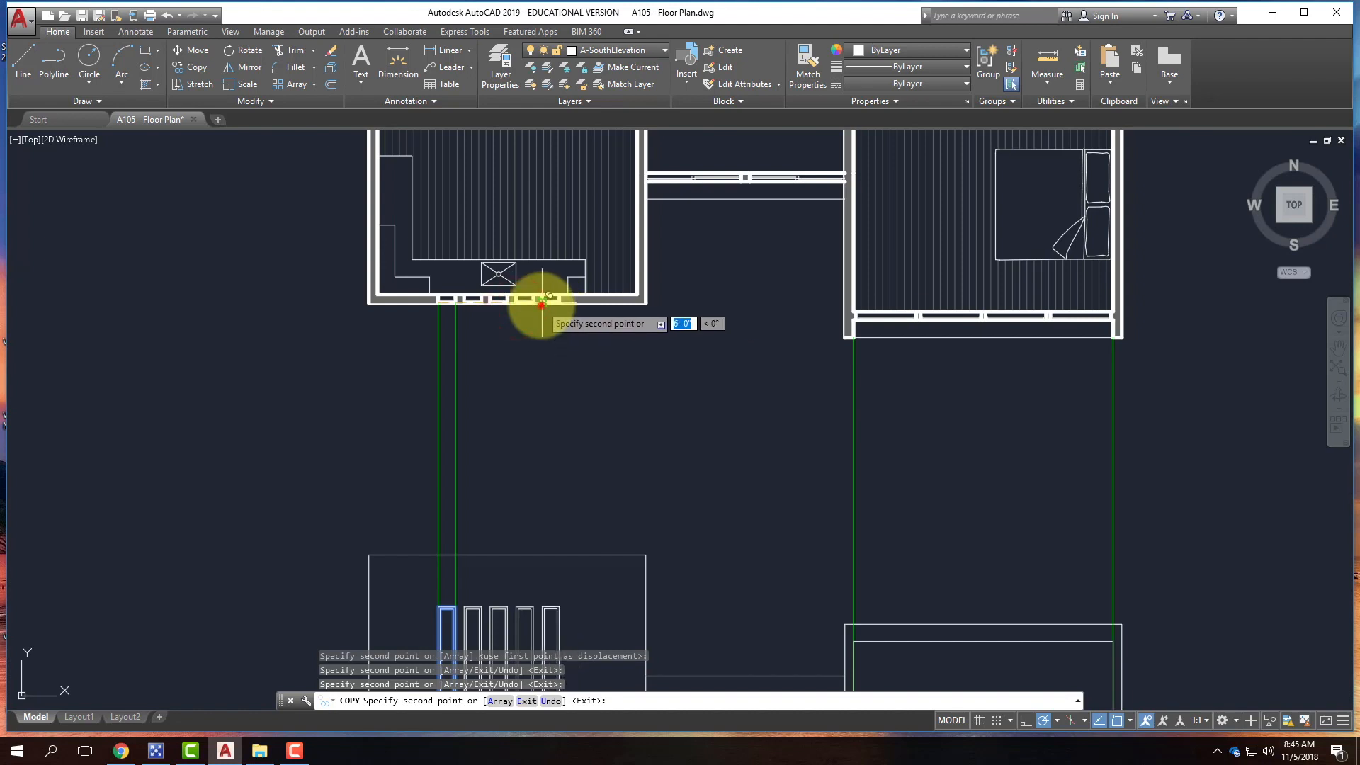
{"action": "scroll", "coordinate": [594, 304], "scroll_direction": "down", "scroll_amount": 4}
{"action": "key", "text": "Escape"}
{"action": "scroll", "coordinate": [602, 461], "scroll_direction": "up", "scroll_amount": 4}
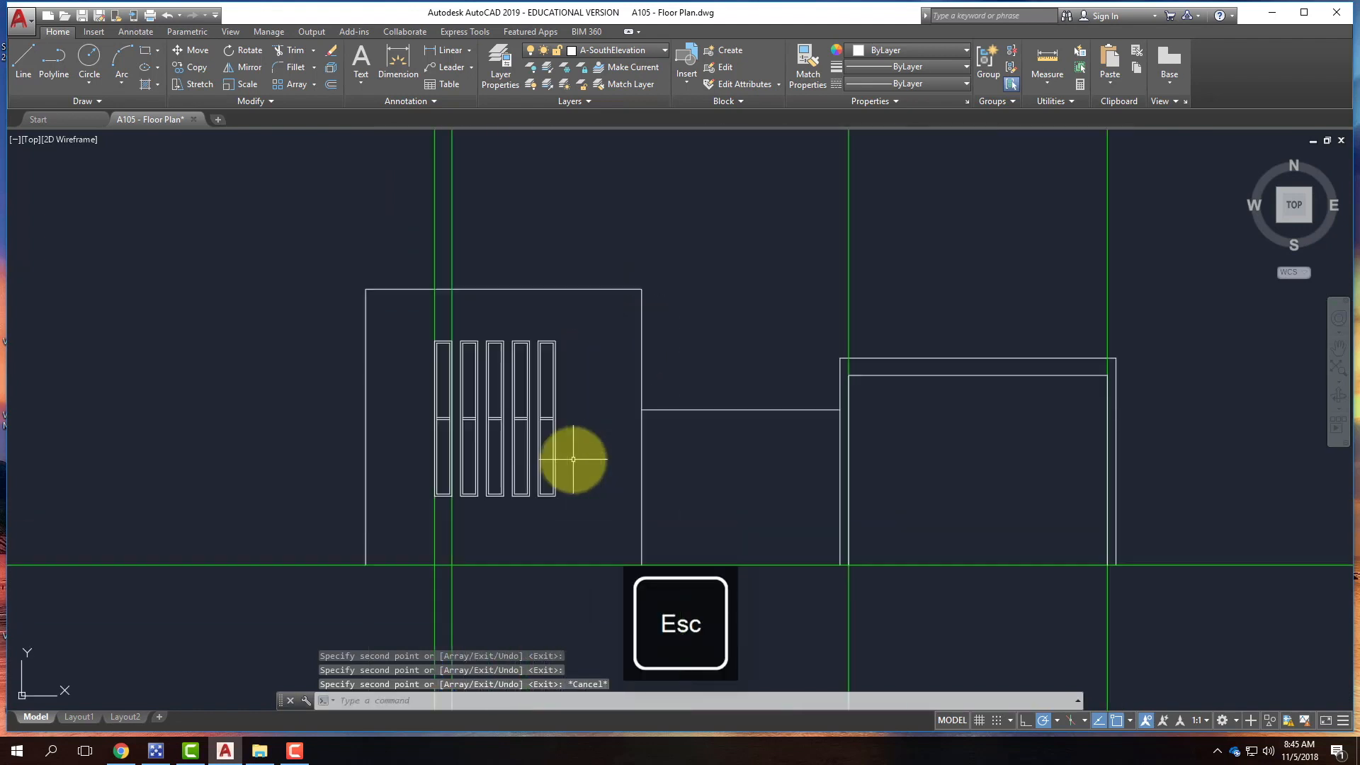
- Erase the four vertical guide rays projected from the west wing's first window and the east wing's recess
{"action": "scroll", "coordinate": [573, 459], "scroll_direction": "up", "scroll_amount": 2}
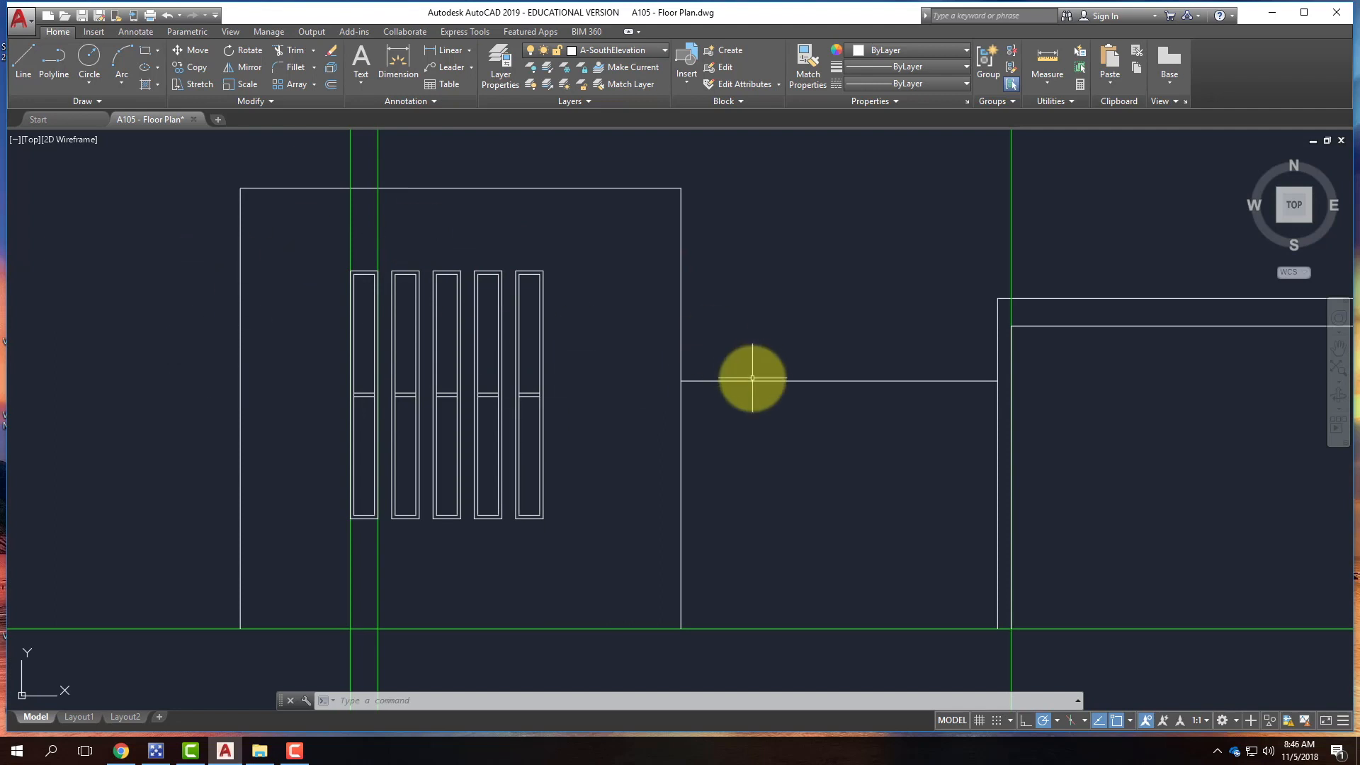
{"action": "scroll", "coordinate": [422, 488], "scroll_direction": "down", "scroll_amount": 4}
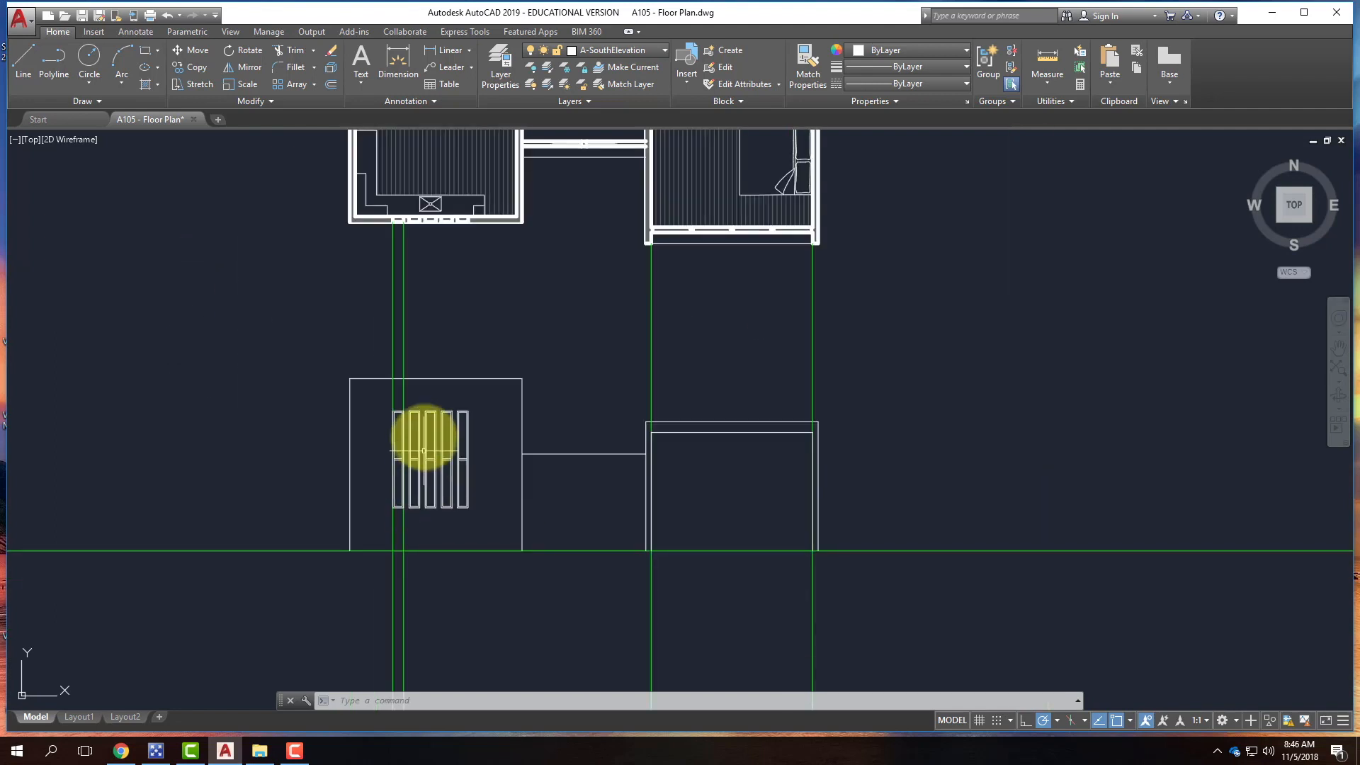
{"action": "left_click", "coordinate": [426, 322]}
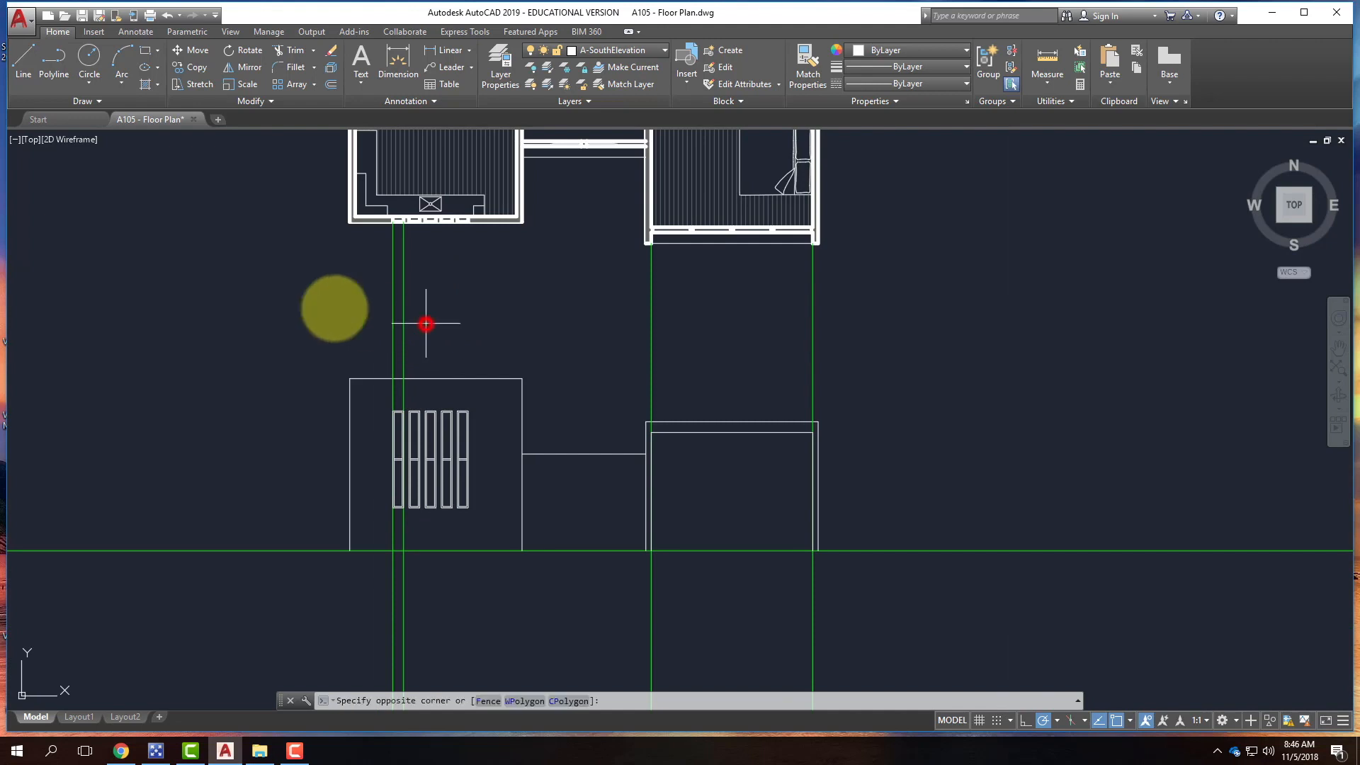
{"action": "left_click", "coordinate": [337, 301]}
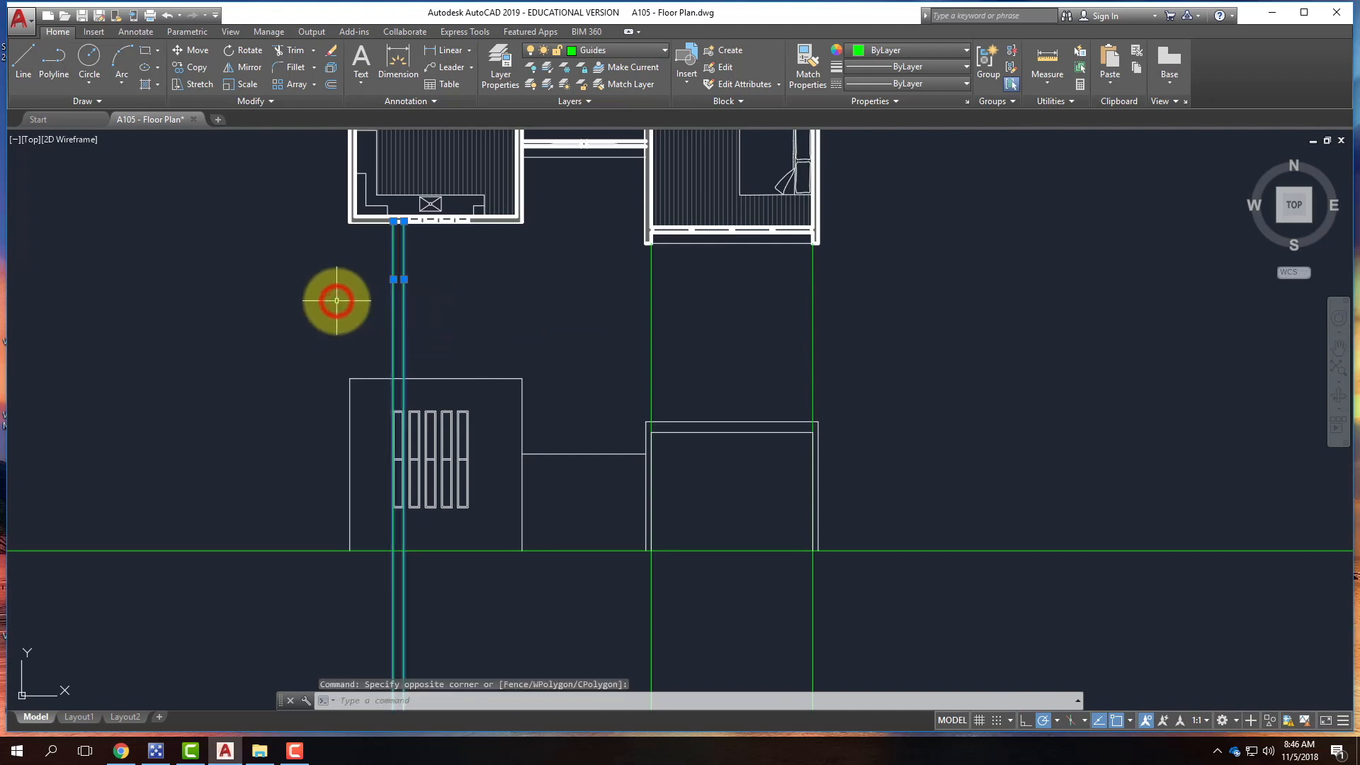
{"action": "left_click", "coordinate": [887, 320]}
{"action": "left_click", "coordinate": [484, 309]}
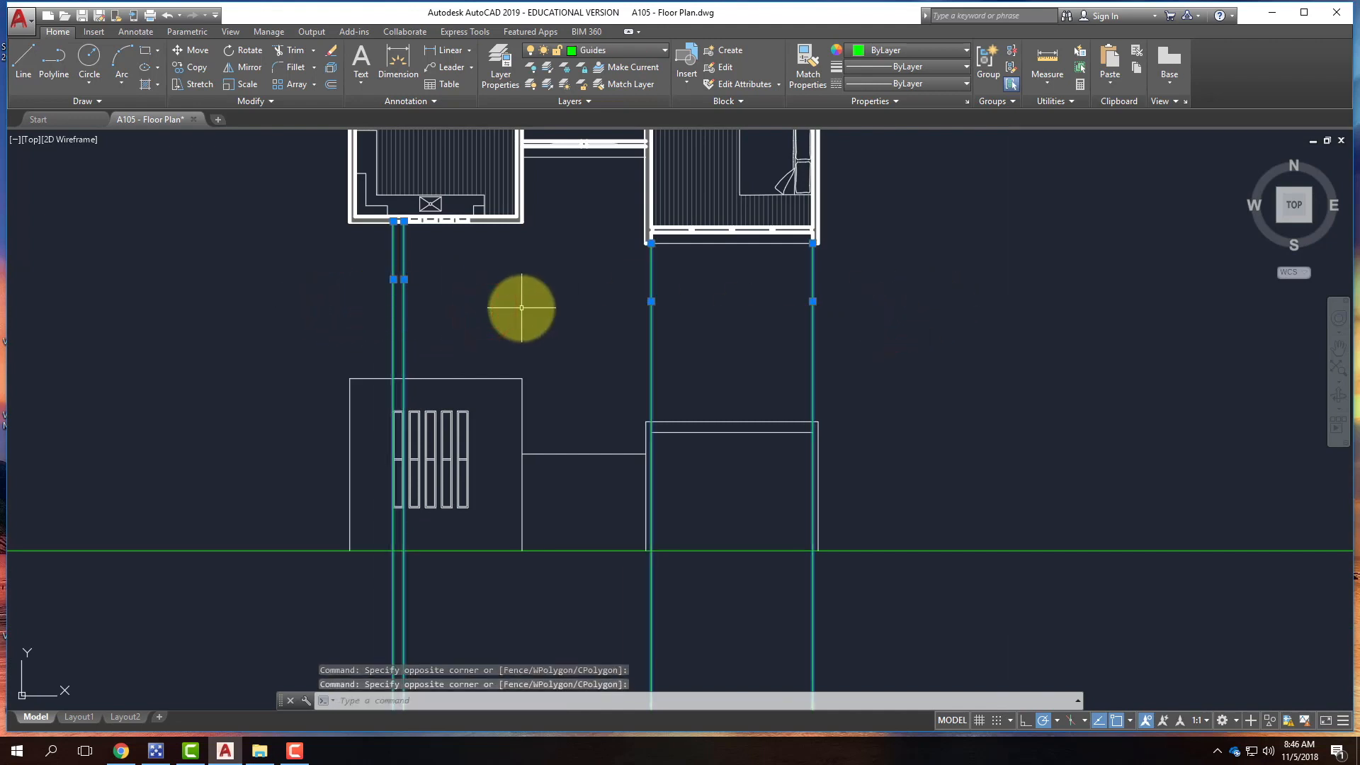
{"action": "key", "text": "Delete"}
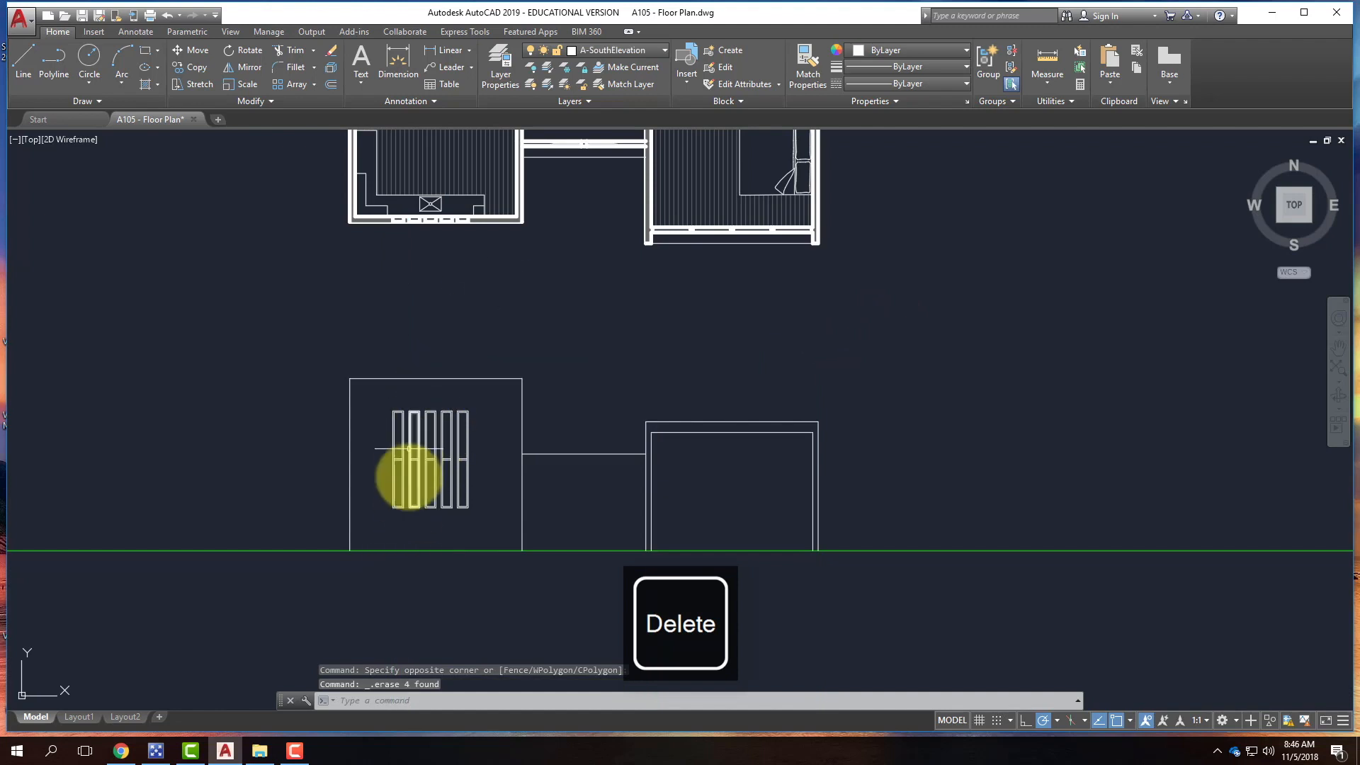
- Draw a vertical ray downward from the lower-right corner of the pier between the connecting section's two sliding units in the plan
{"action": "scroll", "coordinate": [362, 456], "scroll_direction": "down", "scroll_amount": 4}
{"action": "scroll", "coordinate": [460, 332], "scroll_direction": "up", "scroll_amount": 8}
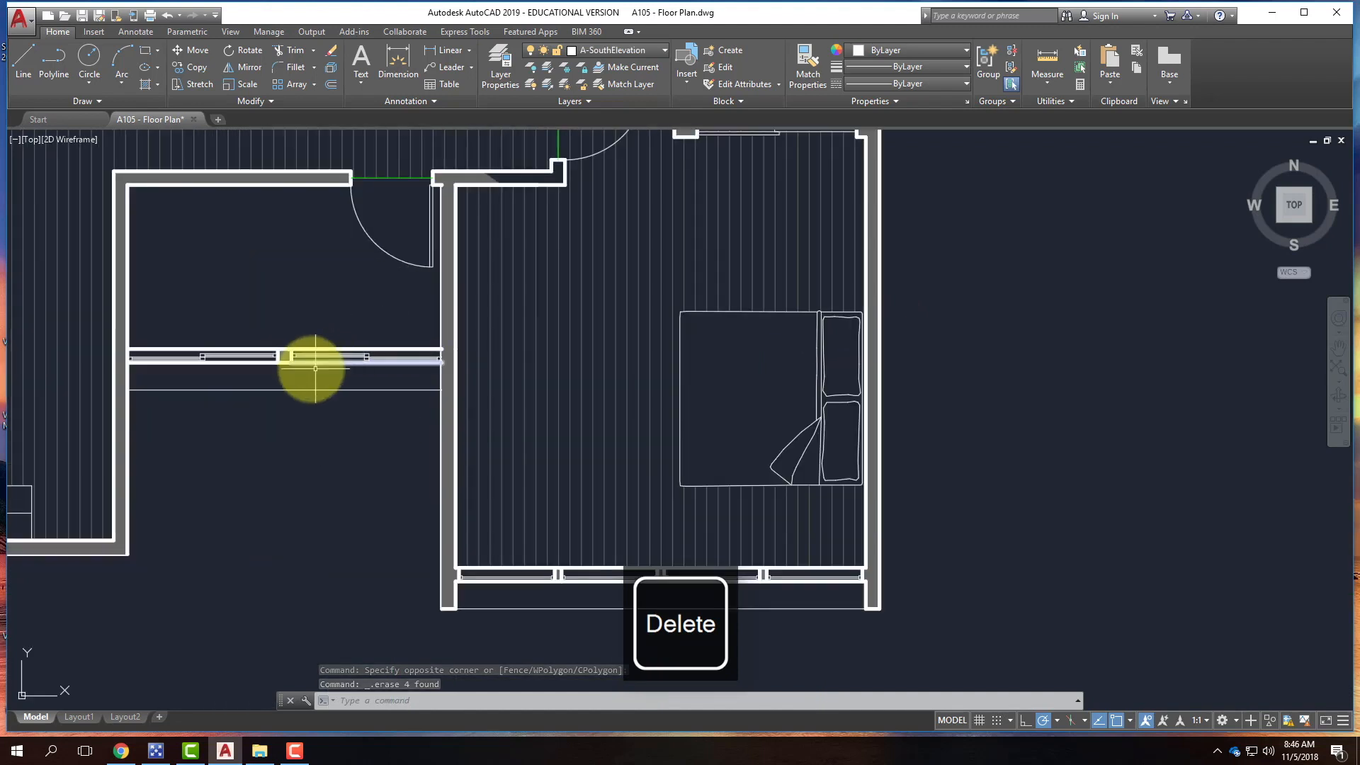
{"action": "scroll", "coordinate": [470, 333], "scroll_direction": "down", "scroll_amount": 3}
{"action": "scroll", "coordinate": [469, 333], "scroll_direction": "up", "scroll_amount": 4}
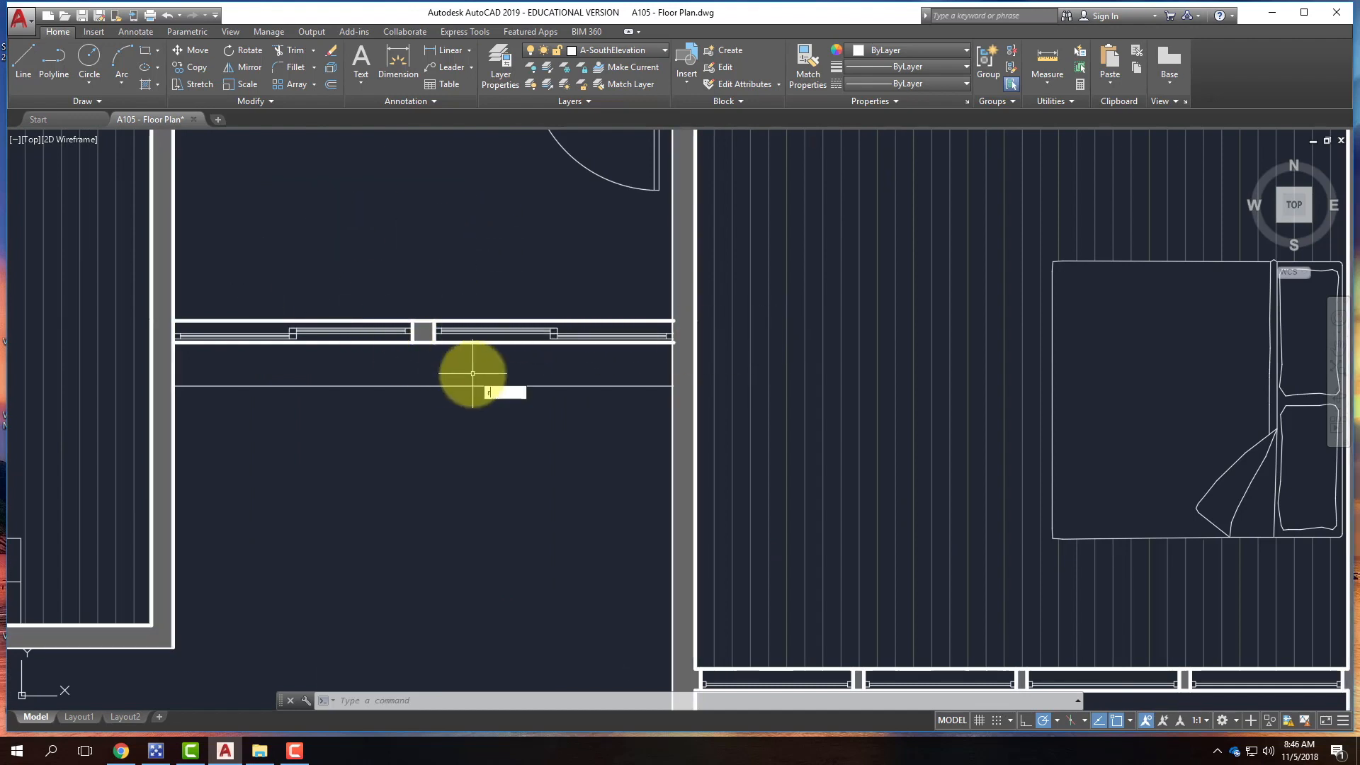
{"action": "type", "text": "ay"}
{"action": "key", "text": "Return"}
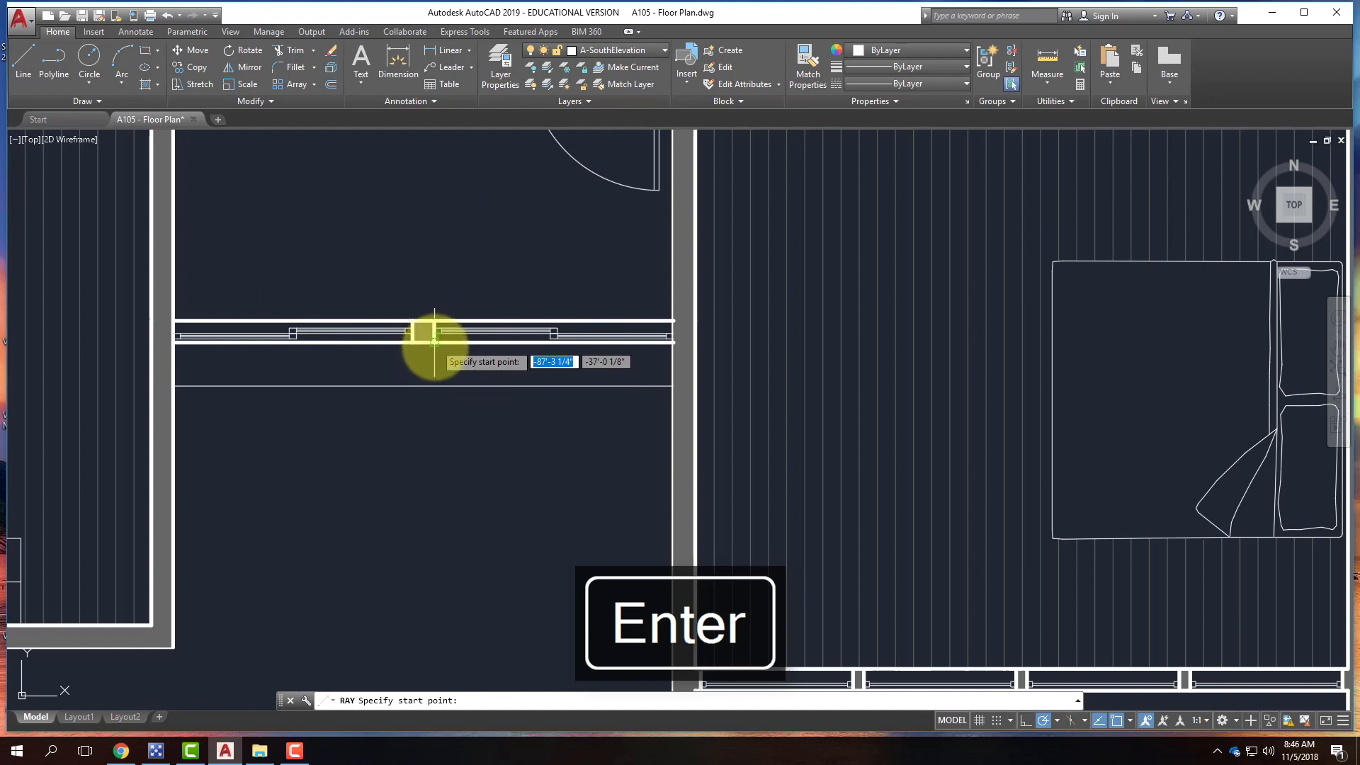
{"action": "left_click", "coordinate": [441, 454]}
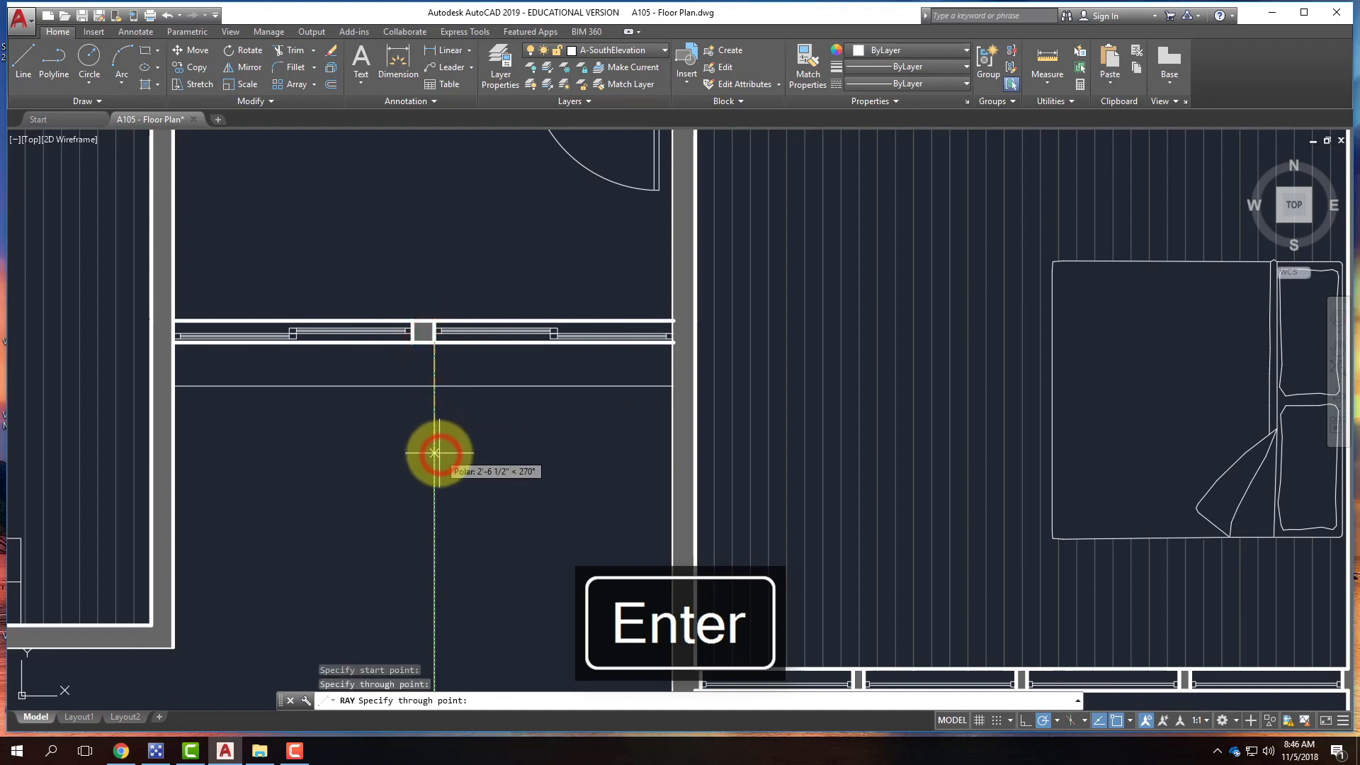
{"action": "key", "text": "Return"}
- Move the new vertical ray to the Guides layer and clear the selection
{"action": "left_click", "coordinate": [450, 420]}
{"action": "left_click", "coordinate": [395, 416]}
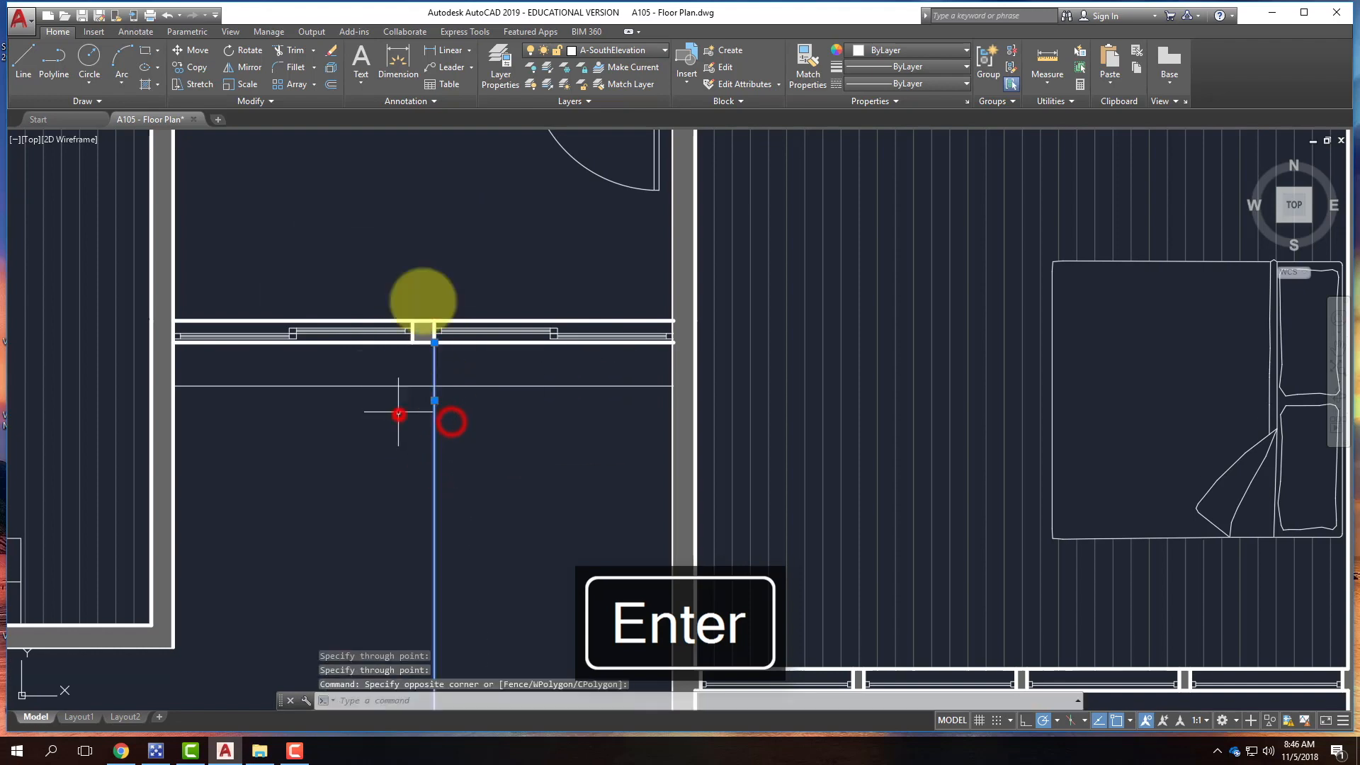
{"action": "left_click", "coordinate": [643, 53]}
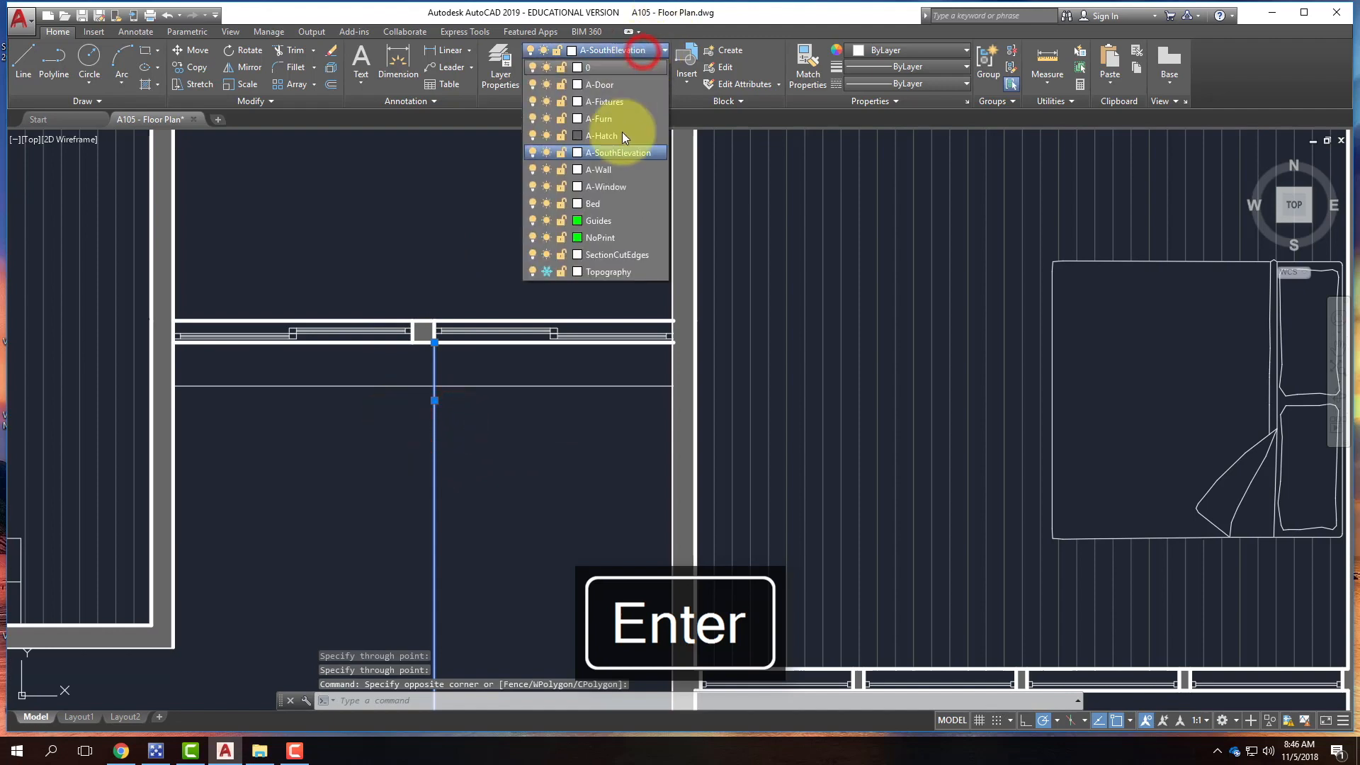
{"action": "left_click", "coordinate": [614, 220]}
{"action": "key", "text": "Escape"}
{"action": "key", "text": "Escape"}
- Make Guides the current layer and draw a vertical ray downward from the lower-left corner of the same pier
{"action": "left_click", "coordinate": [609, 48]}
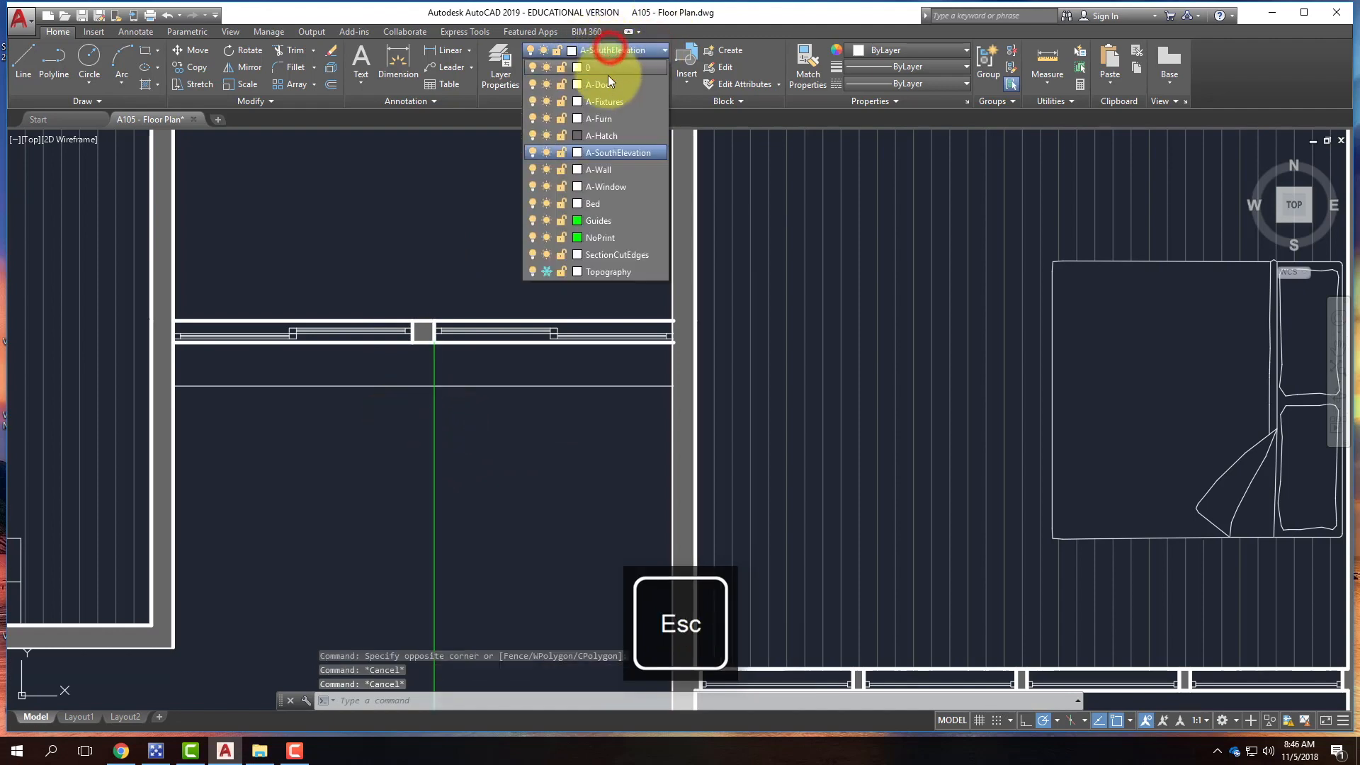
{"action": "left_click", "coordinate": [598, 219]}
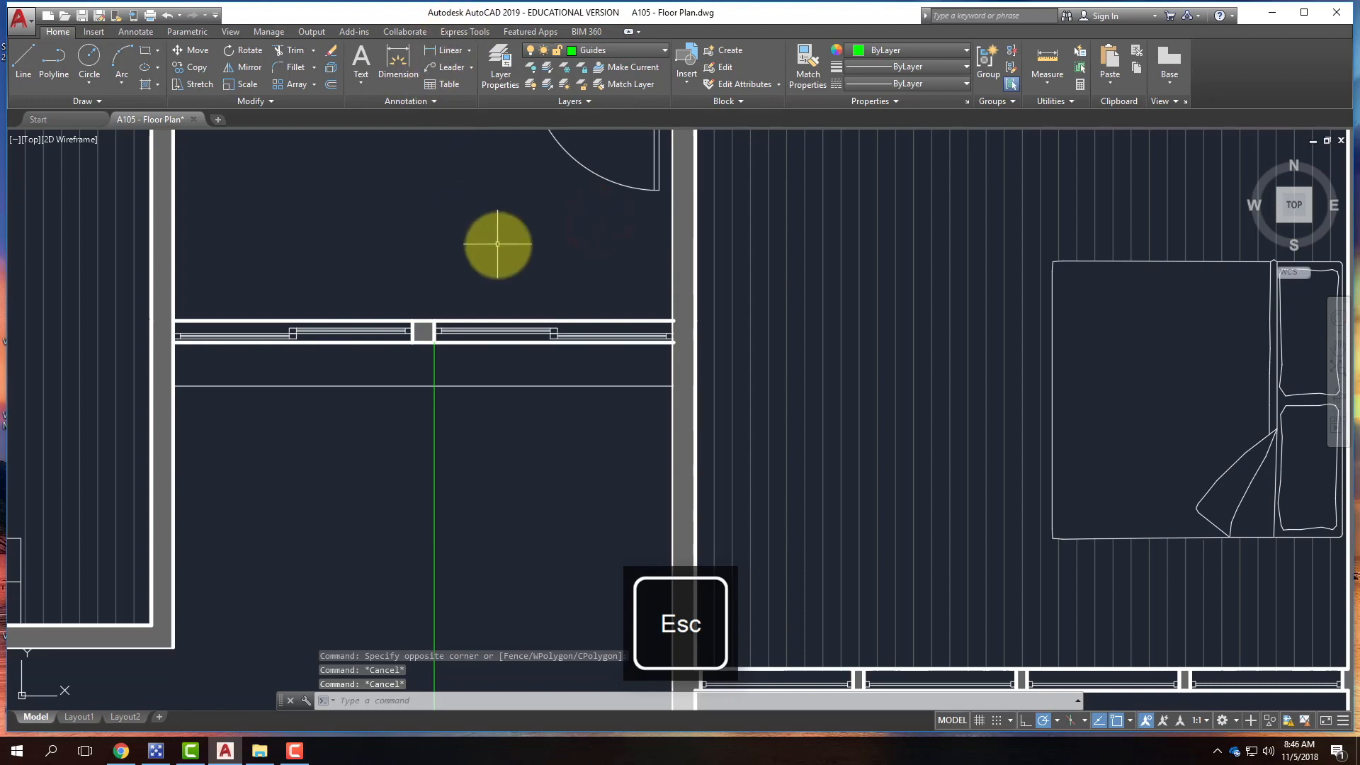
{"action": "type", "text": "ray"}
{"action": "key", "text": "Return"}
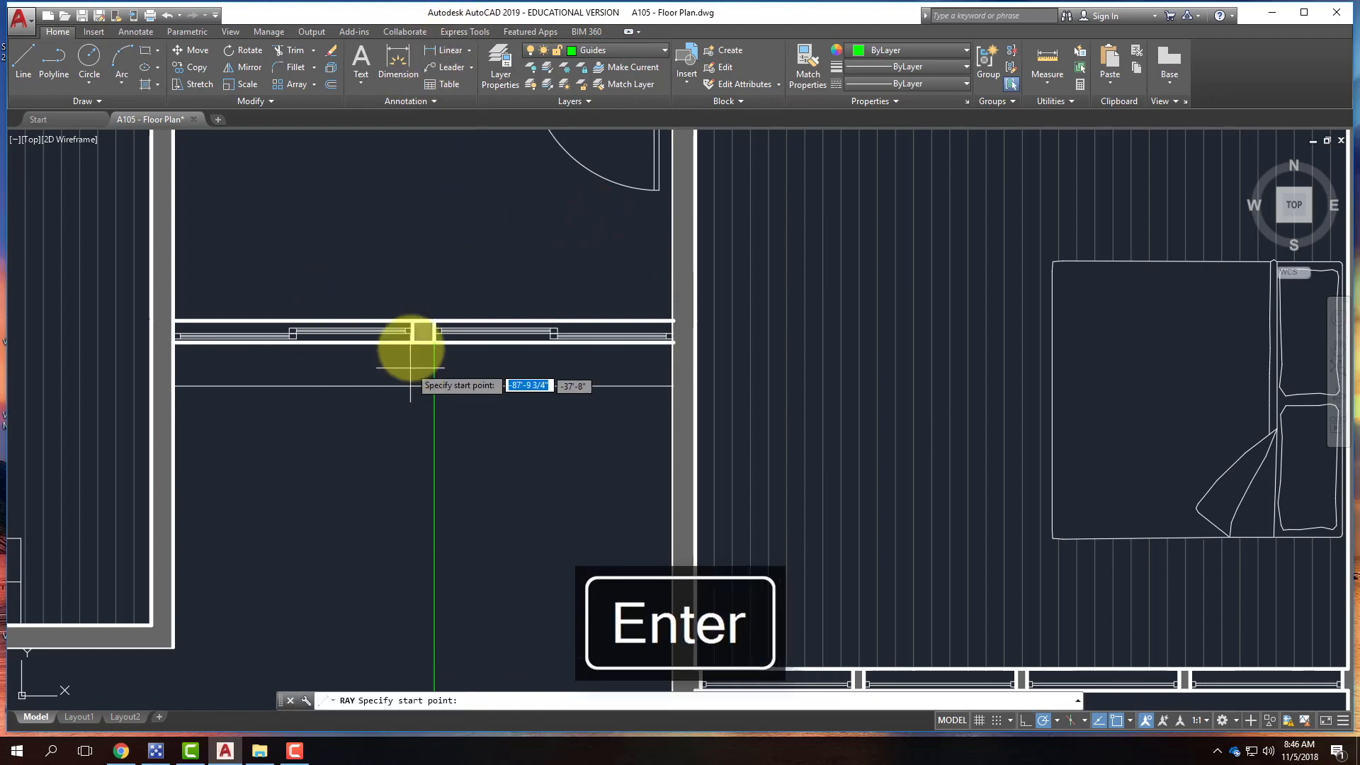
{"action": "left_click", "coordinate": [411, 343]}
{"action": "left_click", "coordinate": [414, 425]}
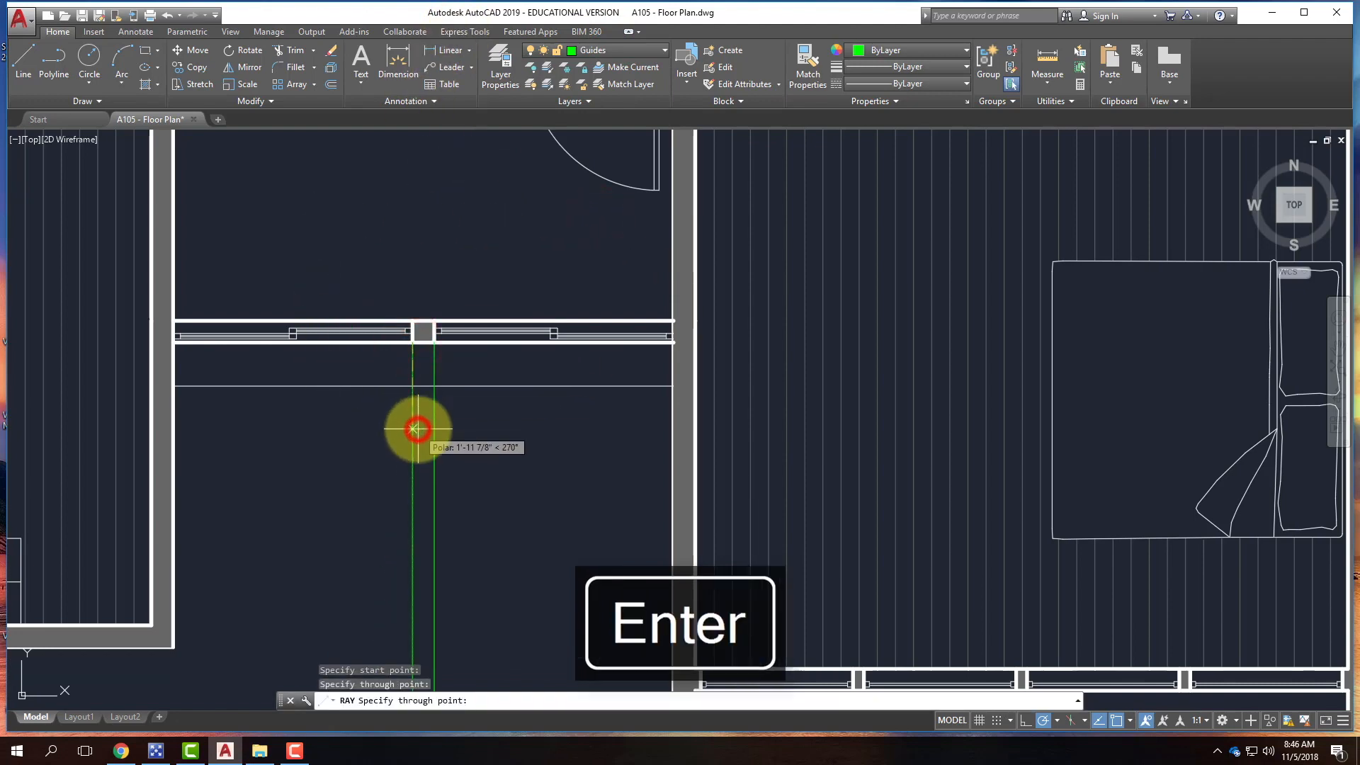
{"action": "key", "text": "Return"}
- Make A-SouthElevation the current layer for drawing the connecting section's openings in the elevation
{"action": "scroll", "coordinate": [464, 331], "scroll_direction": "down", "scroll_amount": 8}
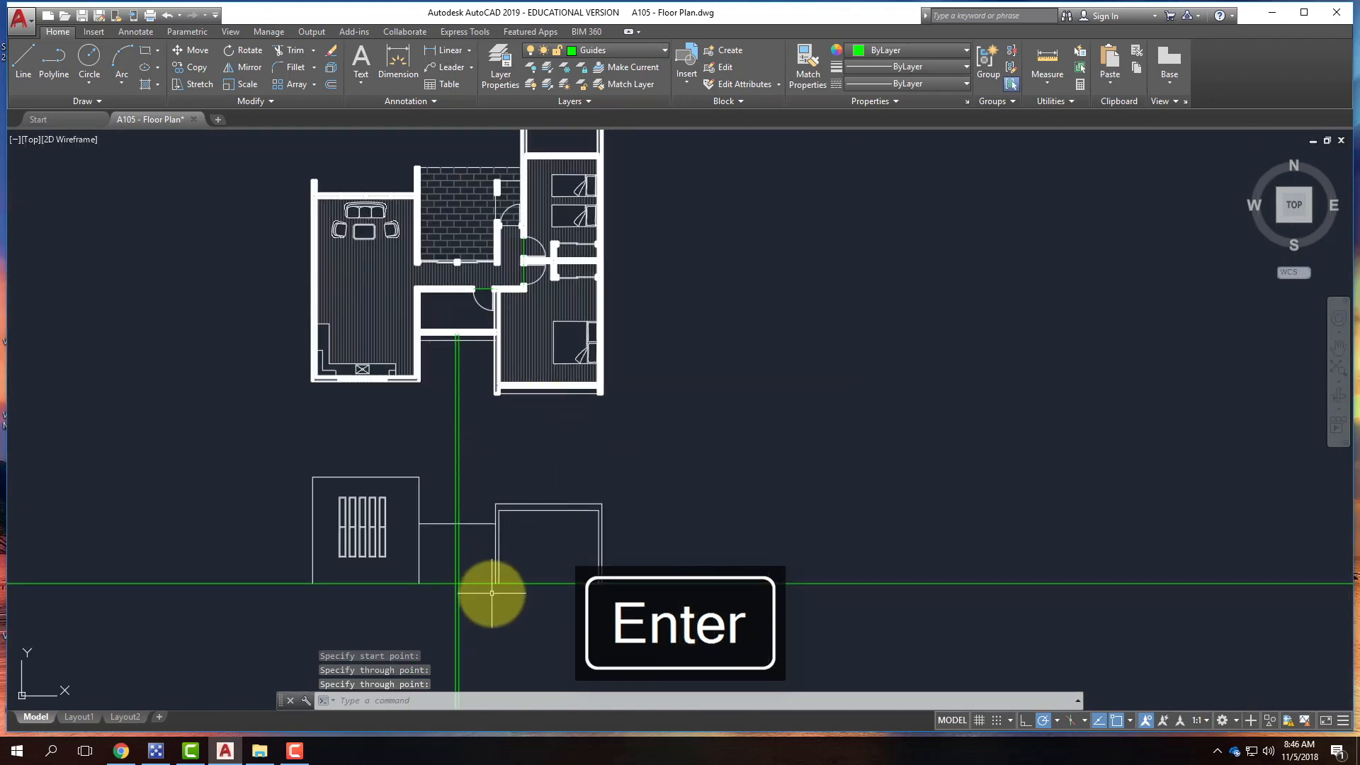
{"action": "scroll", "coordinate": [456, 569], "scroll_direction": "up", "scroll_amount": 3}
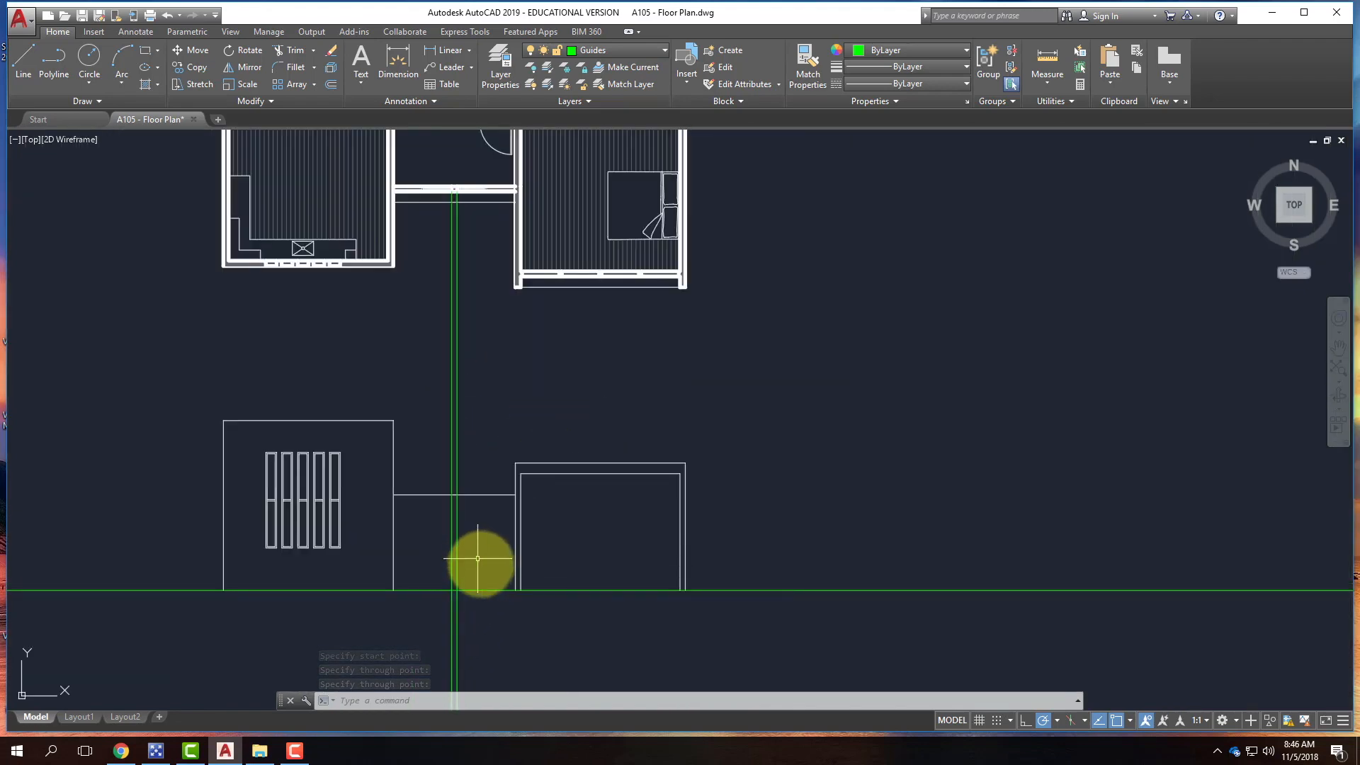
{"action": "scroll", "coordinate": [478, 559], "scroll_direction": "up", "scroll_amount": 4}
{"action": "scroll", "coordinate": [480, 559], "scroll_direction": "up", "scroll_amount": 2}
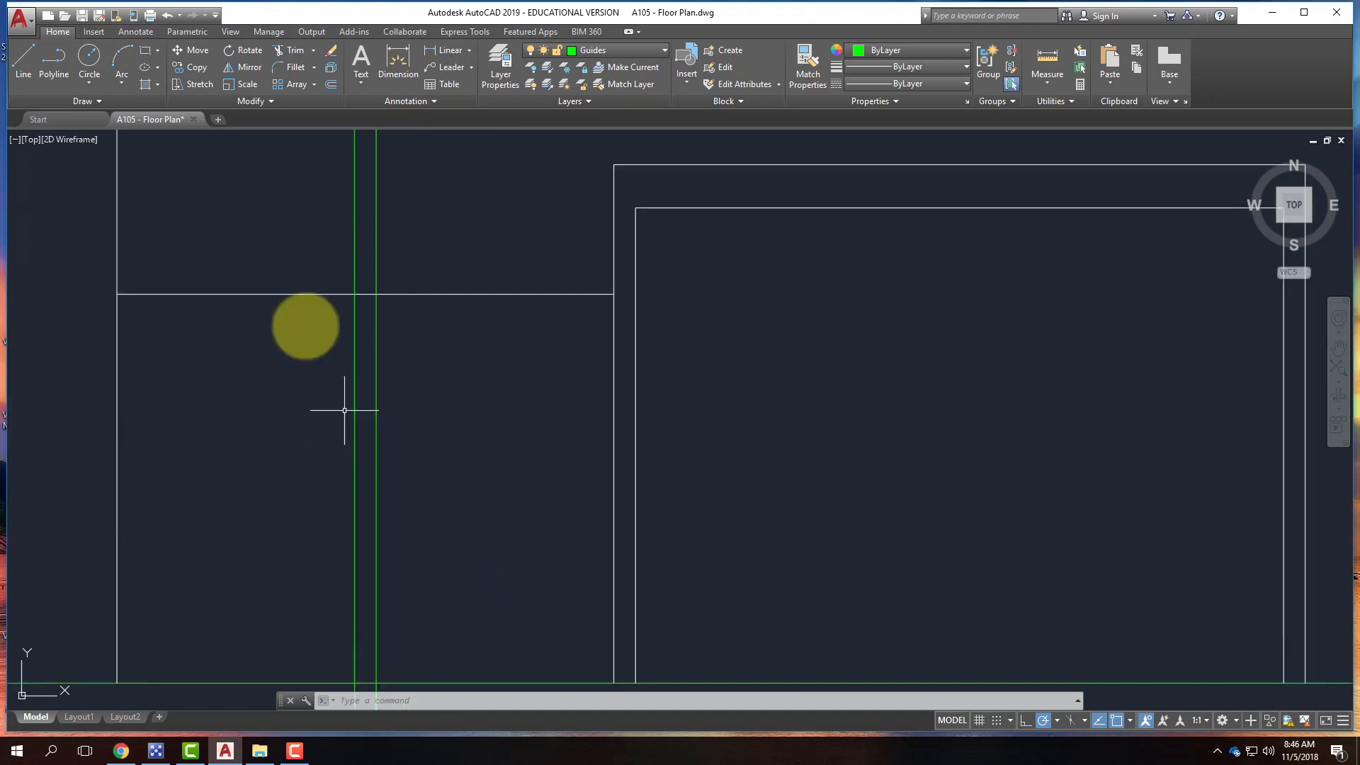
{"action": "left_click", "coordinate": [28, 60]}
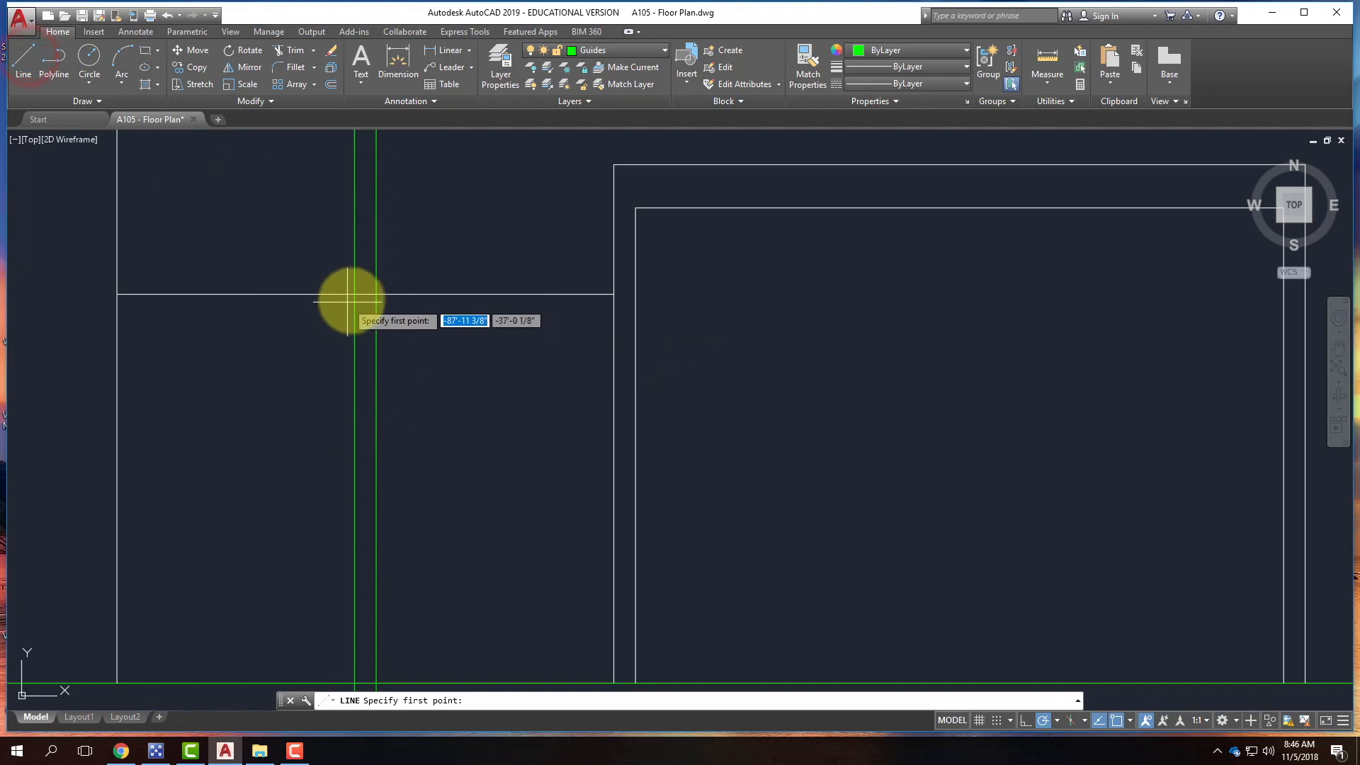
{"action": "key", "text": "Escape"}
{"action": "left_click", "coordinate": [615, 50]}
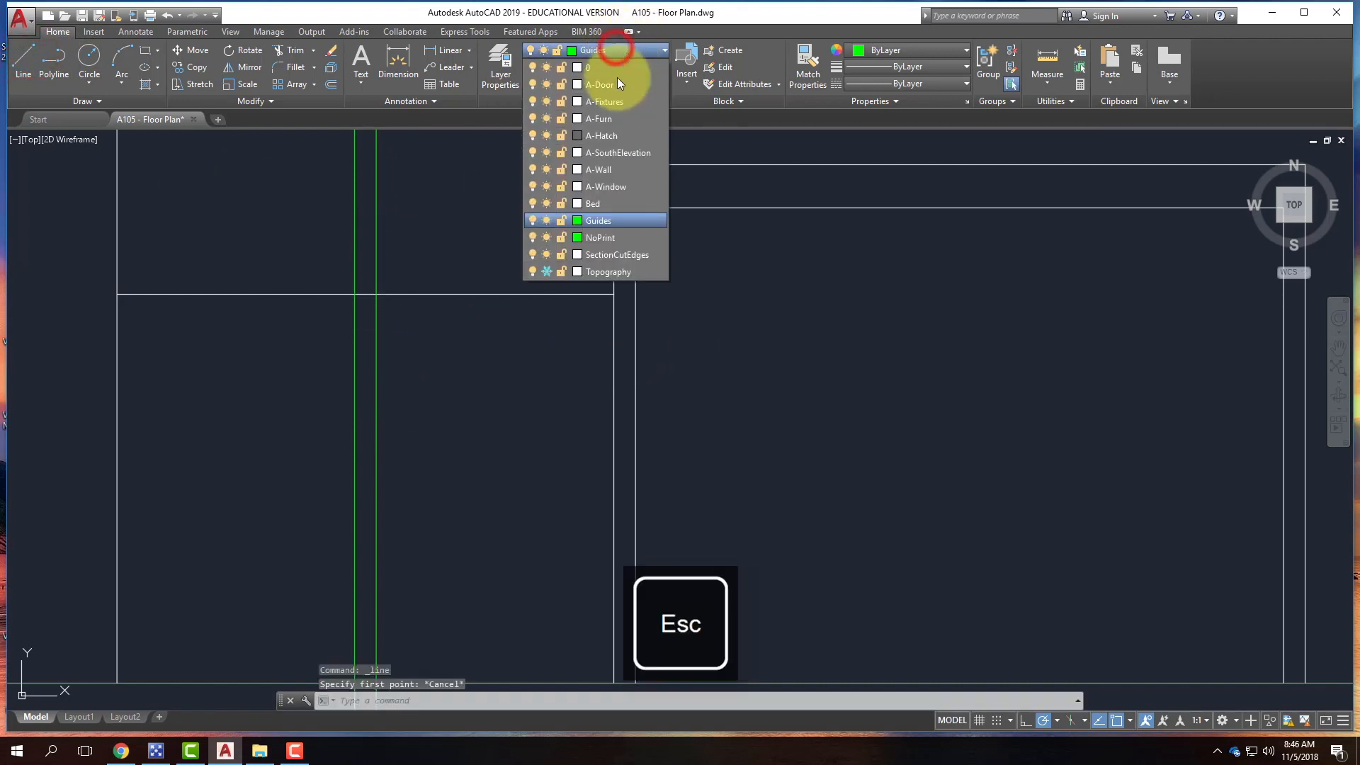
{"action": "left_click", "coordinate": [603, 151]}
- Draw a horizontal line 1' below the connecting section's roof line, from the pier's left guide ray to the west wing's edge
{"action": "left_click", "coordinate": [23, 60]}
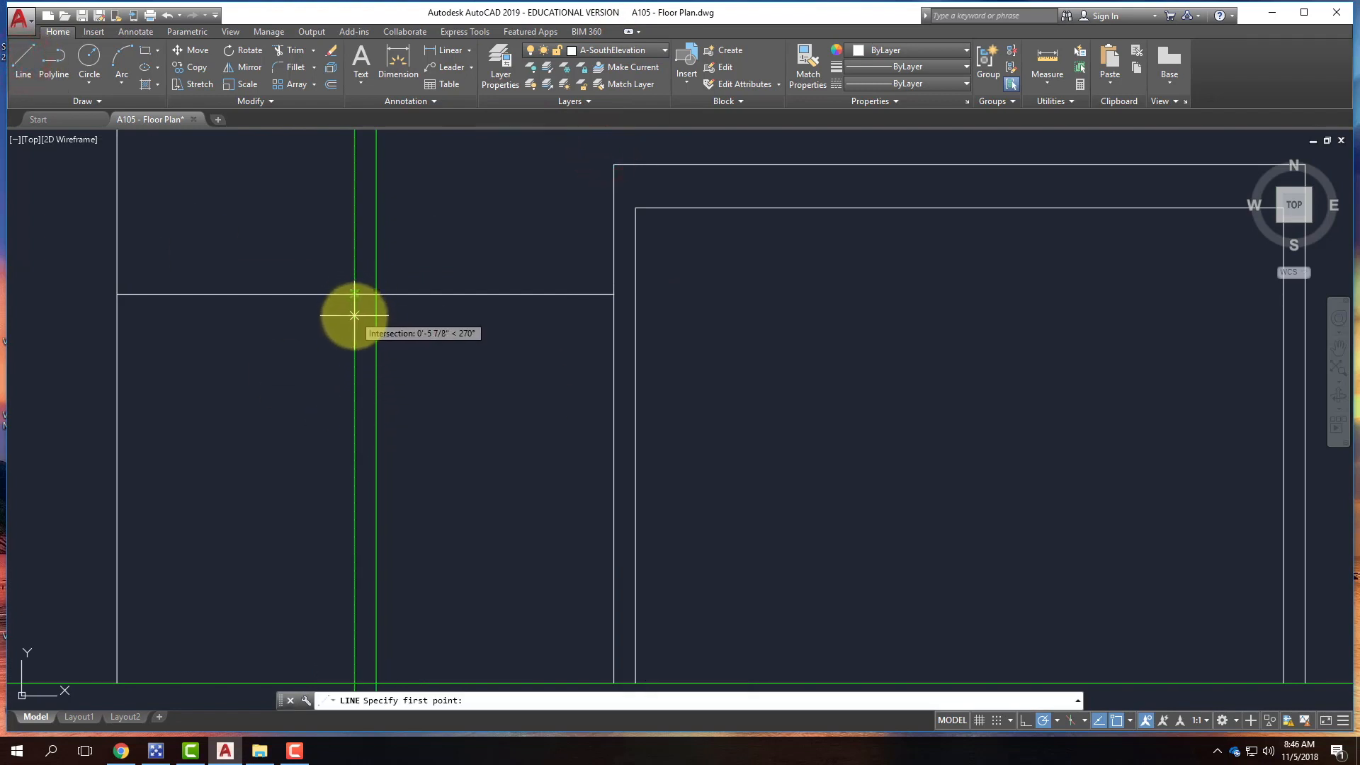
{"action": "type", "text": "1'"}
{"action": "key", "text": "Return"}
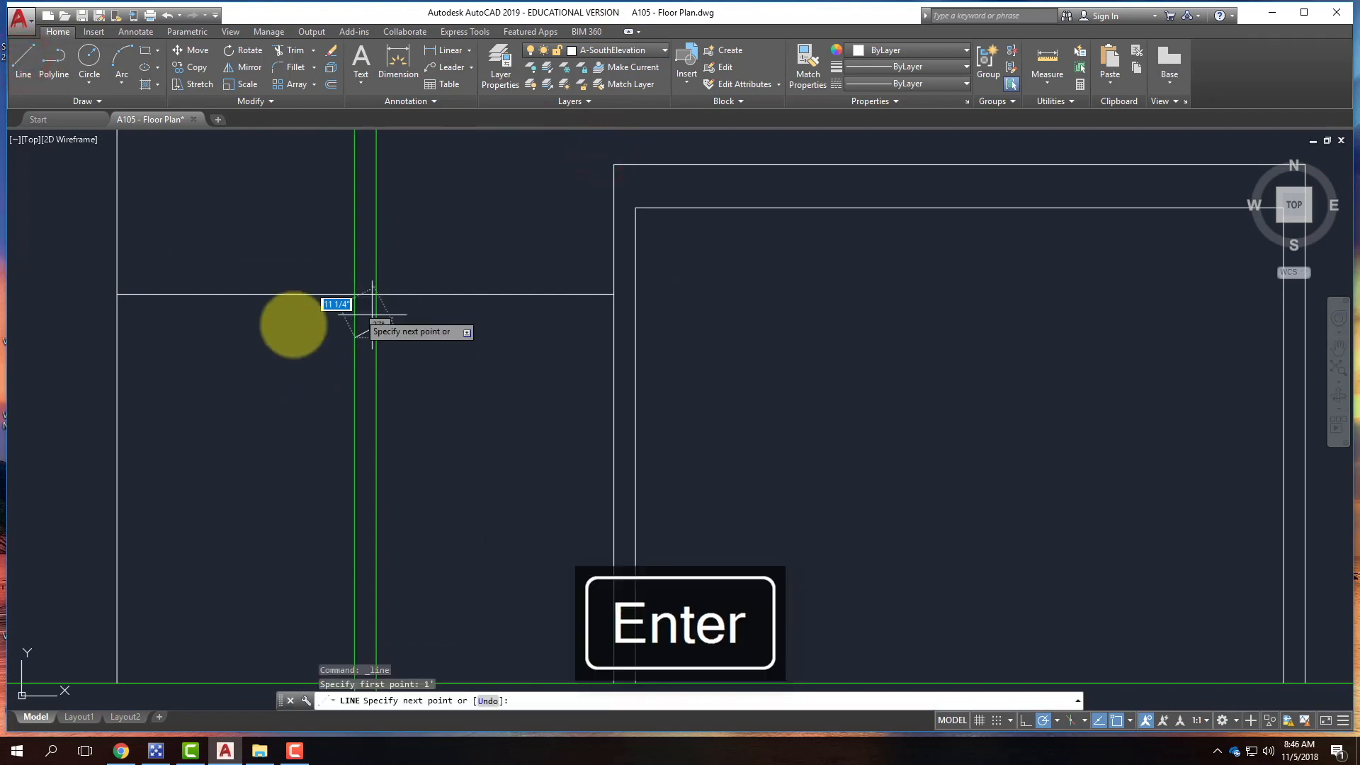
{"action": "left_click", "coordinate": [122, 333]}
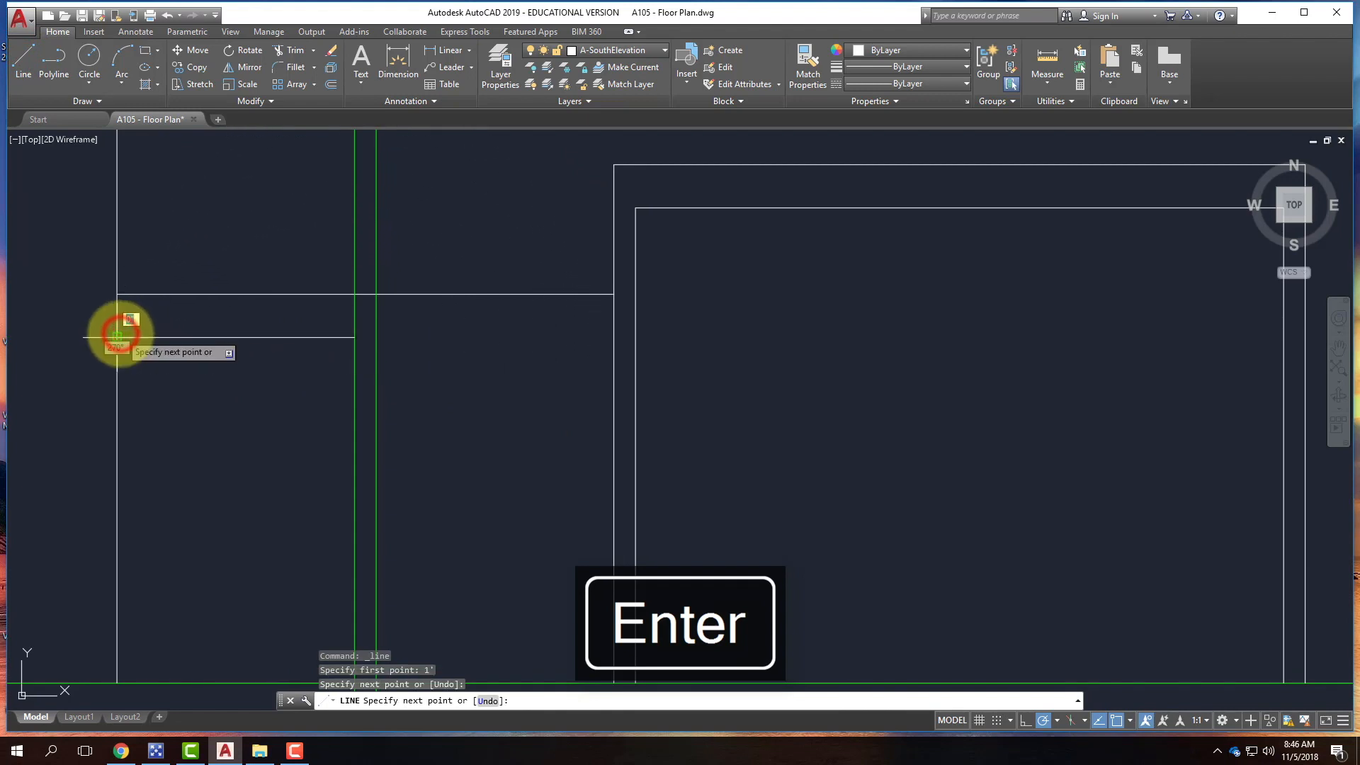
{"action": "key", "text": "Return"}
- Draw the matching head line at the same height from the pier's right guide ray to the east wing's outer edge
{"action": "right_click", "coordinate": [376, 337]}
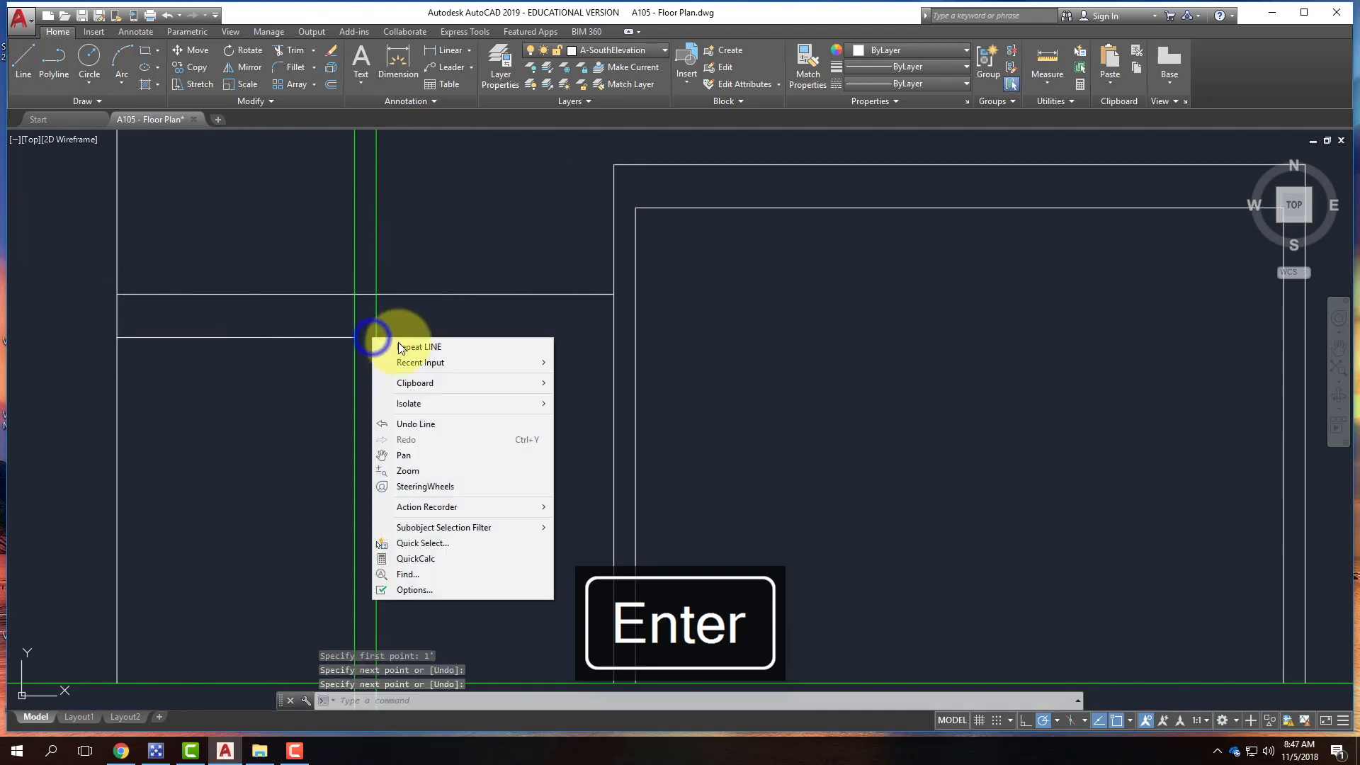
{"action": "left_click", "coordinate": [398, 347]}
{"action": "left_click", "coordinate": [376, 337]}
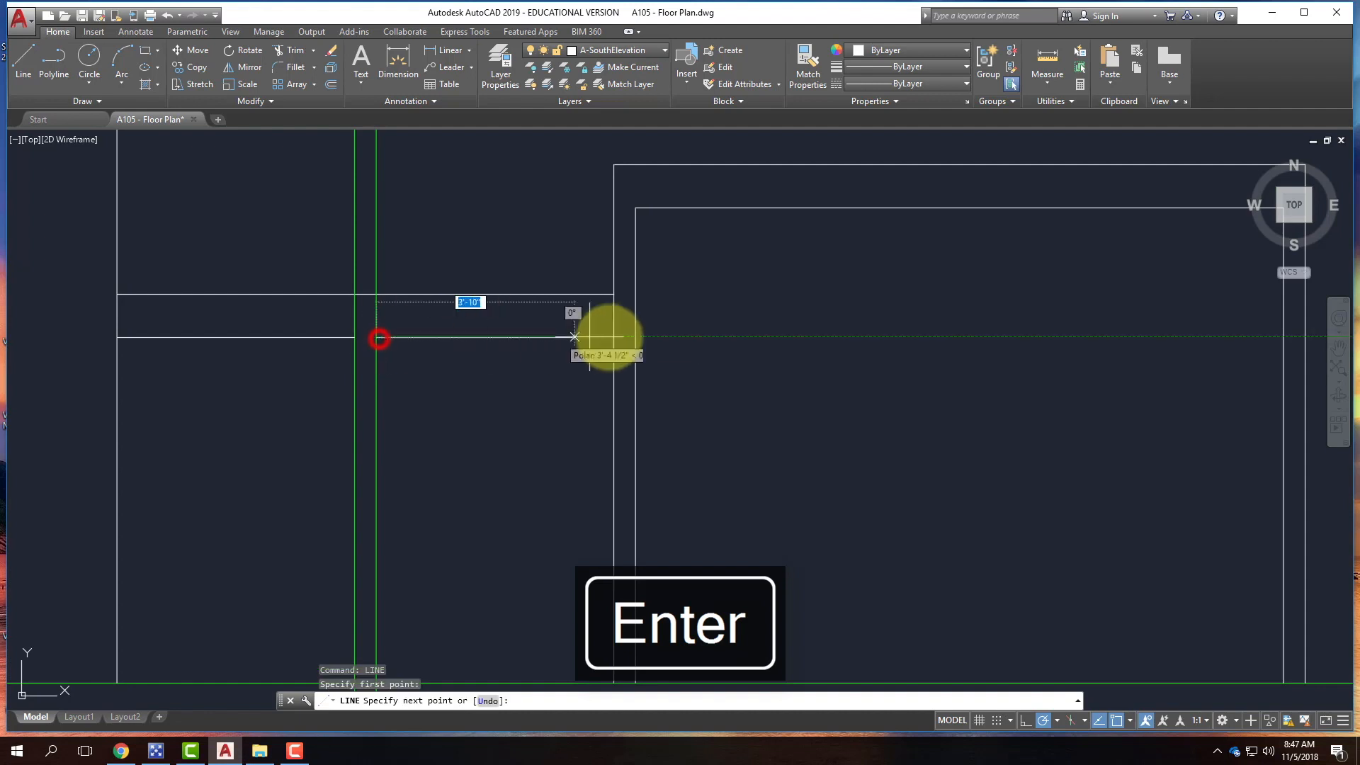
{"action": "left_click", "coordinate": [613, 337]}
{"action": "key", "text": "Return"}
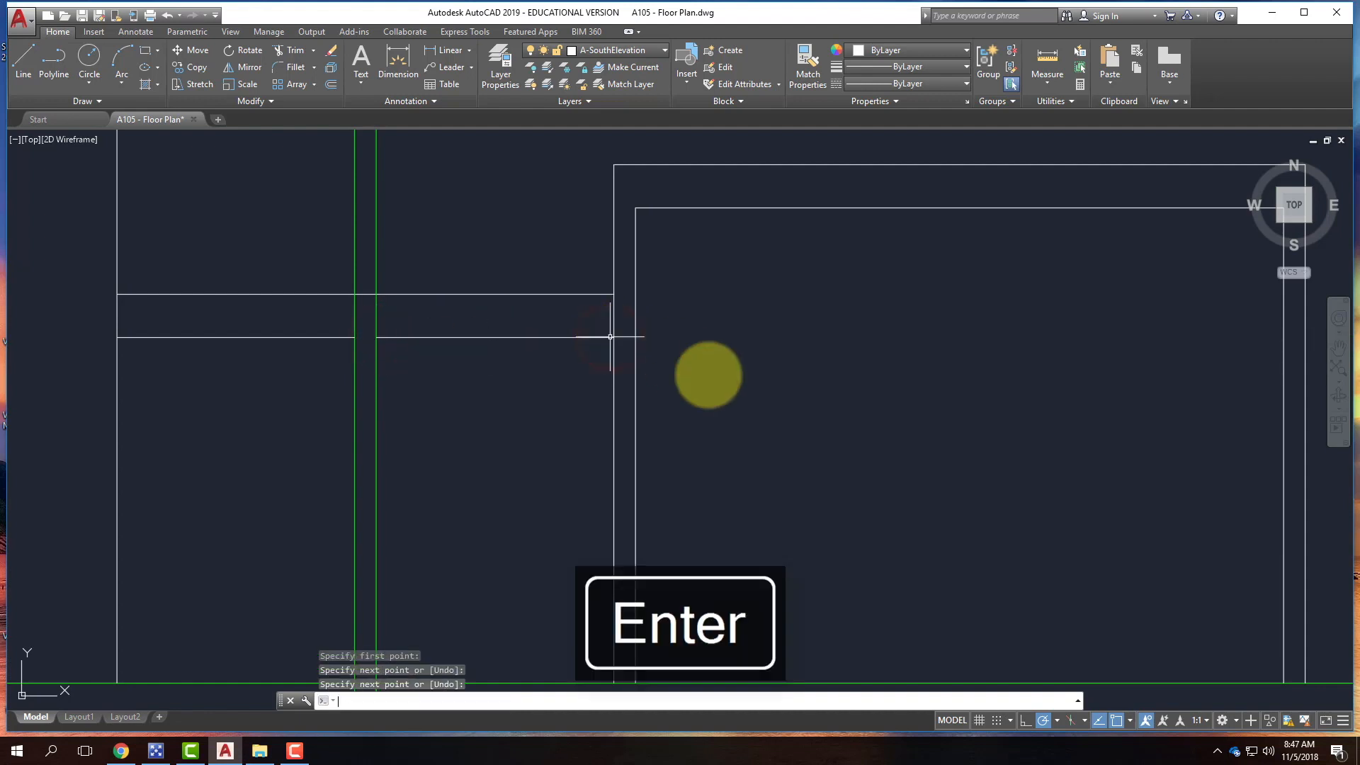
- Draw a horizontal sill line 48" above the ground line, from the pier's right guide ray to the east wing's outer edge
{"action": "right_click", "coordinate": [451, 416]}
{"action": "left_click", "coordinate": [484, 423]}
{"action": "scroll", "coordinate": [408, 479], "scroll_direction": "down", "scroll_amount": 2}
{"action": "scroll", "coordinate": [413, 557], "scroll_direction": "up", "scroll_amount": 2}
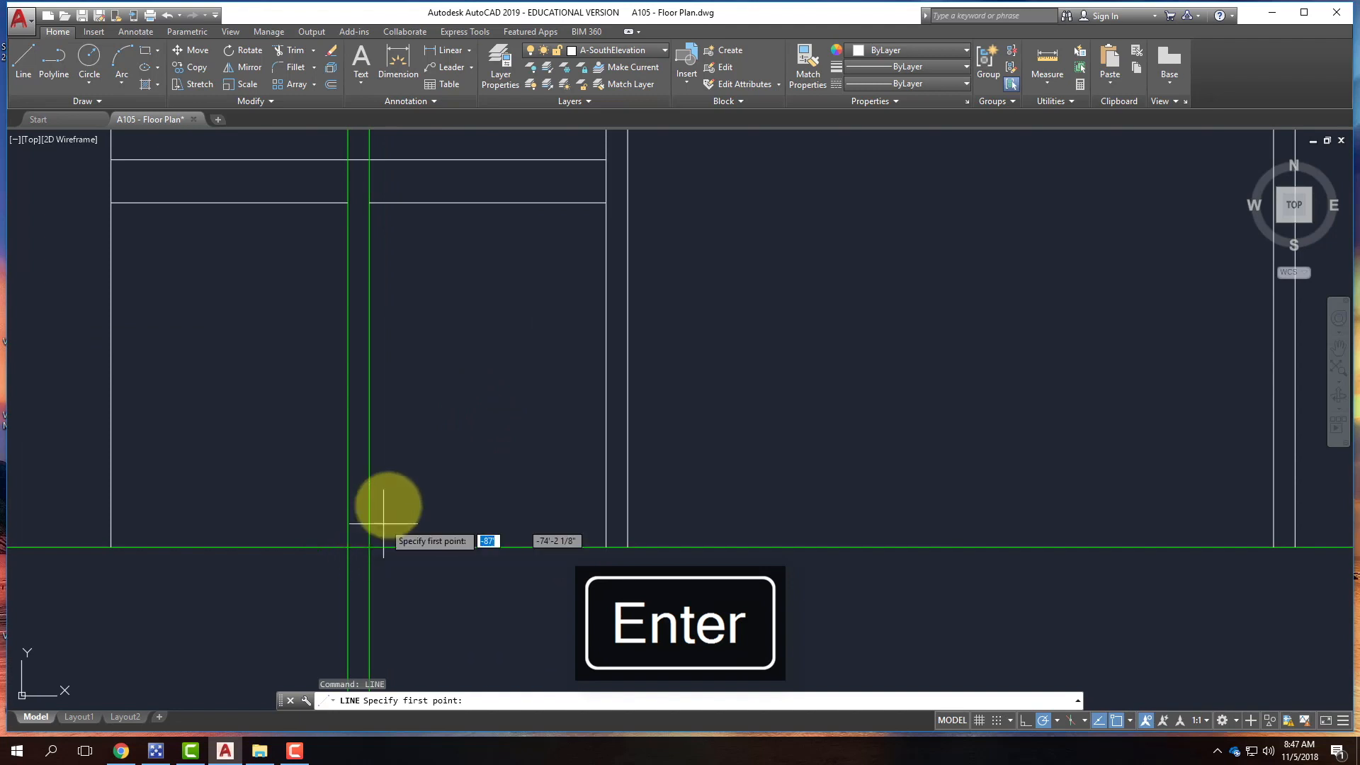
{"action": "type", "text": "4"}
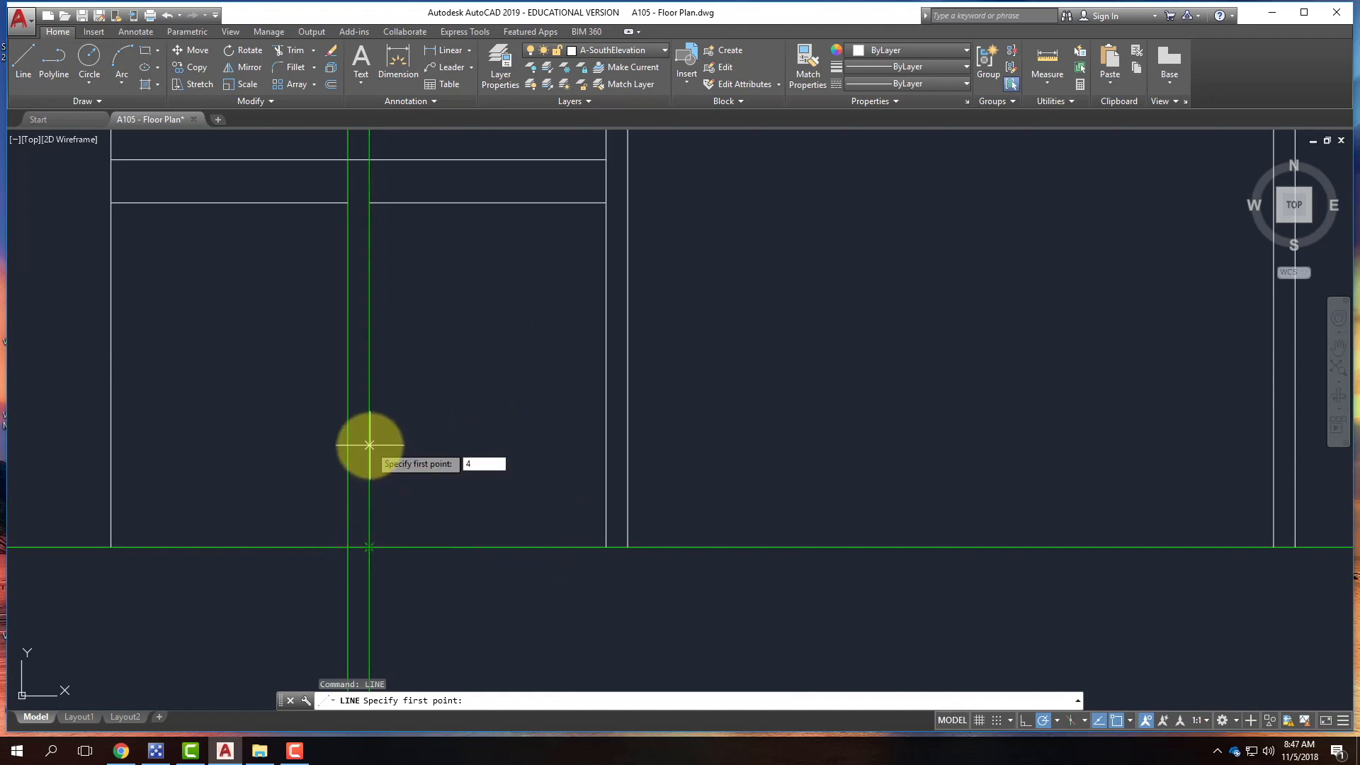
{"action": "type", "text": "8\""}
{"action": "key", "text": "shift+Return"}
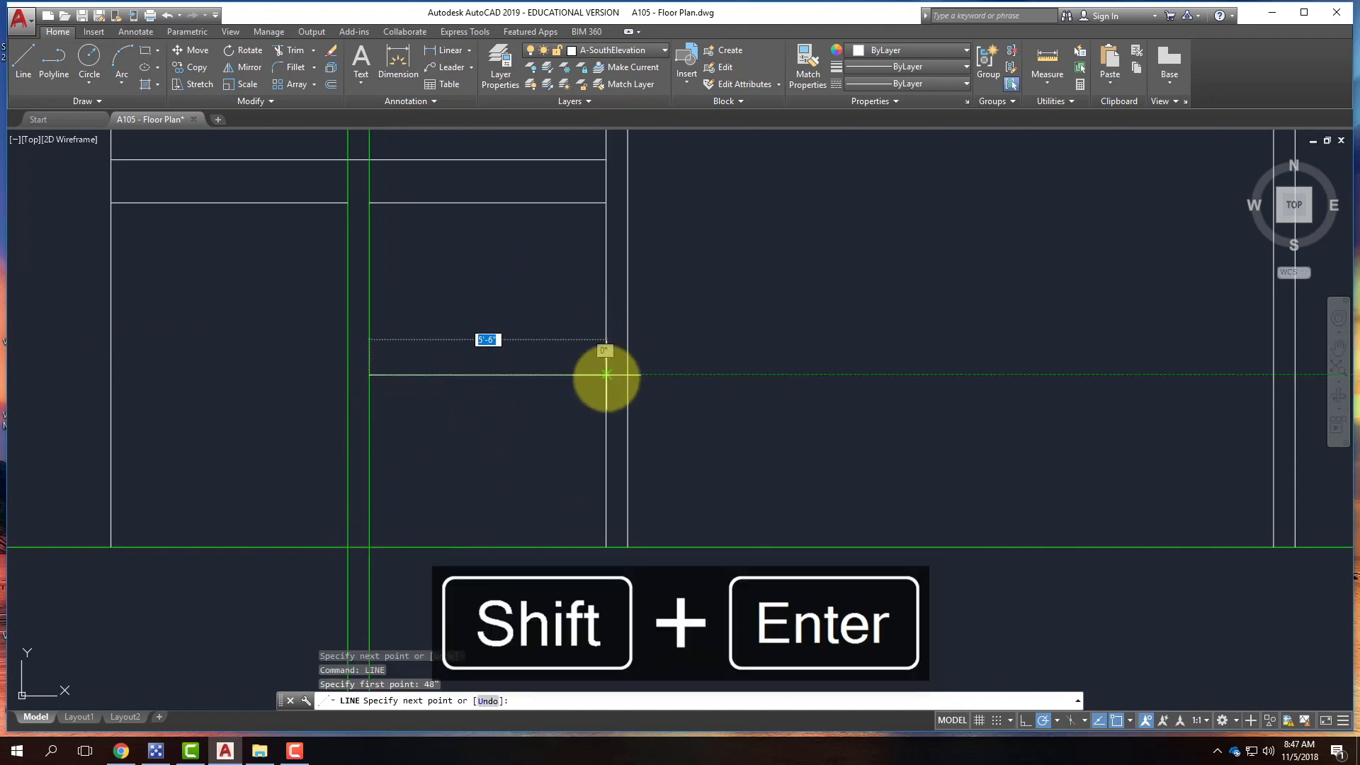
{"action": "left_click", "coordinate": [605, 376]}
{"action": "key", "text": "Return"}
- Draw the matching sill line from the pier's left guide ray to the west wing's edge
{"action": "right_click", "coordinate": [428, 326]}
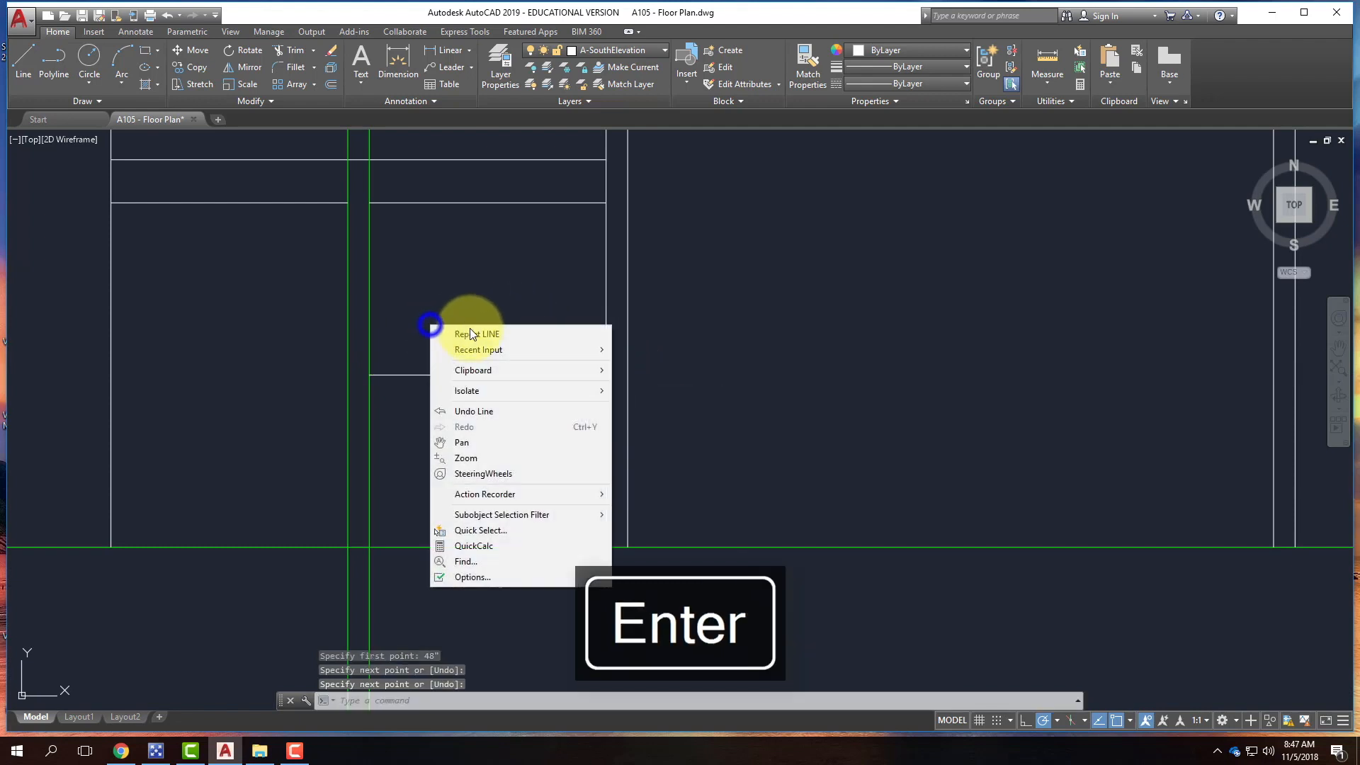
{"action": "left_click", "coordinate": [474, 334]}
{"action": "left_click", "coordinate": [348, 375]}
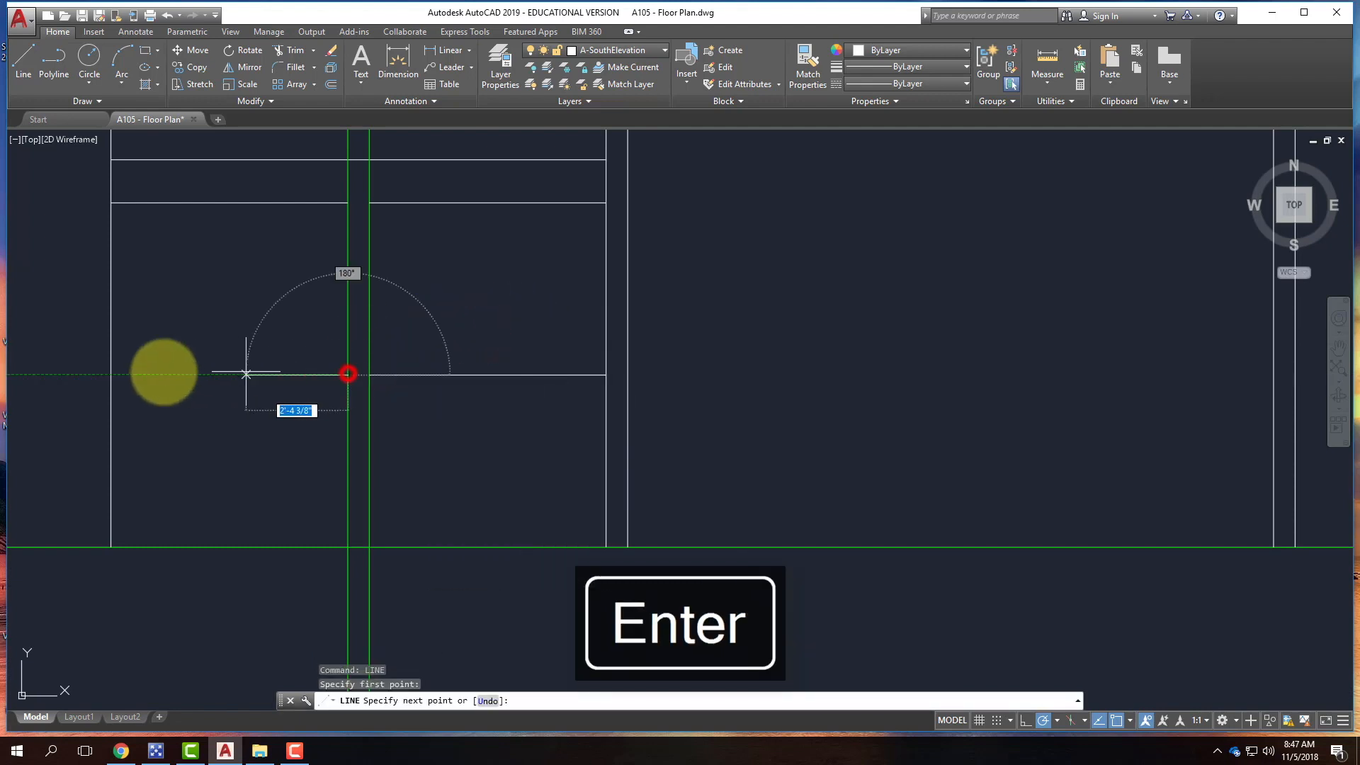
{"action": "left_click", "coordinate": [109, 374]}
{"action": "key", "text": "Return"}
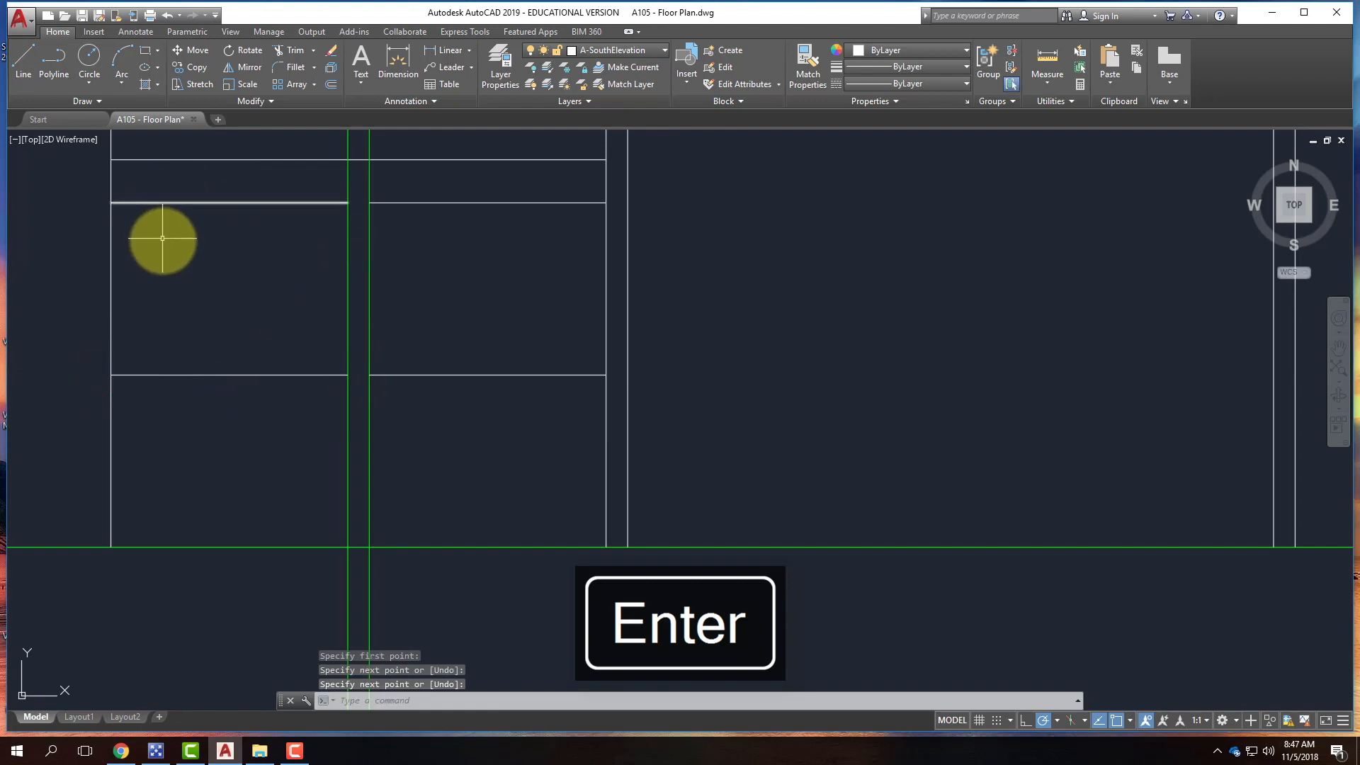
- Close the west opening with a vertical line along the pier's left guide ray, from the head line to the sill line
{"action": "right_click", "coordinate": [346, 209]}
{"action": "left_click", "coordinate": [312, 231]}
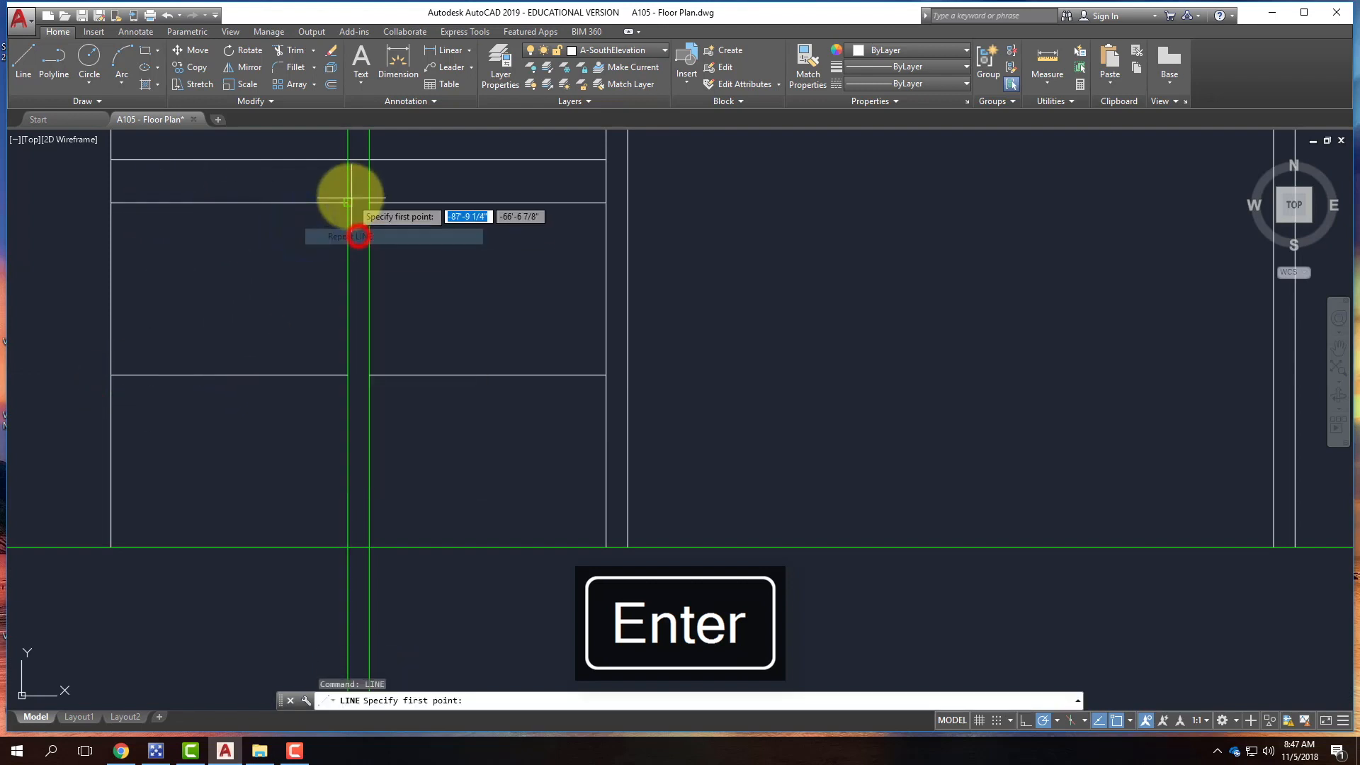
{"action": "left_click", "coordinate": [346, 205]}
{"action": "left_click", "coordinate": [347, 375]}
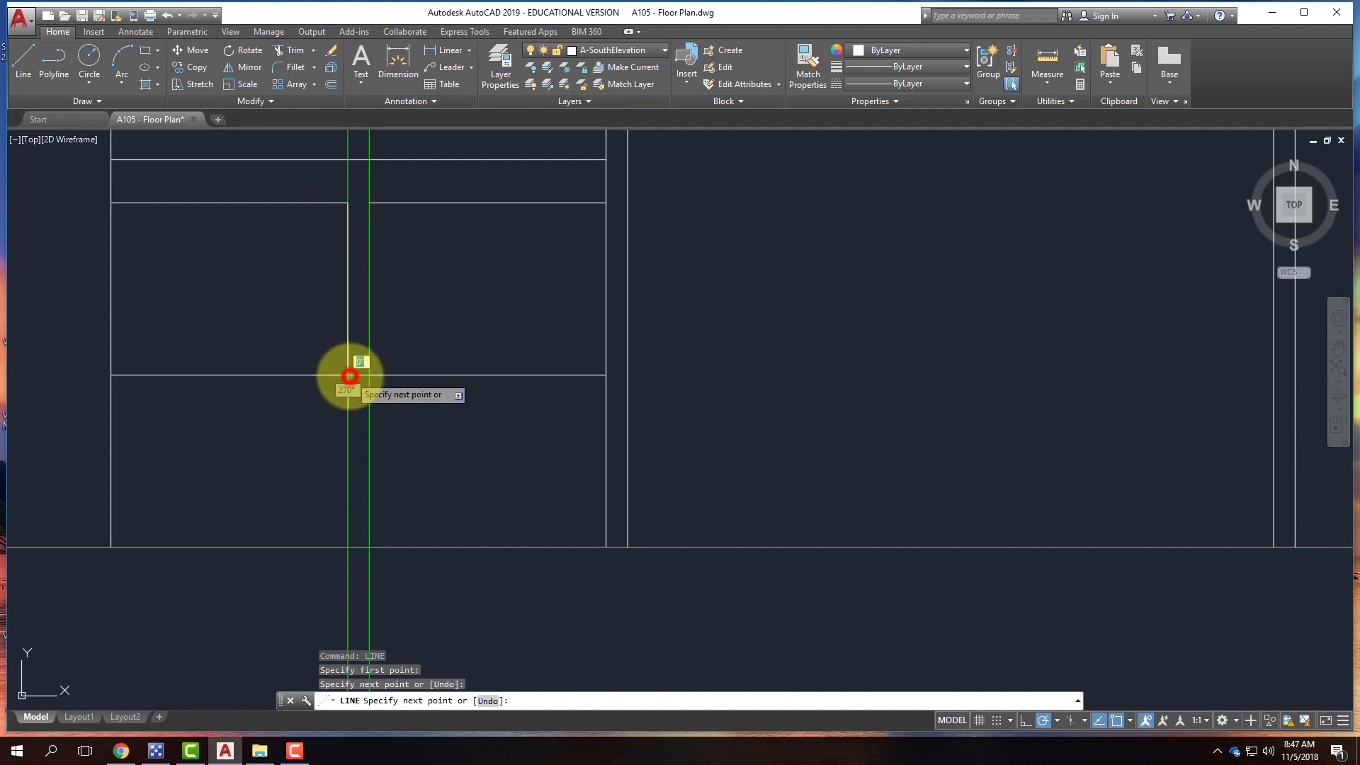
{"action": "key", "text": "Return"}
- Close the east opening with a vertical line along the pier's right guide ray, from the head line to the sill line
{"action": "right_click", "coordinate": [469, 285]}
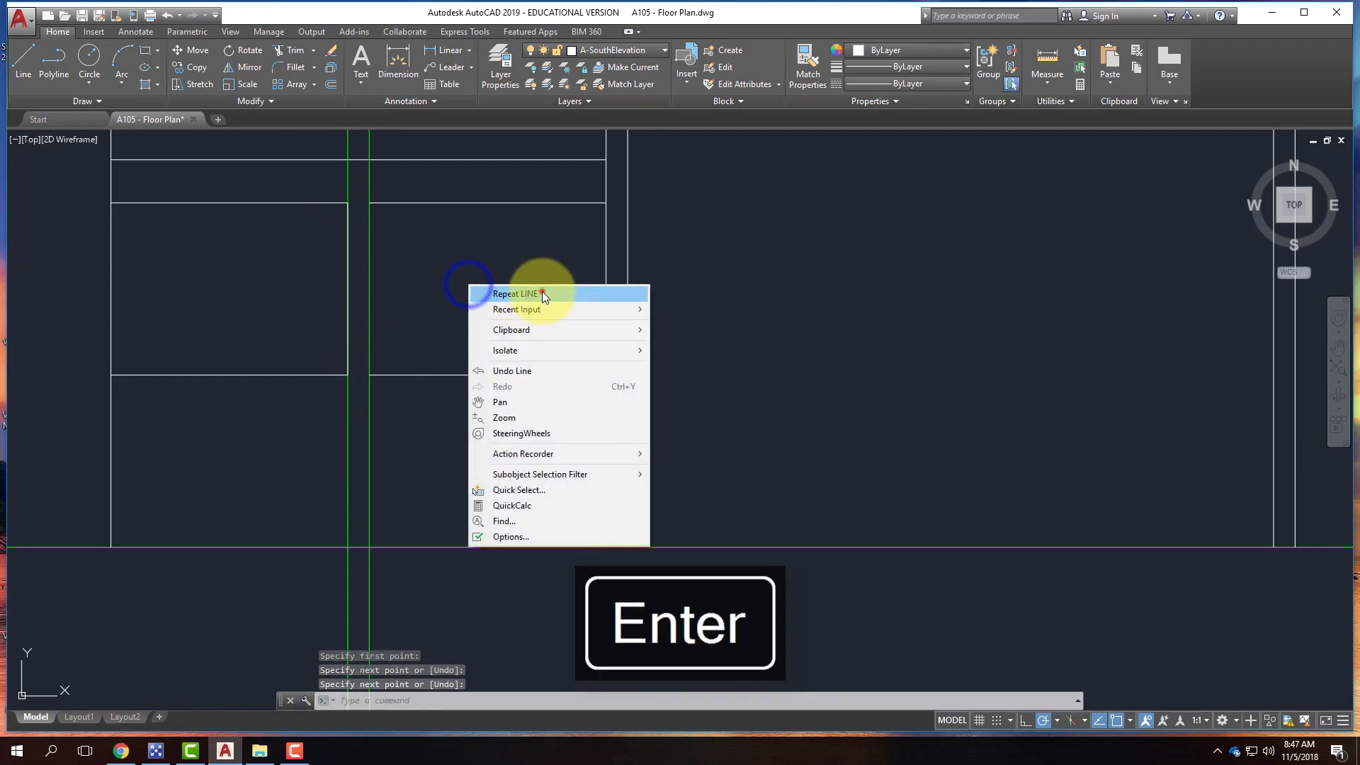
{"action": "left_click", "coordinate": [542, 294]}
{"action": "left_click", "coordinate": [369, 204]}
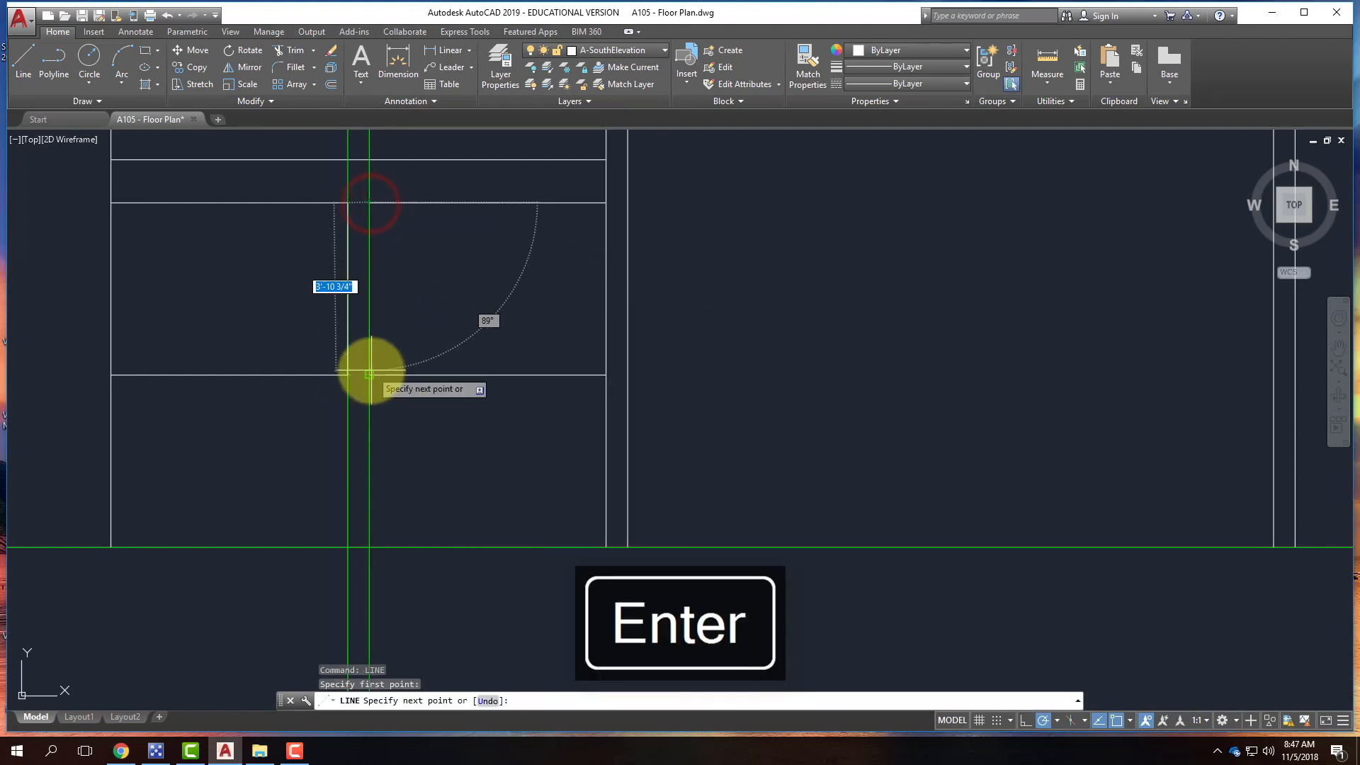
{"action": "left_click", "coordinate": [370, 373]}
{"action": "key", "text": "Return"}
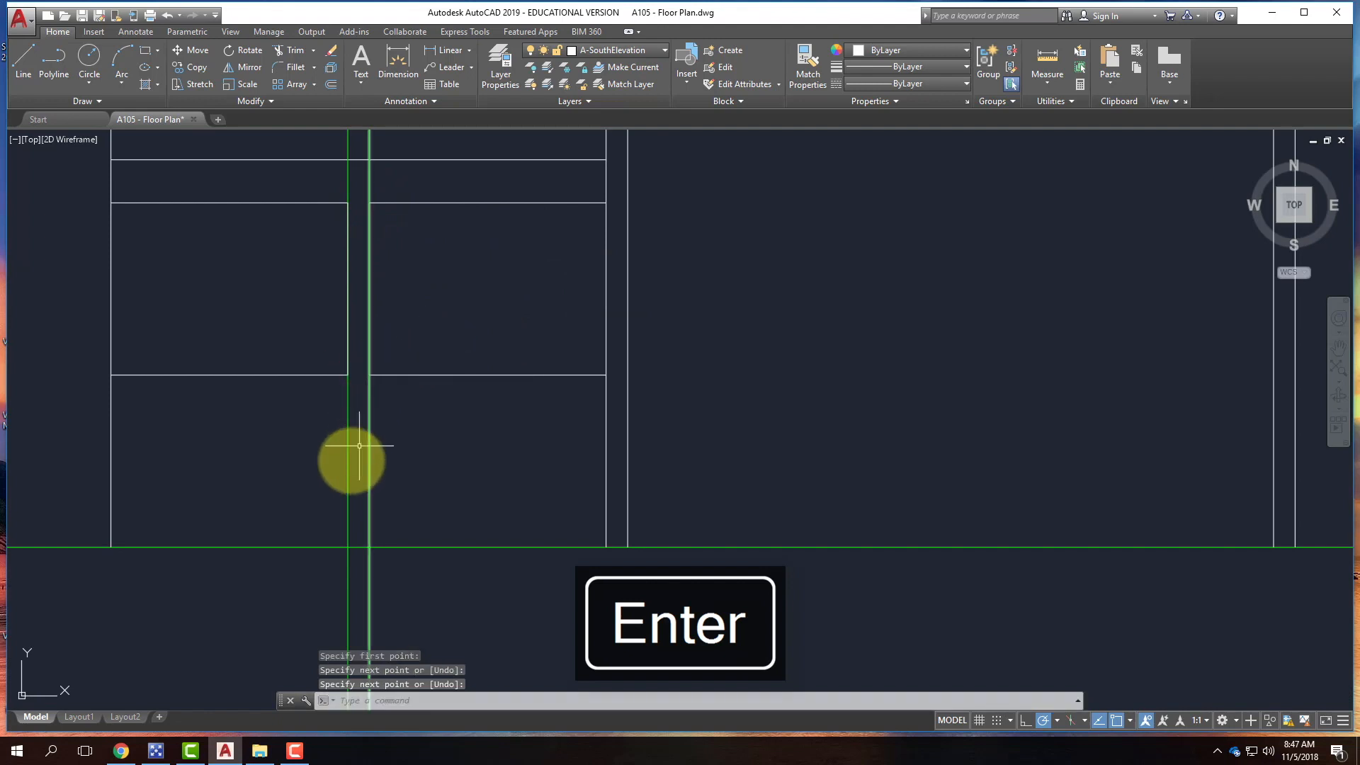
- Erase the two vertical guide rays projected from the connecting section's pier
{"action": "scroll", "coordinate": [349, 461], "scroll_direction": "down", "scroll_amount": 6}
{"action": "left_click", "coordinate": [402, 314]}
{"action": "left_click", "coordinate": [308, 278]}
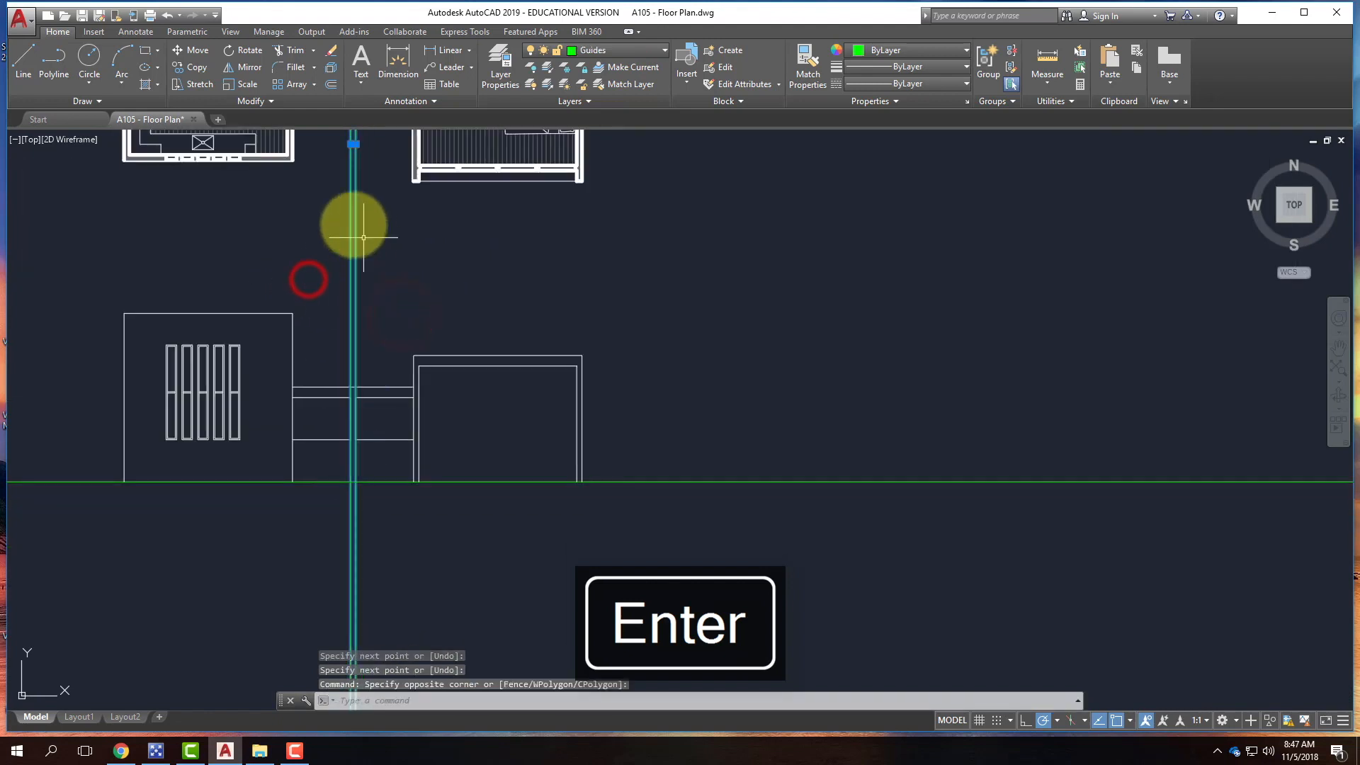
{"action": "key", "text": "Delete"}
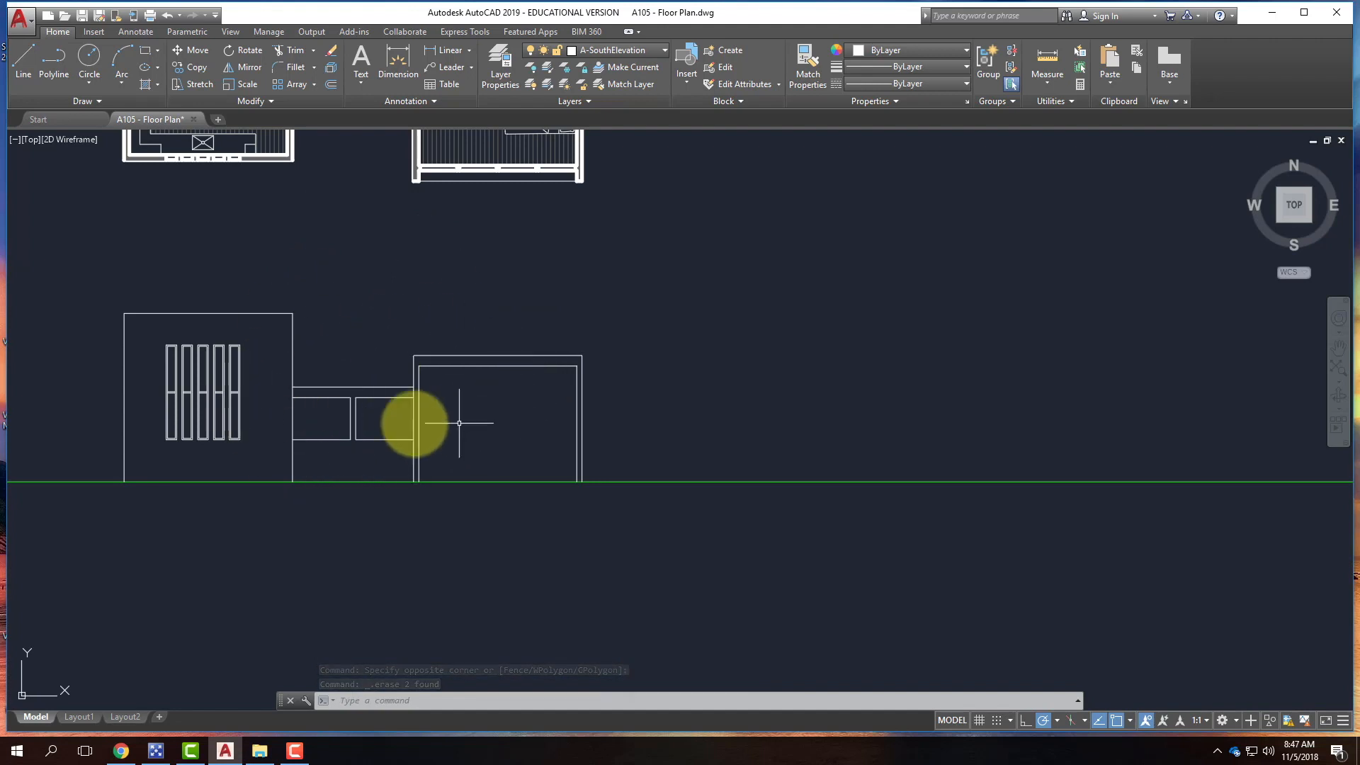
- Draw a vertical ray downward from the lower-left corner of the westernmost pier in the east wing's south window wall in the plan
{"action": "scroll", "coordinate": [460, 262], "scroll_direction": "down", "scroll_amount": 4}
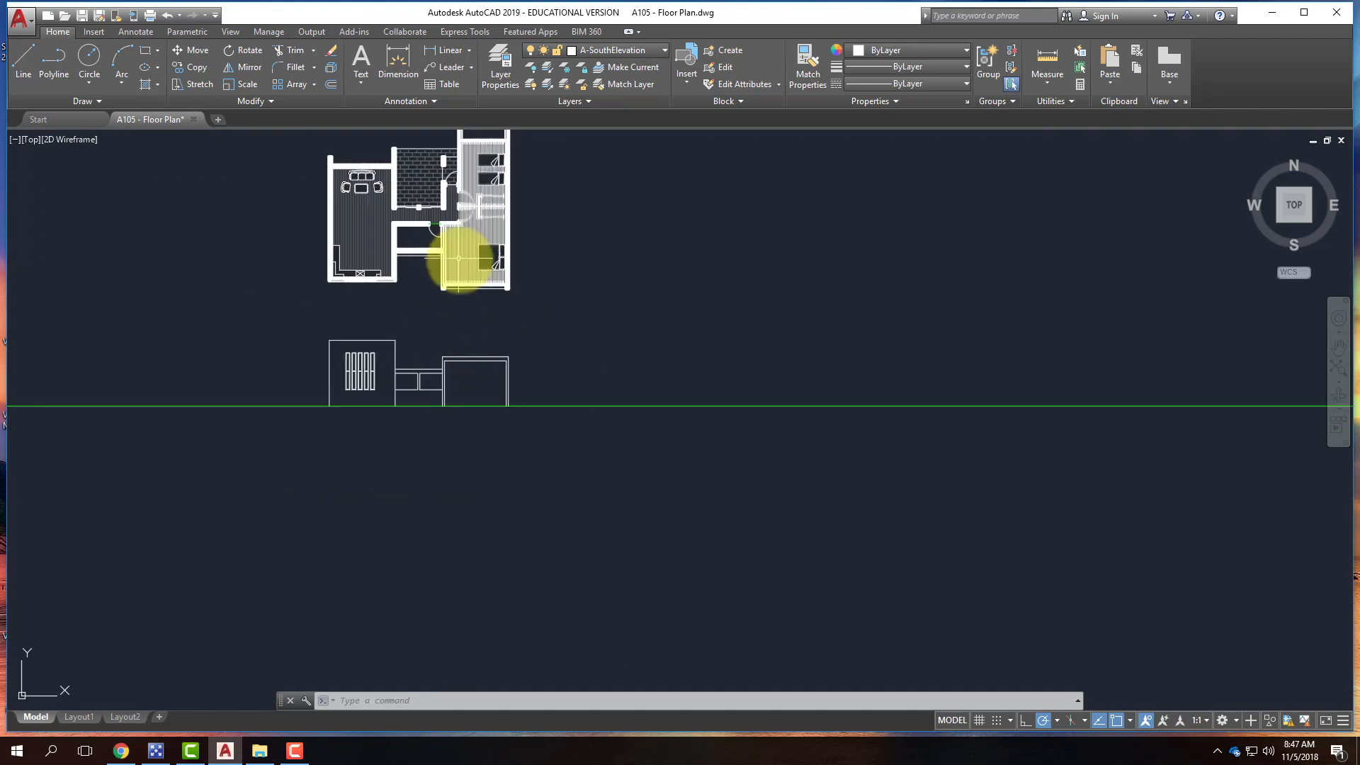
{"action": "scroll", "coordinate": [486, 306], "scroll_direction": "up", "scroll_amount": 8}
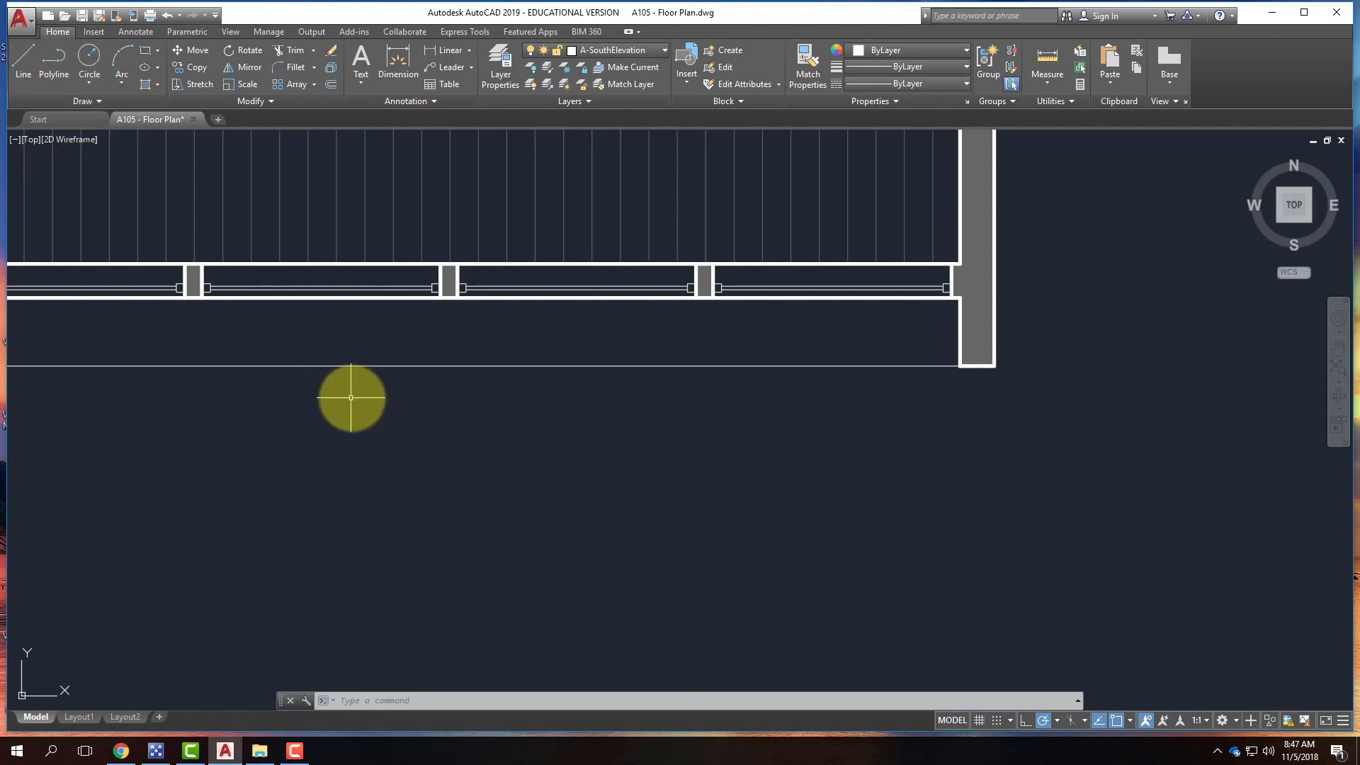
{"action": "key", "text": "Escape"}
{"action": "type", "text": "ray"}
{"action": "key", "text": "Return"}
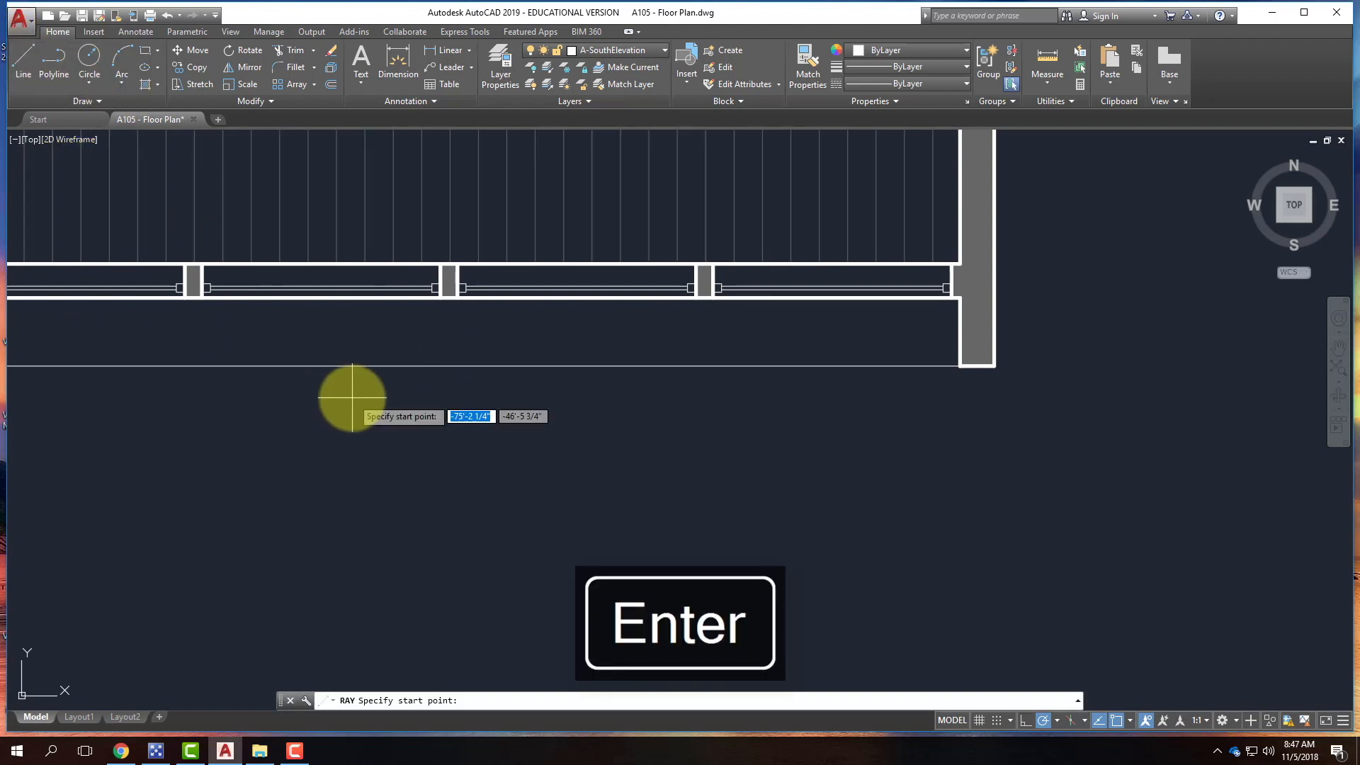
{"action": "left_click", "coordinate": [186, 296]}
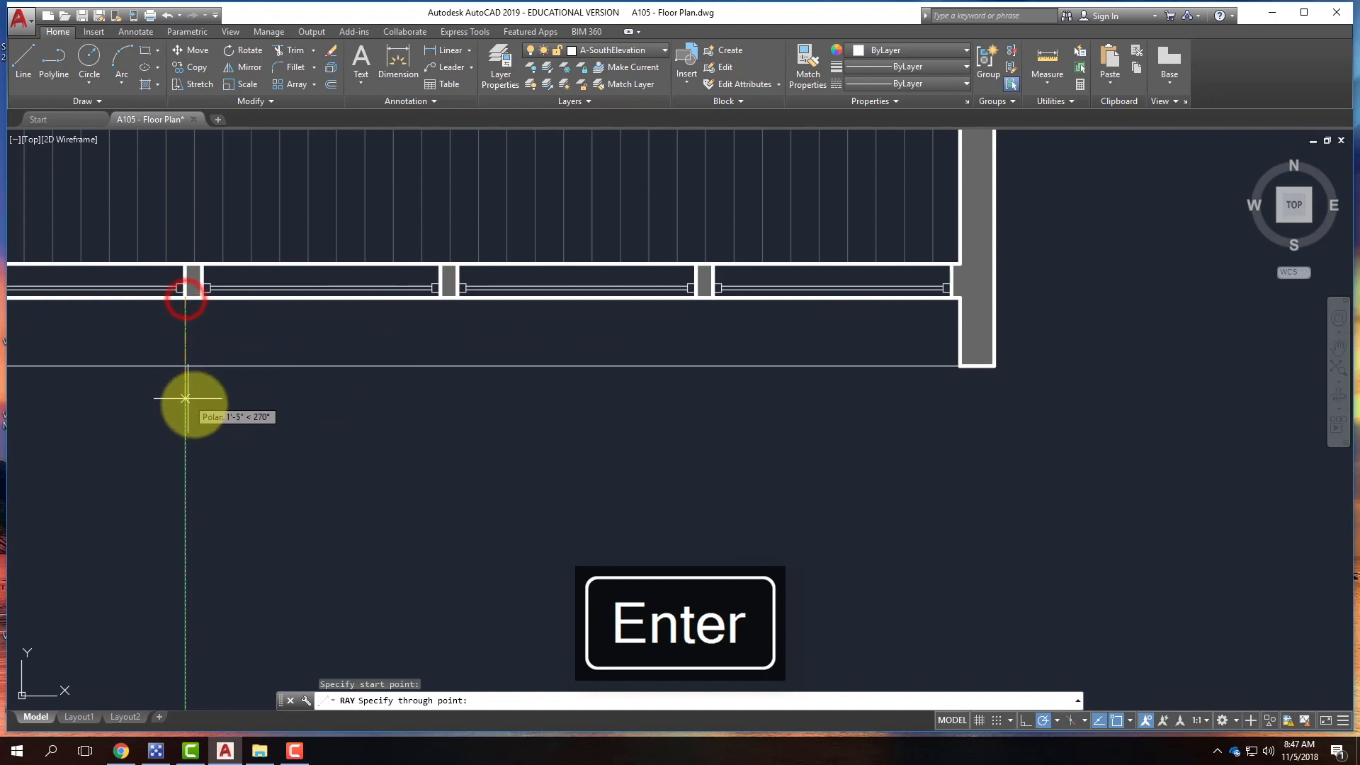
{"action": "key", "text": "Return"}
- Draw a second vertical ray downward from the lower-right corner of the same east wing pier
{"action": "right_click", "coordinate": [208, 341]}
{"action": "left_click", "coordinate": [248, 347]}
{"action": "left_click", "coordinate": [202, 296]}
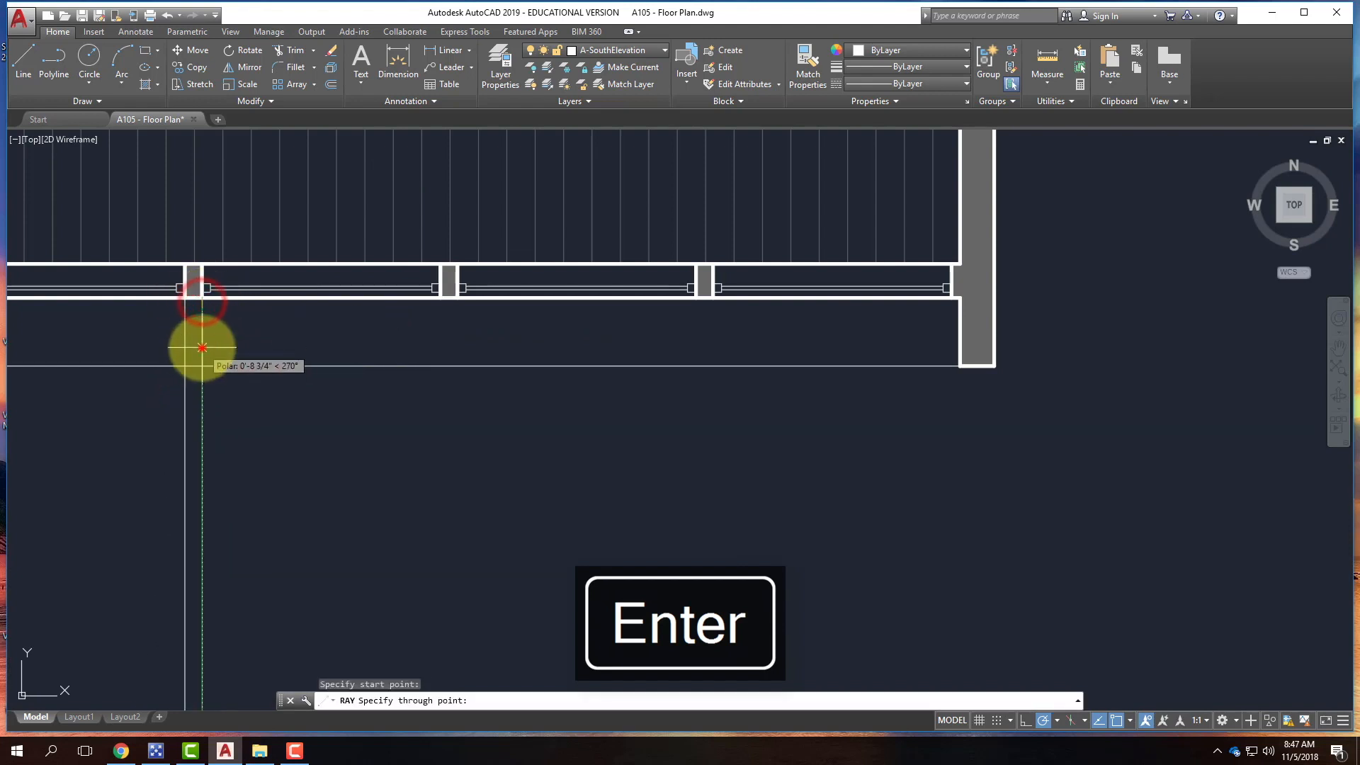
{"action": "left_click", "coordinate": [202, 347]}
{"action": "key", "text": "Return"}
- Move both new pier rays to the Guides layer and clear the selection
{"action": "left_click", "coordinate": [230, 422]}
{"action": "left_click", "coordinate": [132, 405]}
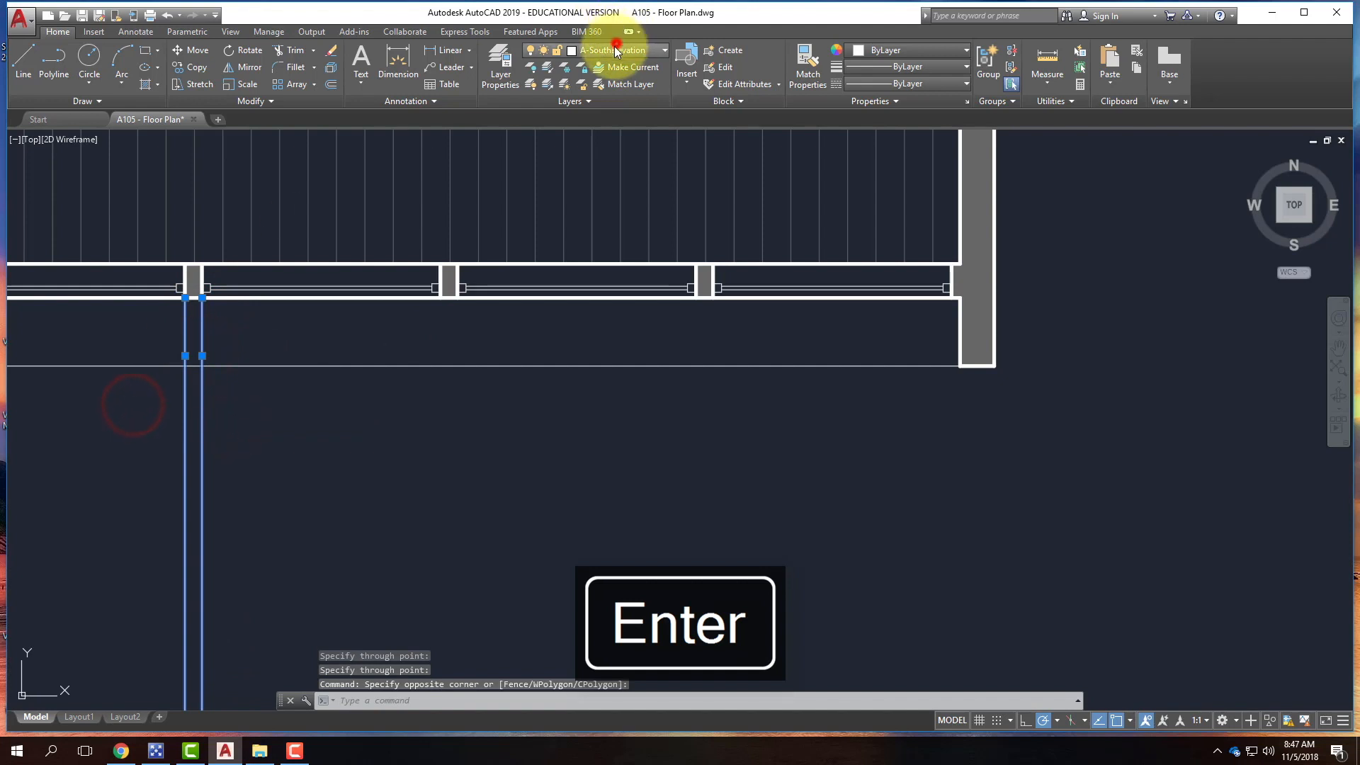
{"action": "left_click", "coordinate": [617, 50]}
{"action": "left_click", "coordinate": [606, 219]}
{"action": "key", "text": "Escape"}
- Draw the east wing pier's left edge along its left guide ray, from the ground line up to the recess's top line
{"action": "scroll", "coordinate": [503, 189], "scroll_direction": "down", "scroll_amount": 3}
{"action": "scroll", "coordinate": [470, 364], "scroll_direction": "down", "scroll_amount": 2}
{"action": "scroll", "coordinate": [449, 304], "scroll_direction": "up", "scroll_amount": 6}
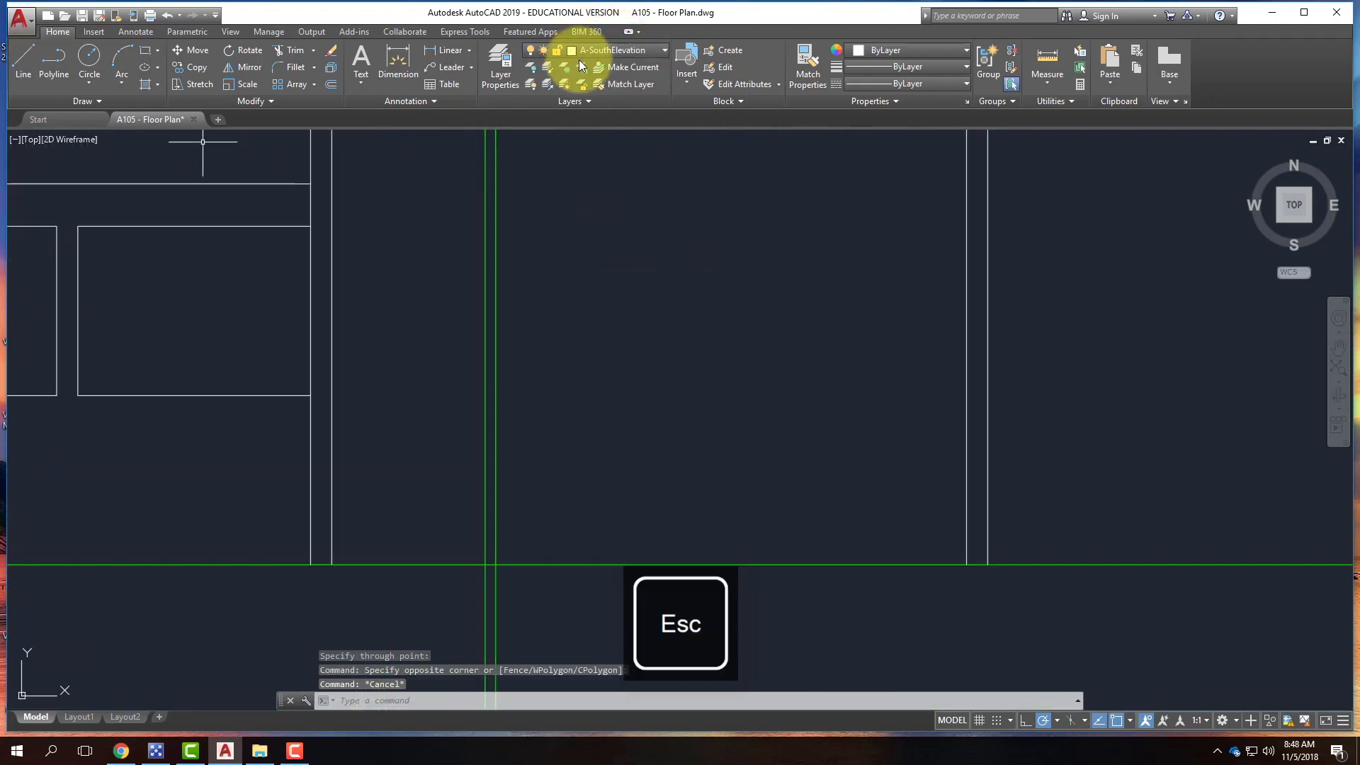
{"action": "left_click", "coordinate": [21, 57]}
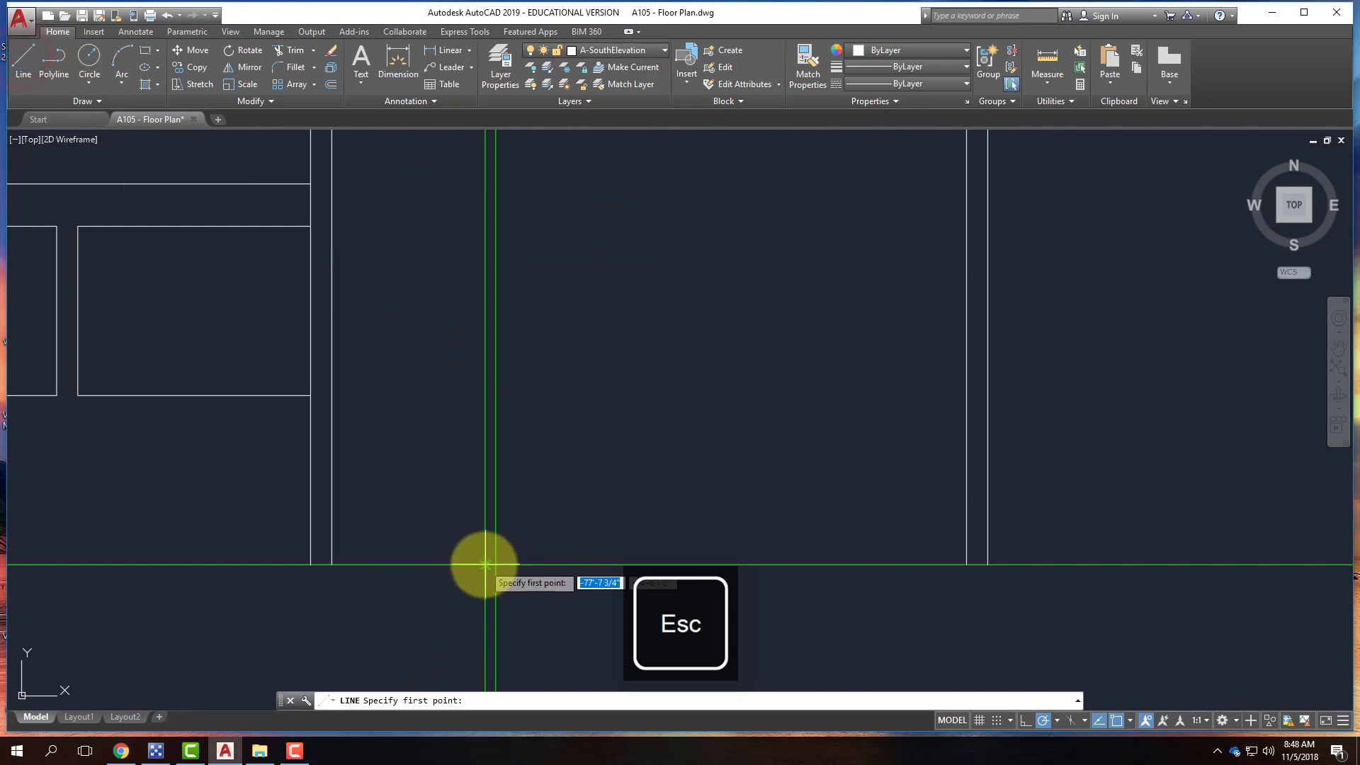
{"action": "left_click", "coordinate": [485, 565]}
{"action": "scroll", "coordinate": [473, 495], "scroll_direction": "down", "scroll_amount": 2}
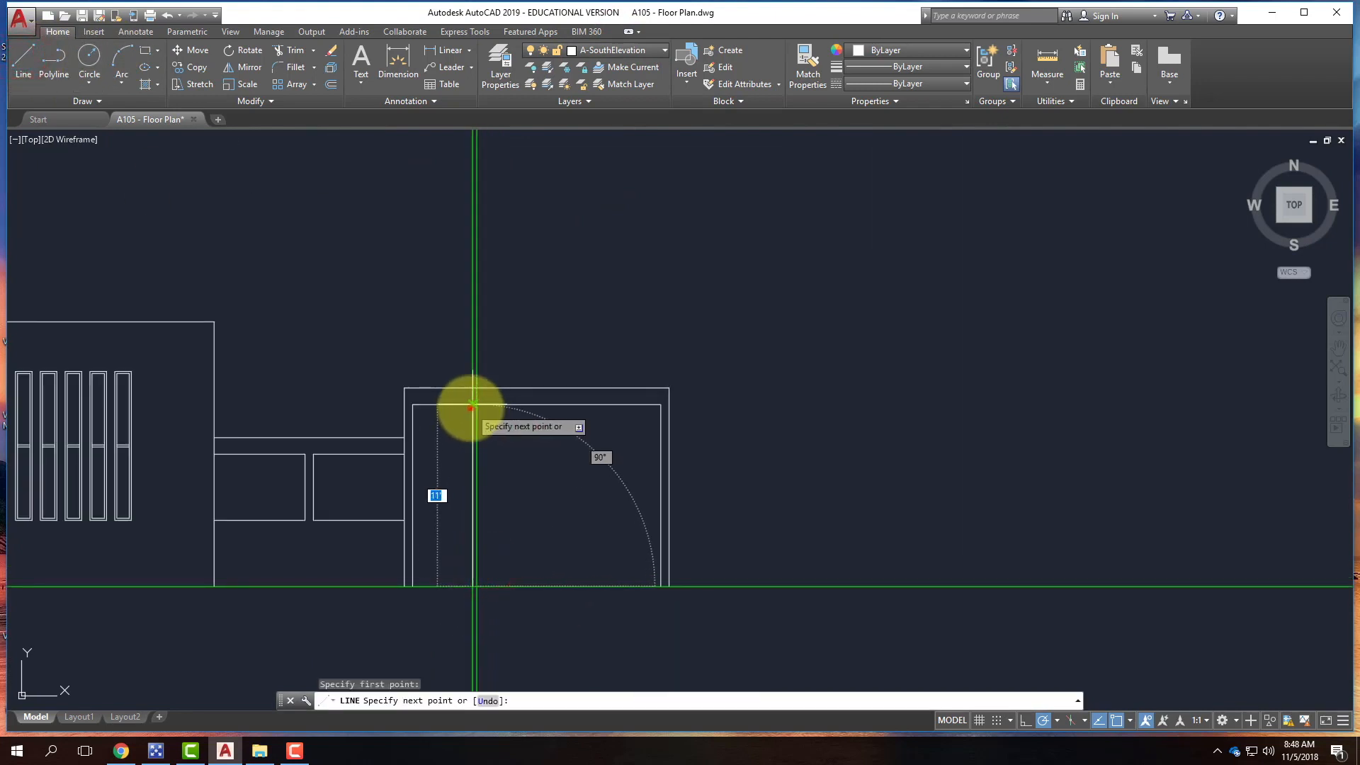
{"action": "left_click", "coordinate": [472, 405]}
{"action": "key", "text": "Return"}
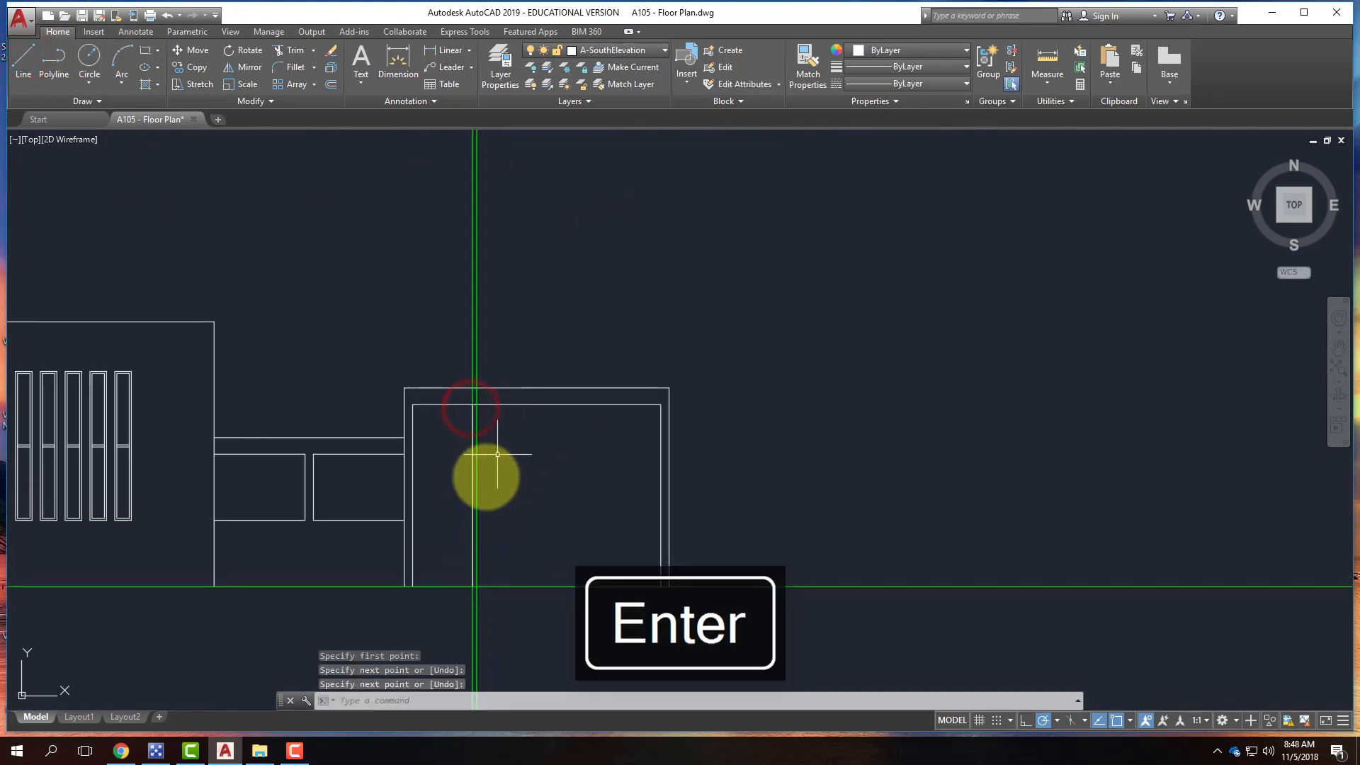
- Draw the east wing pier's right edge along its right guide ray, from the ground line up to the recess's top line
{"action": "right_click", "coordinate": [485, 595]}
{"action": "left_click", "coordinate": [540, 341]}
{"action": "scroll", "coordinate": [481, 626], "scroll_direction": "up", "scroll_amount": 2}
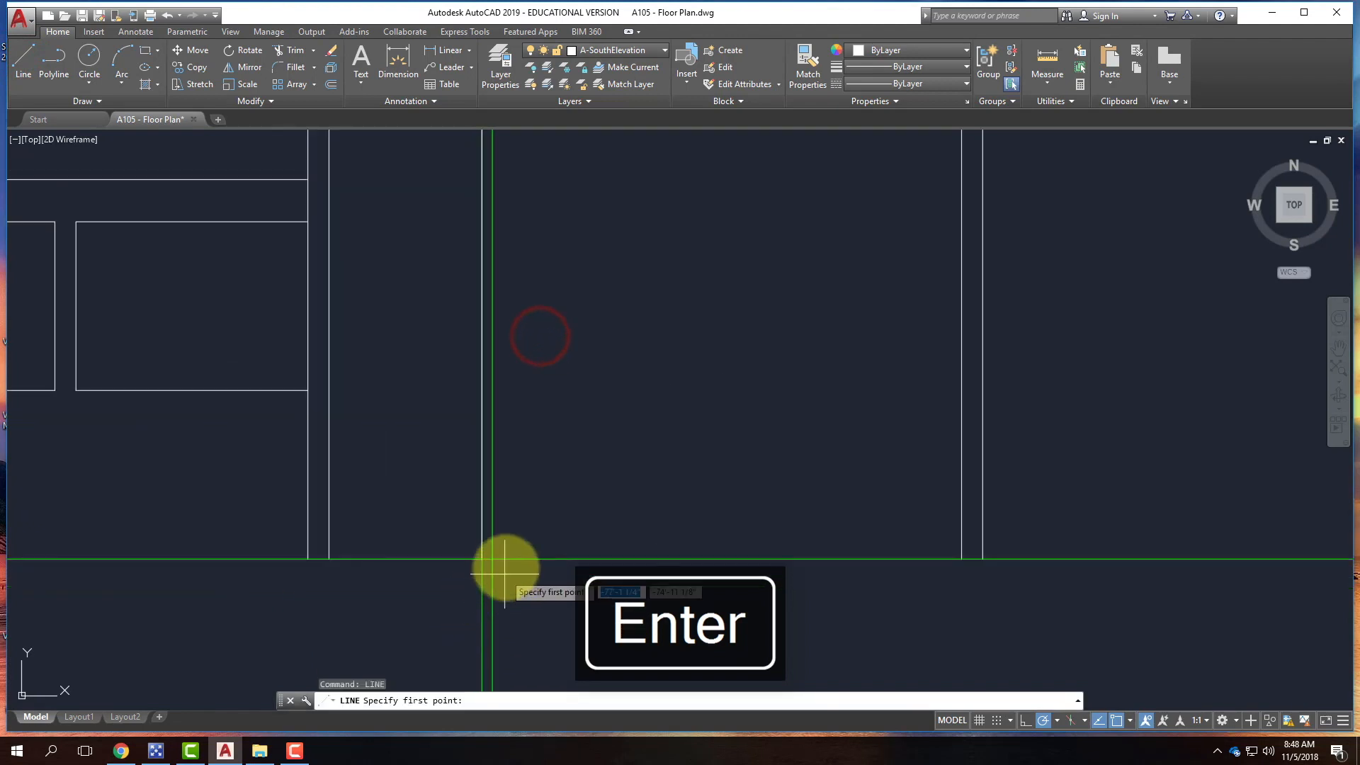
{"action": "left_click", "coordinate": [493, 563]}
{"action": "scroll", "coordinate": [486, 495], "scroll_direction": "down", "scroll_amount": 3}
{"action": "scroll", "coordinate": [456, 394], "scroll_direction": "up", "scroll_amount": 5}
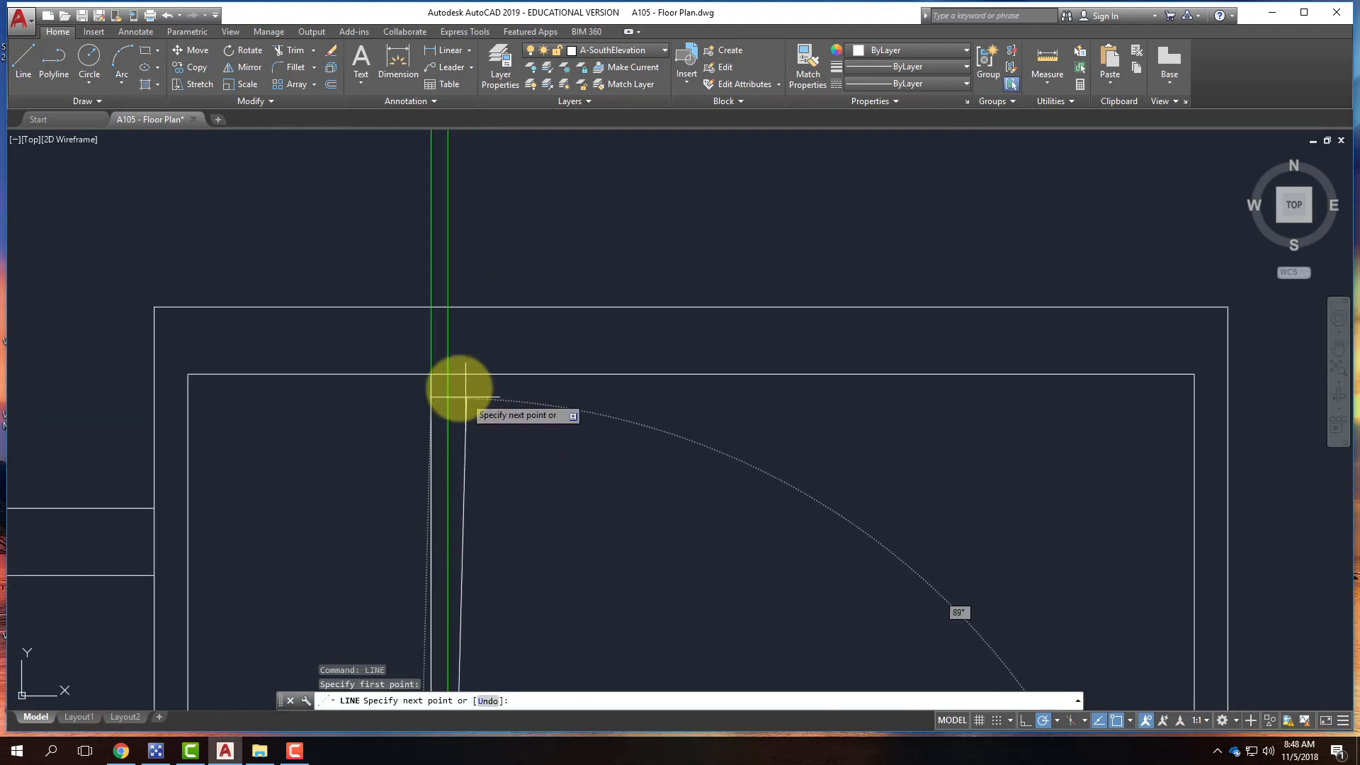
{"action": "left_click", "coordinate": [449, 379]}
{"action": "key", "text": "Return"}
{"action": "scroll", "coordinate": [516, 334], "scroll_direction": "down", "scroll_amount": 4}
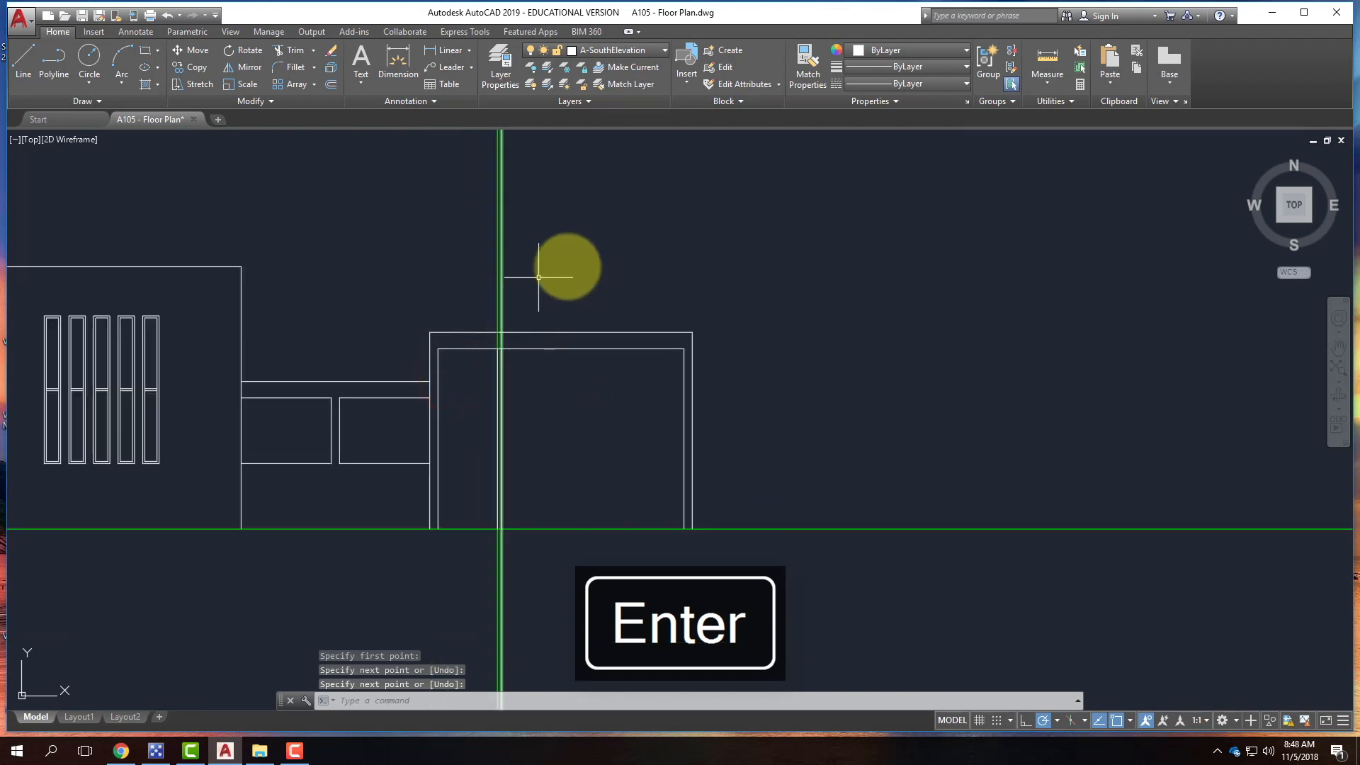
- Copy both pier edges to the other two east wing pier positions, using the matching pier corners in the plan as reference points
{"action": "scroll", "coordinate": [454, 378], "scroll_direction": "up", "scroll_amount": 4}
{"action": "left_click", "coordinate": [434, 371]}
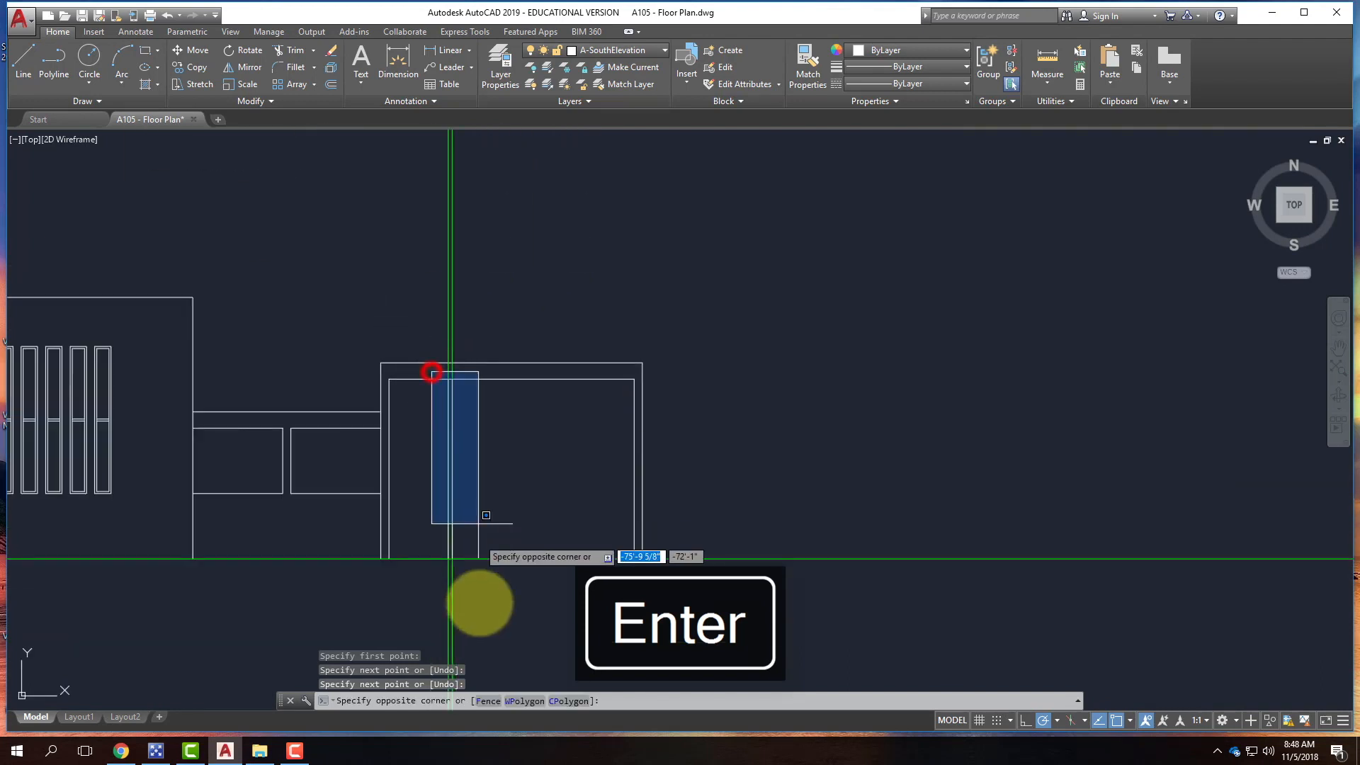
{"action": "left_click", "coordinate": [473, 602]}
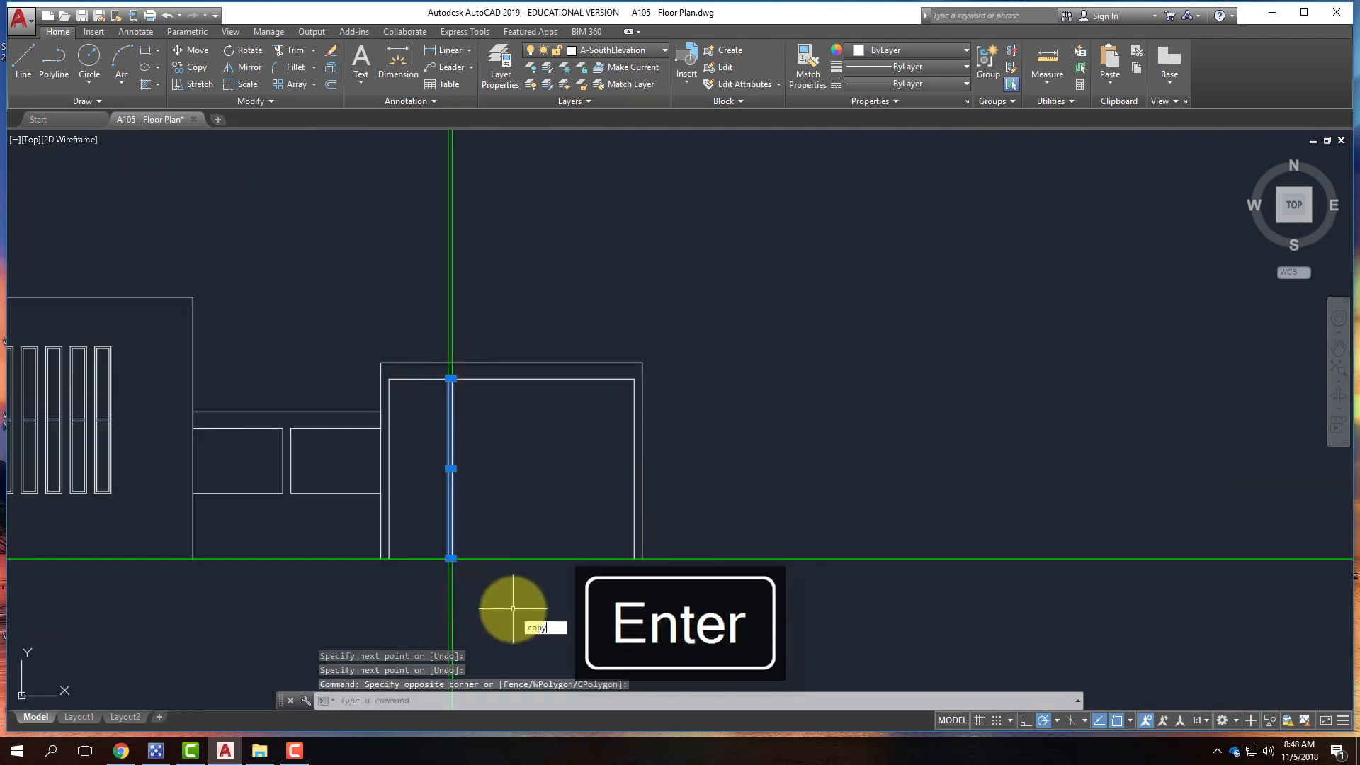
{"action": "type", "text": "cop"}
{"action": "key", "text": "Return"}
{"action": "scroll", "coordinate": [524, 566], "scroll_direction": "down", "scroll_amount": 4}
{"action": "scroll", "coordinate": [541, 461], "scroll_direction": "up", "scroll_amount": 6}
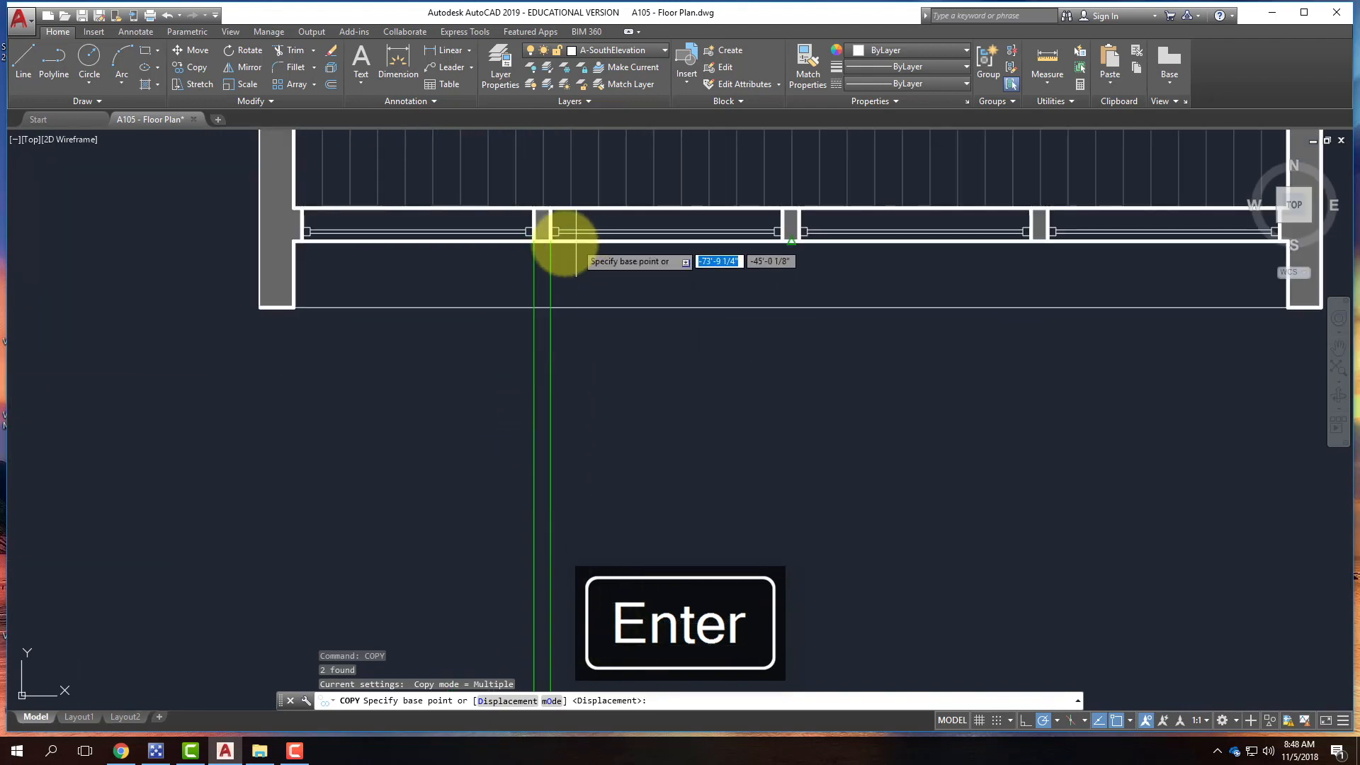
{"action": "left_click", "coordinate": [541, 237]}
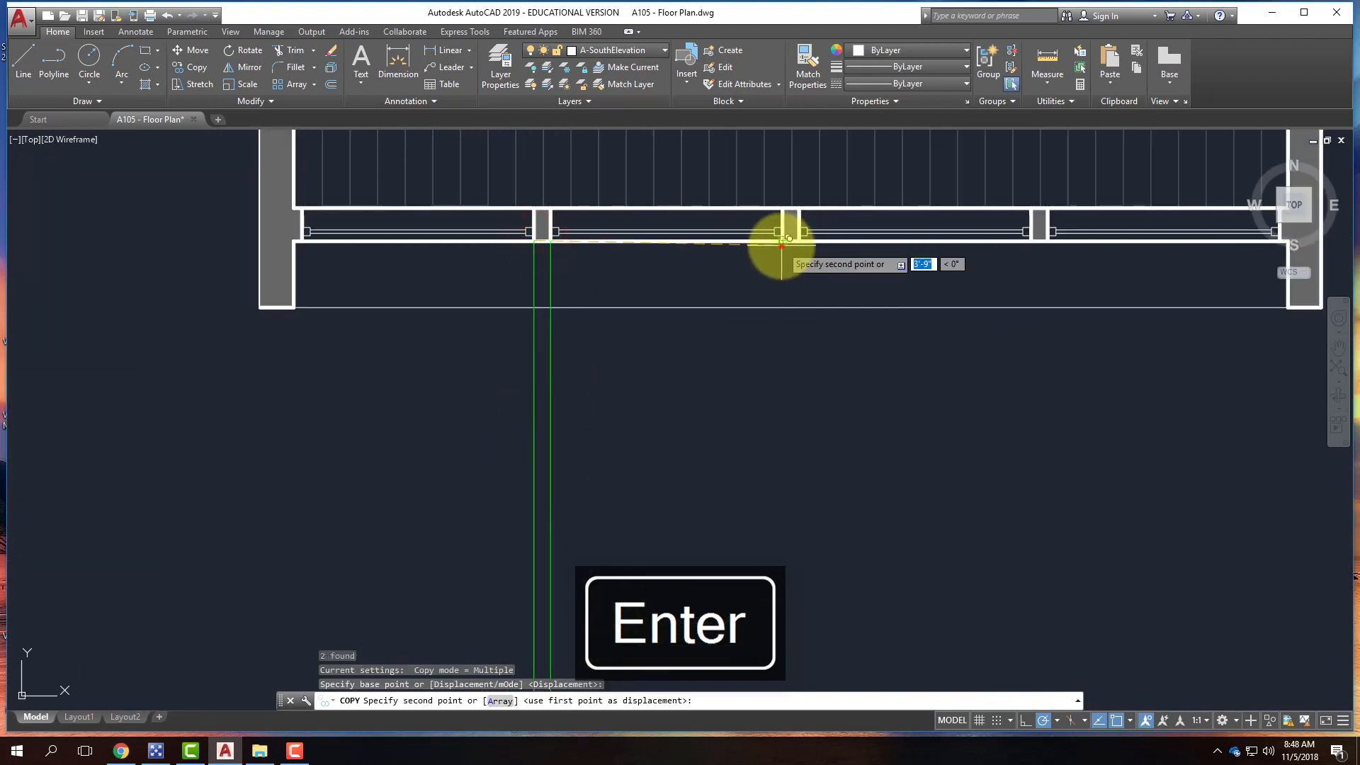
{"action": "left_click", "coordinate": [781, 237]}
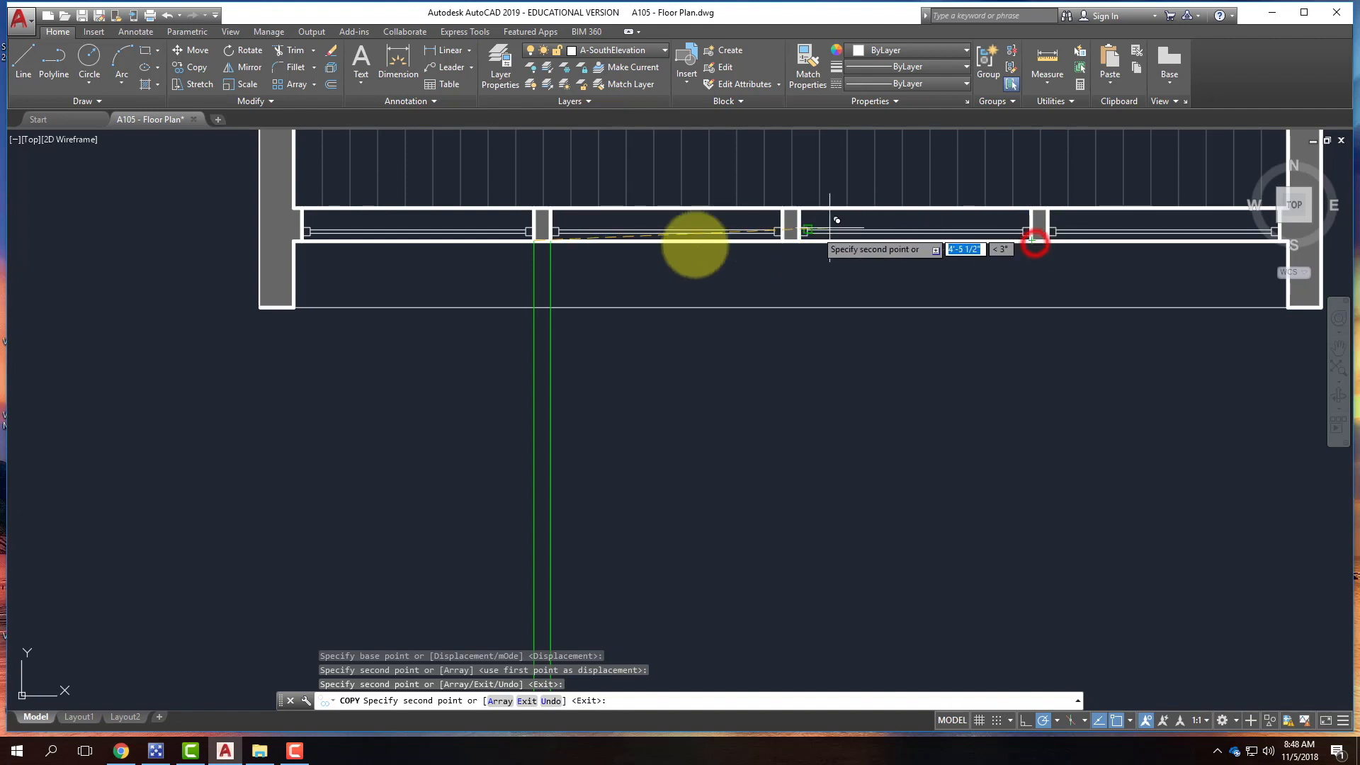
{"action": "scroll", "coordinate": [829, 228], "scroll_direction": "down", "scroll_amount": 5}
{"action": "key", "text": "Escape"}
- Delete the two vertical guide rays projected from the east wing's westernmost pier
{"action": "left_click", "coordinate": [686, 370]}
{"action": "left_click", "coordinate": [520, 355]}
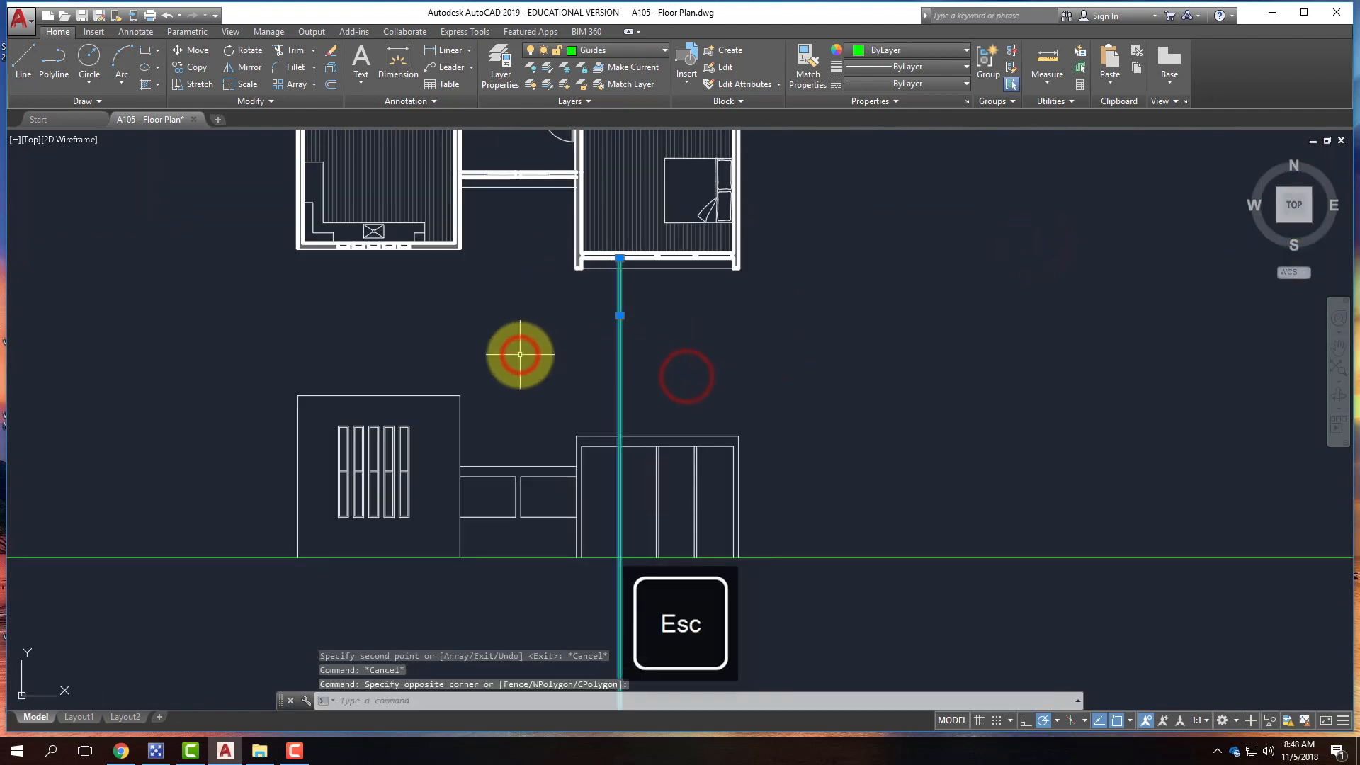
{"action": "key", "text": "Delete"}
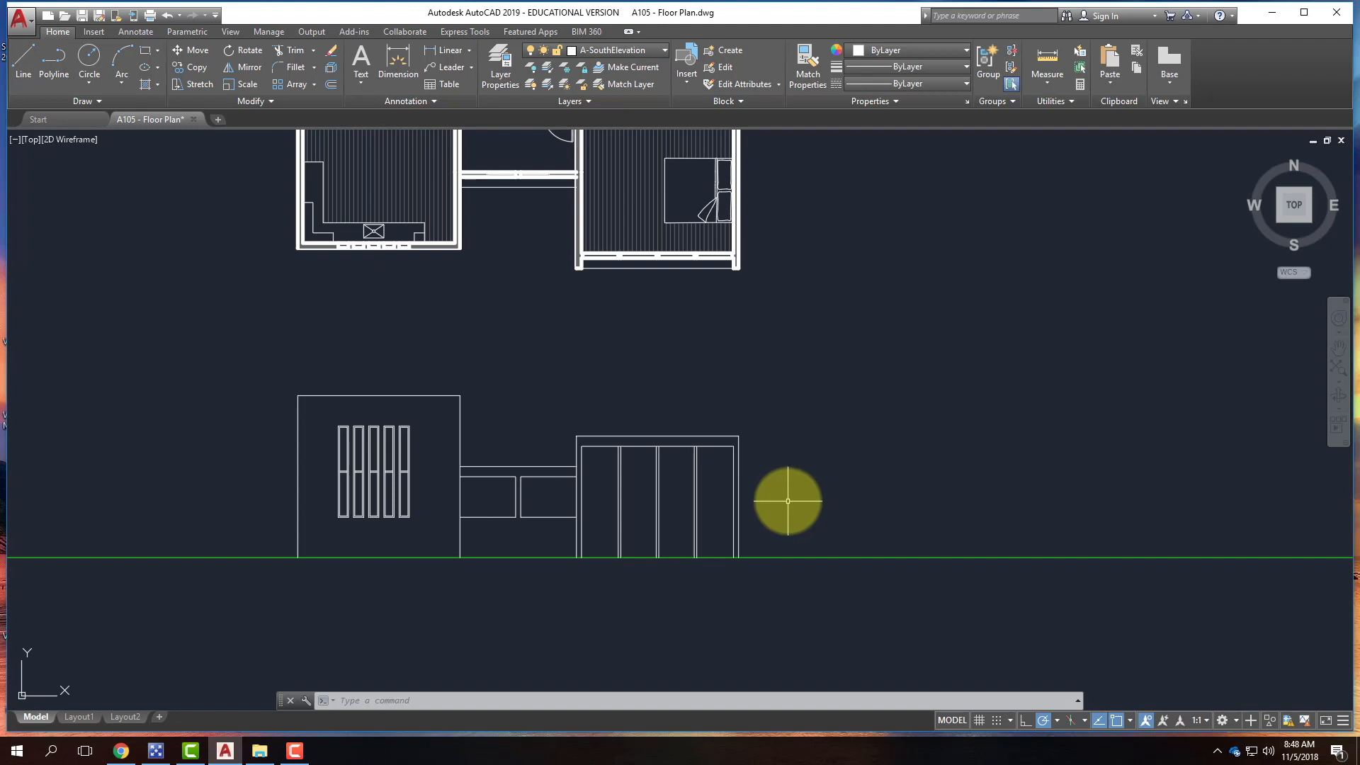
{"action": "scroll", "coordinate": [349, 410], "scroll_direction": "down", "scroll_amount": 2}
{"action": "scroll", "coordinate": [318, 516], "scroll_direction": "up", "scroll_amount": 4}
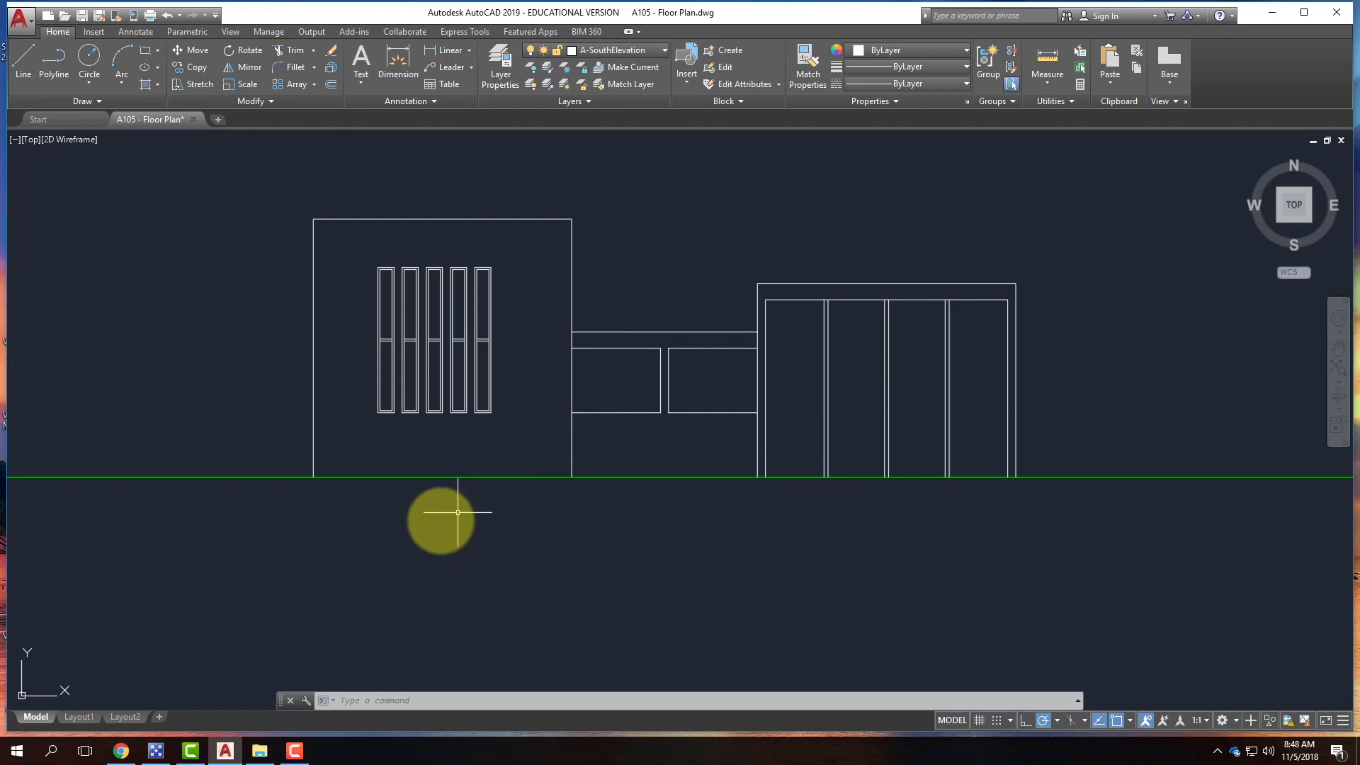
{"action": "left_click", "coordinate": [277, 476]}
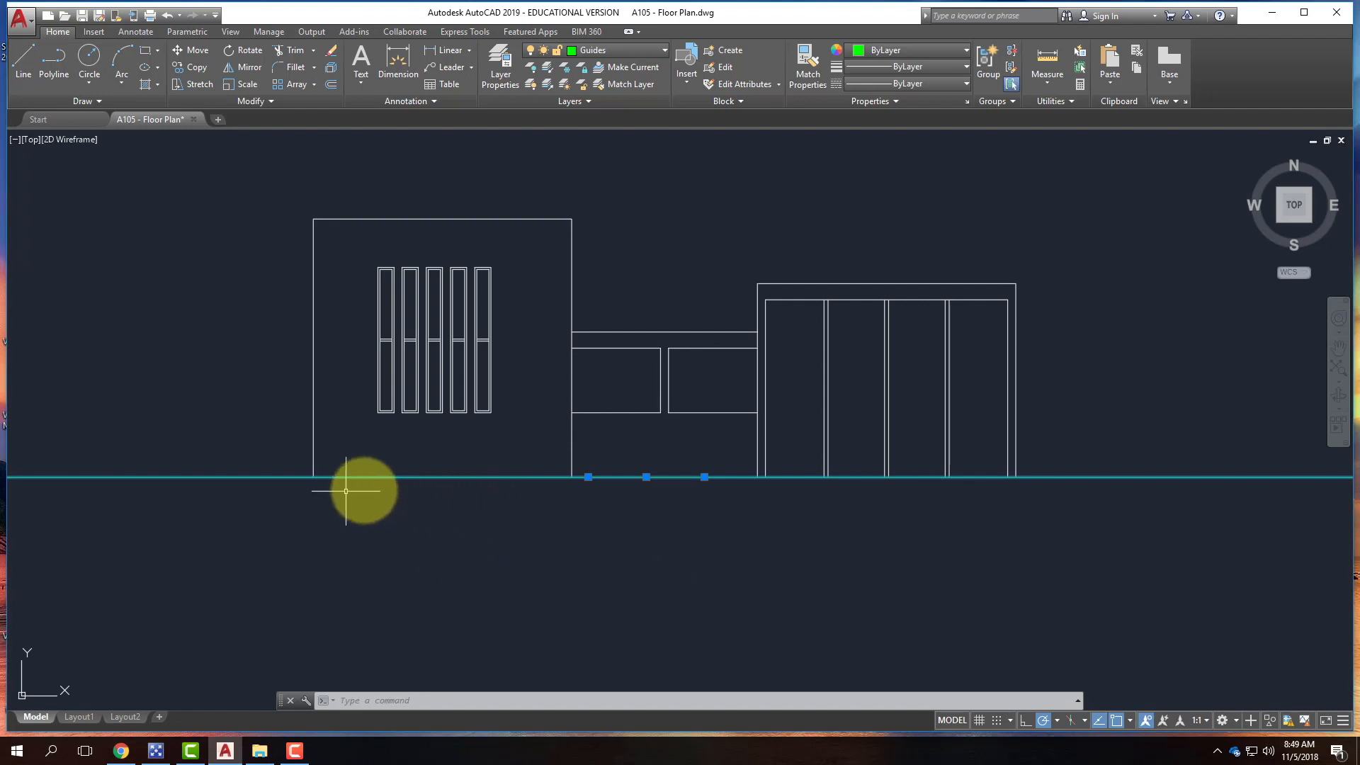
{"action": "key", "text": "Escape"}
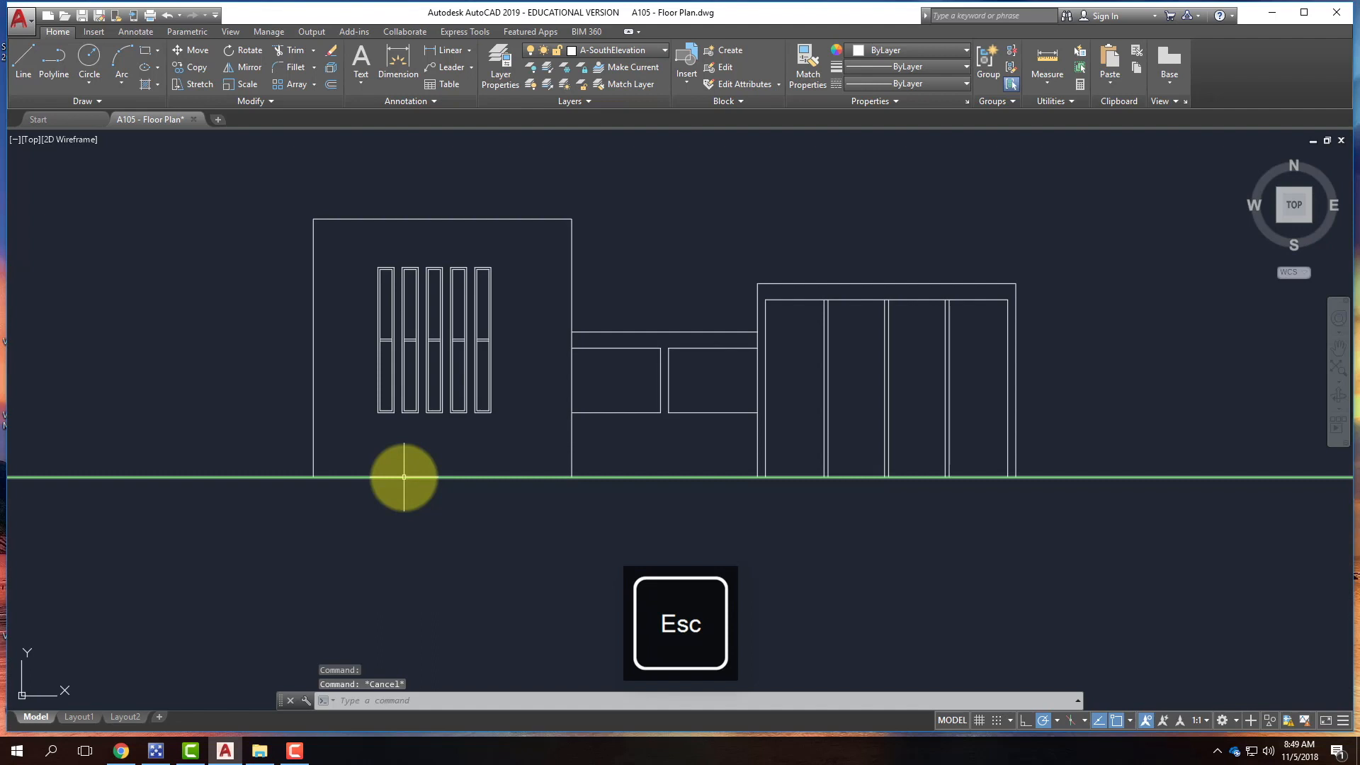
{"action": "key", "text": "Escape"}
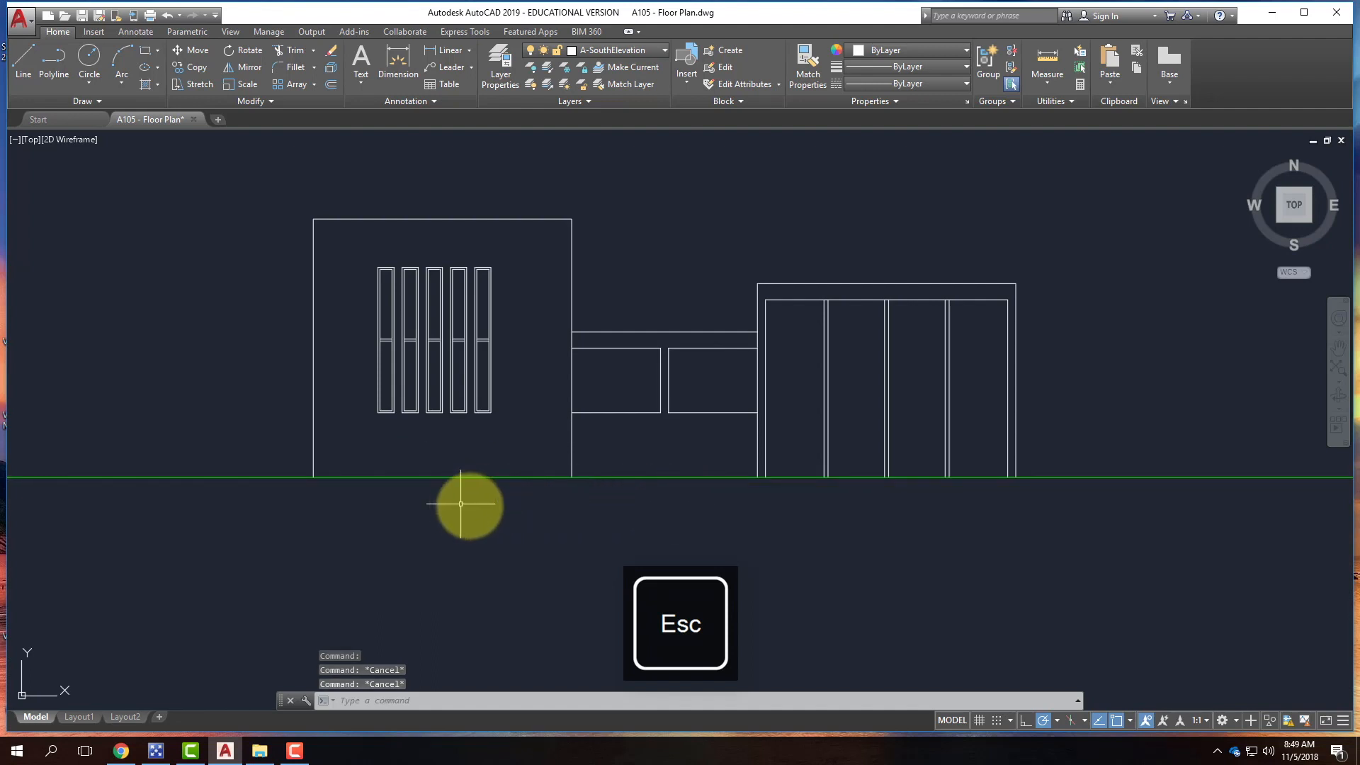
- Draw the west wing's base outline from its lower-left corner: 1' down, across to its right wall line, and up to the ground line
{"action": "left_click", "coordinate": [22, 60]}
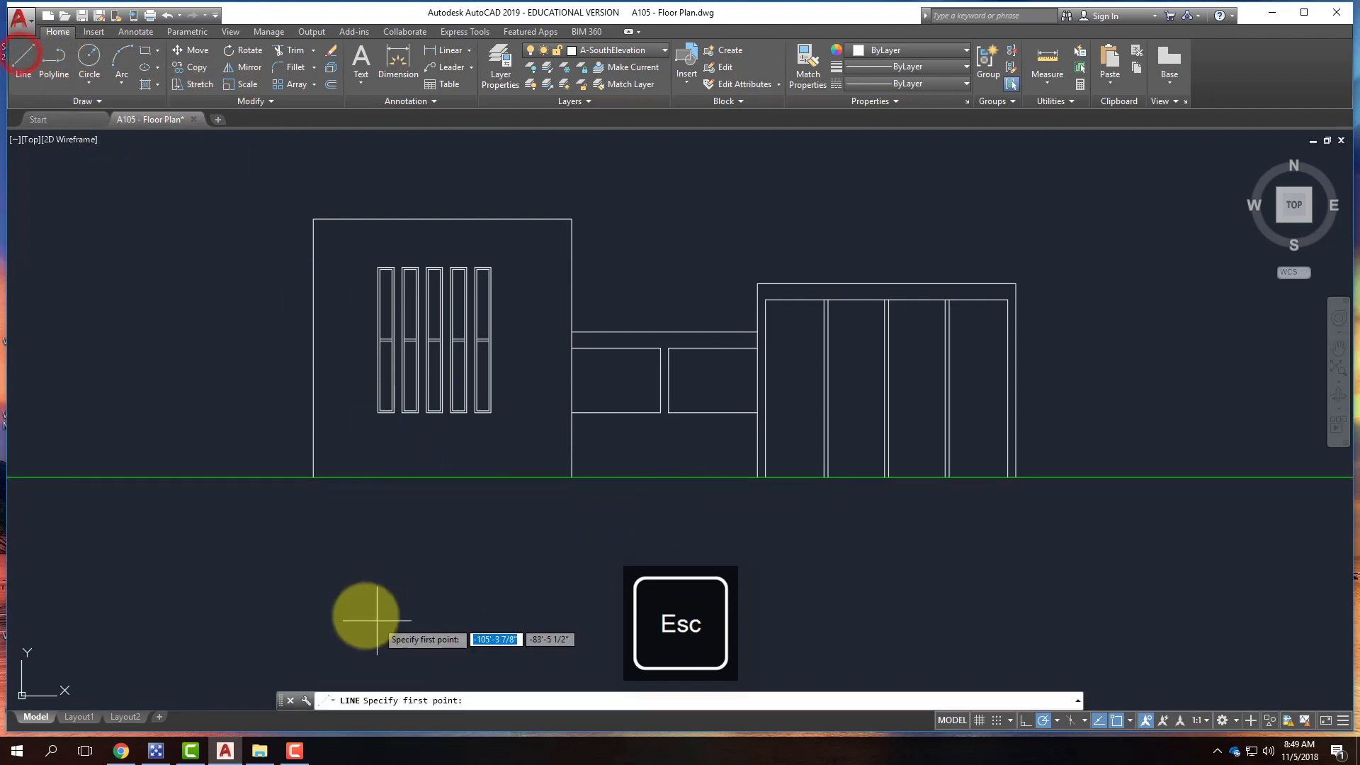
{"action": "left_click", "coordinate": [313, 476]}
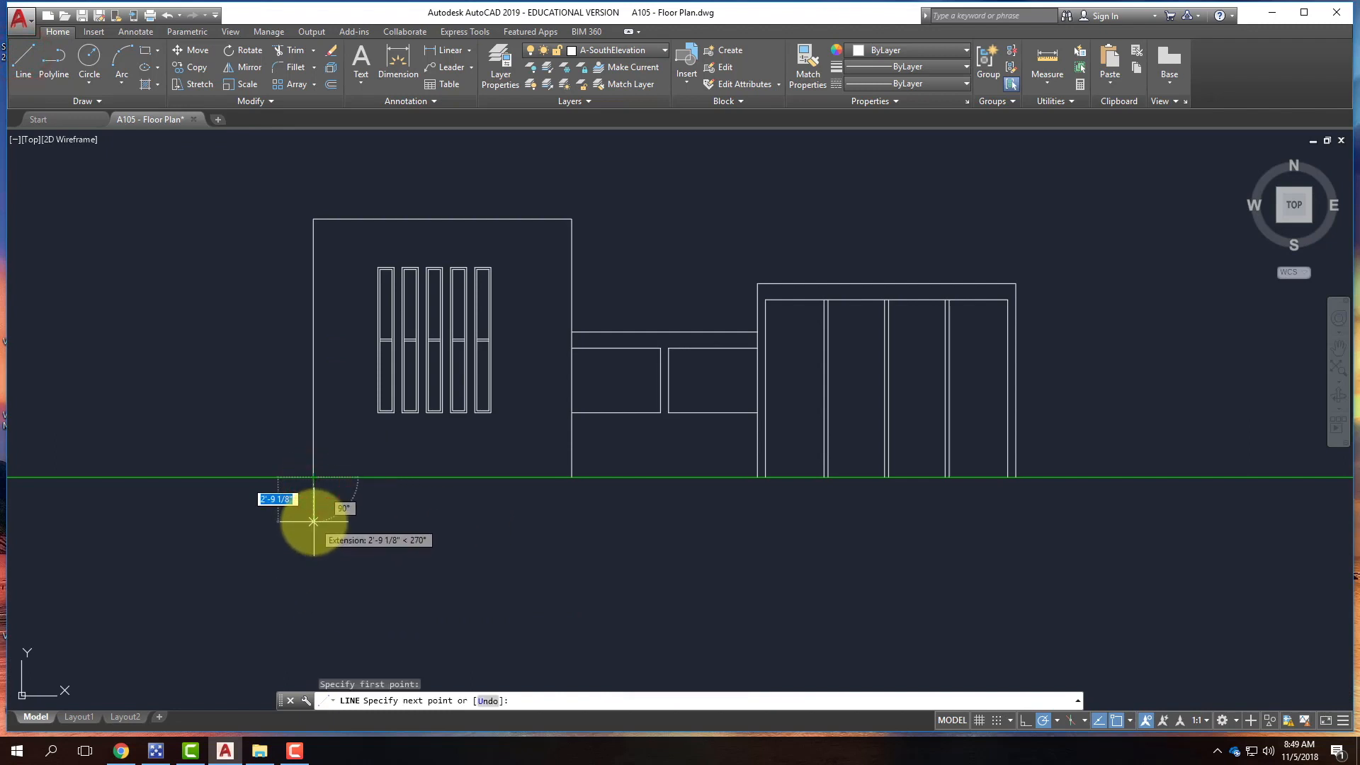
{"action": "type", "text": "1'"}
{"action": "key", "text": "Return"}
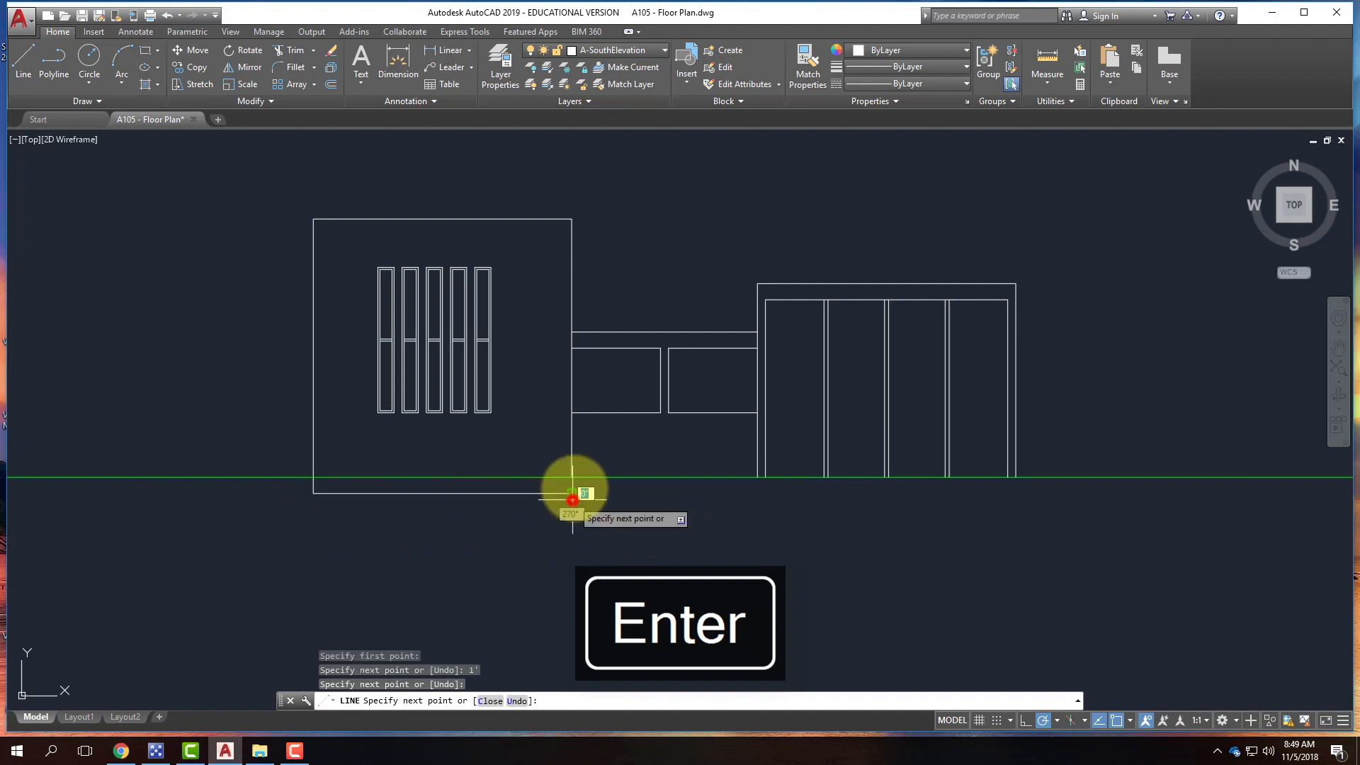
{"action": "left_click", "coordinate": [573, 483]}
{"action": "key", "text": "Return"}
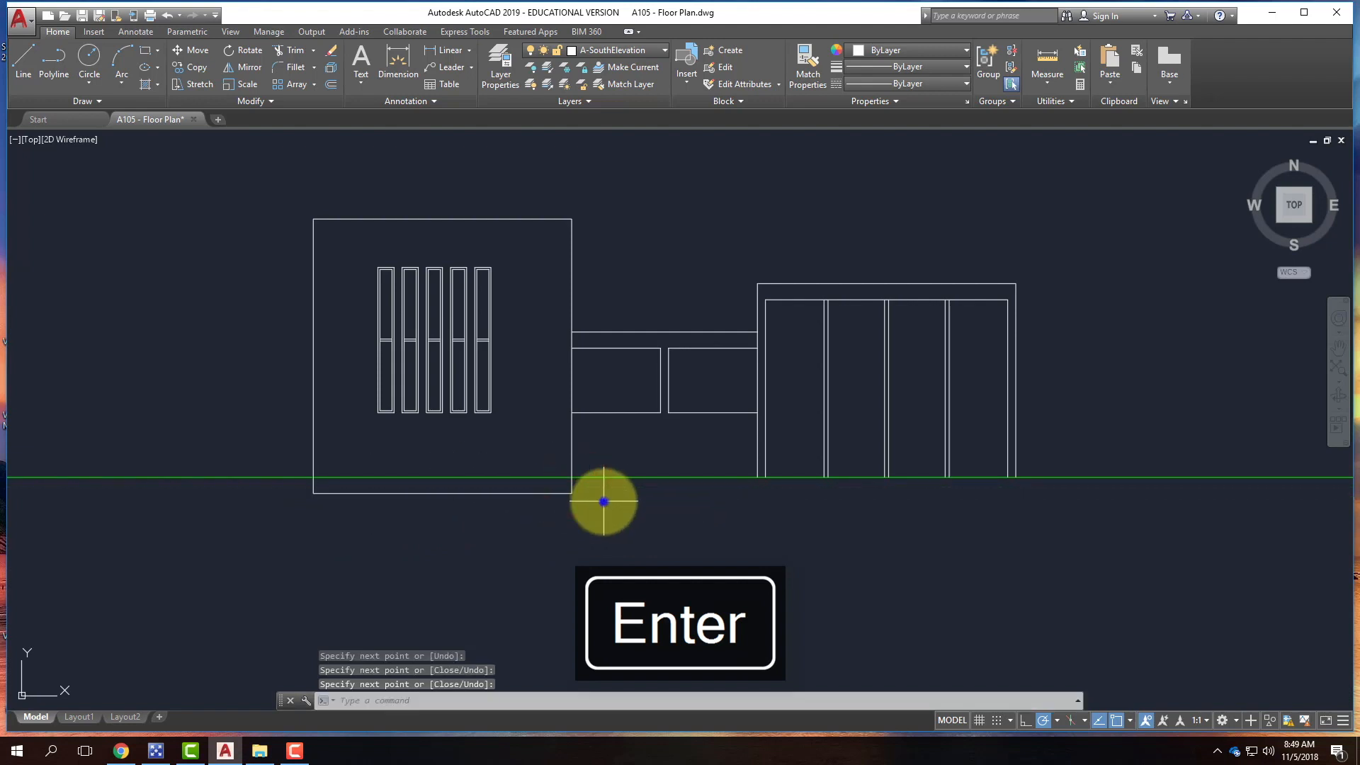
- Draw the connecting section's base line from the west wing base's lower-right corner across to the east wing's left wall, then up to the ground line
{"action": "right_click", "coordinate": [603, 501]}
{"action": "left_click", "coordinate": [671, 248]}
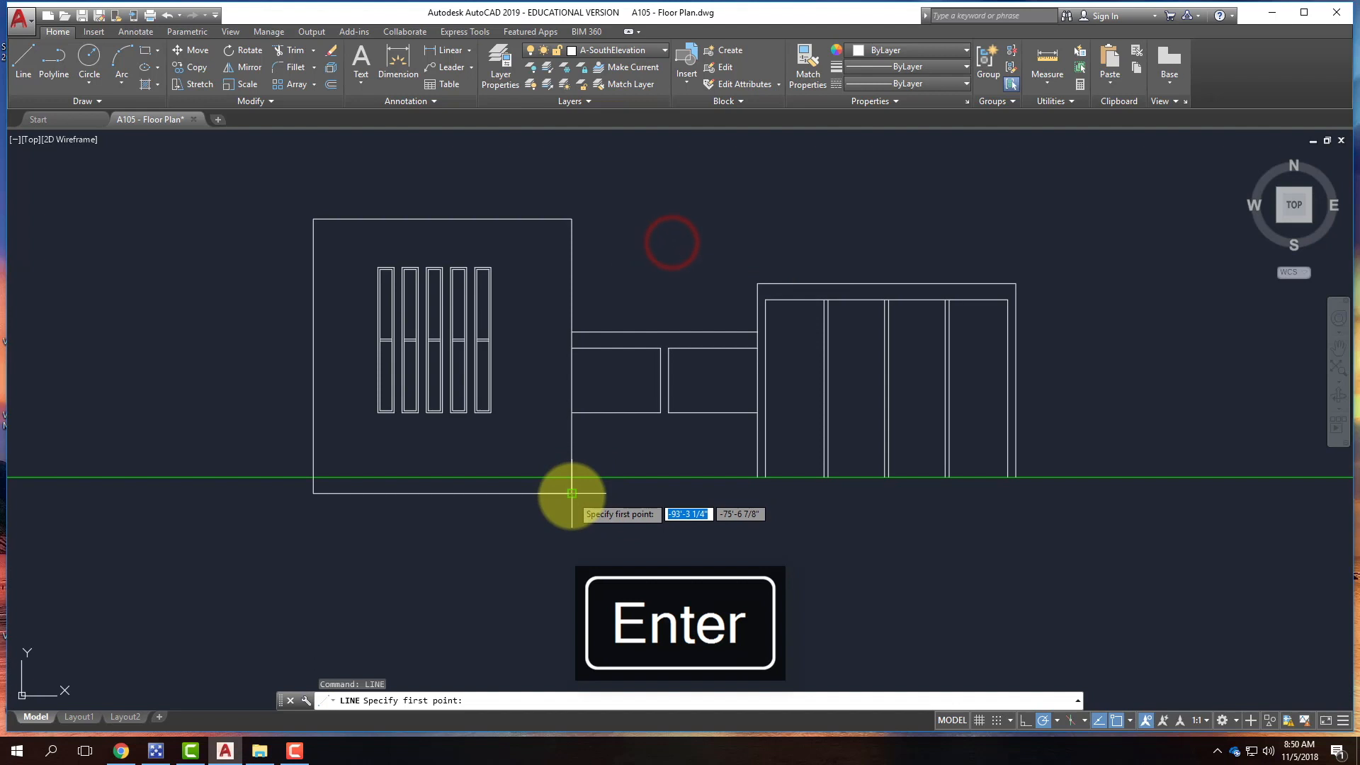
{"action": "left_click", "coordinate": [572, 493]}
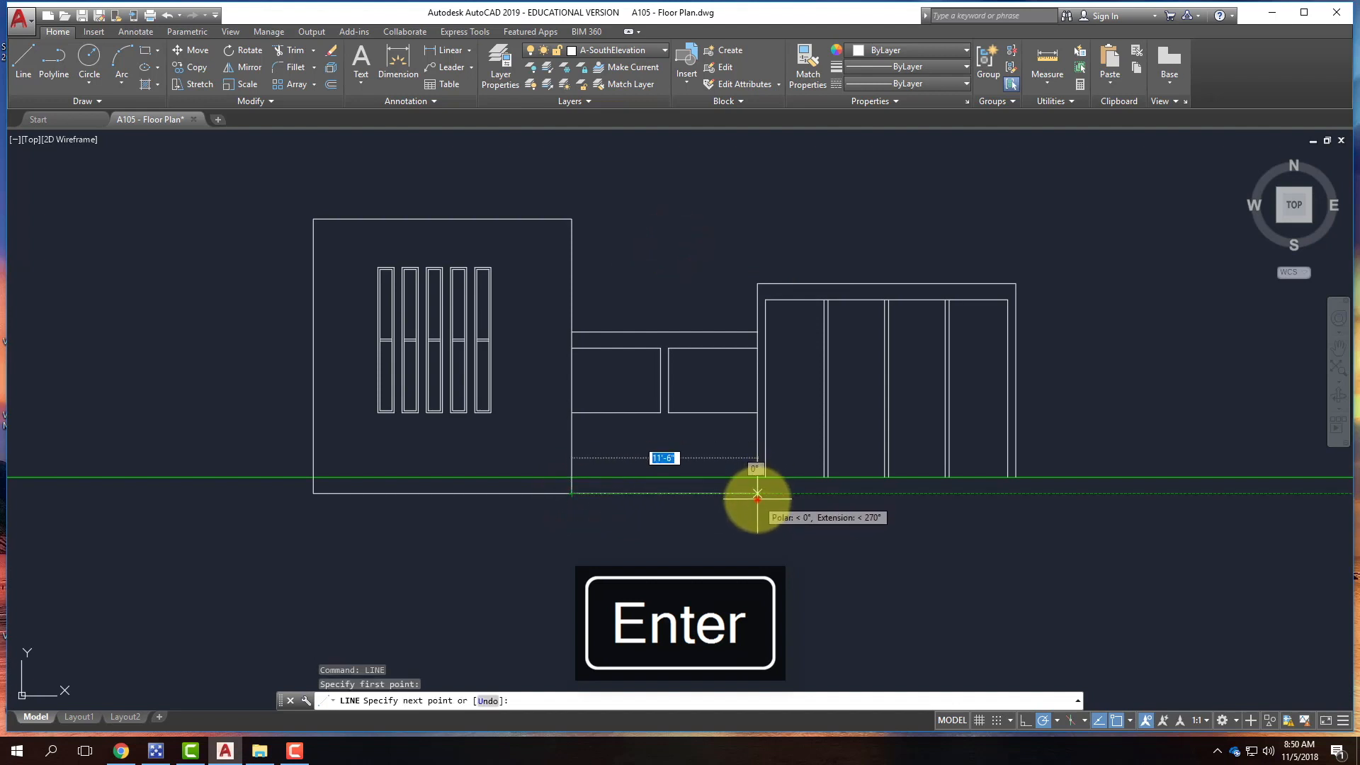
{"action": "left_click", "coordinate": [757, 489]}
{"action": "key", "text": "Return"}
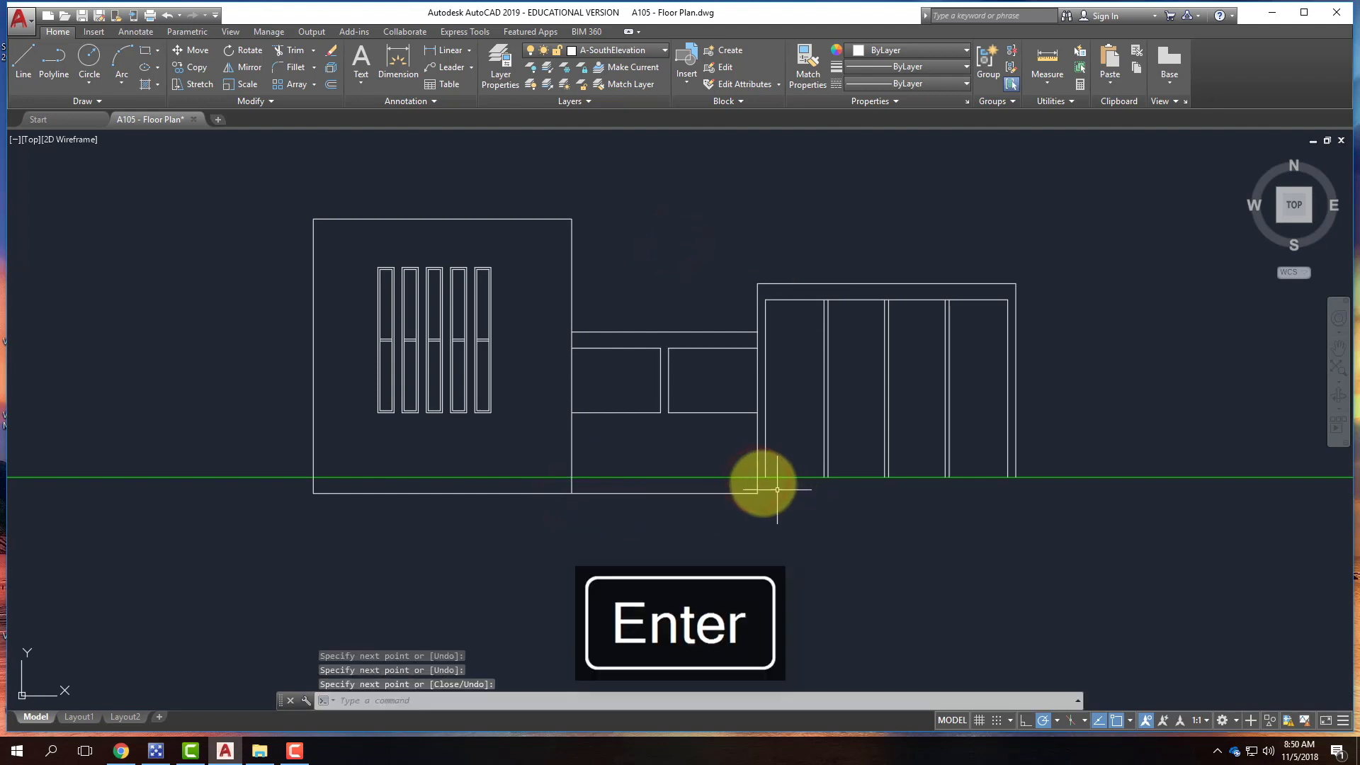
- Extend the east wing's inner left wall edge from the ground line straight down to the base line level, 1' below
{"action": "right_click", "coordinate": [758, 478]}
{"action": "left_click", "coordinate": [820, 233]}
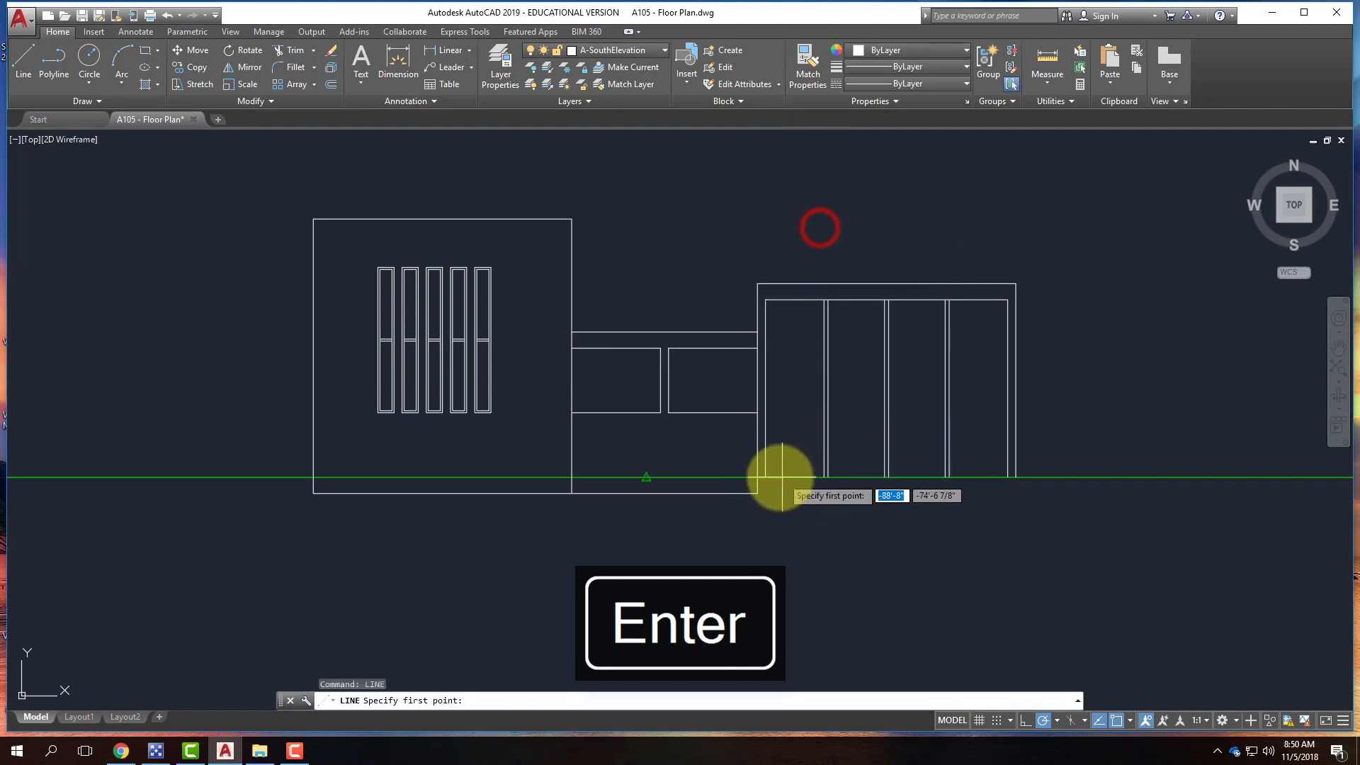
{"action": "left_click", "coordinate": [765, 476]}
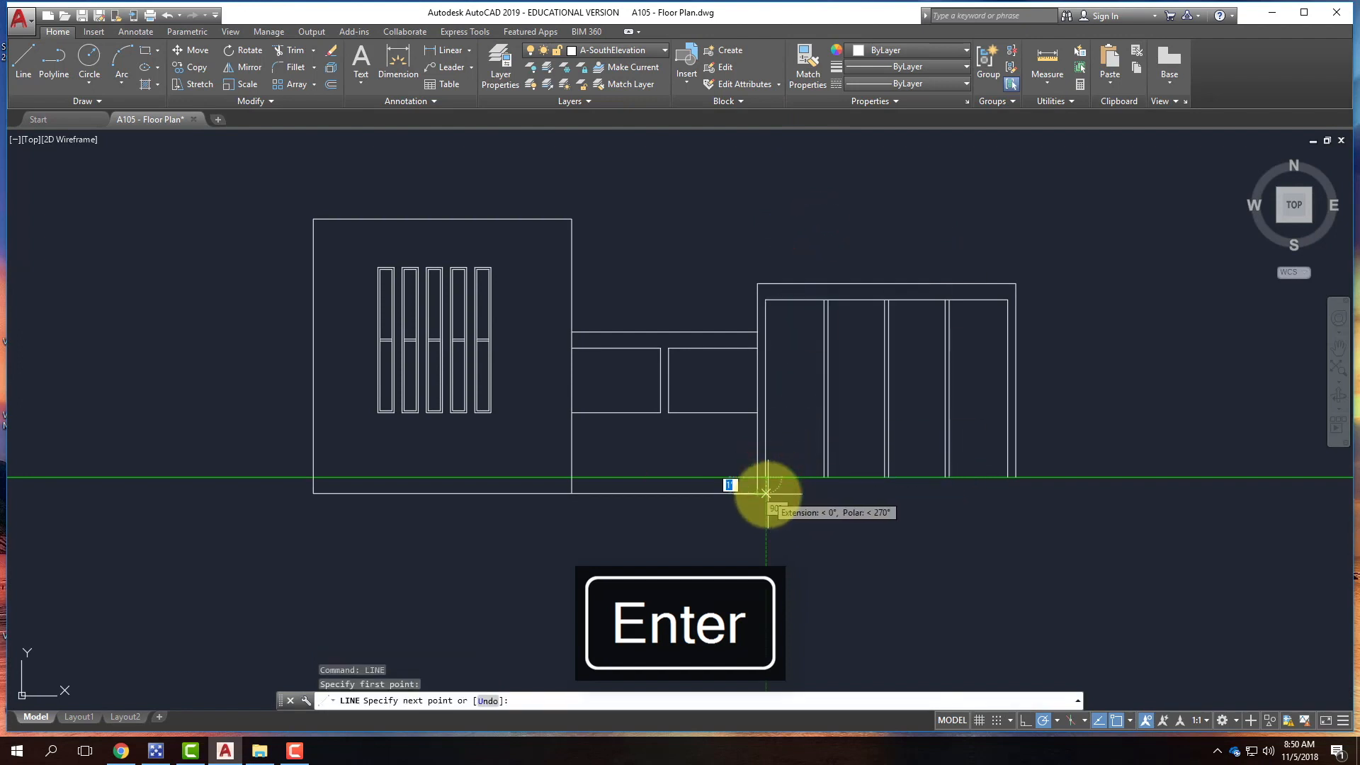
{"action": "left_click", "coordinate": [765, 492]}
{"action": "key", "text": "Return"}
- Extend the east wing's inner right wall edge from the ground line down to the same base level
{"action": "right_click", "coordinate": [1010, 485]}
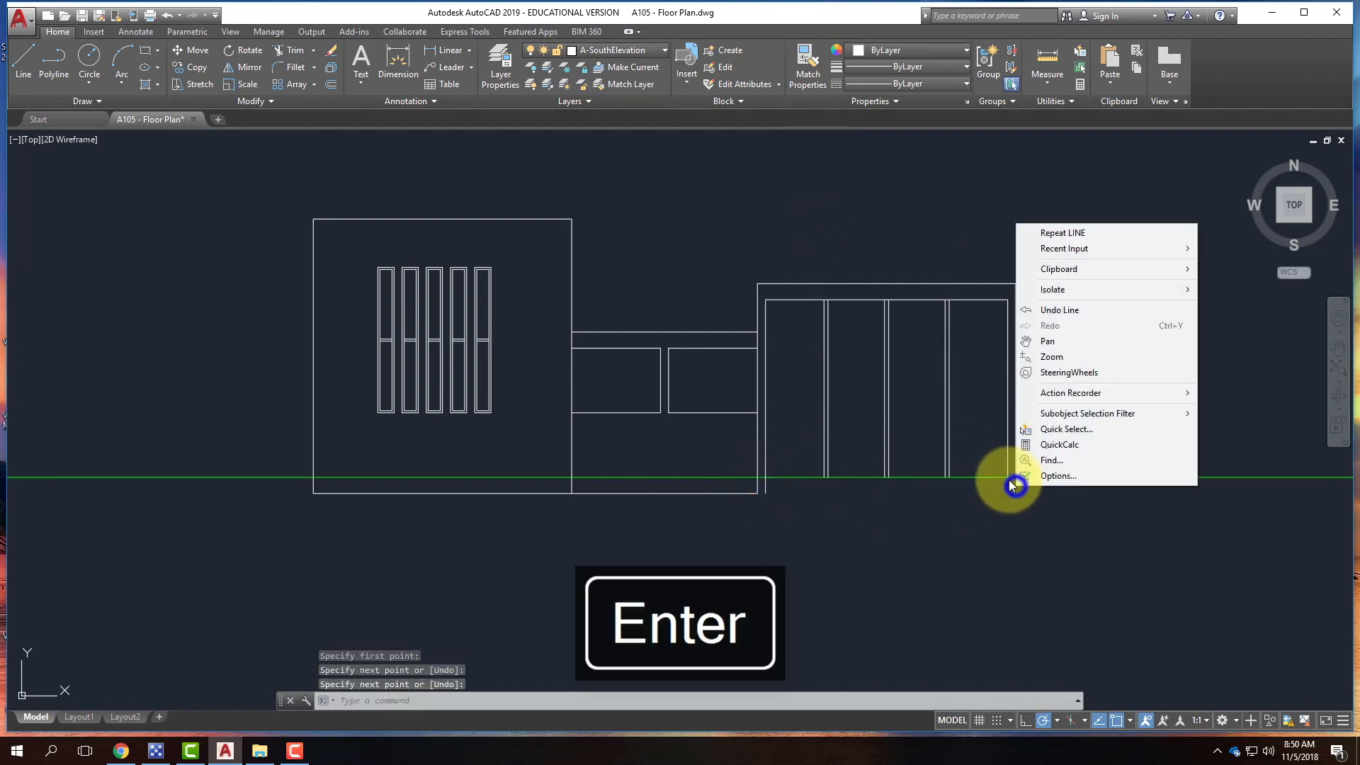
{"action": "left_click", "coordinate": [1051, 234]}
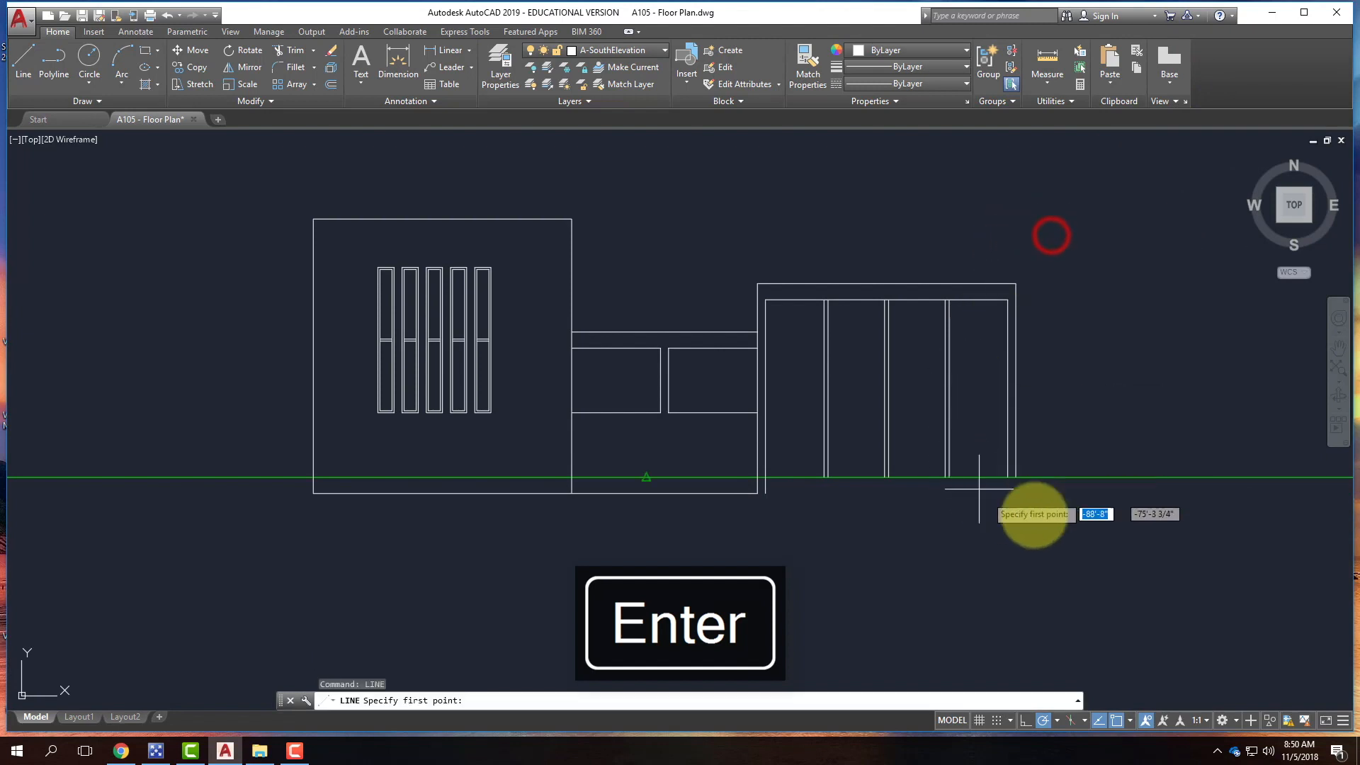
{"action": "left_click", "coordinate": [1007, 479]}
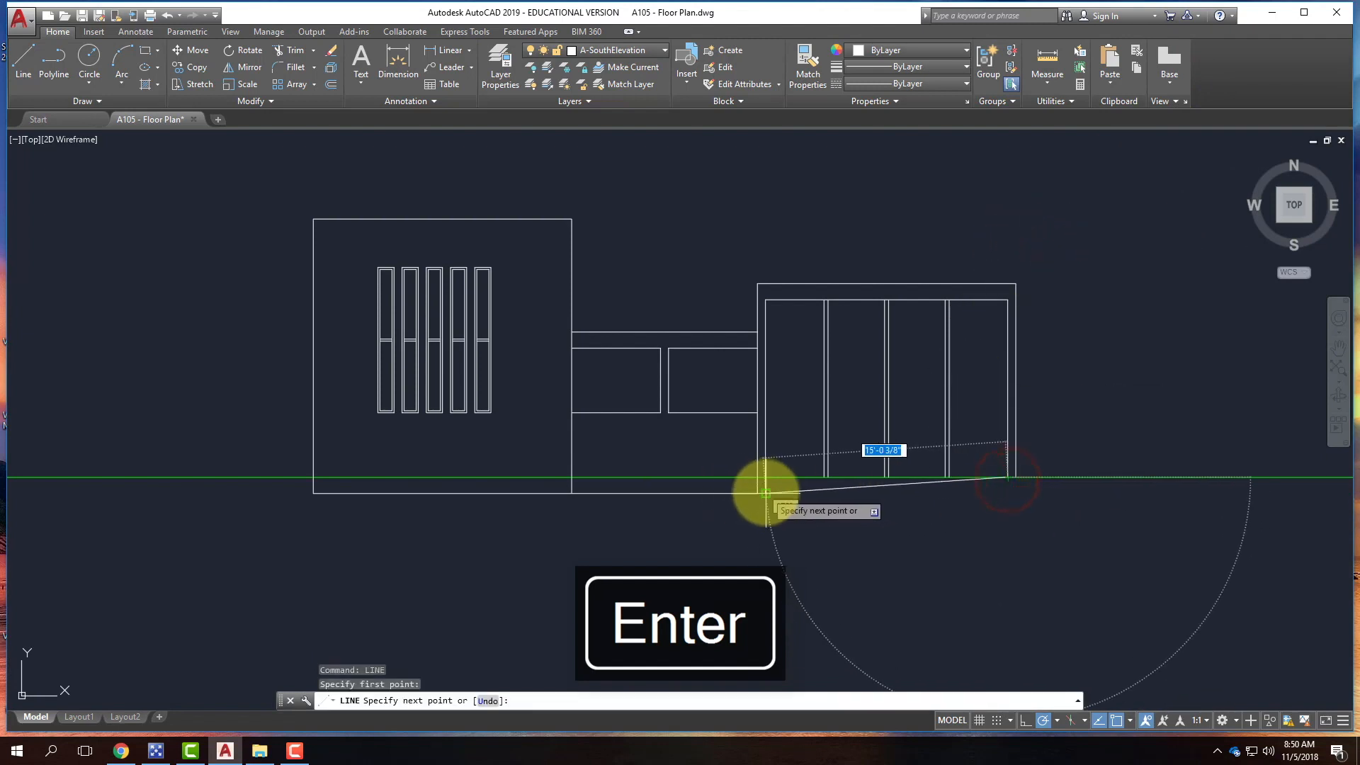
{"action": "left_click", "coordinate": [1003, 496]}
{"action": "key", "text": "Return"}
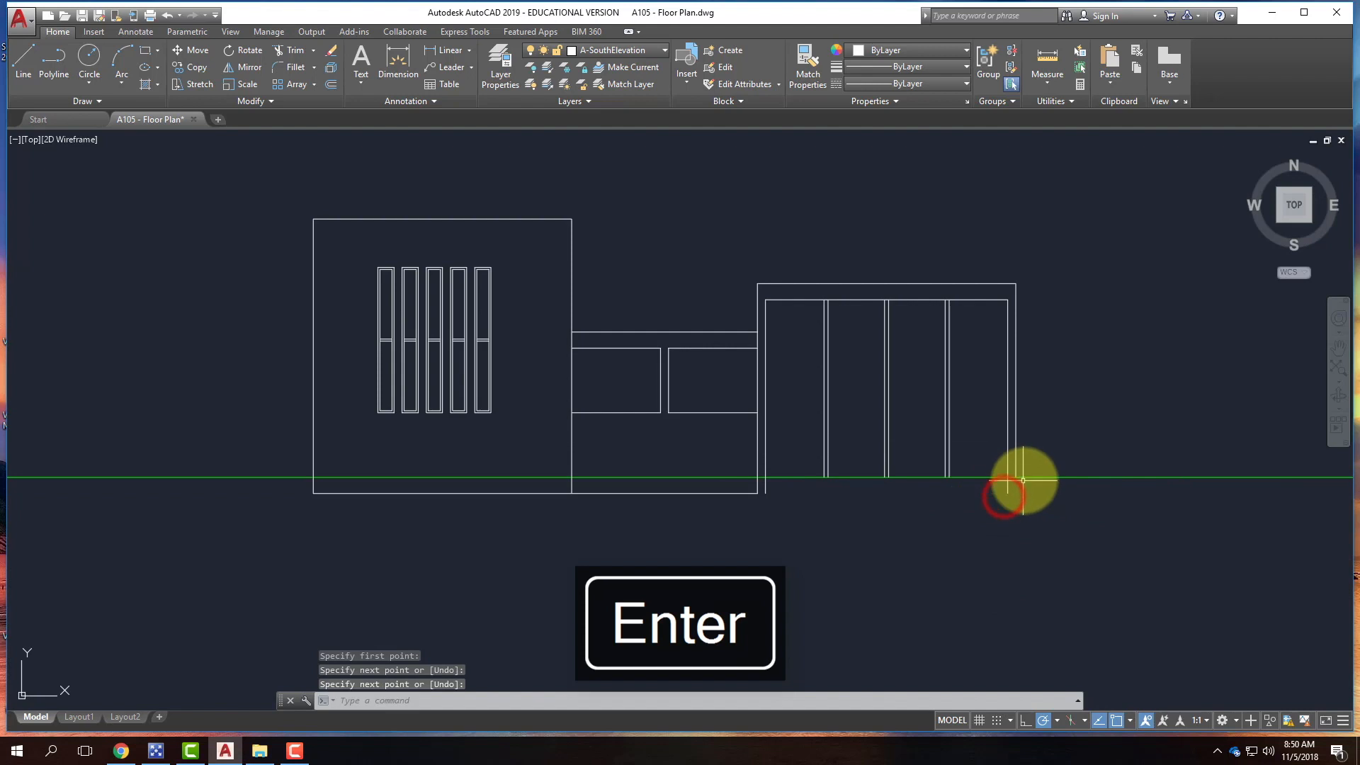
- Extend the east wing's outer right wall edge from the ground line down to the same base level
{"action": "right_click", "coordinate": [1023, 474]}
{"action": "left_click", "coordinate": [1112, 222]}
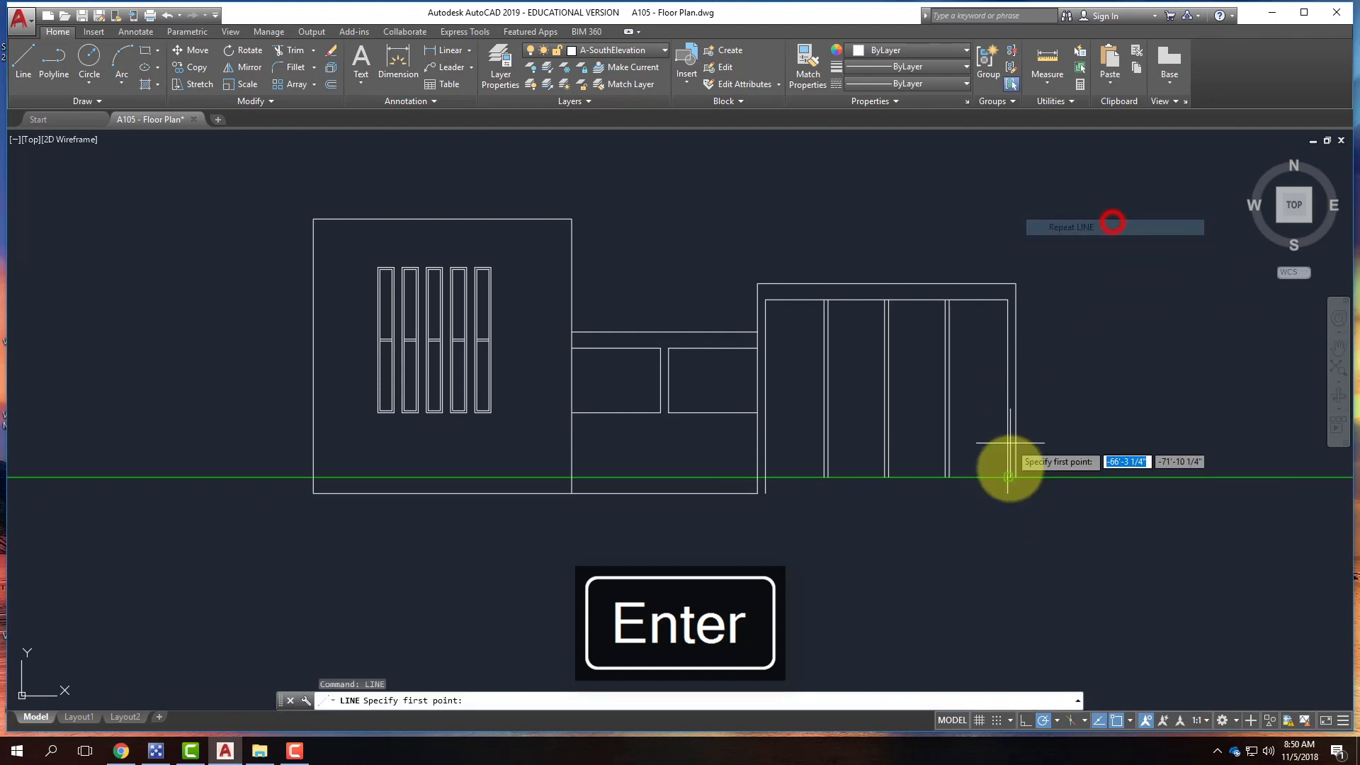
{"action": "left_click", "coordinate": [1015, 478]}
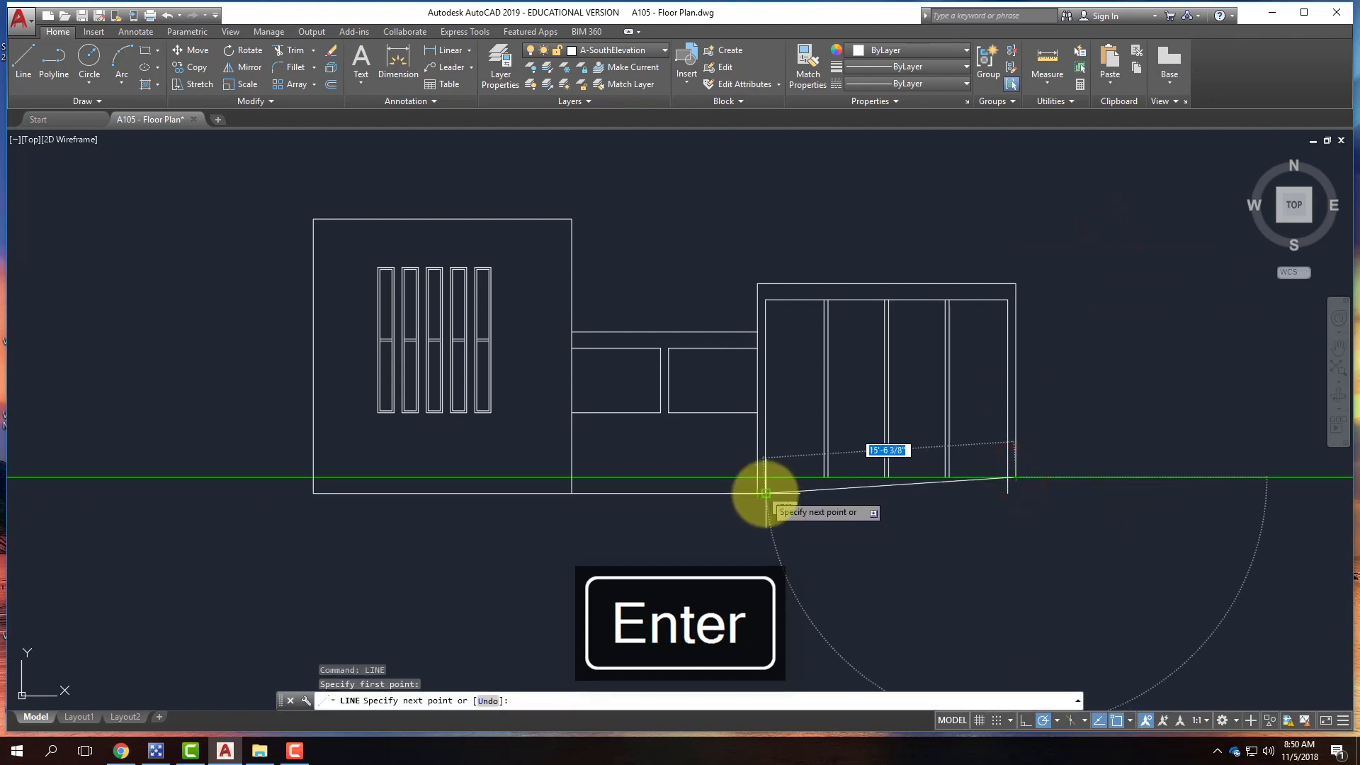
{"action": "left_click", "coordinate": [1016, 501]}
{"action": "key", "text": "Return"}
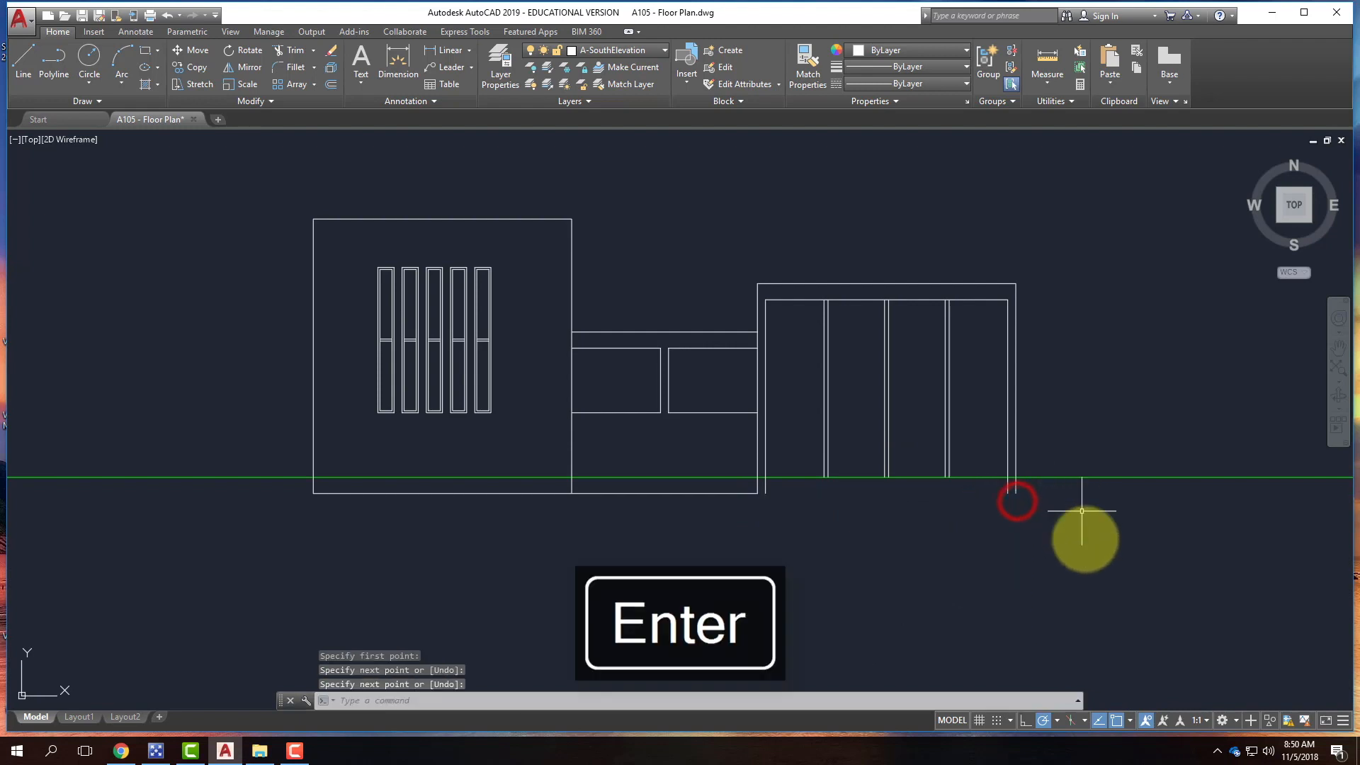
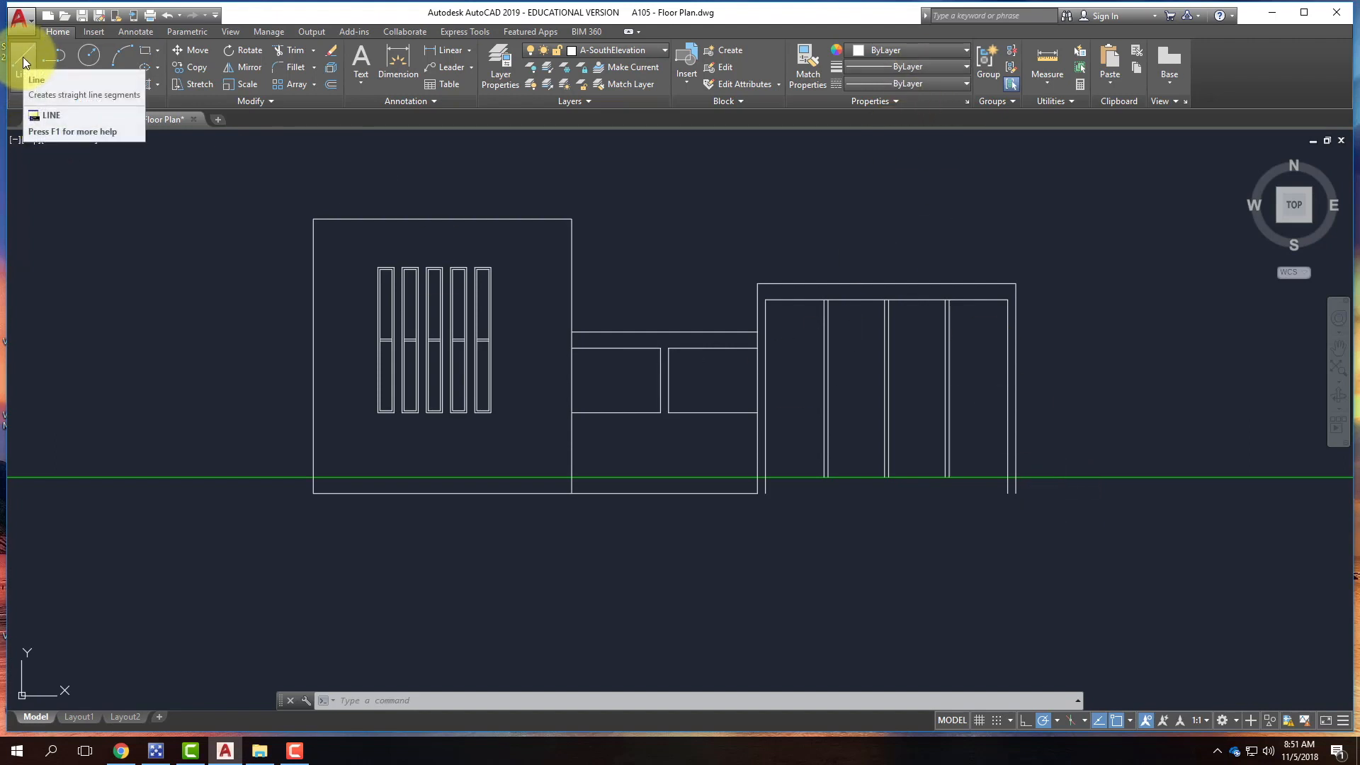
- Copy the green ground guide line straight down twice, at 1' and 1'8" below the original
{"action": "key", "text": "Escape"}
{"action": "key", "text": "Escape"}
{"action": "left_click", "coordinate": [215, 477]}
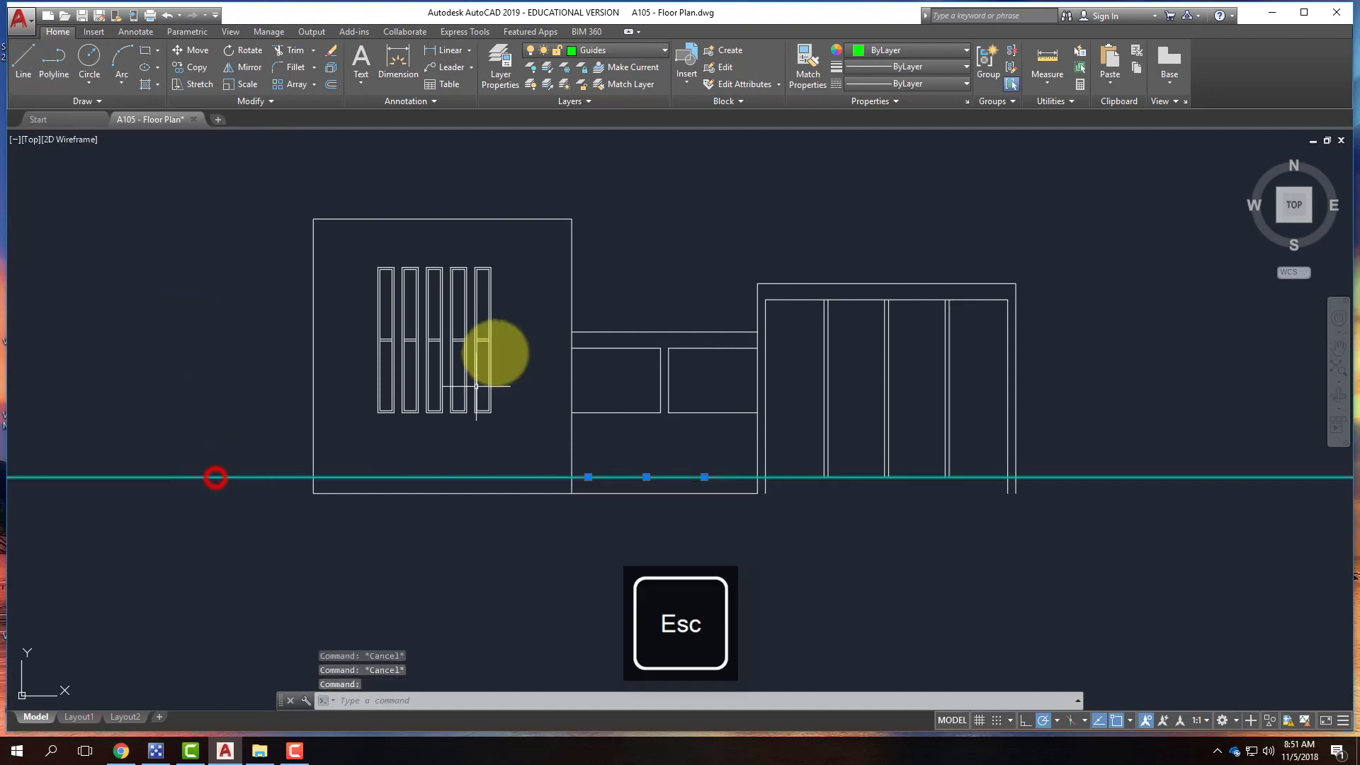
{"action": "type", "text": "co"}
{"action": "key", "text": "Return"}
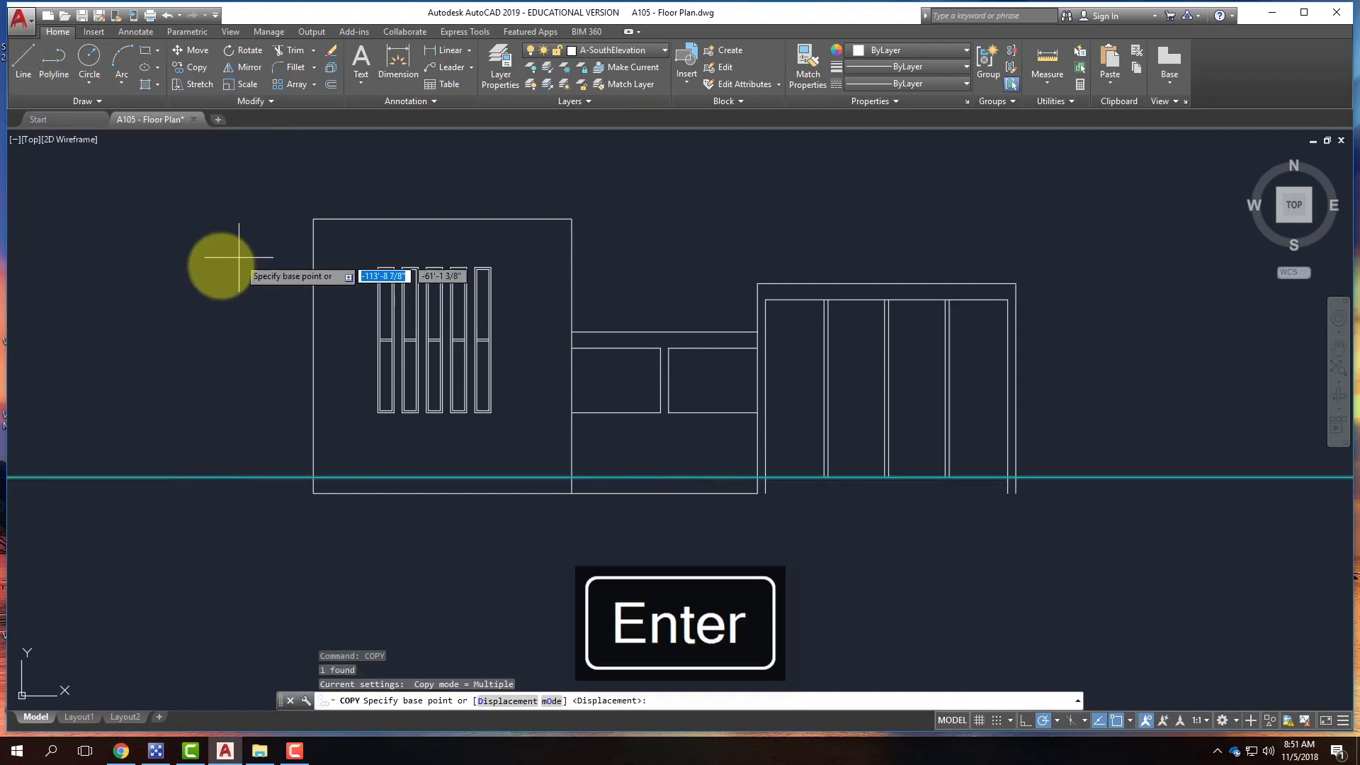
{"action": "left_click", "coordinate": [255, 365]}
{"action": "type", "text": "1'"}
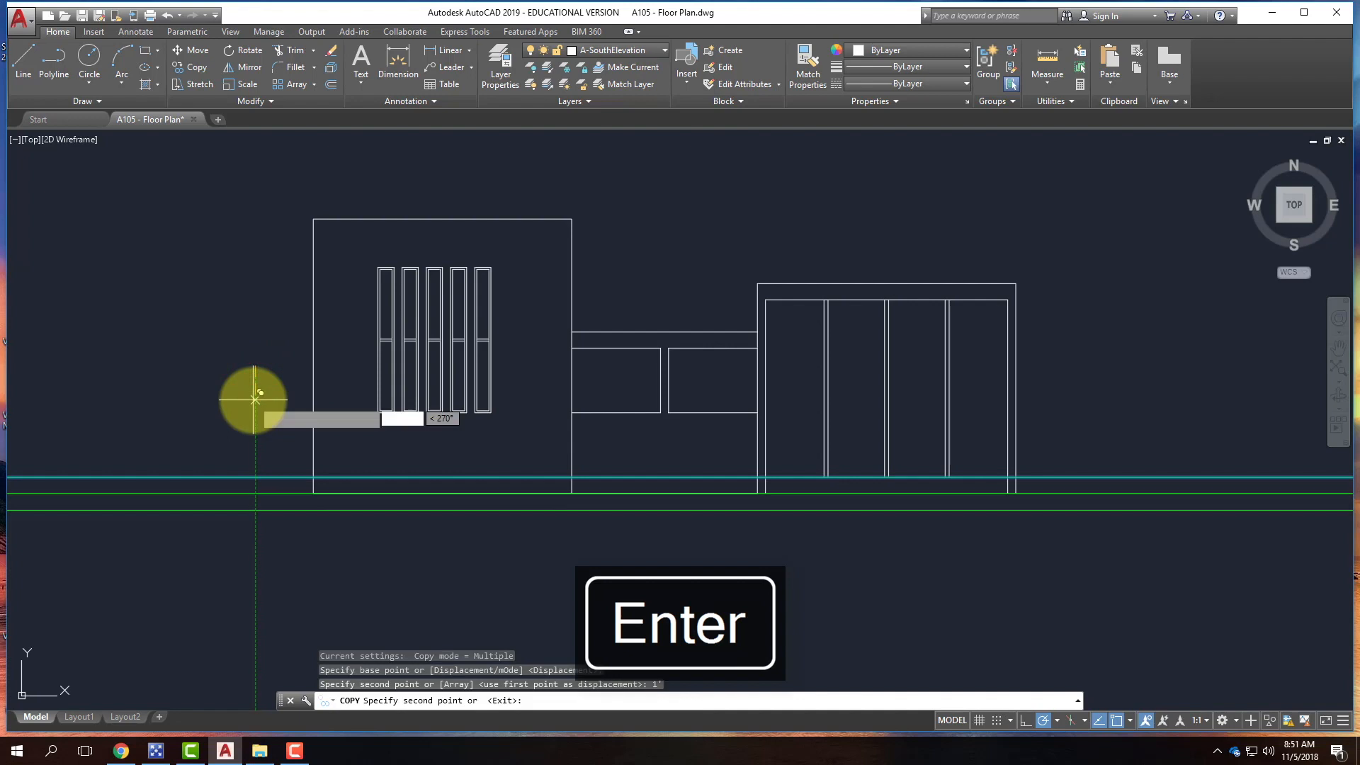
{"action": "key", "text": "Return"}
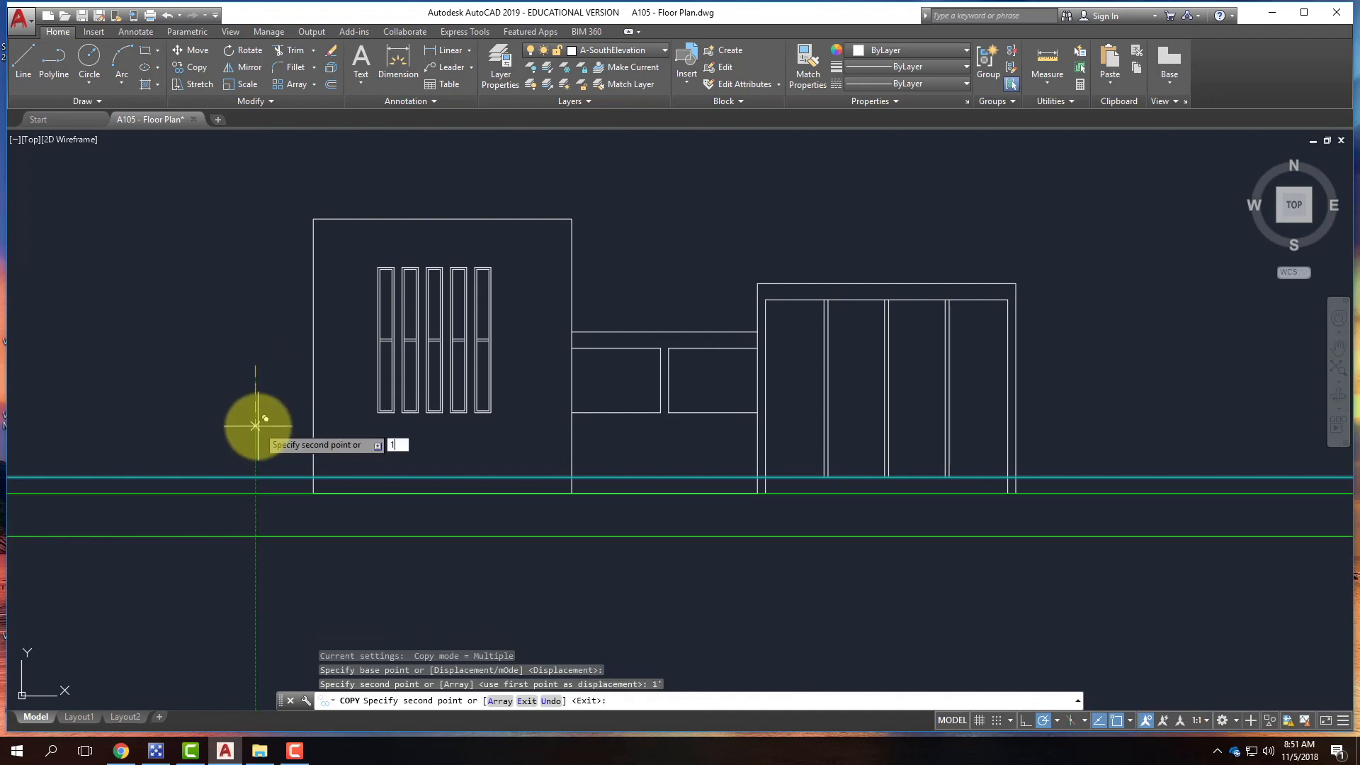
{"action": "type", "text": "1'8\""}
{"action": "key", "text": "Return"}
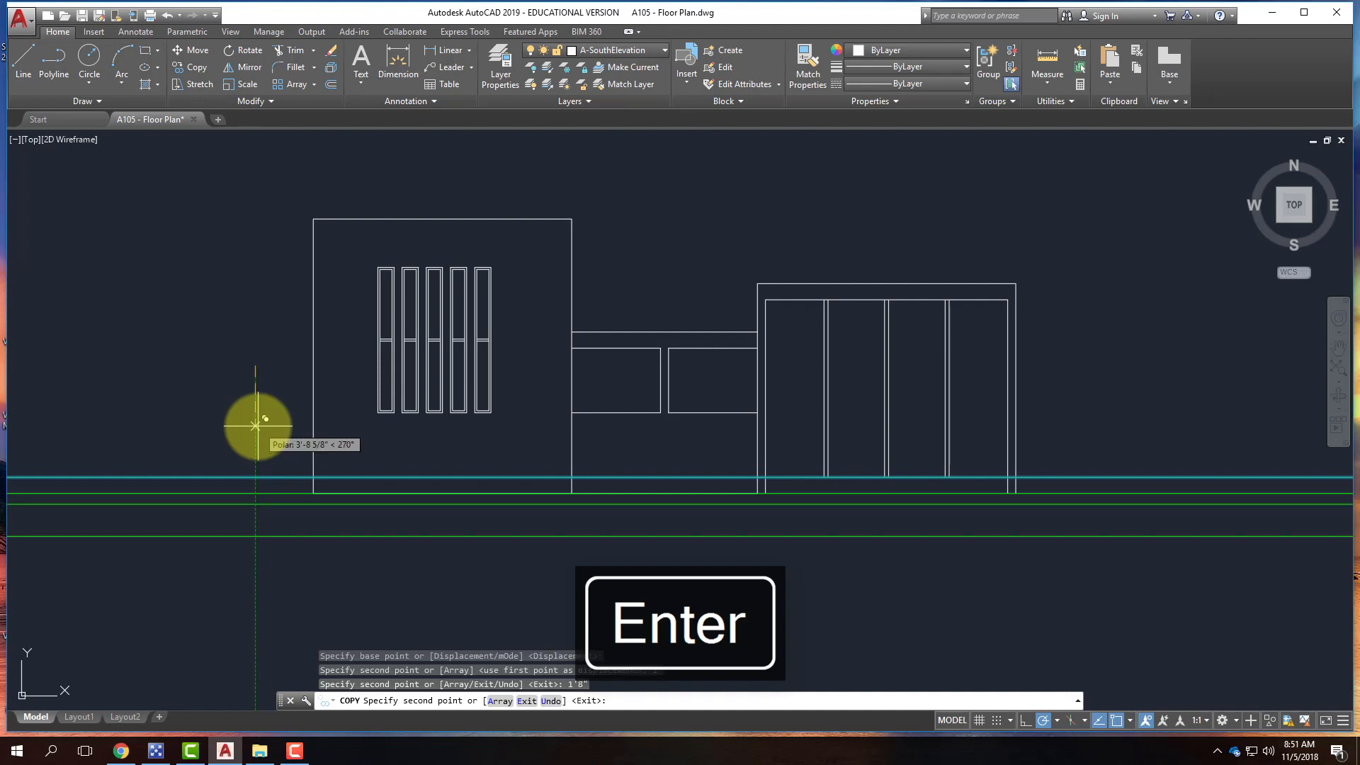
{"action": "key", "text": "Return"}
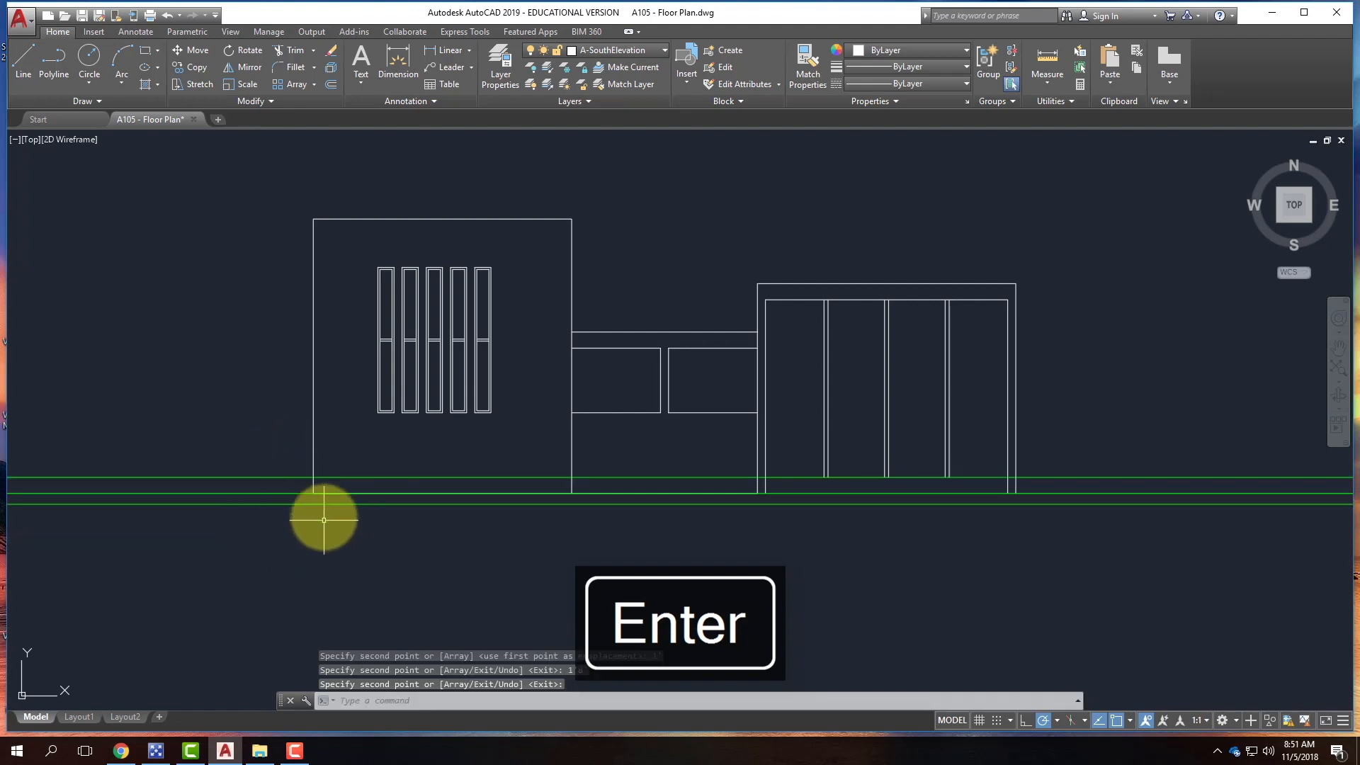
- Draw a vertical line from 0.75" inside the west wing's lower-left corner down to the lowest guide
{"action": "scroll", "coordinate": [324, 520], "scroll_direction": "up", "scroll_amount": 6}
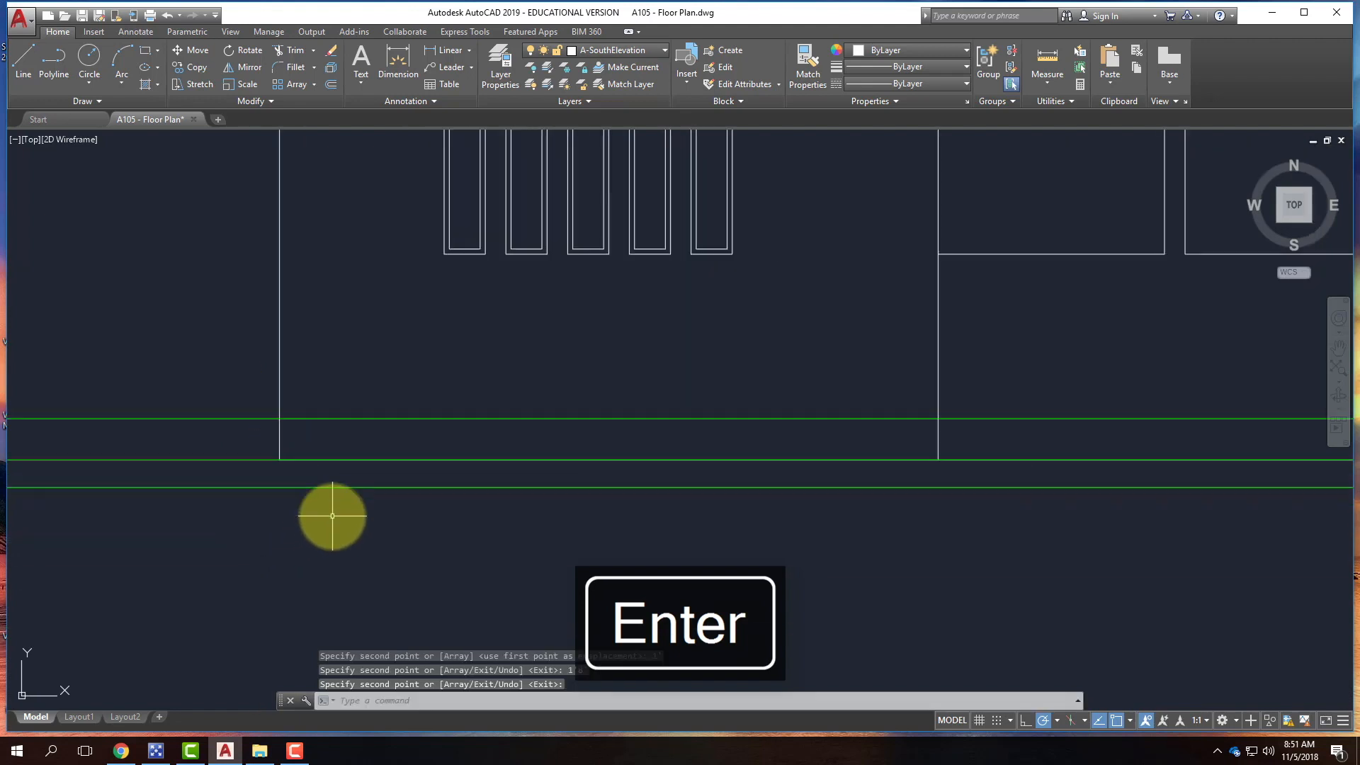
{"action": "left_click", "coordinate": [20, 61]}
{"action": "scroll", "coordinate": [242, 446], "scroll_direction": "up", "scroll_amount": 4}
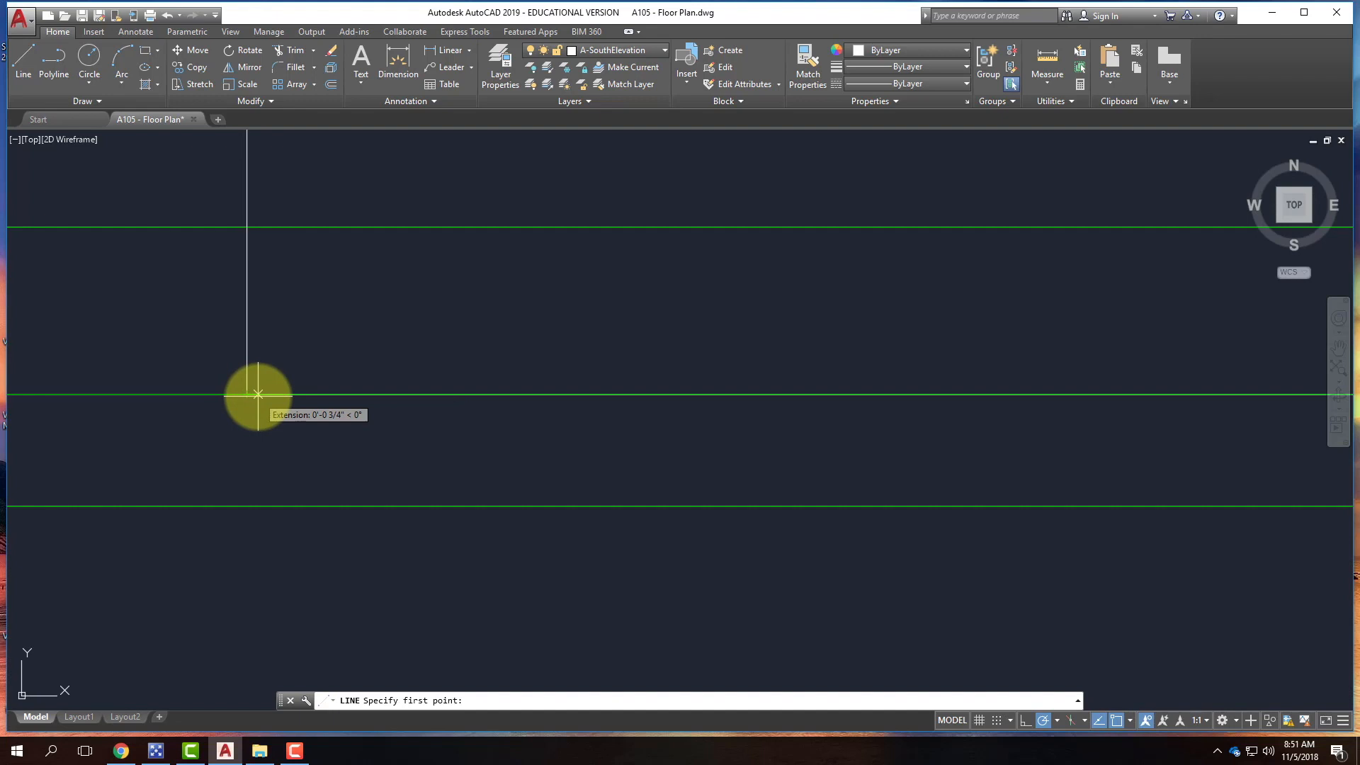
{"action": "type", "text": ".75"}
{"action": "key", "text": "Return"}
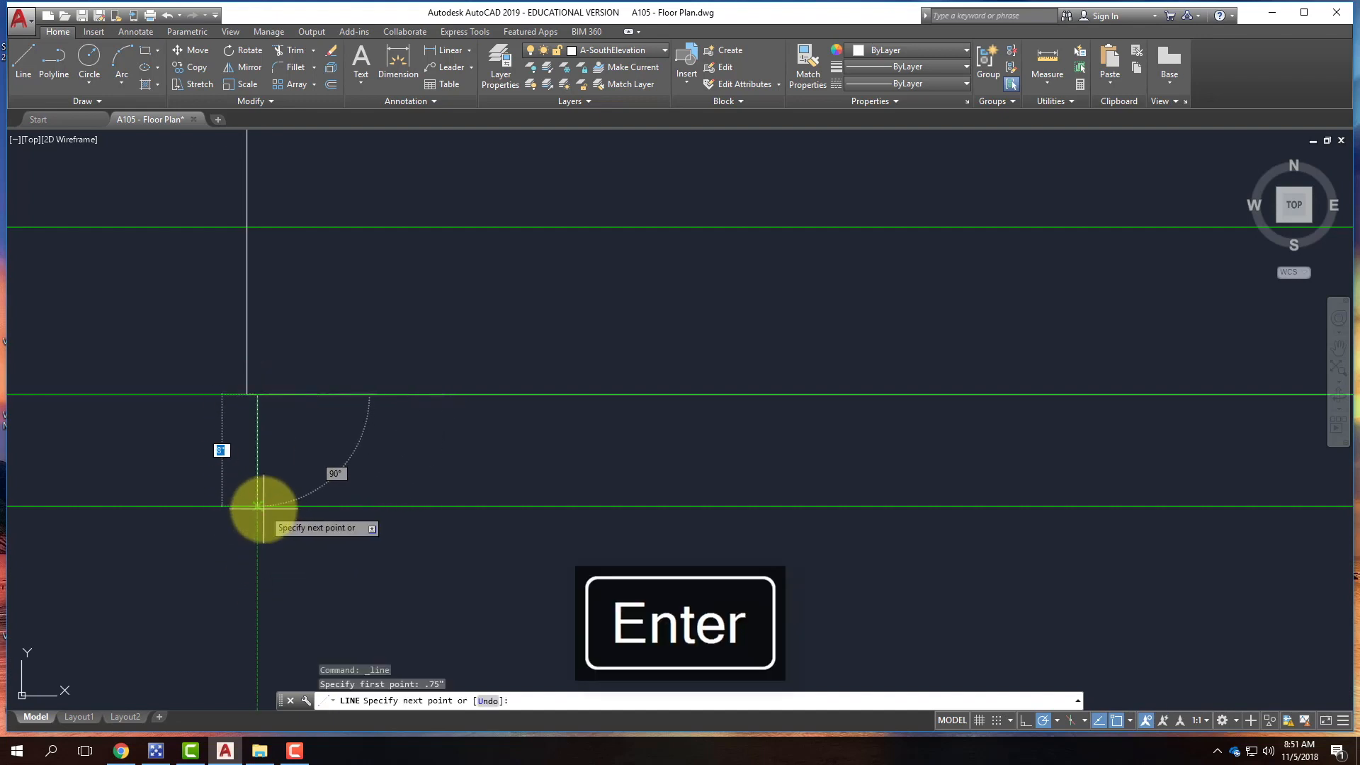
{"action": "key", "text": "Return"}
{"action": "scroll", "coordinate": [88, 460], "scroll_direction": "down", "scroll_amount": 8}
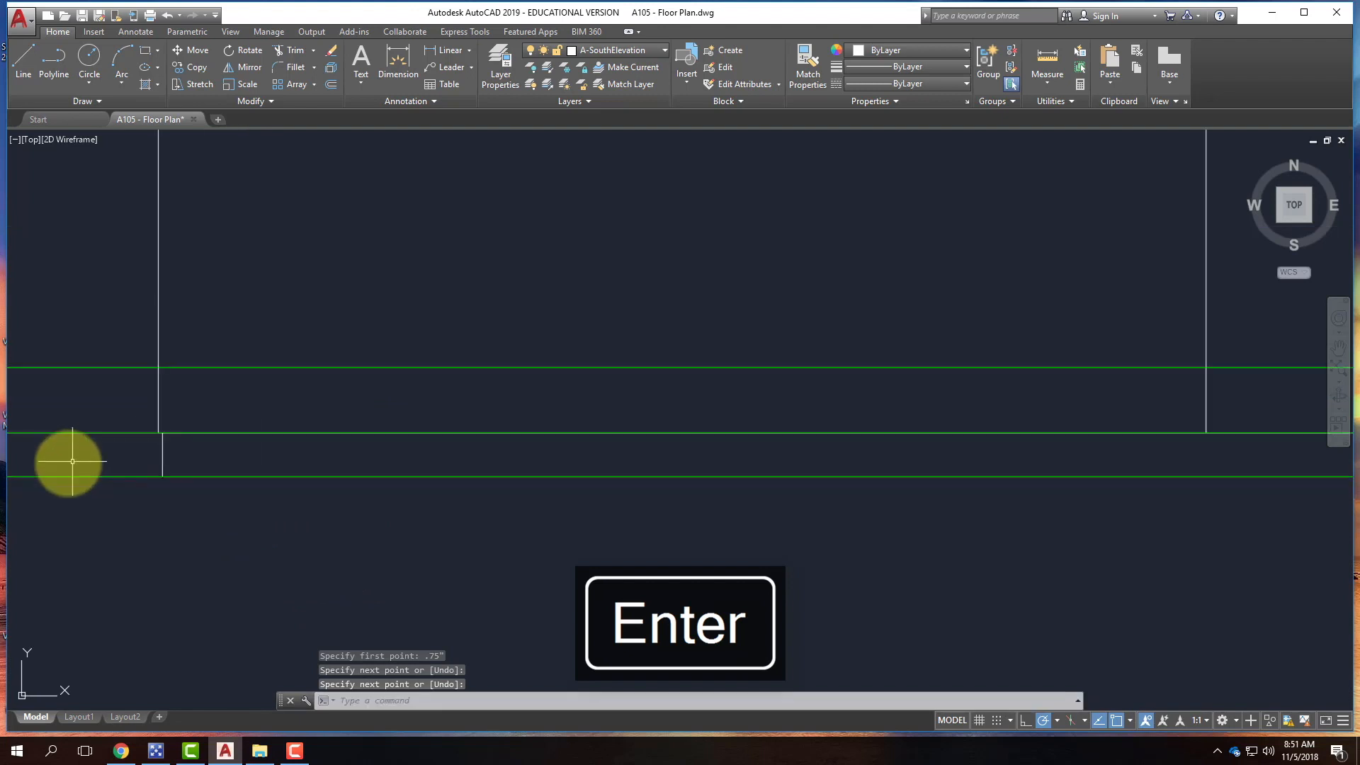
- From the west wing's lower-right corner, draw a line 0.75" inward and down to the lowest guide
{"action": "scroll", "coordinate": [541, 457], "scroll_direction": "up", "scroll_amount": 6}
{"action": "right_click", "coordinate": [445, 451]}
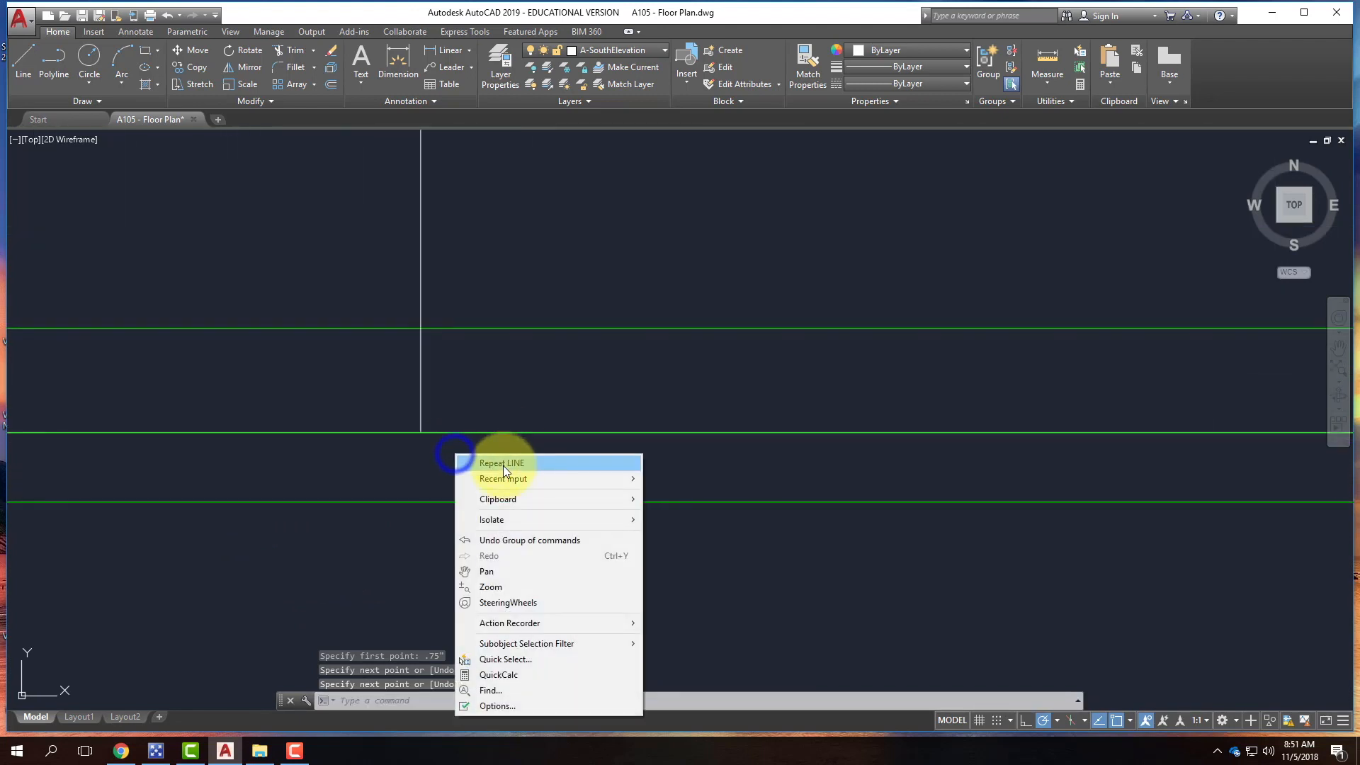
{"action": "left_click", "coordinate": [503, 465]}
{"action": "left_click", "coordinate": [420, 432]}
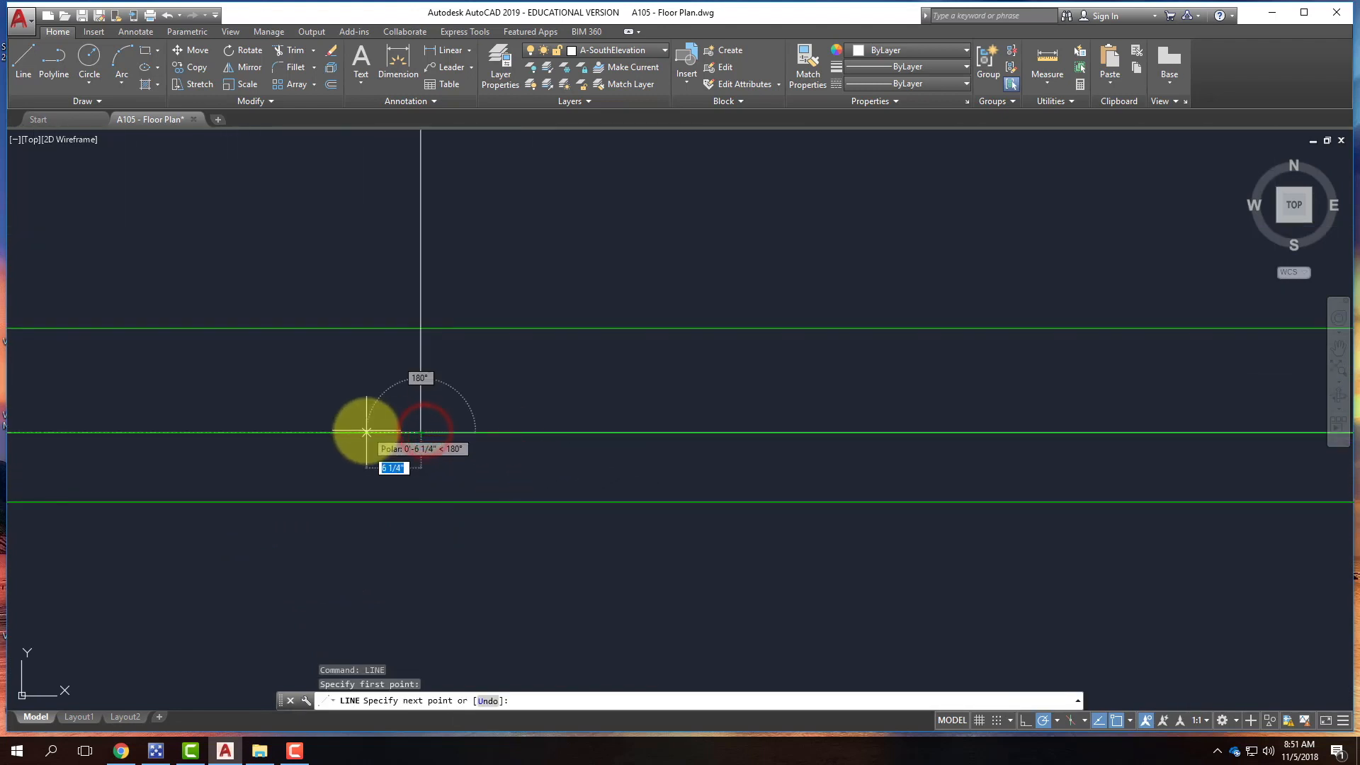
{"action": "key", "text": "Return"}
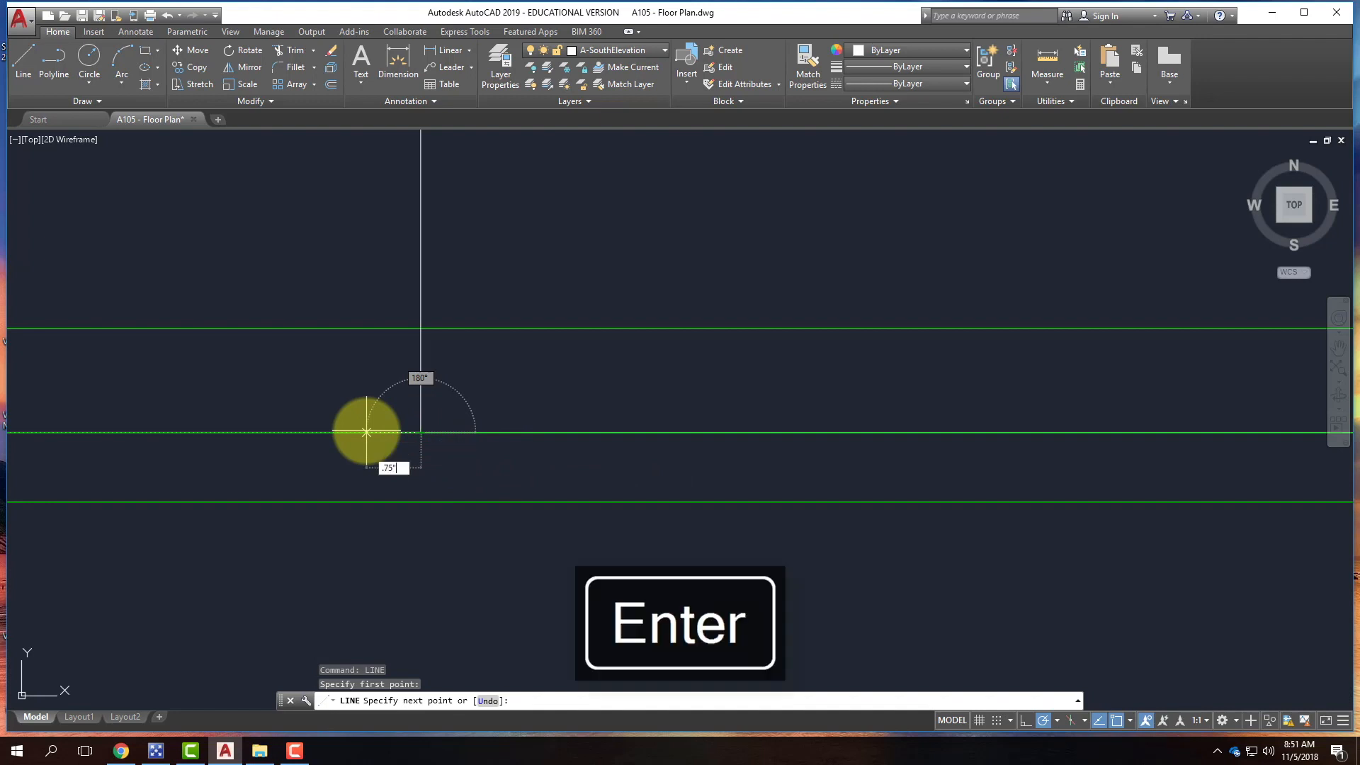
{"action": "left_click", "coordinate": [414, 501]}
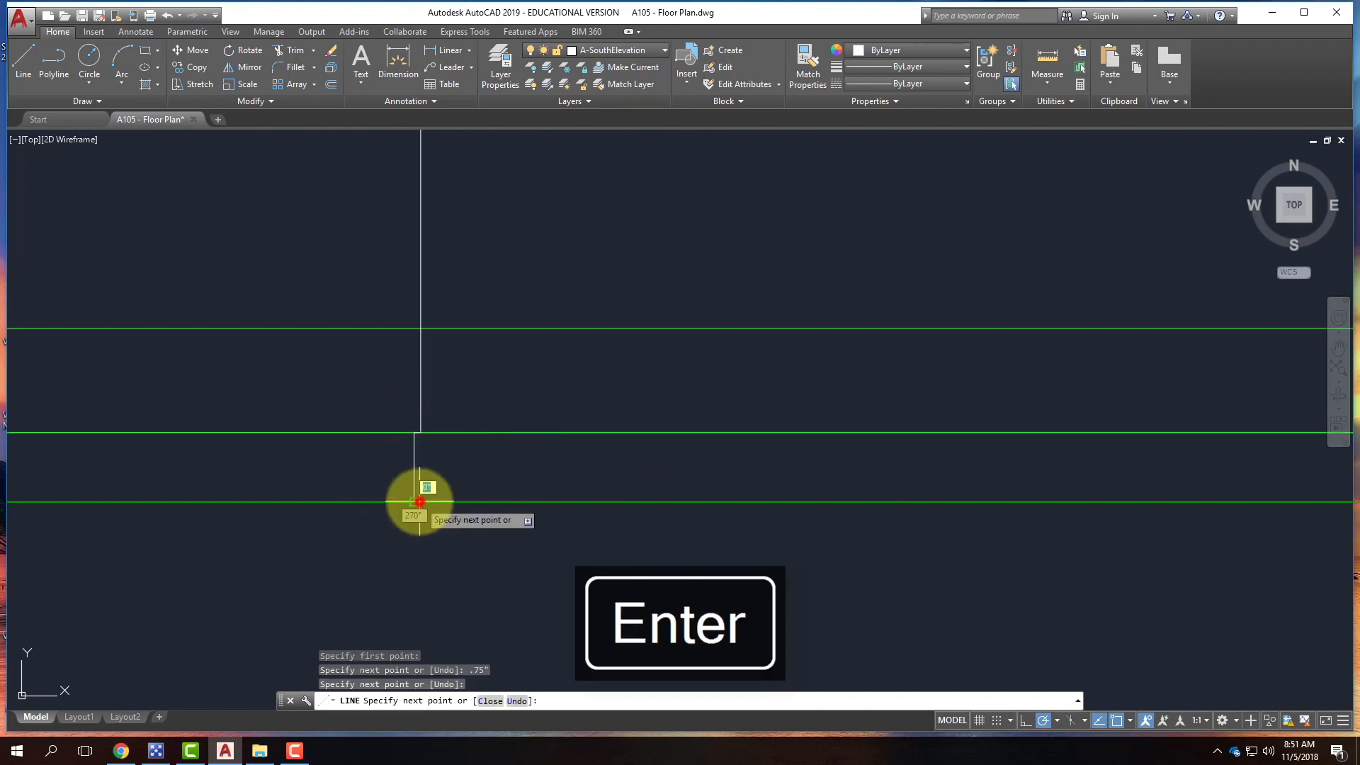
{"action": "key", "text": "Return"}
- Extend the east wing's outer left wall edge from the middle guide down to the lowest guide
{"action": "scroll", "coordinate": [228, 510], "scroll_direction": "down", "scroll_amount": 5}
{"action": "scroll", "coordinate": [446, 505], "scroll_direction": "up", "scroll_amount": 5}
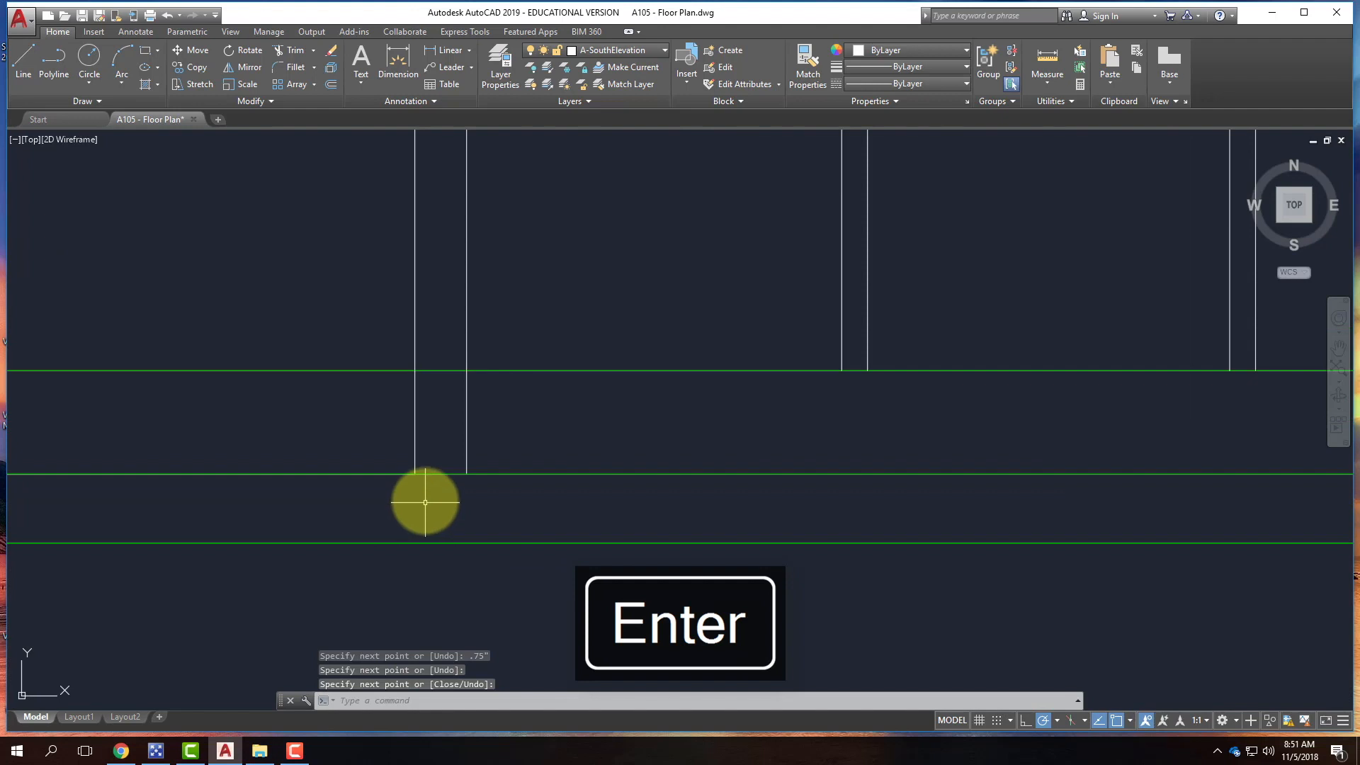
{"action": "right_click", "coordinate": [423, 498]}
{"action": "left_click", "coordinate": [469, 243]}
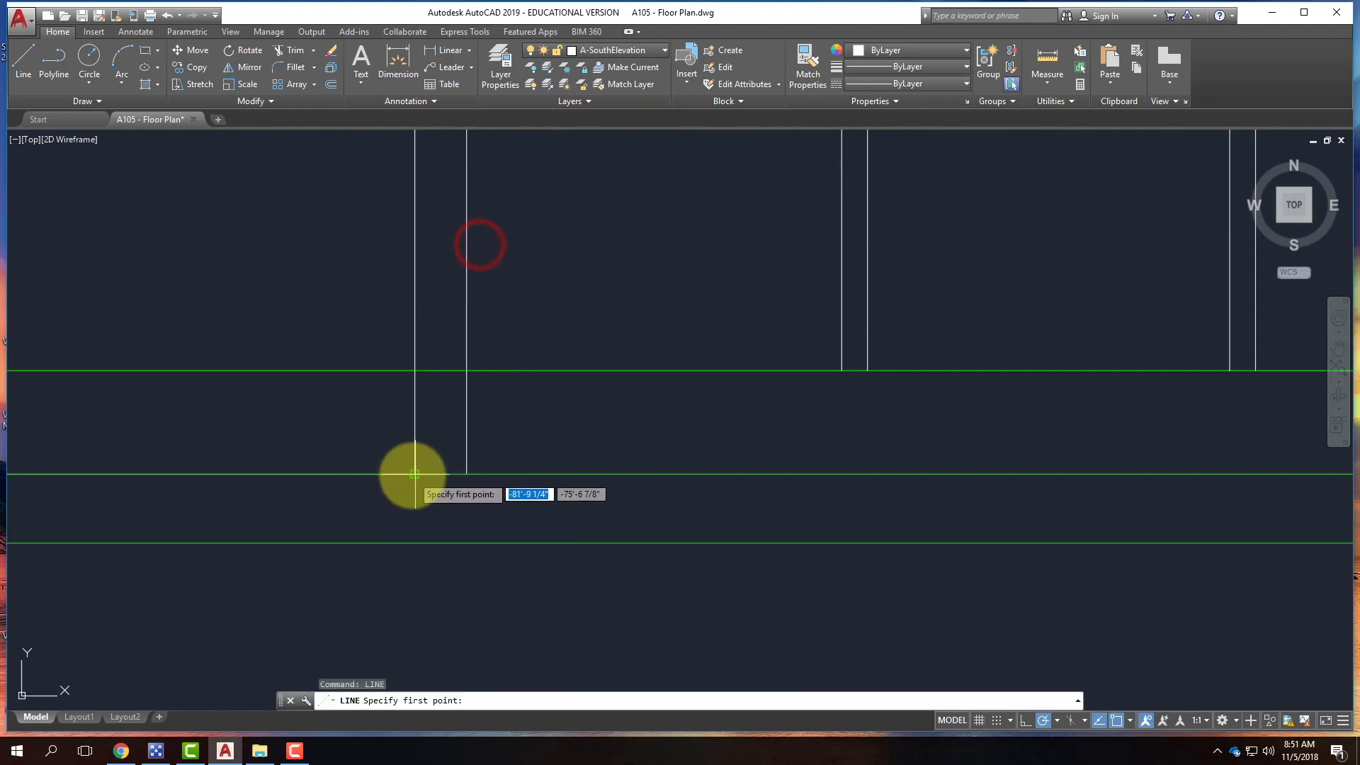
{"action": "left_click", "coordinate": [414, 473]}
{"action": "left_click", "coordinate": [414, 543]}
{"action": "key", "text": "Return"}
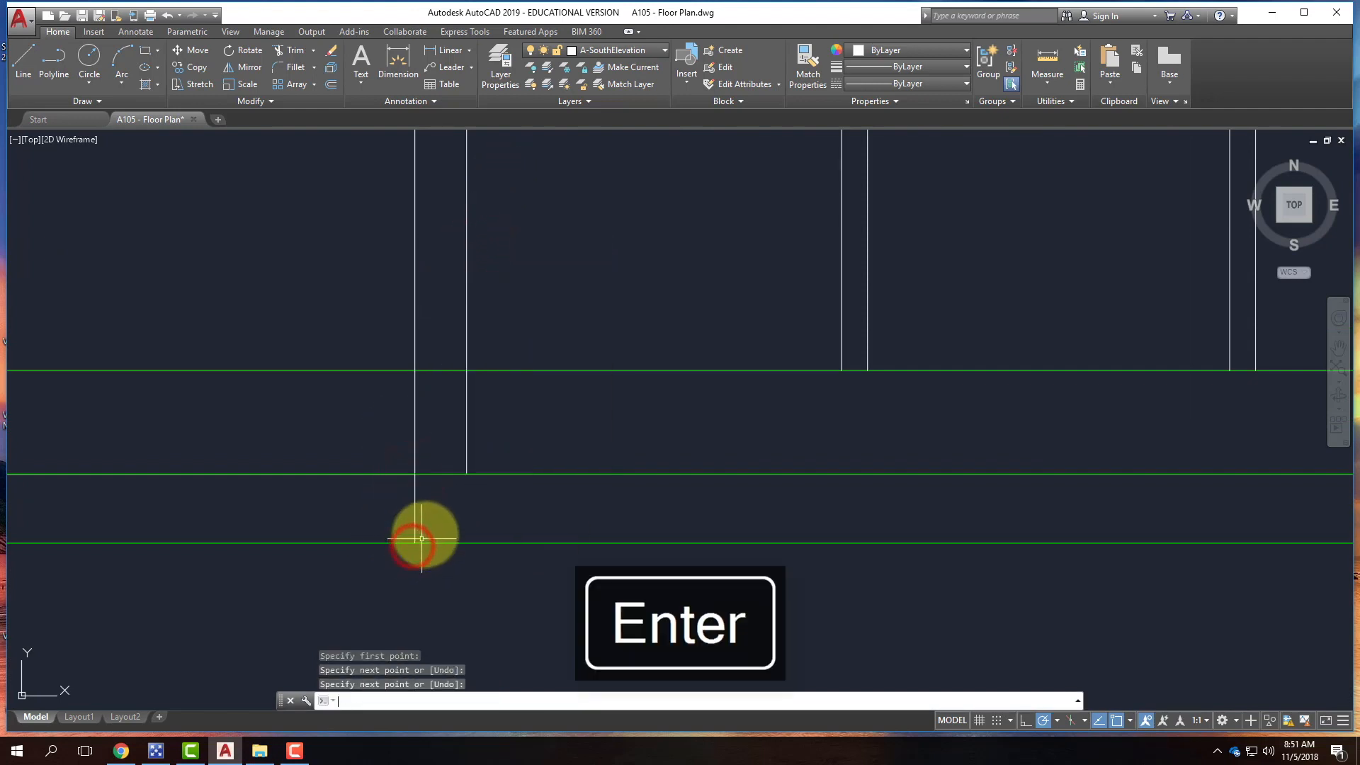
- Extend the east wing's inner left wall edge from the middle guide down to the lowest guide
{"action": "right_click", "coordinate": [465, 489]}
{"action": "left_click", "coordinate": [542, 238]}
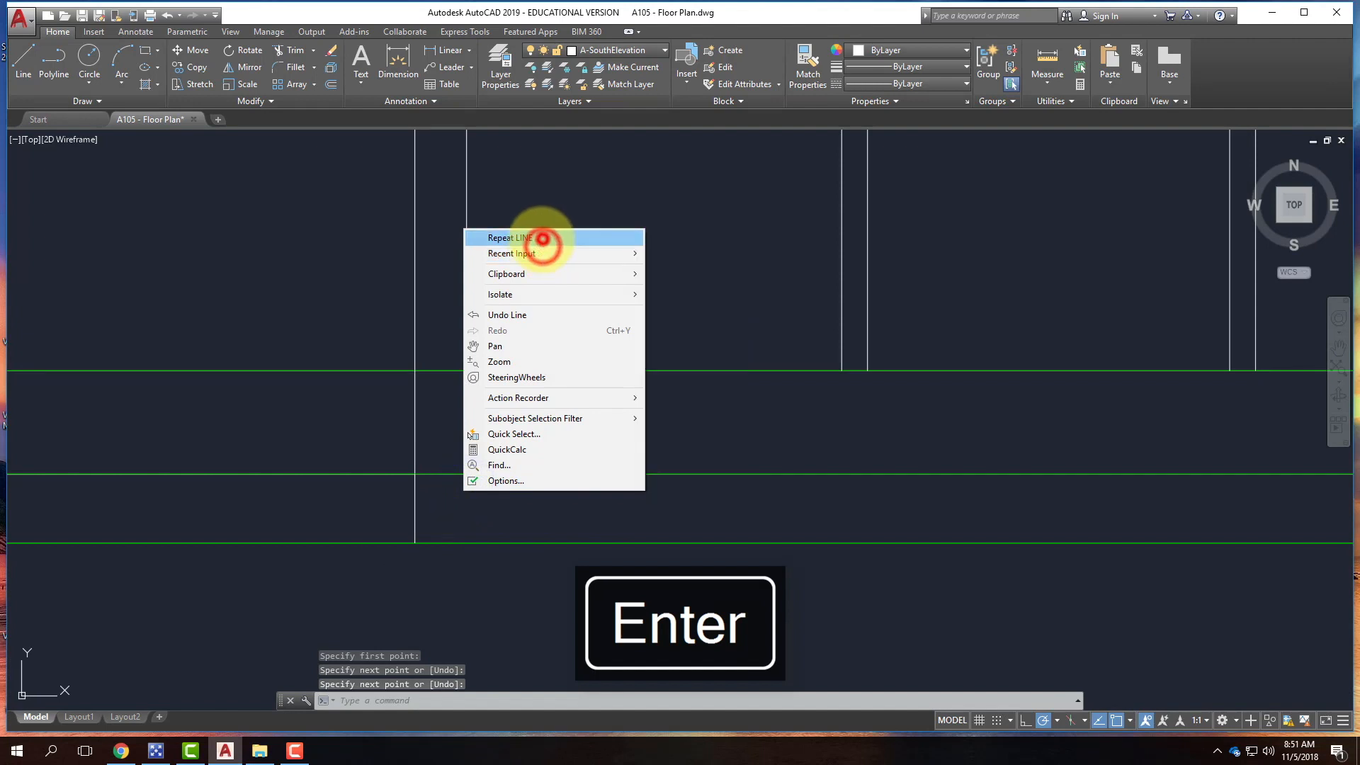
{"action": "left_click", "coordinate": [466, 473]}
{"action": "left_click", "coordinate": [466, 542]}
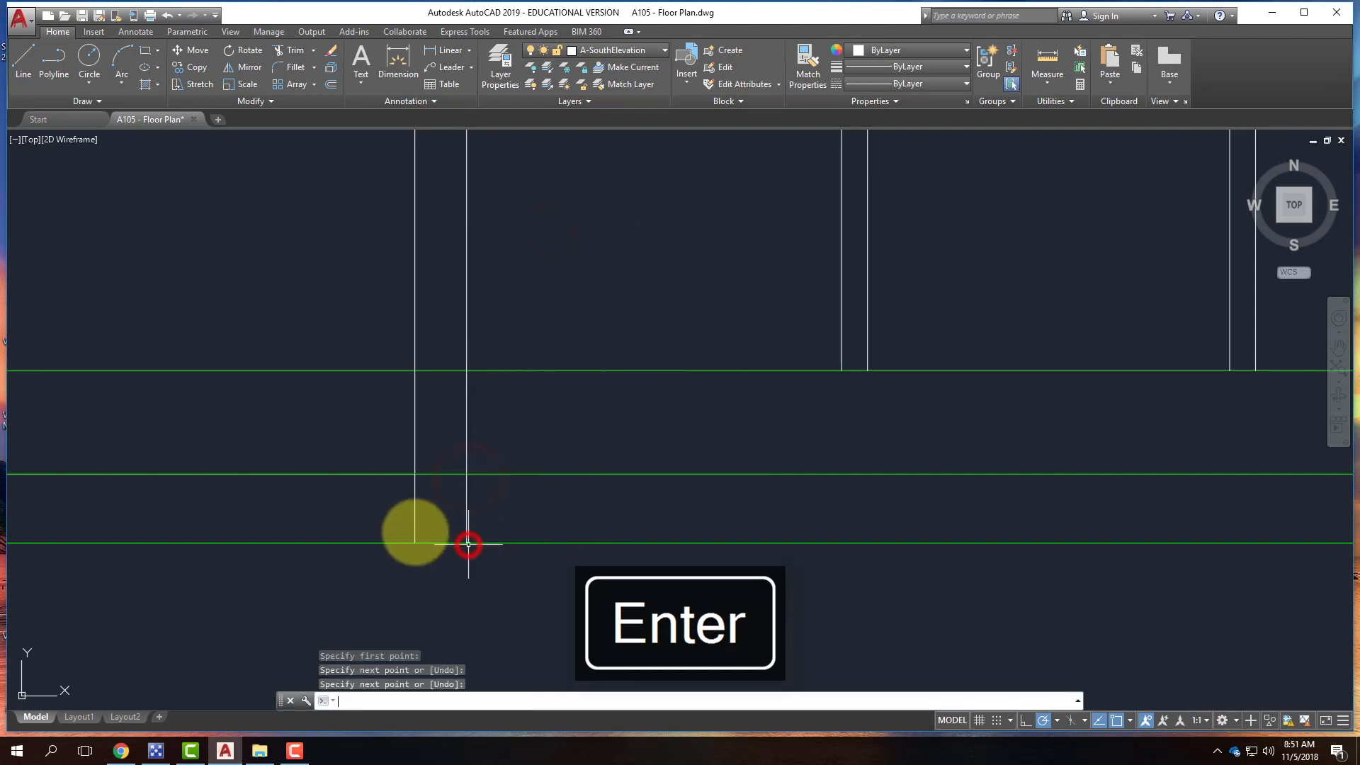
{"action": "key", "text": "Return"}
- Extend the east wing's inner right wall edge from the middle guide down to the lowest guide
{"action": "scroll", "coordinate": [369, 531], "scroll_direction": "down", "scroll_amount": 5}
{"action": "scroll", "coordinate": [701, 535], "scroll_direction": "up", "scroll_amount": 4}
{"action": "right_click", "coordinate": [906, 516]}
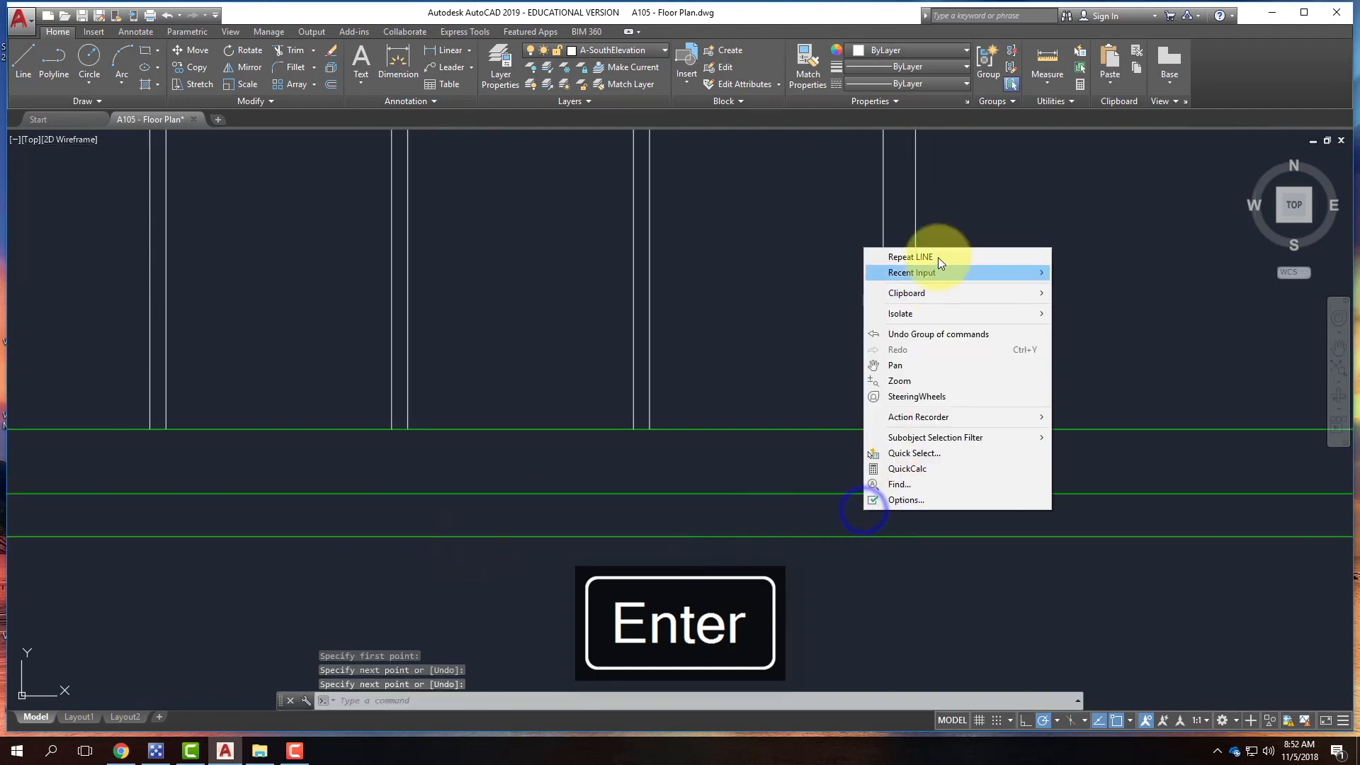
{"action": "left_click", "coordinate": [938, 257]}
{"action": "left_click", "coordinate": [883, 493]}
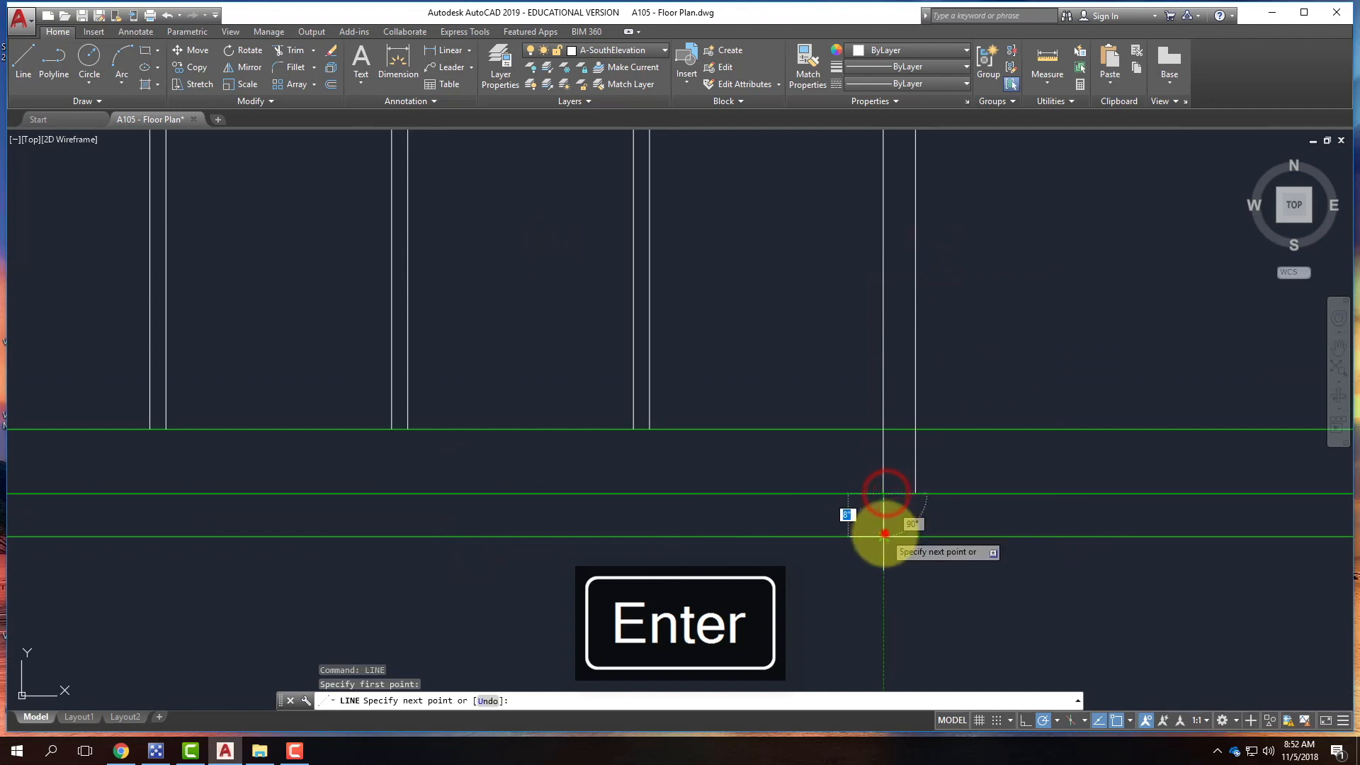
{"action": "left_click", "coordinate": [884, 534]}
{"action": "key", "text": "Return"}
- Extend the east wing's outer right wall edge from the middle guide down to the lowest guide
{"action": "right_click", "coordinate": [916, 508]}
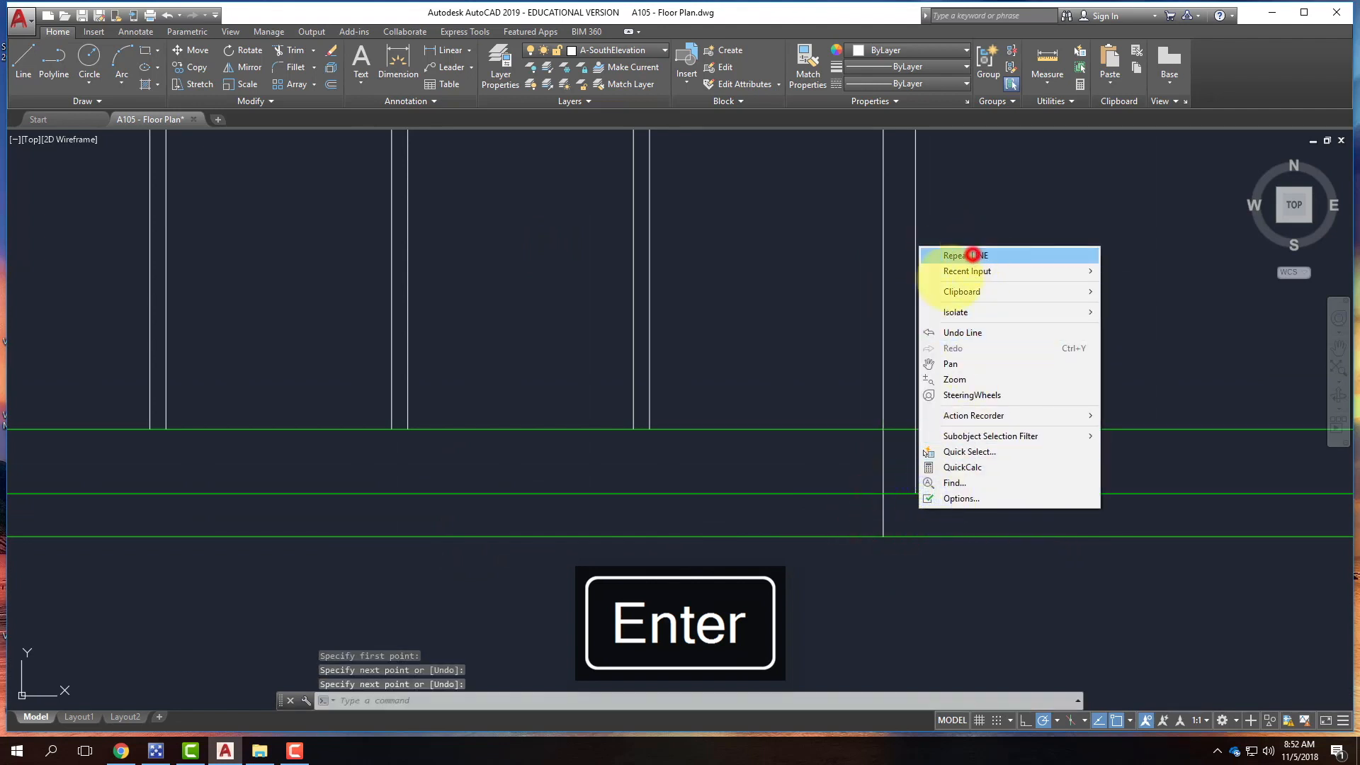
{"action": "left_click", "coordinate": [972, 255]}
{"action": "left_click", "coordinate": [915, 494]}
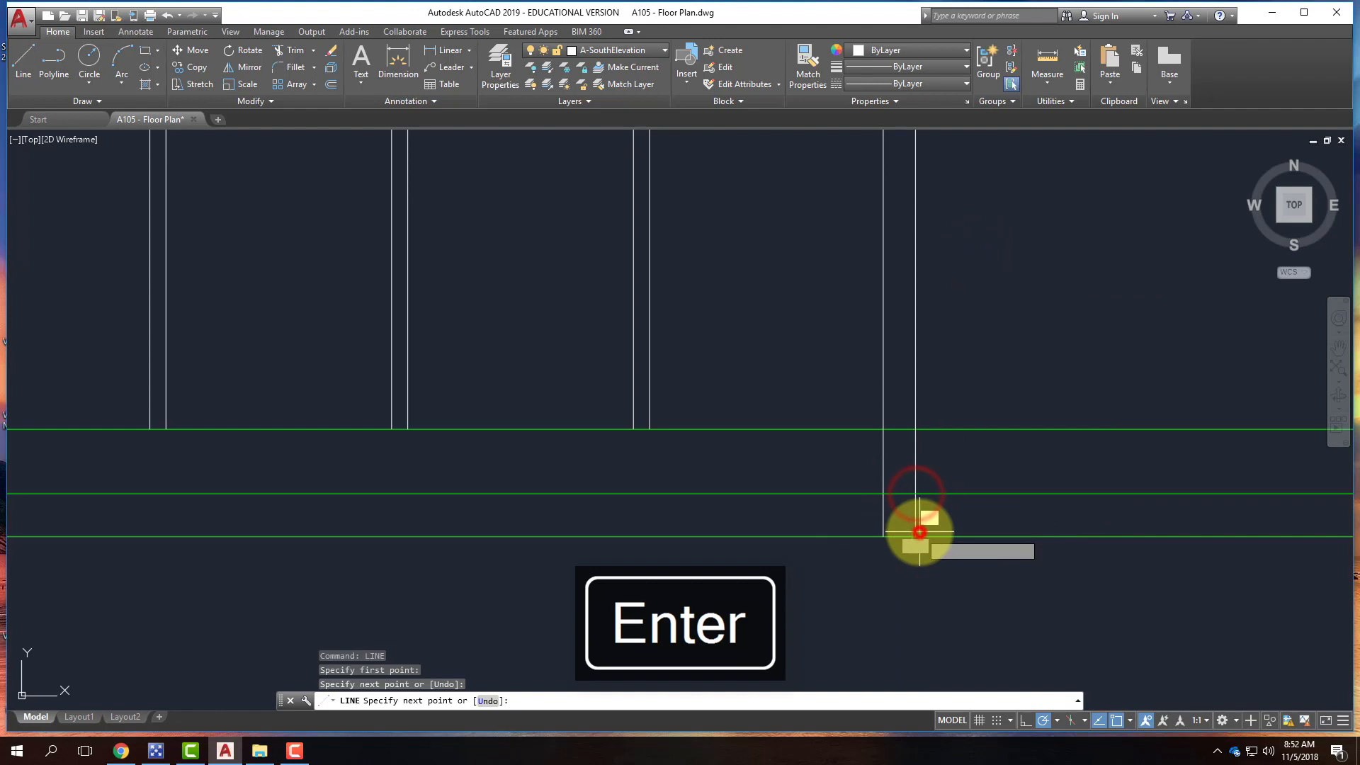
{"action": "key", "text": "Return"}
{"action": "scroll", "coordinate": [934, 468], "scroll_direction": "down", "scroll_amount": 3}
{"action": "scroll", "coordinate": [843, 486], "scroll_direction": "down", "scroll_amount": 3}
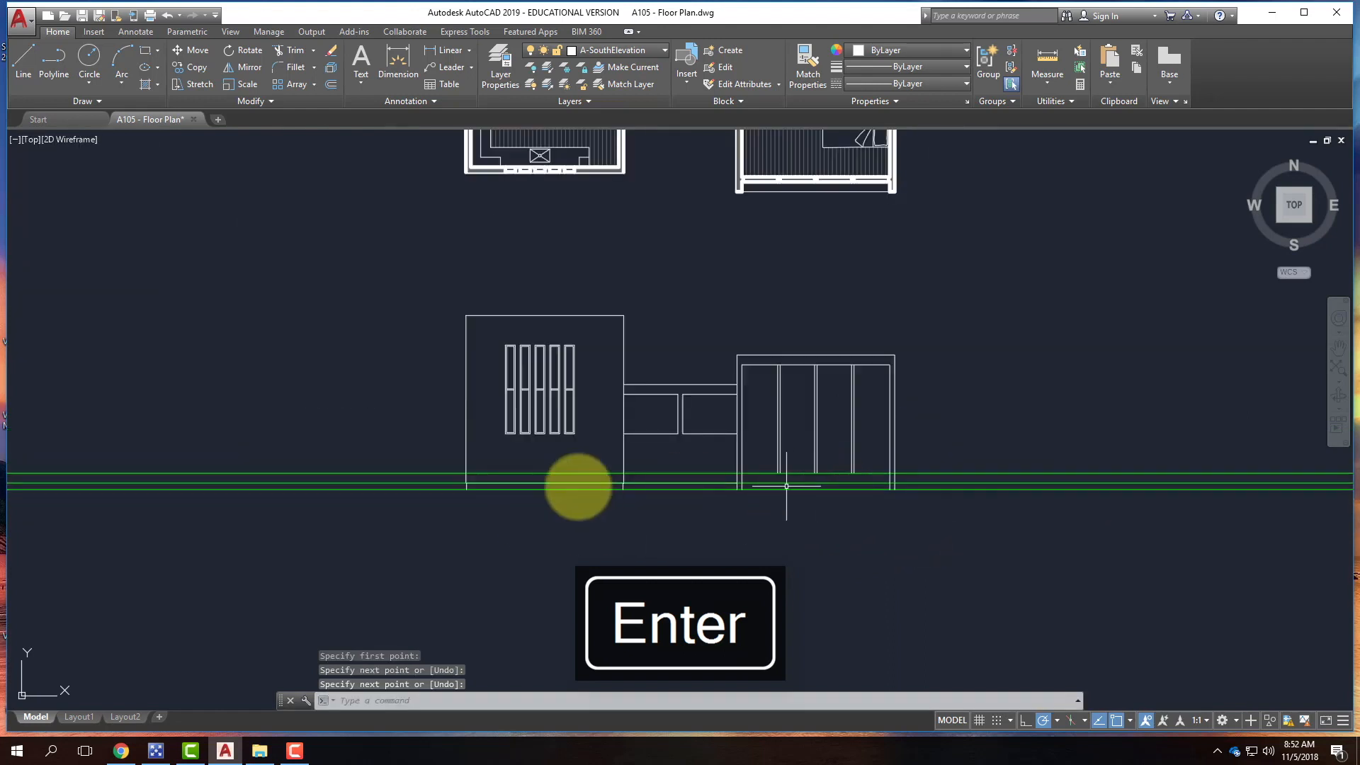
{"action": "scroll", "coordinate": [461, 501], "scroll_direction": "up", "scroll_amount": 2}
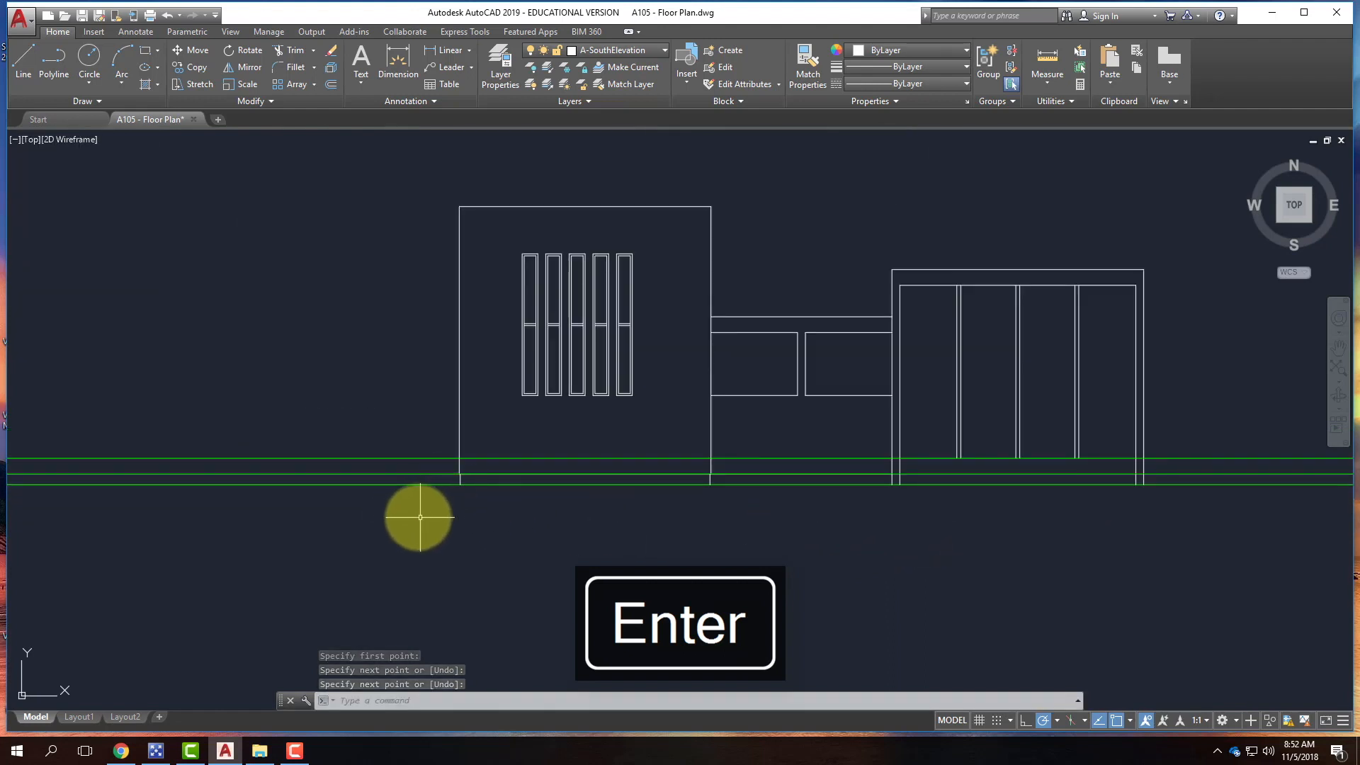
{"action": "left_click", "coordinate": [417, 516]}
{"action": "left_click", "coordinate": [395, 422]}
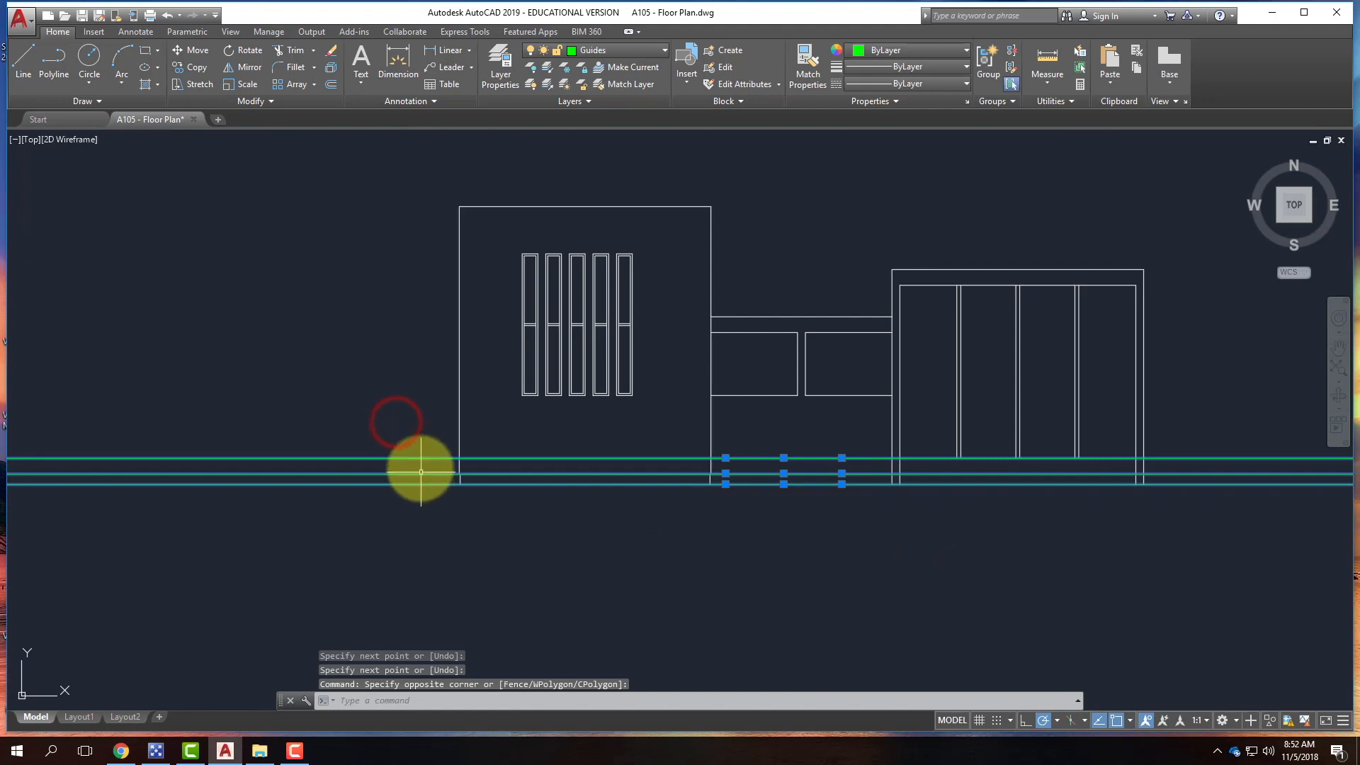
{"action": "key", "text": "Escape"}
{"action": "scroll", "coordinate": [454, 496], "scroll_direction": "up", "scroll_amount": 3}
{"action": "scroll", "coordinate": [306, 479], "scroll_direction": "down", "scroll_amount": 3}
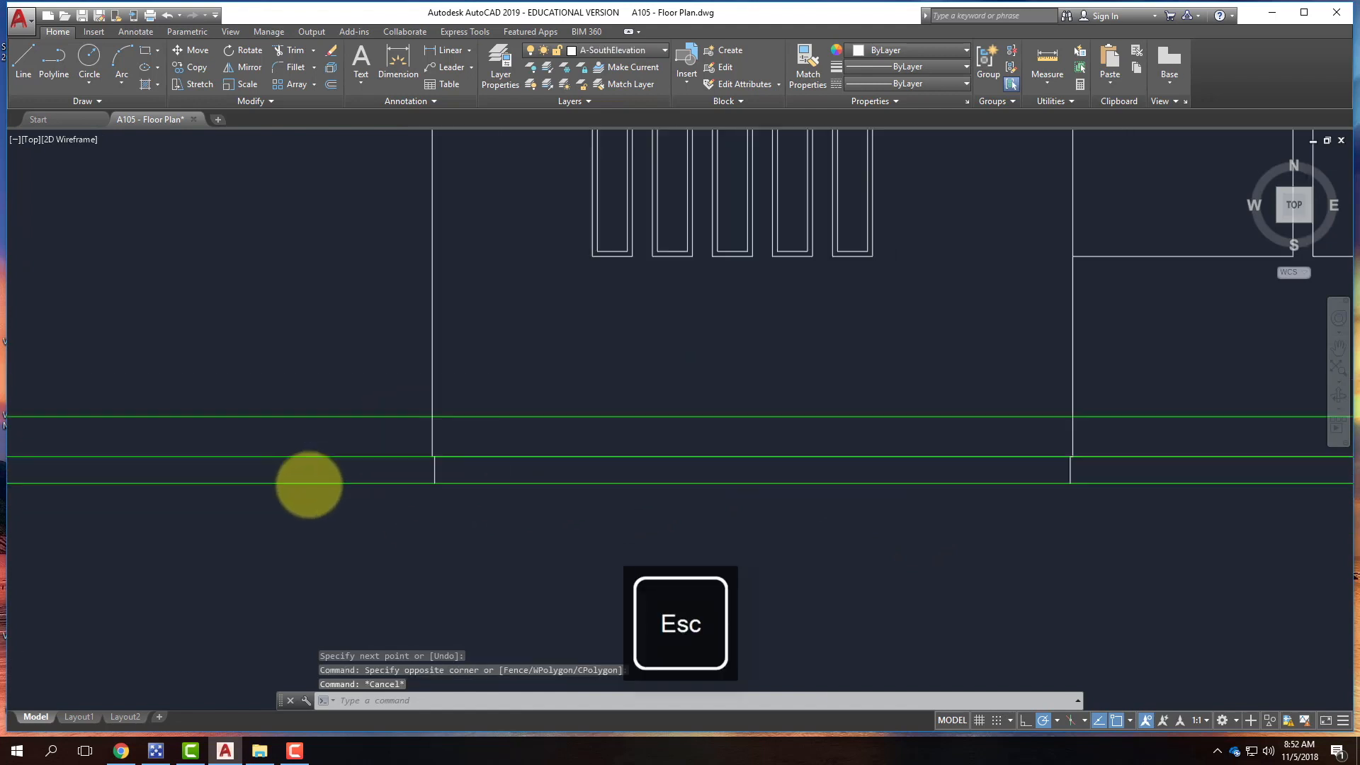
- Draw a ground line about 56' long on the lowest guide, from about 6' outside the west wing to past the east wing
{"action": "left_click", "coordinate": [22, 60]}
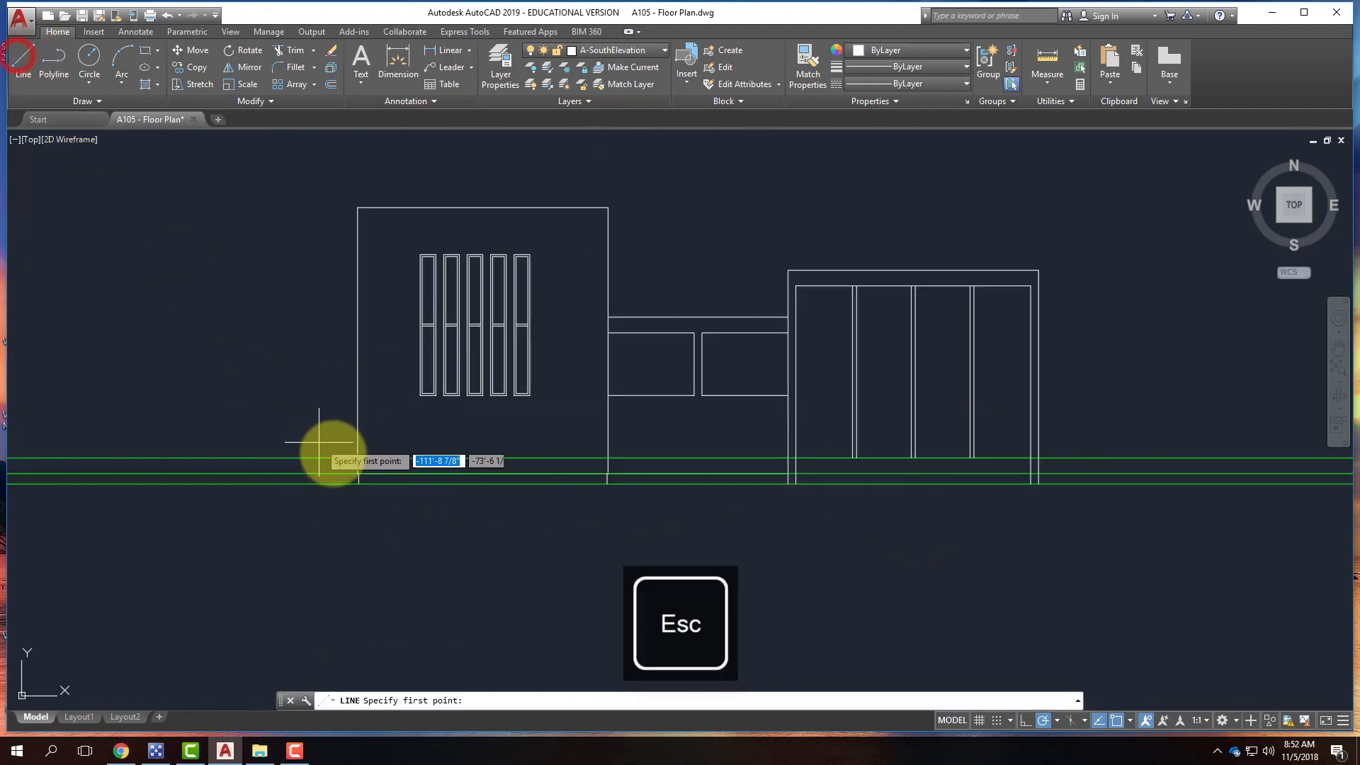
{"action": "left_click", "coordinate": [261, 485]}
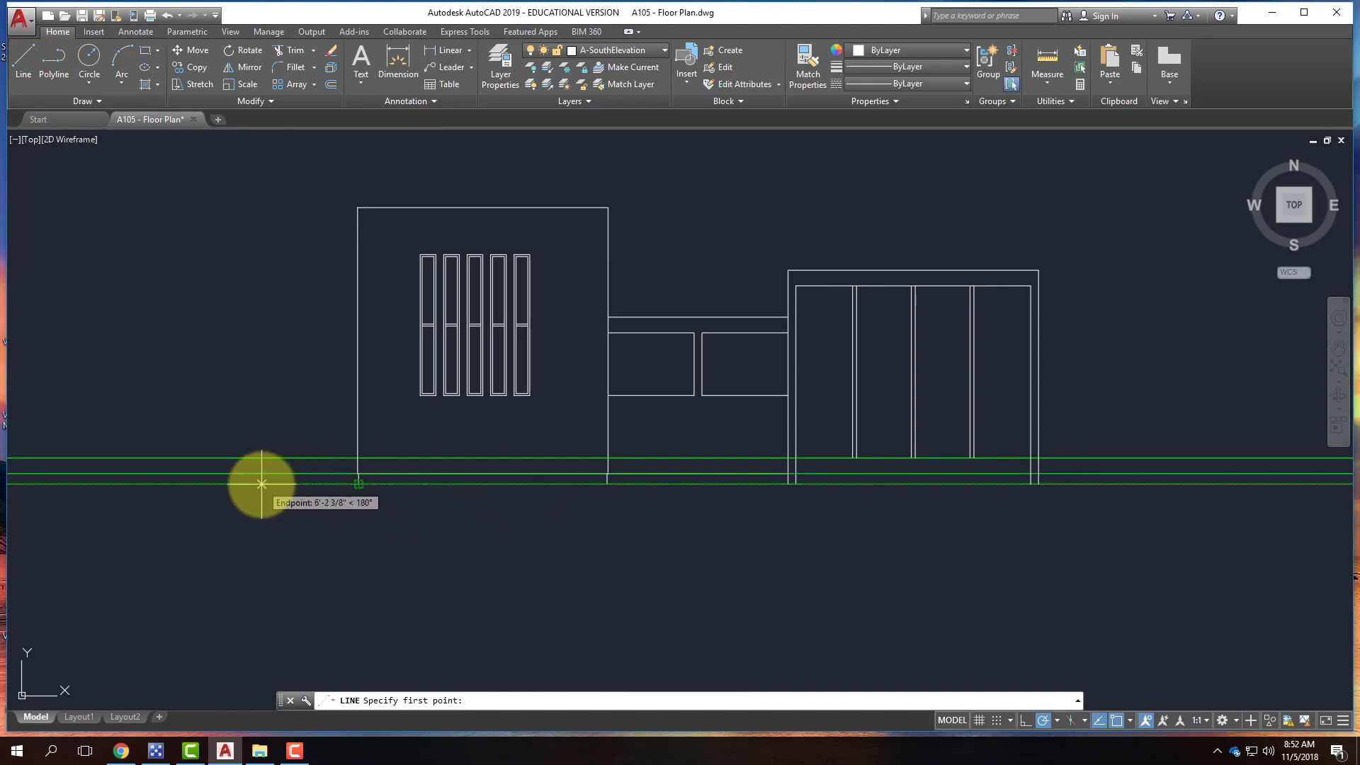
{"action": "scroll", "coordinate": [205, 468], "scroll_direction": "down", "scroll_amount": 4}
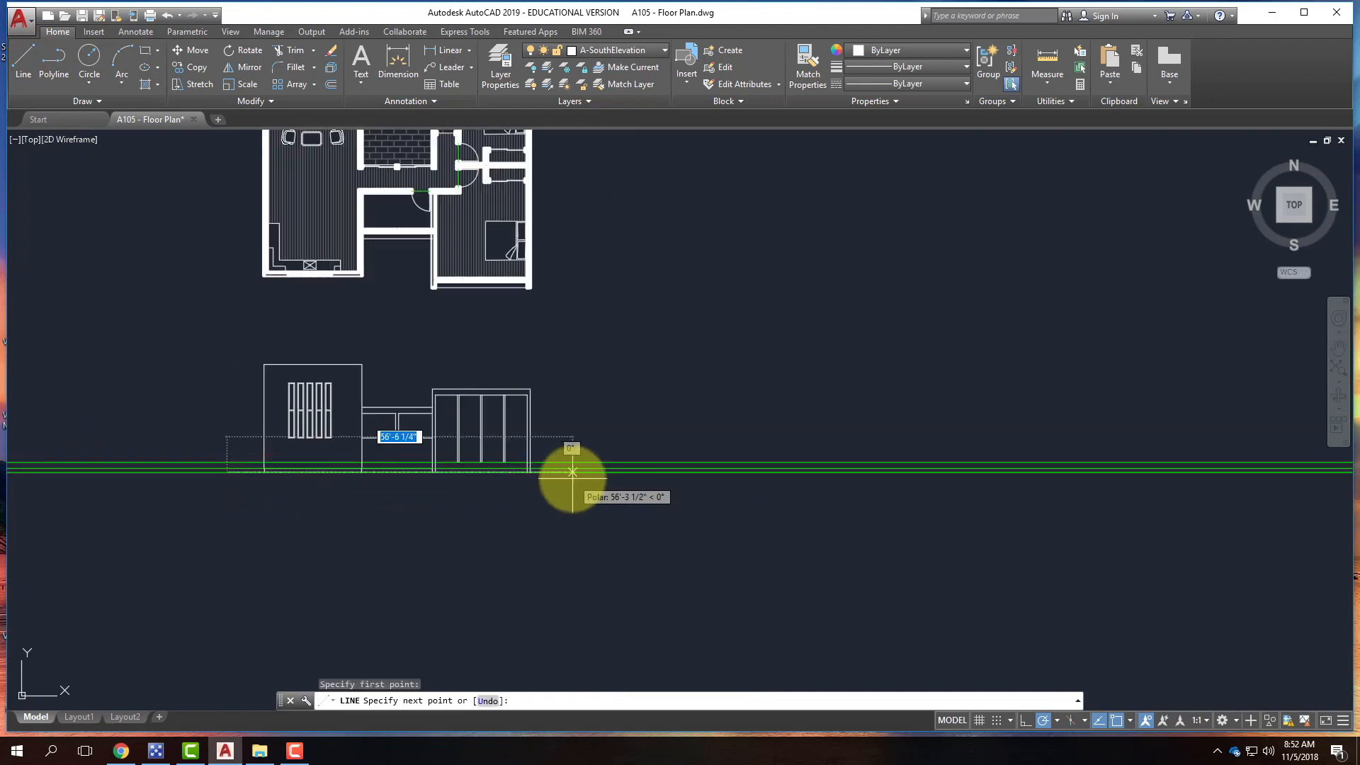
{"action": "left_click", "coordinate": [572, 472]}
{"action": "key", "text": "Return"}
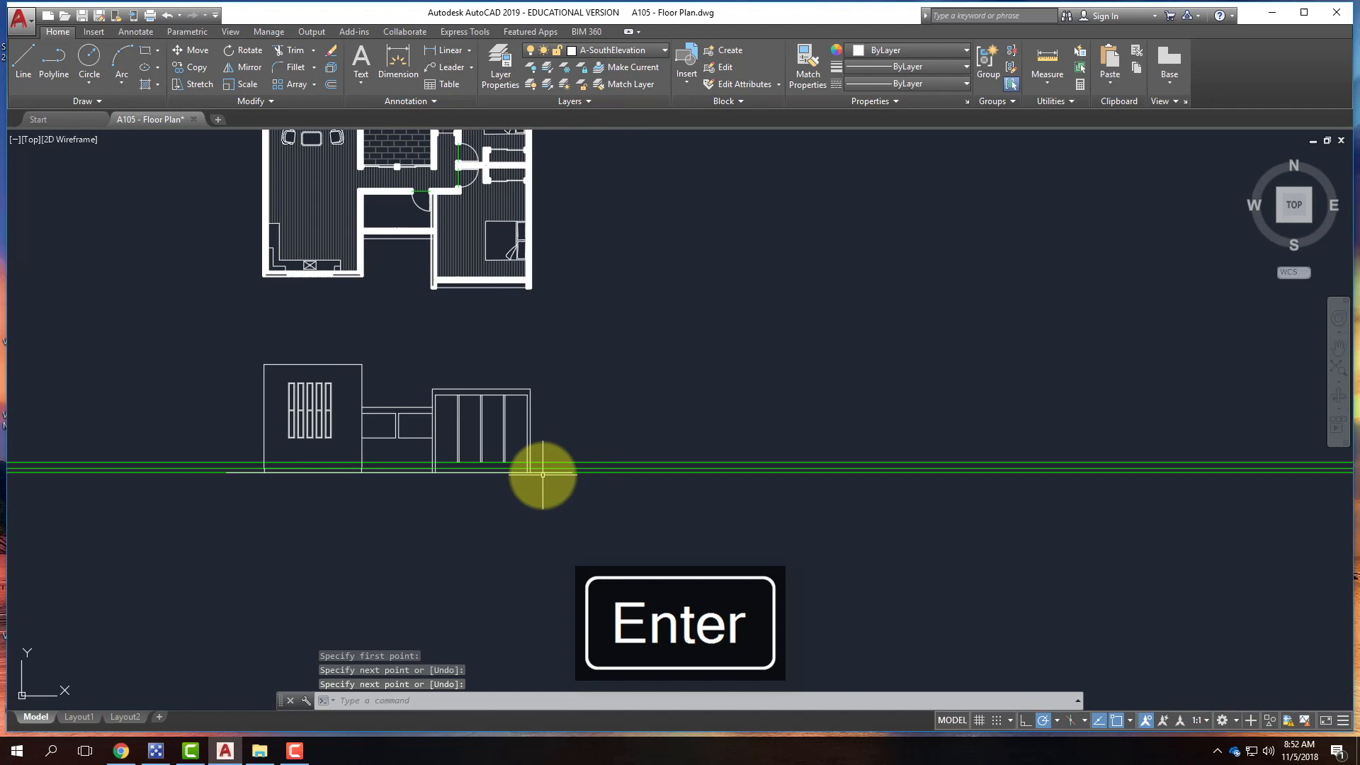
- Set the new ground line's lineweight to 0.70 mm and clear the selection
{"action": "left_click", "coordinate": [542, 471]}
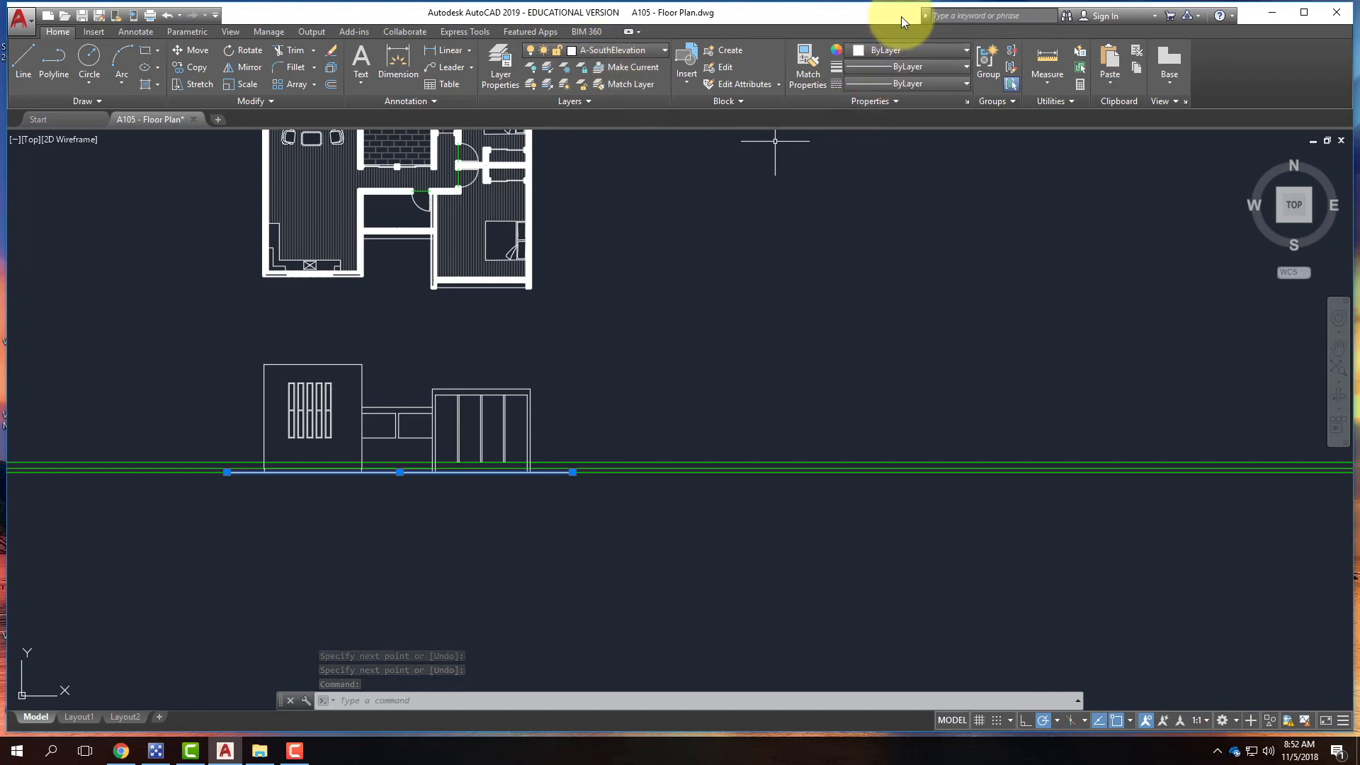
{"action": "left_click", "coordinate": [862, 66]}
{"action": "scroll", "coordinate": [929, 214], "scroll_direction": "down", "scroll_amount": 3}
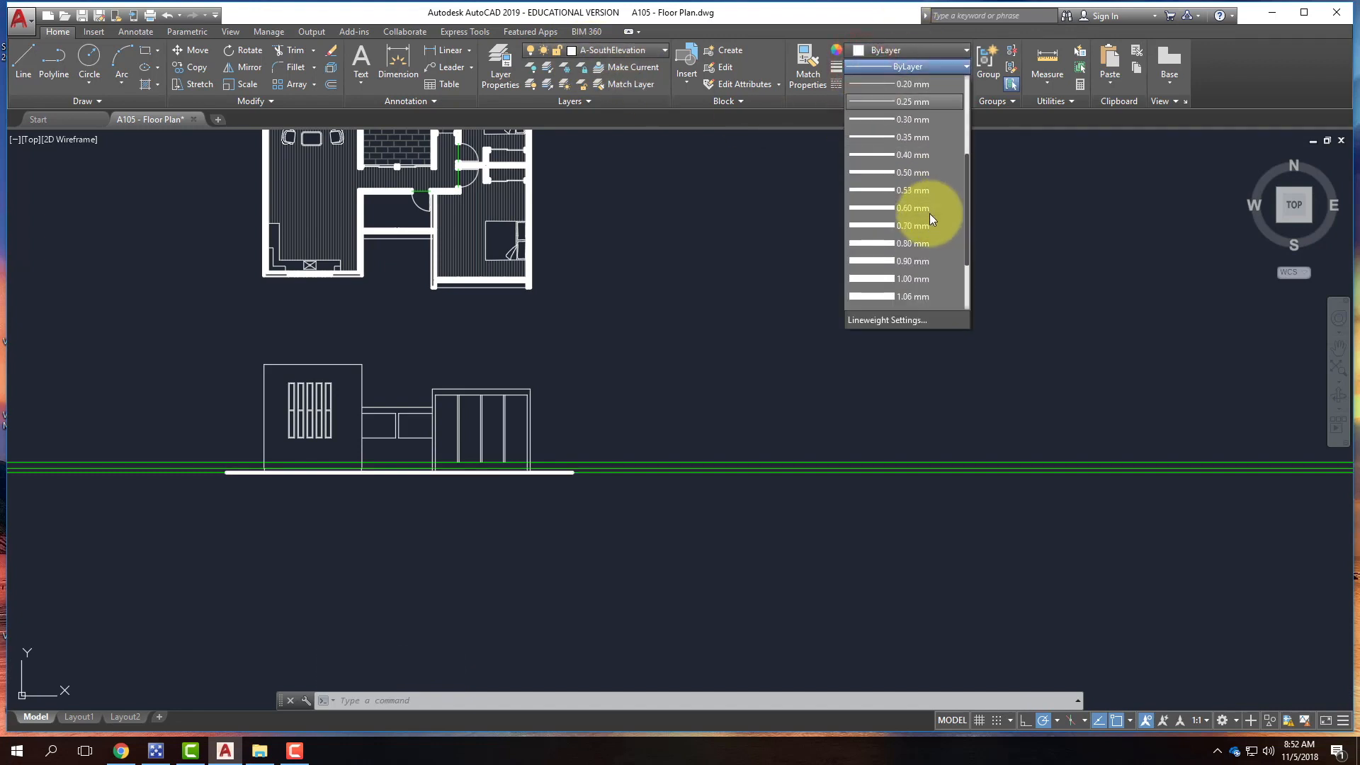
{"action": "left_click", "coordinate": [918, 227]}
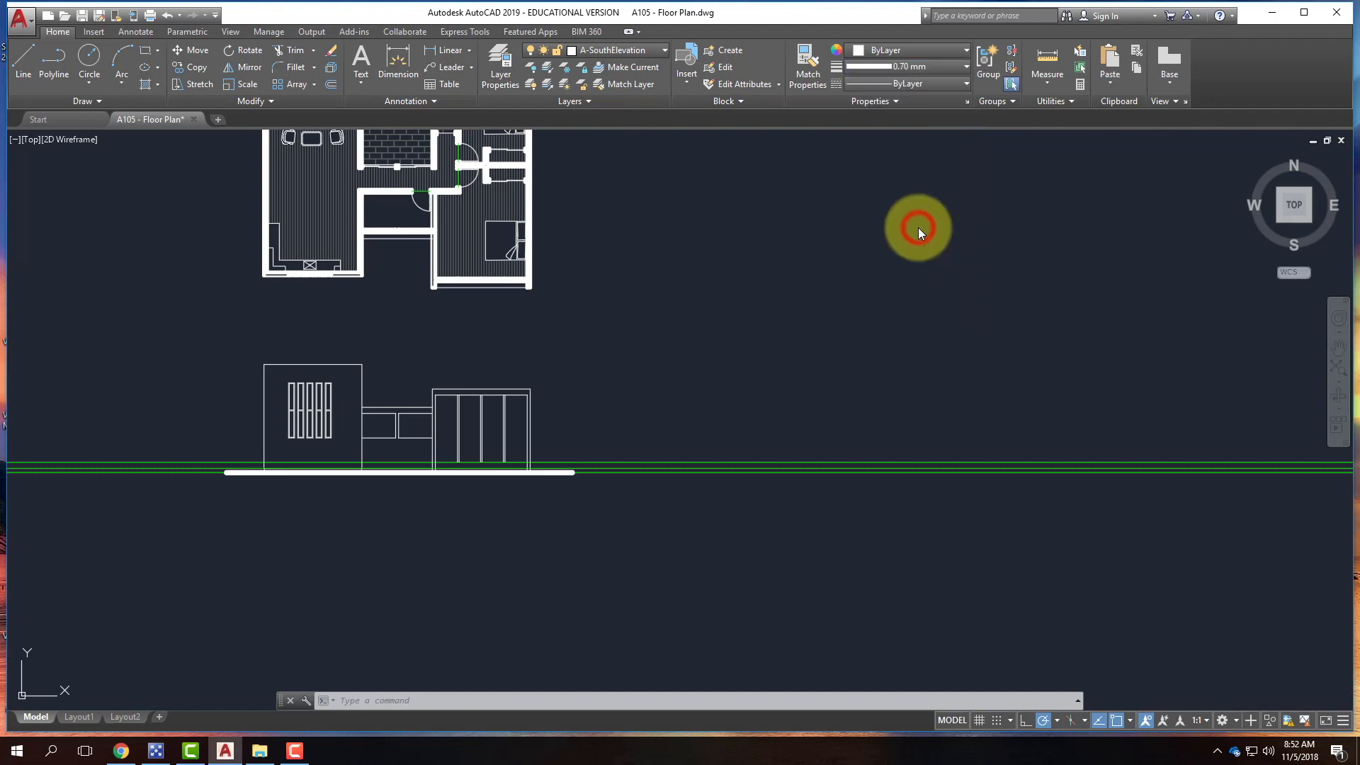
{"action": "key", "text": "Escape"}
{"action": "scroll", "coordinate": [302, 517], "scroll_direction": "up", "scroll_amount": 2}
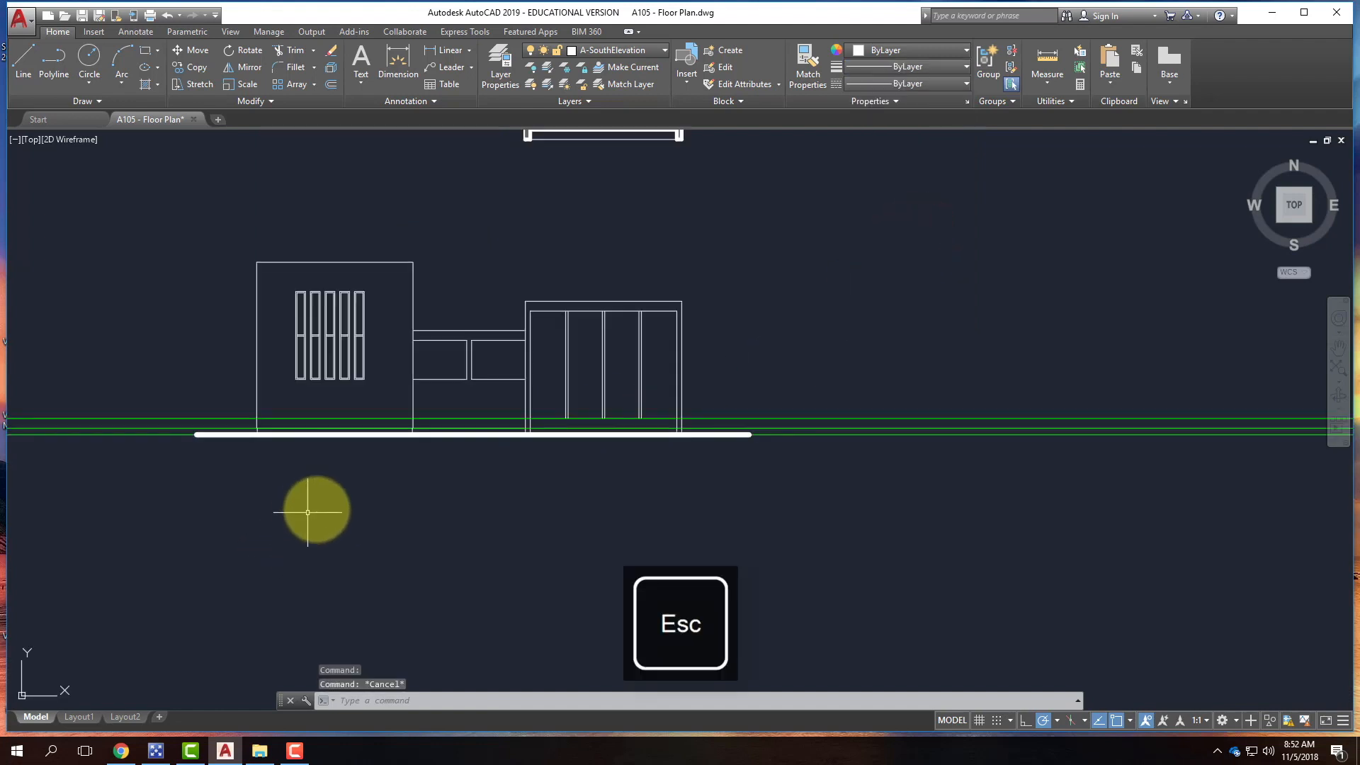
- Delete the three horizontal green guide lines near the base of the elevation
{"action": "scroll", "coordinate": [318, 507], "scroll_direction": "up", "scroll_amount": 2}
{"action": "scroll", "coordinate": [318, 507], "scroll_direction": "up", "scroll_amount": 2}
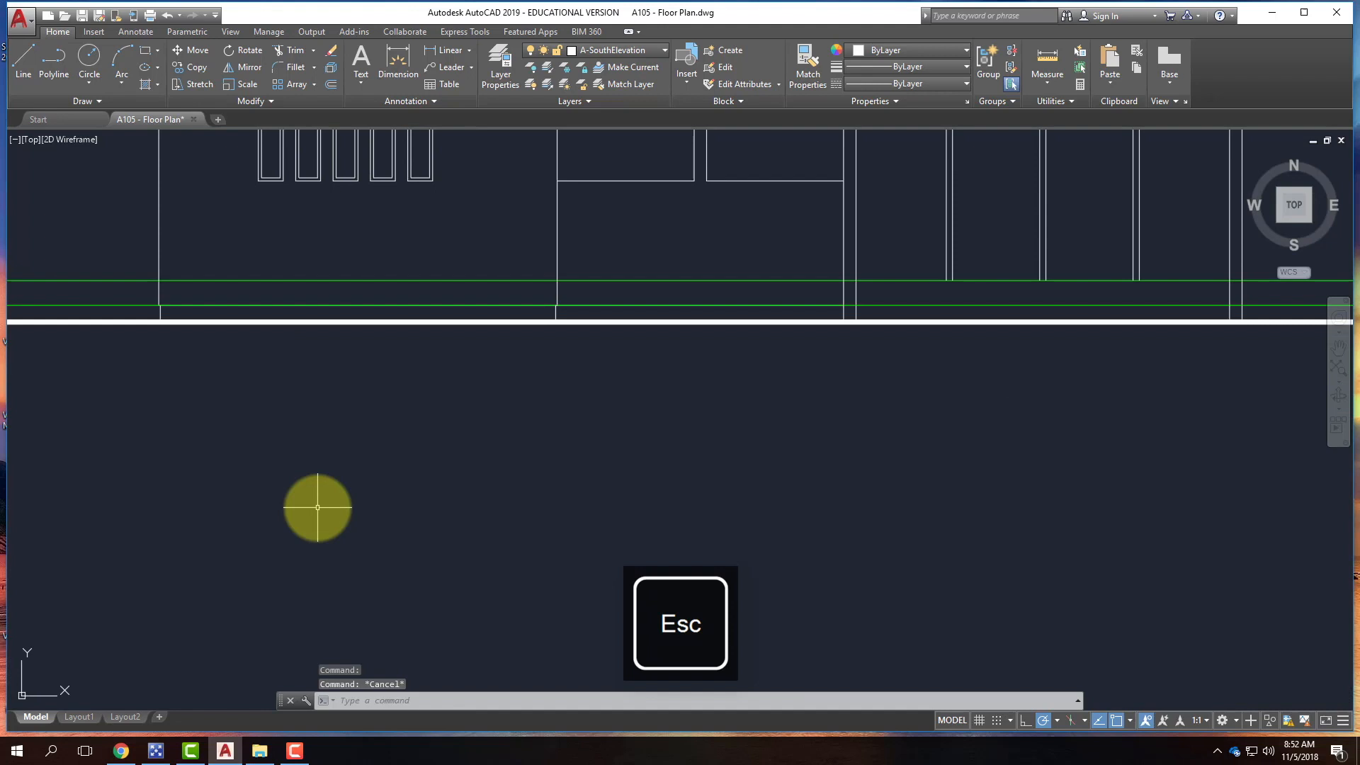
{"action": "scroll", "coordinate": [747, 507], "scroll_direction": "down", "scroll_amount": 2}
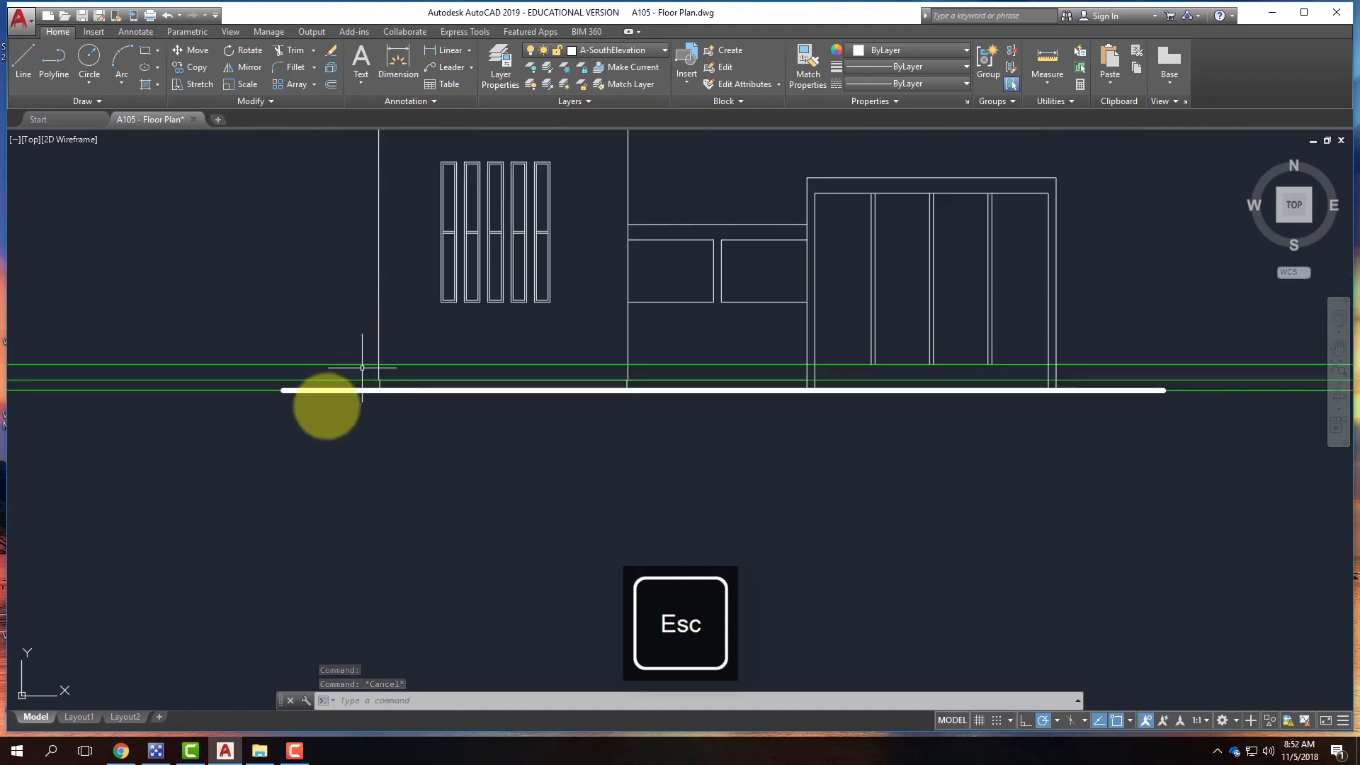
{"action": "left_click", "coordinate": [242, 431]}
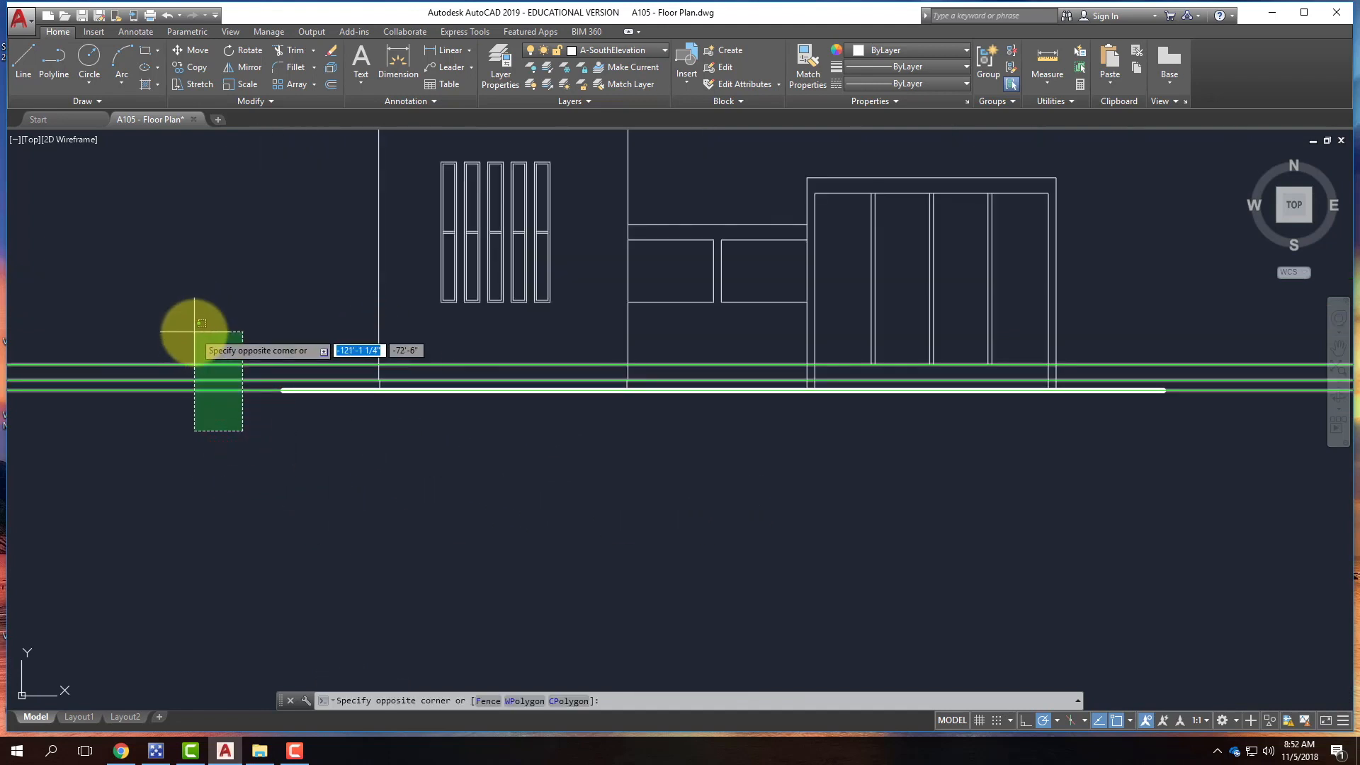
{"action": "left_click", "coordinate": [194, 332]}
{"action": "key", "text": "Delete"}
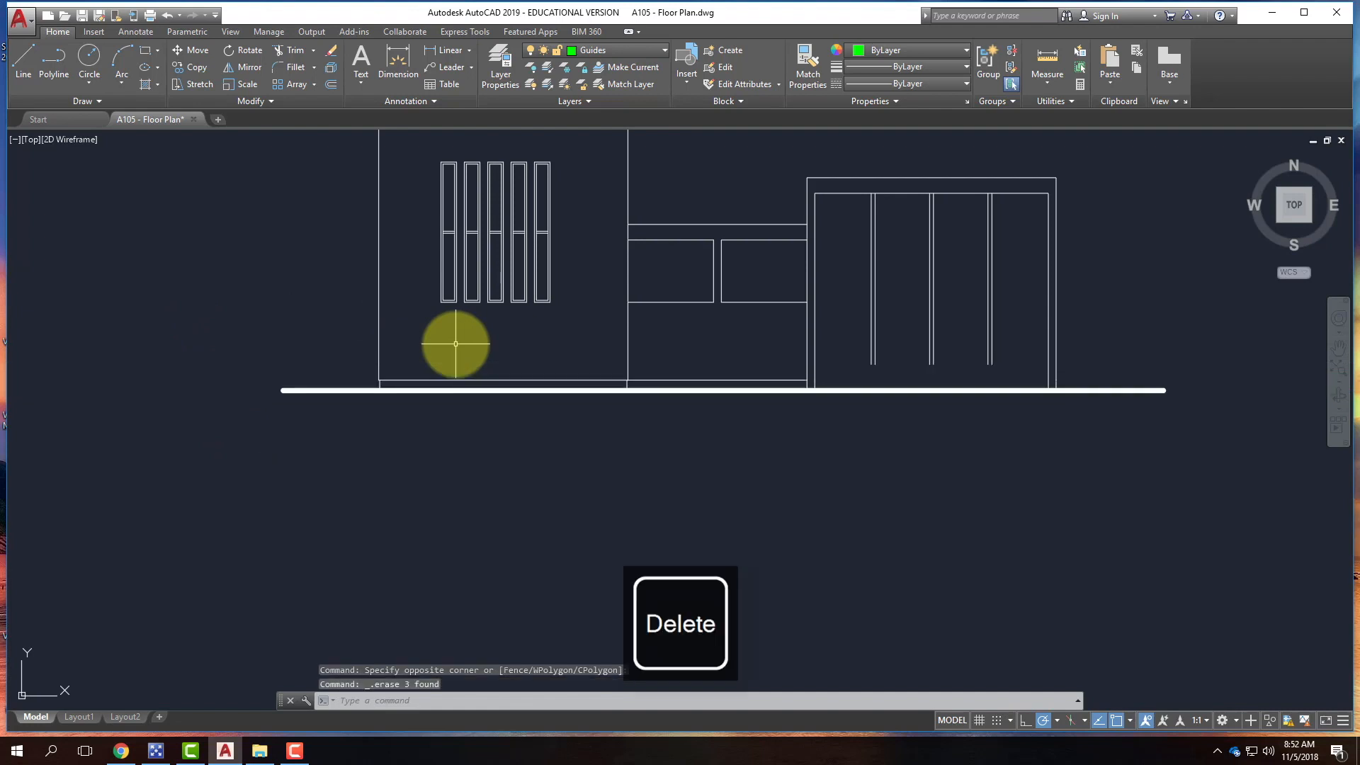
- Draw a horizontal sill line across the east wing's glazing at the mullions' lower ends, between the wall's inner edges
{"action": "scroll", "coordinate": [354, 478], "scroll_direction": "down", "scroll_amount": 2}
{"action": "scroll", "coordinate": [811, 453], "scroll_direction": "up", "scroll_amount": 4}
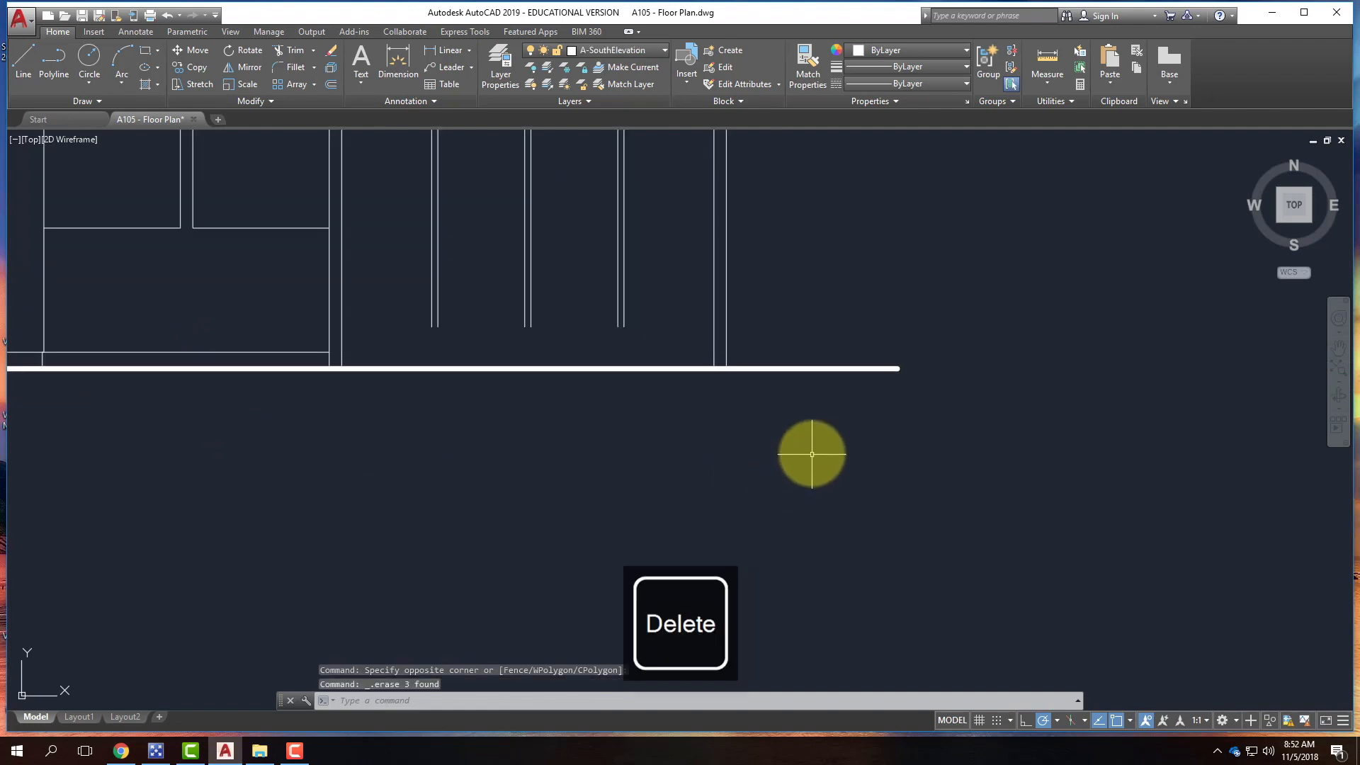
{"action": "left_click", "coordinate": [24, 59]}
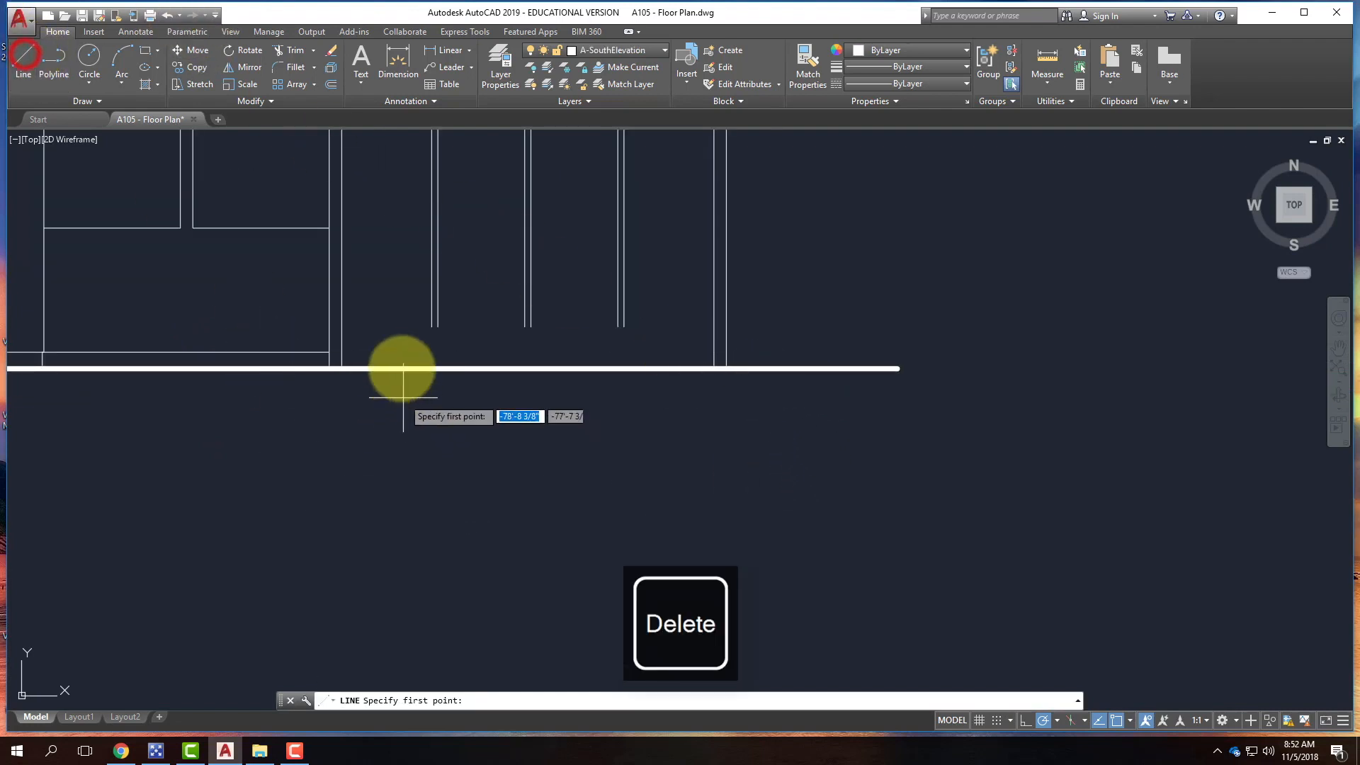
{"action": "left_click", "coordinate": [341, 326]}
{"action": "left_click", "coordinate": [709, 327]}
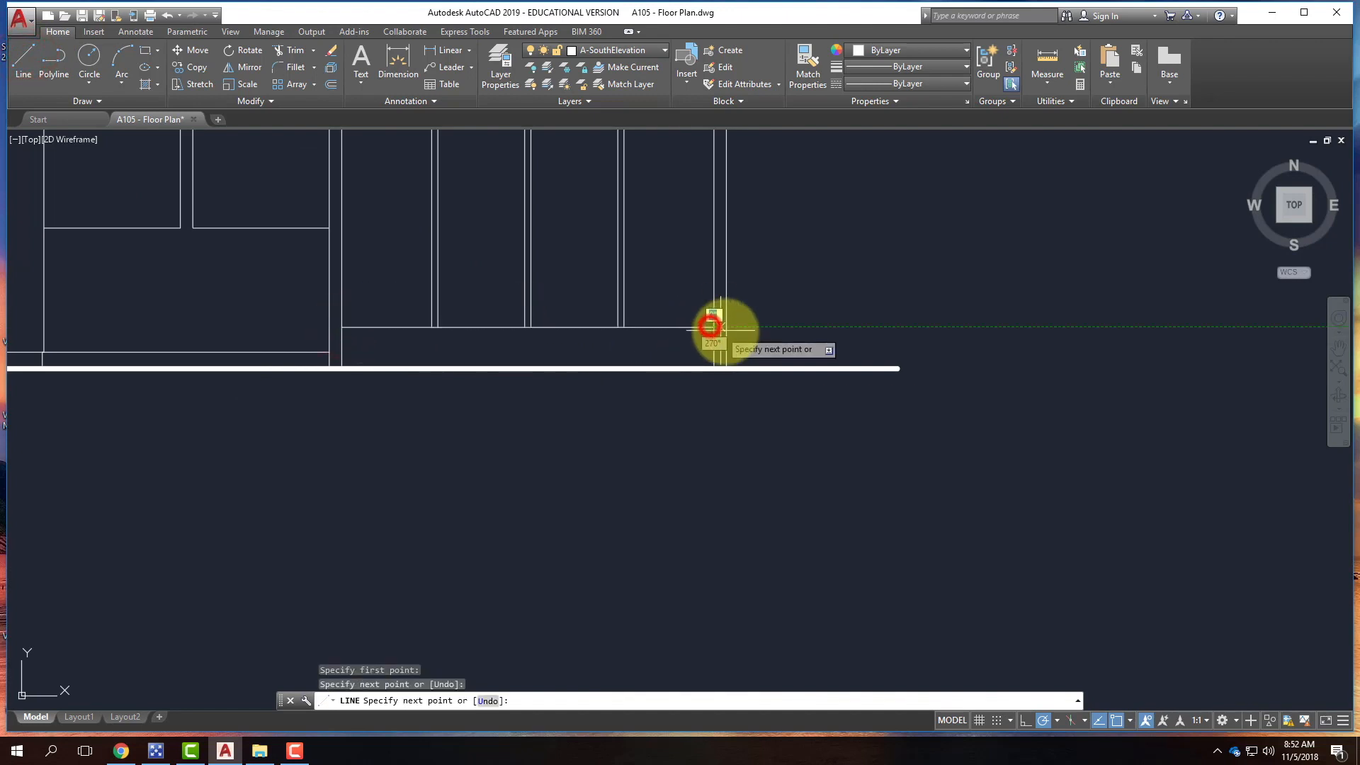
{"action": "key", "text": "Return"}
- Trim the sill line segments between each of the three mullion pairs, using all objects as cutting edges
{"action": "type", "text": "tri"}
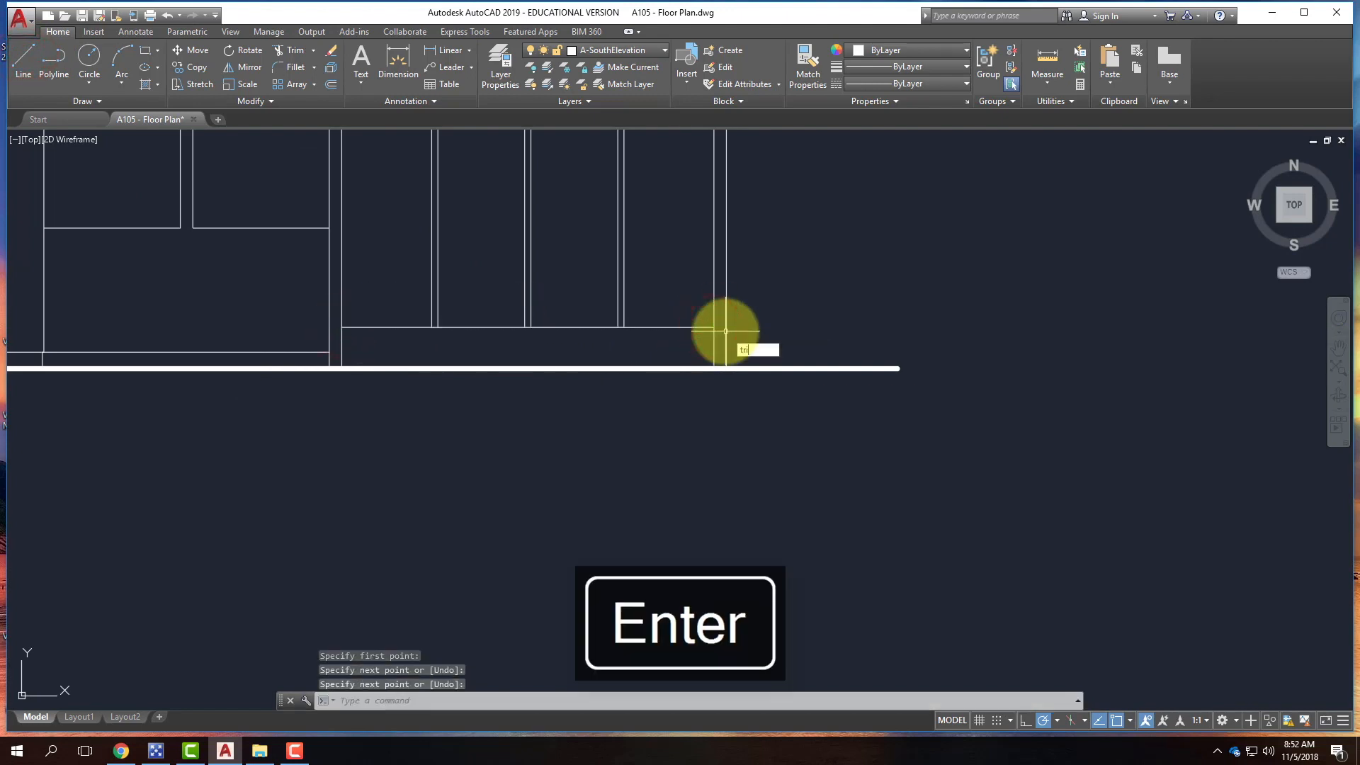
{"action": "key", "text": "Return"}
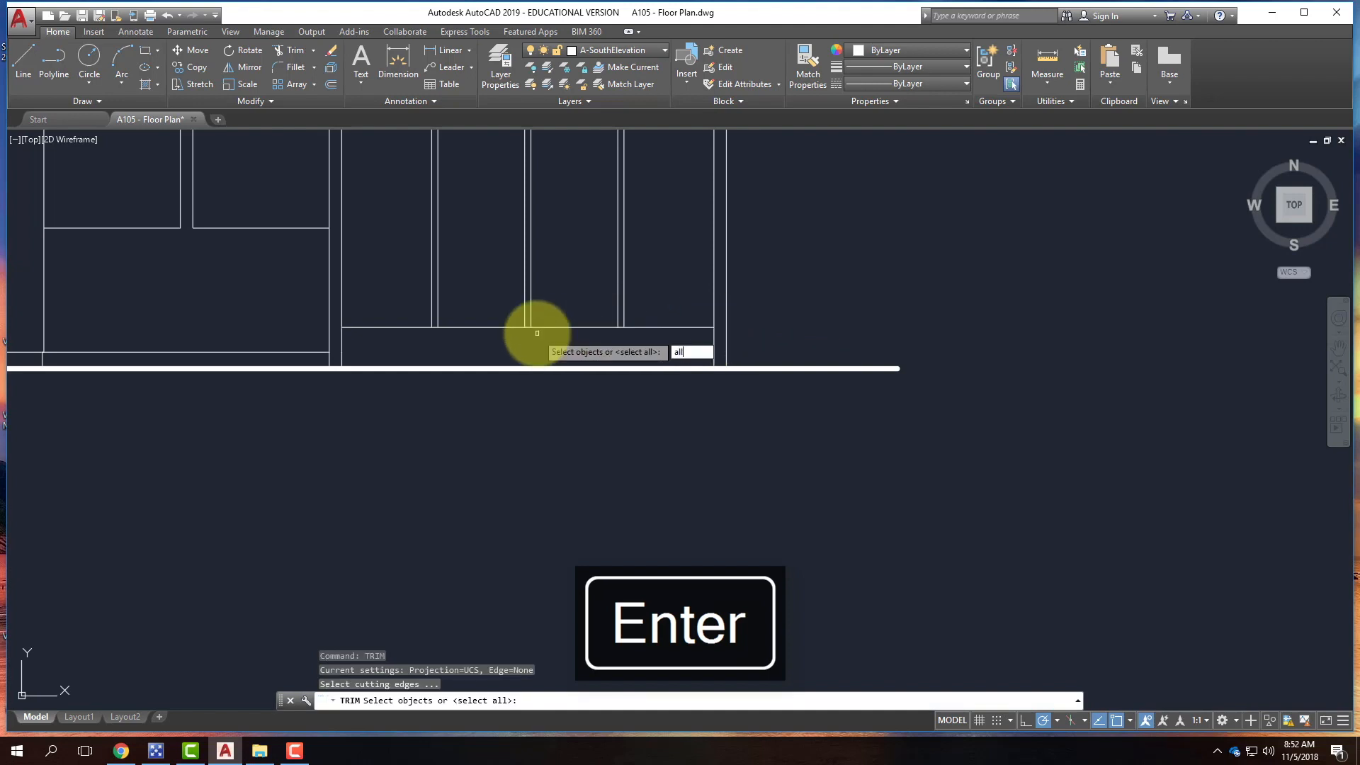
{"action": "key", "text": "Return"}
{"action": "key", "text": "Return"}
{"action": "scroll", "coordinate": [410, 326], "scroll_direction": "up", "scroll_amount": 3}
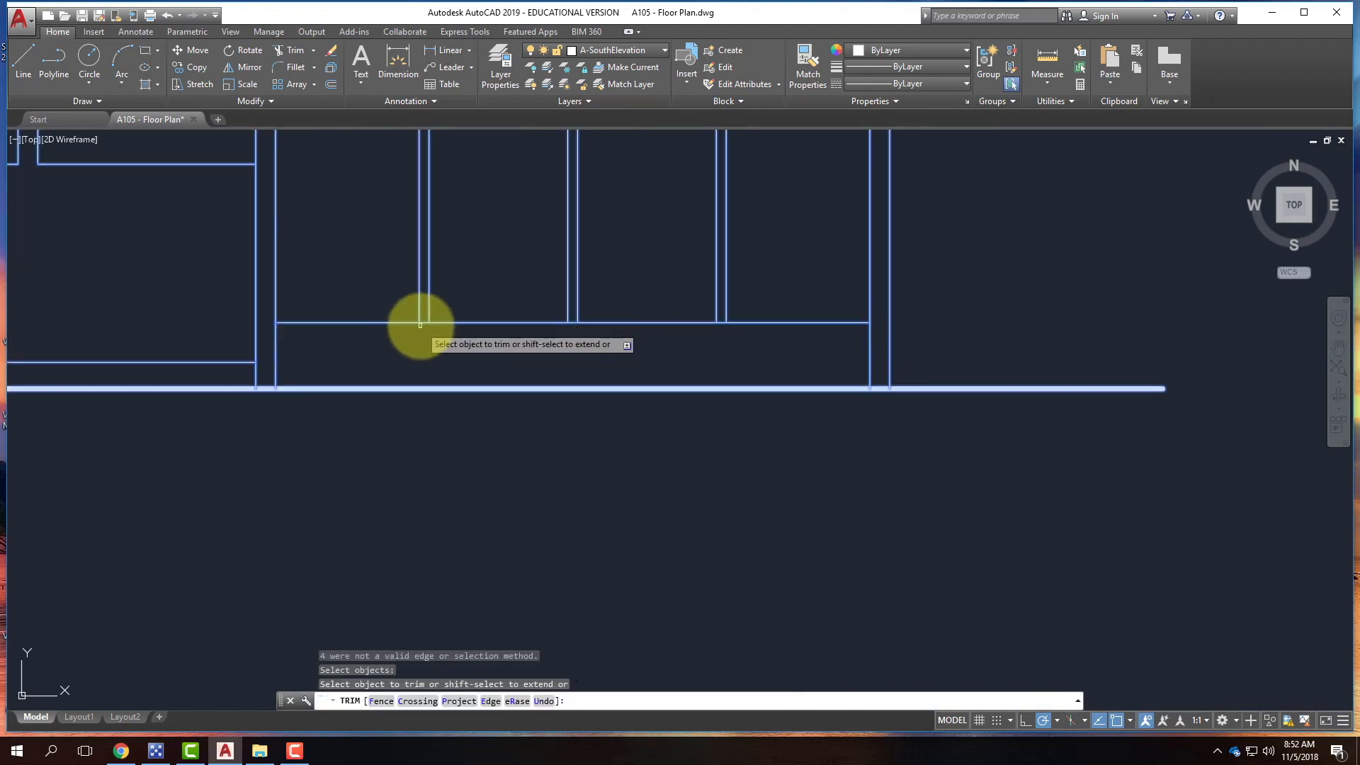
{"action": "left_click", "coordinate": [425, 325]}
{"action": "left_click", "coordinate": [573, 319]}
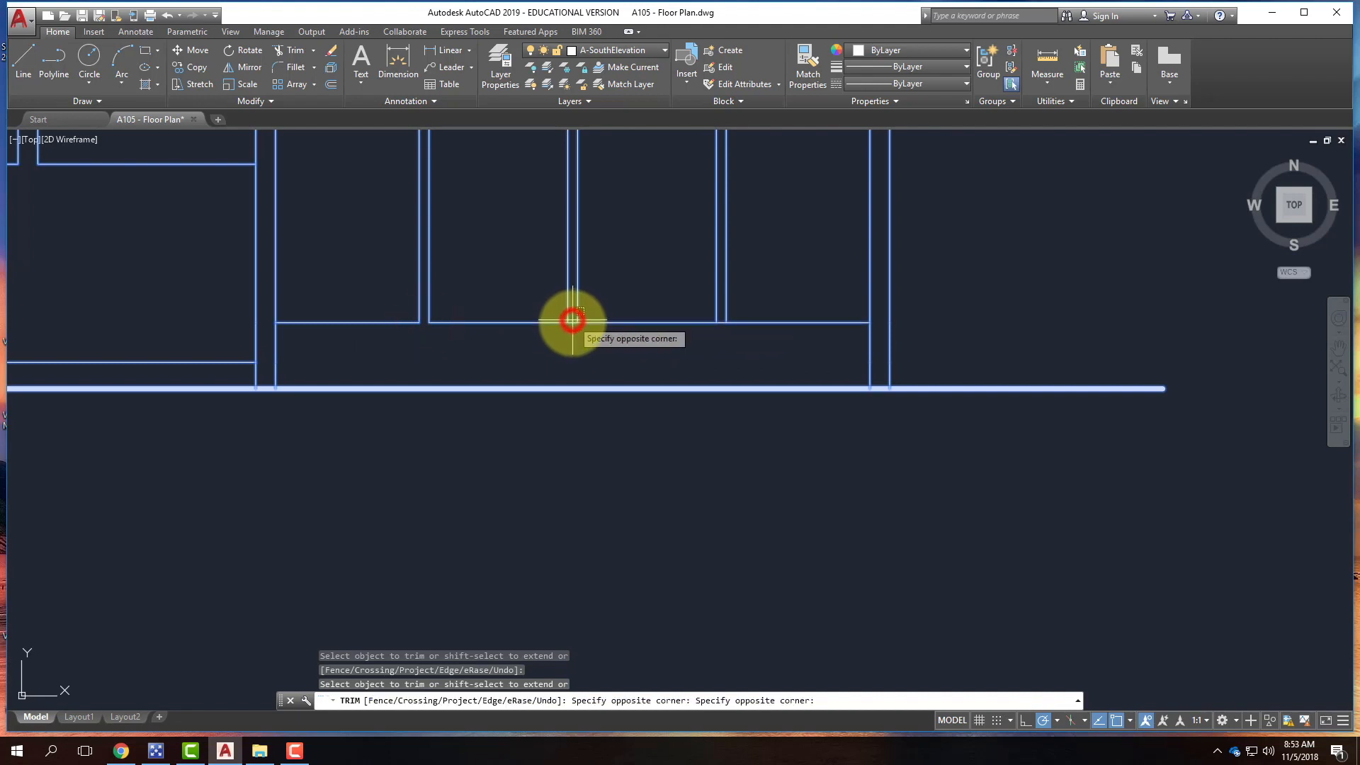
{"action": "left_click", "coordinate": [572, 321]}
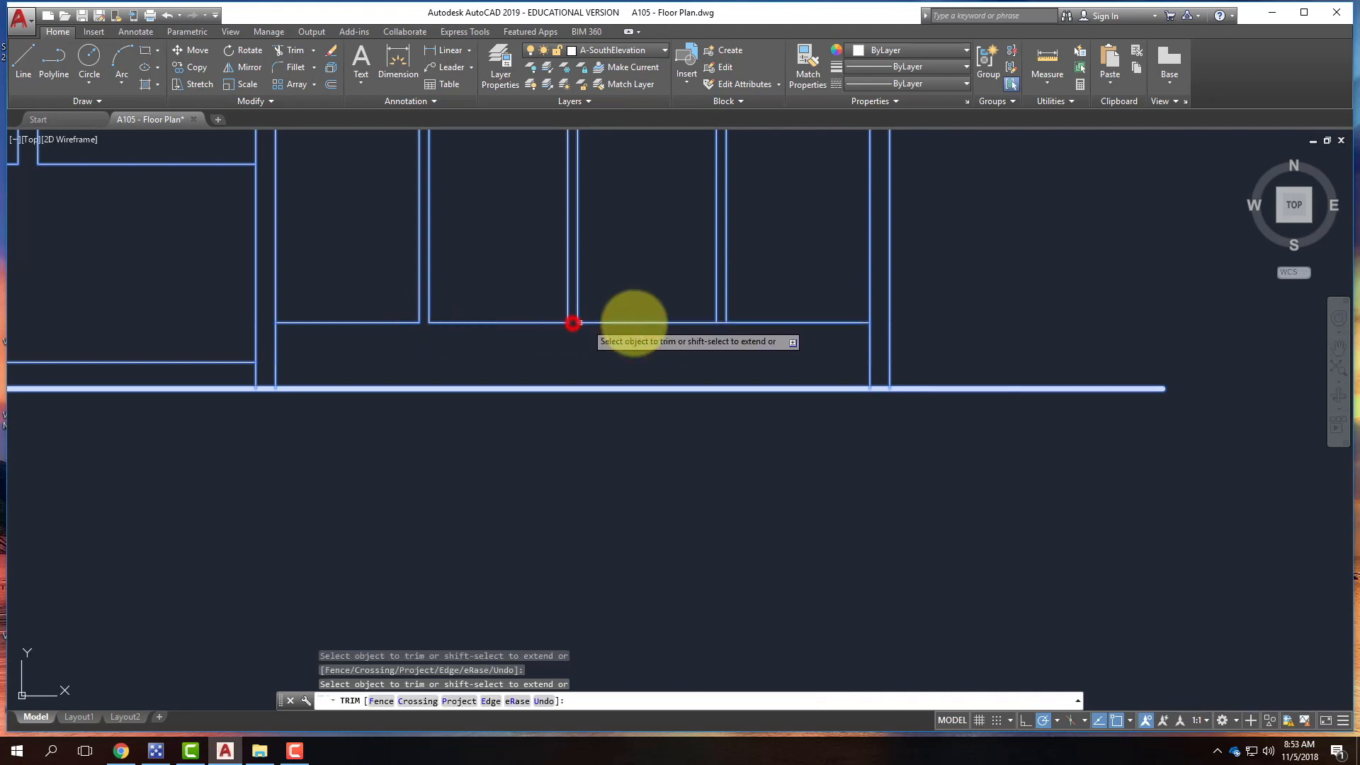
{"action": "key", "text": "Escape"}
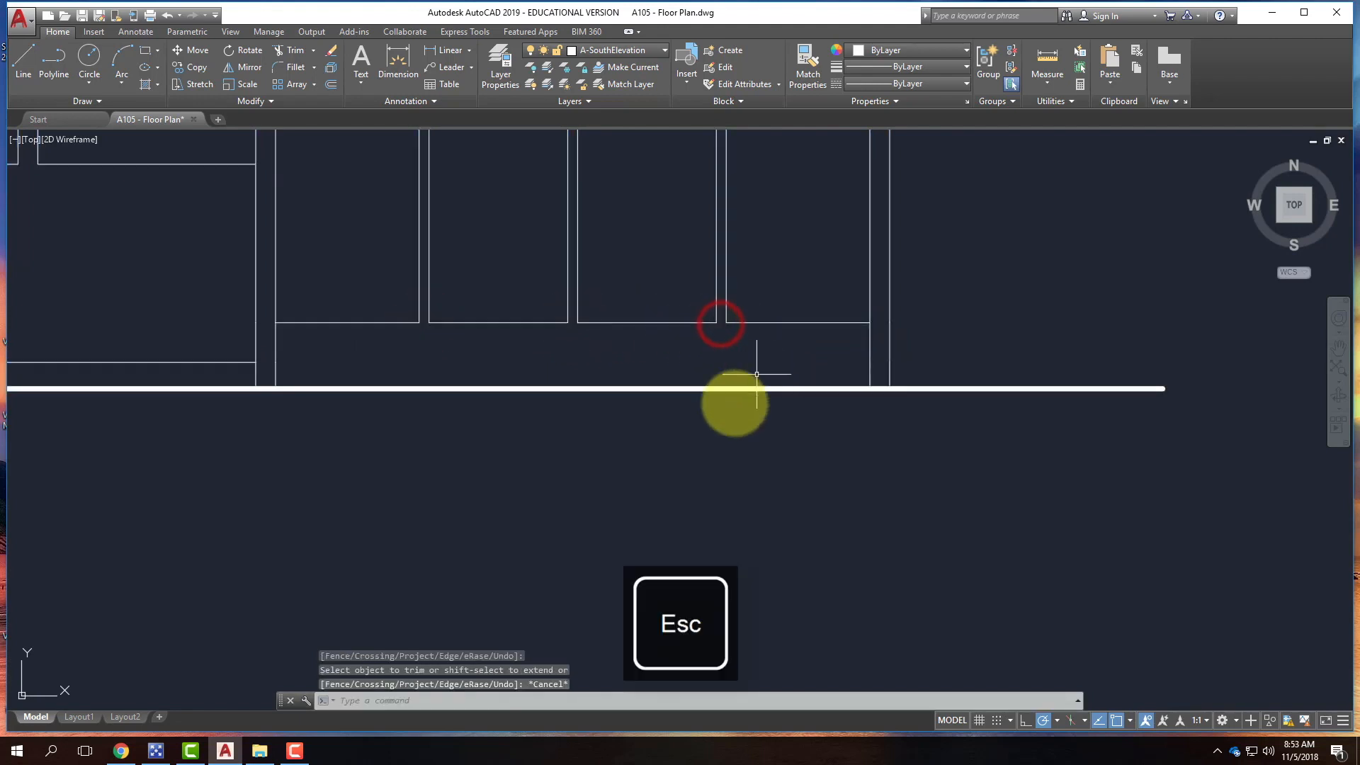
{"action": "scroll", "coordinate": [700, 496], "scroll_direction": "down", "scroll_amount": 3}
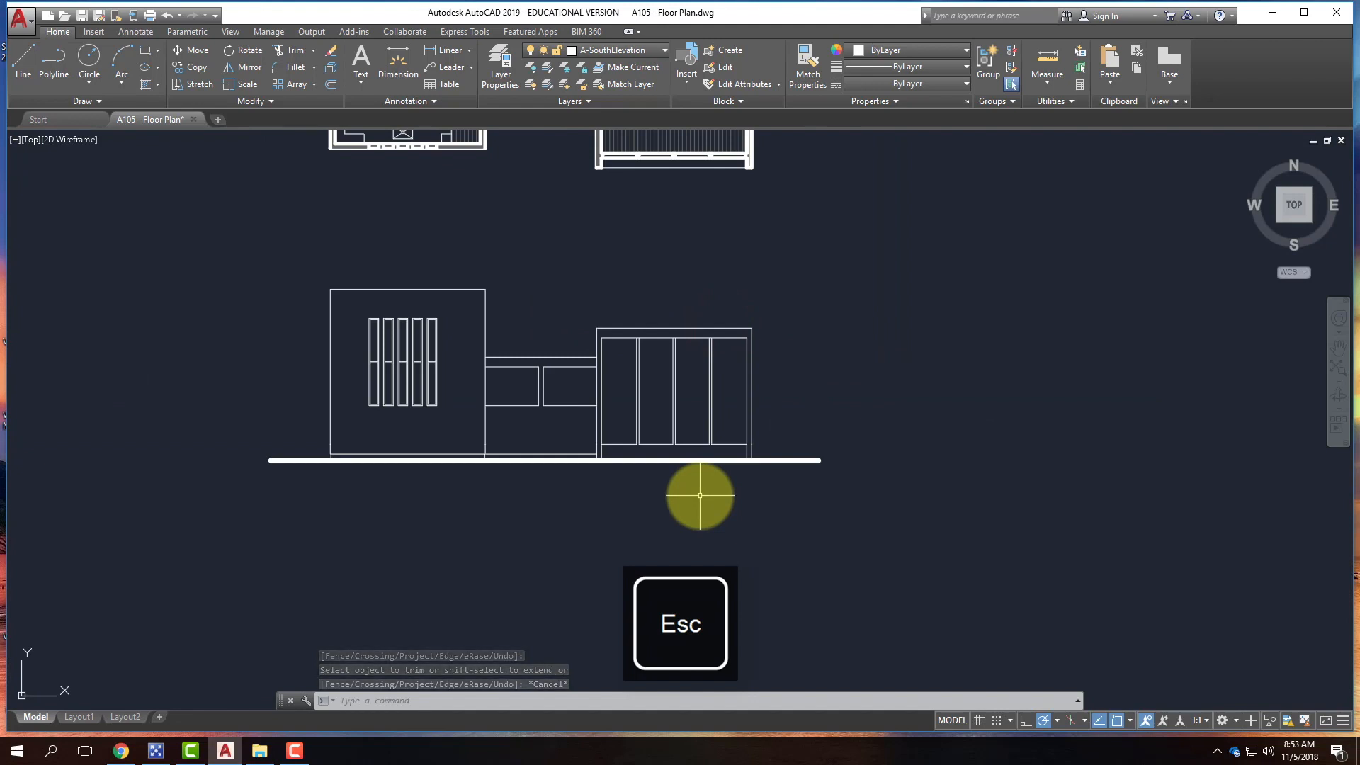
- Examine the south elevation's base lines, openings and wall edges against the floor plan above it
{"action": "scroll", "coordinate": [601, 625], "scroll_direction": "down", "scroll_amount": 2}
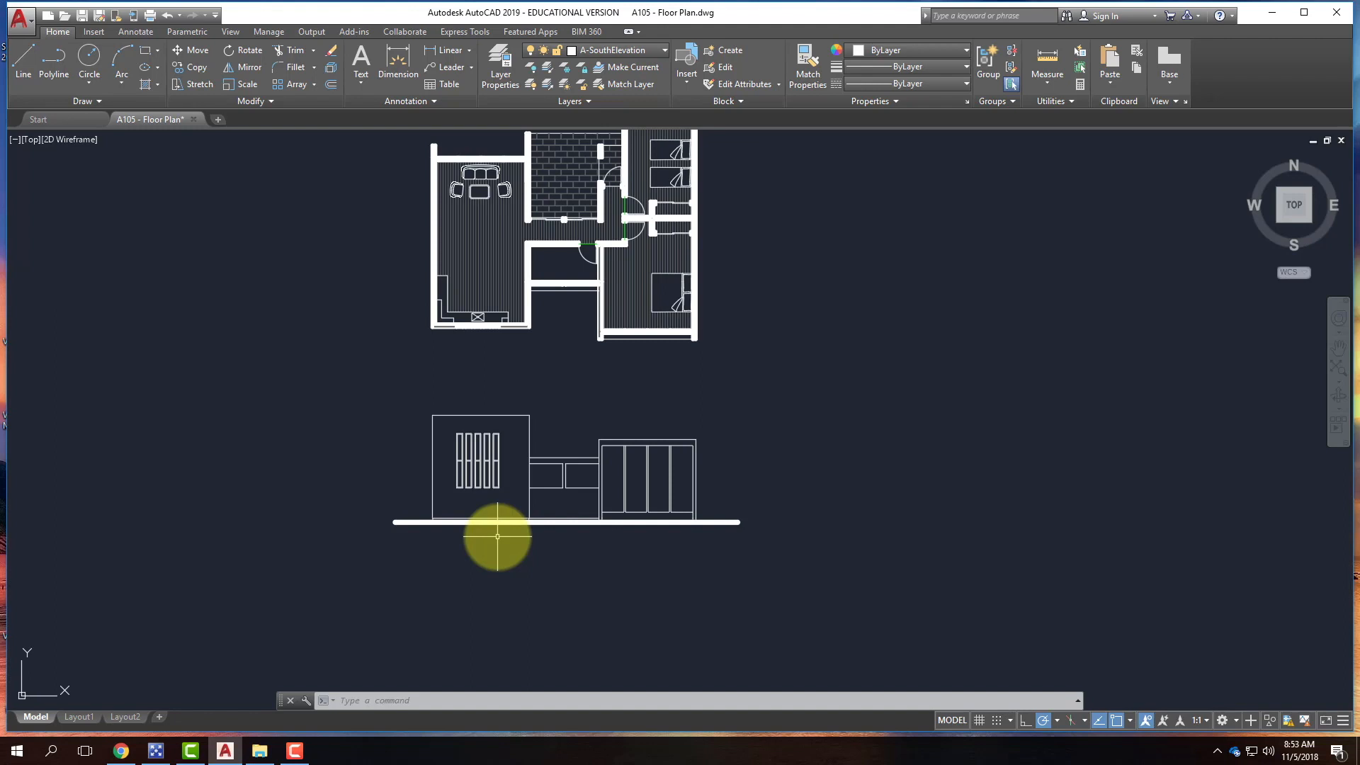
{"action": "scroll", "coordinate": [425, 522], "scroll_direction": "up", "scroll_amount": 6}
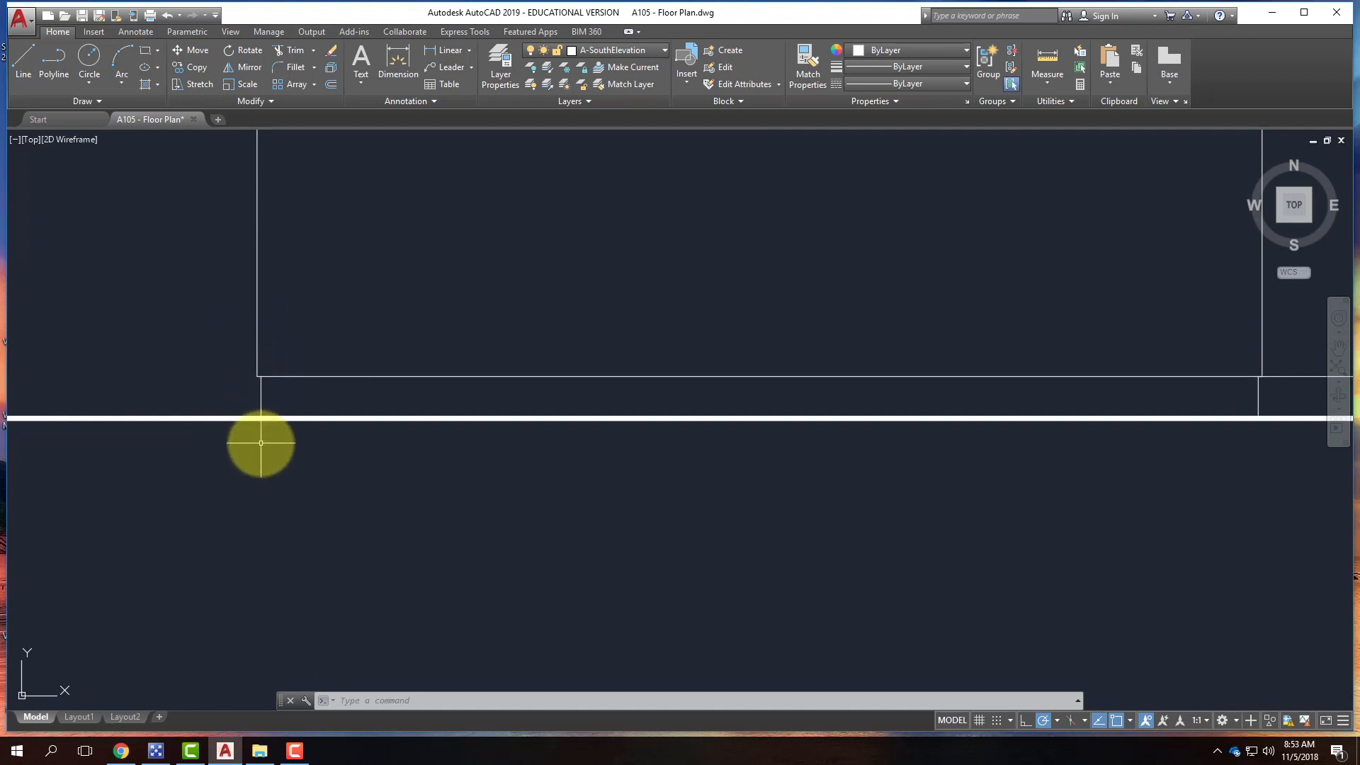
{"action": "scroll", "coordinate": [237, 441], "scroll_direction": "down", "scroll_amount": 4}
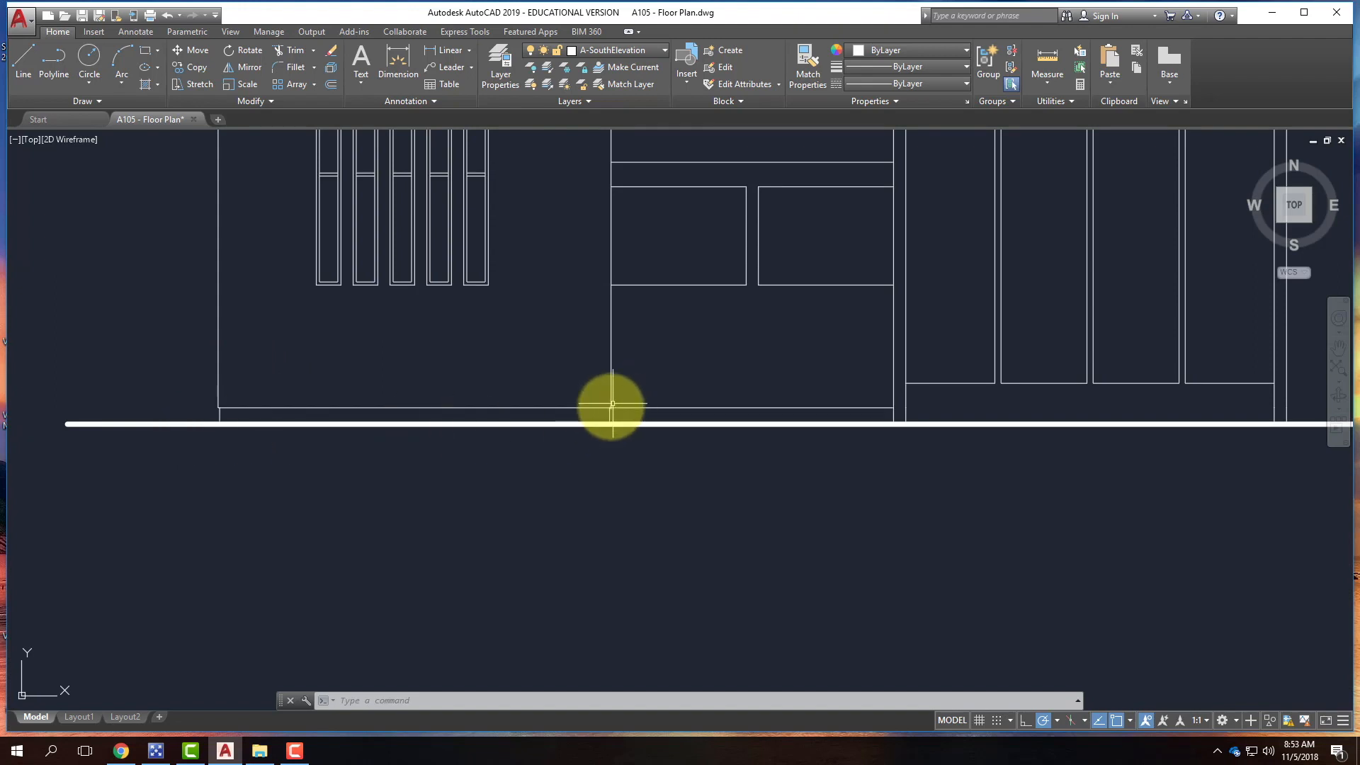
{"action": "scroll", "coordinate": [543, 476], "scroll_direction": "down", "scroll_amount": 4}
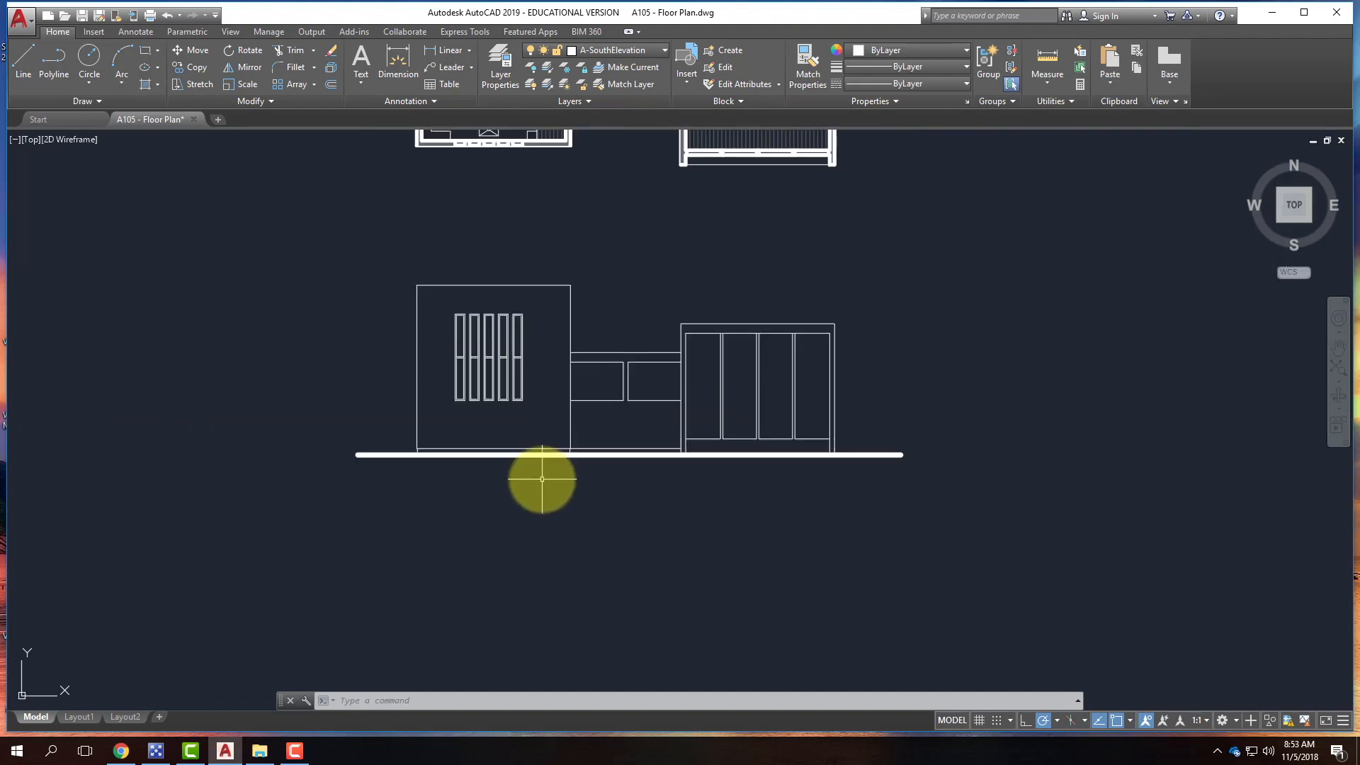
{"action": "scroll", "coordinate": [666, 457], "scroll_direction": "up", "scroll_amount": 4}
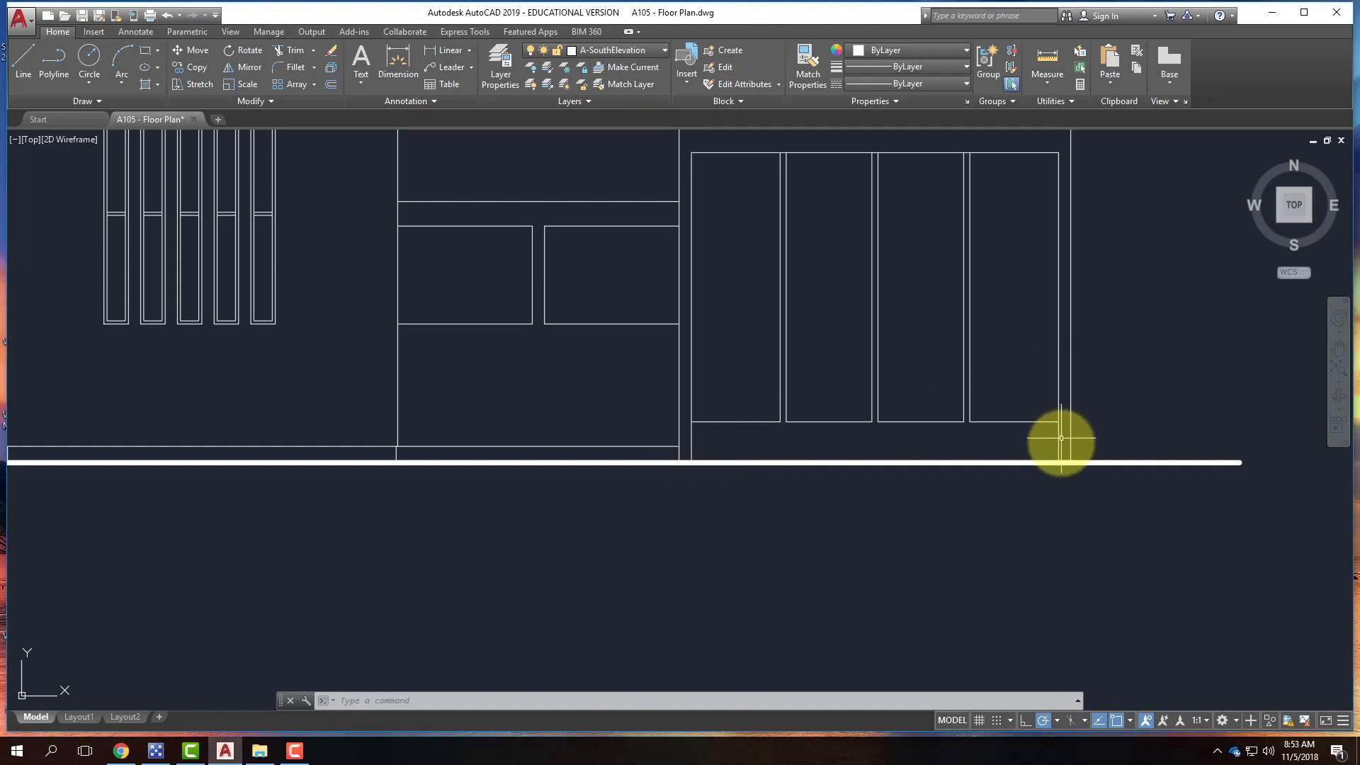
{"action": "scroll", "coordinate": [1062, 455], "scroll_direction": "down", "scroll_amount": 4}
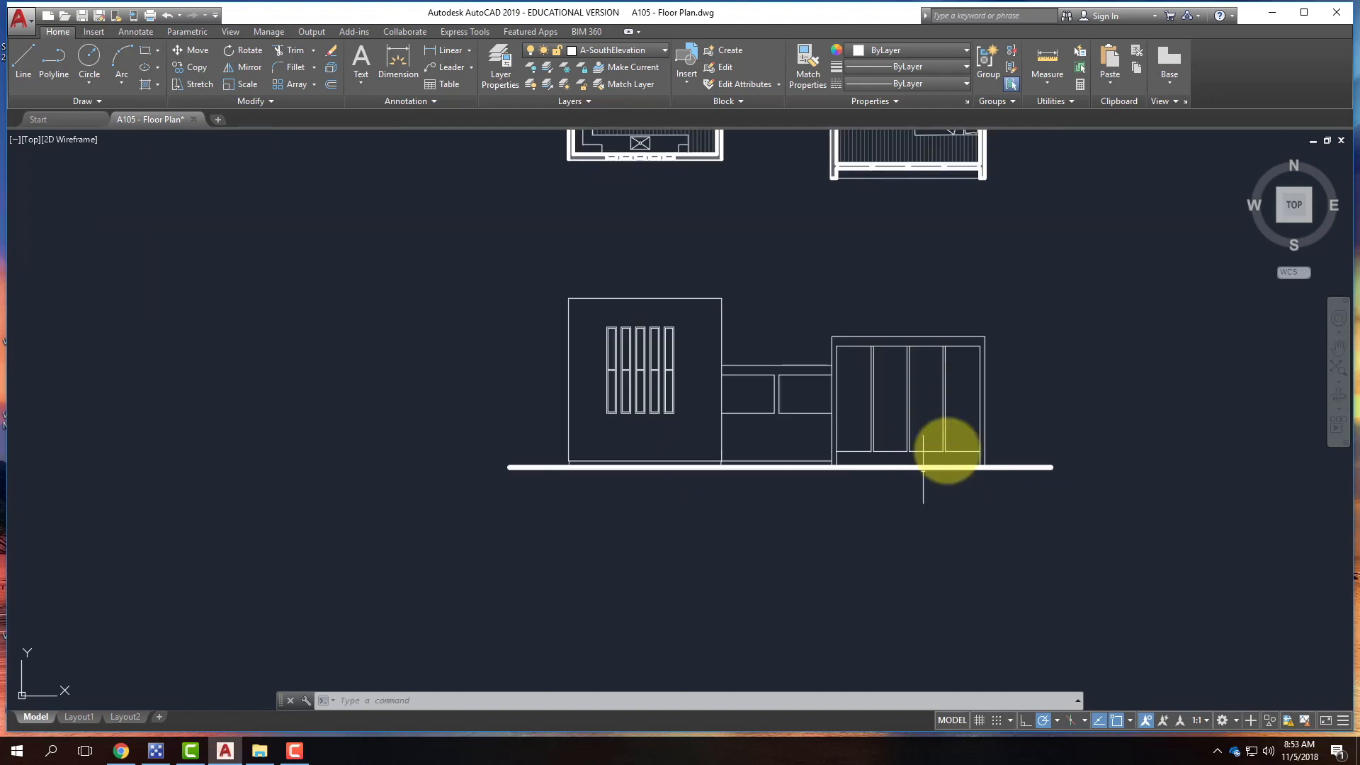
{"action": "scroll", "coordinate": [984, 161], "scroll_direction": "up", "scroll_amount": 5}
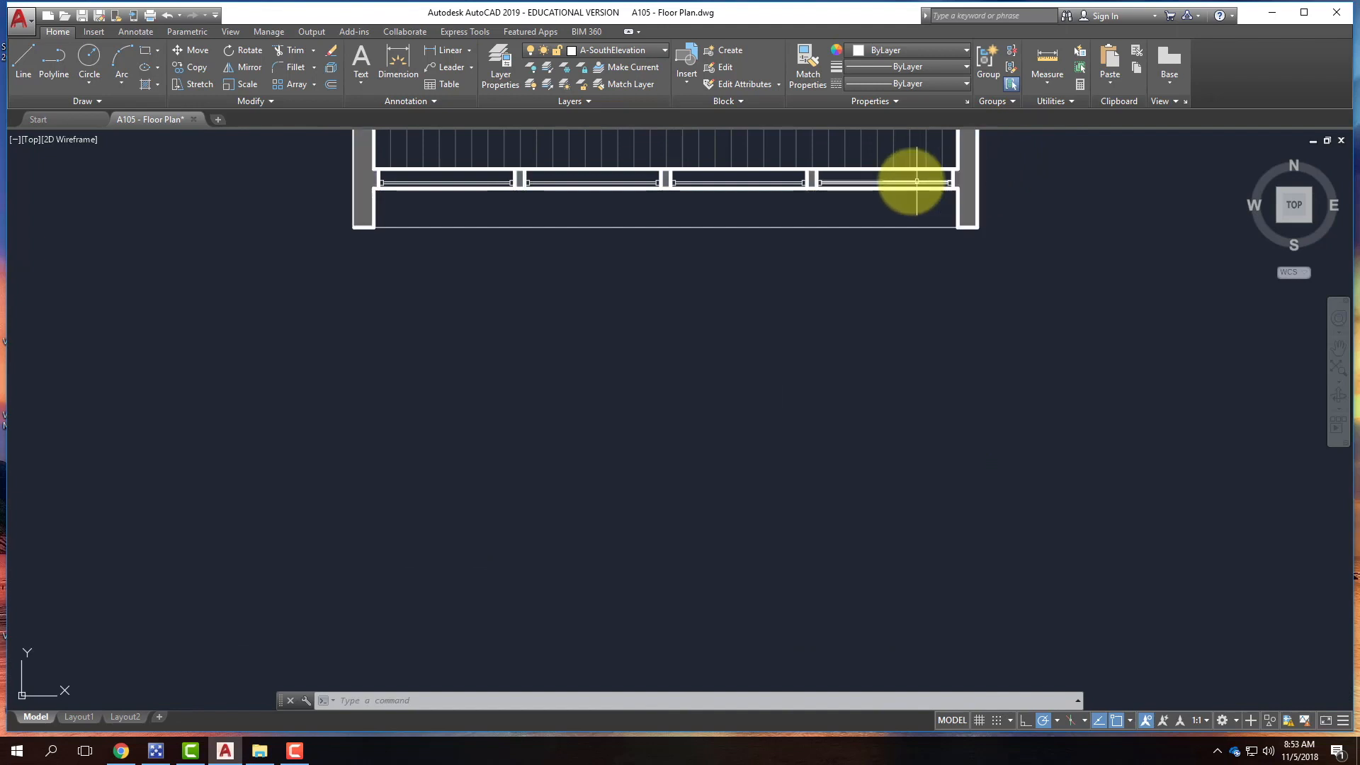
{"action": "scroll", "coordinate": [912, 184], "scroll_direction": "down", "scroll_amount": 4}
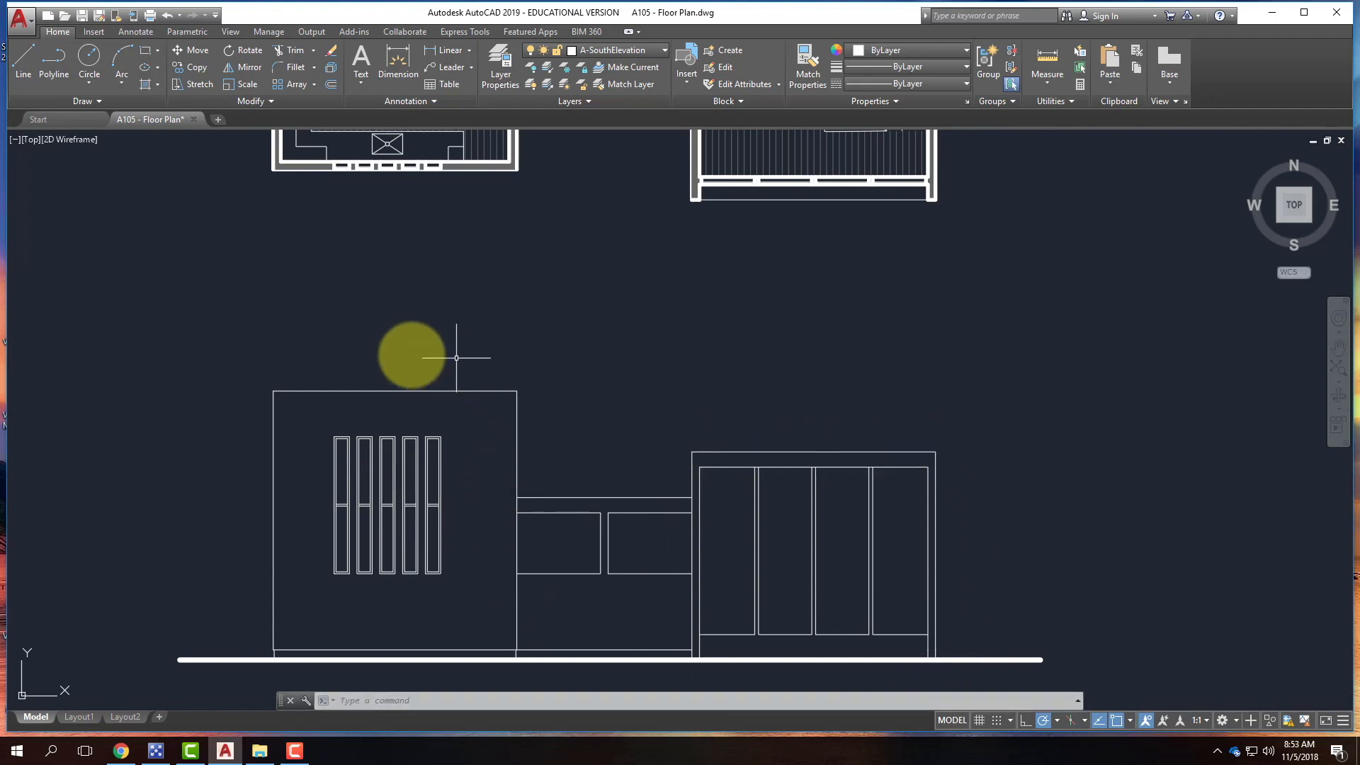
{"action": "mouse_move", "coordinate": [378, 649]}
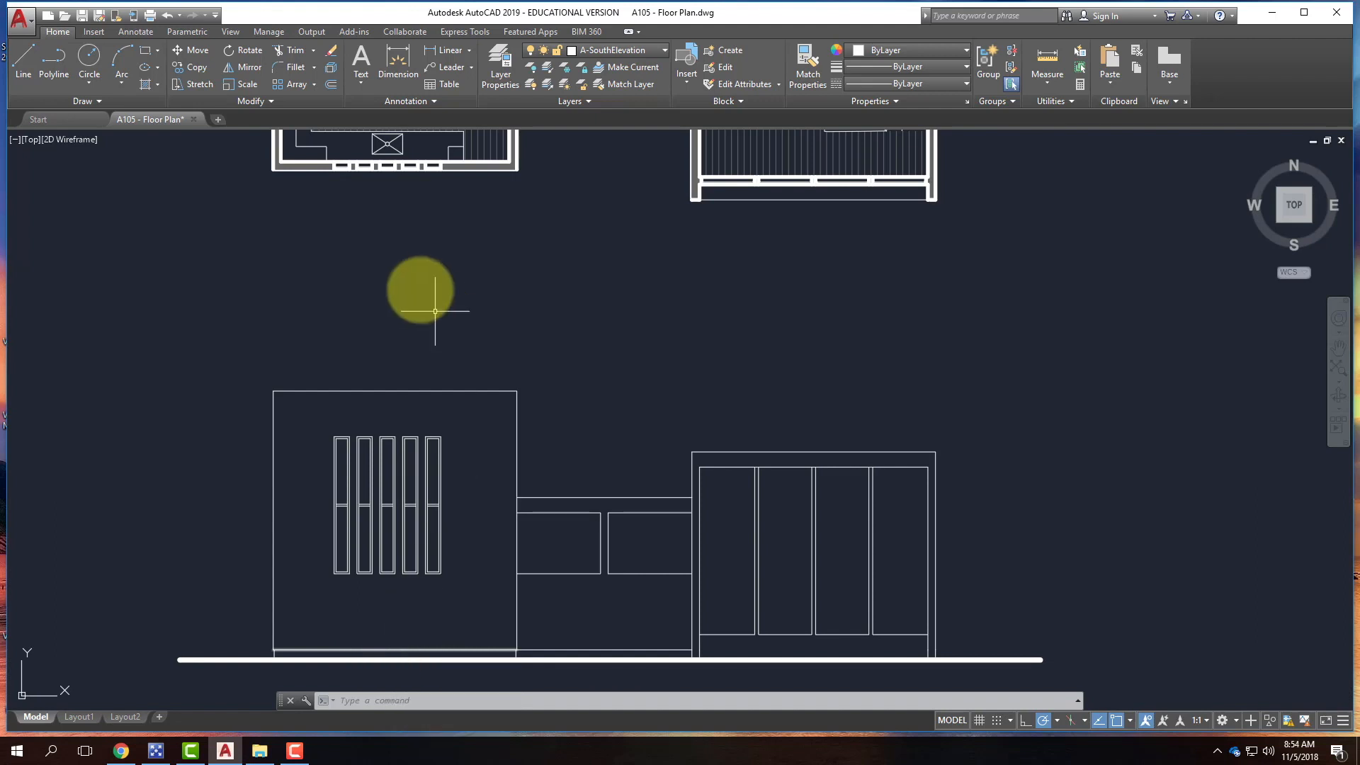
- Hatch the tall left block's wall around the narrow windows with the ANSI31 pattern at scale 40
{"action": "scroll", "coordinate": [290, 297], "scroll_direction": "down", "scroll_amount": 2}
{"action": "scroll", "coordinate": [375, 385], "scroll_direction": "up", "scroll_amount": 2}
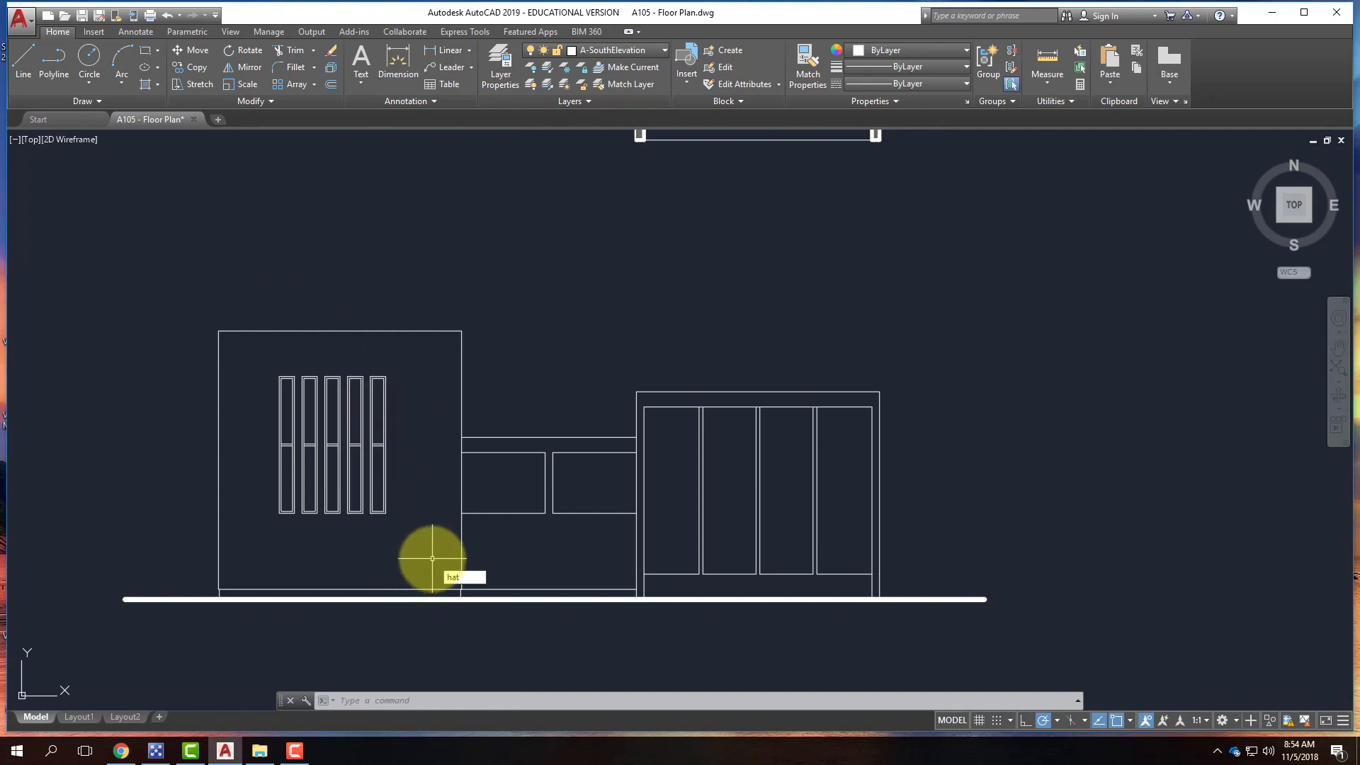
{"action": "key", "text": "Return"}
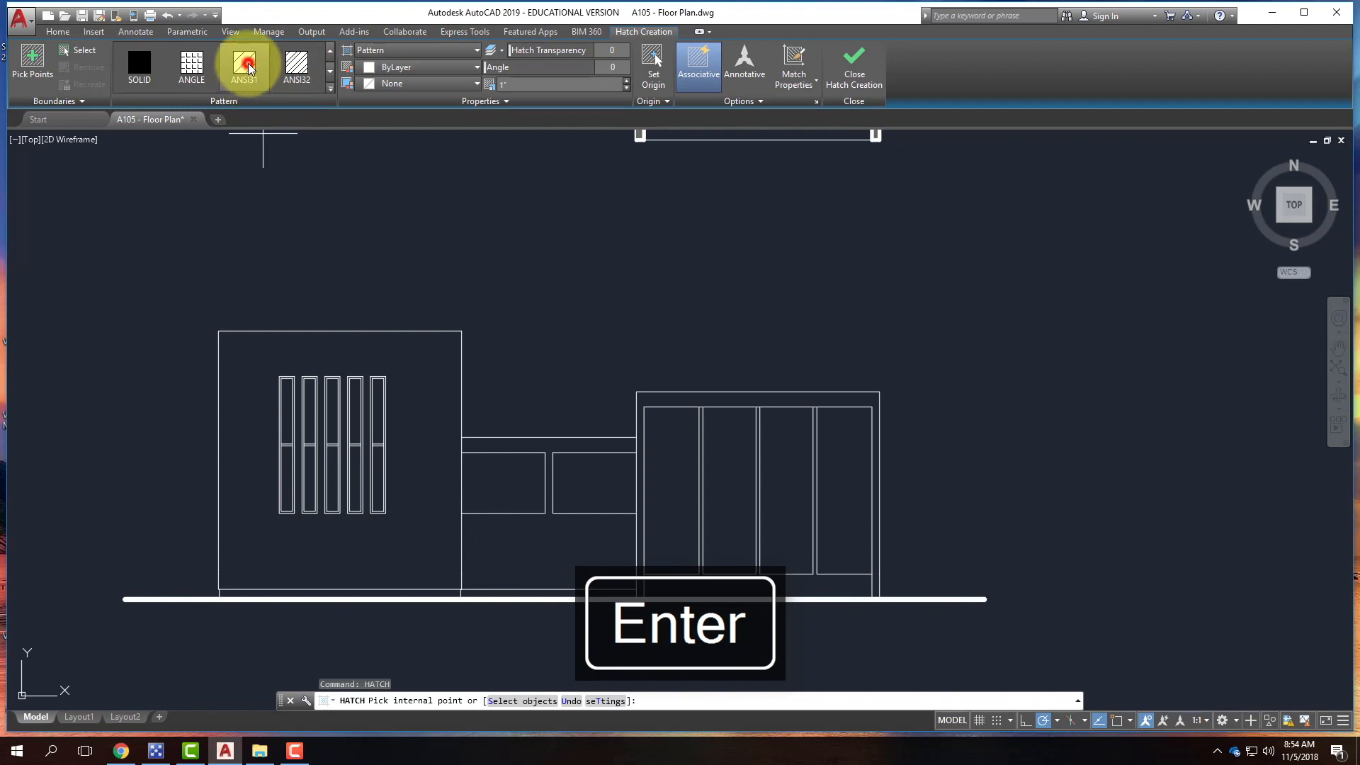
{"action": "left_click", "coordinate": [518, 84]}
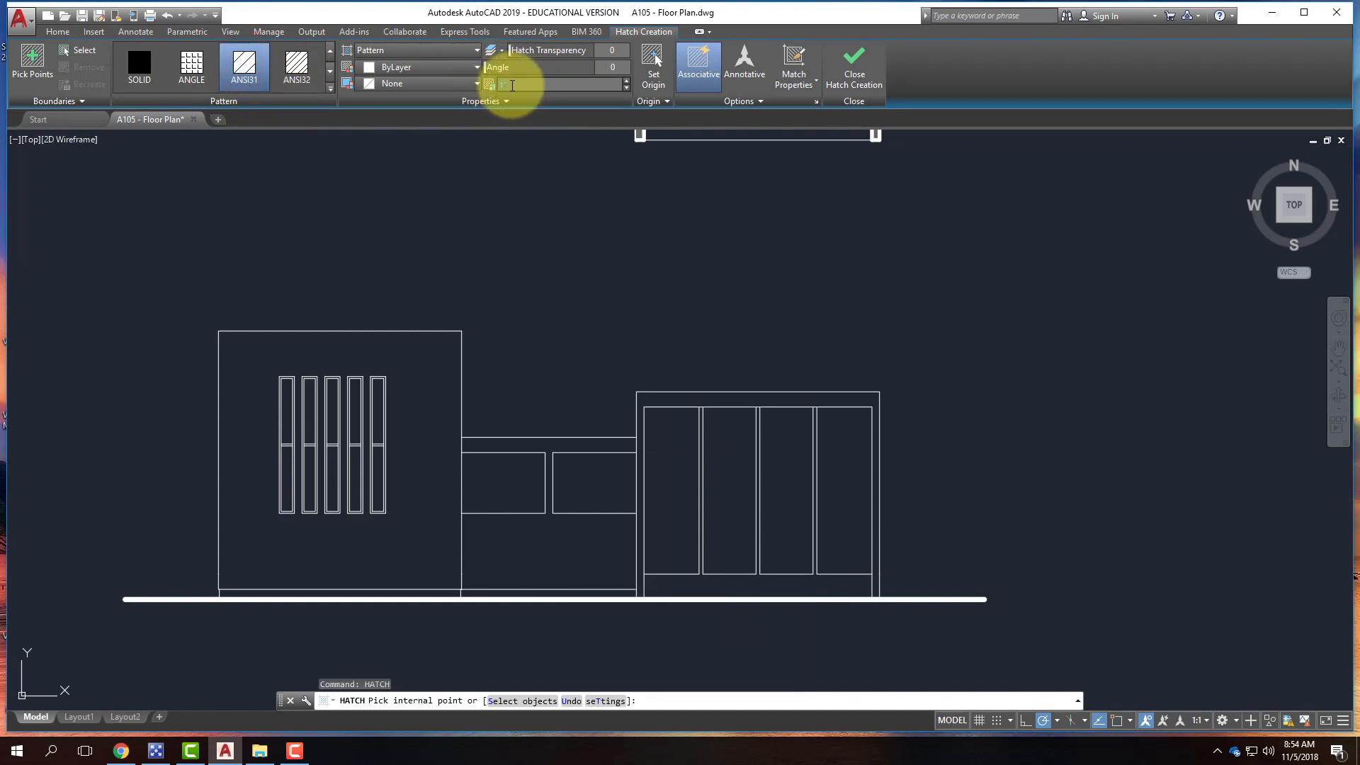
{"action": "type", "text": "40"}
{"action": "key", "text": "Tab"}
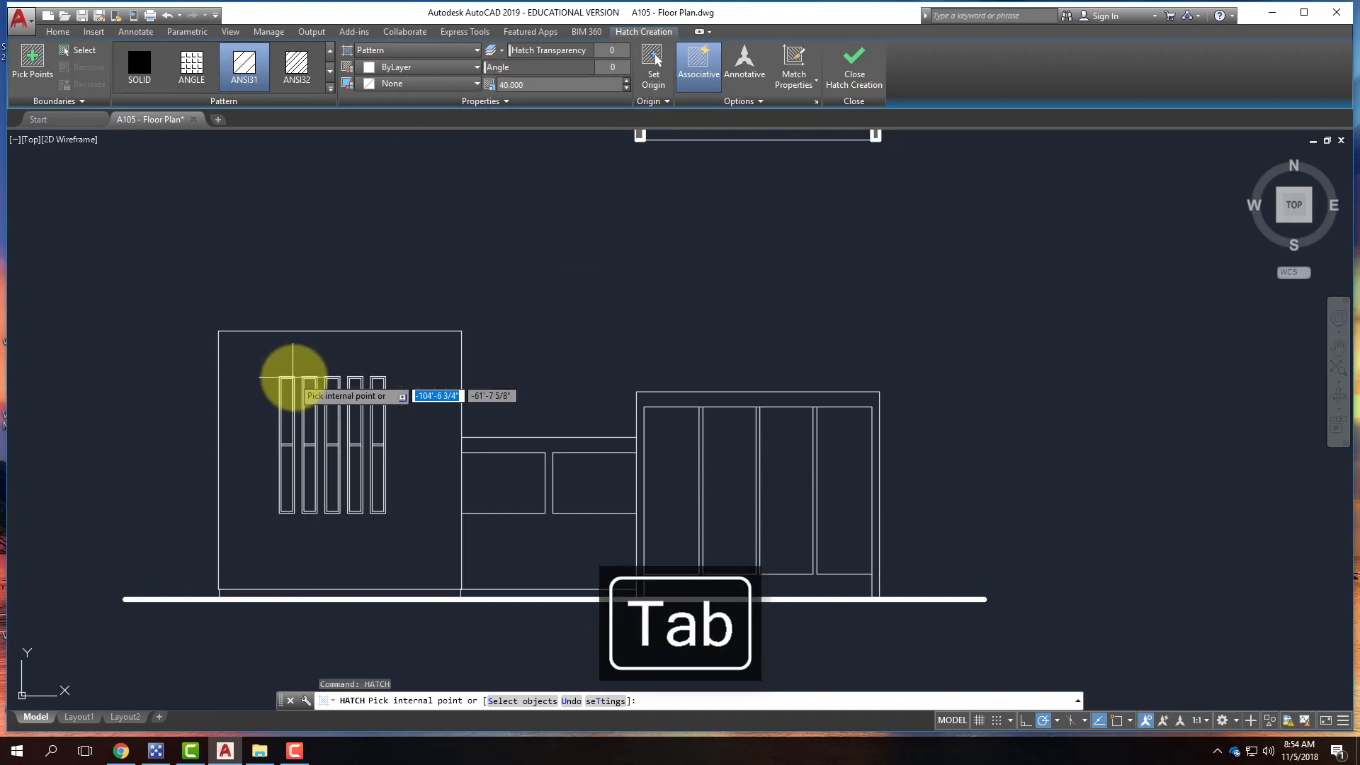
{"action": "left_click", "coordinate": [321, 345]}
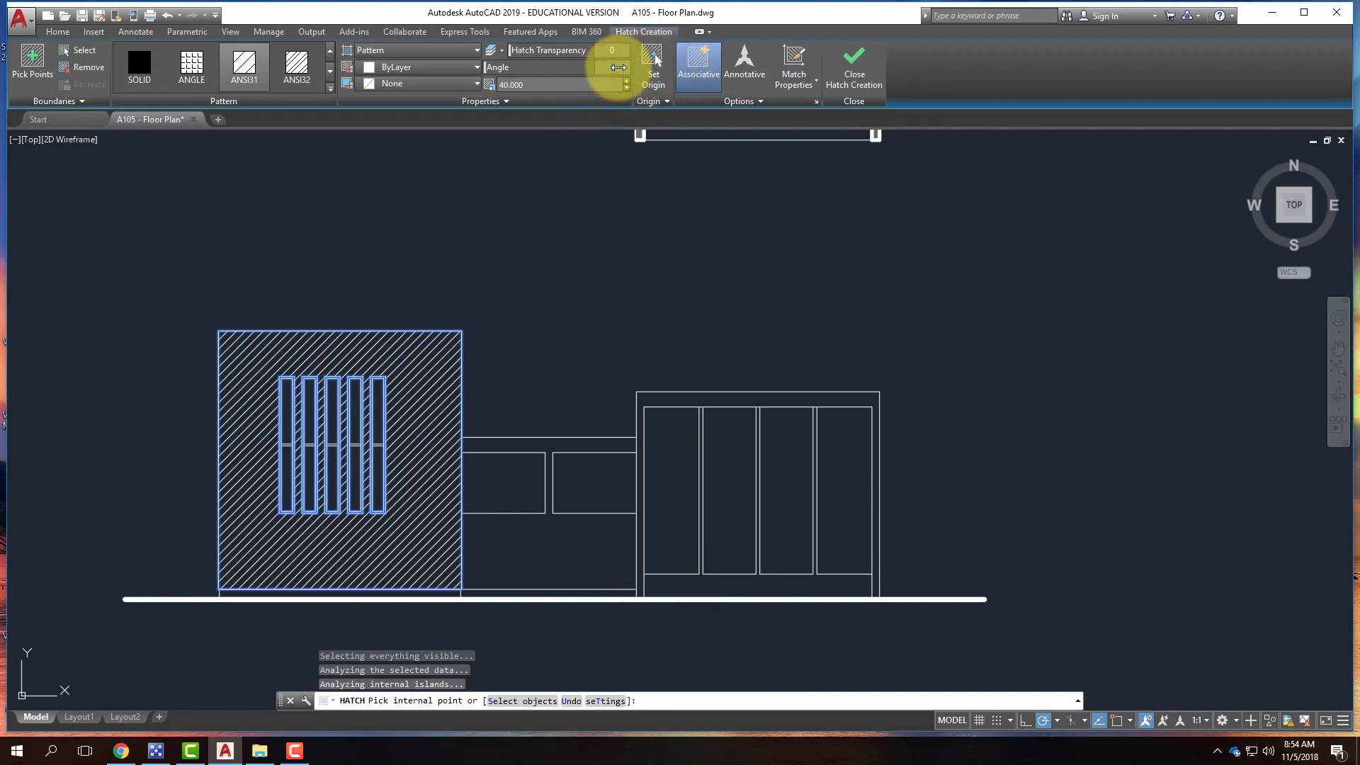
- Try a hatch angle of 45, set it to 315 instead, and finish the wall hatch
{"action": "type", "text": "45"}
{"action": "key", "text": "Tab"}
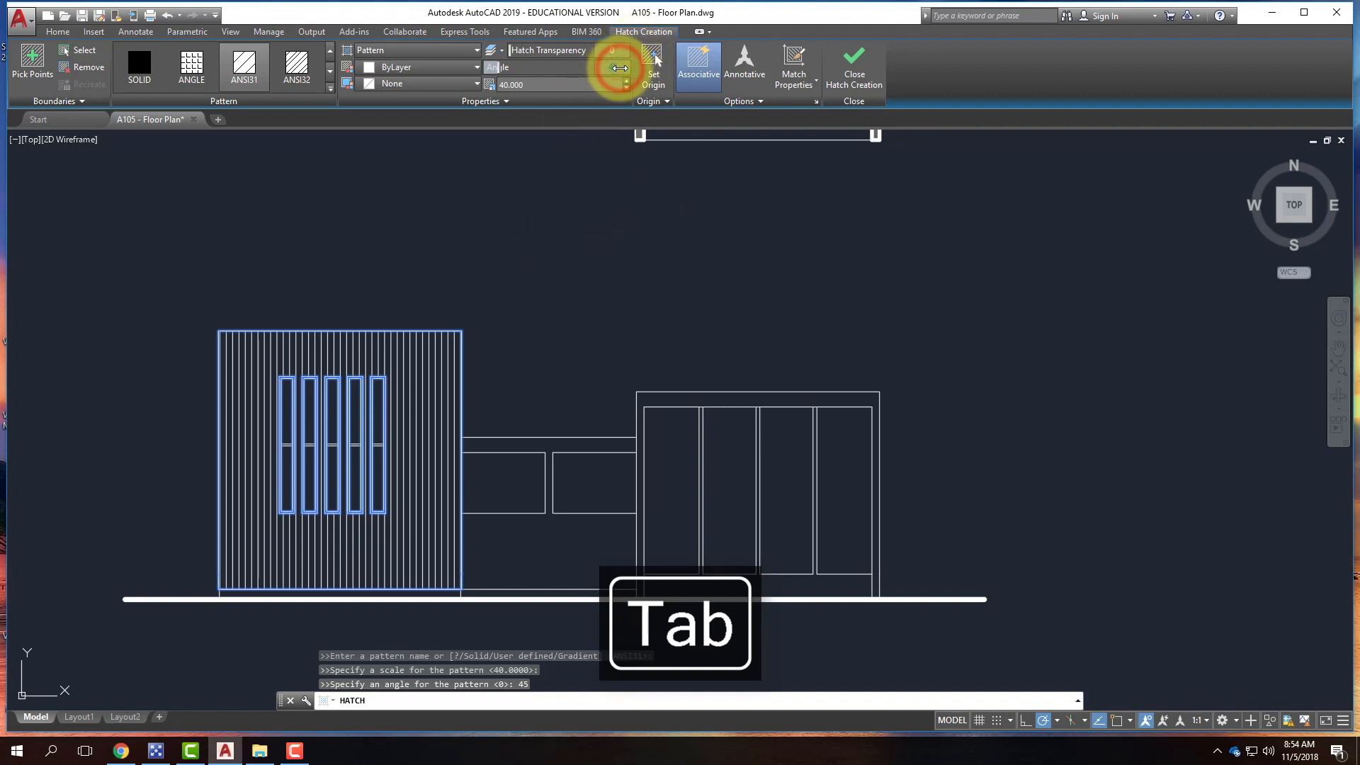
{"action": "left_click", "coordinate": [620, 68]}
{"action": "type", "text": "315"}
{"action": "key", "text": "Tab"}
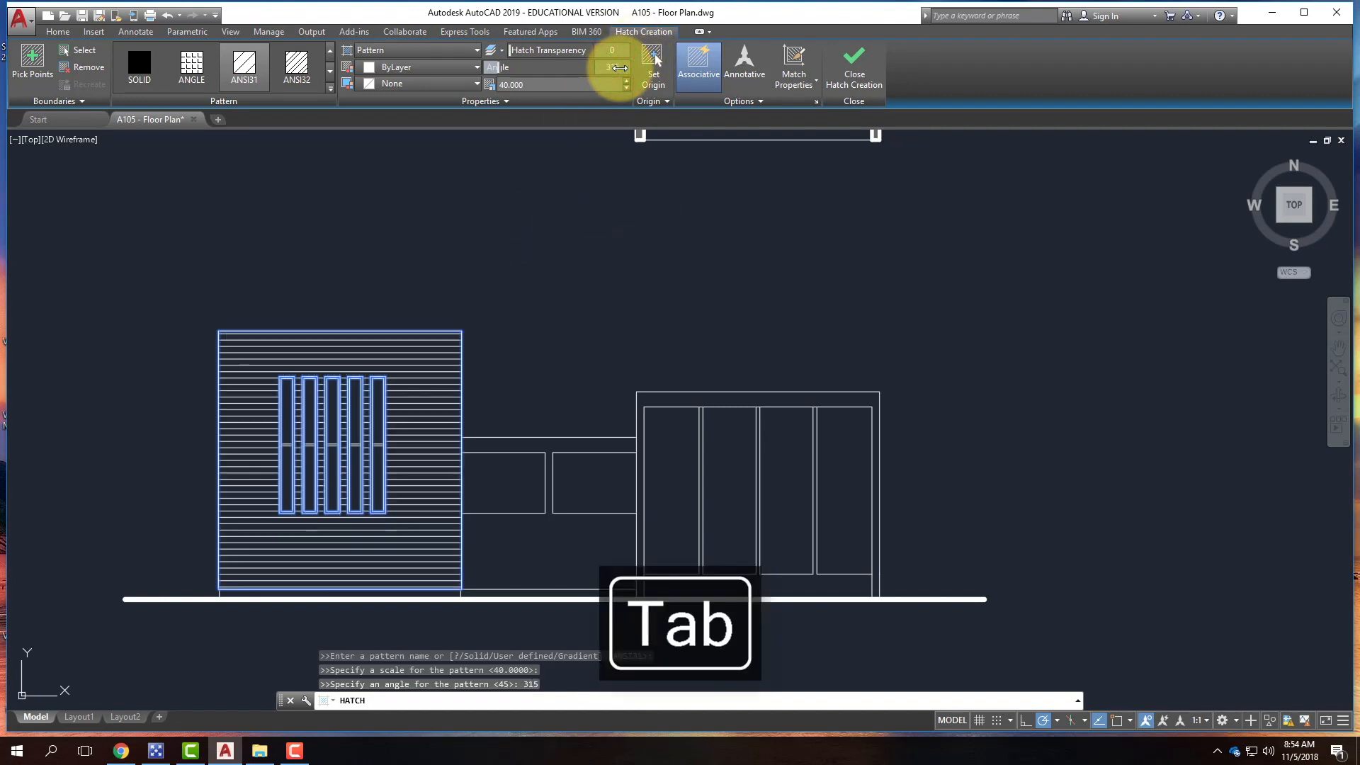
{"action": "left_click", "coordinate": [648, 91]}
{"action": "key", "text": "Return"}
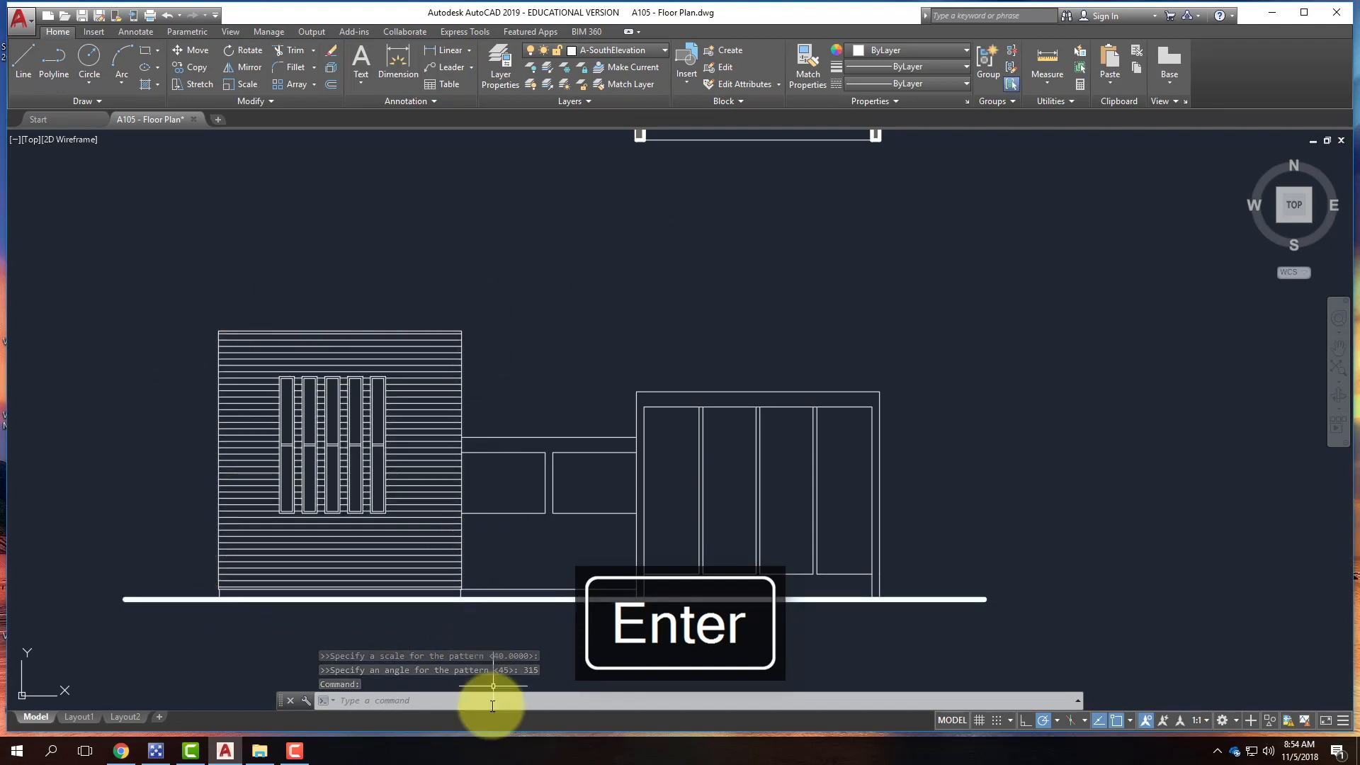
- Set the lineweight of the hatched left block's outer outline to 0.30 mm
{"action": "scroll", "coordinate": [464, 492], "scroll_direction": "down", "scroll_amount": 2}
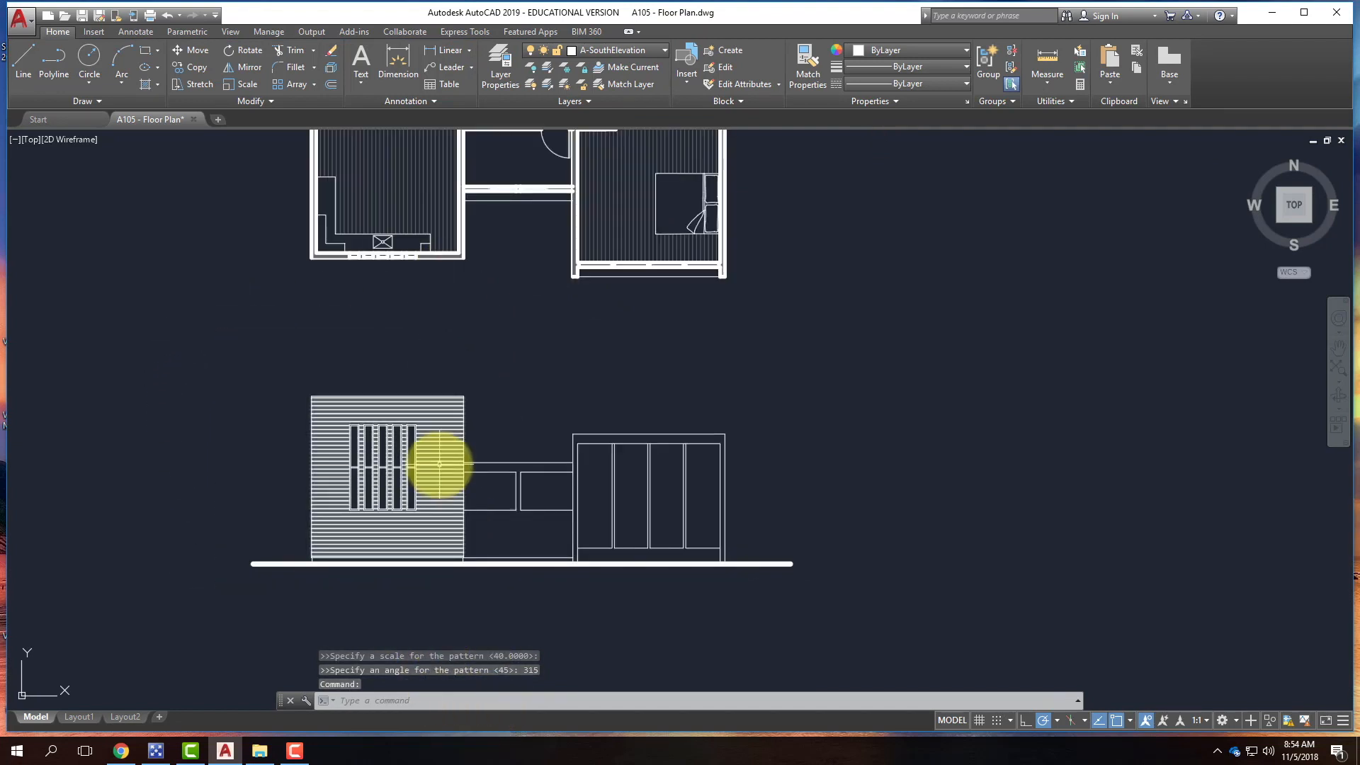
{"action": "scroll", "coordinate": [340, 486], "scroll_direction": "up", "scroll_amount": 2}
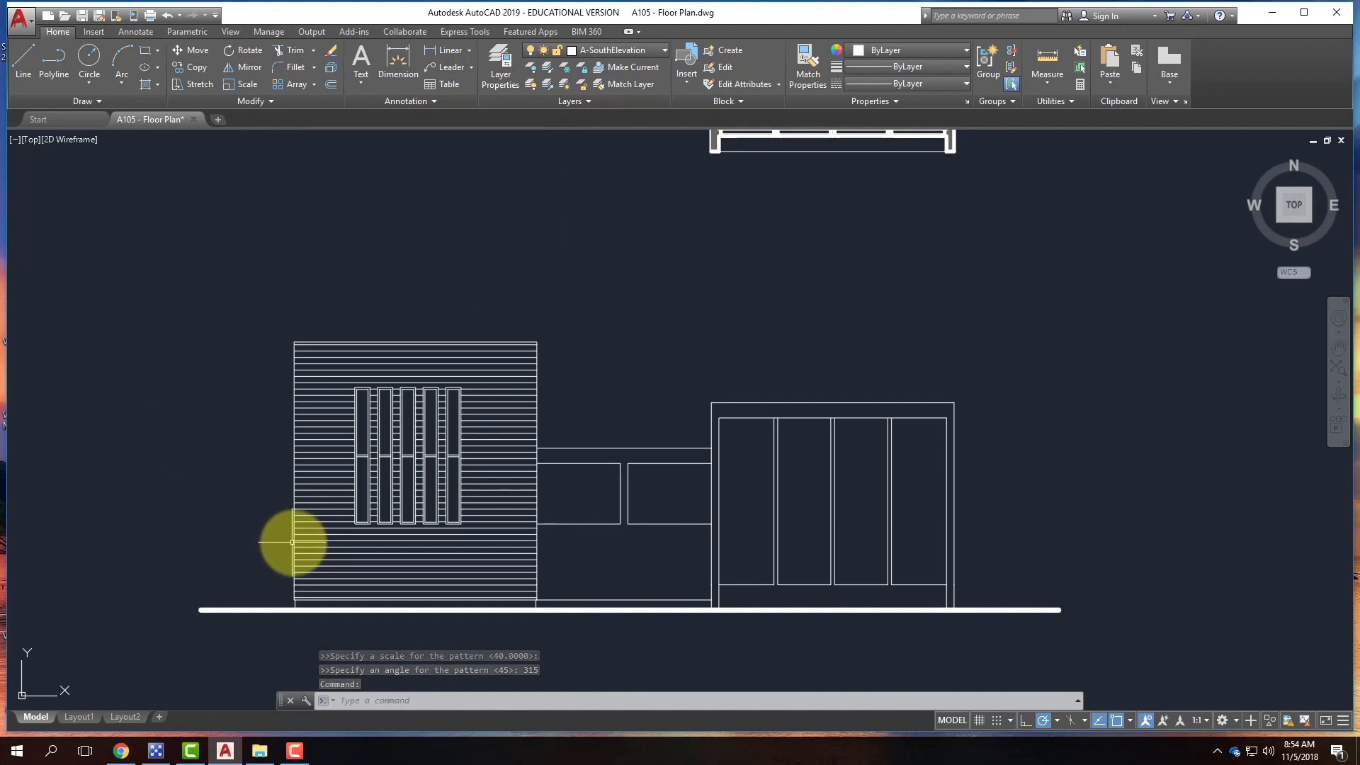
{"action": "left_click", "coordinate": [294, 542]}
{"action": "scroll", "coordinate": [296, 560], "scroll_direction": "up", "scroll_amount": 4}
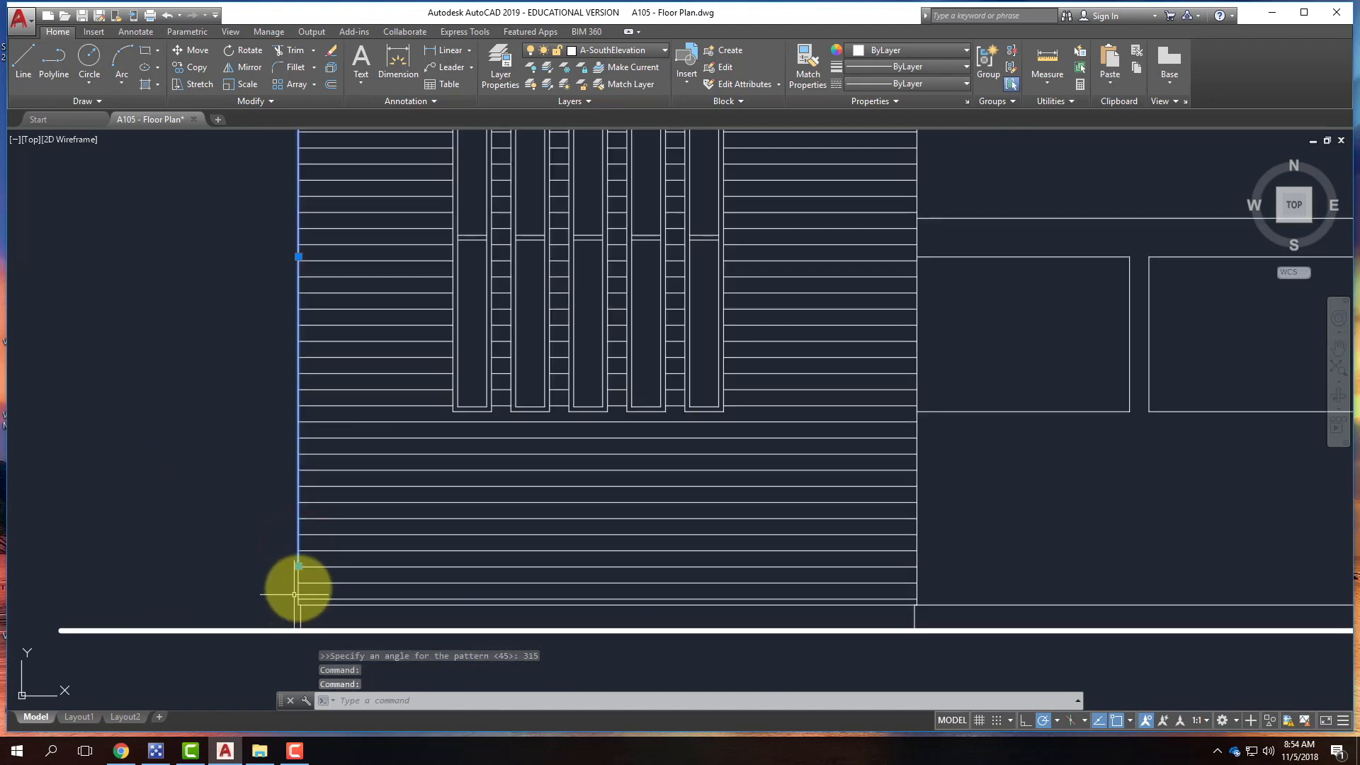
{"action": "left_click", "coordinate": [296, 589]}
{"action": "left_click", "coordinate": [341, 616]}
{"action": "scroll", "coordinate": [198, 617], "scroll_direction": "down", "scroll_amount": 4}
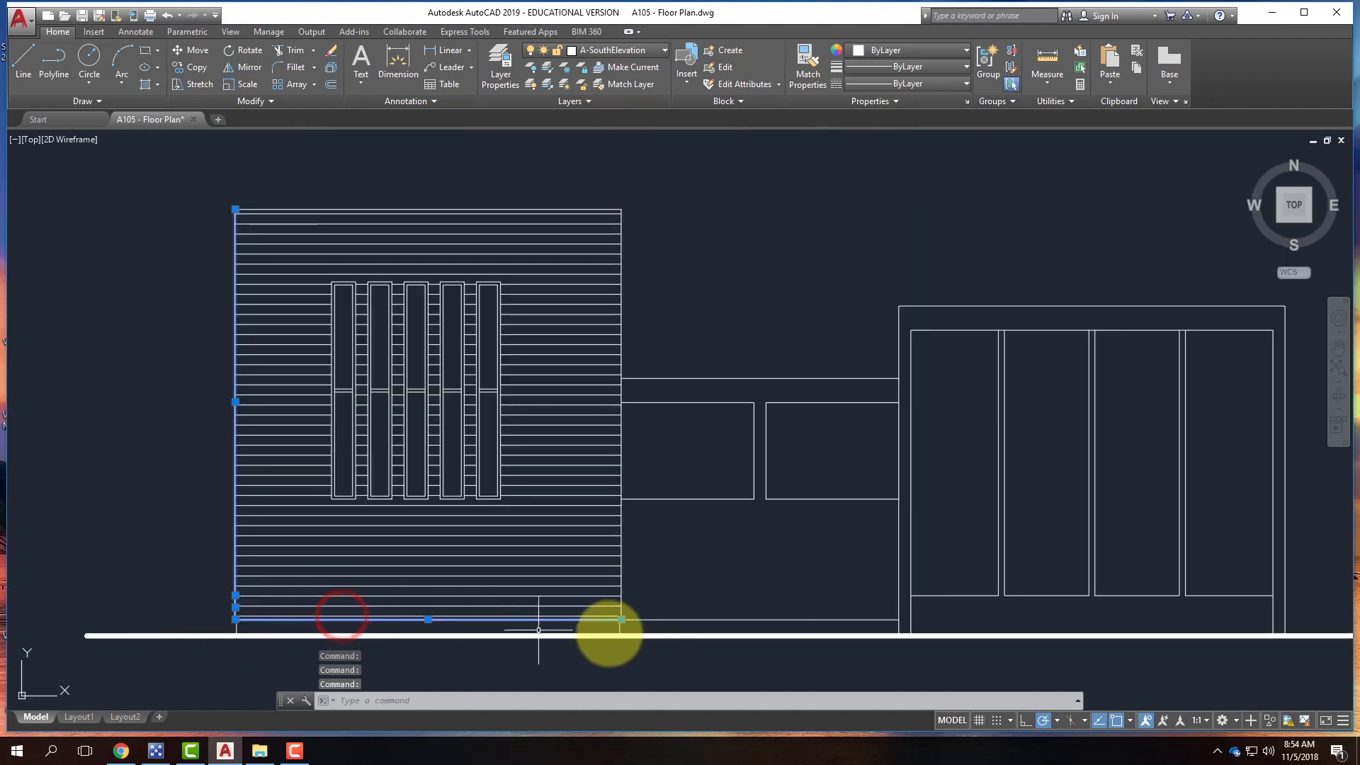
{"action": "left_click", "coordinate": [620, 579]}
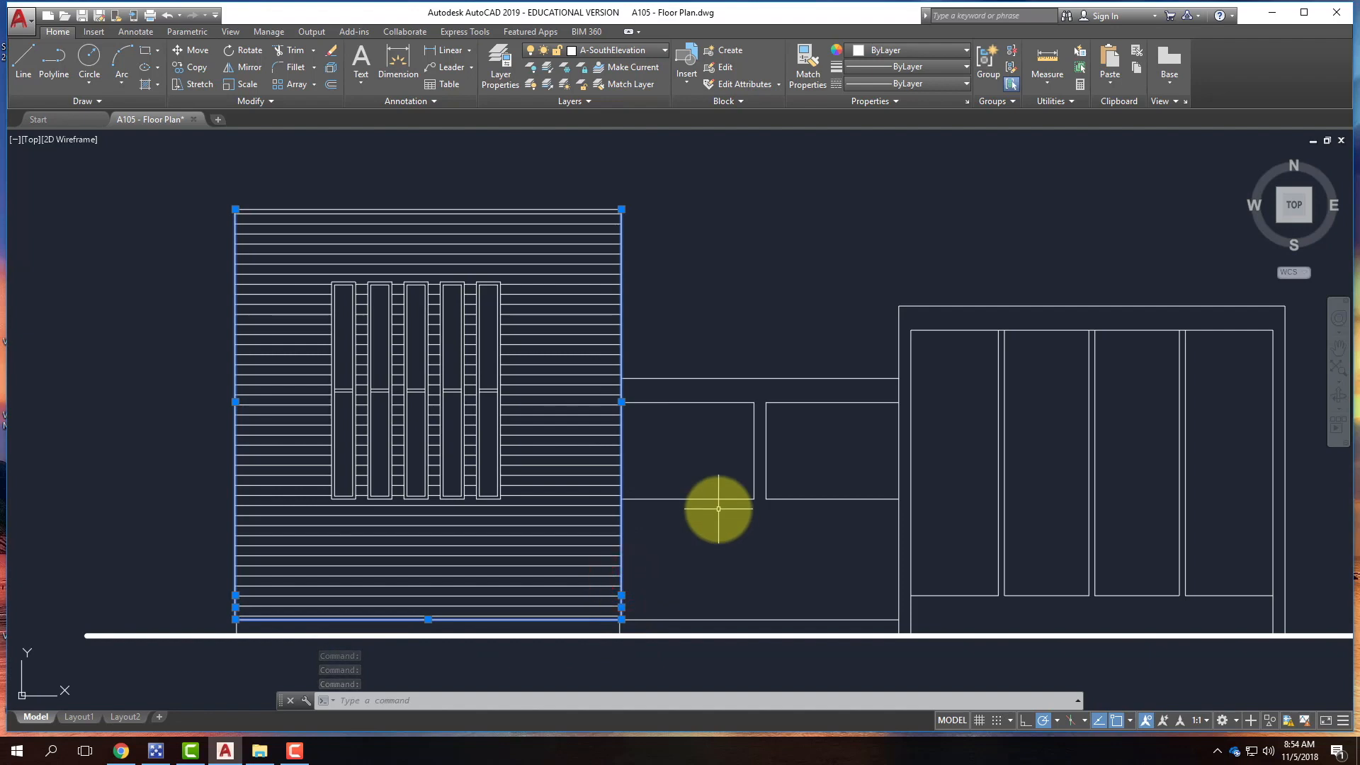
{"action": "left_click", "coordinate": [485, 209]}
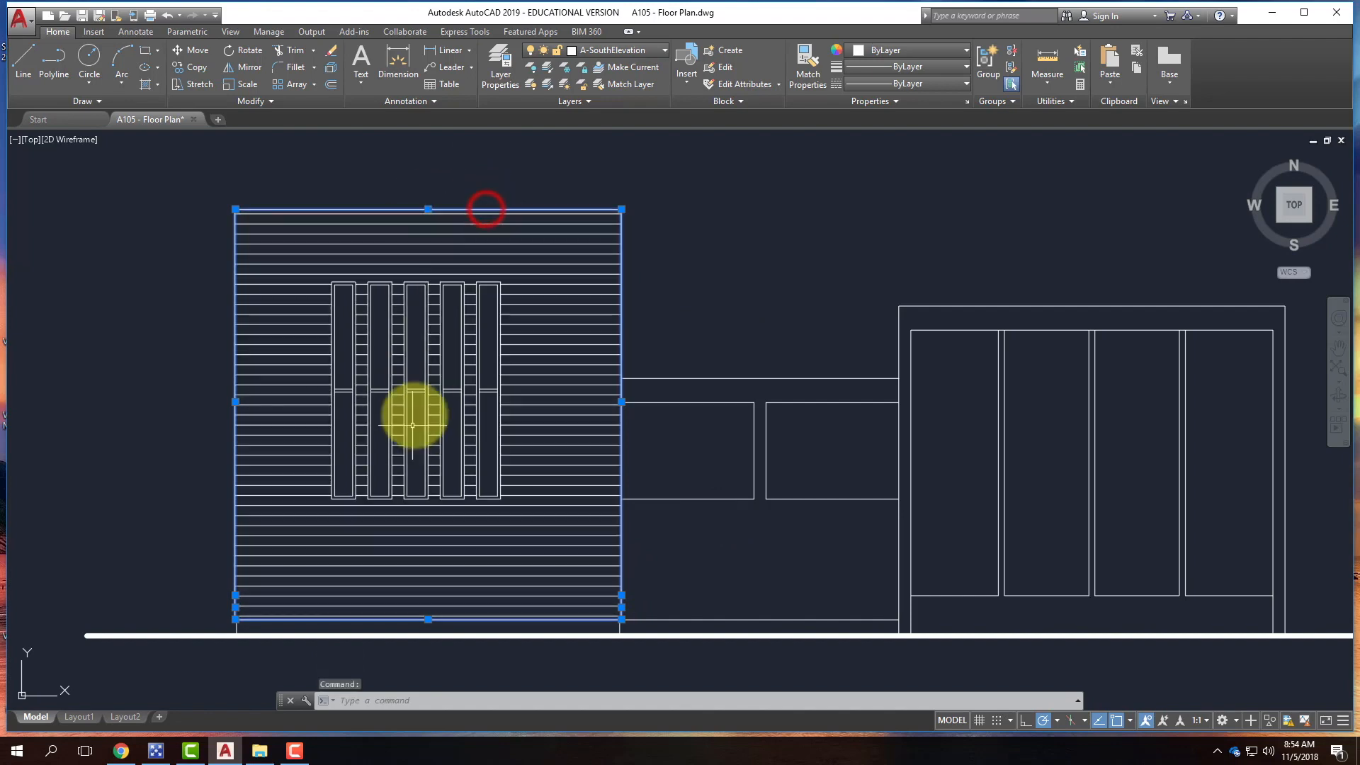
{"action": "left_click", "coordinate": [936, 83]}
{"action": "left_click", "coordinate": [922, 67]}
{"action": "left_click", "coordinate": [922, 67]}
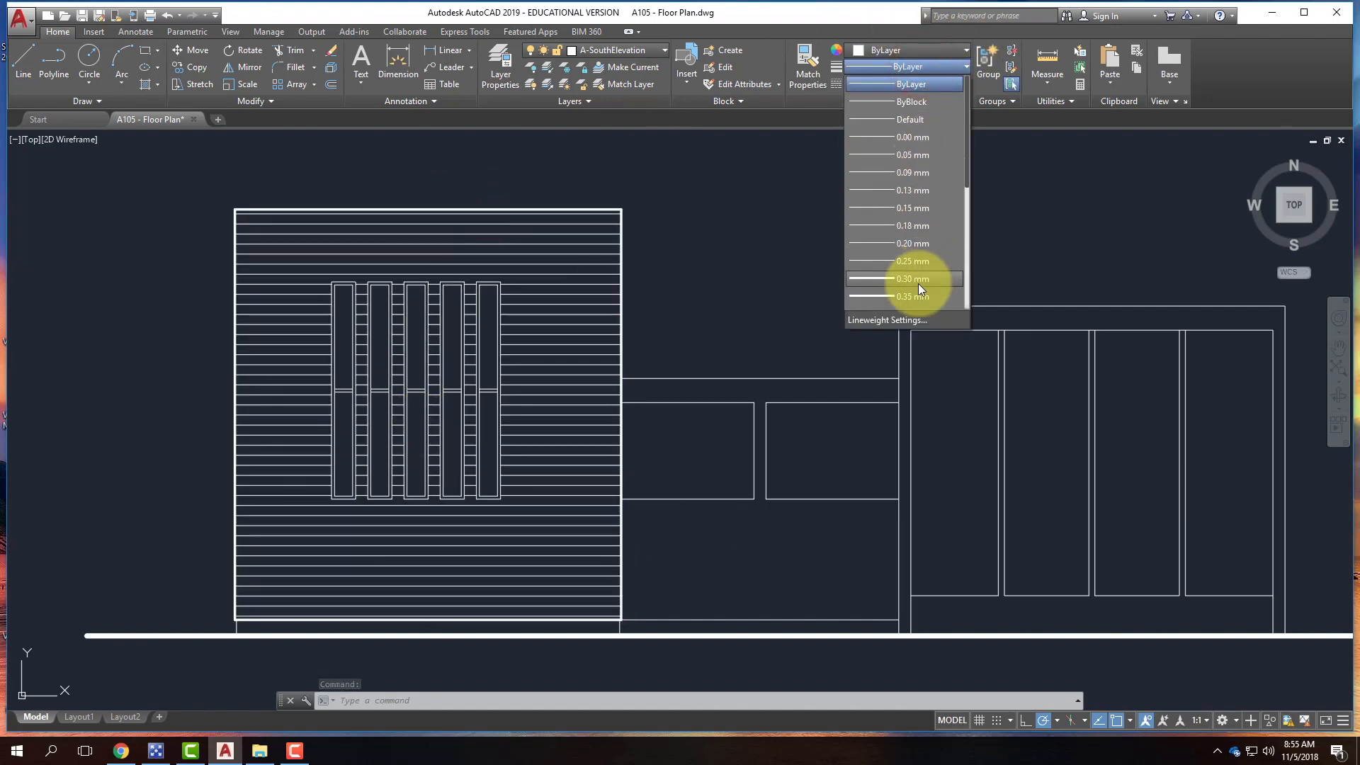
{"action": "left_click", "coordinate": [917, 280]}
{"action": "key", "text": "Escape"}
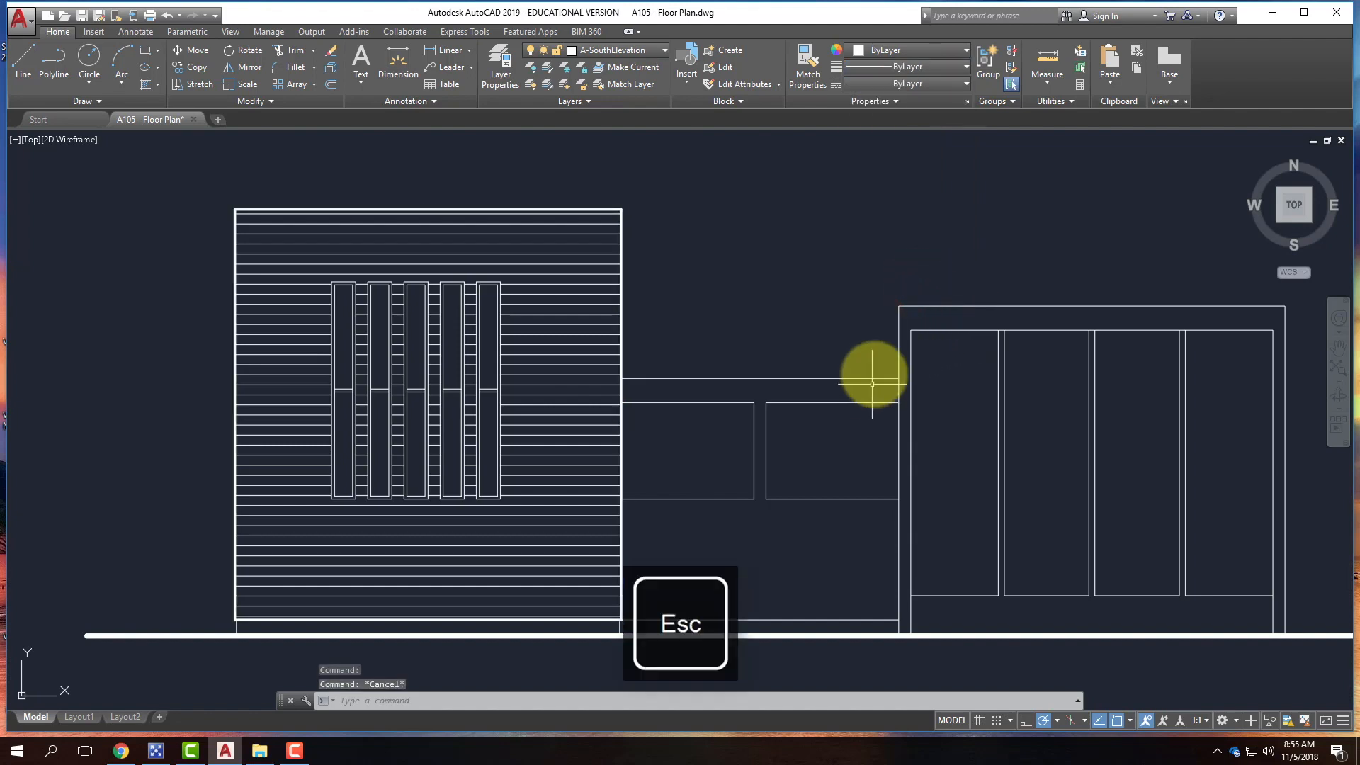
- Set the lineweight of the right block's outer and inner frame lines, down to the ground line, to 0.40 mm
{"action": "left_click", "coordinate": [910, 352]}
{"action": "left_click", "coordinate": [932, 360]}
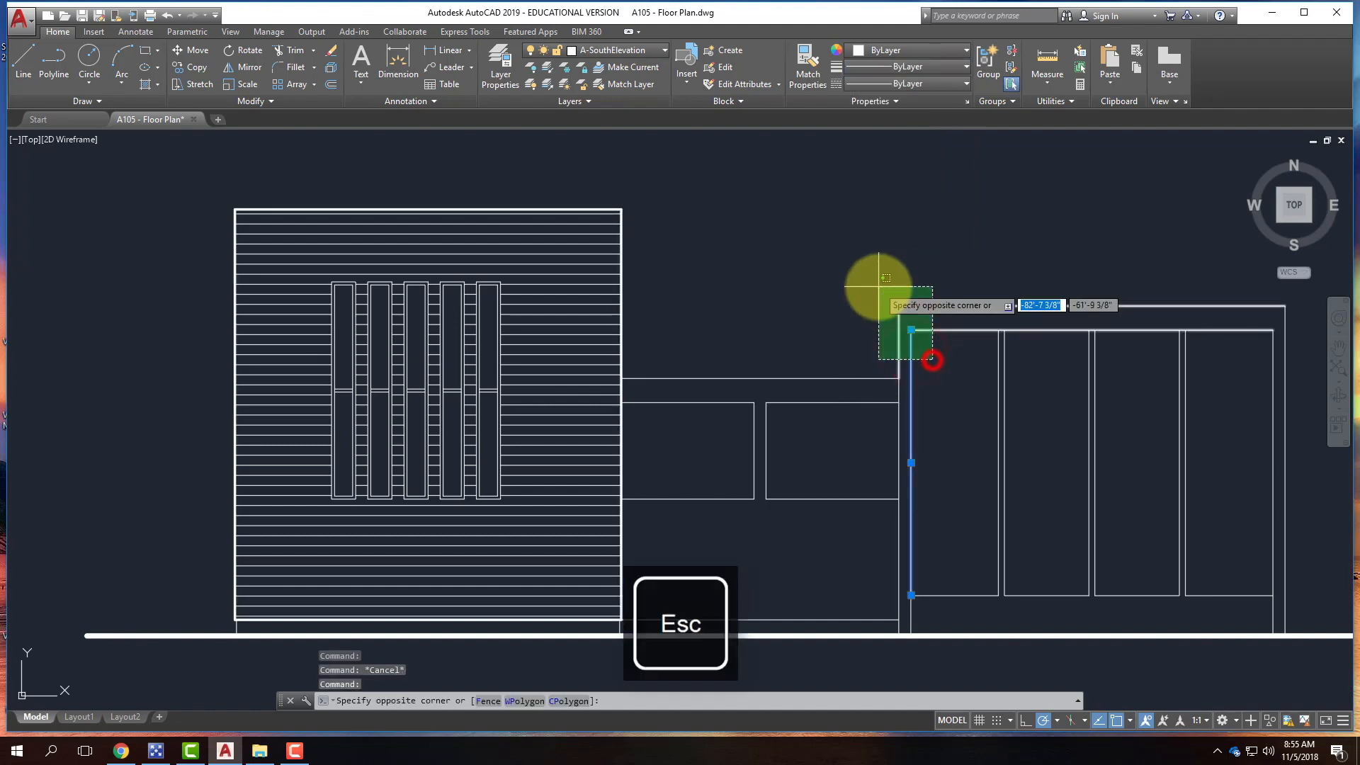
{"action": "left_click", "coordinate": [878, 286]}
{"action": "scroll", "coordinate": [670, 269], "scroll_direction": "down", "scroll_amount": 4}
{"action": "scroll", "coordinate": [965, 325], "scroll_direction": "up", "scroll_amount": 2}
{"action": "scroll", "coordinate": [881, 351], "scroll_direction": "up", "scroll_amount": 2}
{"action": "left_click", "coordinate": [889, 350]}
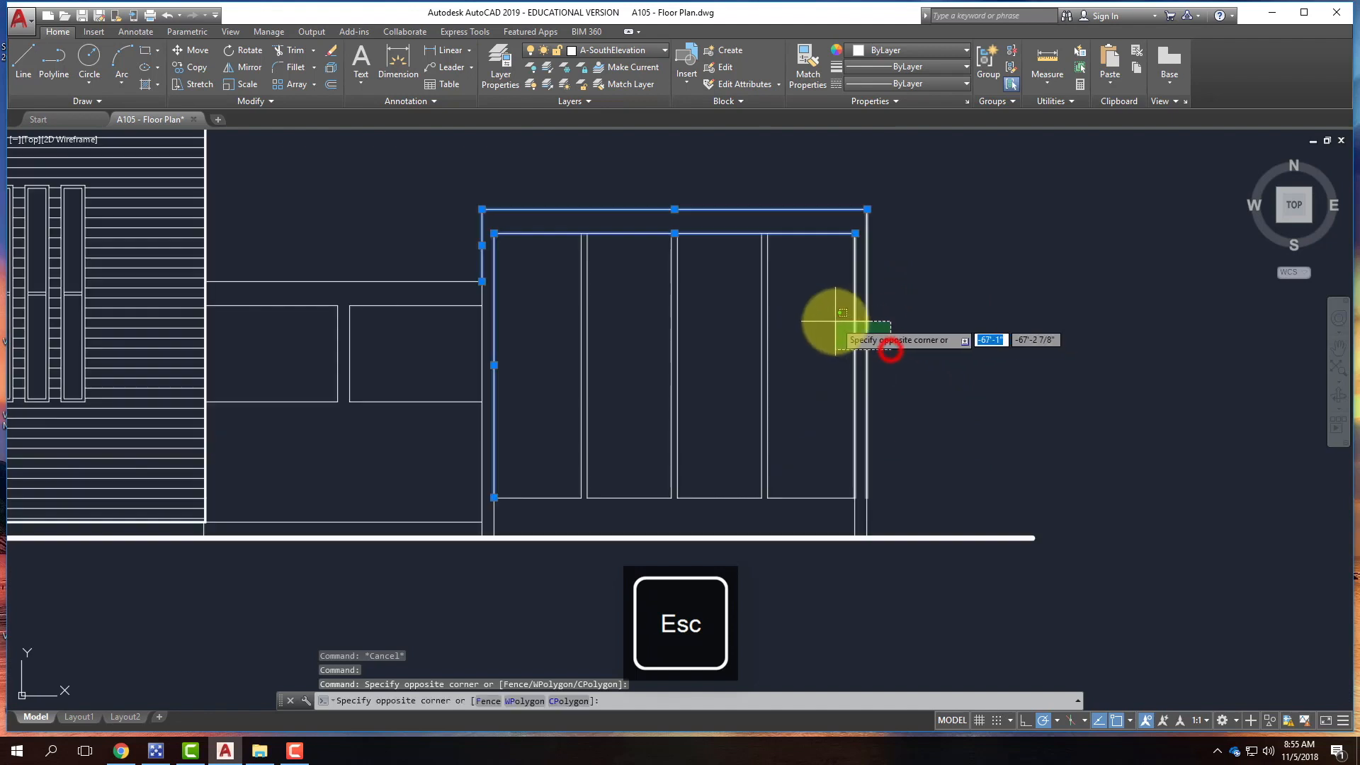
{"action": "left_click", "coordinate": [836, 323]}
{"action": "left_click", "coordinate": [890, 516]}
{"action": "left_click", "coordinate": [808, 512]}
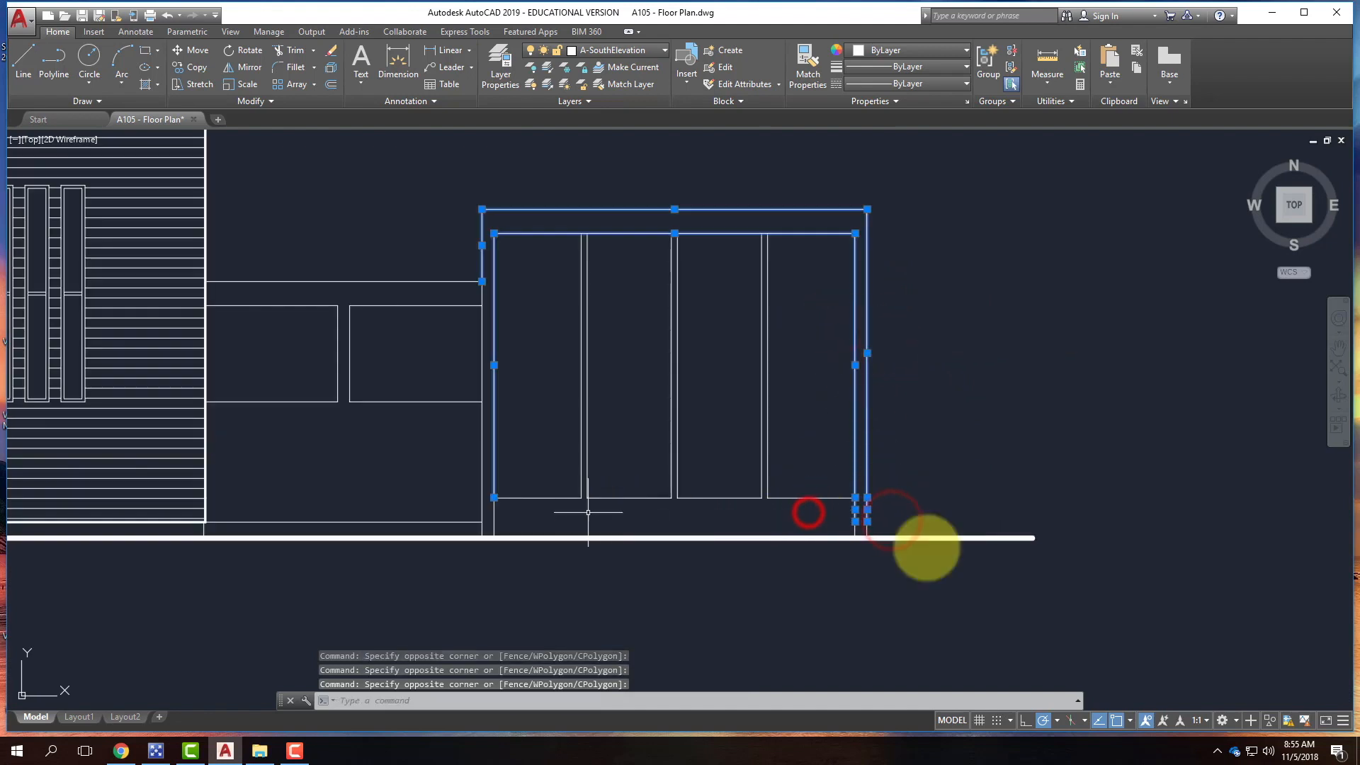
{"action": "left_click", "coordinate": [876, 528]}
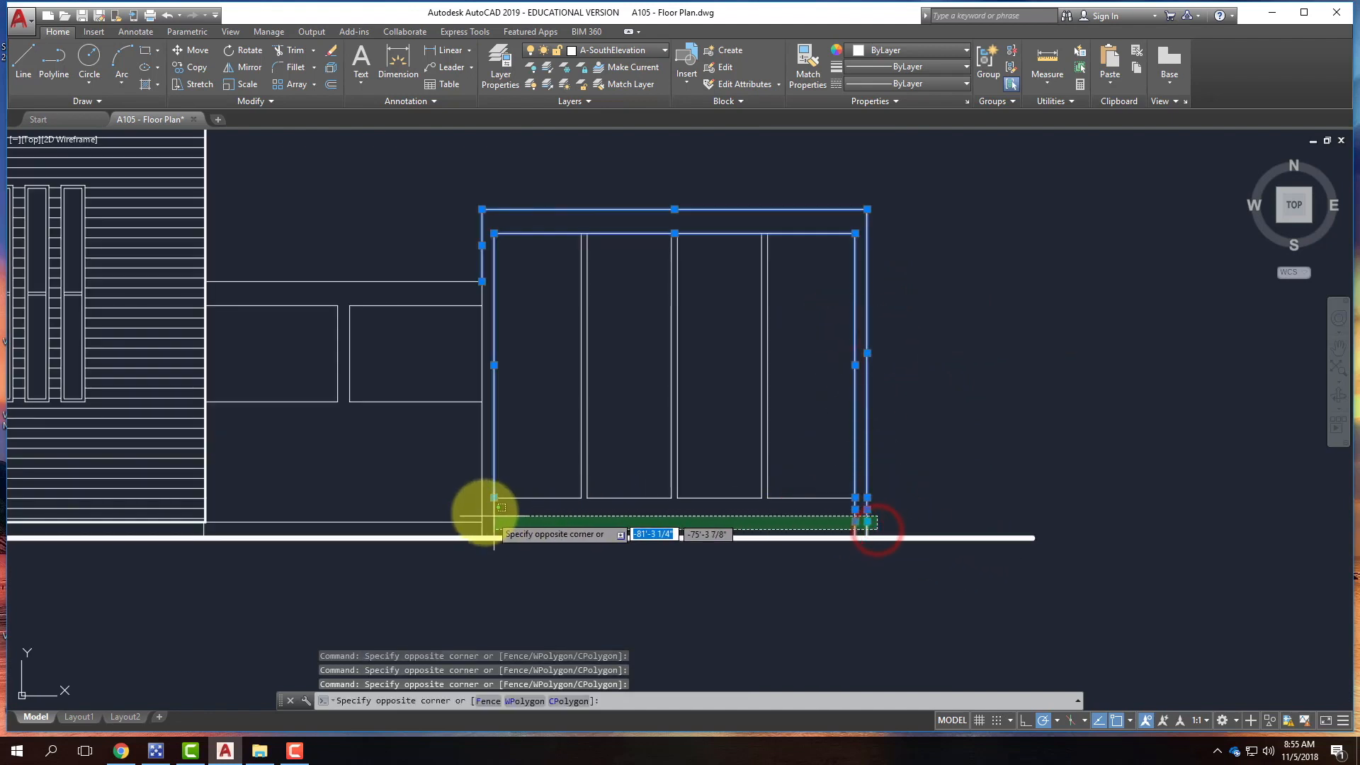
{"action": "left_click", "coordinate": [484, 512]}
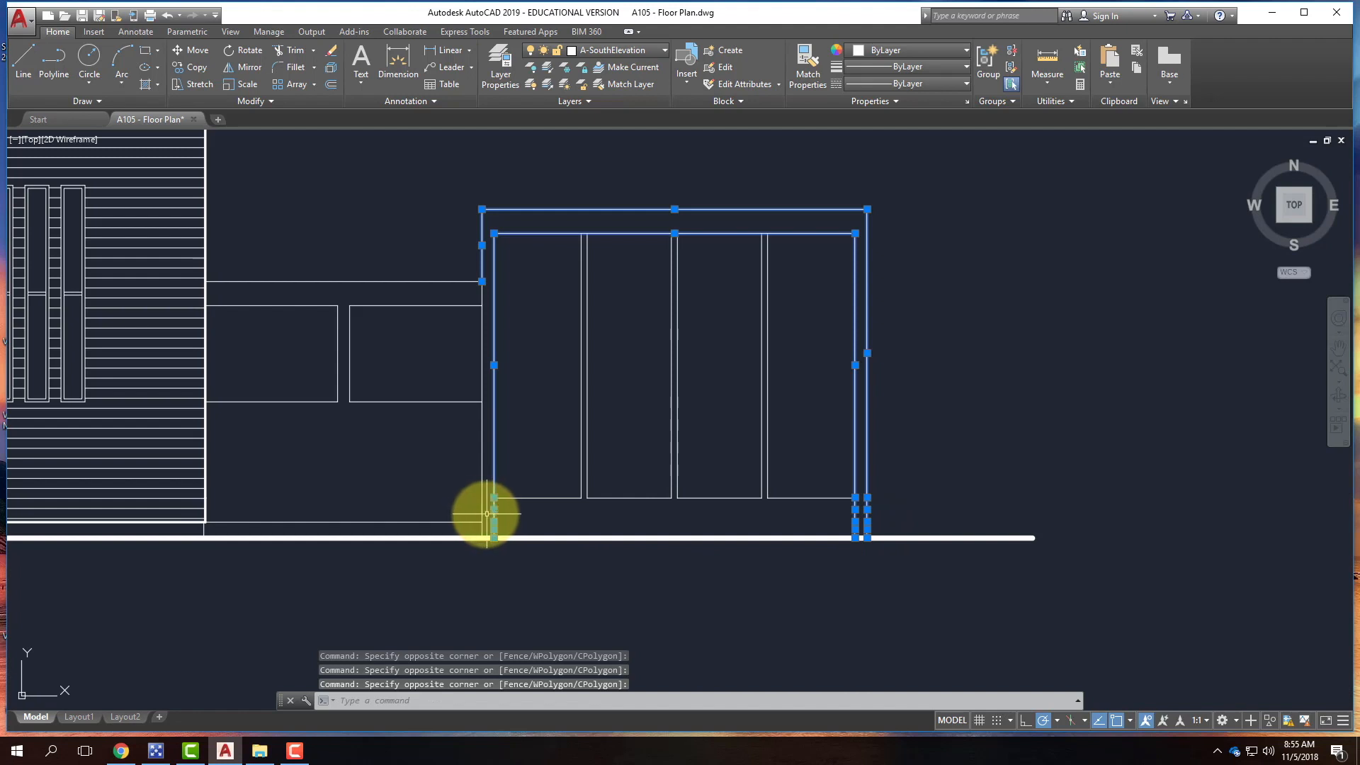
{"action": "left_click", "coordinate": [459, 459]}
{"action": "left_click", "coordinate": [486, 473]}
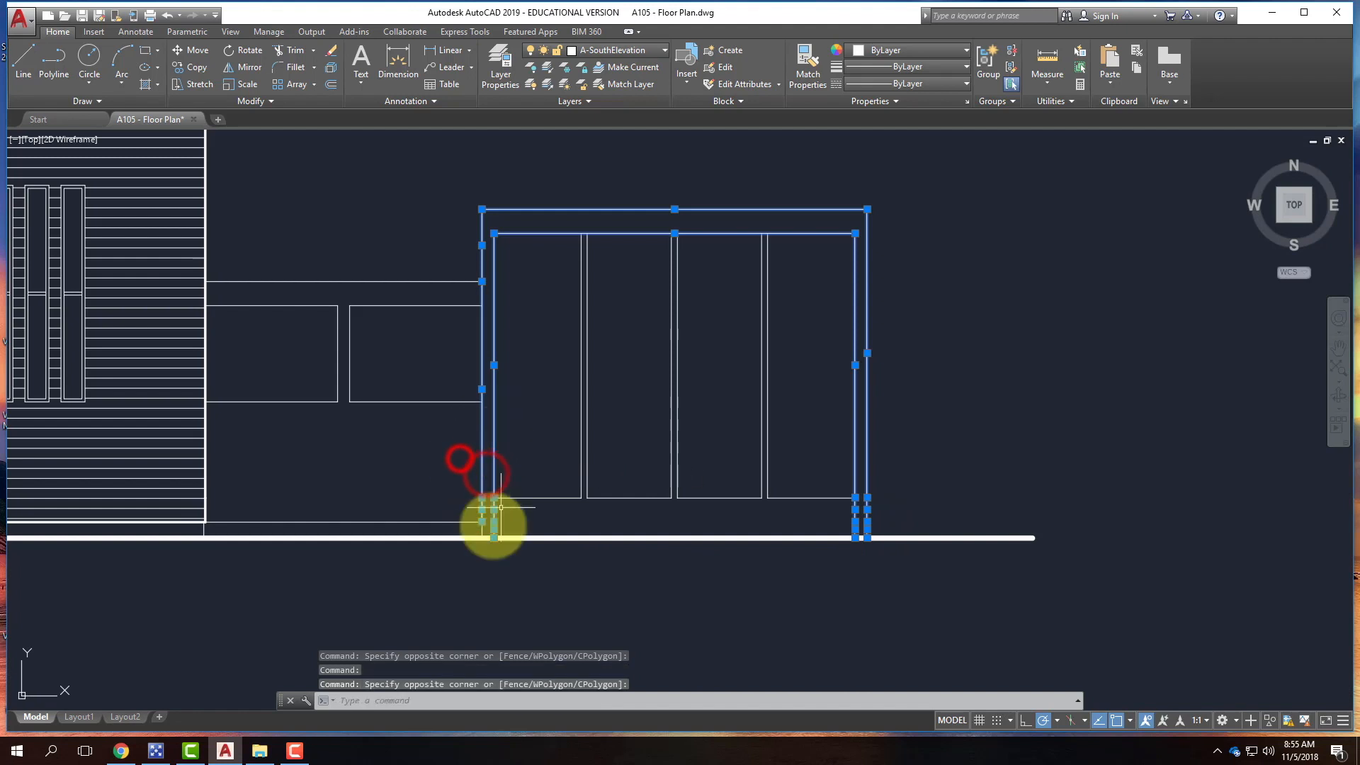
{"action": "left_click", "coordinate": [486, 536]}
{"action": "left_click", "coordinate": [470, 533]}
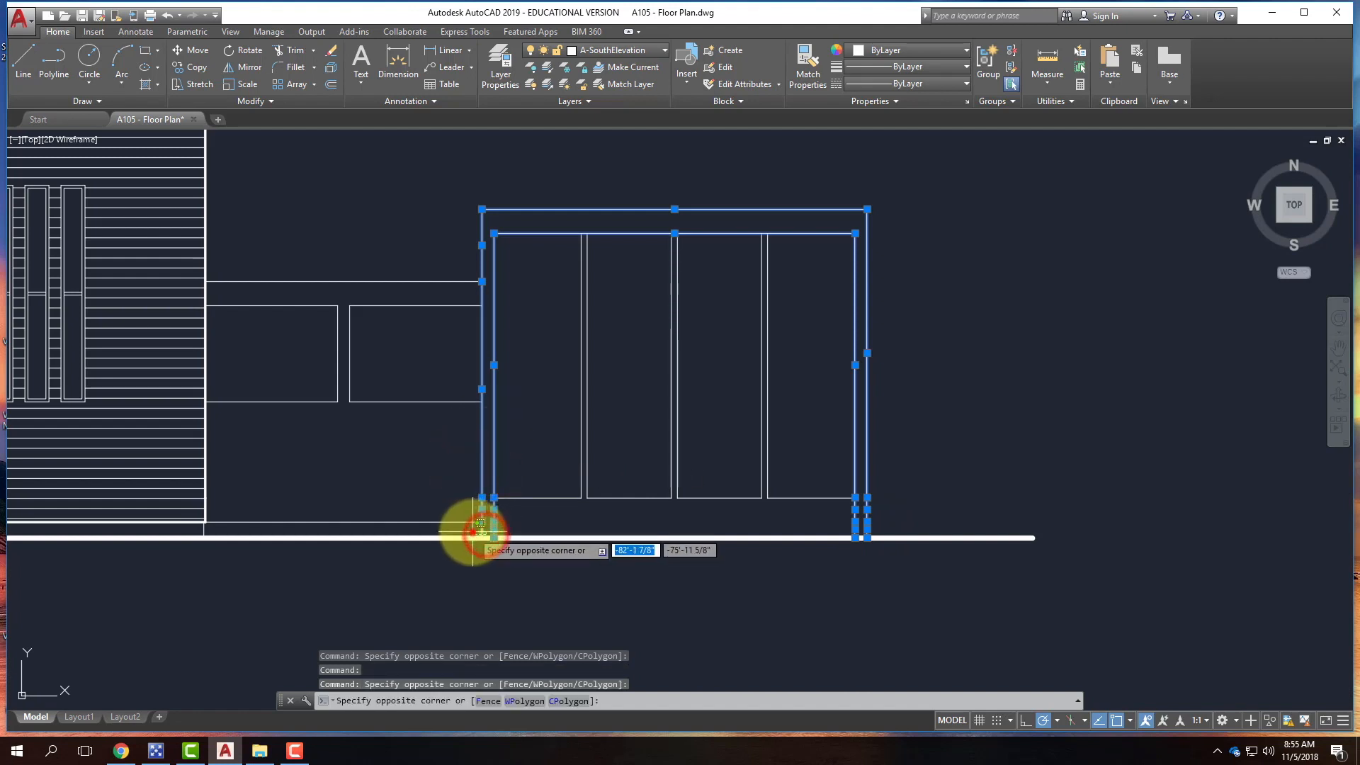
{"action": "left_click", "coordinate": [921, 65]}
{"action": "scroll", "coordinate": [946, 249], "scroll_direction": "down", "scroll_amount": 3}
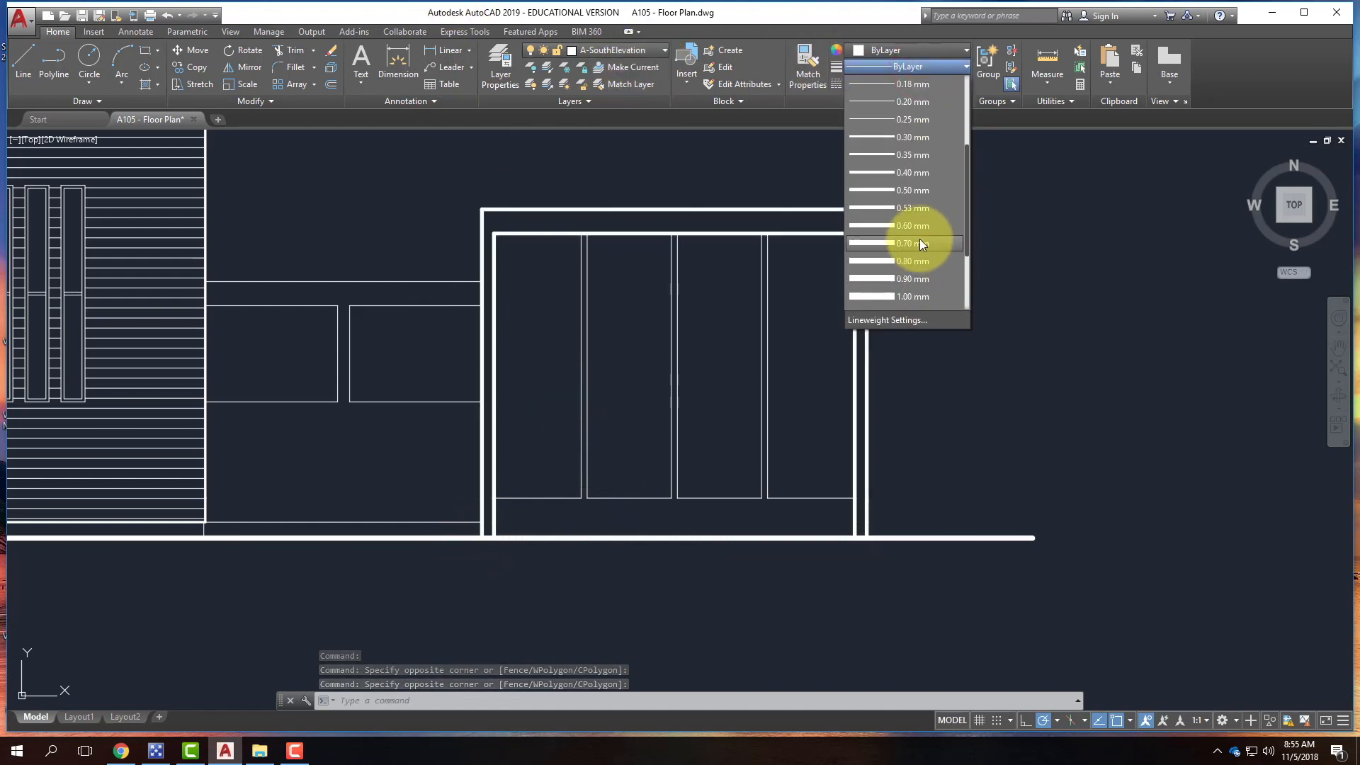
{"action": "left_click", "coordinate": [912, 171]}
{"action": "key", "text": "Escape"}
- Set the lineweight of all the lines of the middle connecting block between the two main blocks to 0.20 mm
{"action": "scroll", "coordinate": [899, 436], "scroll_direction": "down", "scroll_amount": 2}
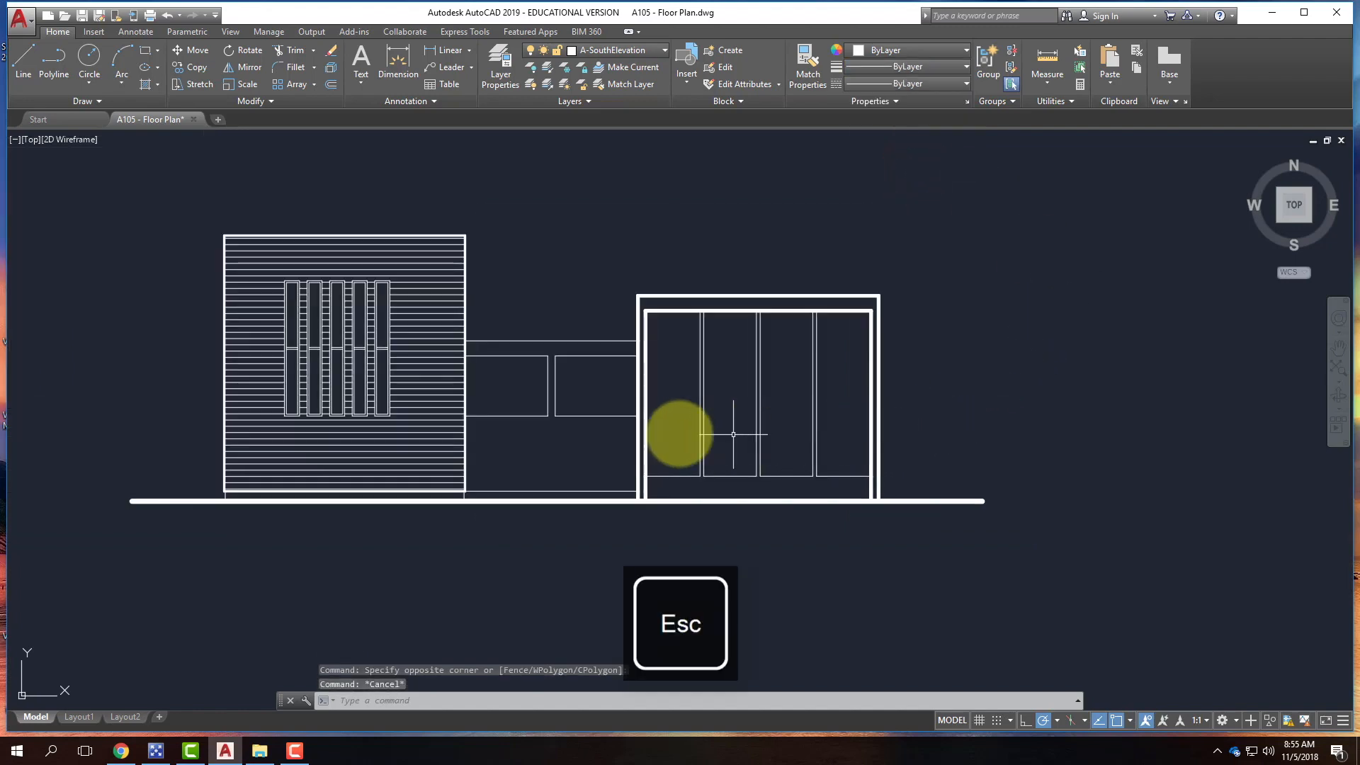
{"action": "left_click", "coordinate": [585, 493]}
{"action": "left_click", "coordinate": [517, 315]}
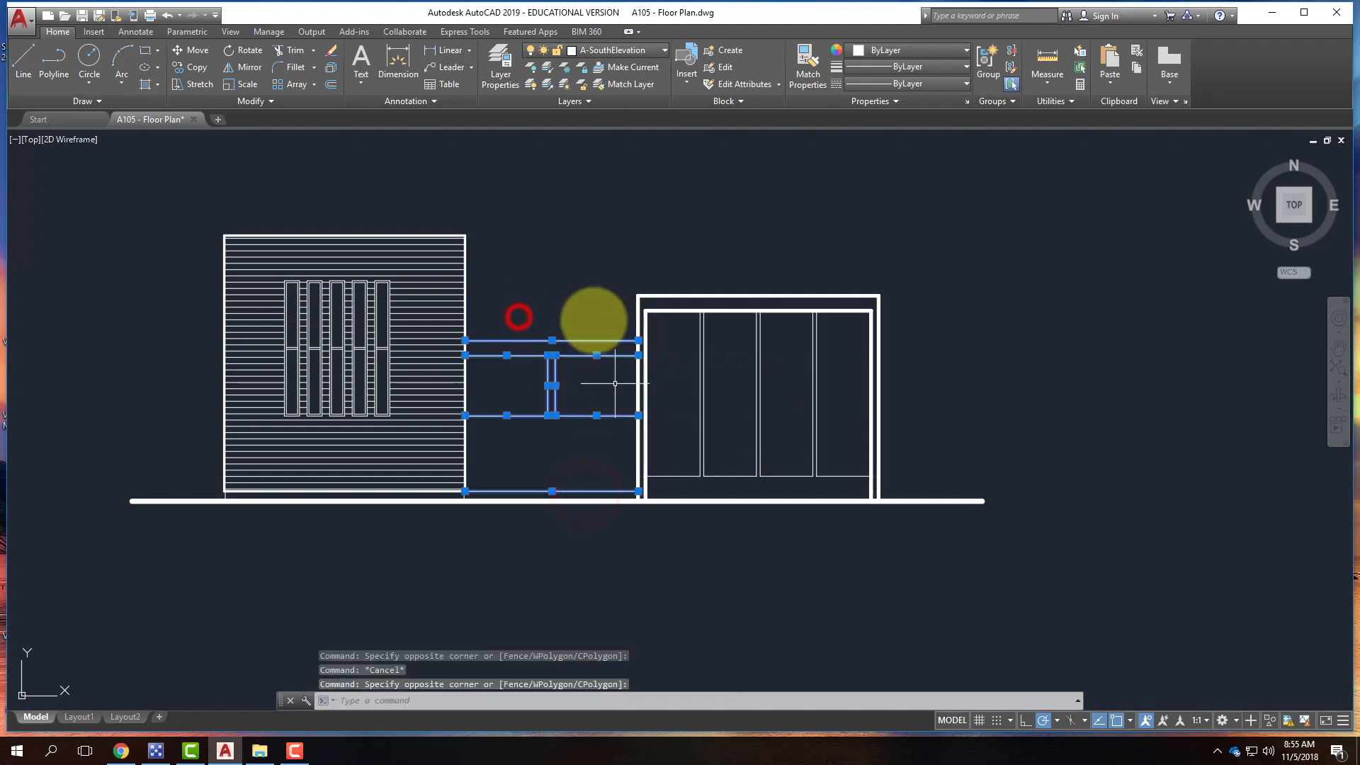
{"action": "left_click", "coordinate": [924, 67]}
{"action": "left_click", "coordinate": [918, 244]}
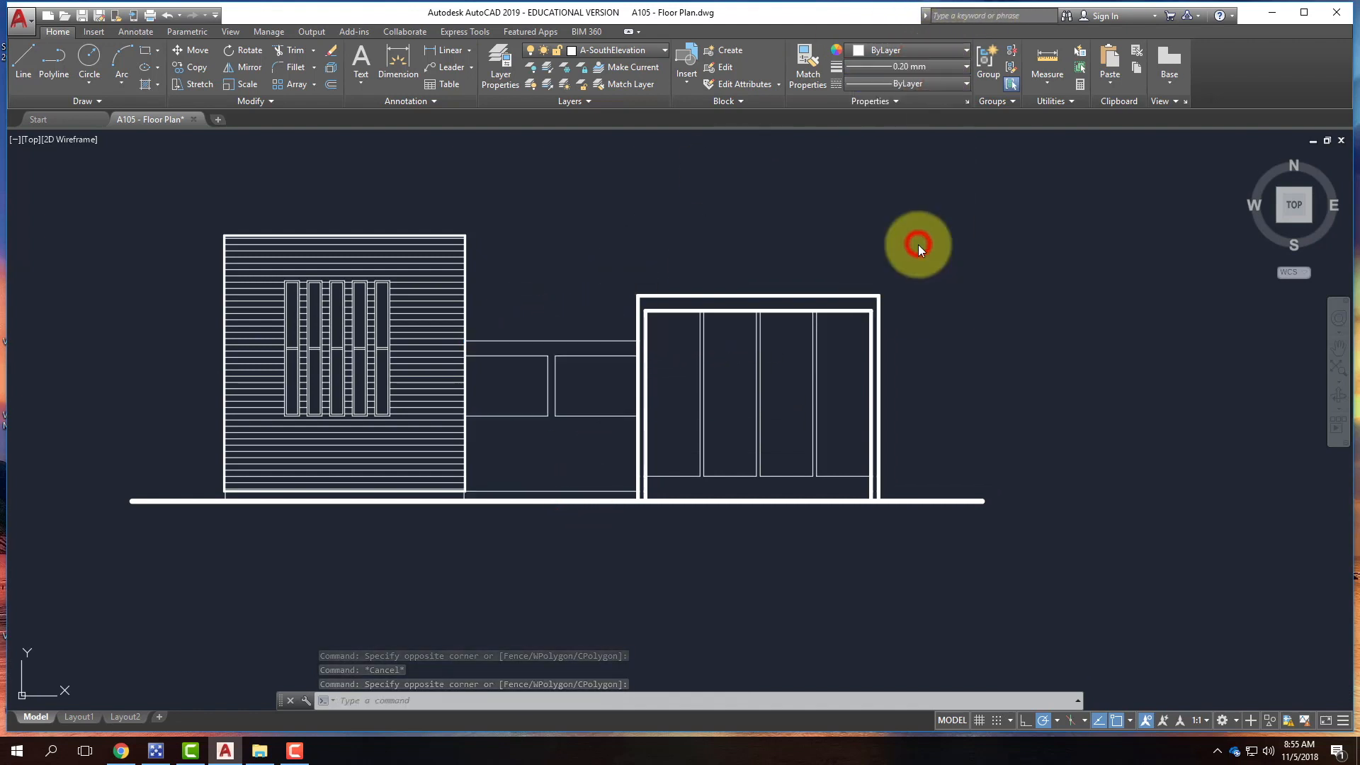
{"action": "key", "text": "Escape"}
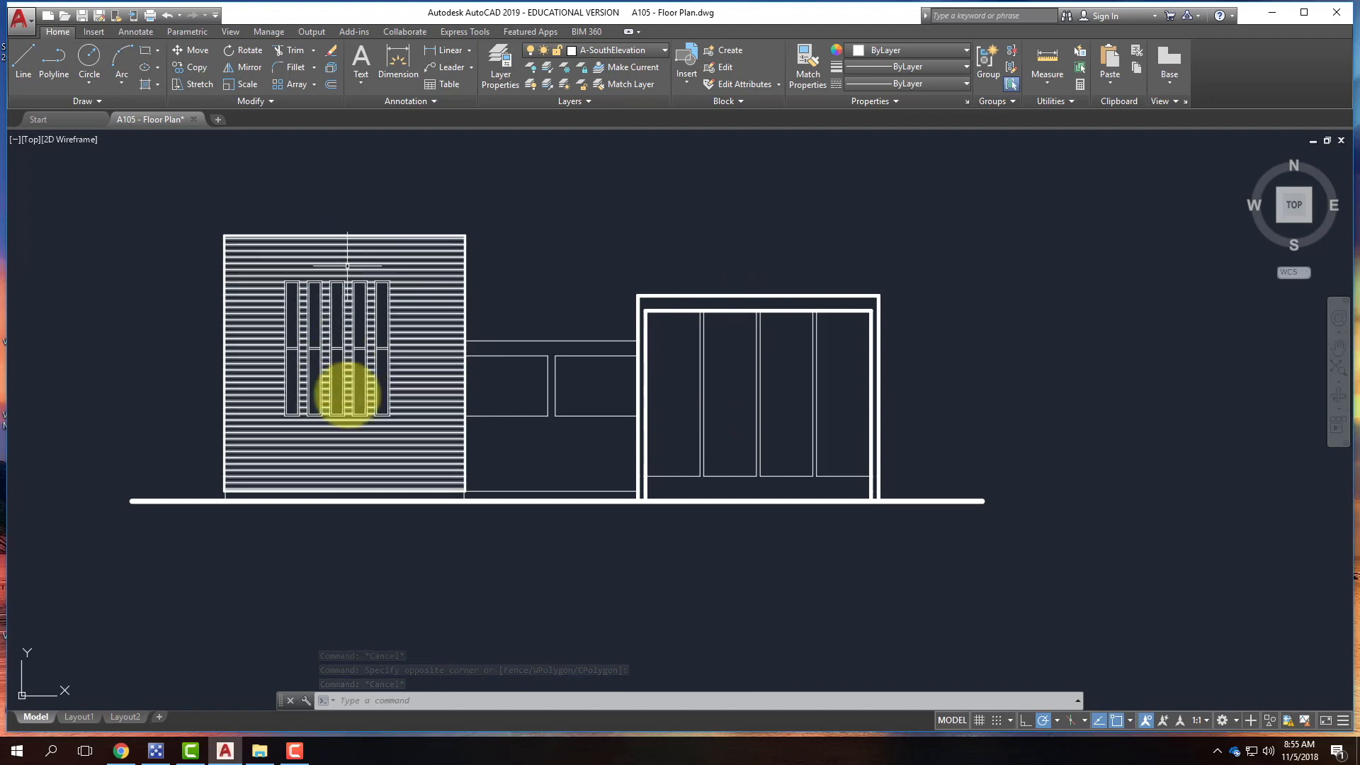
- Set the lineweight of the siding hatch on the tall left block to 0.00 mm
{"action": "left_click", "coordinate": [412, 323]}
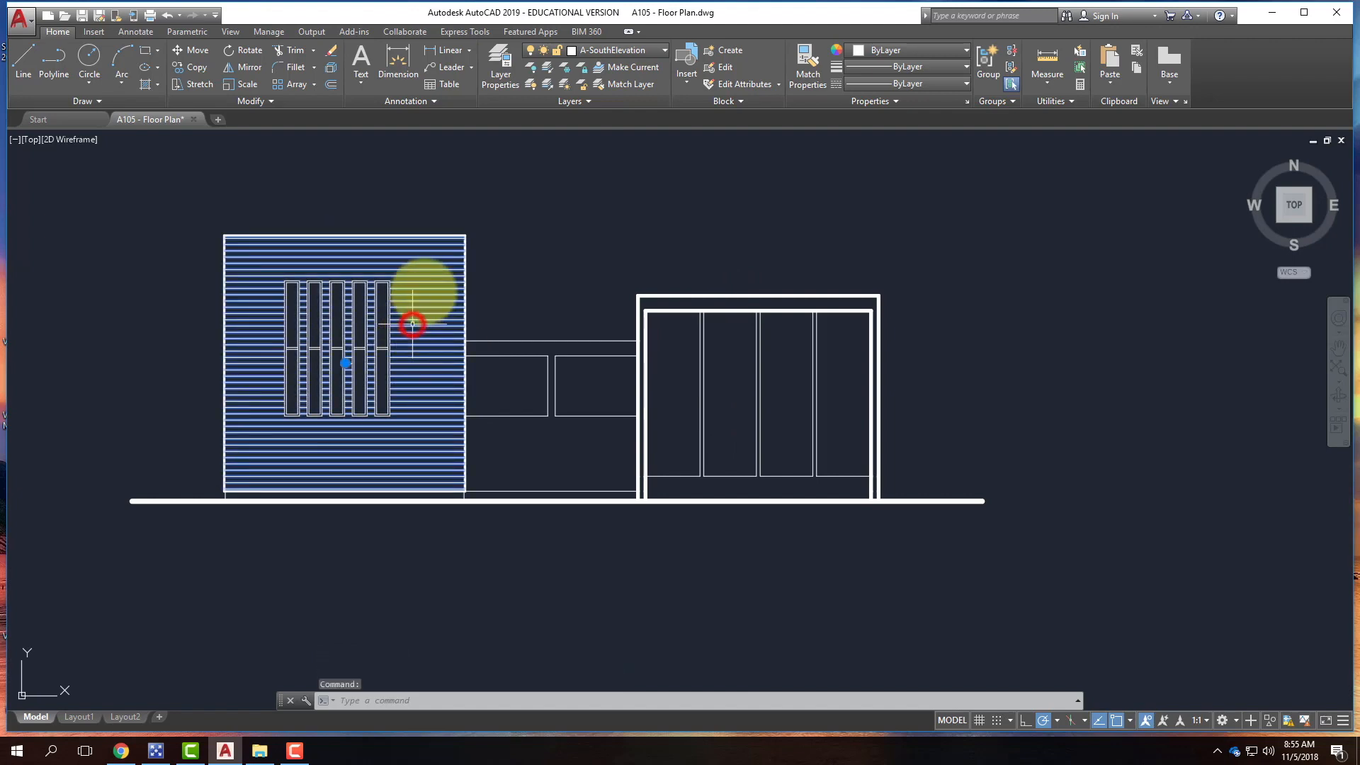
{"action": "left_click", "coordinate": [60, 32]}
{"action": "left_click", "coordinate": [915, 71]}
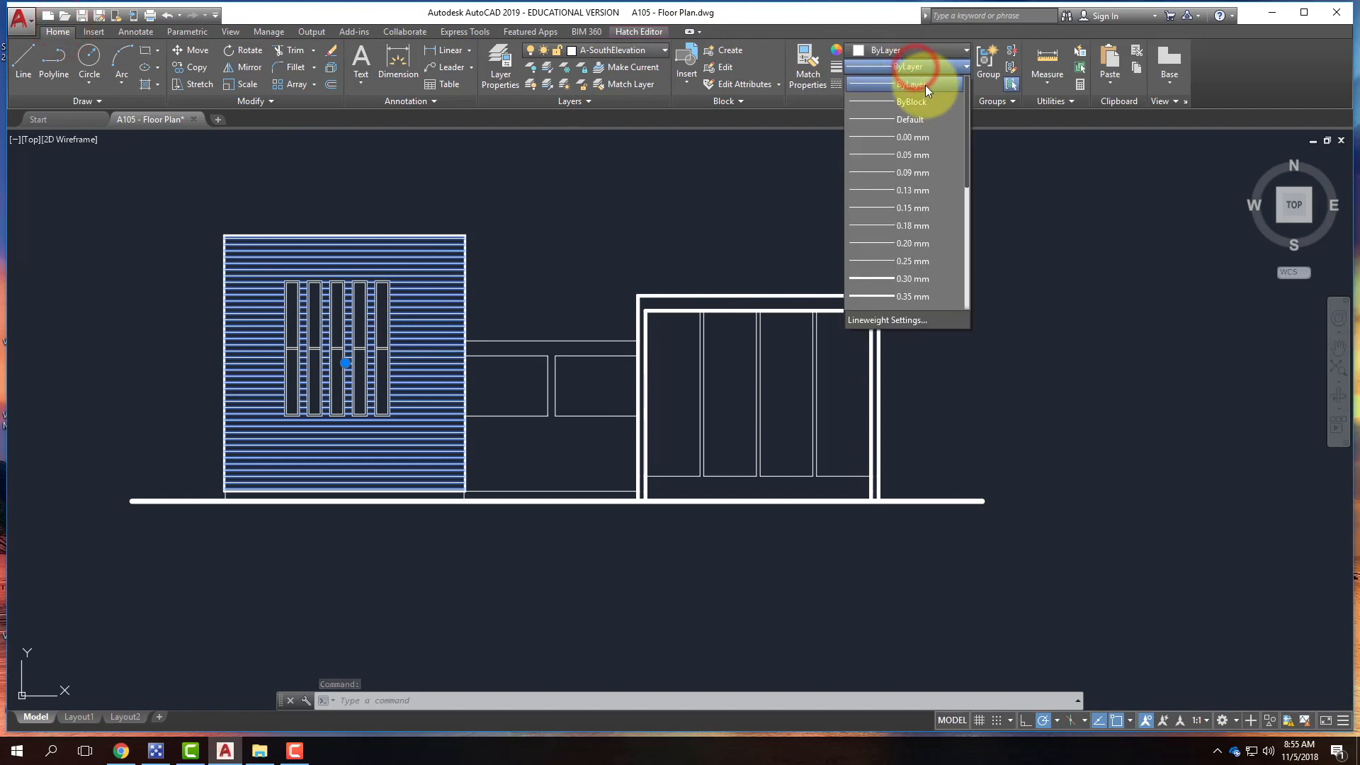
{"action": "left_click", "coordinate": [920, 137]}
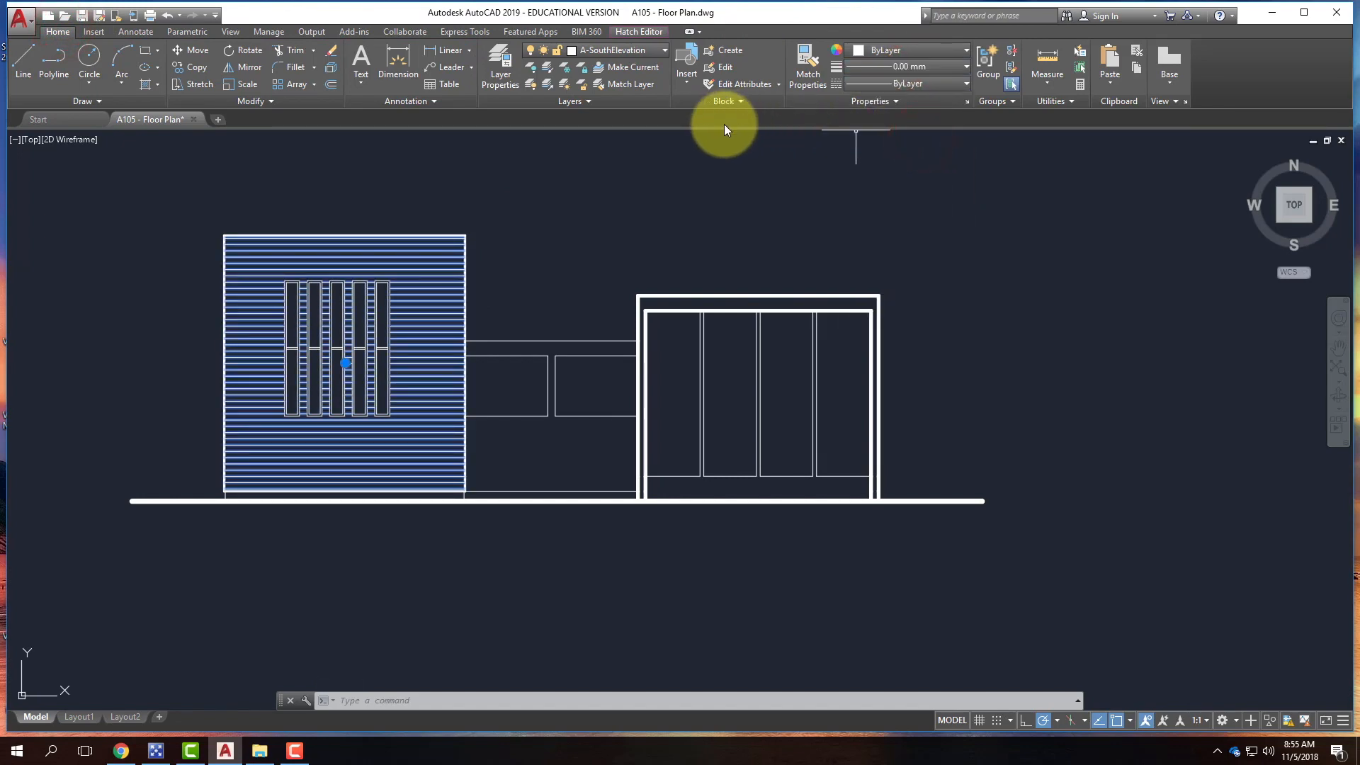
- Change the siding hatch's color to dark grey, index color 251
{"action": "left_click", "coordinate": [899, 50]}
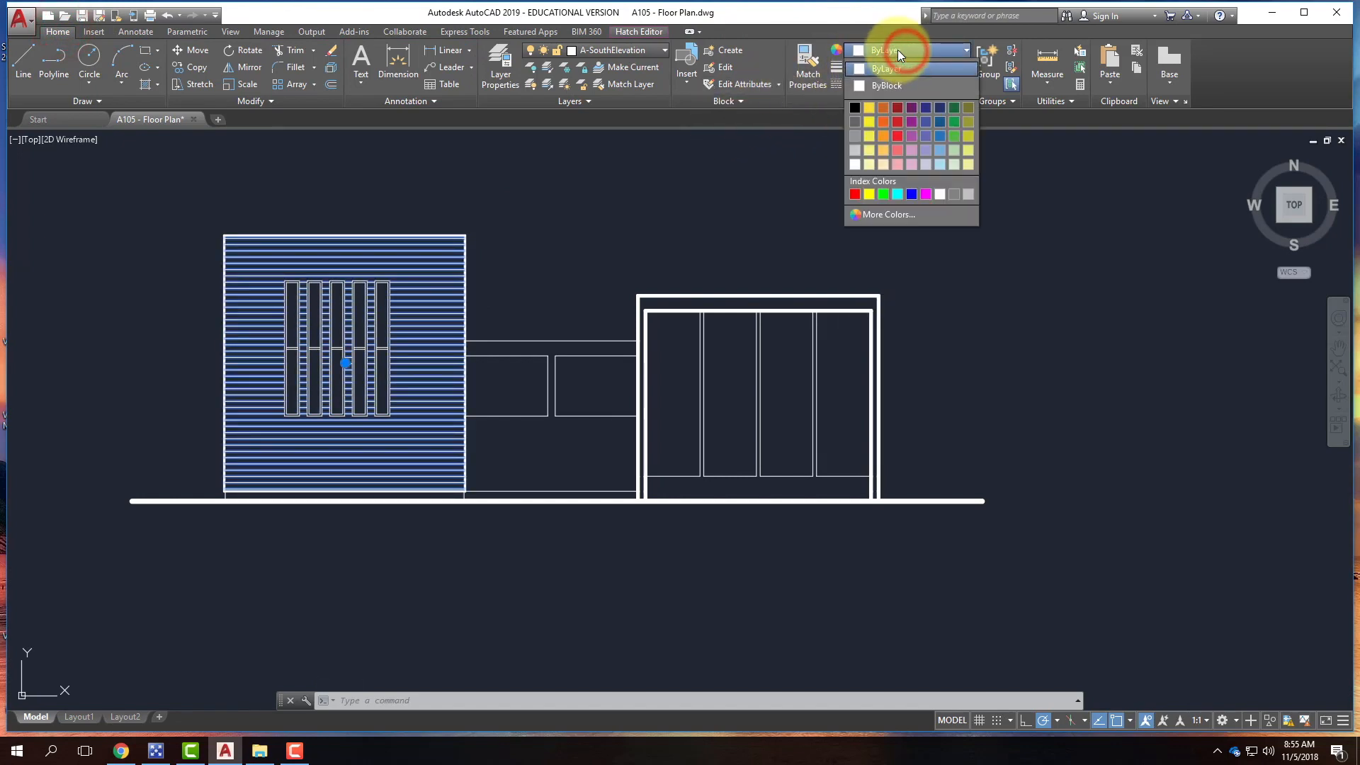
{"action": "left_click", "coordinate": [878, 211]}
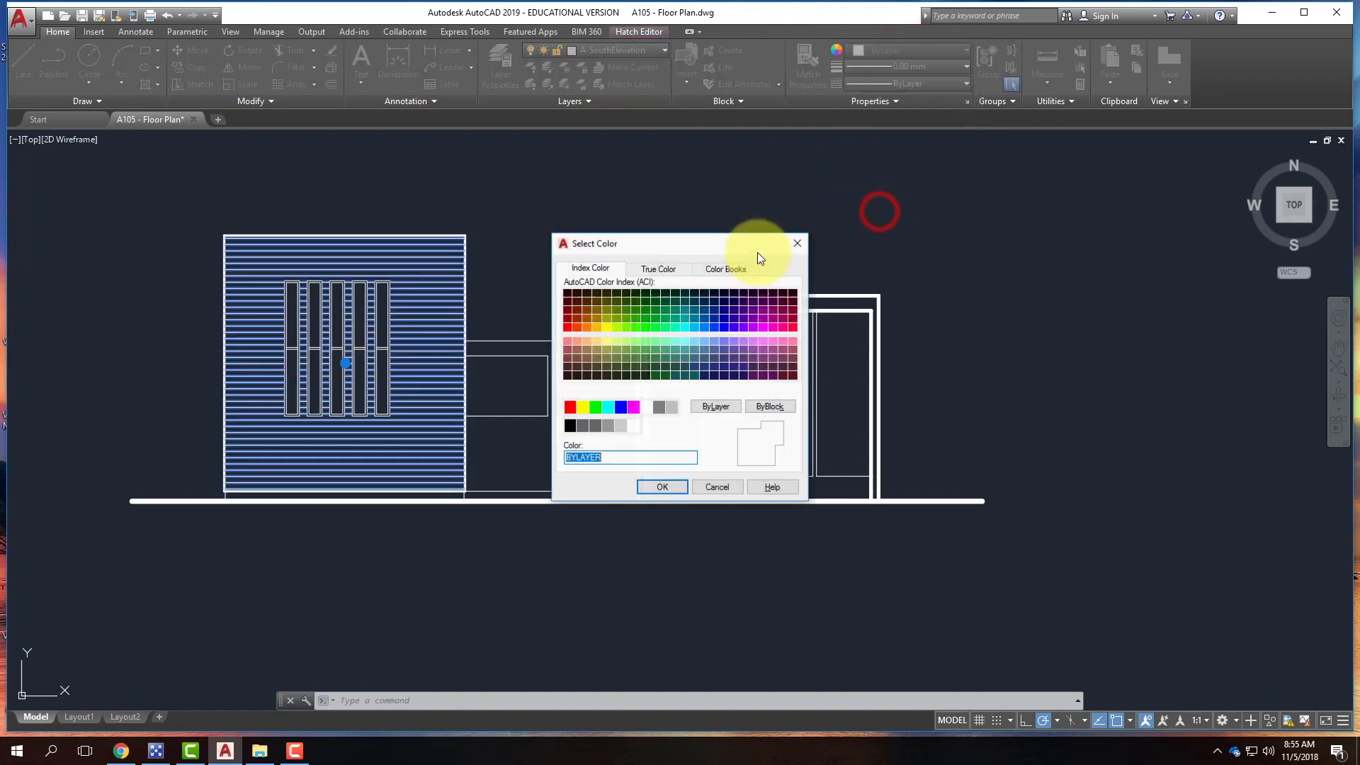
{"action": "left_click", "coordinate": [584, 427]}
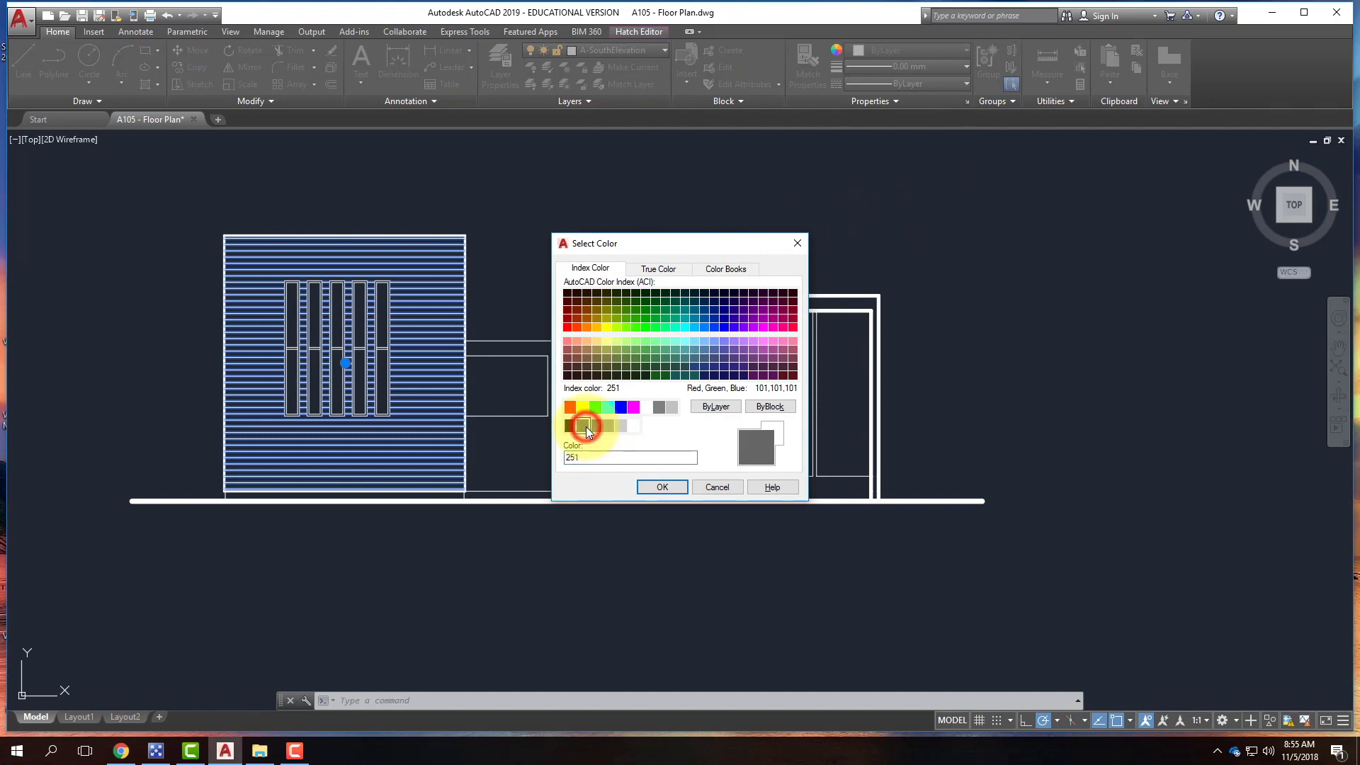
{"action": "left_click", "coordinate": [658, 488]}
{"action": "key", "text": "Escape"}
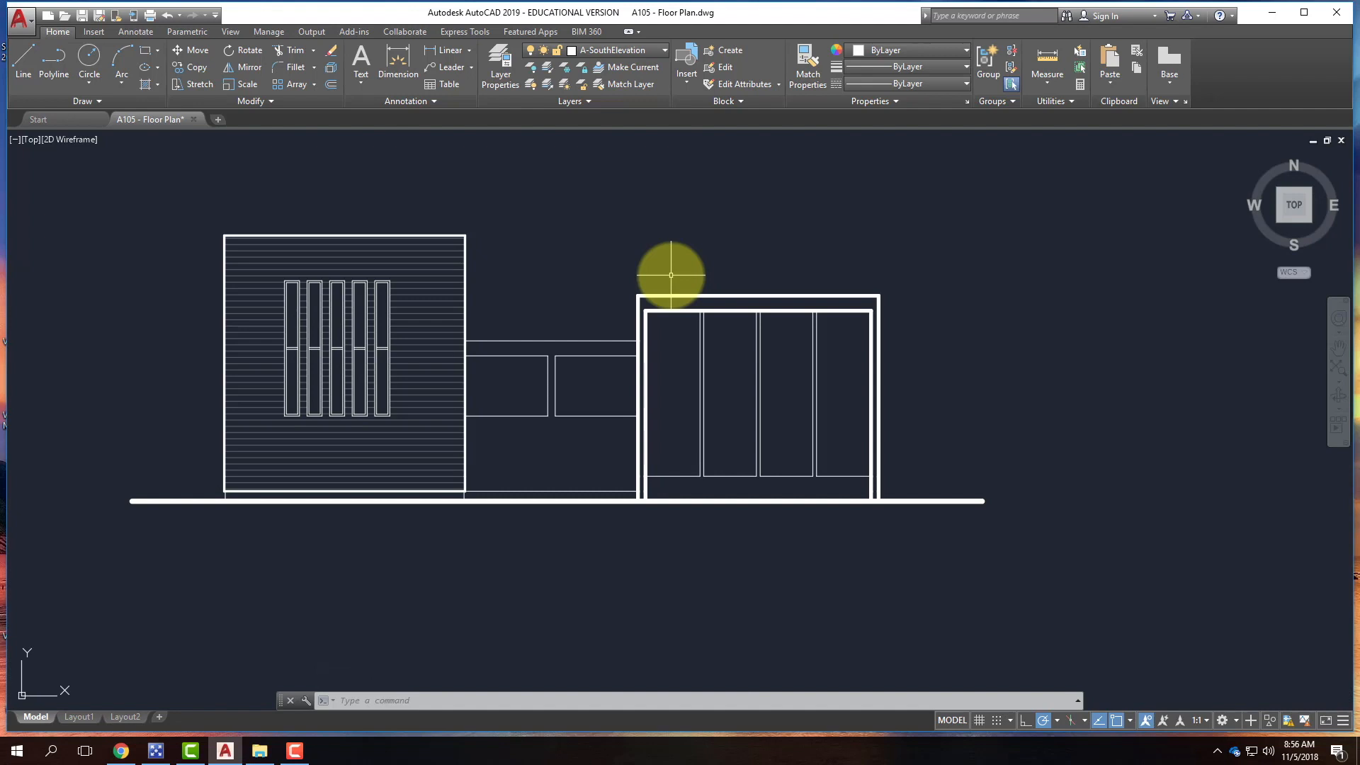
- Rotate the top view 180 degrees to examine the floor plan and elevation with south facing up
{"action": "scroll", "coordinate": [446, 517], "scroll_direction": "down", "scroll_amount": 5}
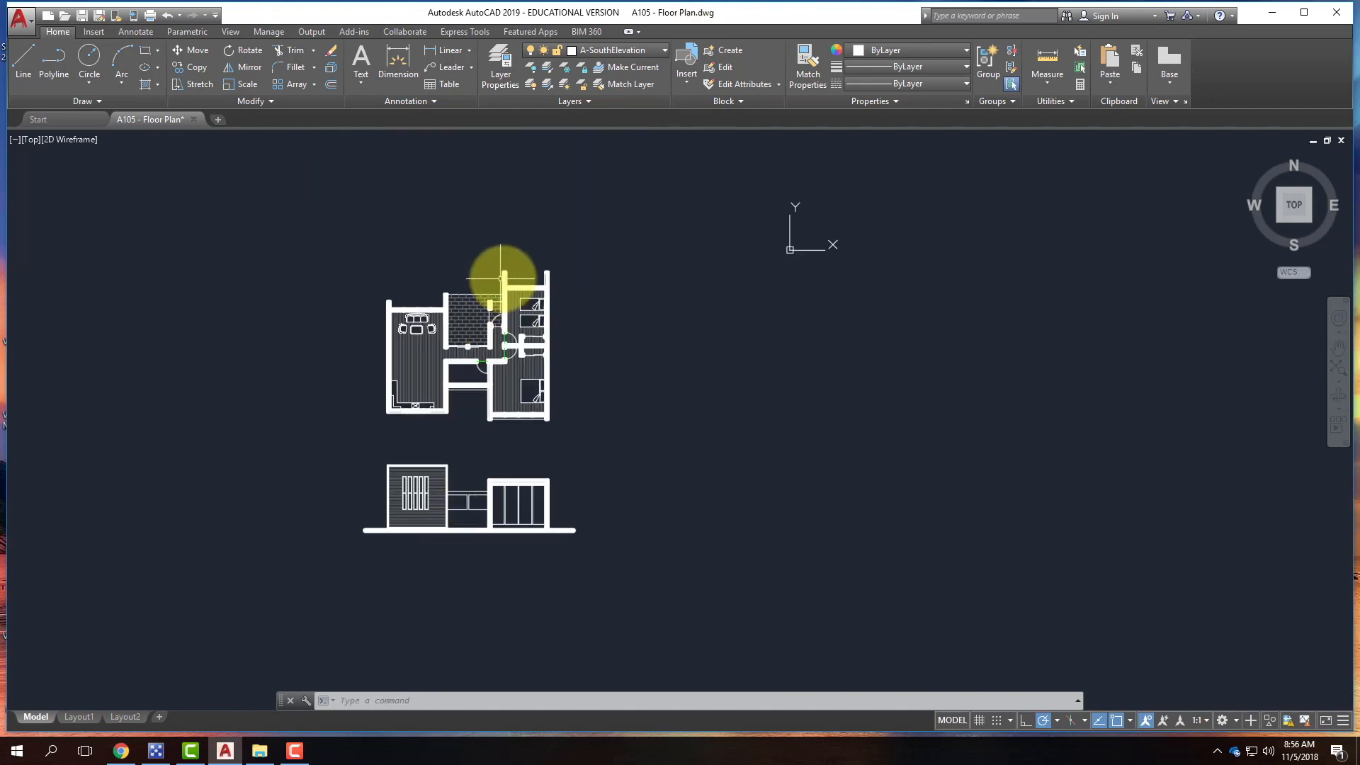
{"action": "scroll", "coordinate": [555, 248], "scroll_direction": "up", "scroll_amount": 2}
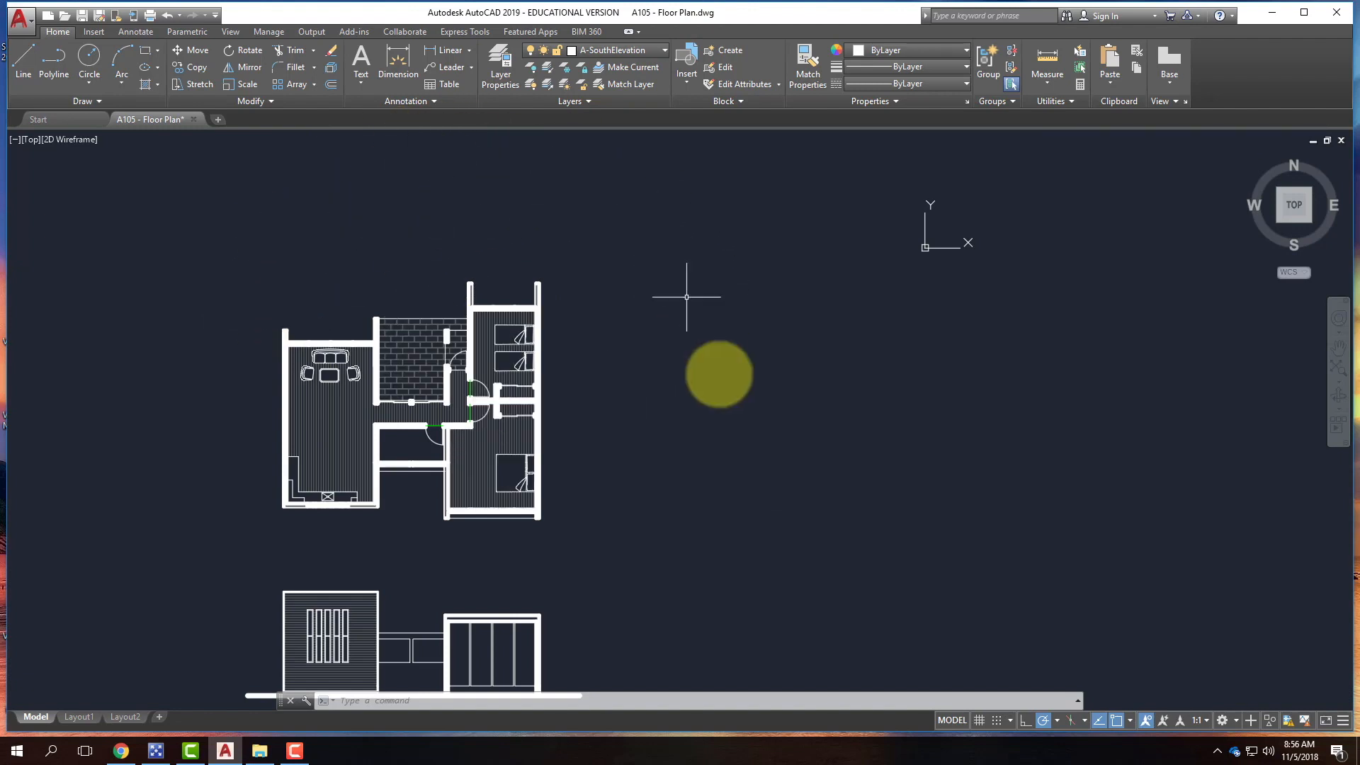
{"action": "scroll", "coordinate": [640, 385], "scroll_direction": "down", "scroll_amount": 2}
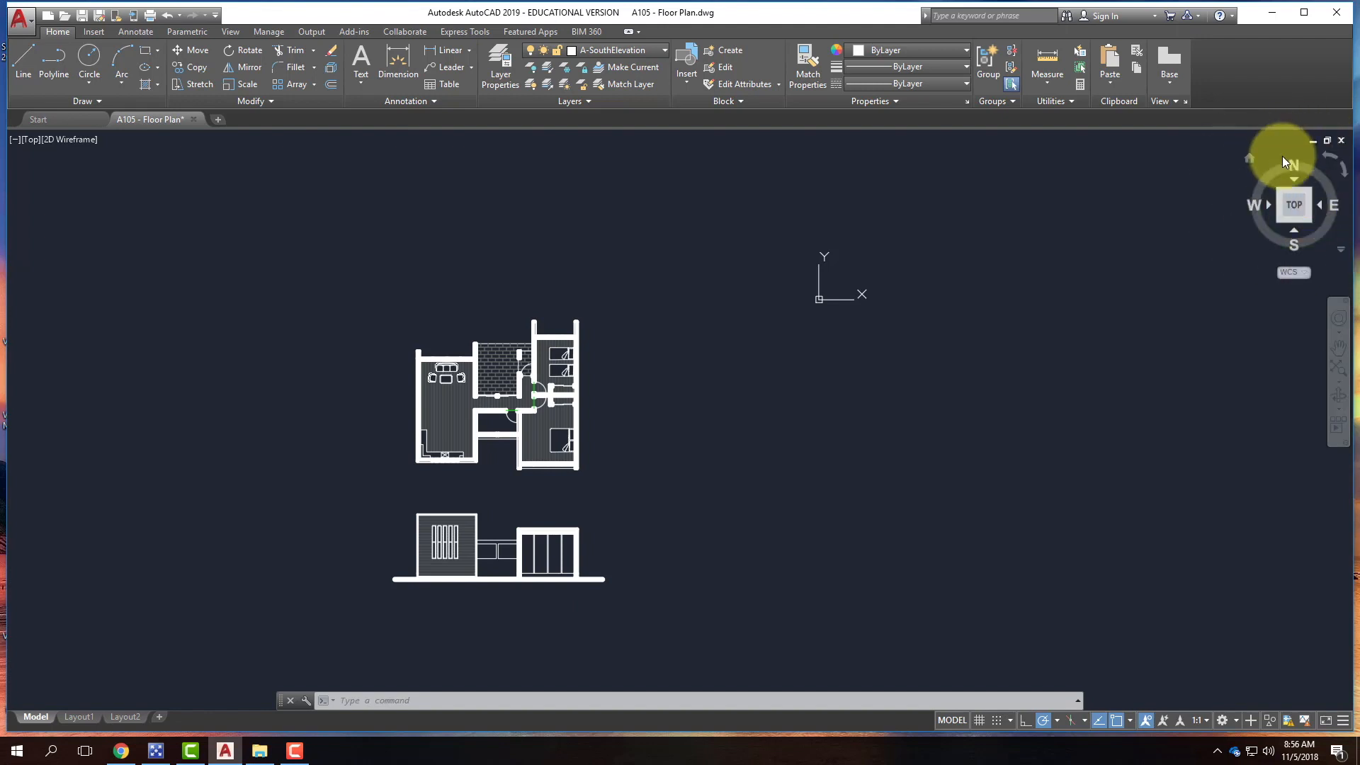
{"action": "left_click", "coordinate": [1330, 160]}
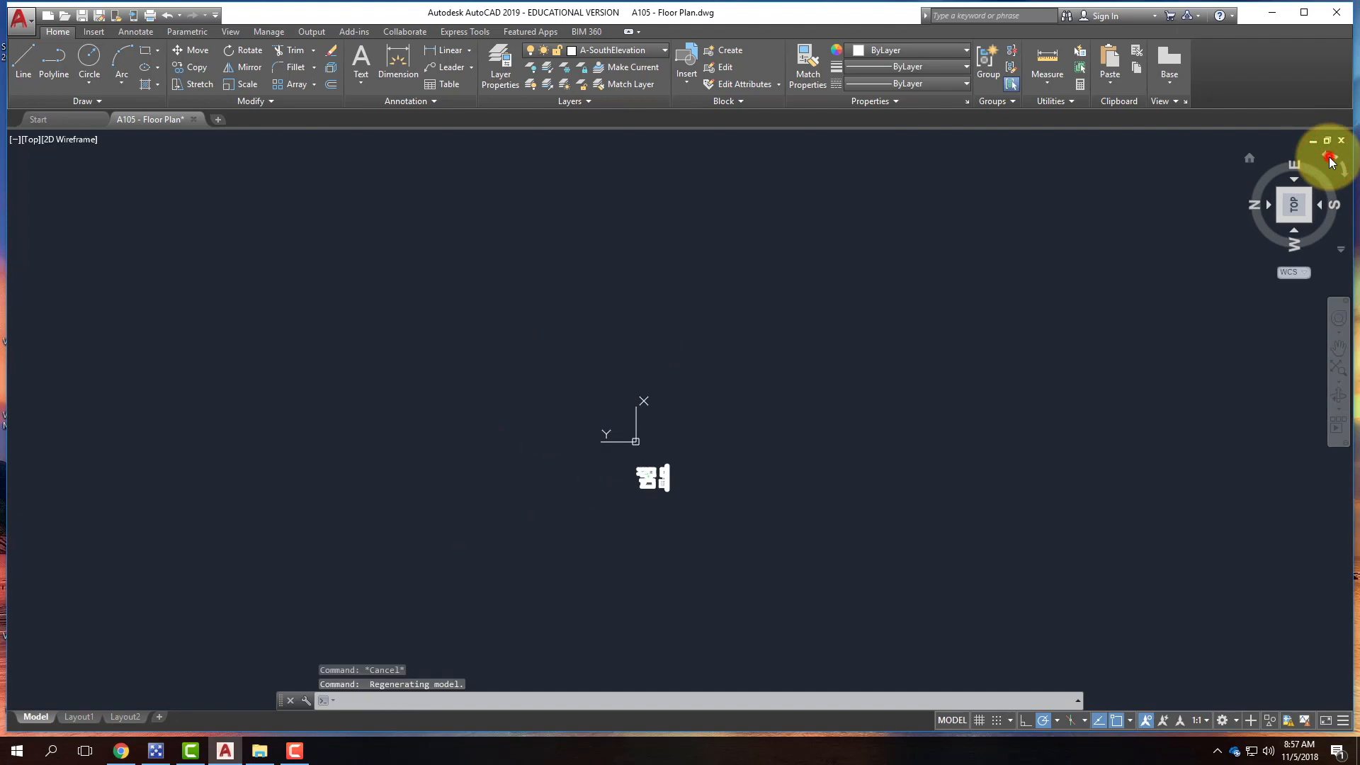
{"action": "left_click", "coordinate": [1329, 160]}
{"action": "scroll", "coordinate": [721, 441], "scroll_direction": "up", "scroll_amount": 4}
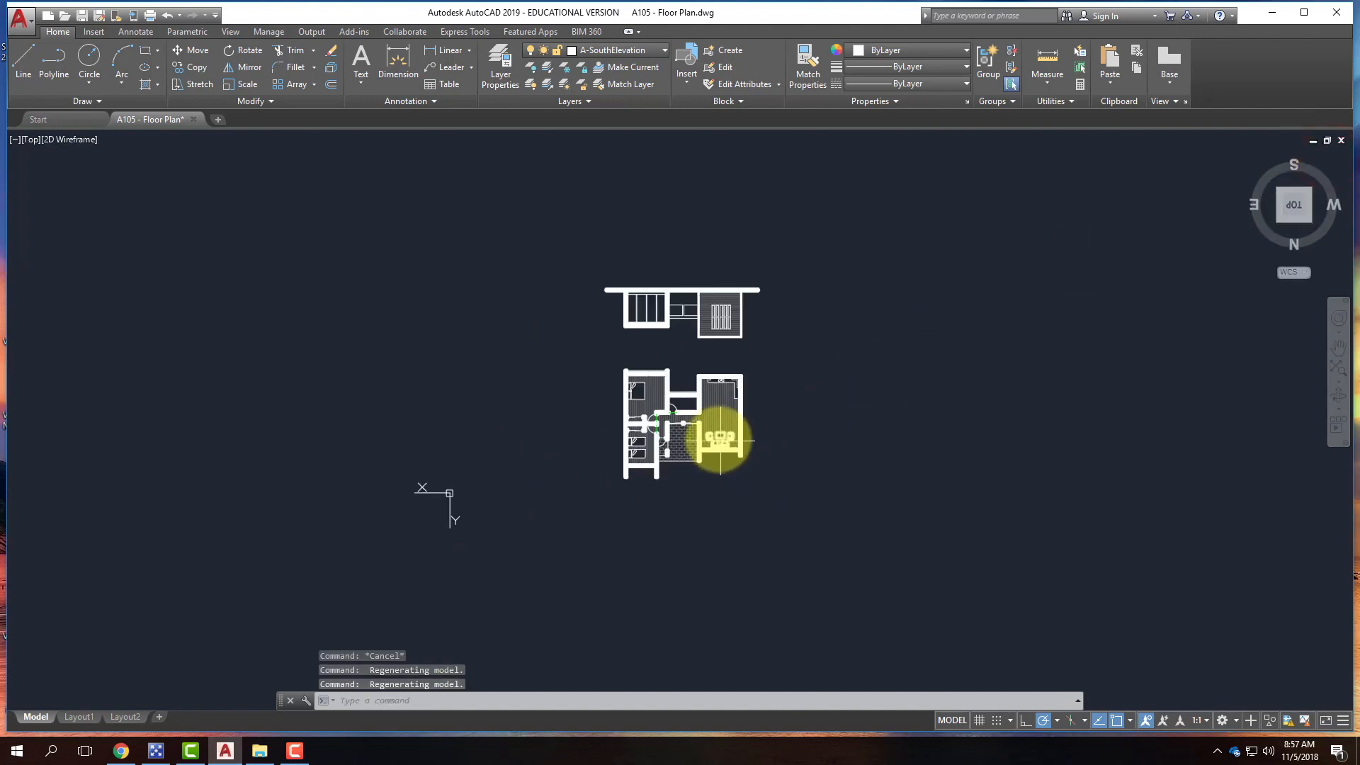
{"action": "scroll", "coordinate": [721, 441], "scroll_direction": "up", "scroll_amount": 4}
{"action": "scroll", "coordinate": [508, 527], "scroll_direction": "down", "scroll_amount": 4}
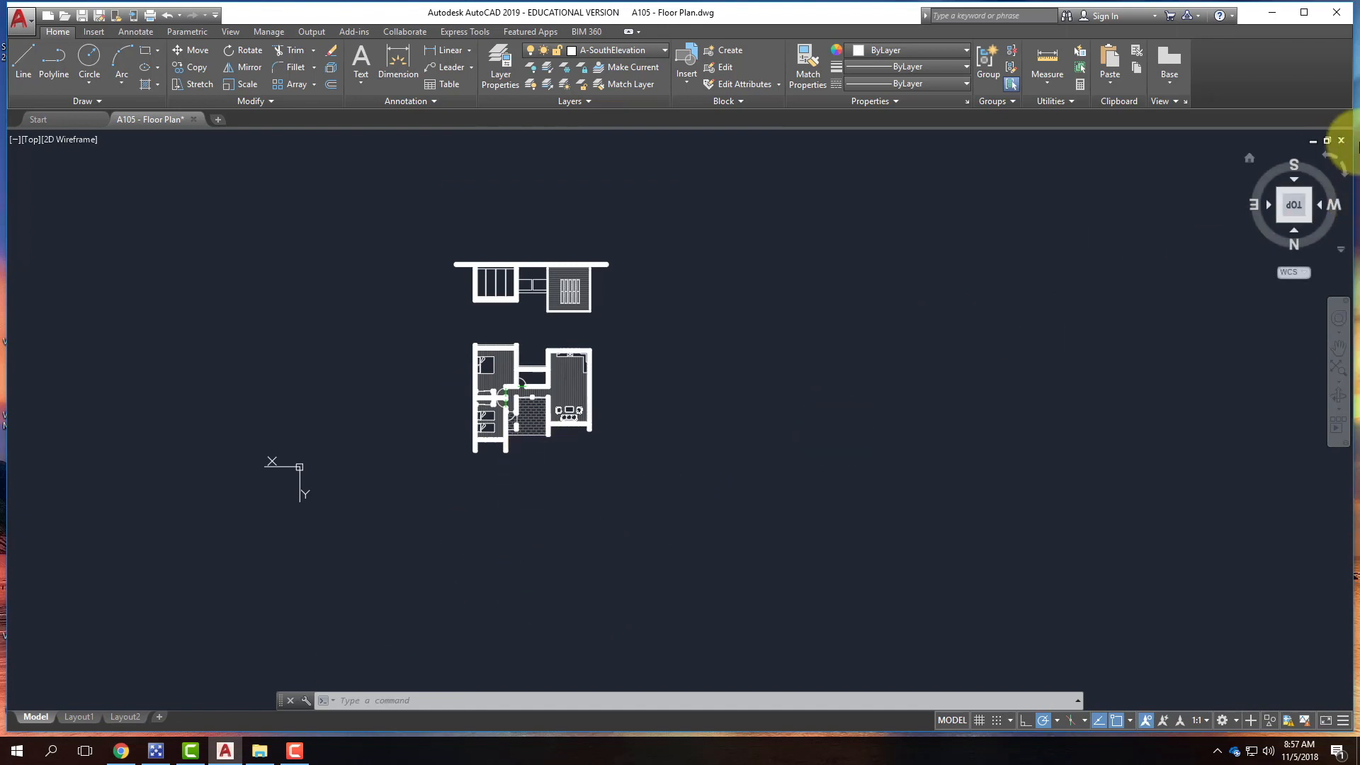
- Rotate the top view back to north-up and examine how the floor plan lines up with the south elevation
{"action": "left_click", "coordinate": [1325, 156]}
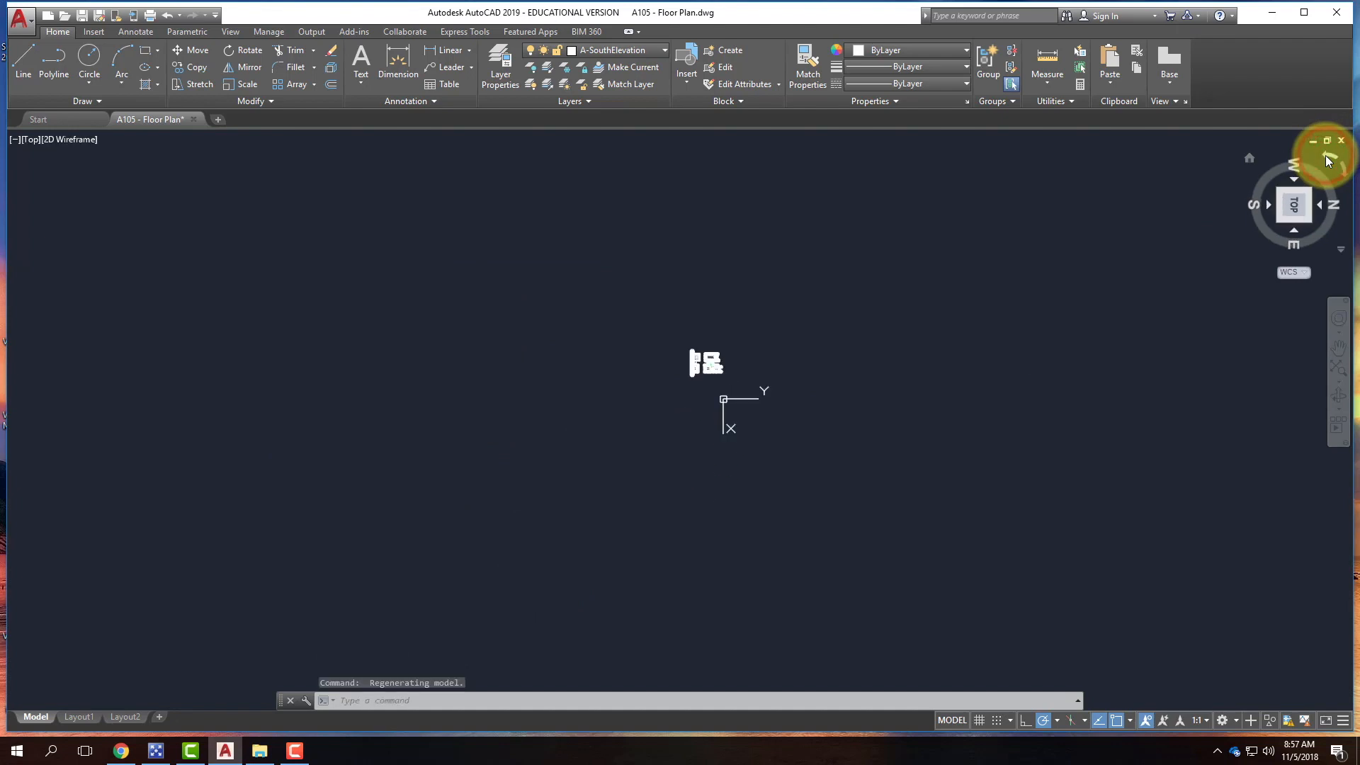
{"action": "left_click", "coordinate": [1325, 155]}
{"action": "scroll", "coordinate": [670, 389], "scroll_direction": "up", "scroll_amount": 10}
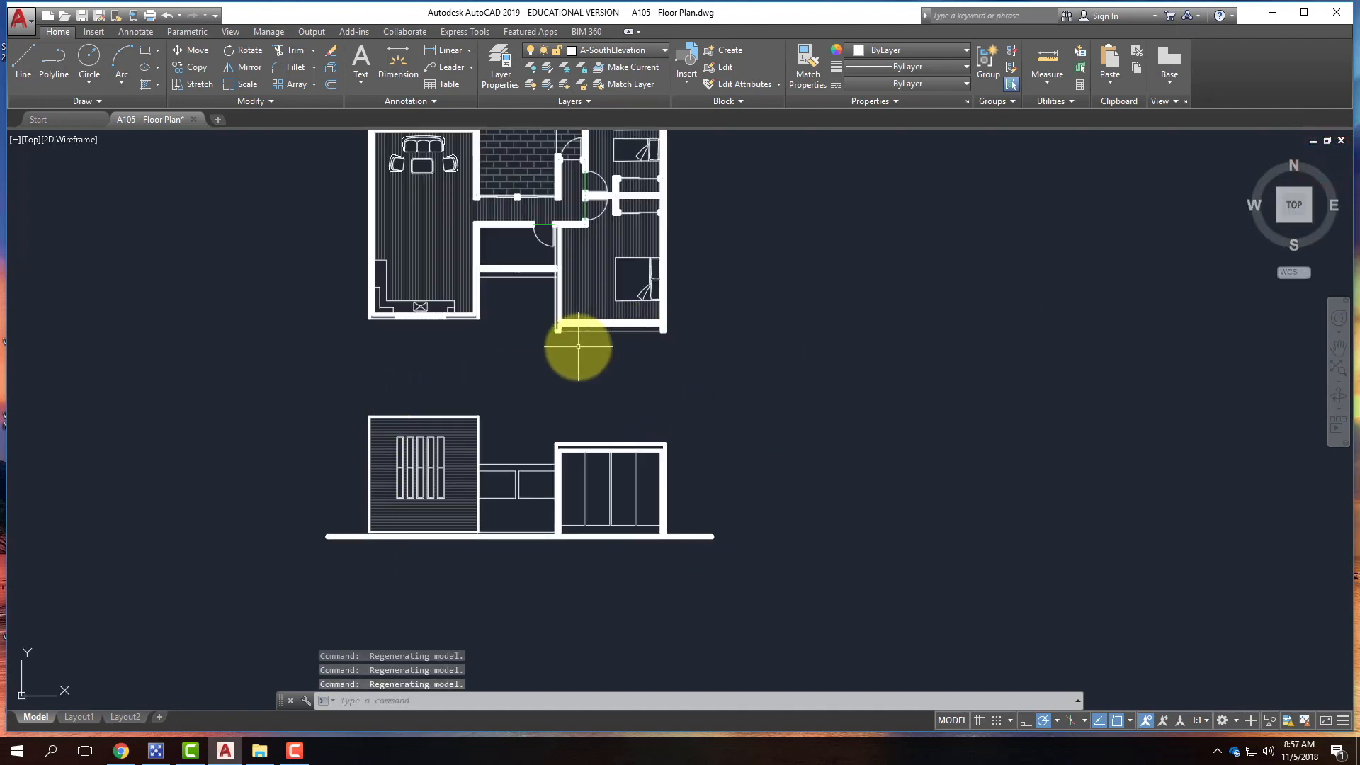
{"action": "scroll", "coordinate": [486, 502], "scroll_direction": "down", "scroll_amount": 2}
{"action": "scroll", "coordinate": [567, 457], "scroll_direction": "up", "scroll_amount": 2}
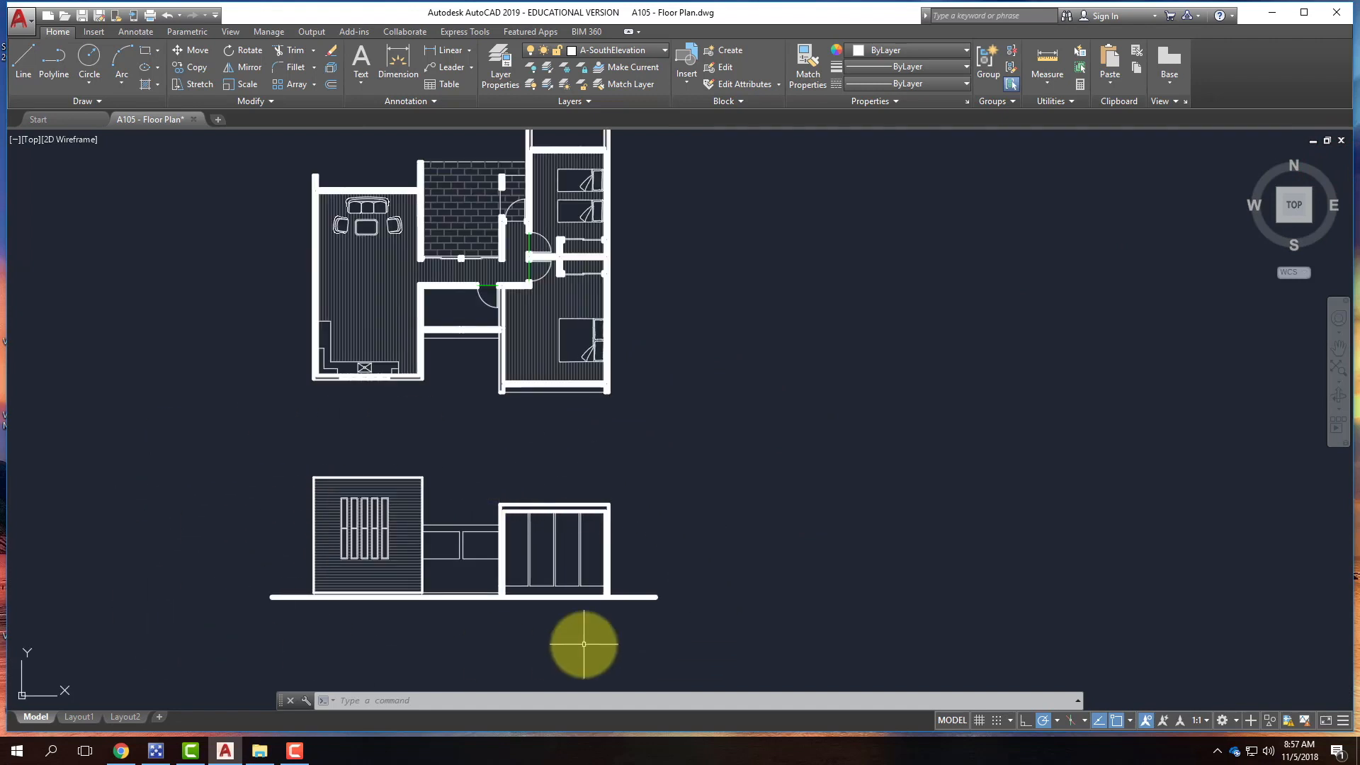
{"action": "scroll", "coordinate": [562, 507], "scroll_direction": "down", "scroll_amount": 2}
{"action": "scroll", "coordinate": [564, 504], "scroll_direction": "up", "scroll_amount": 2}
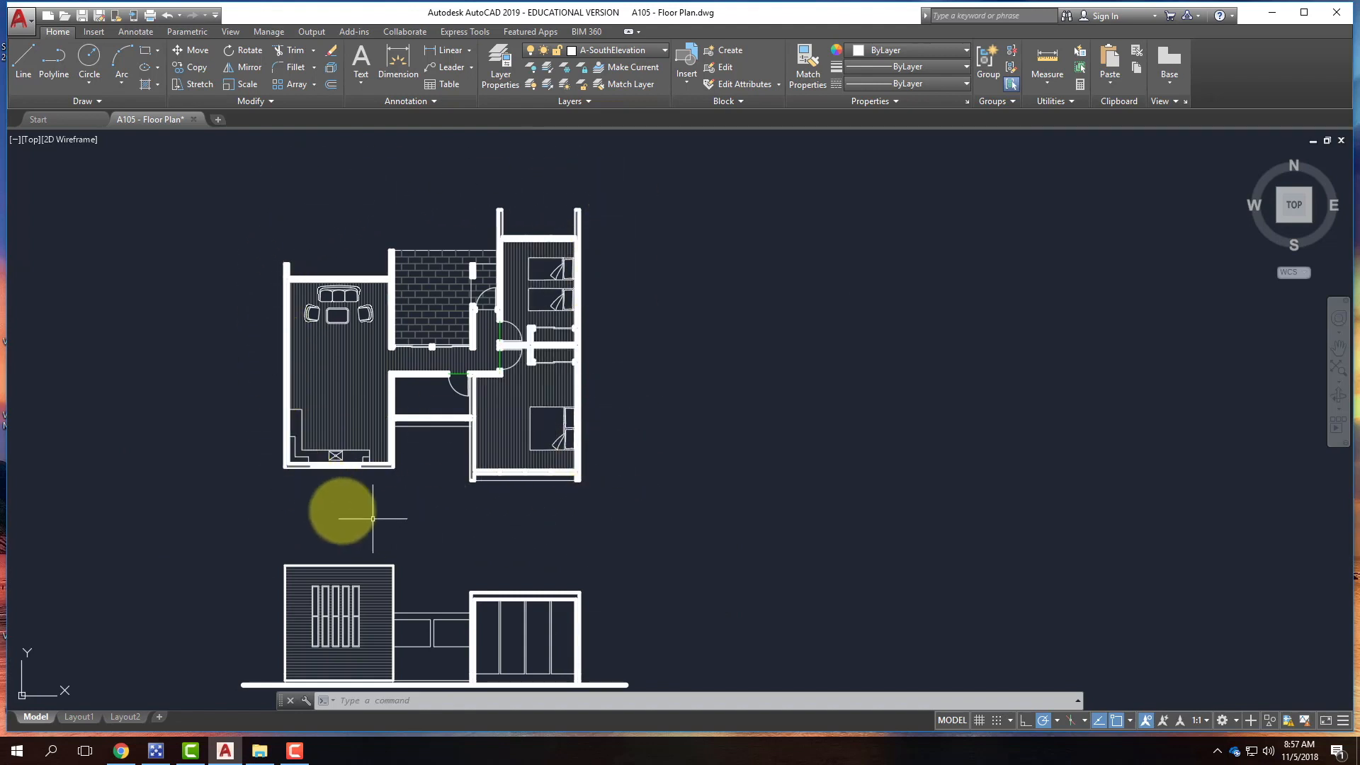
- Draw a rectangle around the floor plan's full extents, from its lower-right outer corner to the aligned upper-left corner
{"action": "left_click", "coordinate": [145, 51]}
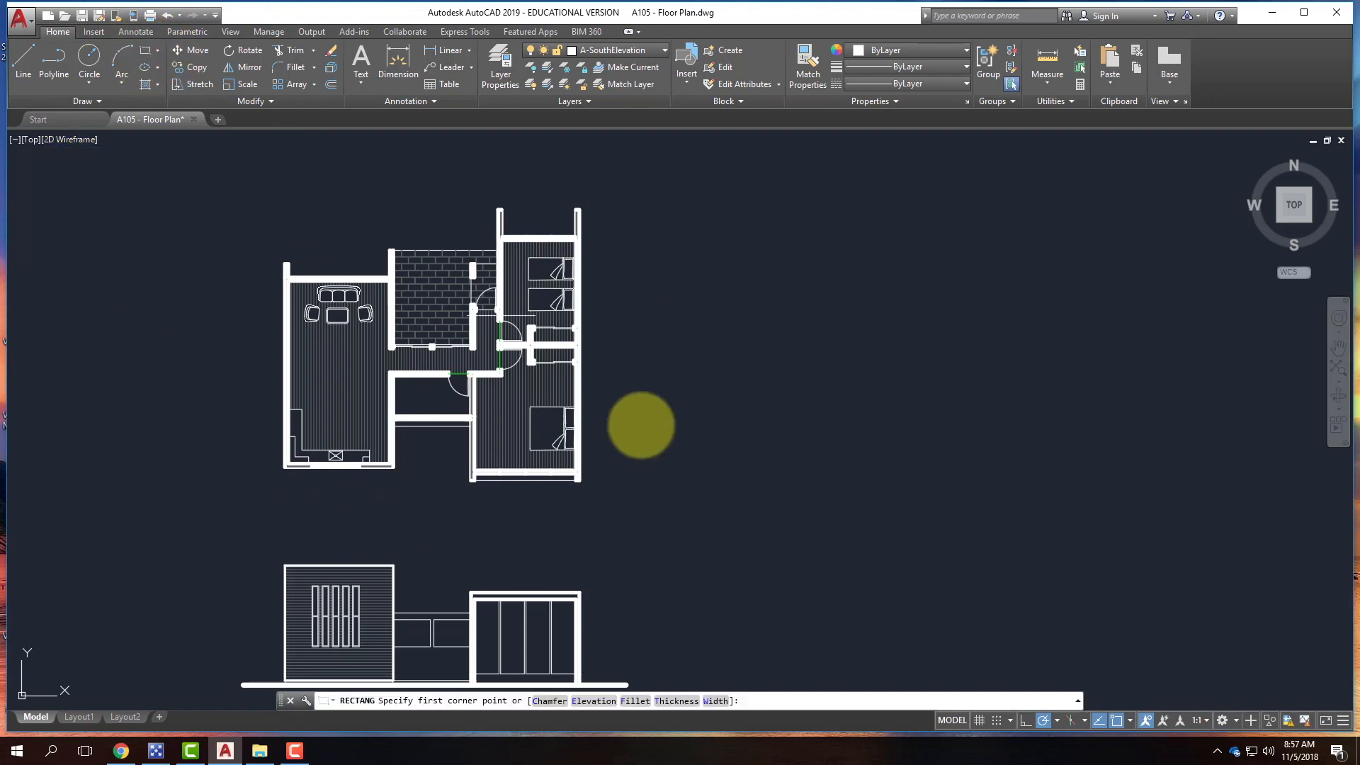
{"action": "left_click", "coordinate": [578, 479]}
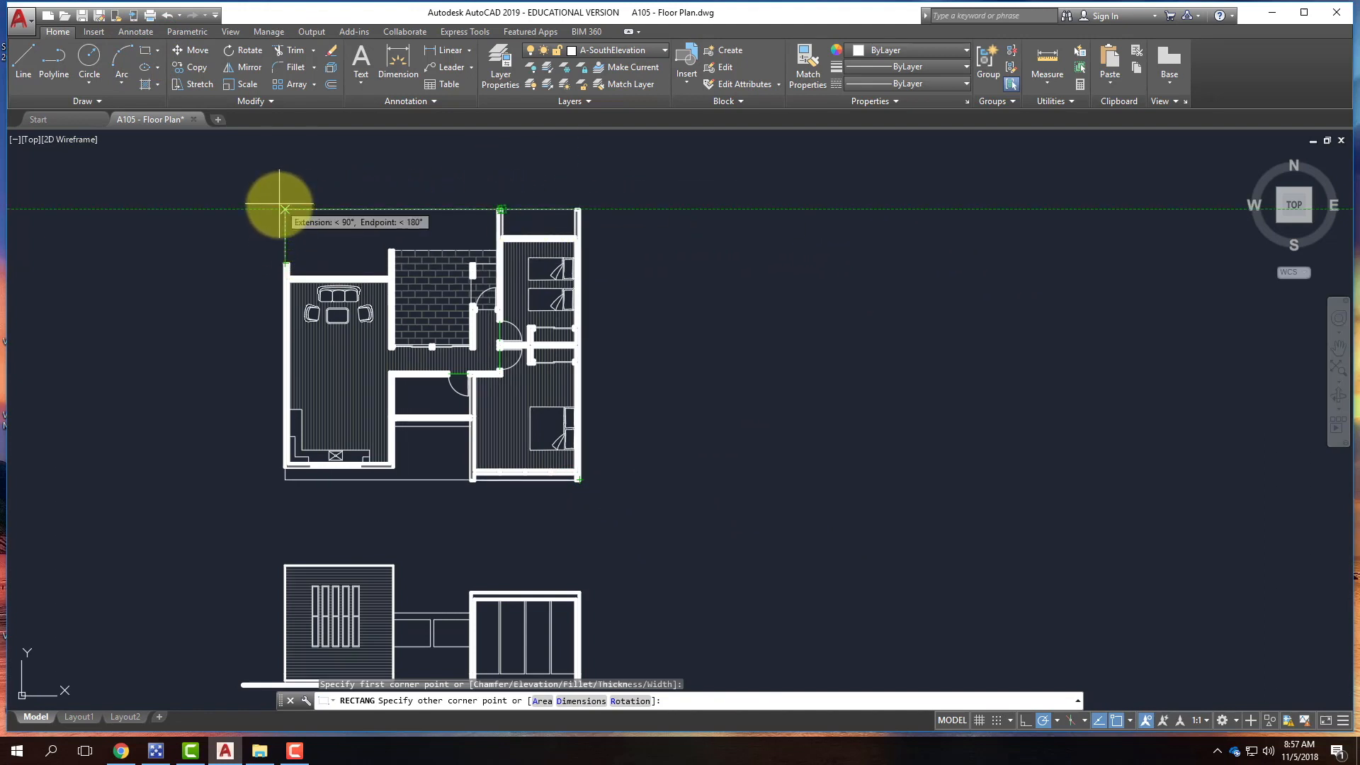
{"action": "left_click", "coordinate": [284, 209]}
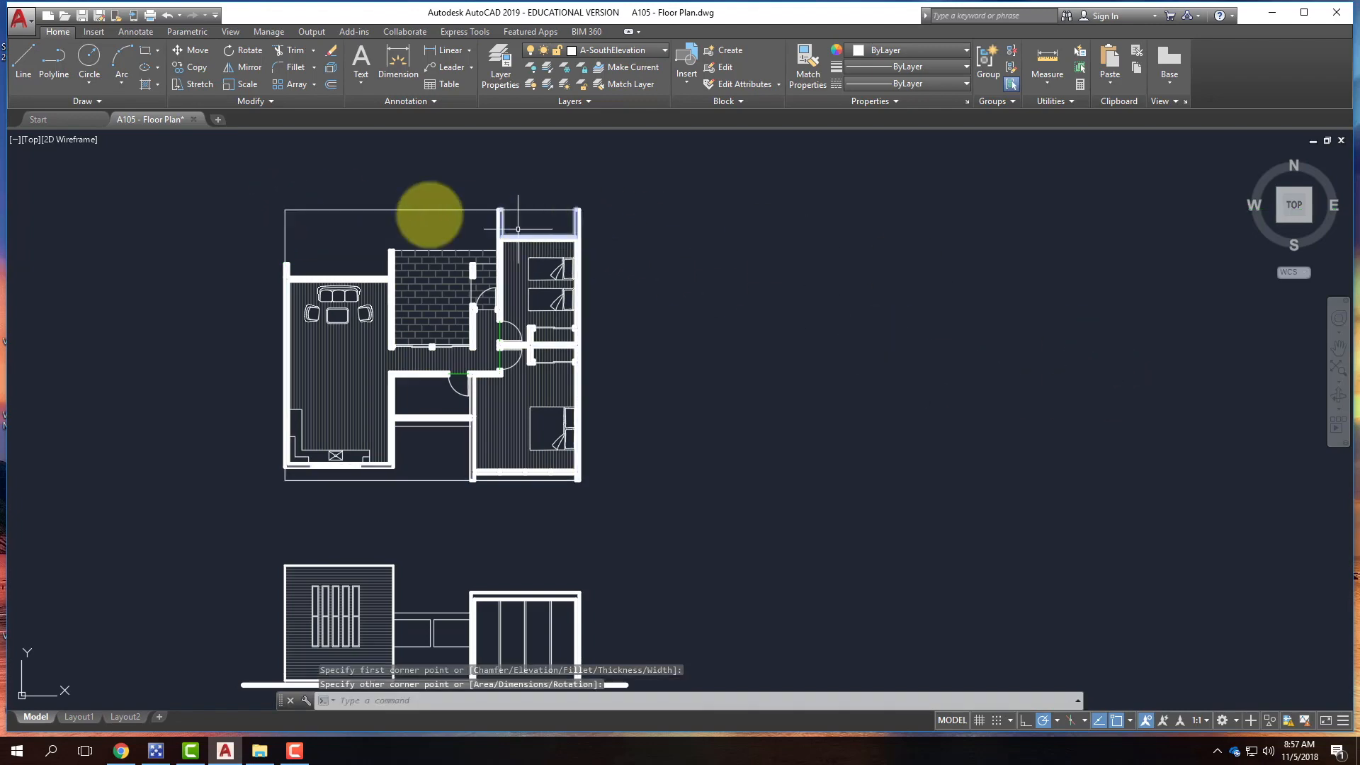
{"action": "left_click", "coordinate": [424, 210]}
{"action": "key", "text": "Escape"}
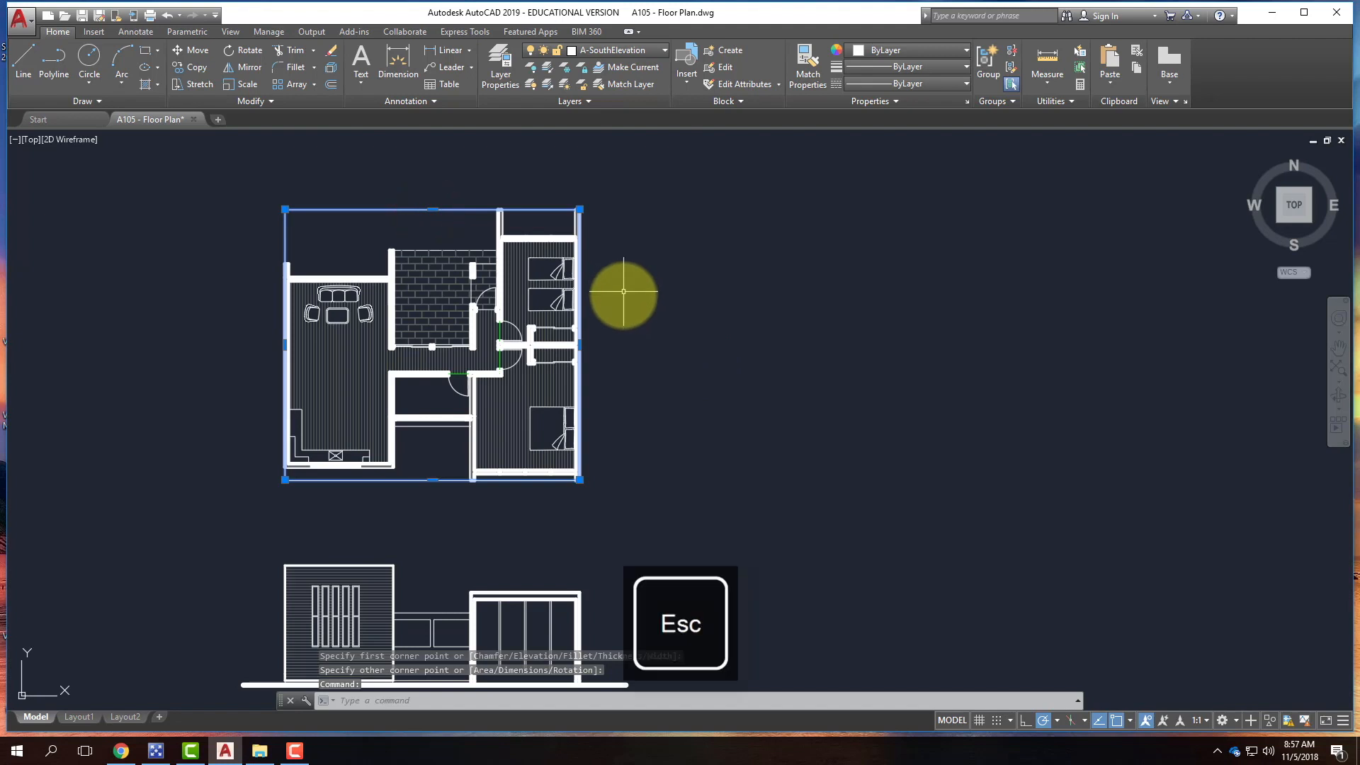
{"action": "key", "text": "Escape"}
{"action": "scroll", "coordinate": [369, 262], "scroll_direction": "down", "scroll_amount": 4}
{"action": "scroll", "coordinate": [448, 362], "scroll_direction": "up", "scroll_amount": 4}
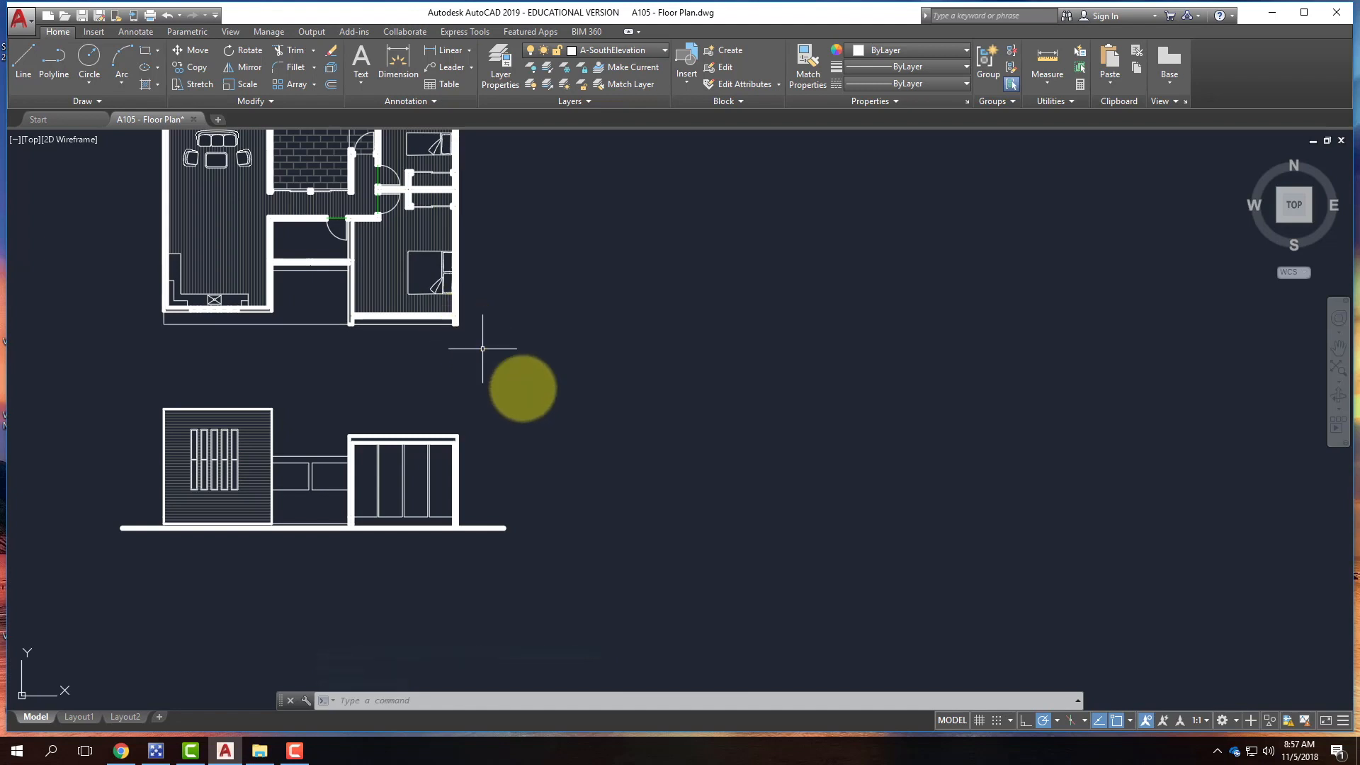
- Make Guides the current layer
{"action": "scroll", "coordinate": [404, 561], "scroll_direction": "down", "scroll_amount": 5}
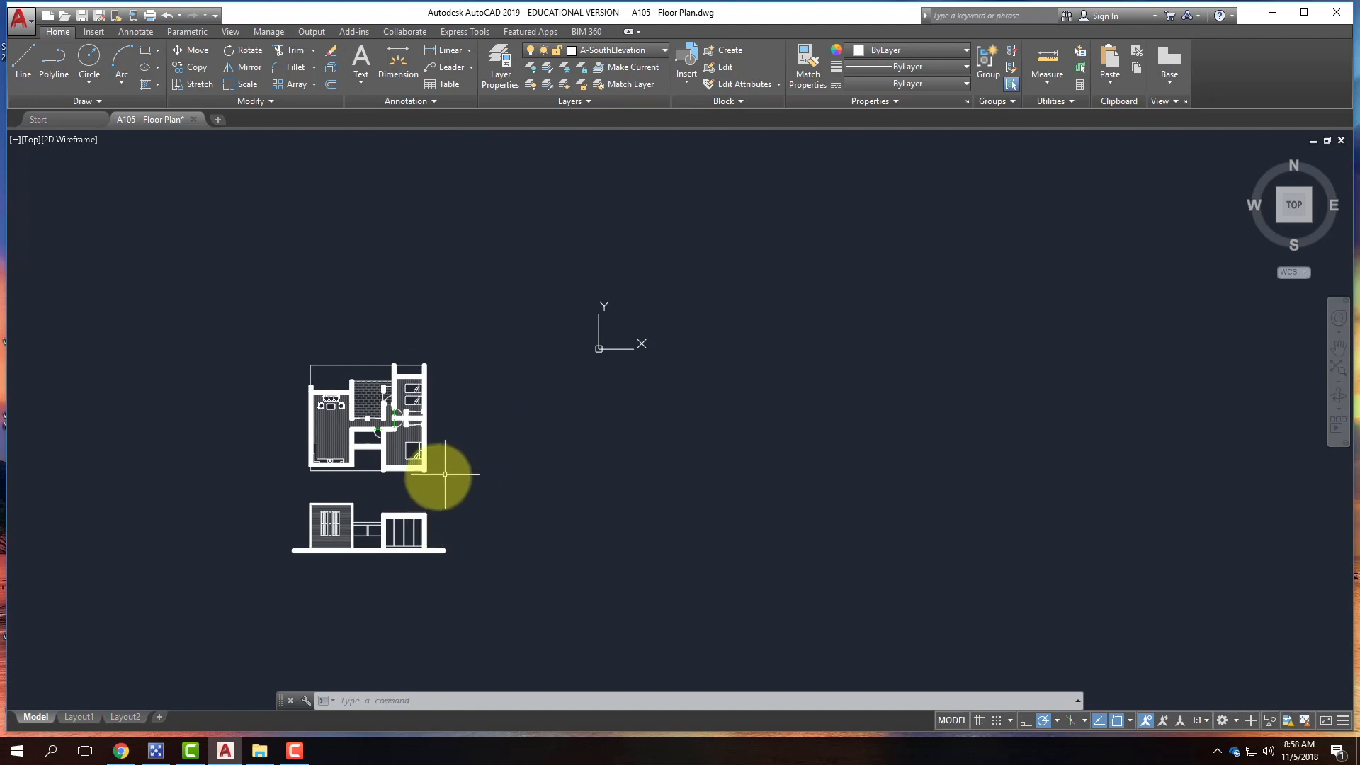
{"action": "scroll", "coordinate": [440, 477], "scroll_direction": "up", "scroll_amount": 2}
{"action": "left_click", "coordinate": [640, 54]}
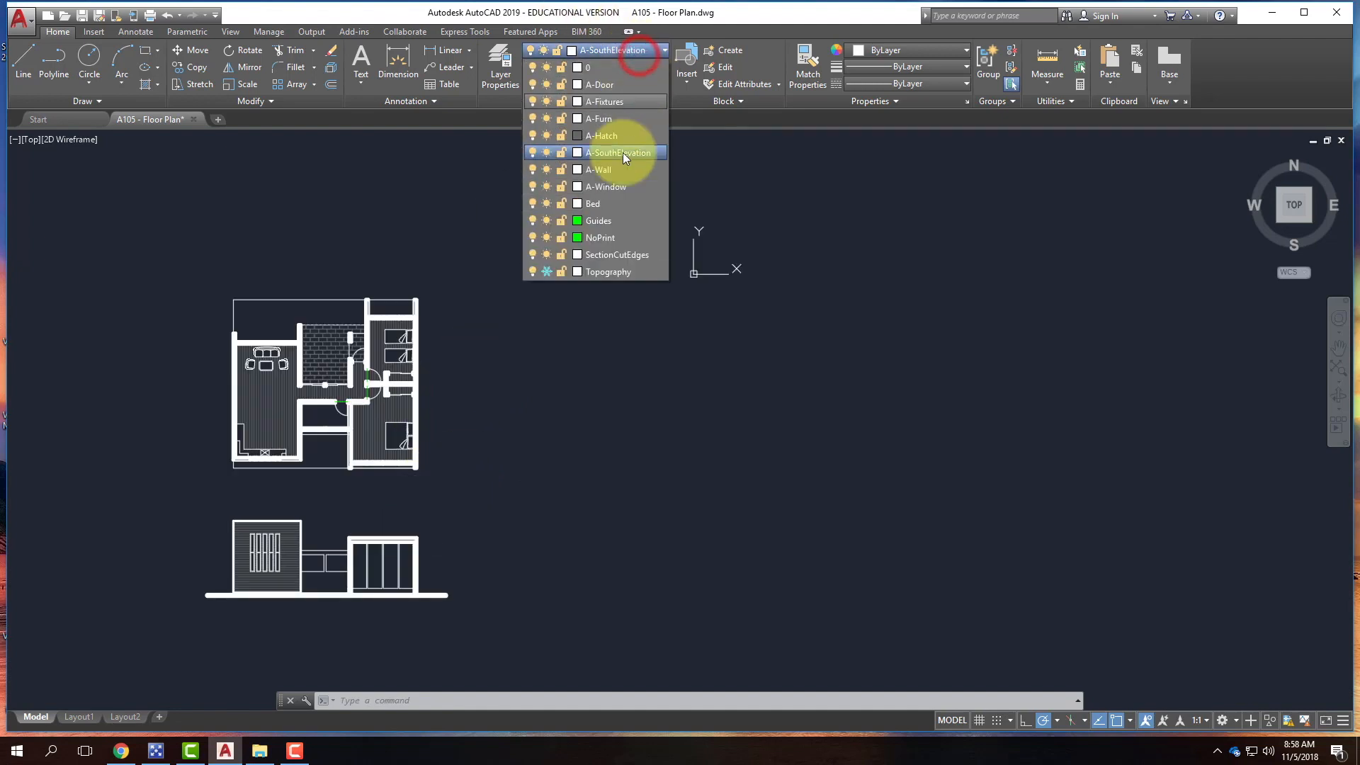
{"action": "left_click", "coordinate": [614, 221]}
- Draw a ray at -45 degrees from the floor plan's lower-right outer corner
{"action": "type", "text": "ray"}
{"action": "key", "text": "Return"}
{"action": "scroll", "coordinate": [407, 538], "scroll_direction": "up", "scroll_amount": 6}
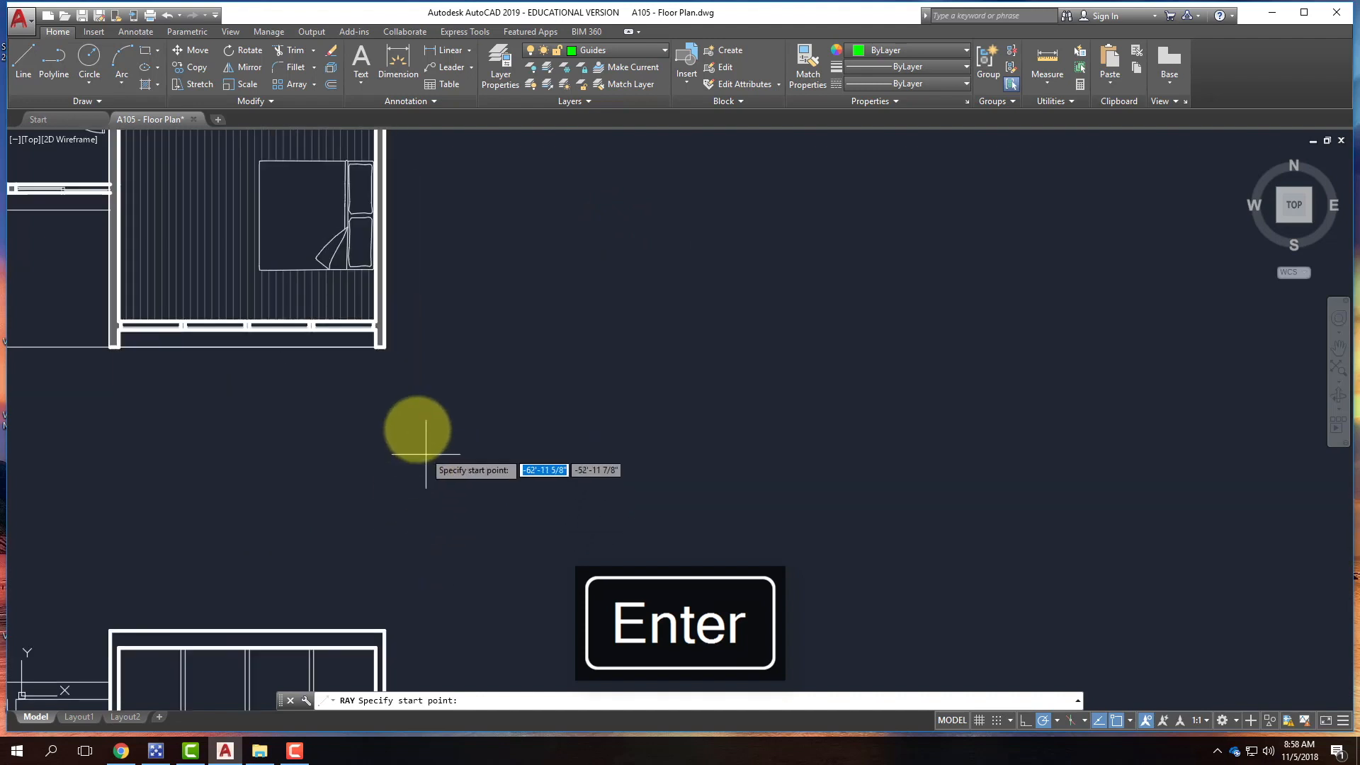
{"action": "left_click", "coordinate": [383, 346]}
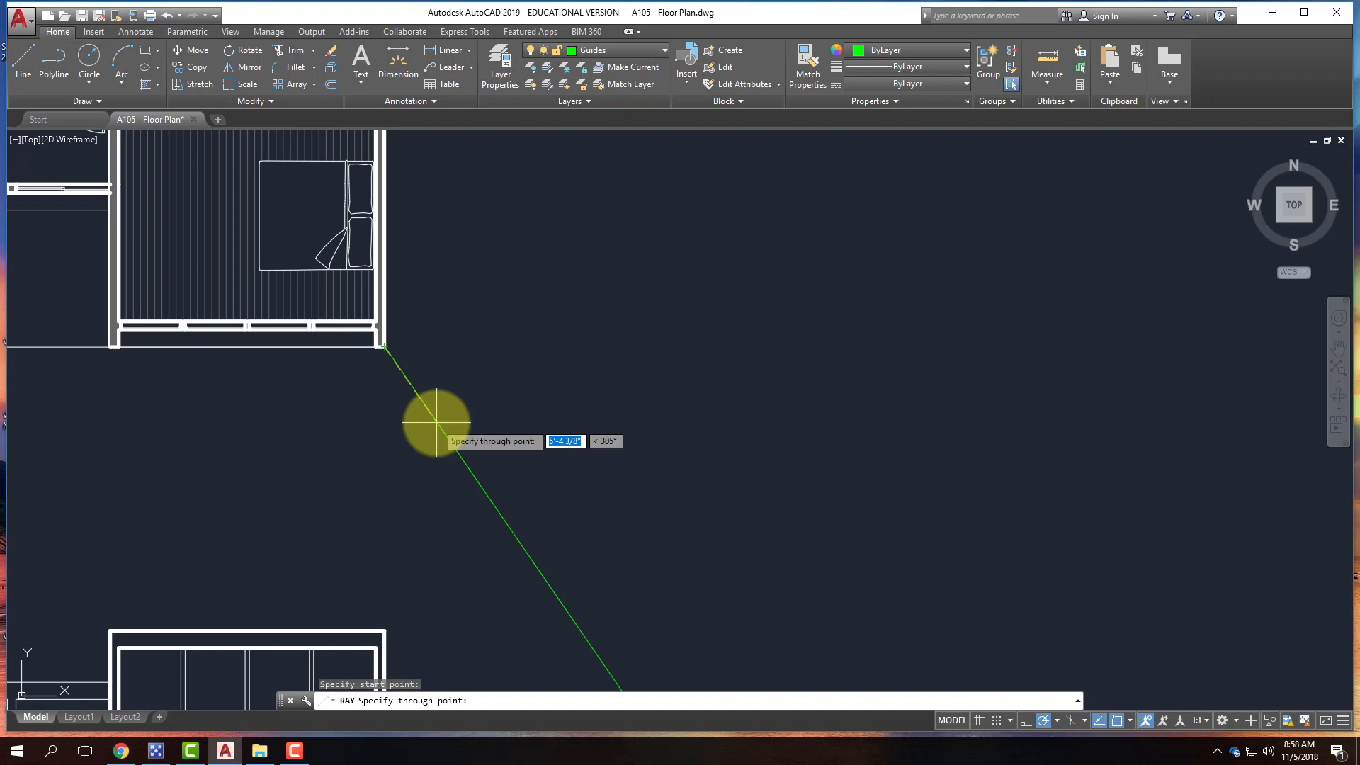
{"action": "key", "text": "Tab"}
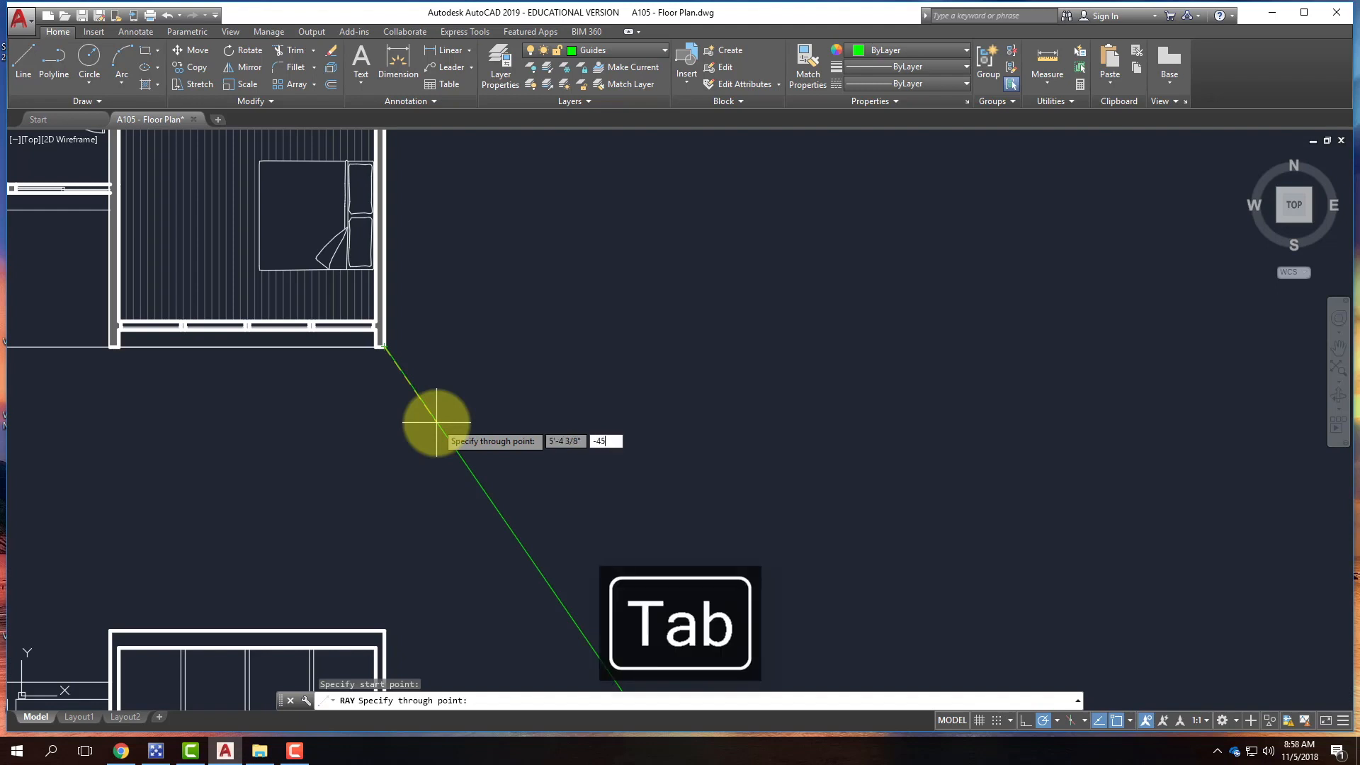
{"action": "key", "text": "Tab"}
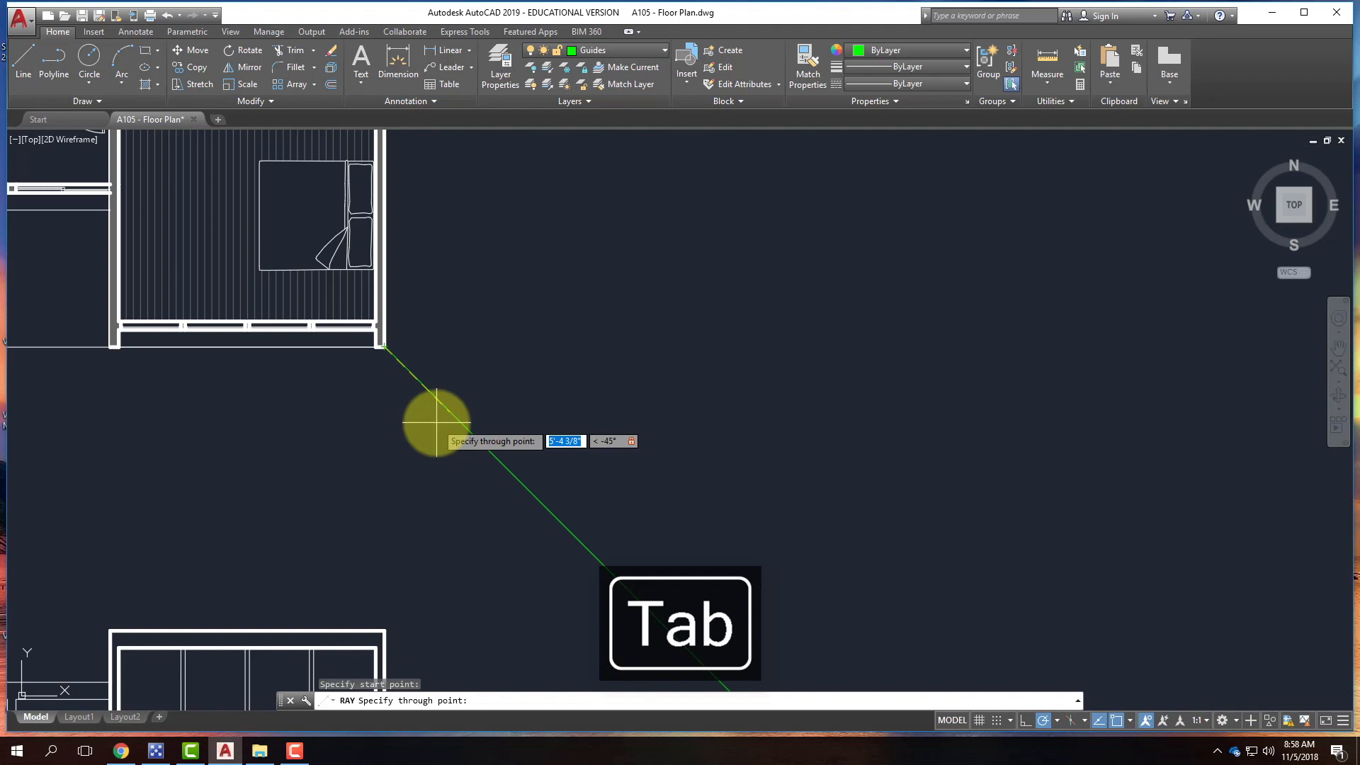
{"action": "scroll", "coordinate": [436, 423], "scroll_direction": "up", "scroll_amount": 2}
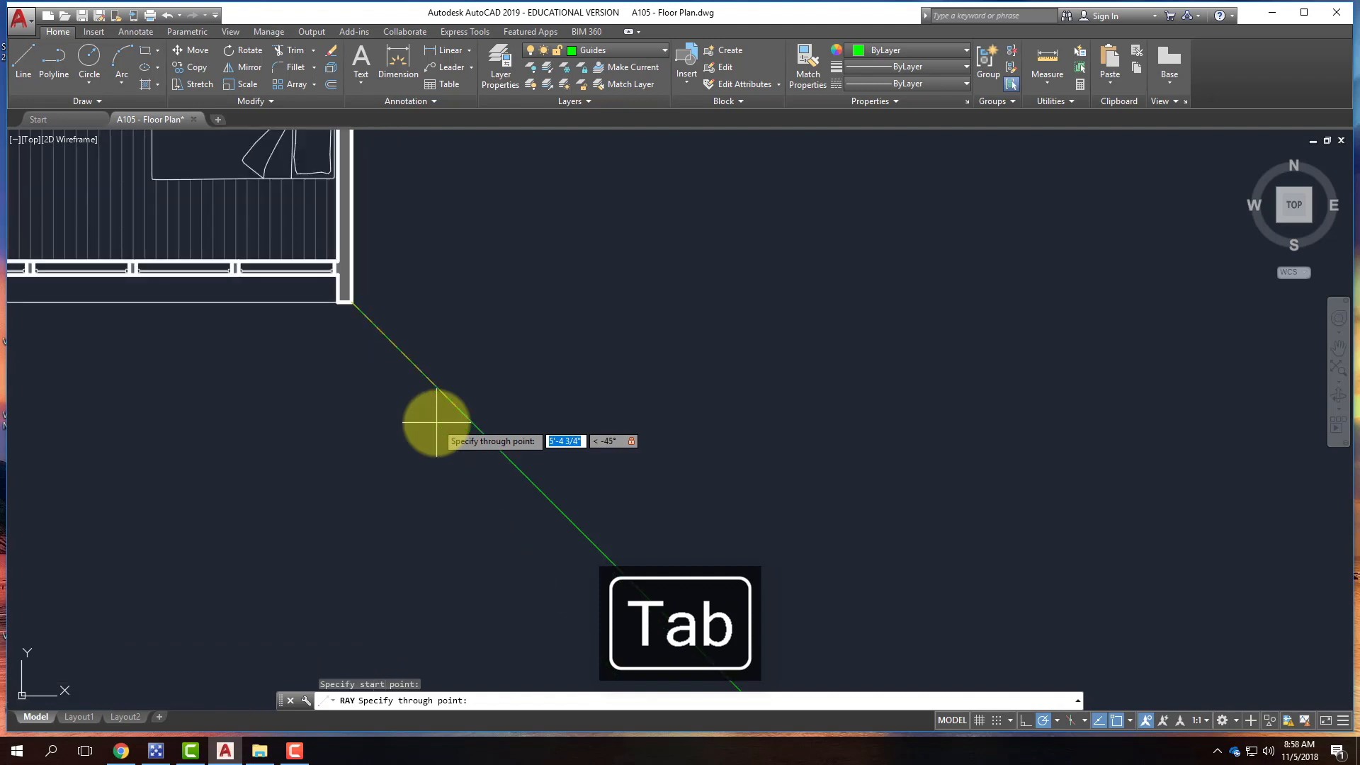
{"action": "left_click", "coordinate": [436, 423]}
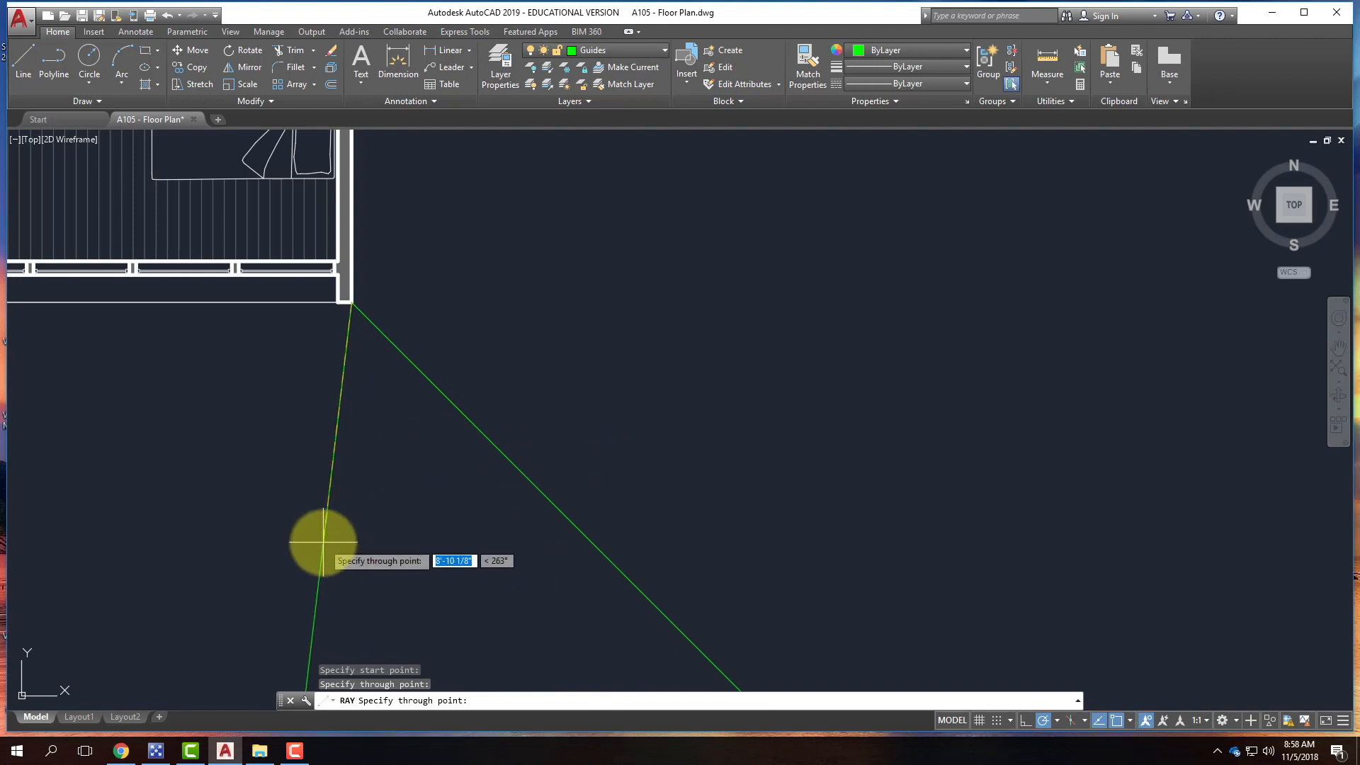
{"action": "key", "text": "Return"}
{"action": "scroll", "coordinate": [434, 485], "scroll_direction": "down", "scroll_amount": 5}
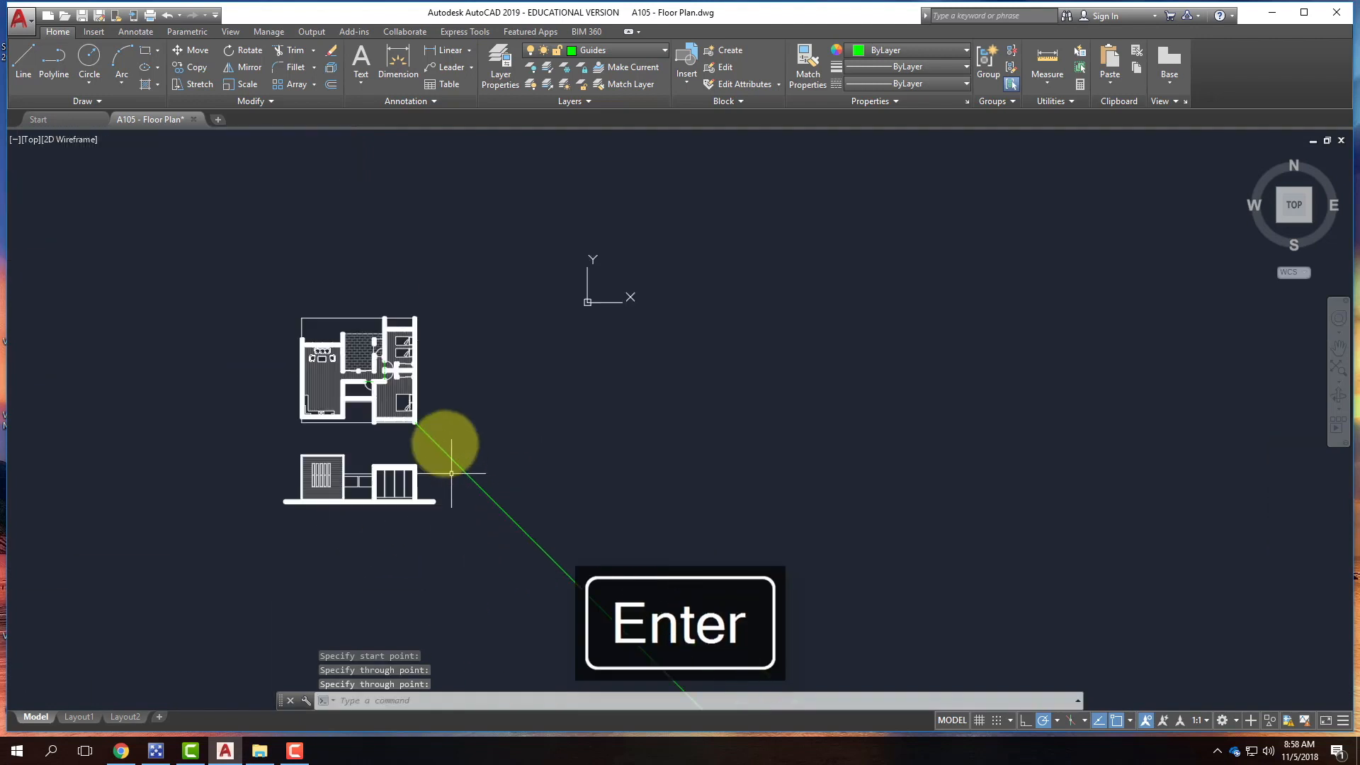
- Draw a ray at 45 degrees from the floor plan's upper-right outer corner
{"action": "scroll", "coordinate": [451, 473], "scroll_direction": "up", "scroll_amount": 5}
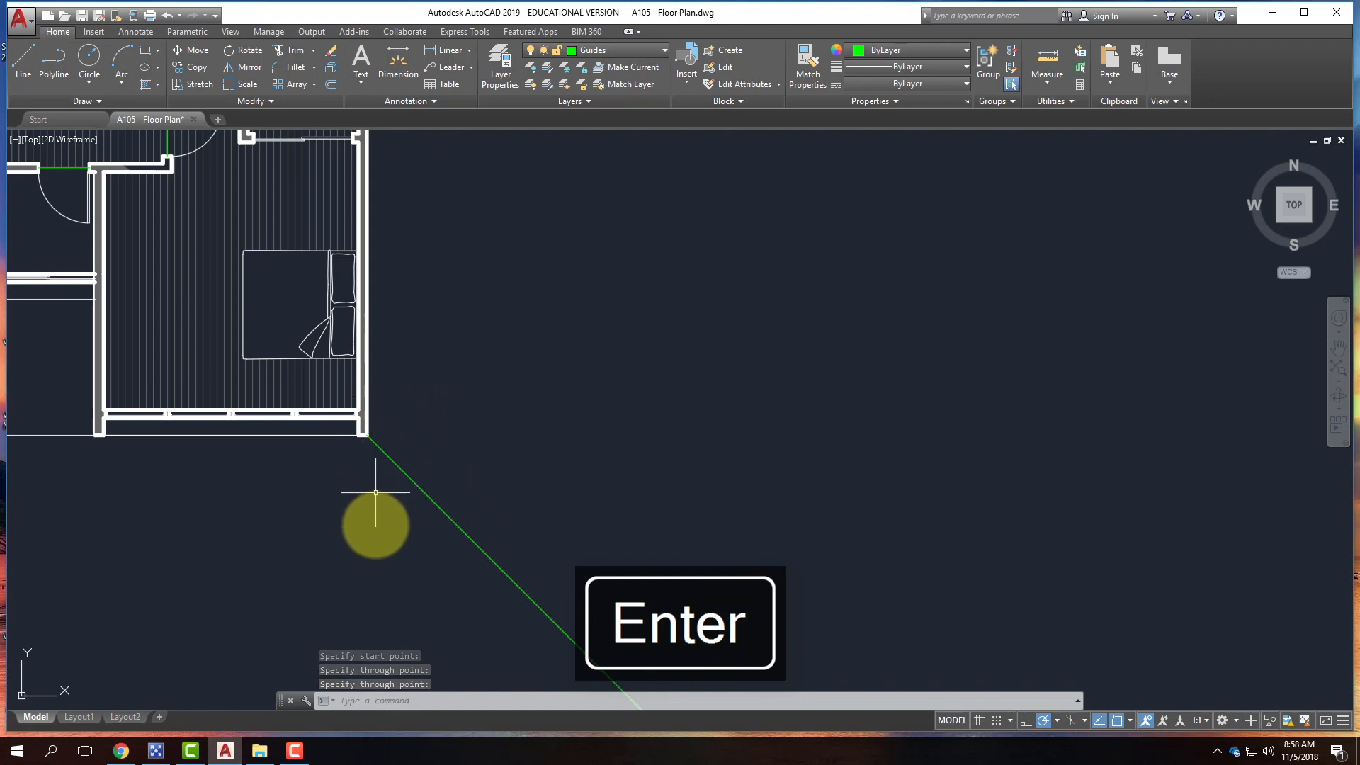
{"action": "scroll", "coordinate": [392, 295], "scroll_direction": "down", "scroll_amount": 5}
{"action": "scroll", "coordinate": [386, 343], "scroll_direction": "up", "scroll_amount": 7}
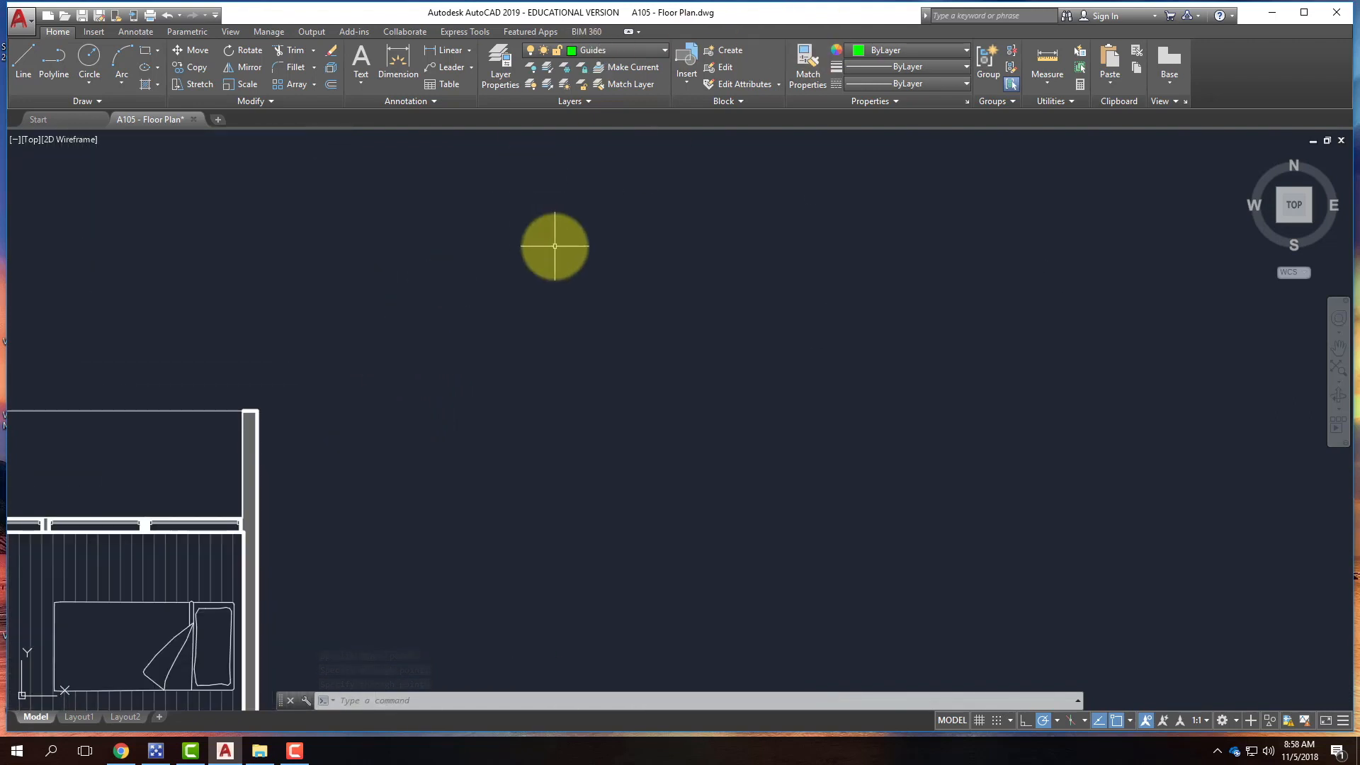
{"action": "type", "text": "ay"}
{"action": "key", "text": "Return"}
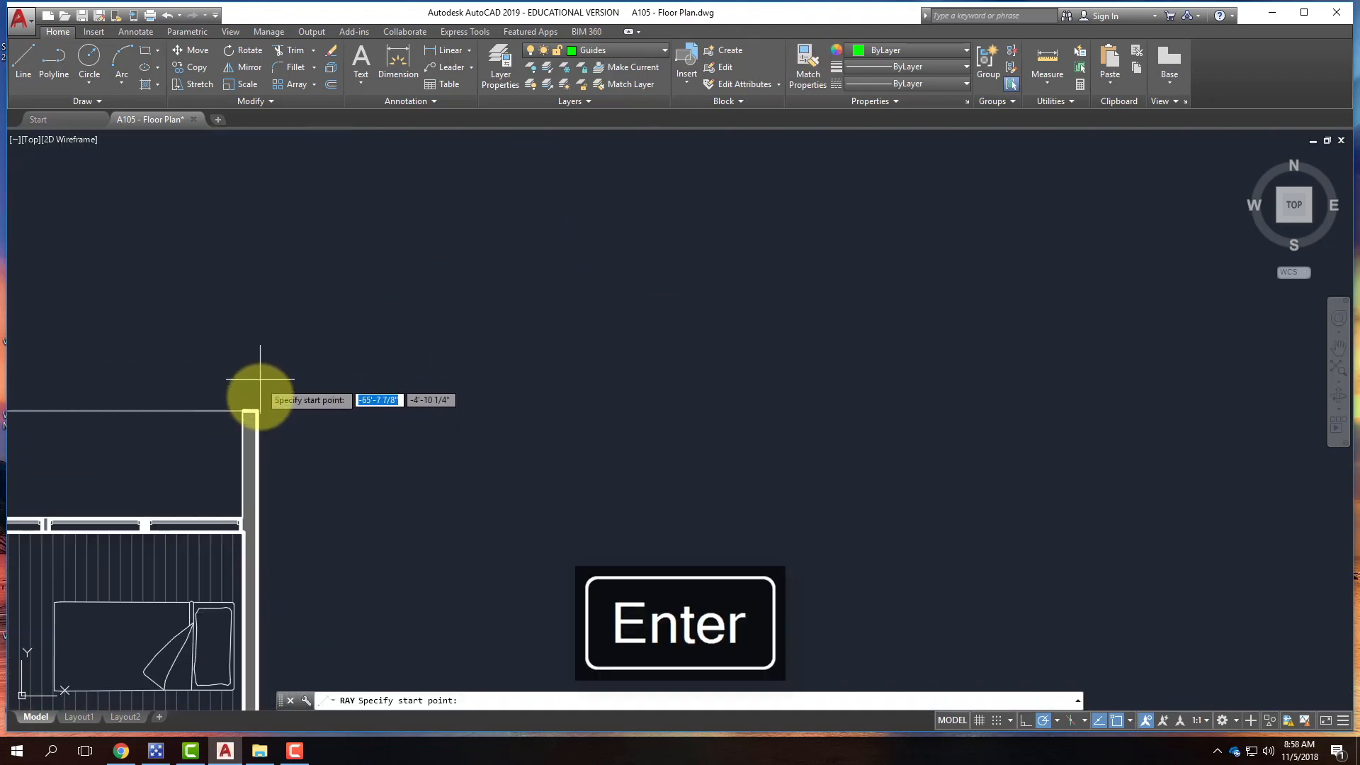
{"action": "left_click", "coordinate": [256, 410]}
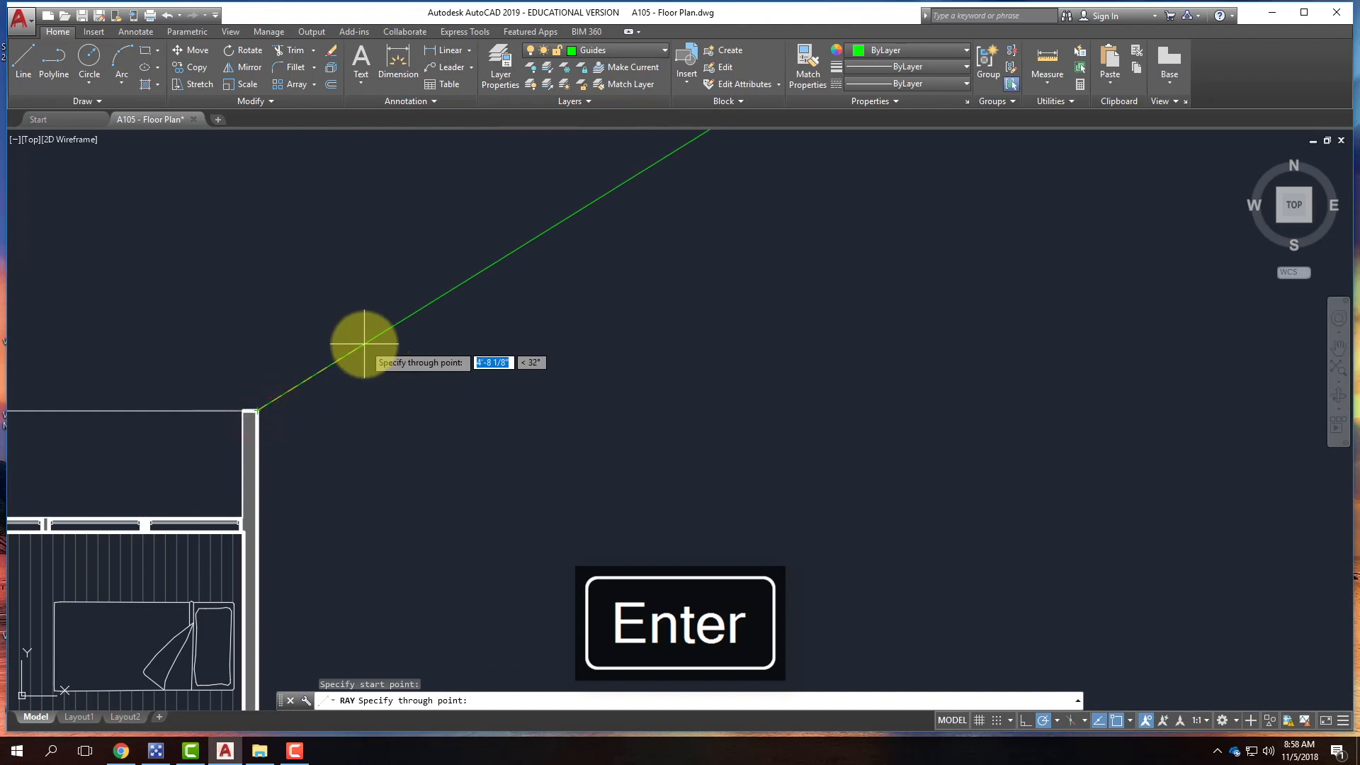
{"action": "key", "text": "Tab"}
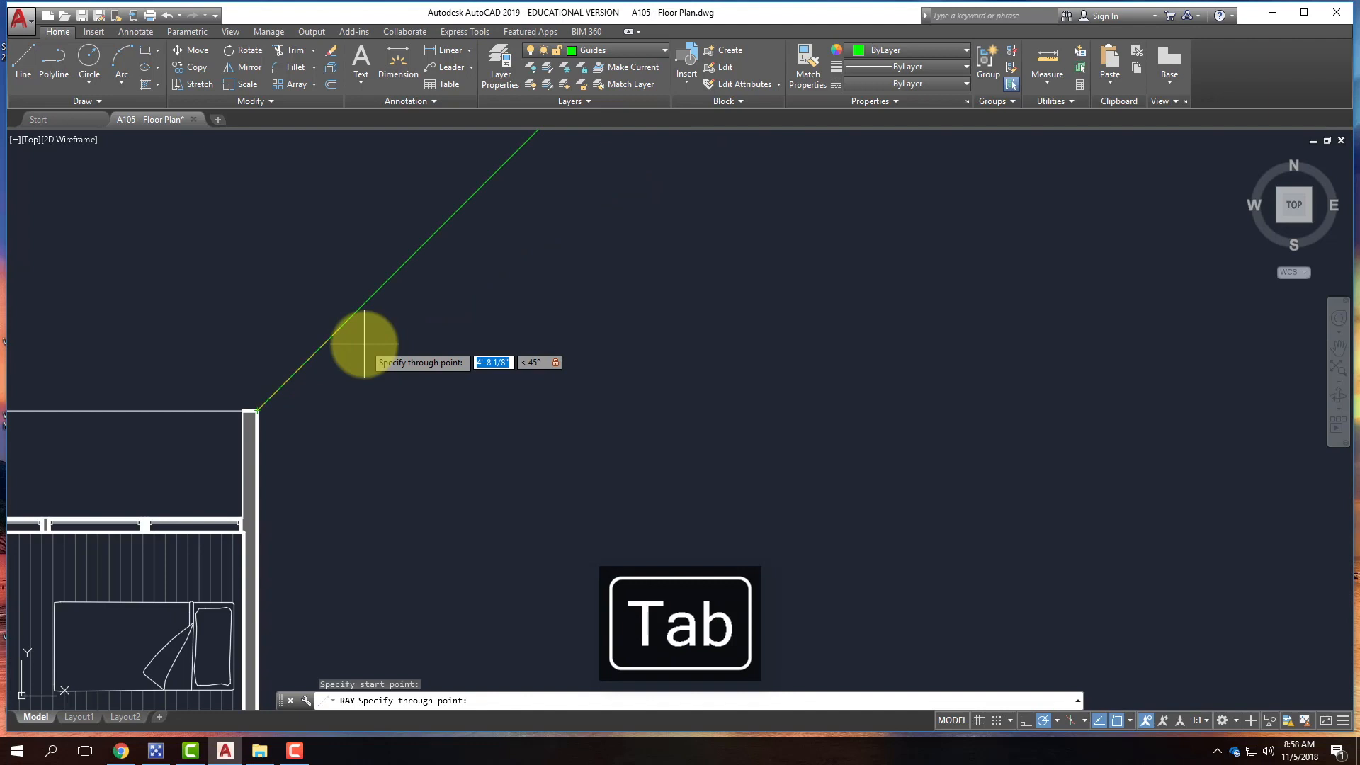
{"action": "left_click", "coordinate": [364, 344]}
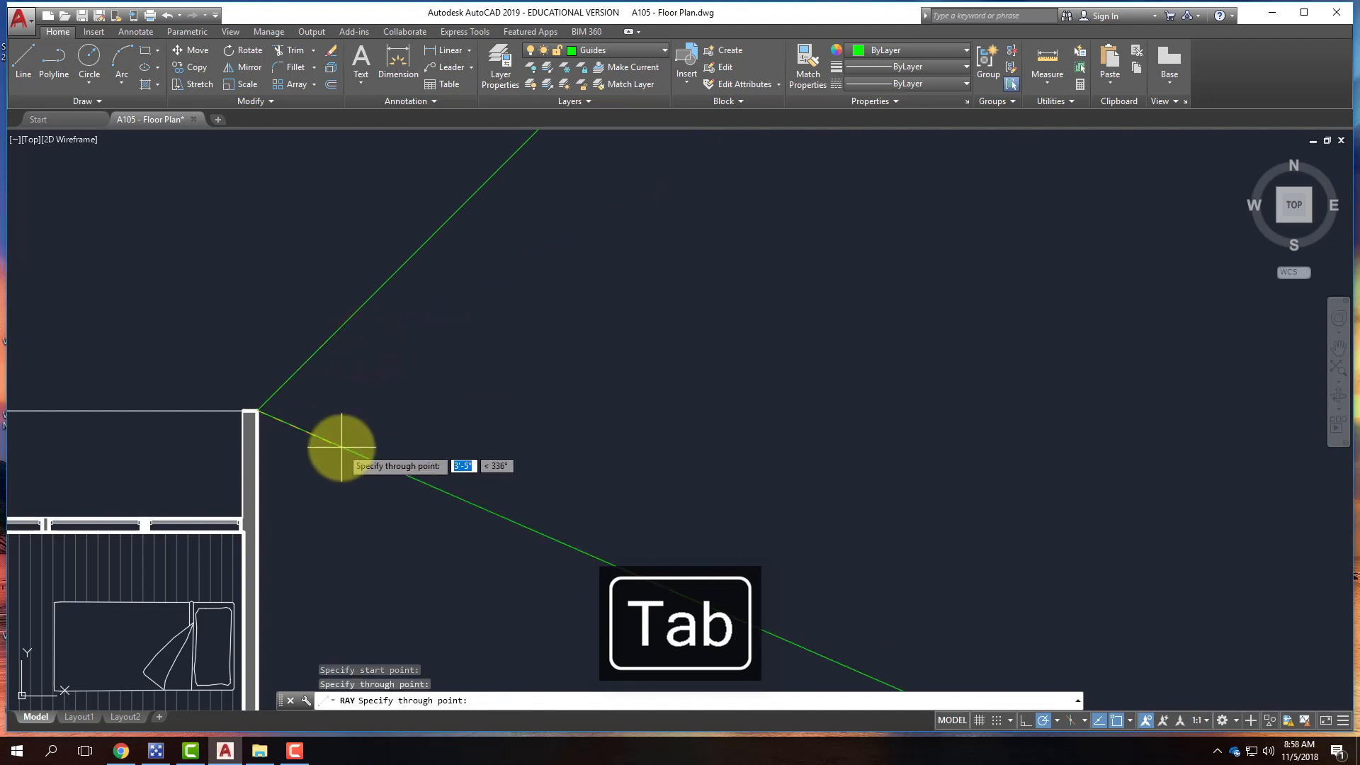
{"action": "key", "text": "Return"}
- Draw a ray at 135 degrees from the upper-left corner of the rectangle bounding the floor plan
{"action": "scroll", "coordinate": [673, 352], "scroll_direction": "down", "scroll_amount": 5}
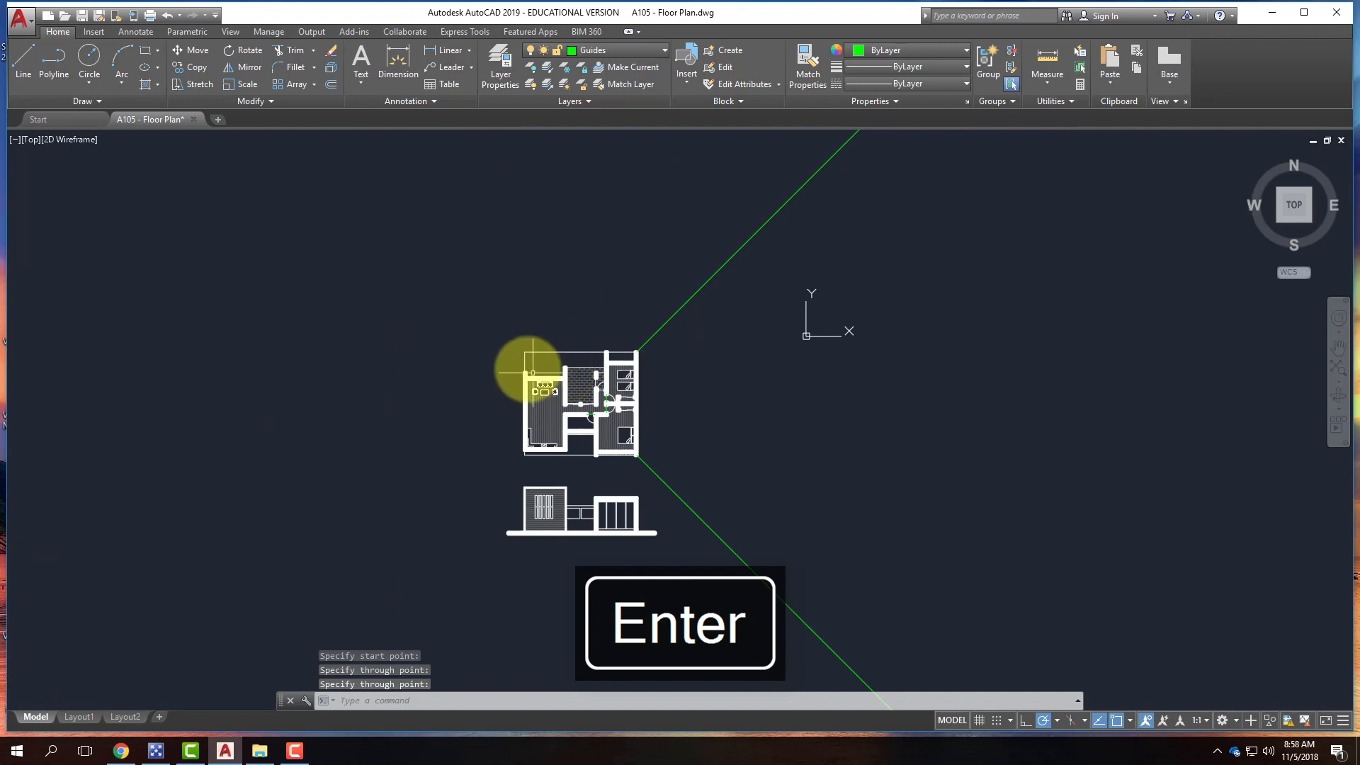
{"action": "scroll", "coordinate": [532, 368], "scroll_direction": "up", "scroll_amount": 5}
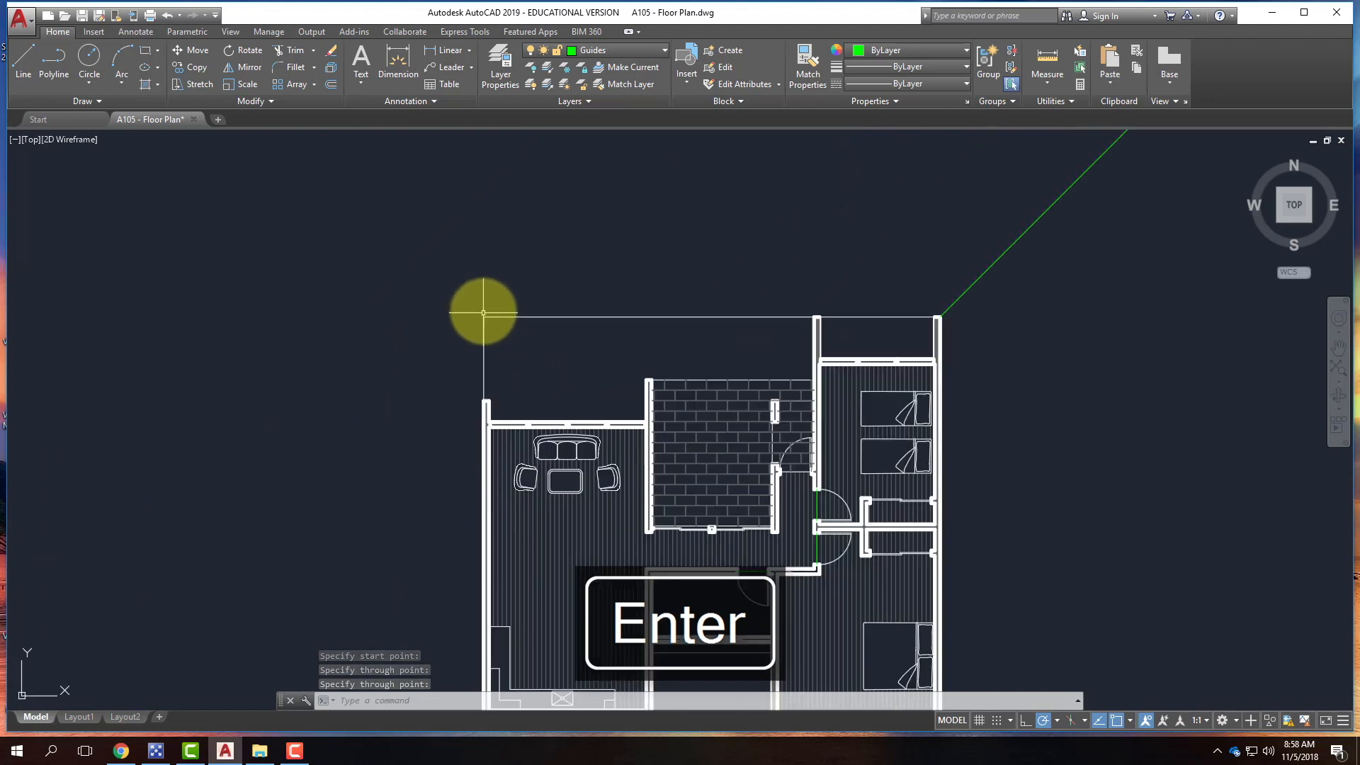
{"action": "key", "text": "Return"}
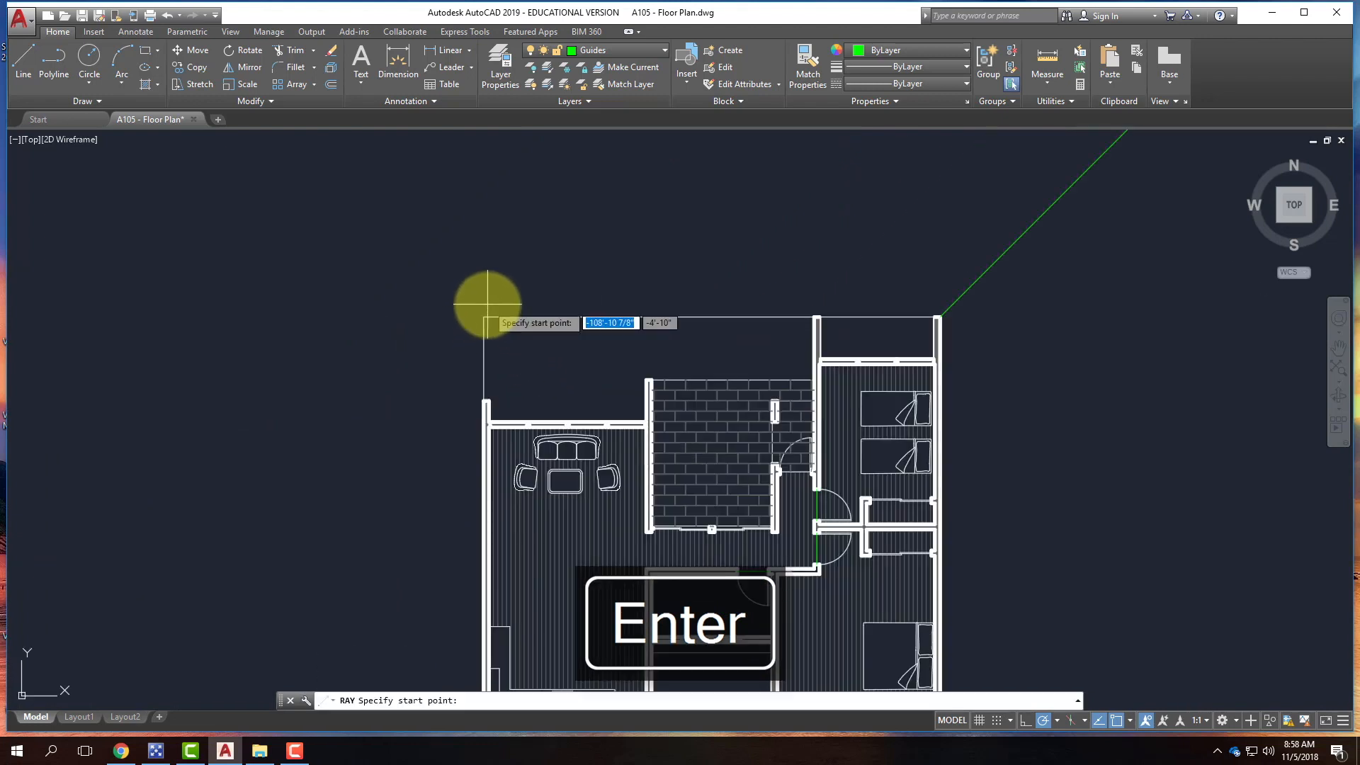
{"action": "left_click", "coordinate": [483, 315]}
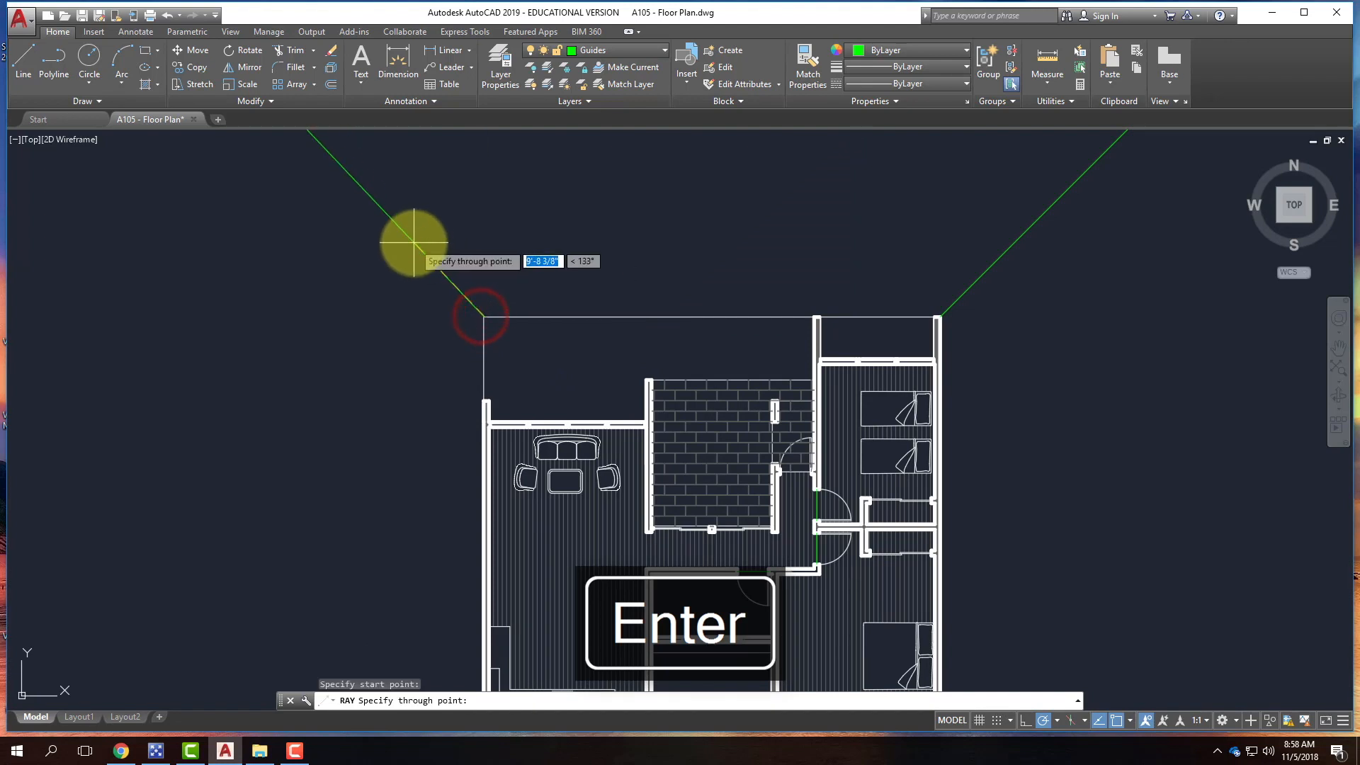
{"action": "key", "text": "Tab"}
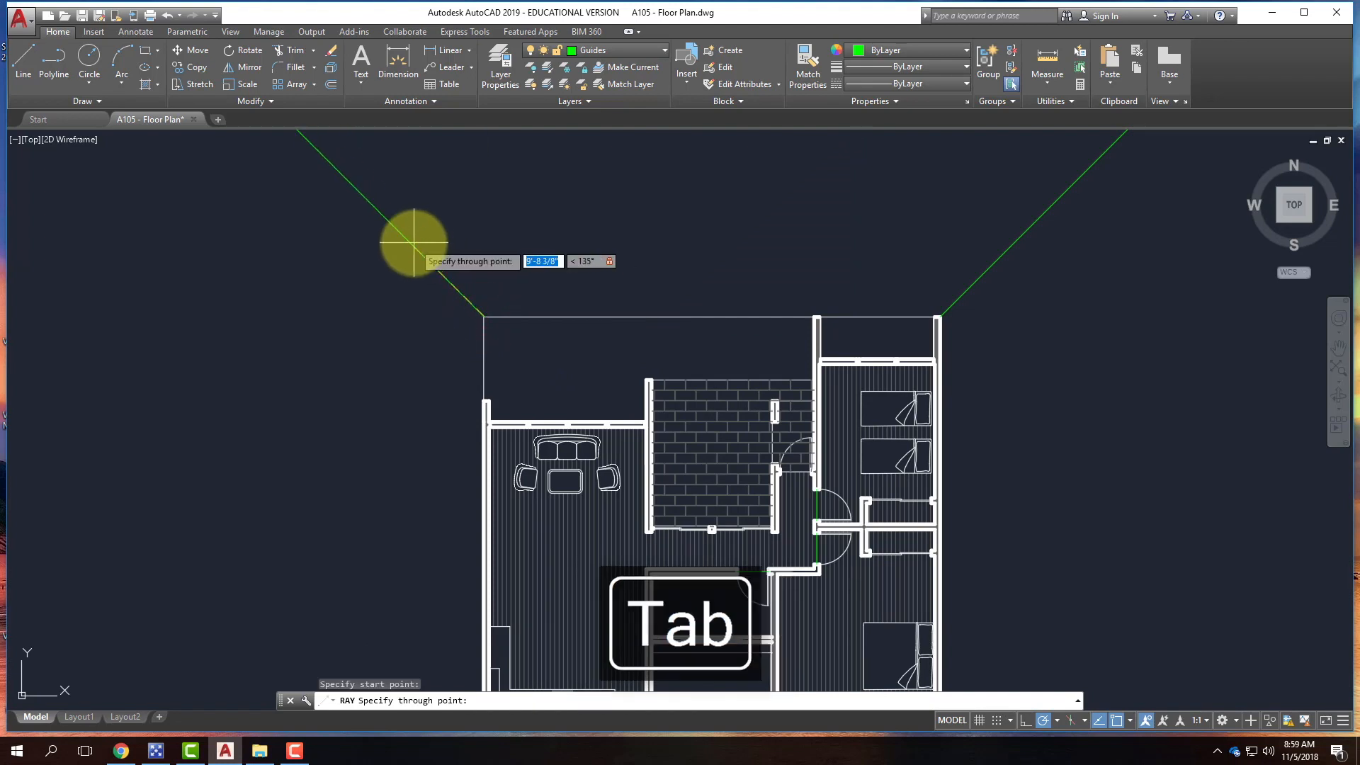
{"action": "left_click", "coordinate": [414, 241]}
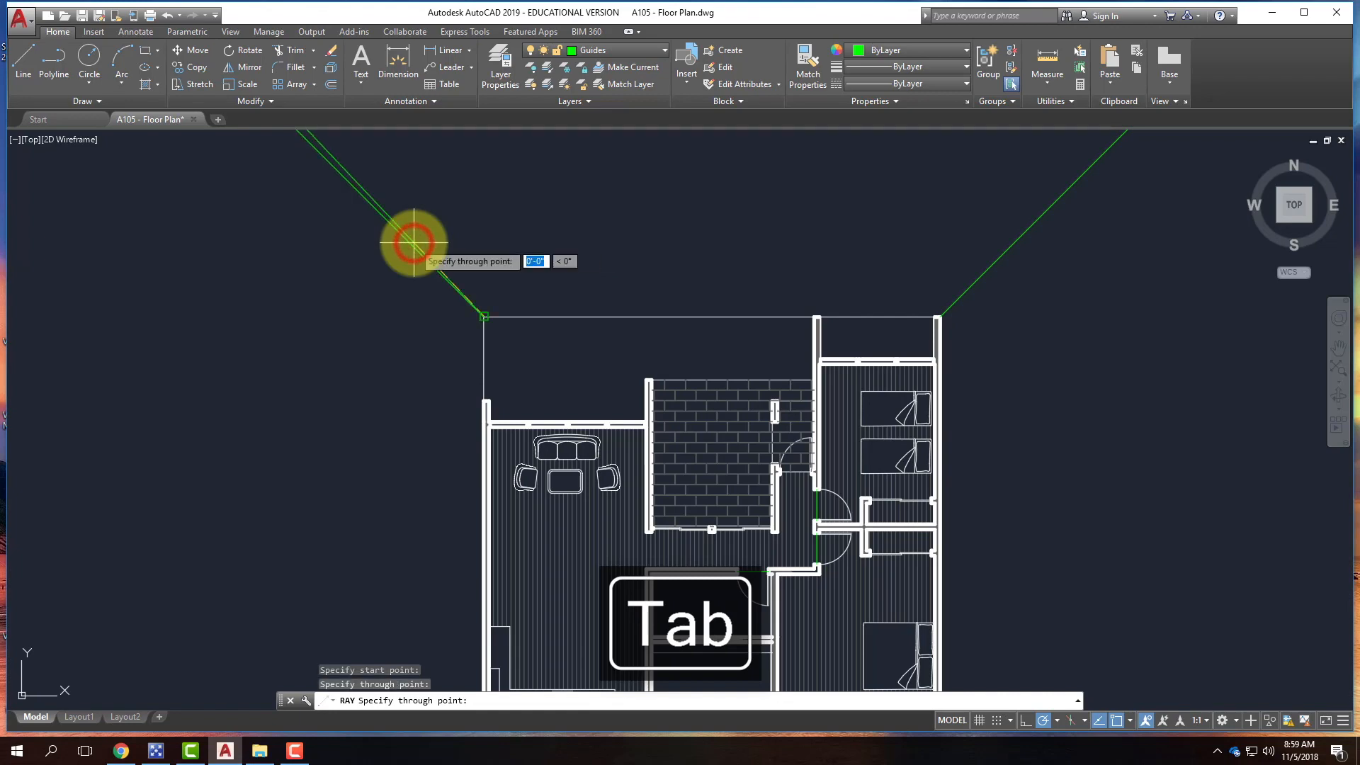
{"action": "key", "text": "Return"}
- Draw a ray at -135 degrees from the lower-left corner of the rectangle bounding the floor plan
{"action": "scroll", "coordinate": [413, 241], "scroll_direction": "down", "scroll_amount": 6}
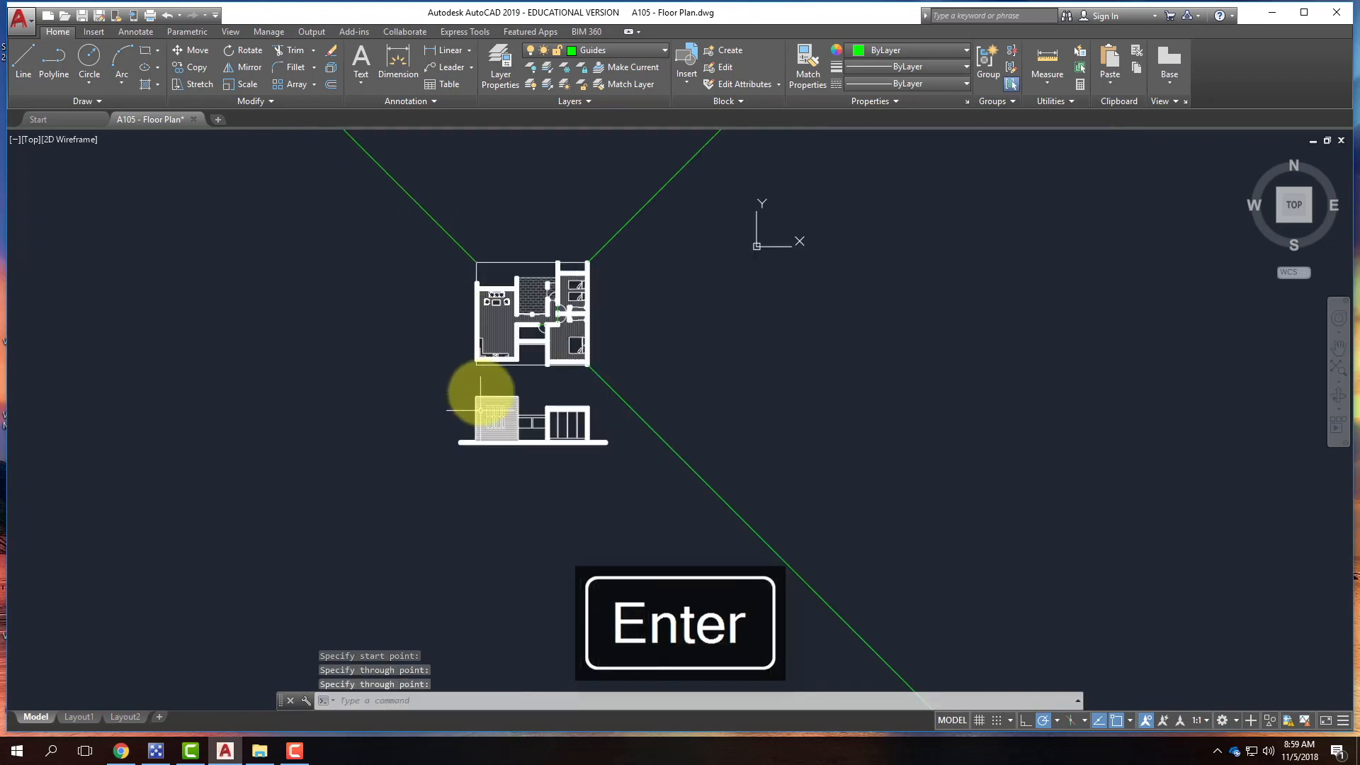
{"action": "scroll", "coordinate": [478, 375], "scroll_direction": "up", "scroll_amount": 4}
{"action": "right_click", "coordinate": [449, 359]}
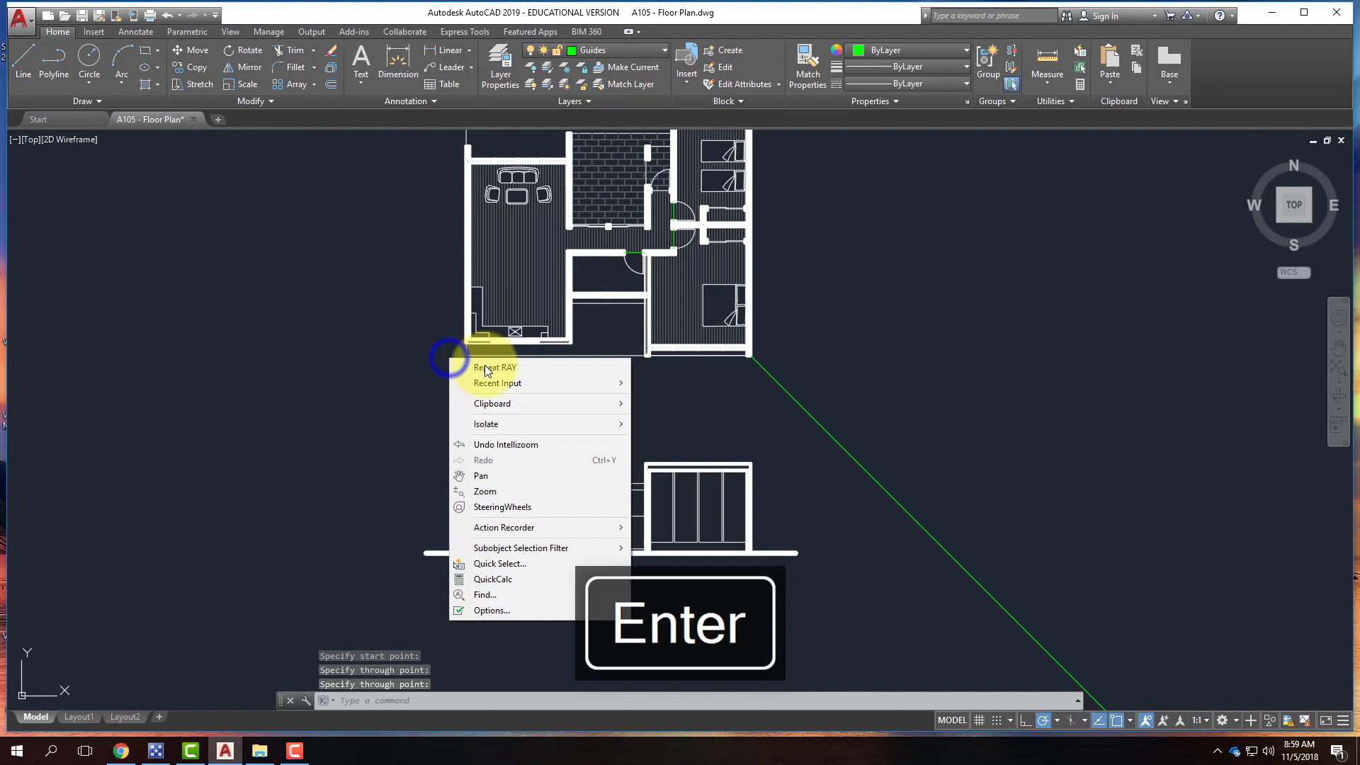
{"action": "left_click", "coordinate": [469, 358]}
{"action": "left_click", "coordinate": [466, 356]}
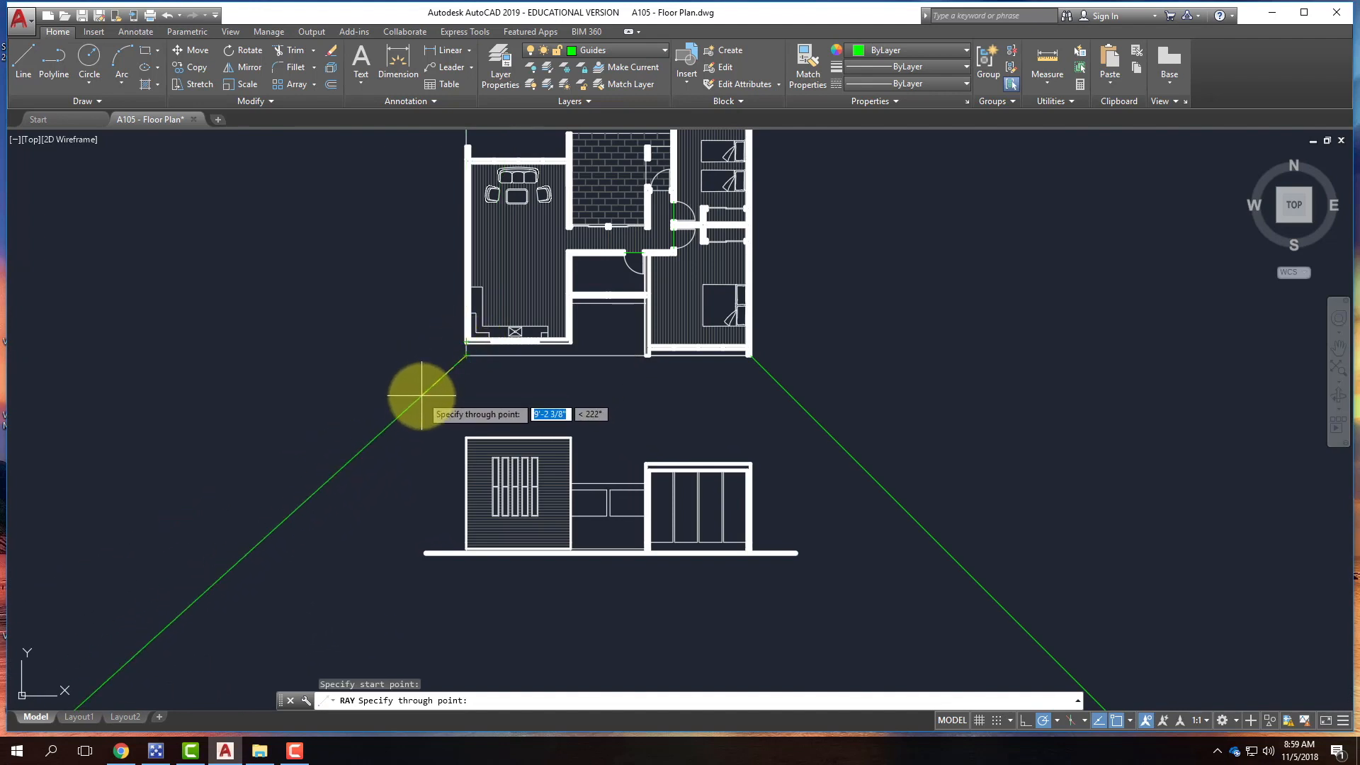
{"action": "key", "text": "Tab"}
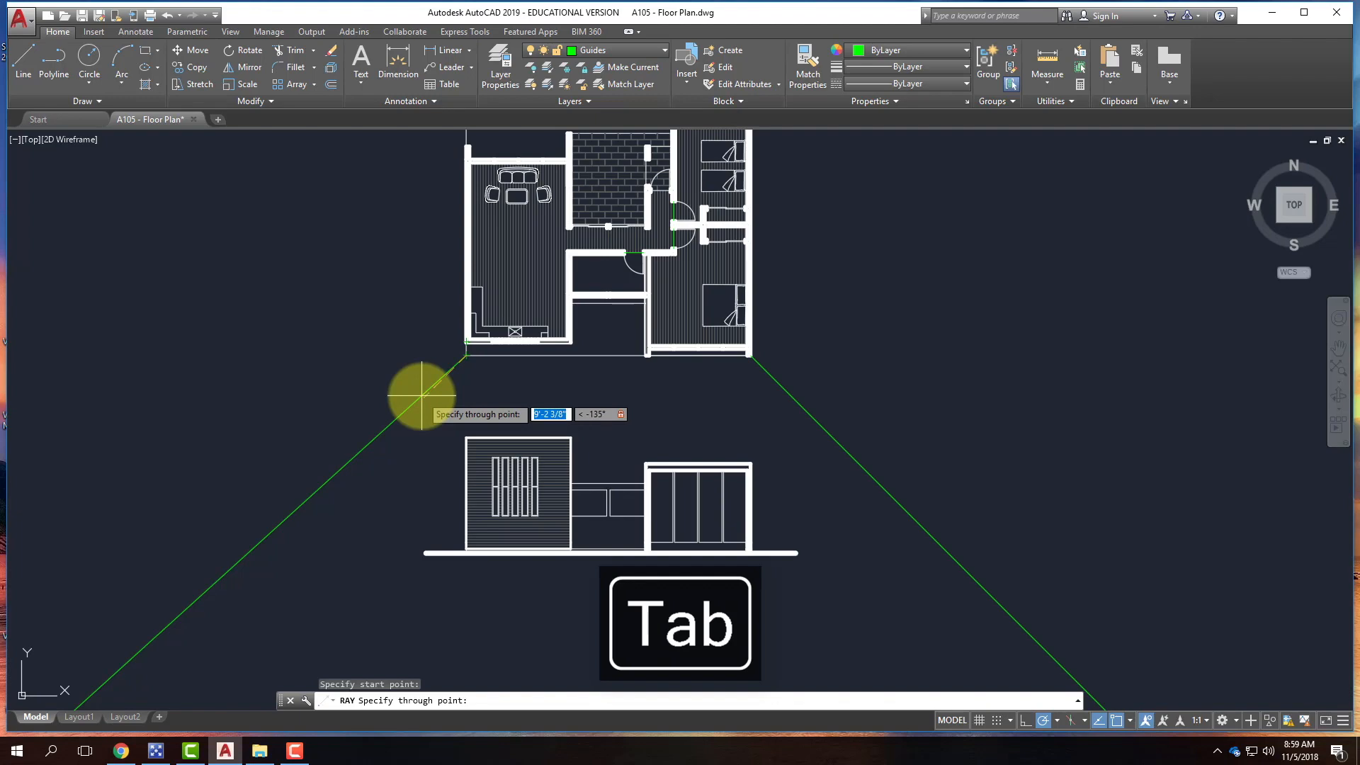
{"action": "left_click", "coordinate": [421, 395]}
{"action": "key", "text": "Return"}
- Rotate the top view so the floor plan's east side faces down, with the south elevation beside it
{"action": "scroll", "coordinate": [495, 304], "scroll_direction": "down", "scroll_amount": 6}
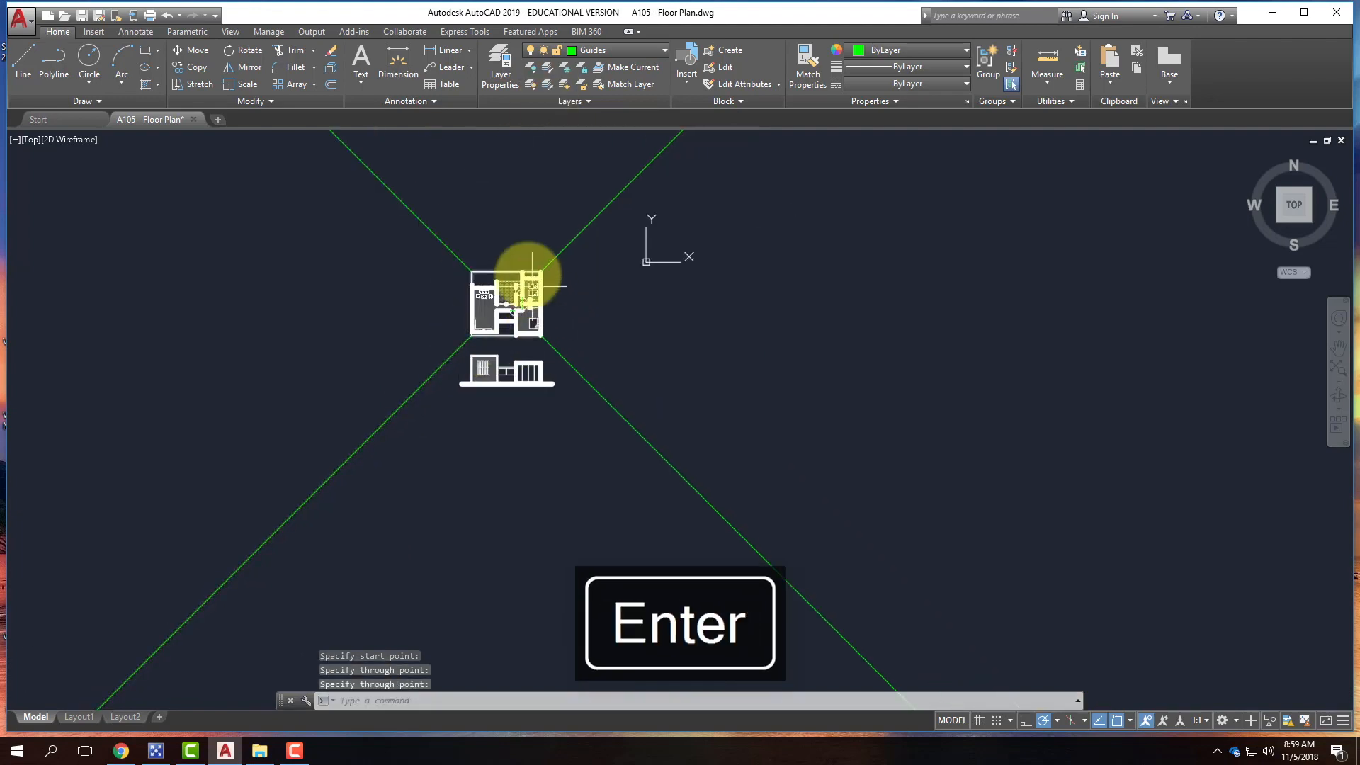
{"action": "left_click", "coordinate": [567, 241]}
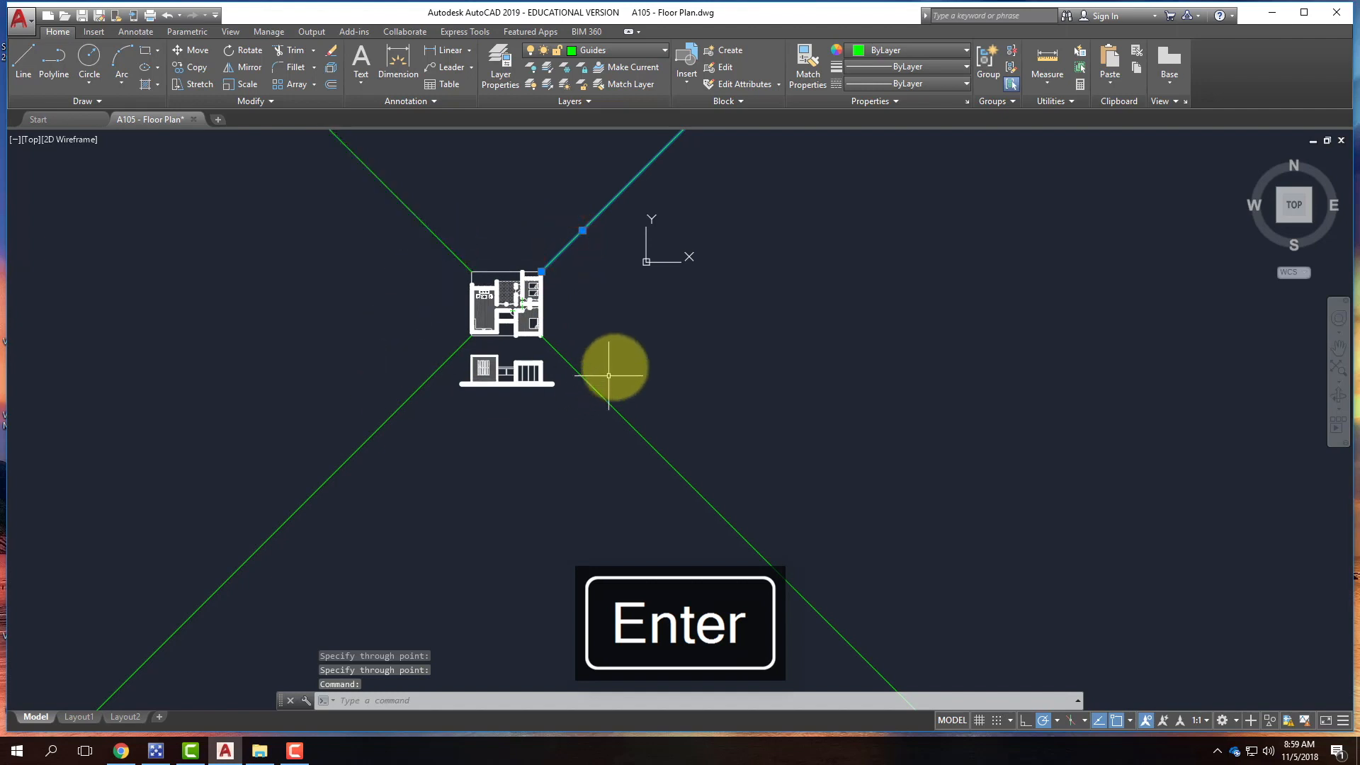
{"action": "key", "text": "Escape"}
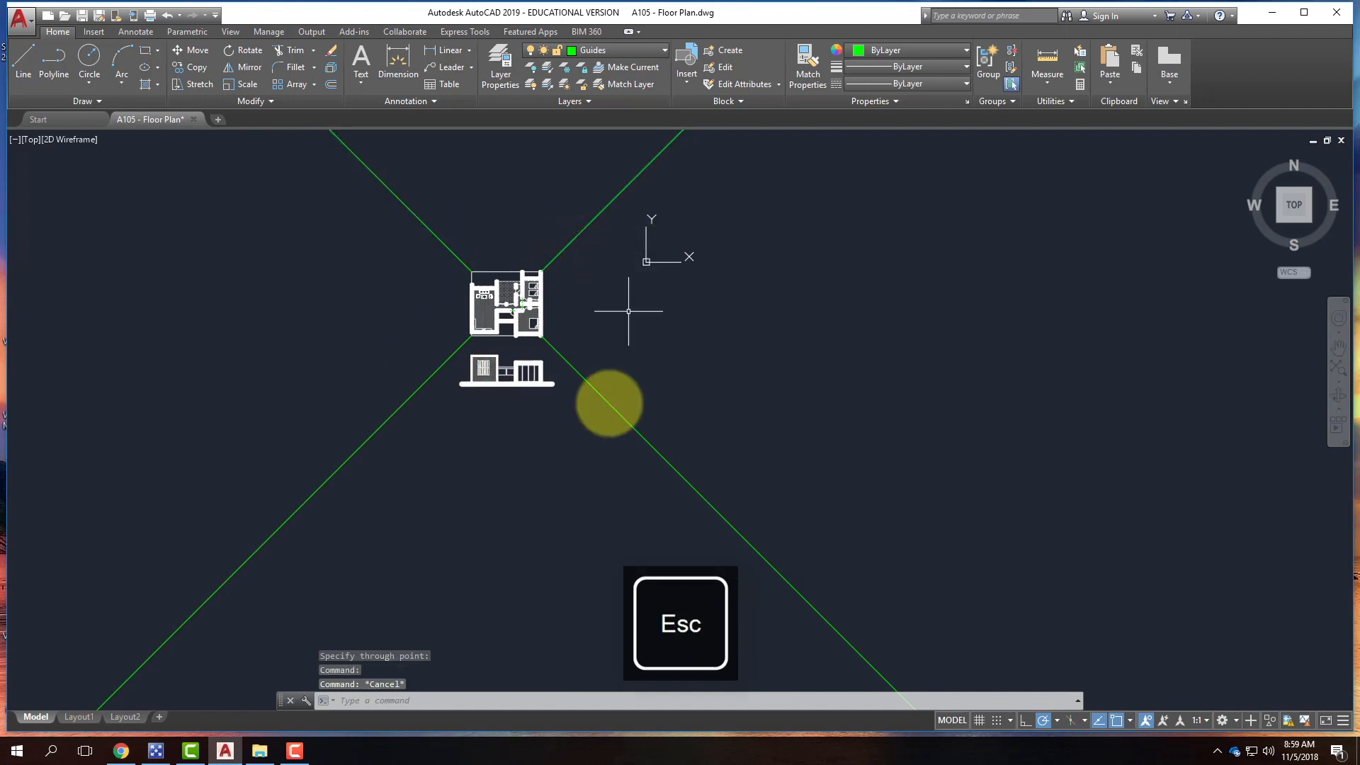
{"action": "scroll", "coordinate": [566, 325], "scroll_direction": "up", "scroll_amount": 10}
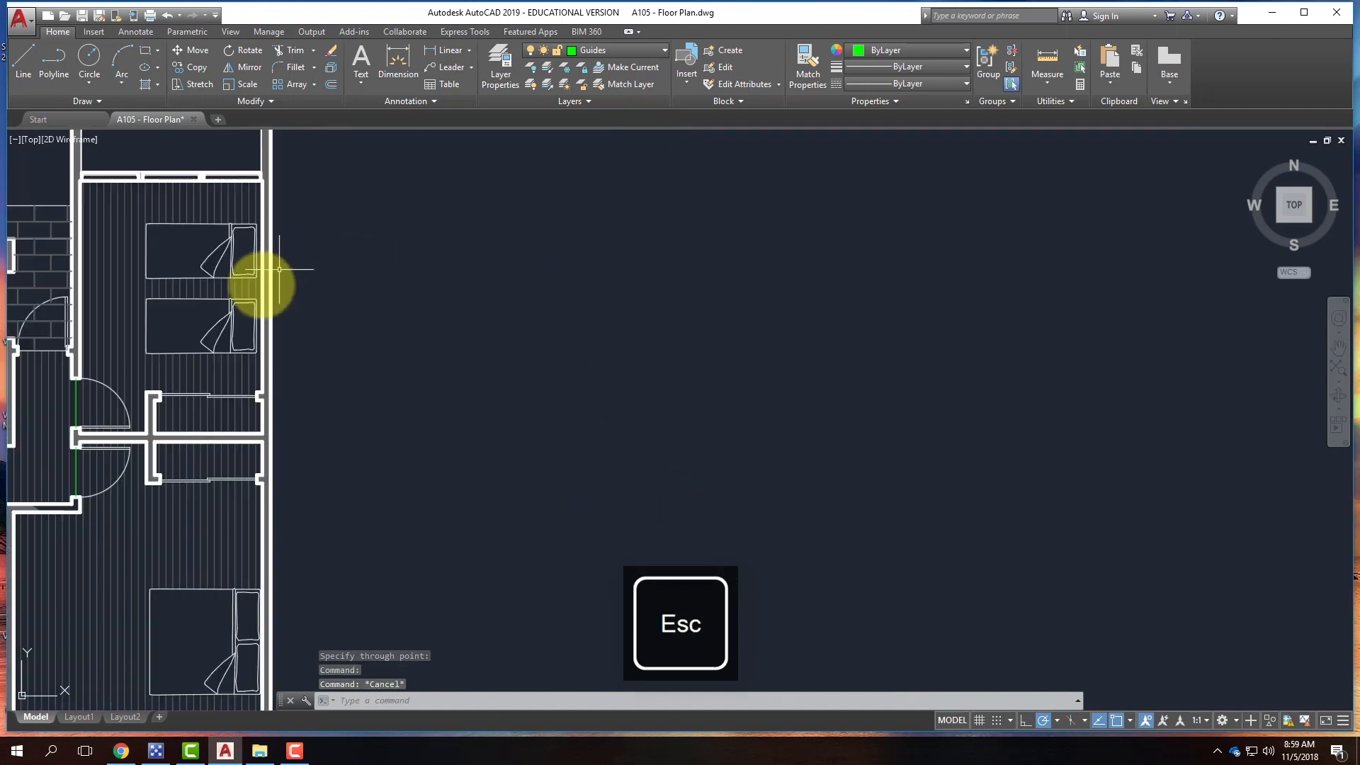
{"action": "scroll", "coordinate": [273, 234], "scroll_direction": "down", "scroll_amount": 6}
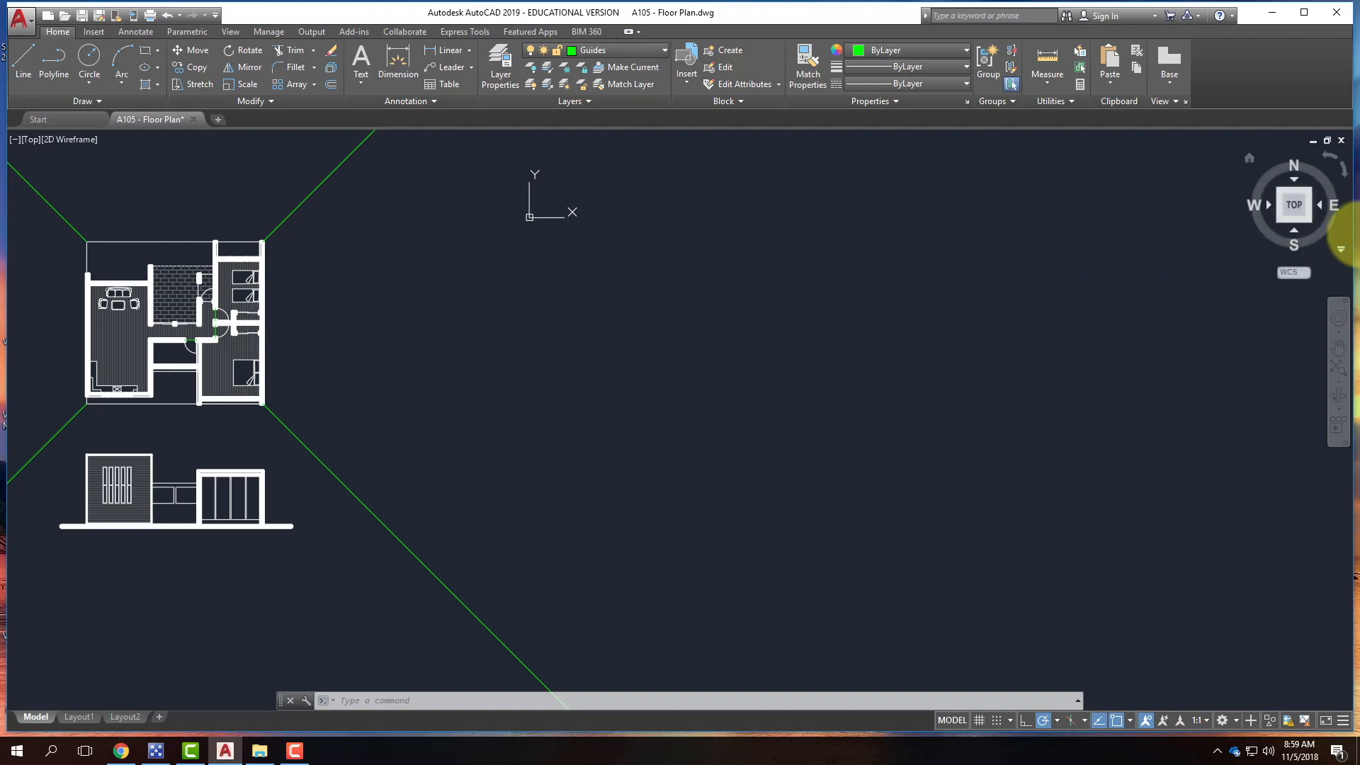
{"action": "left_click", "coordinate": [1330, 162]}
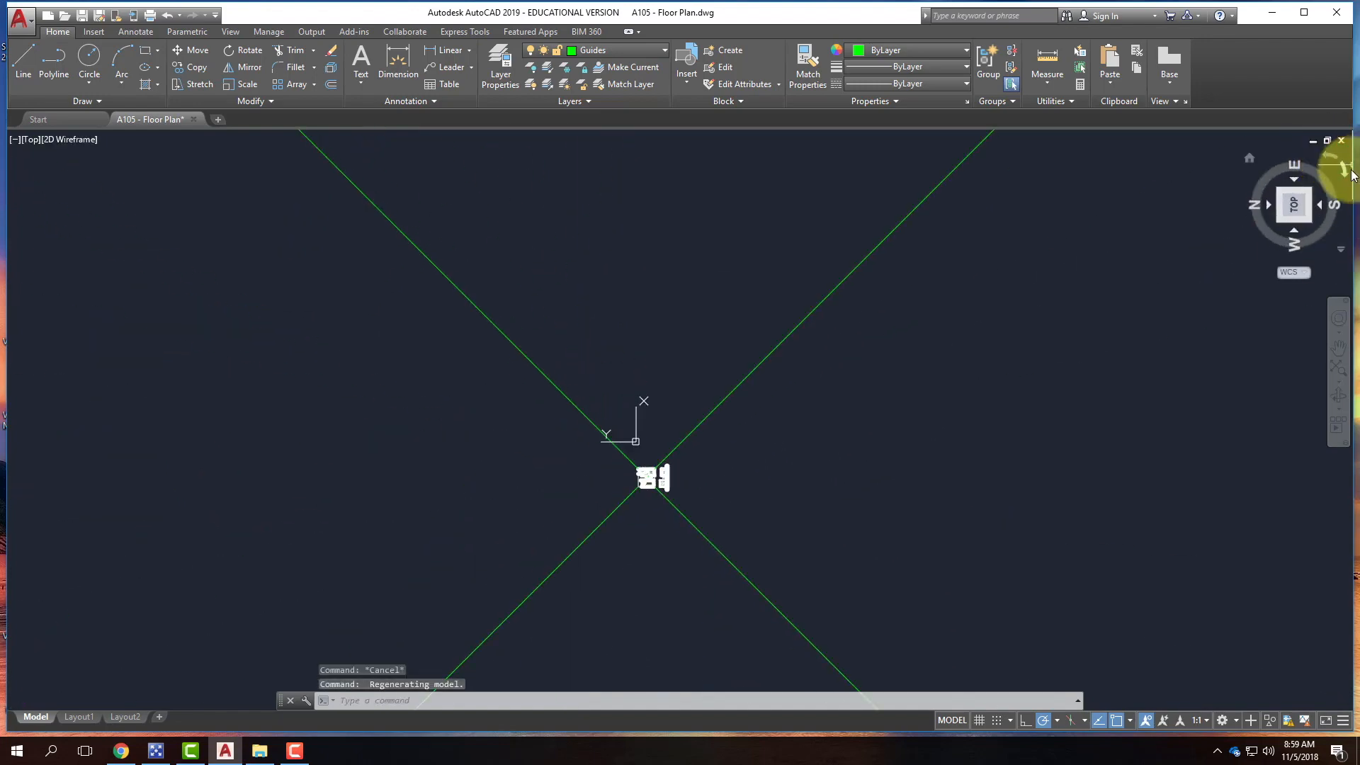
{"action": "left_click", "coordinate": [1344, 169]}
{"action": "left_click", "coordinate": [1345, 168]}
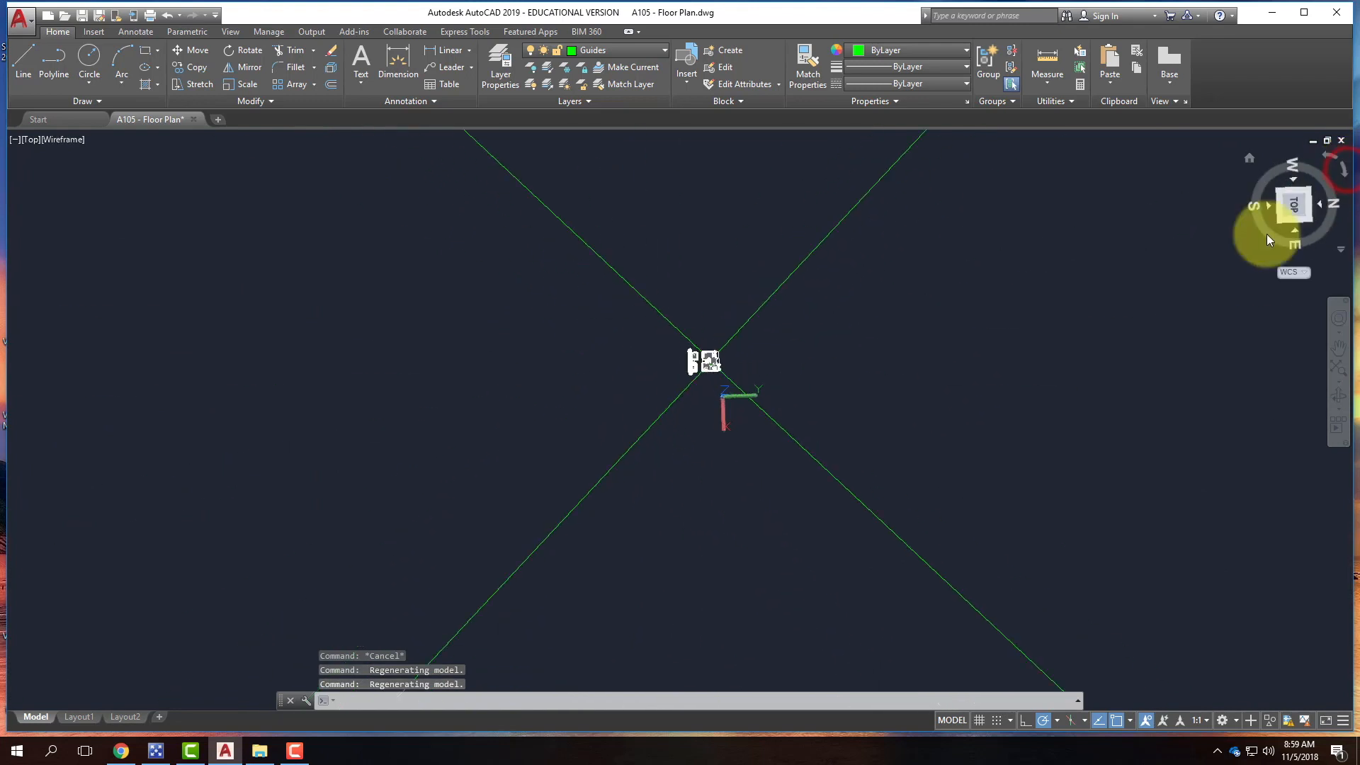
{"action": "scroll", "coordinate": [723, 395], "scroll_direction": "up", "scroll_amount": 10}
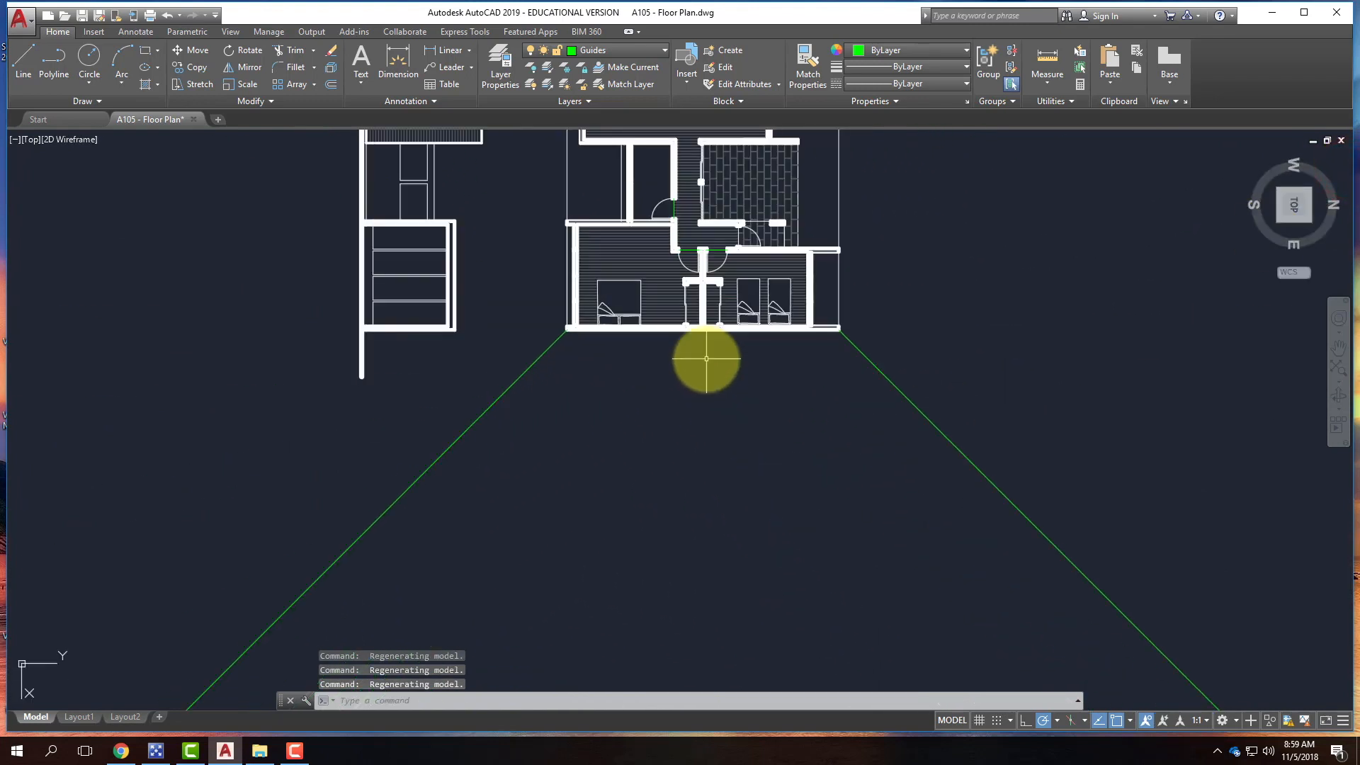
- Draw a ray from the east end of the south elevation's ground line, continuing it straight past the diagonal guide
{"action": "scroll", "coordinate": [197, 312], "scroll_direction": "down", "scroll_amount": 4}
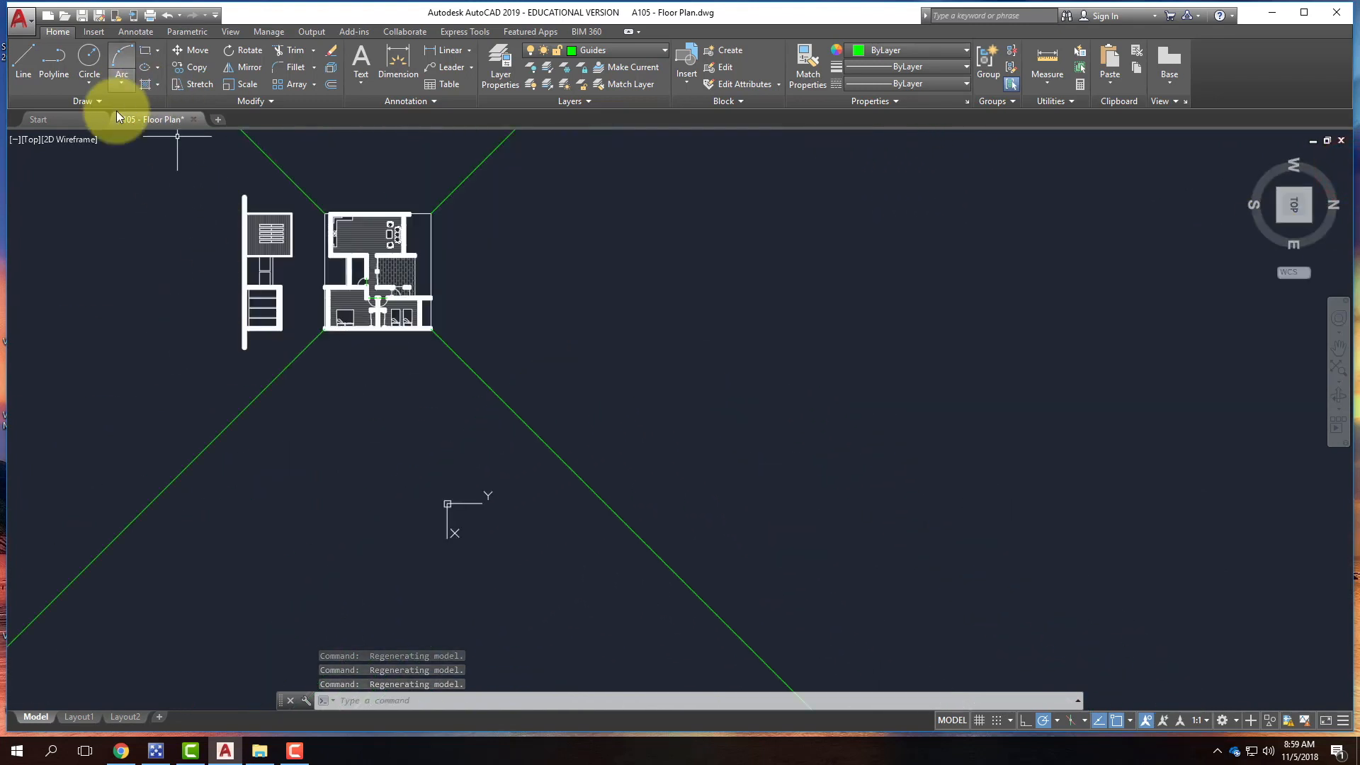
{"action": "type", "text": "ray"}
{"action": "key", "text": "Return"}
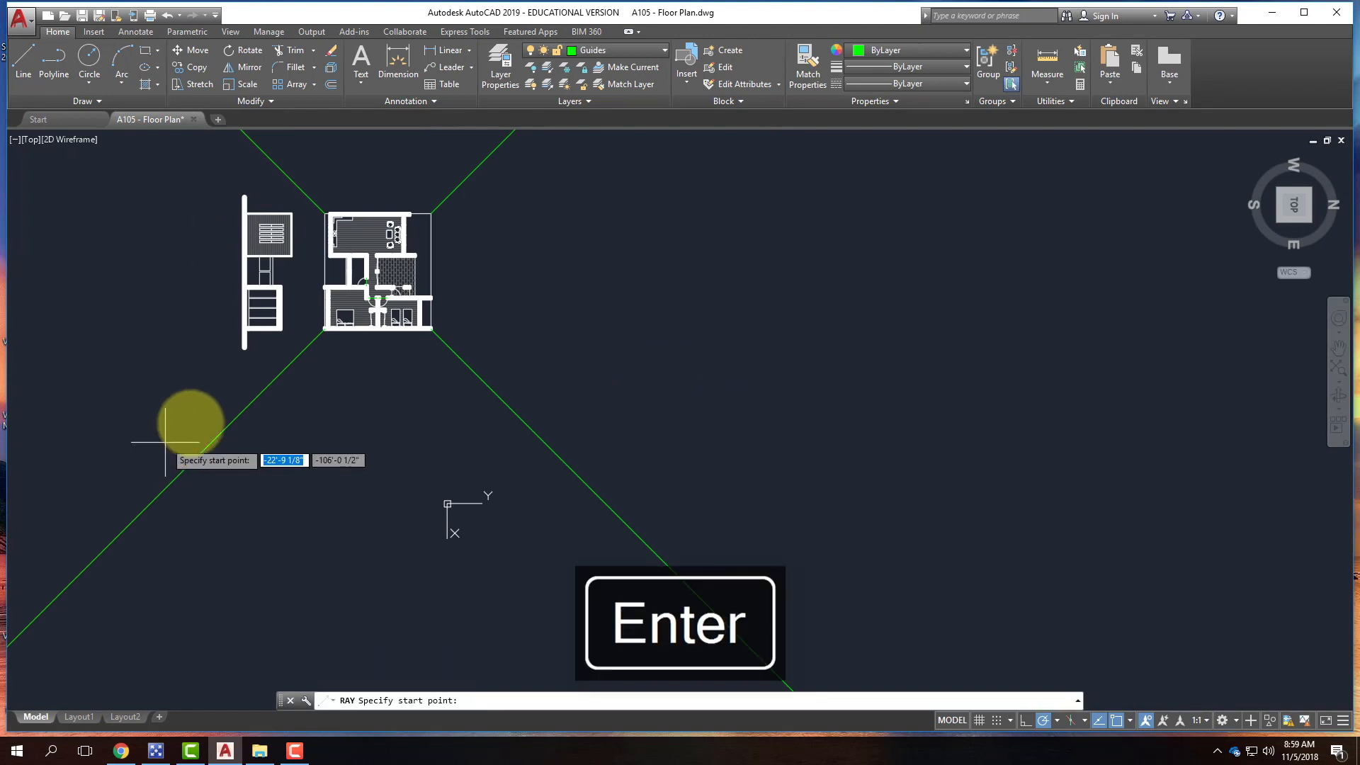
{"action": "left_click", "coordinate": [245, 346]}
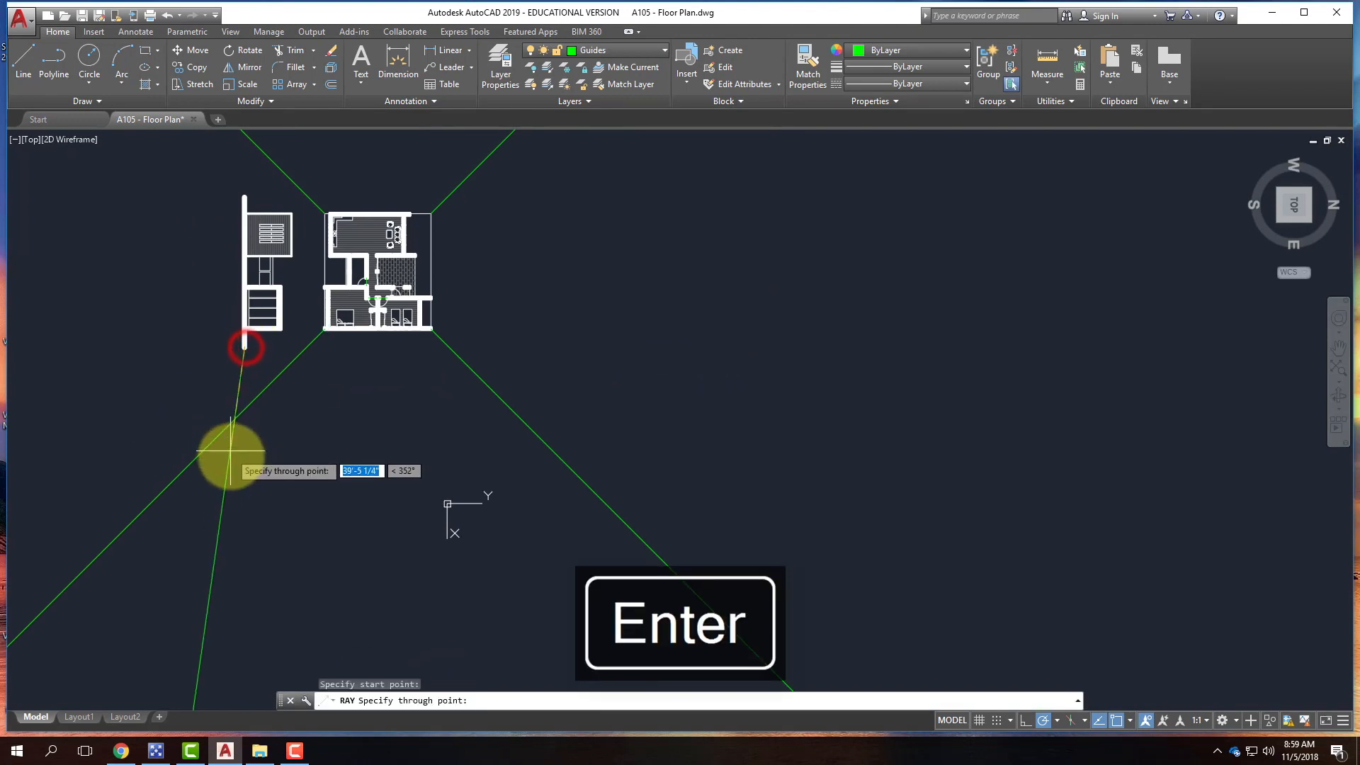
{"action": "left_click", "coordinate": [245, 481]}
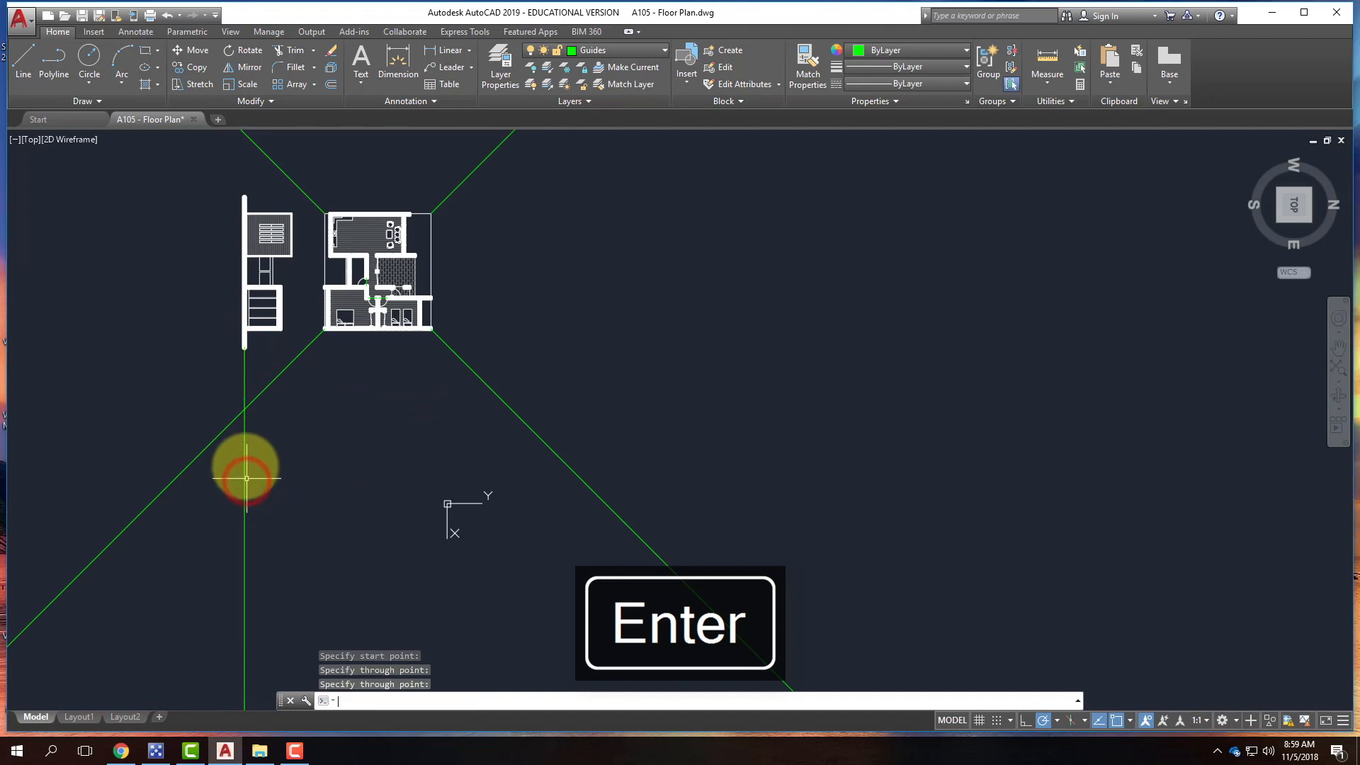
{"action": "key", "text": "Return"}
- Draw a horizontal construction line through the intersection of the ground-line ray and the diagonal guide
{"action": "scroll", "coordinate": [248, 425], "scroll_direction": "up", "scroll_amount": 7}
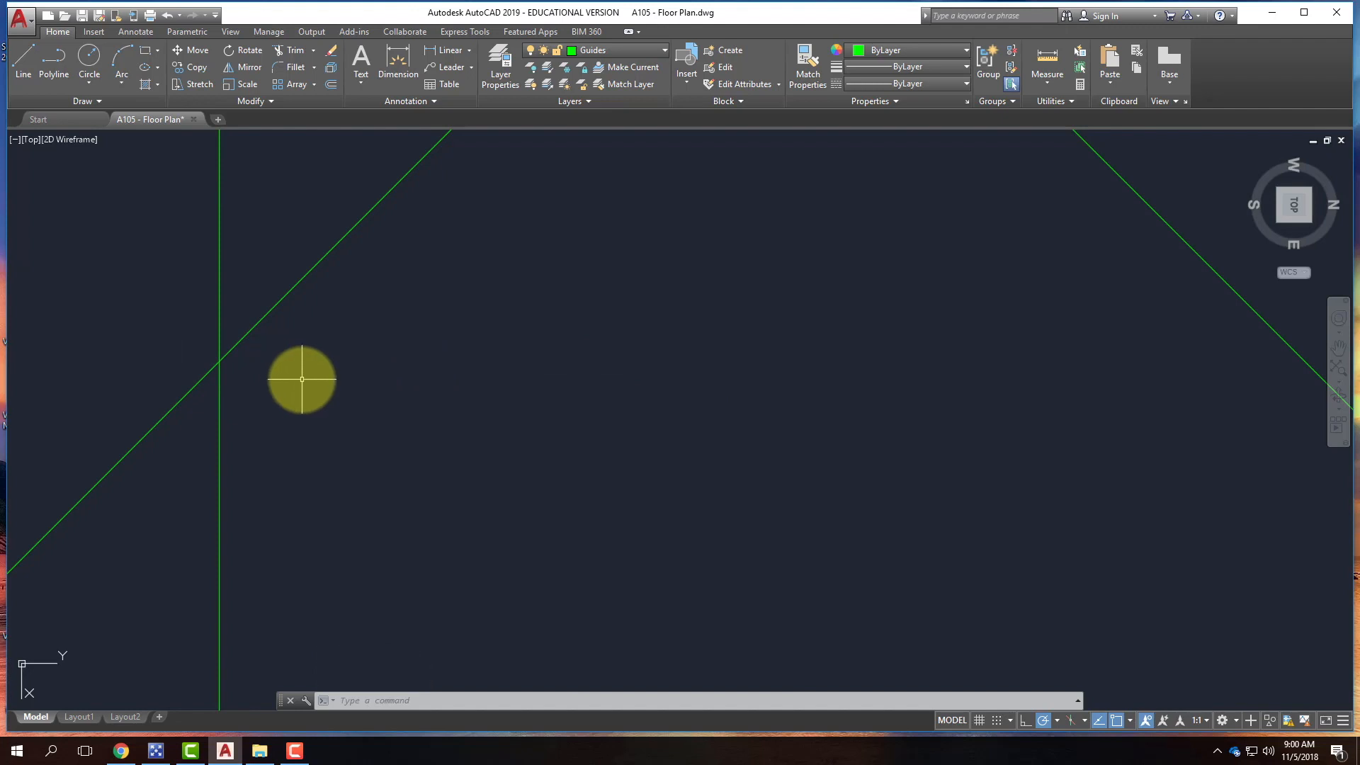
{"action": "left_click", "coordinate": [114, 13]}
{"action": "left_click", "coordinate": [104, 99]}
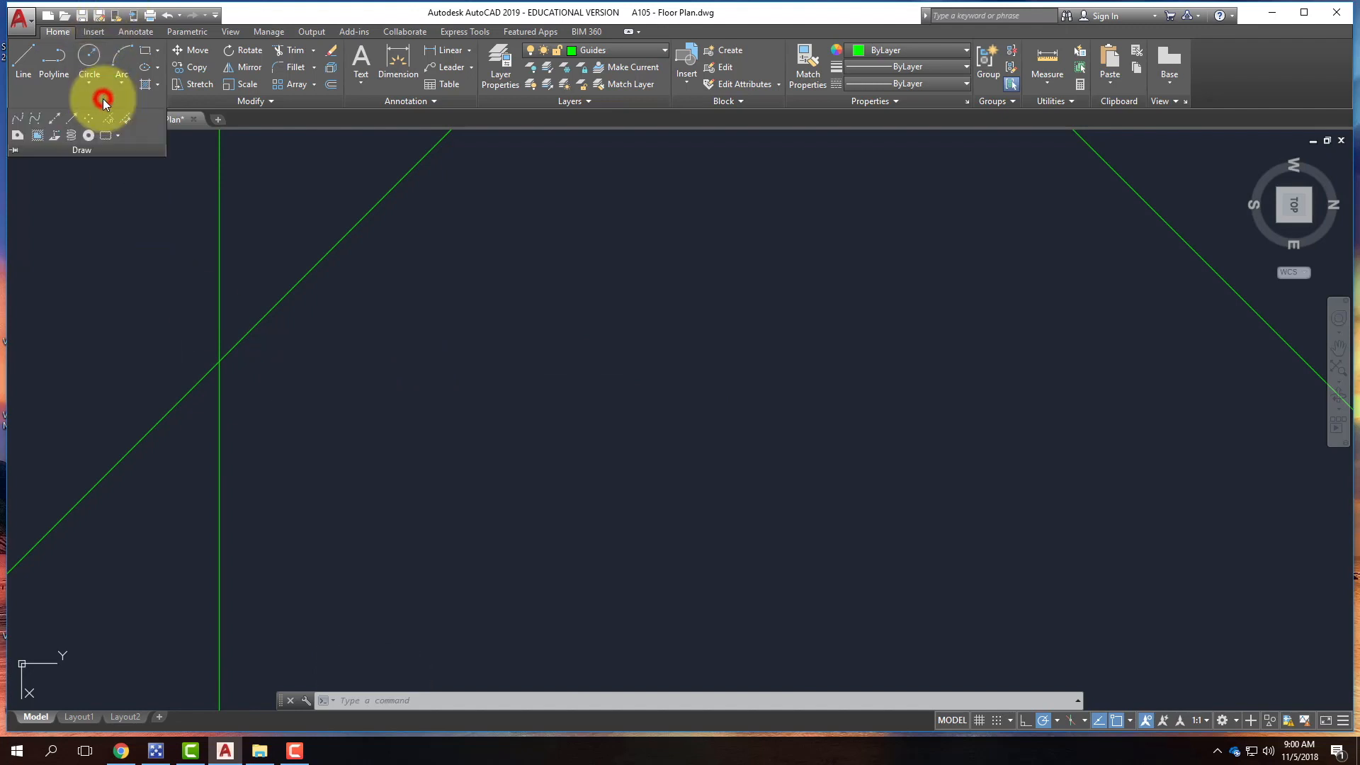
{"action": "left_click", "coordinate": [57, 117]}
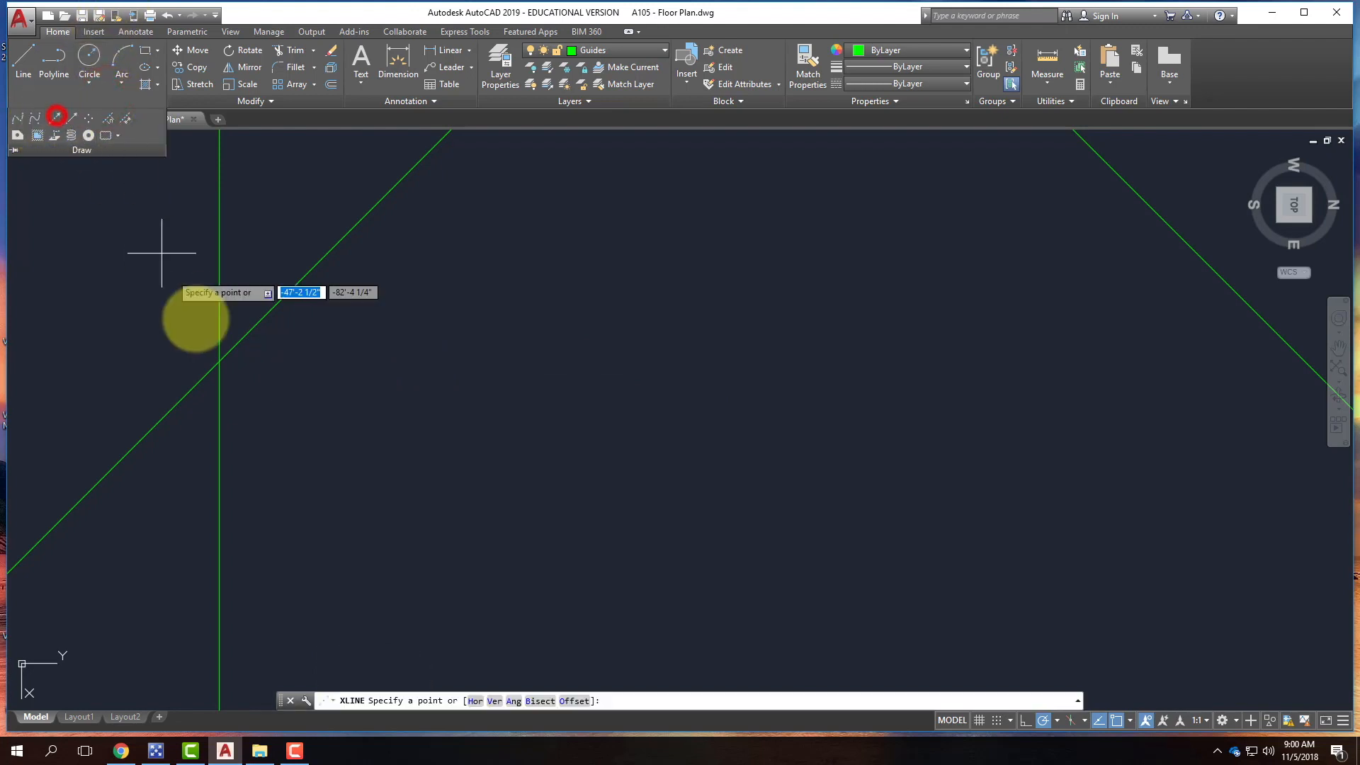
{"action": "left_click", "coordinate": [219, 360]}
{"action": "left_click", "coordinate": [551, 361]}
{"action": "key", "text": "Return"}
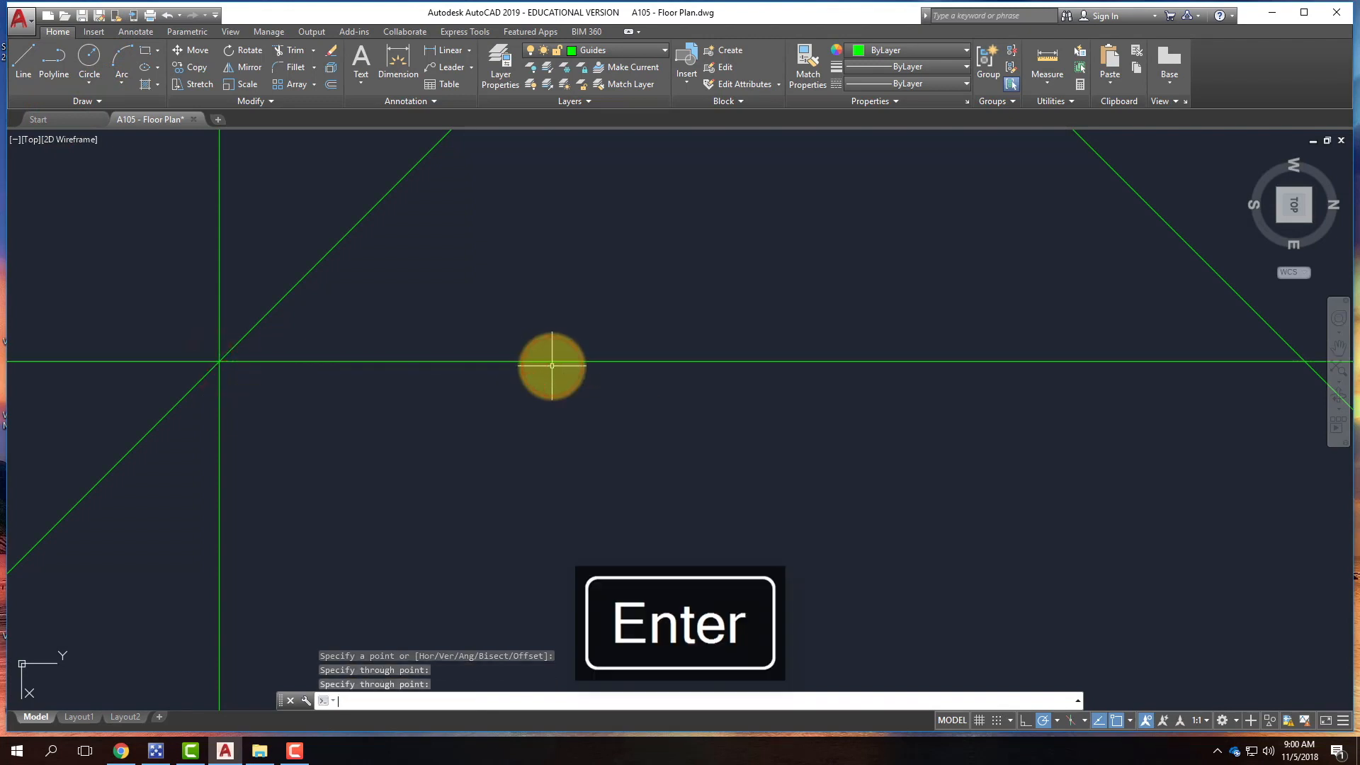
- Draw a straight-down ray from the lower end of the thin line just inside the south elevation's ground line
{"action": "scroll", "coordinate": [308, 496], "scroll_direction": "down", "scroll_amount": 3}
{"action": "scroll", "coordinate": [277, 349], "scroll_direction": "up", "scroll_amount": 5}
{"action": "scroll", "coordinate": [277, 348], "scroll_direction": "up", "scroll_amount": 2}
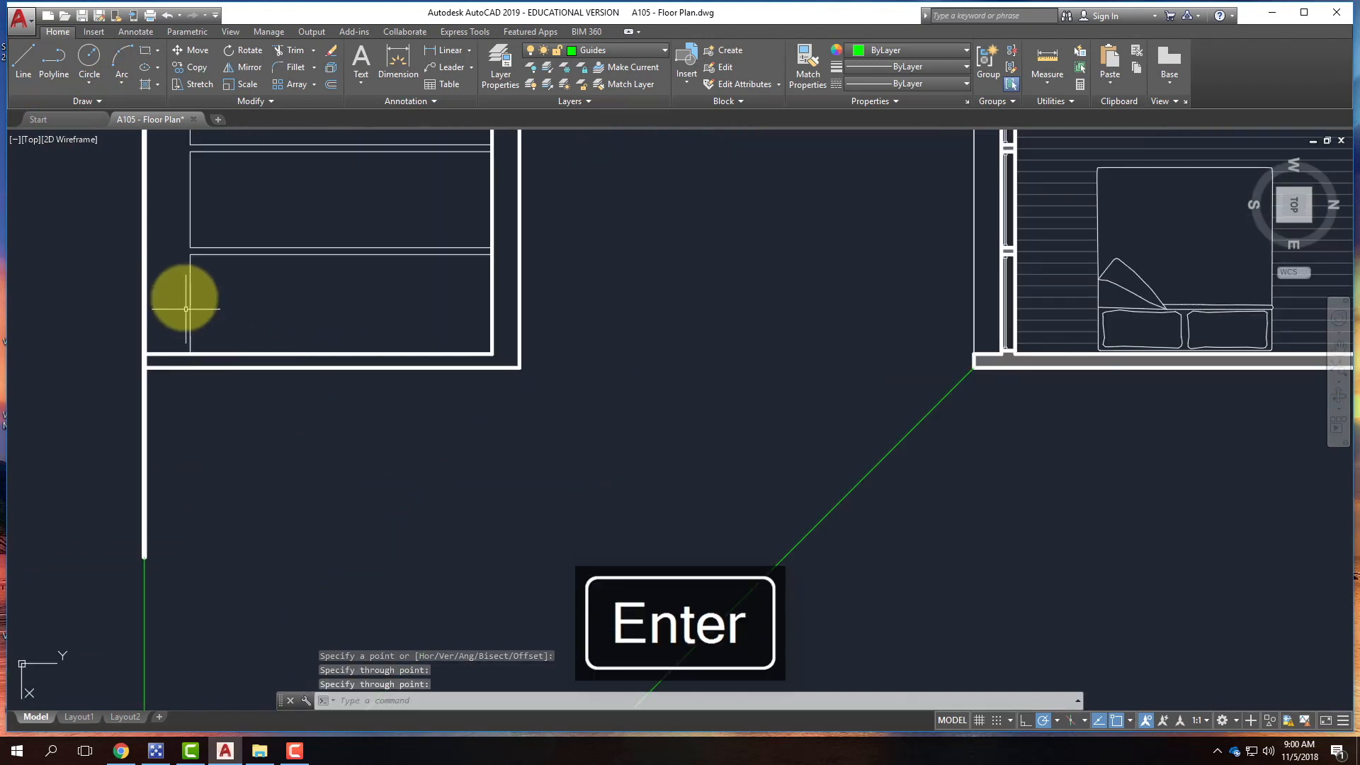
{"action": "type", "text": "ra"}
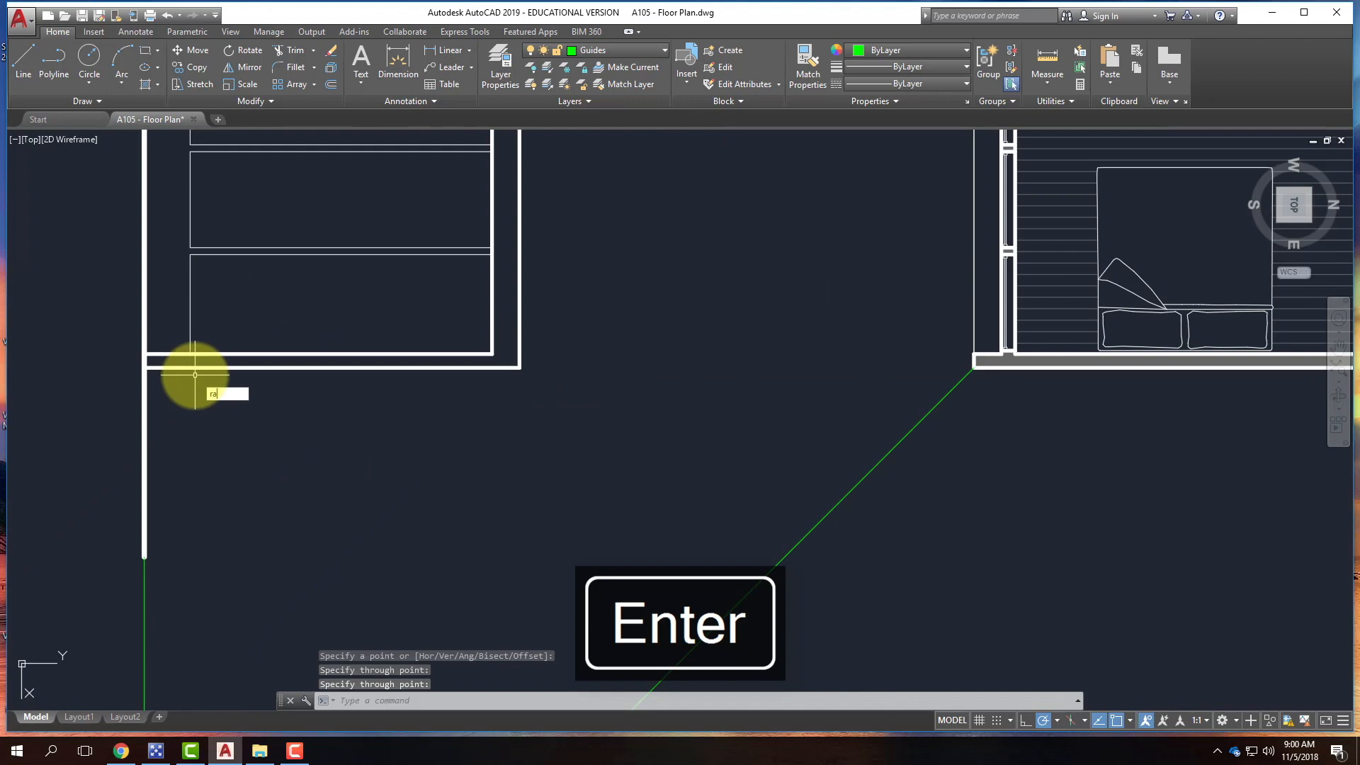
{"action": "type", "text": "y"}
{"action": "key", "text": "Return"}
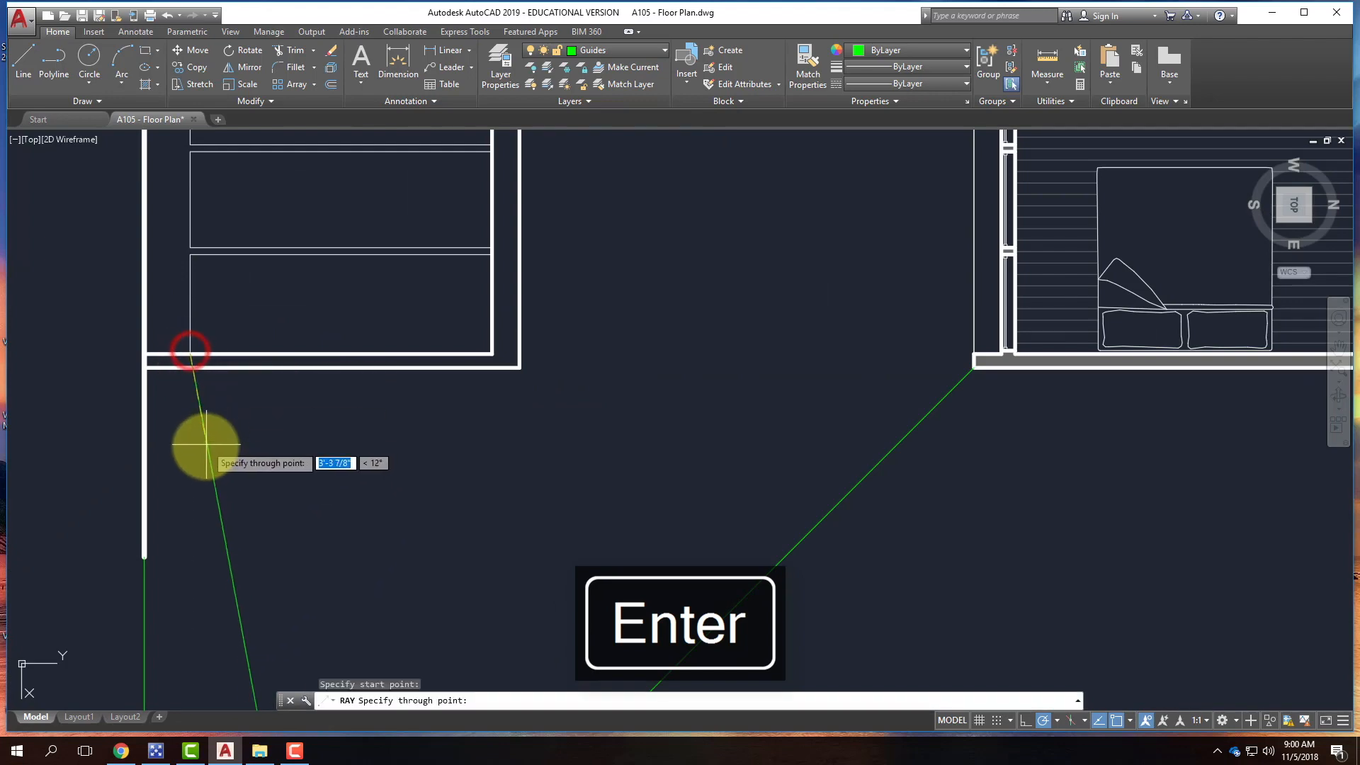
{"action": "key", "text": "Return"}
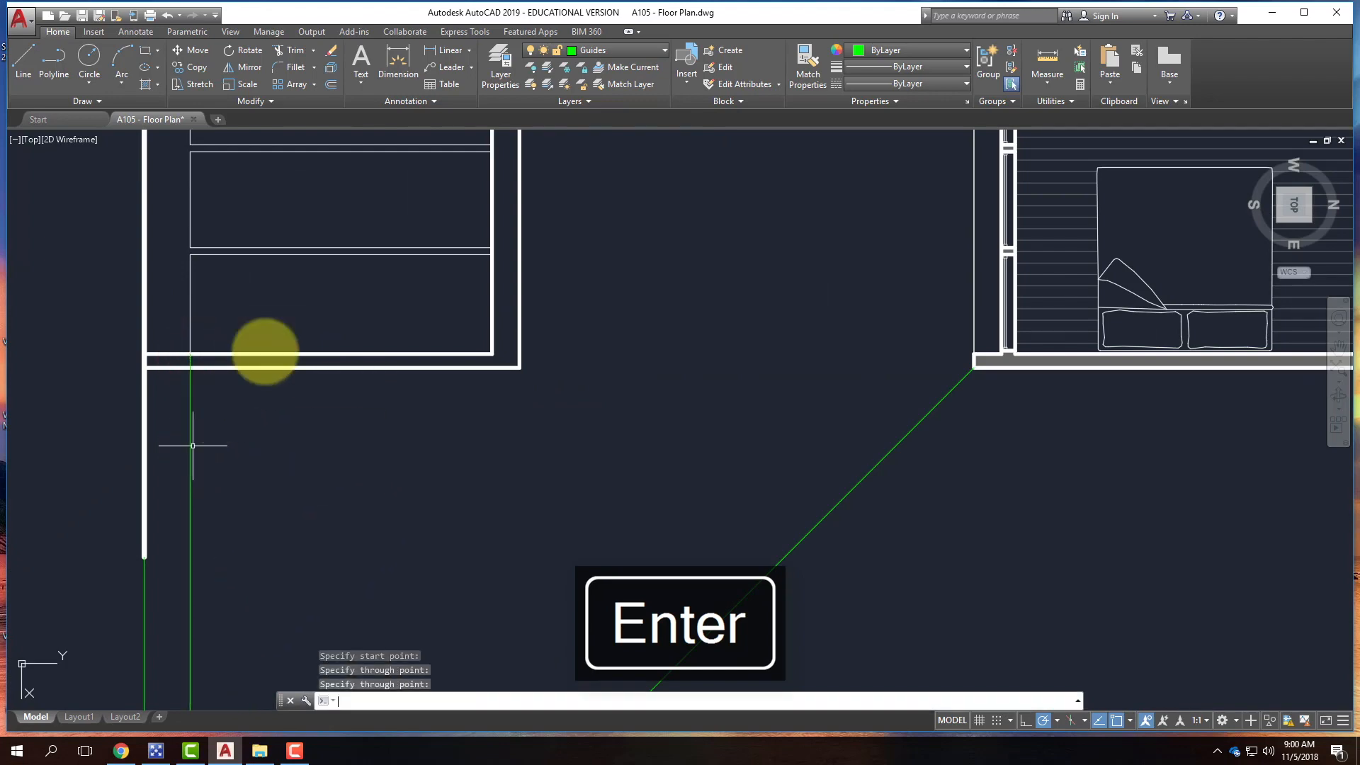
- Draw a horizontal construction line through the intersection of the thin inner line's ray and the diagonal guide
{"action": "scroll", "coordinate": [297, 453], "scroll_direction": "down", "scroll_amount": 5}
{"action": "scroll", "coordinate": [251, 478], "scroll_direction": "up", "scroll_amount": 4}
{"action": "type", "text": "xl"}
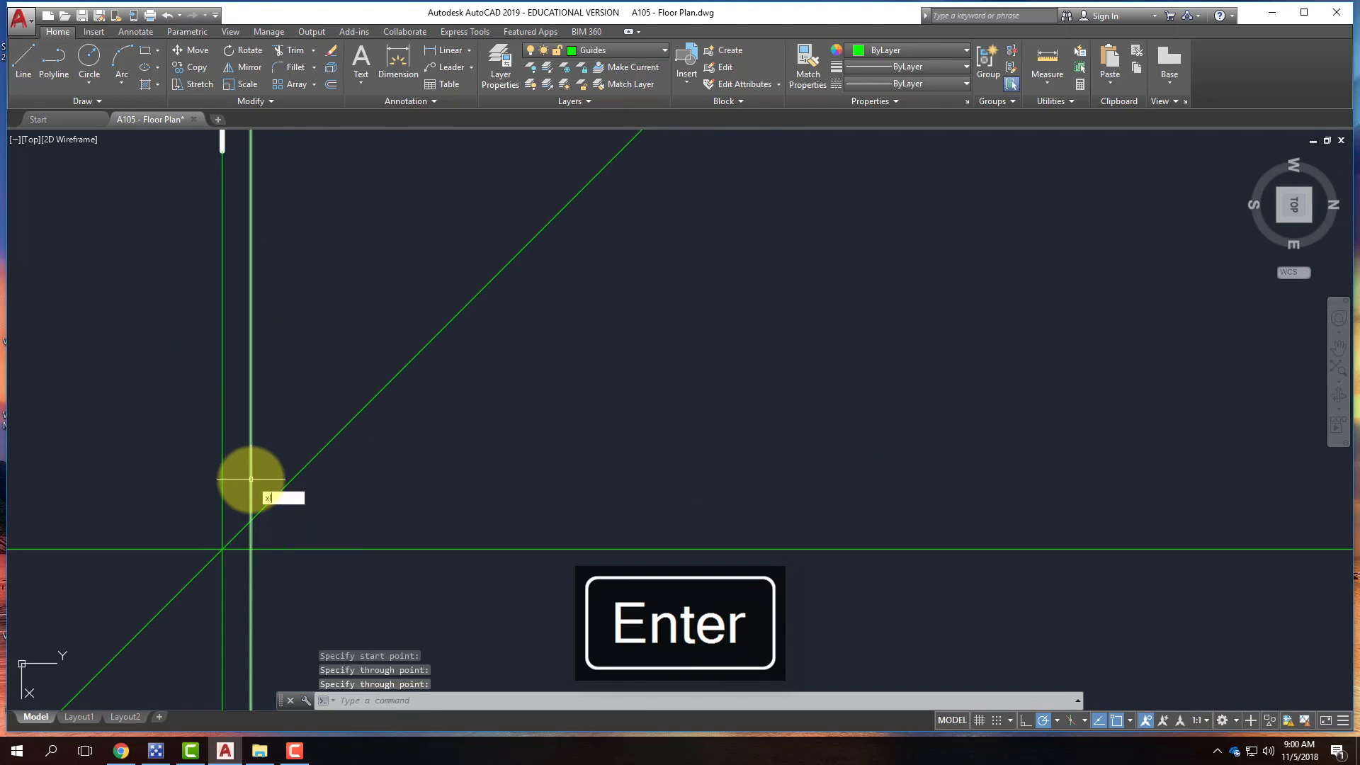
{"action": "key", "text": "Return"}
{"action": "left_click", "coordinate": [251, 520]}
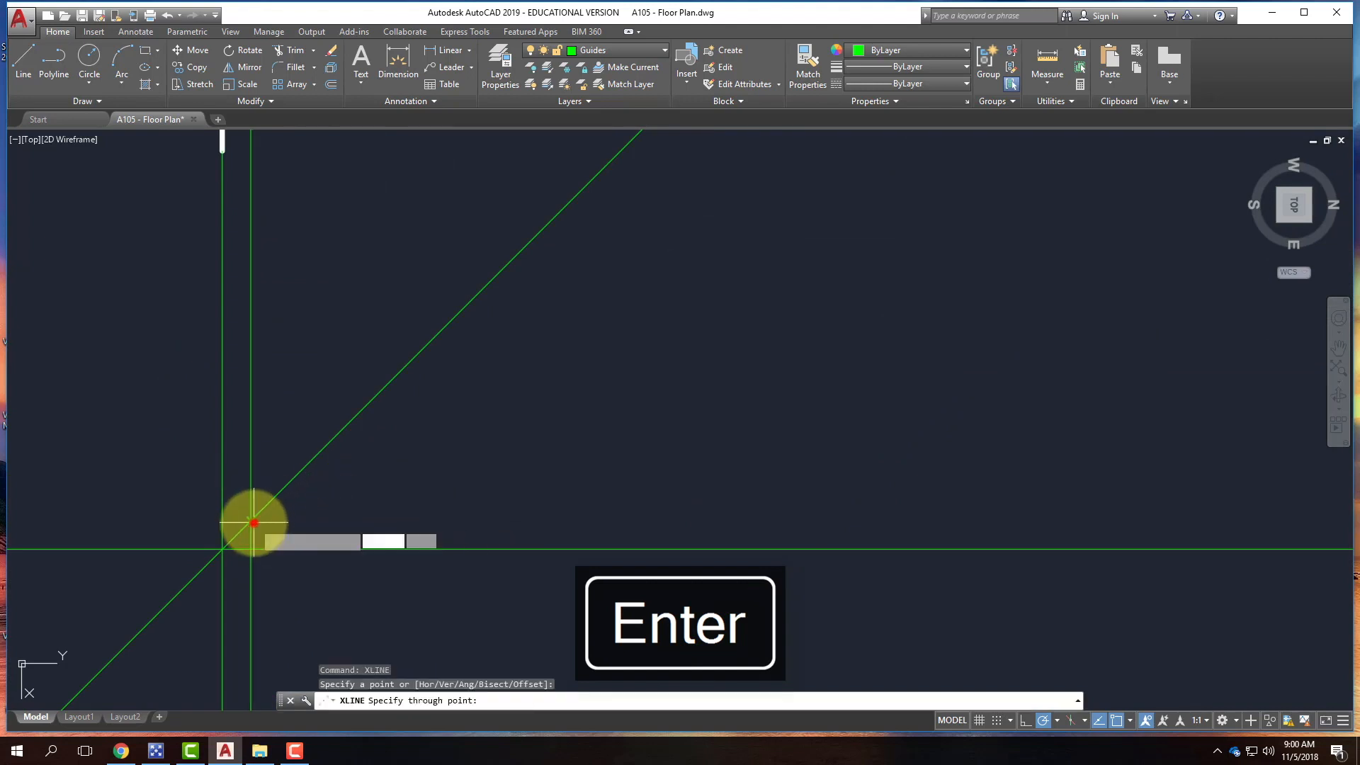
{"action": "left_click", "coordinate": [432, 519]}
{"action": "right_click", "coordinate": [432, 519]}
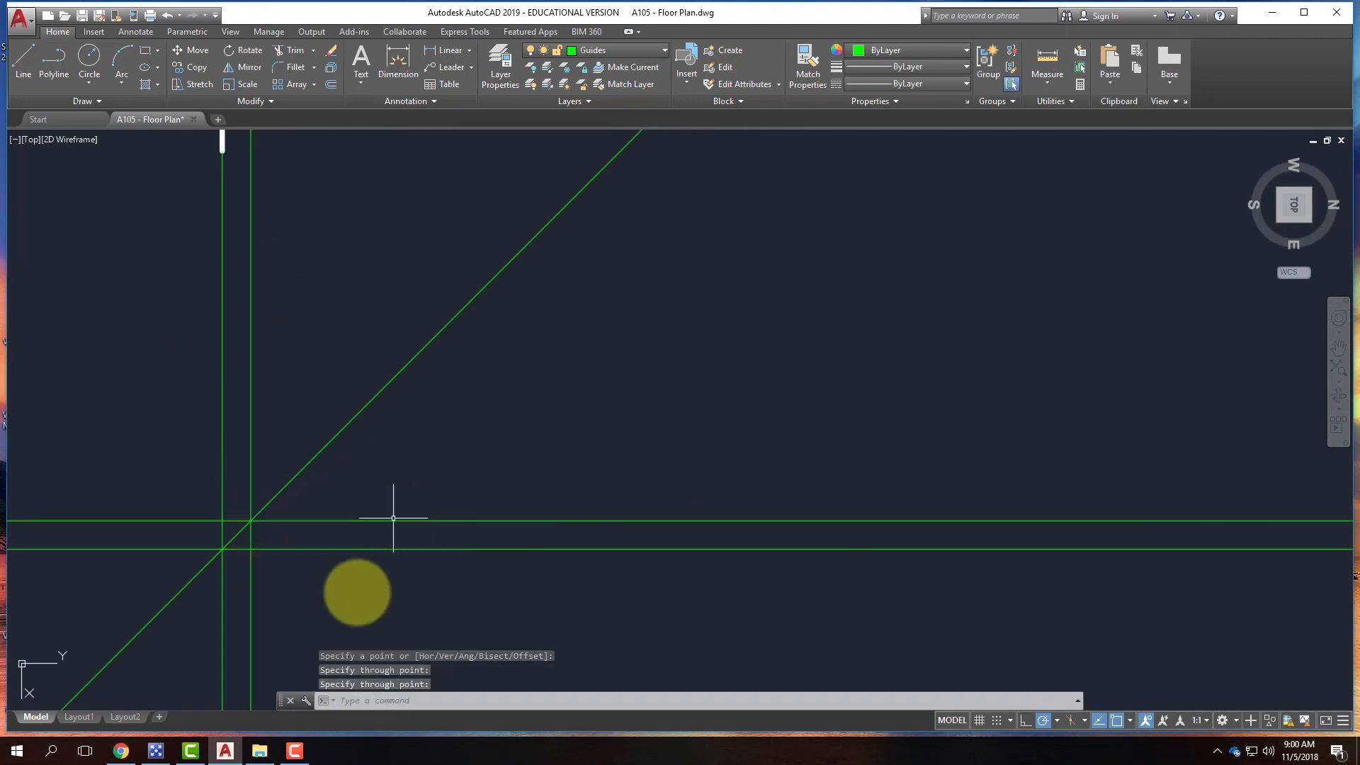
- Draw rays straight down from both ends of the floor plan's east wall, crossing the horizontal guides
{"action": "scroll", "coordinate": [349, 629], "scroll_direction": "down", "scroll_amount": 6}
{"action": "scroll", "coordinate": [471, 488], "scroll_direction": "up", "scroll_amount": 4}
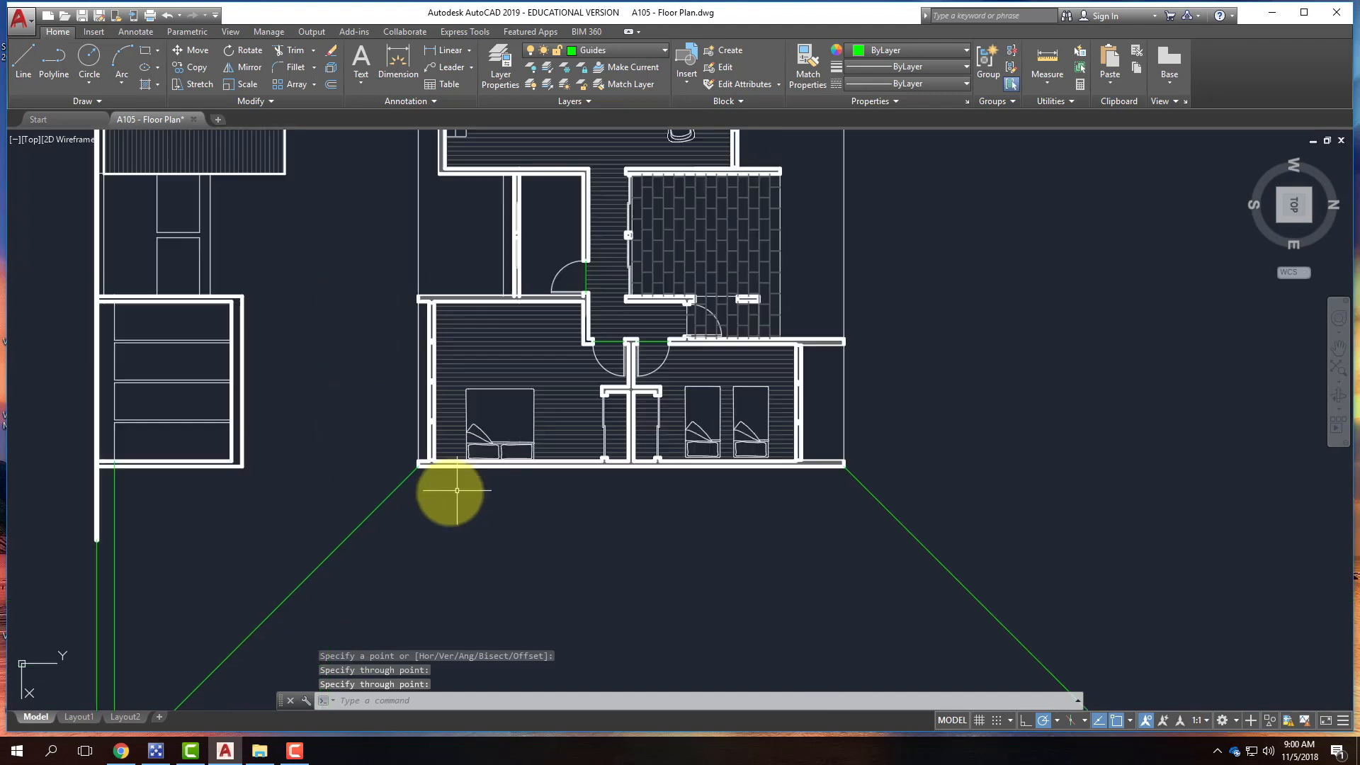
{"action": "type", "text": "ay"}
{"action": "key", "text": "Return"}
{"action": "left_click", "coordinate": [418, 466]}
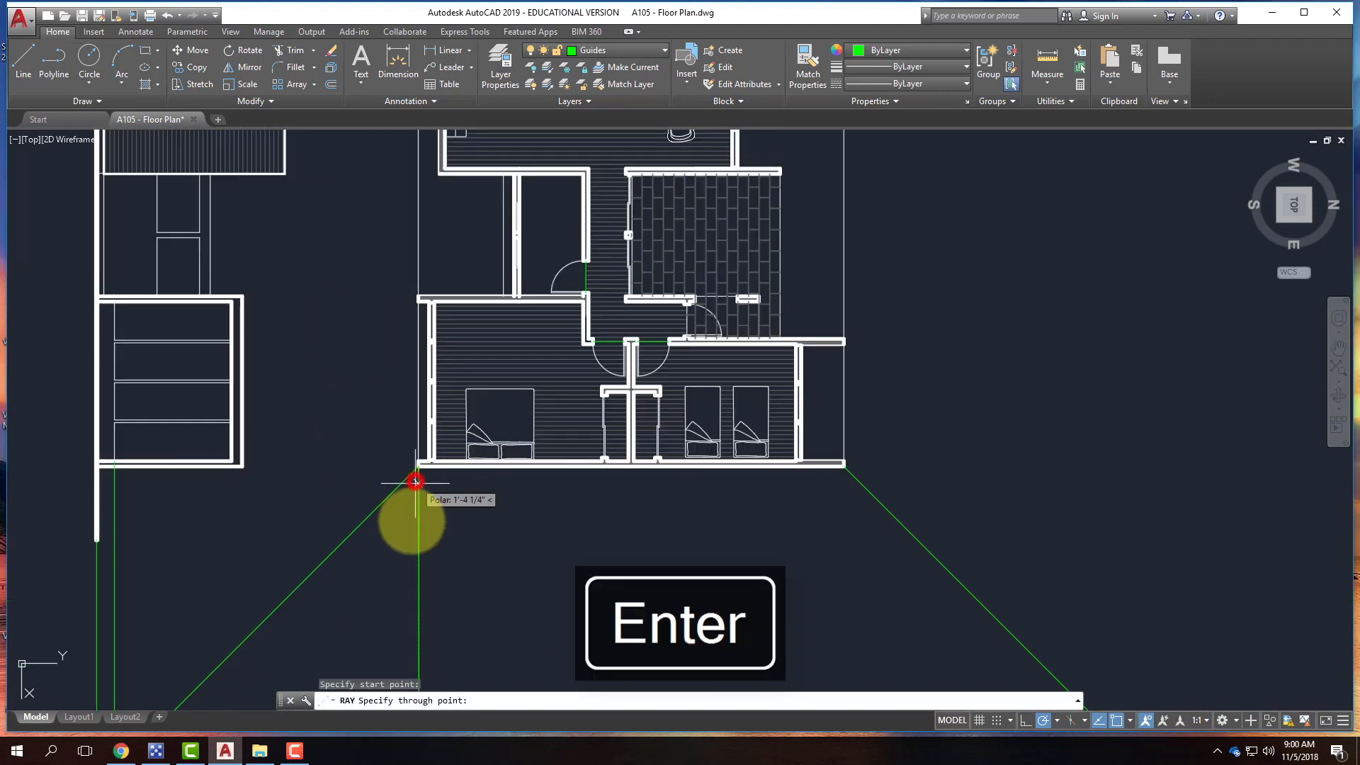
{"action": "left_click", "coordinate": [418, 535]}
{"action": "key", "text": "Return"}
{"action": "right_click", "coordinate": [825, 495]}
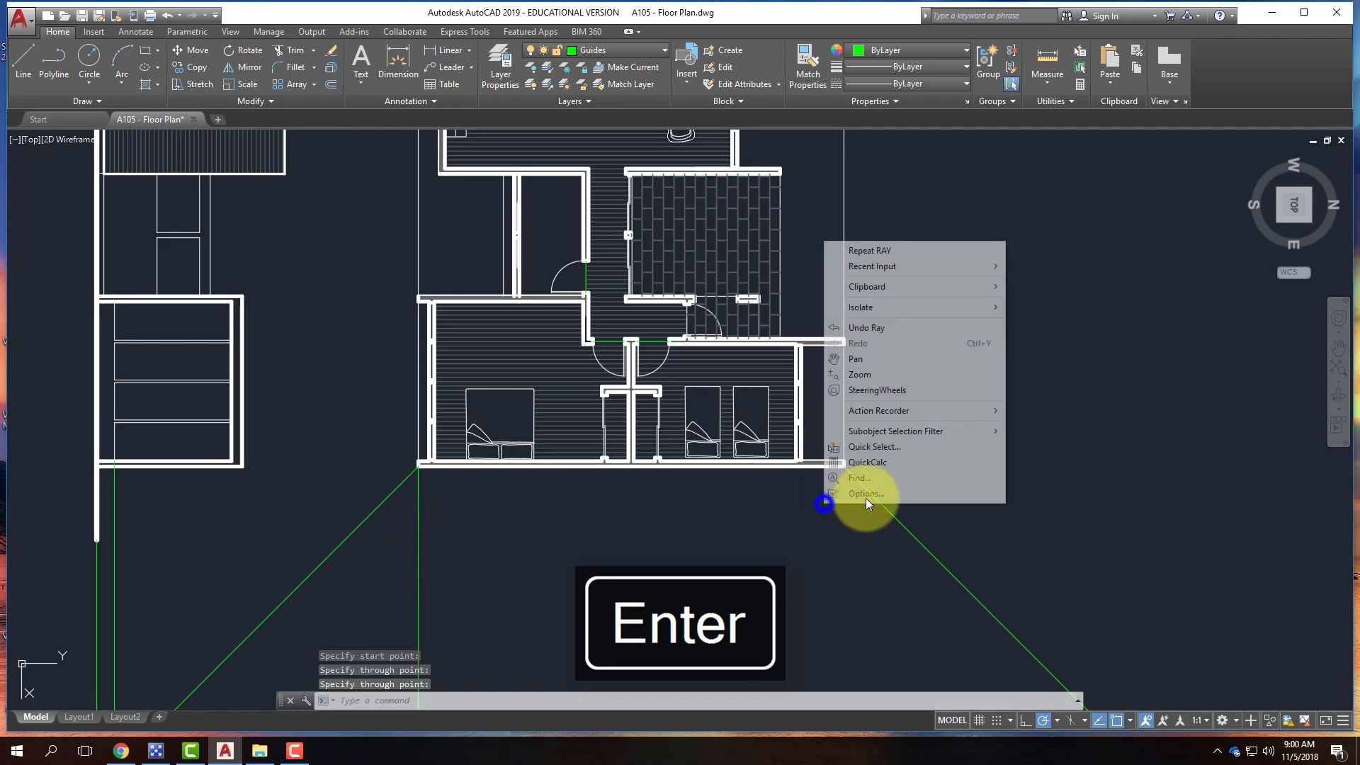
{"action": "left_click", "coordinate": [906, 253]}
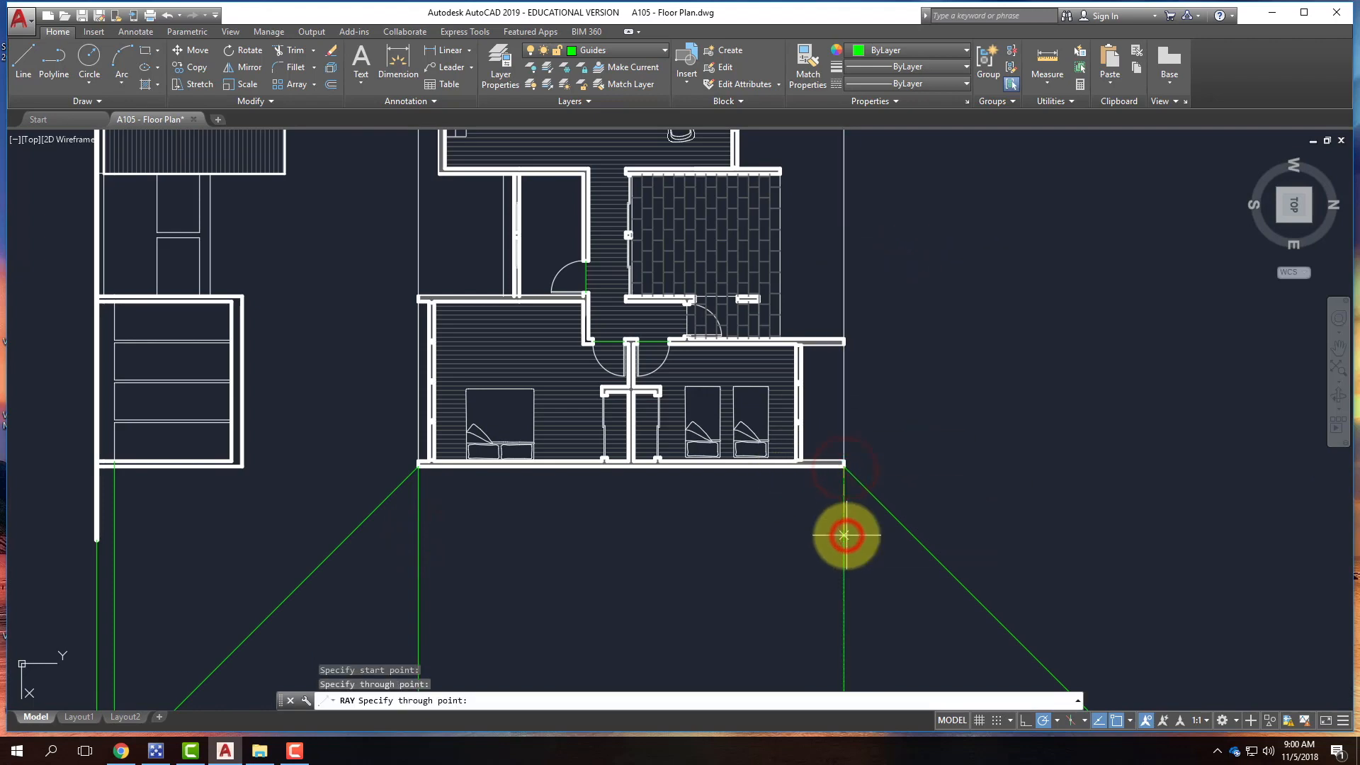
{"action": "key", "text": "Return"}
- Draw a ray straight down from the outer roof corner at the south elevation's east end, past the diagonal guide
{"action": "scroll", "coordinate": [828, 418], "scroll_direction": "down", "scroll_amount": 4}
{"action": "scroll", "coordinate": [779, 560], "scroll_direction": "up", "scroll_amount": 4}
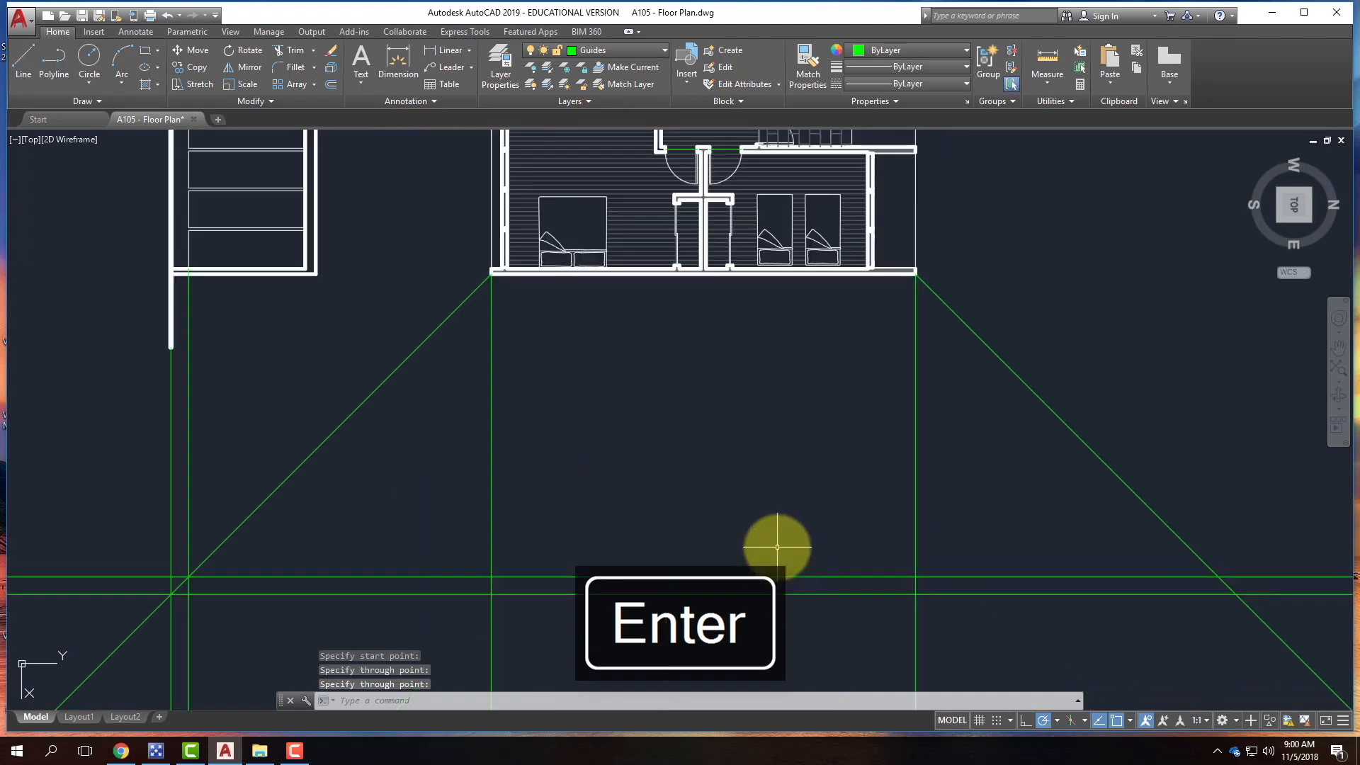
{"action": "scroll", "coordinate": [279, 316], "scroll_direction": "down", "scroll_amount": 4}
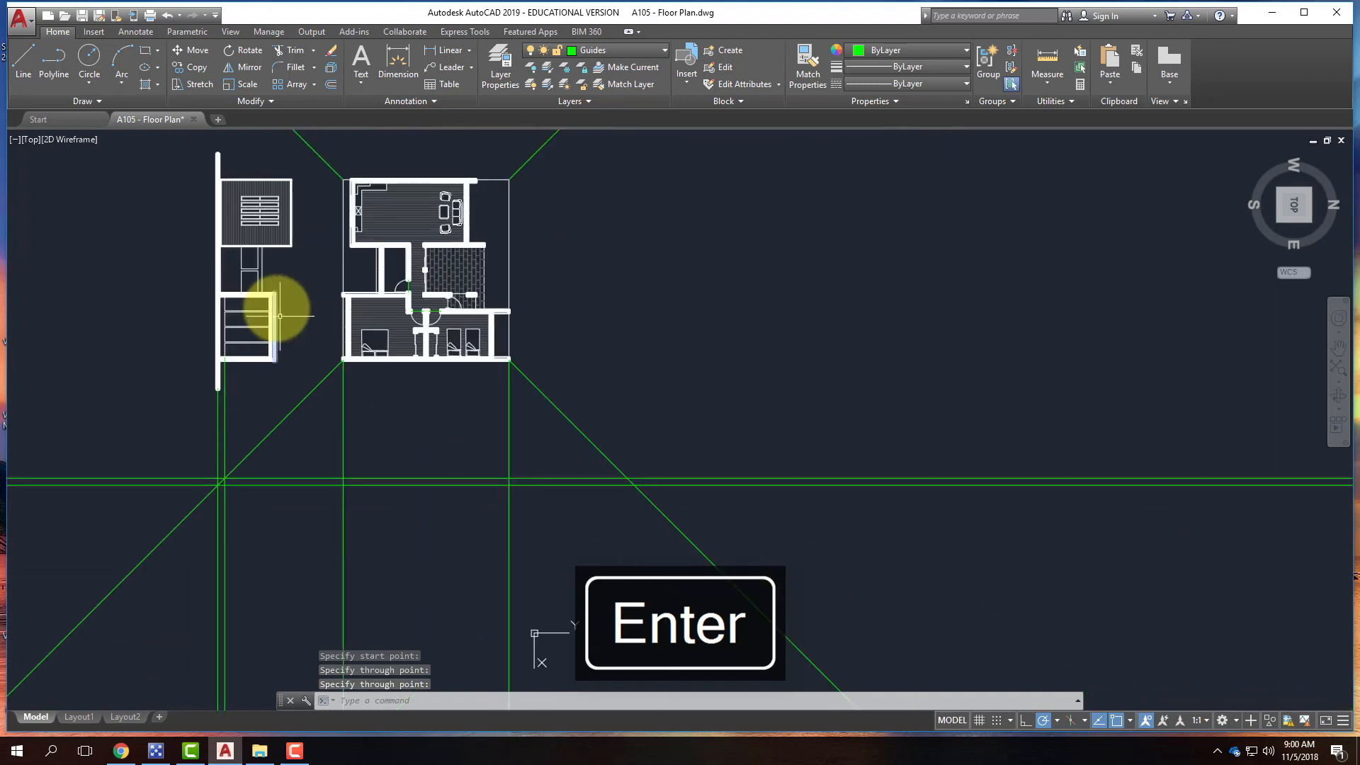
{"action": "scroll", "coordinate": [280, 316], "scroll_direction": "up", "scroll_amount": 2}
{"action": "scroll", "coordinate": [240, 312], "scroll_direction": "up", "scroll_amount": 2}
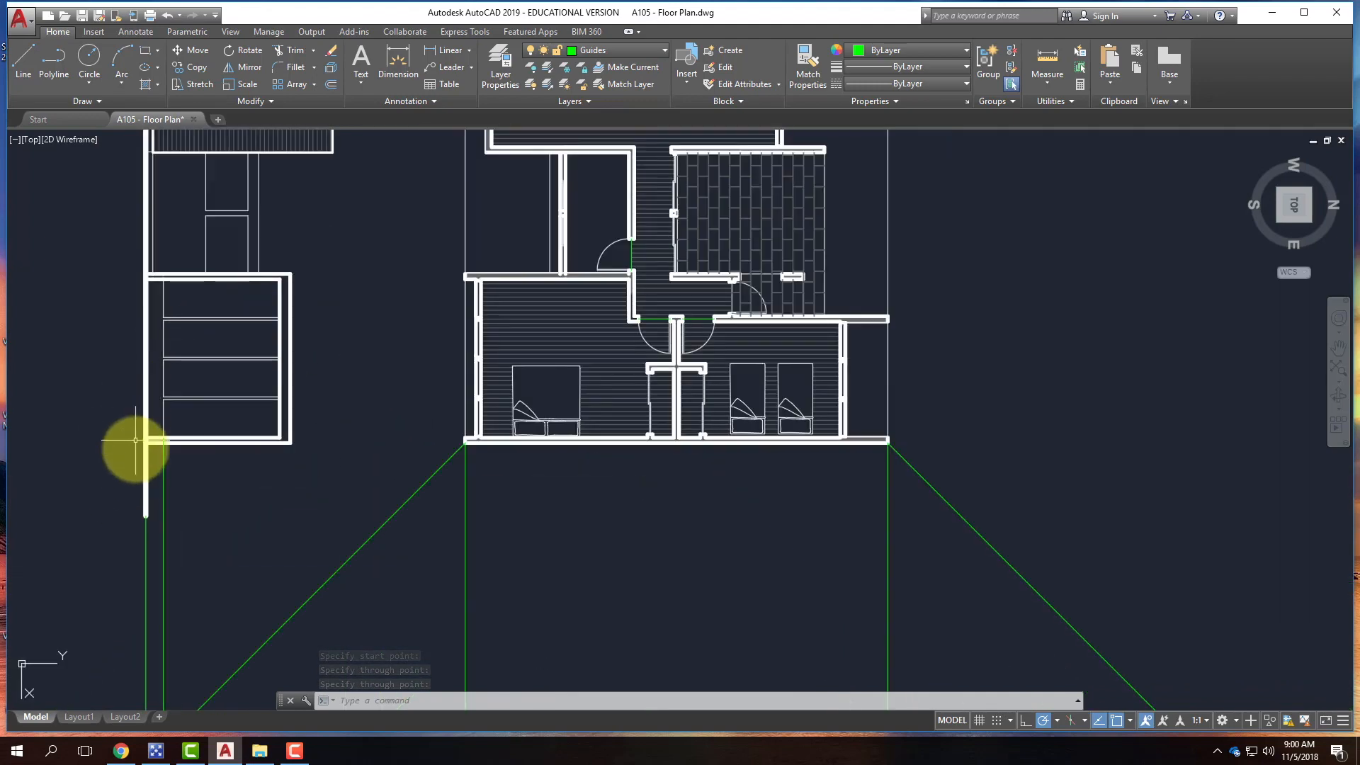
{"action": "key", "text": "Return"}
{"action": "left_click", "coordinate": [290, 446]}
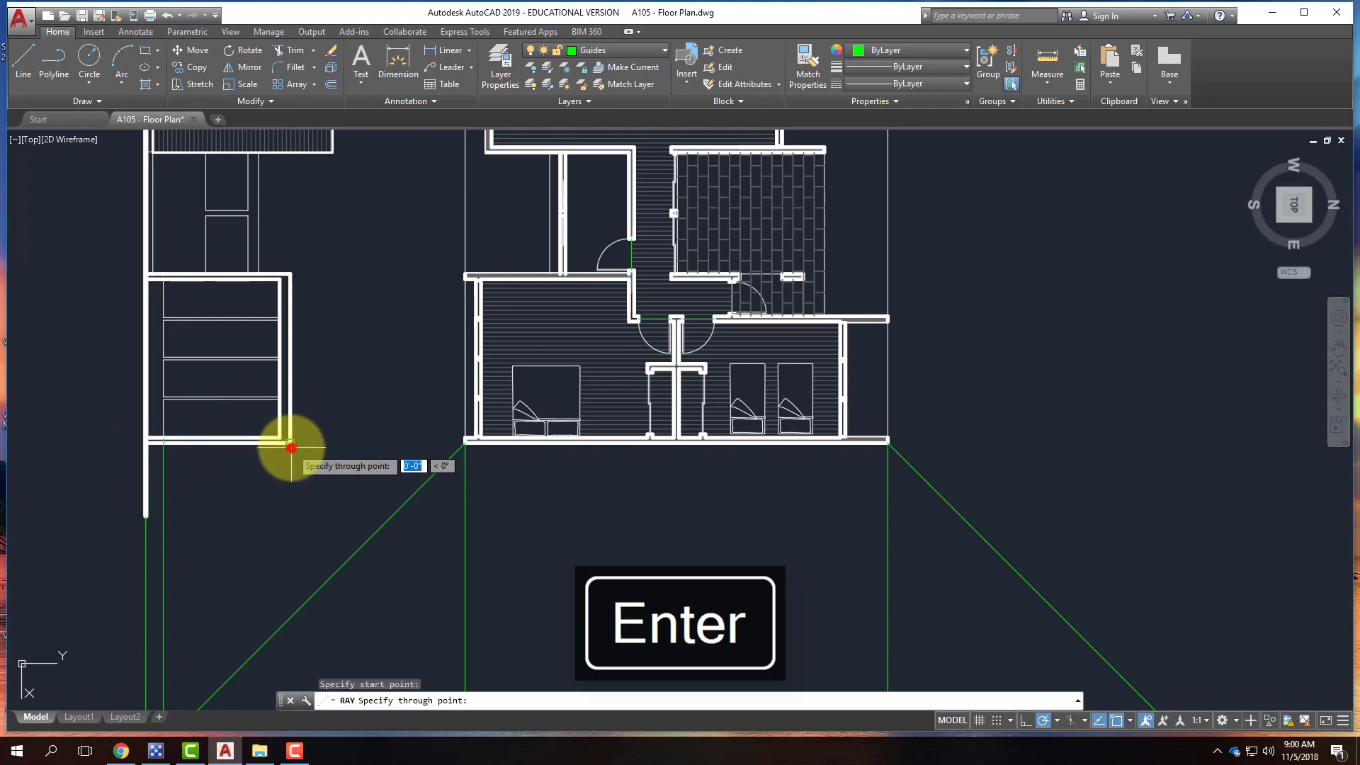
{"action": "left_click", "coordinate": [289, 513]}
{"action": "key", "text": "Return"}
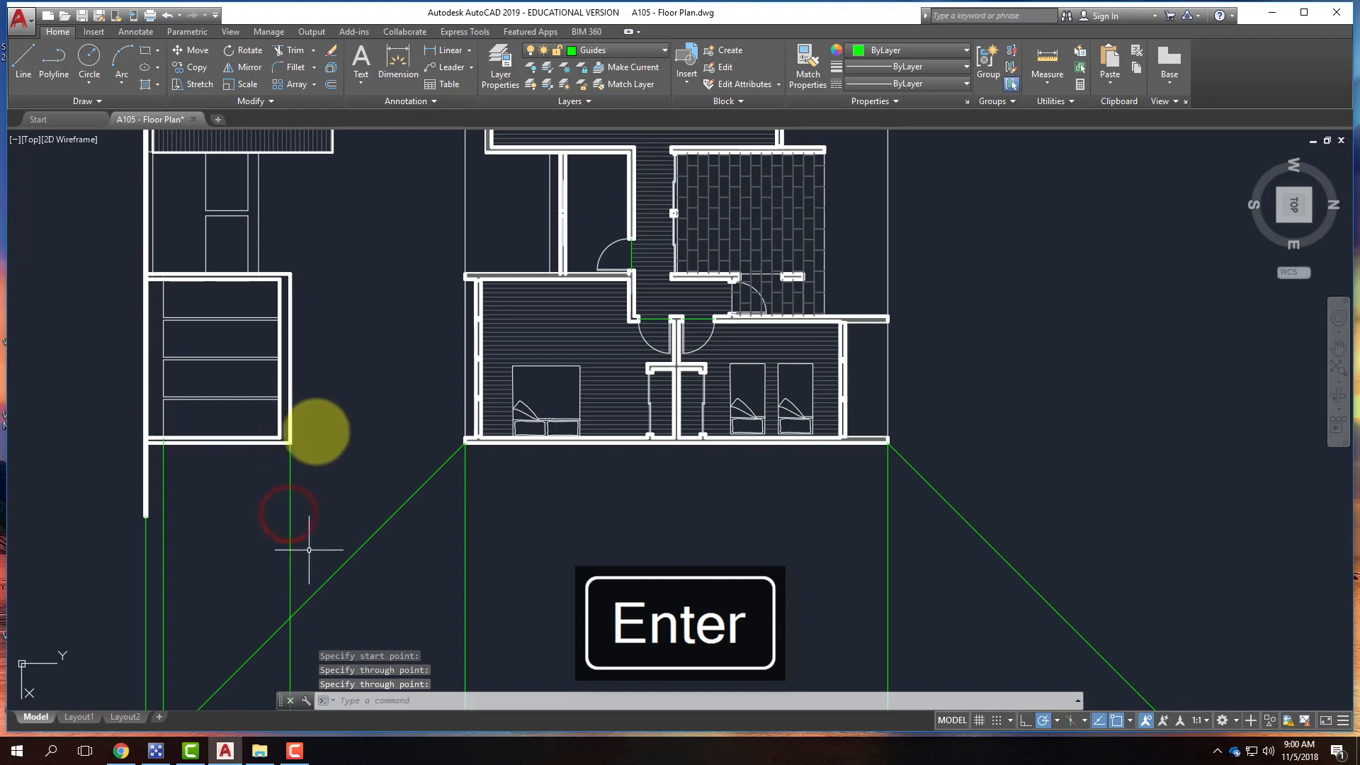
- Draw a horizontal construction line through the intersection of the roof ray and the diagonal guide
{"action": "scroll", "coordinate": [303, 510], "scroll_direction": "down", "scroll_amount": 3}
{"action": "scroll", "coordinate": [308, 506], "scroll_direction": "up", "scroll_amount": 3}
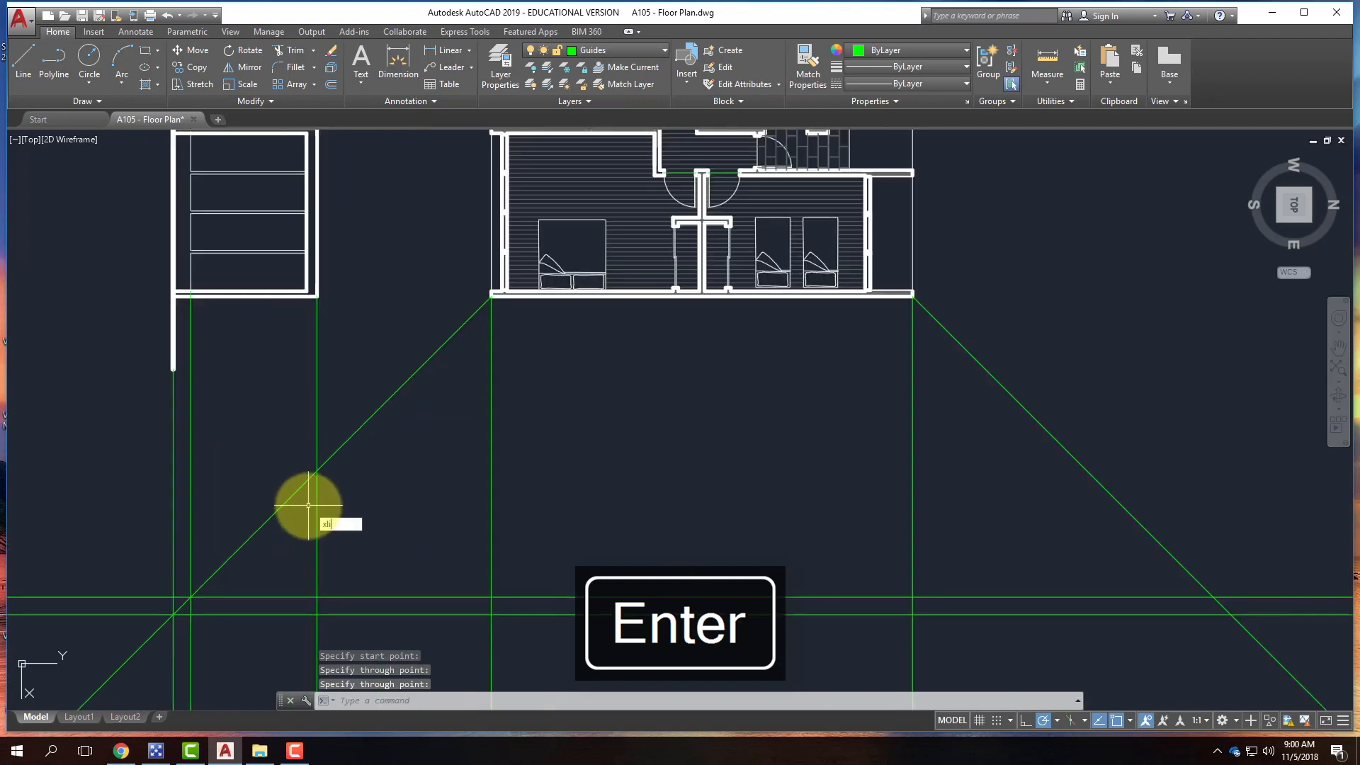
{"action": "type", "text": "xli"}
{"action": "key", "text": "Return"}
{"action": "left_click", "coordinate": [314, 469]}
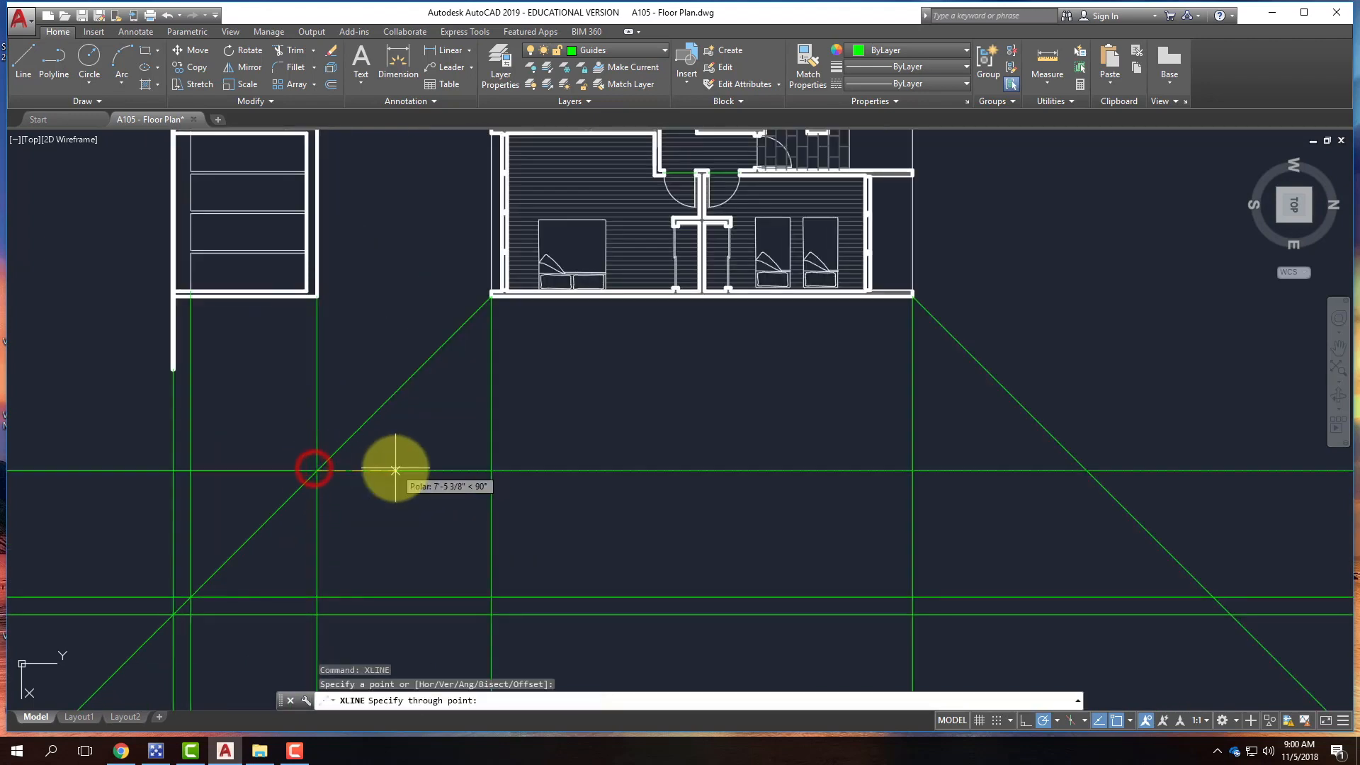
{"action": "left_click", "coordinate": [396, 469]}
{"action": "key", "text": "Return"}
- Create a layer named A-EastElevation with the same settings as A-SouthElevation and make it current
{"action": "scroll", "coordinate": [318, 460], "scroll_direction": "down", "scroll_amount": 4}
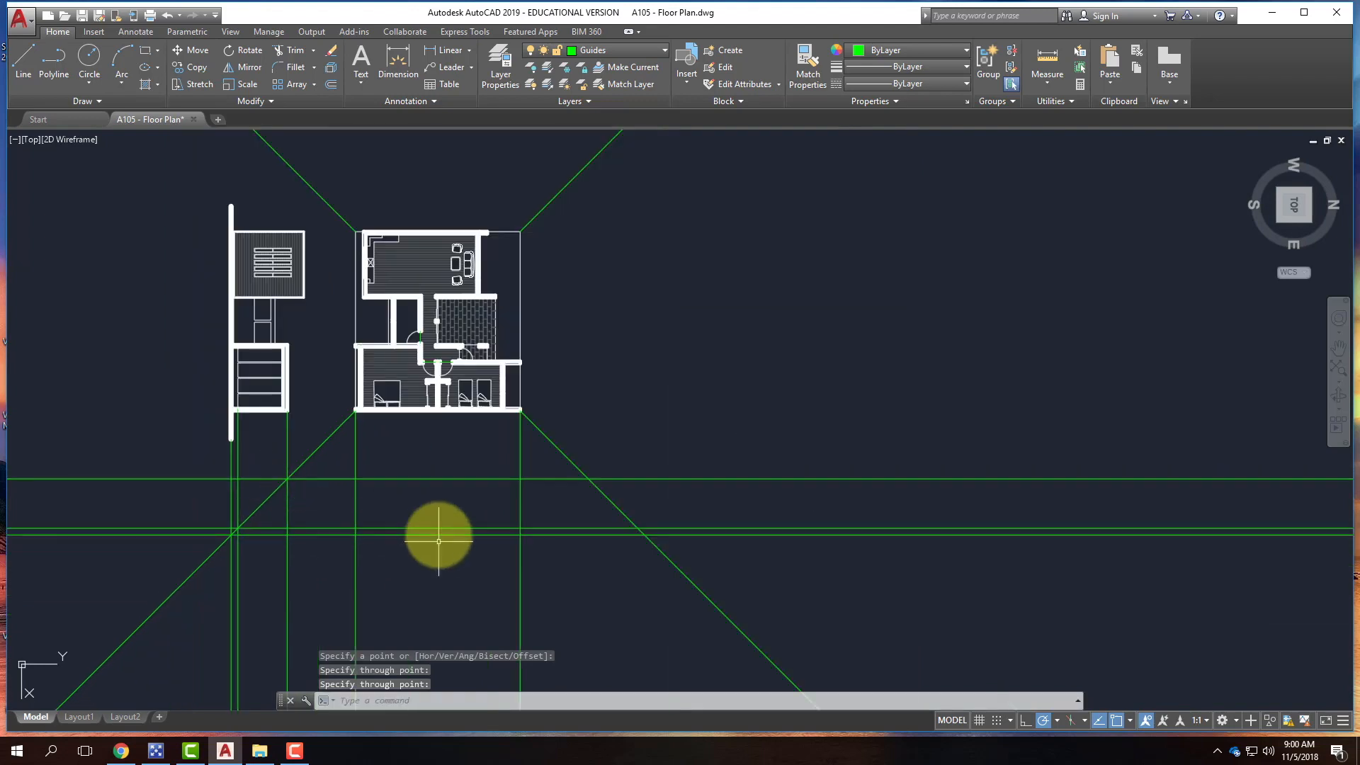
{"action": "scroll", "coordinate": [439, 541], "scroll_direction": "up", "scroll_amount": 2}
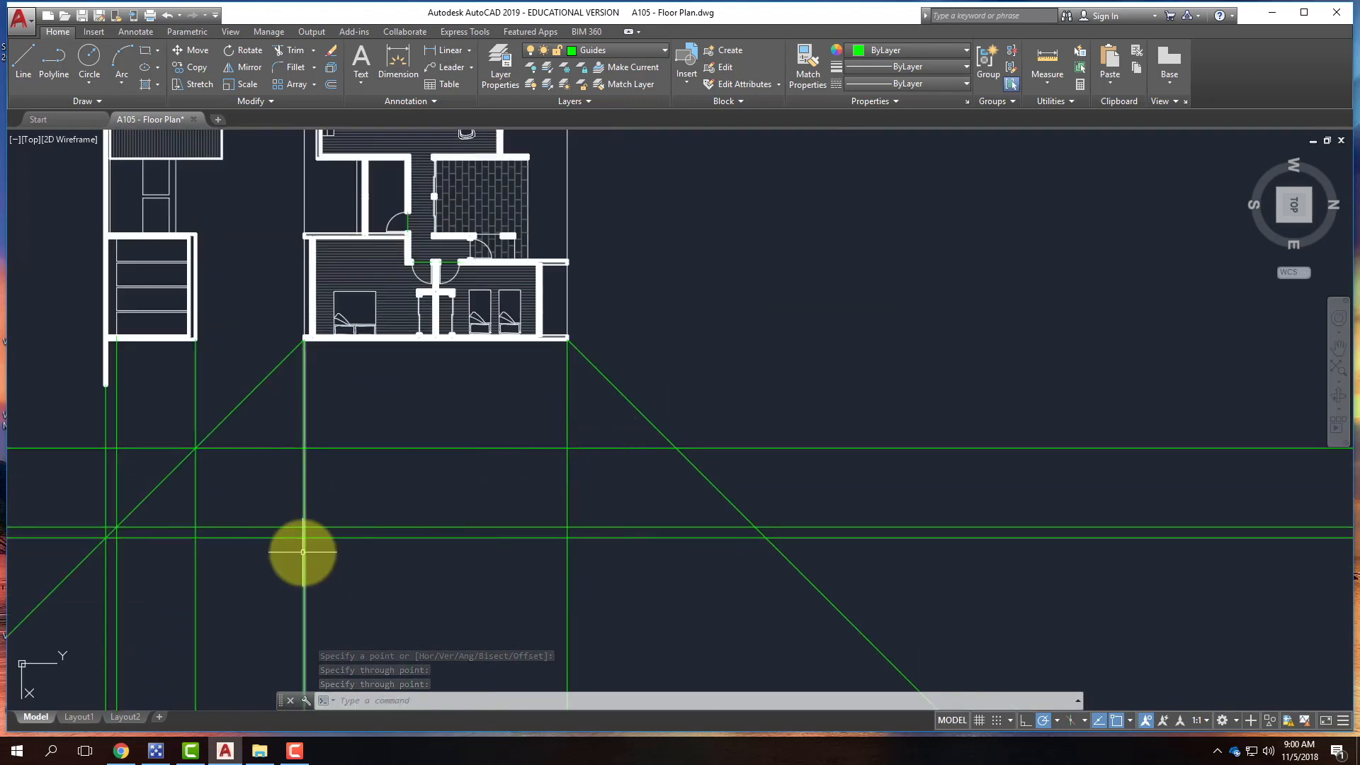
{"action": "left_click", "coordinate": [622, 49]}
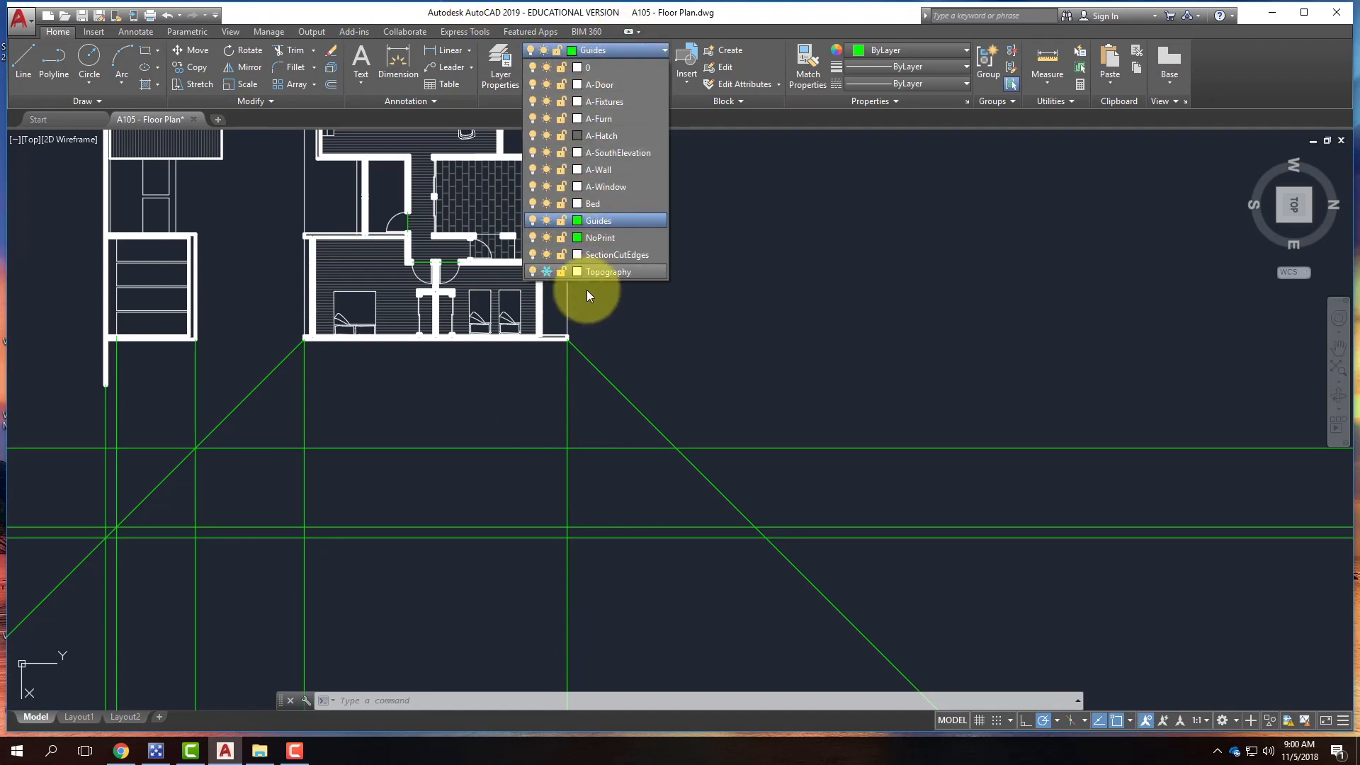
{"action": "left_click", "coordinate": [599, 153]}
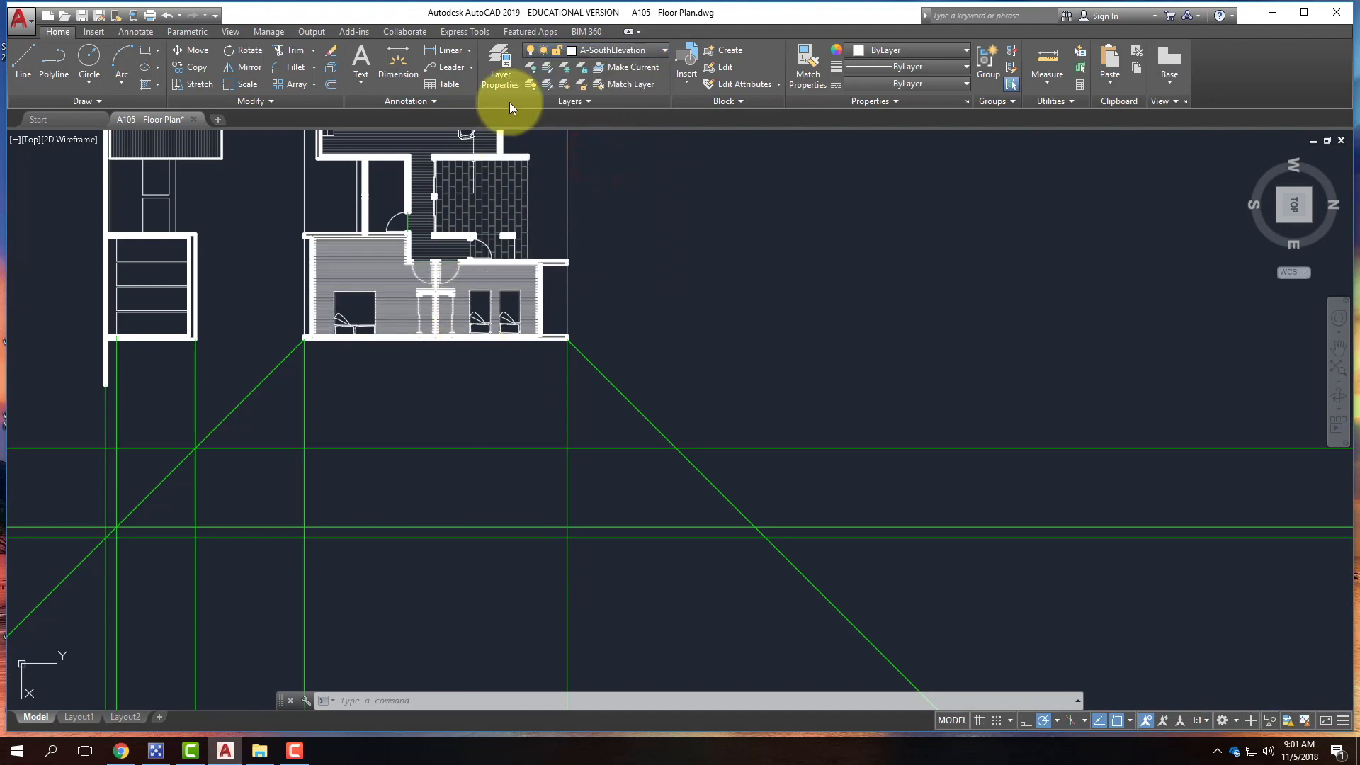
{"action": "left_click", "coordinate": [499, 62]}
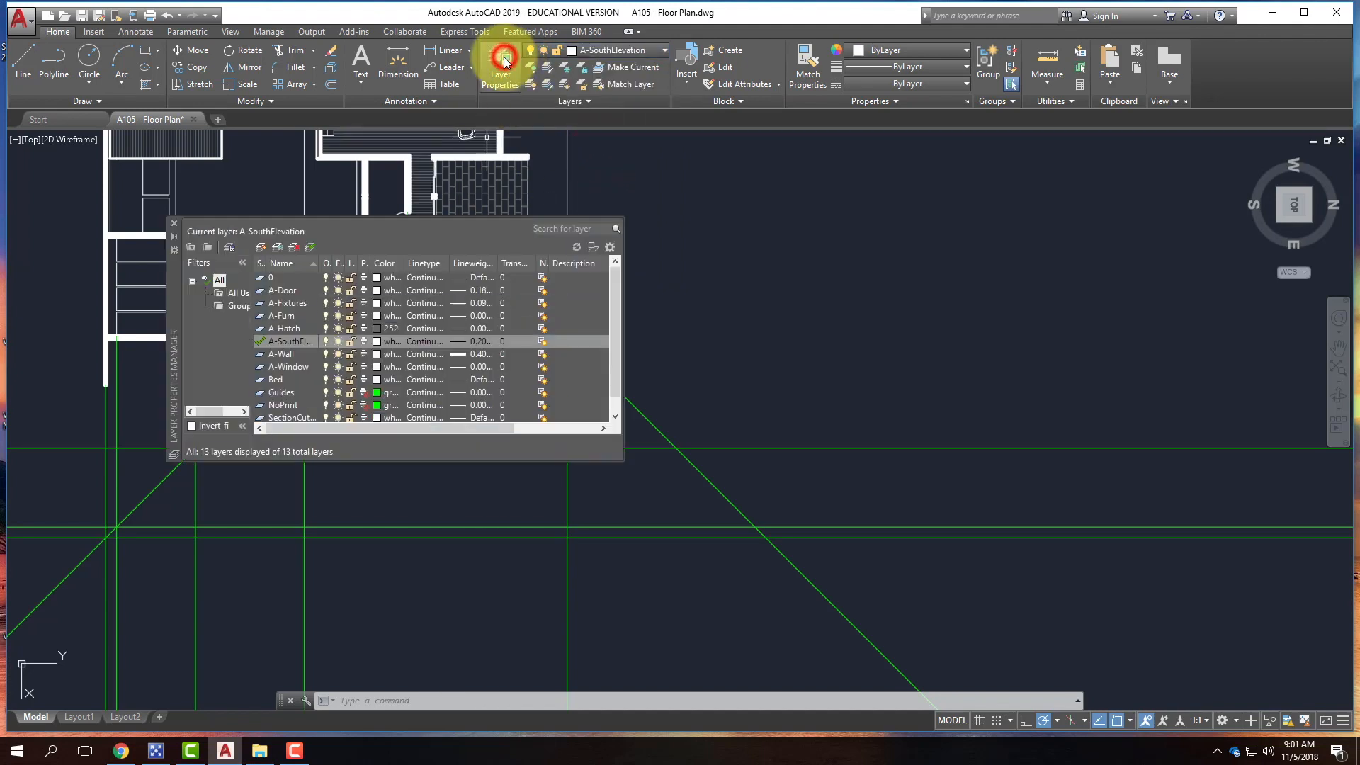
{"action": "left_click", "coordinate": [260, 249]}
{"action": "type", "text": "A-EastEl"}
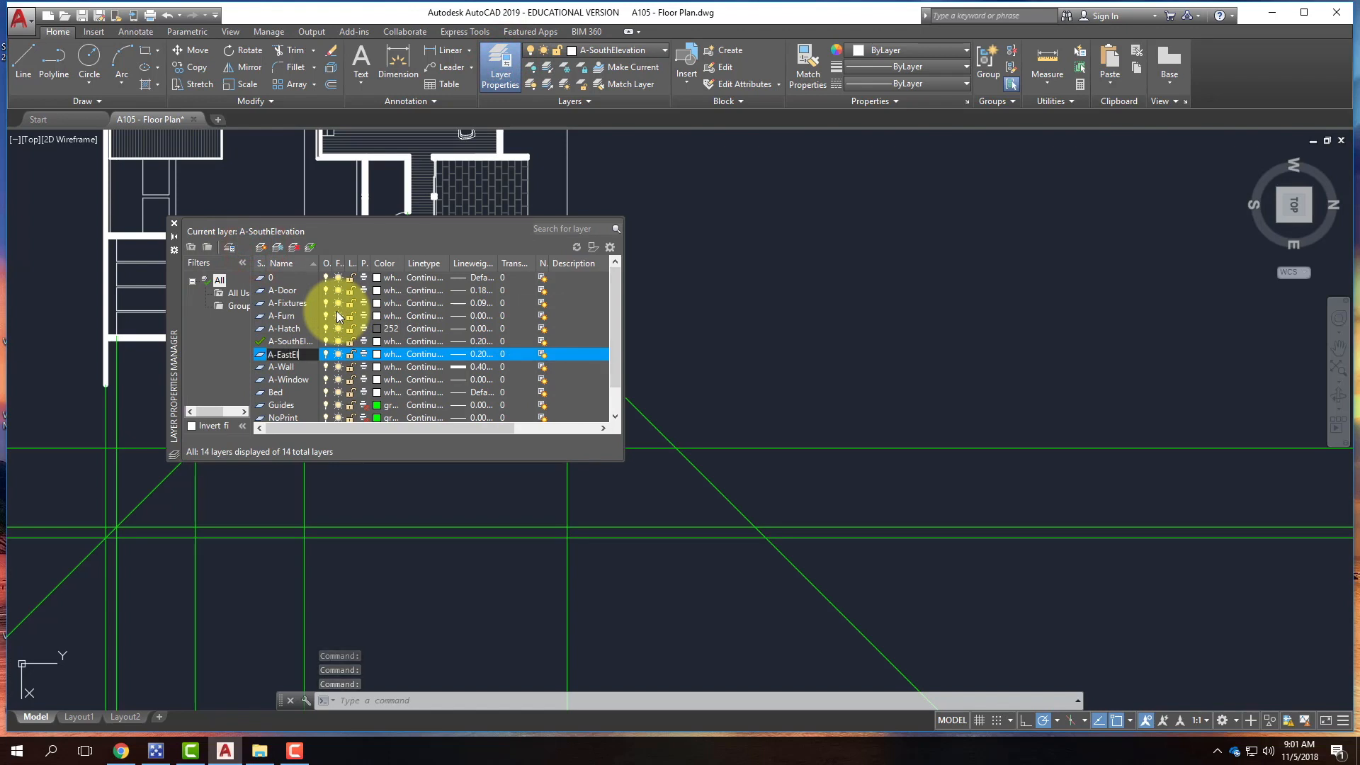
{"action": "type", "text": "evation"}
{"action": "key", "text": "Return"}
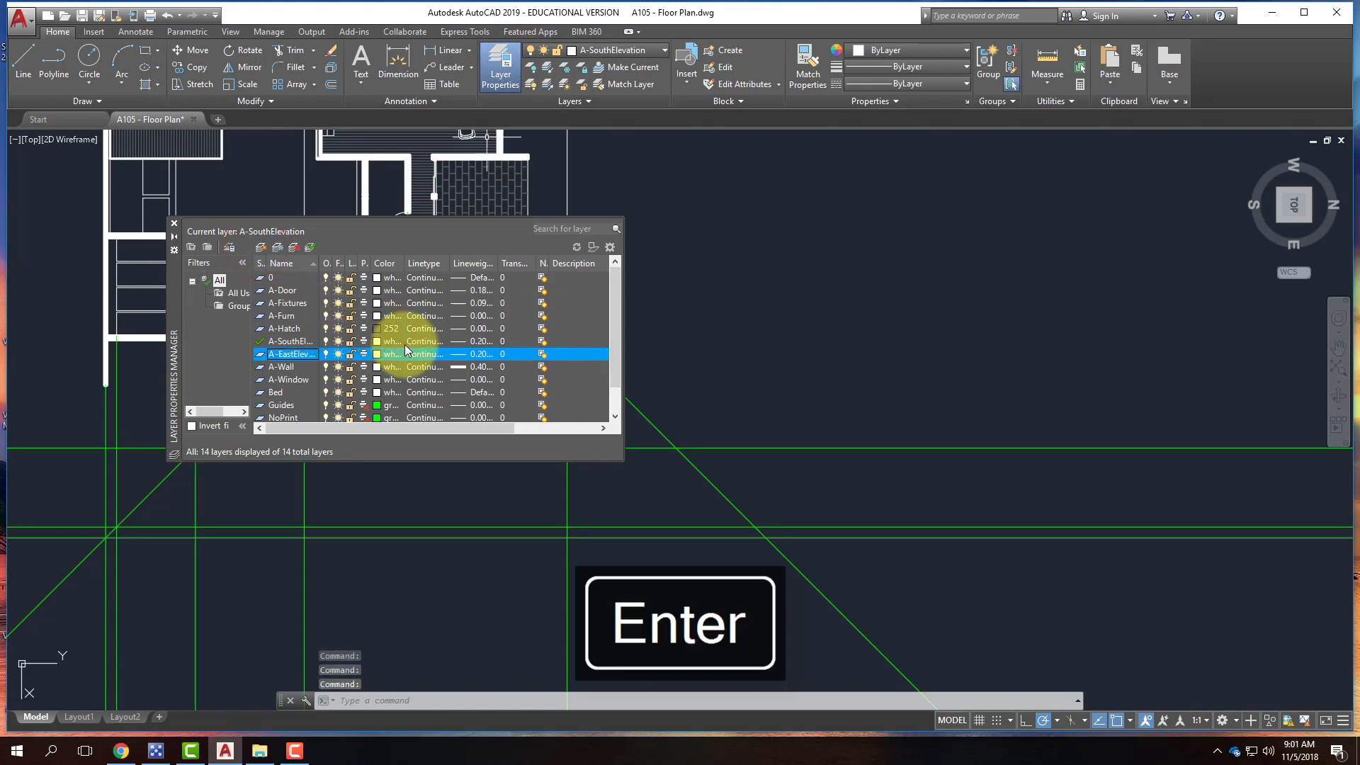
{"action": "double_click", "coordinate": [261, 353]}
{"action": "left_click", "coordinate": [174, 223]}
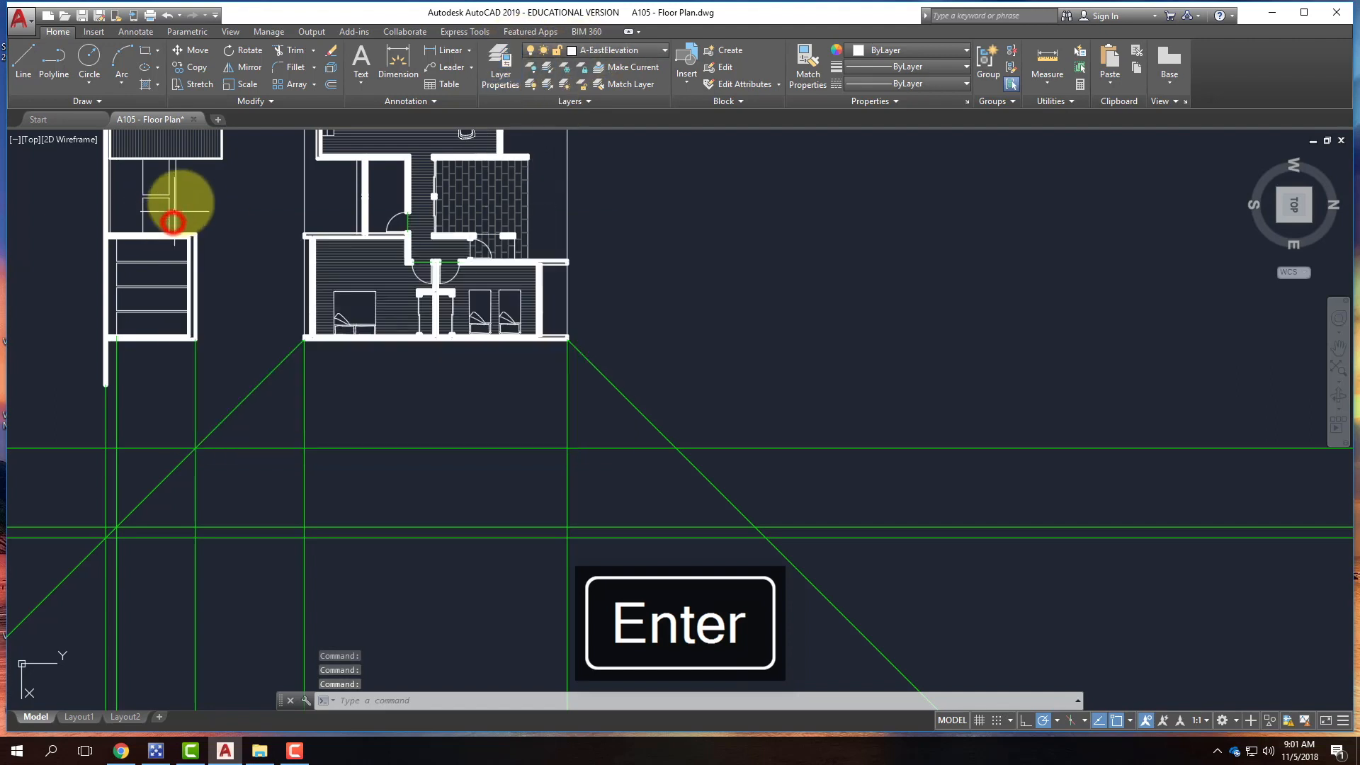
- Draw the east elevation's two side edges and roof line along the guides, starting and ending at the ground guide
{"action": "left_click", "coordinate": [22, 56]}
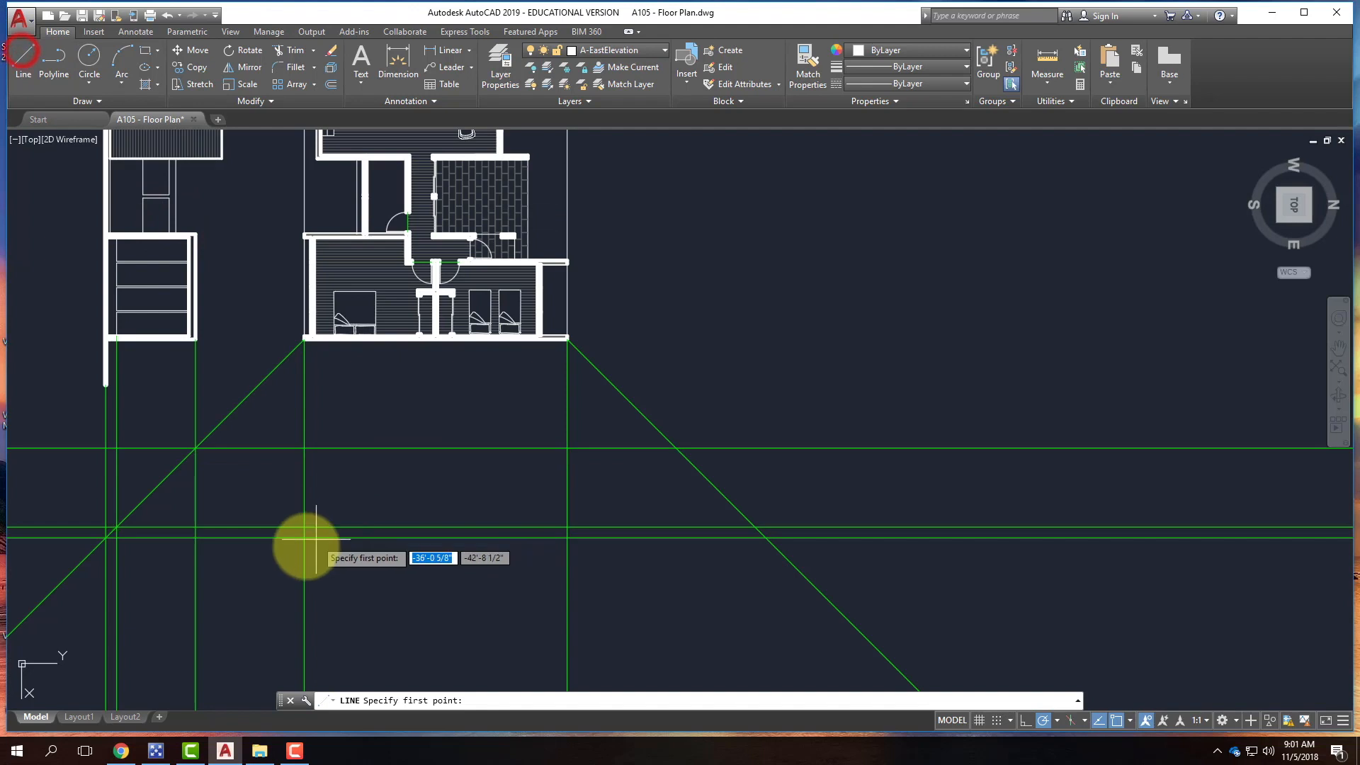
{"action": "scroll", "coordinate": [303, 532], "scroll_direction": "up", "scroll_amount": 2}
{"action": "left_click", "coordinate": [302, 537]}
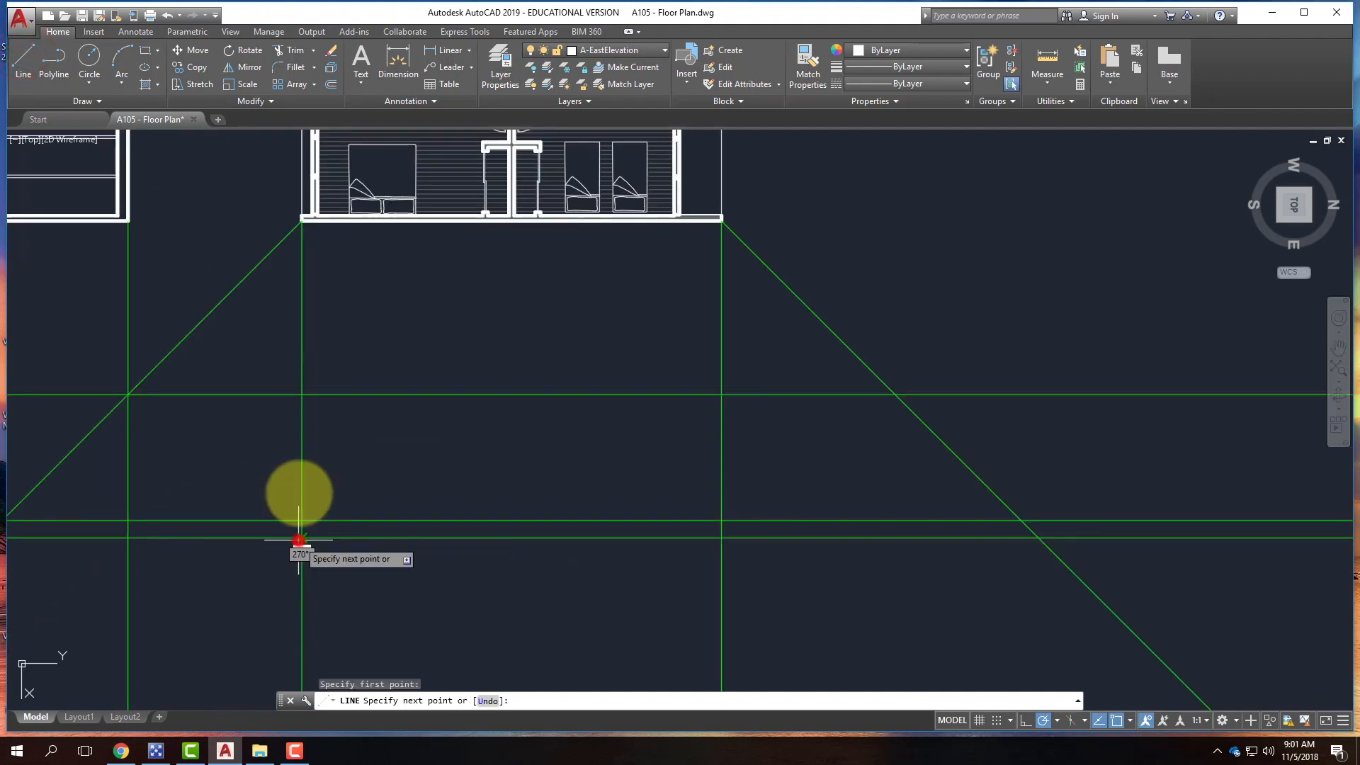
{"action": "left_click", "coordinate": [301, 395]}
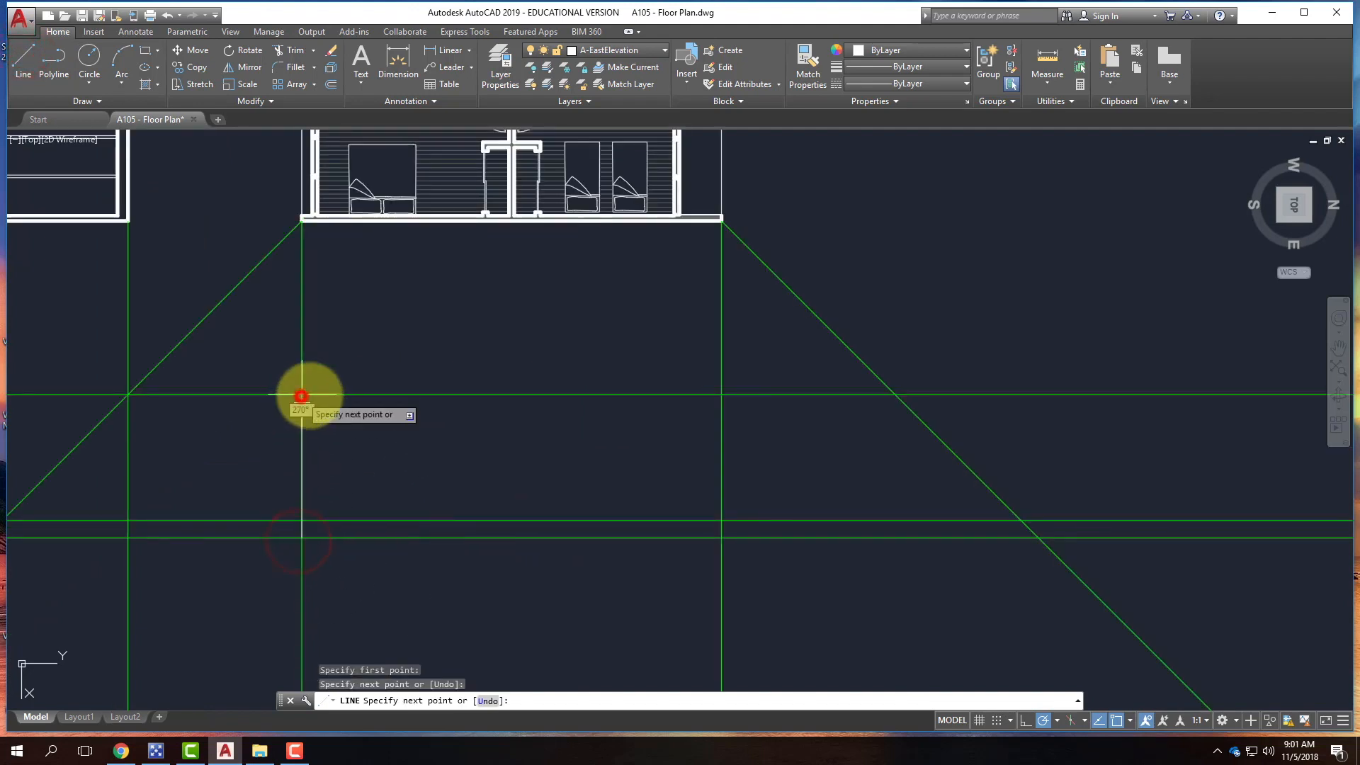
{"action": "left_click", "coordinate": [721, 394]}
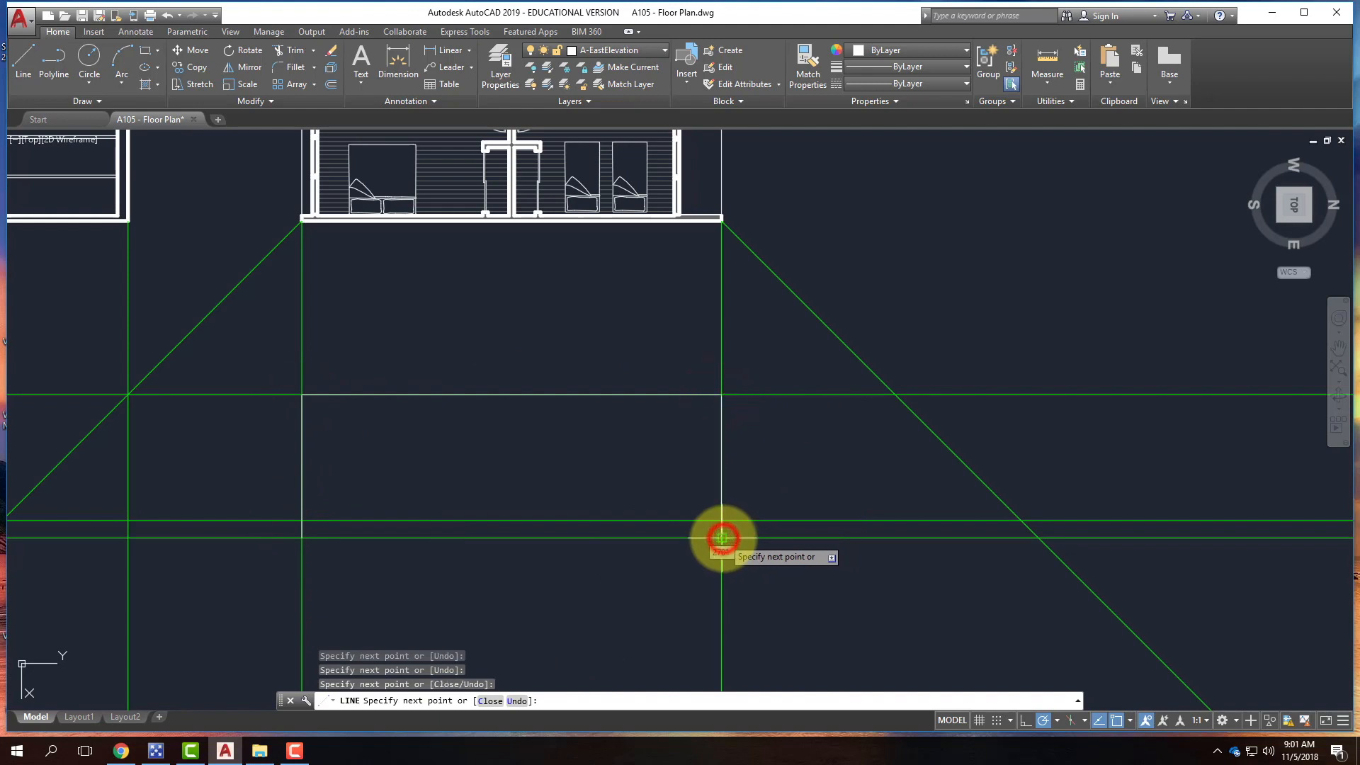
{"action": "key", "text": "Return"}
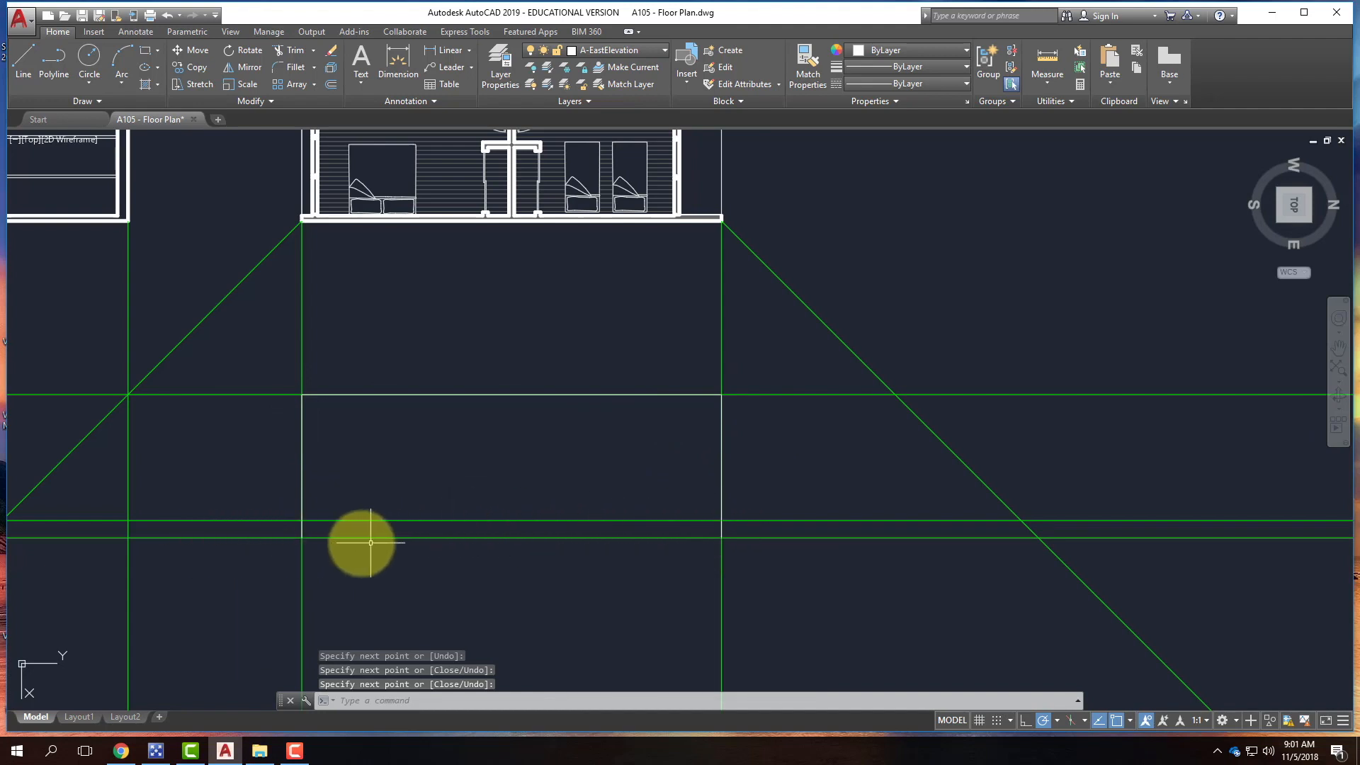
- Draw the east elevation's ground line along the lowest guide, extending past both side edges, on the A-EastElevation layer
{"action": "left_click", "coordinate": [23, 60]}
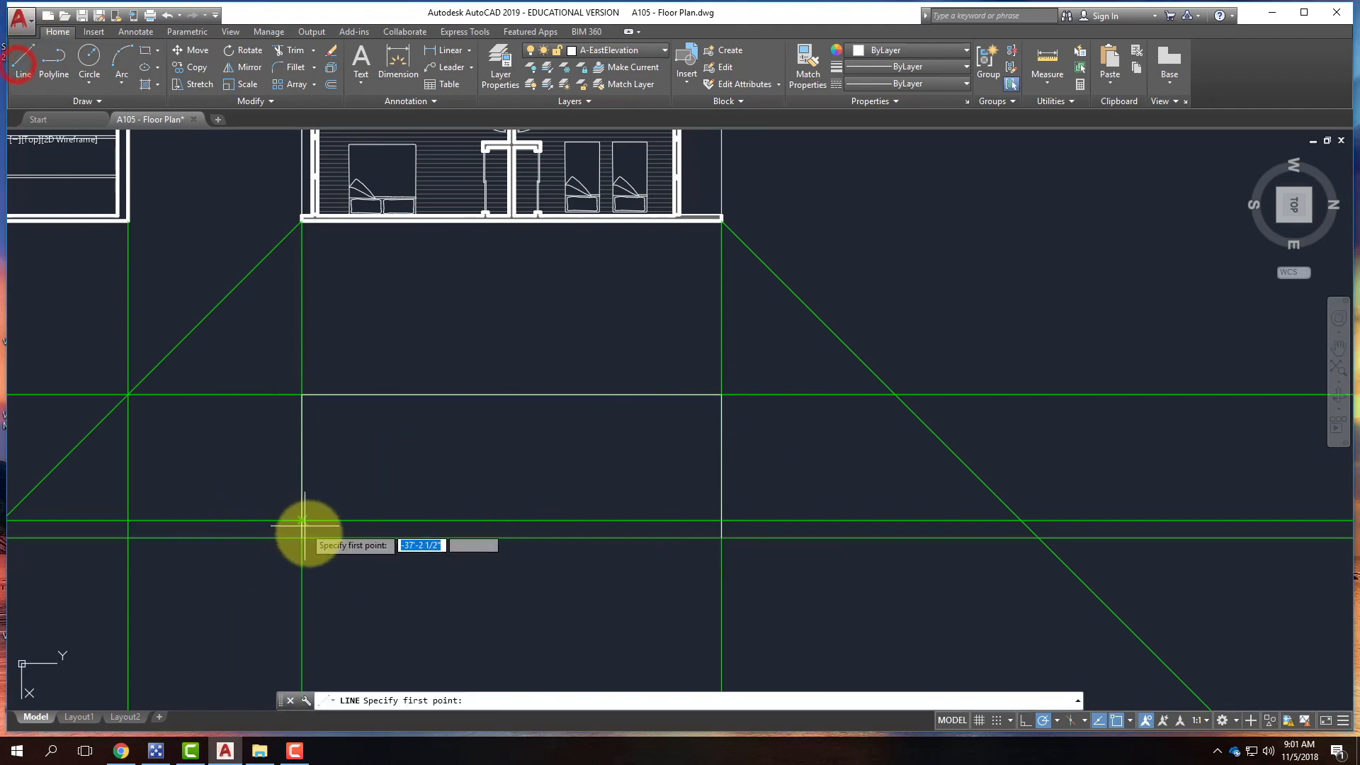
{"action": "left_click", "coordinate": [238, 537]}
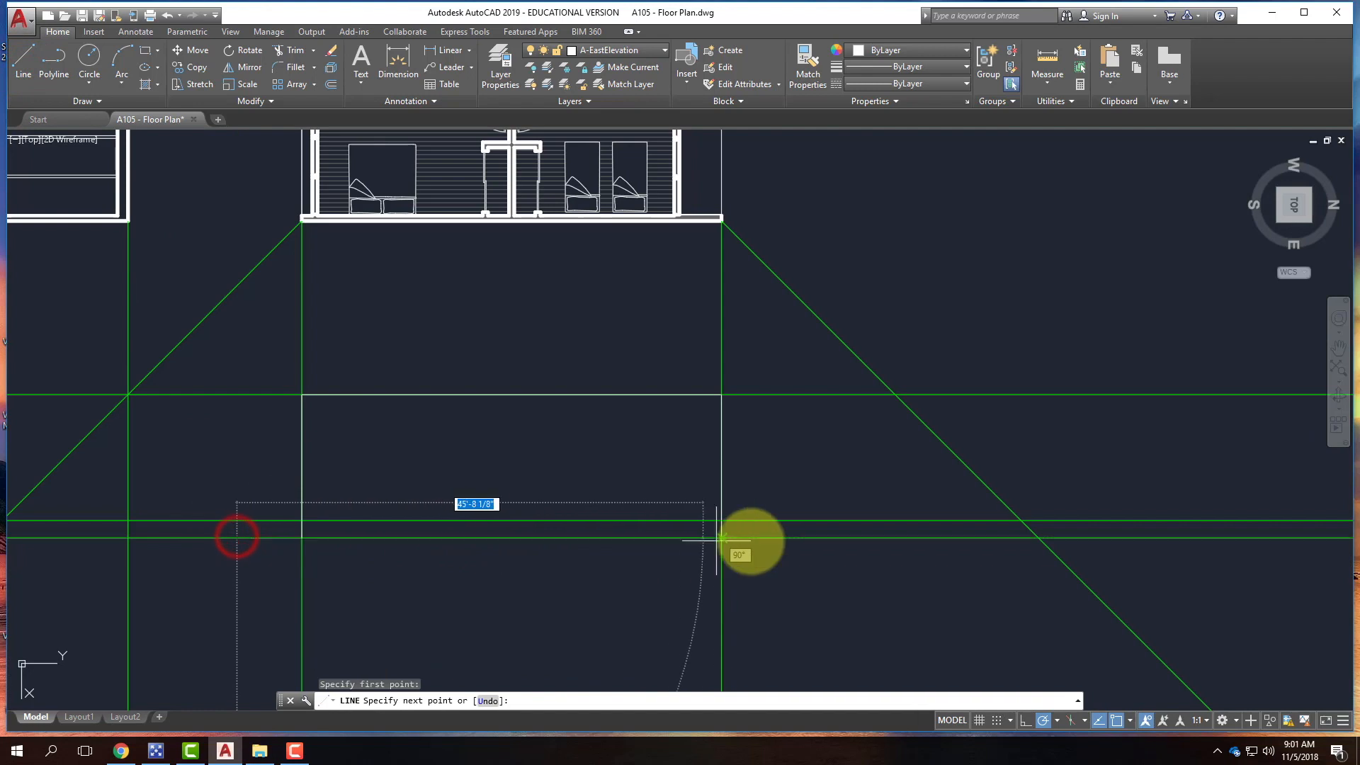
{"action": "left_click", "coordinate": [796, 538]}
{"action": "key", "text": "Return"}
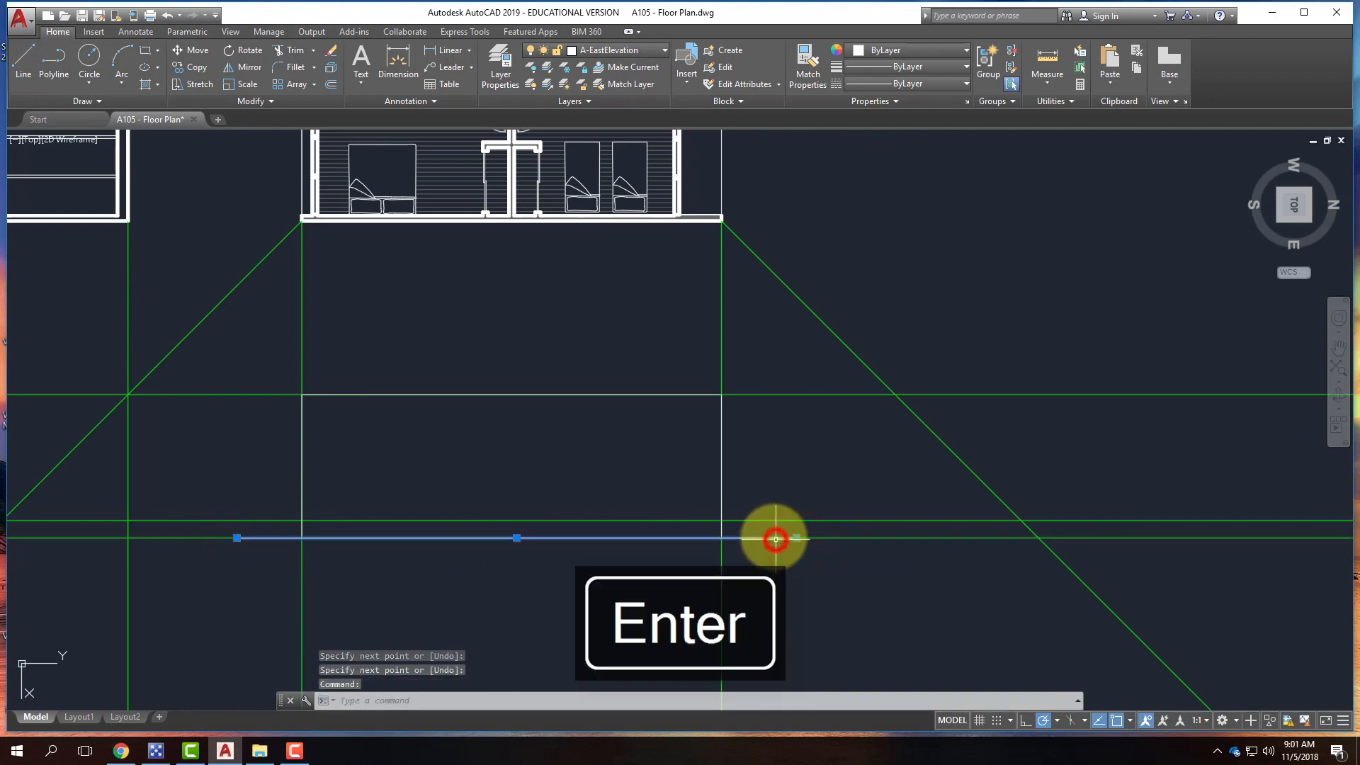
{"action": "left_click", "coordinate": [586, 49]}
{"action": "left_click", "coordinate": [585, 102]}
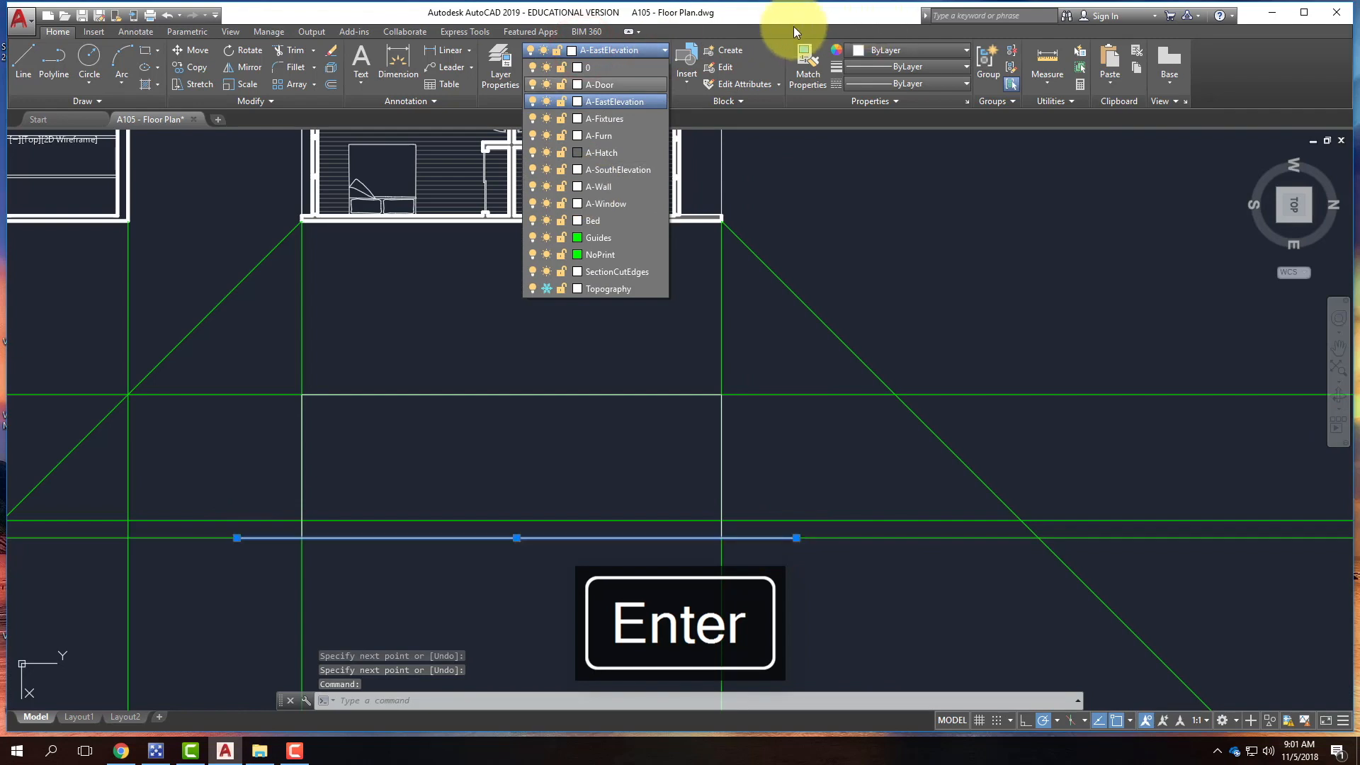
- Set the east elevation ground line's lineweight to 0.70 mm
{"action": "left_click", "coordinate": [898, 66]}
{"action": "scroll", "coordinate": [912, 260], "scroll_direction": "down", "scroll_amount": 3}
{"action": "left_click", "coordinate": [912, 189]}
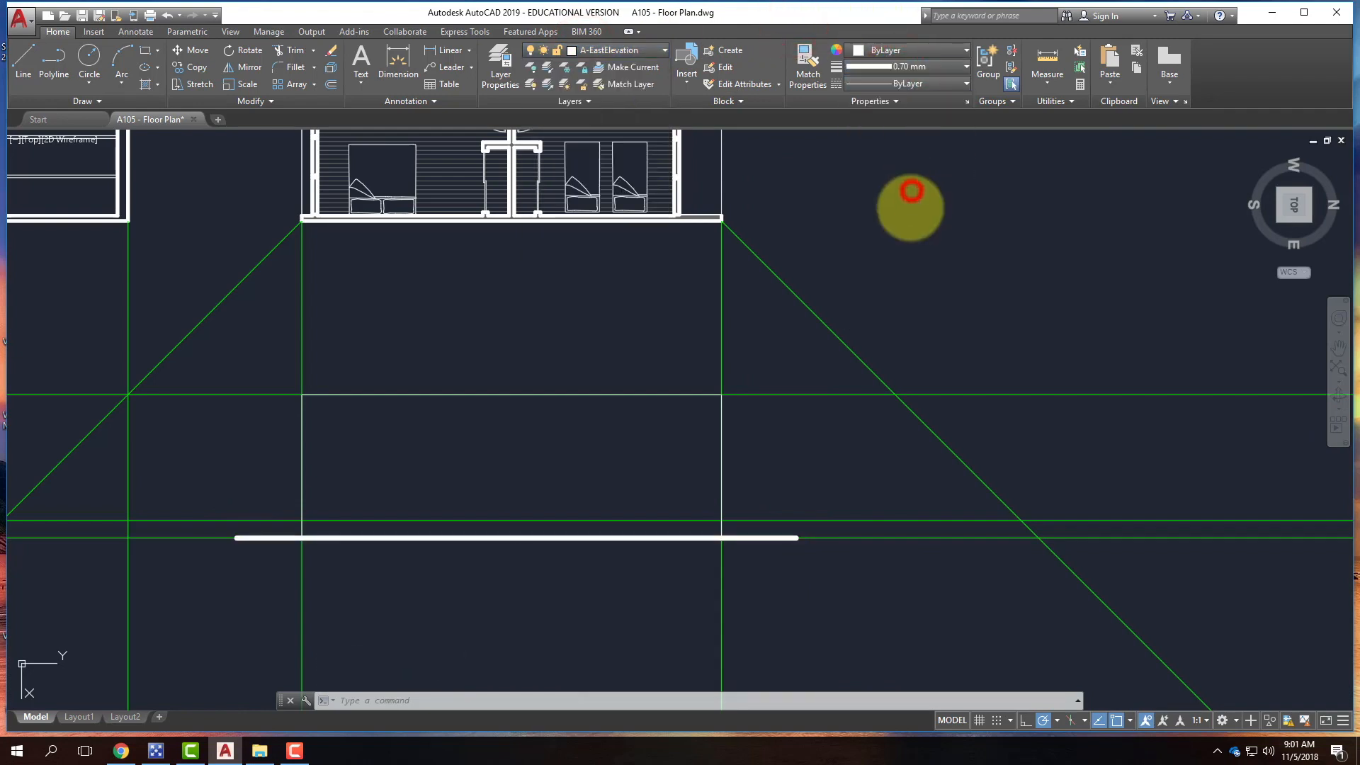
{"action": "key", "text": "Escape"}
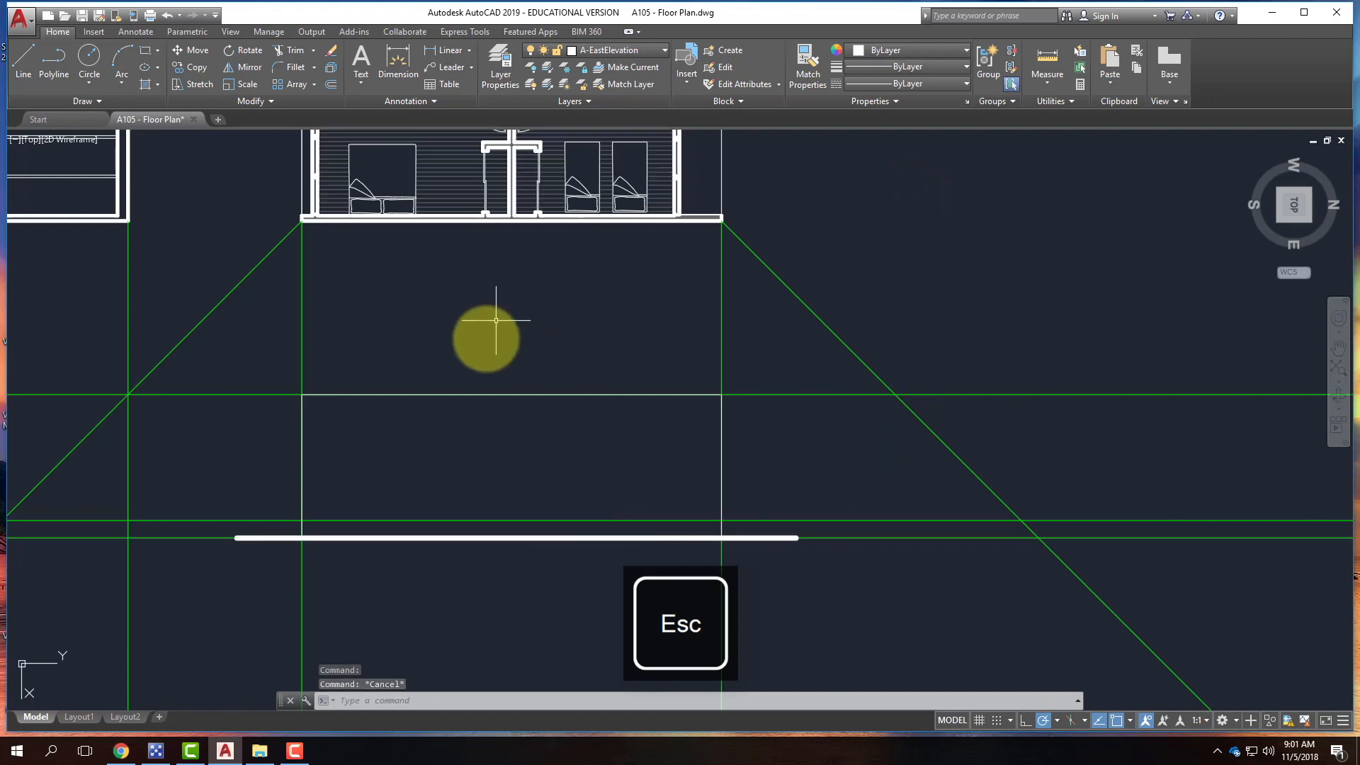
{"action": "scroll", "coordinate": [303, 394], "scroll_direction": "up", "scroll_amount": 2}
{"action": "scroll", "coordinate": [380, 446], "scroll_direction": "down", "scroll_amount": 2}
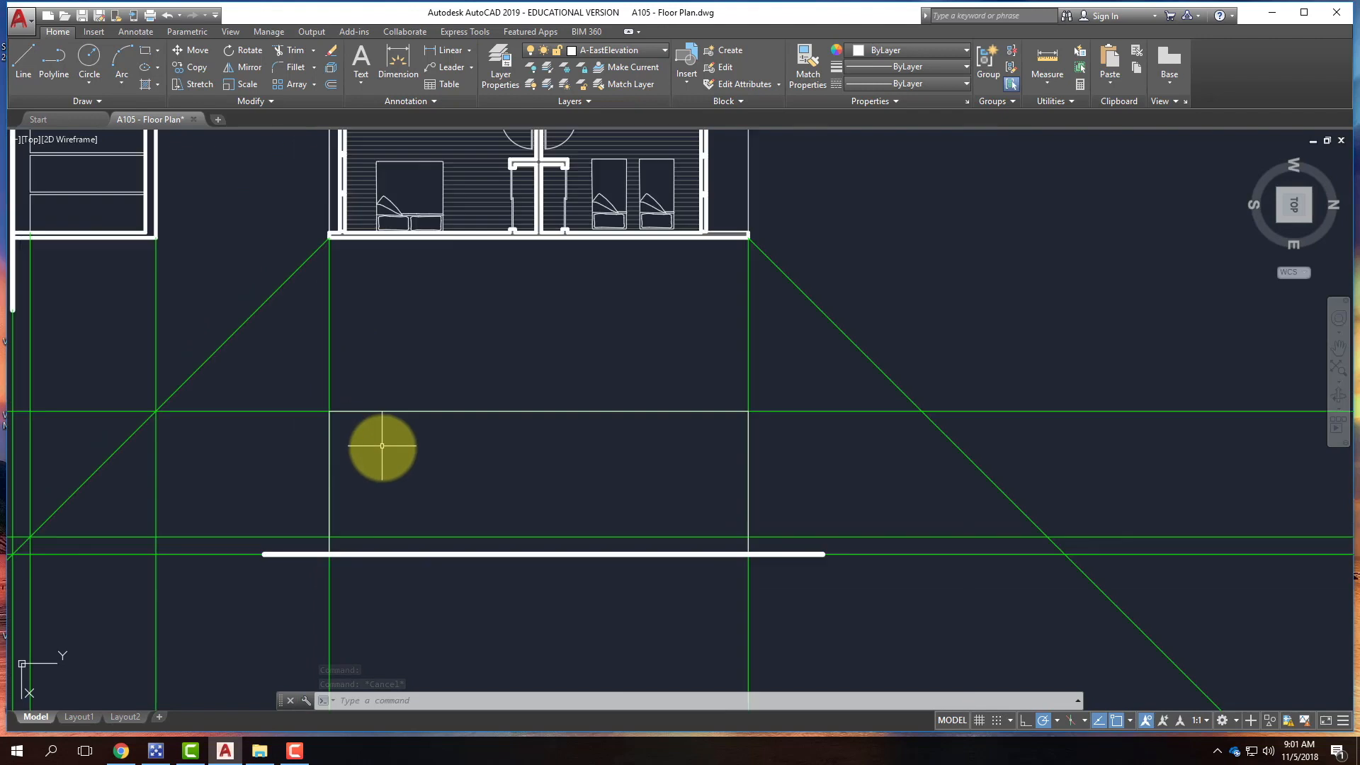
{"action": "scroll", "coordinate": [313, 215], "scroll_direction": "up", "scroll_amount": 2}
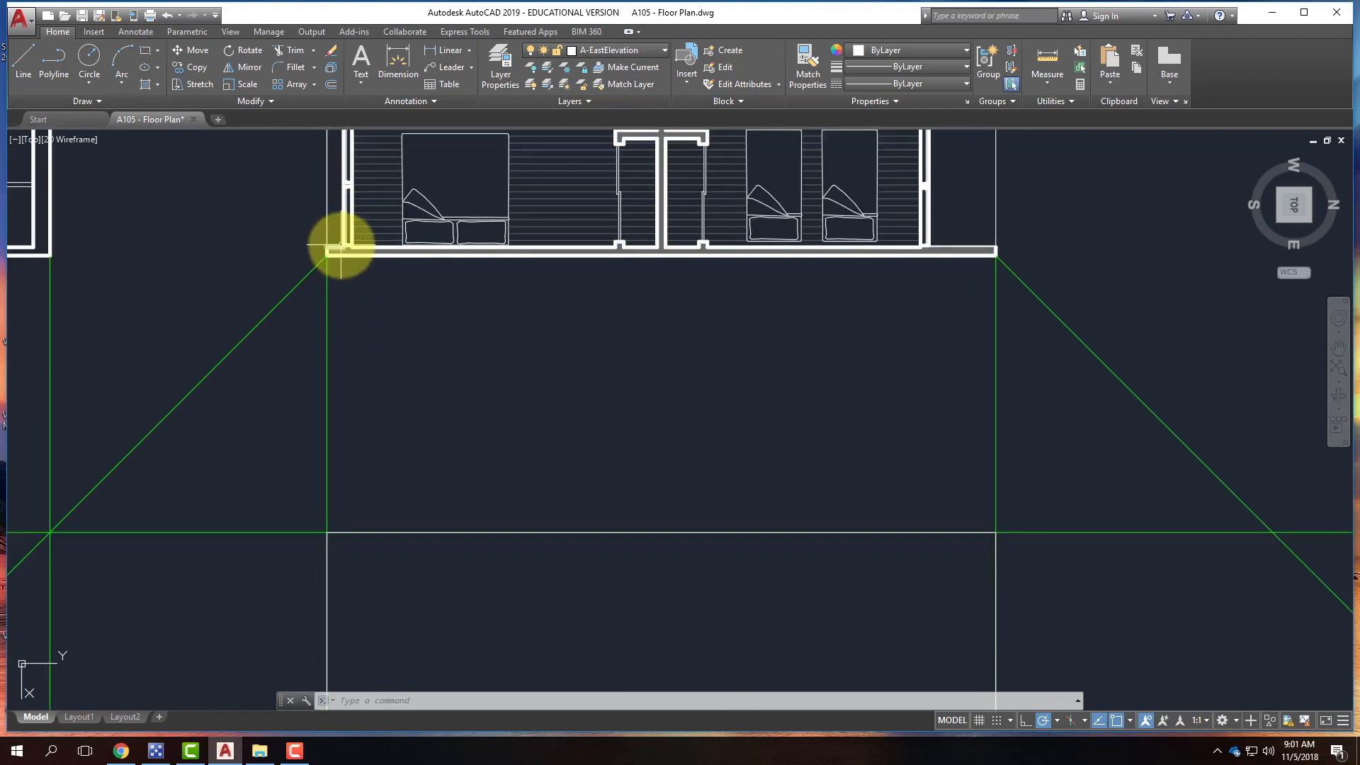
{"action": "scroll", "coordinate": [346, 174], "scroll_direction": "down", "scroll_amount": 2}
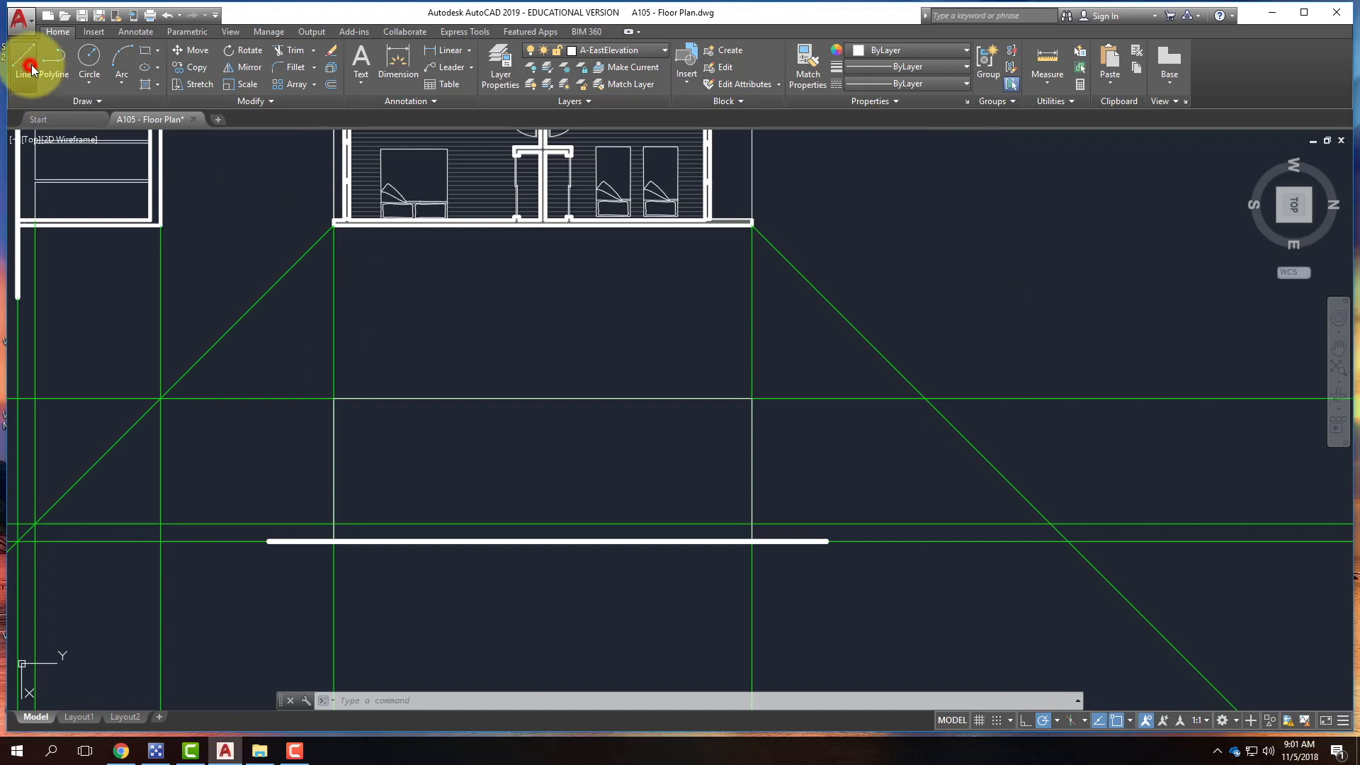
{"action": "left_click", "coordinate": [31, 69]}
{"action": "scroll", "coordinate": [330, 413], "scroll_direction": "up", "scroll_amount": 5}
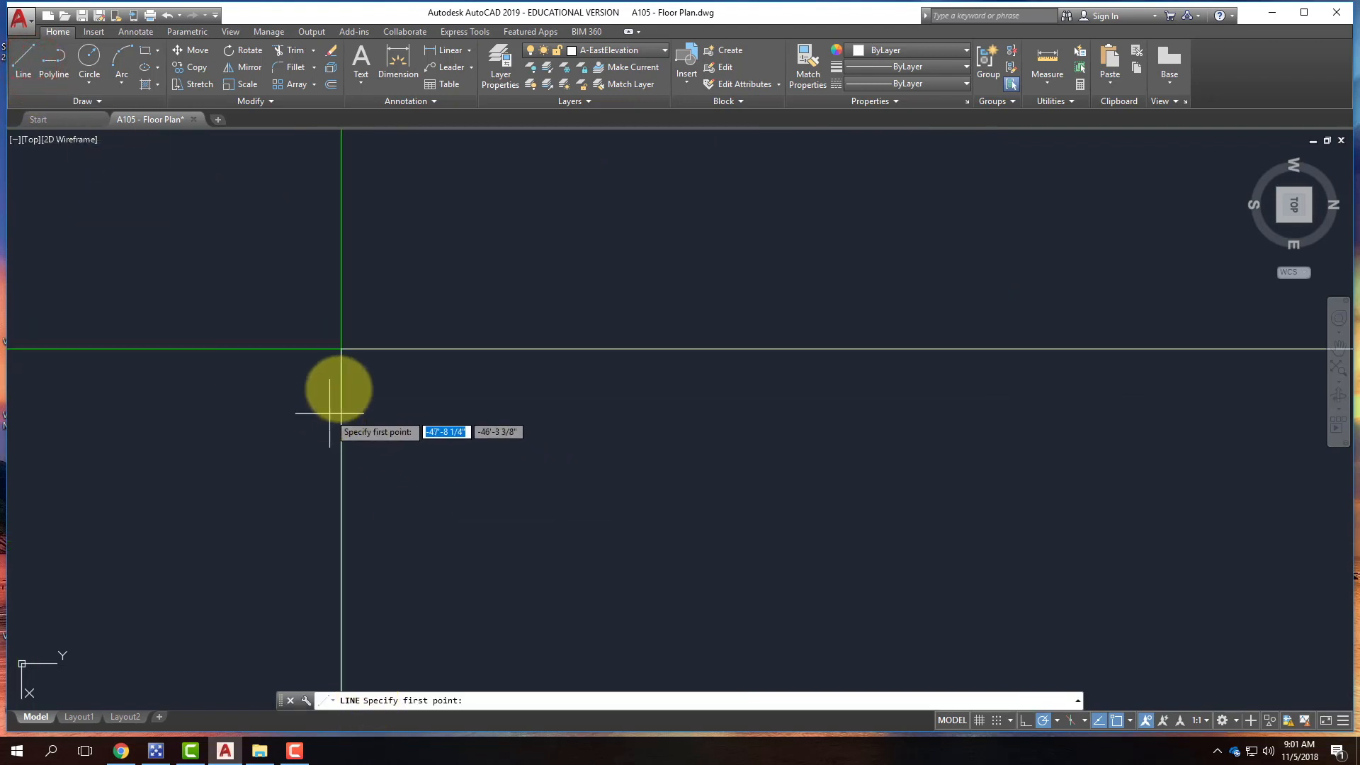
{"action": "type", "text": "1"}
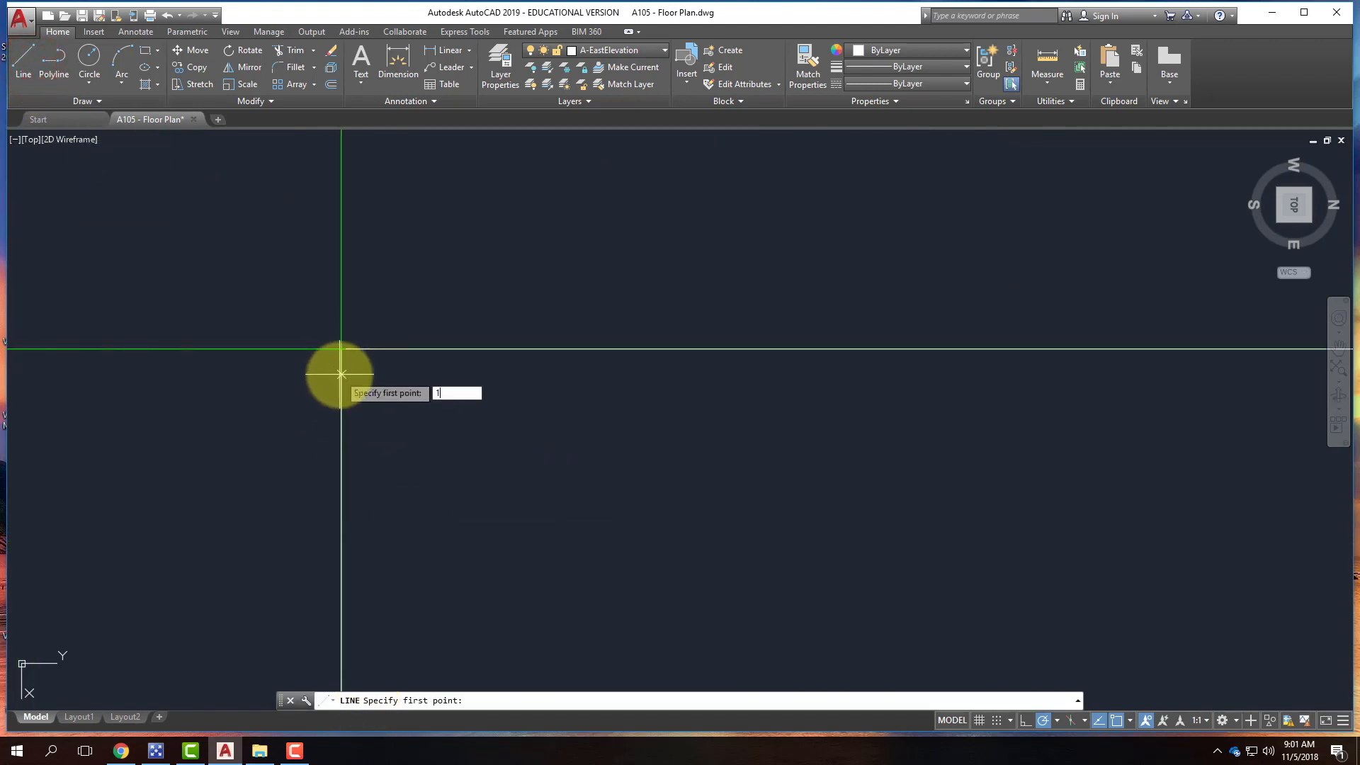
{"action": "type", "text": "'"}
{"action": "key", "text": "Return"}
{"action": "scroll", "coordinate": [415, 423], "scroll_direction": "up", "scroll_amount": 3}
{"action": "scroll", "coordinate": [415, 425], "scroll_direction": "down", "scroll_amount": 5}
{"action": "scroll", "coordinate": [412, 305], "scroll_direction": "up", "scroll_amount": 6}
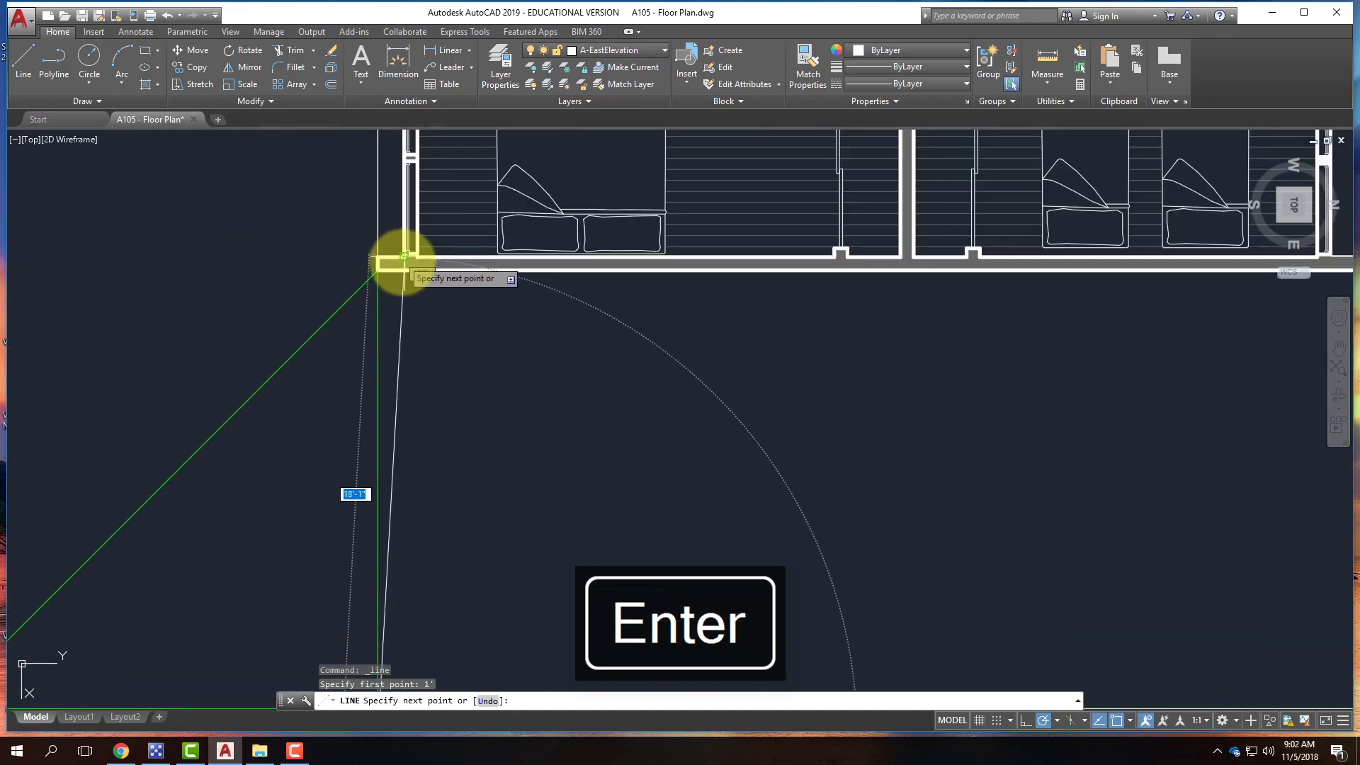
{"action": "scroll", "coordinate": [402, 390], "scroll_direction": "down", "scroll_amount": 6}
{"action": "scroll", "coordinate": [403, 439], "scroll_direction": "up", "scroll_amount": 3}
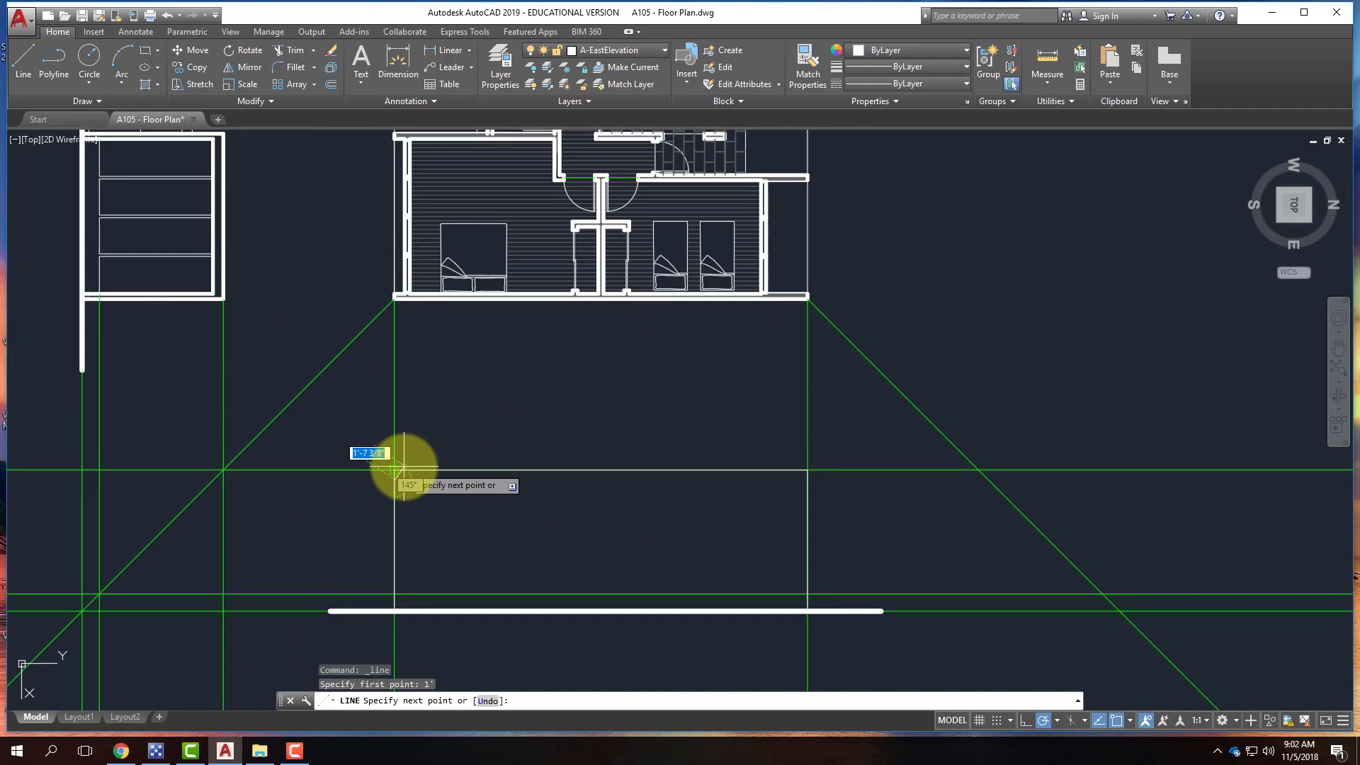
{"action": "key", "text": "Escape"}
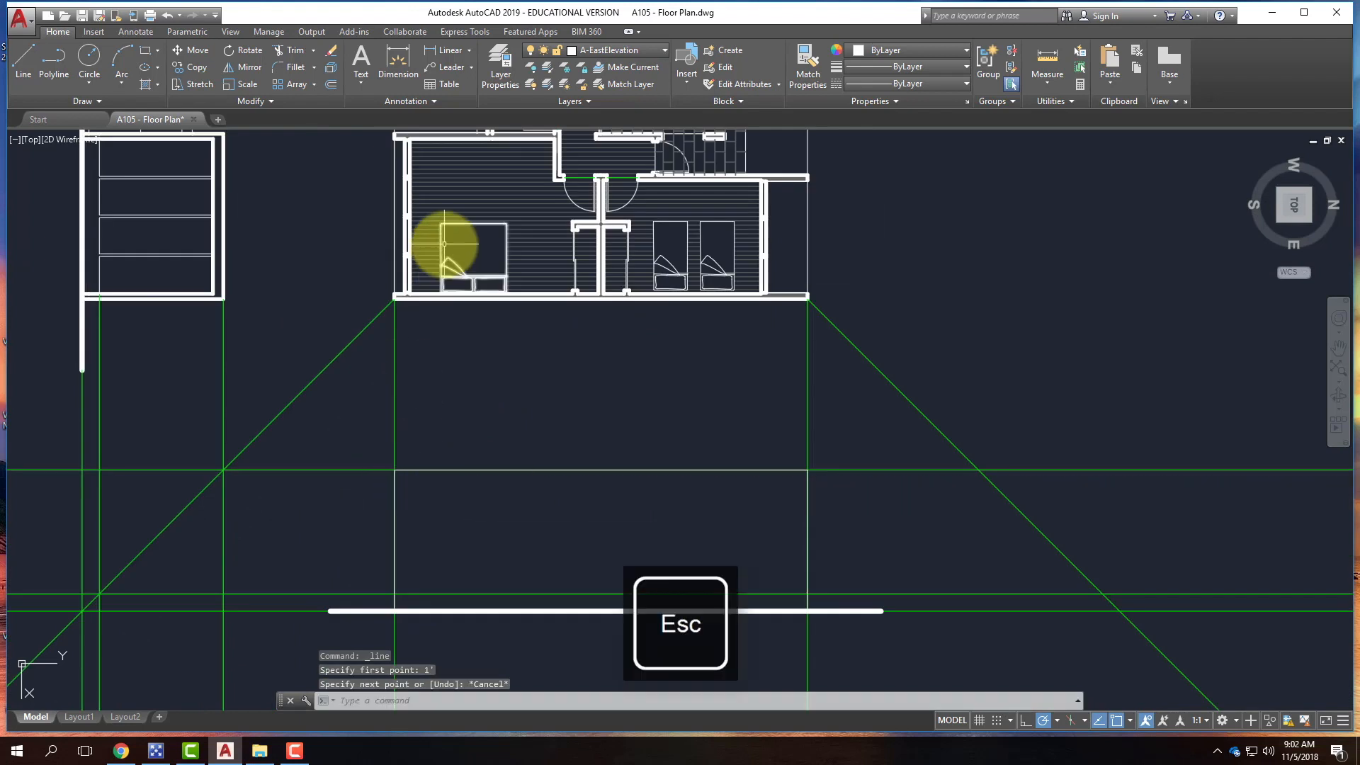
- Draw a vertical ray down from the floor plan's south exterior wall, starting where its outer face meets the east wall
{"action": "type", "text": "ray"}
{"action": "key", "text": "Return"}
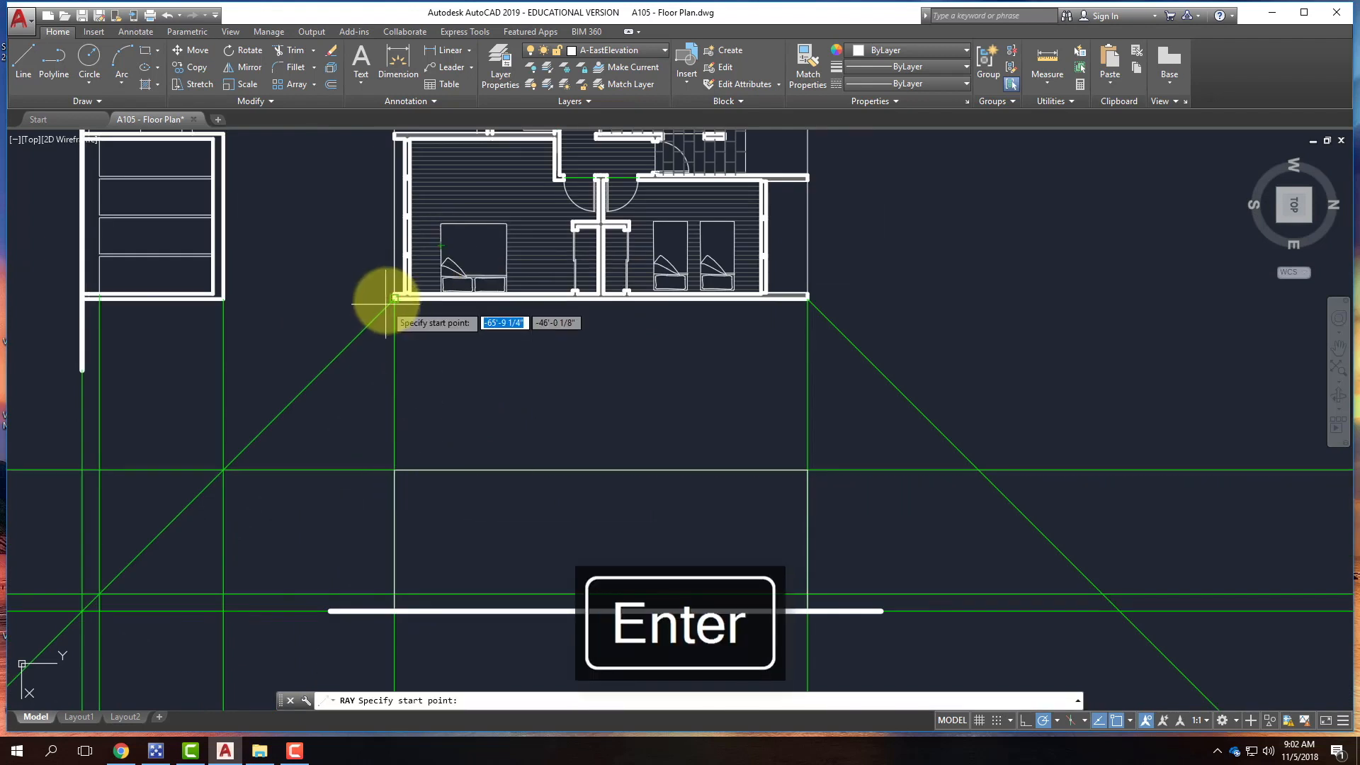
{"action": "scroll", "coordinate": [401, 294], "scroll_direction": "up", "scroll_amount": 4}
{"action": "left_click", "coordinate": [425, 281]}
{"action": "left_click", "coordinate": [419, 371]}
{"action": "key", "text": "Return"}
- Draw a second vertical ray down from where the north exterior wall's outer face meets the east wall
{"action": "scroll", "coordinate": [333, 349], "scroll_direction": "down", "scroll_amount": 5}
{"action": "scroll", "coordinate": [564, 351], "scroll_direction": "up", "scroll_amount": 4}
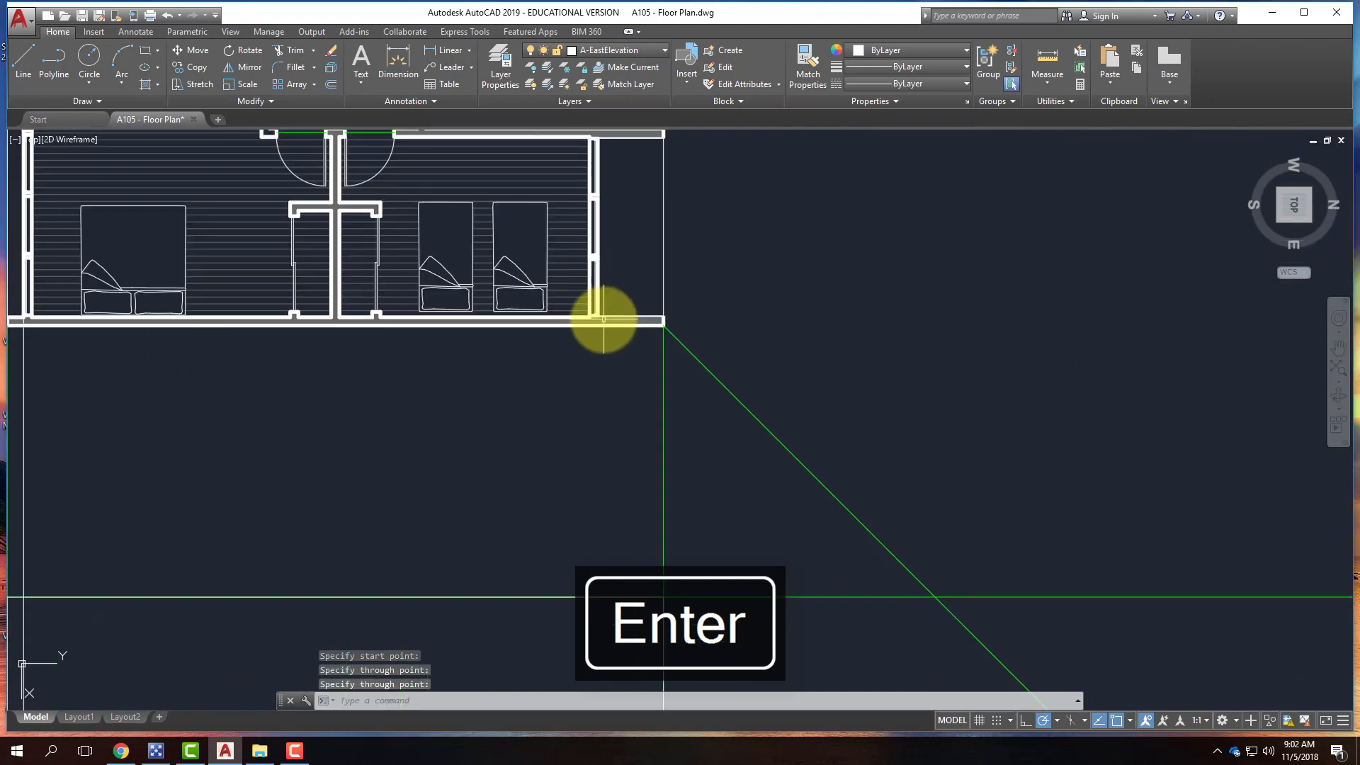
{"action": "right_click", "coordinate": [598, 315]}
{"action": "left_click", "coordinate": [629, 325]}
{"action": "left_click", "coordinate": [599, 316]}
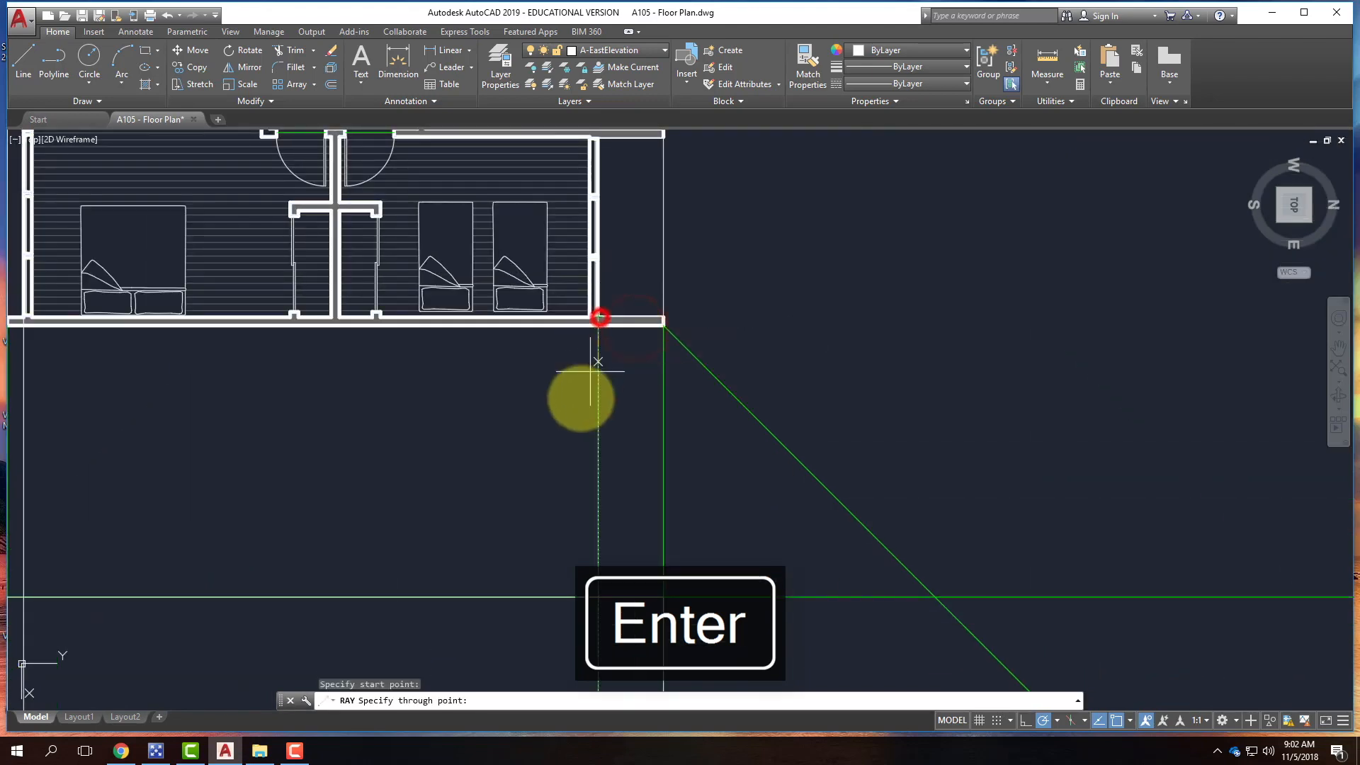
{"action": "left_click", "coordinate": [597, 414]}
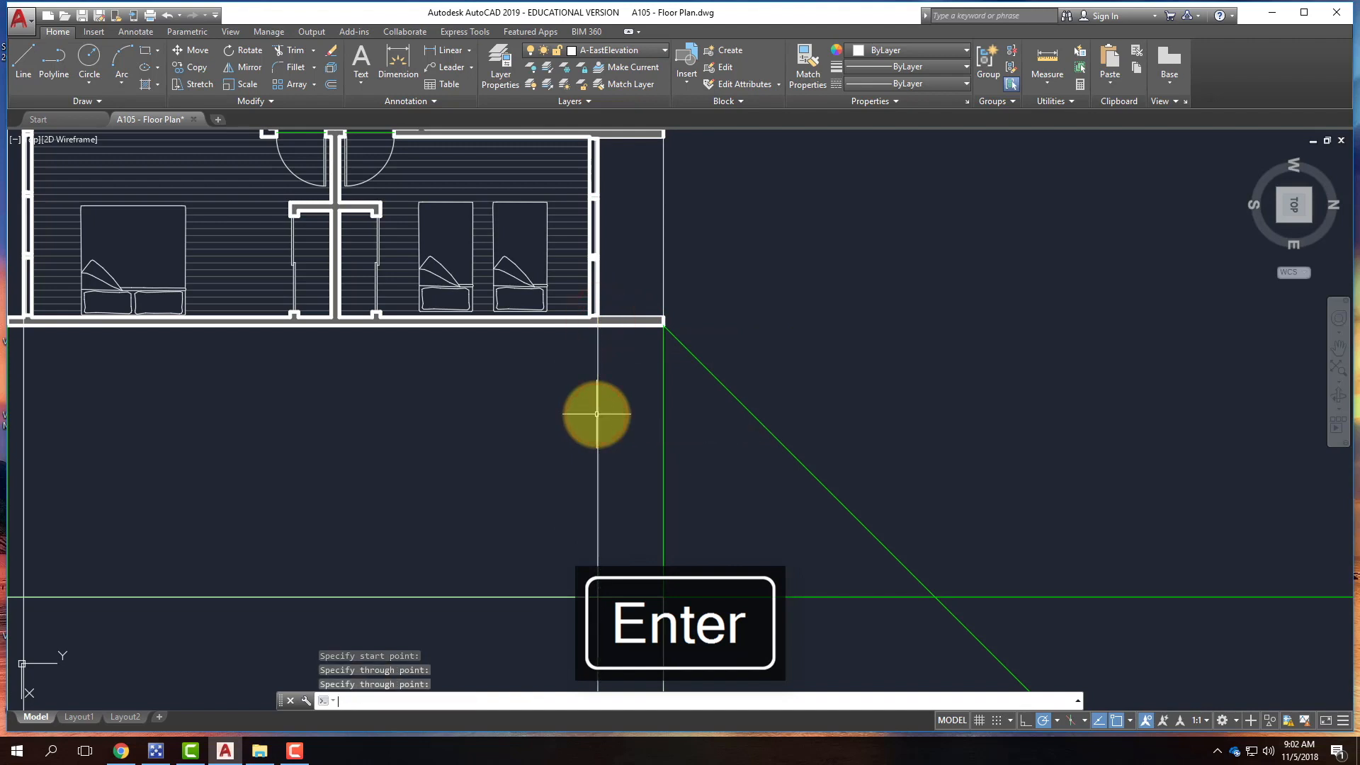
- Move the two new wall rays to the Guides layer
{"action": "left_click", "coordinate": [708, 476]}
{"action": "scroll", "coordinate": [804, 477], "scroll_direction": "down", "scroll_amount": 2}
{"action": "left_click", "coordinate": [216, 463]}
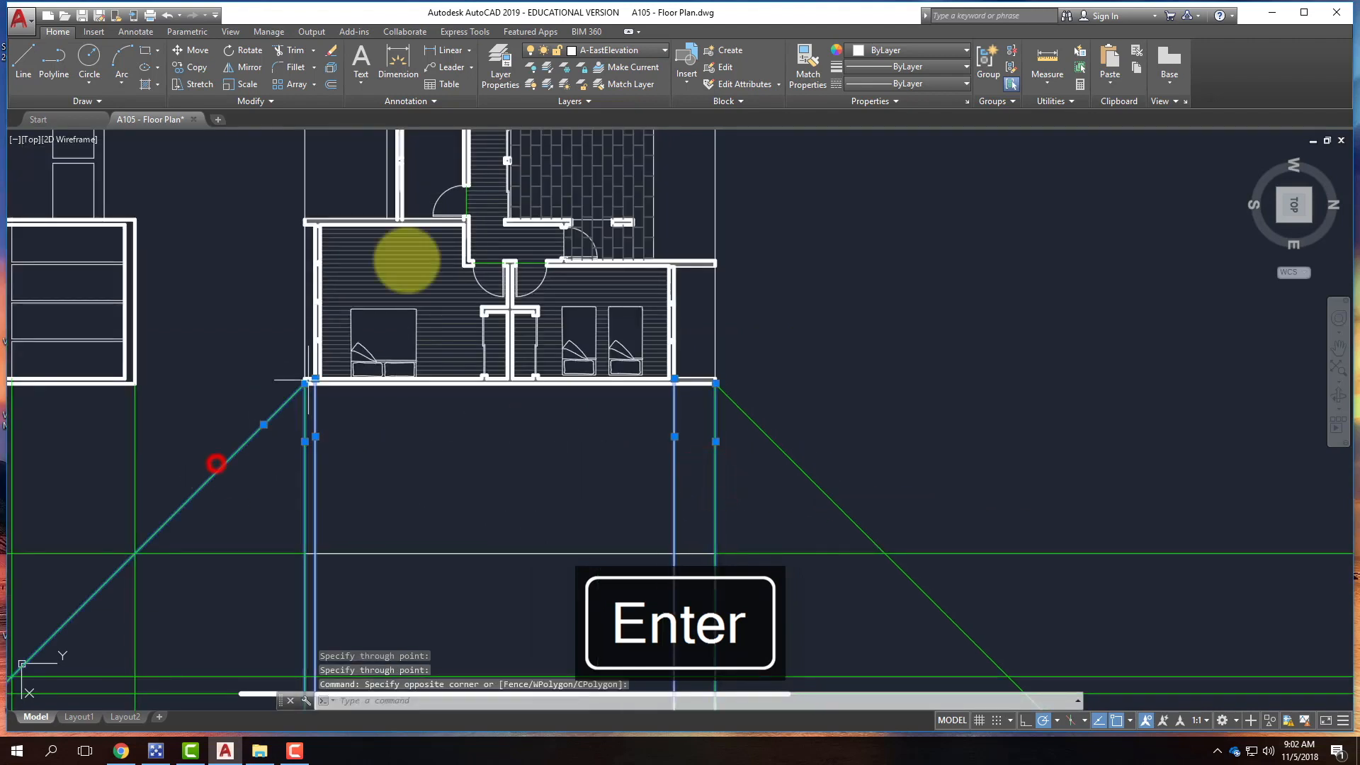
{"action": "left_click", "coordinate": [642, 51]}
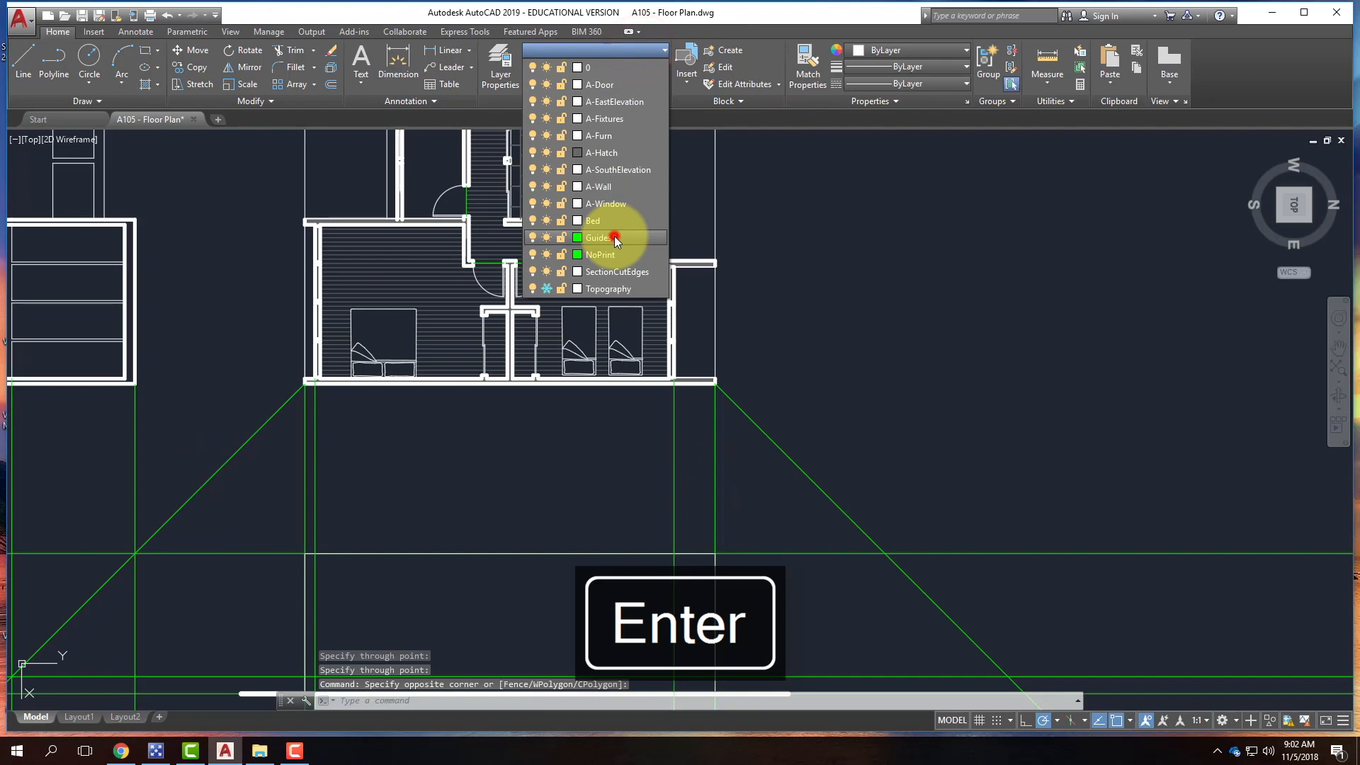
{"action": "left_click", "coordinate": [614, 236]}
{"action": "key", "text": "Escape"}
- Draw a line 1' below the roof line from the elevation's south edge to the inner guide, continuing down to the ground
{"action": "scroll", "coordinate": [382, 397], "scroll_direction": "down", "scroll_amount": 2}
{"action": "scroll", "coordinate": [350, 507], "scroll_direction": "up", "scroll_amount": 6}
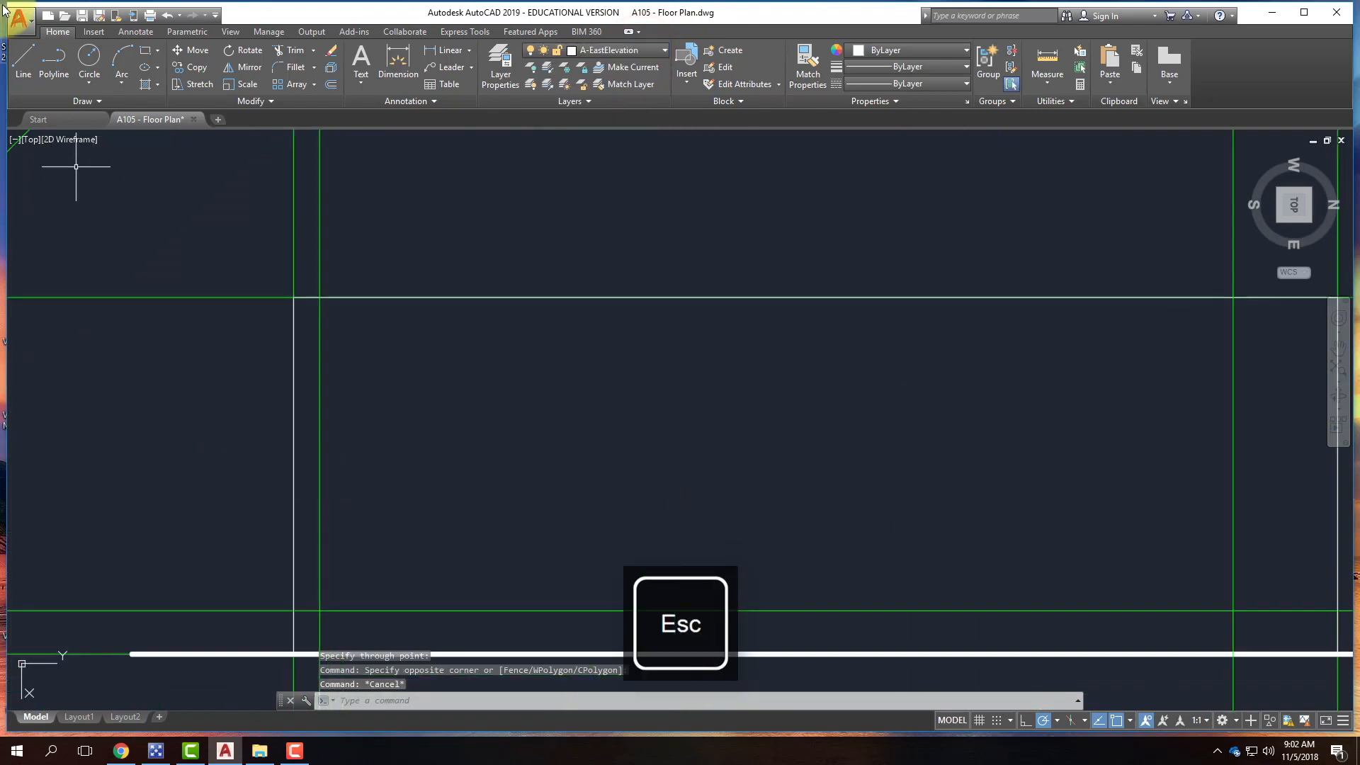
{"action": "left_click", "coordinate": [23, 58]}
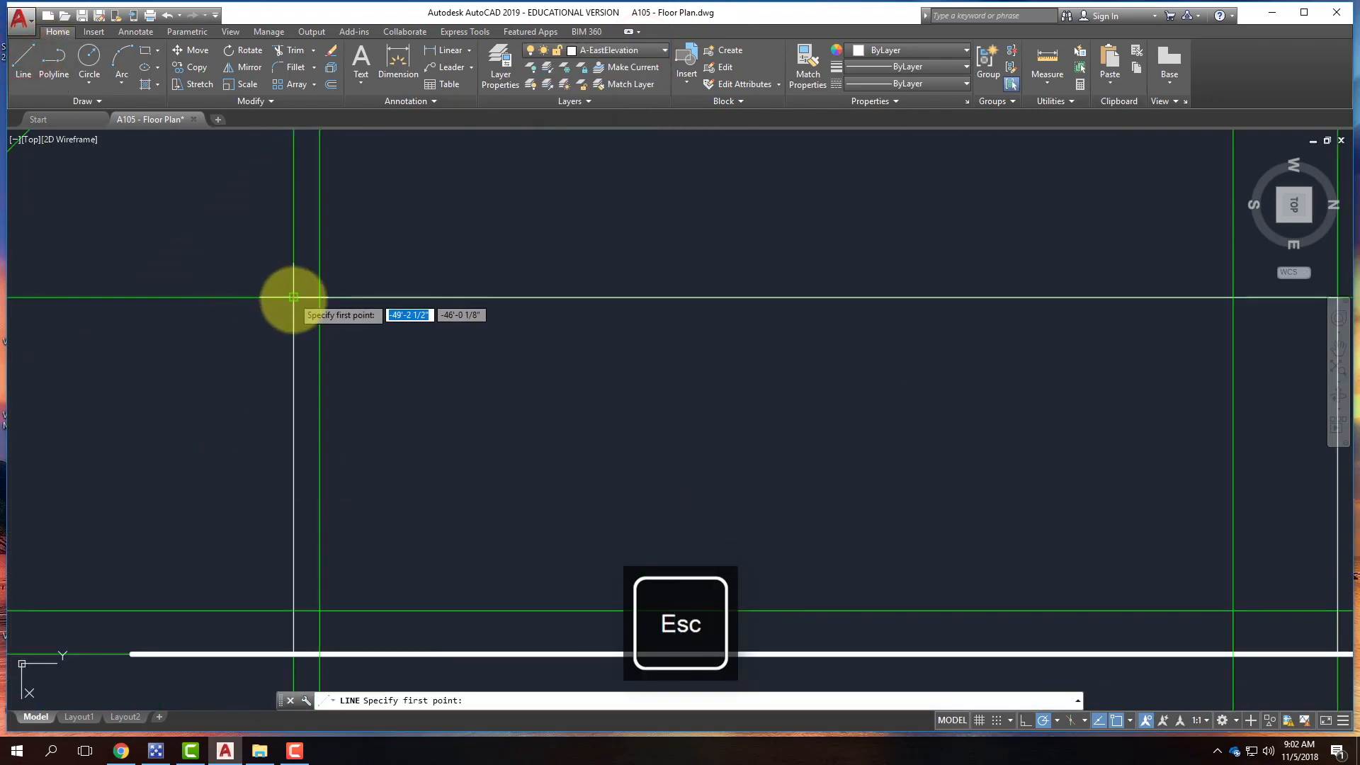
{"action": "type", "text": "1'"}
{"action": "key", "text": "Return"}
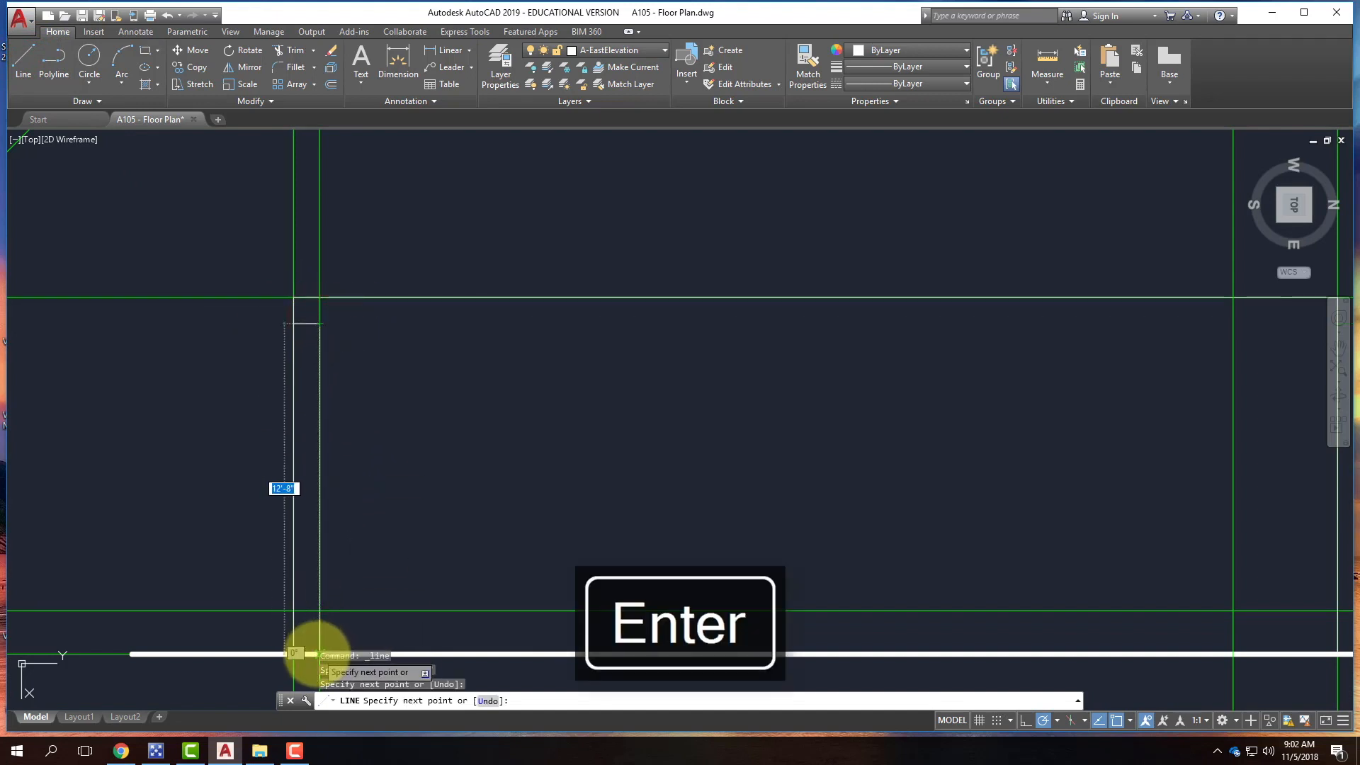
{"action": "scroll", "coordinate": [325, 595], "scroll_direction": "down", "scroll_amount": 2}
{"action": "scroll", "coordinate": [325, 541], "scroll_direction": "up", "scroll_amount": 4}
{"action": "left_click", "coordinate": [318, 529]}
{"action": "key", "text": "Return"}
- Draw a matching line 1' below the roof line from the north edge to its inner guide, continuing down to the ground
{"action": "scroll", "coordinate": [507, 389], "scroll_direction": "down", "scroll_amount": 2}
{"action": "scroll", "coordinate": [604, 419], "scroll_direction": "up", "scroll_amount": 3}
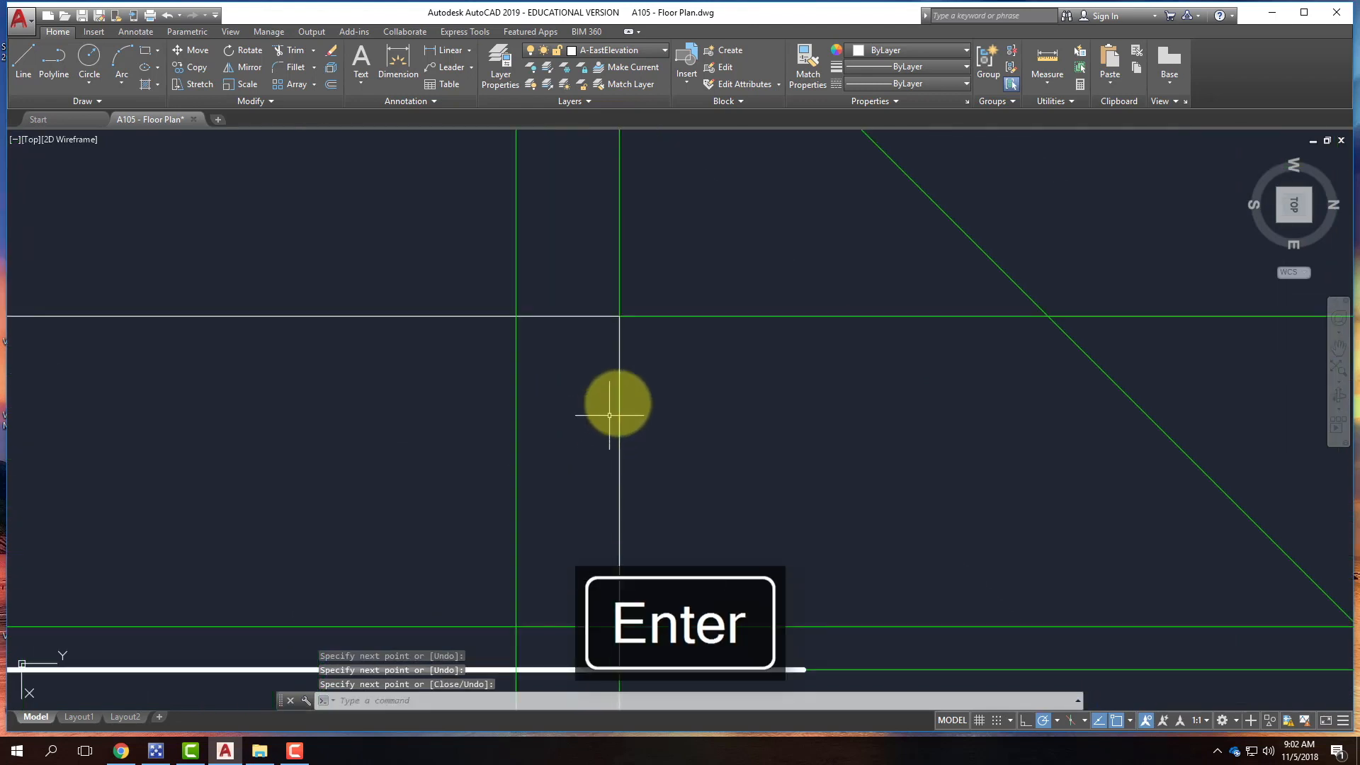
{"action": "right_click", "coordinate": [623, 350]}
{"action": "left_click", "coordinate": [669, 362]}
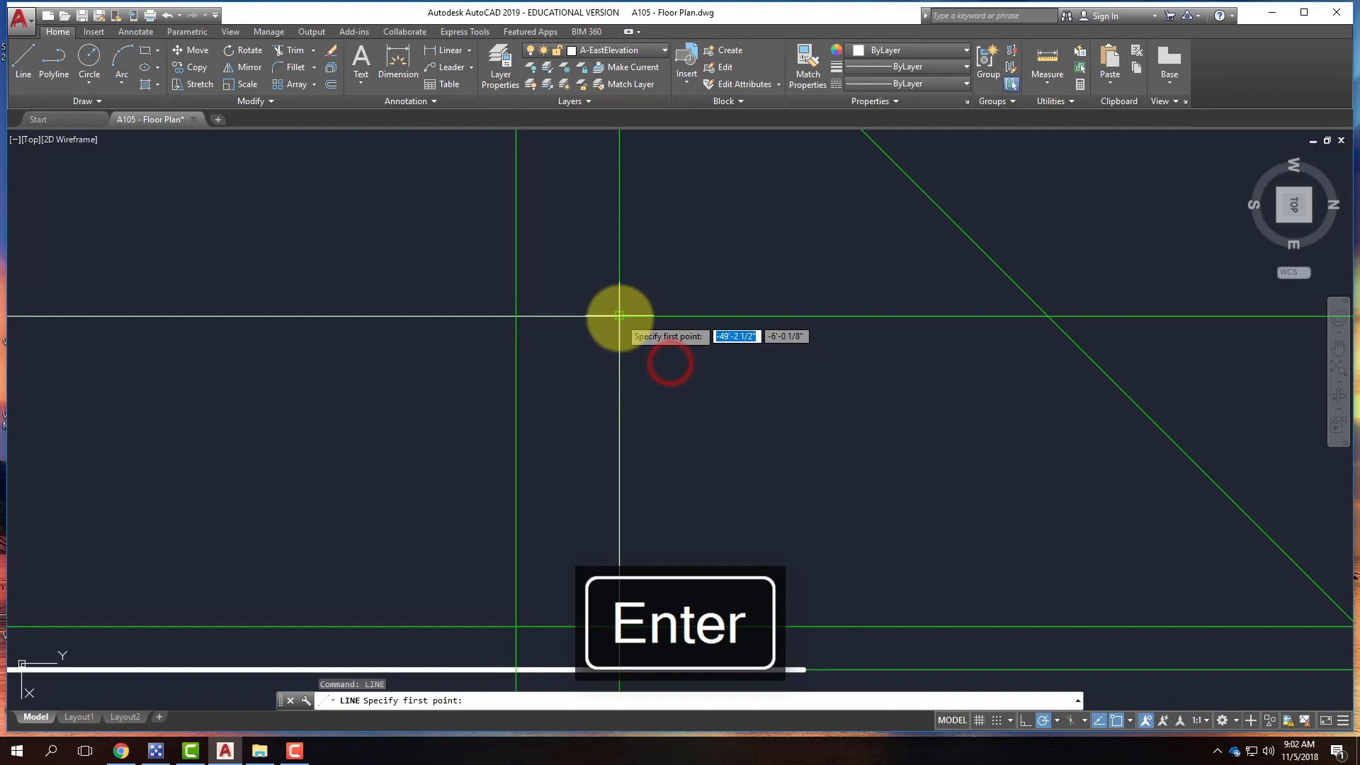
{"action": "type", "text": "1'"}
{"action": "key", "text": "Return"}
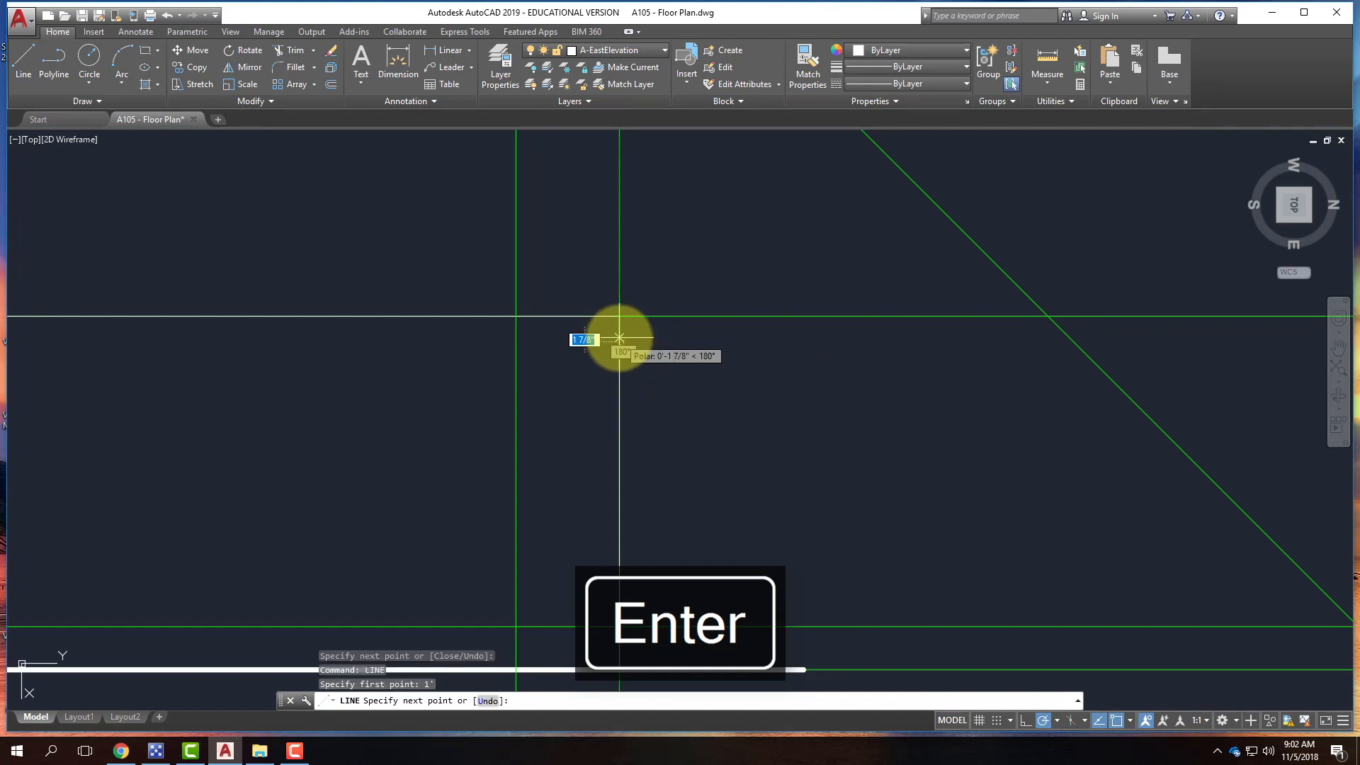
{"action": "scroll", "coordinate": [510, 449], "scroll_direction": "down", "scroll_amount": 4}
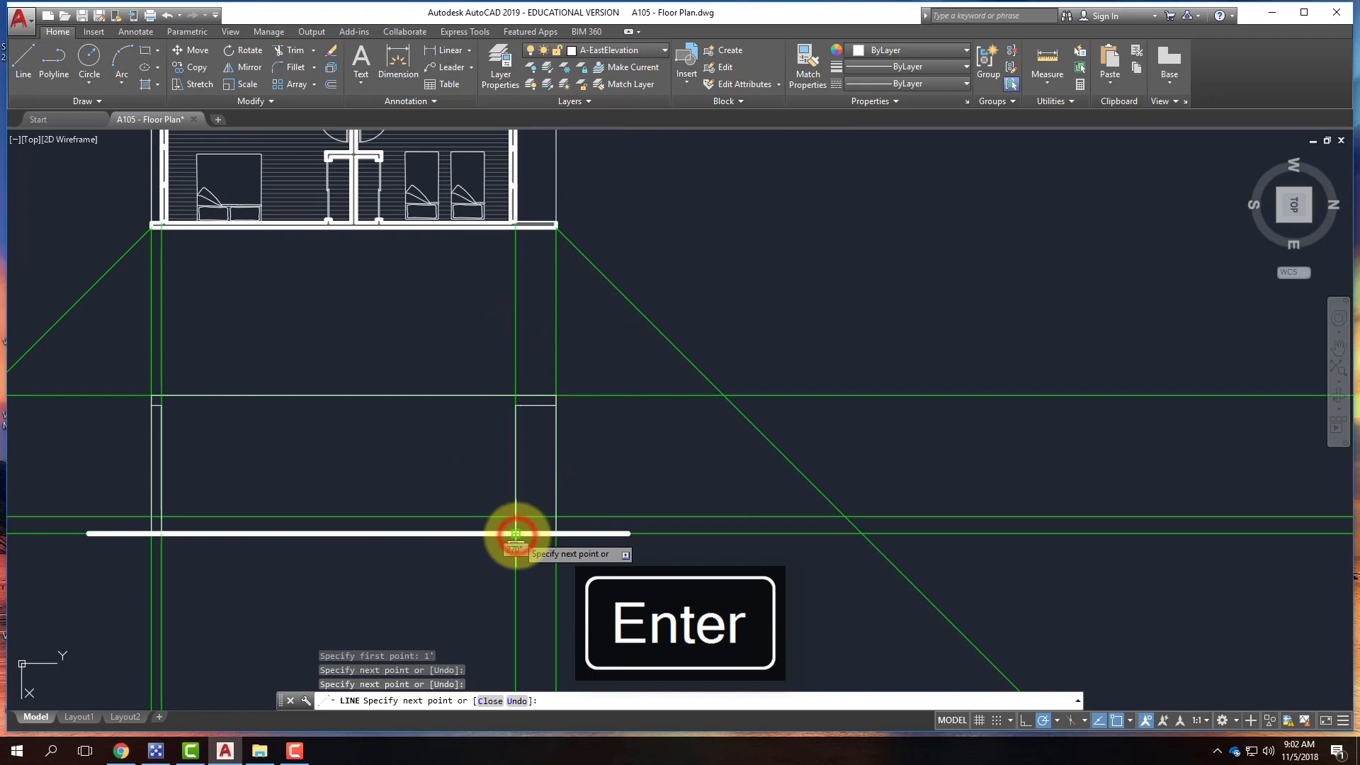
{"action": "key", "text": "Return"}
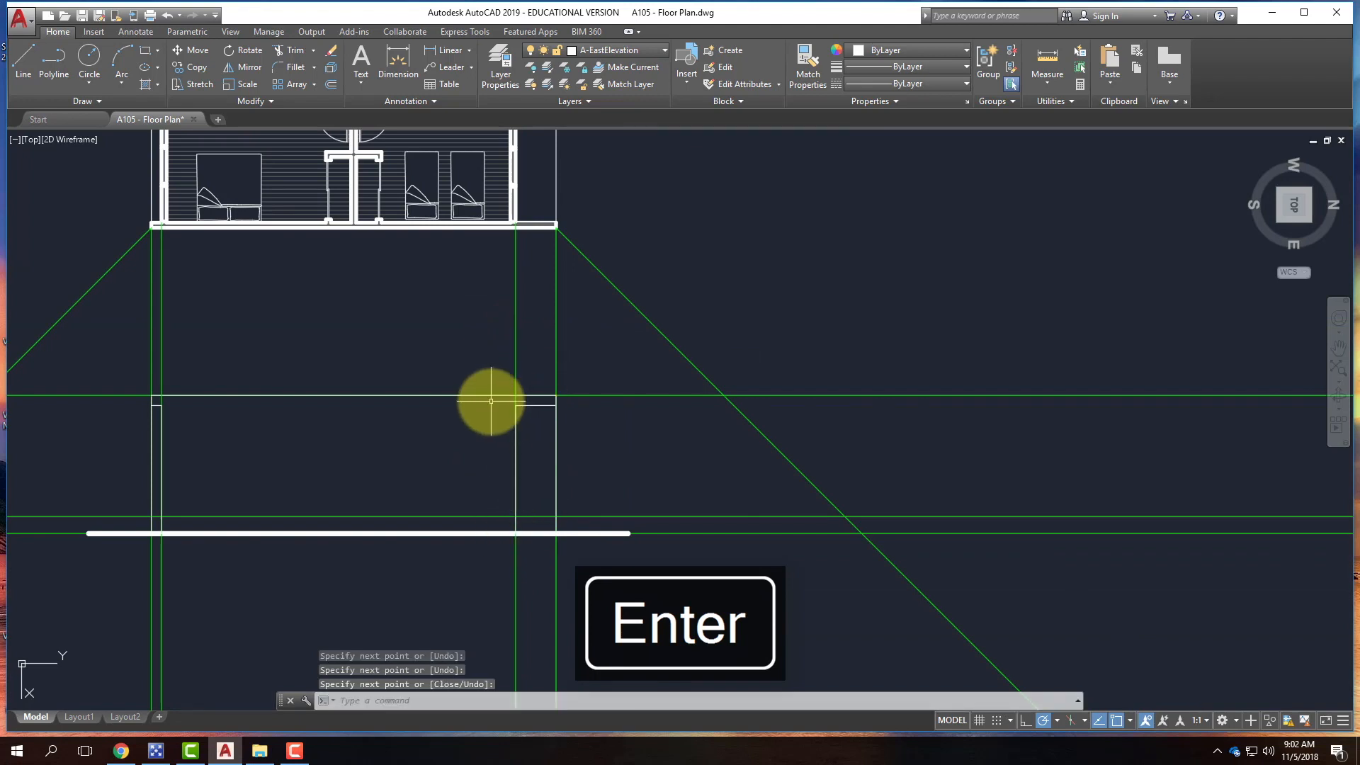
- Set the lineweight of the four inner roof-underside and wall lines at both ends of the elevation to 0.00 mm
{"action": "scroll", "coordinate": [524, 400], "scroll_direction": "up", "scroll_amount": 3}
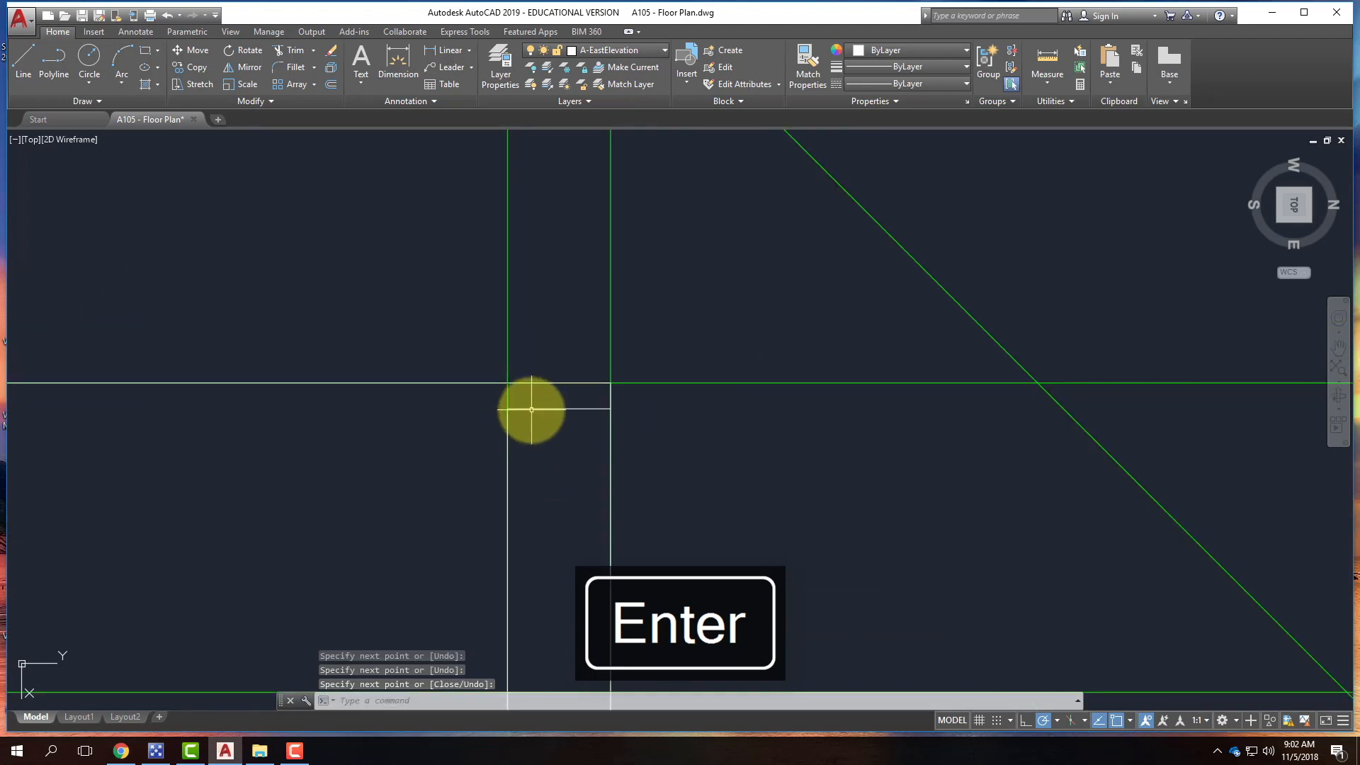
{"action": "left_click", "coordinate": [531, 409]}
{"action": "left_click", "coordinate": [505, 441]}
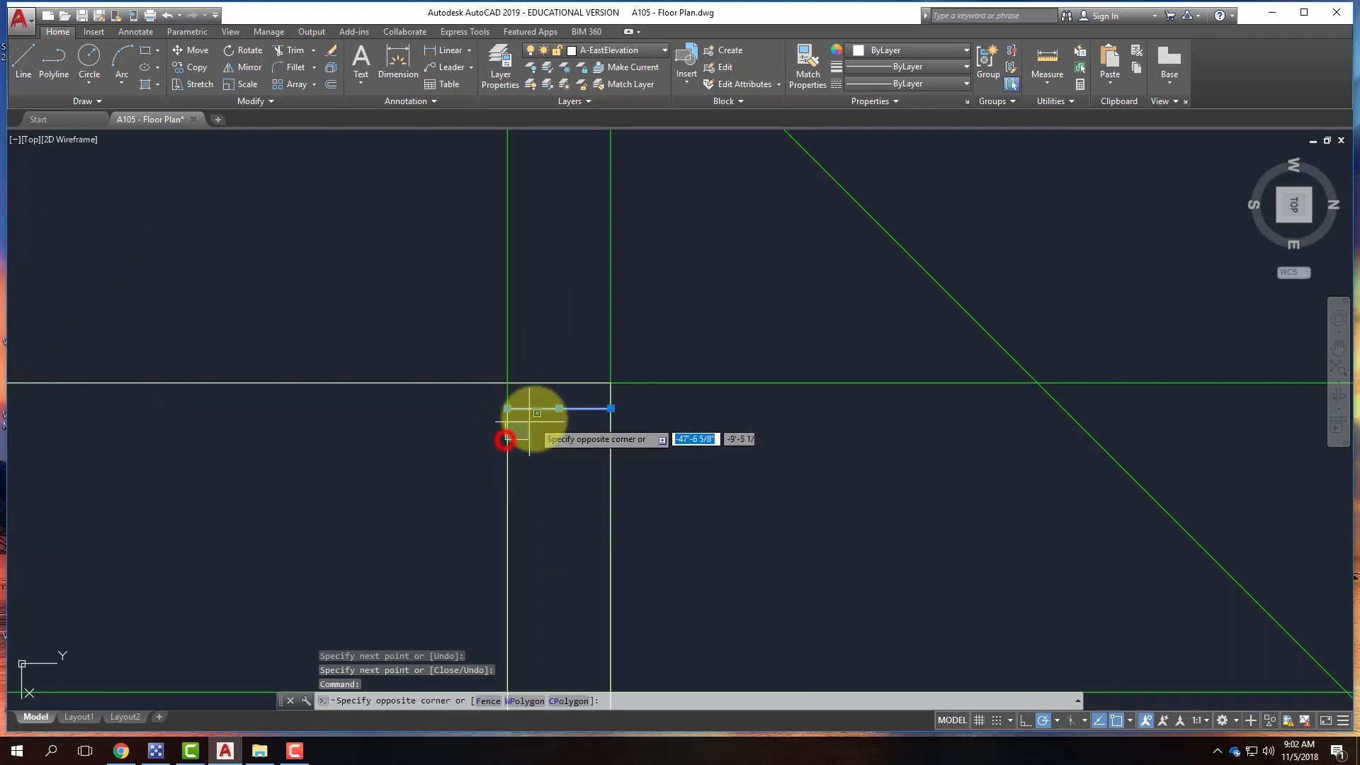
{"action": "left_click", "coordinate": [506, 440]}
{"action": "scroll", "coordinate": [715, 396], "scroll_direction": "down", "scroll_amount": 1}
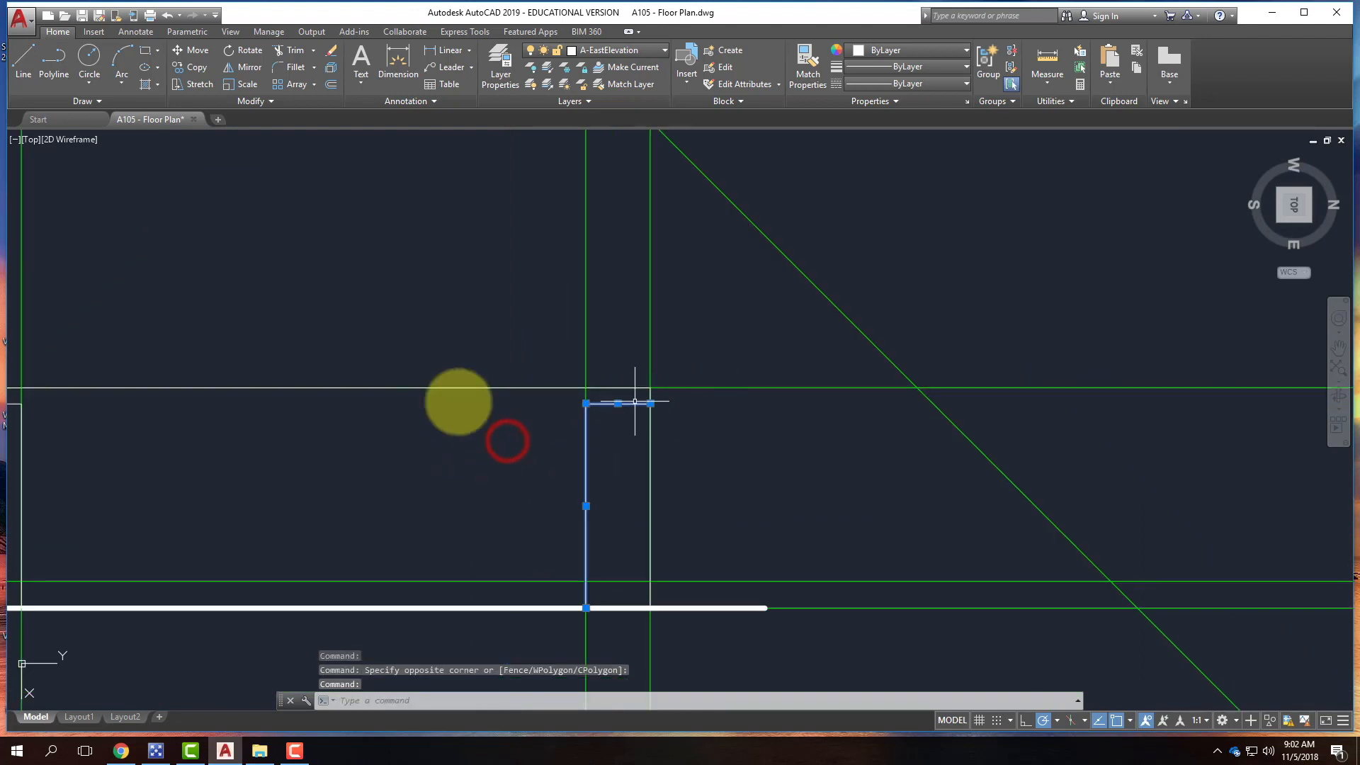
{"action": "scroll", "coordinate": [379, 418], "scroll_direction": "down", "scroll_amount": 2}
{"action": "scroll", "coordinate": [227, 416], "scroll_direction": "up", "scroll_amount": 2}
{"action": "scroll", "coordinate": [241, 416], "scroll_direction": "up", "scroll_amount": 2}
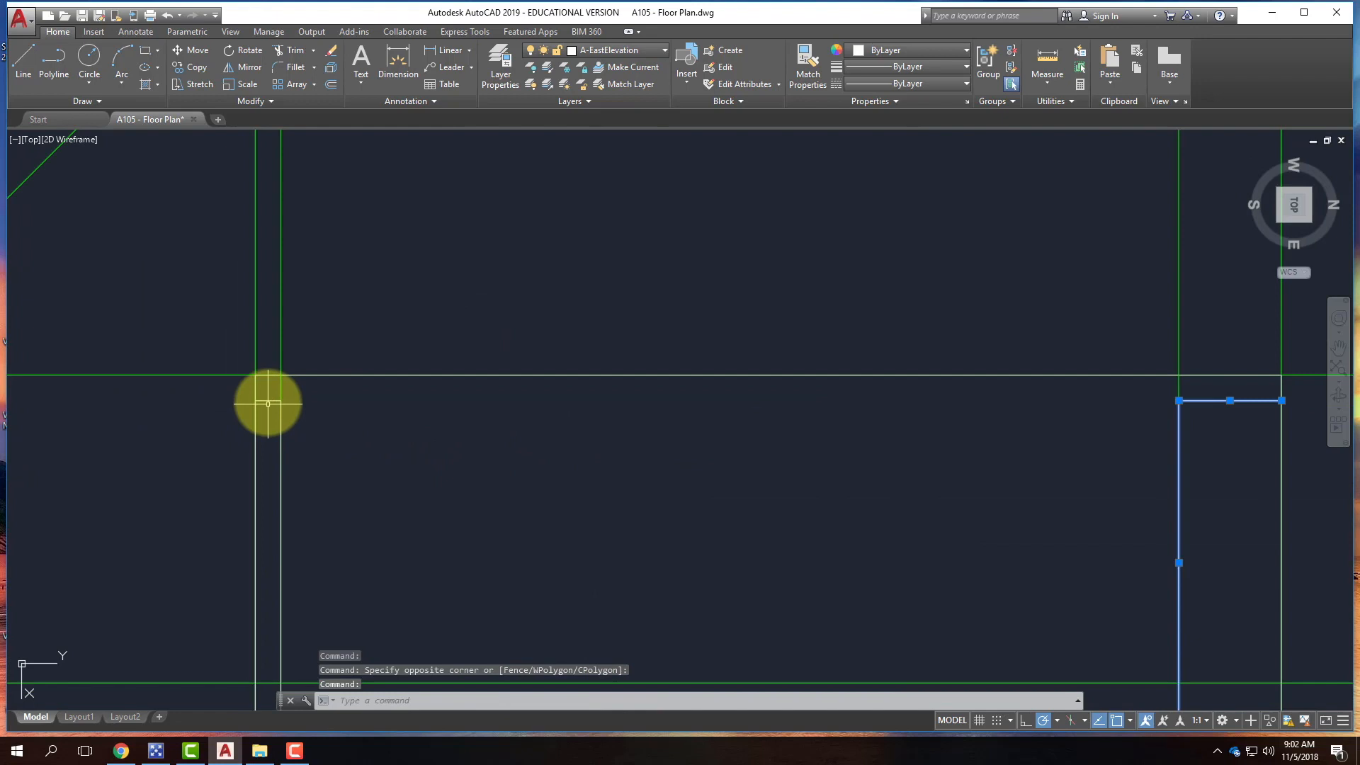
{"action": "left_click", "coordinate": [268, 400]}
{"action": "left_click", "coordinate": [282, 418]}
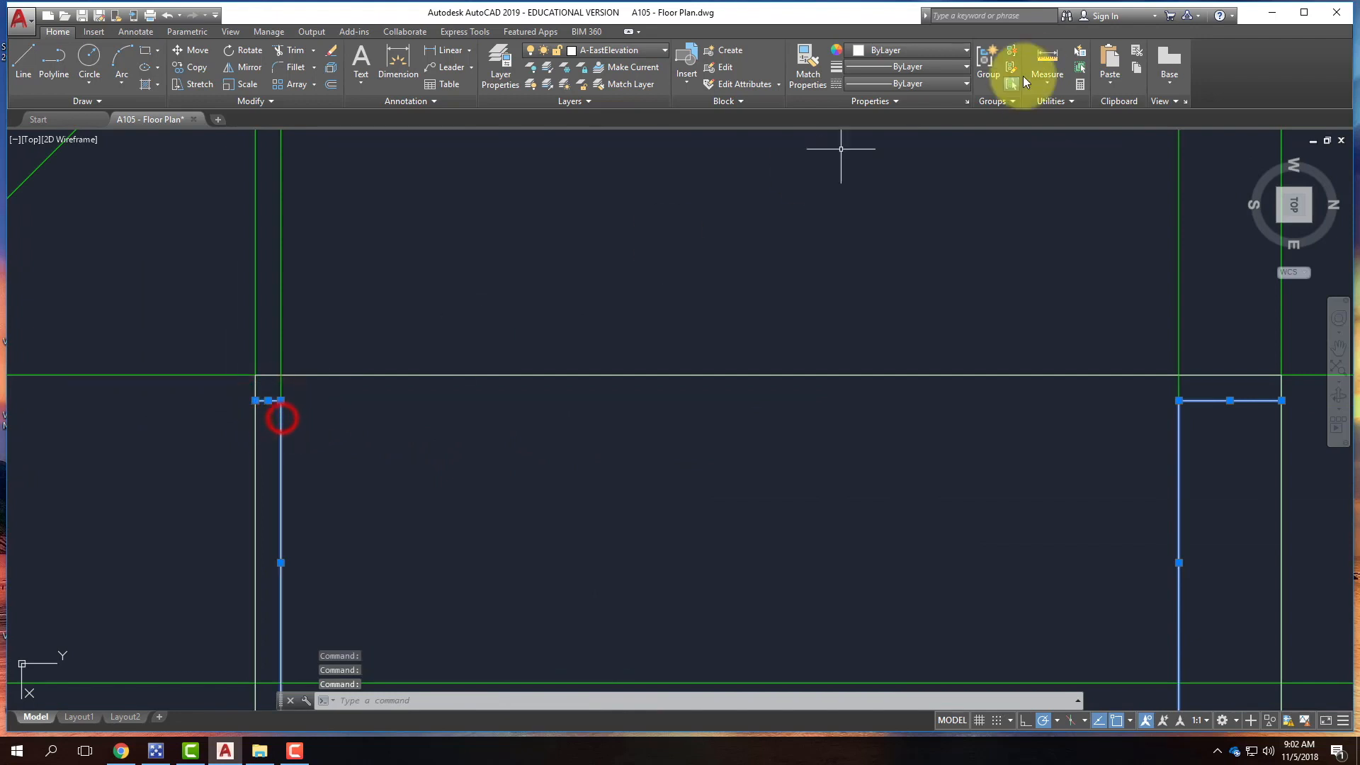
{"action": "left_click", "coordinate": [890, 67]}
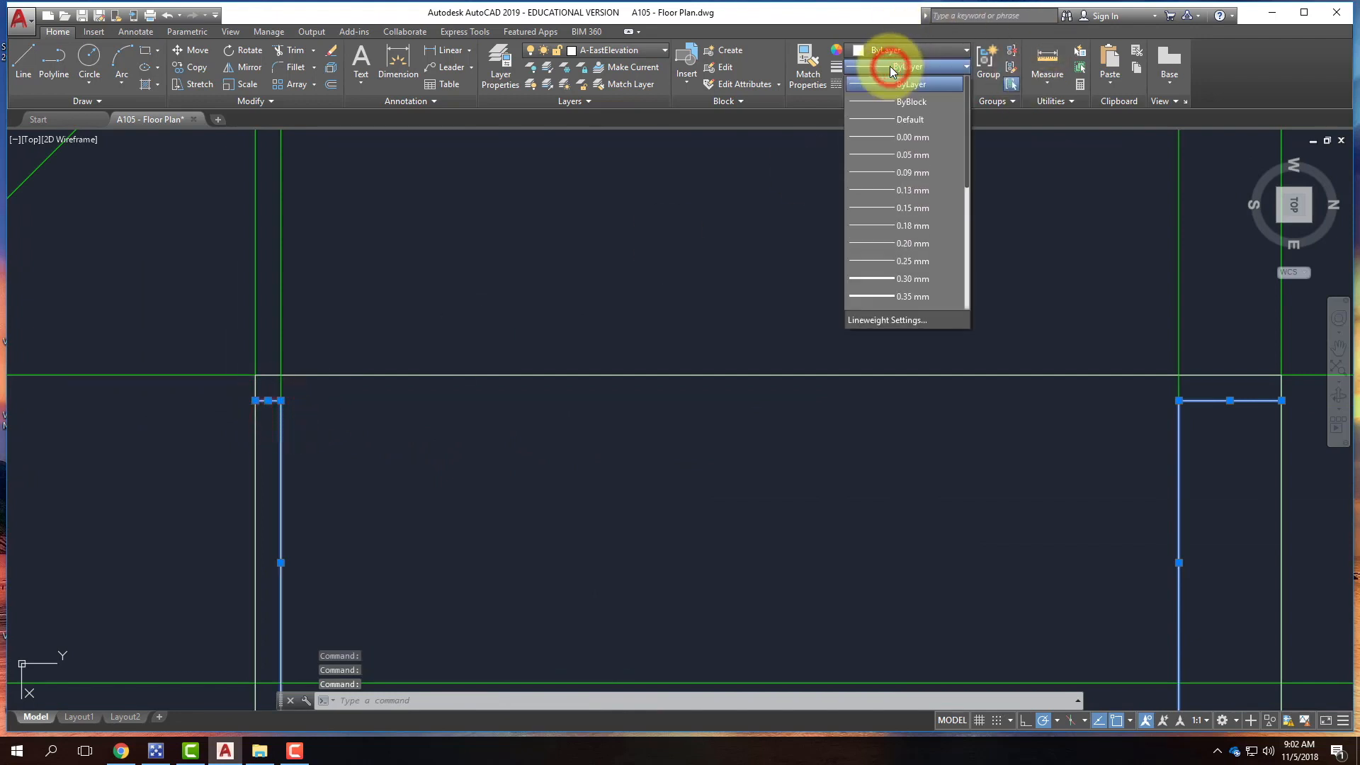
{"action": "left_click", "coordinate": [905, 137]}
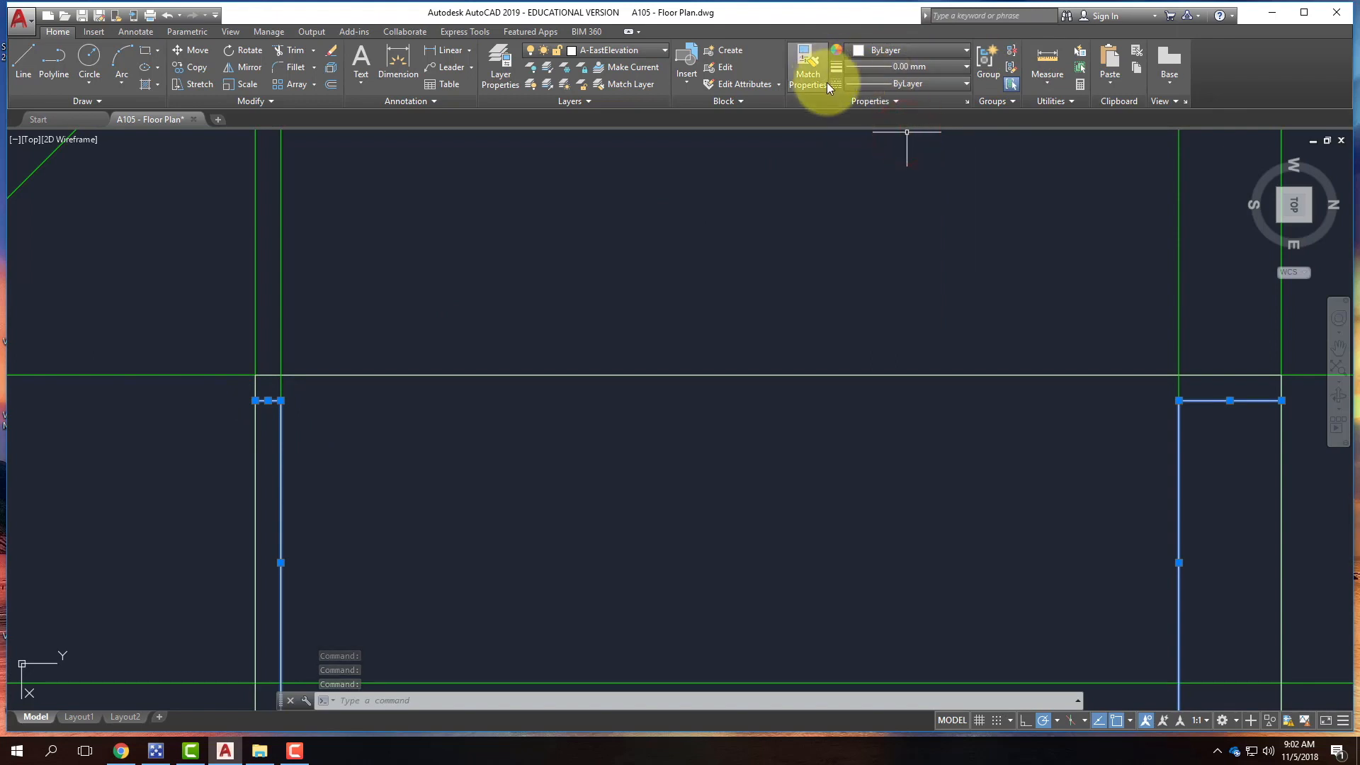
- Load the HIDDEN2 linetype from acad.lin into the drawing
{"action": "left_click", "coordinate": [885, 83]}
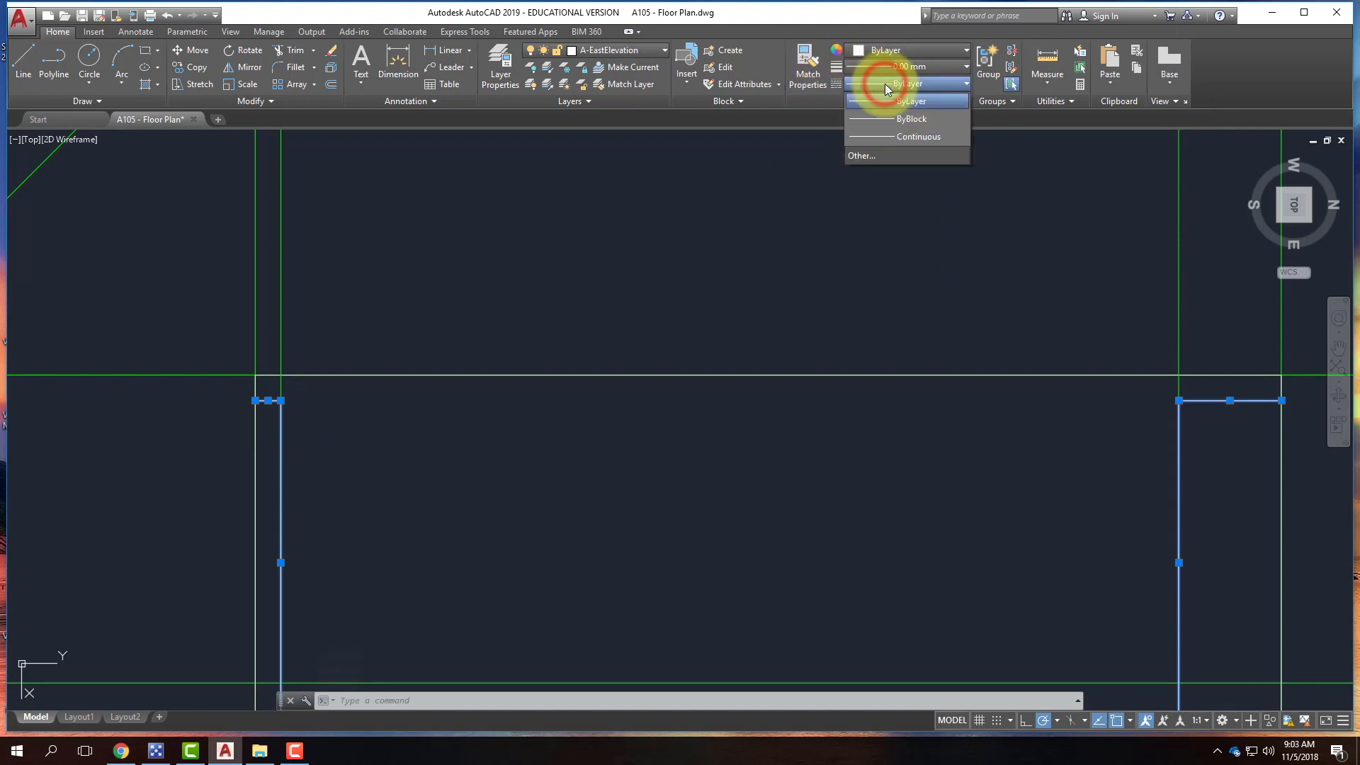
{"action": "left_click", "coordinate": [866, 155]}
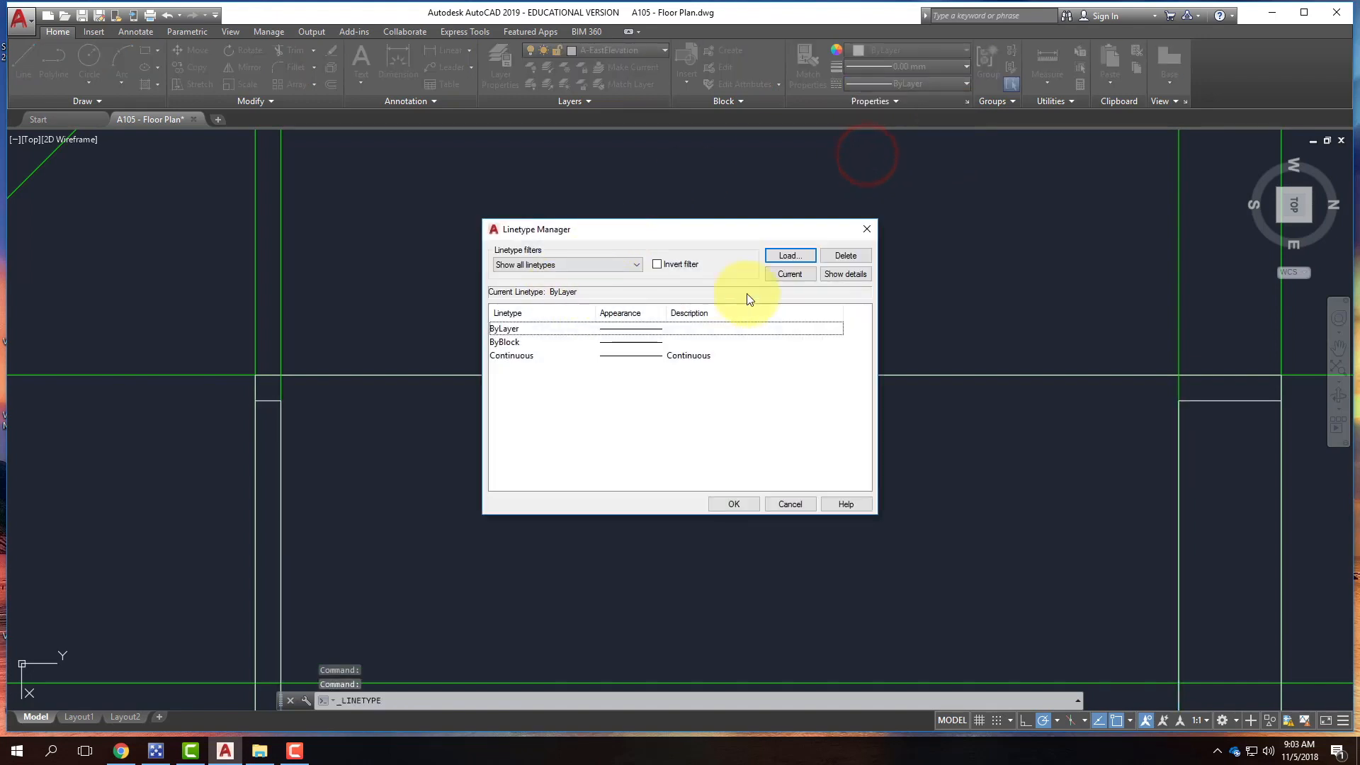
{"action": "left_click", "coordinate": [810, 257]}
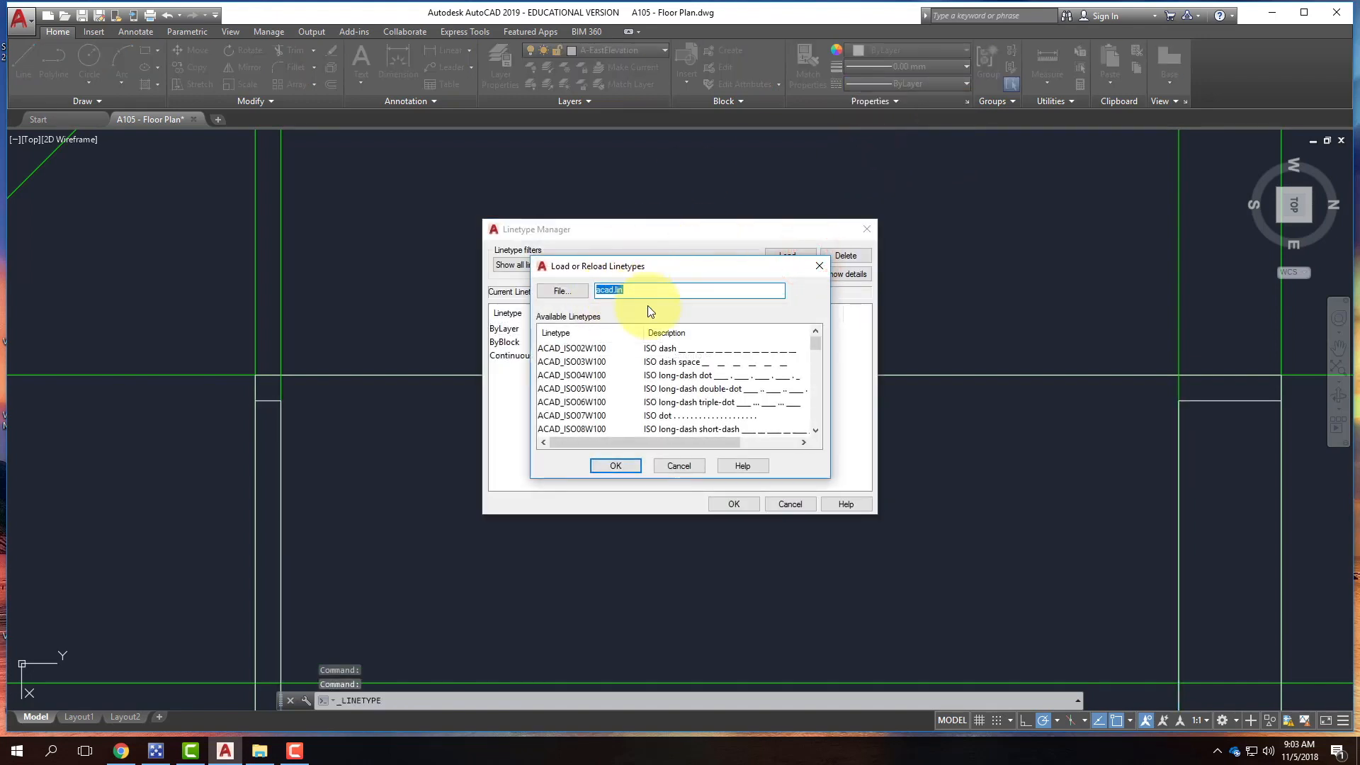
{"action": "left_click_drag", "start_coordinate": [816, 345], "coordinate": [819, 413]}
{"action": "left_click", "coordinate": [550, 388]}
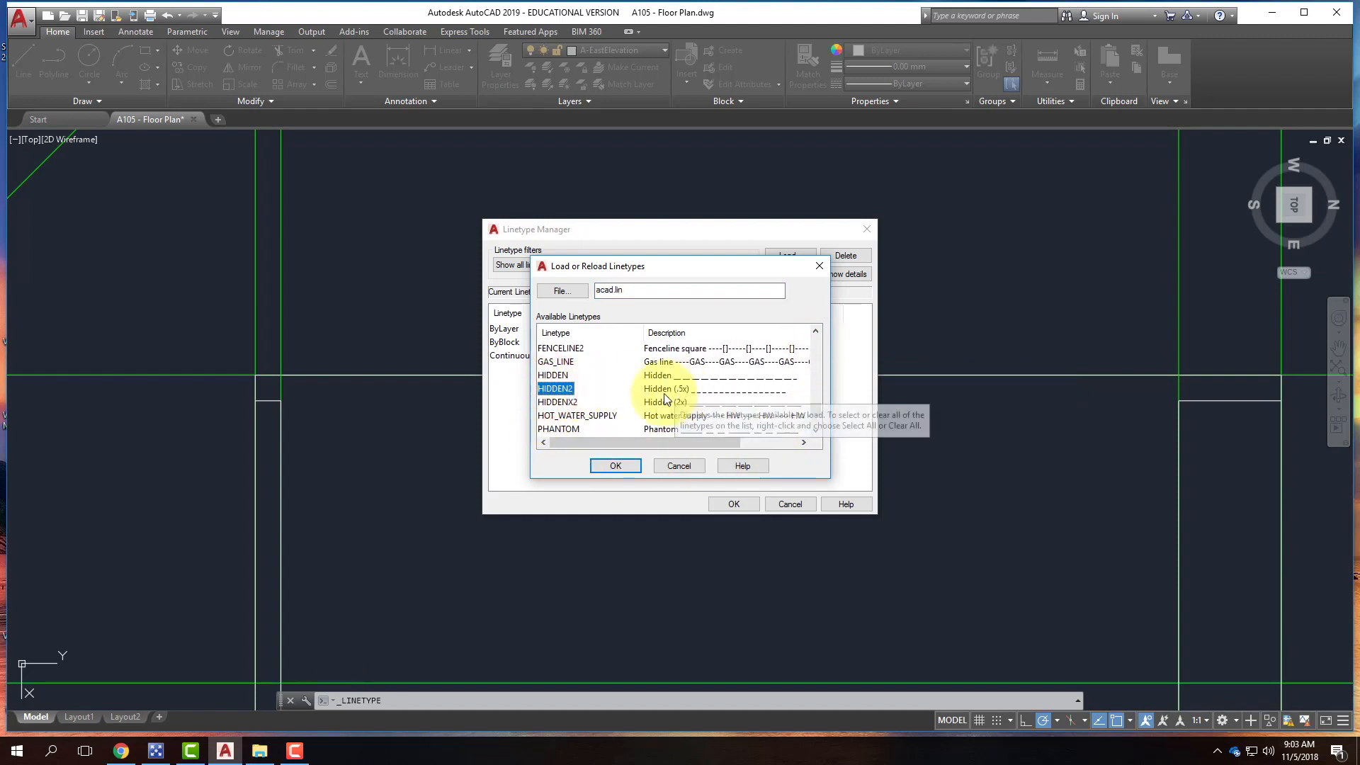
{"action": "left_click", "coordinate": [611, 464]}
{"action": "left_click", "coordinate": [733, 503]}
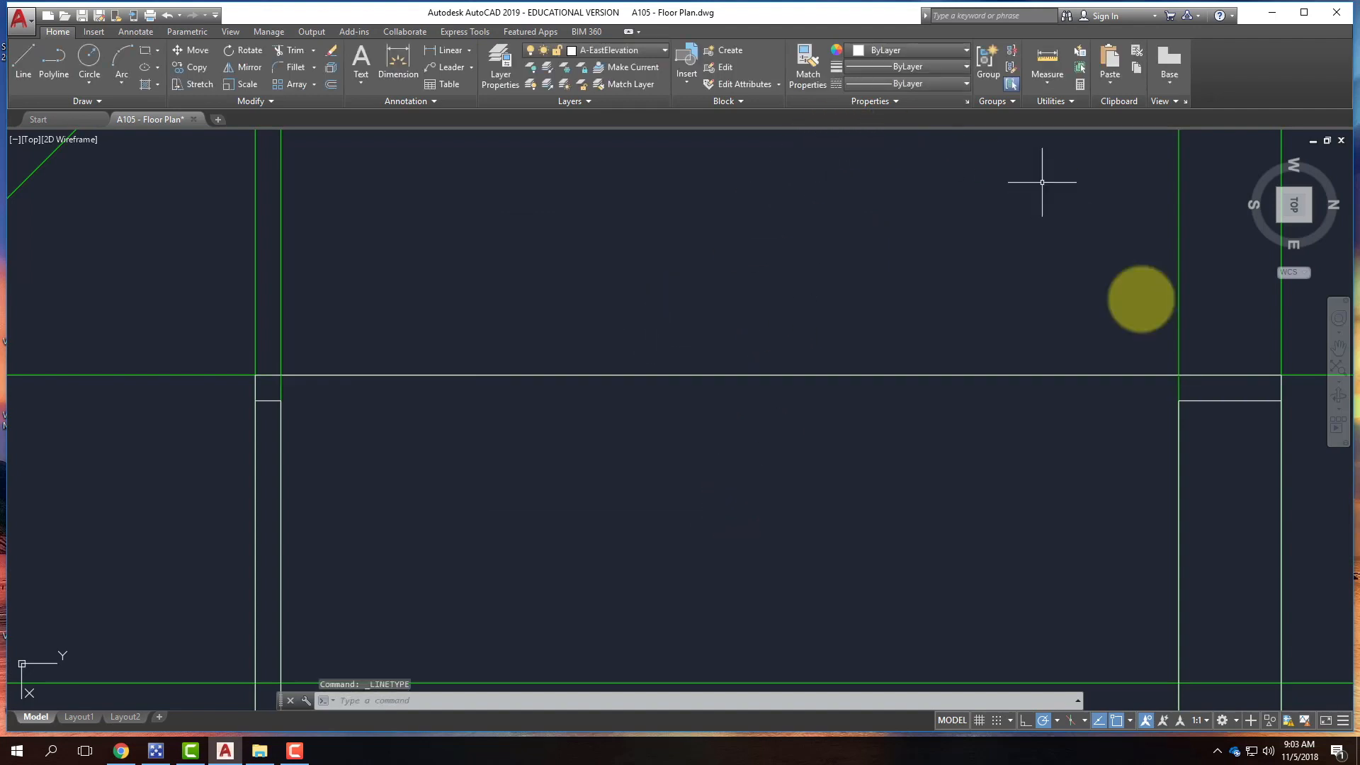
- Assign the HIDDEN2 linetype to the four inner roof-underside and wall lines at both ends of the elevation
{"action": "left_click", "coordinate": [1231, 400]}
{"action": "left_click", "coordinate": [1177, 417]}
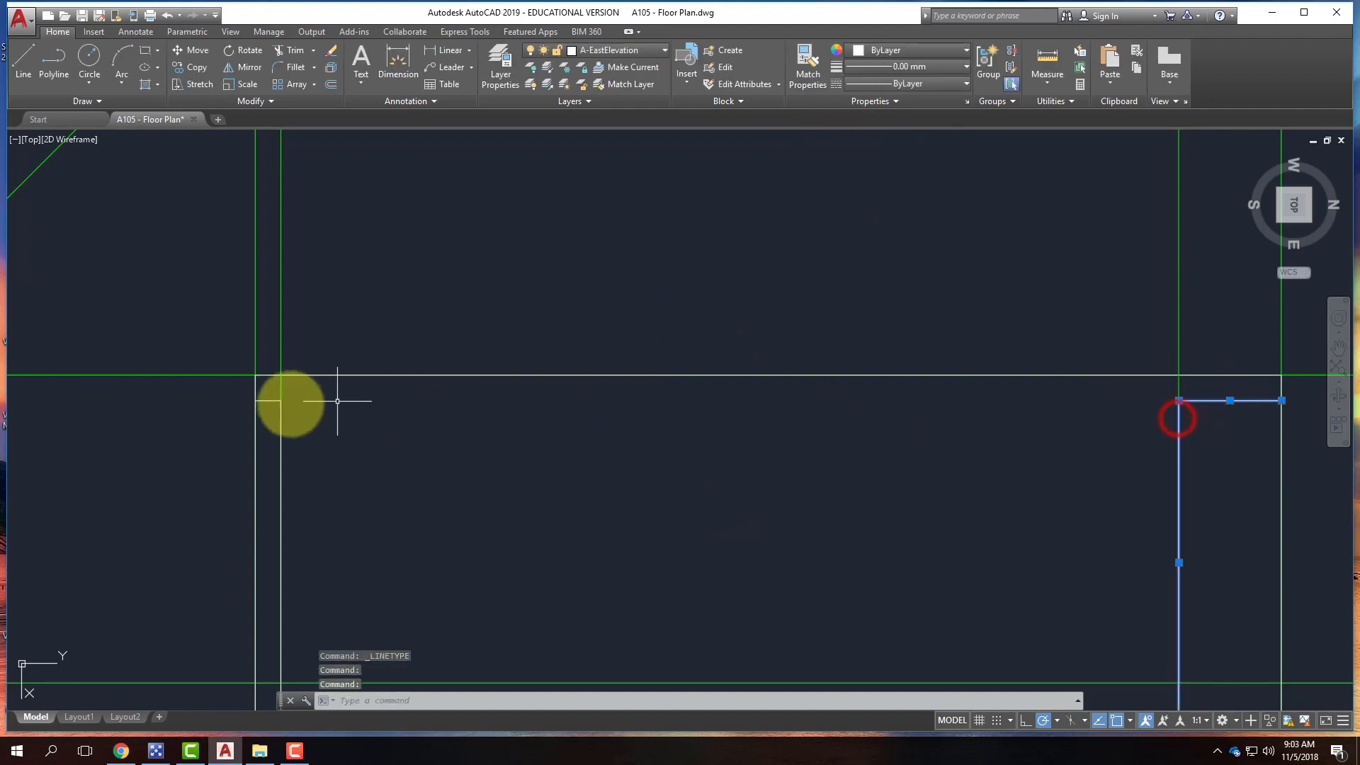
{"action": "left_click", "coordinate": [268, 401]}
{"action": "left_click", "coordinate": [281, 416]}
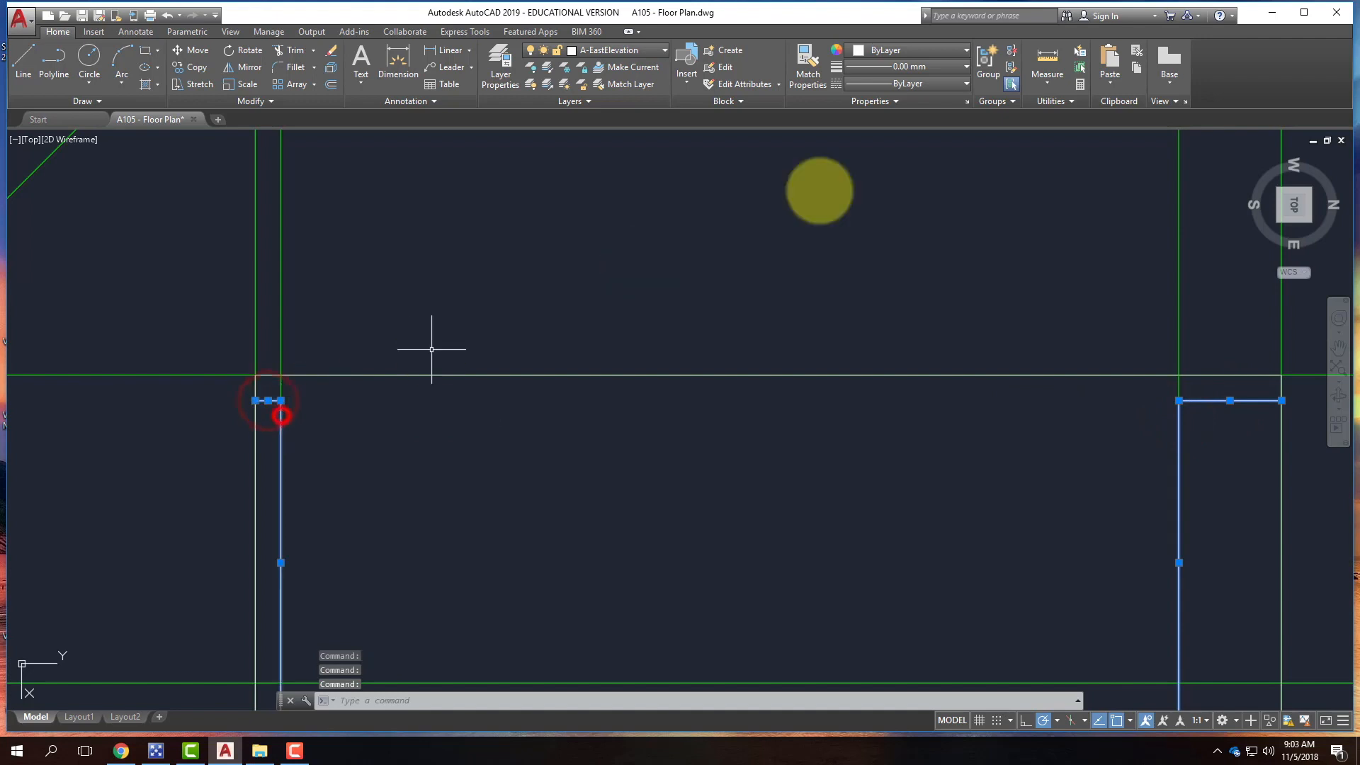
{"action": "left_click", "coordinate": [957, 85]}
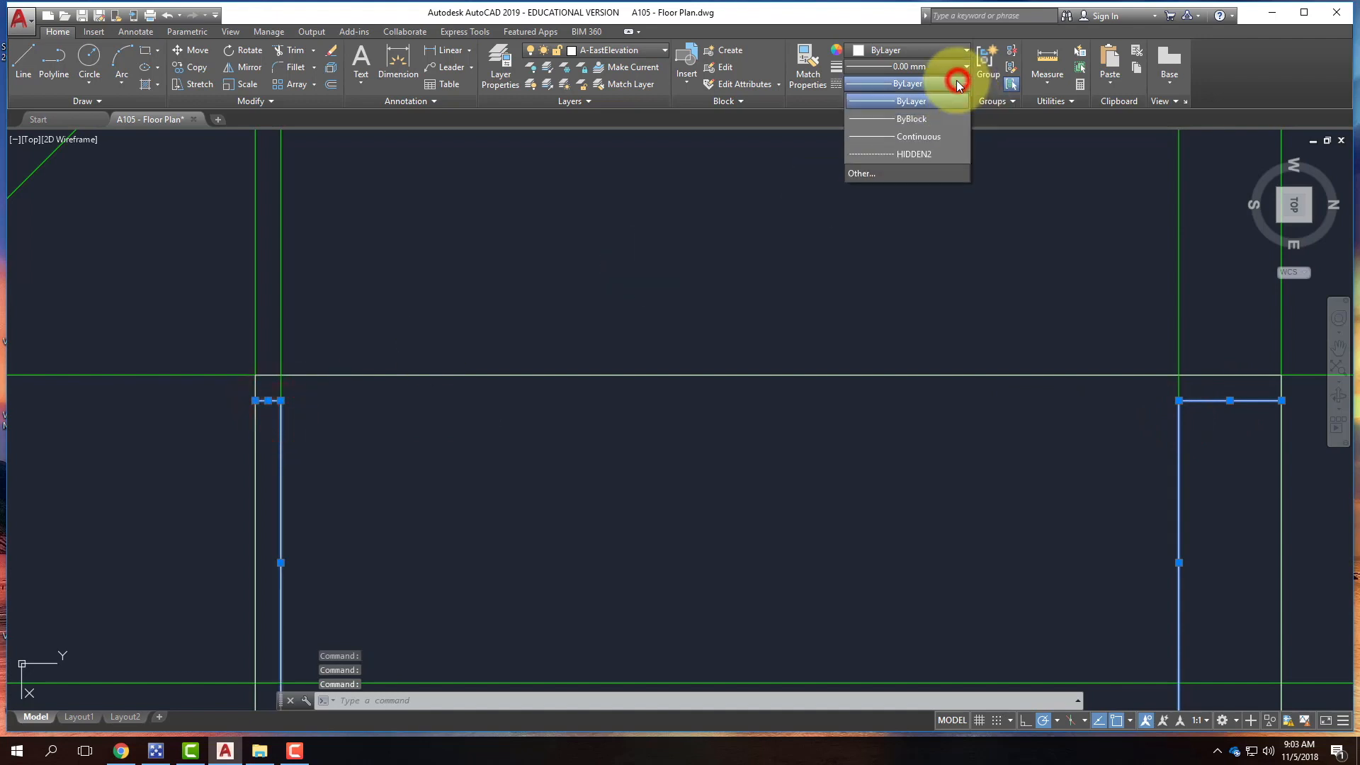
{"action": "left_click", "coordinate": [932, 157]}
{"action": "scroll", "coordinate": [570, 248], "scroll_direction": "down", "scroll_amount": 6}
{"action": "key", "text": "Escape"}
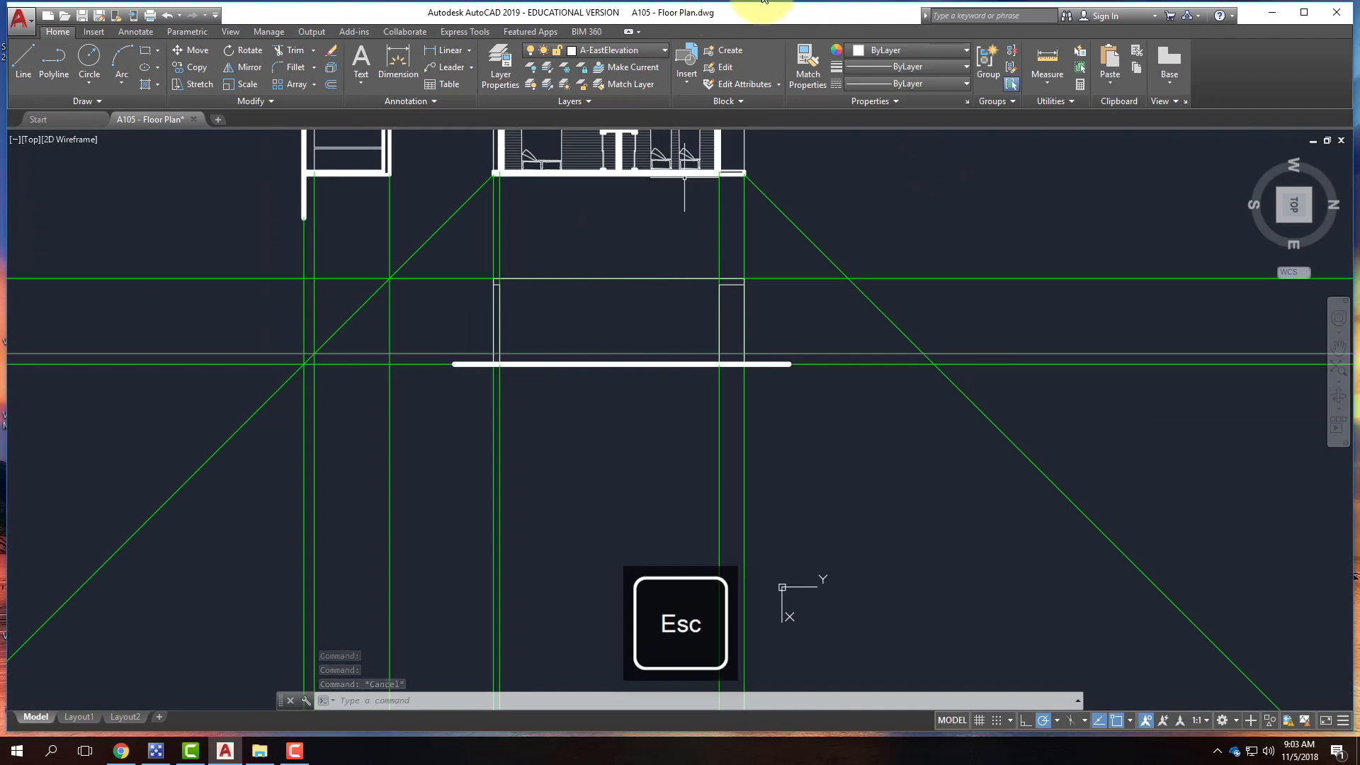
- Make Guides the current layer
{"action": "scroll", "coordinate": [726, 280], "scroll_direction": "up", "scroll_amount": 4}
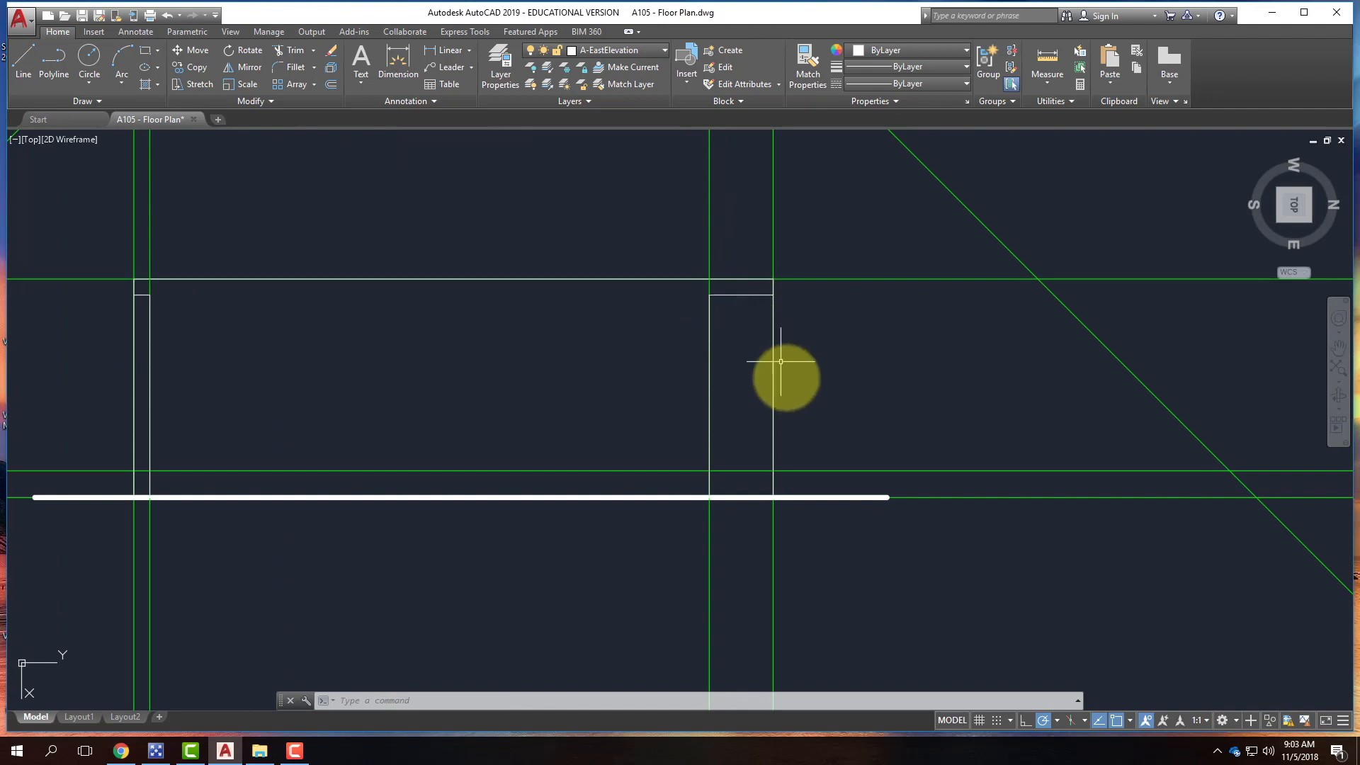
{"action": "scroll", "coordinate": [780, 361], "scroll_direction": "down", "scroll_amount": 6}
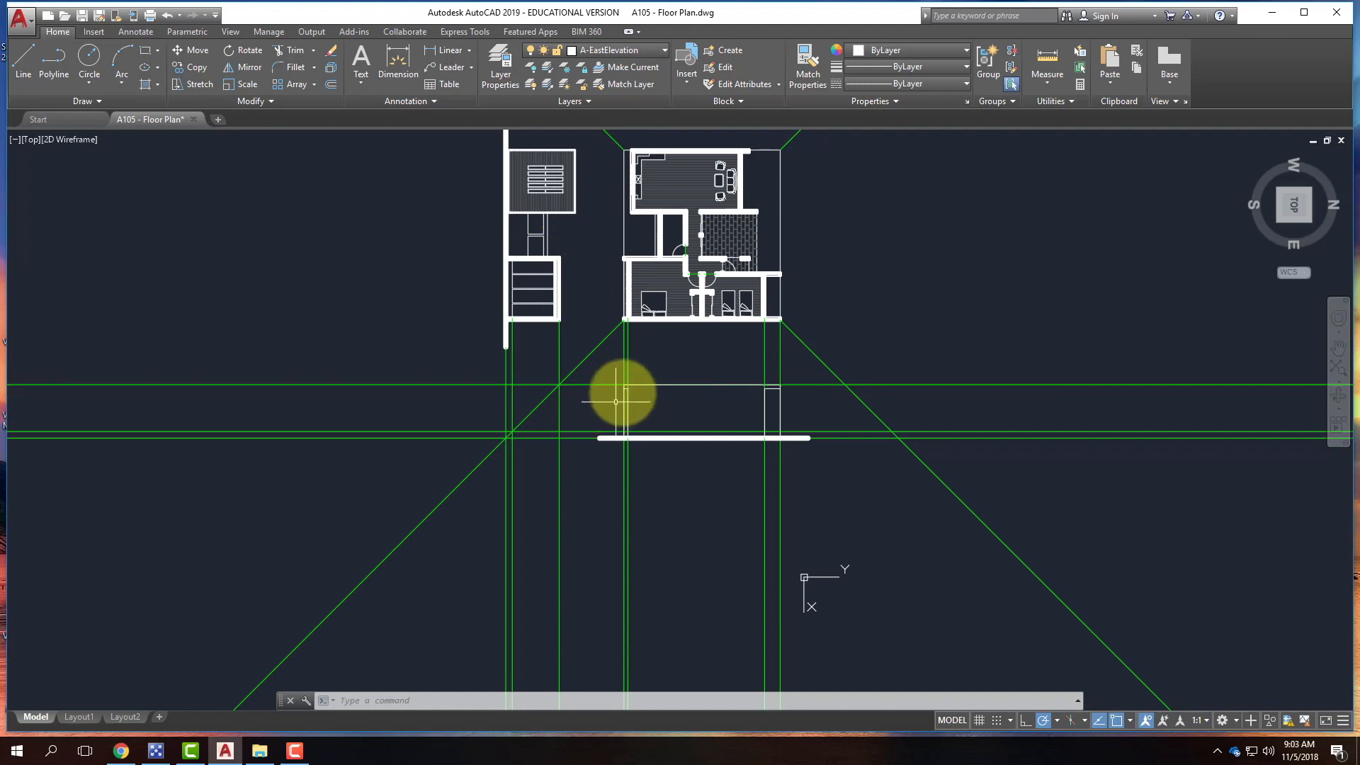
{"action": "scroll", "coordinate": [626, 384], "scroll_direction": "up", "scroll_amount": 4}
{"action": "scroll", "coordinate": [571, 312], "scroll_direction": "down", "scroll_amount": 4}
{"action": "scroll", "coordinate": [574, 243], "scroll_direction": "up", "scroll_amount": 4}
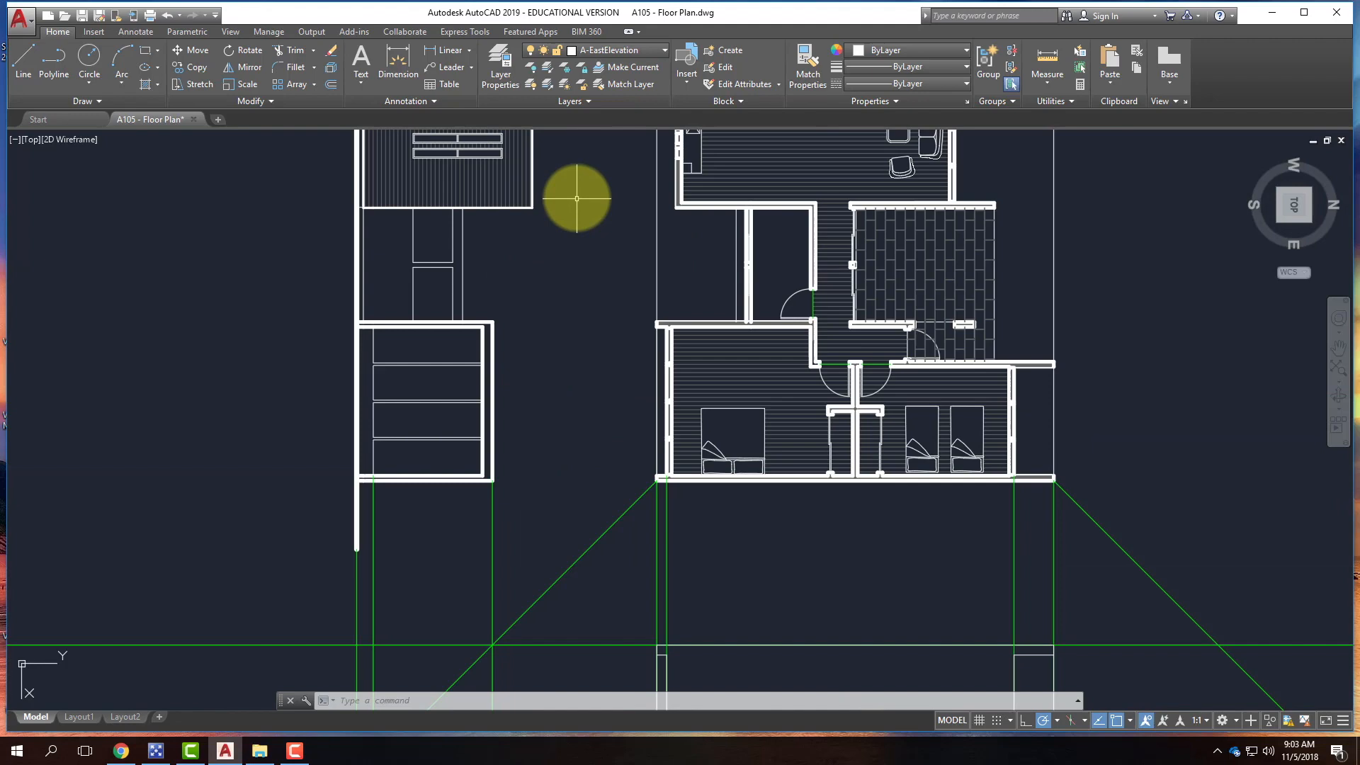
{"action": "key", "text": "Return"}
{"action": "key", "text": "Escape"}
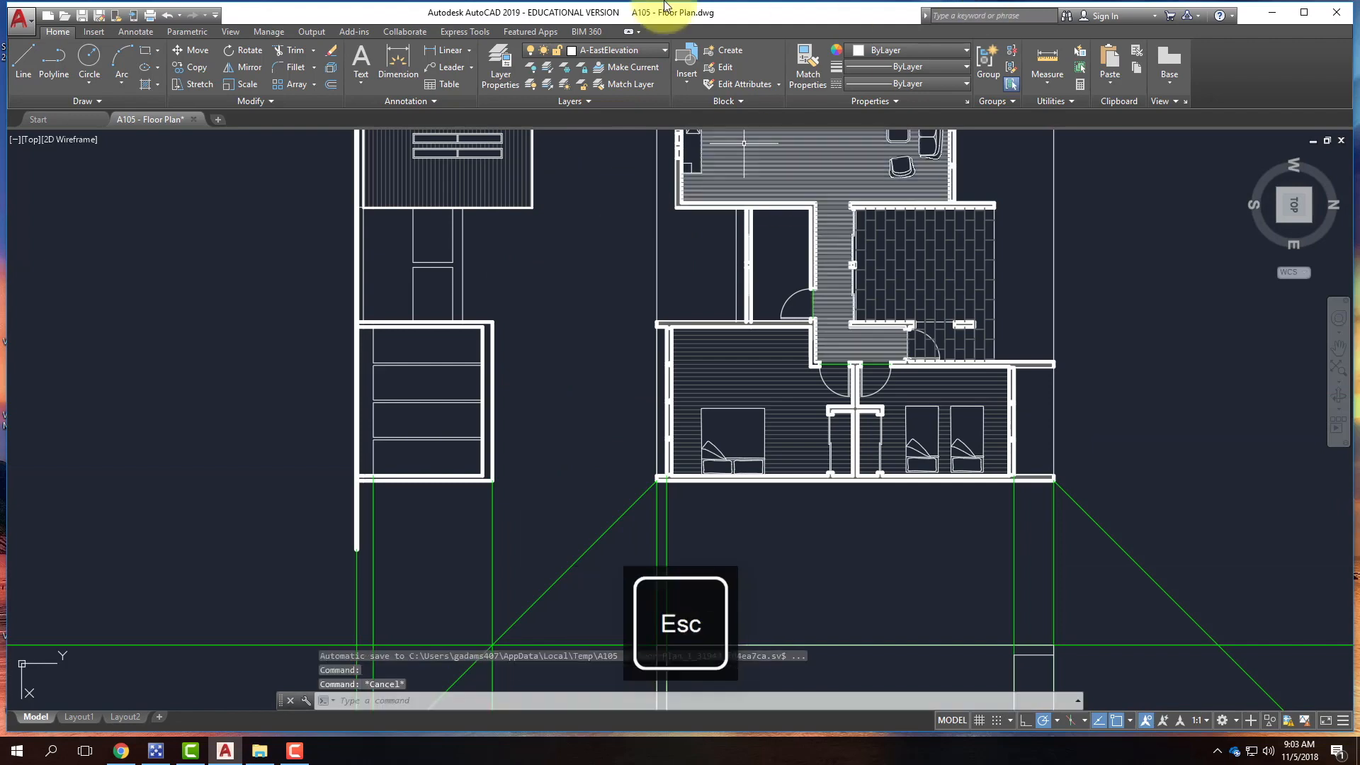
{"action": "left_click", "coordinate": [613, 51]}
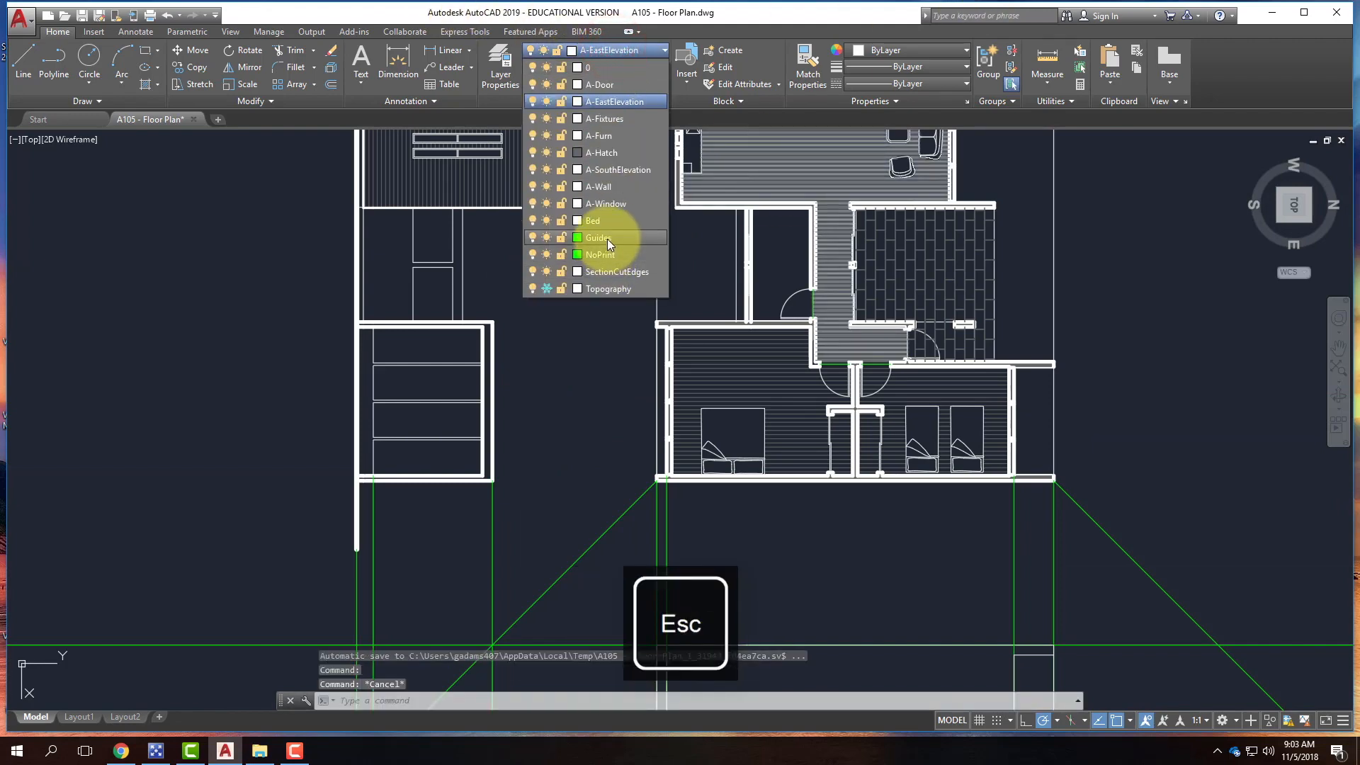
{"action": "left_click", "coordinate": [607, 239]}
{"action": "key", "text": "Escape"}
- Draw a ray eastward from the east roof corner of the taller volume in the south elevation, crossing the diagonal guide
{"action": "type", "text": "ra"}
{"action": "key", "text": "Return"}
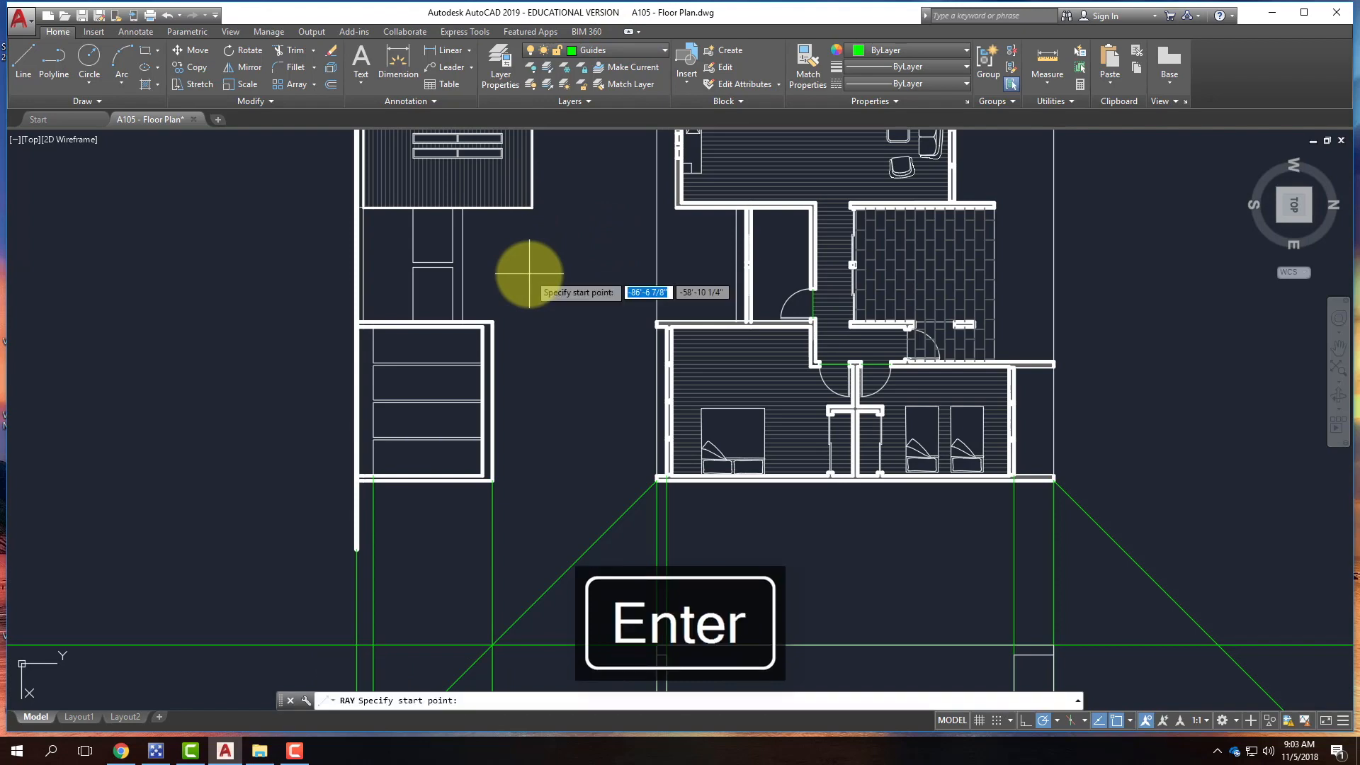
{"action": "left_click", "coordinate": [534, 214]}
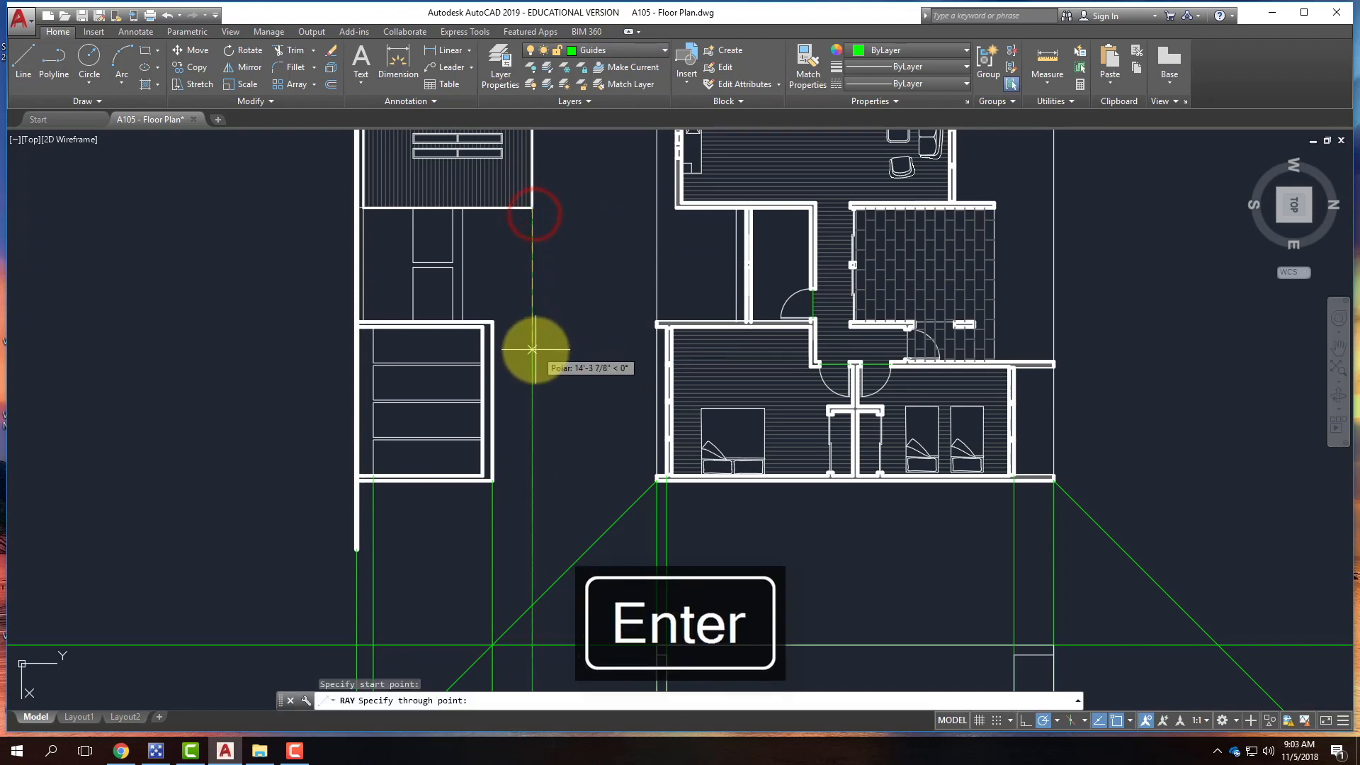
{"action": "left_click", "coordinate": [534, 349]}
{"action": "key", "text": "Return"}
- Draw a construction line parallel to the ground line through the intersection of the tall volume's roof ray and the diagonal guide
{"action": "type", "text": "xl"}
{"action": "key", "text": "Return"}
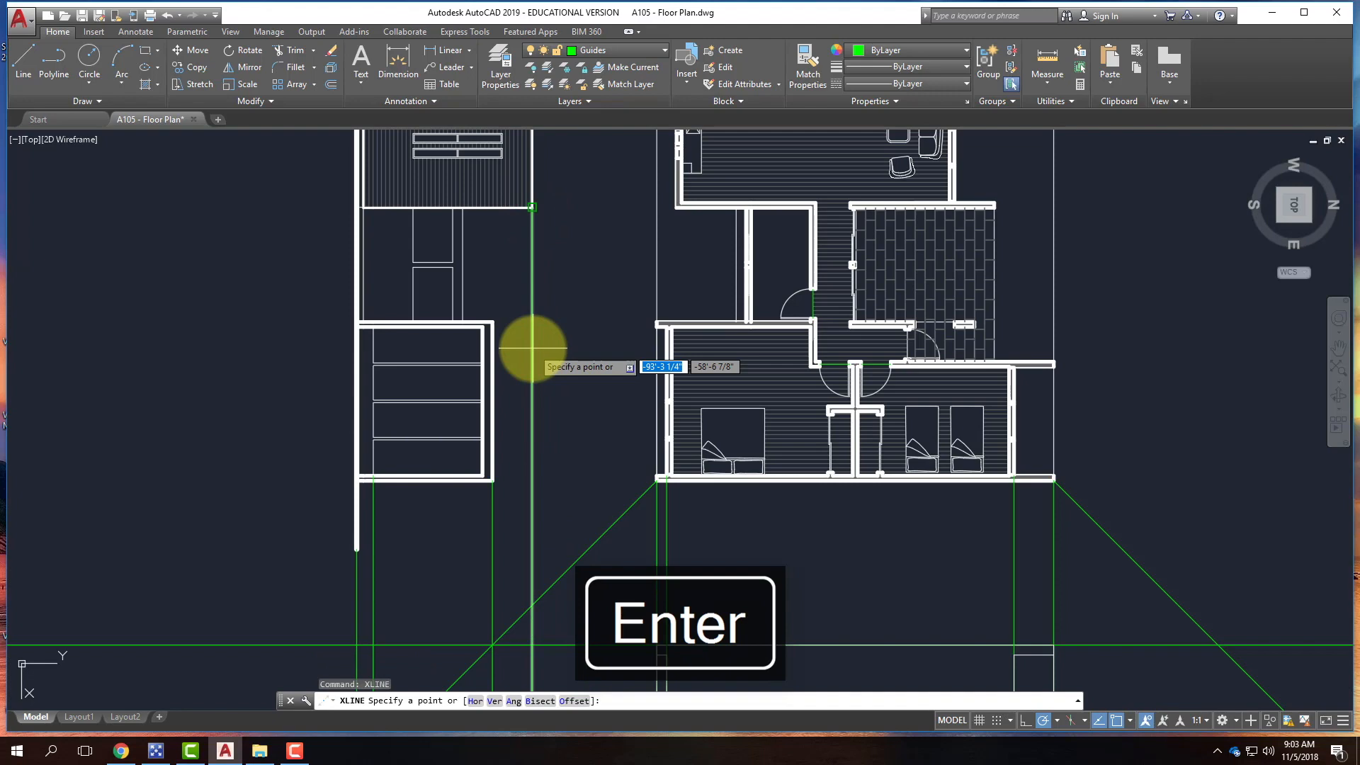
{"action": "left_click", "coordinate": [532, 606]}
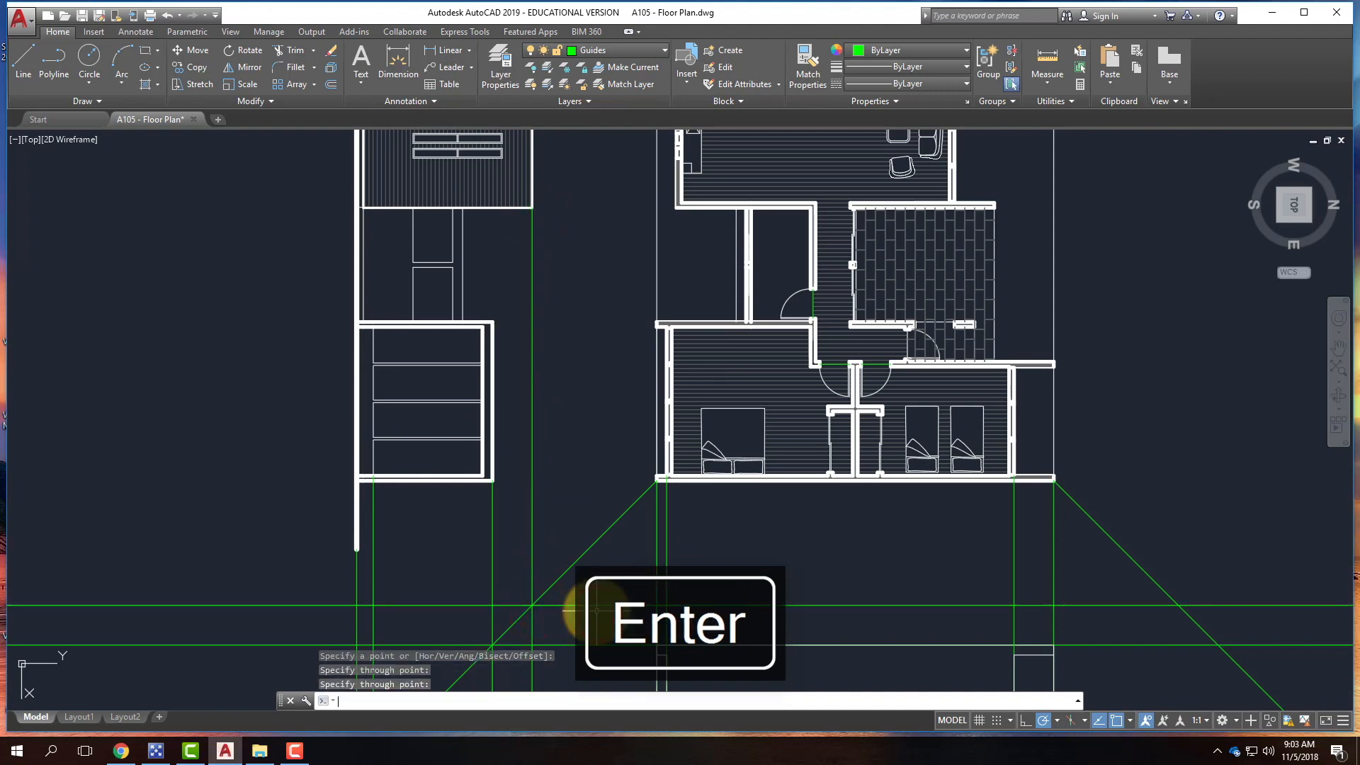
{"action": "key", "text": "Return"}
- Draw a ray eastward from the living room's southeast exterior wall corner in the floor plan, through the east elevation
{"action": "scroll", "coordinate": [524, 503], "scroll_direction": "down", "scroll_amount": 6}
{"action": "scroll", "coordinate": [585, 449], "scroll_direction": "up", "scroll_amount": 3}
{"action": "scroll", "coordinate": [534, 321], "scroll_direction": "up", "scroll_amount": 2}
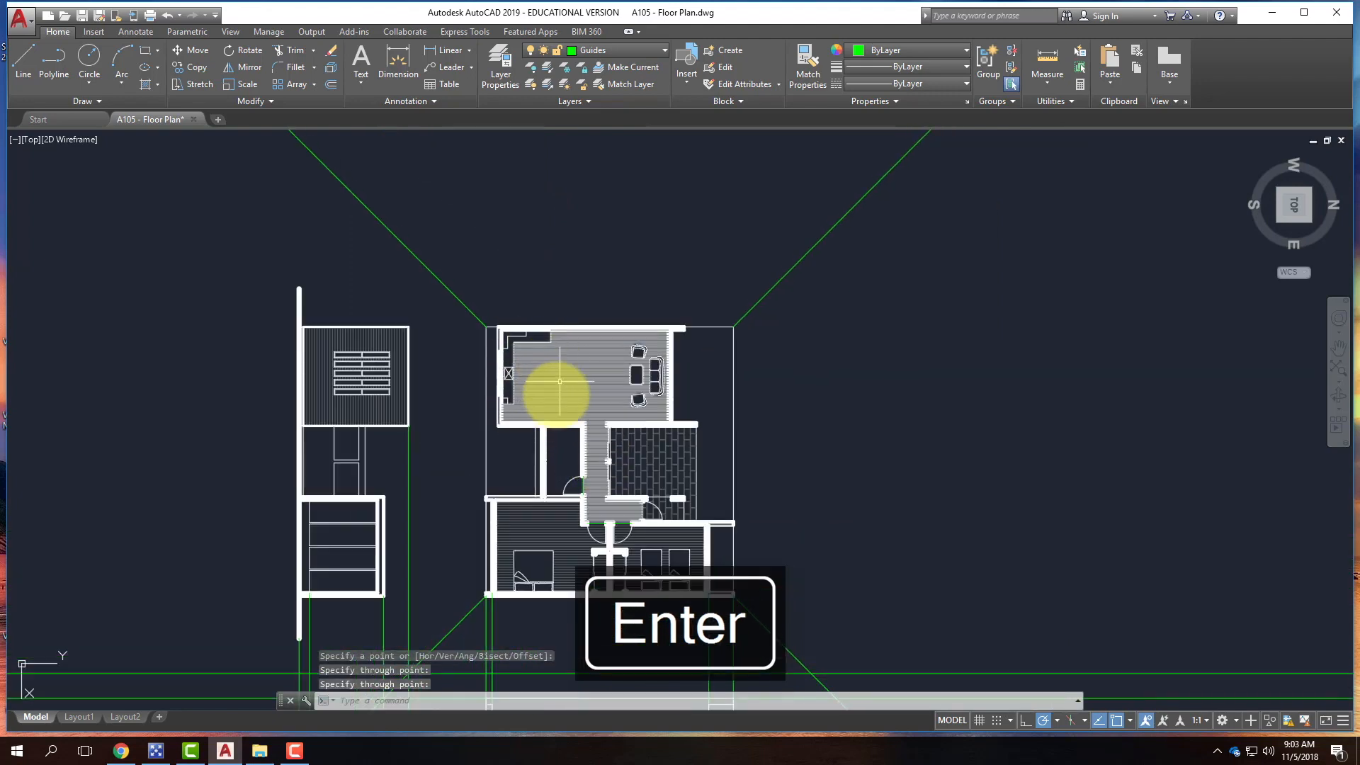
{"action": "scroll", "coordinate": [510, 312], "scroll_direction": "down", "scroll_amount": 4}
{"action": "scroll", "coordinate": [525, 358], "scroll_direction": "up", "scroll_amount": 6}
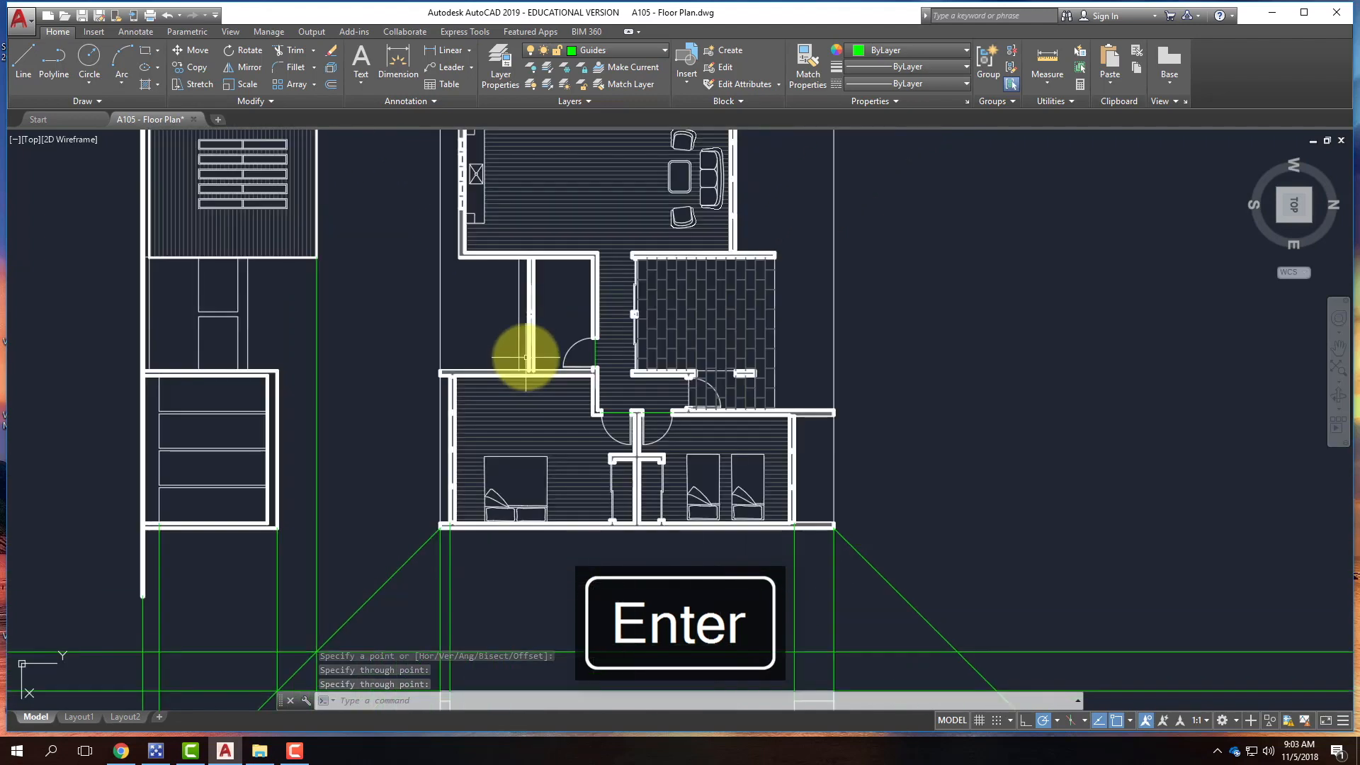
{"action": "type", "text": "ray"}
{"action": "key", "text": "Return"}
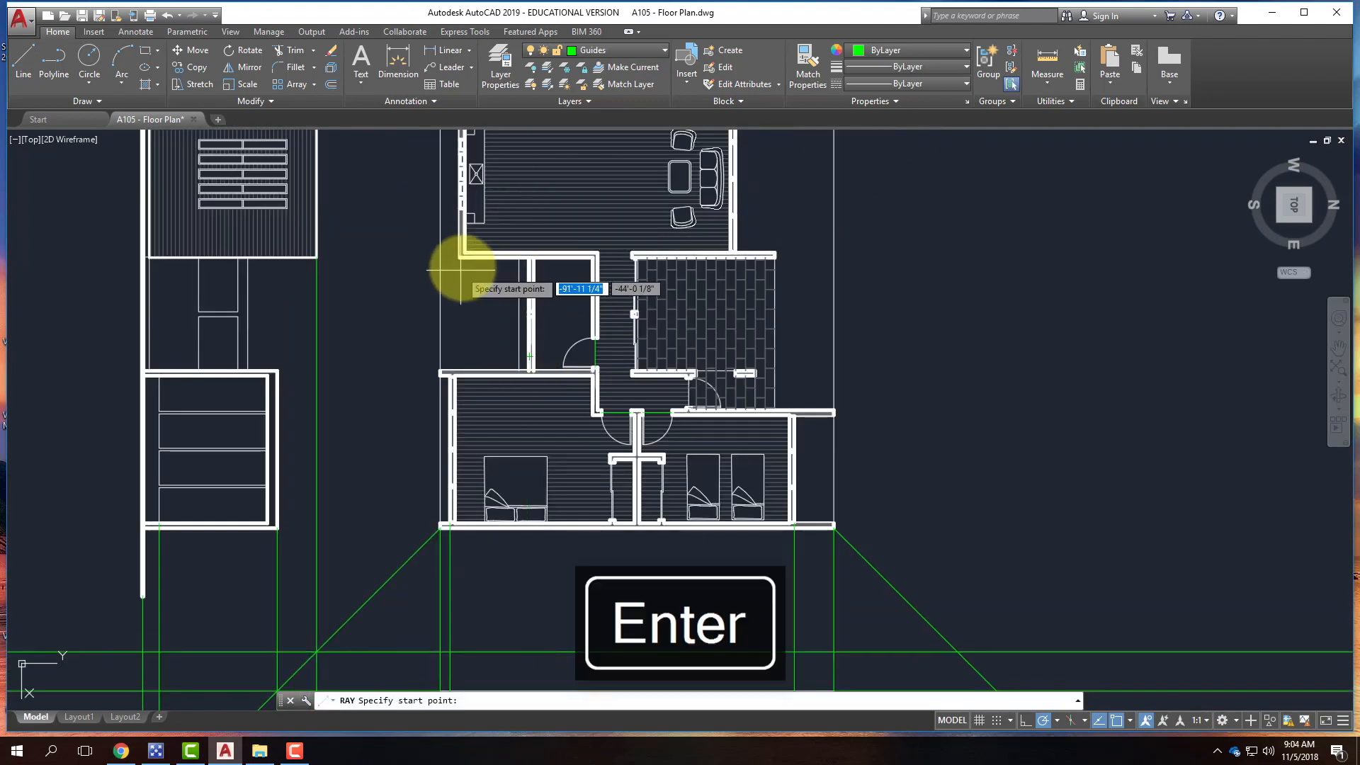
{"action": "left_click", "coordinate": [460, 257]}
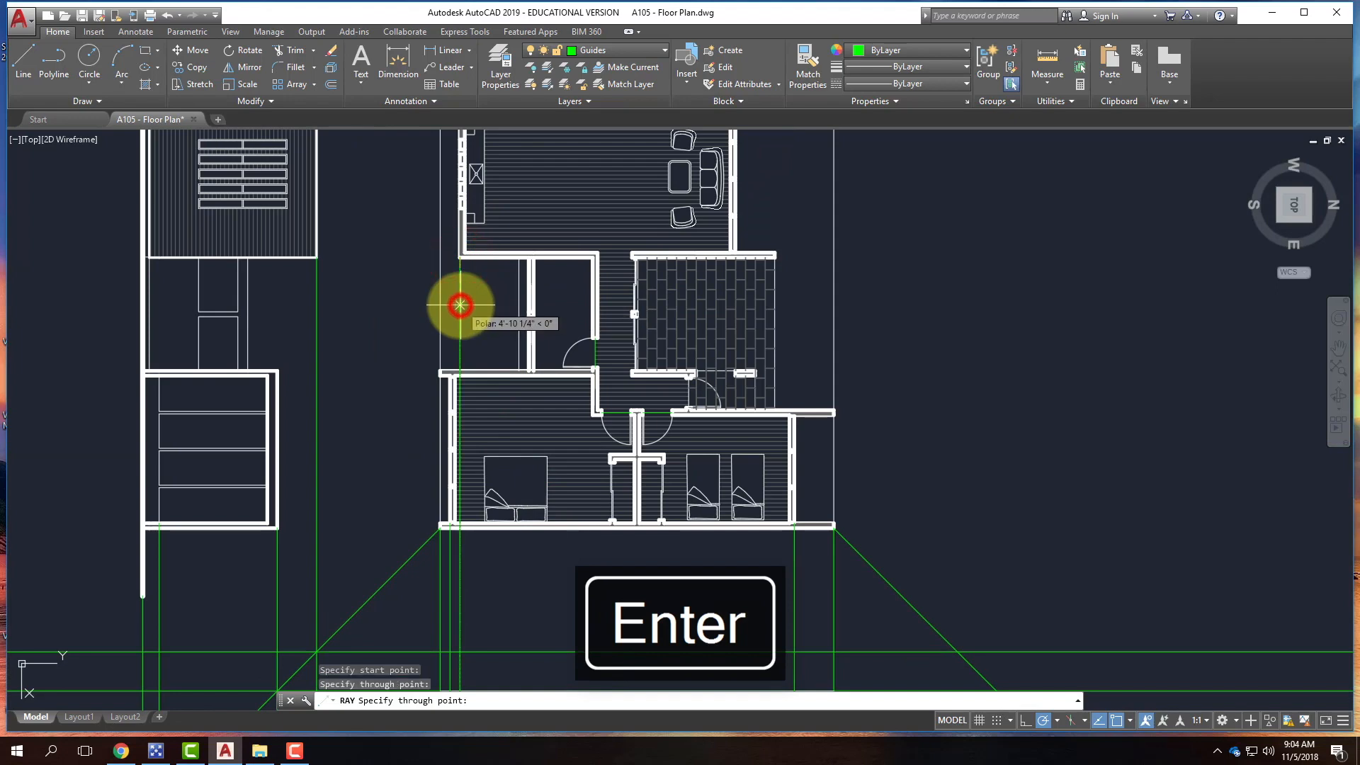
{"action": "left_click", "coordinate": [460, 304]}
{"action": "key", "text": "Return"}
- Draw a second ray eastward from the north end of the living room's east wall, beside the tiled patio
{"action": "right_click", "coordinate": [771, 229]}
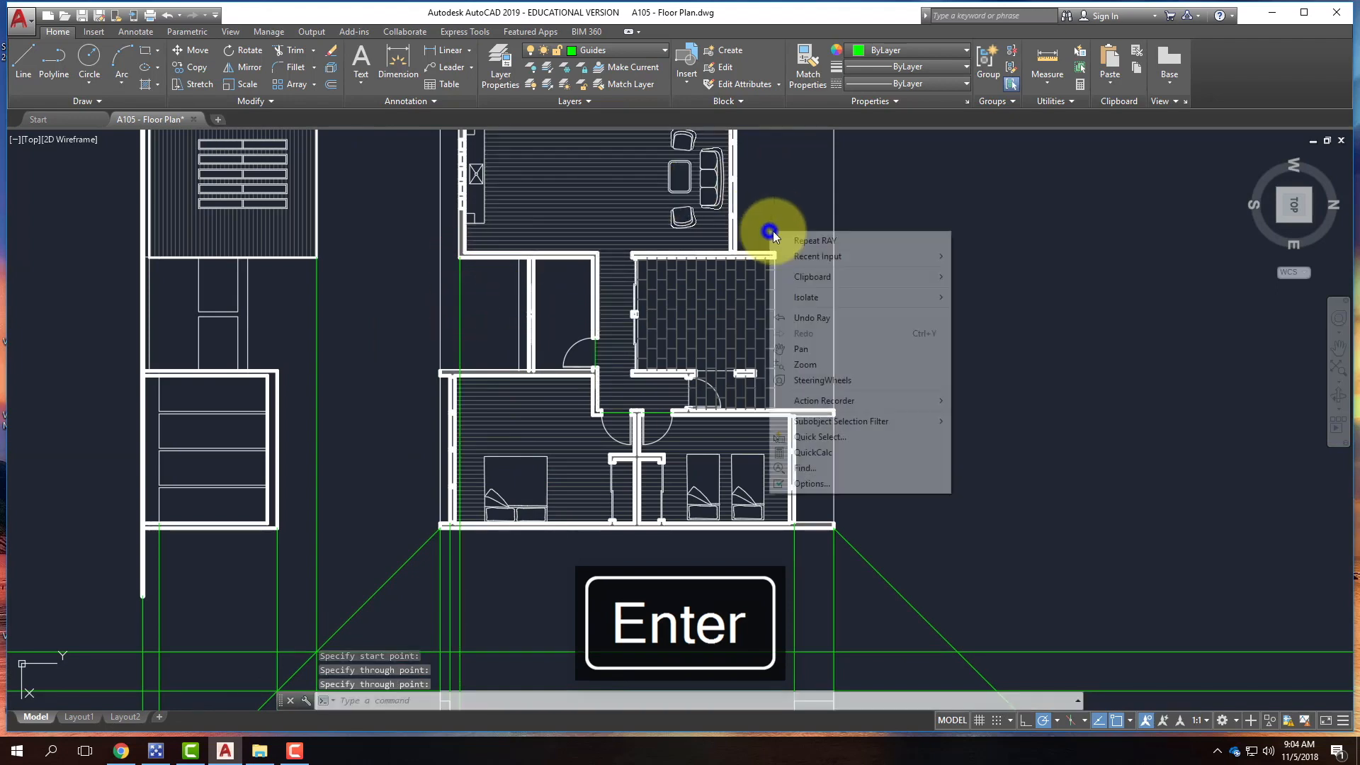
{"action": "left_click", "coordinate": [810, 241]}
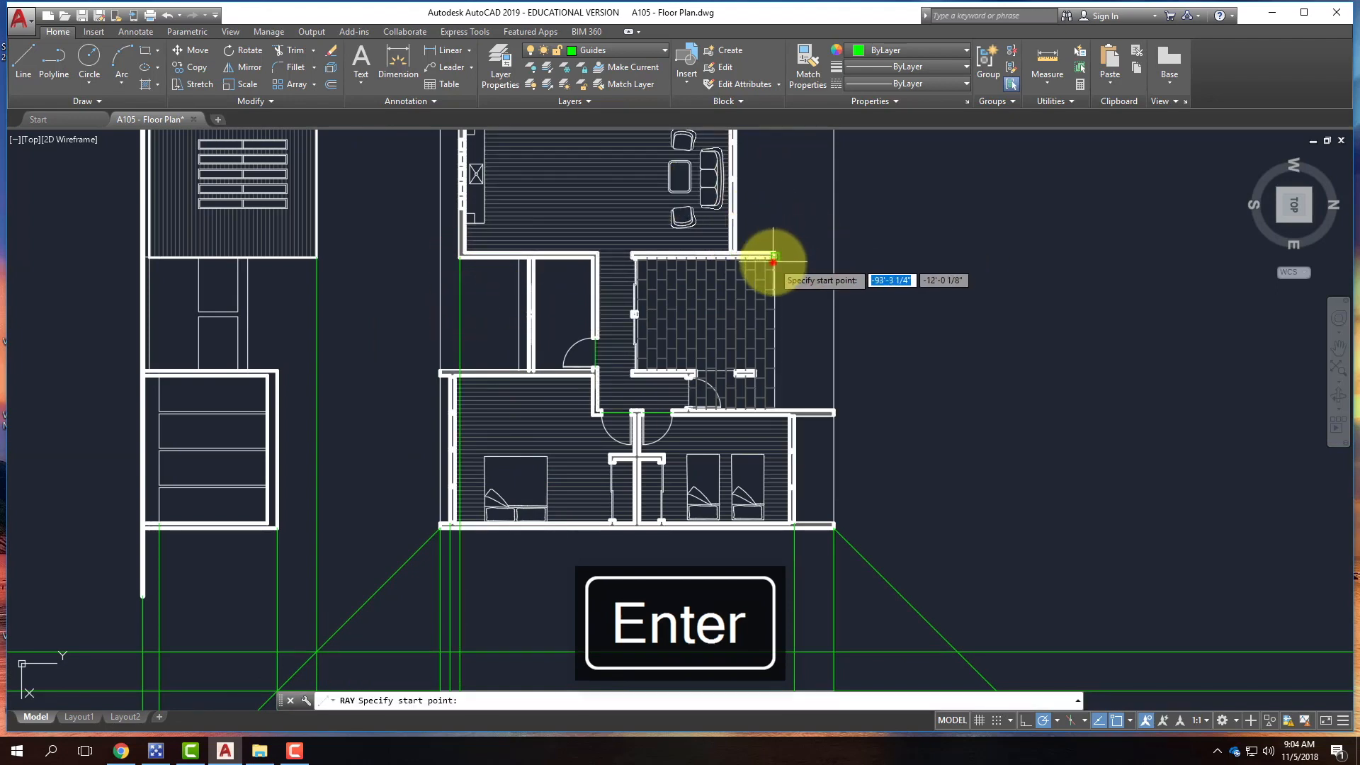
{"action": "left_click", "coordinate": [773, 257]}
{"action": "left_click", "coordinate": [774, 585]}
{"action": "key", "text": "Return"}
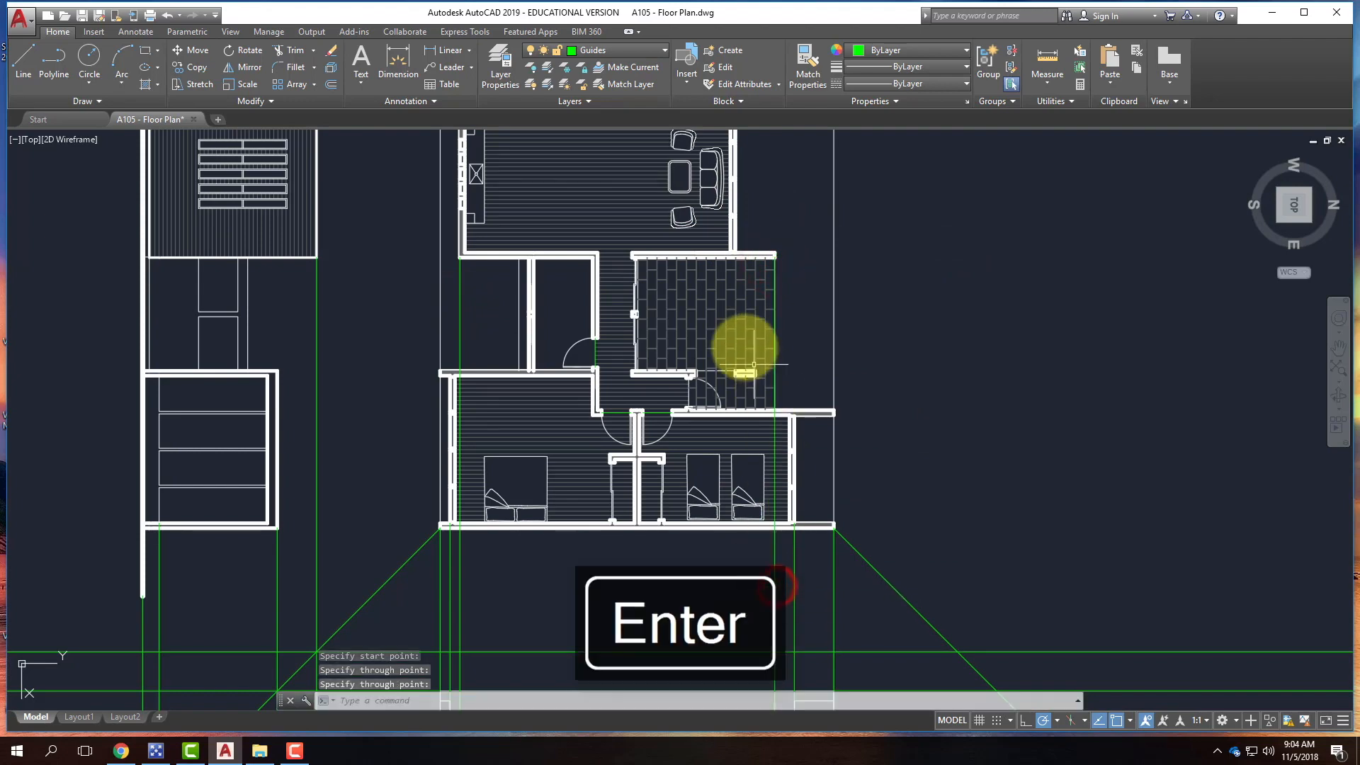
- Erase the four front-volume guide rays, two at the south end and two at the north end of the elevation
{"action": "scroll", "coordinate": [737, 460], "scroll_direction": "down", "scroll_amount": 6}
{"action": "scroll", "coordinate": [758, 404], "scroll_direction": "up", "scroll_amount": 5}
{"action": "scroll", "coordinate": [425, 244], "scroll_direction": "up", "scroll_amount": 2}
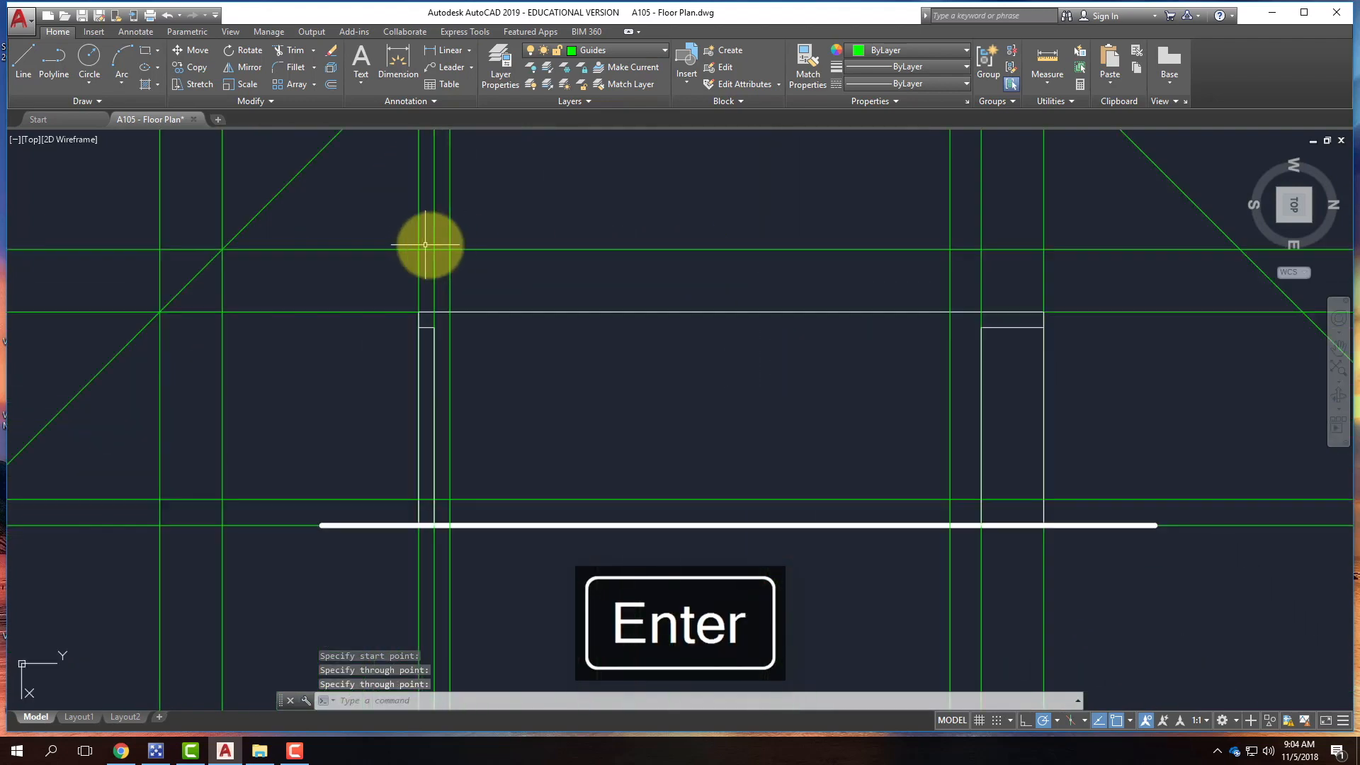
{"action": "scroll", "coordinate": [419, 394], "scroll_direction": "down", "scroll_amount": 5}
{"action": "scroll", "coordinate": [425, 267], "scroll_direction": "up", "scroll_amount": 2}
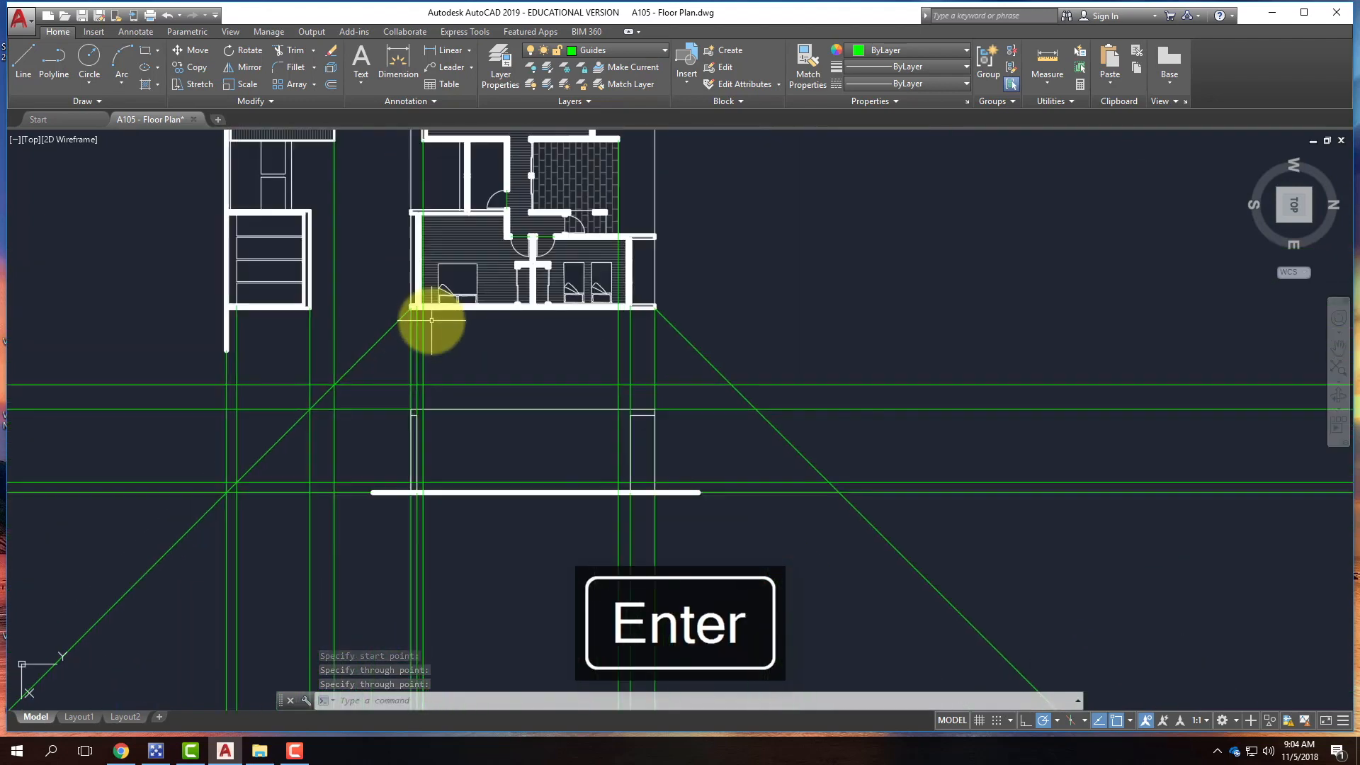
{"action": "scroll", "coordinate": [431, 320], "scroll_direction": "up", "scroll_amount": 4}
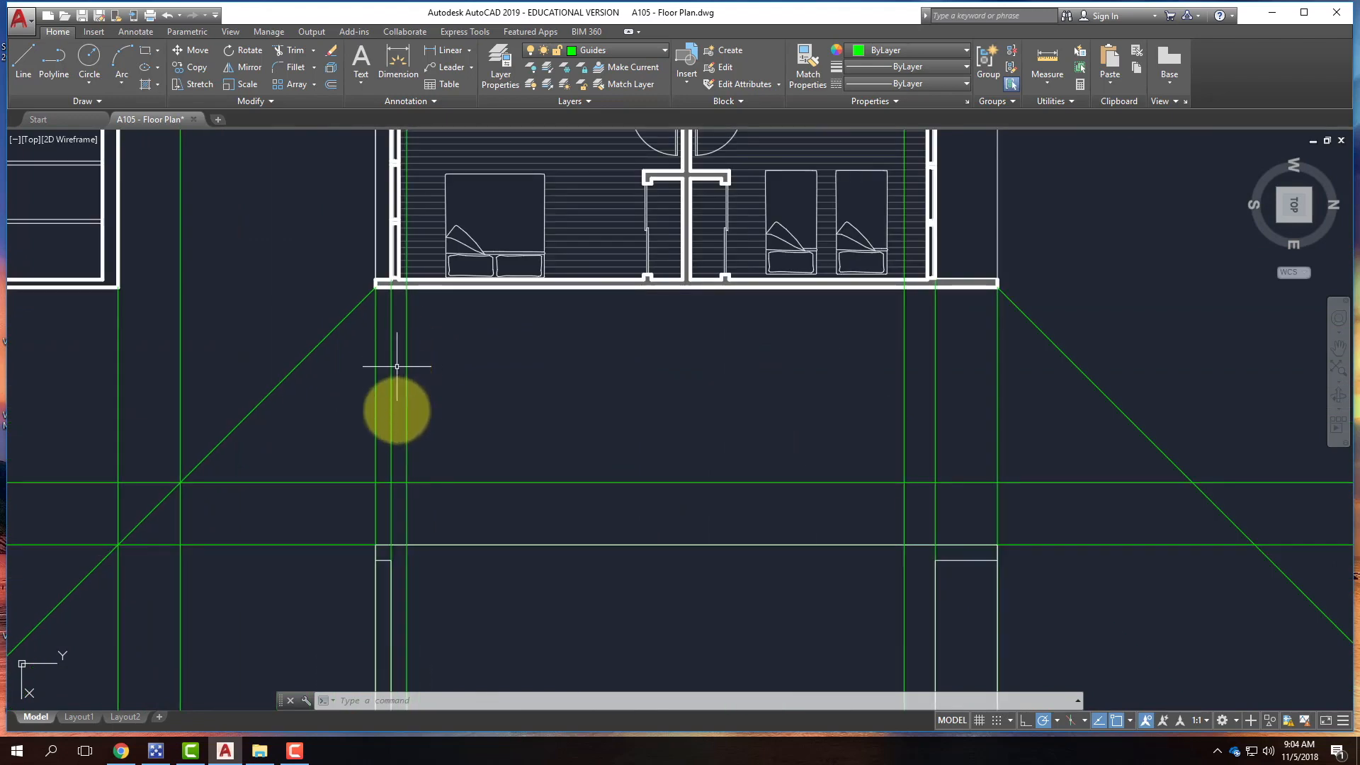
{"action": "scroll", "coordinate": [439, 413], "scroll_direction": "up", "scroll_amount": 4}
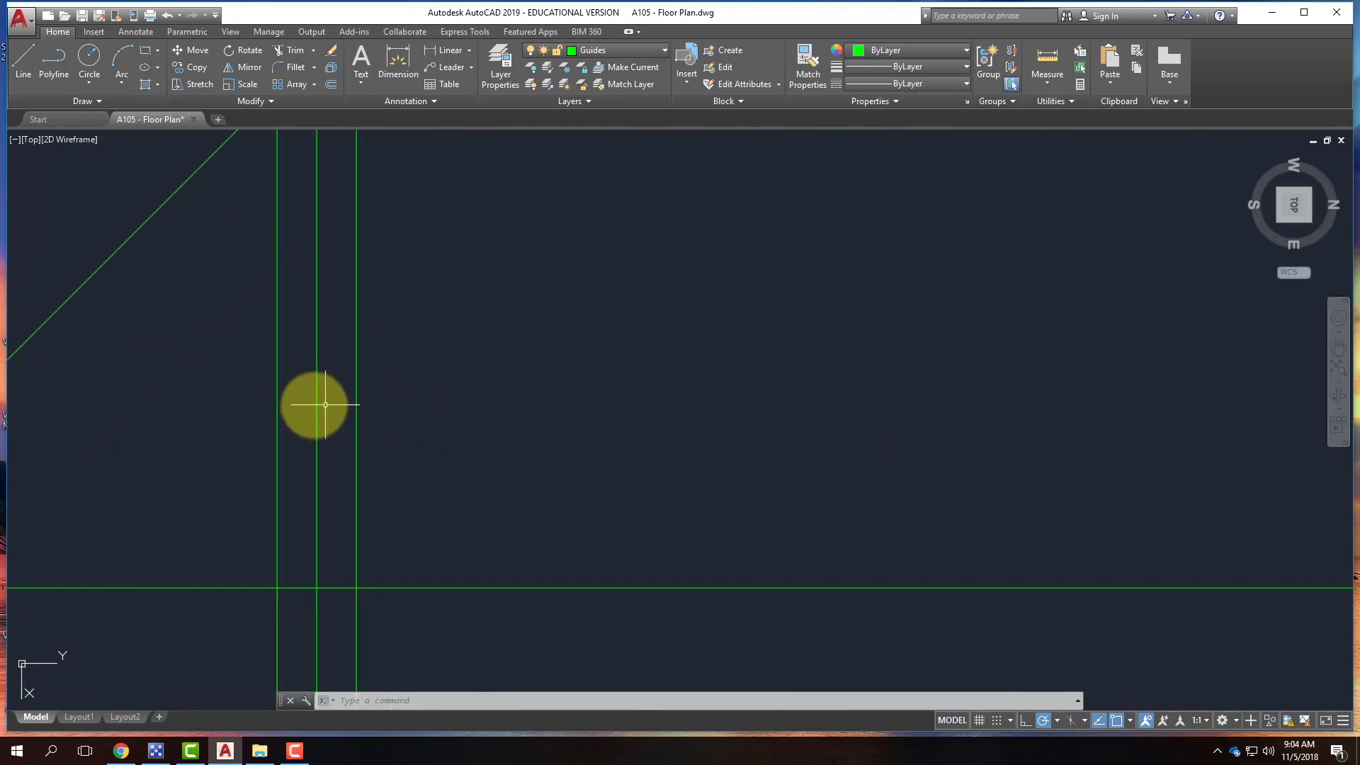
{"action": "left_click", "coordinate": [325, 408]}
{"action": "left_click", "coordinate": [167, 370]}
{"action": "scroll", "coordinate": [167, 370], "scroll_direction": "down", "scroll_amount": 4}
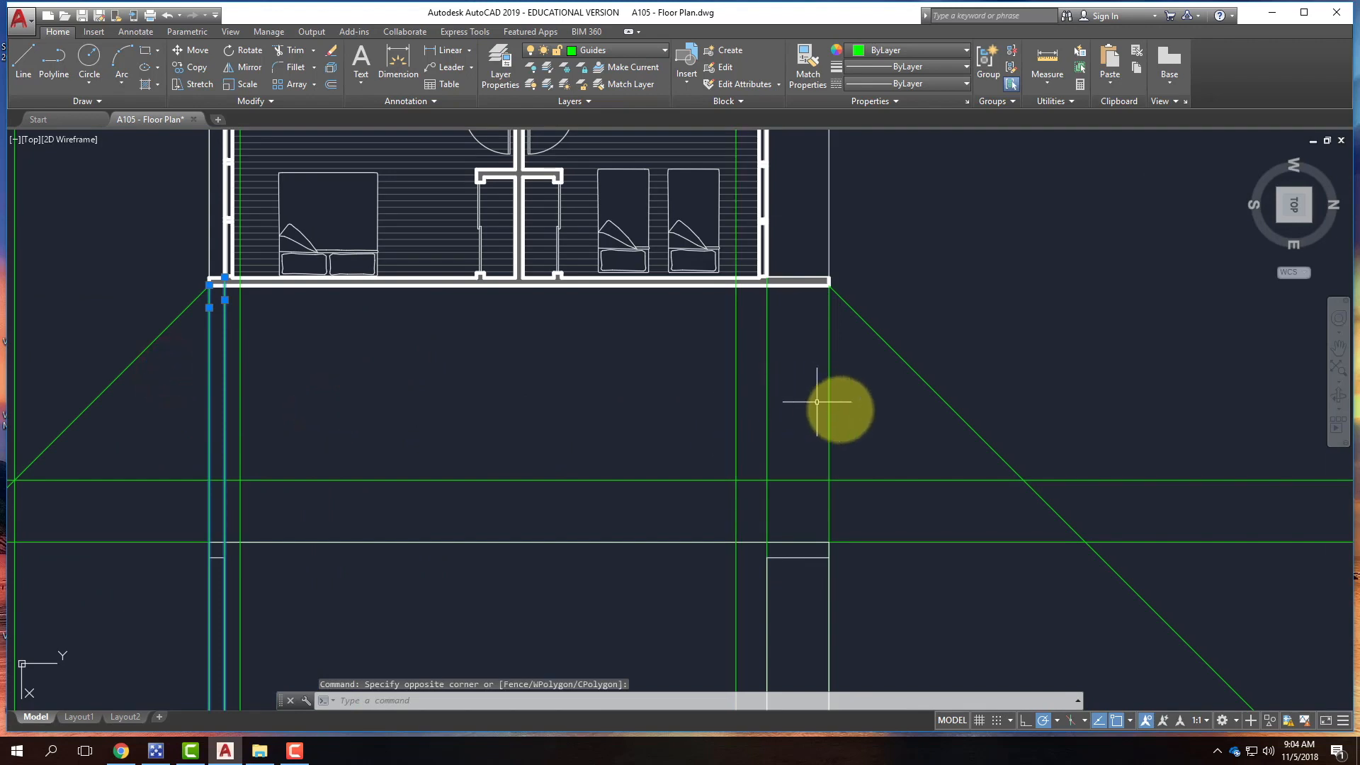
{"action": "left_click", "coordinate": [843, 409]}
{"action": "left_click", "coordinate": [759, 382]}
{"action": "key", "text": "Delete"}
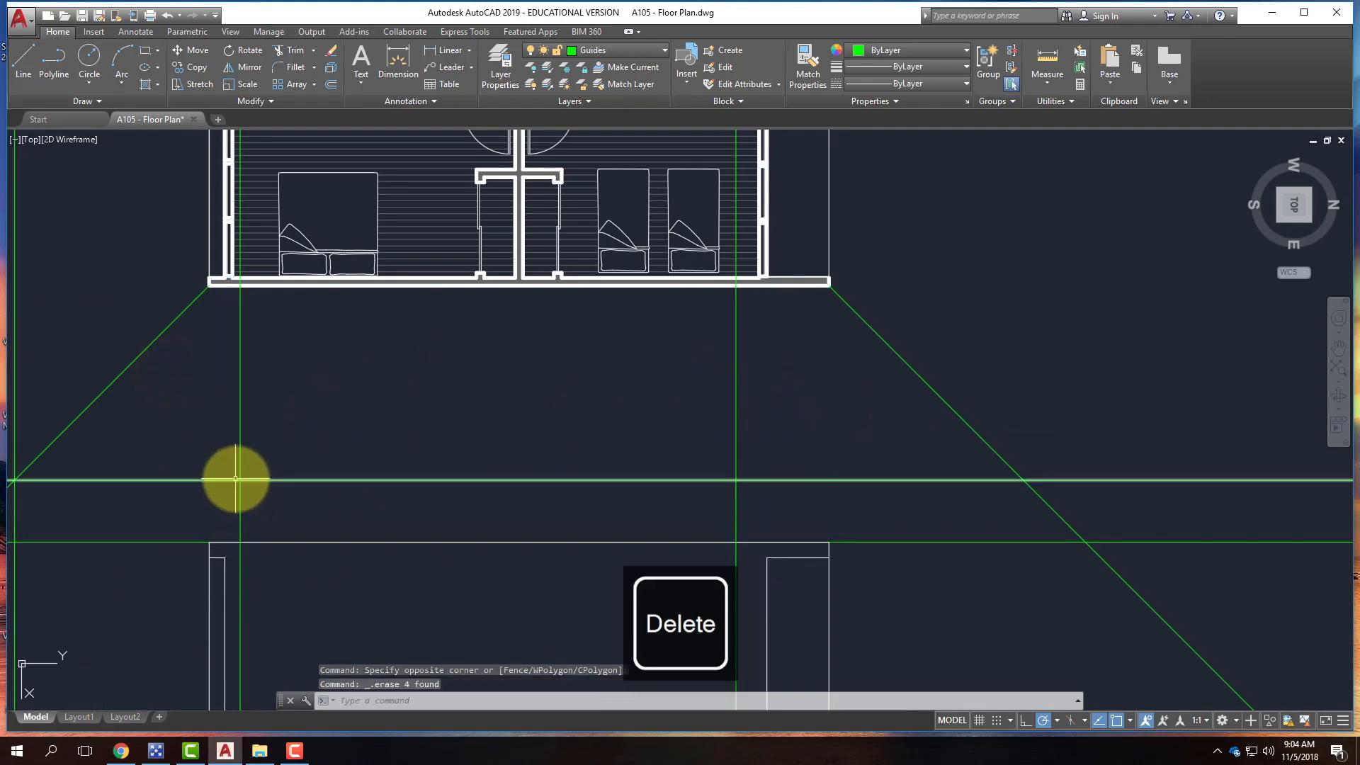
{"action": "left_click", "coordinate": [23, 57]}
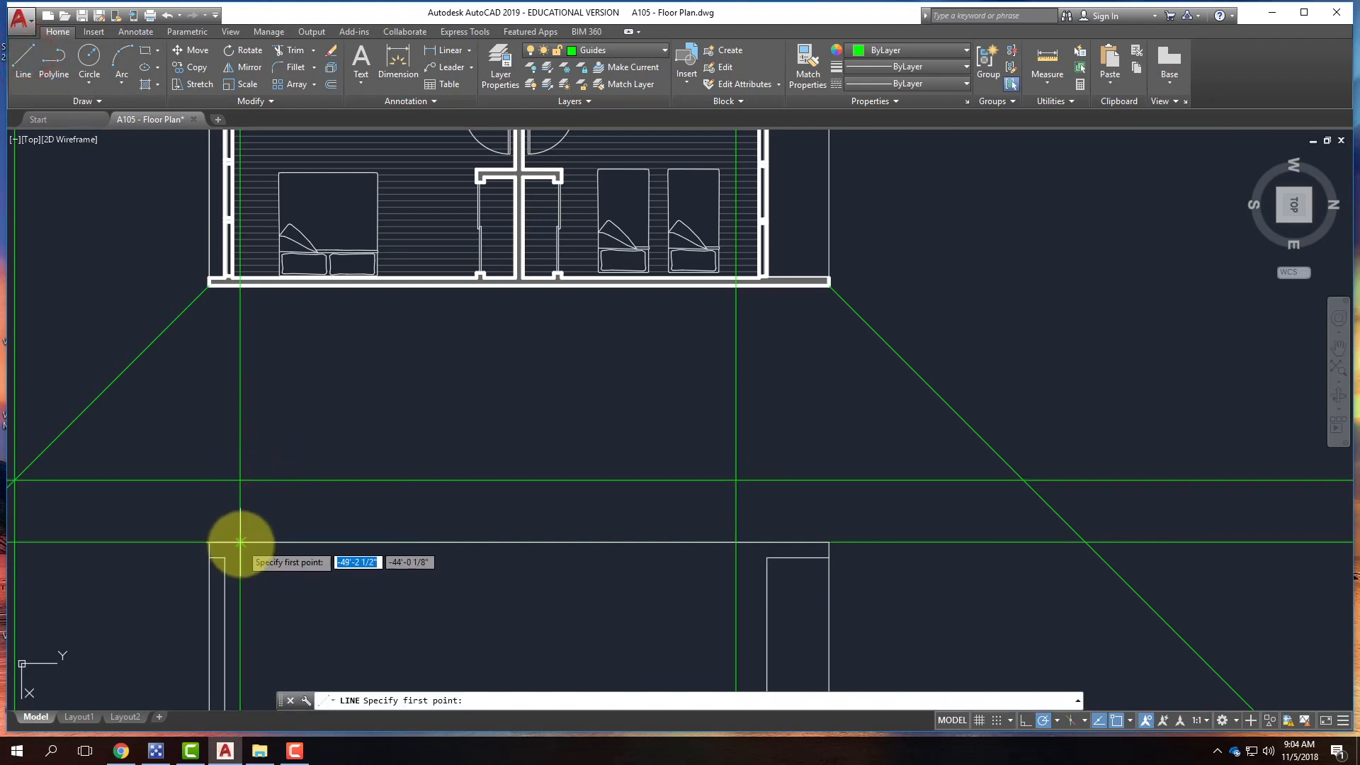
{"action": "left_click", "coordinate": [240, 481]}
{"action": "key", "text": "Escape"}
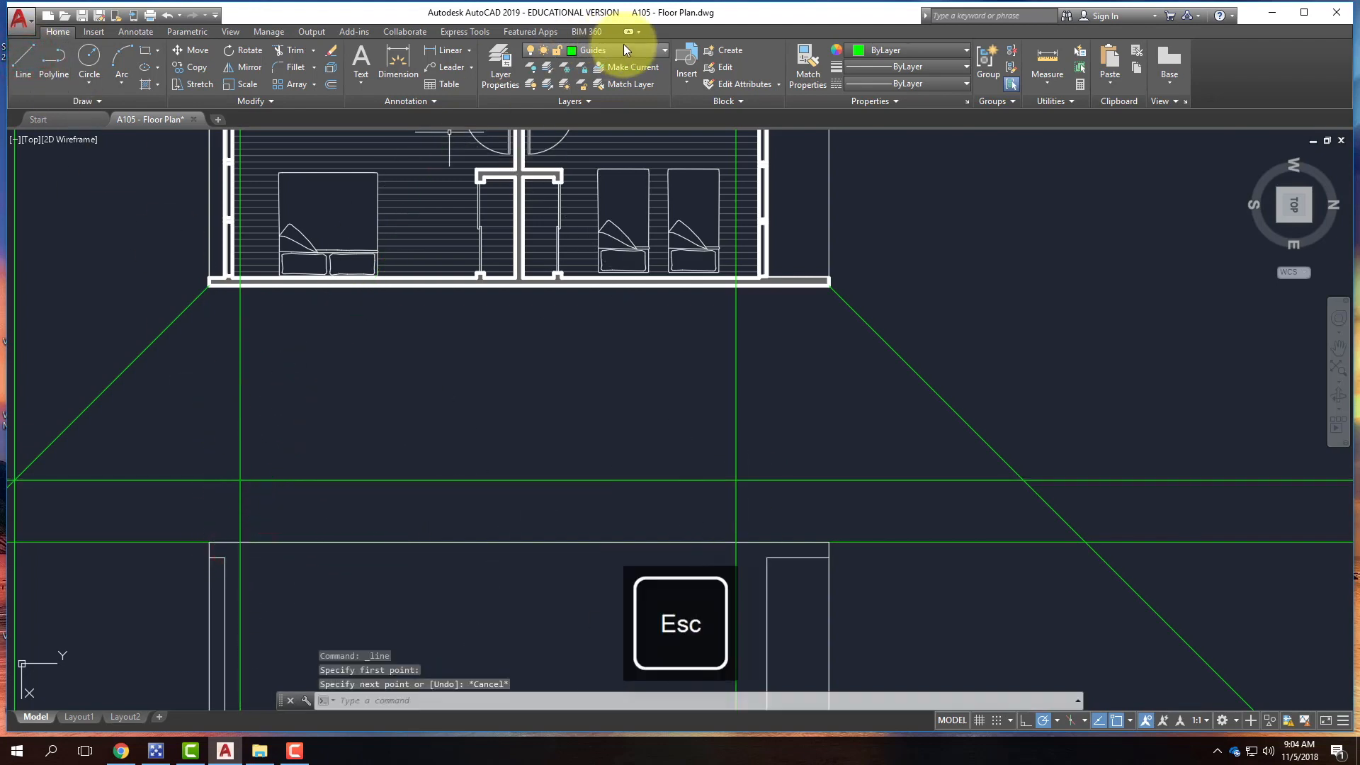
- On the A-EastElevation layer, draw the rear volume's side and roof lines along the guide intersections above the front volume
{"action": "left_click", "coordinate": [624, 49]}
{"action": "left_click", "coordinate": [613, 102]}
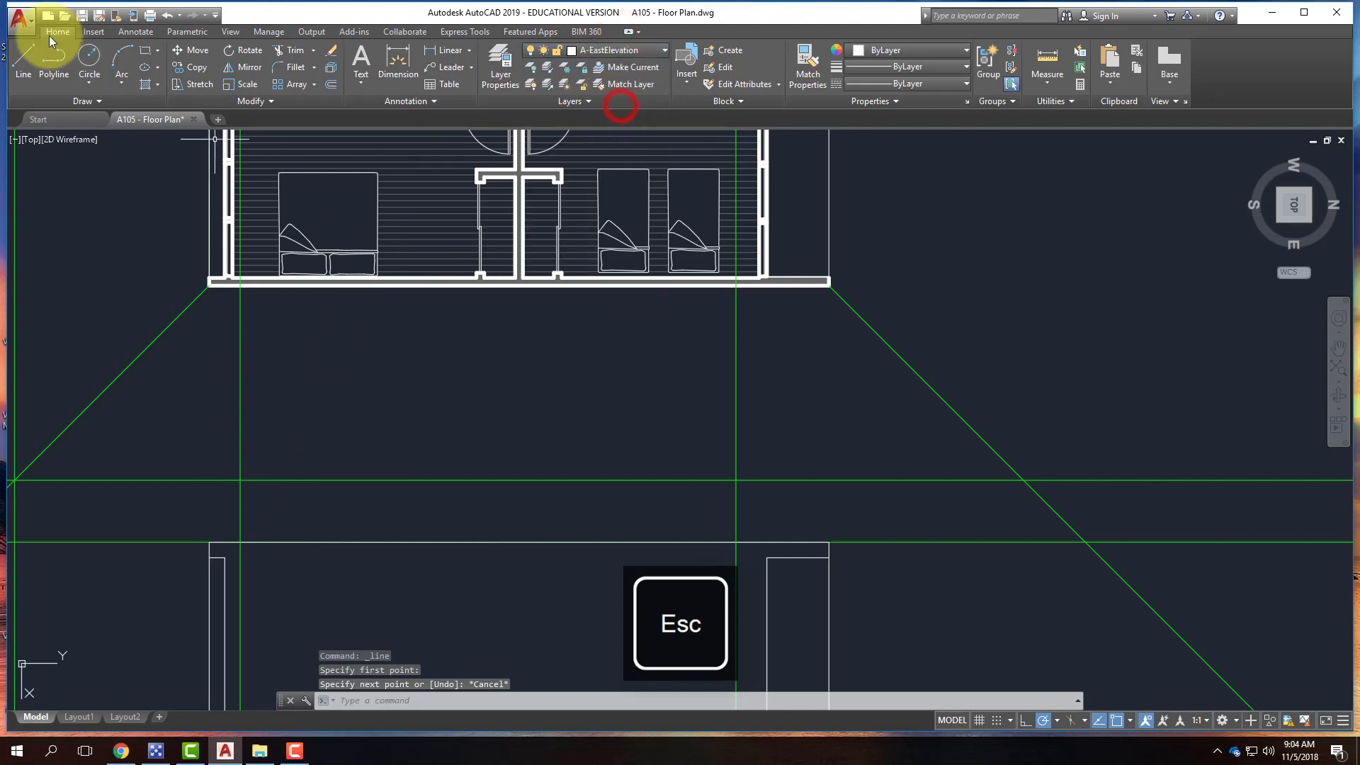
{"action": "left_click", "coordinate": [21, 64]}
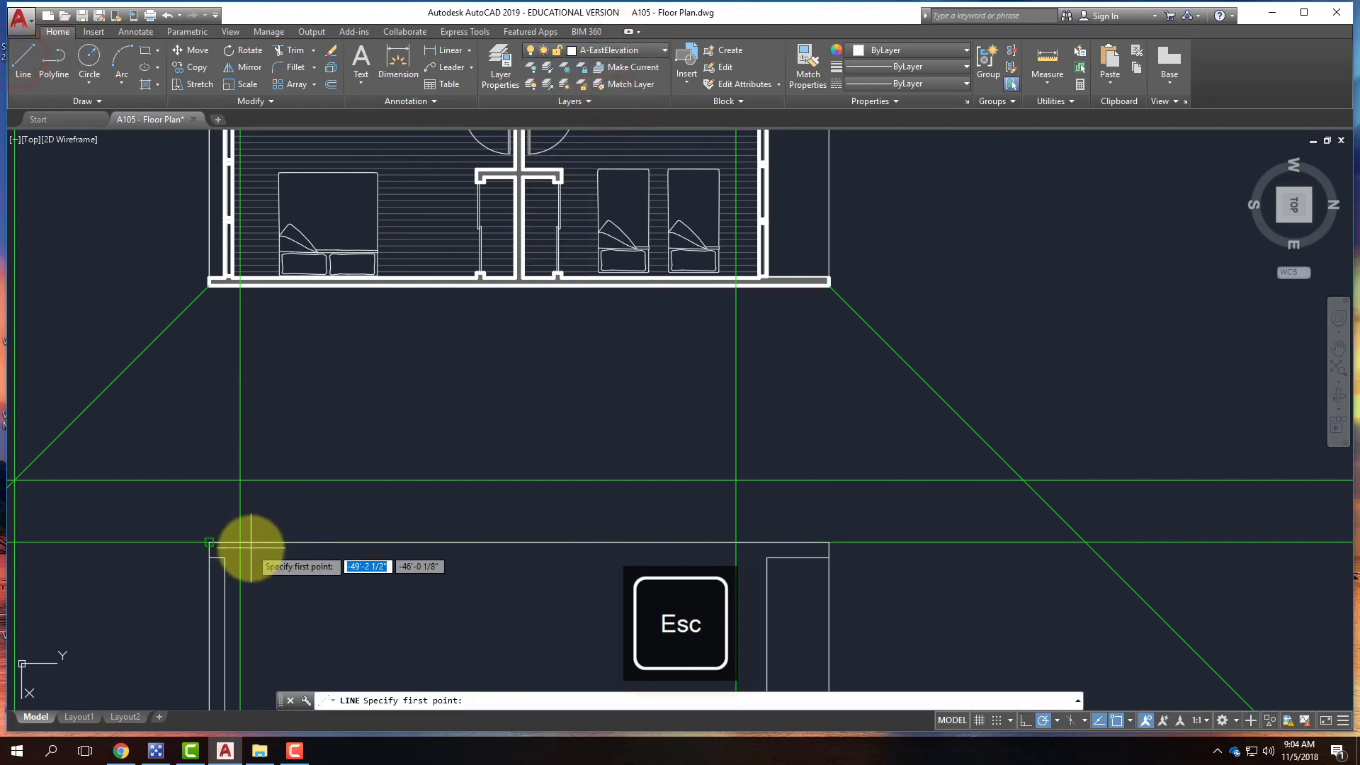
{"action": "left_click", "coordinate": [241, 479]}
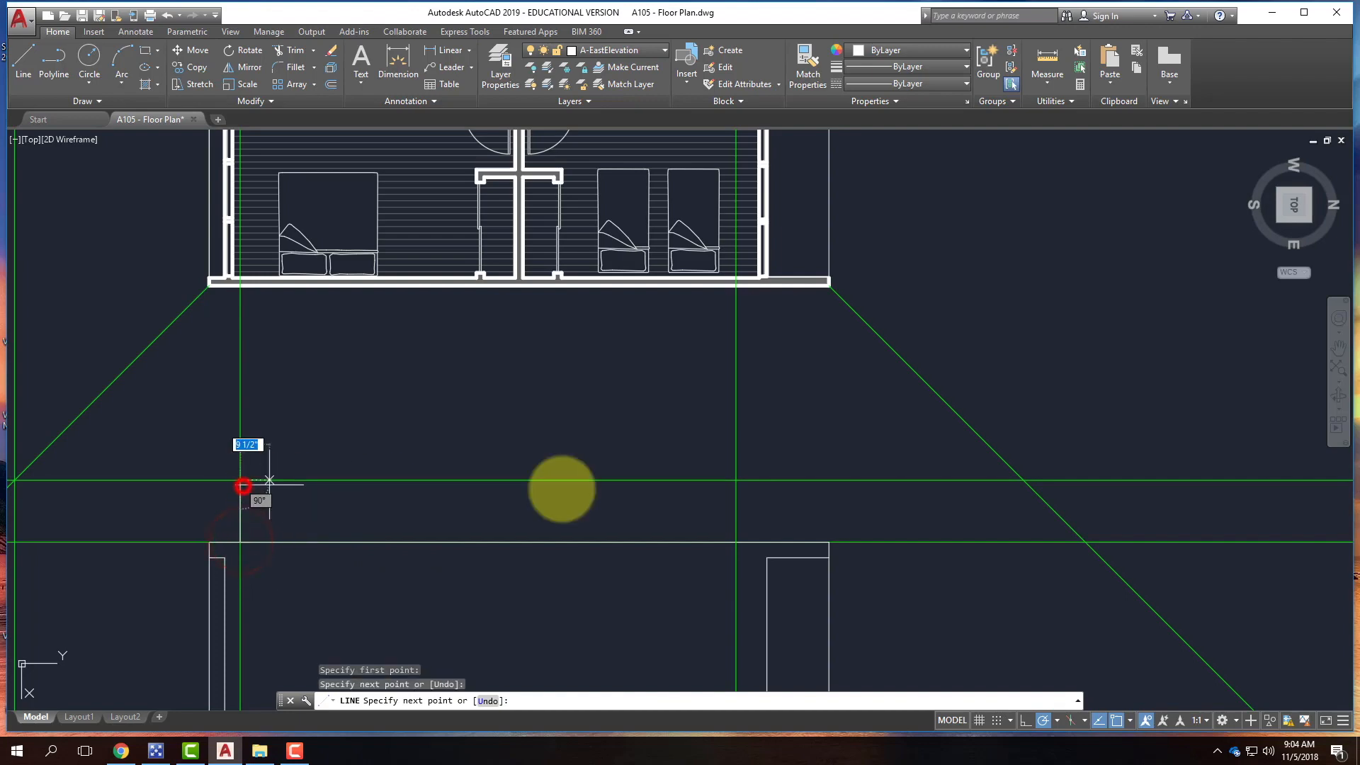
{"action": "left_click", "coordinate": [736, 479]}
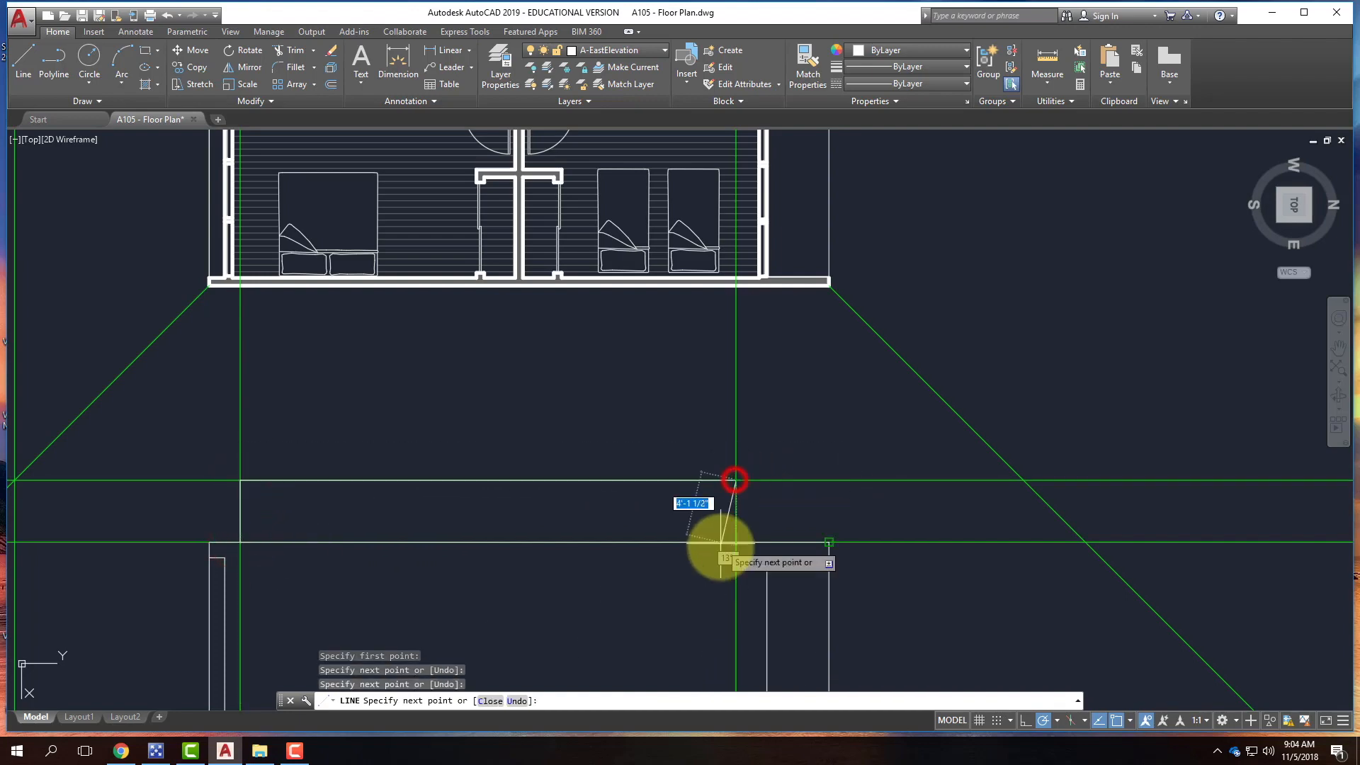
{"action": "left_click", "coordinate": [737, 543]}
{"action": "key", "text": "Return"}
{"action": "scroll", "coordinate": [752, 522], "scroll_direction": "down", "scroll_amount": 2}
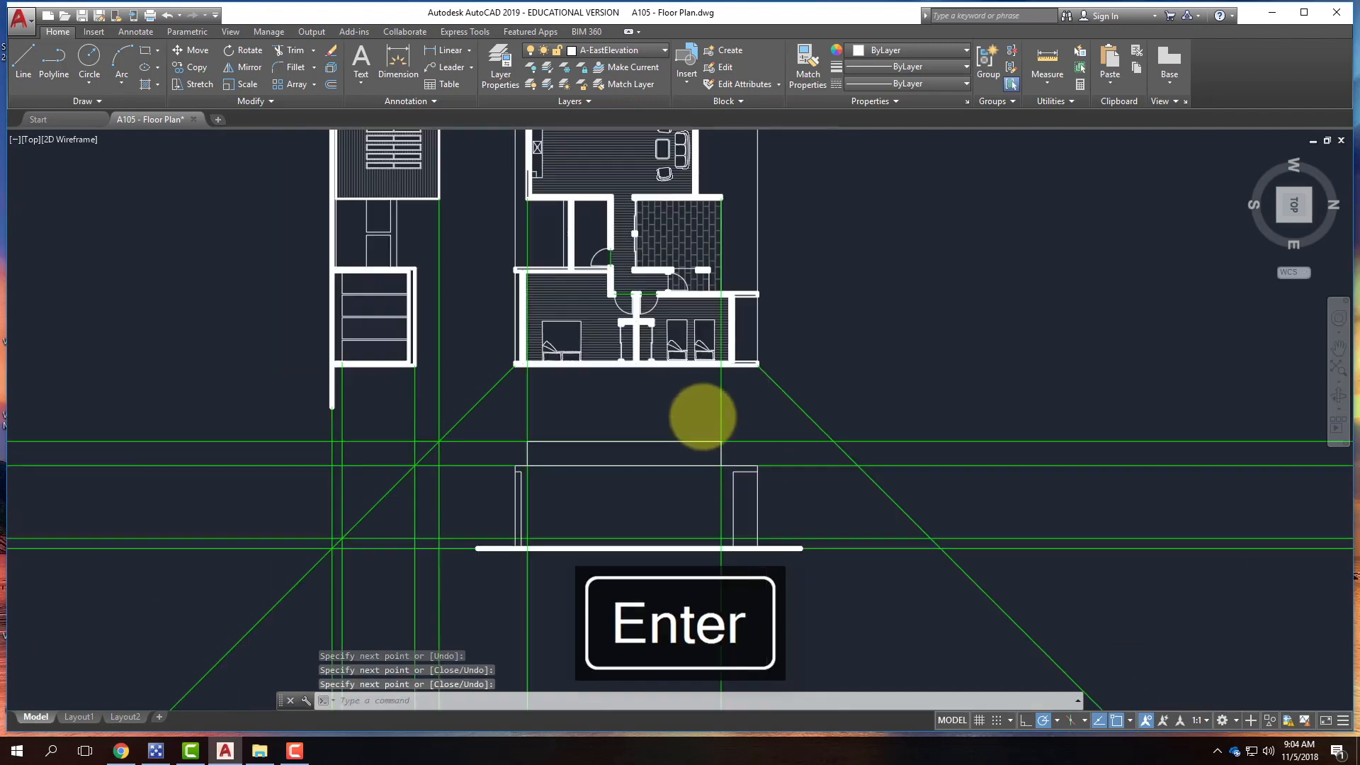
- Set the lineweight of the front volume's roof line and two side lines to 0.40 mm, leaving out the roof guide
{"action": "scroll", "coordinate": [601, 461], "scroll_direction": "up", "scroll_amount": 1}
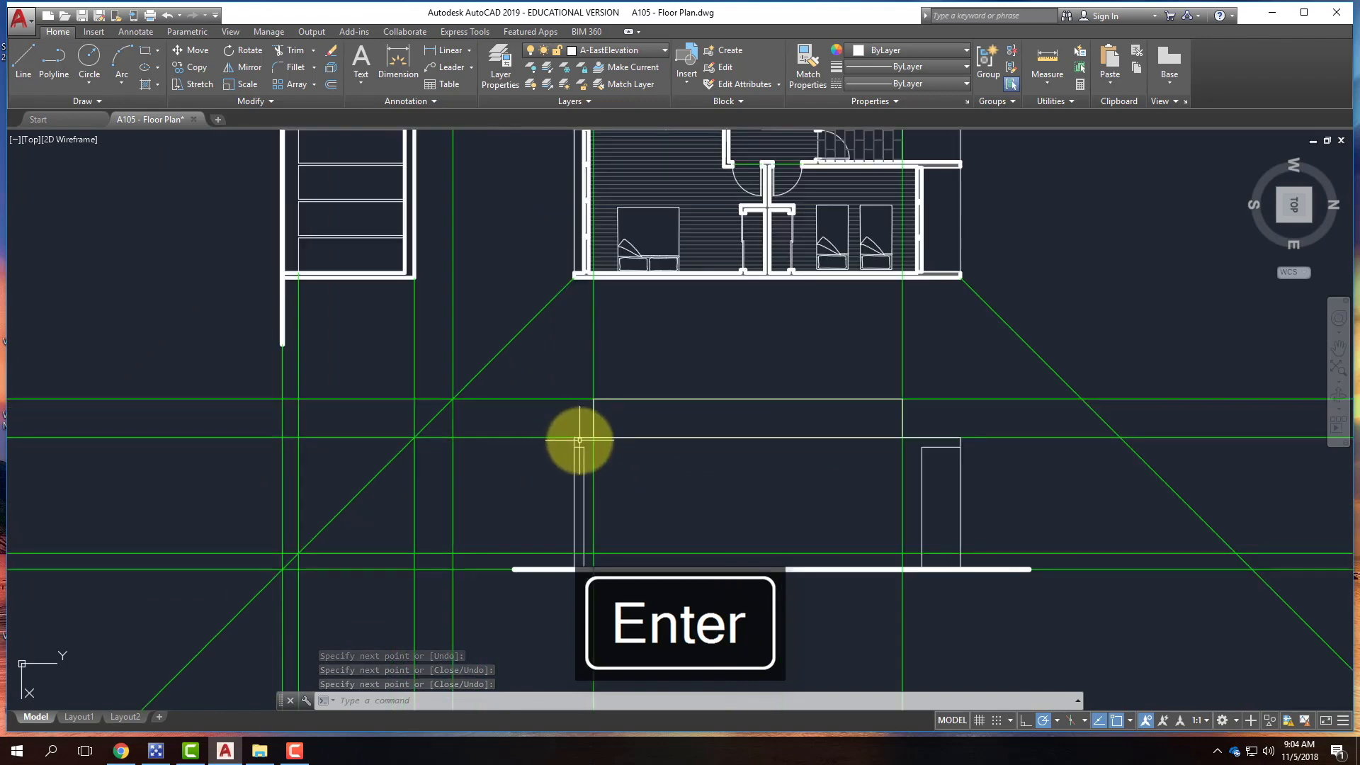
{"action": "left_click", "coordinate": [579, 439]}
{"action": "left_click", "coordinate": [972, 440]}
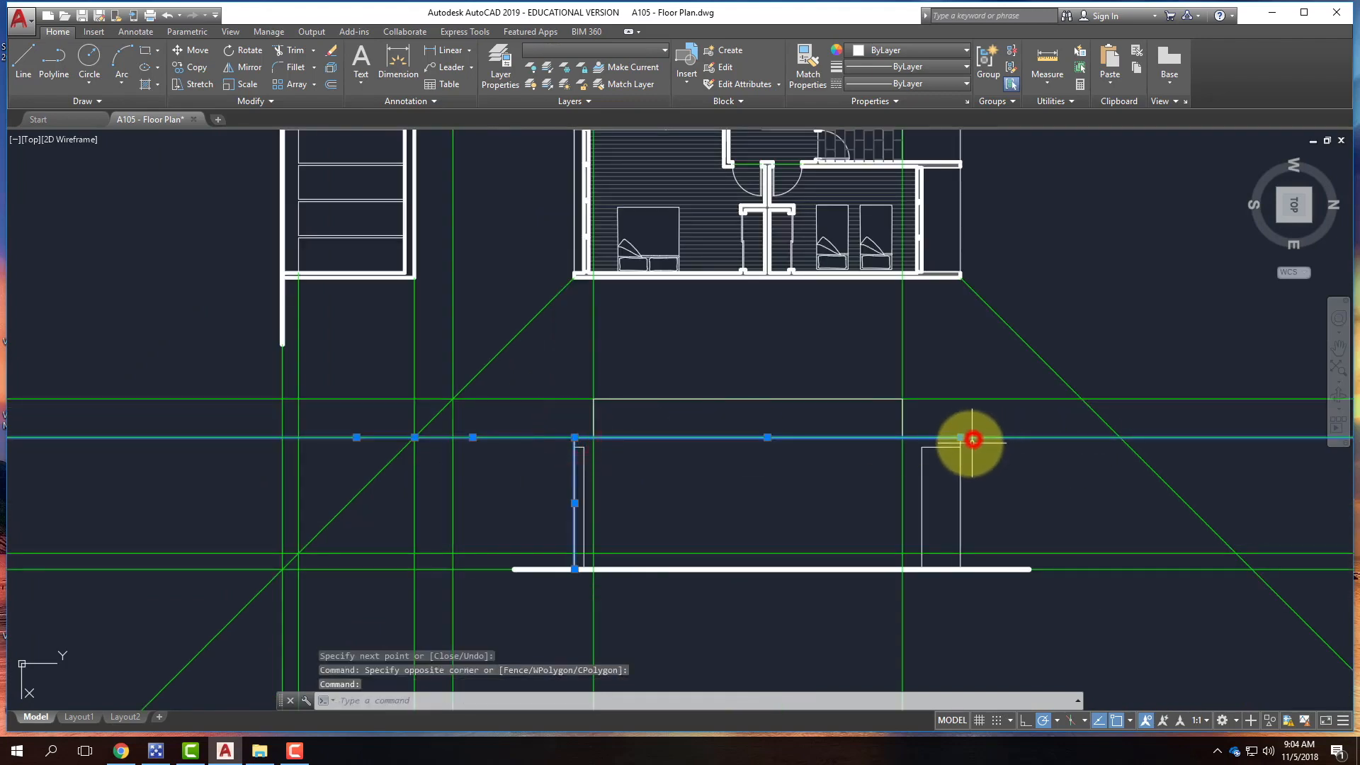
{"action": "left_click", "coordinate": [975, 443]}
{"action": "left_click", "coordinate": [935, 413]}
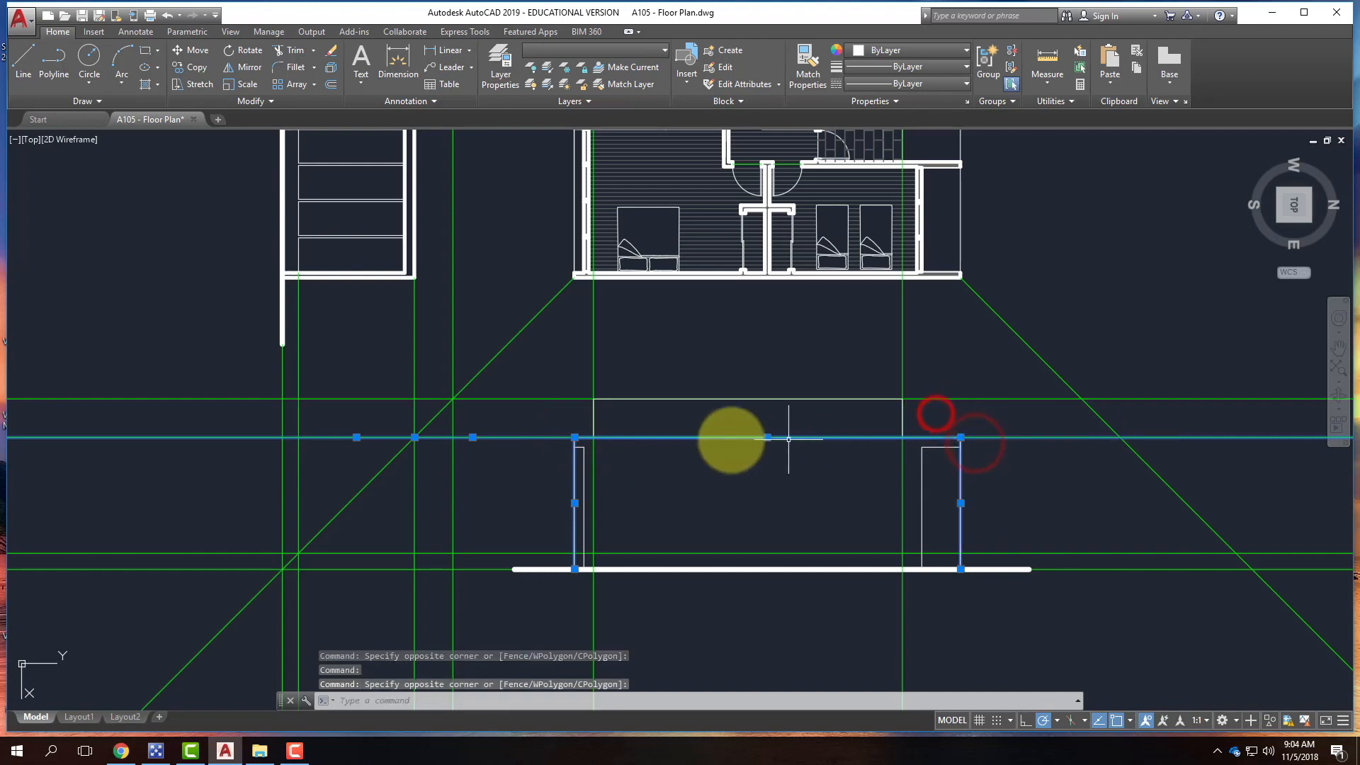
{"action": "left_click", "coordinate": [519, 446], "text": "shift"}
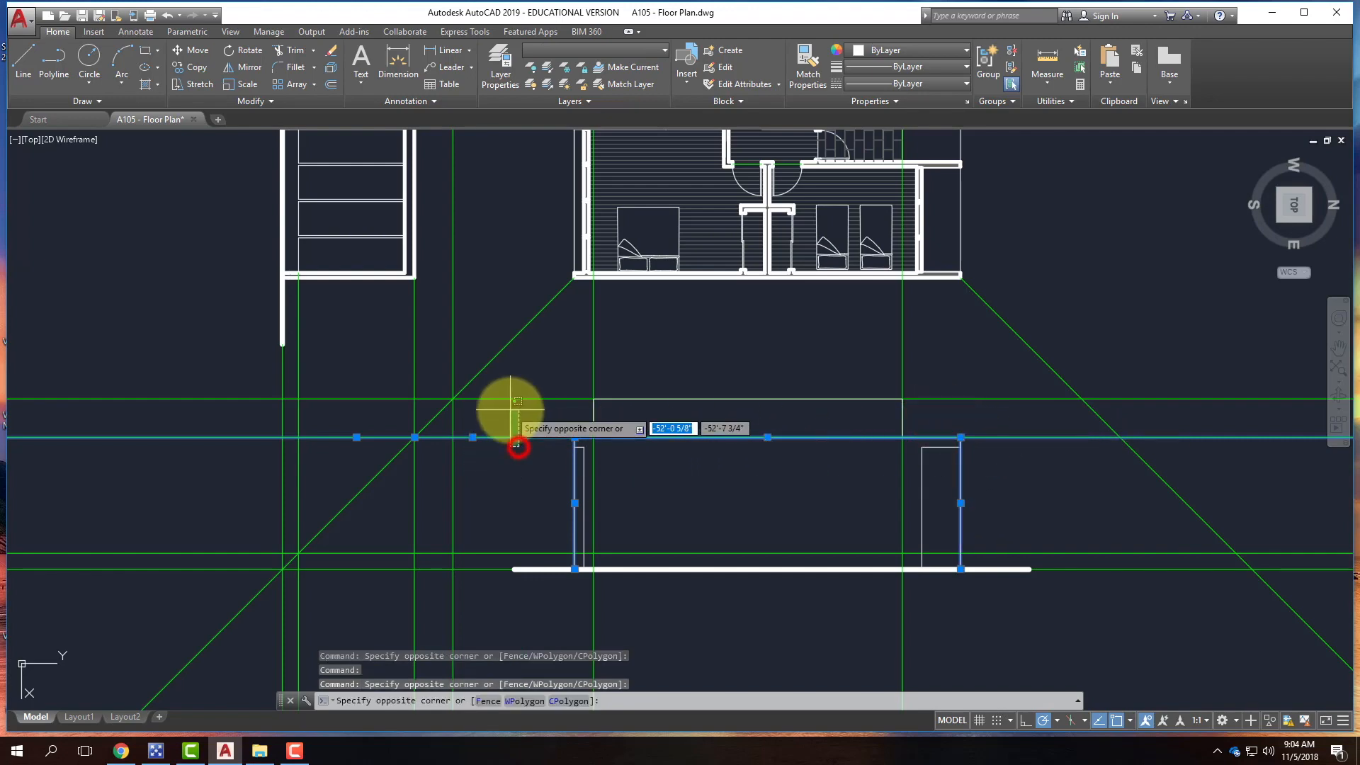
{"action": "left_click", "coordinate": [510, 410], "text": "shift"}
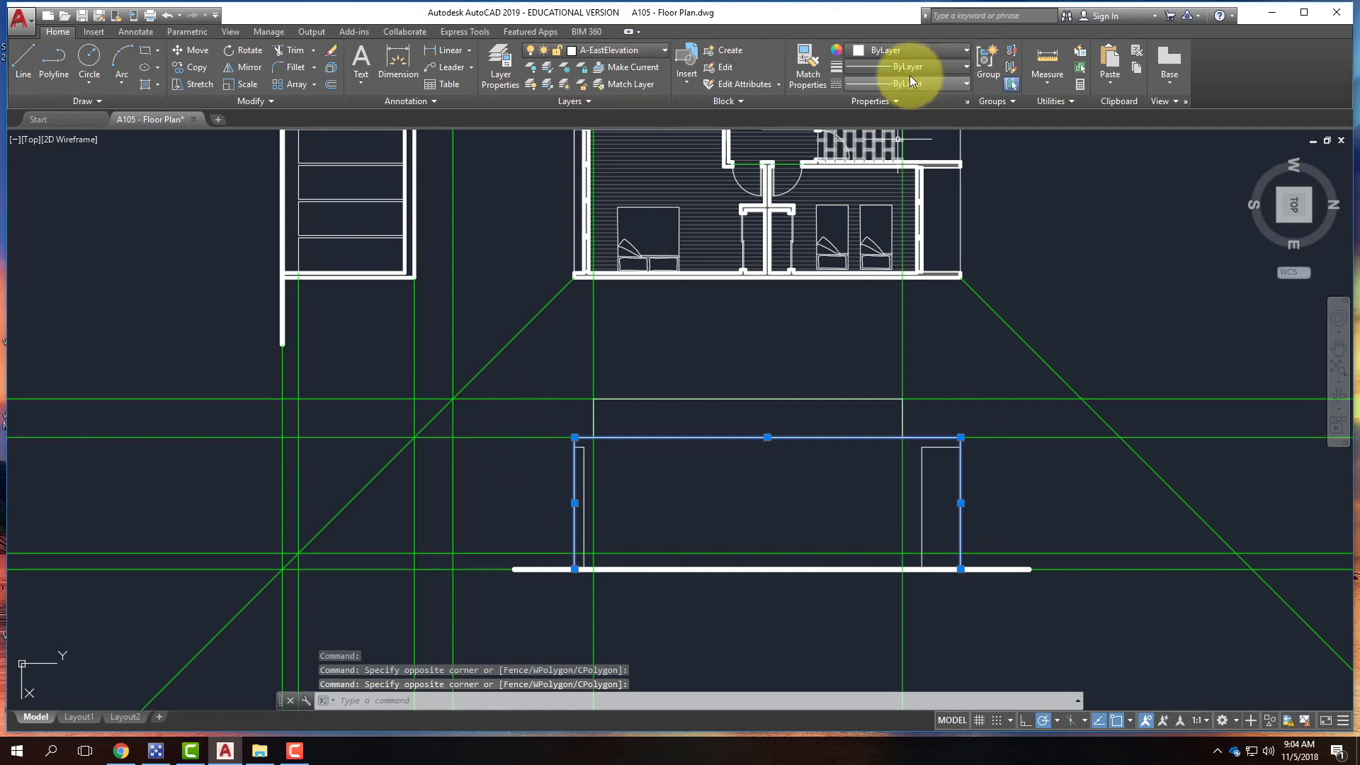
{"action": "left_click", "coordinate": [929, 67]}
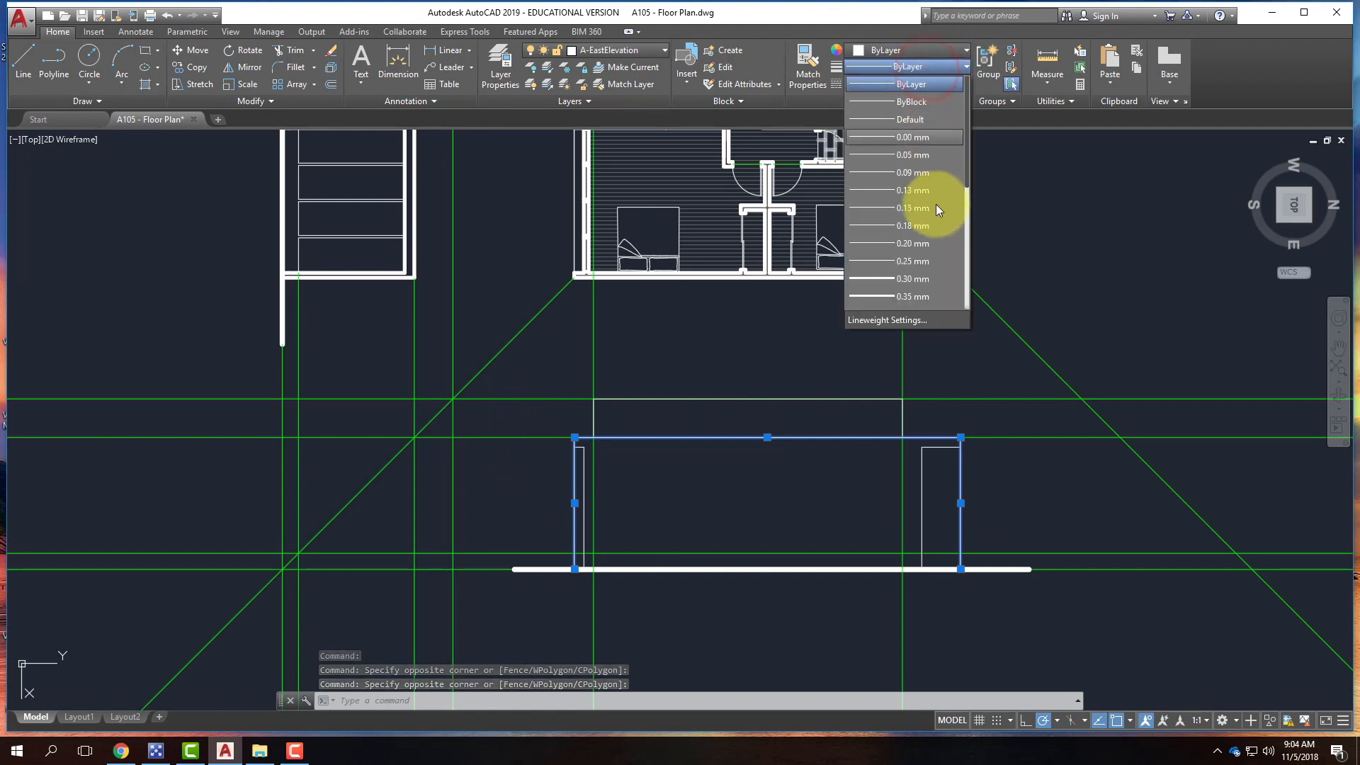
{"action": "scroll", "coordinate": [929, 234], "scroll_direction": "down", "scroll_amount": 2}
{"action": "left_click", "coordinate": [923, 265]}
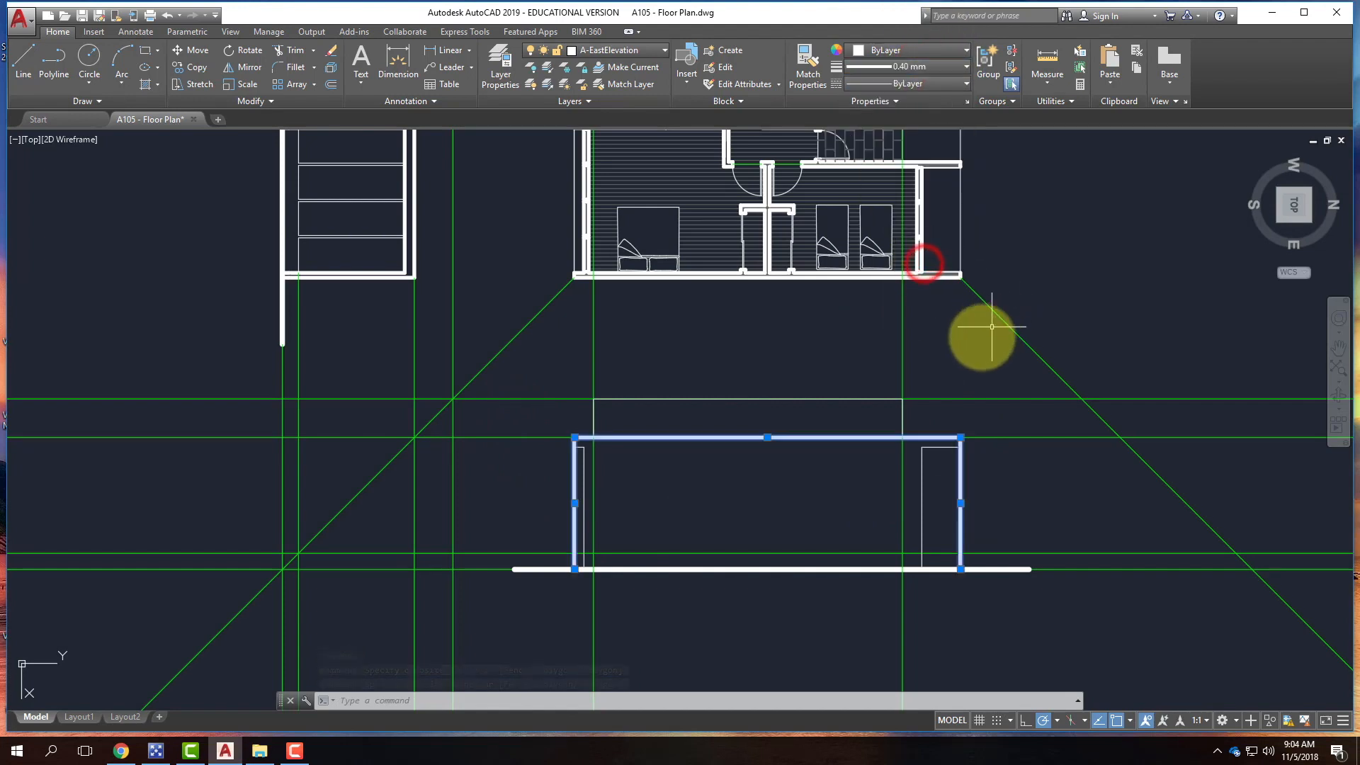
{"action": "key", "text": "Escape"}
- Set the lineweight of the rear volume's three outline segments to 0.20 mm
{"action": "left_click", "coordinate": [589, 386]}
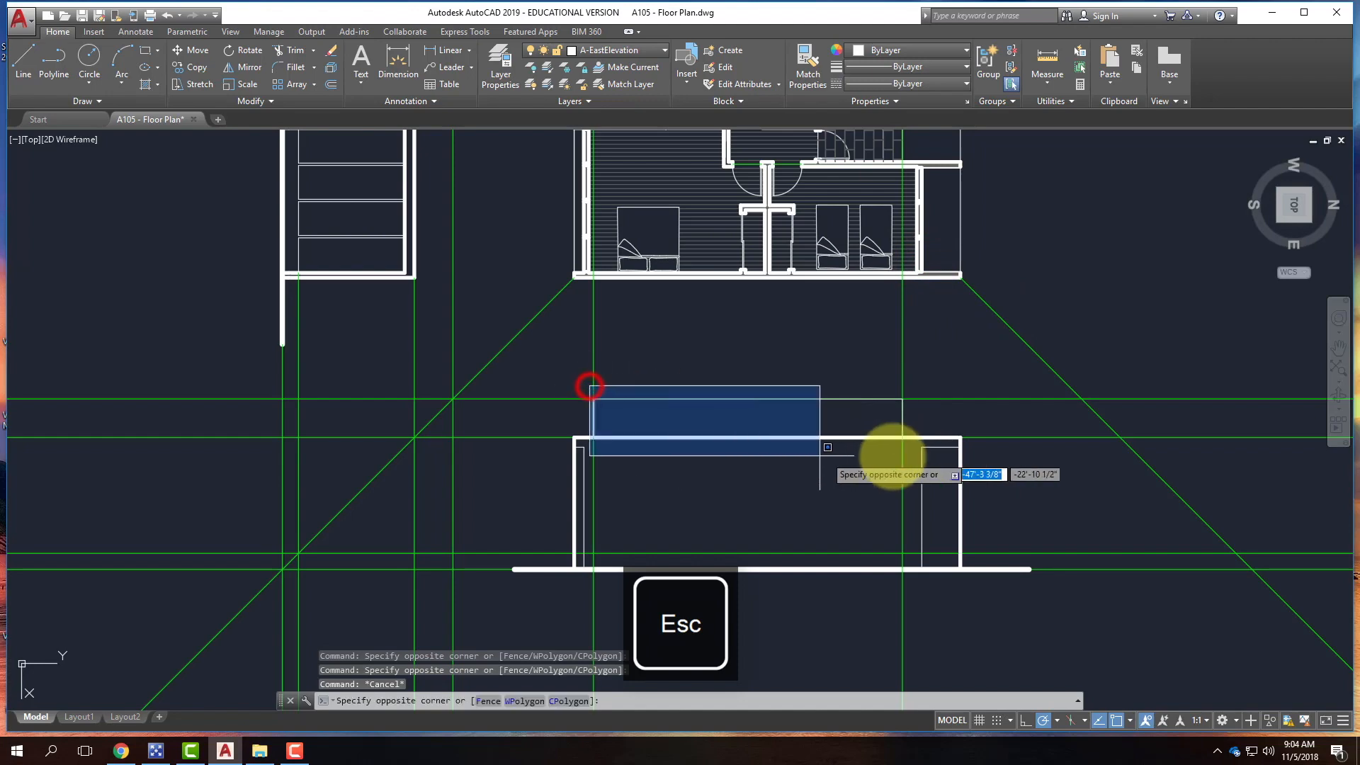
{"action": "left_click", "coordinate": [911, 452]}
{"action": "left_click", "coordinate": [917, 83]}
{"action": "left_click", "coordinate": [919, 65]}
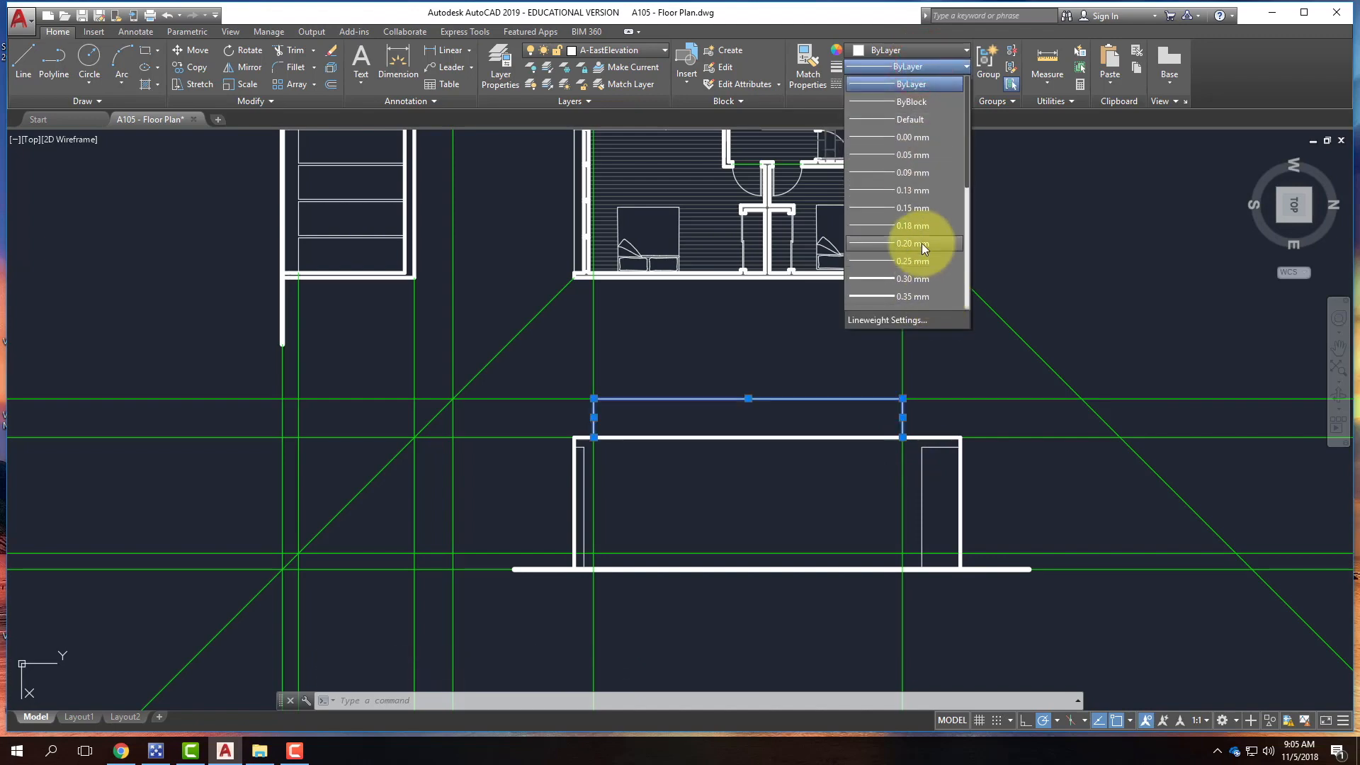
{"action": "left_click", "coordinate": [920, 244]}
{"action": "key", "text": "Escape"}
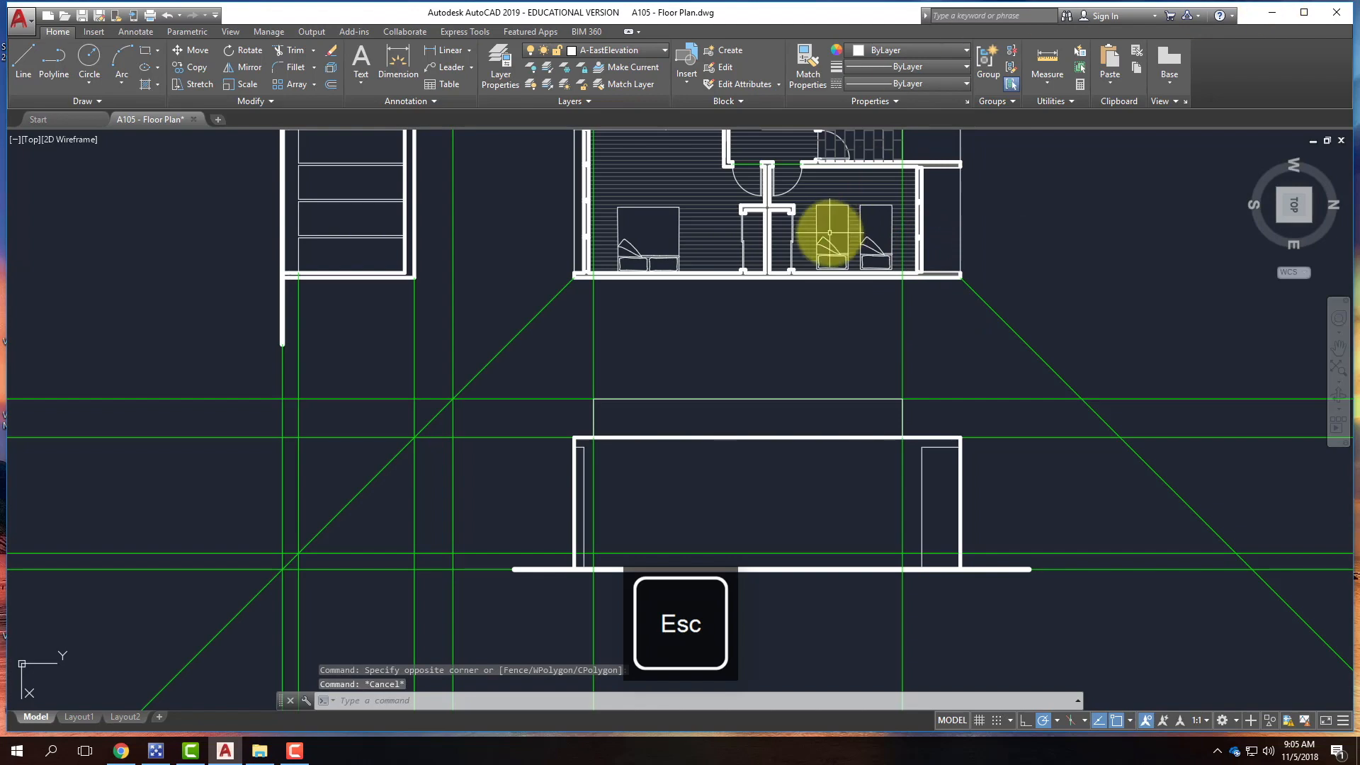
{"action": "scroll", "coordinate": [585, 467], "scroll_direction": "down", "scroll_amount": 2}
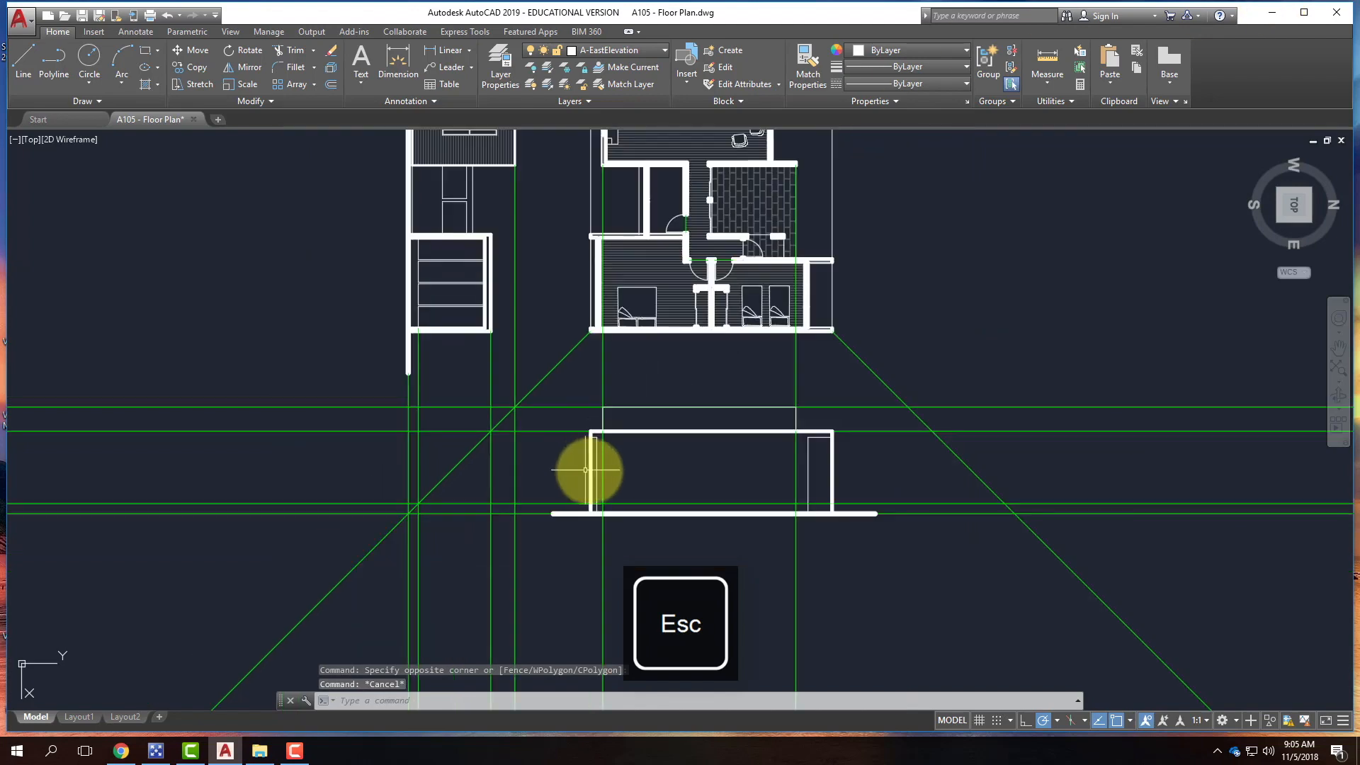
{"action": "scroll", "coordinate": [640, 489], "scroll_direction": "up", "scroll_amount": 2}
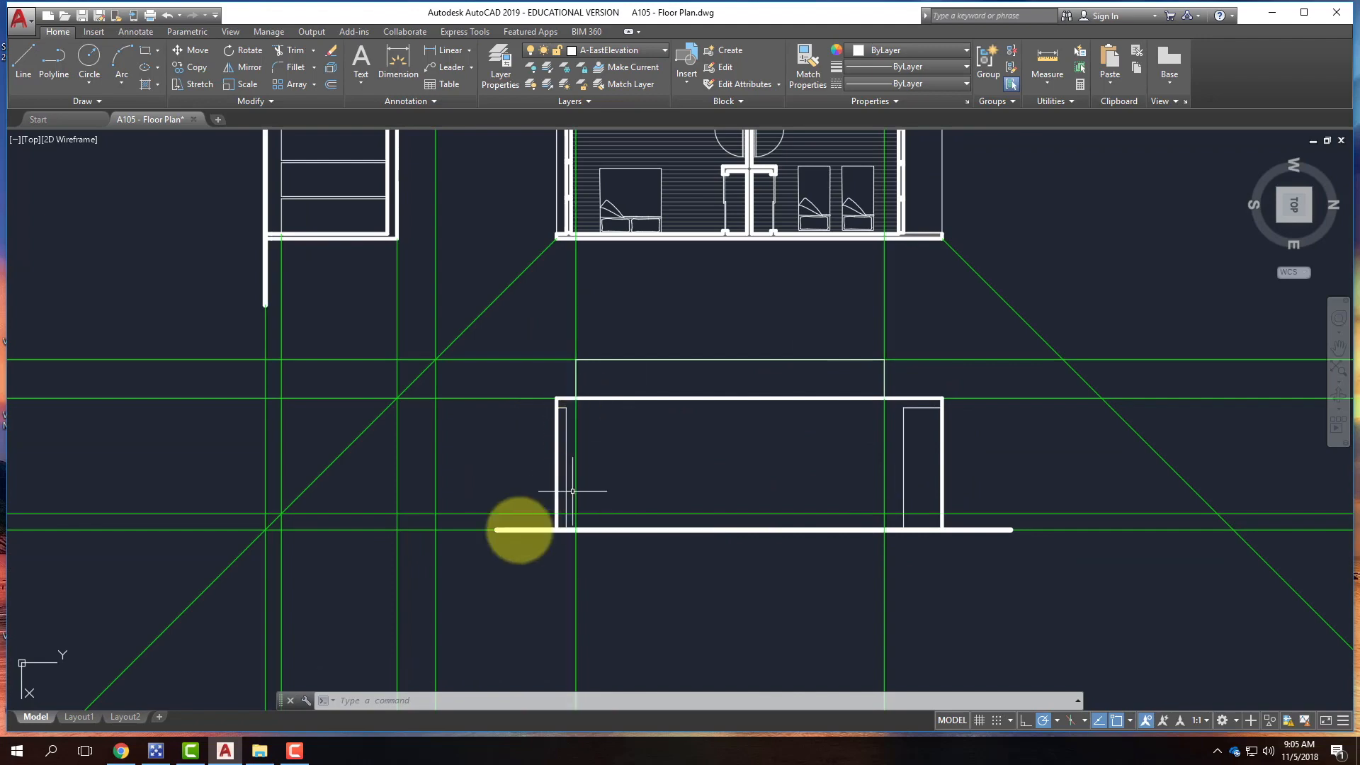
{"action": "scroll", "coordinate": [479, 567], "scroll_direction": "down", "scroll_amount": 3}
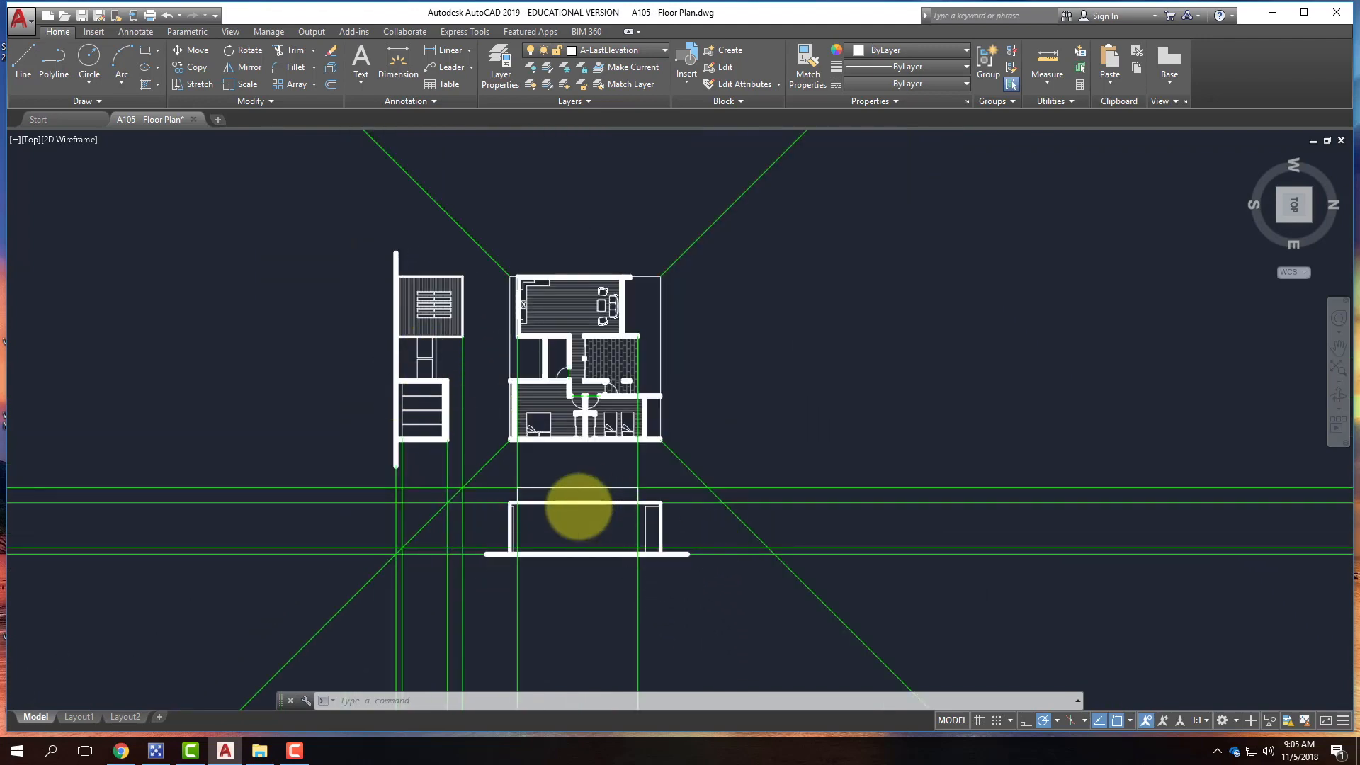
{"action": "scroll", "coordinate": [580, 505], "scroll_direction": "up", "scroll_amount": 4}
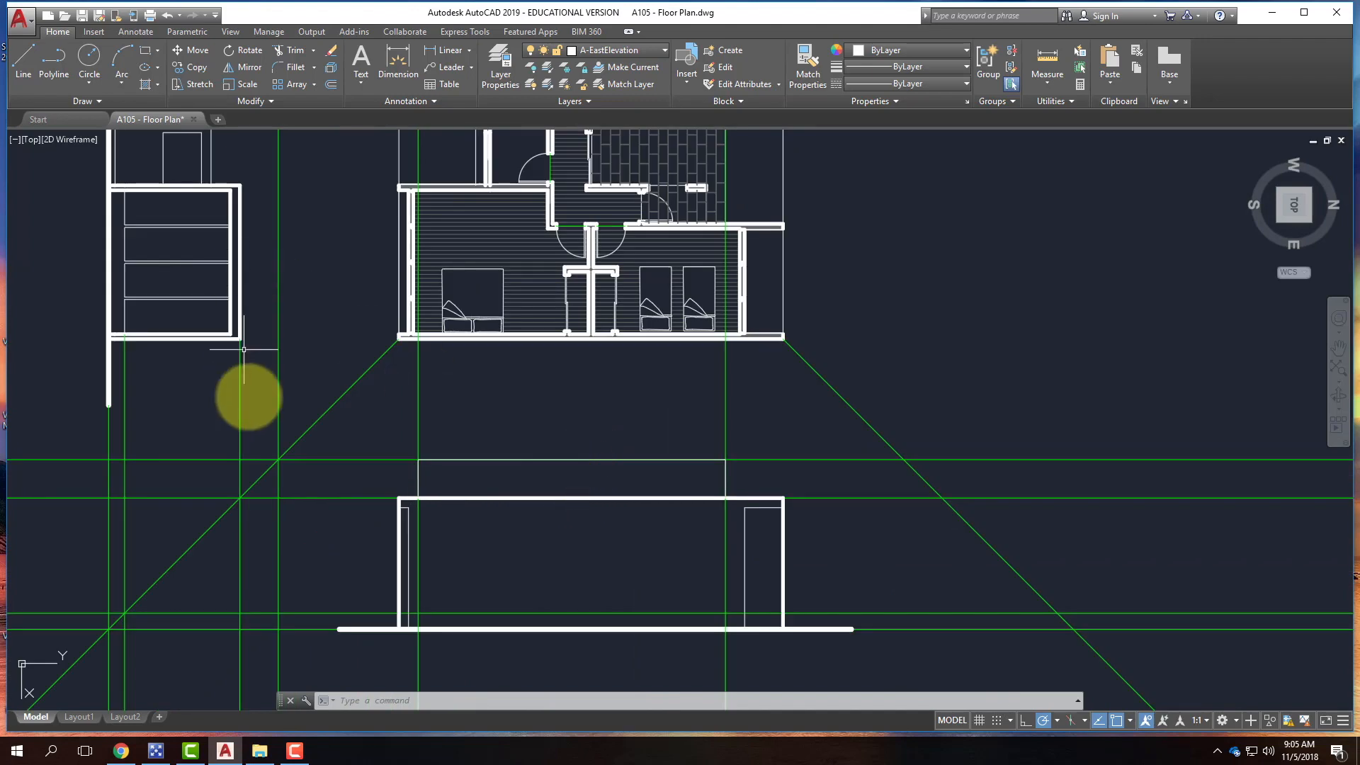
{"action": "scroll", "coordinate": [248, 408], "scroll_direction": "down", "scroll_amount": 2}
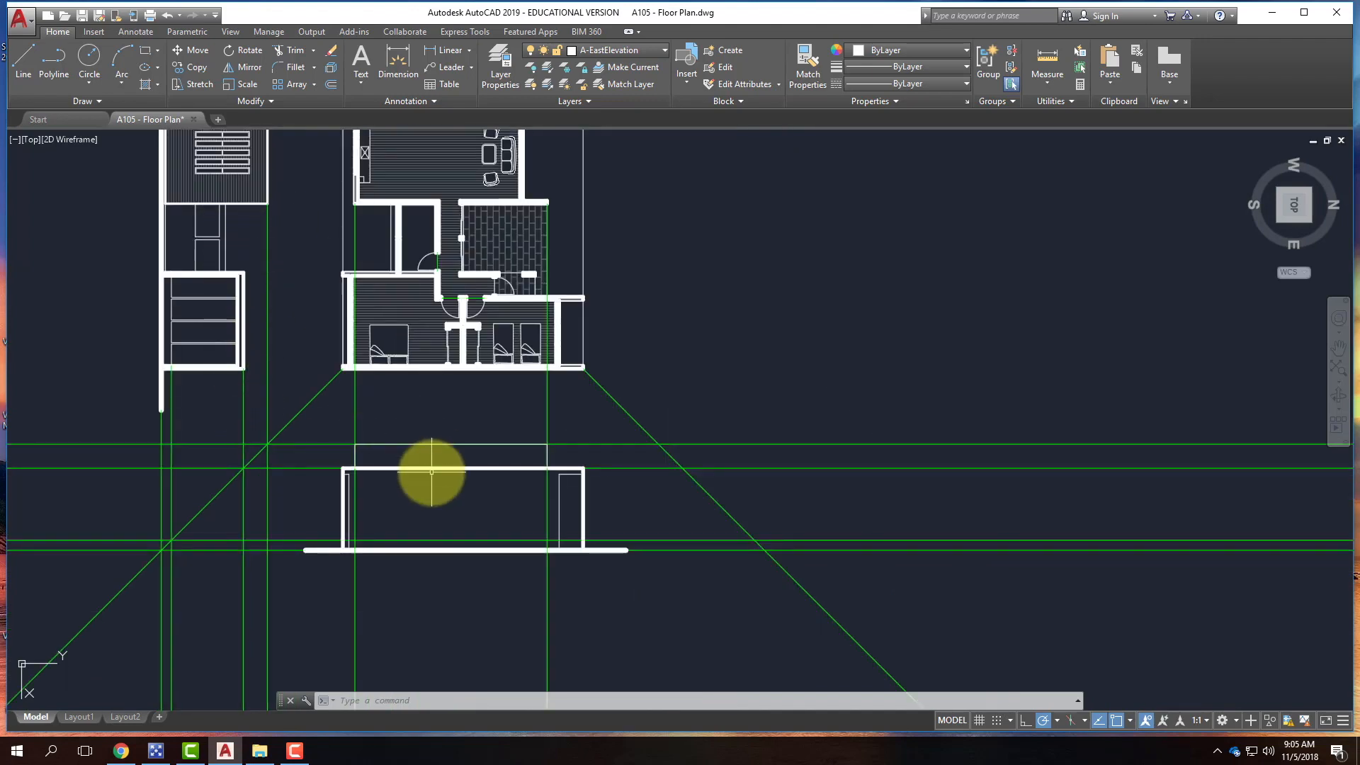
- Hatch the rear volume above the front roof line with ANSI31 at scale 40 and an angle of 45
{"action": "scroll", "coordinate": [433, 471], "scroll_direction": "up", "scroll_amount": 4}
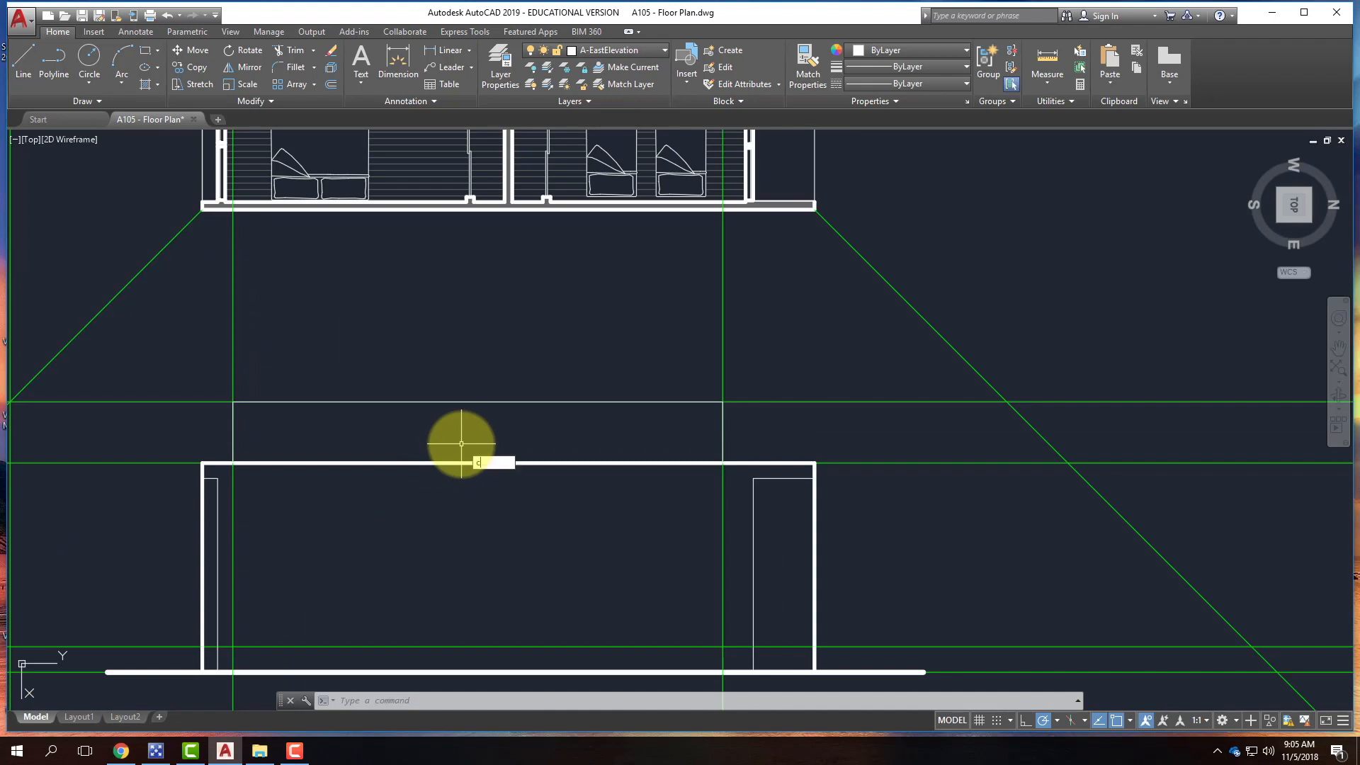
{"action": "key", "text": "BackSpace"}
{"action": "key", "text": "BackSpace"}
{"action": "key", "text": "BackSpace"}
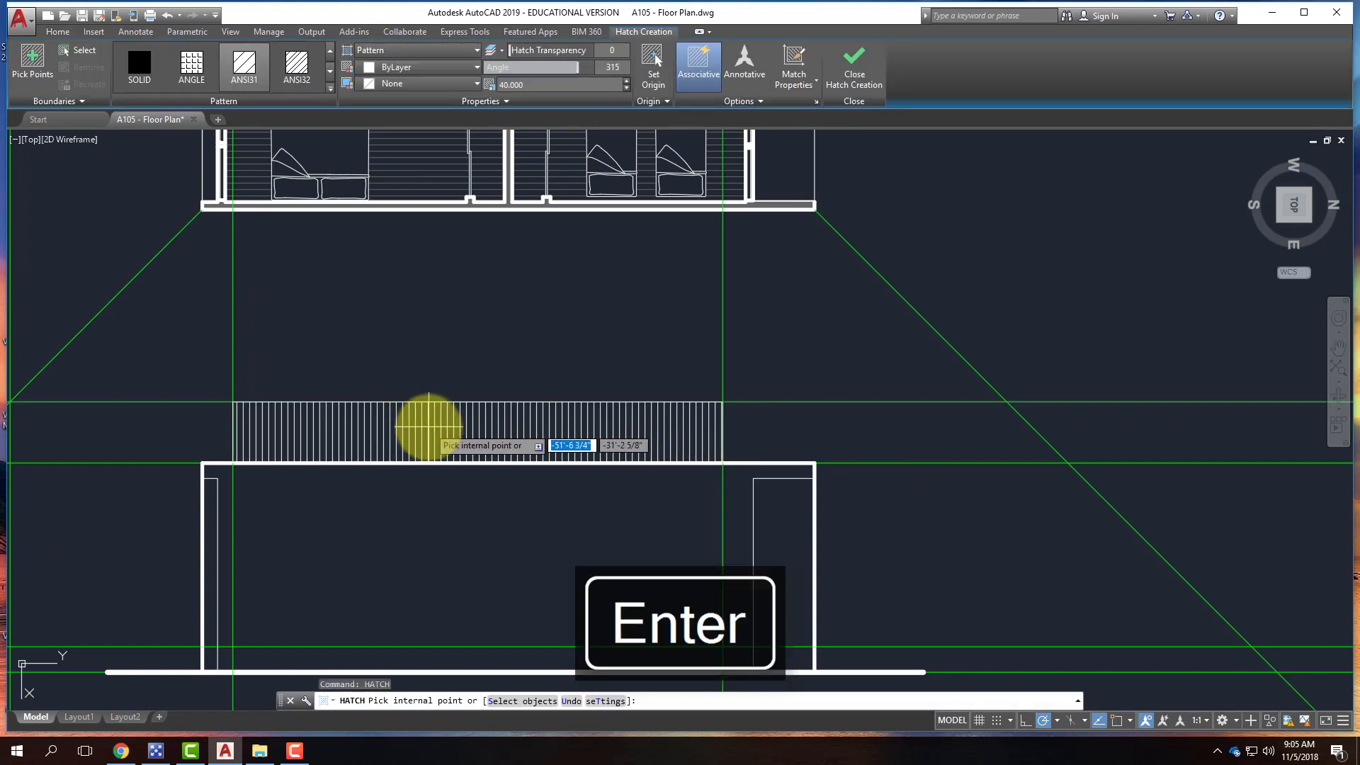
{"action": "left_click", "coordinate": [431, 427]}
{"action": "scroll", "coordinate": [686, 444], "scroll_direction": "down", "scroll_amount": 2}
{"action": "scroll", "coordinate": [685, 444], "scroll_direction": "down", "scroll_amount": 2}
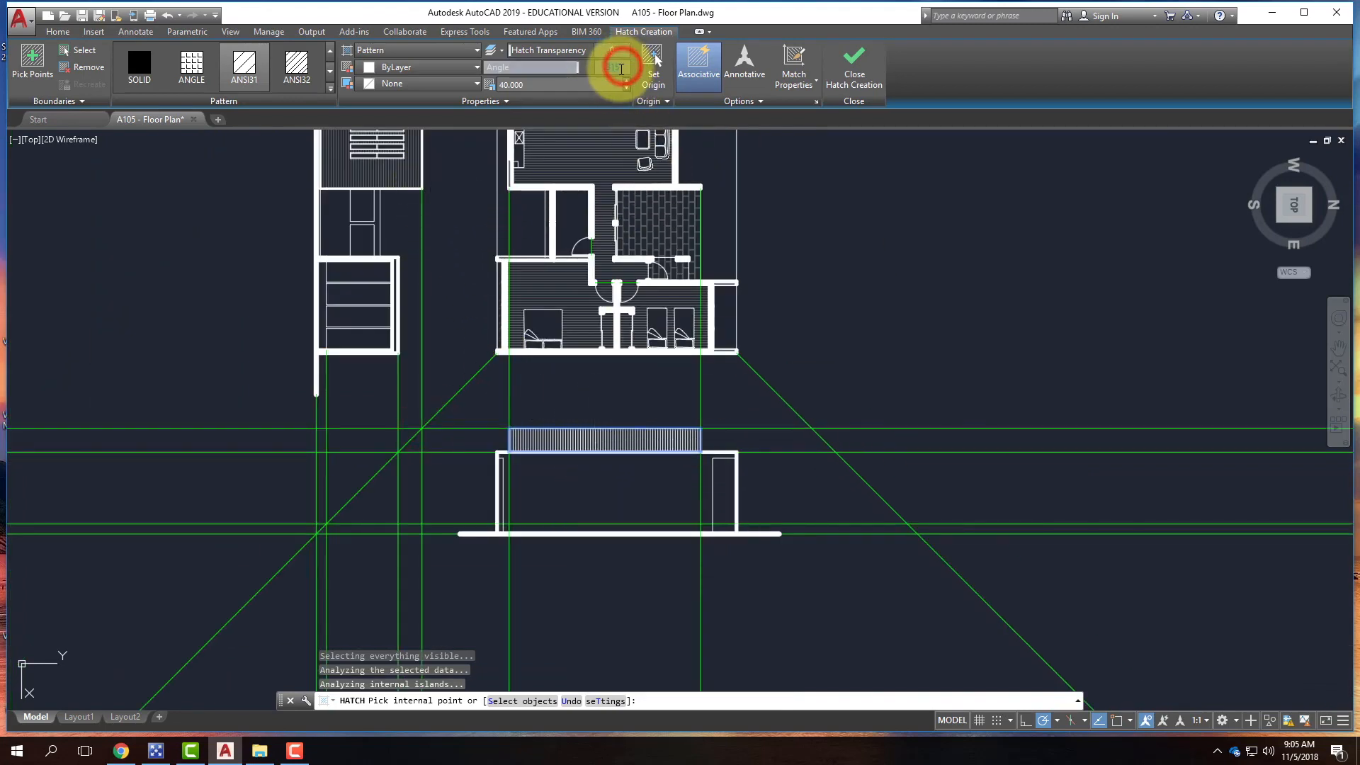
{"action": "type", "text": "45"}
{"action": "key", "text": "Tab"}
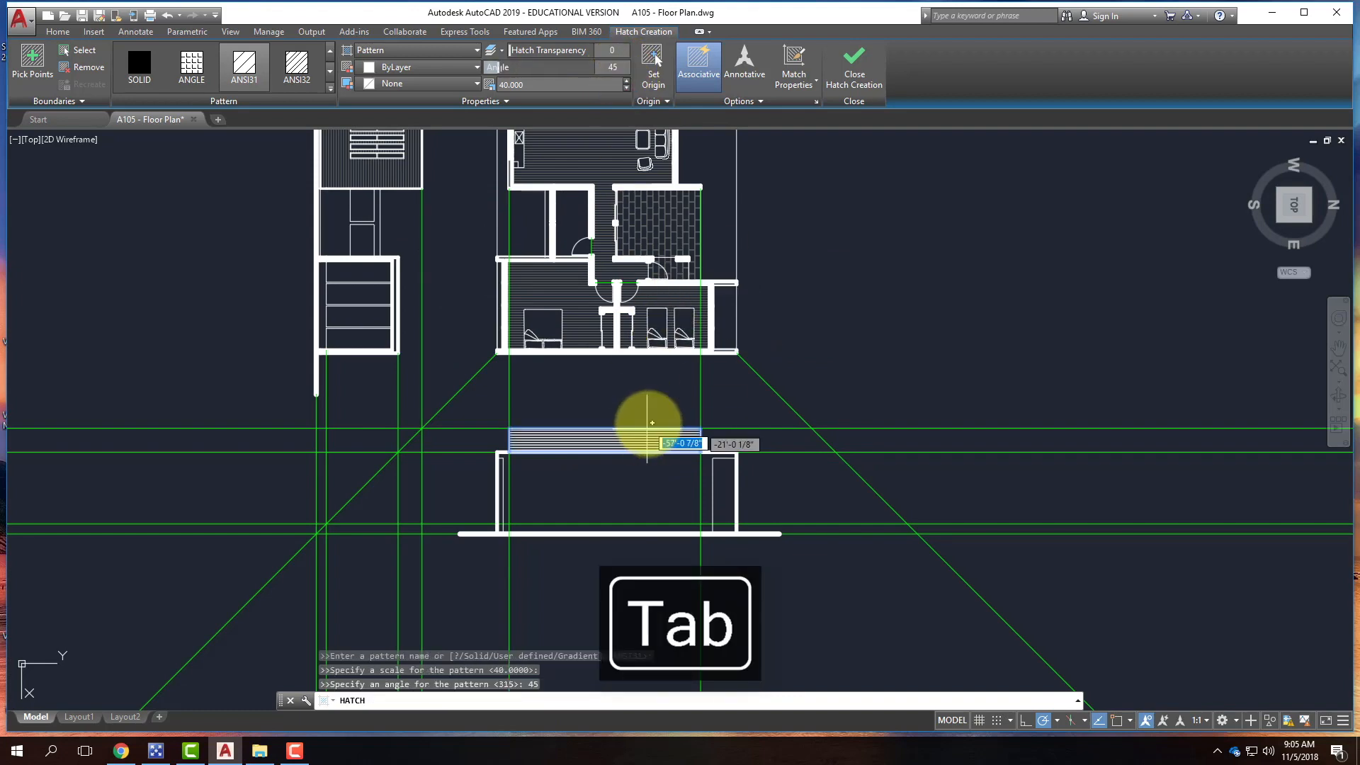
{"action": "key", "text": "Return"}
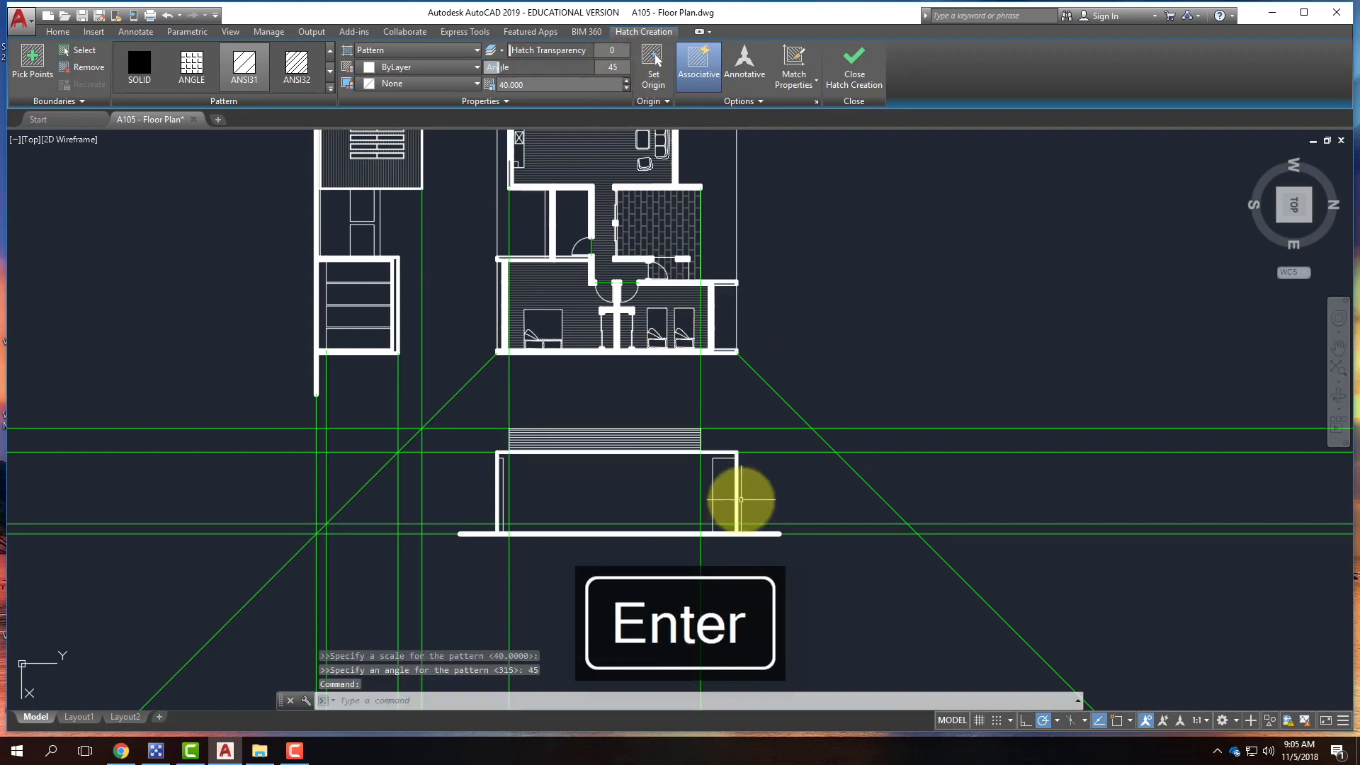
- Set the rear volume hatch's lineweight to 0.00 mm and its colour to index 252
{"action": "scroll", "coordinate": [641, 414], "scroll_direction": "up", "scroll_amount": 3}
{"action": "left_click", "coordinate": [646, 453]}
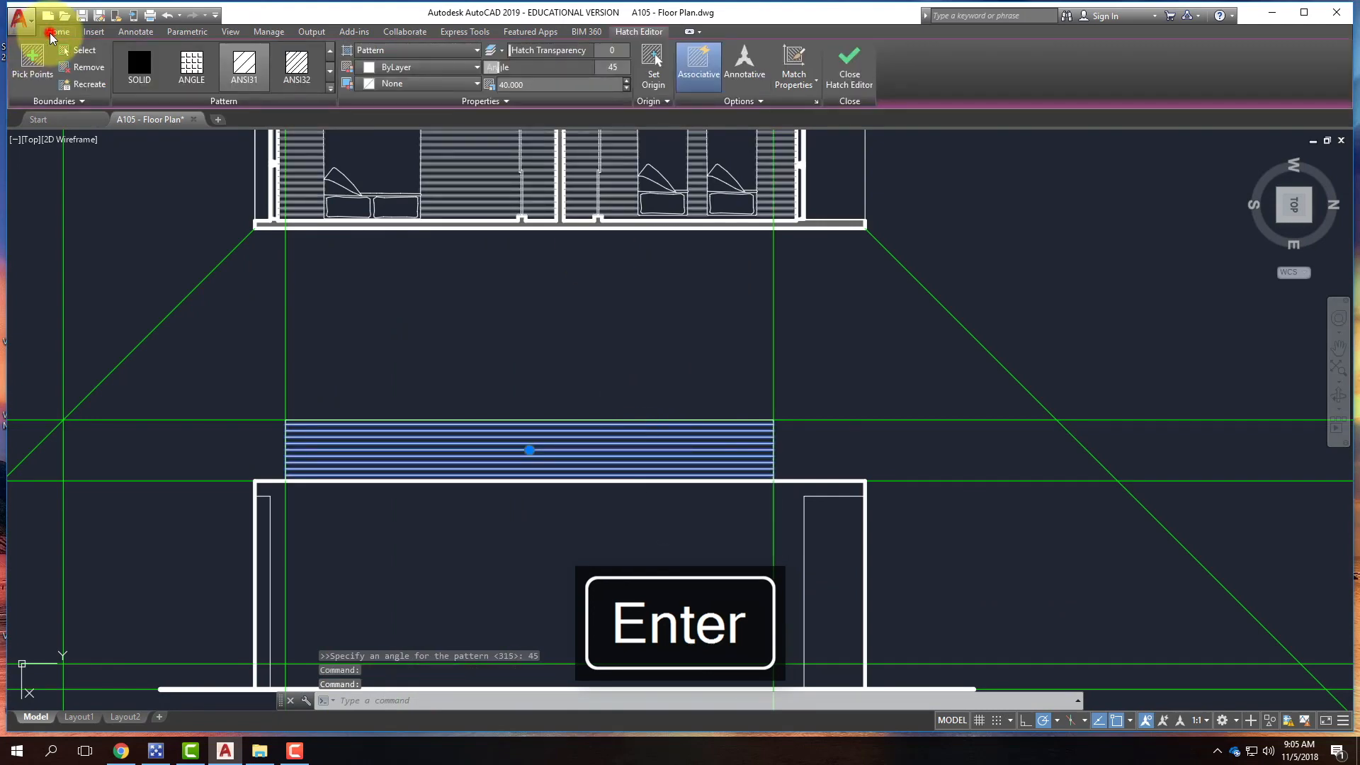
{"action": "left_click", "coordinate": [54, 32]}
{"action": "left_click", "coordinate": [917, 67]}
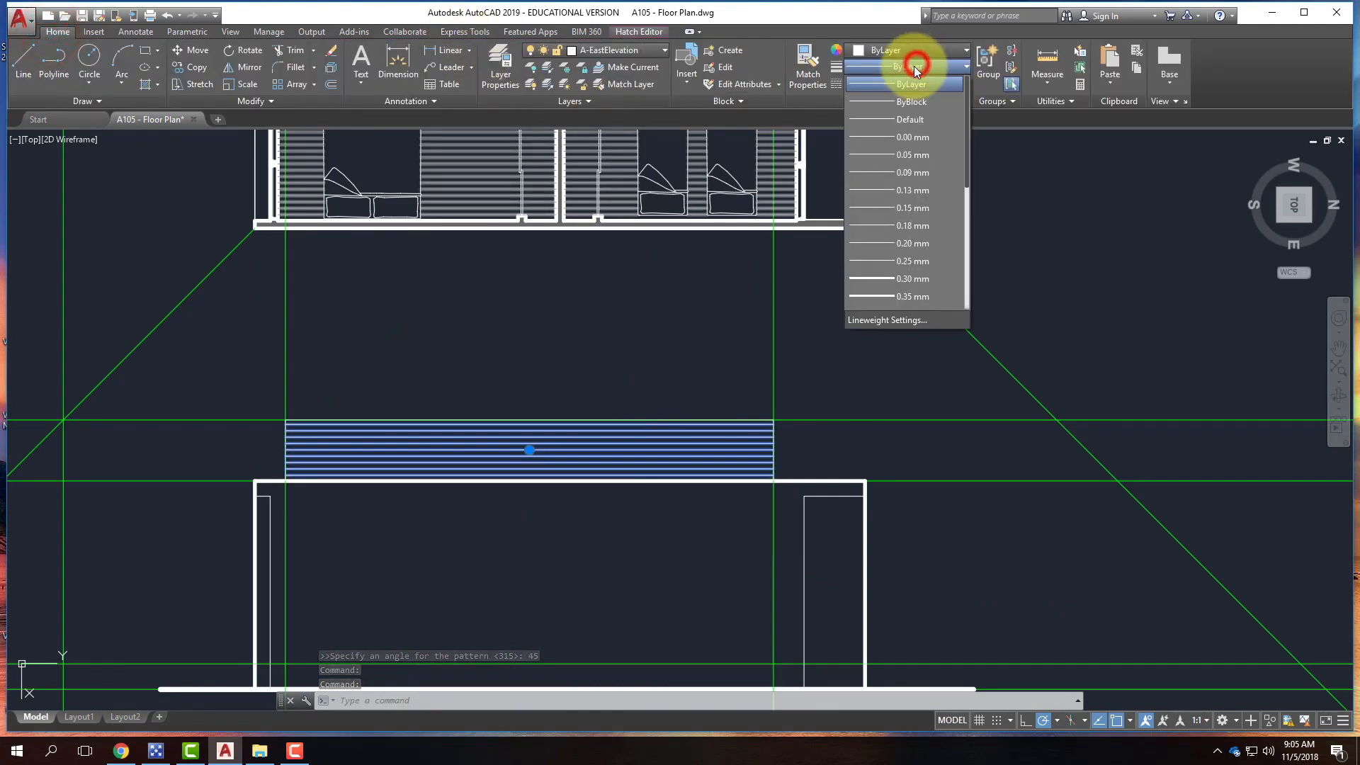
{"action": "left_click", "coordinate": [917, 137]}
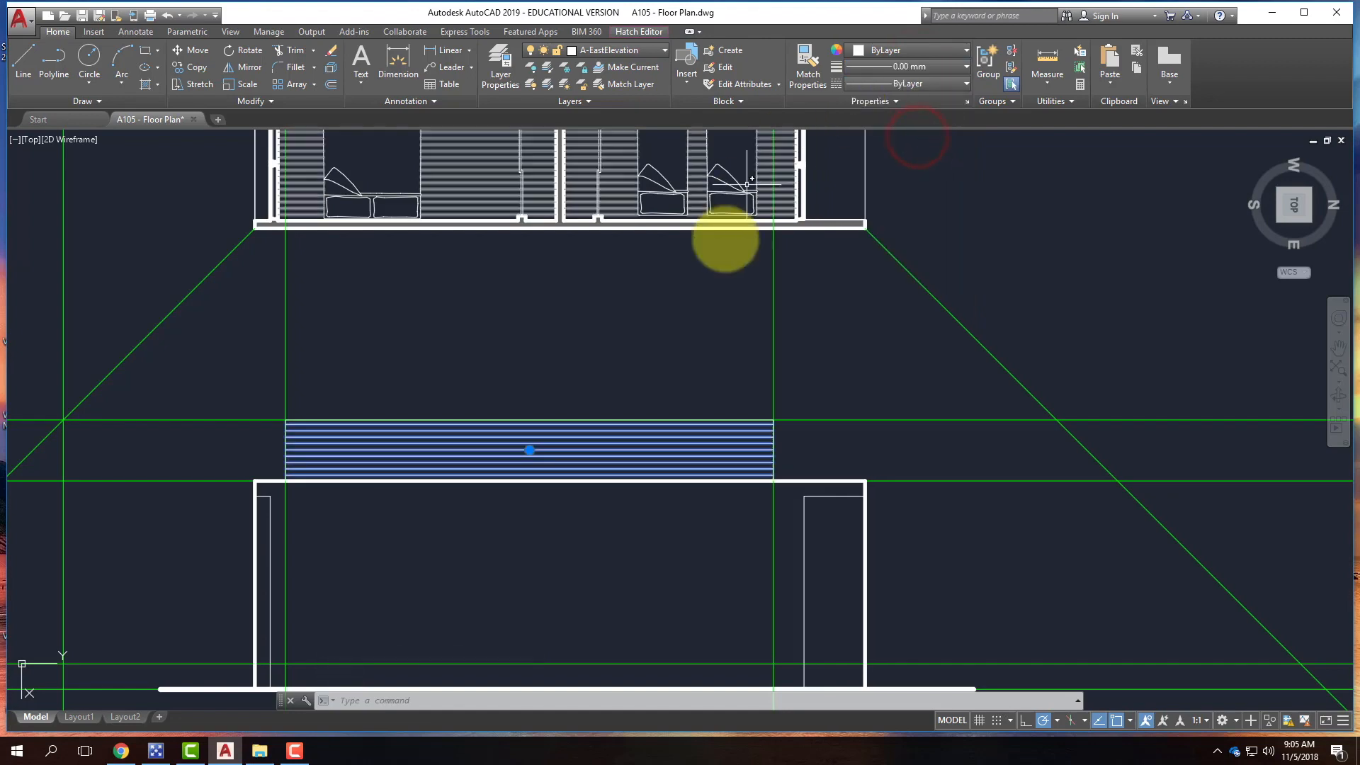
{"action": "left_click", "coordinate": [920, 84]}
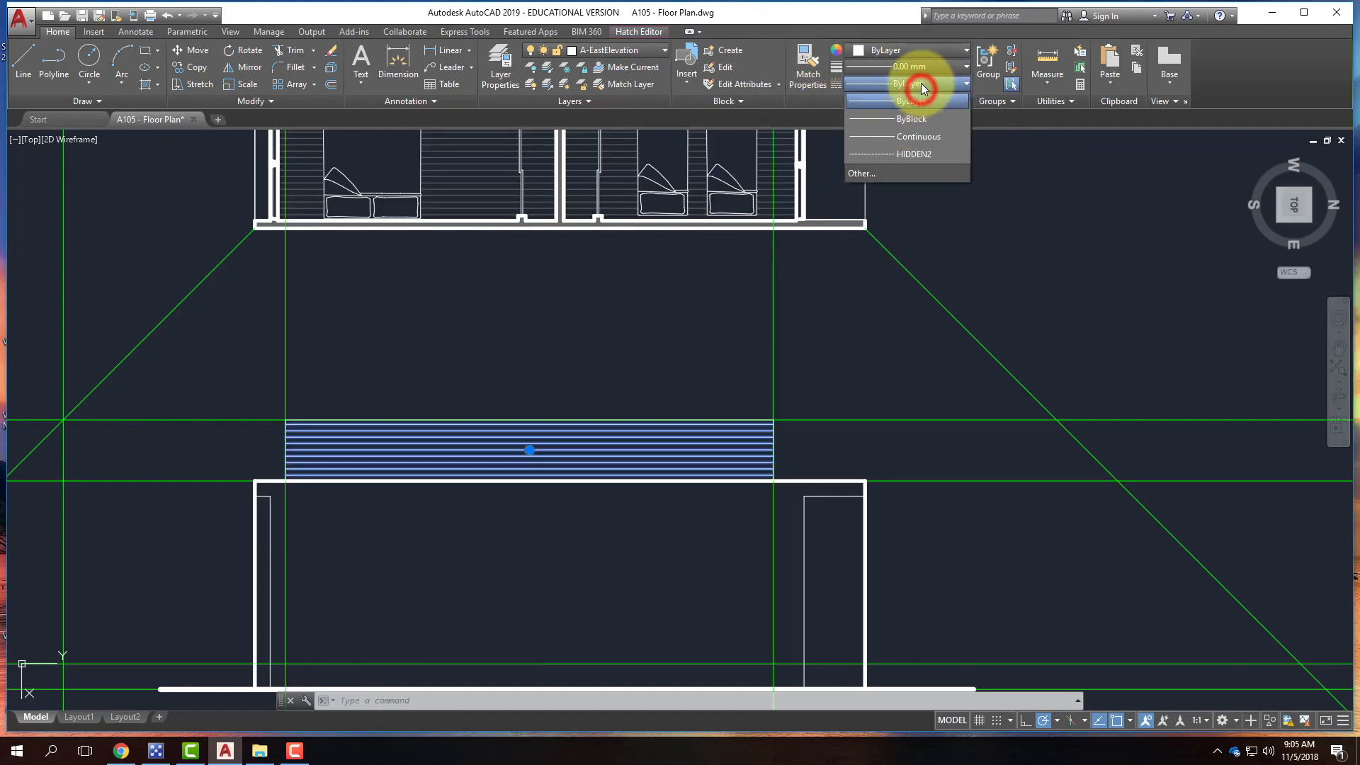
{"action": "left_click", "coordinate": [910, 50]}
{"action": "left_click", "coordinate": [910, 50]}
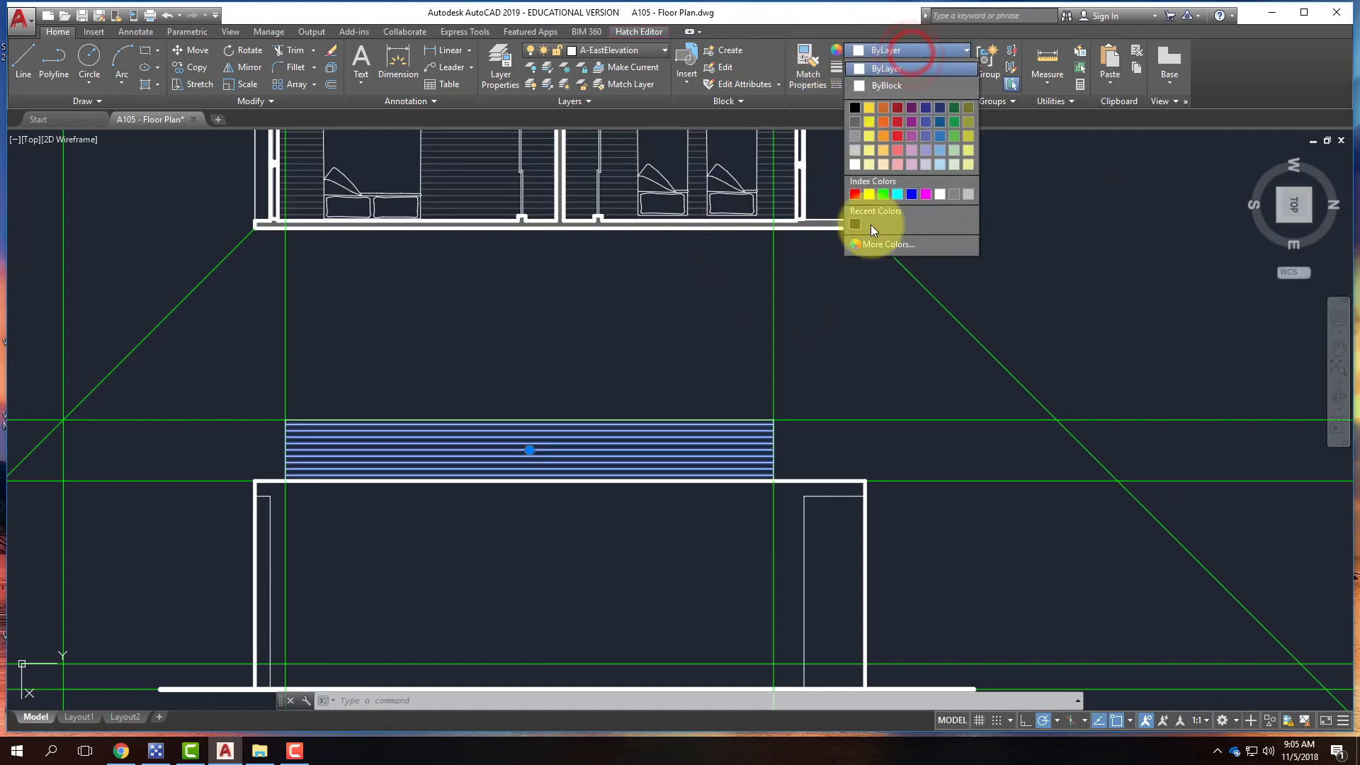
{"action": "left_click", "coordinate": [893, 244]}
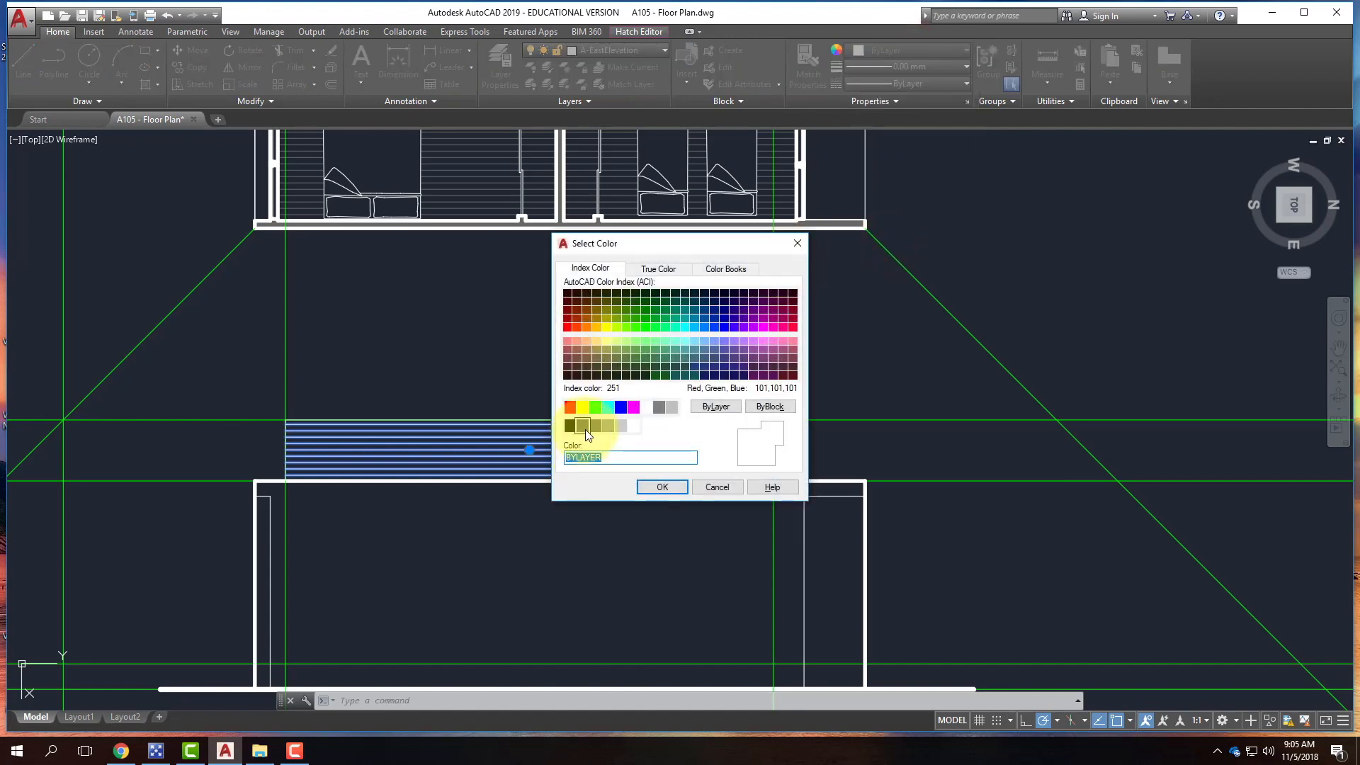
{"action": "left_click", "coordinate": [595, 426]}
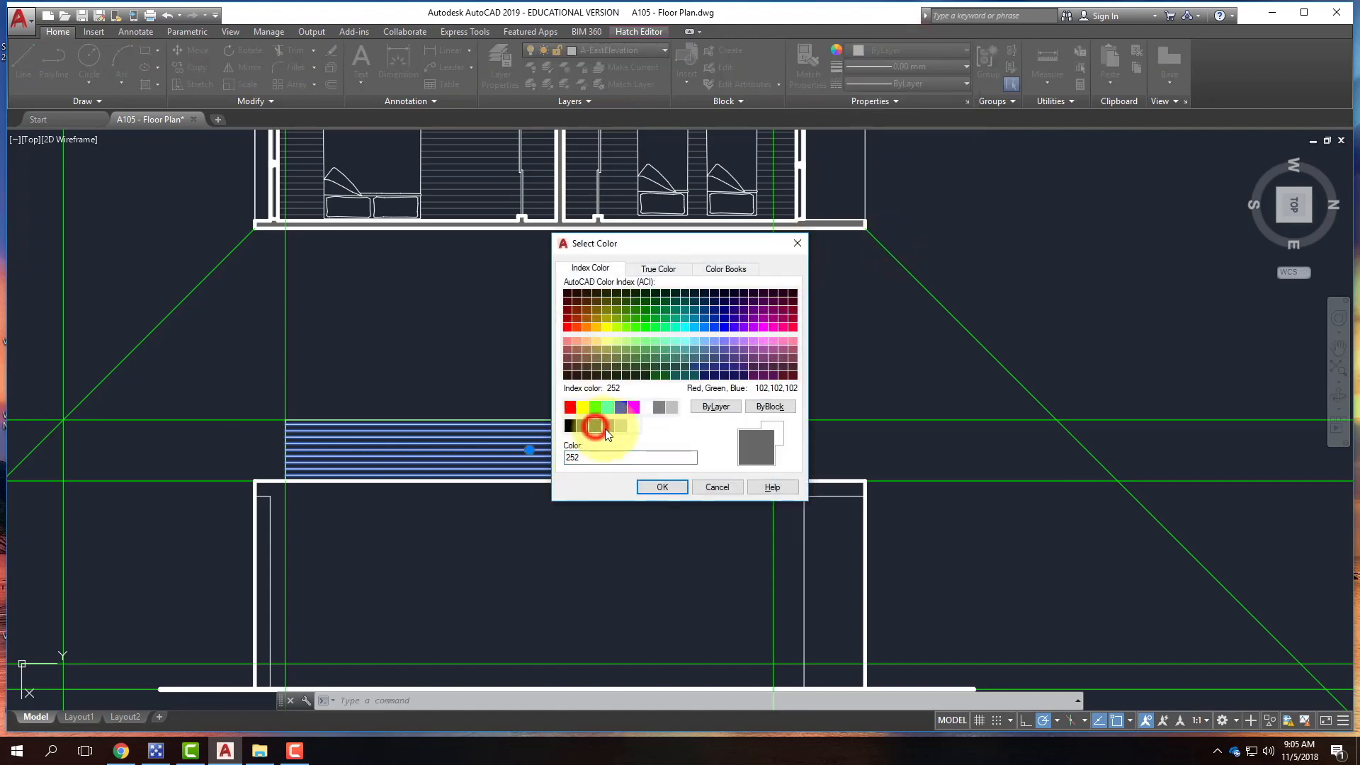
{"action": "left_click", "coordinate": [665, 486]}
{"action": "key", "text": "Escape"}
{"action": "scroll", "coordinate": [776, 456], "scroll_direction": "down", "scroll_amount": 2}
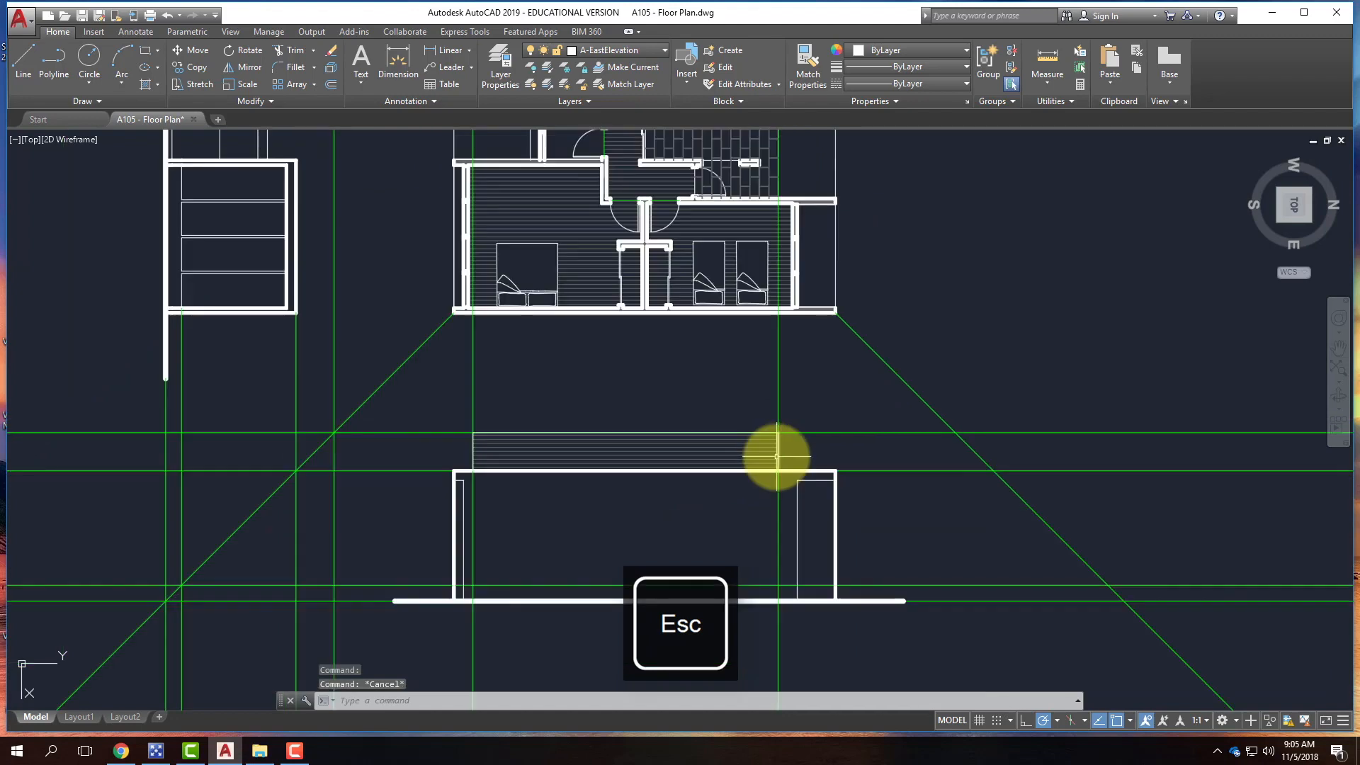
{"action": "mouse_move", "coordinate": [482, 457]}
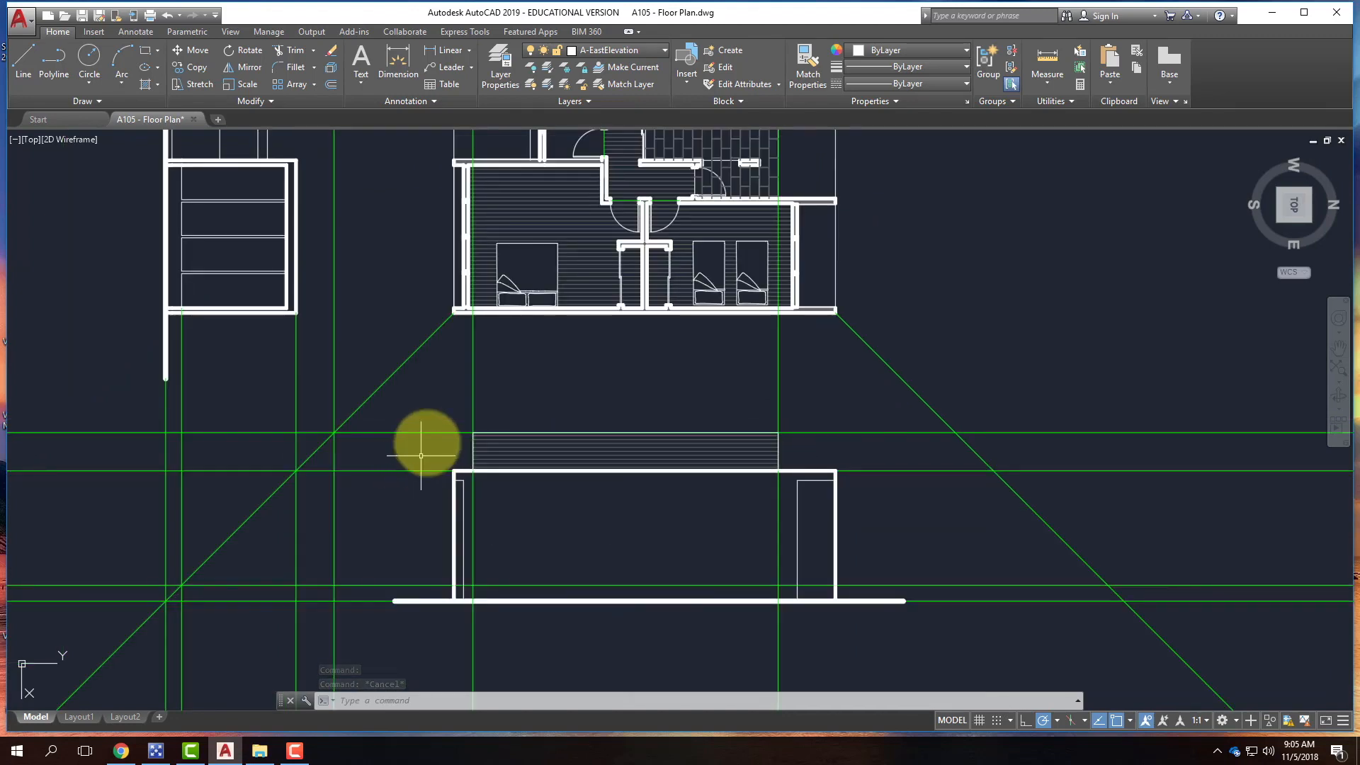
{"action": "scroll", "coordinate": [518, 528], "scroll_direction": "down", "scroll_amount": 4}
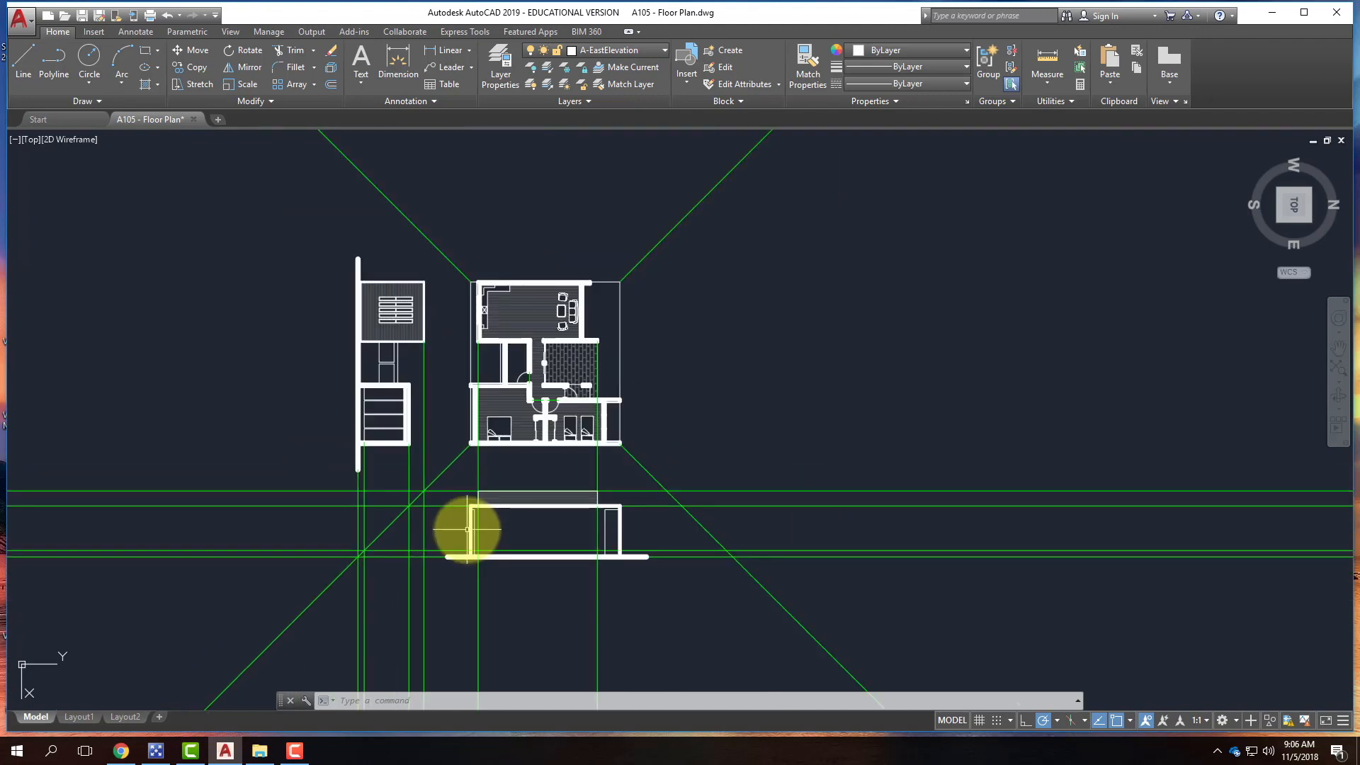
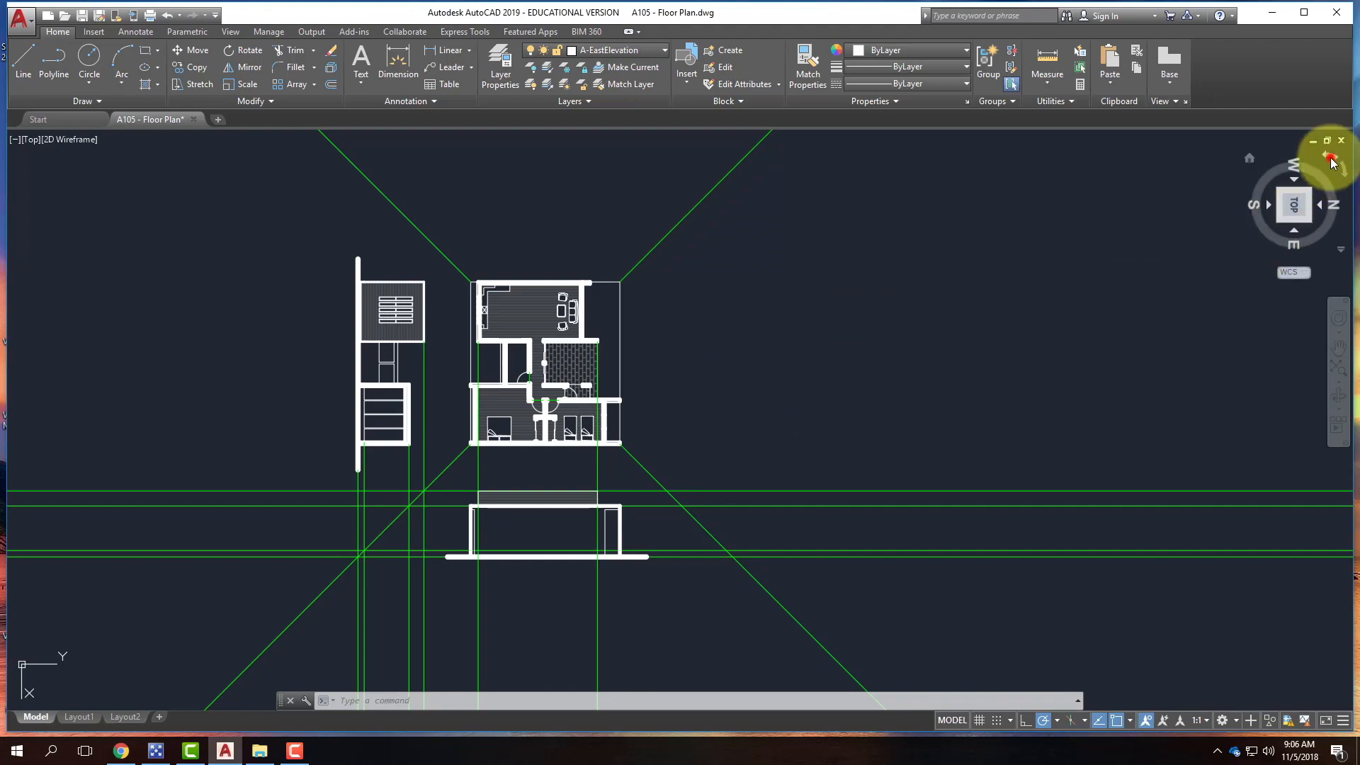
- Rotate the top view so the plan's north side faces down, and make the Guides layer current
{"action": "left_click", "coordinate": [1332, 163]}
{"action": "left_click", "coordinate": [1331, 163]}
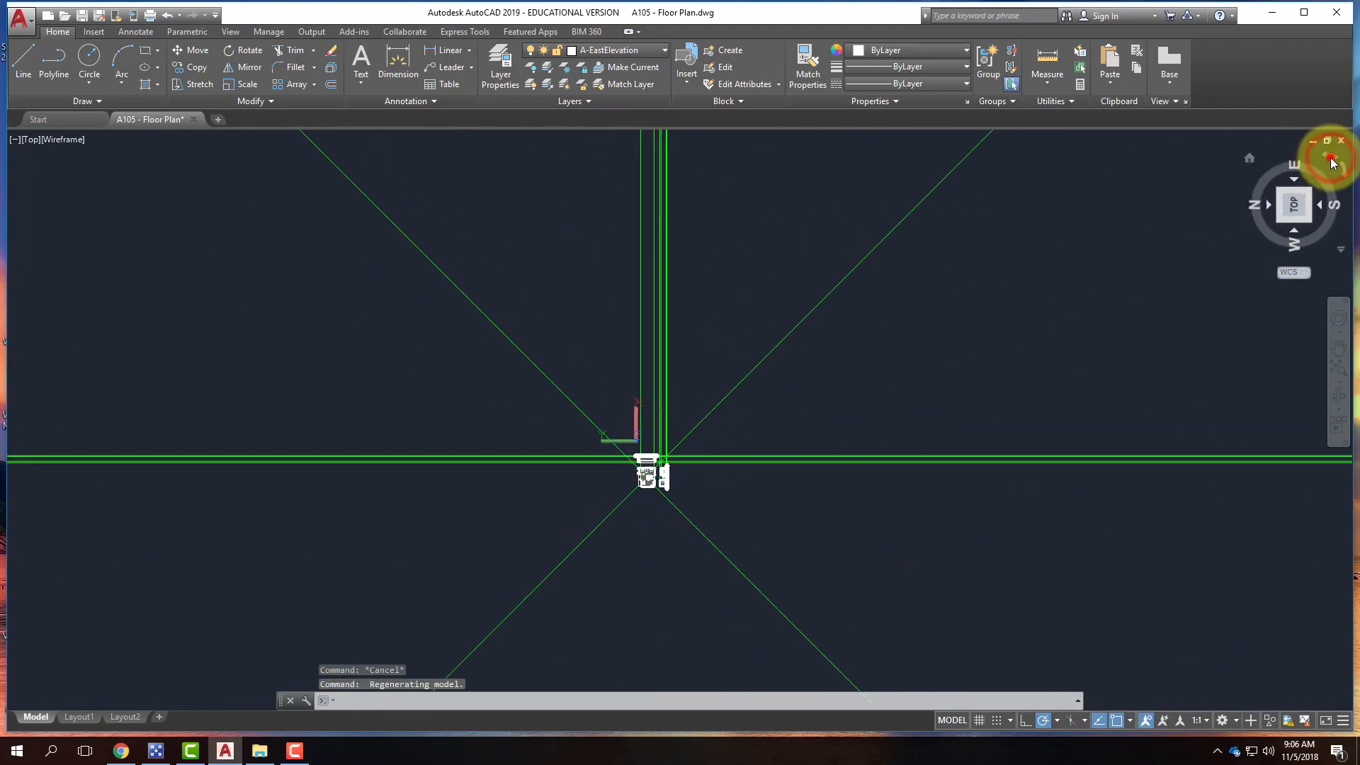
{"action": "left_click", "coordinate": [1330, 162]}
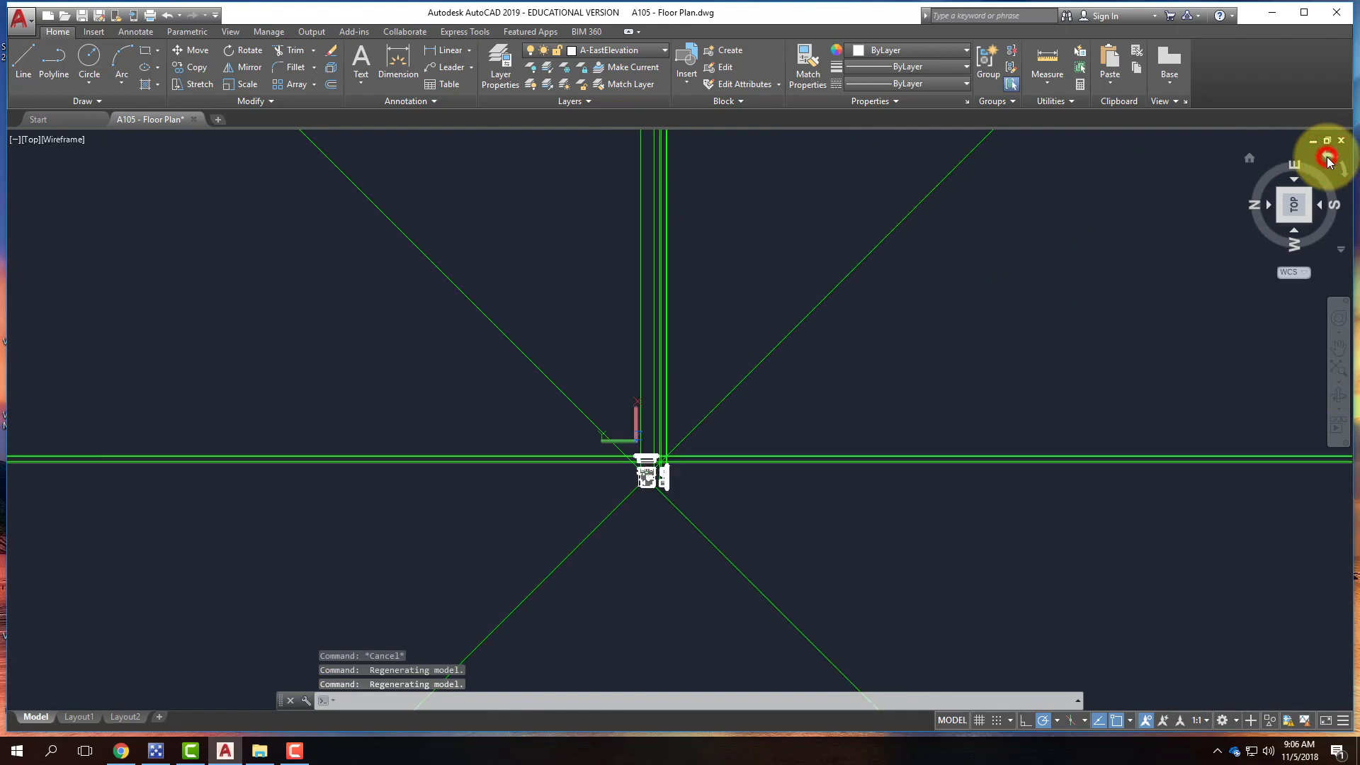
{"action": "scroll", "coordinate": [730, 449], "scroll_direction": "up", "scroll_amount": 7}
{"action": "scroll", "coordinate": [381, 374], "scroll_direction": "down", "scroll_amount": 3}
{"action": "scroll", "coordinate": [432, 467], "scroll_direction": "up", "scroll_amount": 2}
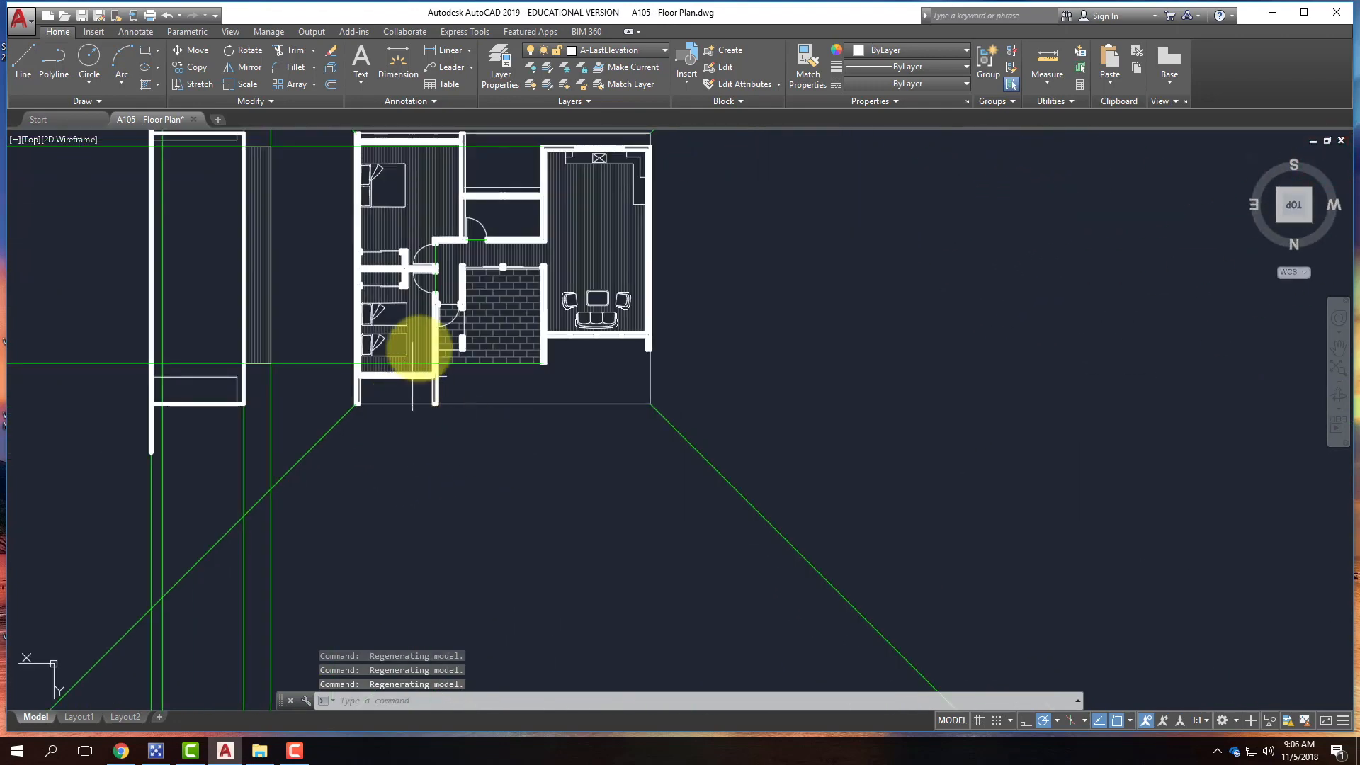
{"action": "scroll", "coordinate": [407, 372], "scroll_direction": "down", "scroll_amount": 2}
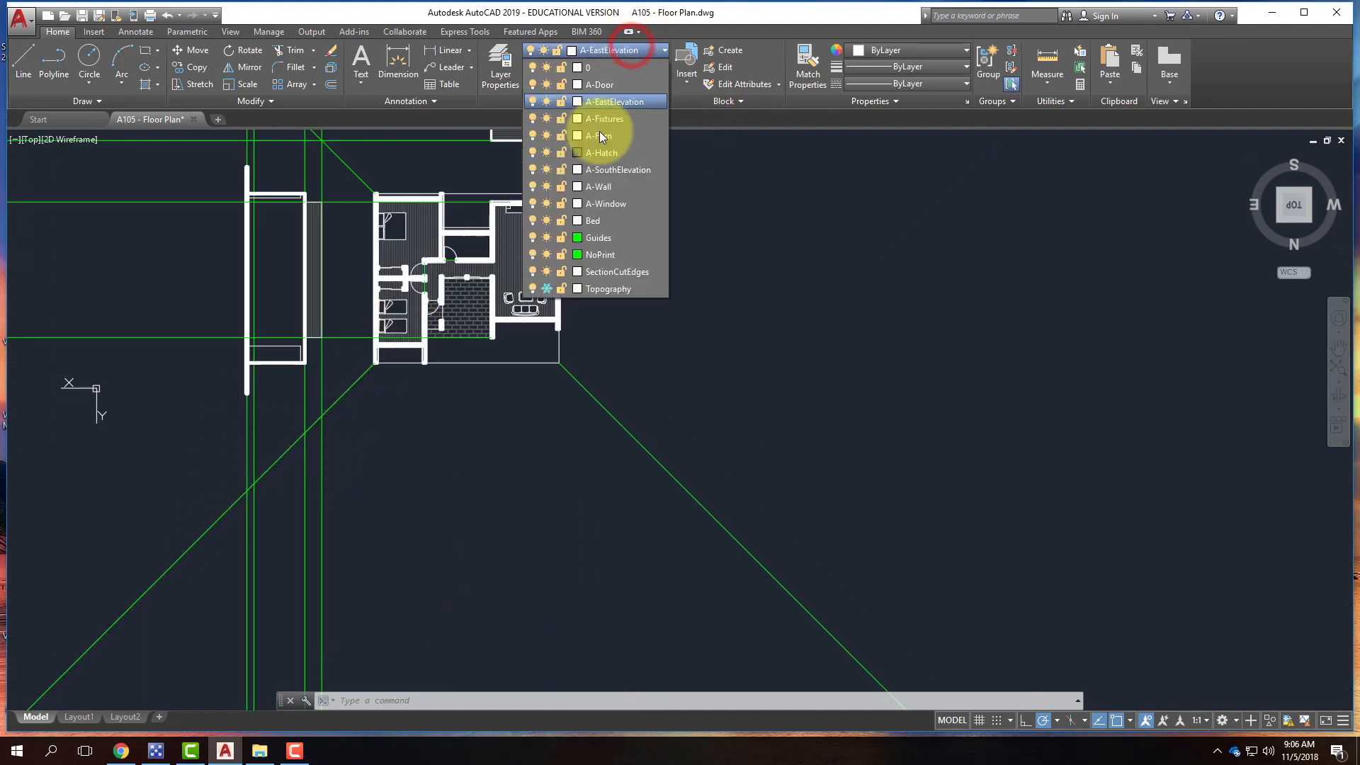
{"action": "left_click", "coordinate": [595, 238]}
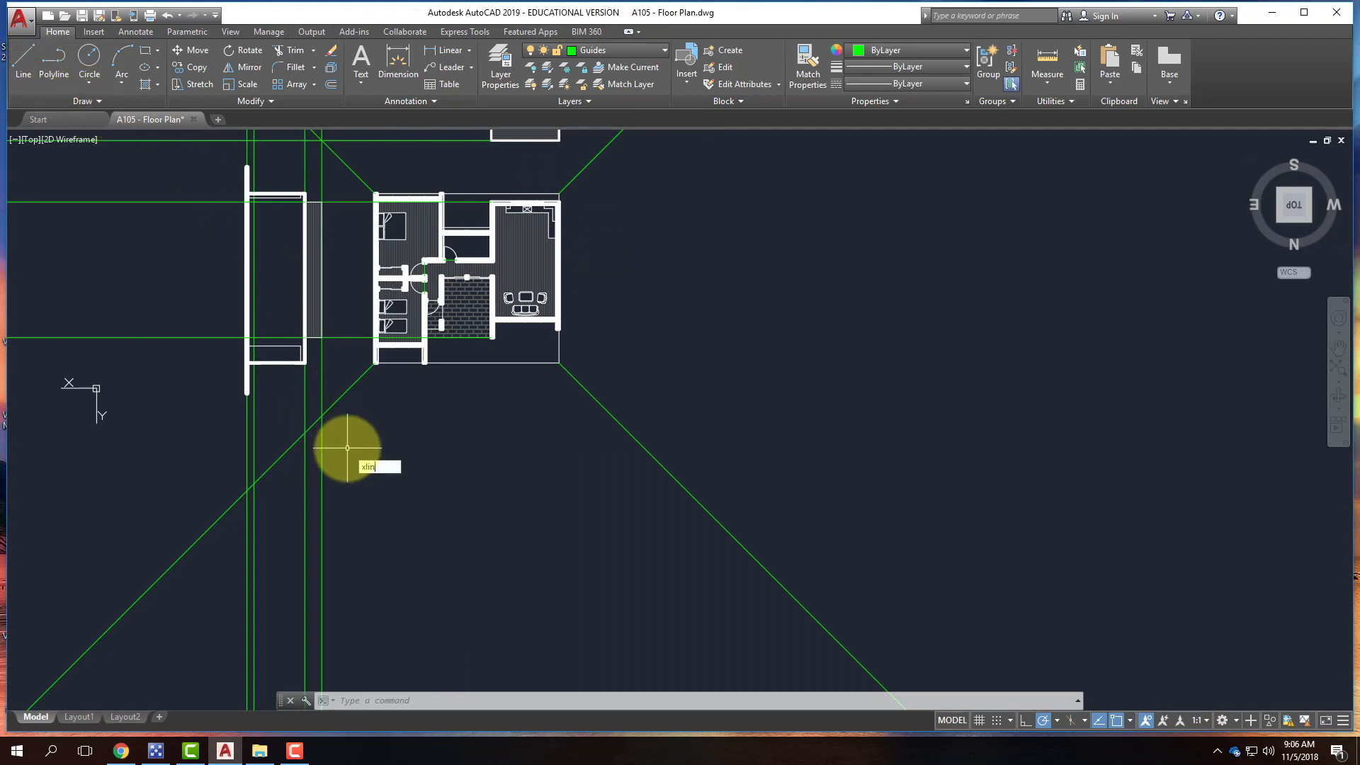
- Draw two horizontal construction lines through the points where the diagonal guide crosses the east elevation's two lowest height guides
{"action": "key", "text": "Return"}
{"action": "left_click", "coordinate": [250, 490]}
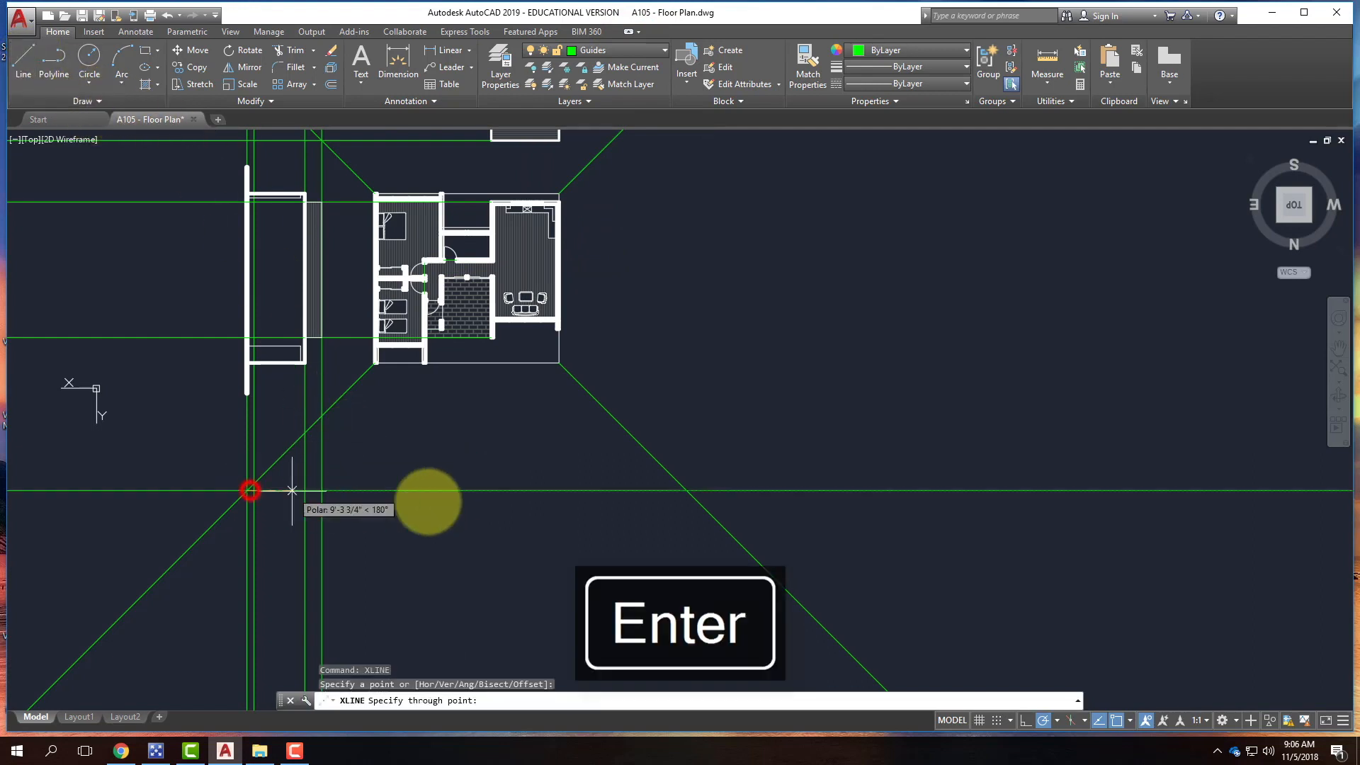
{"action": "left_click", "coordinate": [489, 490]}
{"action": "key", "text": "Return"}
{"action": "right_click", "coordinate": [293, 466]}
{"action": "left_click", "coordinate": [322, 473]}
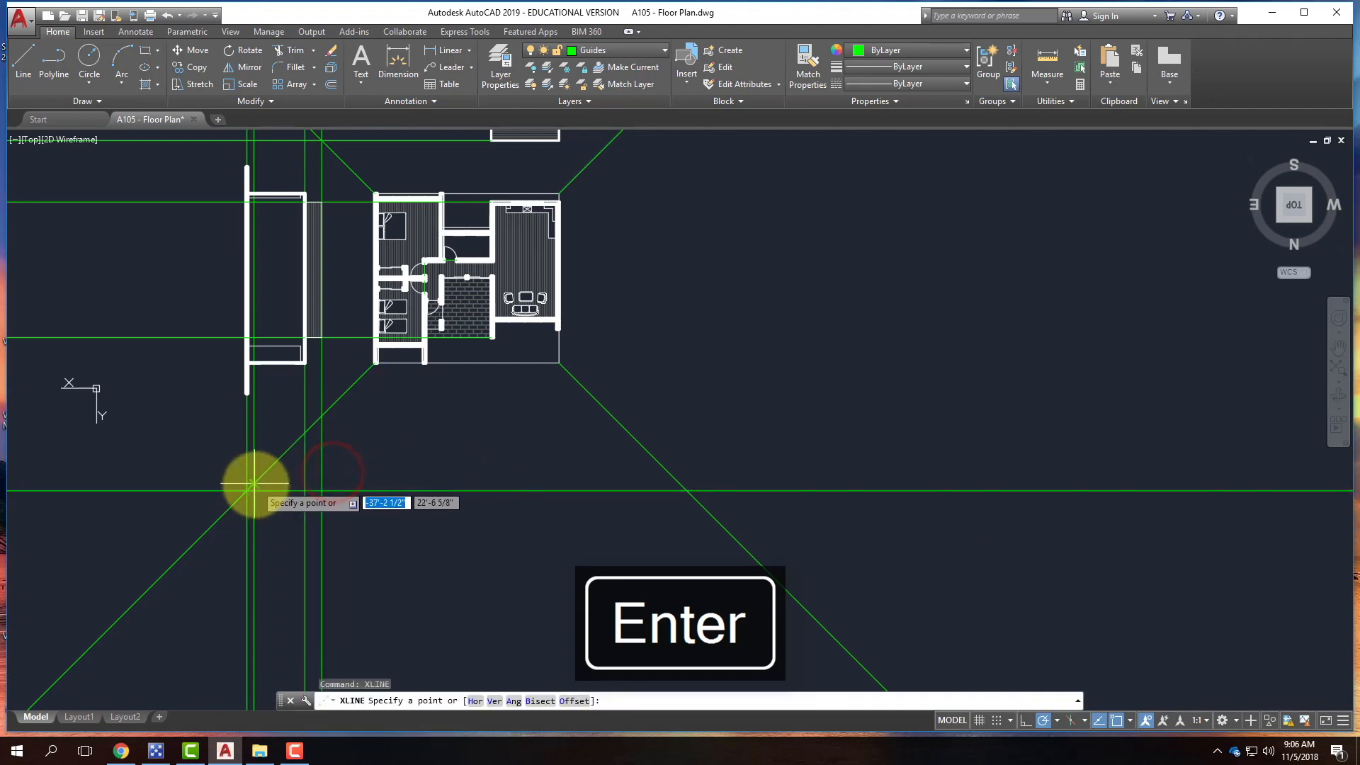
{"action": "left_click", "coordinate": [254, 483]}
{"action": "left_click", "coordinate": [418, 483]}
{"action": "key", "text": "Return"}
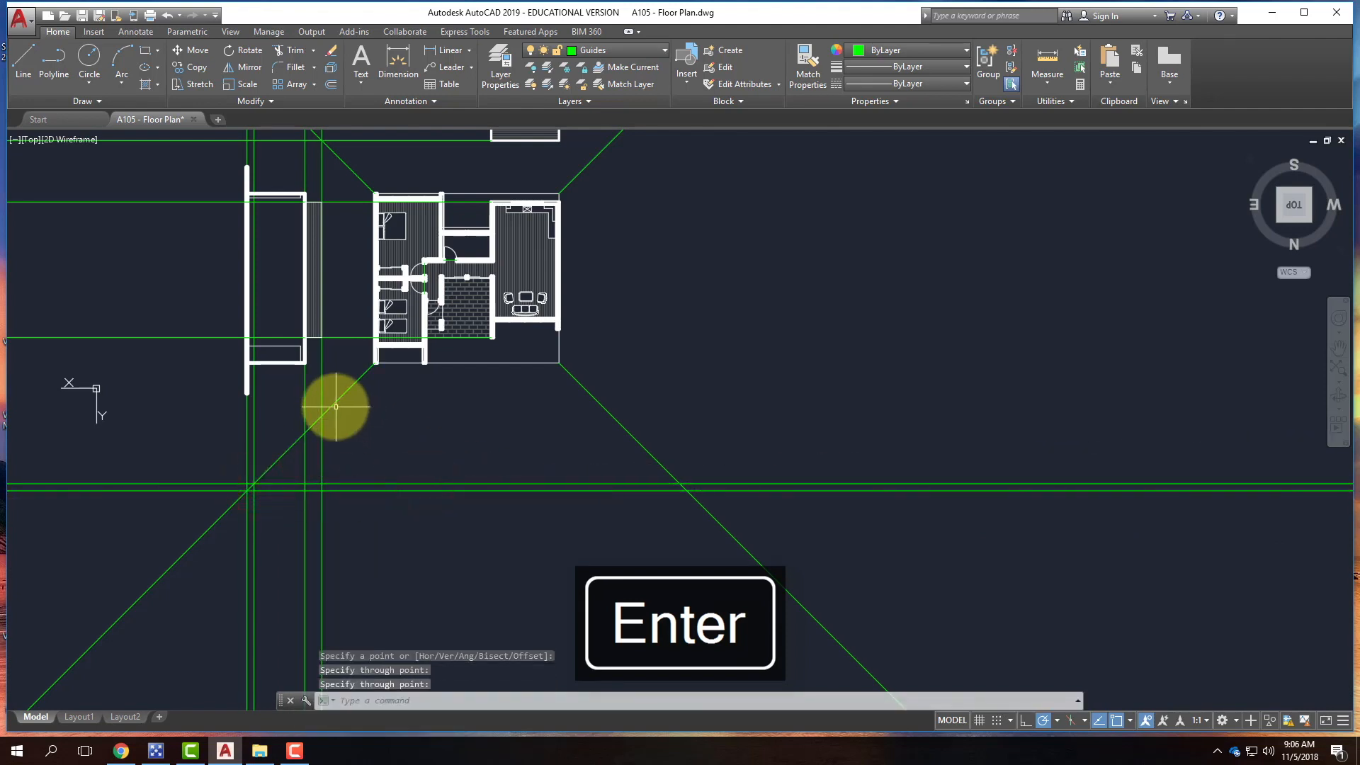
- Draw horizontal construction lines through the diagonal guide's crossings with the front roof and the taller rear roof guides
{"action": "scroll", "coordinate": [336, 406], "scroll_direction": "up", "scroll_amount": 2}
{"action": "right_click", "coordinate": [282, 454]}
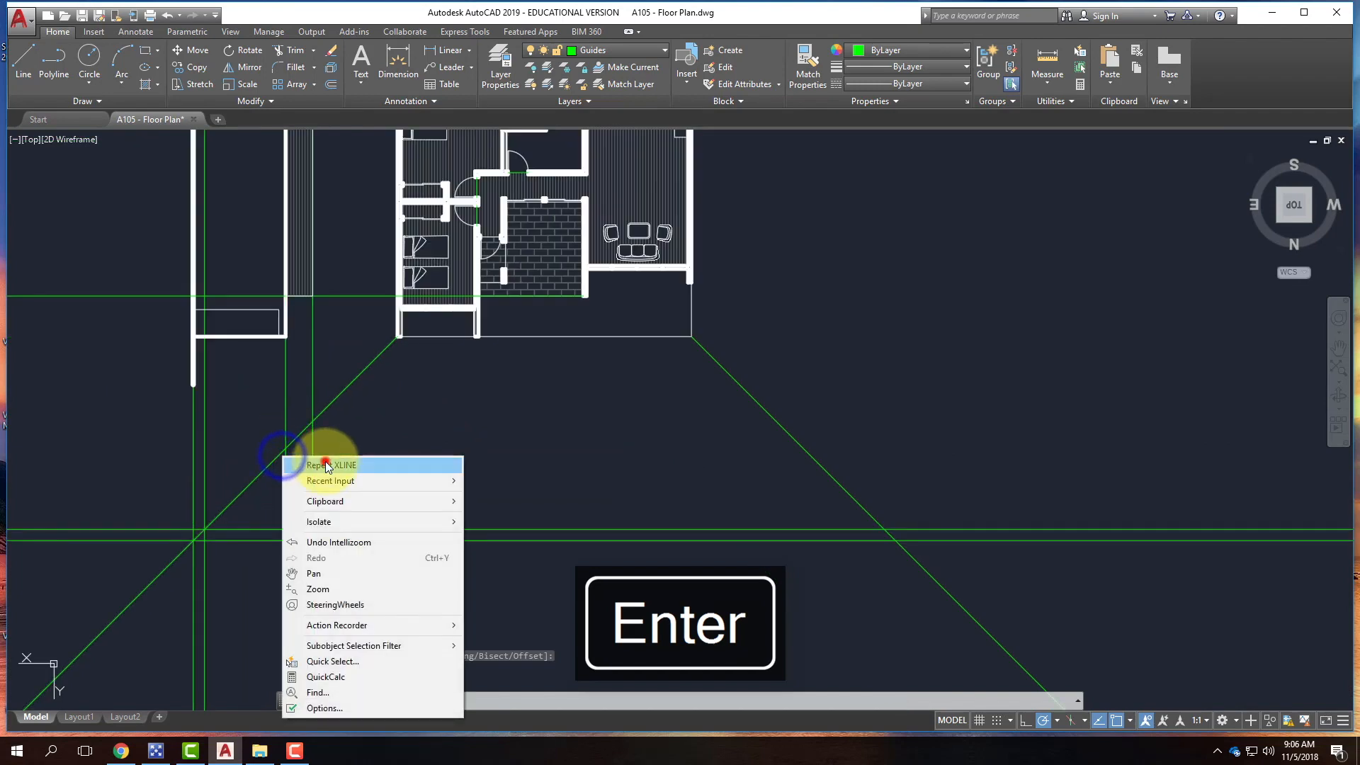
{"action": "left_click", "coordinate": [326, 466]}
{"action": "left_click", "coordinate": [286, 447]}
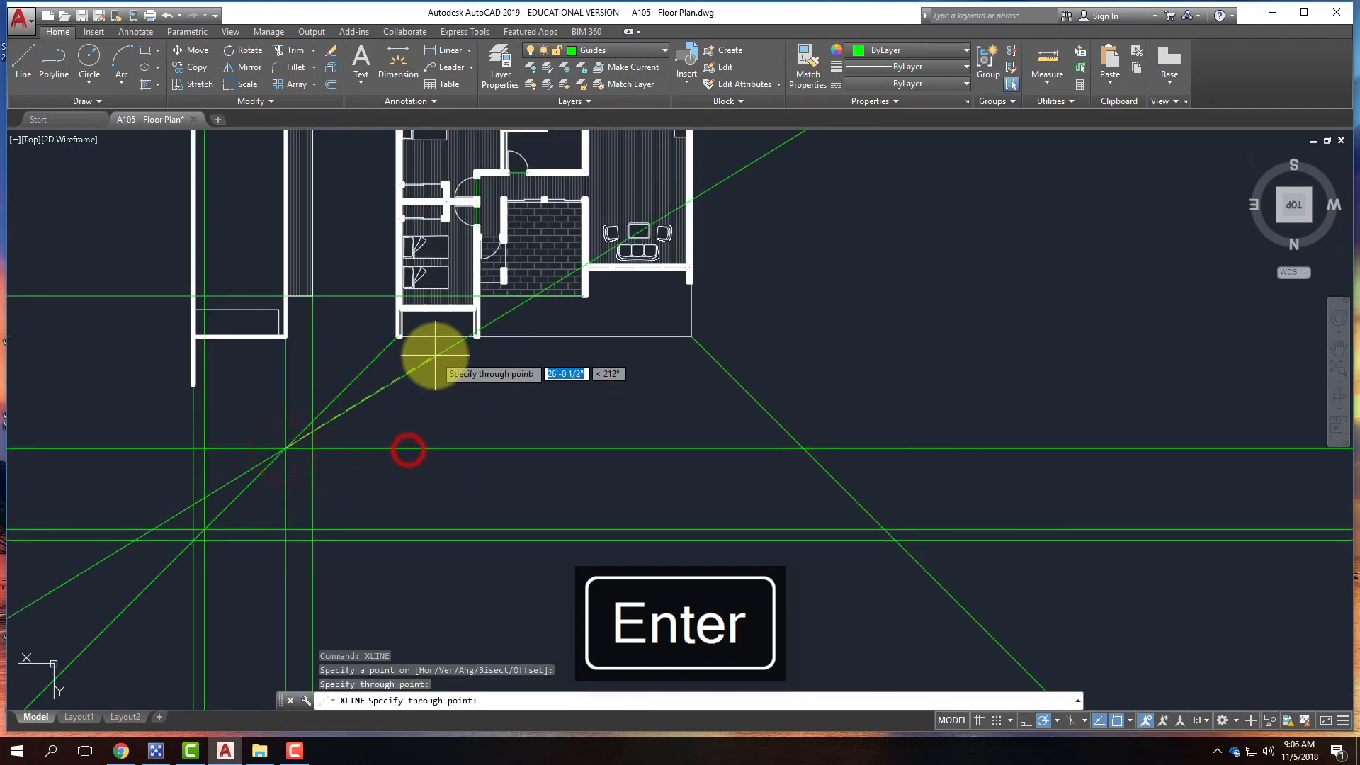
{"action": "key", "text": "Return"}
{"action": "right_click", "coordinate": [324, 434]}
{"action": "left_click", "coordinate": [376, 438]}
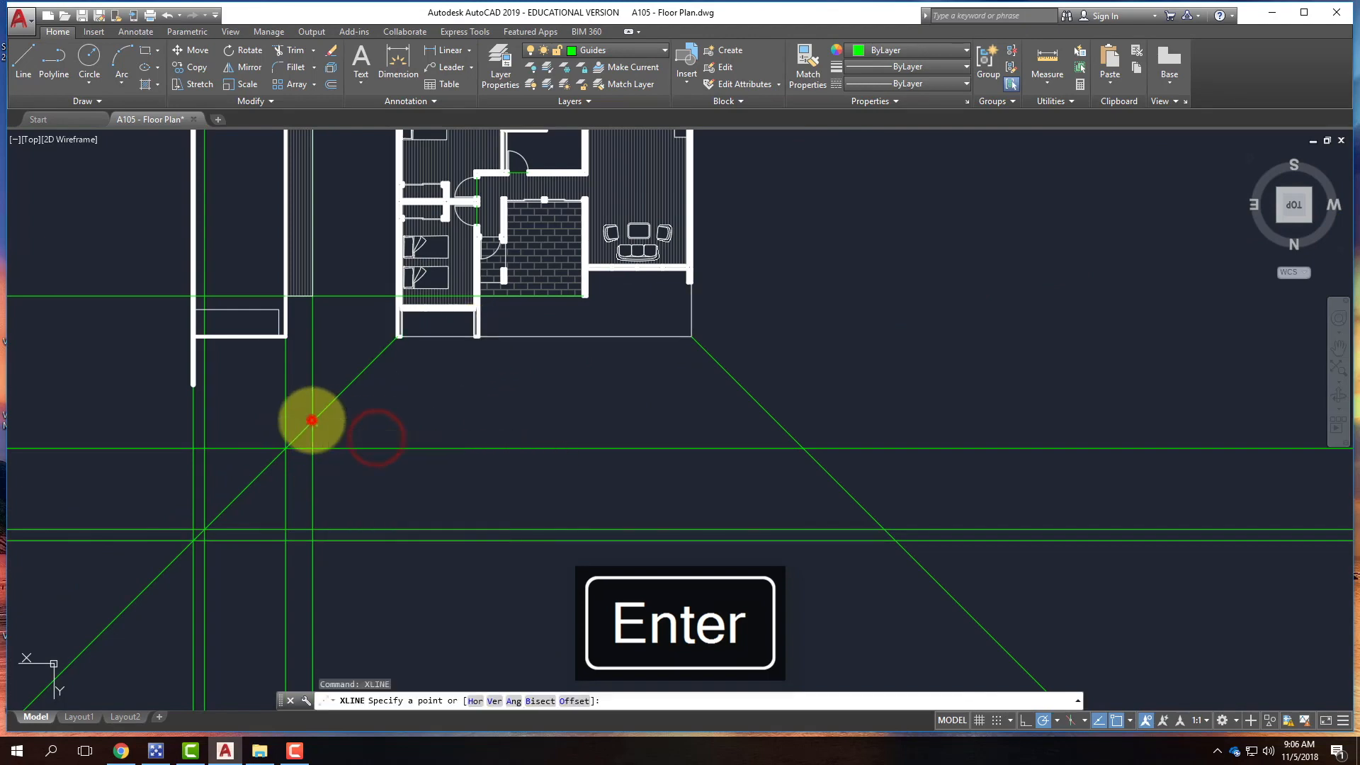
{"action": "left_click", "coordinate": [311, 420]}
{"action": "left_click", "coordinate": [488, 422]}
{"action": "key", "text": "Return"}
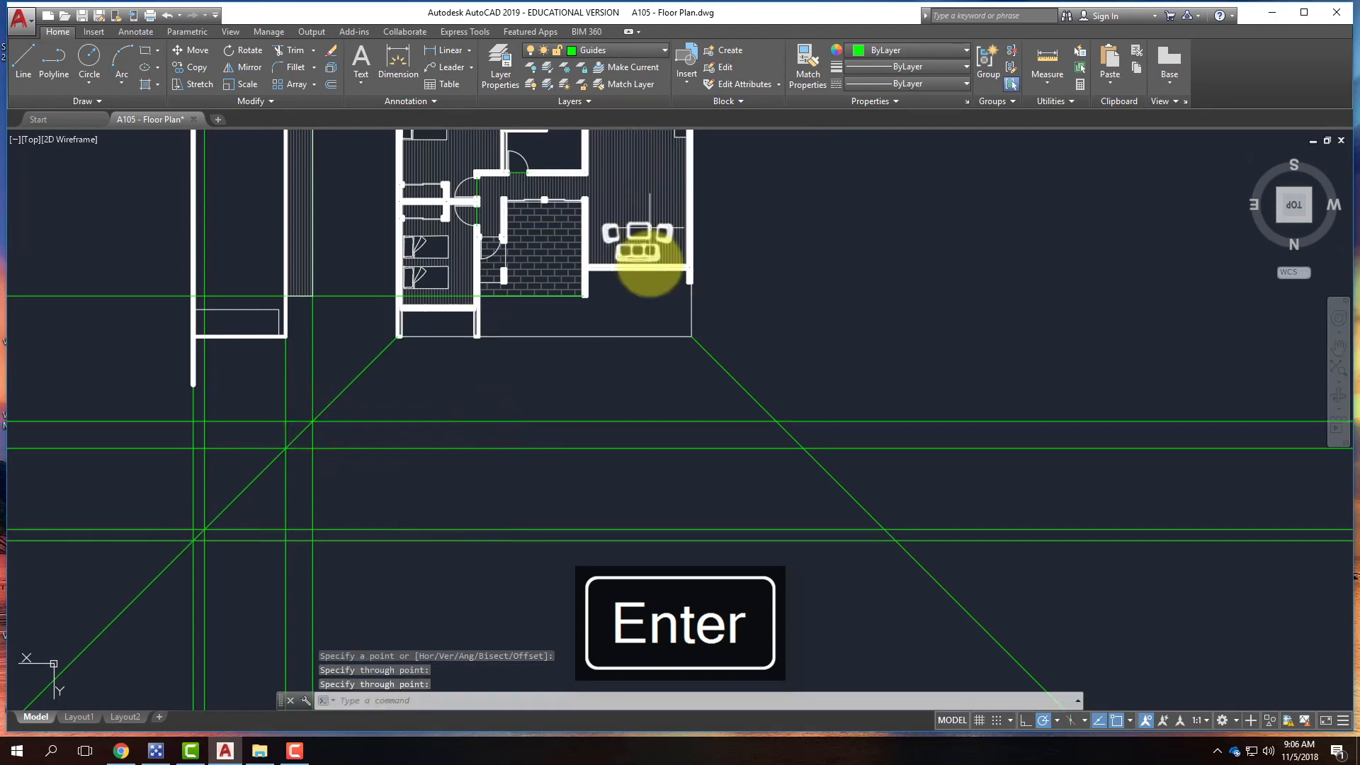
{"action": "key", "text": "Escape"}
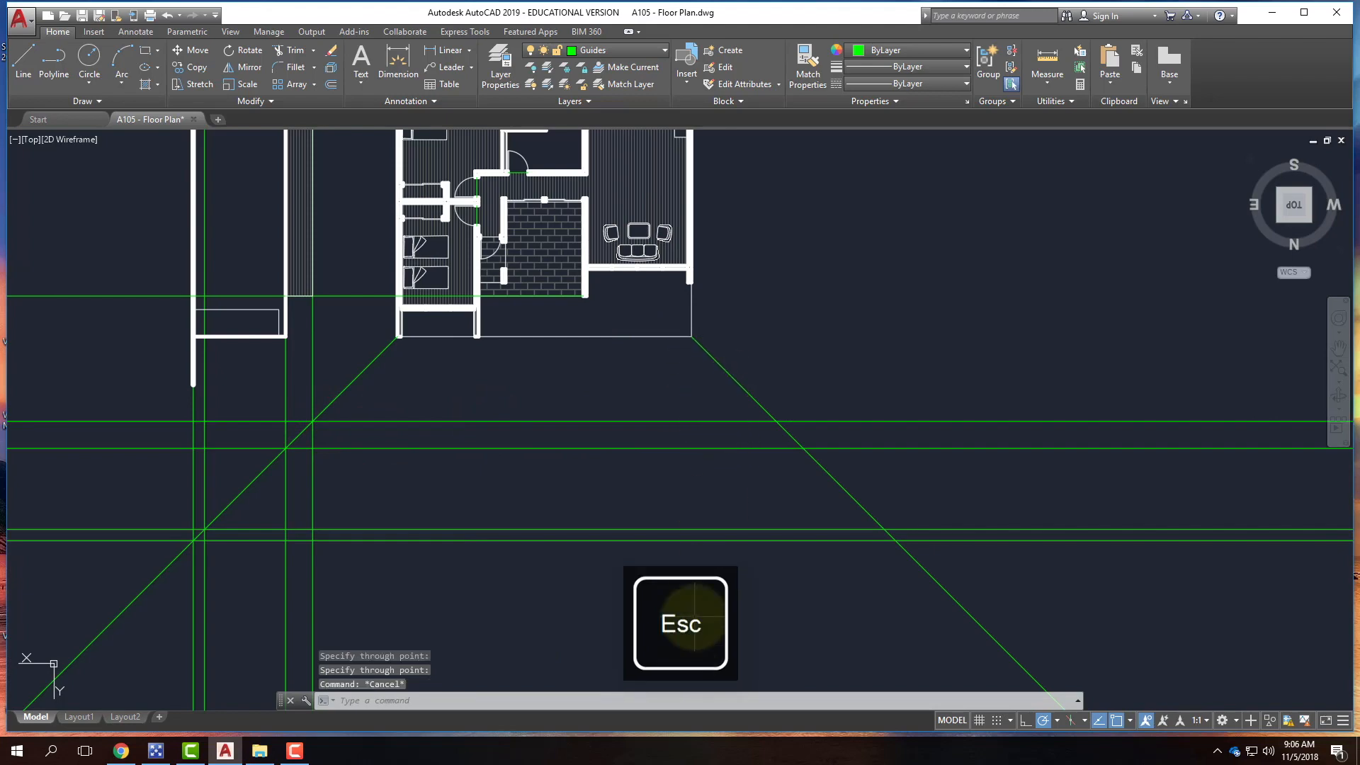
- Project vertical rays down from the living room's outer wall end and from the brick-paved area's adjoining wall end
{"action": "type", "text": "ray"}
{"action": "key", "text": "Return"}
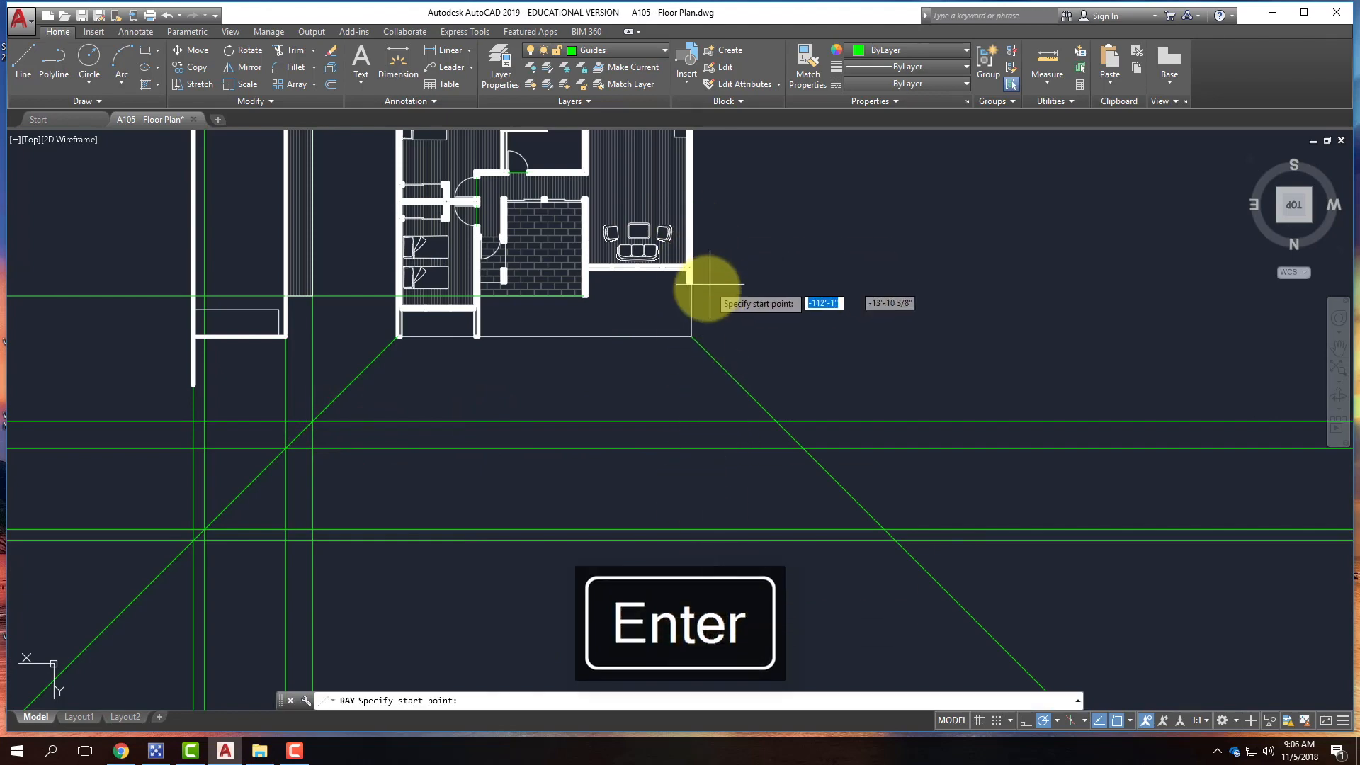
{"action": "left_click", "coordinate": [691, 283]}
{"action": "left_click", "coordinate": [692, 394]}
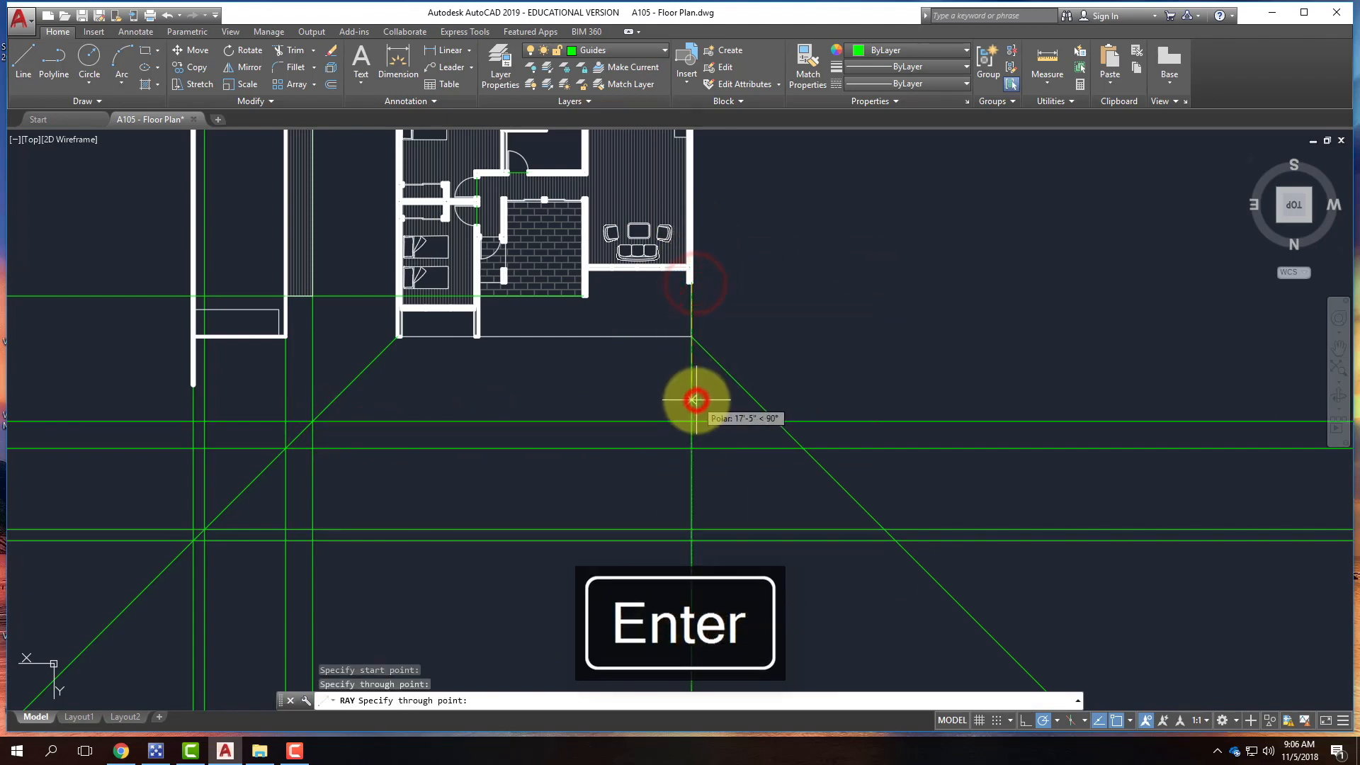
{"action": "right_click", "coordinate": [696, 399]}
{"action": "right_click", "coordinate": [601, 315]}
{"action": "left_click", "coordinate": [663, 331]}
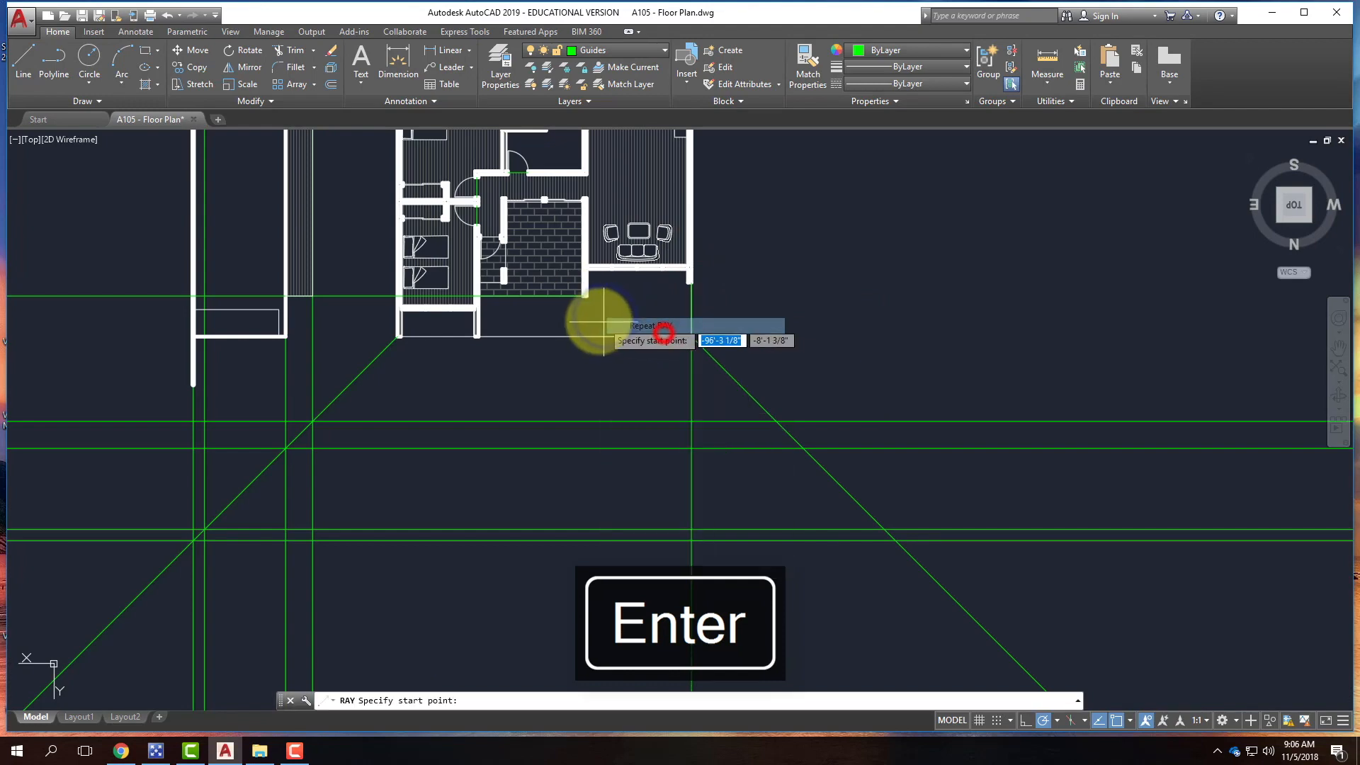
{"action": "left_click", "coordinate": [583, 296]}
{"action": "left_click", "coordinate": [582, 367]}
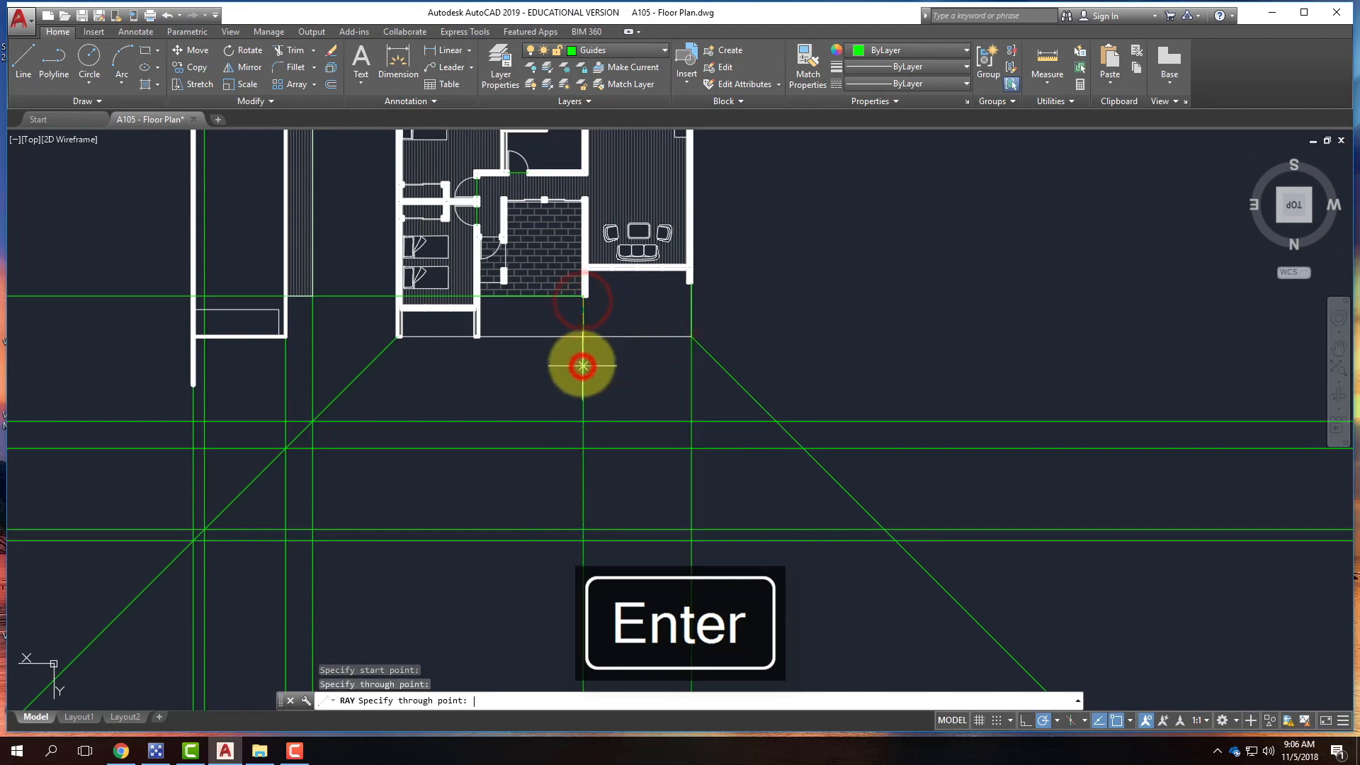
{"action": "right_click", "coordinate": [582, 366]}
- Project vertical rays down from the short wall beside the entry door and from the bedroom wing's west wall end
{"action": "right_click", "coordinate": [502, 291]}
{"action": "left_click", "coordinate": [524, 296]}
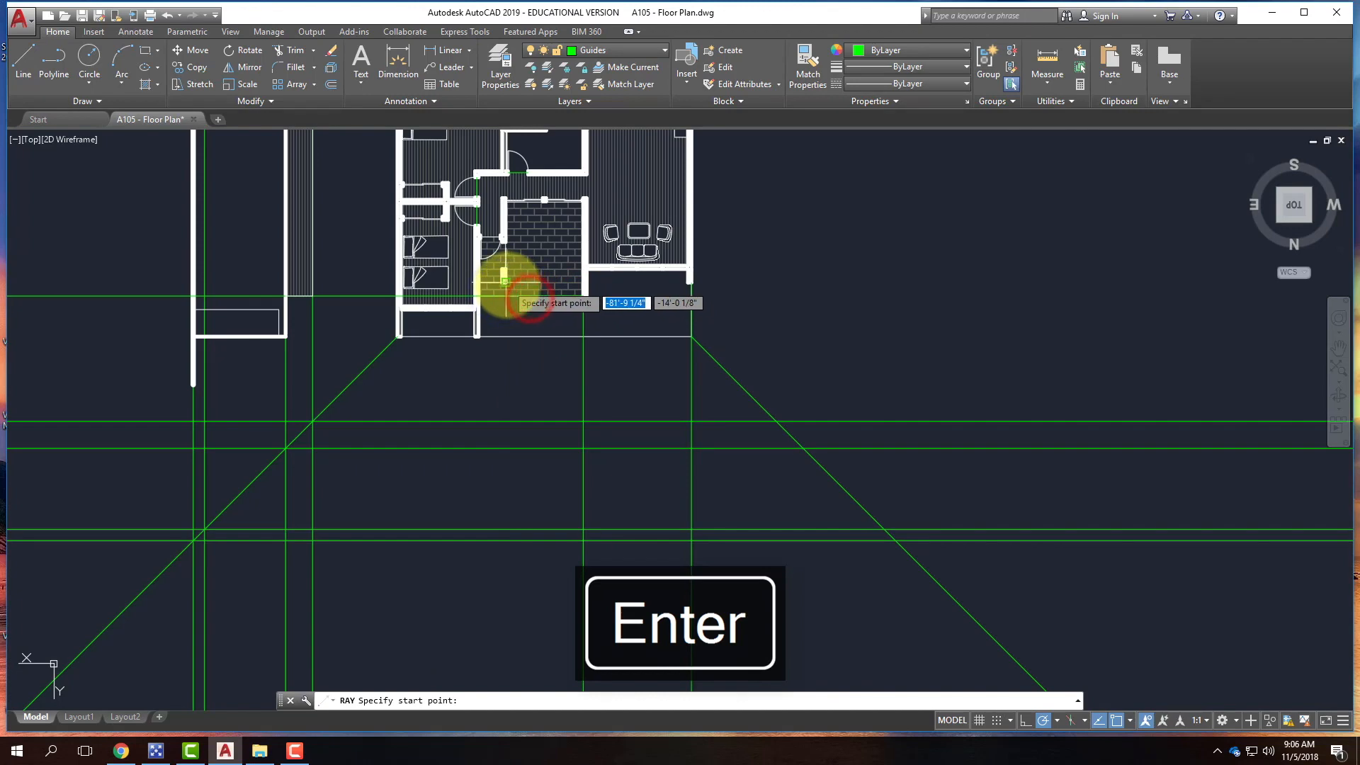
{"action": "left_click", "coordinate": [505, 282]}
{"action": "left_click", "coordinate": [507, 359]}
{"action": "key", "text": "Return"}
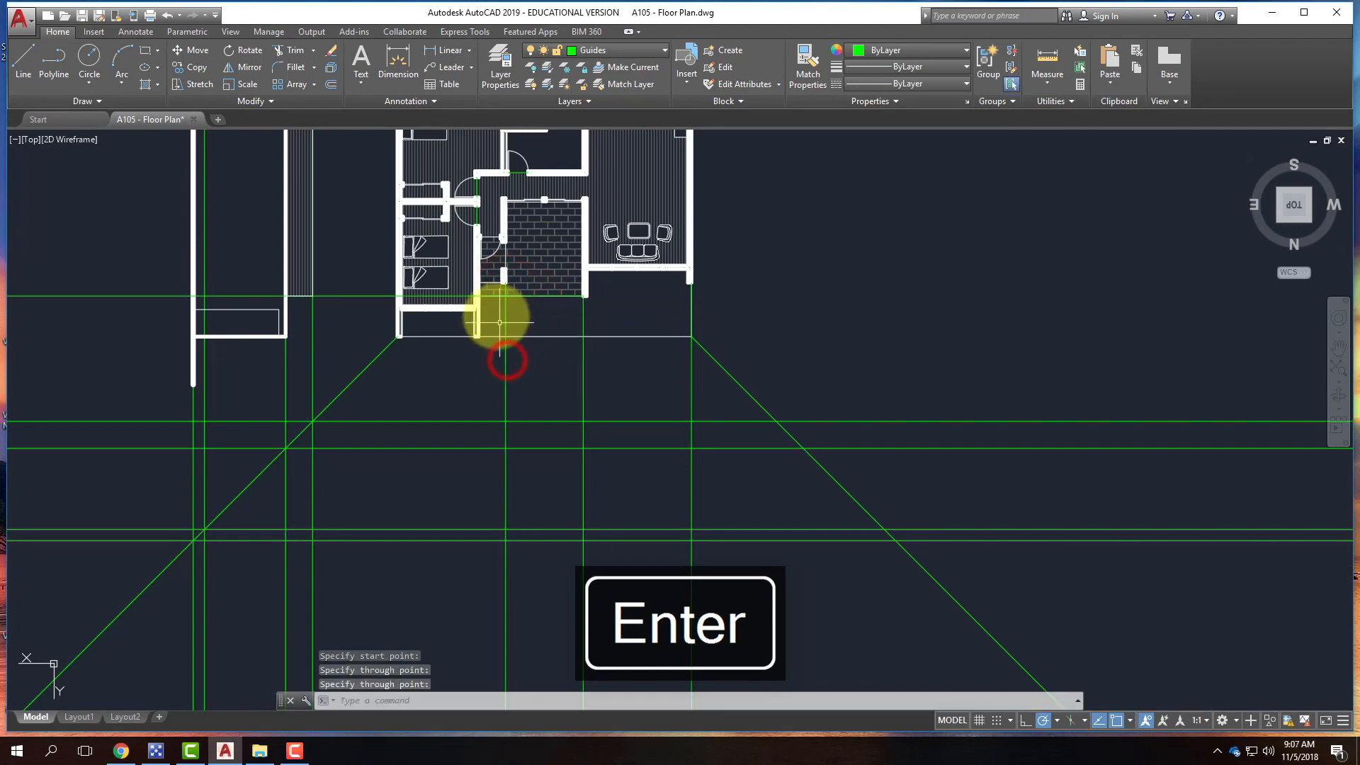
{"action": "right_click", "coordinate": [496, 330]}
{"action": "left_click", "coordinate": [507, 338]}
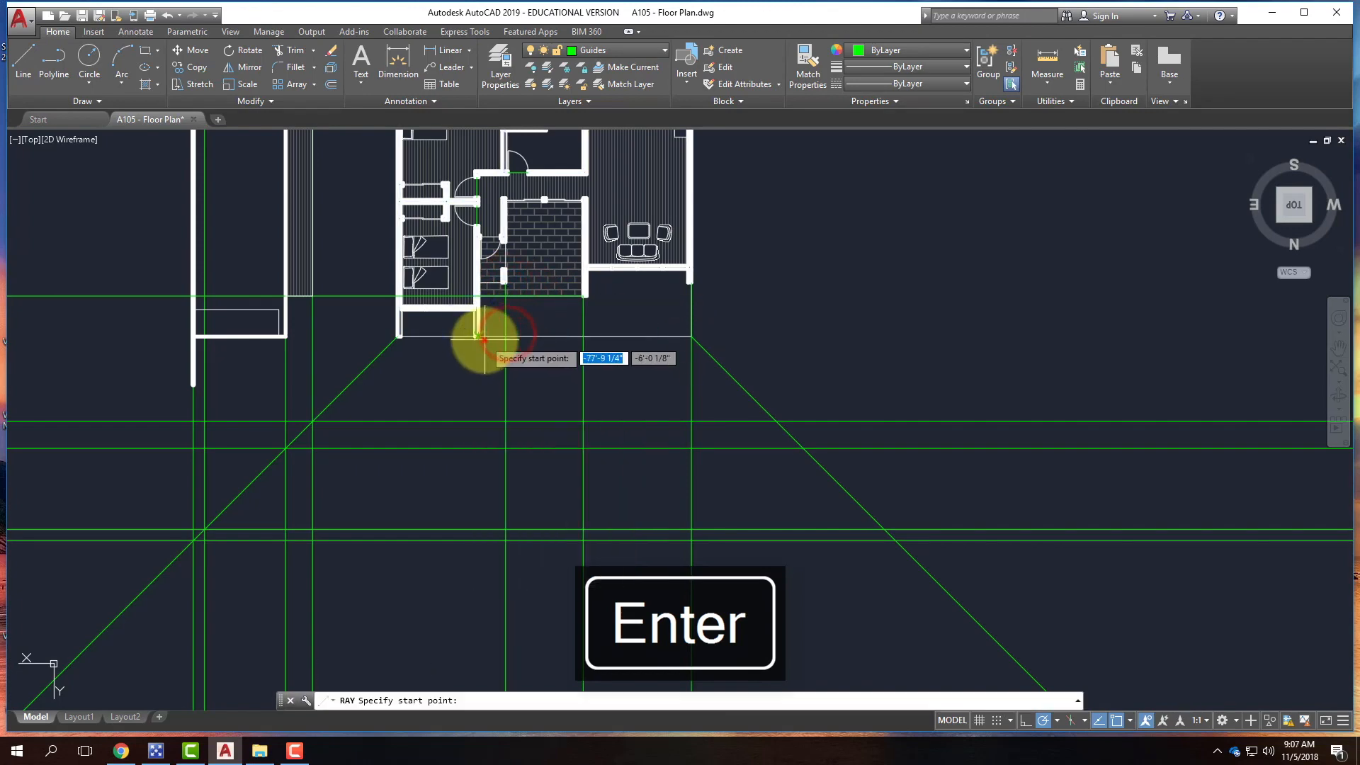
{"action": "left_click", "coordinate": [484, 341]}
{"action": "left_click", "coordinate": [479, 388]}
{"action": "key", "text": "Return"}
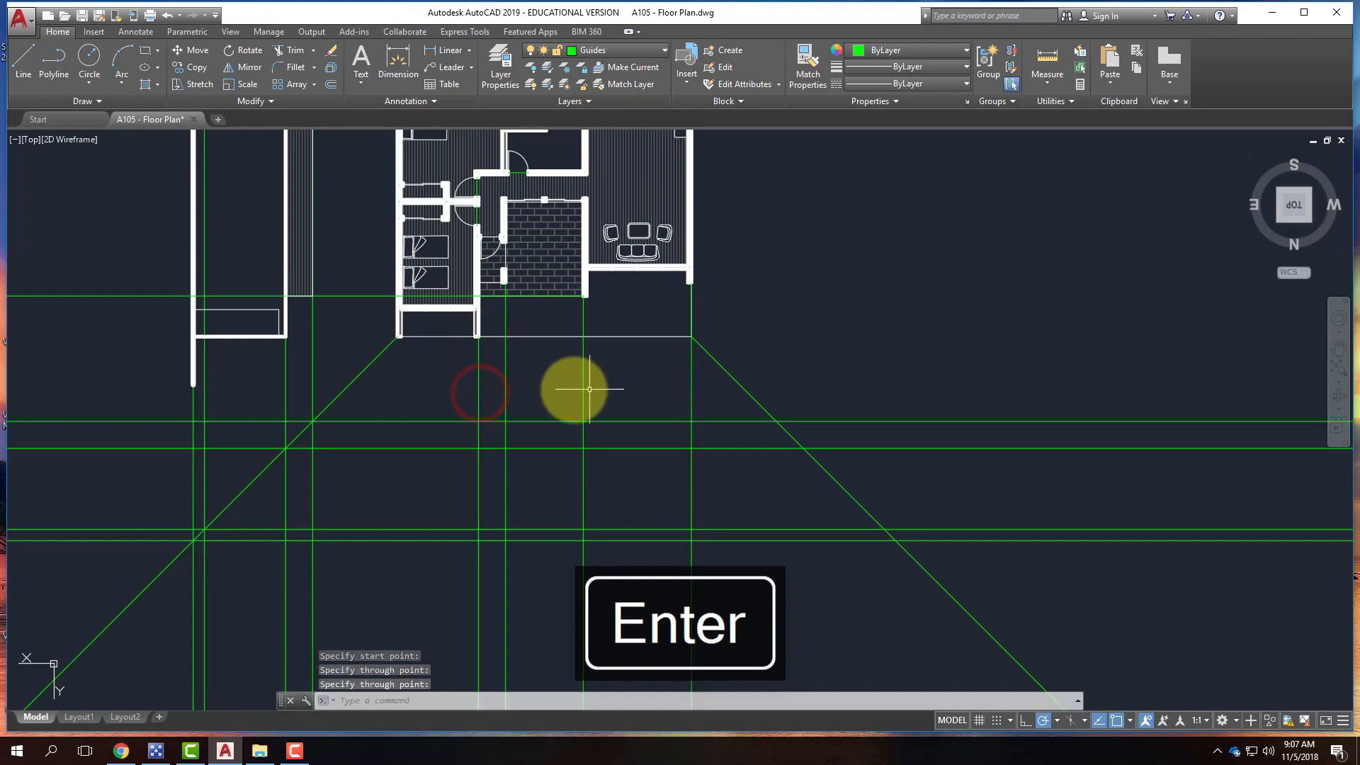
- Project a vertical ray down from the bedroom wing's outer northeast corner
{"action": "right_click", "coordinate": [404, 358]}
{"action": "left_click", "coordinate": [454, 368]}
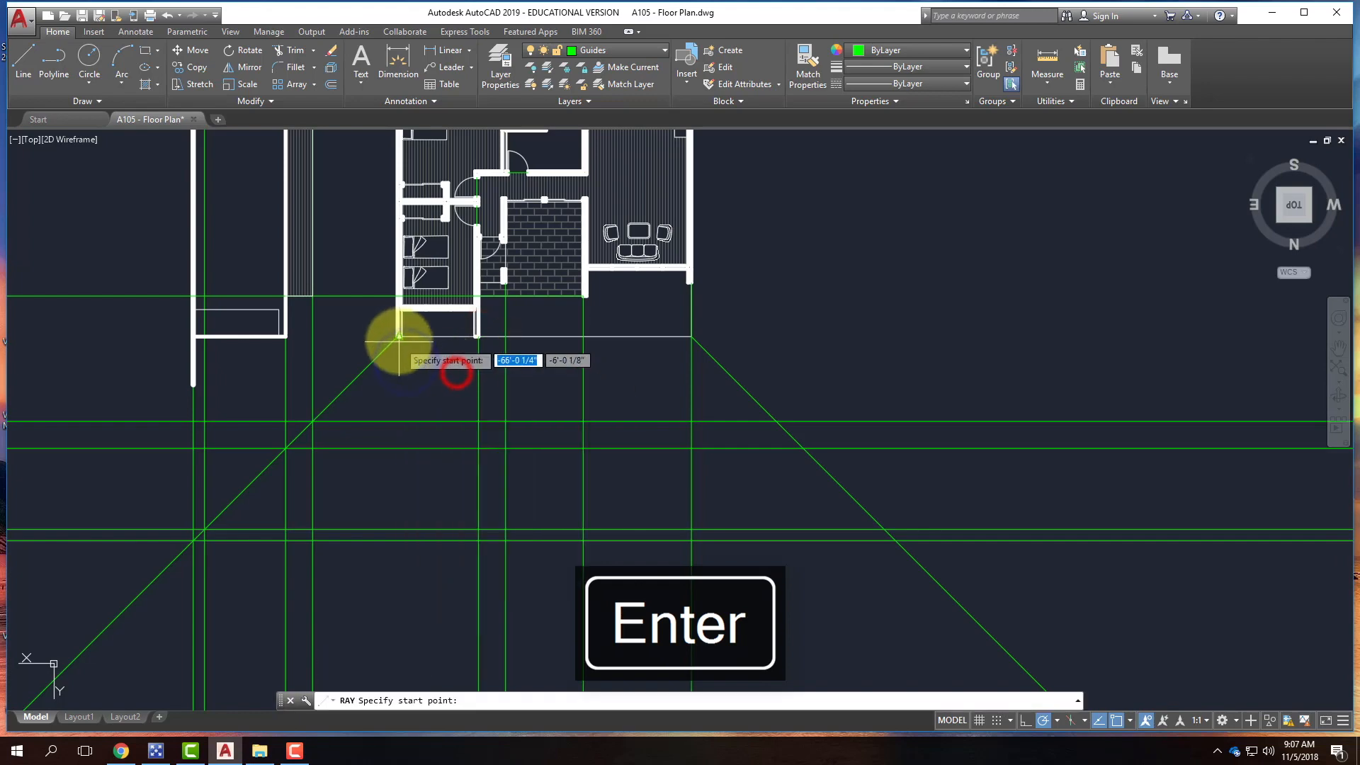
{"action": "left_click", "coordinate": [398, 335]}
{"action": "left_click", "coordinate": [397, 377]}
{"action": "key", "text": "Return"}
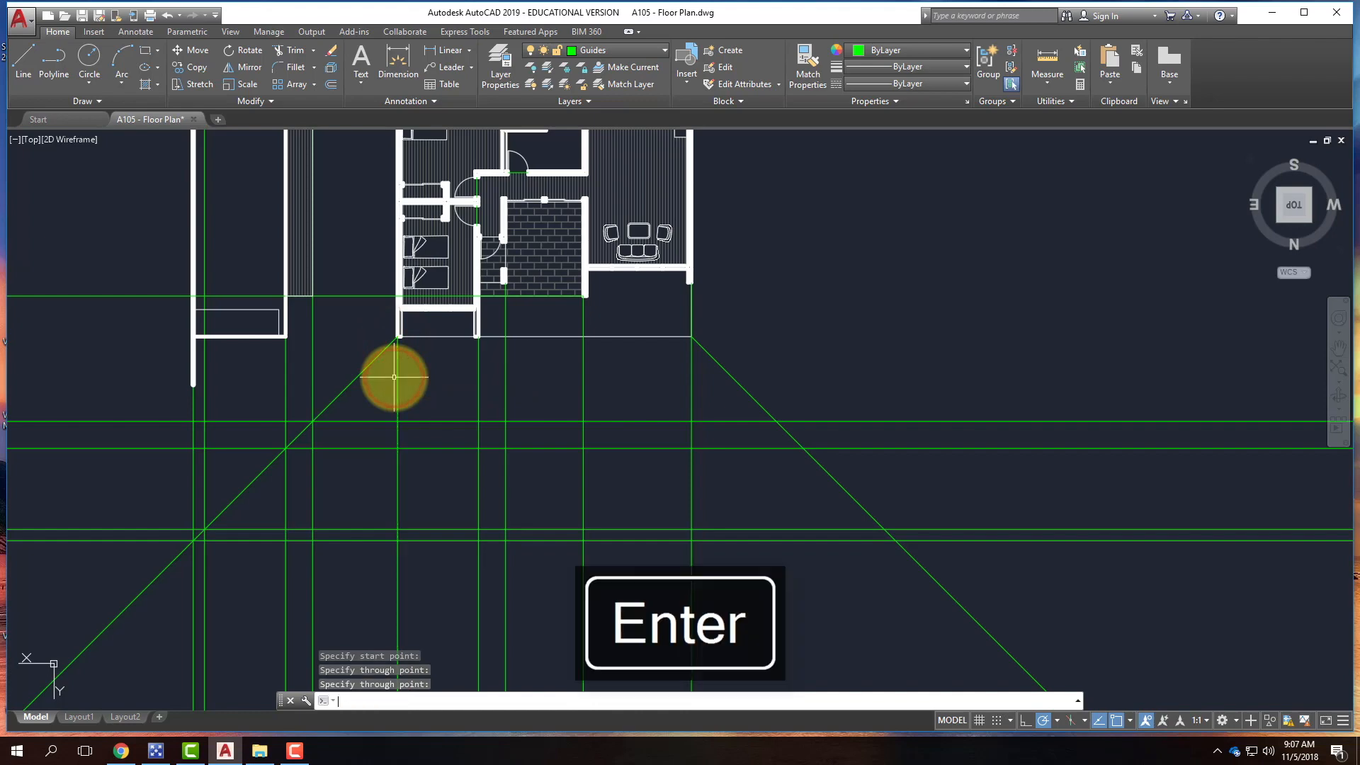
- Open the layer properties manager
{"action": "left_click", "coordinate": [916, 52]}
{"action": "left_click", "coordinate": [633, 46]}
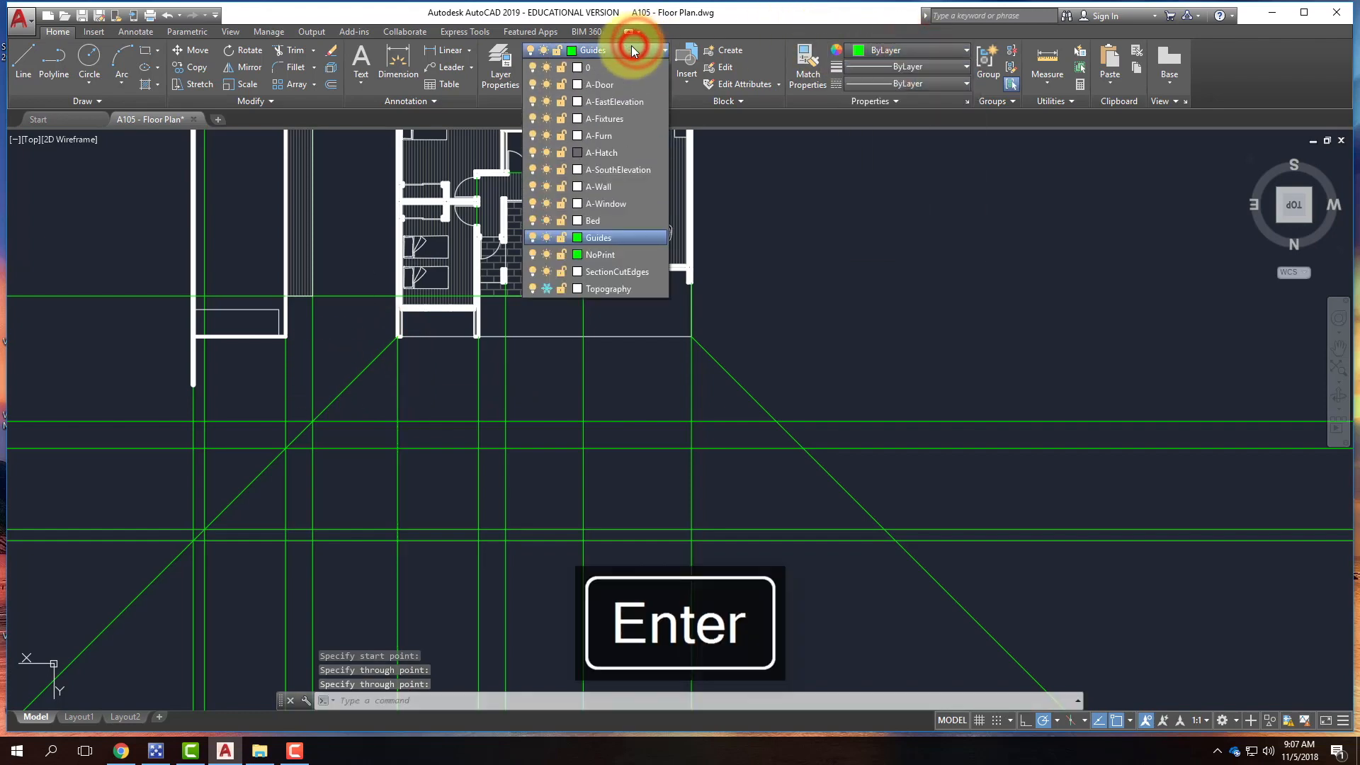
{"action": "left_click", "coordinate": [502, 62]}
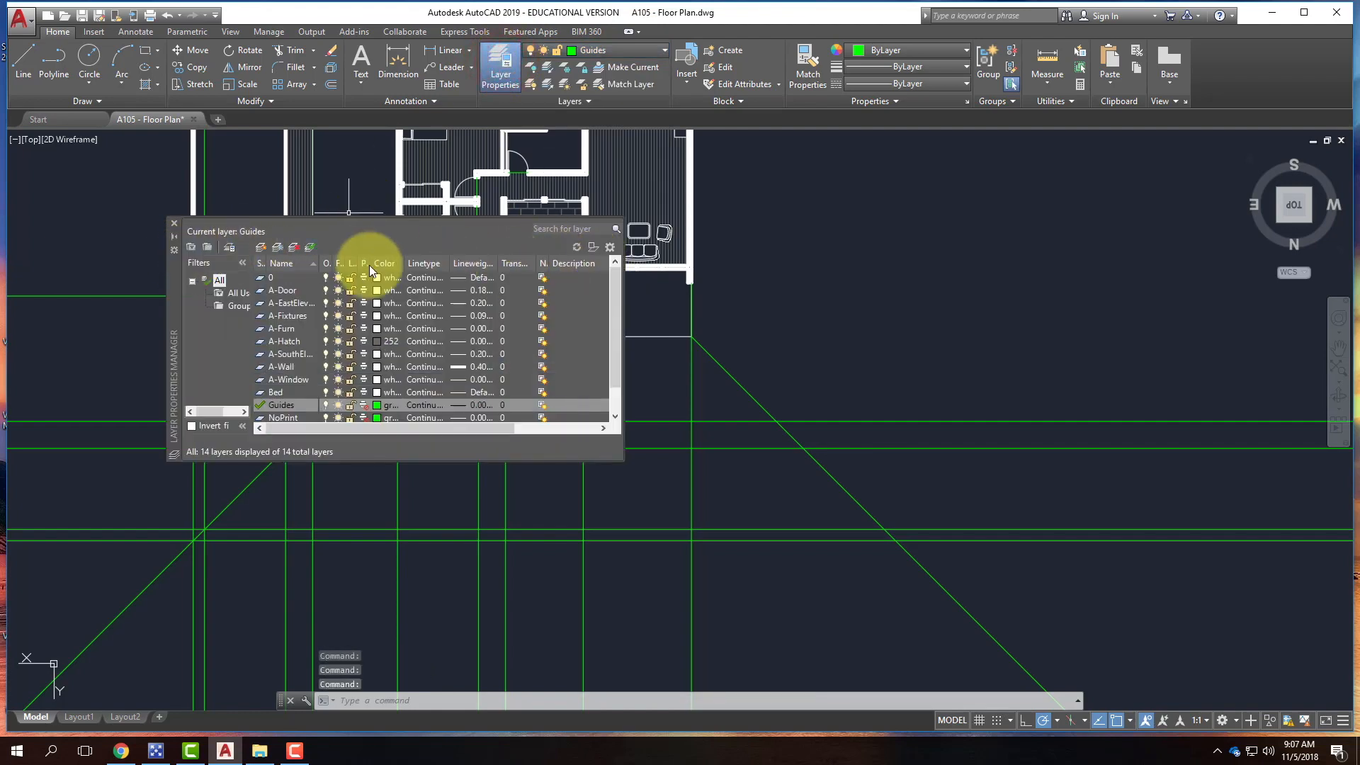
{"action": "left_click", "coordinate": [260, 247]}
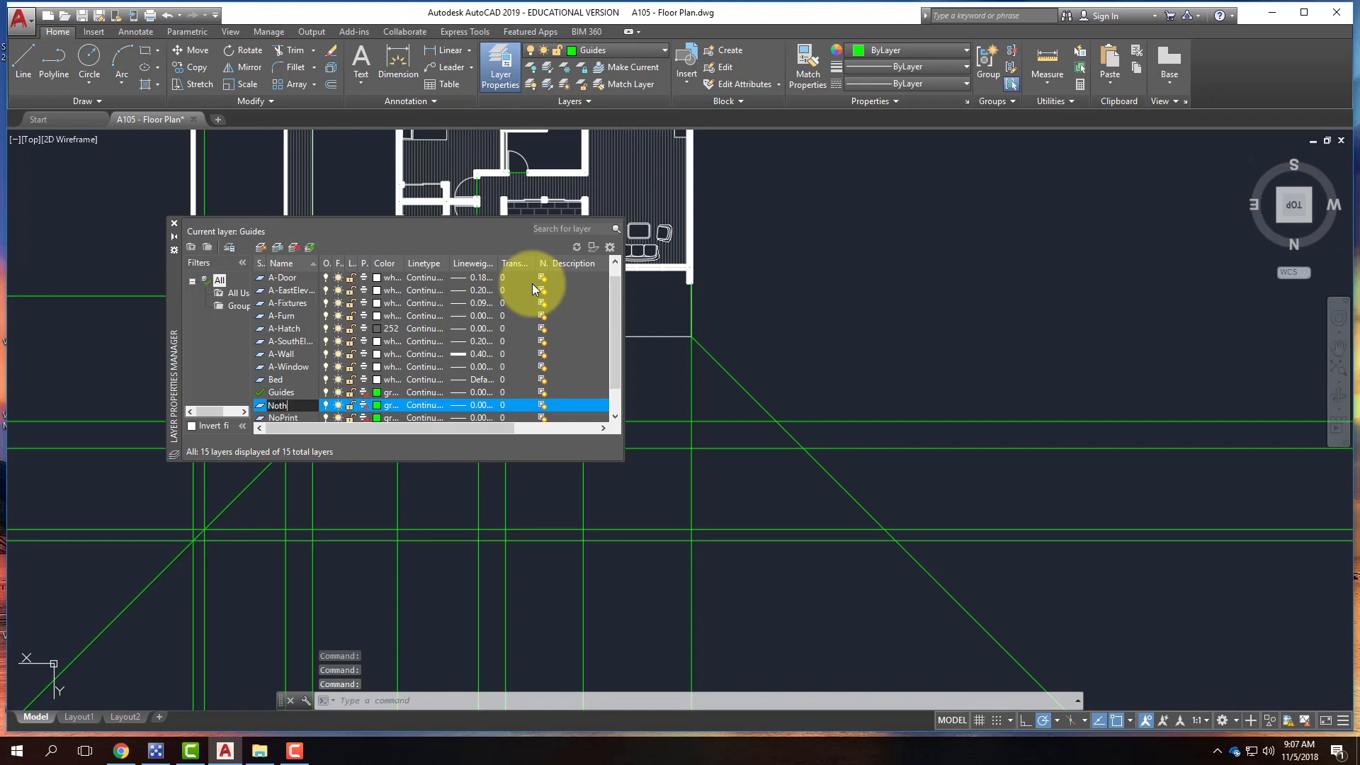
{"action": "key", "text": "Escape"}
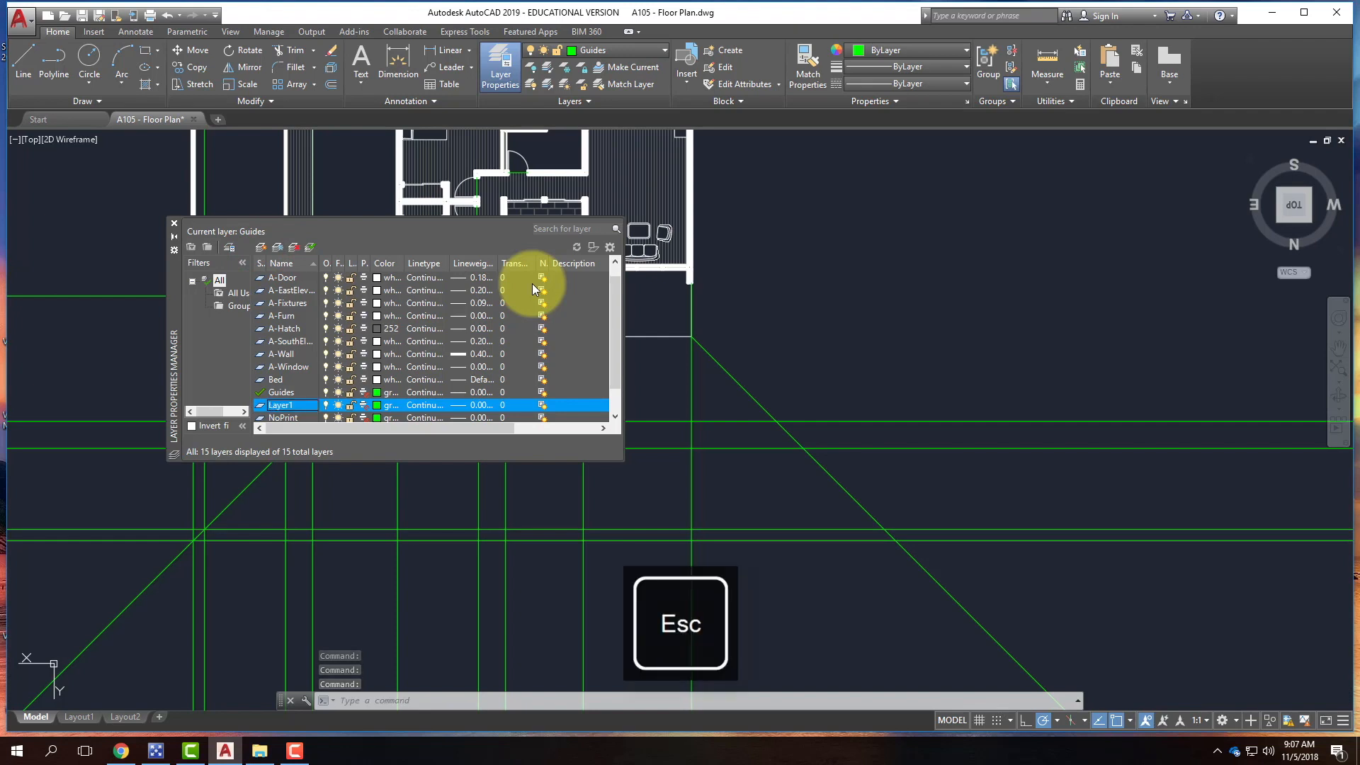
{"action": "left_click", "coordinate": [297, 246]}
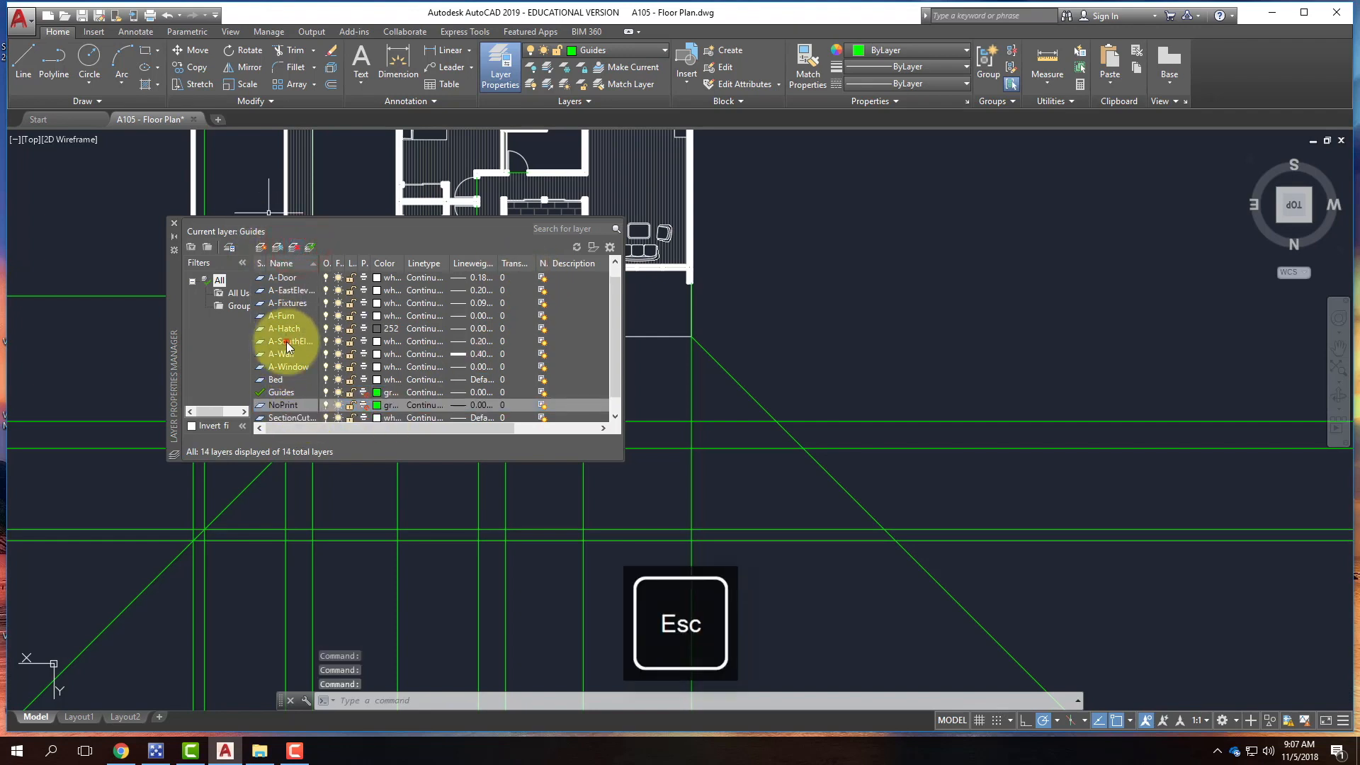
- Create a layer named A-NorthElevation based on the A-SouthElevation layer's settings and make it current
{"action": "left_click", "coordinate": [286, 344]}
{"action": "double_click", "coordinate": [260, 342]}
{"action": "left_click", "coordinate": [261, 246]}
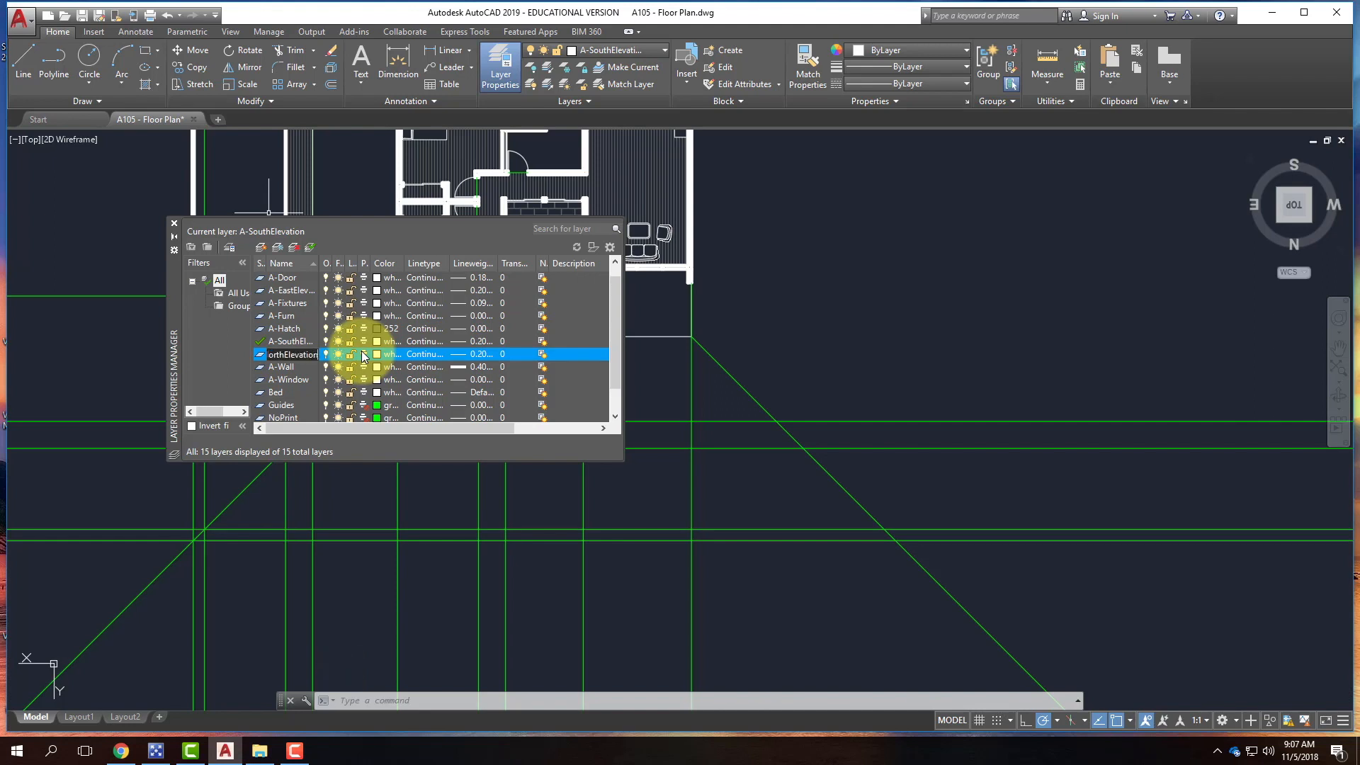
{"action": "key", "text": "Return"}
{"action": "double_click", "coordinate": [260, 353]}
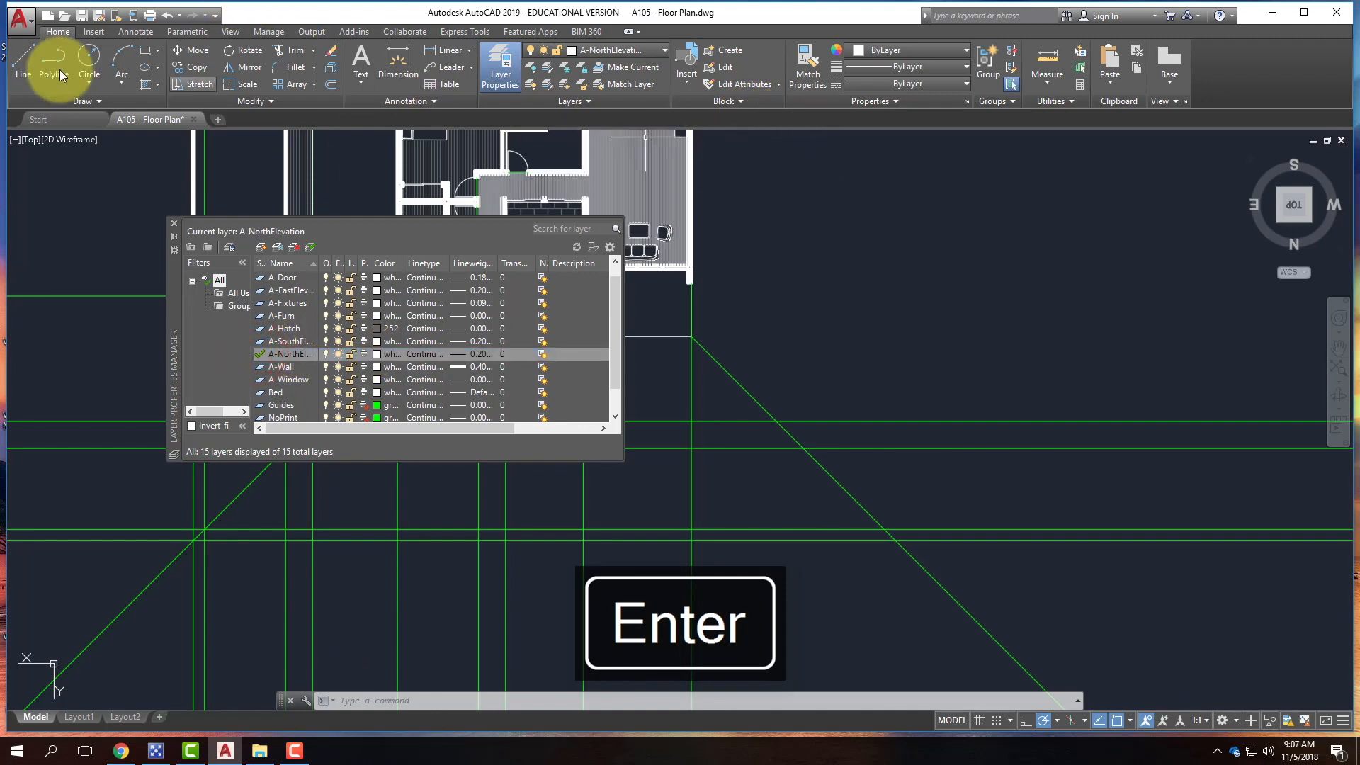
- Close the layer properties manager and draw a practice slope line with a 12', 6' offset in the empty space west of the plan
{"action": "left_click", "coordinate": [19, 51]}
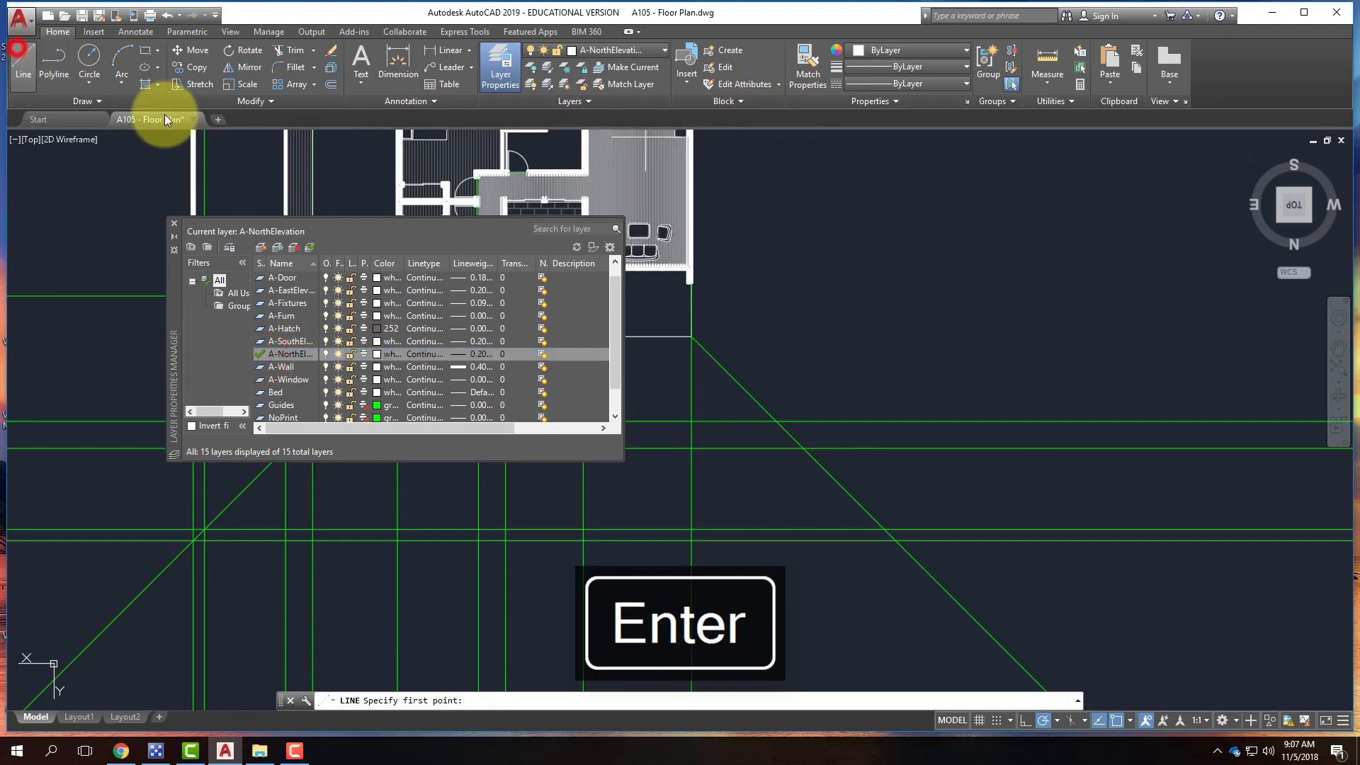
{"action": "left_click", "coordinate": [174, 223]}
{"action": "scroll", "coordinate": [392, 497], "scroll_direction": "up", "scroll_amount": 1}
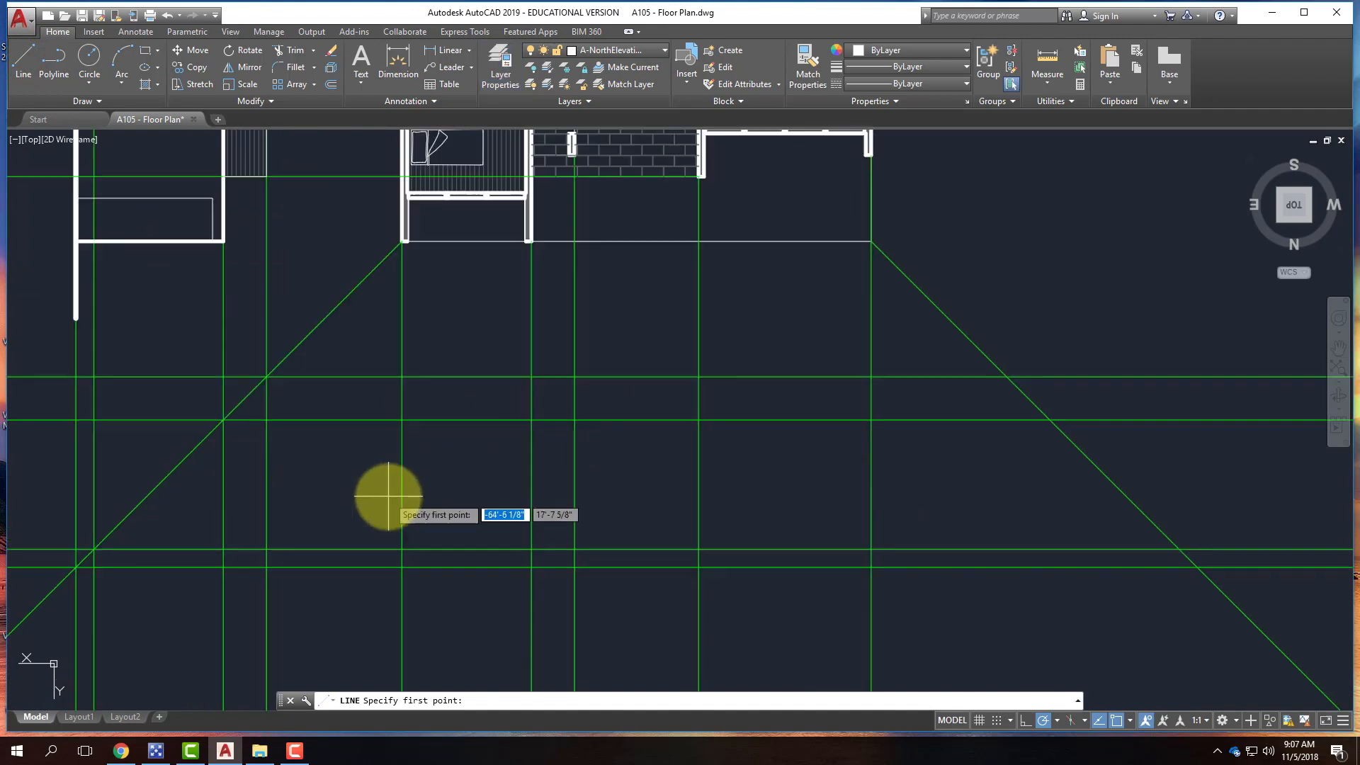
{"action": "scroll", "coordinate": [378, 501], "scroll_direction": "down", "scroll_amount": 1}
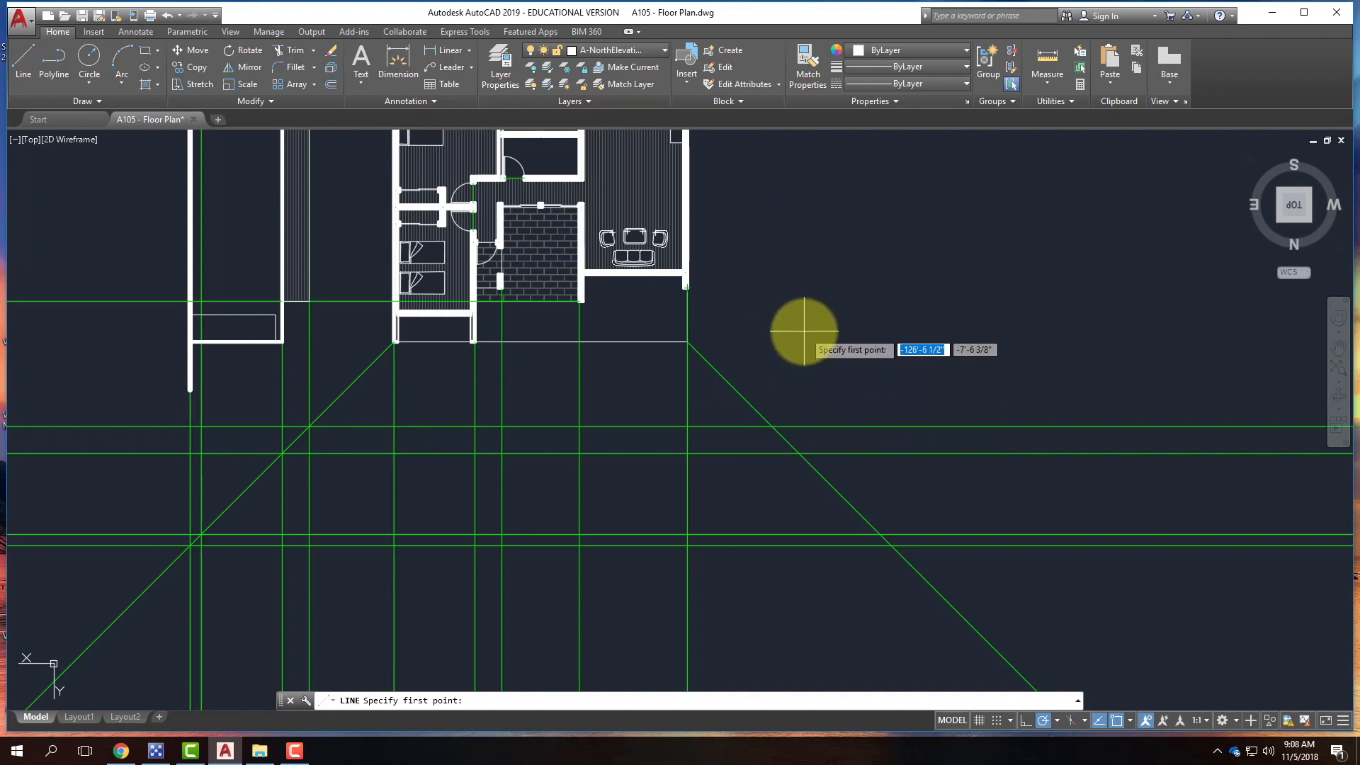
{"action": "left_click", "coordinate": [805, 328]}
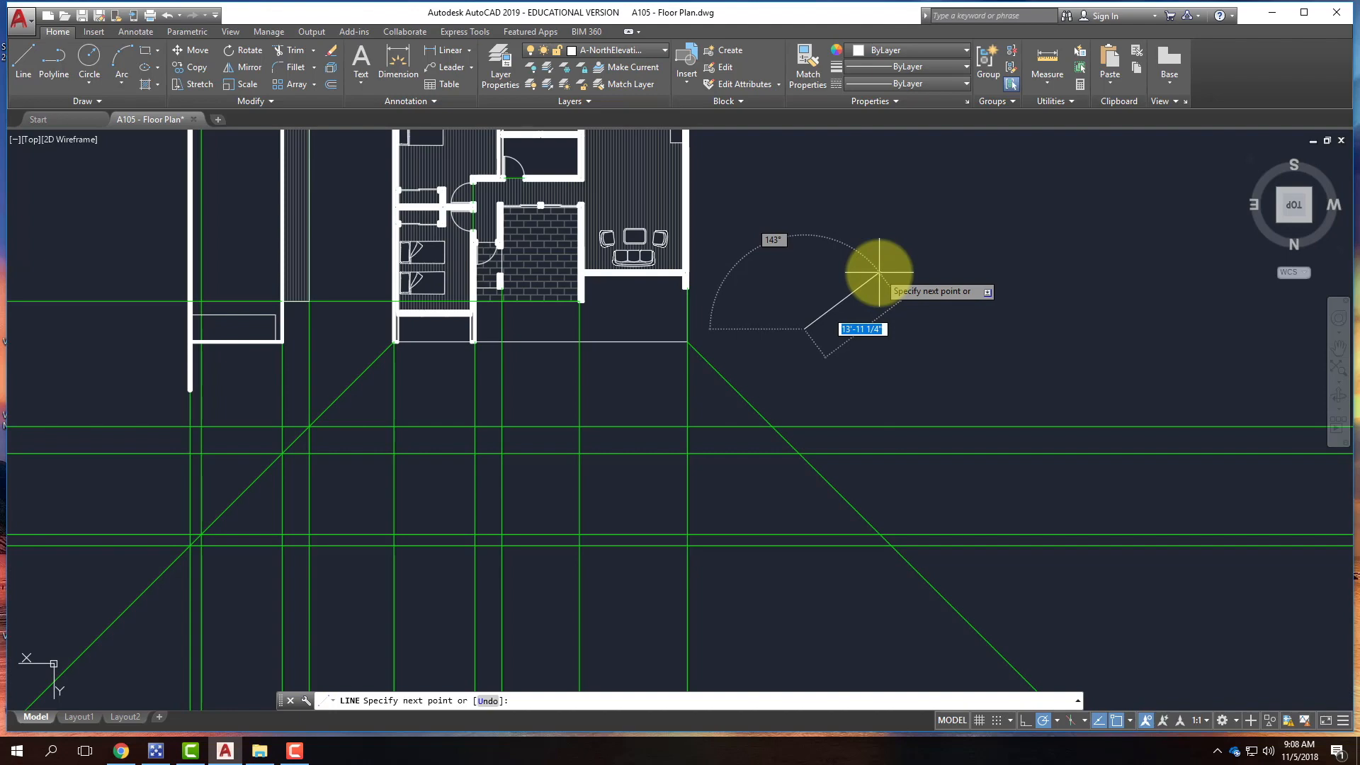
{"action": "key", "text": "F8"}
{"action": "key", "text": "F8"}
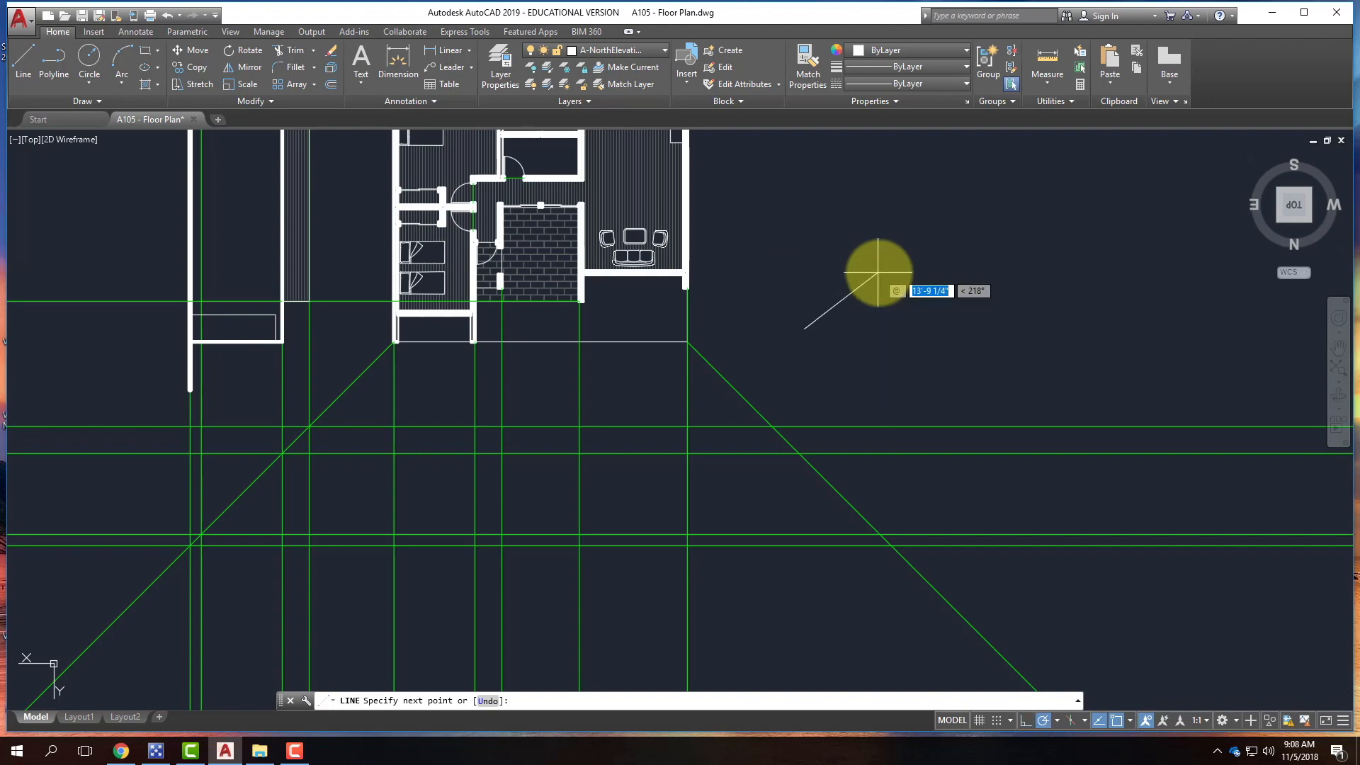
{"action": "key", "text": "Tab"}
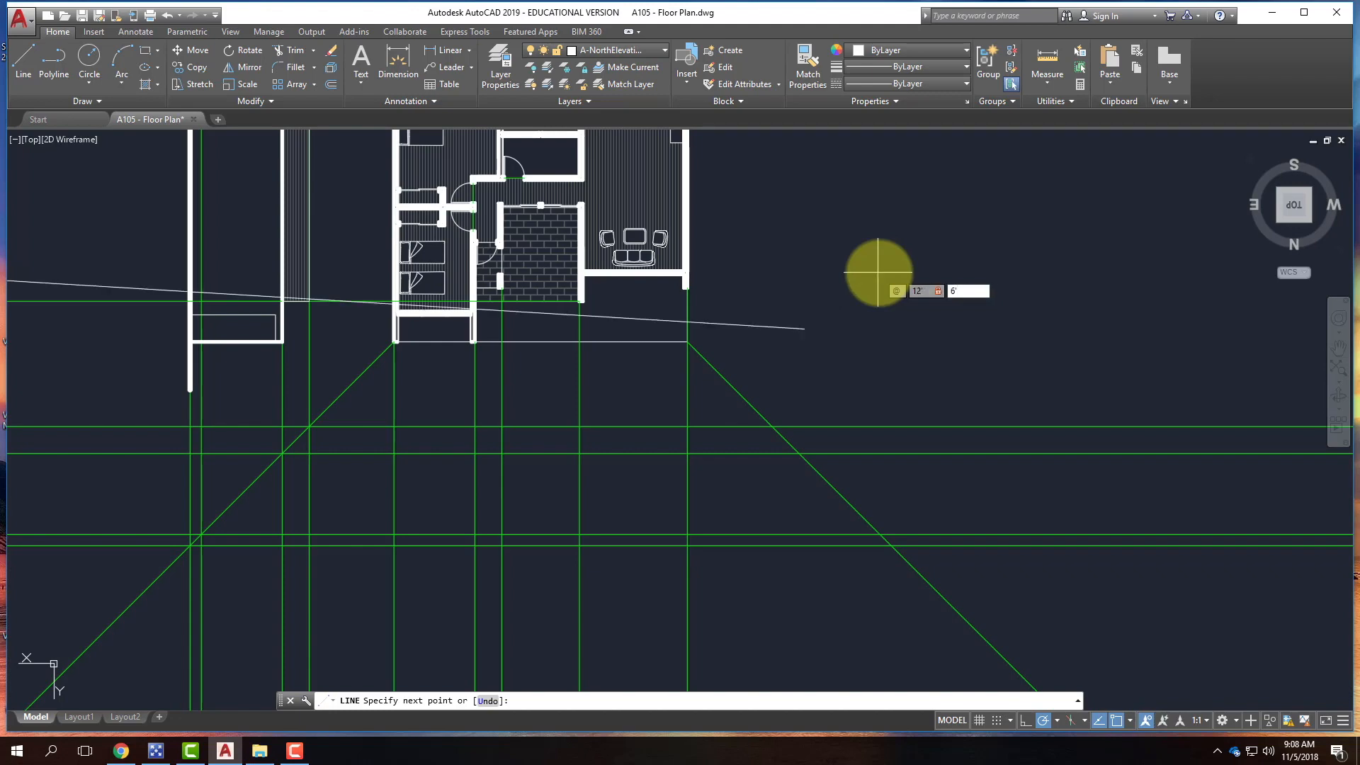
{"action": "type", "text": "6'"}
{"action": "key", "text": "Return"}
{"action": "key", "text": "Return"}
{"action": "left_click", "coordinate": [766, 348]}
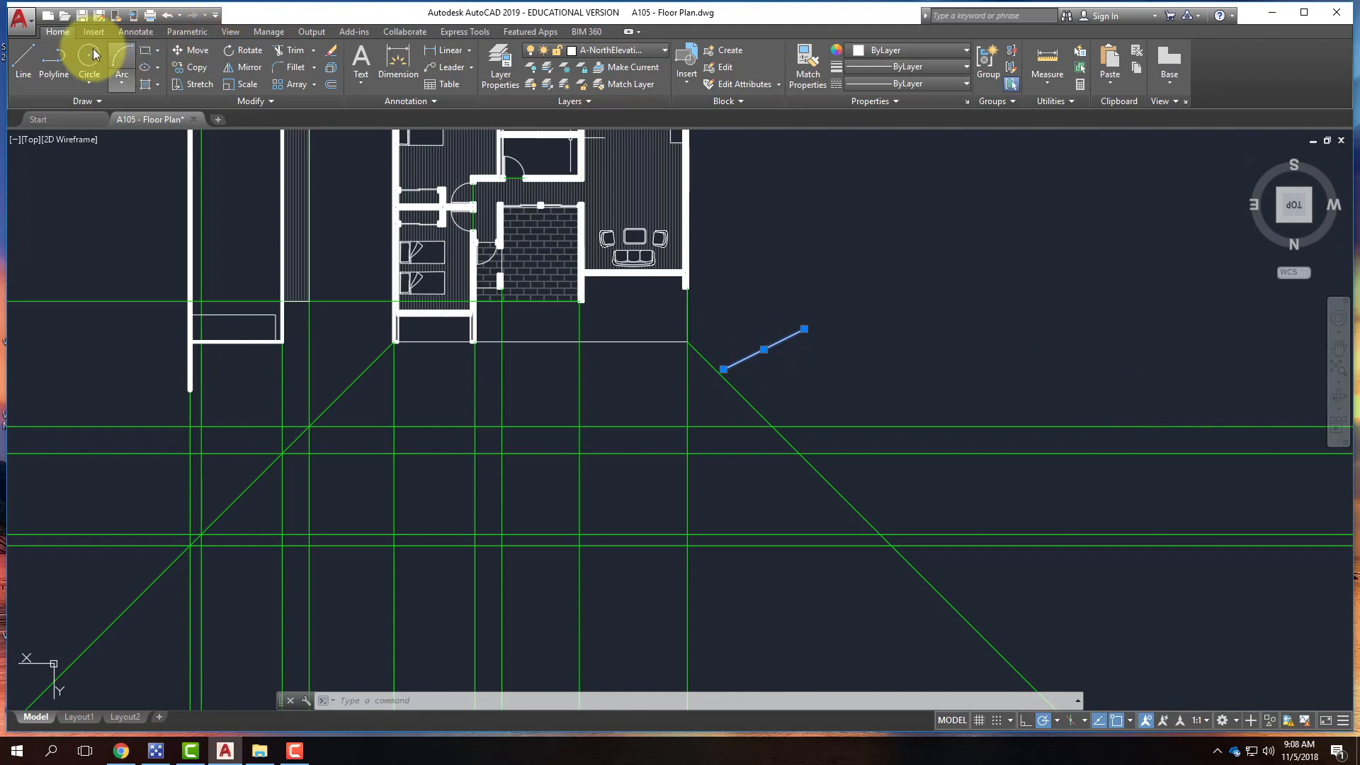
- Draw a second practice slope line from the end of the first one with a 12', 12' offset
{"action": "left_click", "coordinate": [25, 63]}
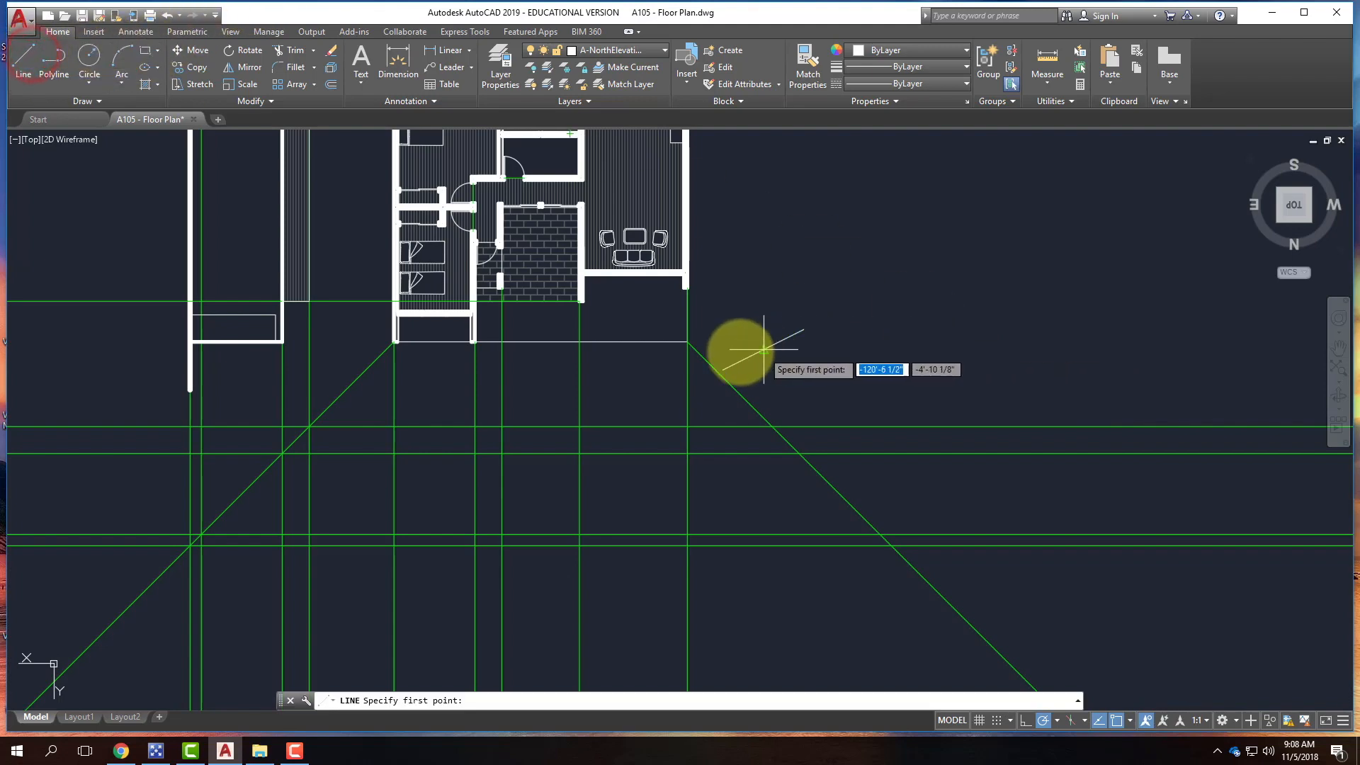
{"action": "left_click", "coordinate": [723, 368]}
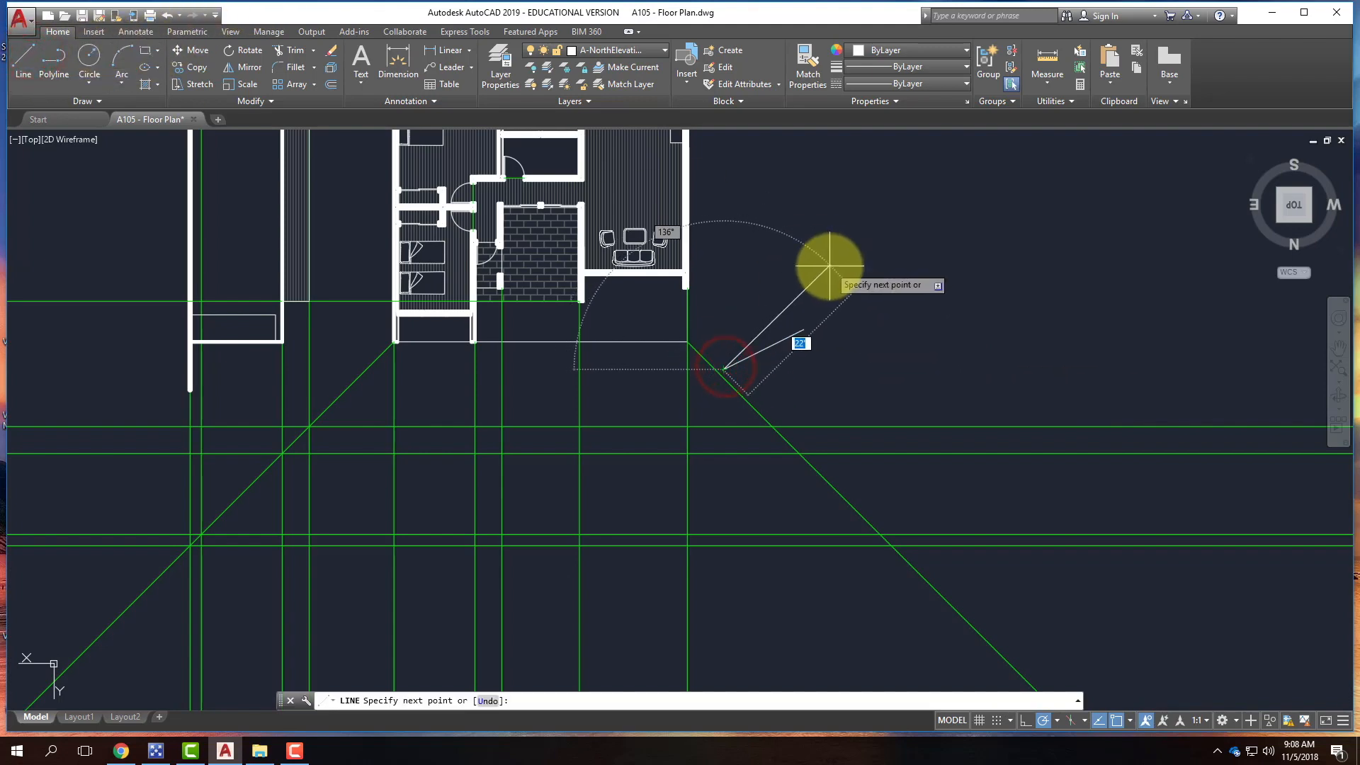
{"action": "key", "text": "Tab"}
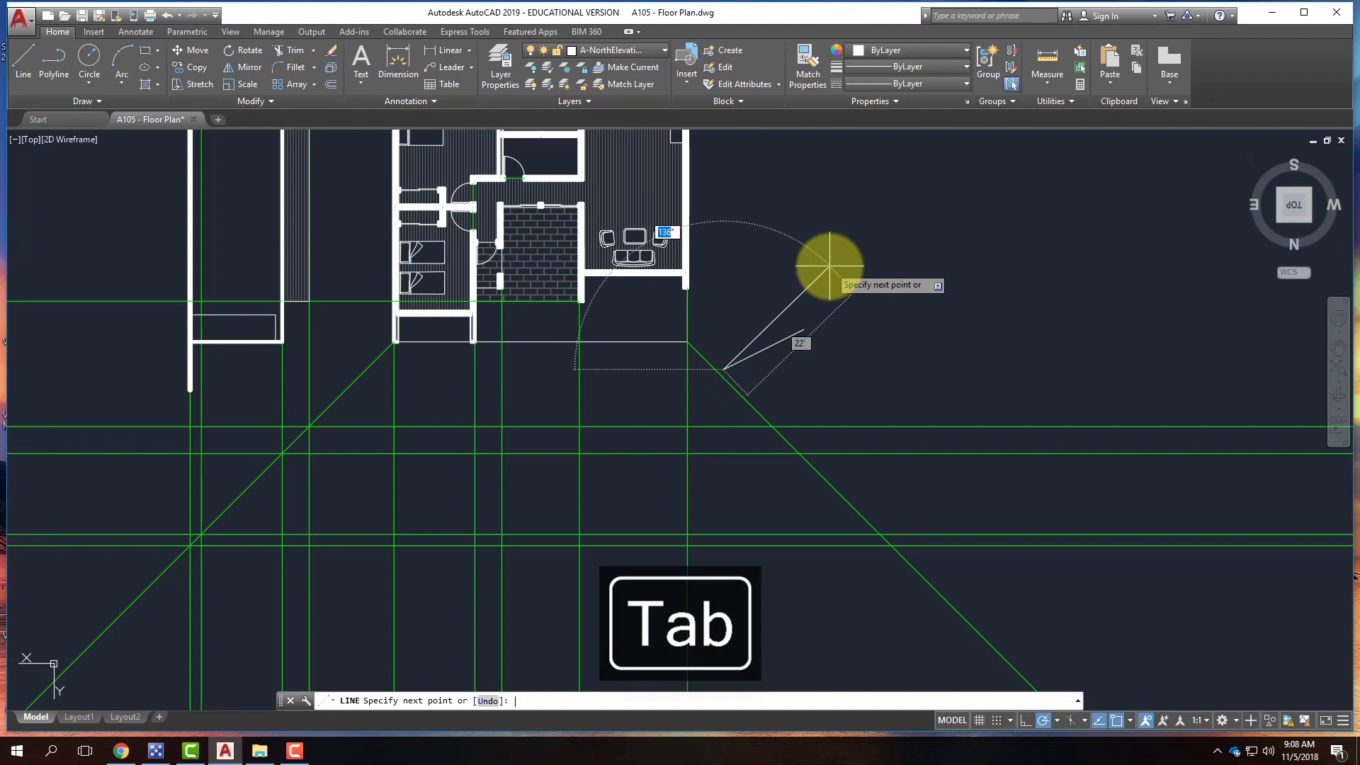
{"action": "key", "text": "Tab"}
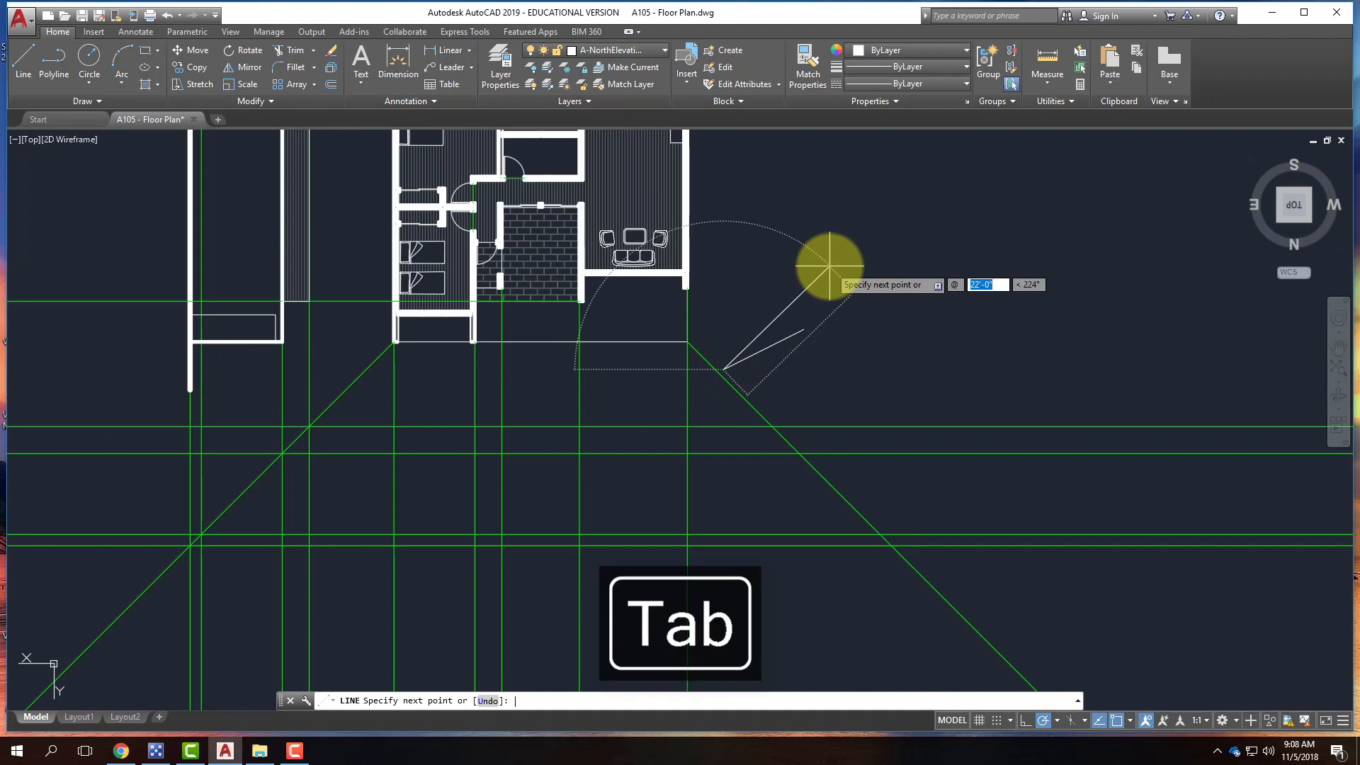
{"action": "type", "text": "12'"}
{"action": "key", "text": "Tab"}
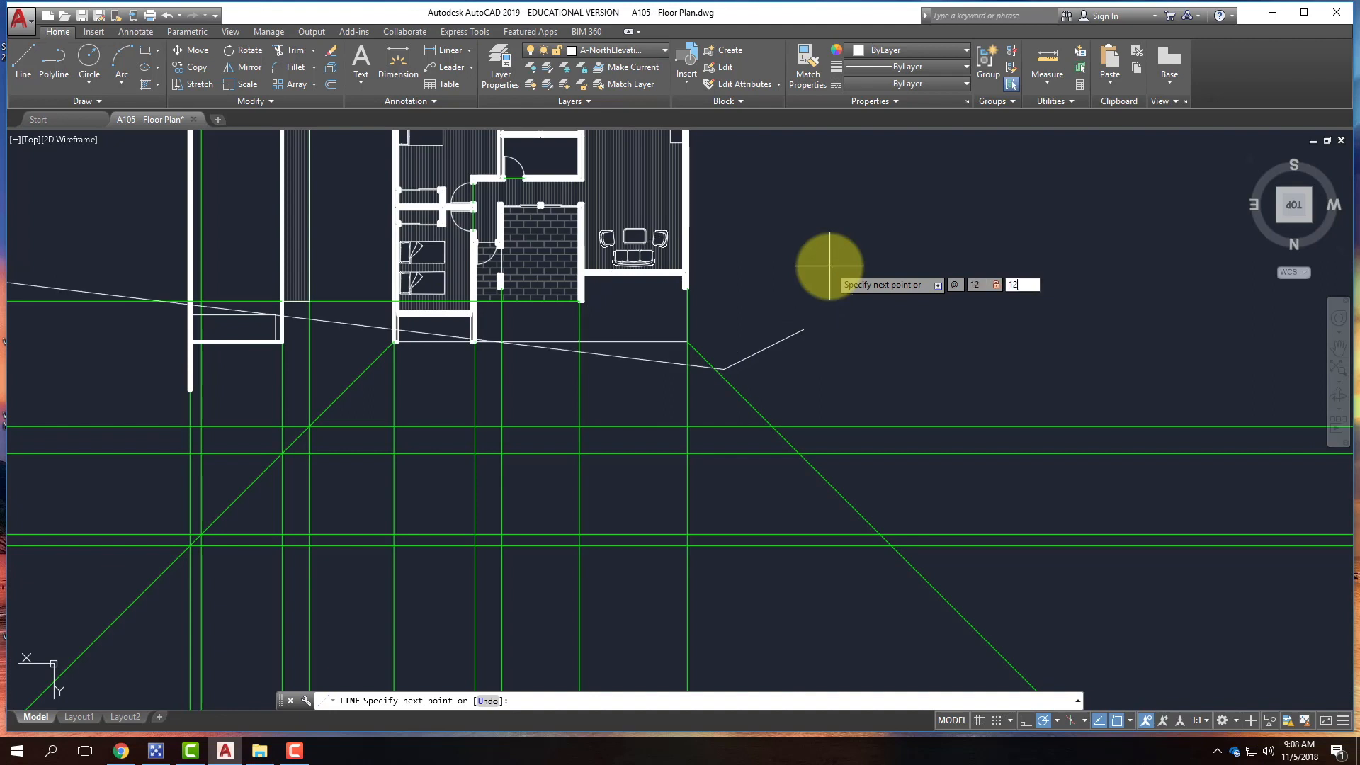
{"action": "key", "text": "Return"}
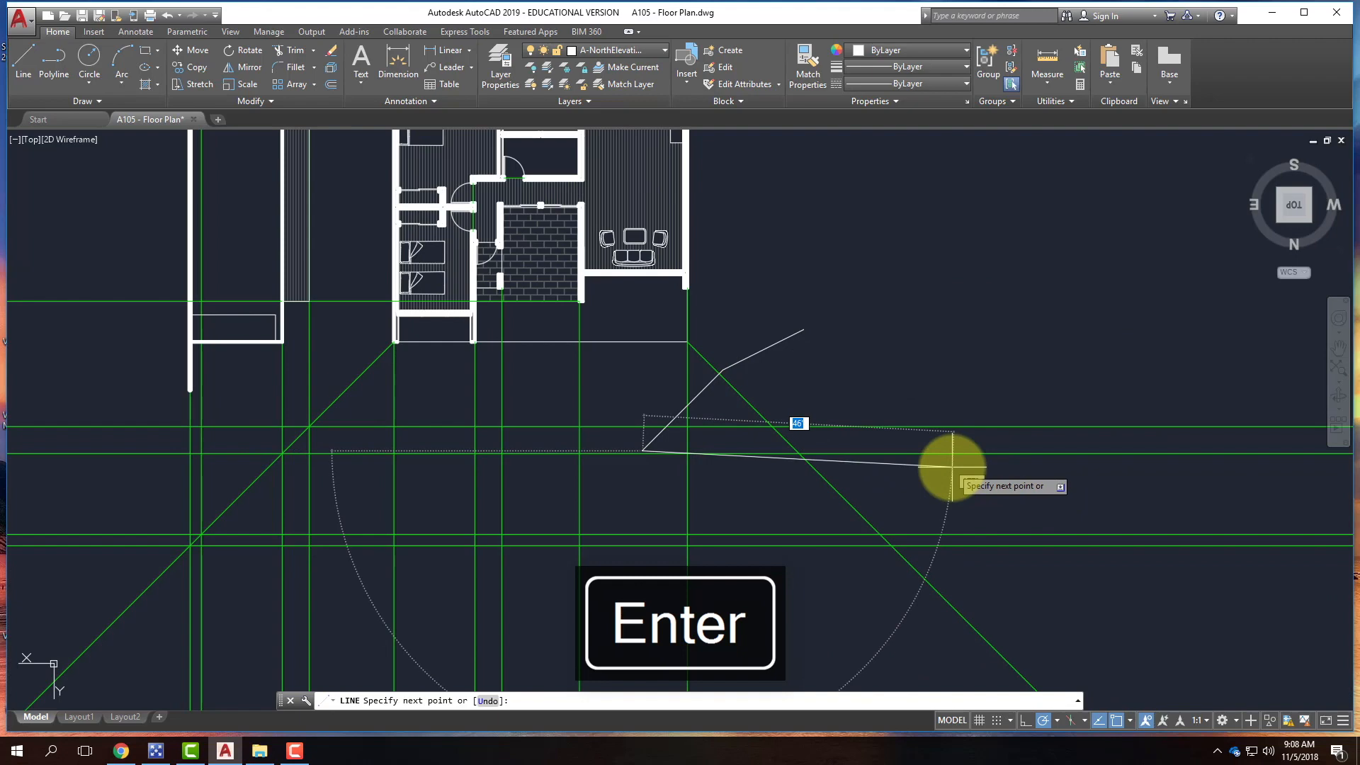
{"action": "key", "text": "Escape"}
- Move the 12', 12' slope line by its free end onto the end it shares with the 12', 6' line
{"action": "left_click", "coordinate": [710, 384]}
{"action": "type", "text": "m"}
{"action": "key", "text": "Return"}
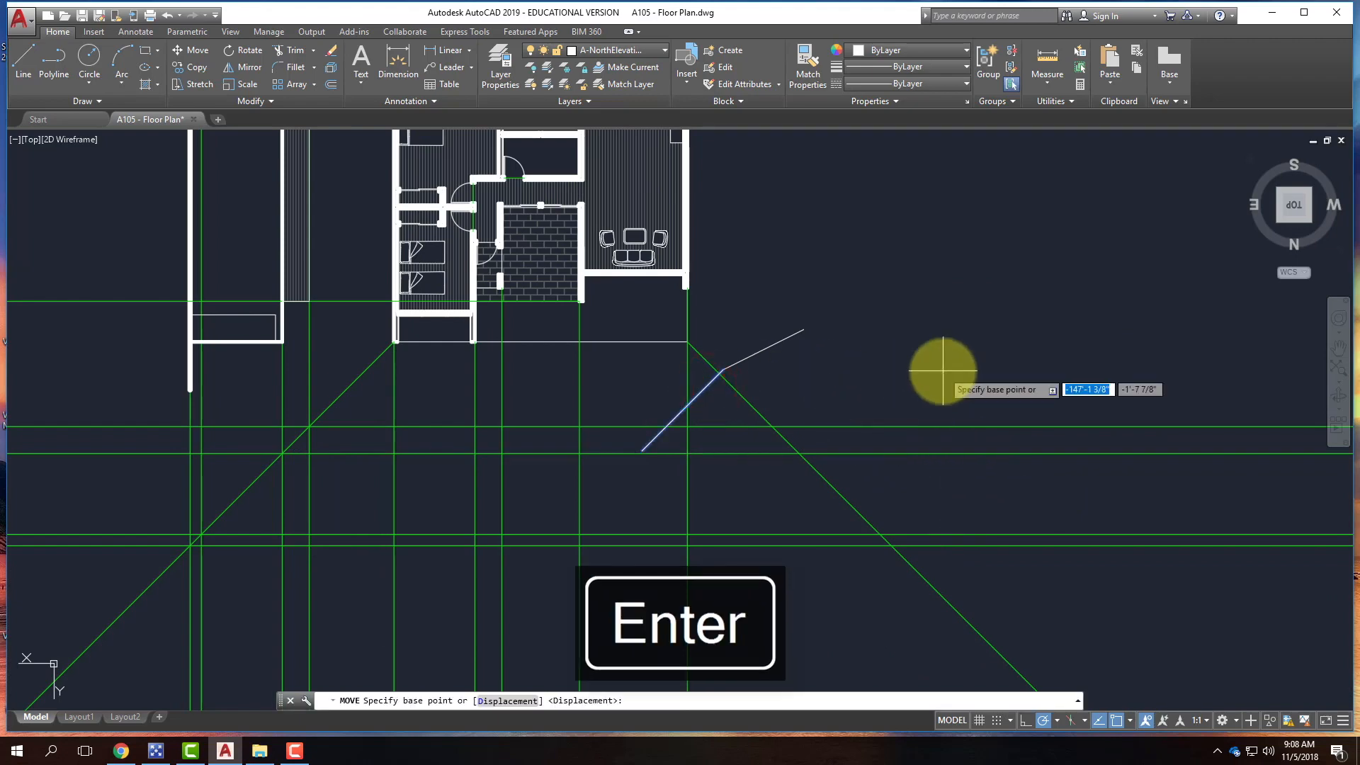
{"action": "left_click", "coordinate": [641, 447]}
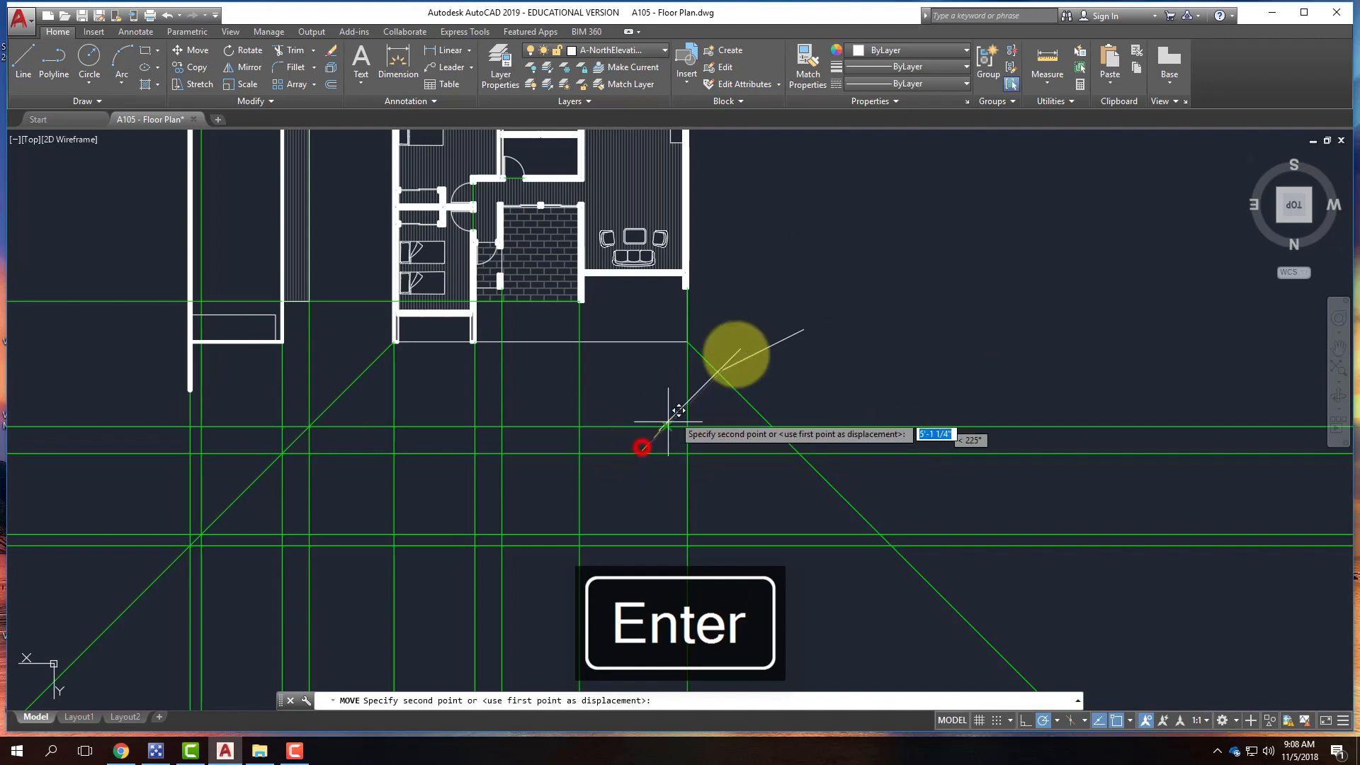
{"action": "left_click", "coordinate": [723, 366]}
{"action": "key", "text": "Escape"}
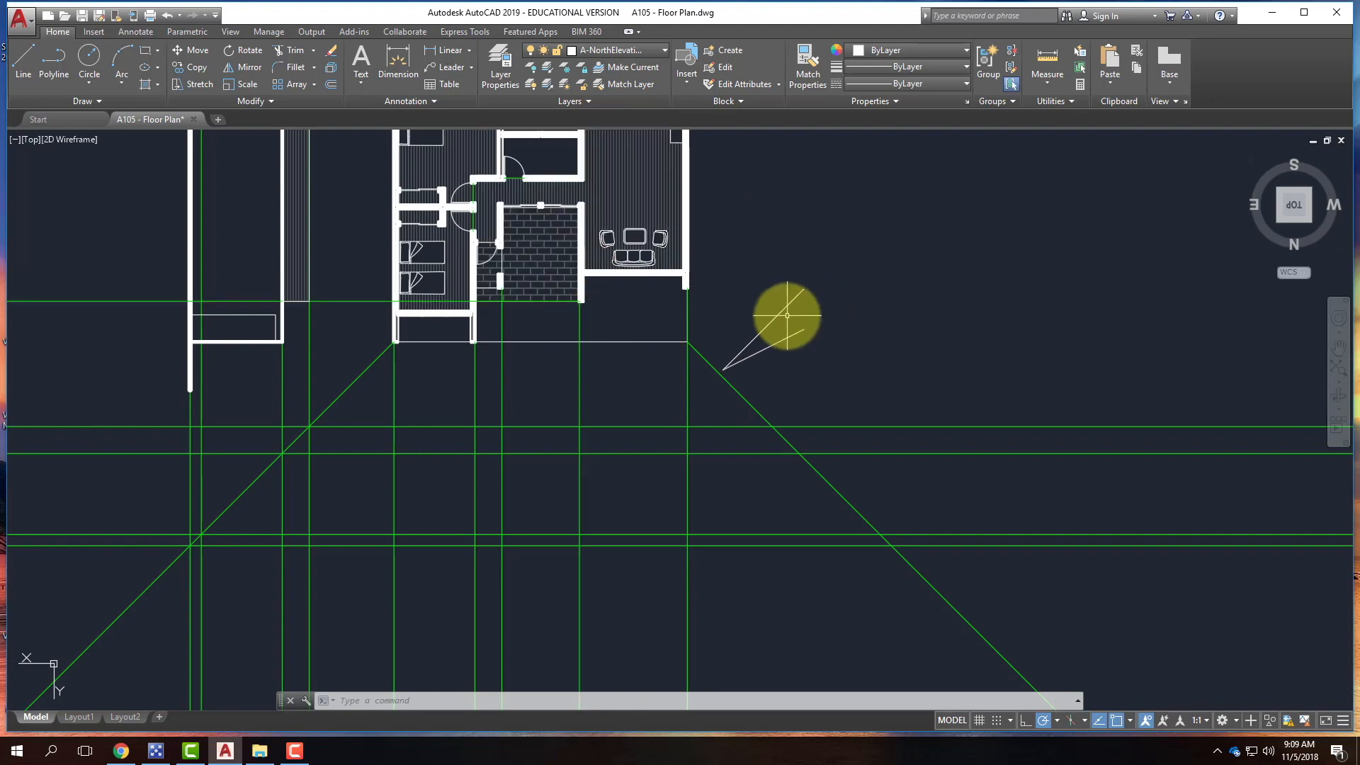
{"action": "left_click", "coordinate": [783, 307]}
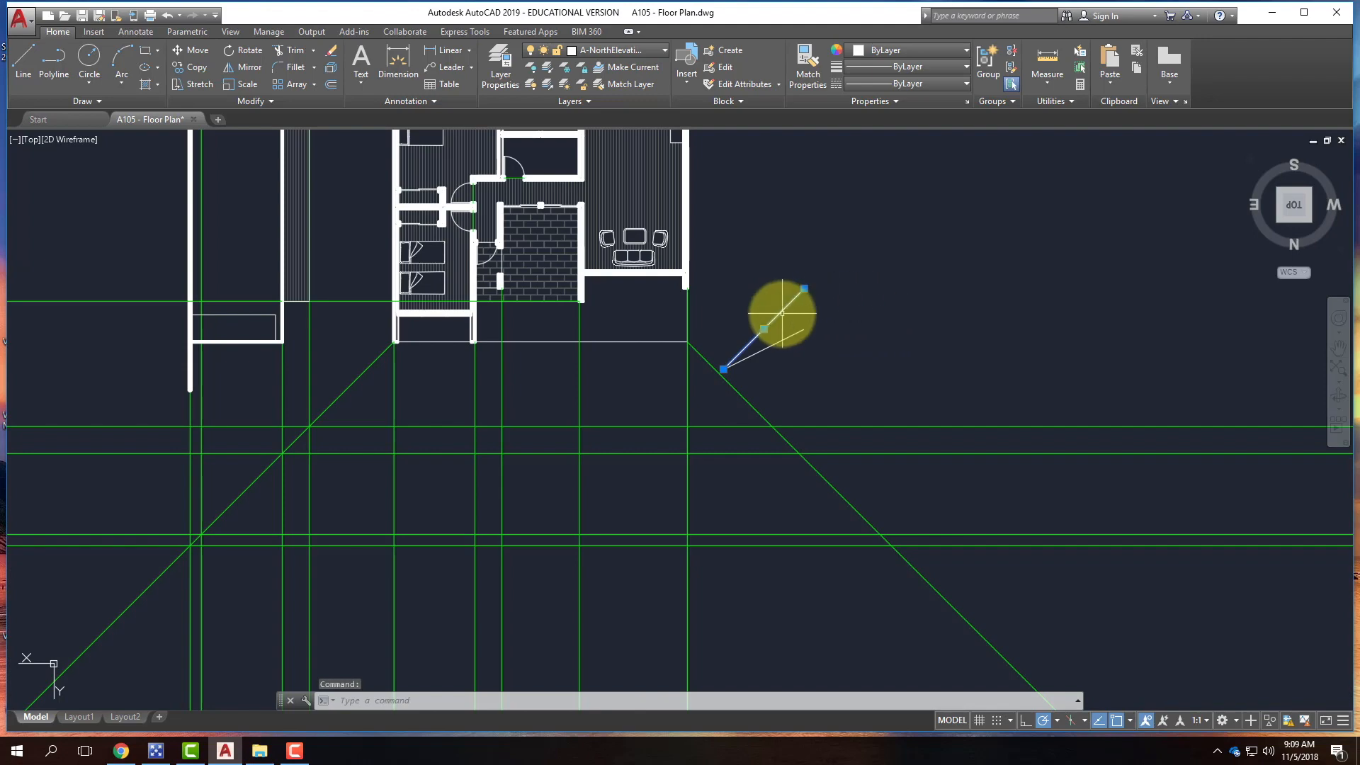
- Start a roof line where the living wing's inner vertical guide meets the first horizontal guide below the plan, trying a 12', 12' offset and undoing it
{"action": "left_click", "coordinate": [23, 61]}
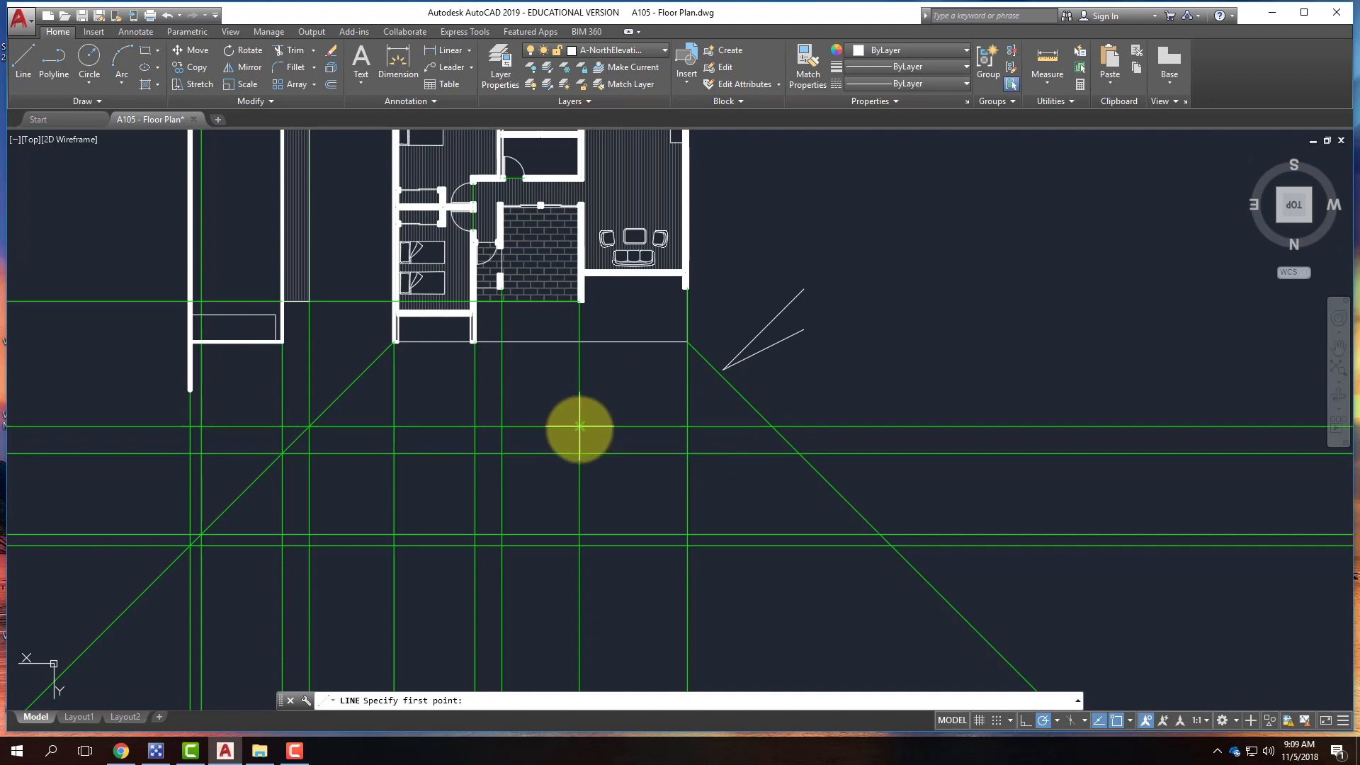
{"action": "left_click", "coordinate": [580, 426]}
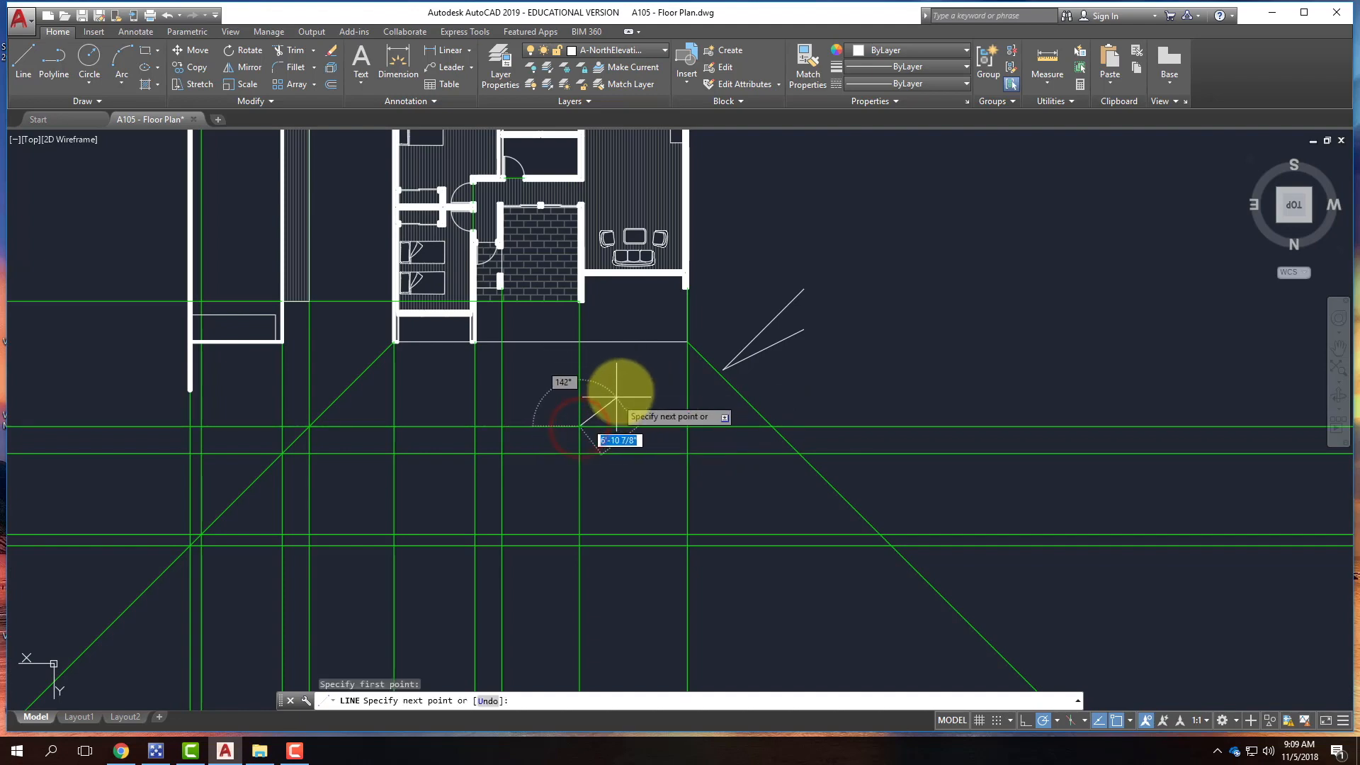
{"action": "type", "text": "@"}
{"action": "type", "text": "12"}
{"action": "key", "text": "BackSpace"}
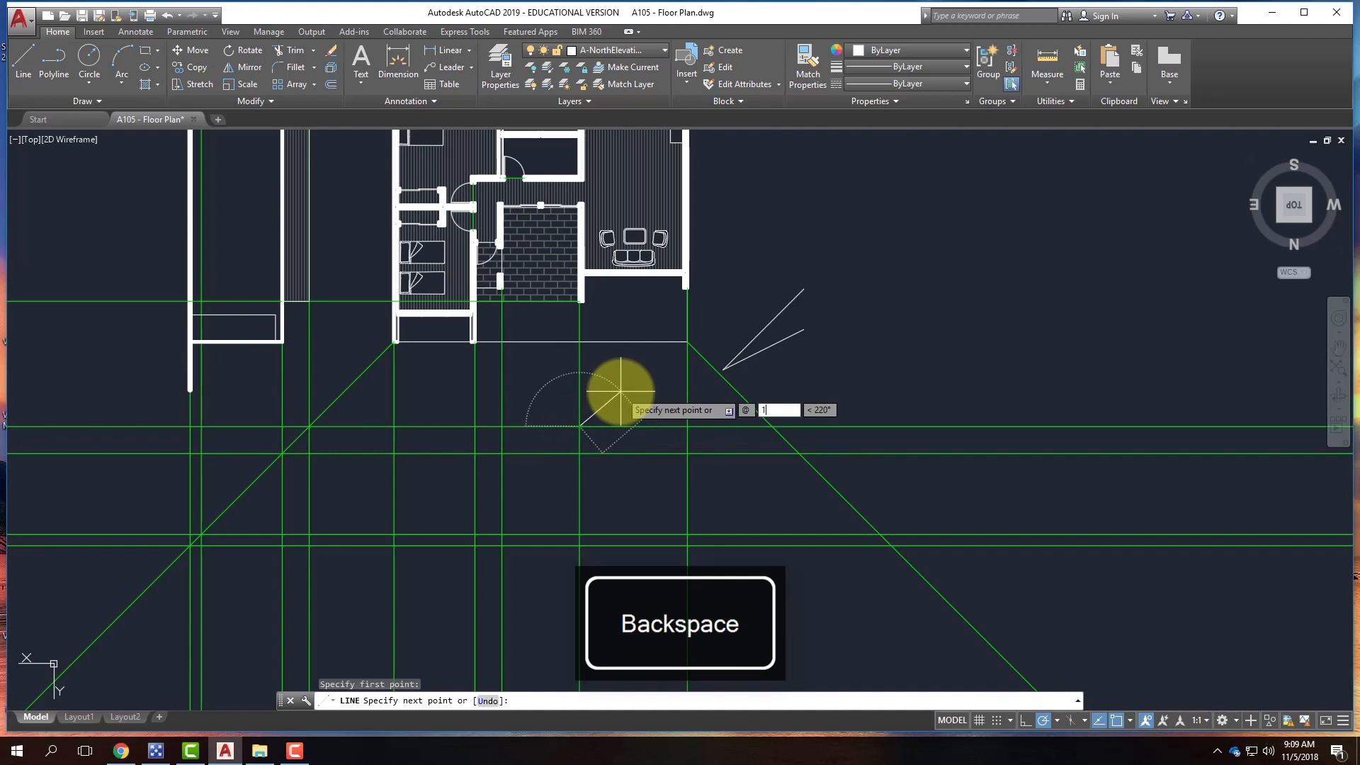
{"action": "type", "text": "2'"}
{"action": "key", "text": "Tab"}
{"action": "type", "text": "12"}
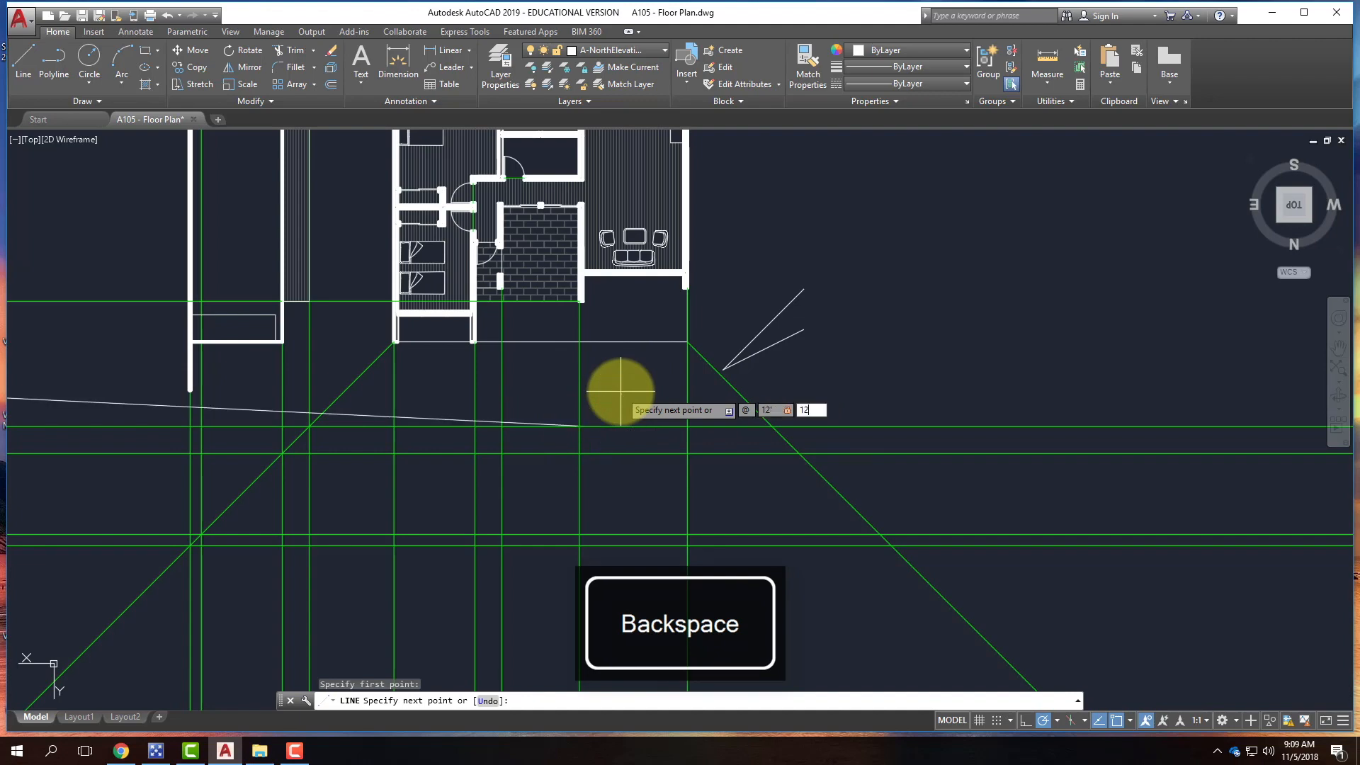
{"action": "key", "text": "Return"}
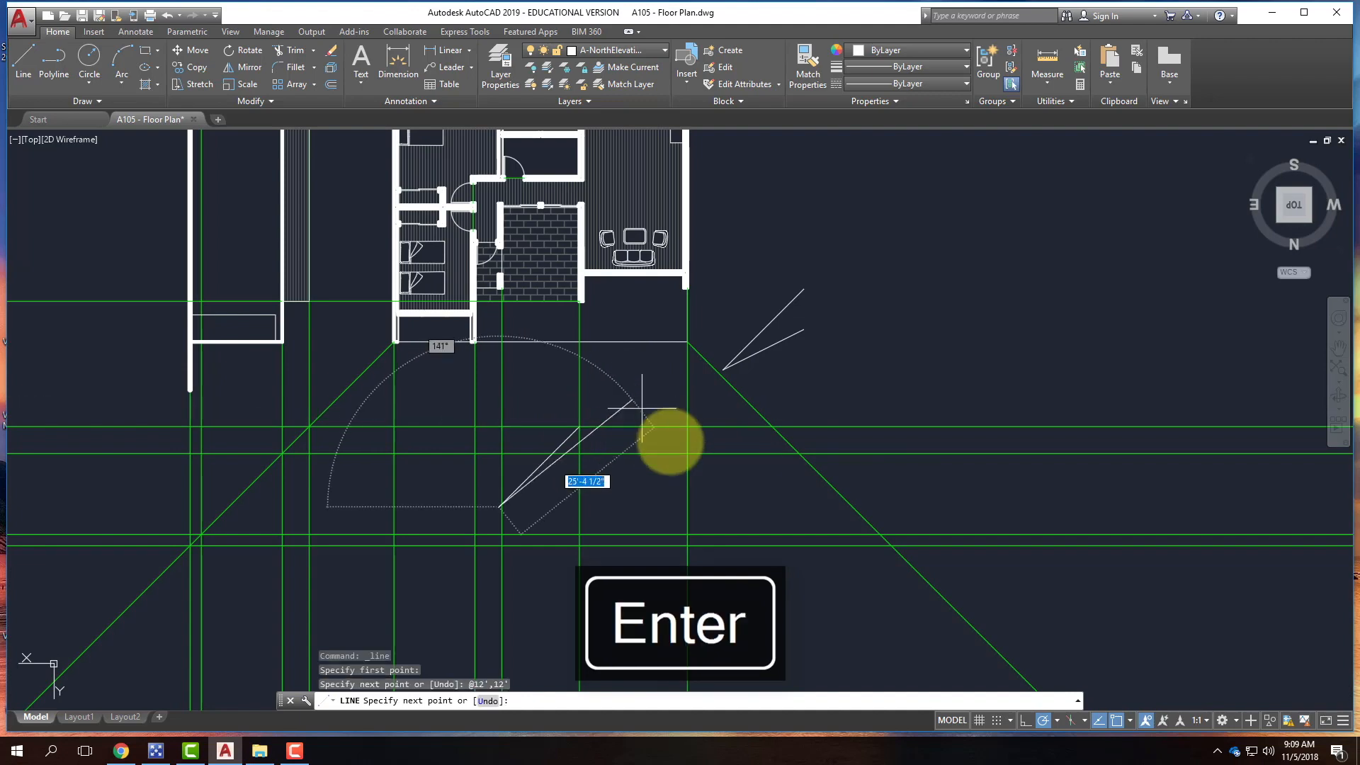
{"action": "key", "text": "ctrl+z"}
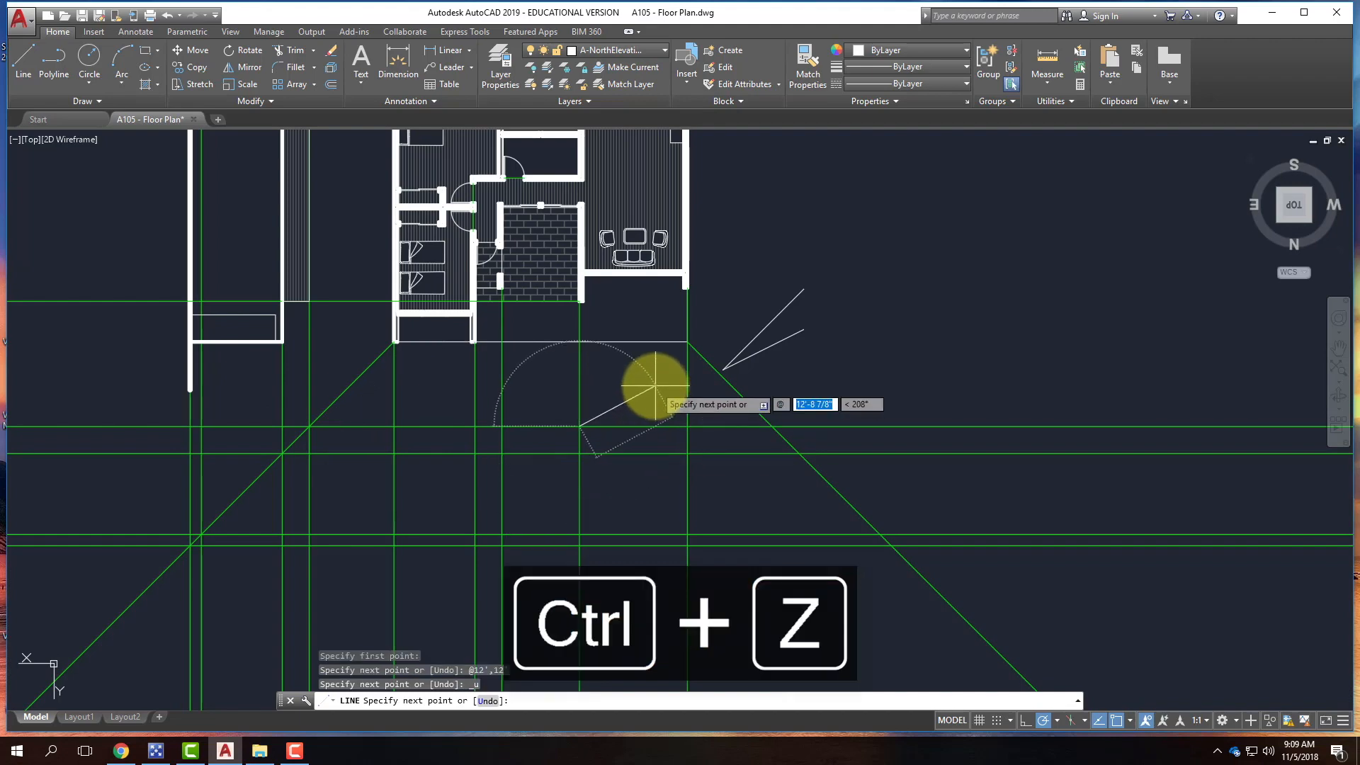
- Try the 12', 12' offset again for the end of the roof line and undo the segment
{"action": "type", "text": "12'"}
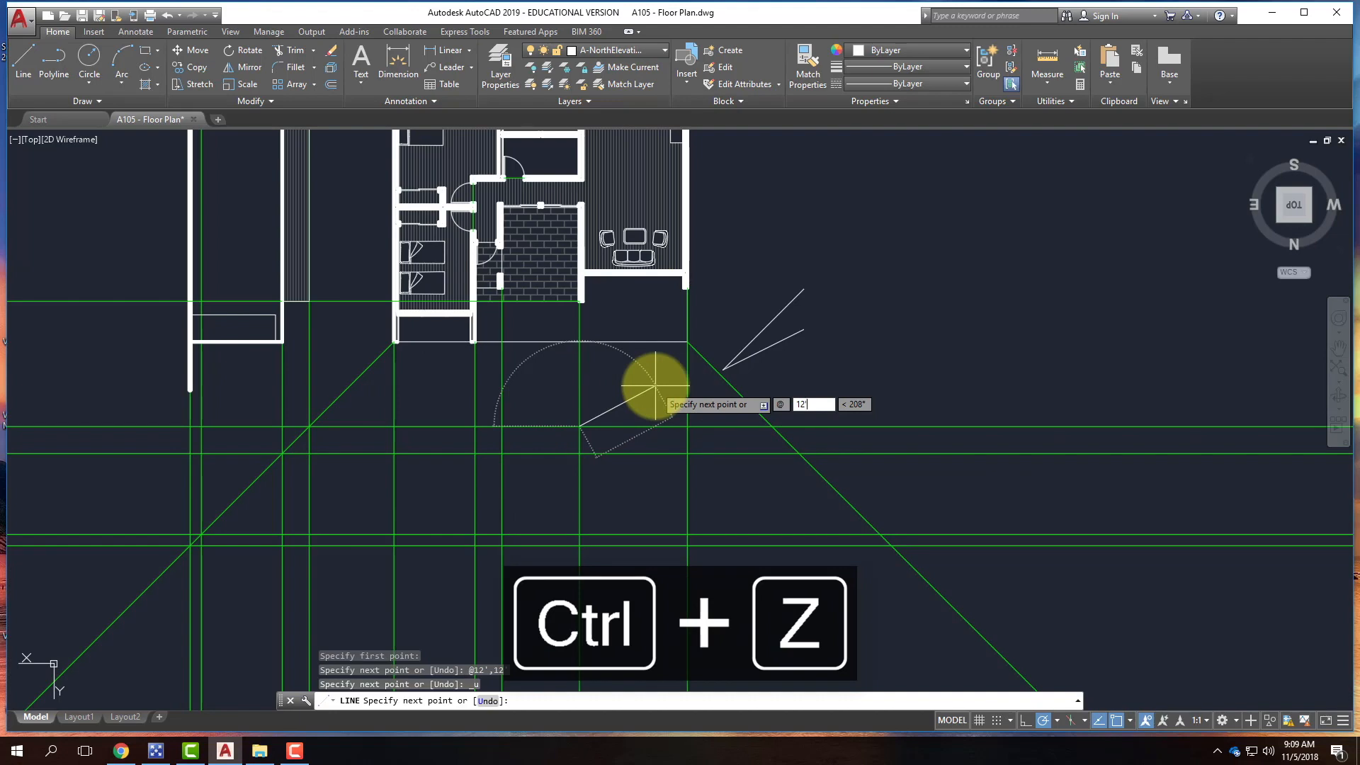
{"action": "type", "text": ",12'"}
{"action": "key", "text": "Return"}
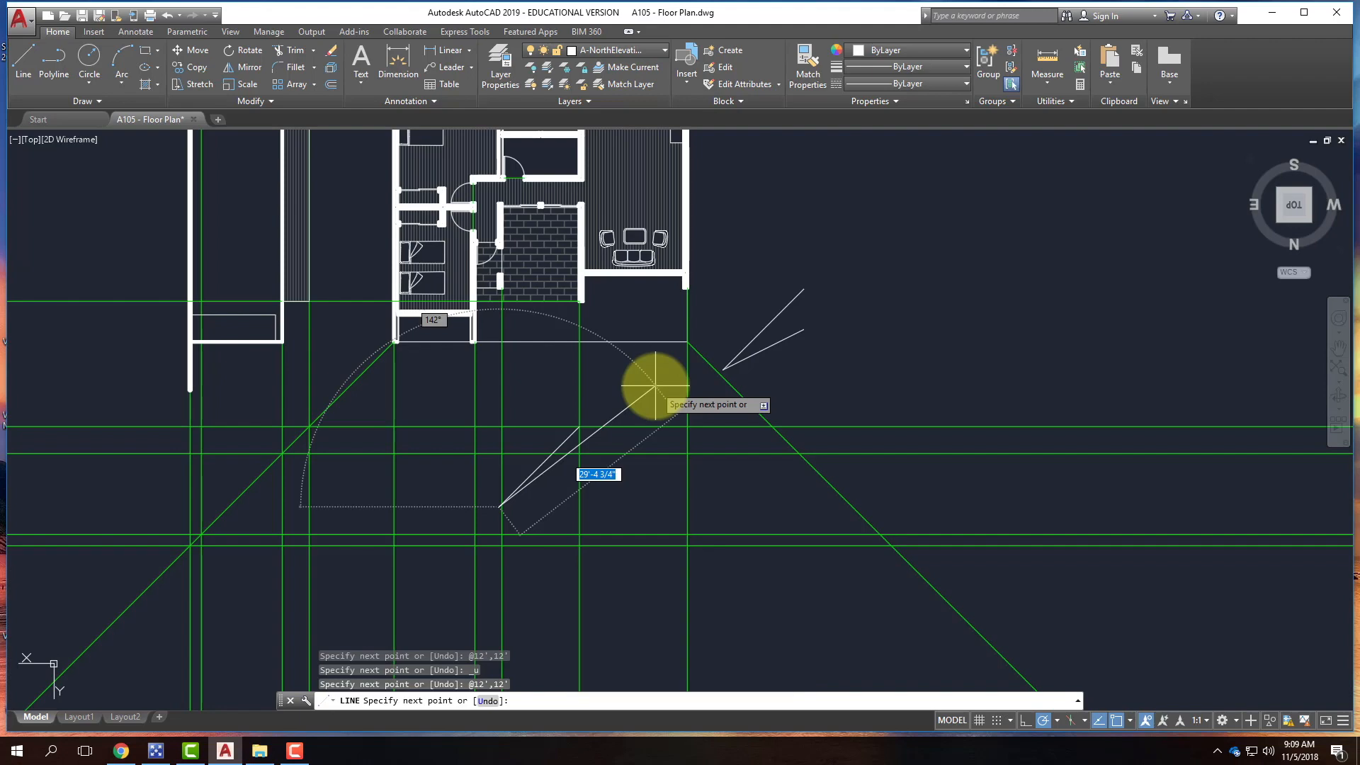
{"action": "key", "text": "ctrl+z"}
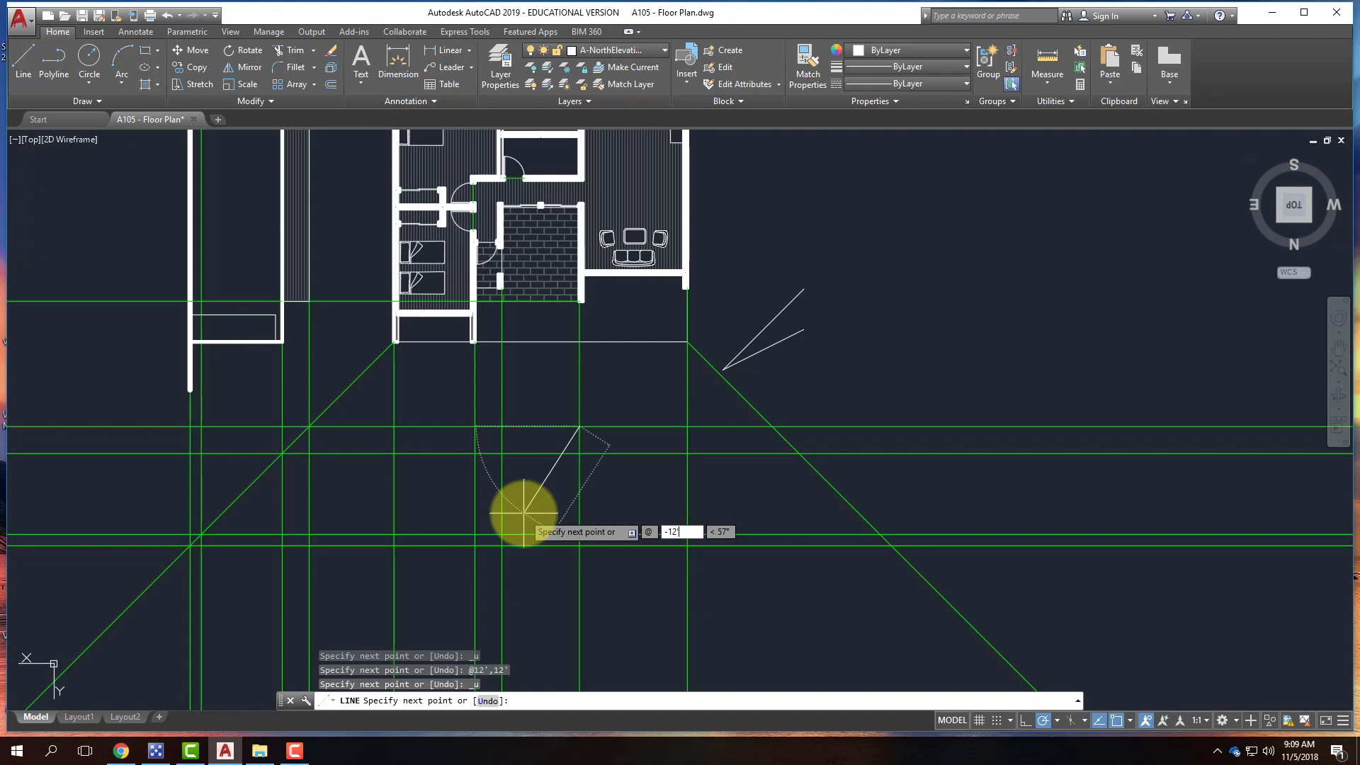
- Complete the living wing's first roof line with a -12', -12' offset
{"action": "type", "text": "'"}
{"action": "key", "text": "Return"}
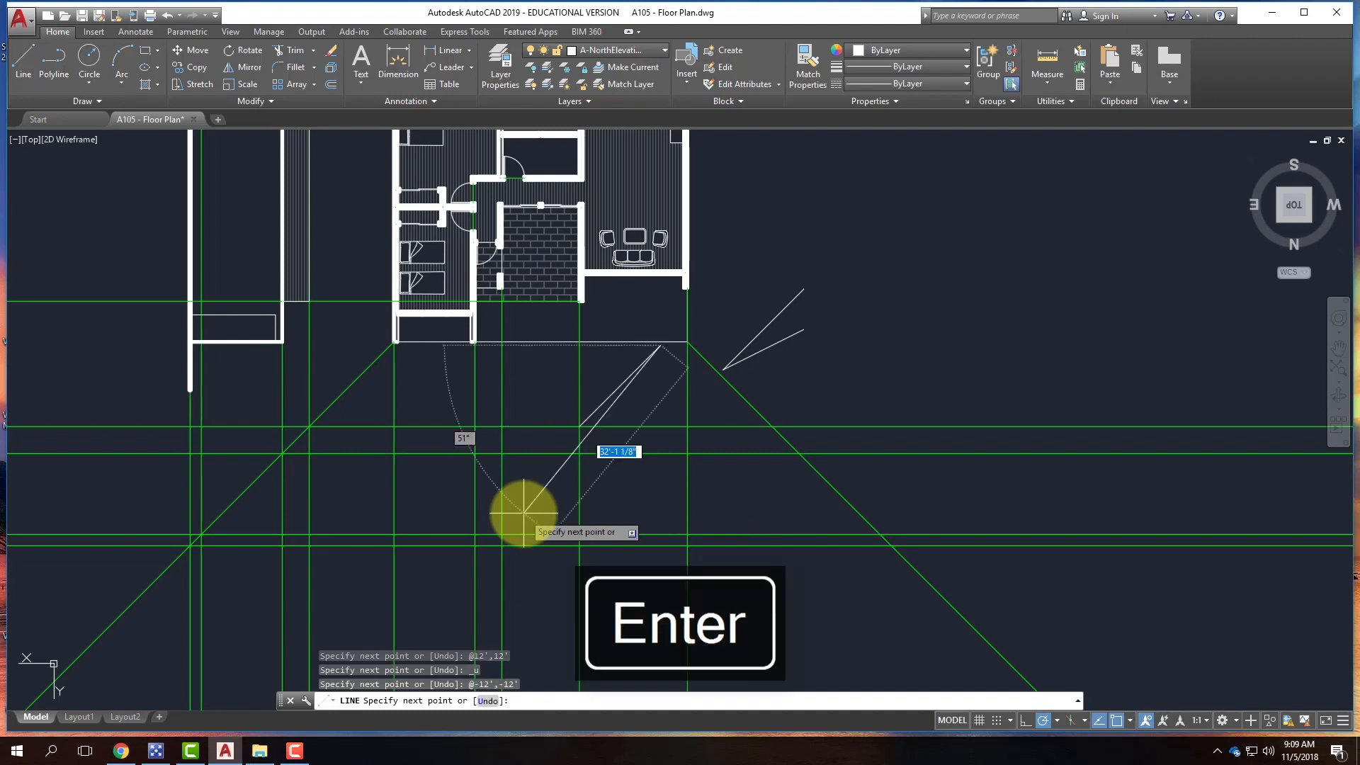
{"action": "key", "text": "Return"}
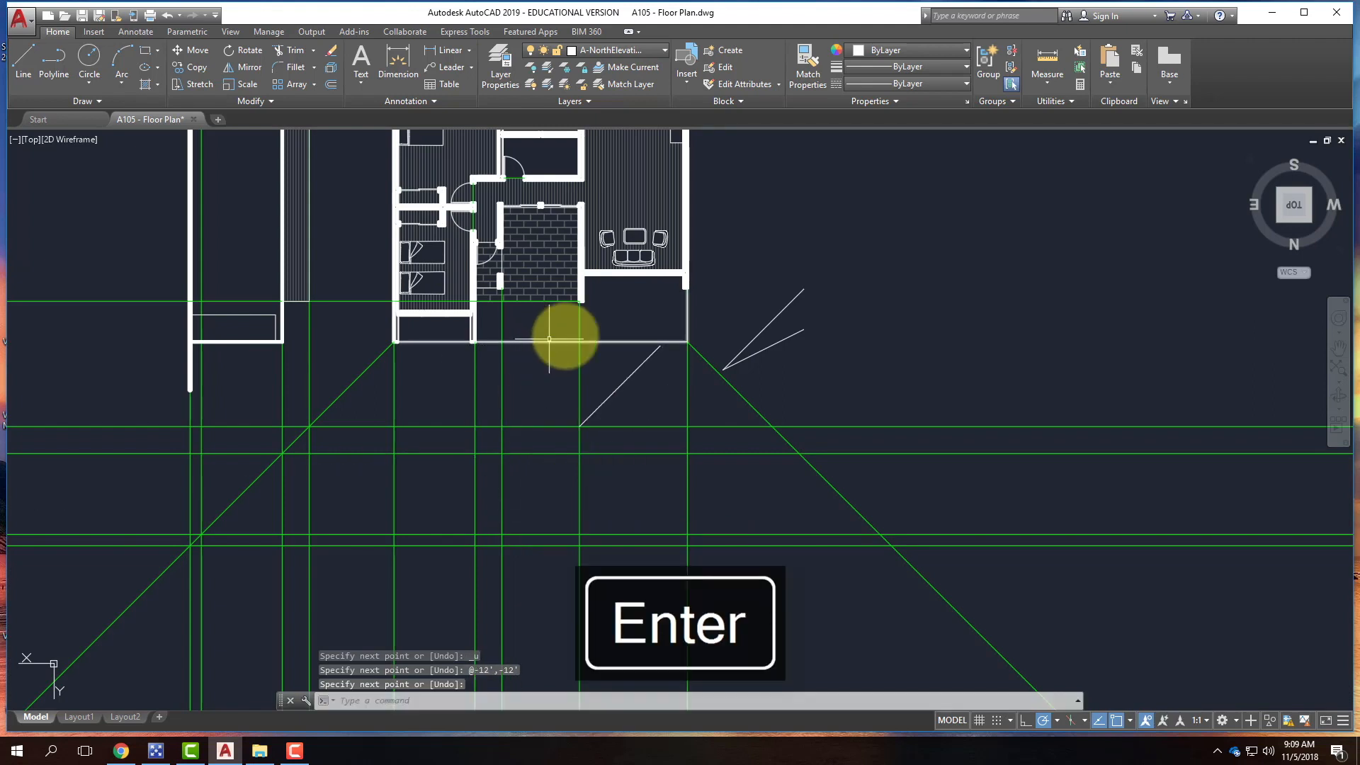
{"action": "left_click", "coordinate": [611, 396]}
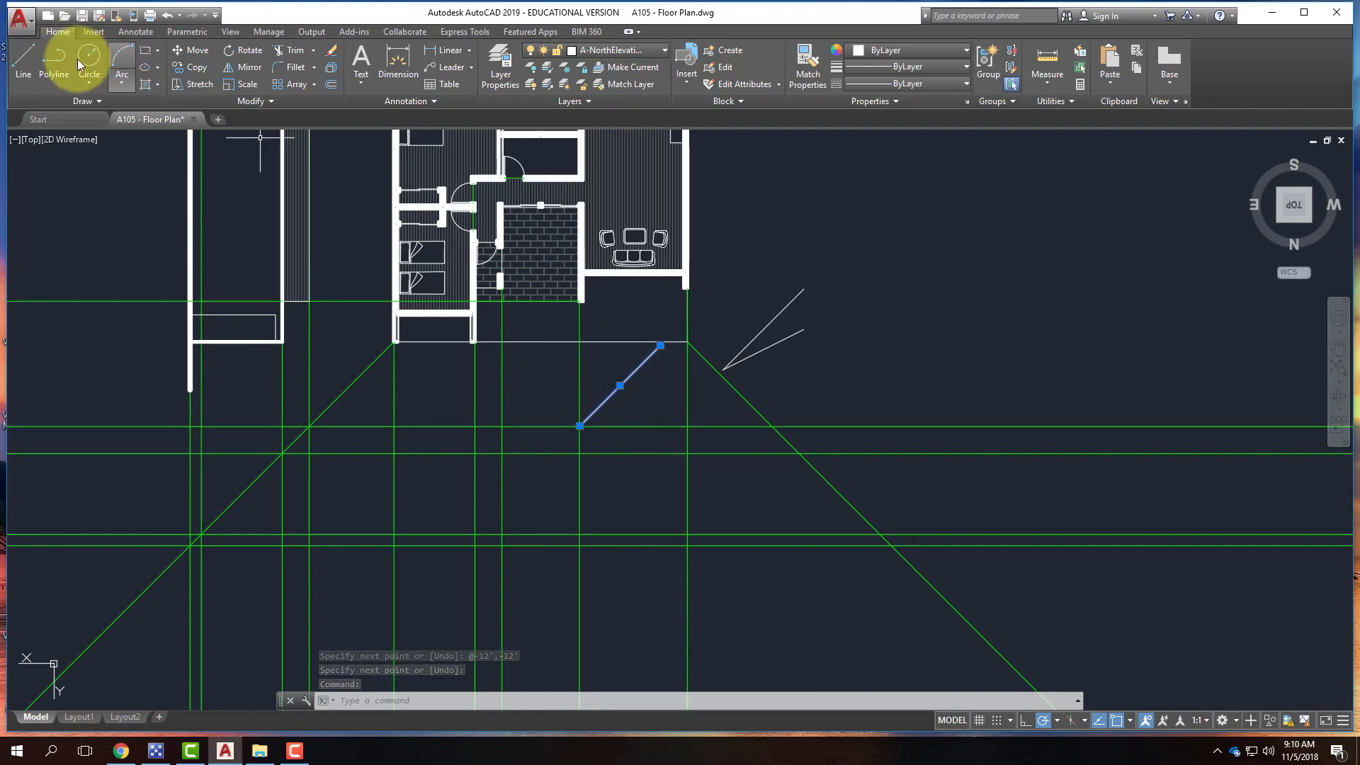
- Draw the opposing roof line with a 12', -12' offset from where the living wing's outer wall guide meets the same horizontal guide
{"action": "left_click", "coordinate": [22, 56]}
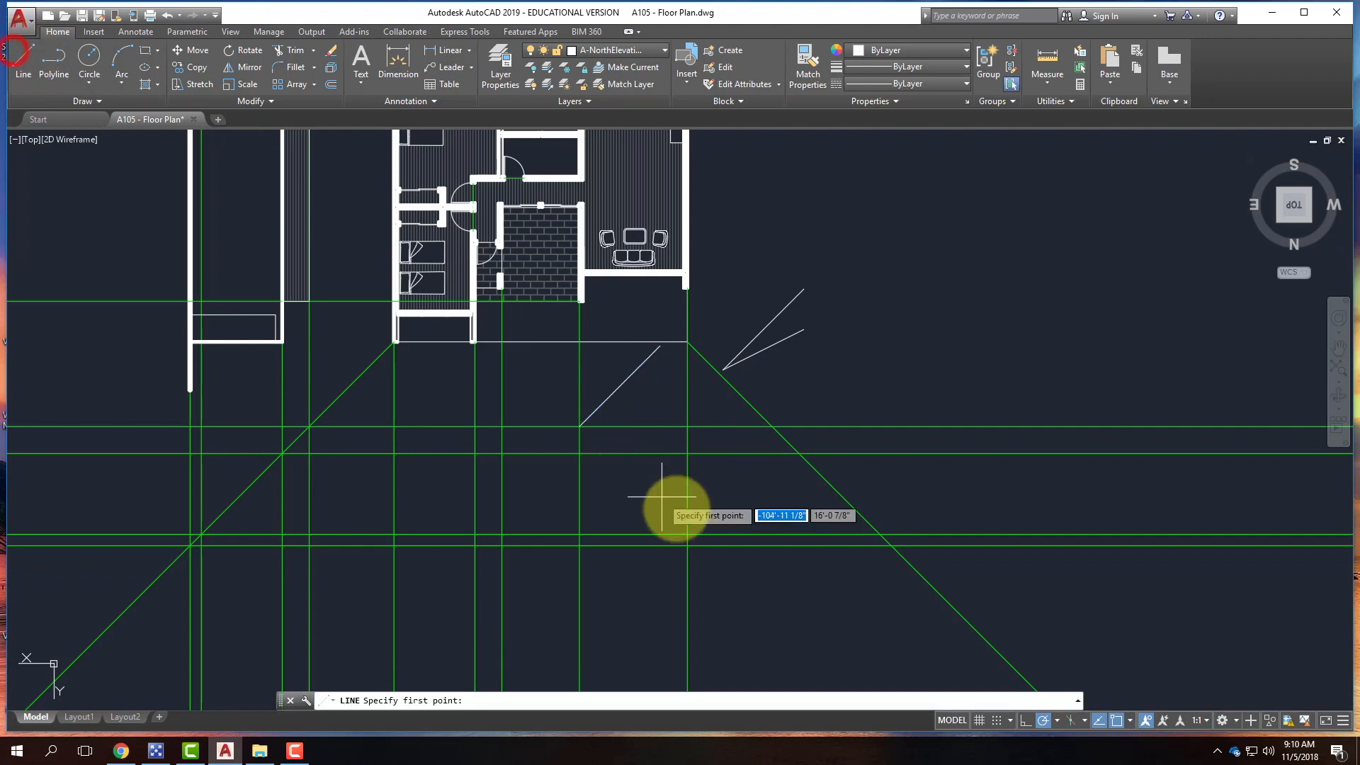
{"action": "left_click", "coordinate": [687, 426]}
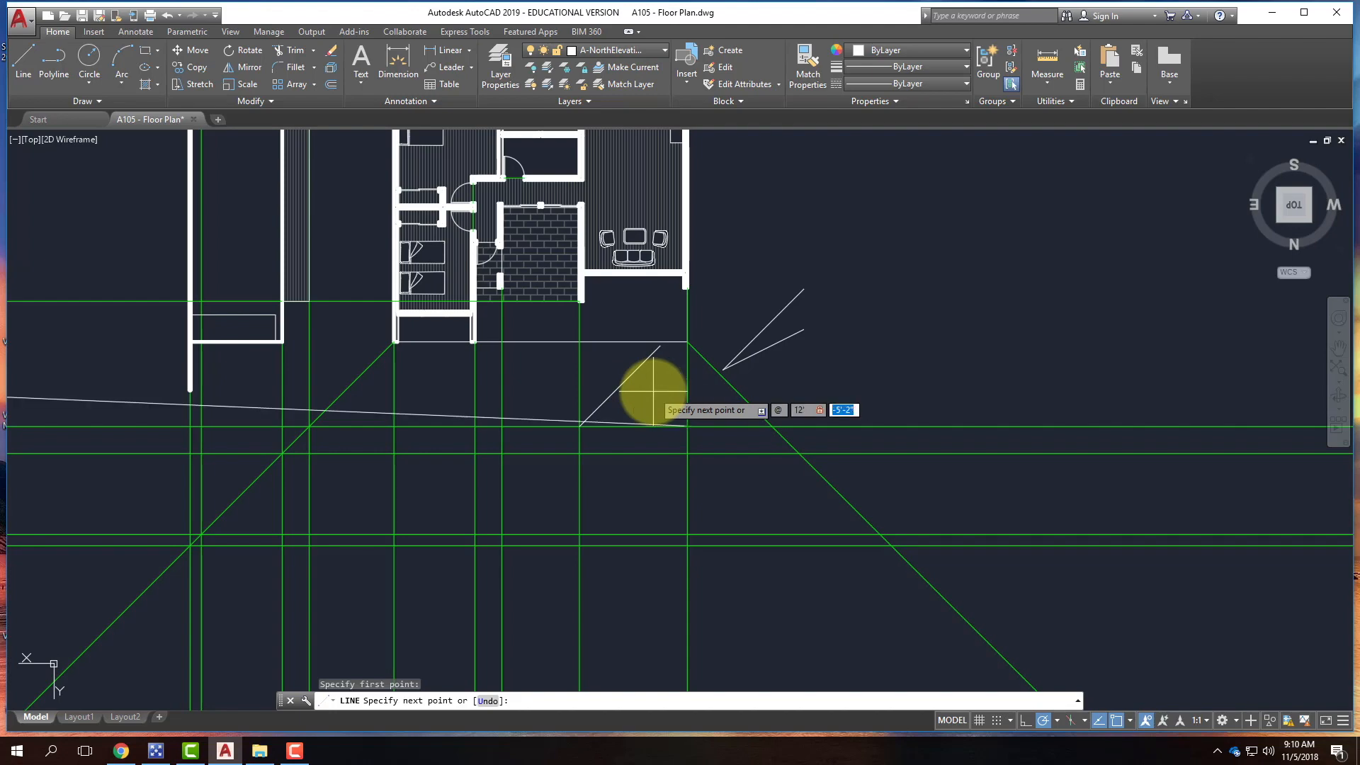
{"action": "type", "text": "2'"}
{"action": "key", "text": "Return"}
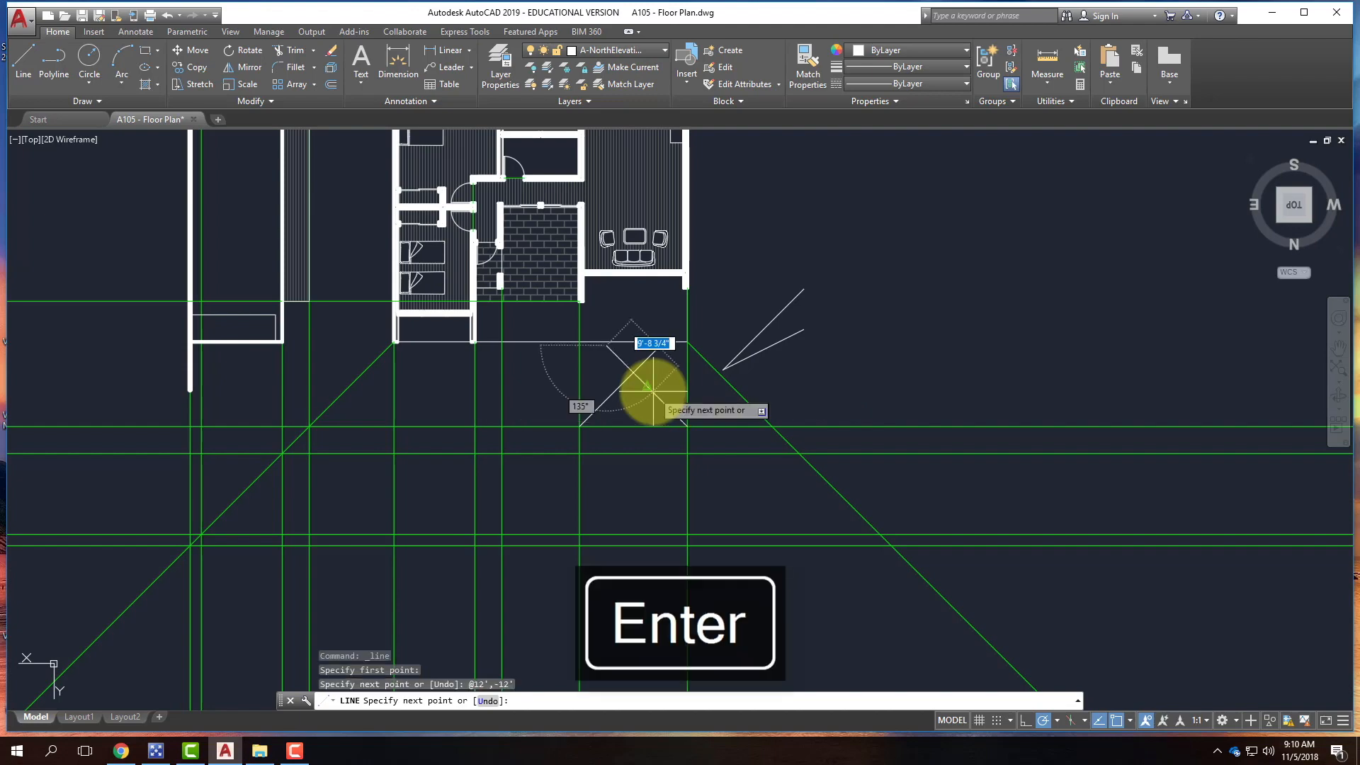
{"action": "key", "text": "Return"}
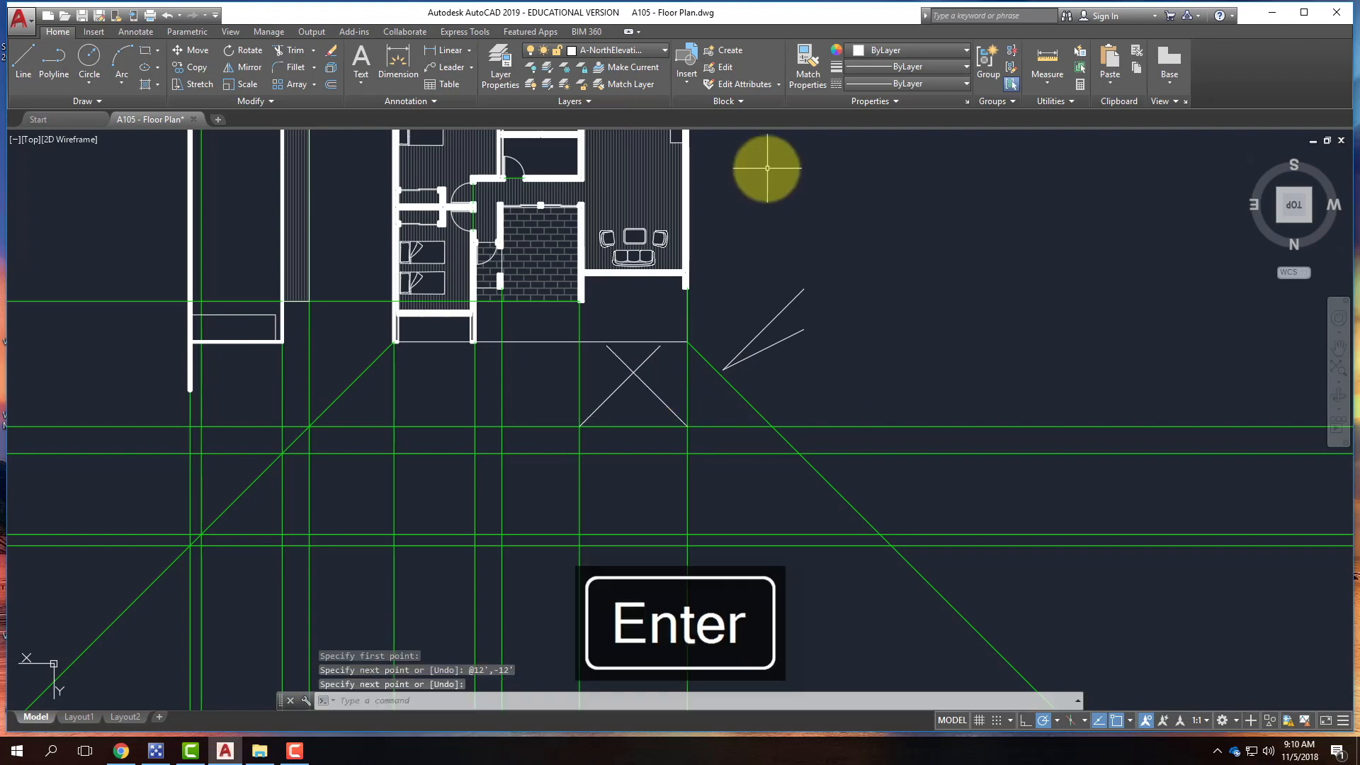
- Trim the two crossing roof lines above their intersection to form the living wing's gable peak
{"action": "scroll", "coordinate": [641, 380], "scroll_direction": "up", "scroll_amount": 4}
{"action": "scroll", "coordinate": [625, 384], "scroll_direction": "up", "scroll_amount": 2}
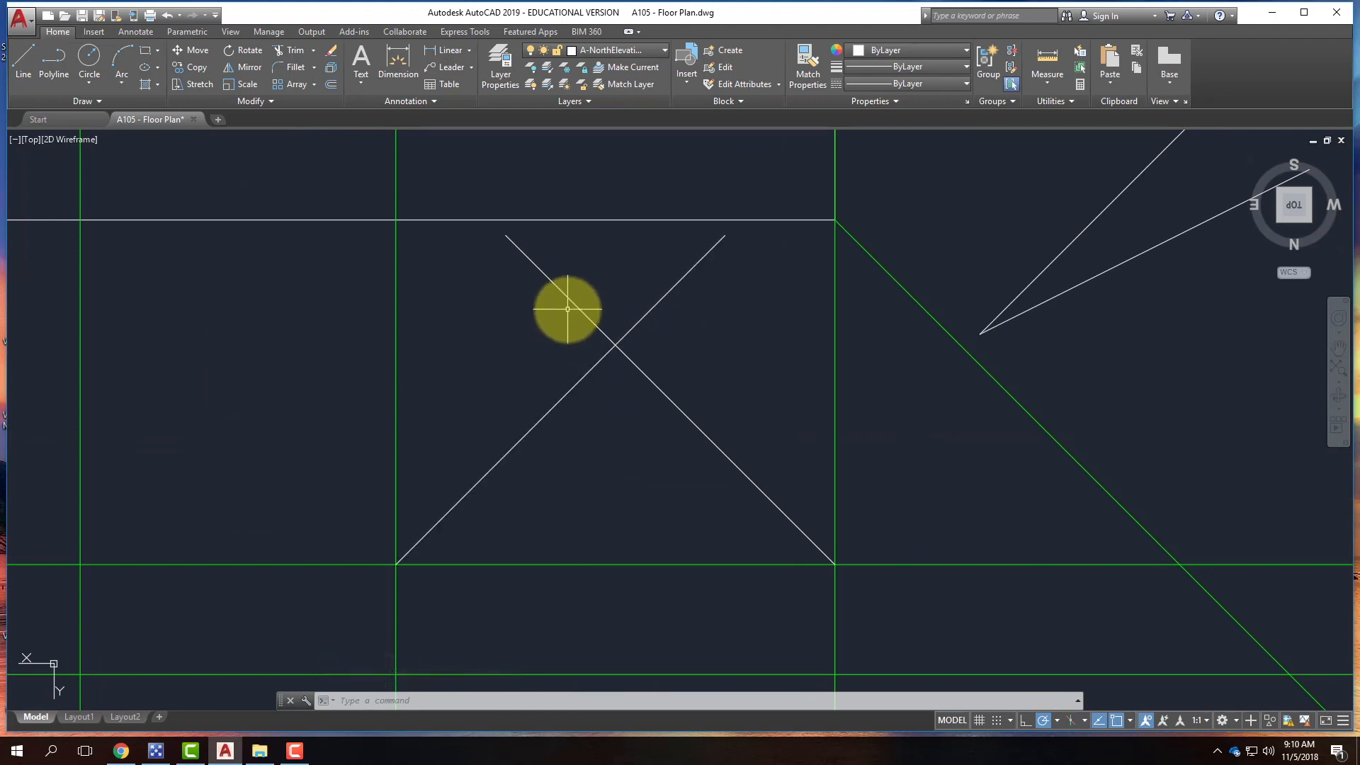
{"action": "key", "text": "Return"}
{"action": "left_click", "coordinate": [708, 367]}
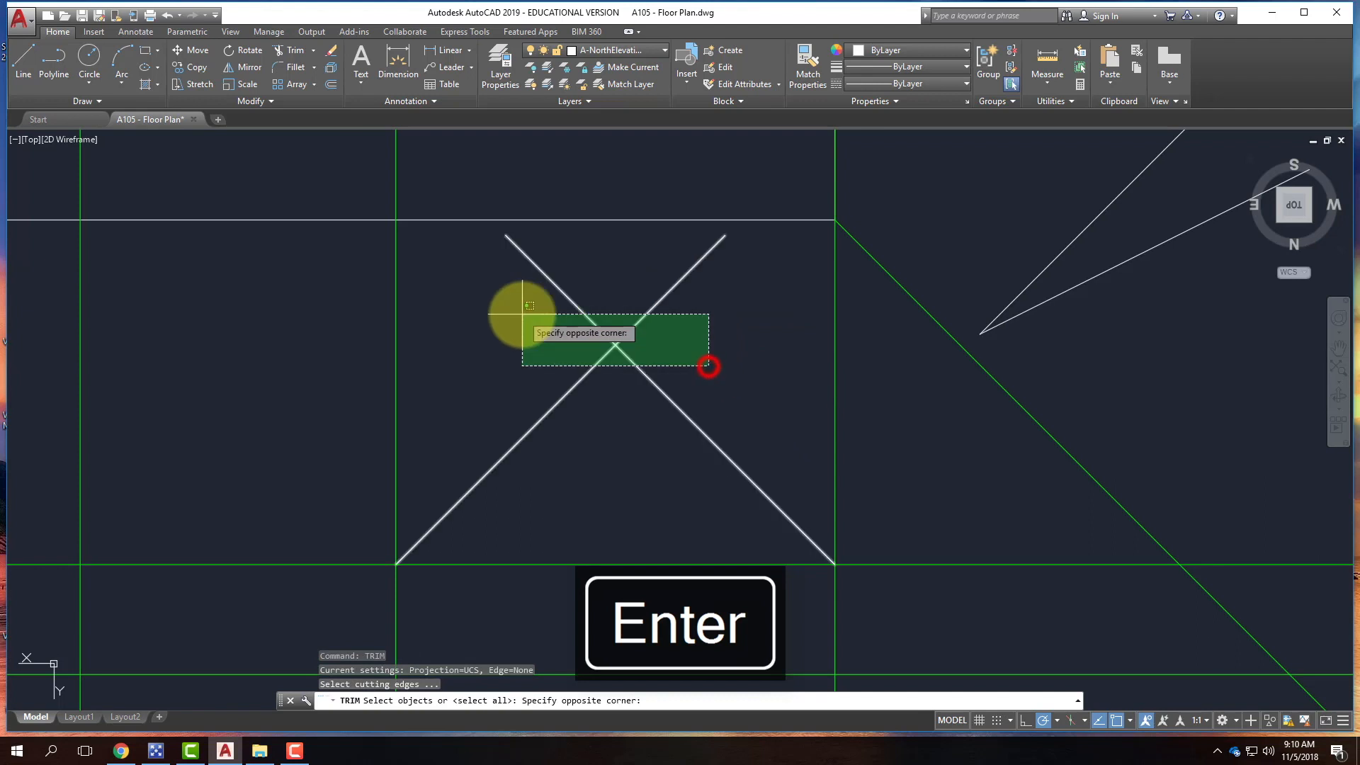
{"action": "left_click", "coordinate": [522, 314]}
{"action": "key", "text": "Return"}
{"action": "left_click", "coordinate": [640, 319]}
{"action": "left_click", "coordinate": [584, 317]}
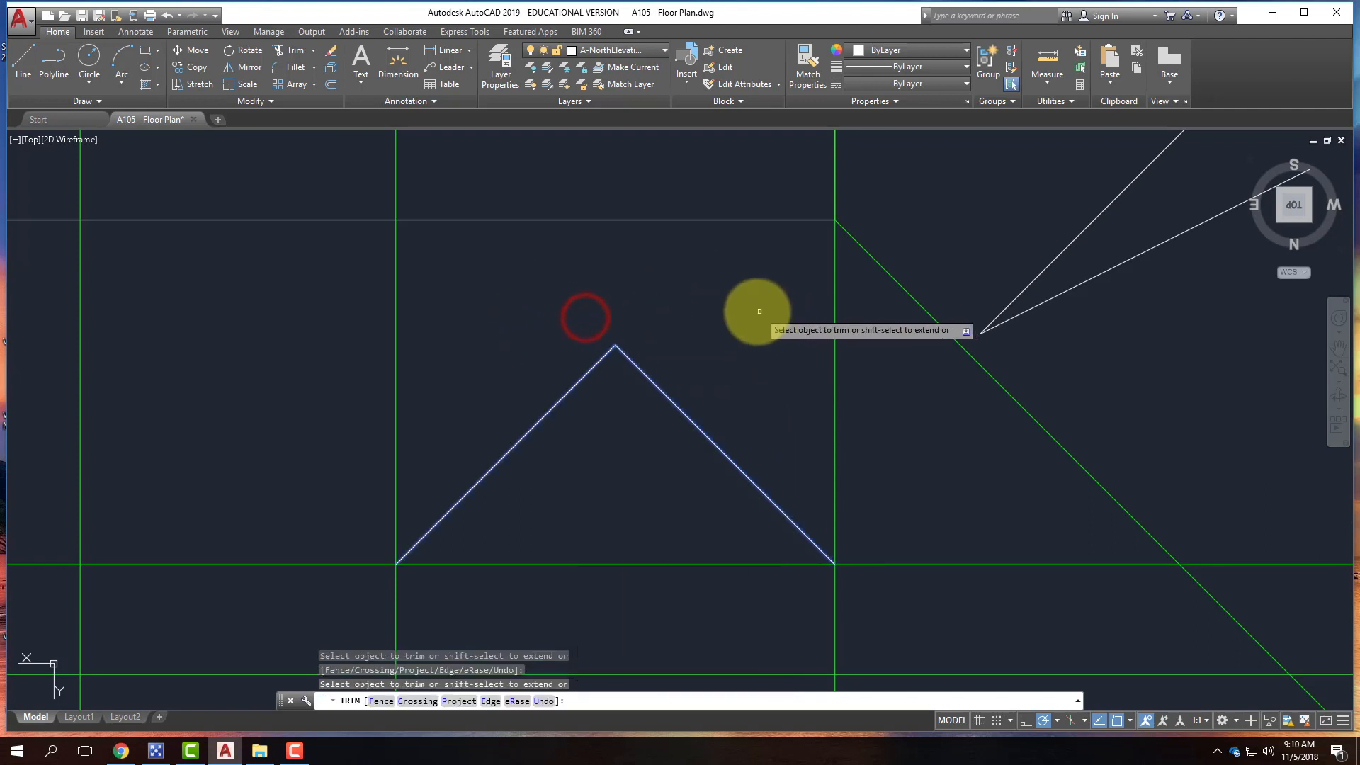
{"action": "key", "text": "Escape"}
- Draw the living wing's inner wall line from the inner end of the gable down to the third horizontal guide
{"action": "scroll", "coordinate": [571, 218], "scroll_direction": "down", "scroll_amount": 8}
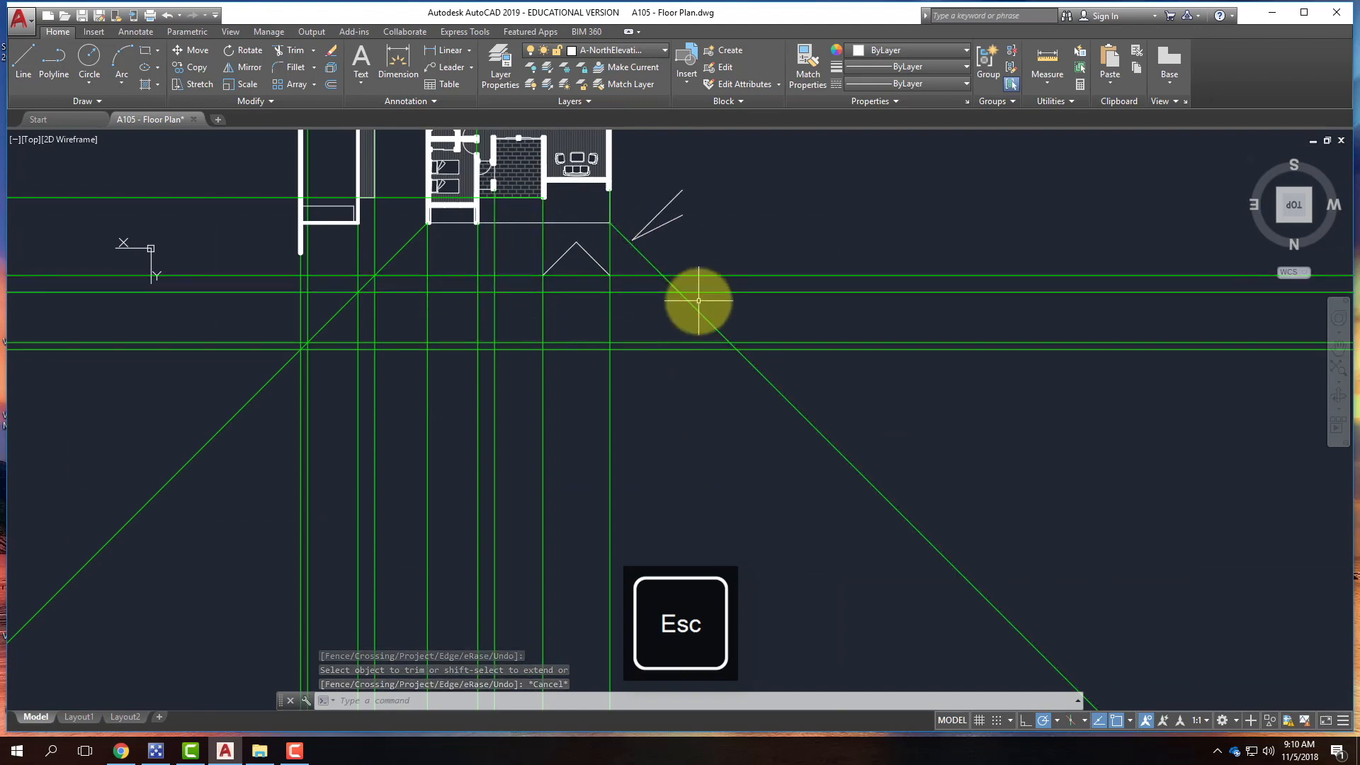
{"action": "left_click", "coordinate": [26, 57]}
{"action": "scroll", "coordinate": [570, 283], "scroll_direction": "up", "scroll_amount": 3}
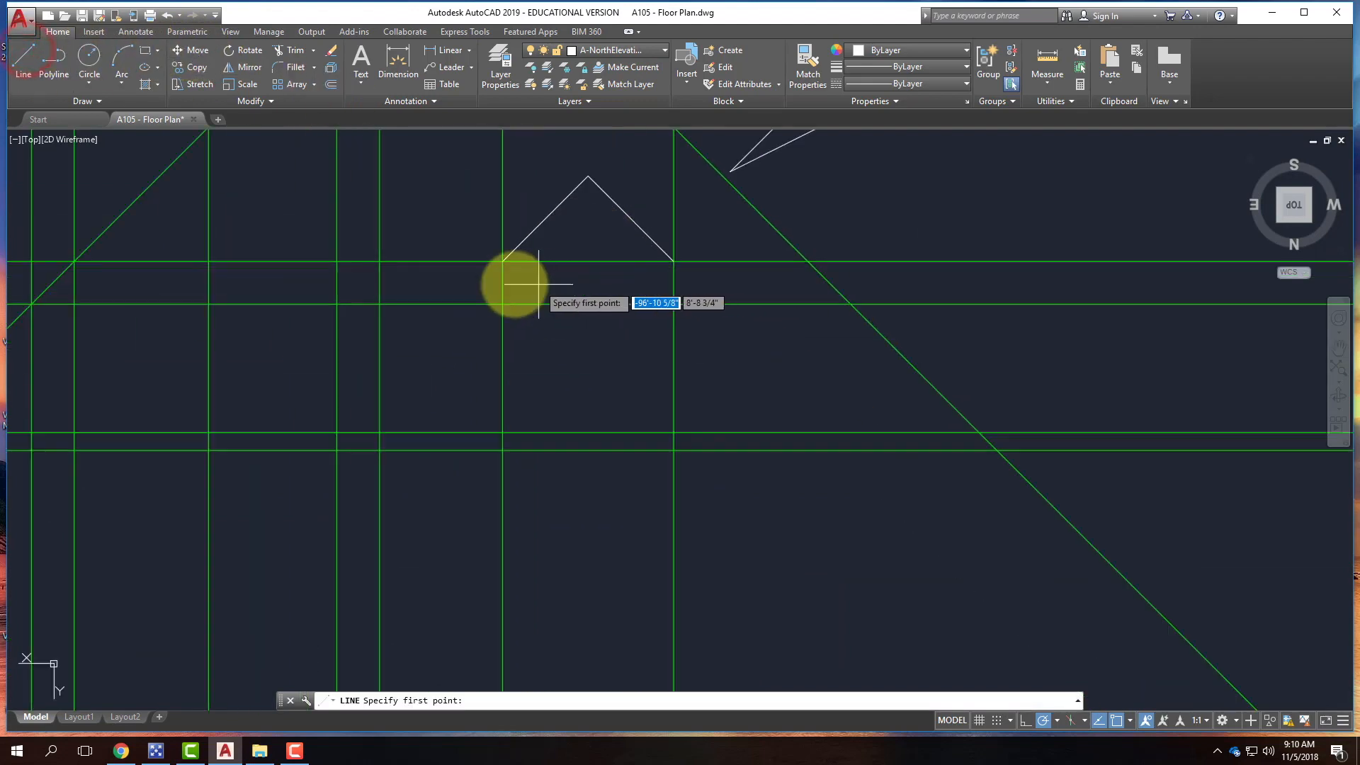
{"action": "left_click", "coordinate": [504, 260]}
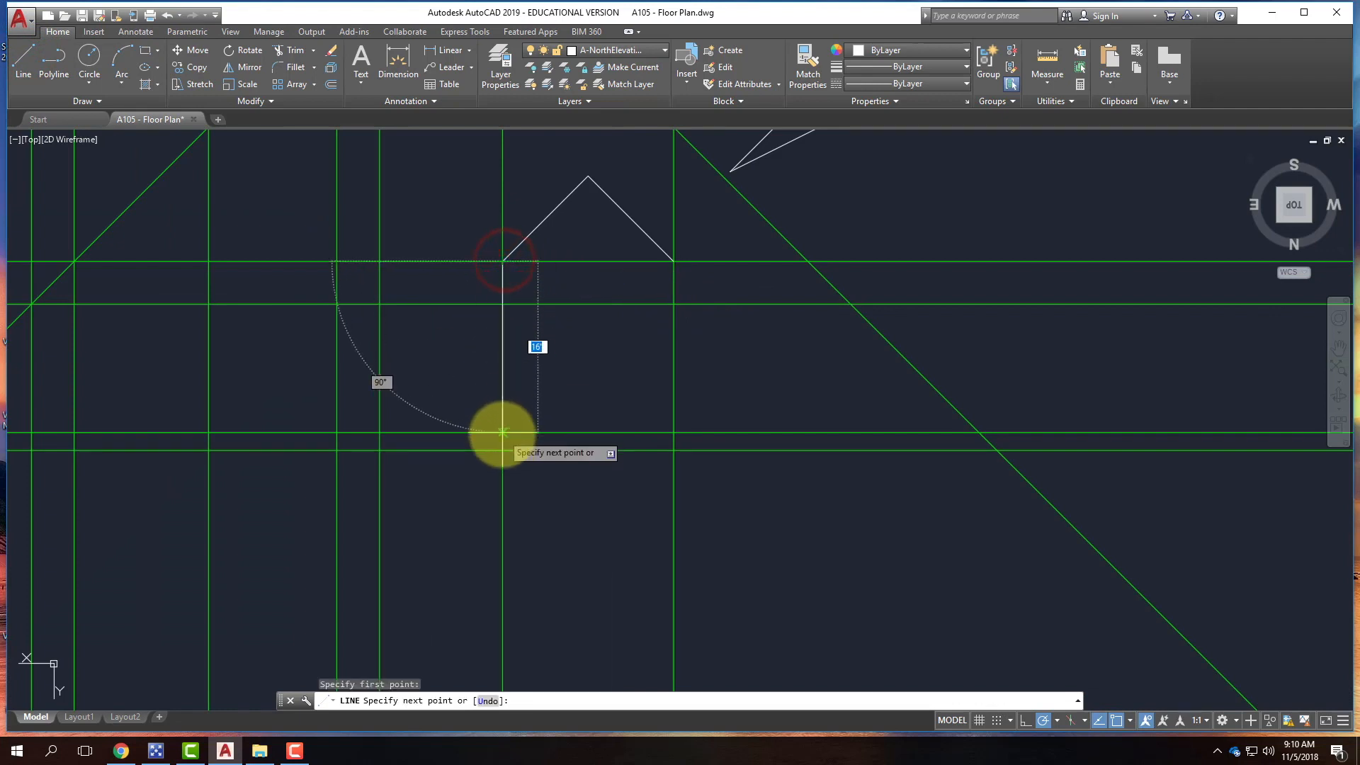
{"action": "left_click", "coordinate": [503, 431]}
{"action": "key", "text": "Return"}
- Draw the matching outer wall line from the gable's outer end down to the third horizontal guide
{"action": "right_click", "coordinate": [634, 323]}
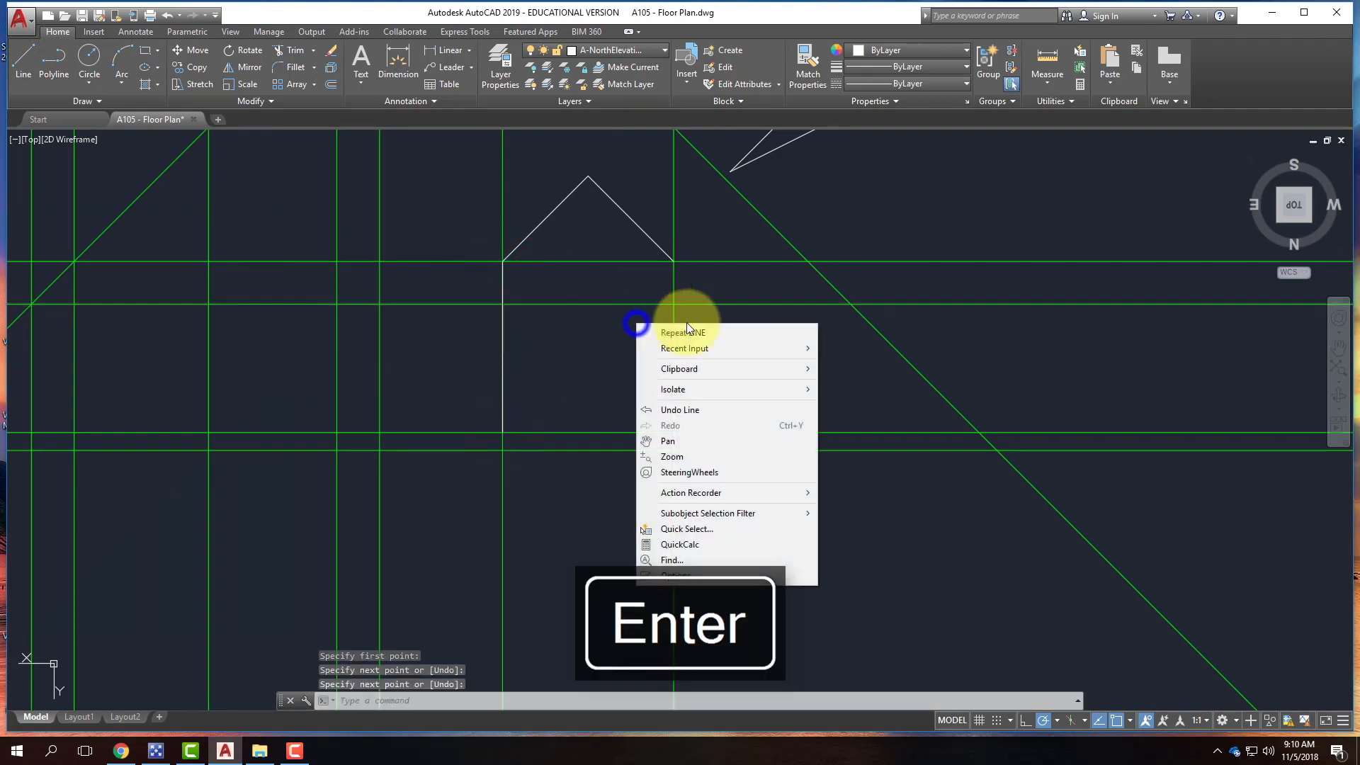
{"action": "left_click", "coordinate": [687, 329]}
{"action": "left_click", "coordinate": [674, 262]}
{"action": "left_click", "coordinate": [673, 431]}
{"action": "key", "text": "Return"}
- Draw the base outline from the inner wall line's foot: 1' down, across to the outer wall guide, and up to the outer wall line
{"action": "scroll", "coordinate": [673, 466], "scroll_direction": "up", "scroll_amount": 4}
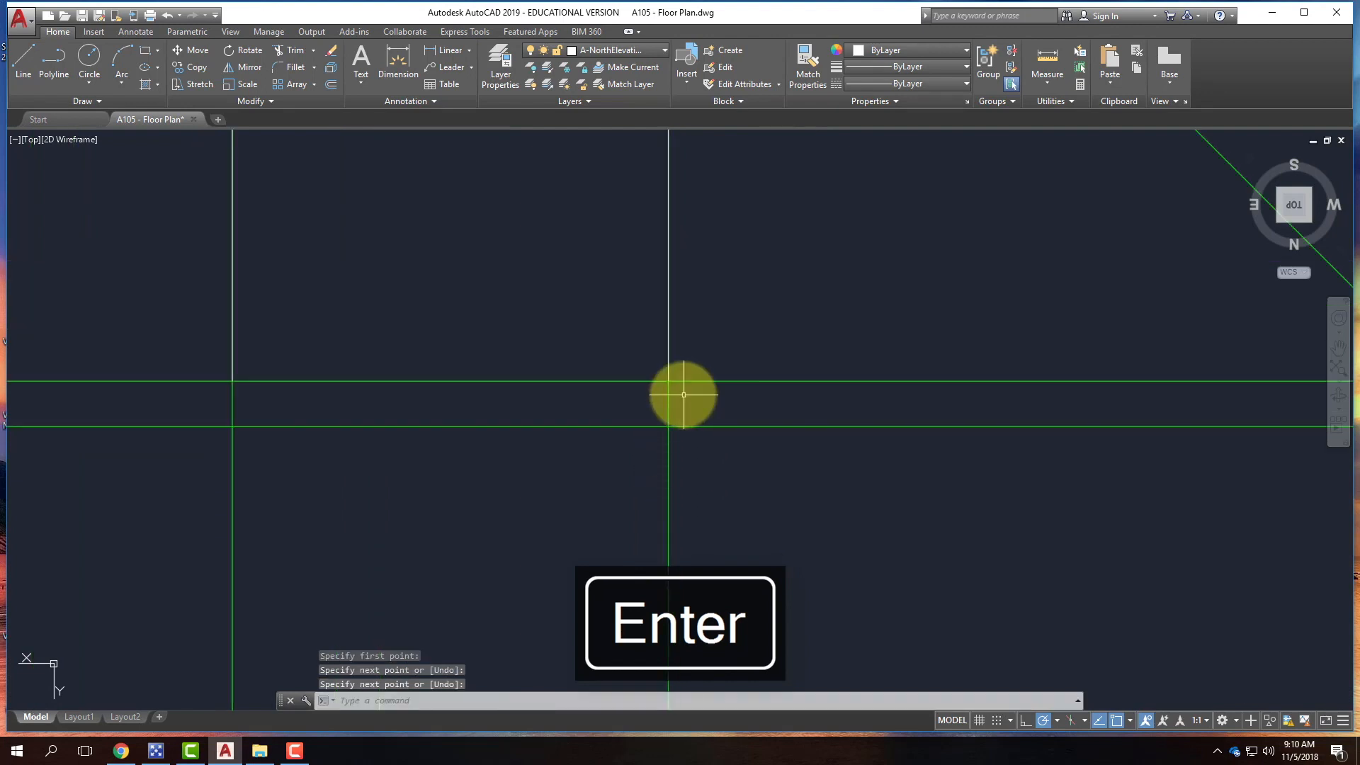
{"action": "left_click", "coordinate": [35, 62]}
{"action": "left_click", "coordinate": [232, 381]}
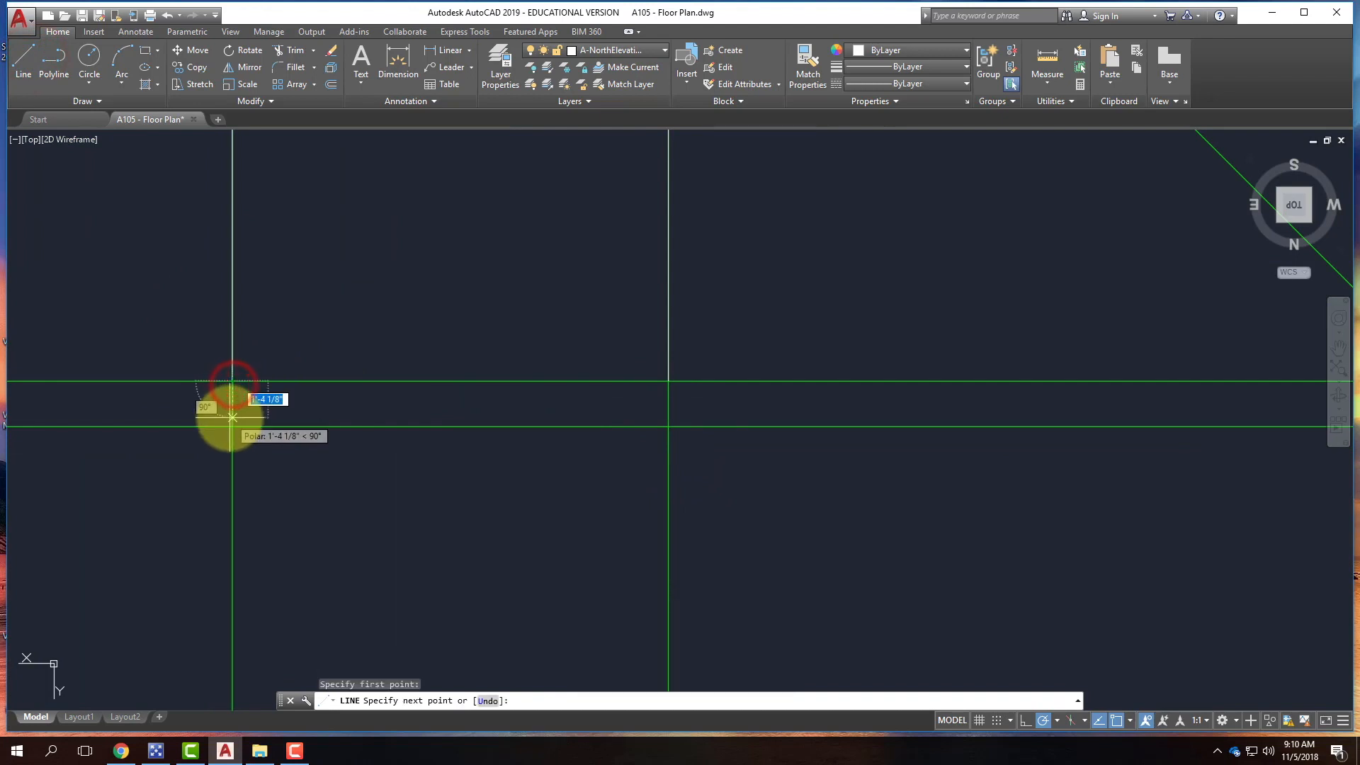
{"action": "type", "text": "1'"}
{"action": "key", "text": "Return"}
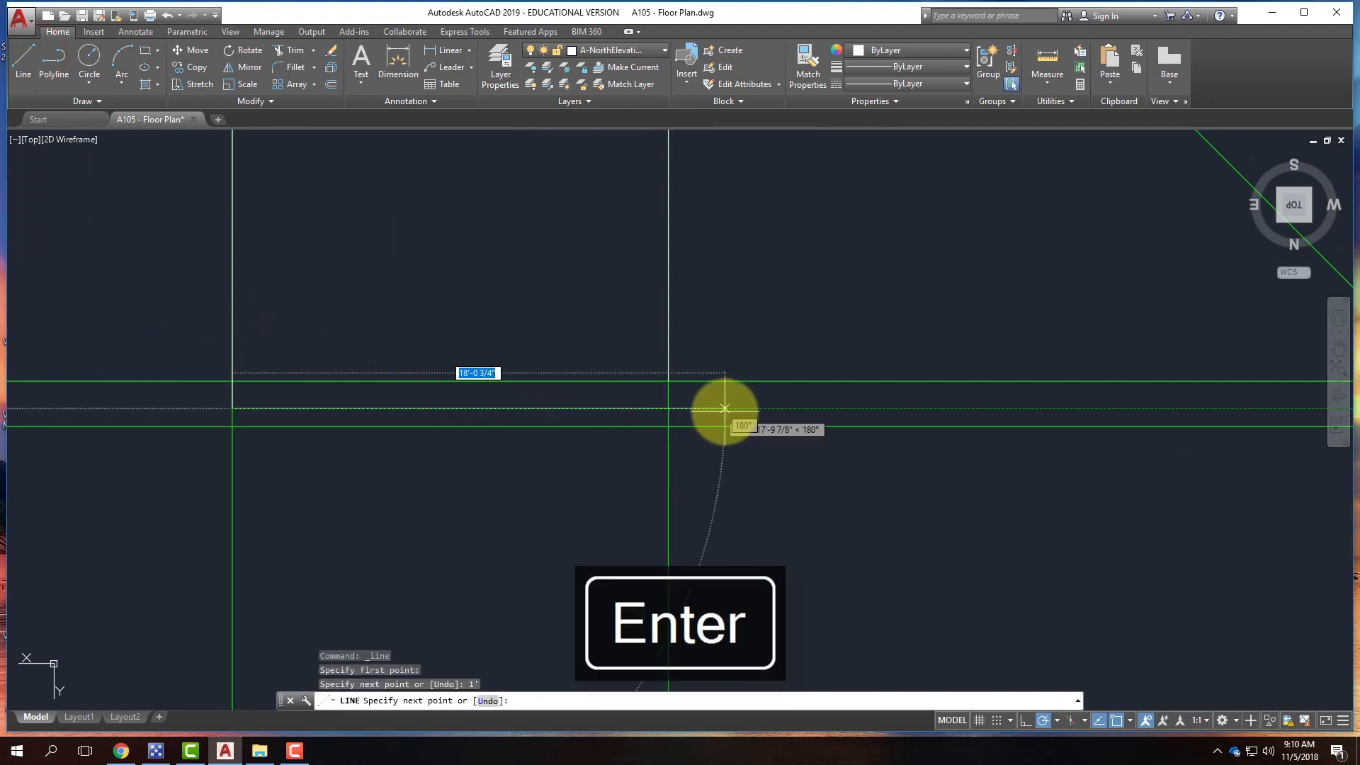
{"action": "left_click", "coordinate": [666, 407]}
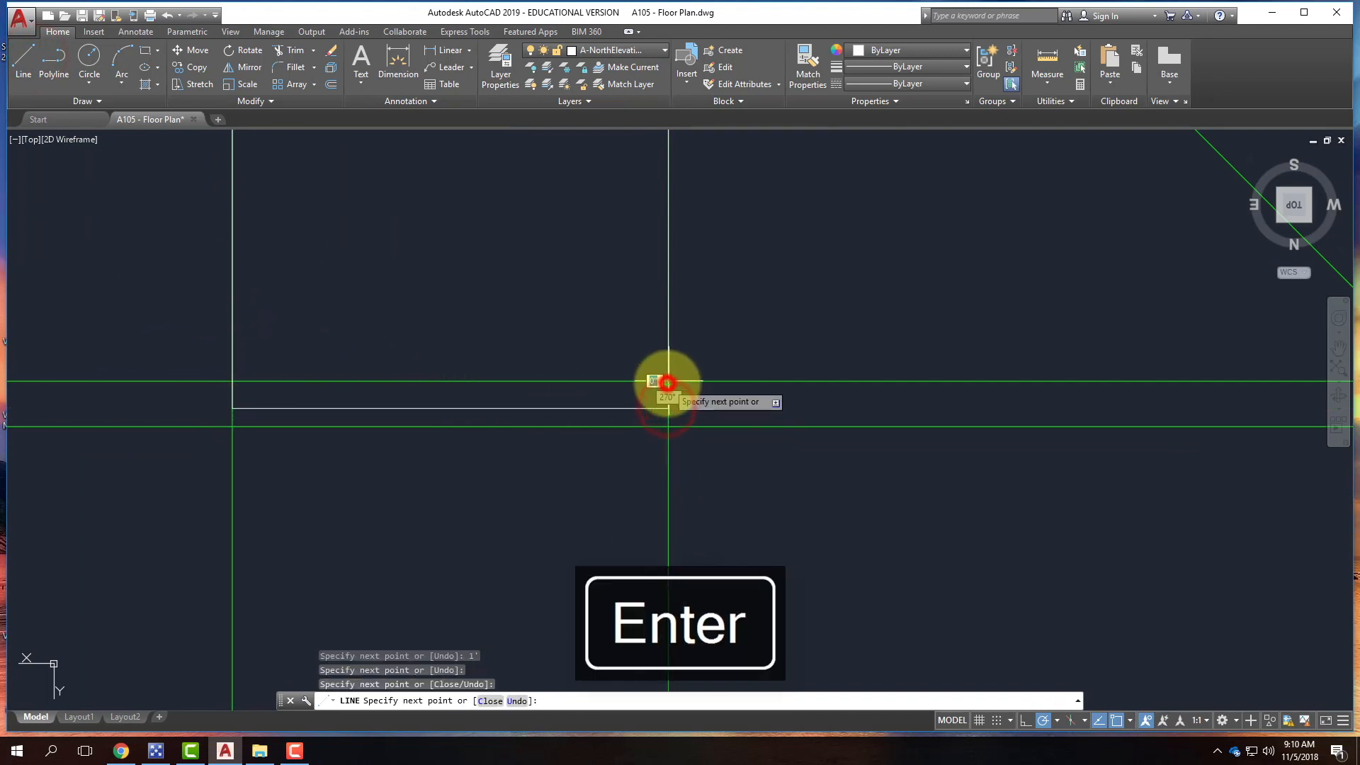
{"action": "key", "text": "Return"}
- Start a line on the base's bottom edge, .75" inward from its outer lower corner
{"action": "scroll", "coordinate": [673, 434], "scroll_direction": "up", "scroll_amount": 5}
{"action": "right_click", "coordinate": [642, 312]}
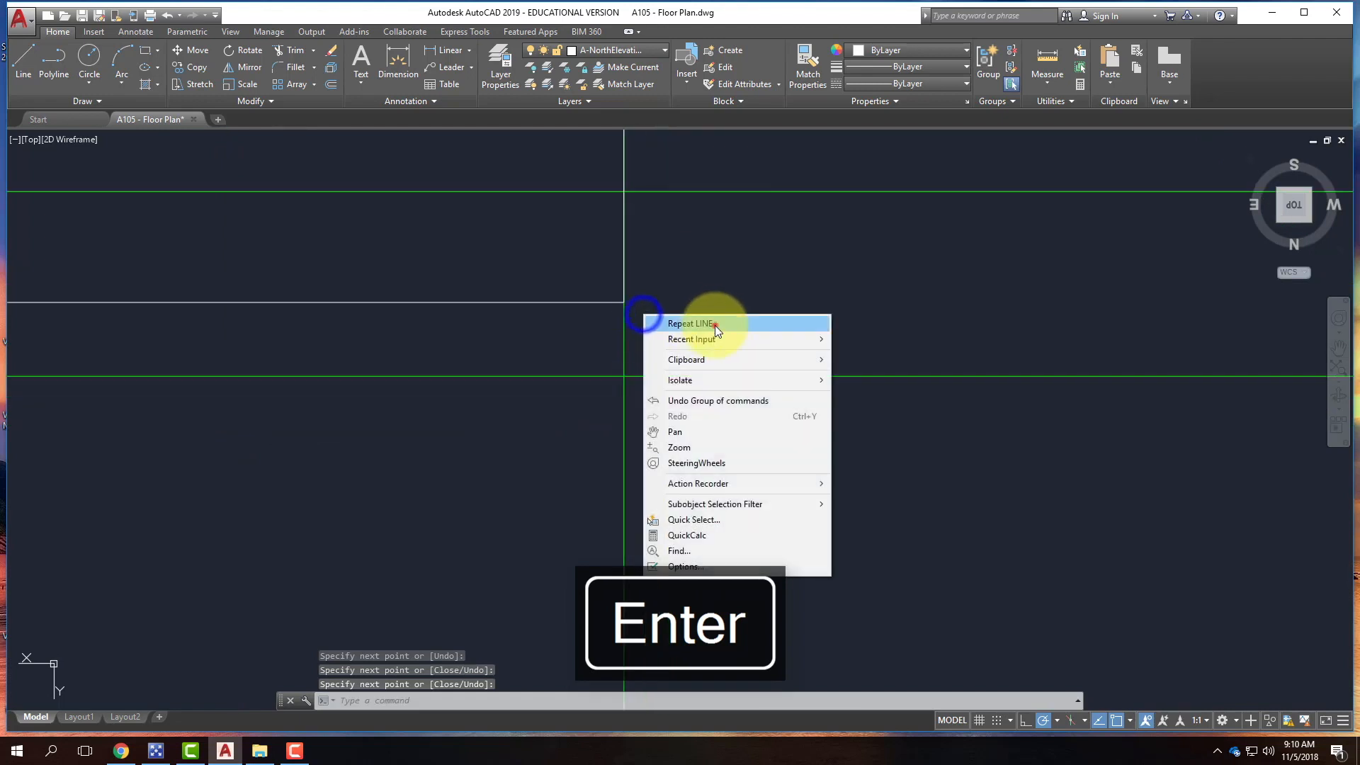
{"action": "left_click", "coordinate": [717, 331]}
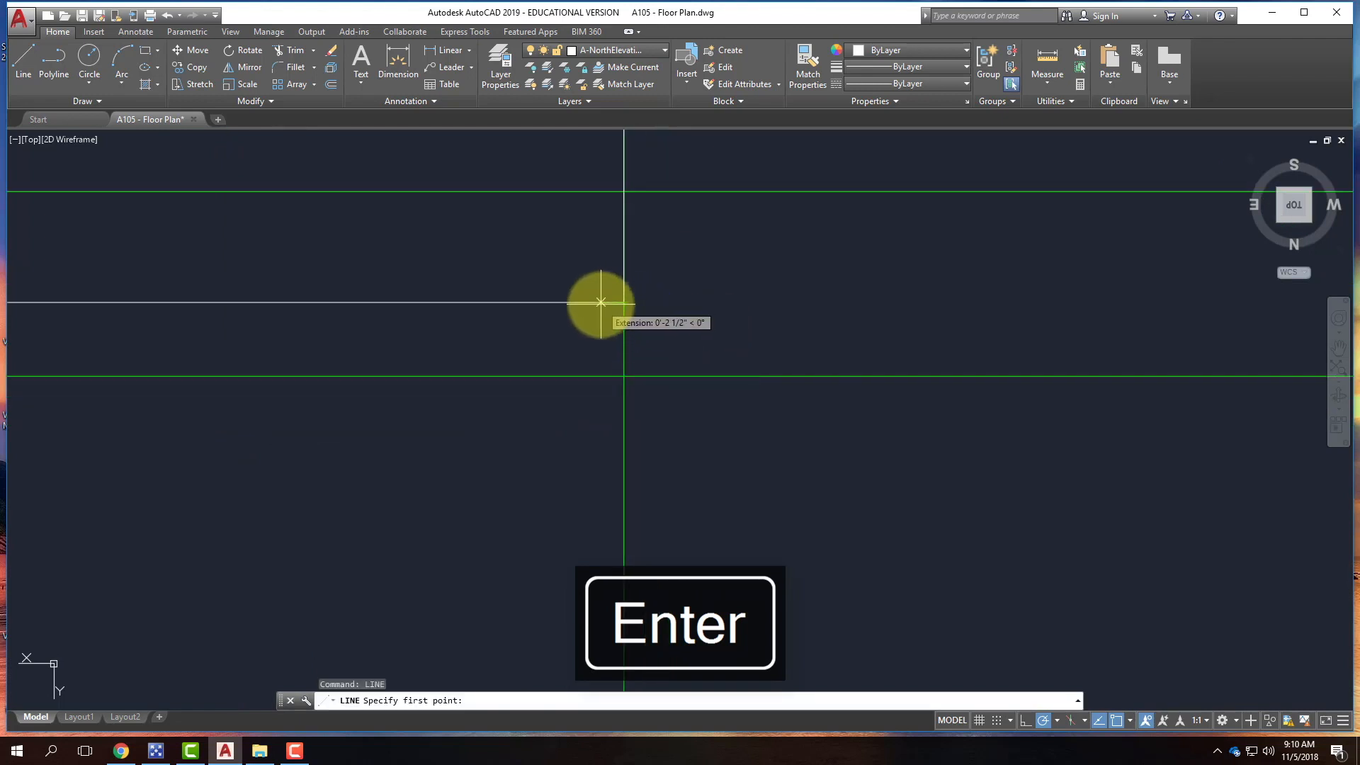
{"action": "type", "text": ".75"}
{"action": "key", "text": "Return"}
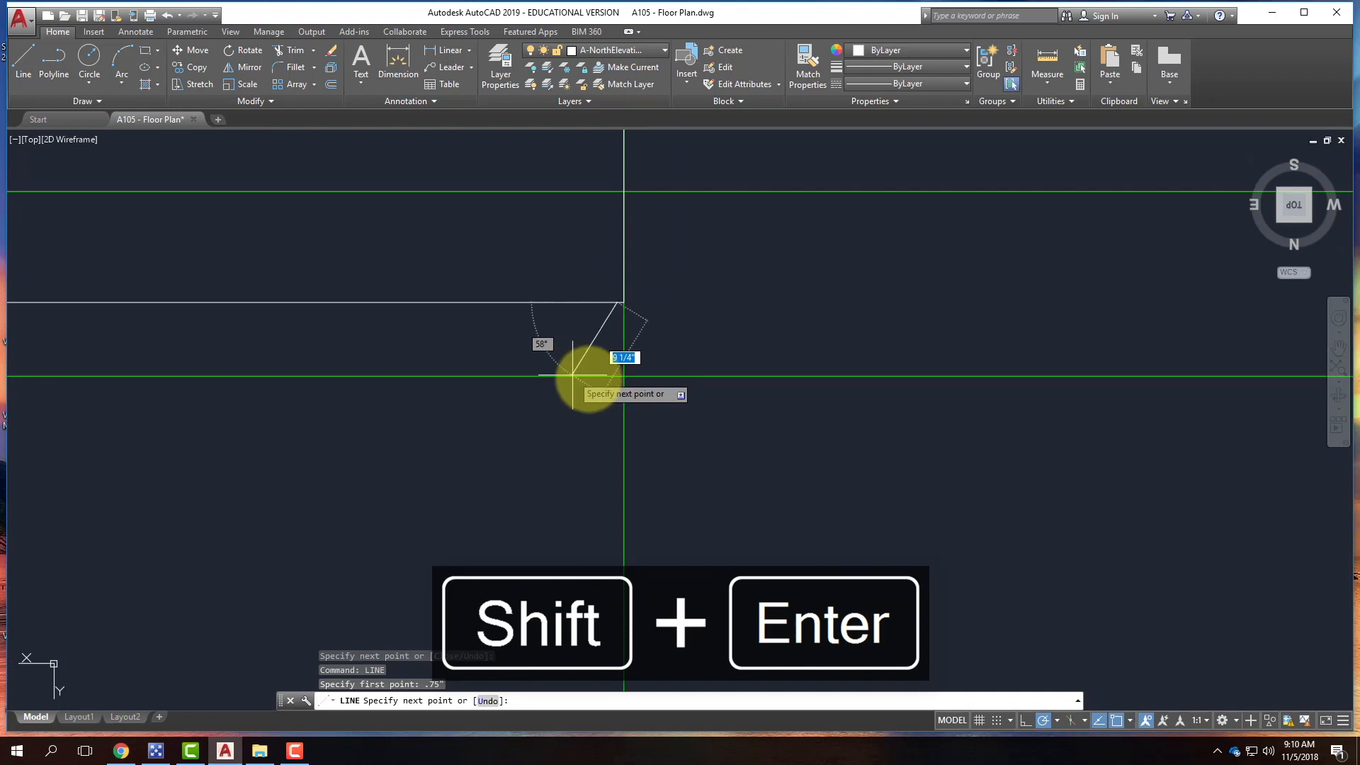
- Draw short vertical lines inset .75" from both lower corners of the gabled elevation, down to the lowest horizontal guide
{"action": "left_click", "coordinate": [617, 376]}
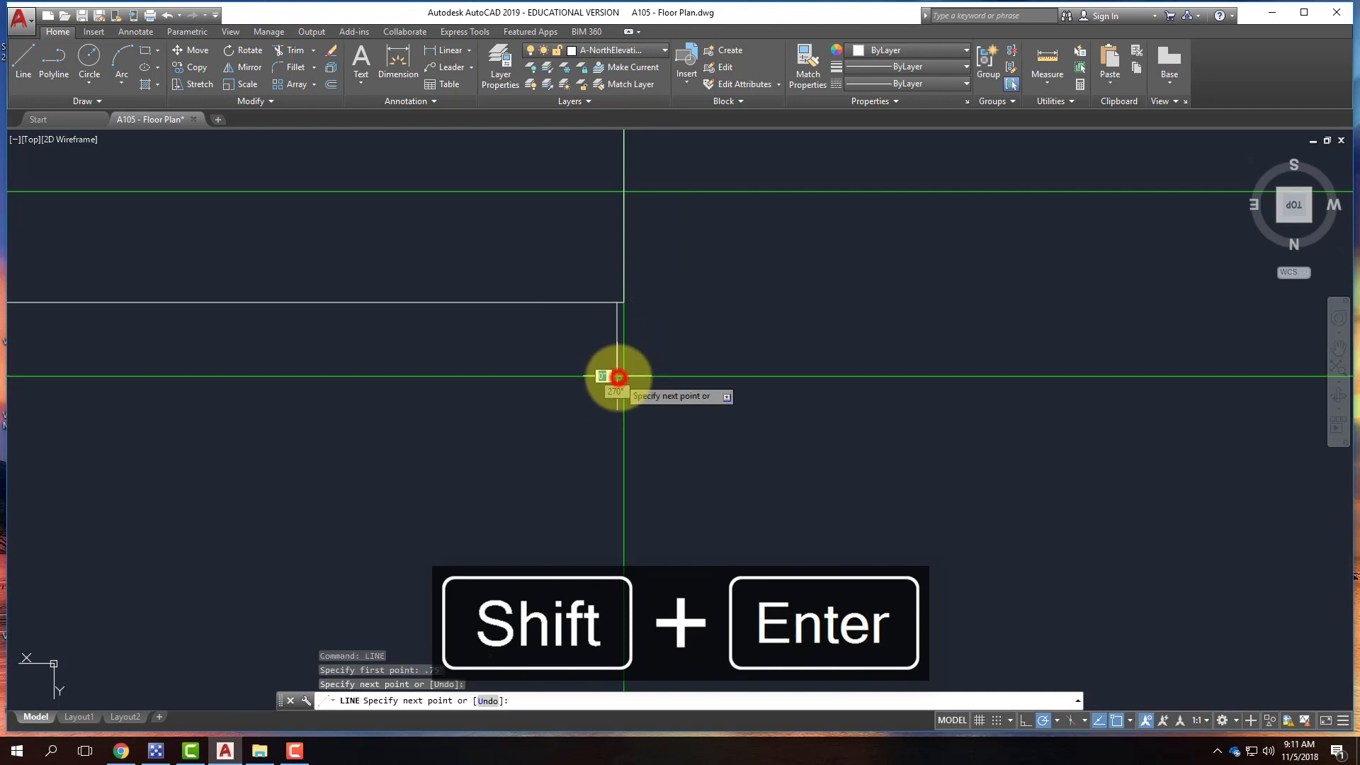
{"action": "key", "text": "Return"}
{"action": "scroll", "coordinate": [751, 343], "scroll_direction": "down", "scroll_amount": 6}
{"action": "scroll", "coordinate": [228, 341], "scroll_direction": "up", "scroll_amount": 6}
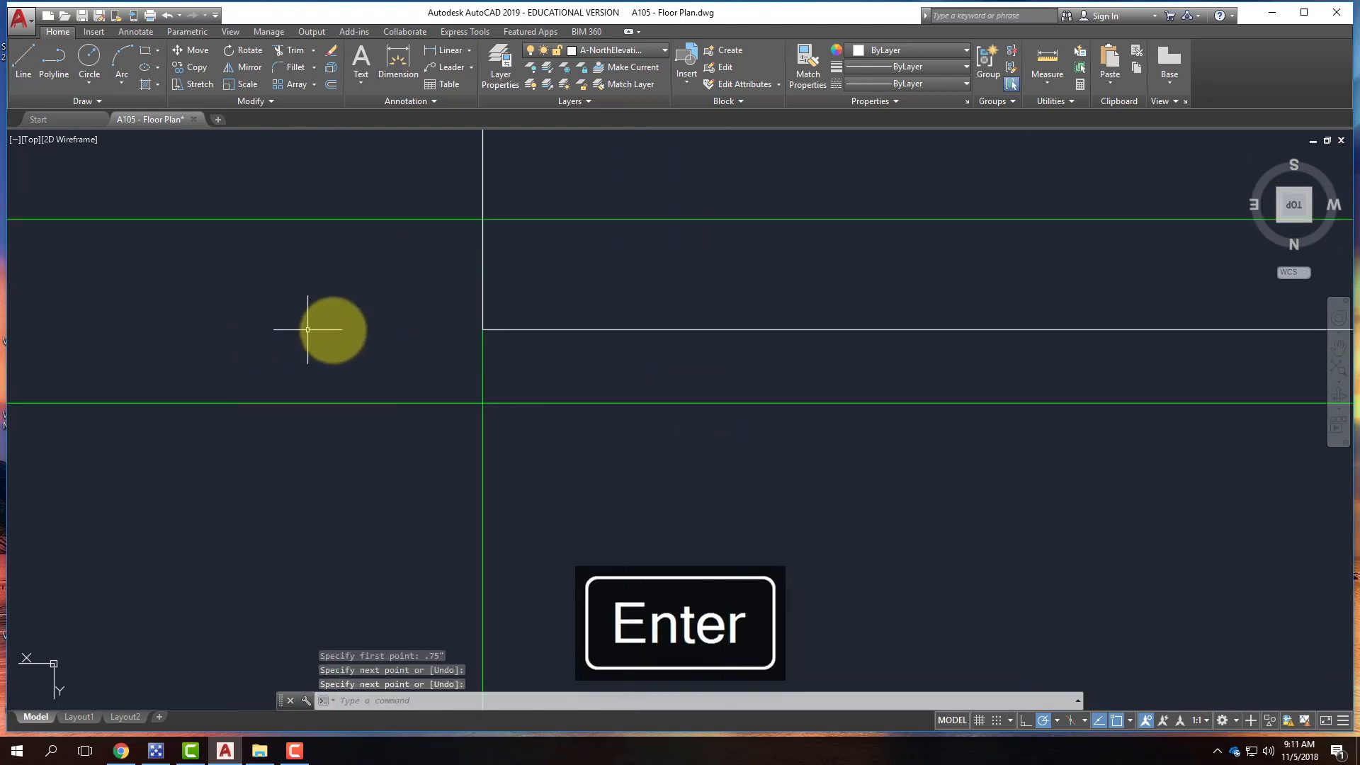
{"action": "right_click", "coordinate": [333, 330]}
{"action": "left_click", "coordinate": [388, 337]}
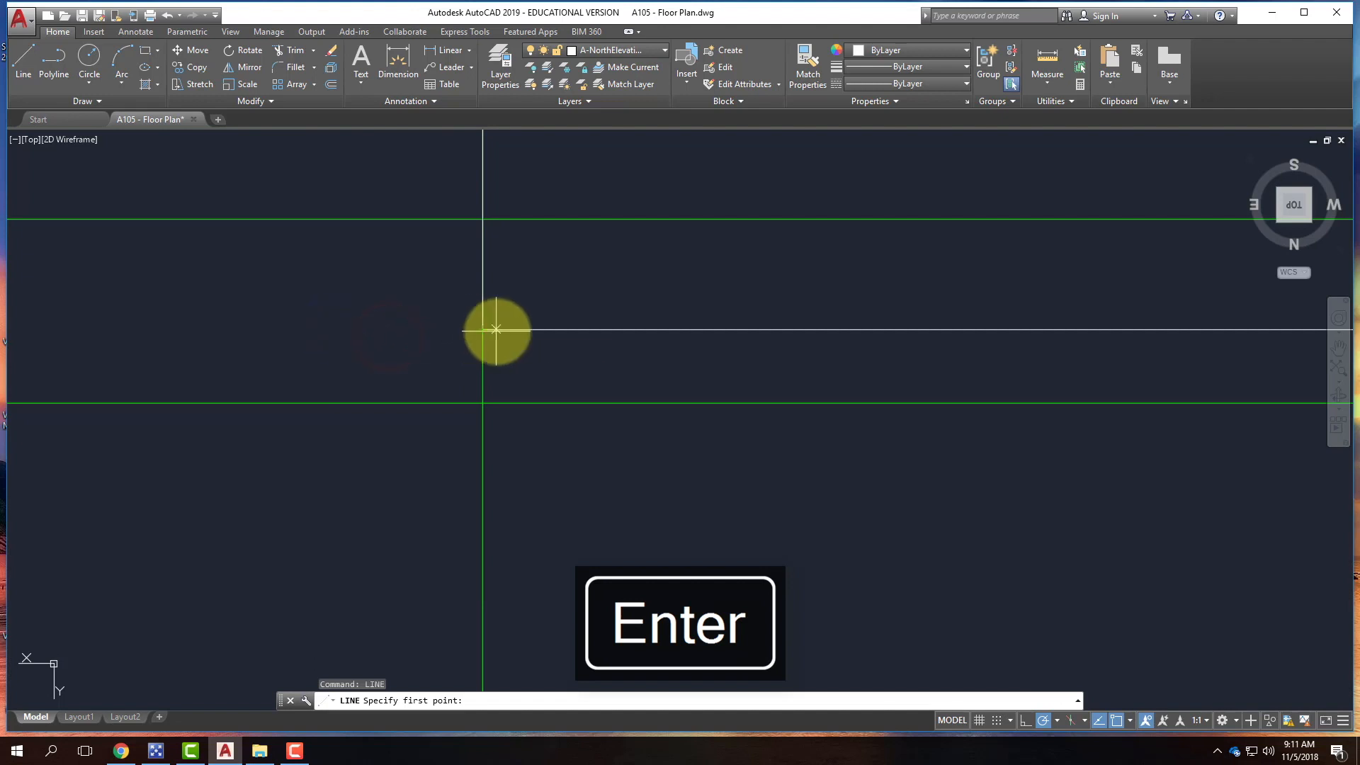
{"action": "type", "text": ".75\""}
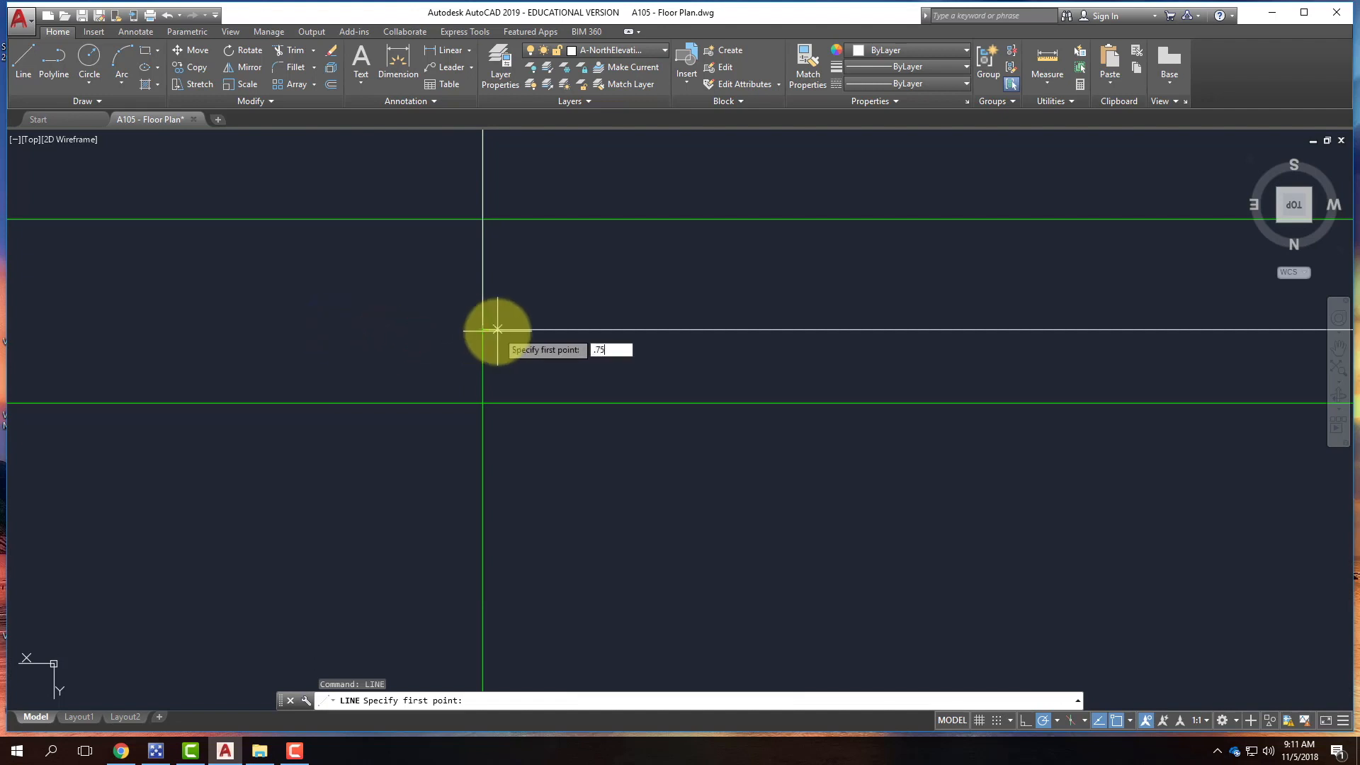
{"action": "key", "text": "Return"}
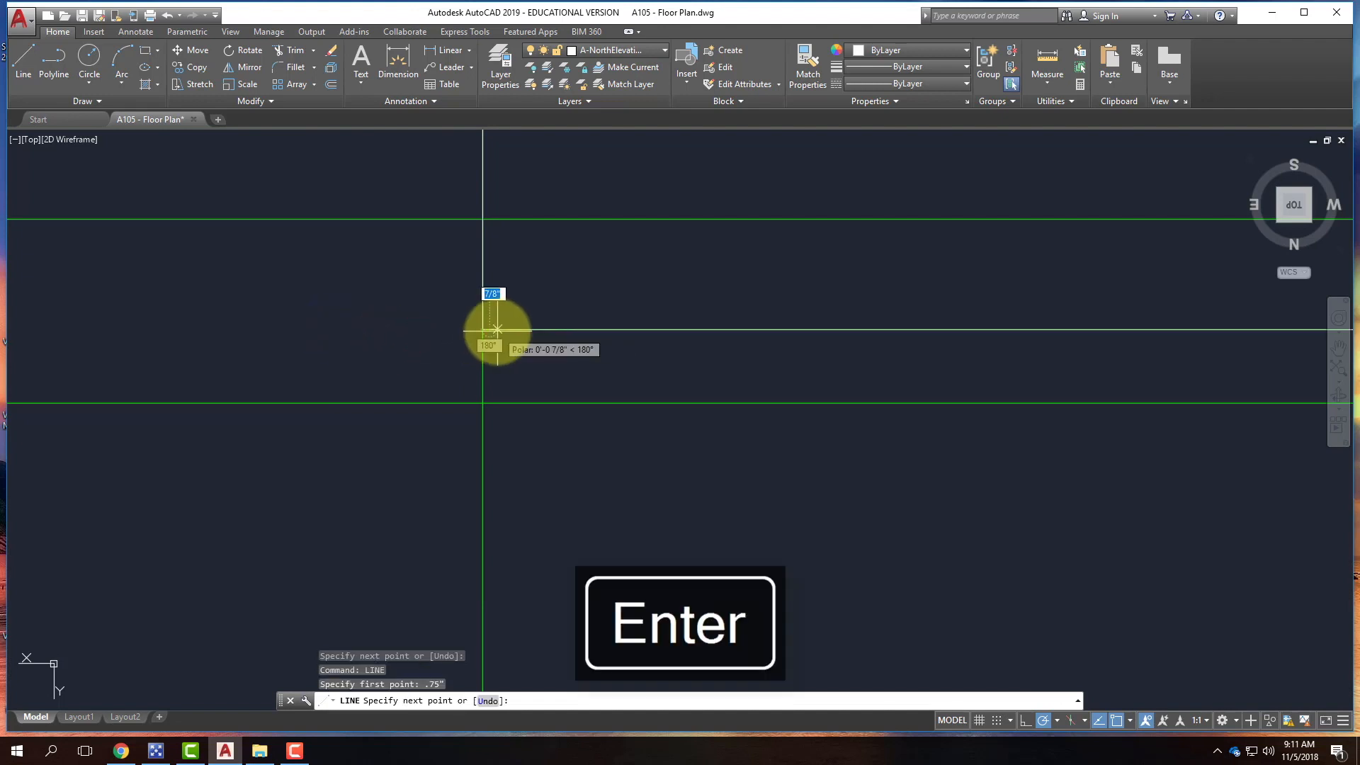
{"action": "left_click", "coordinate": [490, 403]}
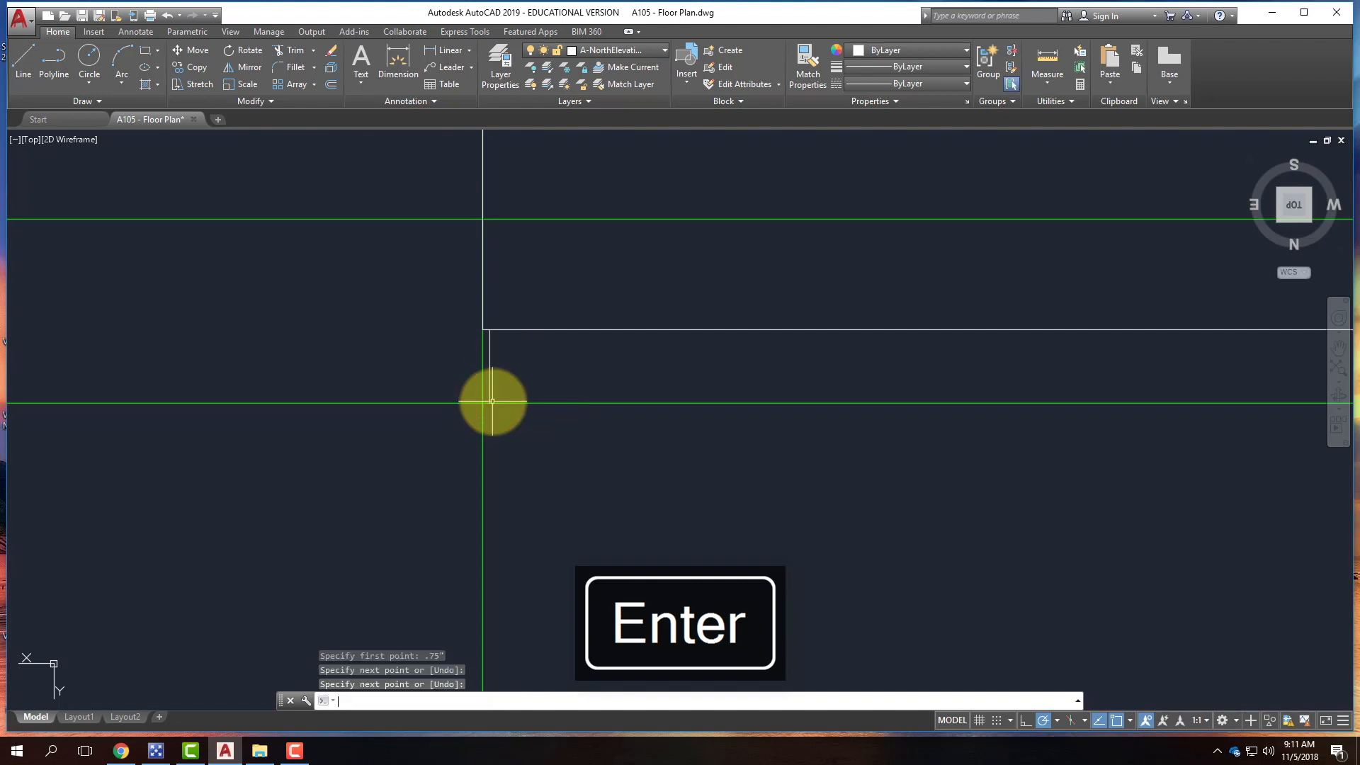
- Offset both sloped roof lines of the gable 1' toward the inside
{"action": "scroll", "coordinate": [373, 471], "scroll_direction": "down", "scroll_amount": 6}
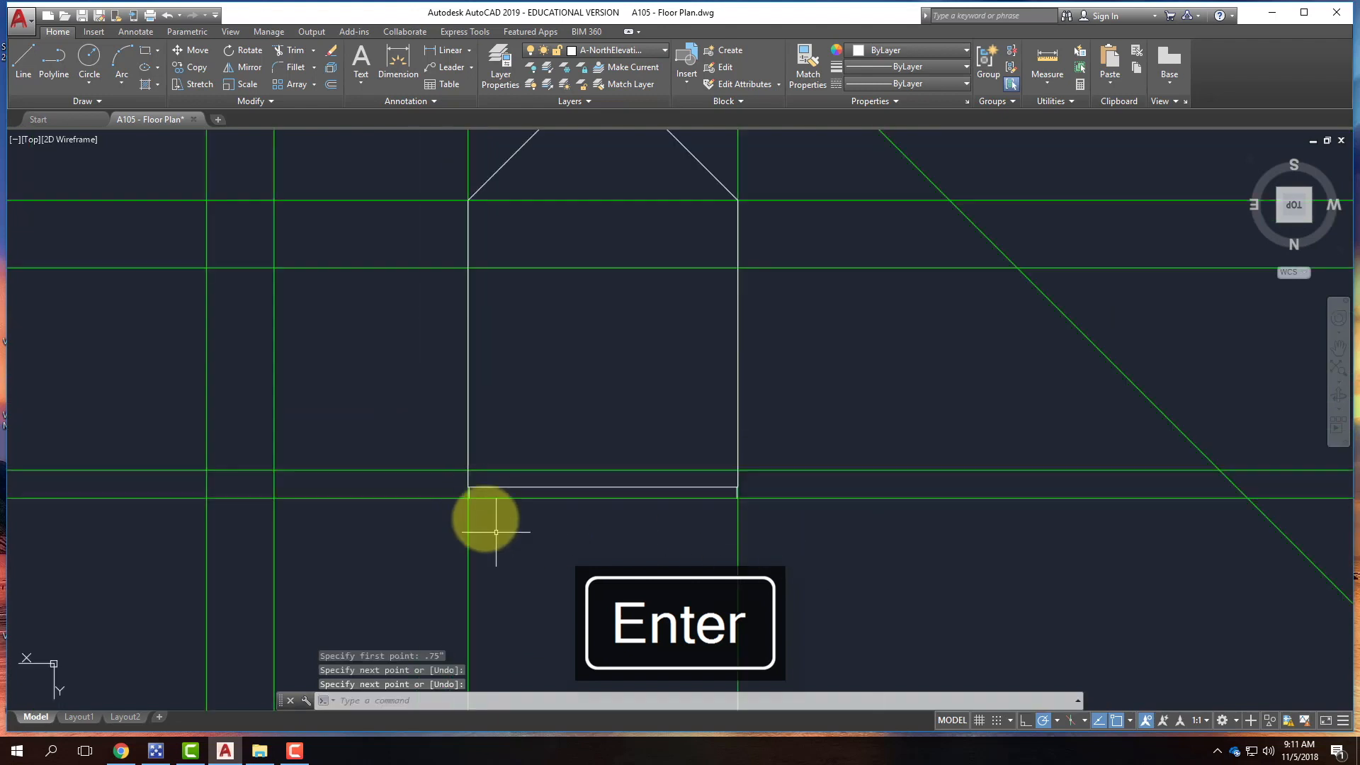
{"action": "scroll", "coordinate": [414, 502], "scroll_direction": "down", "scroll_amount": 5}
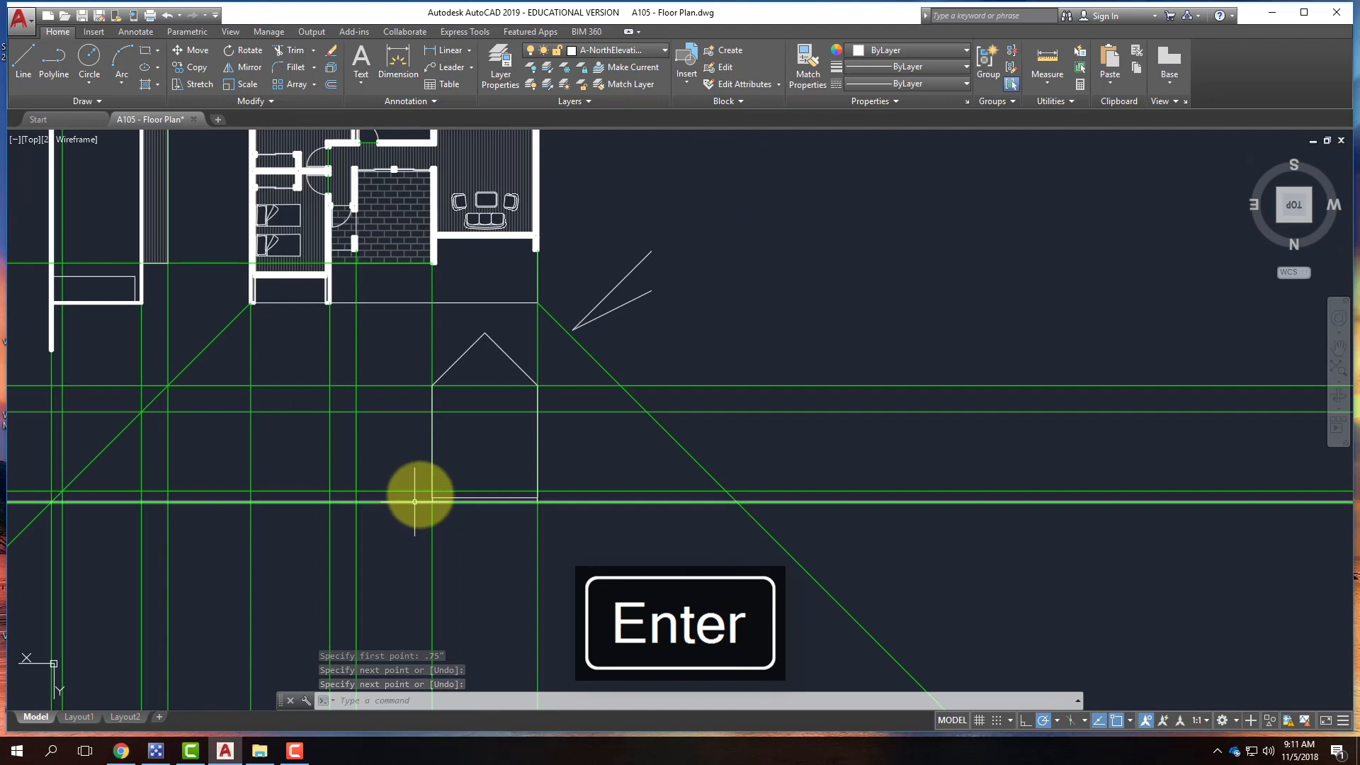
{"action": "scroll", "coordinate": [425, 379], "scroll_direction": "up", "scroll_amount": 2}
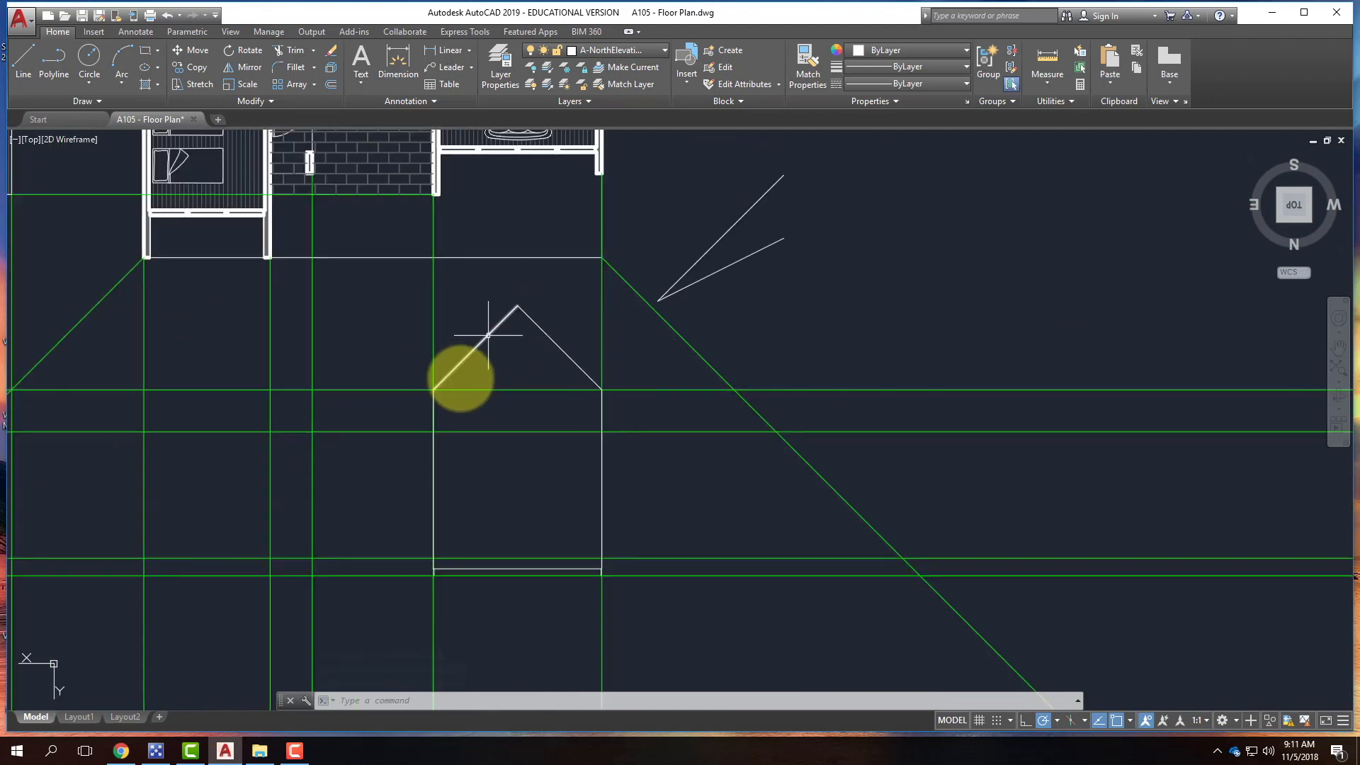
{"action": "left_click", "coordinate": [498, 326]}
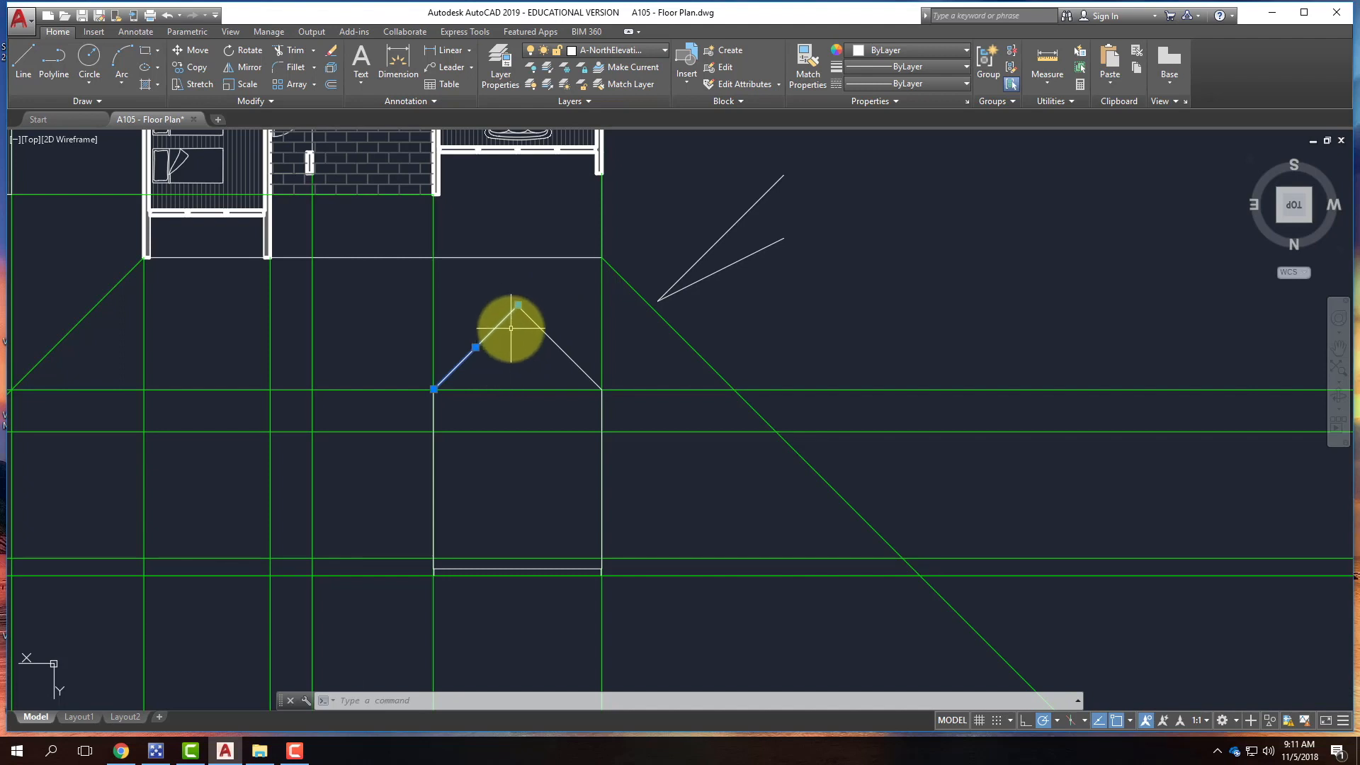
{"action": "key", "text": "Return"}
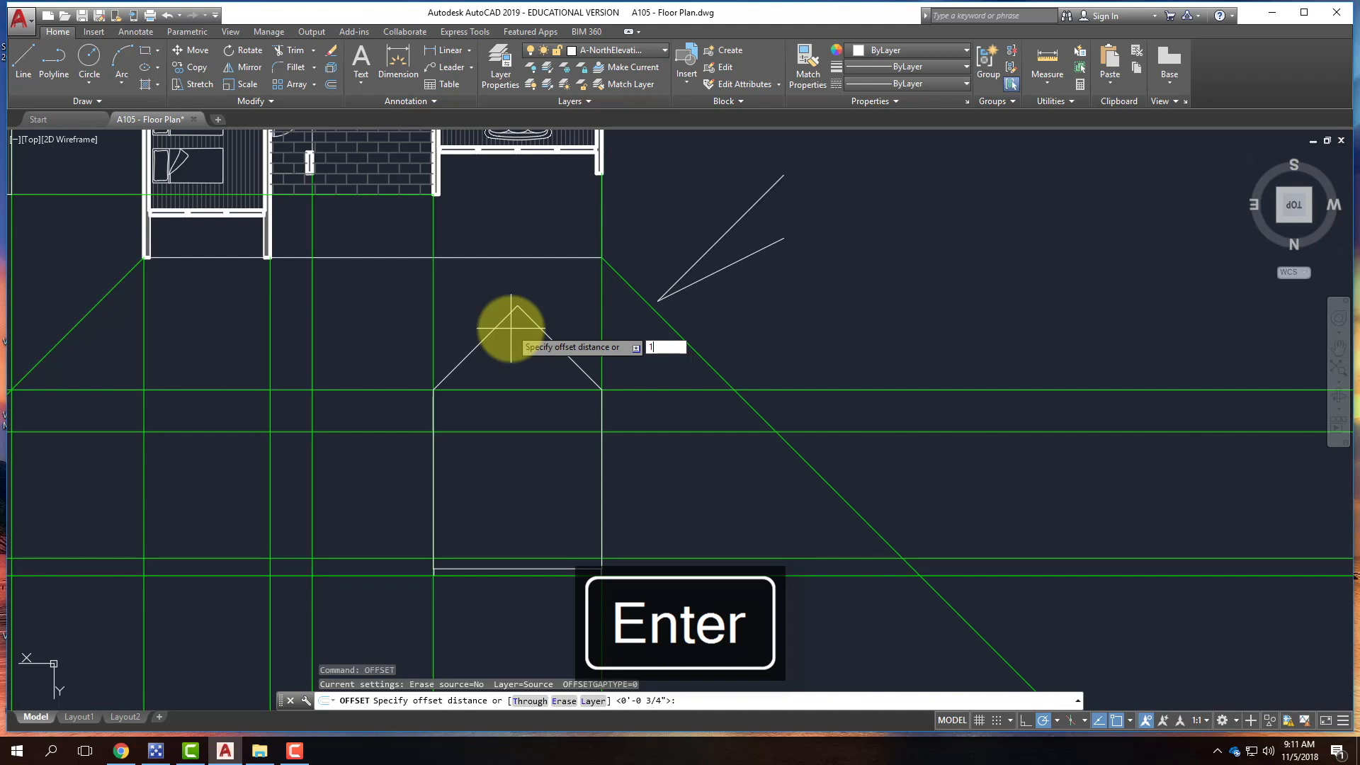
{"action": "key", "text": "Return"}
{"action": "left_click", "coordinate": [489, 336]}
{"action": "left_click", "coordinate": [511, 357]}
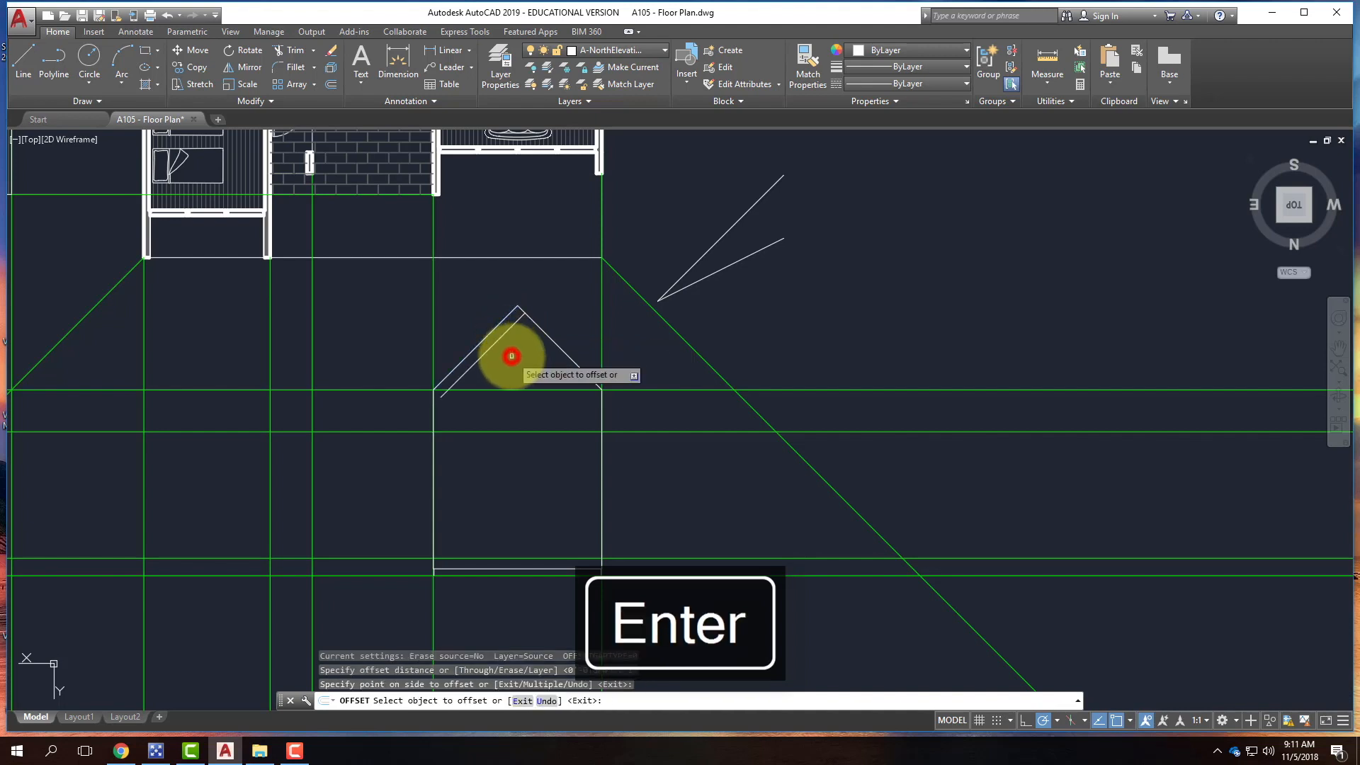
{"action": "left_click", "coordinate": [551, 339]}
{"action": "left_click", "coordinate": [531, 352]}
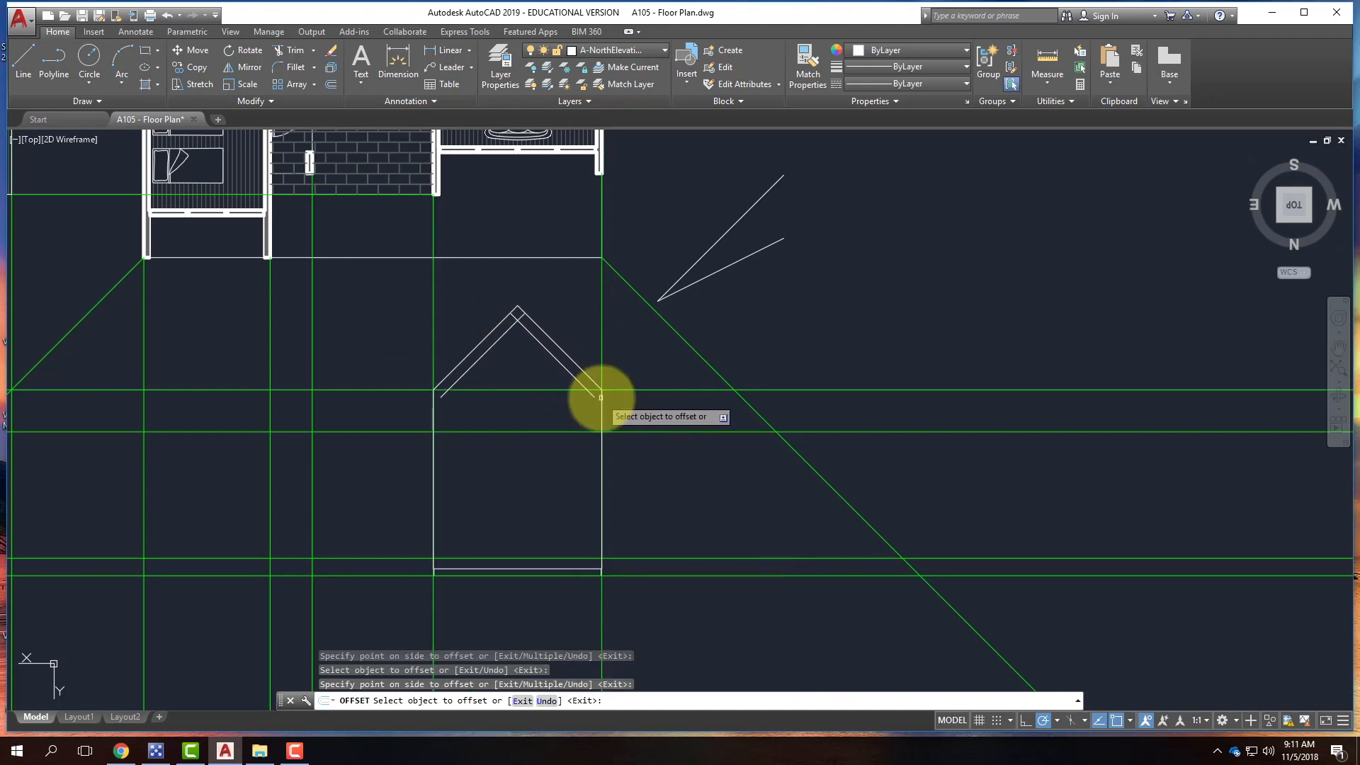
{"action": "key", "text": "Return"}
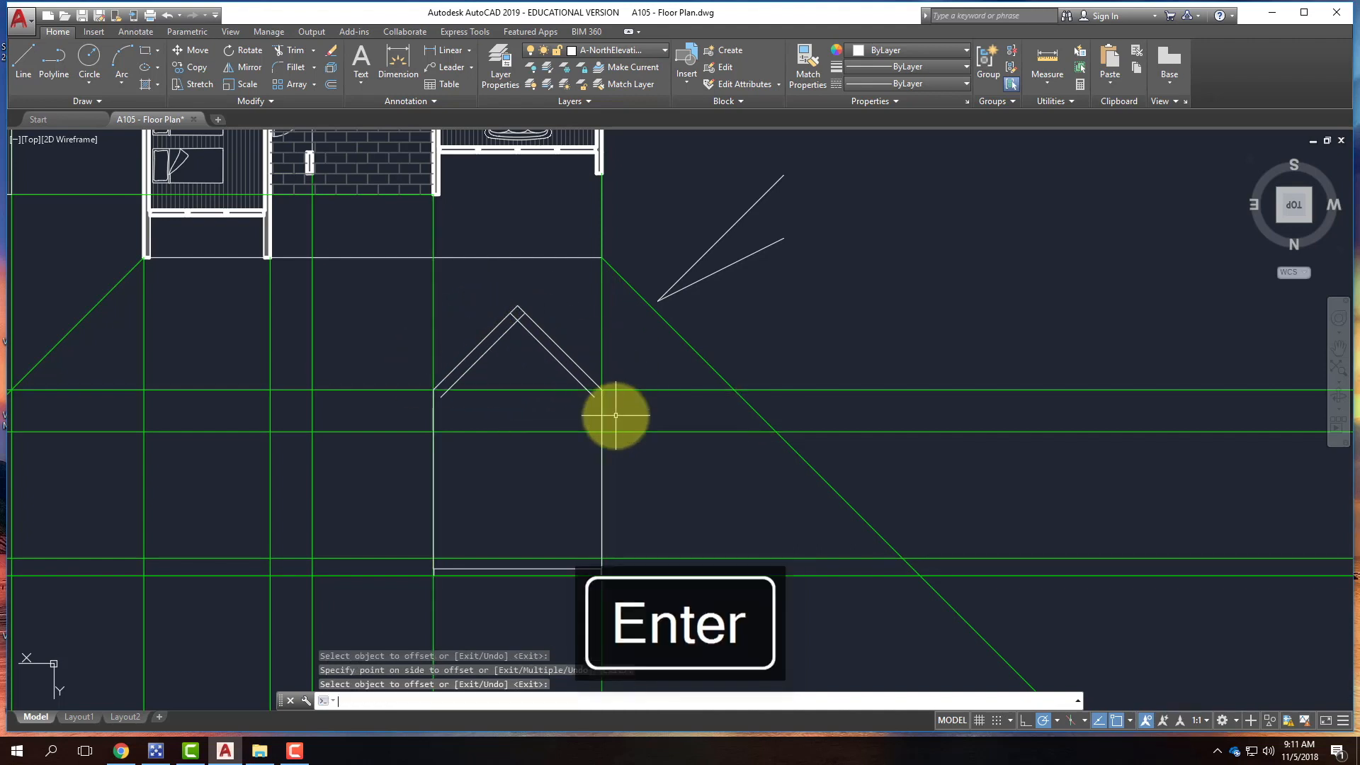
- Offset the vertical guides along both side walls of the gabled elevation 1'-0" outward
{"action": "scroll", "coordinate": [616, 407], "scroll_direction": "up", "scroll_amount": 4}
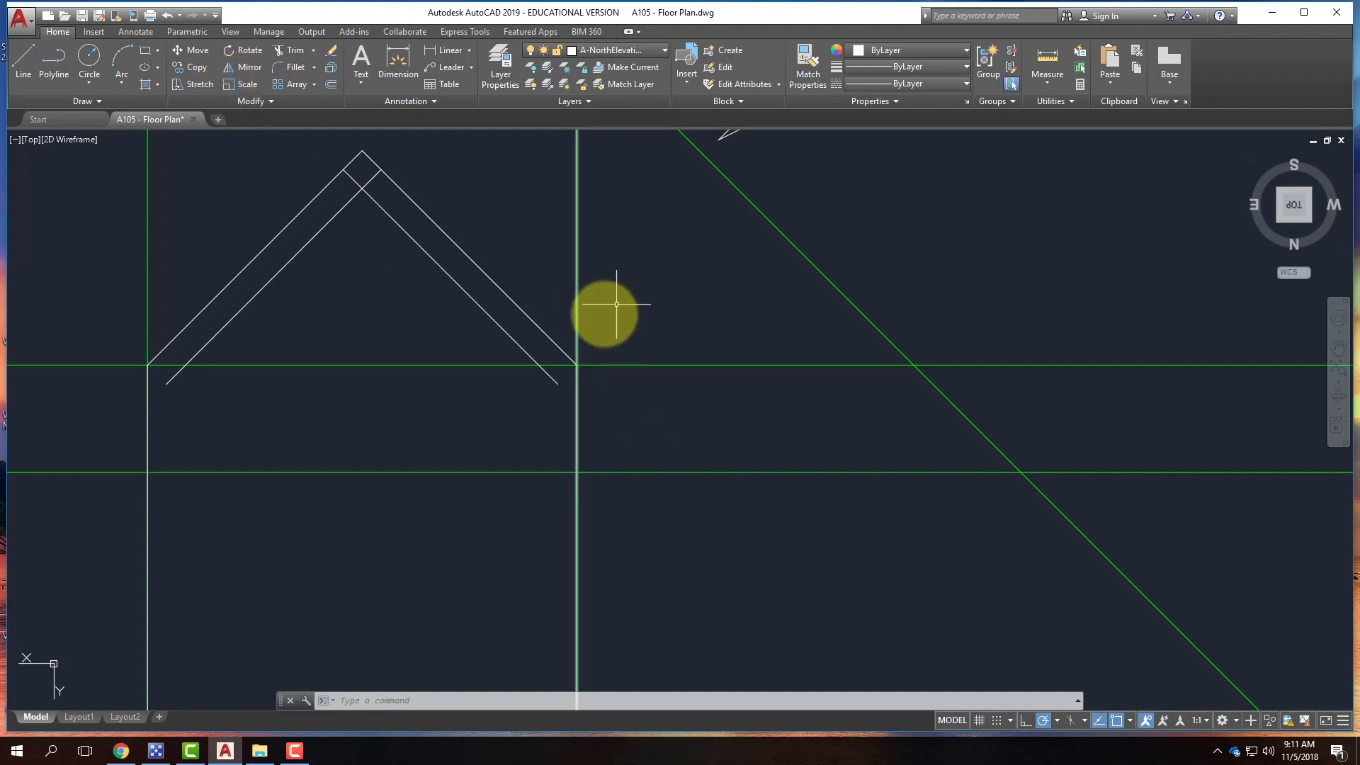
{"action": "left_click", "coordinate": [577, 307]}
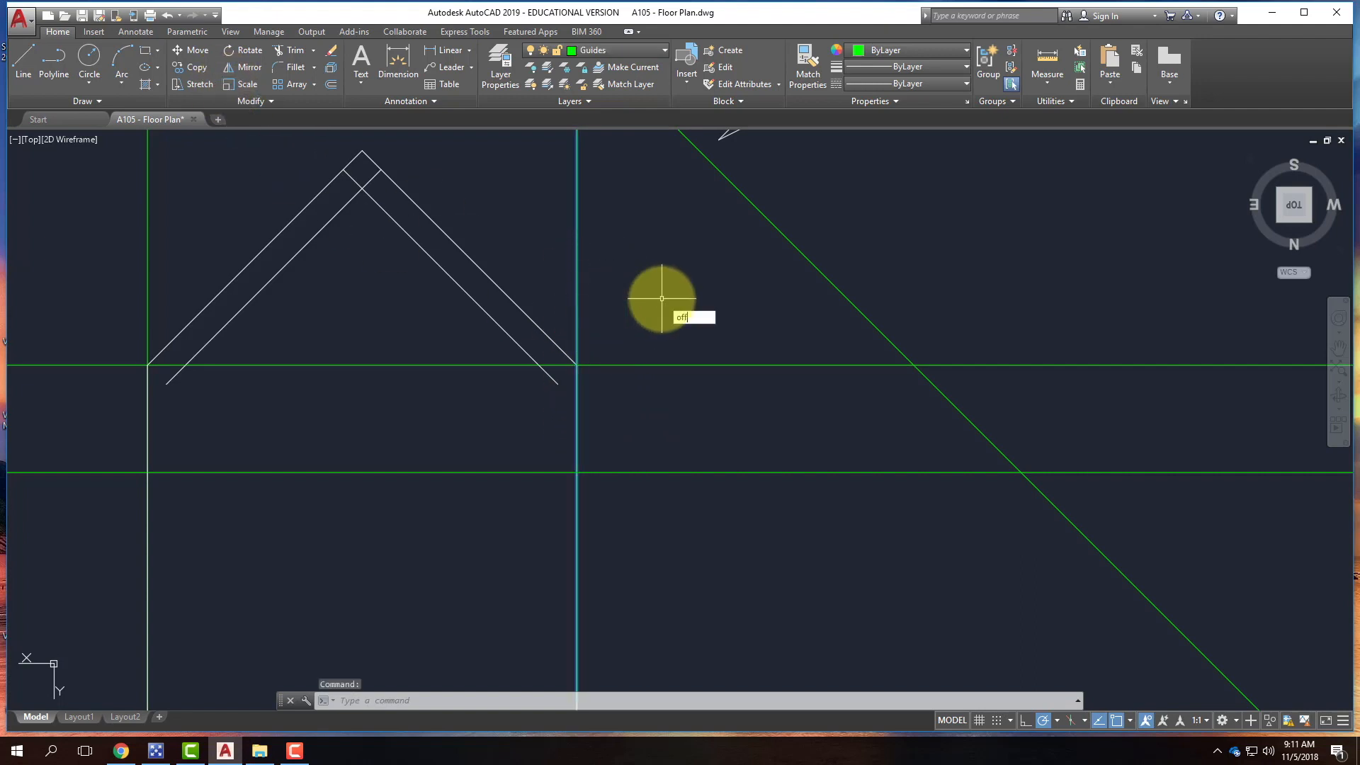
{"action": "key", "text": "Return"}
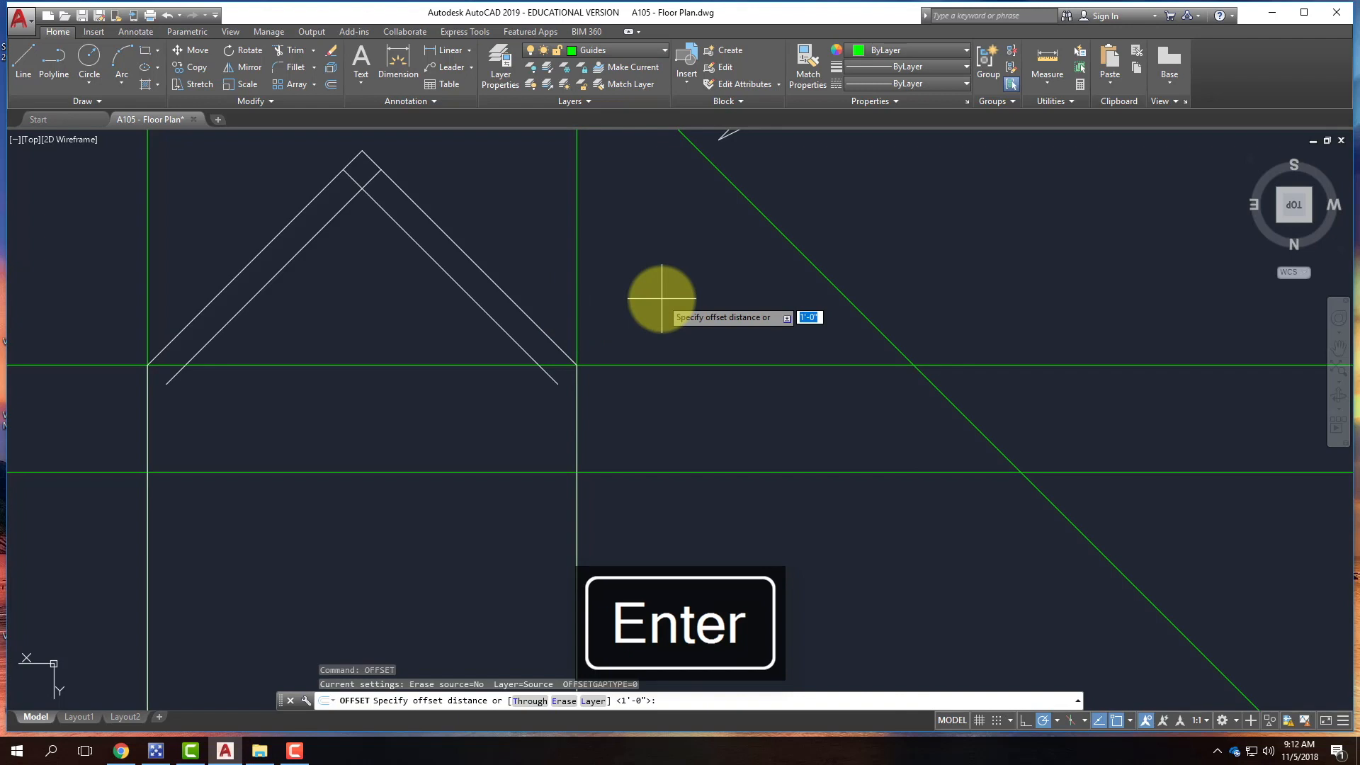
{"action": "key", "text": "Return"}
{"action": "left_click", "coordinate": [660, 320]}
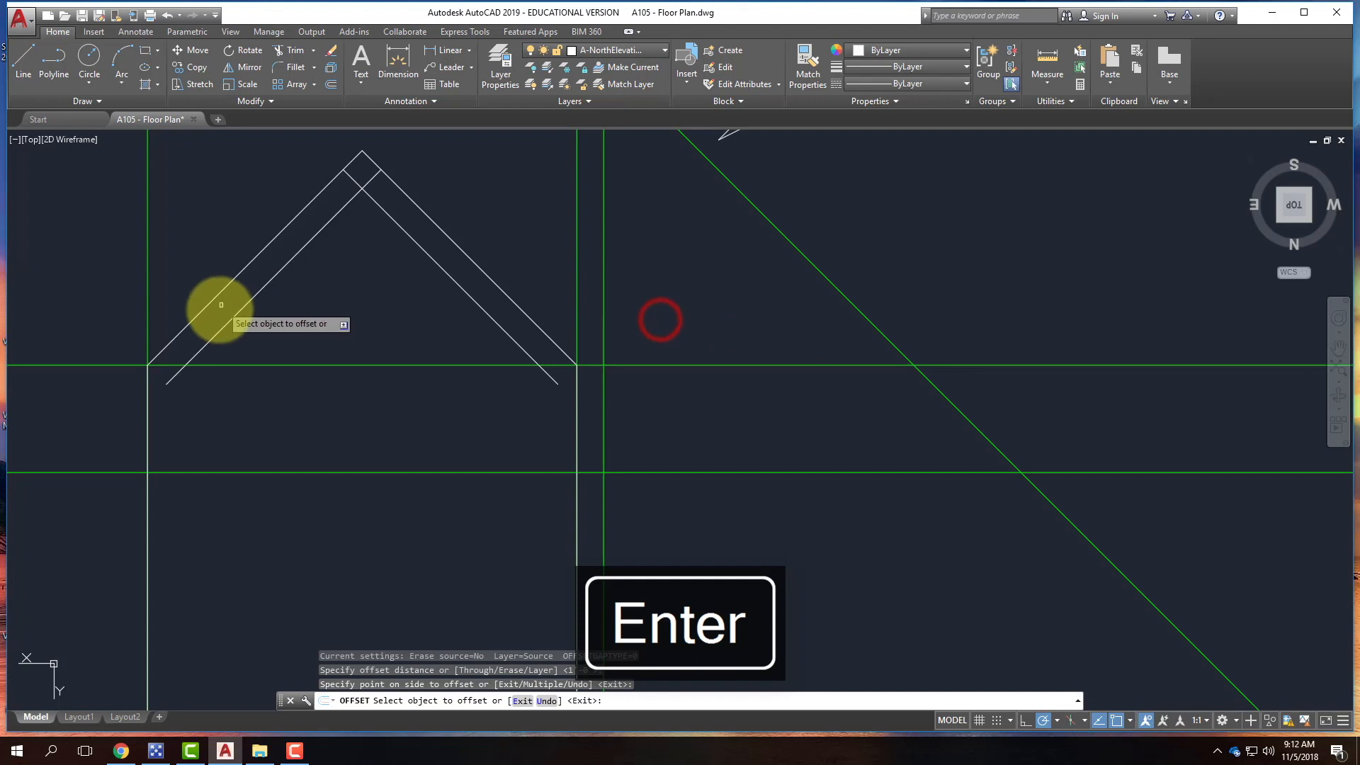
{"action": "left_click", "coordinate": [147, 313]}
{"action": "left_click", "coordinate": [112, 303]}
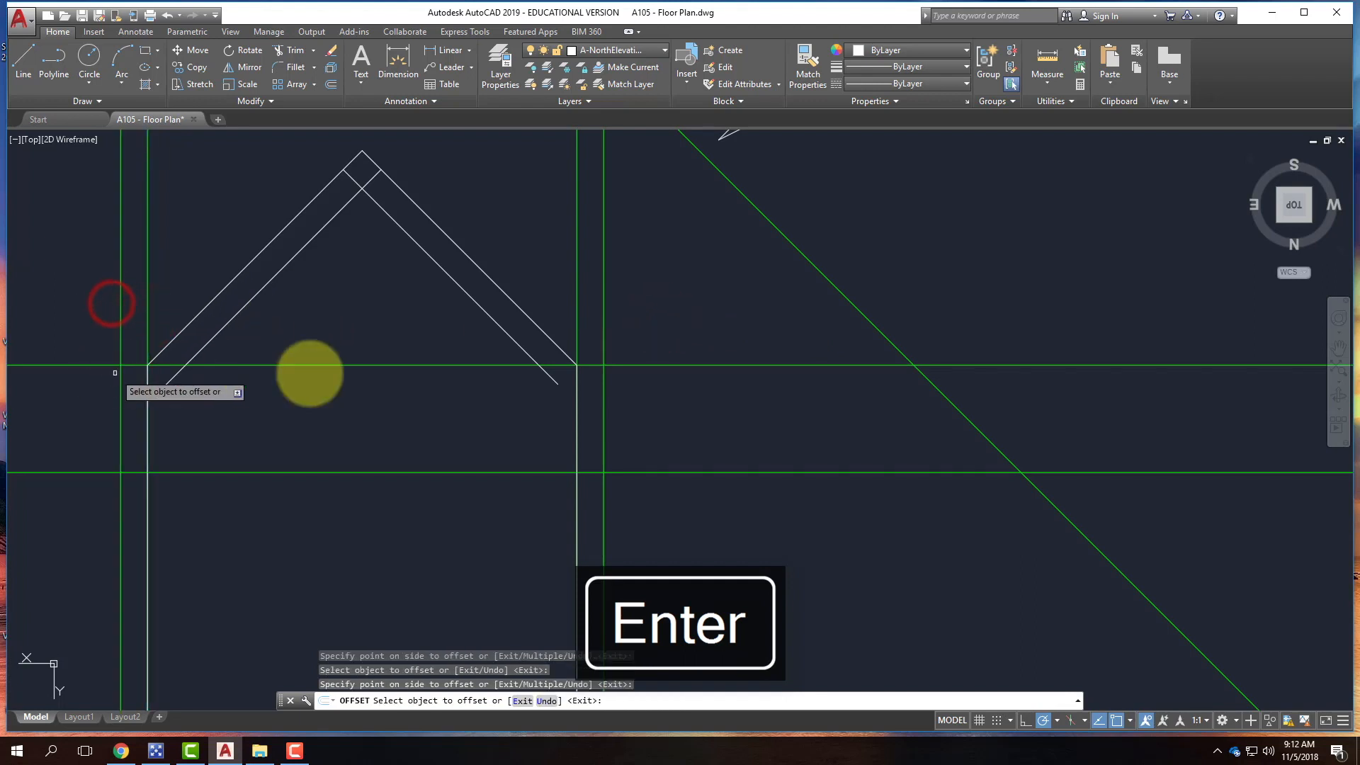
{"action": "key", "text": "Return"}
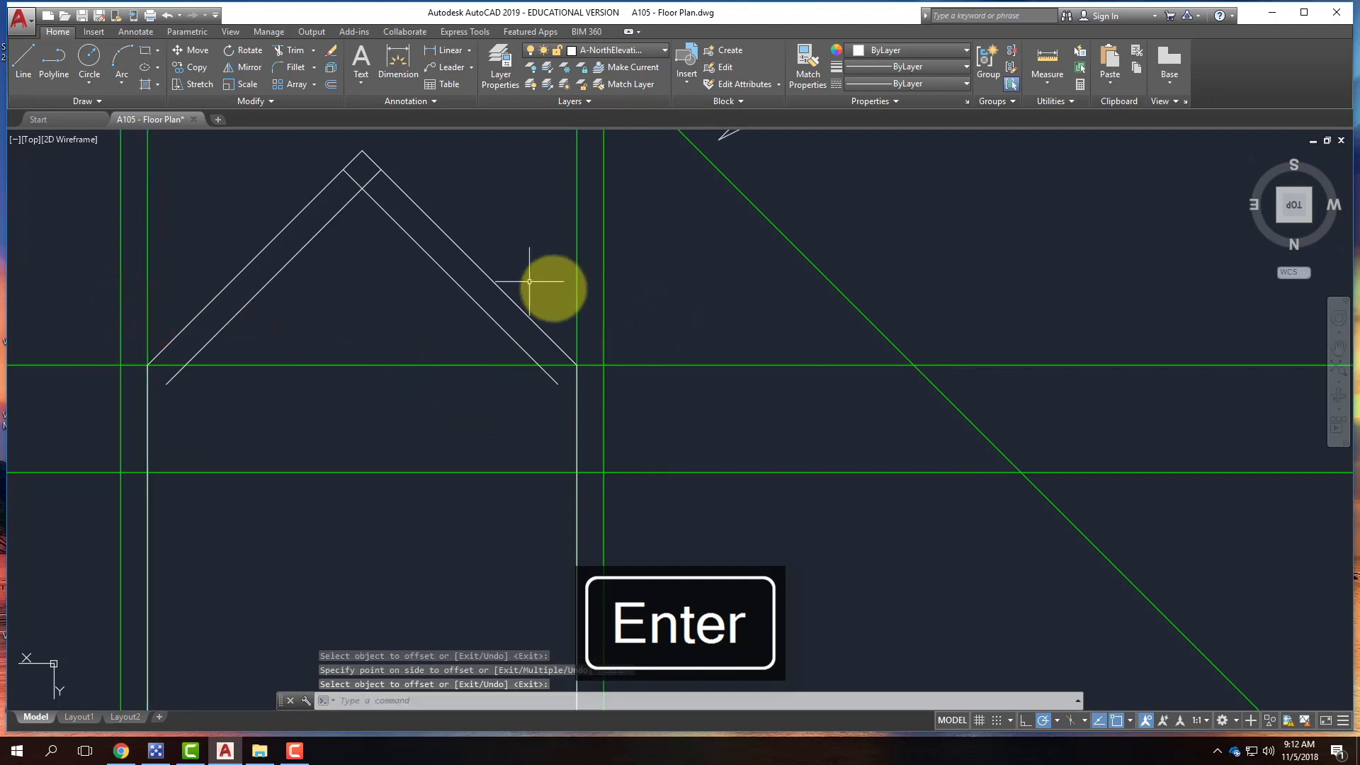
- Extend the outer and inner roof lines on the gable's right slope to the new right overhang guide
{"action": "left_click", "coordinate": [532, 324]}
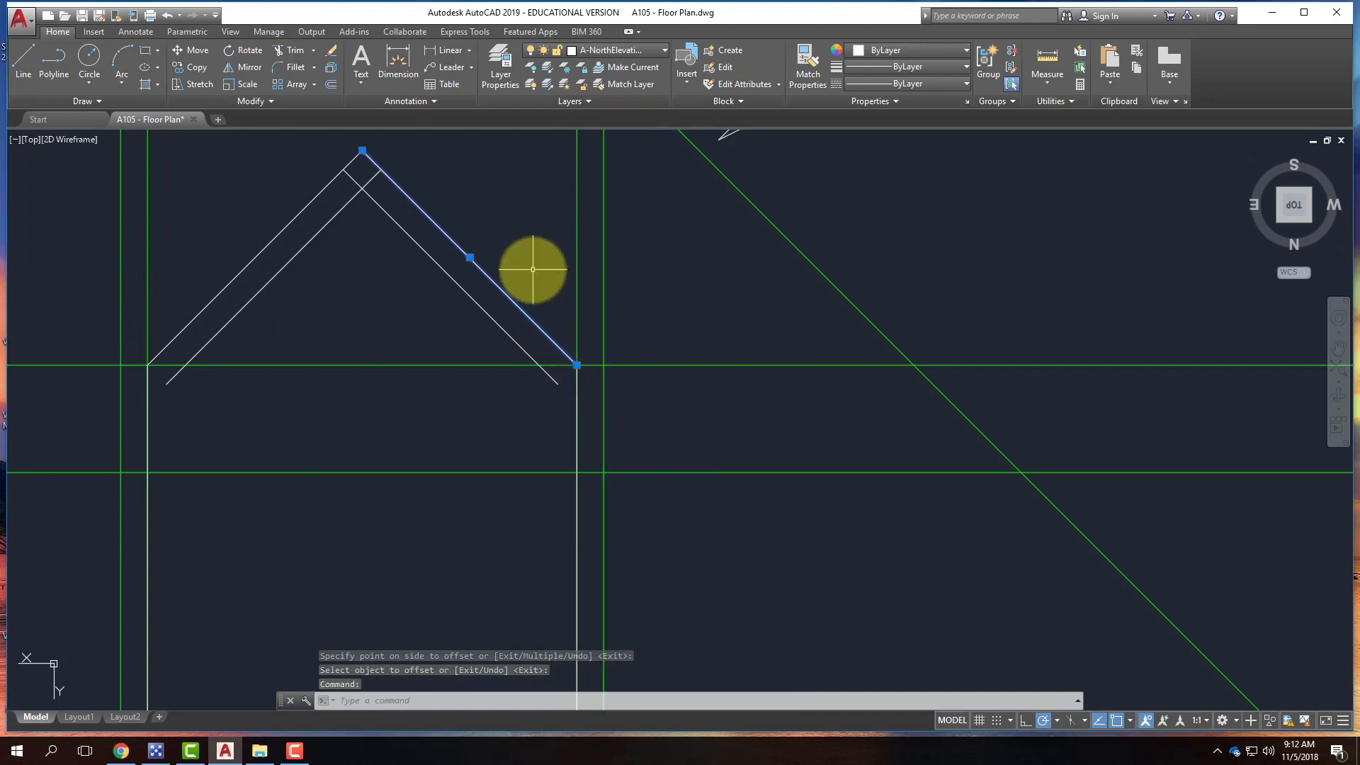
{"action": "key", "text": "Escape"}
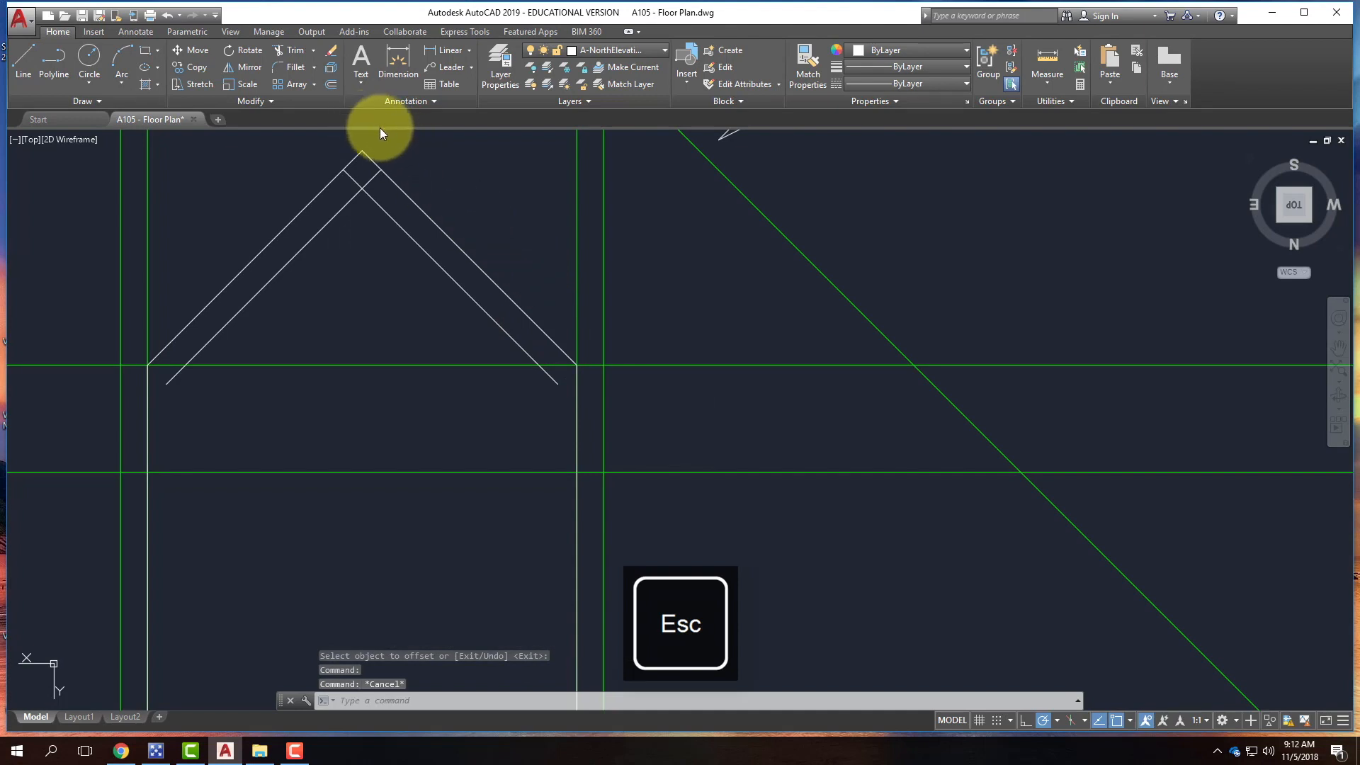
{"action": "left_click", "coordinate": [312, 49]}
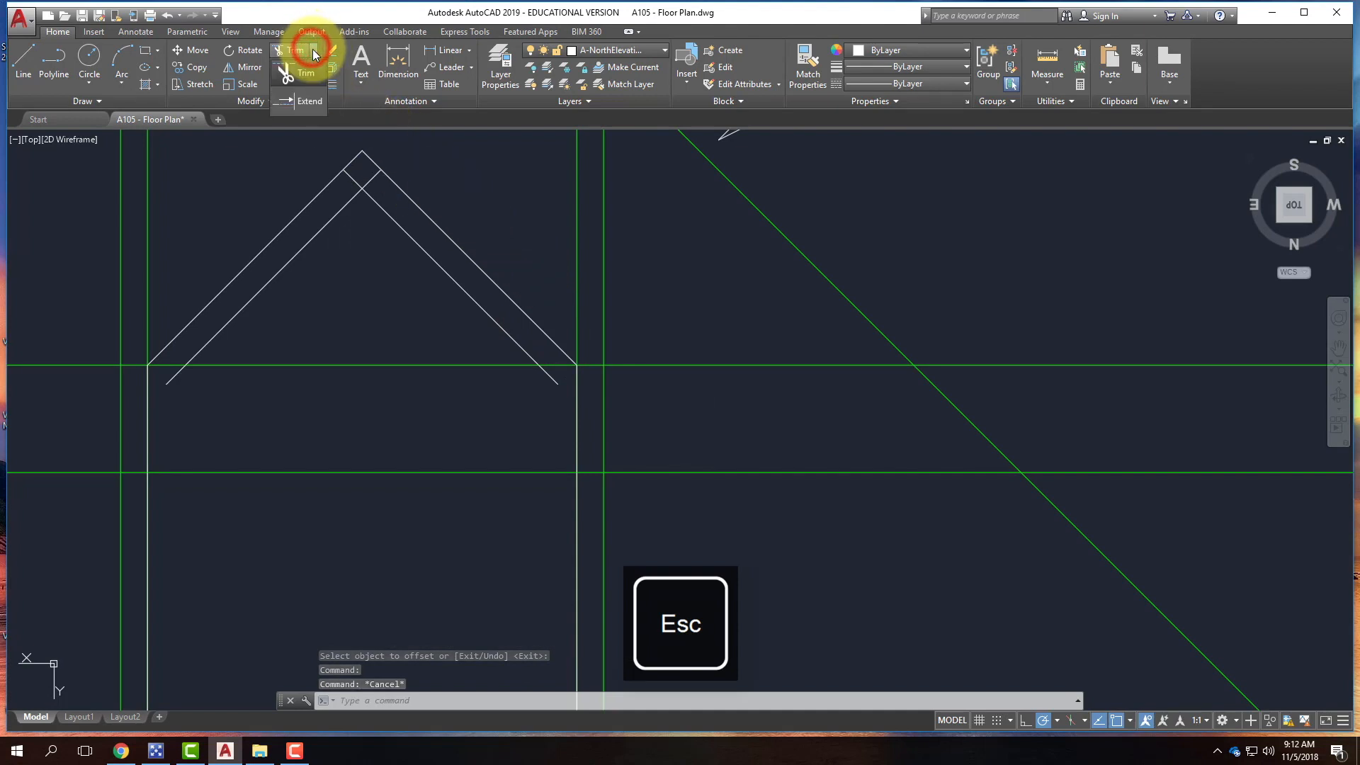
{"action": "left_click", "coordinate": [305, 101]}
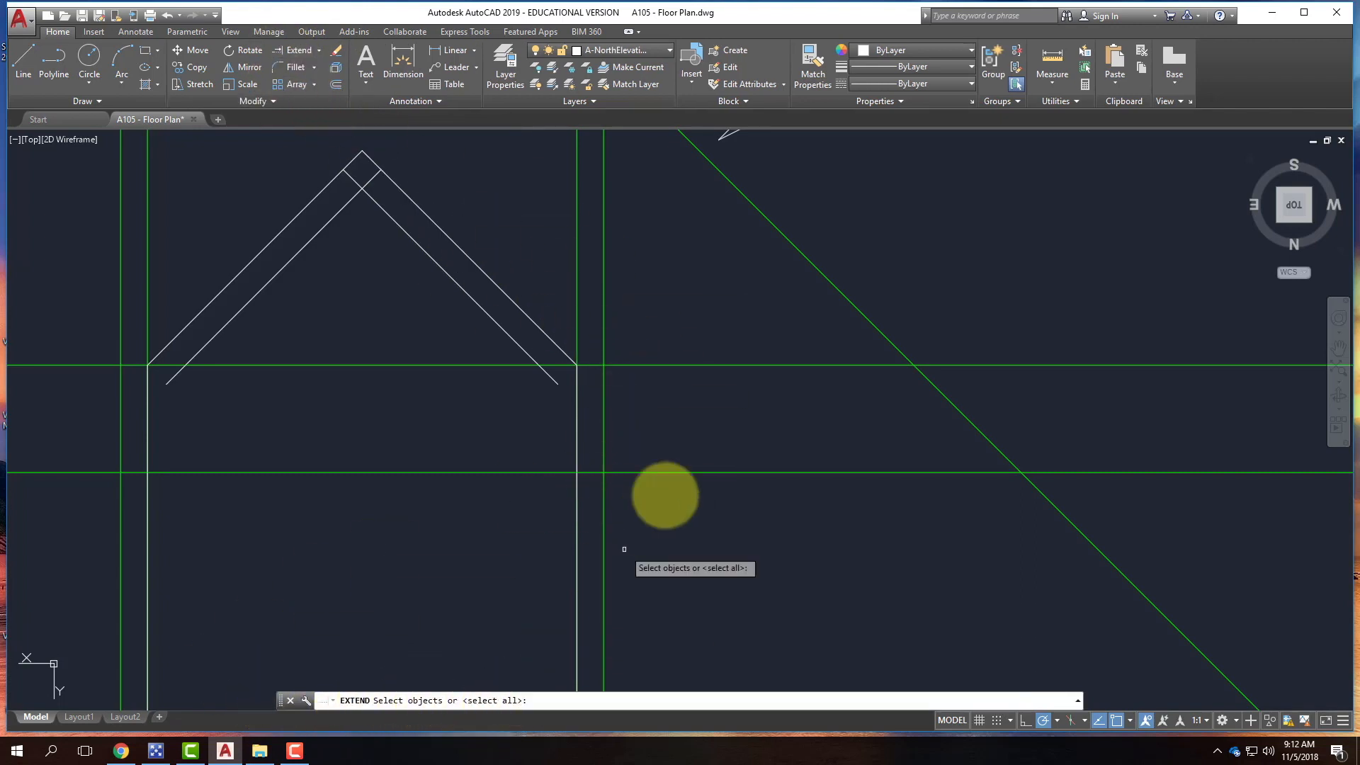
{"action": "left_click", "coordinate": [679, 507]}
{"action": "left_click", "coordinate": [96, 176]}
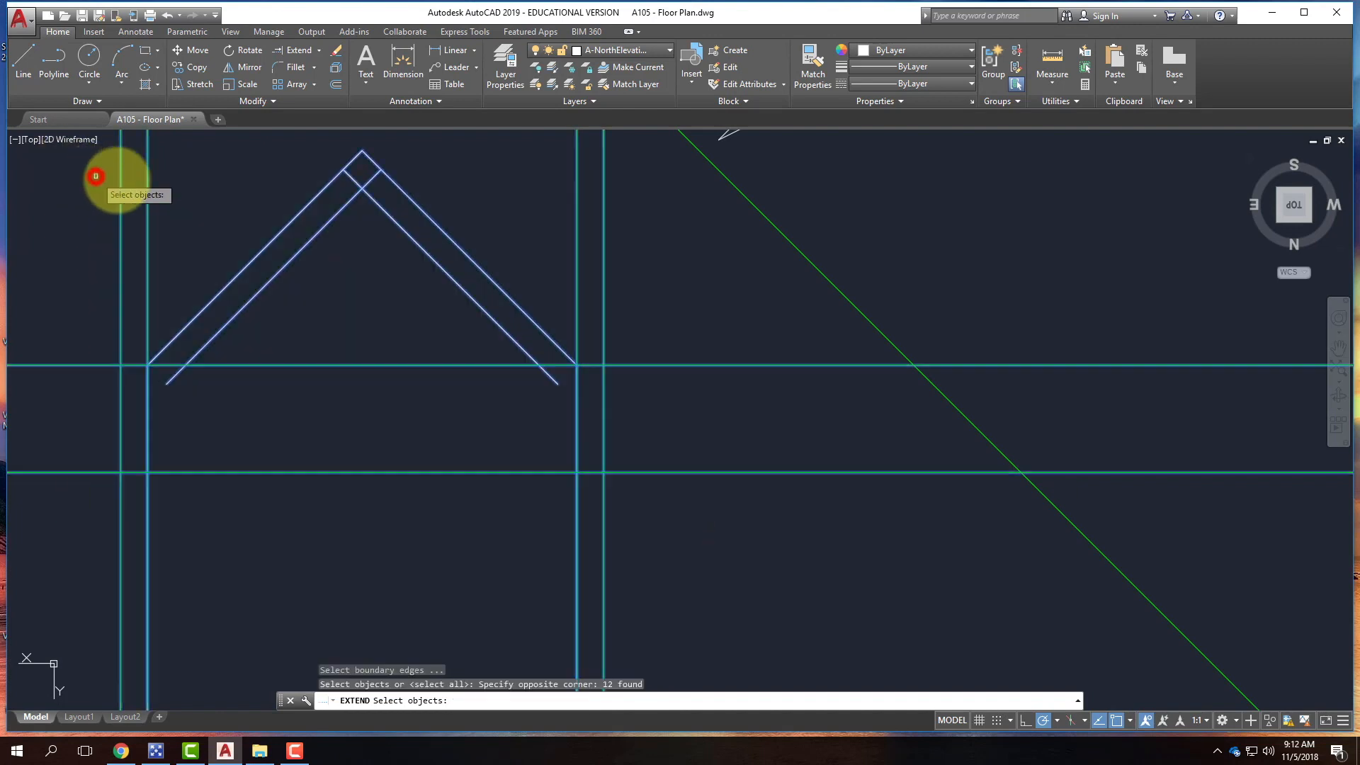
{"action": "key", "text": "Return"}
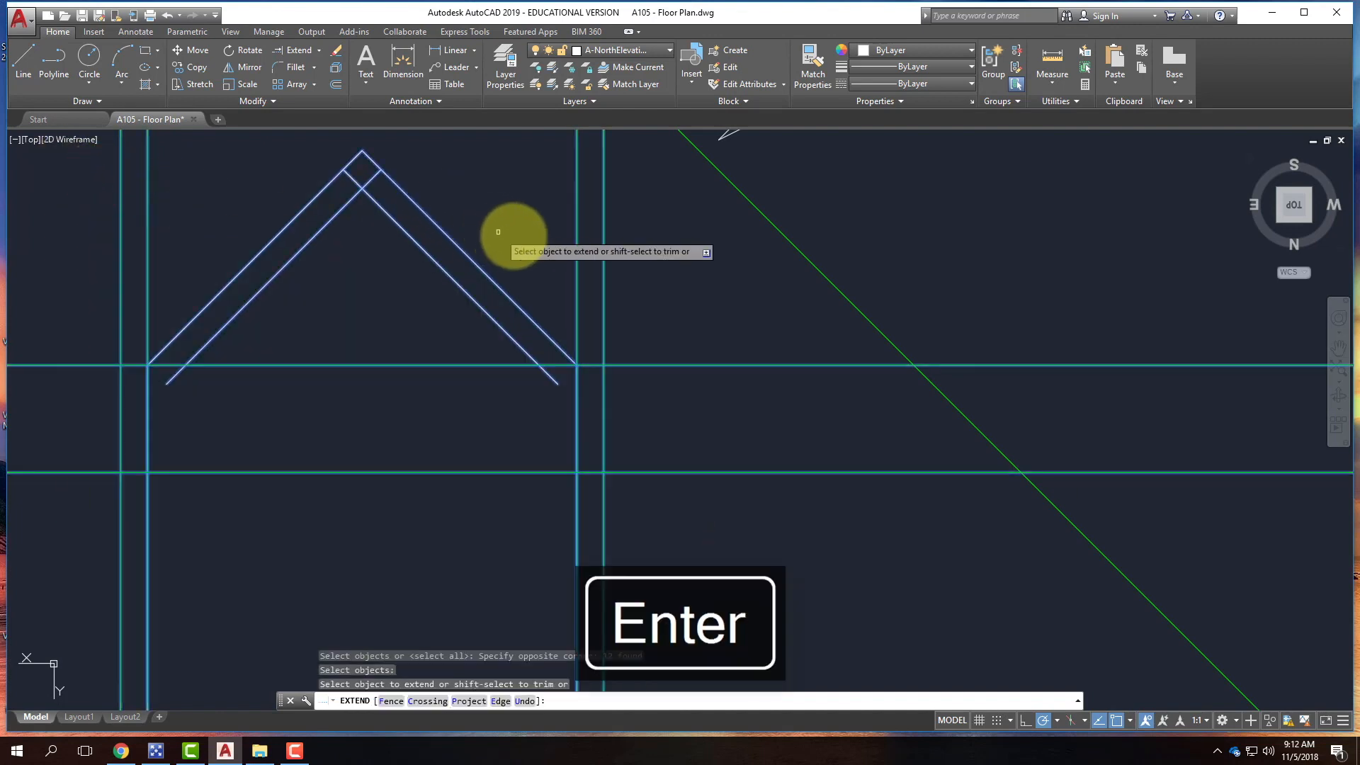
{"action": "left_click", "coordinate": [558, 348]}
{"action": "left_click", "coordinate": [555, 384]}
{"action": "left_click", "coordinate": [562, 392]}
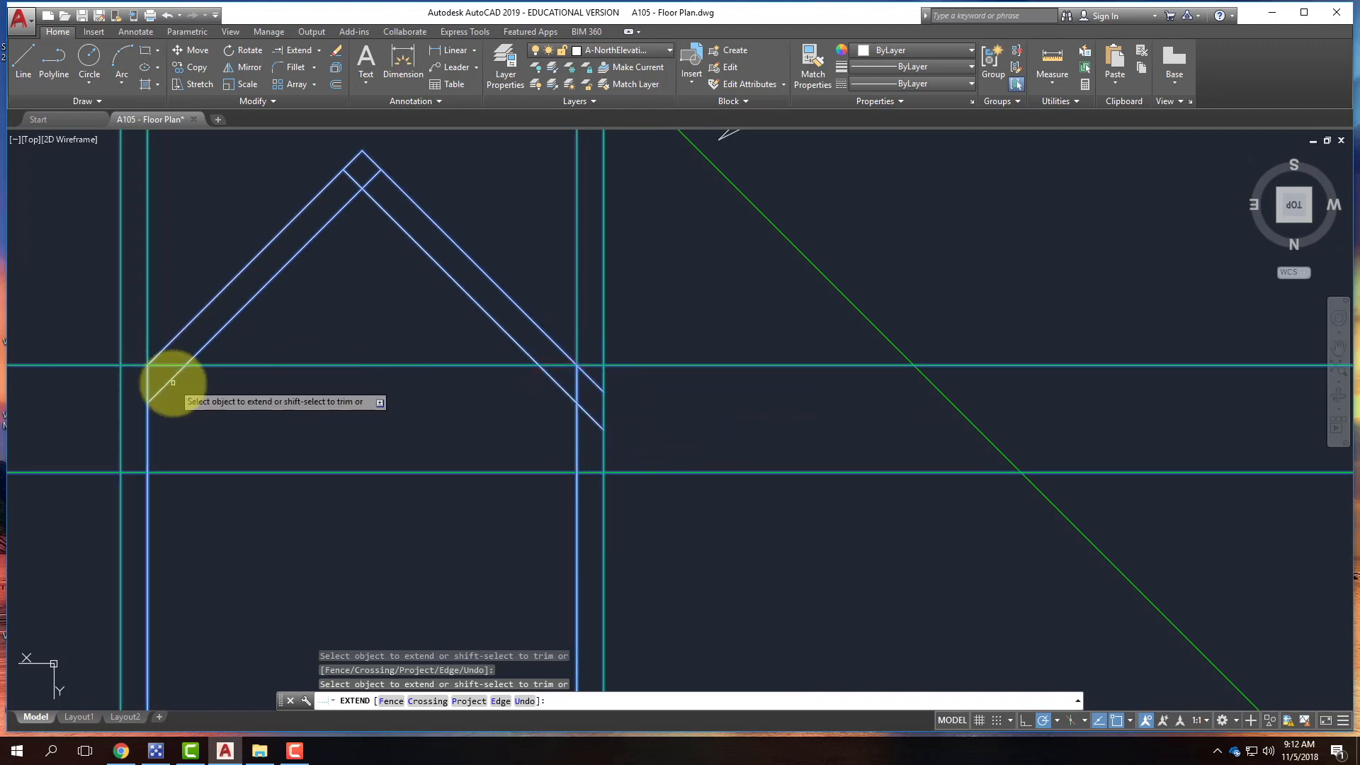
- Extend the outer and inner roof lines on the gable's left slope to the left overhang guide
{"action": "left_click", "coordinate": [154, 356]}
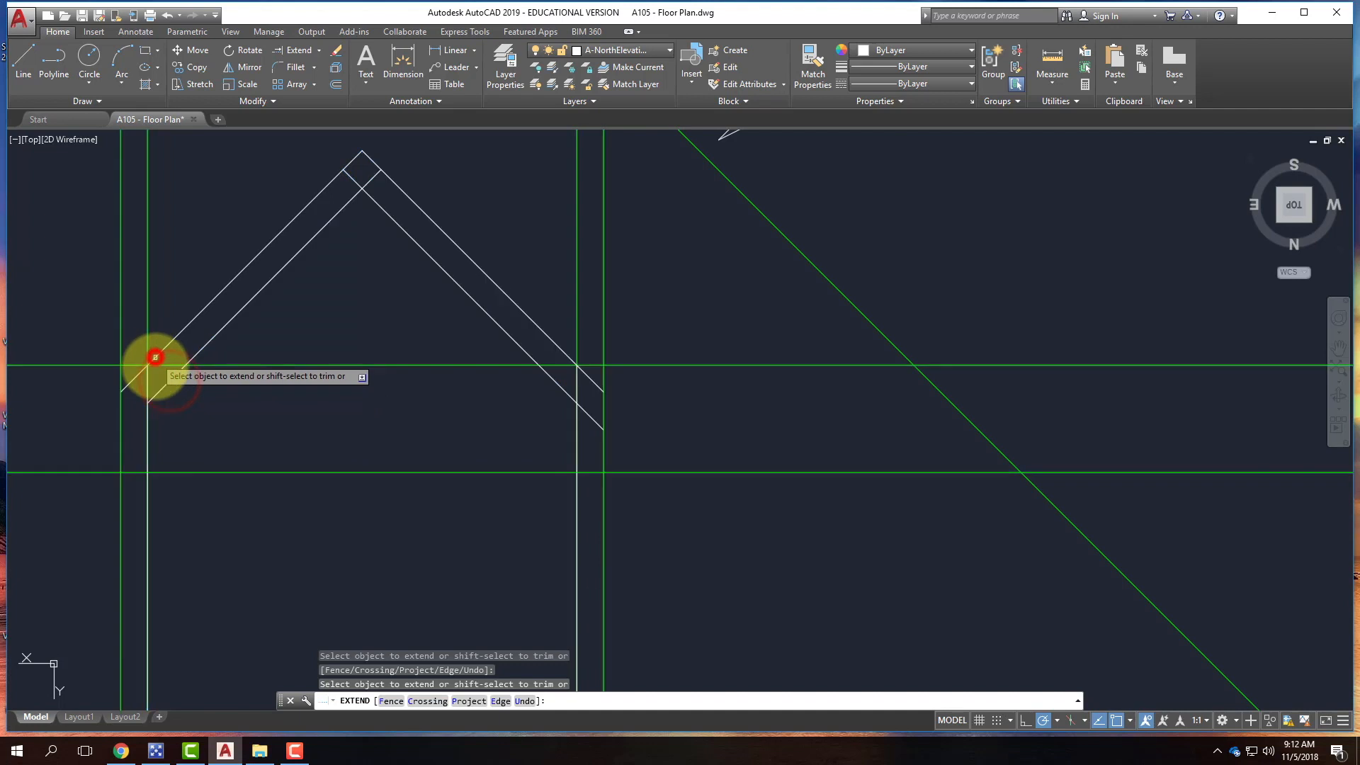
{"action": "left_click", "coordinate": [157, 388]}
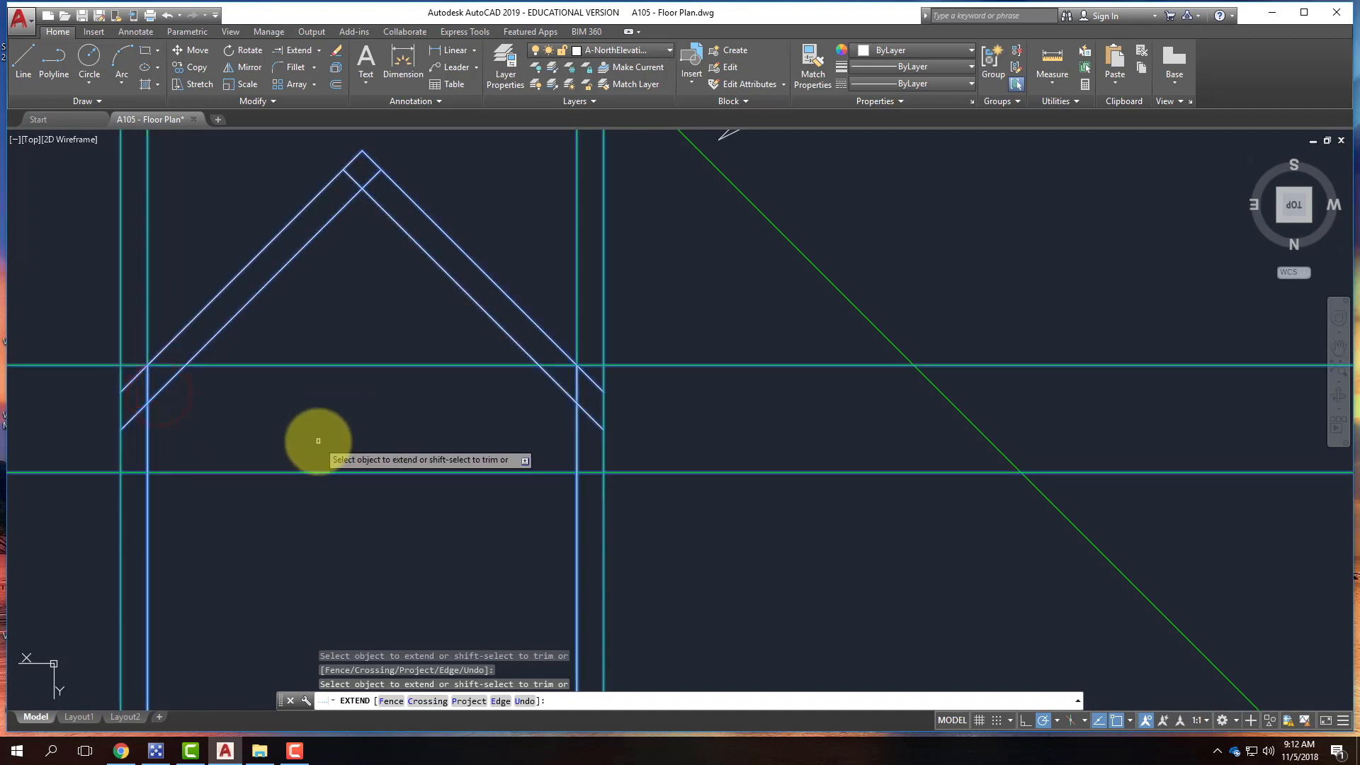
{"action": "left_click", "coordinate": [599, 390]}
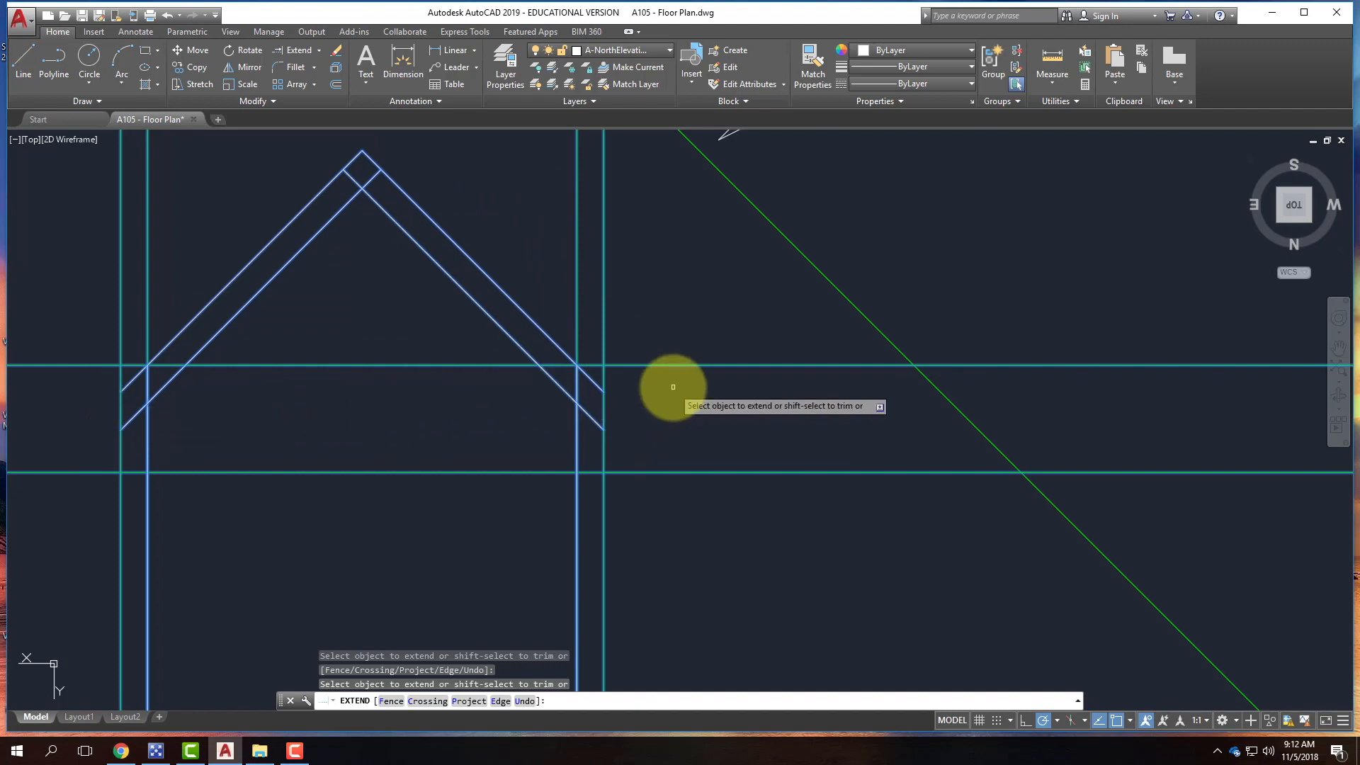
{"action": "key", "text": "Return"}
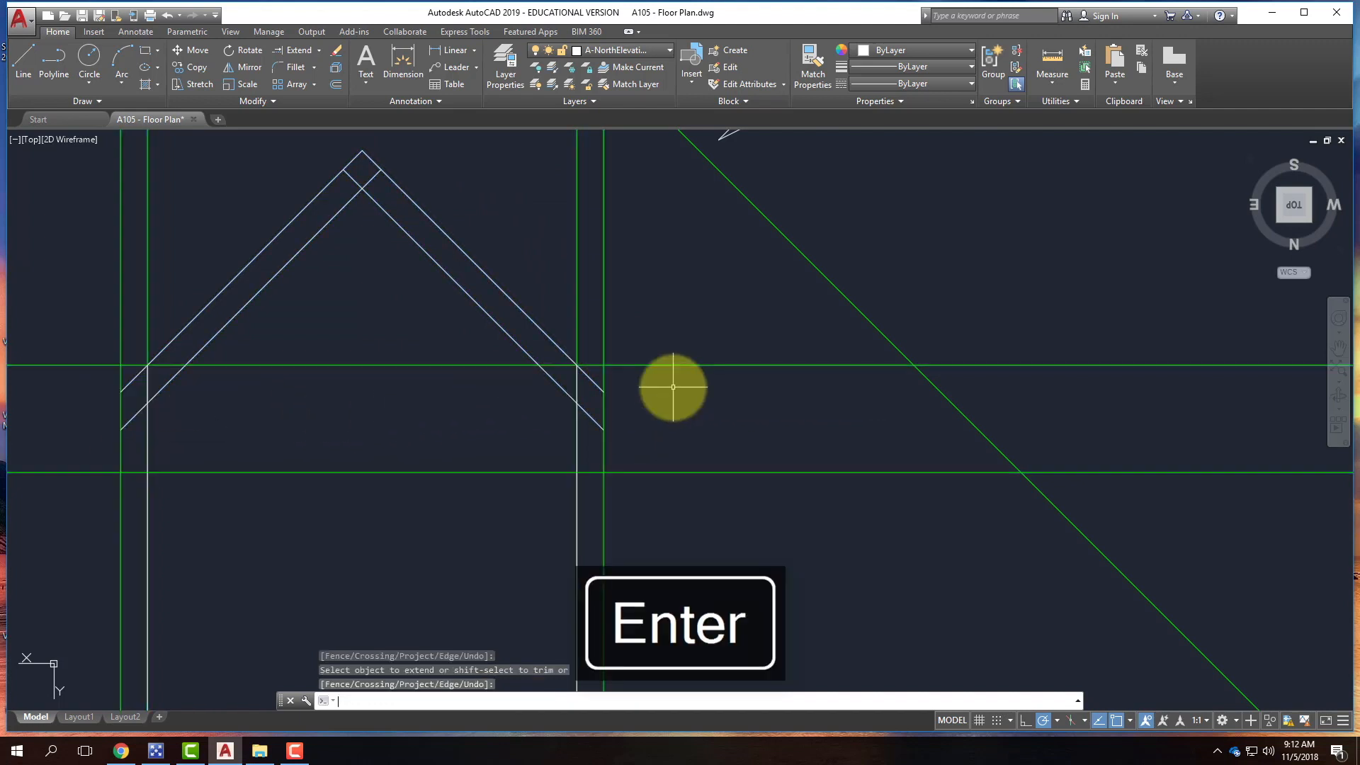
- Close the left eave with a vertical line between the ends of the outer and inner roof lines
{"action": "left_click", "coordinate": [25, 72]}
{"action": "left_click", "coordinate": [121, 391]}
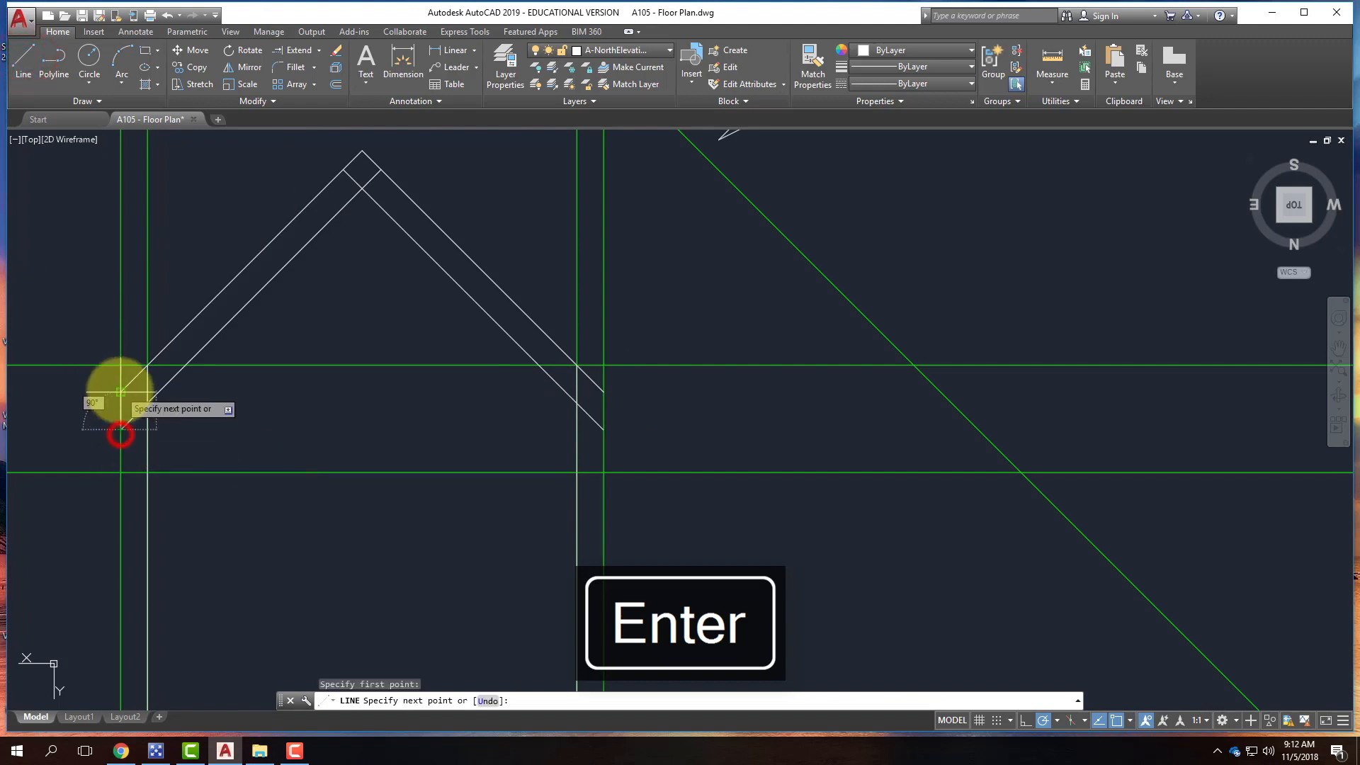
{"action": "left_click", "coordinate": [121, 429]}
{"action": "key", "text": "Return"}
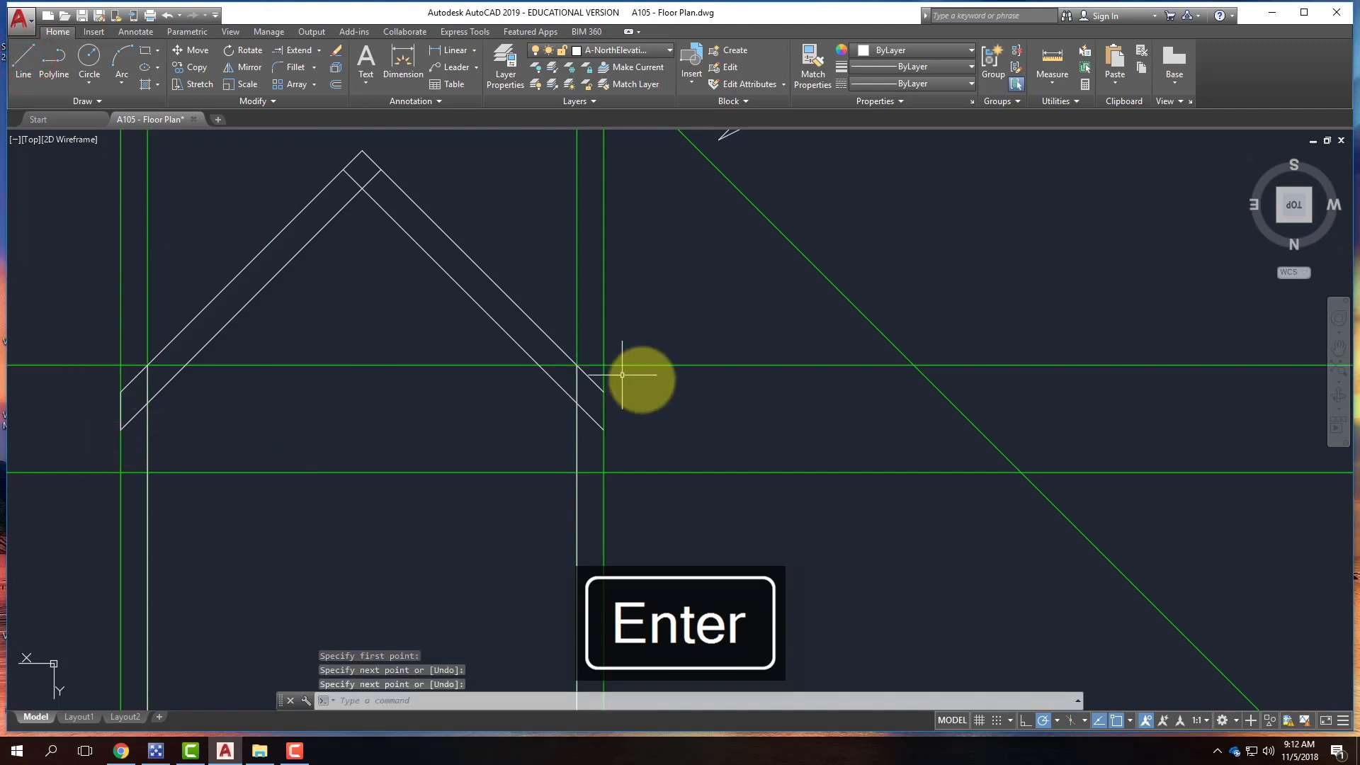
- Close the right eave with a vertical line between the ends of the inner and outer roof lines
{"action": "right_click", "coordinate": [629, 423]}
{"action": "left_click", "coordinate": [673, 433]}
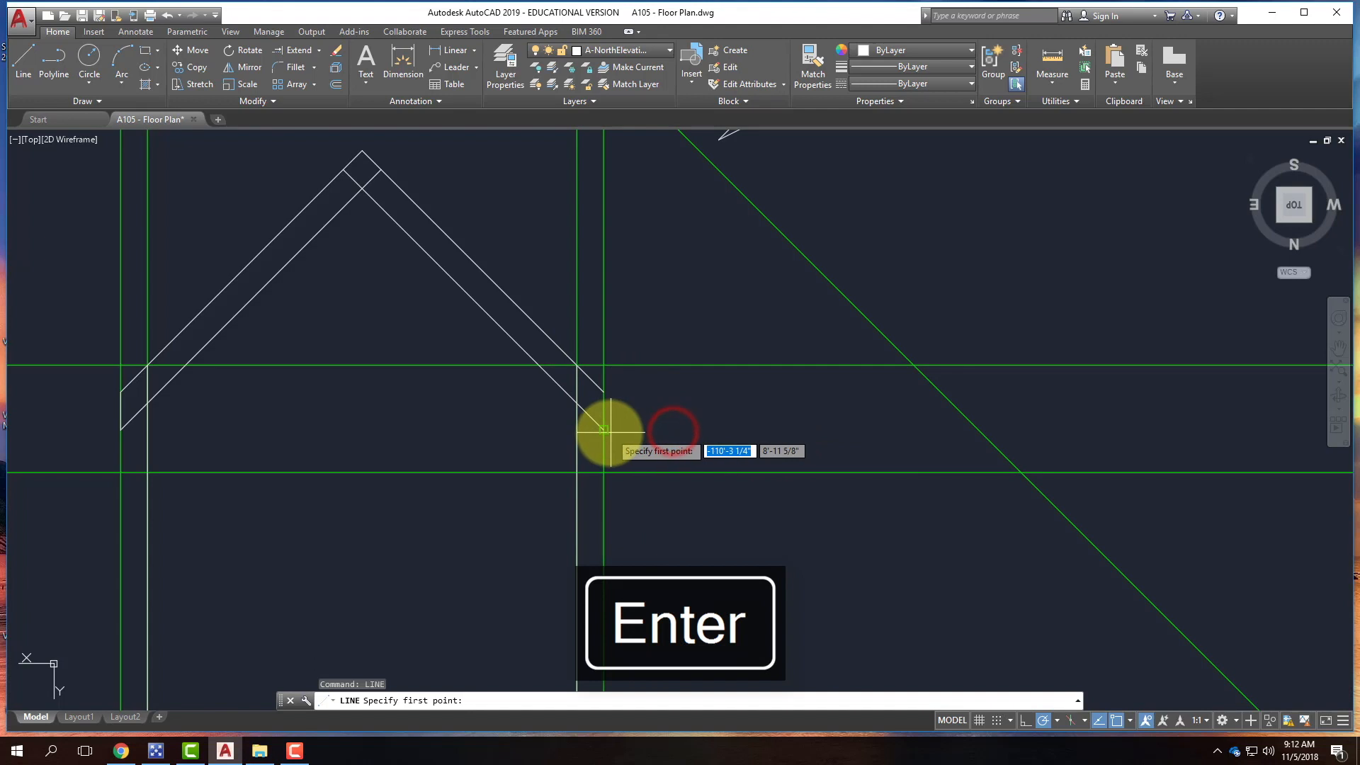
{"action": "left_click", "coordinate": [605, 428]}
{"action": "left_click", "coordinate": [606, 390]}
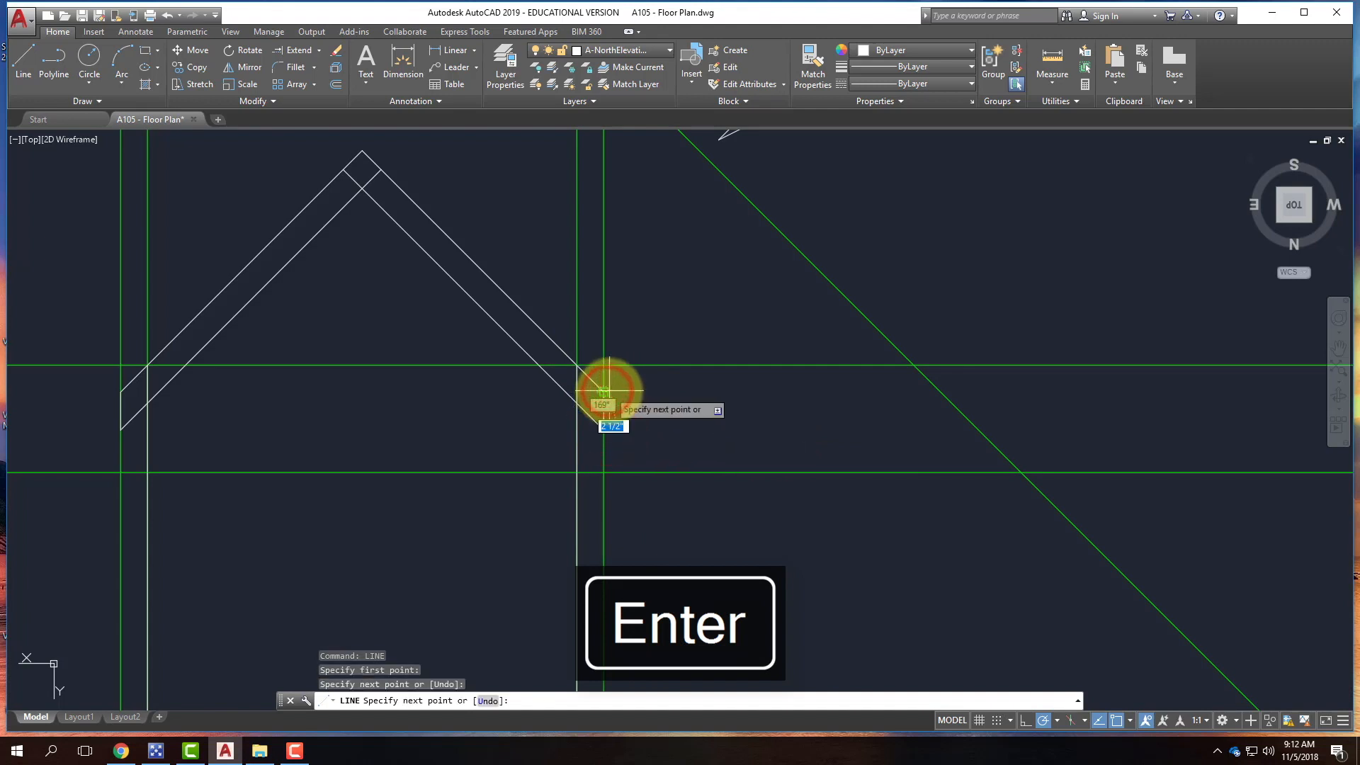
- Trim the ends of the two inner roof lines that run past each other at the gable's peak
{"action": "key", "text": "Return"}
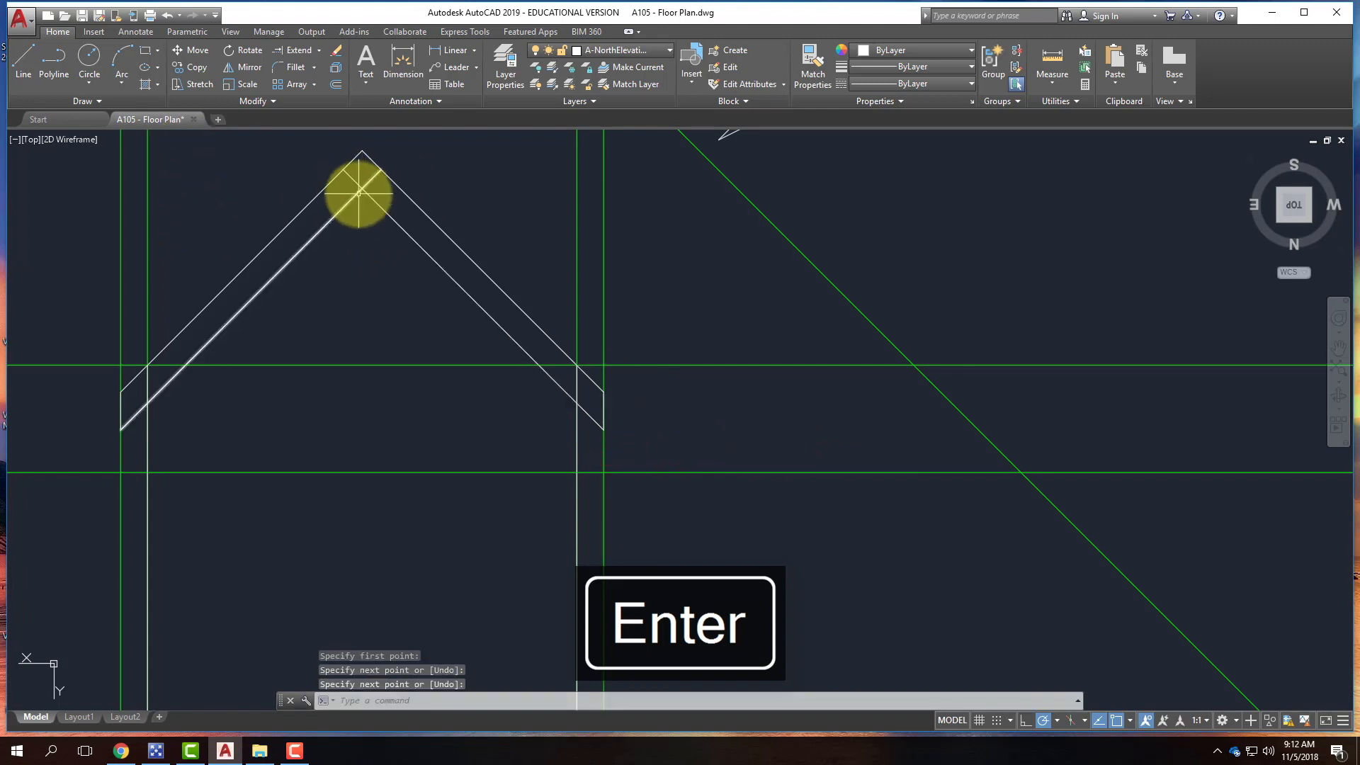
{"action": "key", "text": "Return"}
{"action": "left_click", "coordinate": [368, 228]}
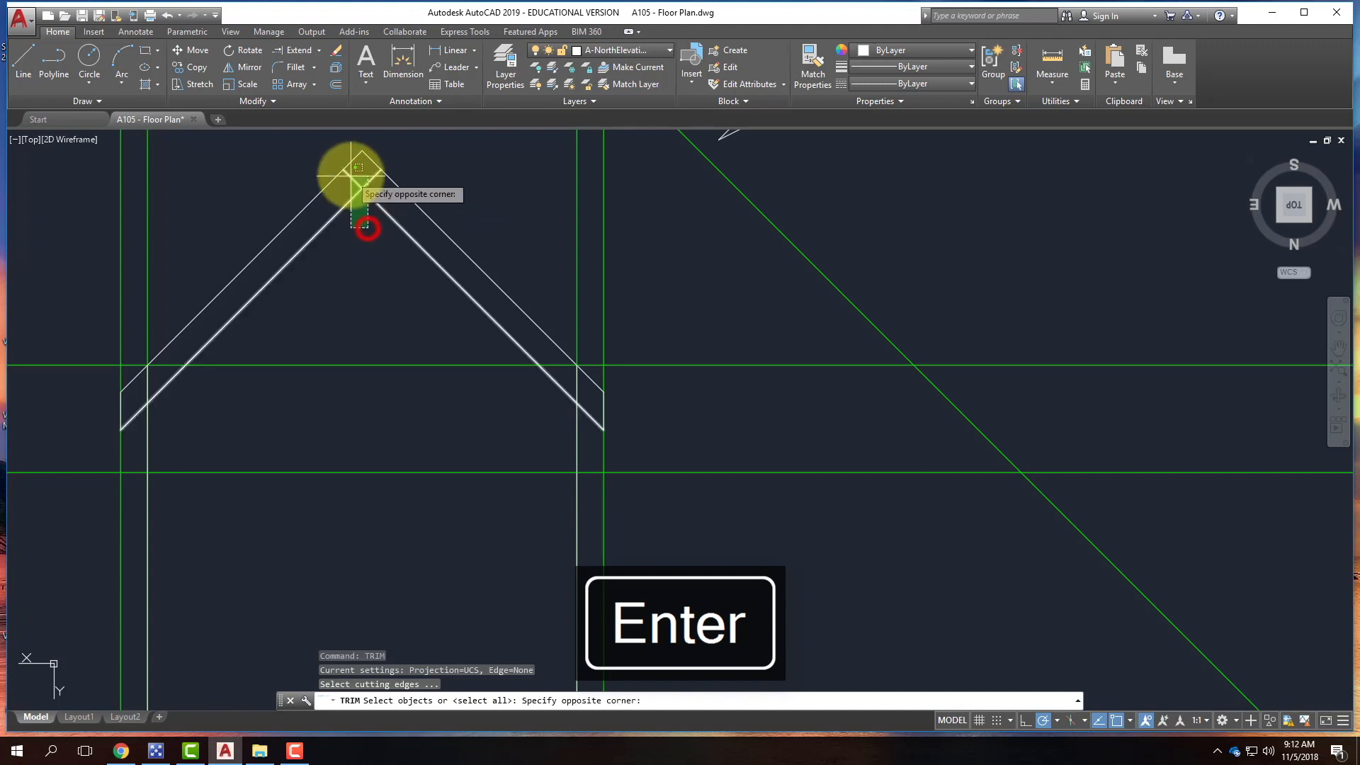
{"action": "left_click", "coordinate": [352, 187]}
{"action": "key", "text": "Return"}
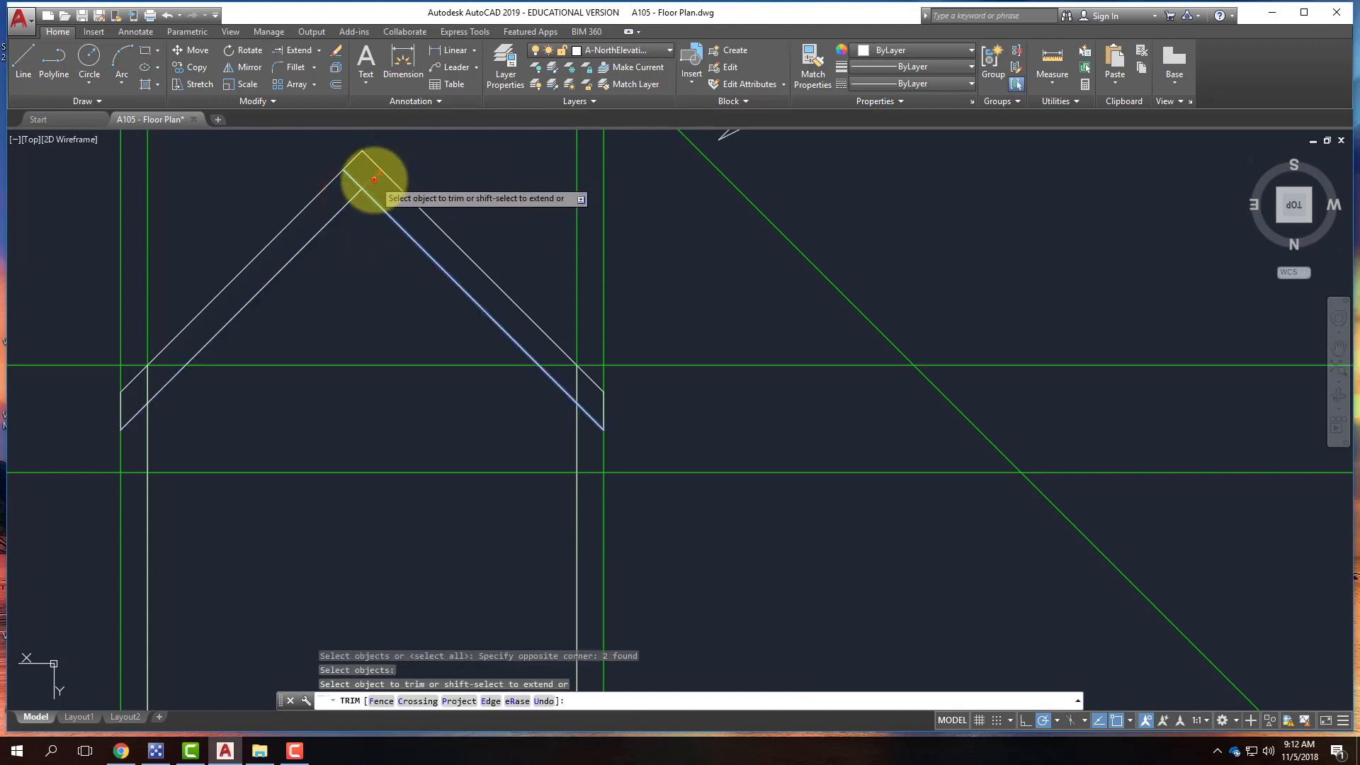
{"action": "left_click", "coordinate": [374, 178]}
{"action": "scroll", "coordinate": [522, 219], "scroll_direction": "down", "scroll_amount": 3}
{"action": "key", "text": "Escape"}
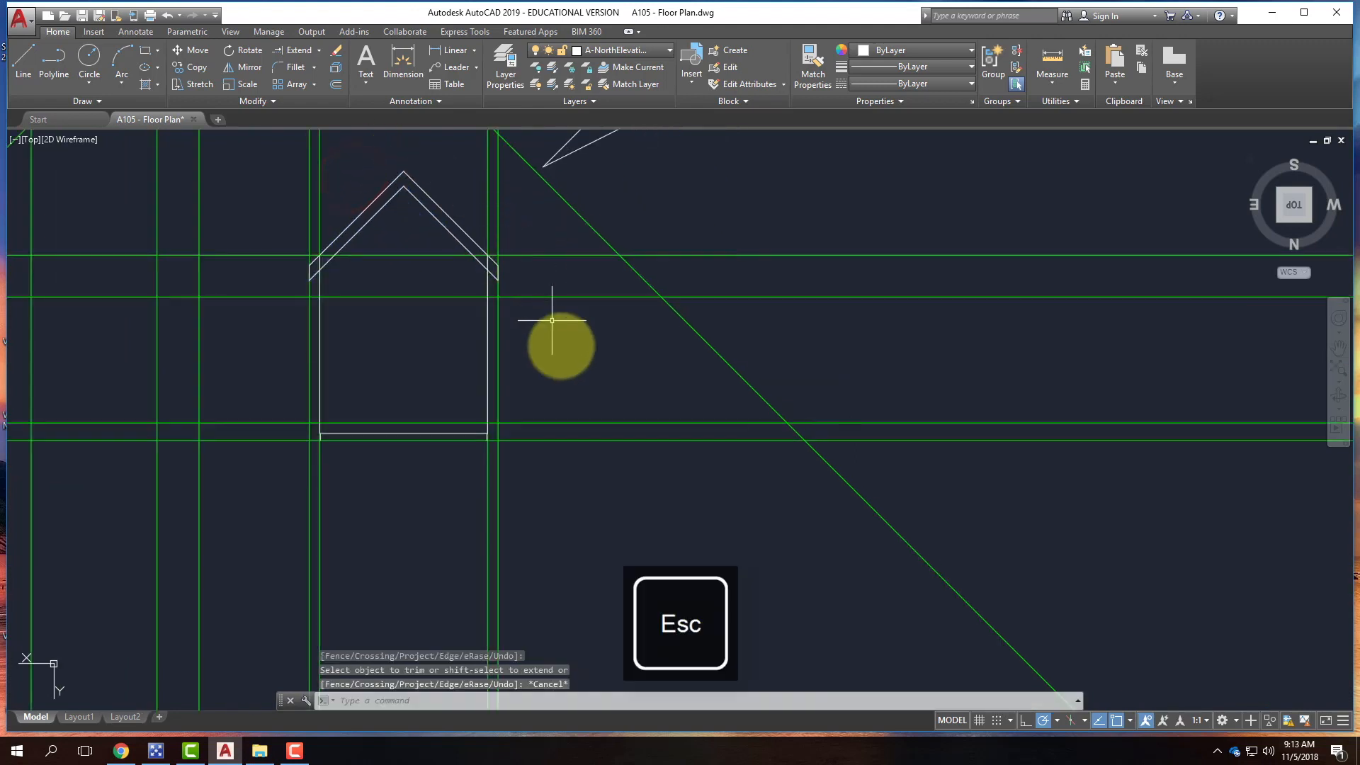
- Freeze the Guides layer
{"action": "scroll", "coordinate": [555, 340], "scroll_direction": "down", "scroll_amount": 2}
{"action": "left_click", "coordinate": [607, 50]}
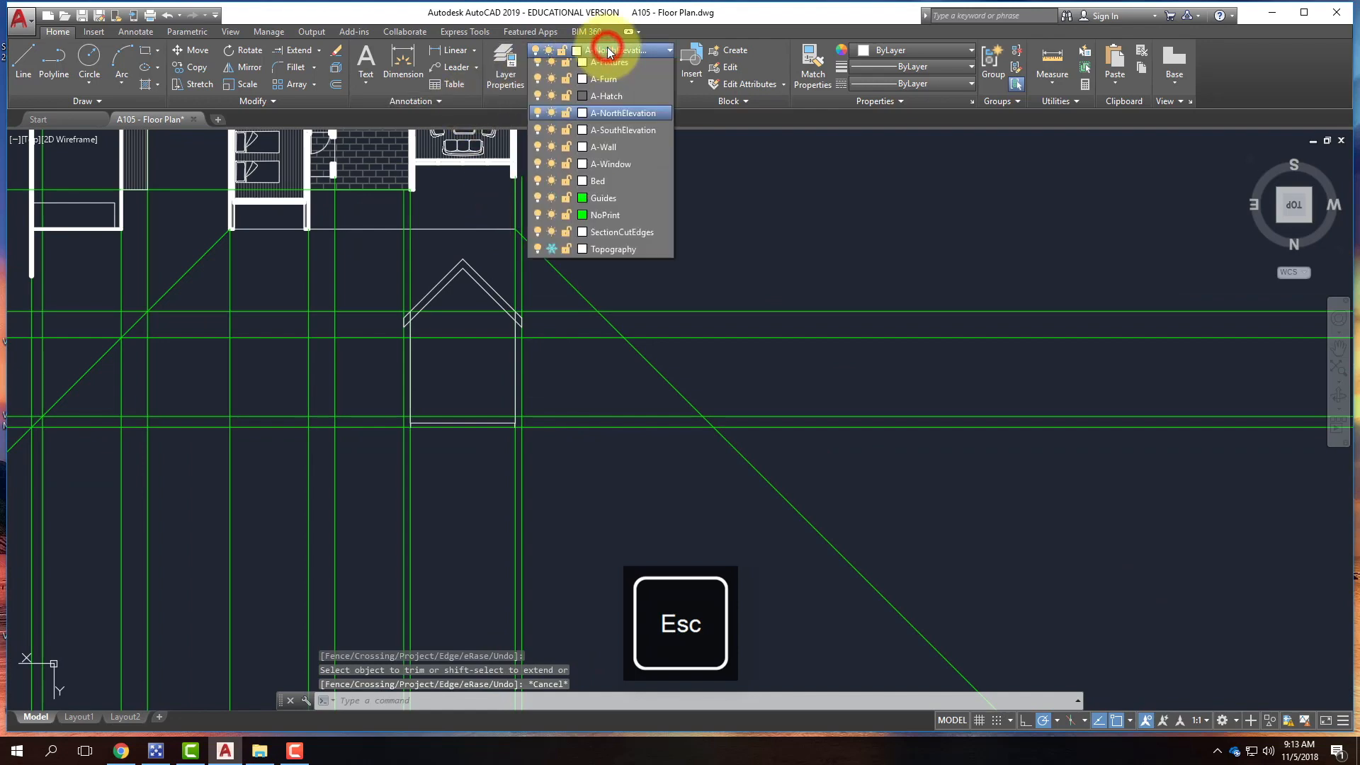
{"action": "left_click", "coordinate": [551, 254]}
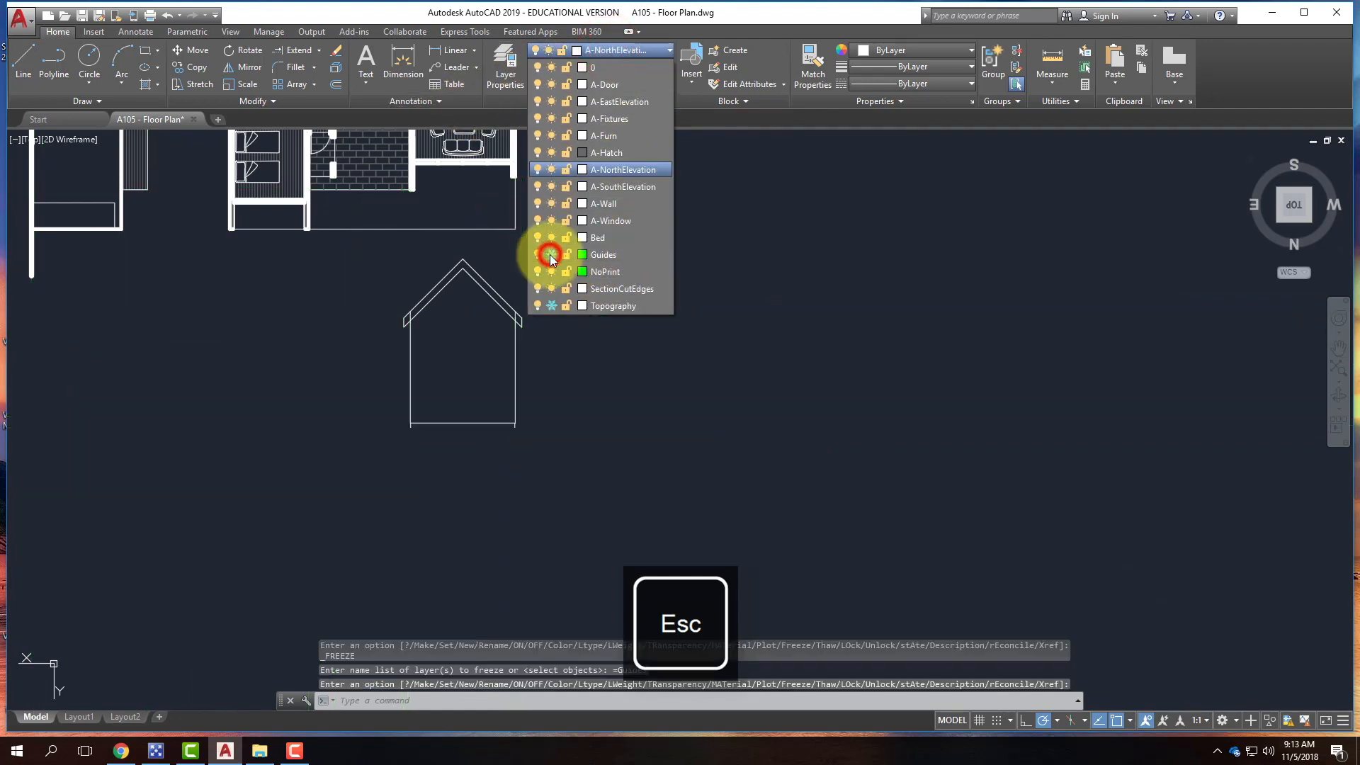
{"action": "left_click", "coordinate": [606, 453]}
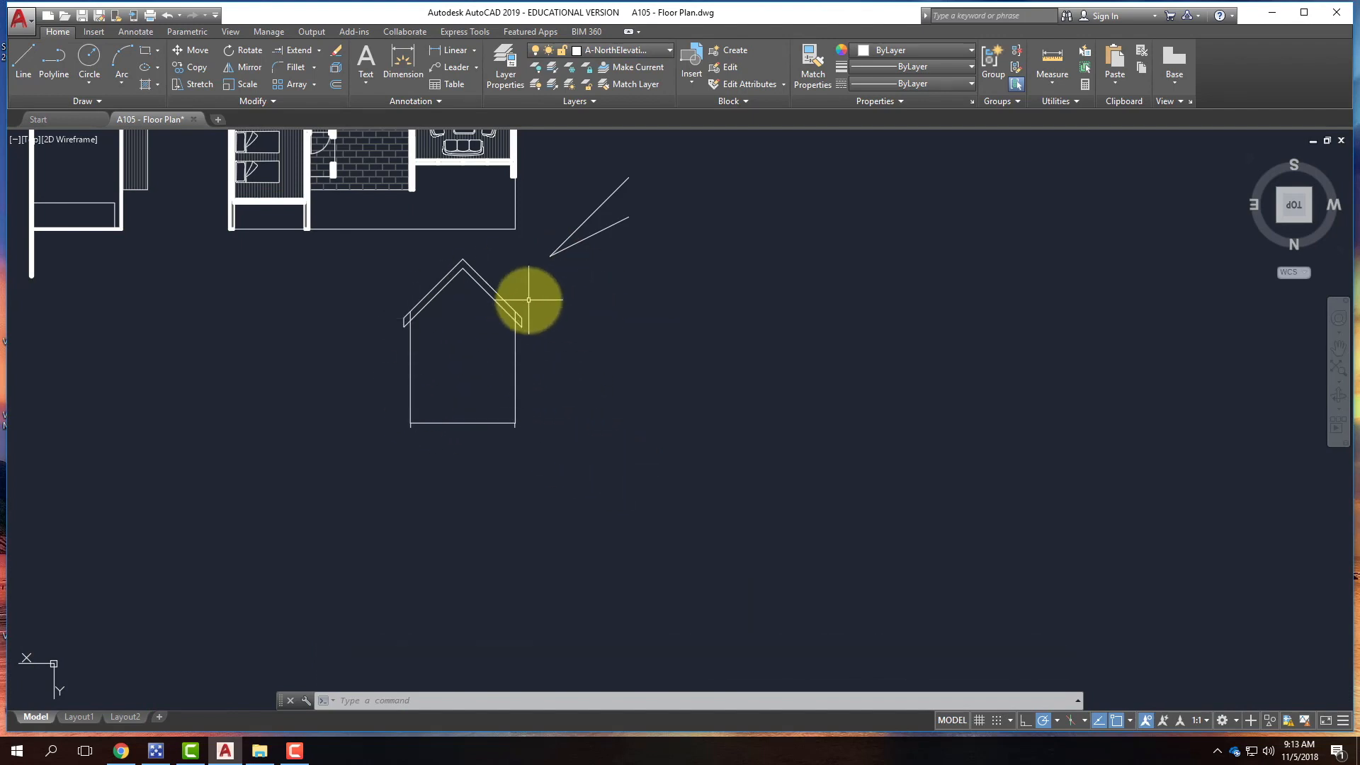
- Trim both wall lines where they run between the inner and outer roof lines, using the roof lines as cutting edges
{"action": "scroll", "coordinate": [458, 282], "scroll_direction": "up", "scroll_amount": 4}
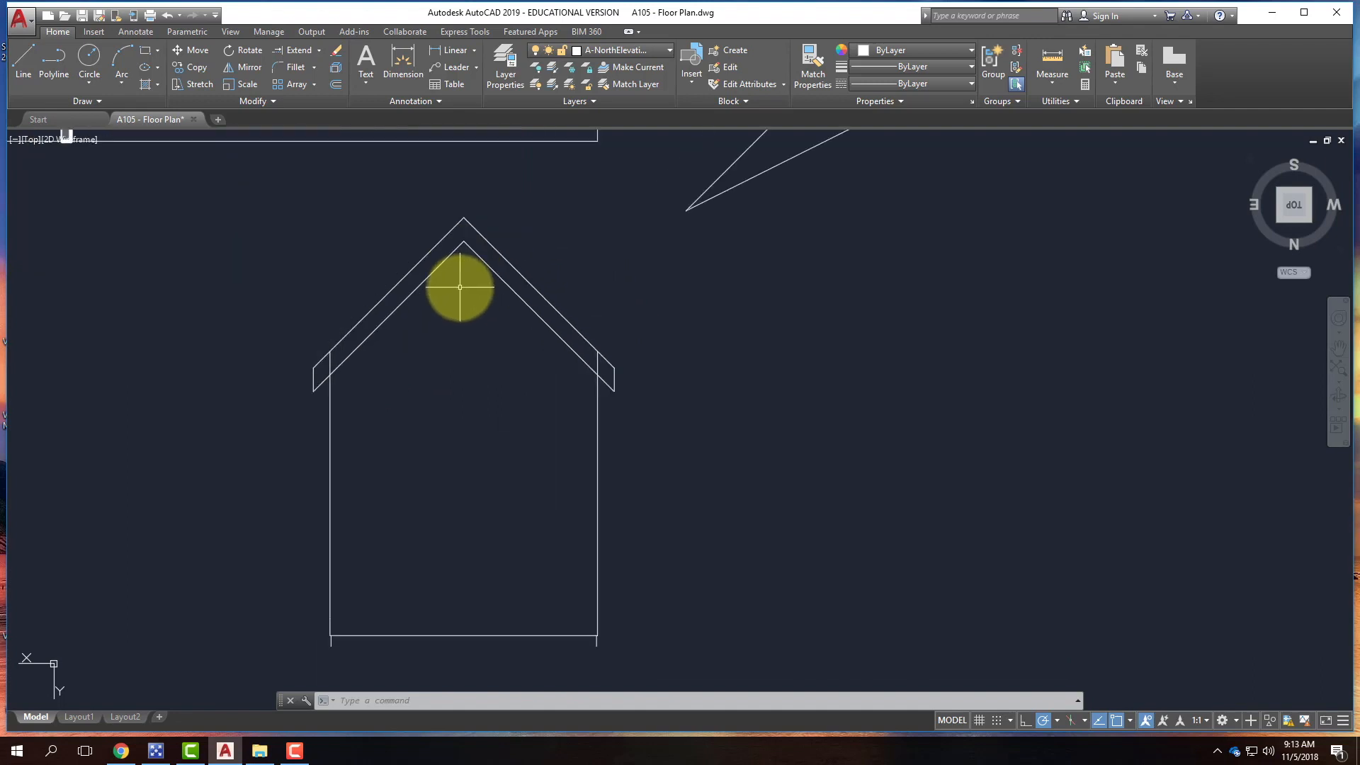
{"action": "type", "text": "r"}
{"action": "key", "text": "Return"}
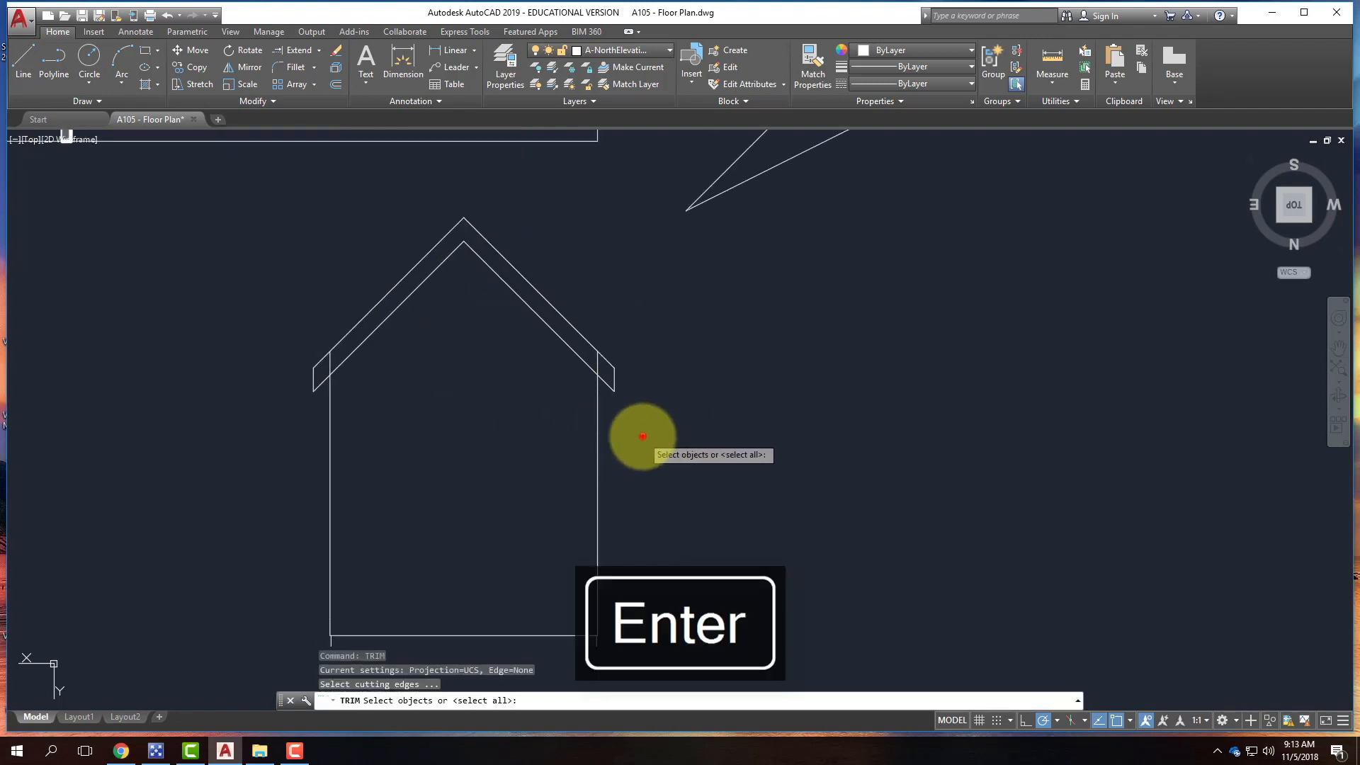
{"action": "left_click", "coordinate": [642, 435]}
{"action": "left_click", "coordinate": [288, 289]}
{"action": "key", "text": "Return"}
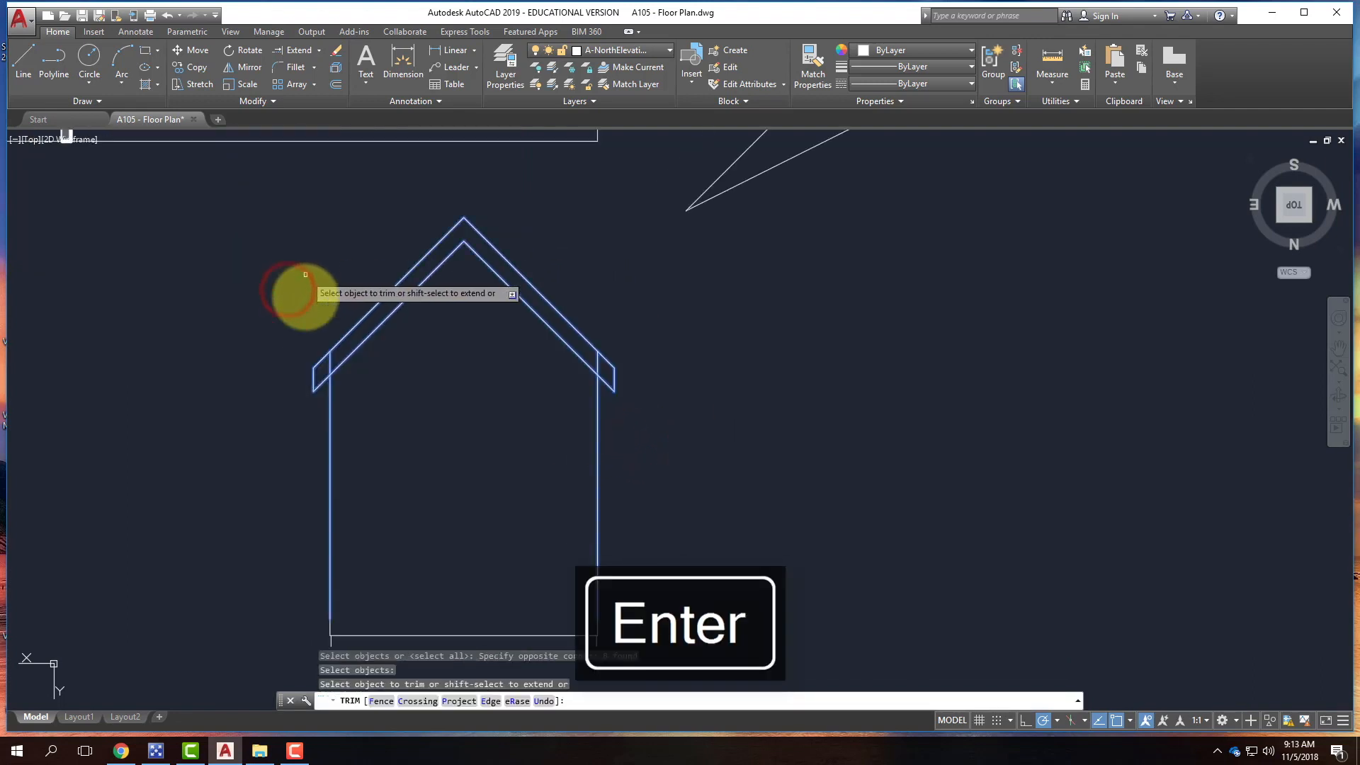
{"action": "left_click", "coordinate": [329, 361]}
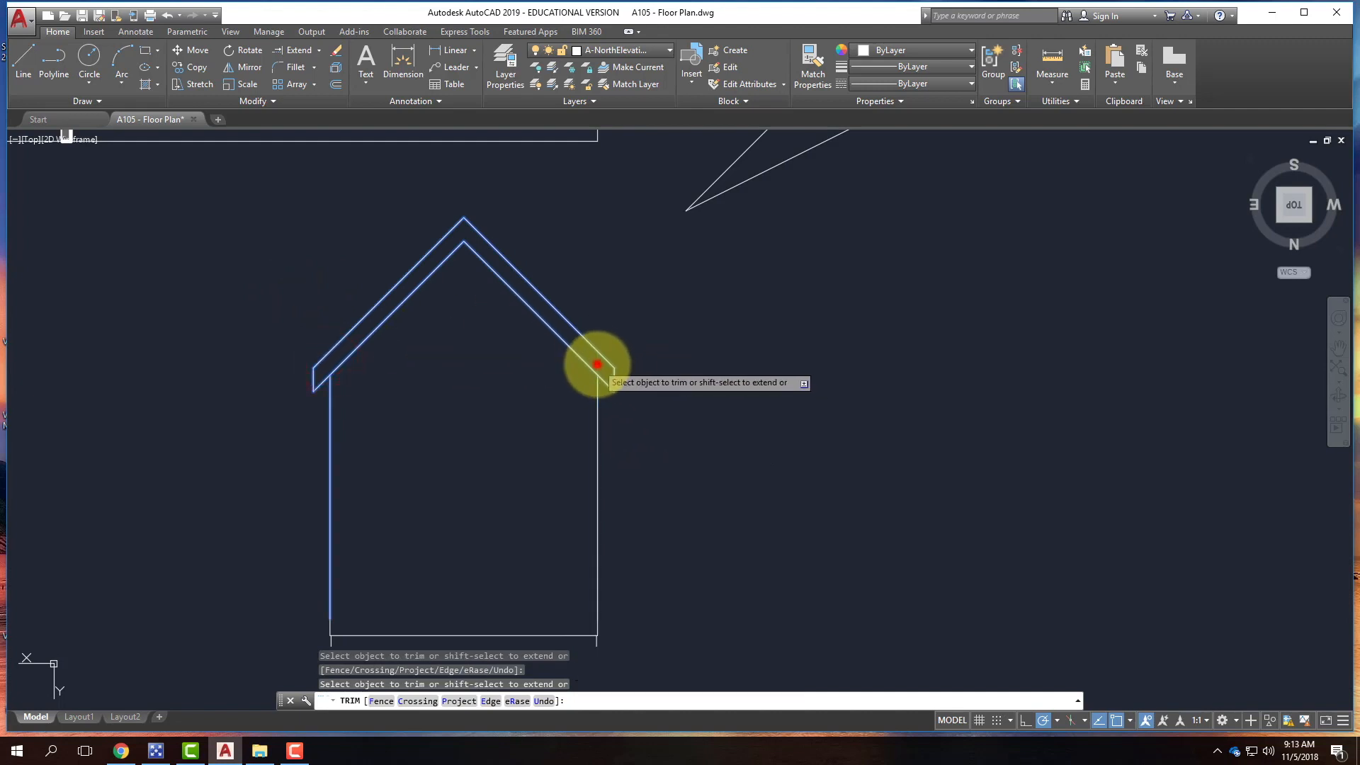
{"action": "left_click", "coordinate": [597, 364]}
{"action": "key", "text": "Escape"}
- Enable the Perpendicular object snap and draw a line from the left eave's upper corner perpendicular to the inner roof line
{"action": "scroll", "coordinate": [323, 366], "scroll_direction": "up", "scroll_amount": 5}
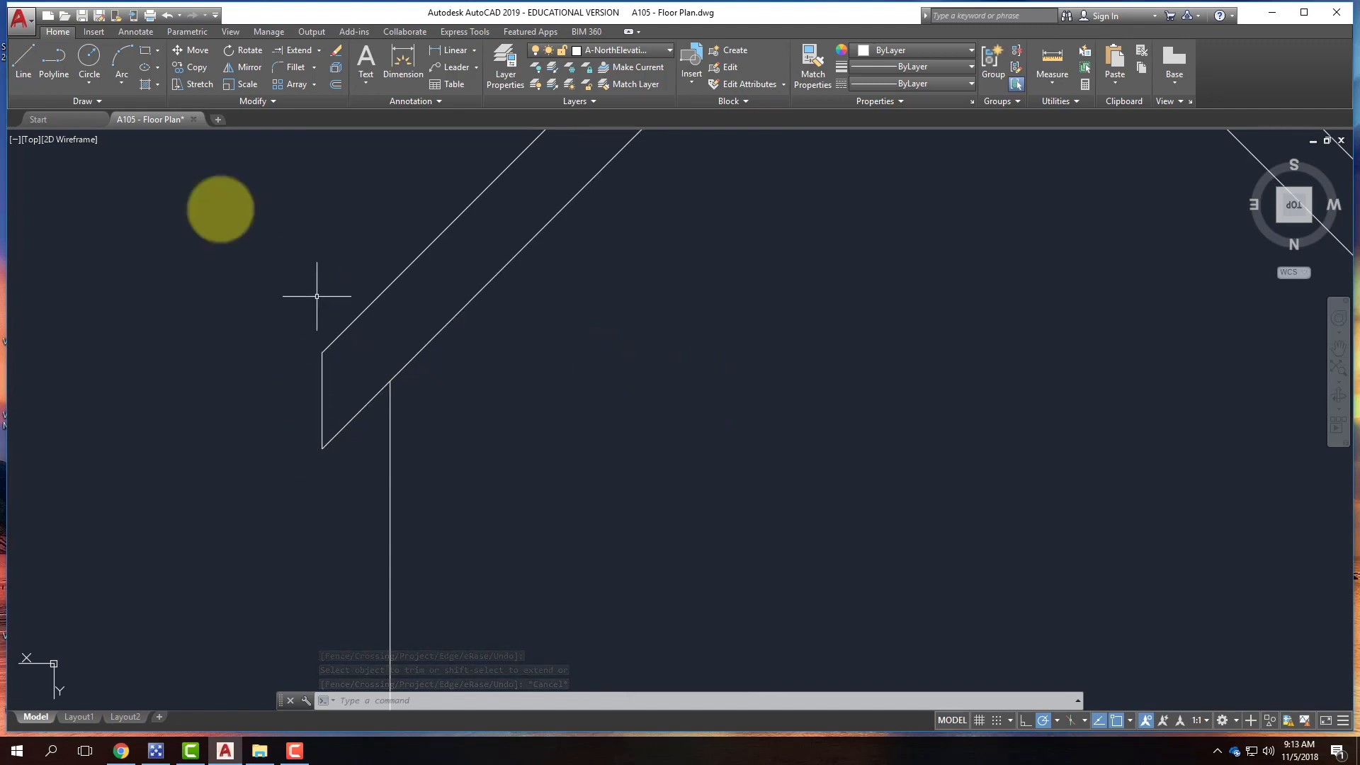
{"action": "left_click", "coordinate": [27, 57]}
{"action": "left_click", "coordinate": [322, 352]}
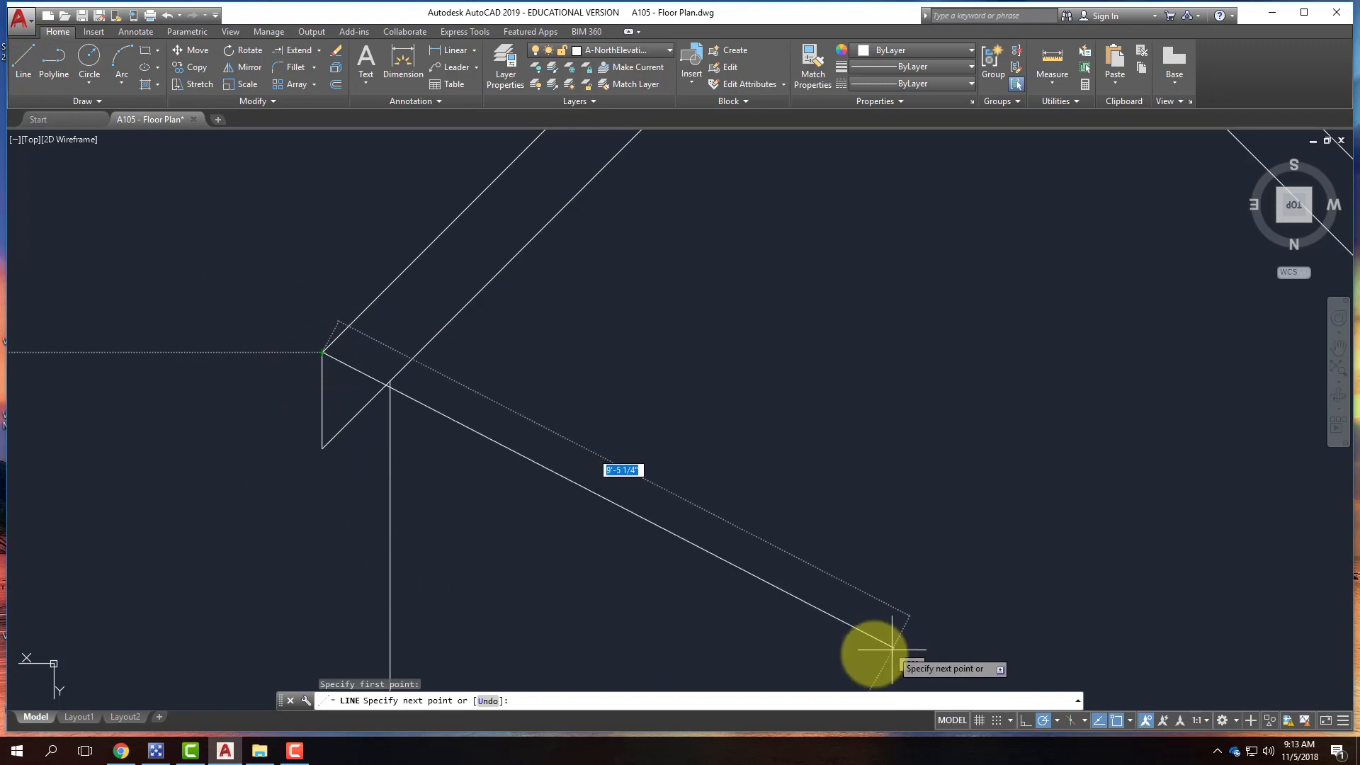
{"action": "left_click", "coordinate": [1131, 721]}
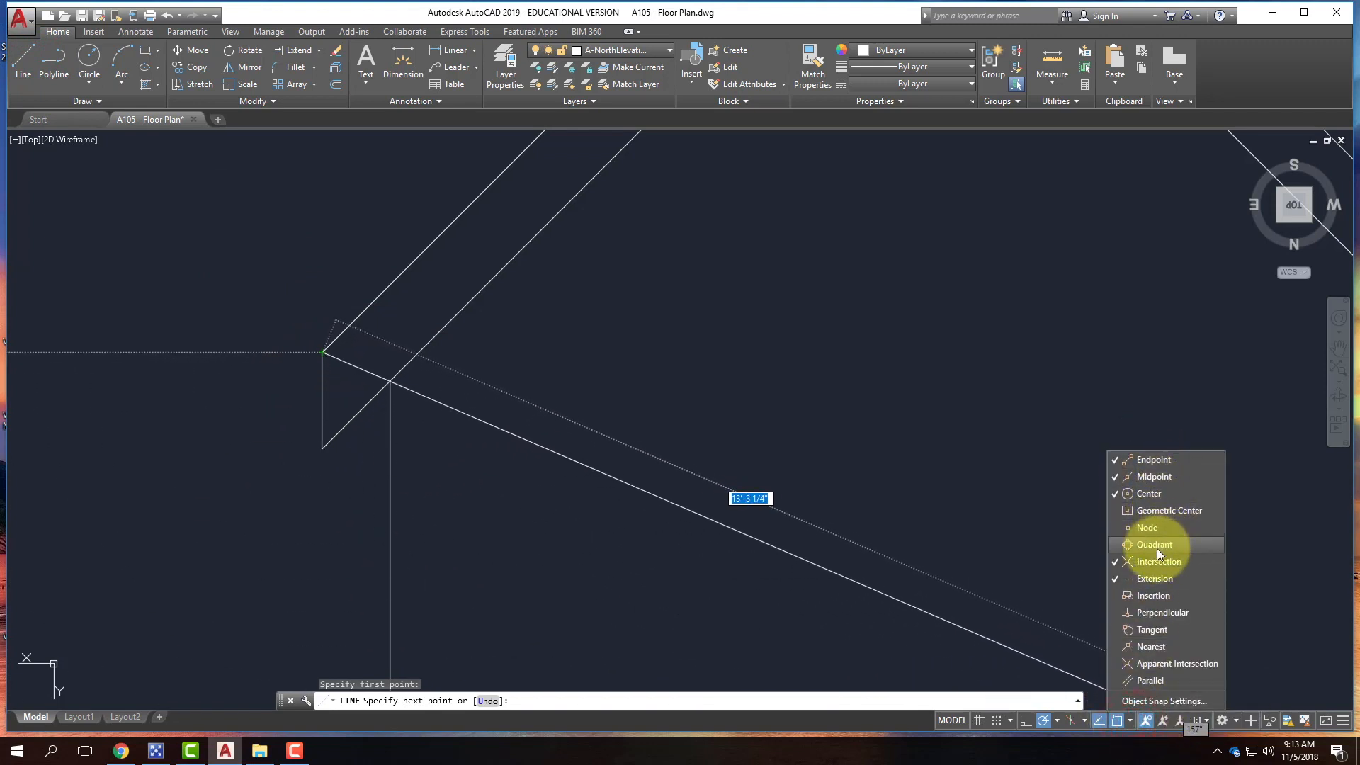
{"action": "left_click", "coordinate": [1161, 610]}
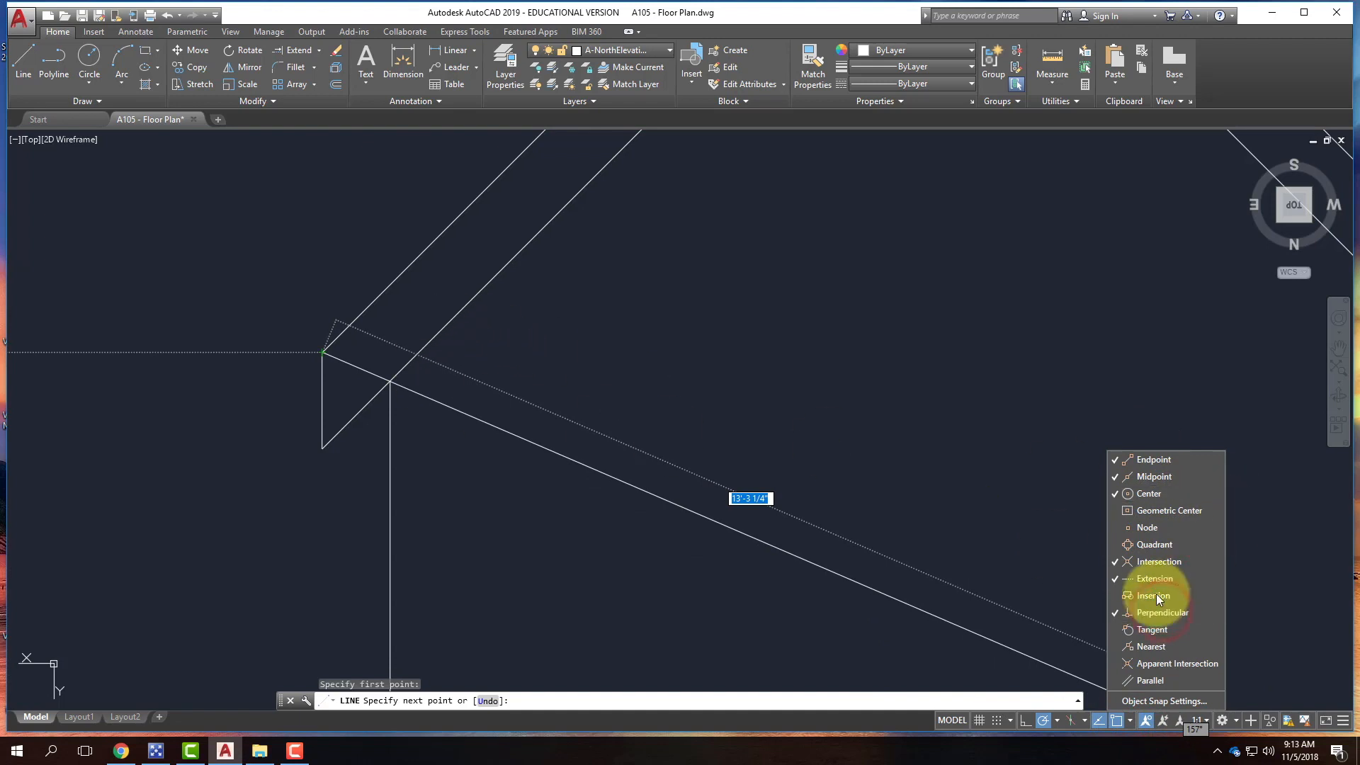
{"action": "left_click", "coordinate": [370, 402]}
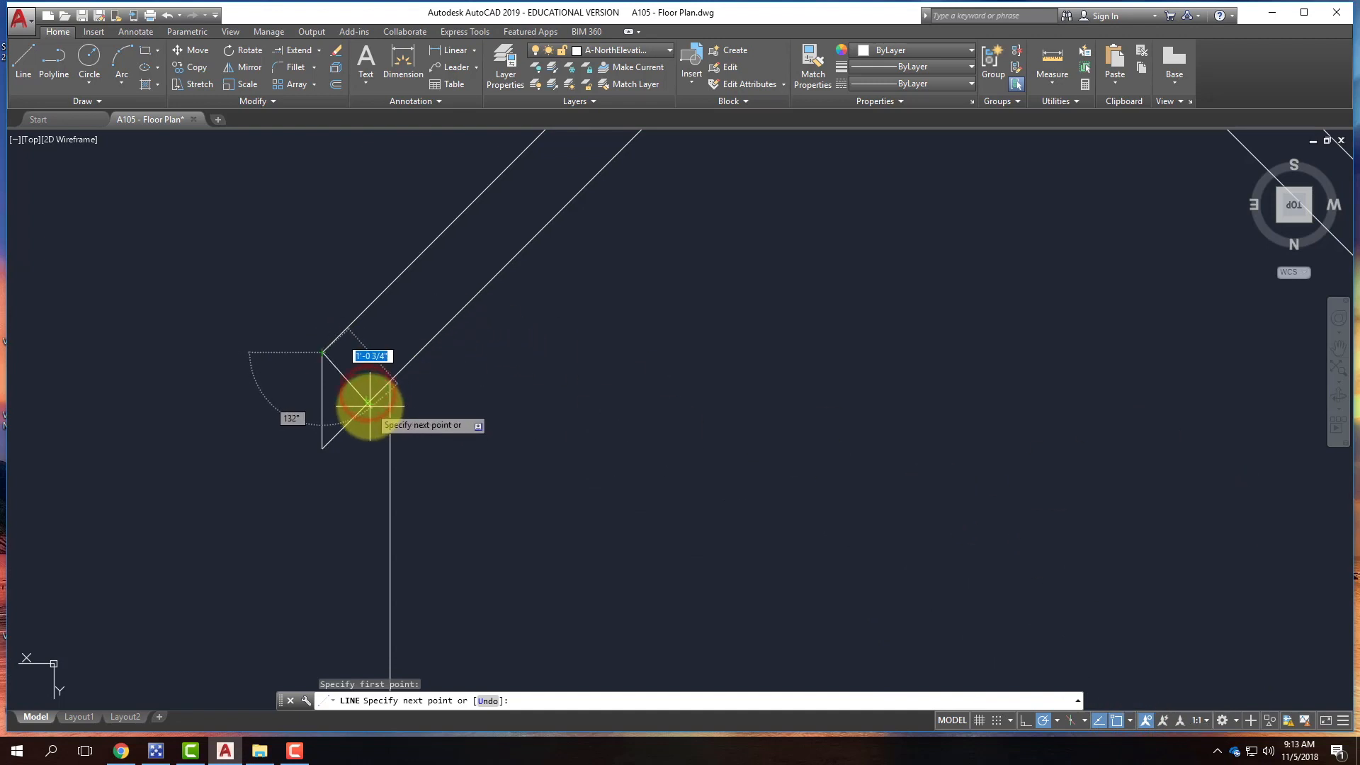
{"action": "left_click", "coordinate": [370, 405]}
{"action": "key", "text": "Return"}
{"action": "scroll", "coordinate": [266, 519], "scroll_direction": "down", "scroll_amount": 2}
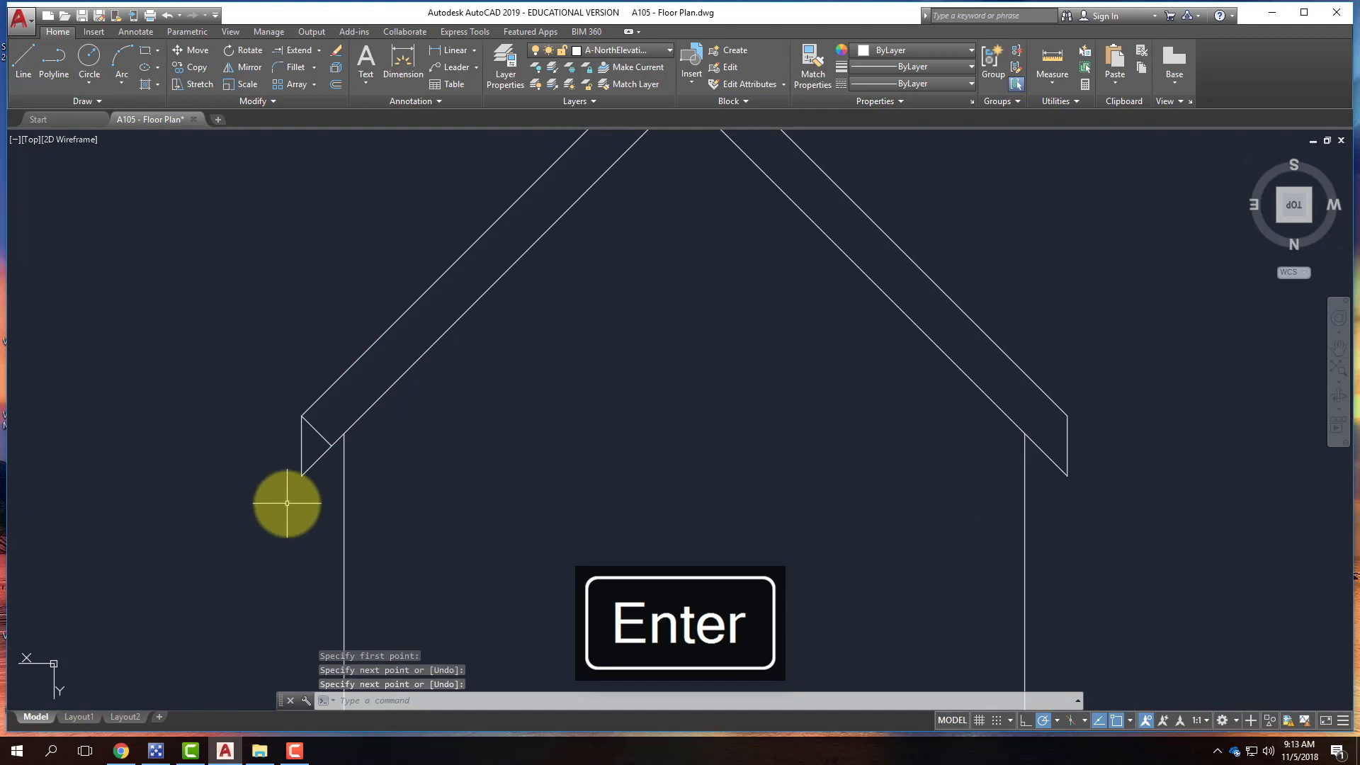
- Move the perpendicular line from its inner roof line endpoint to the left eave's lower corner
{"action": "key", "text": "Escape"}
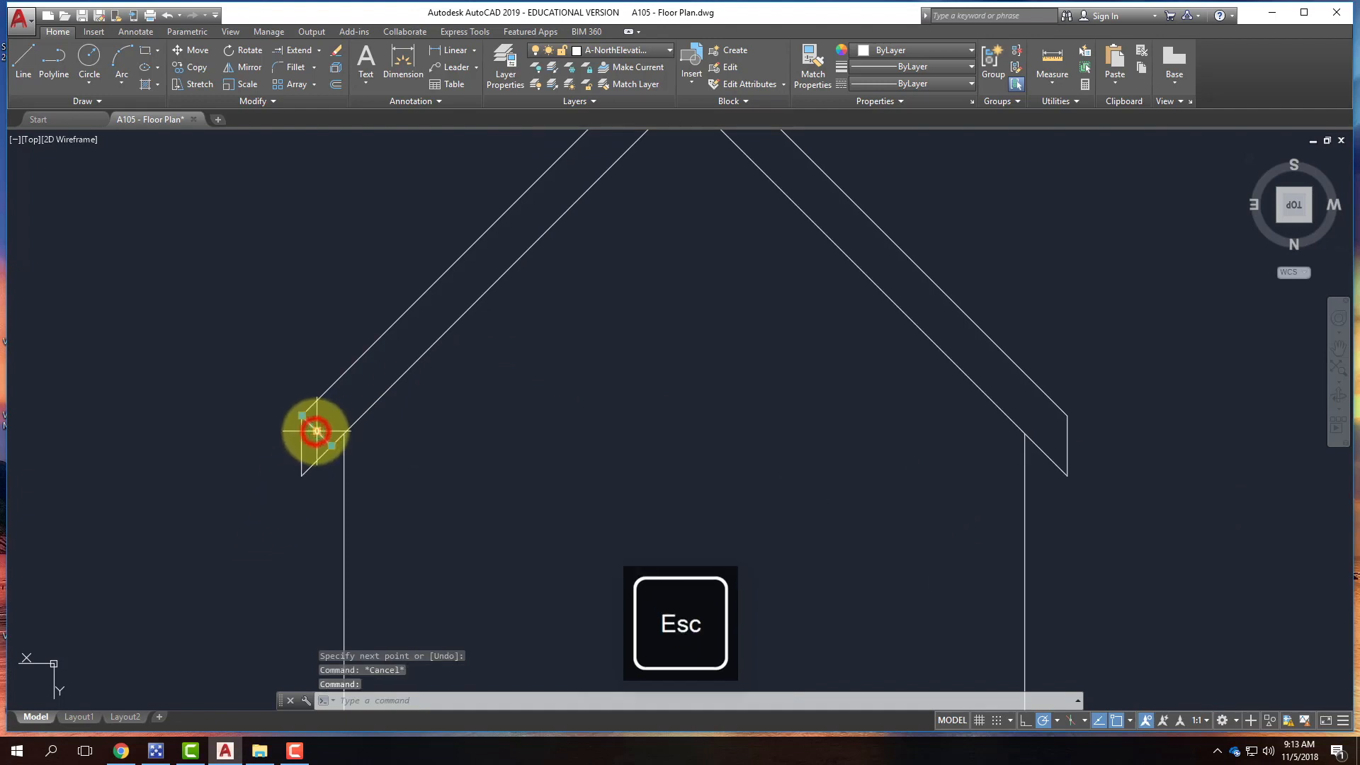
{"action": "type", "text": "mo"}
{"action": "key", "text": "Return"}
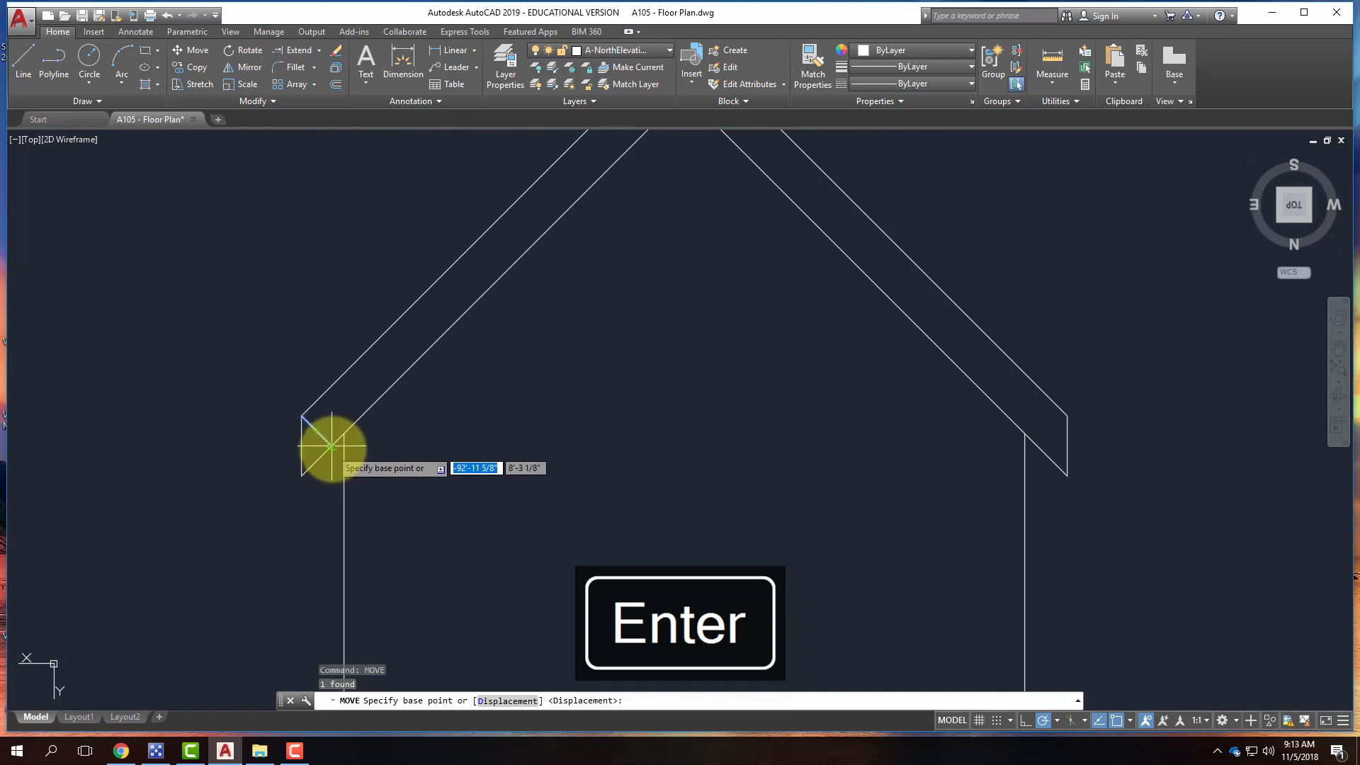
{"action": "left_click", "coordinate": [333, 449]}
{"action": "left_click", "coordinate": [298, 473]}
{"action": "key", "text": "Escape"}
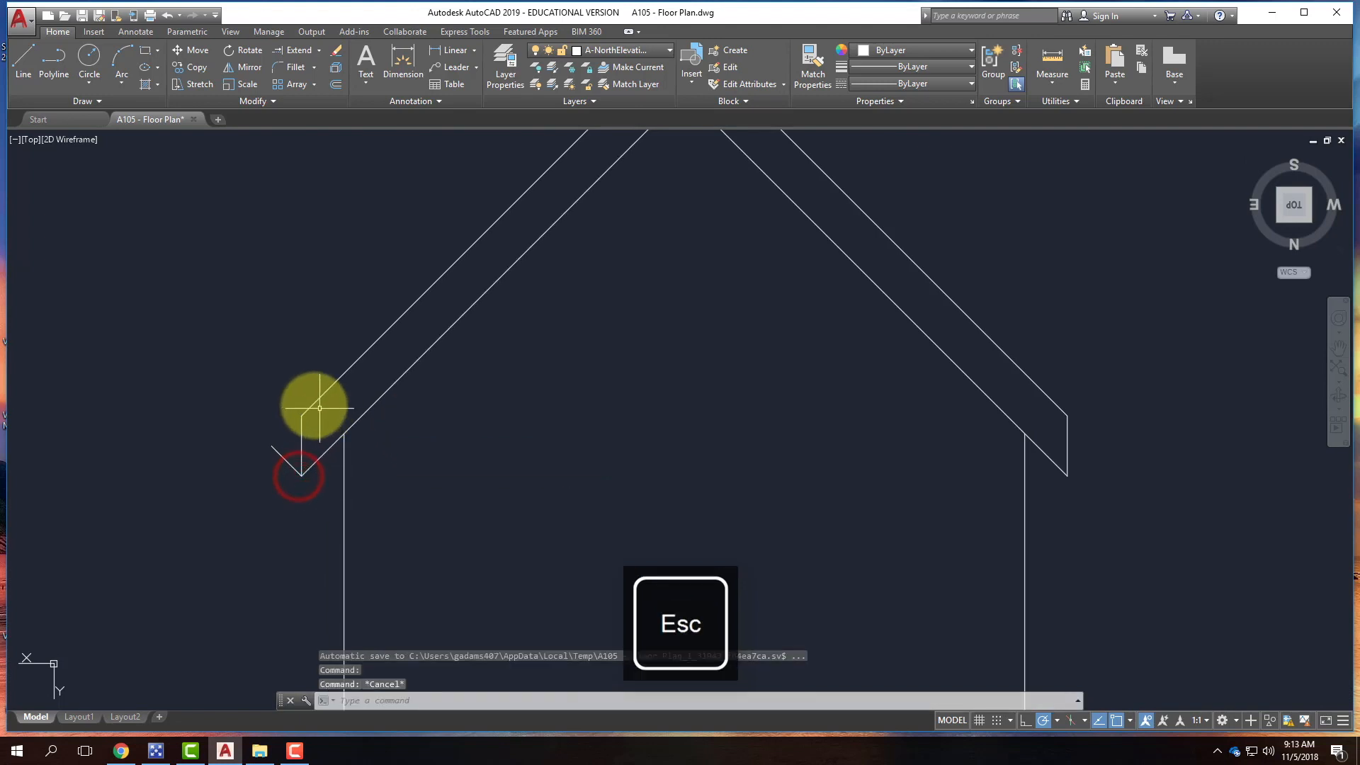
- Stretch the left slope's outer roof line to the free end of the moved perpendicular line
{"action": "left_click", "coordinate": [314, 405]}
{"action": "left_click", "coordinate": [299, 418]}
{"action": "left_click", "coordinate": [272, 447]}
{"action": "key", "text": "Escape"}
- Delete the vertical line left inside the squared-off left eave
{"action": "scroll", "coordinate": [265, 515], "scroll_direction": "down", "scroll_amount": 2}
{"action": "scroll", "coordinate": [266, 514], "scroll_direction": "down", "scroll_amount": 2}
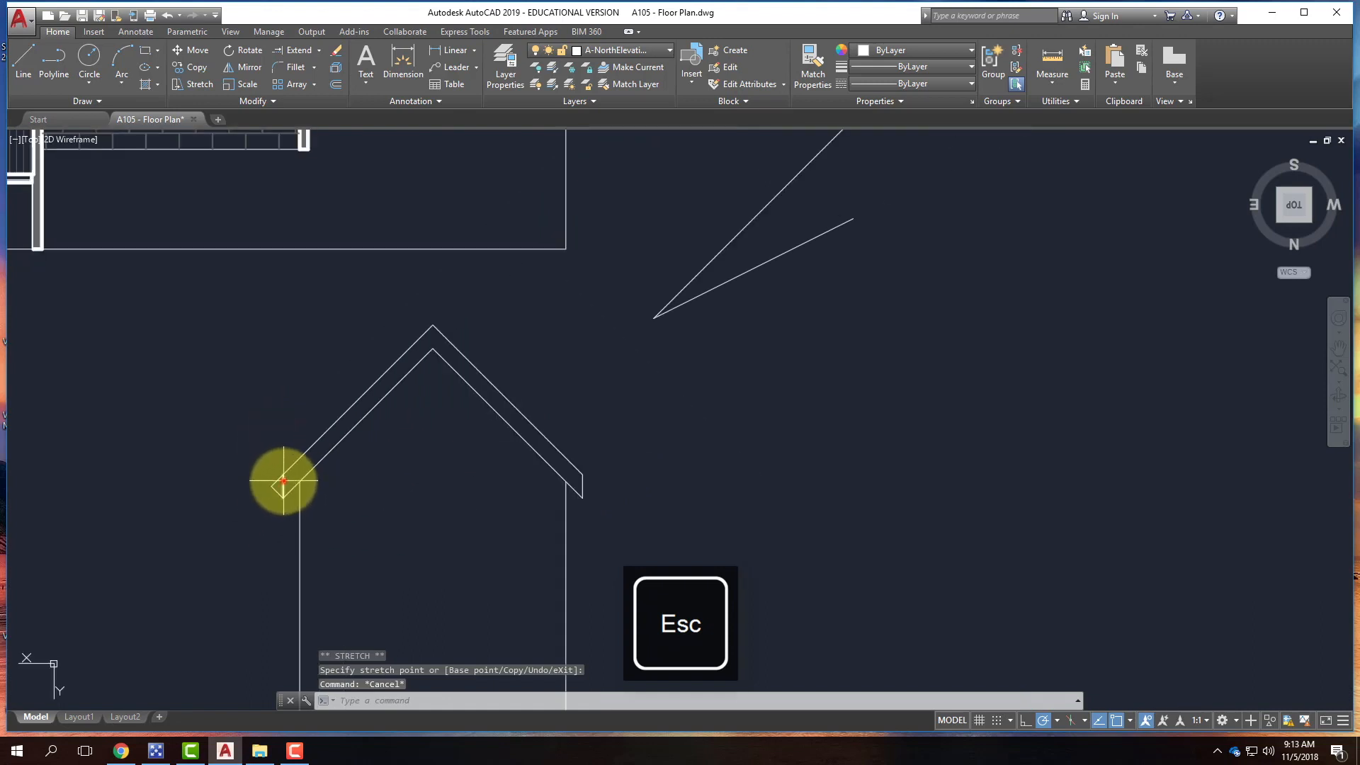
{"action": "left_click", "coordinate": [283, 480]}
{"action": "key", "text": "Delete"}
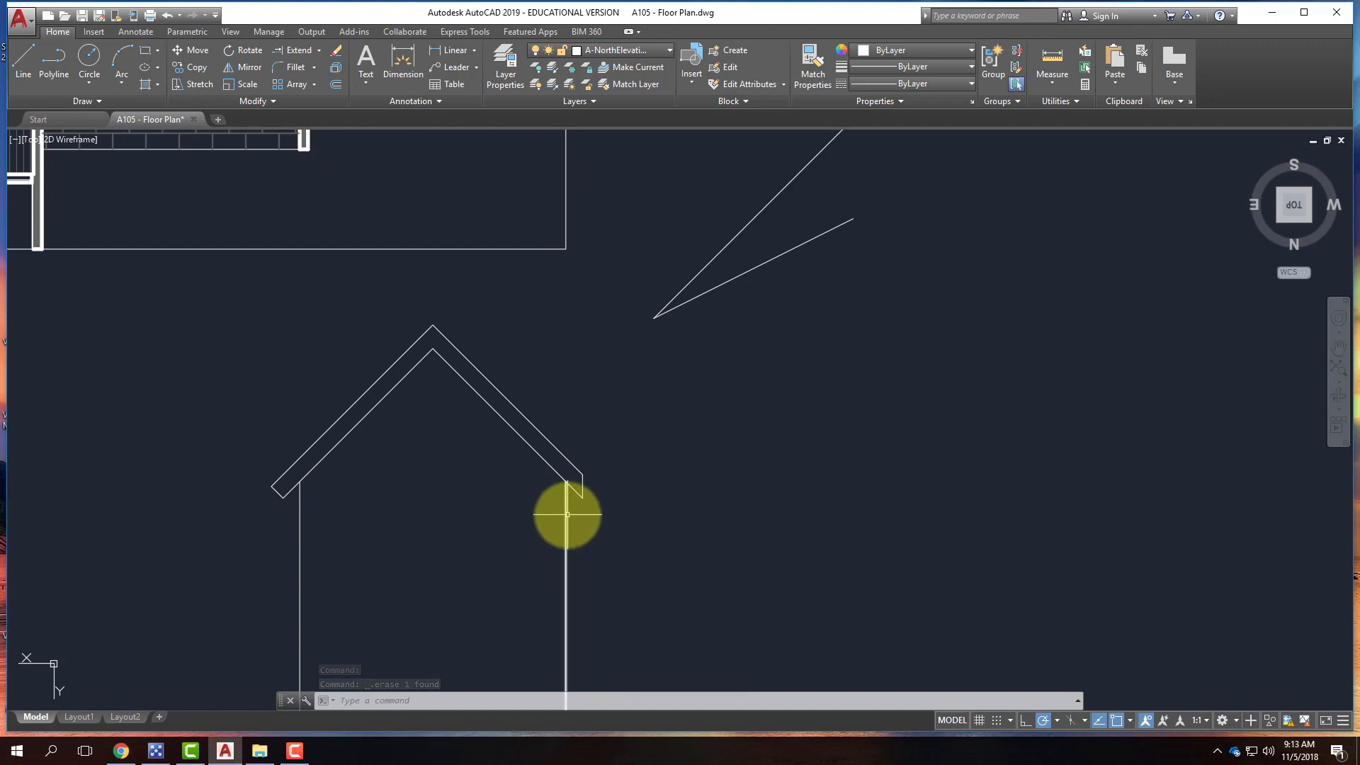
- Offset the outer roof lines of both slopes 9.25 inches towards the inside of the gable
{"action": "scroll", "coordinate": [272, 515], "scroll_direction": "up", "scroll_amount": 4}
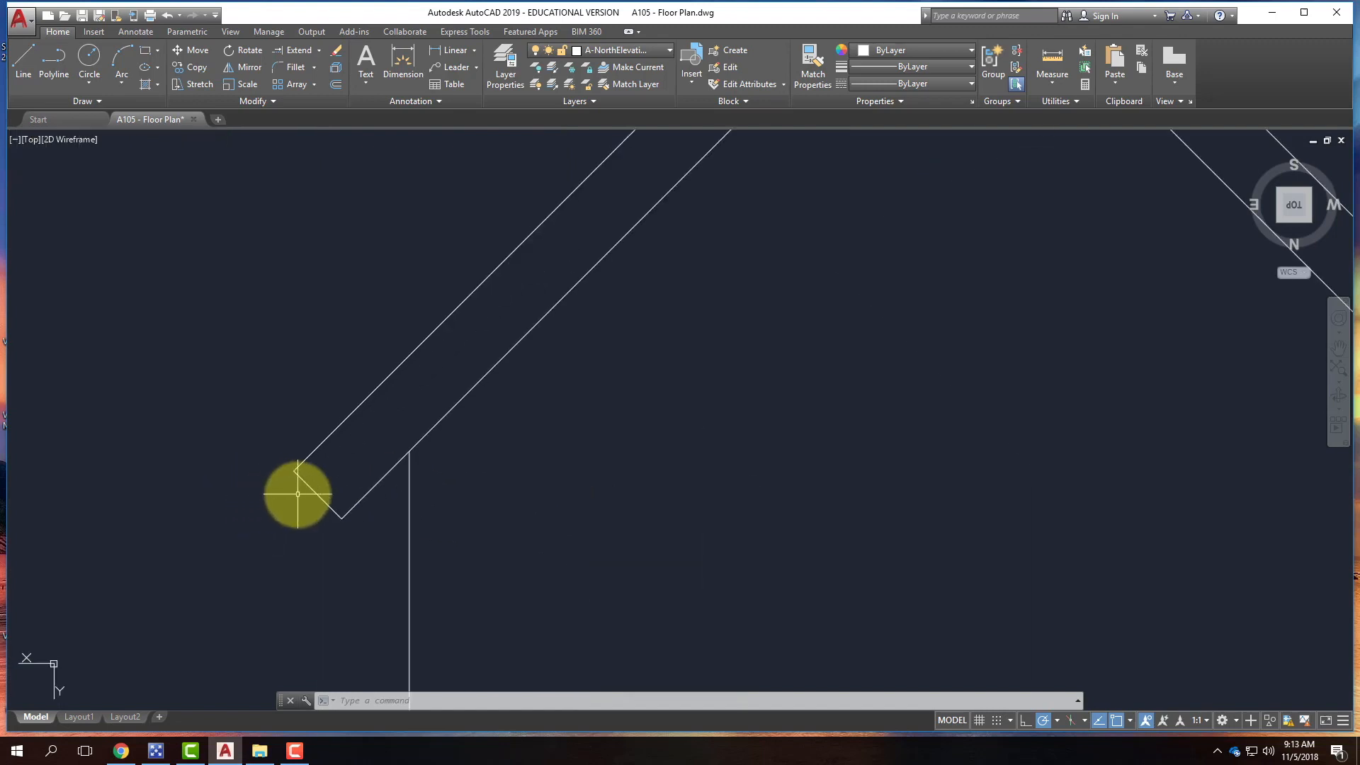
{"action": "scroll", "coordinate": [305, 531], "scroll_direction": "down", "scroll_amount": 2}
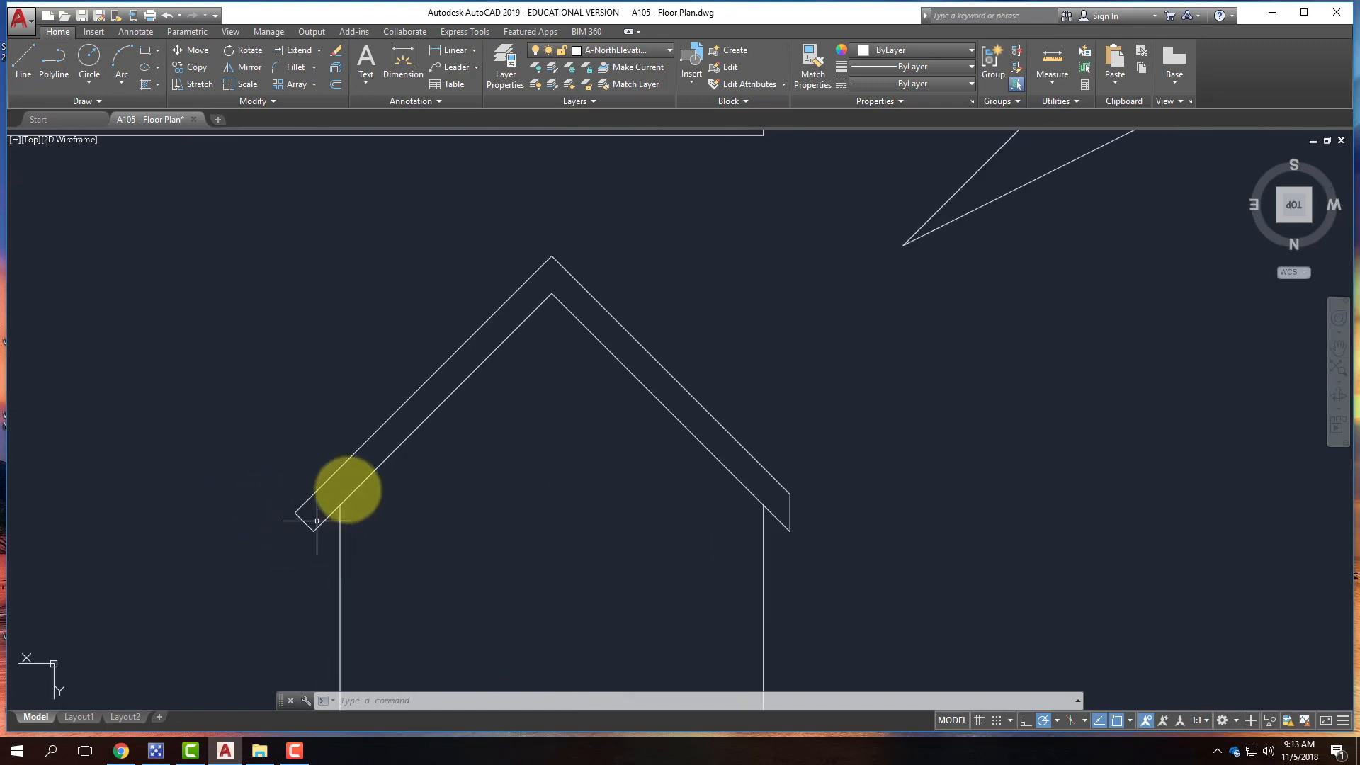
{"action": "left_click", "coordinate": [367, 441]}
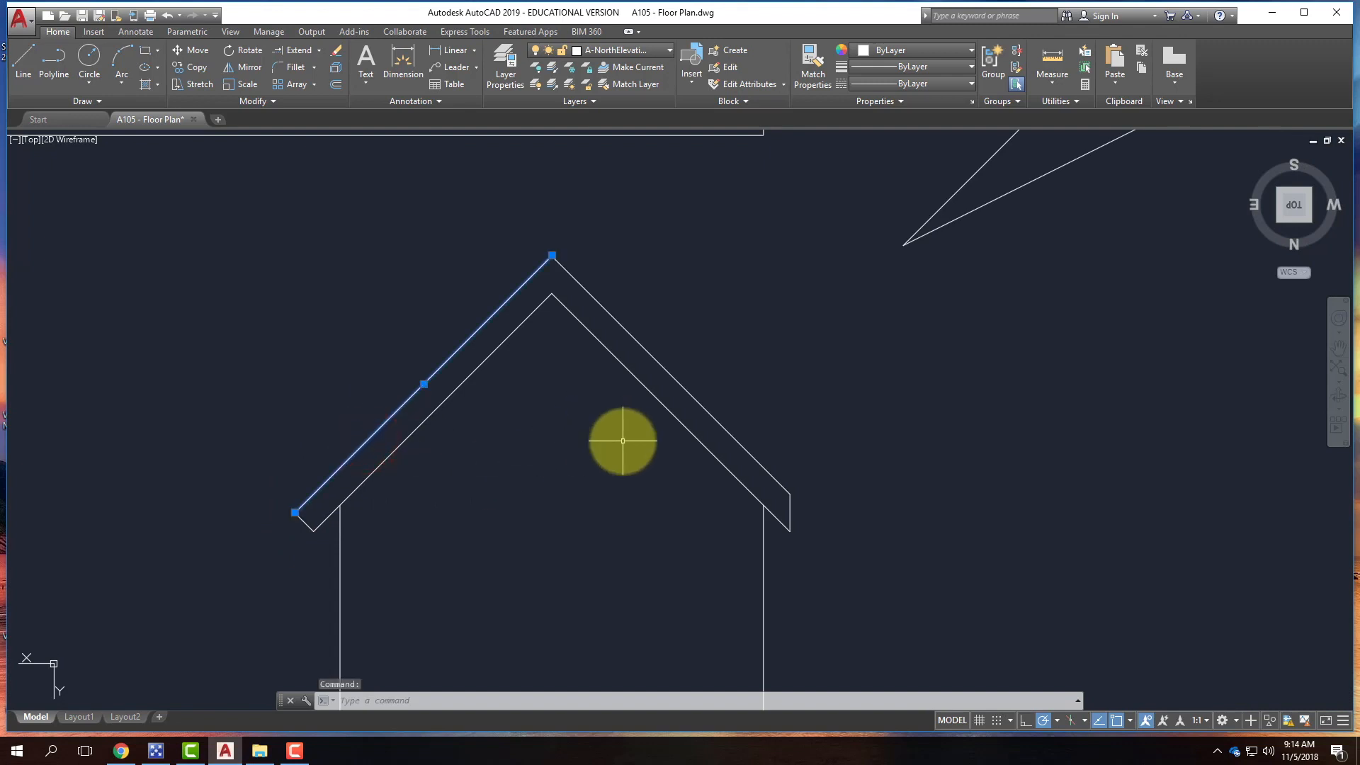
{"action": "key", "text": "Return"}
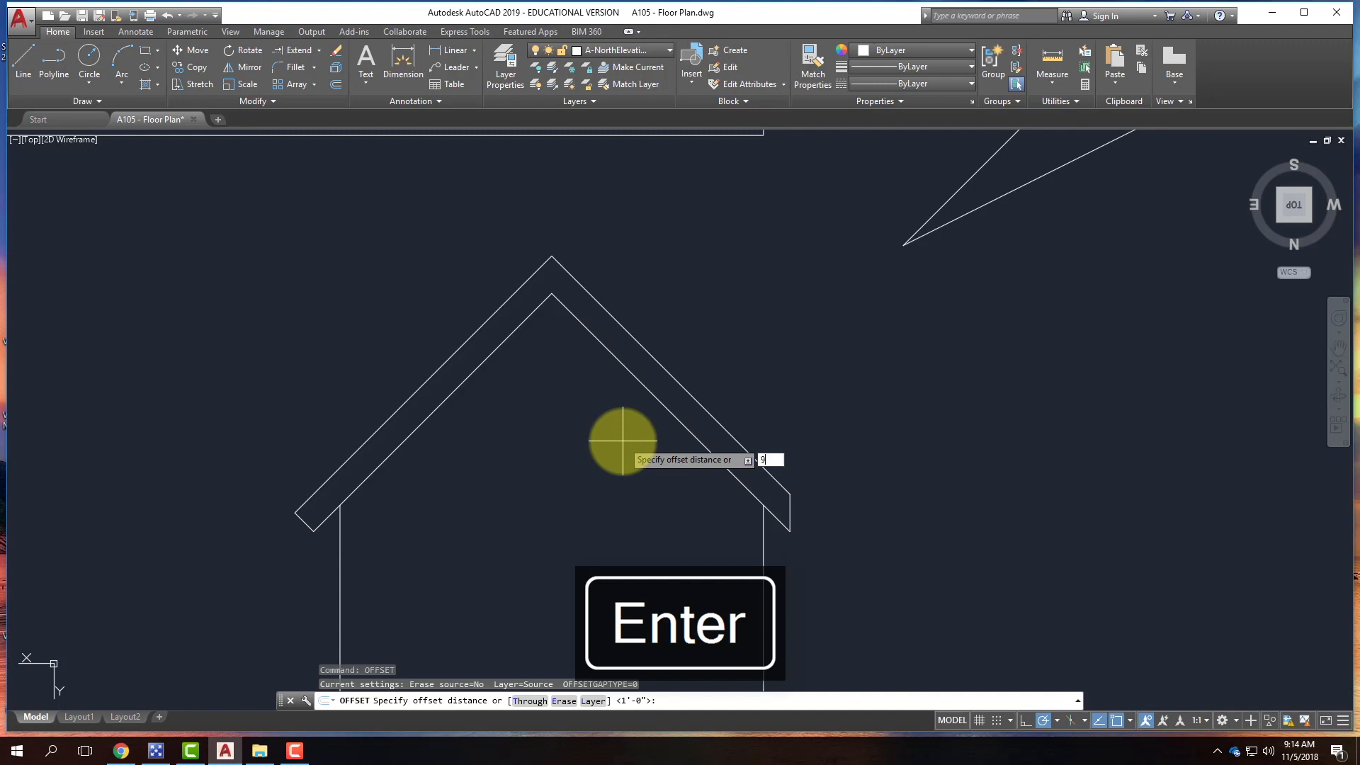
{"action": "type", "text": "9.32"}
{"action": "key", "text": "BackSpace"}
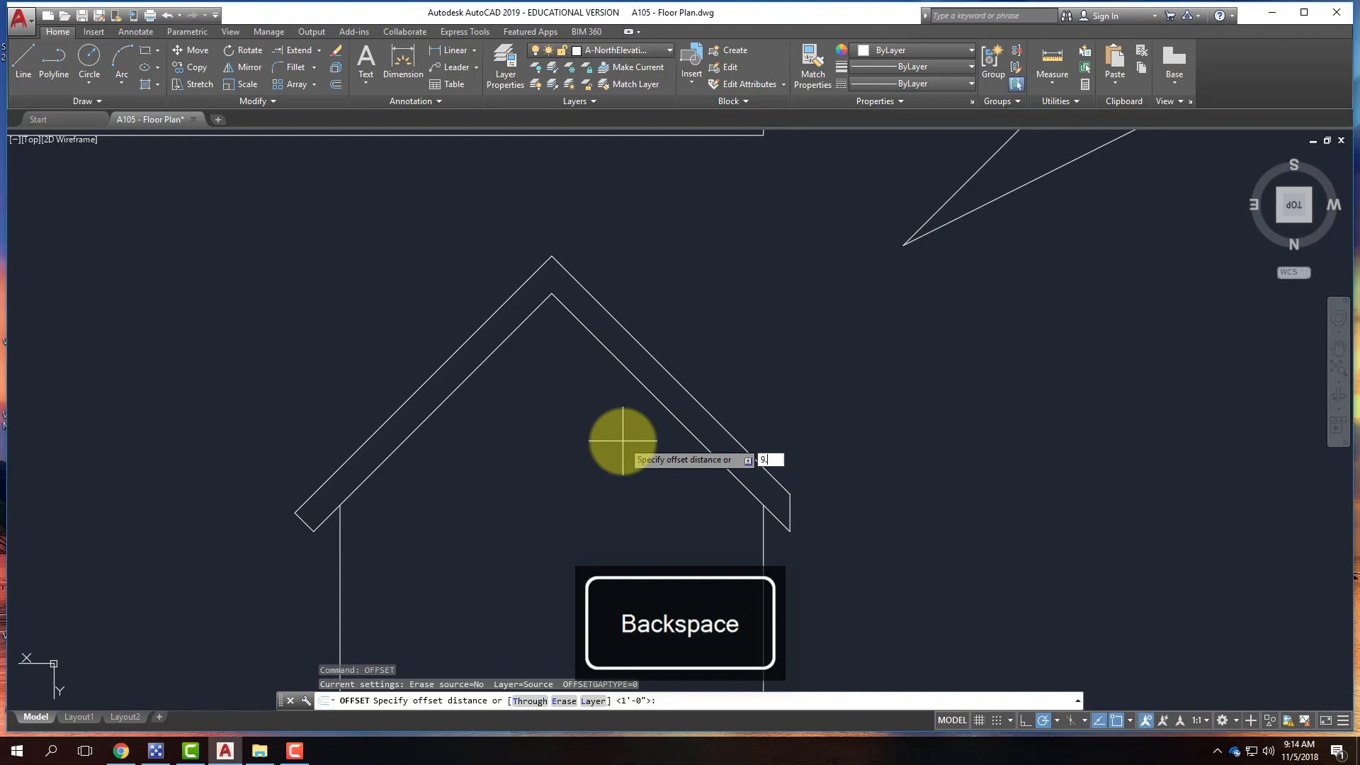
{"action": "key", "text": "Return"}
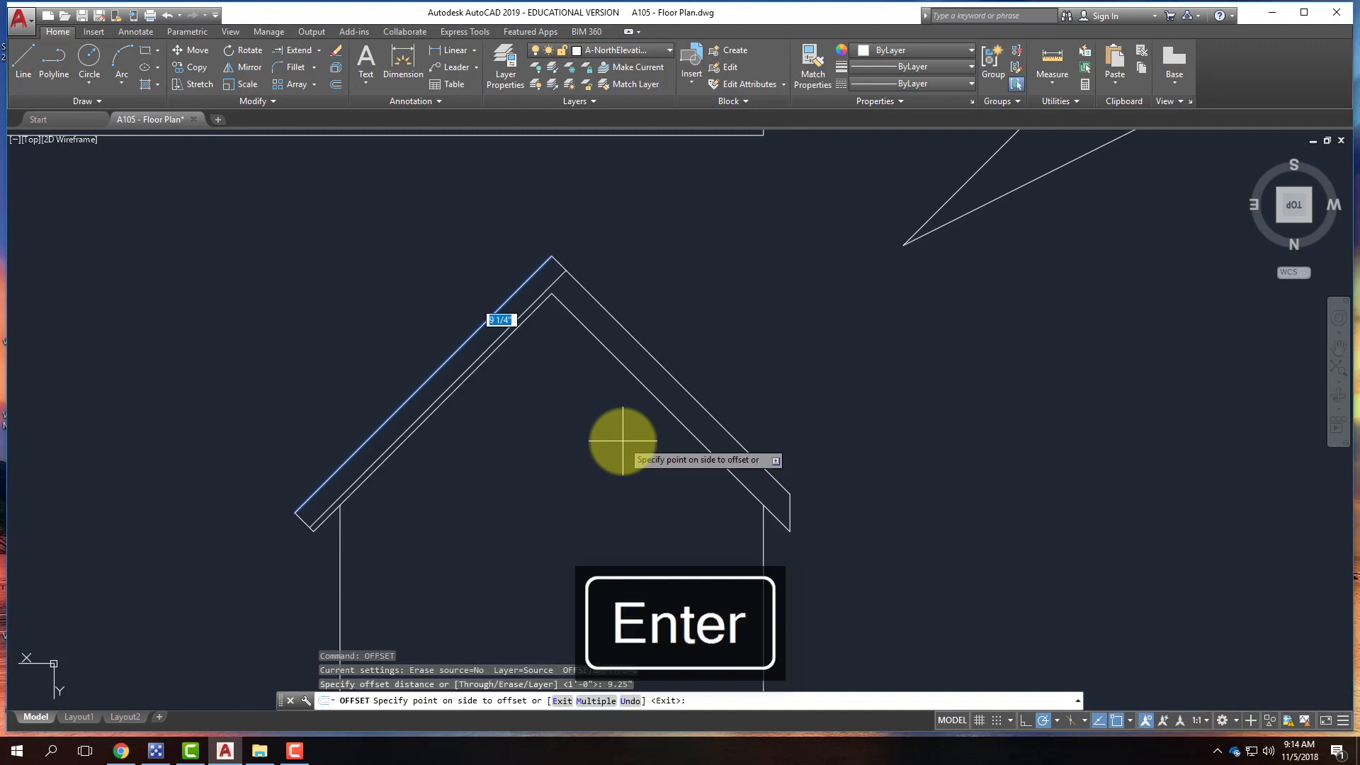
{"action": "left_click", "coordinate": [543, 363]}
{"action": "left_click", "coordinate": [595, 300]}
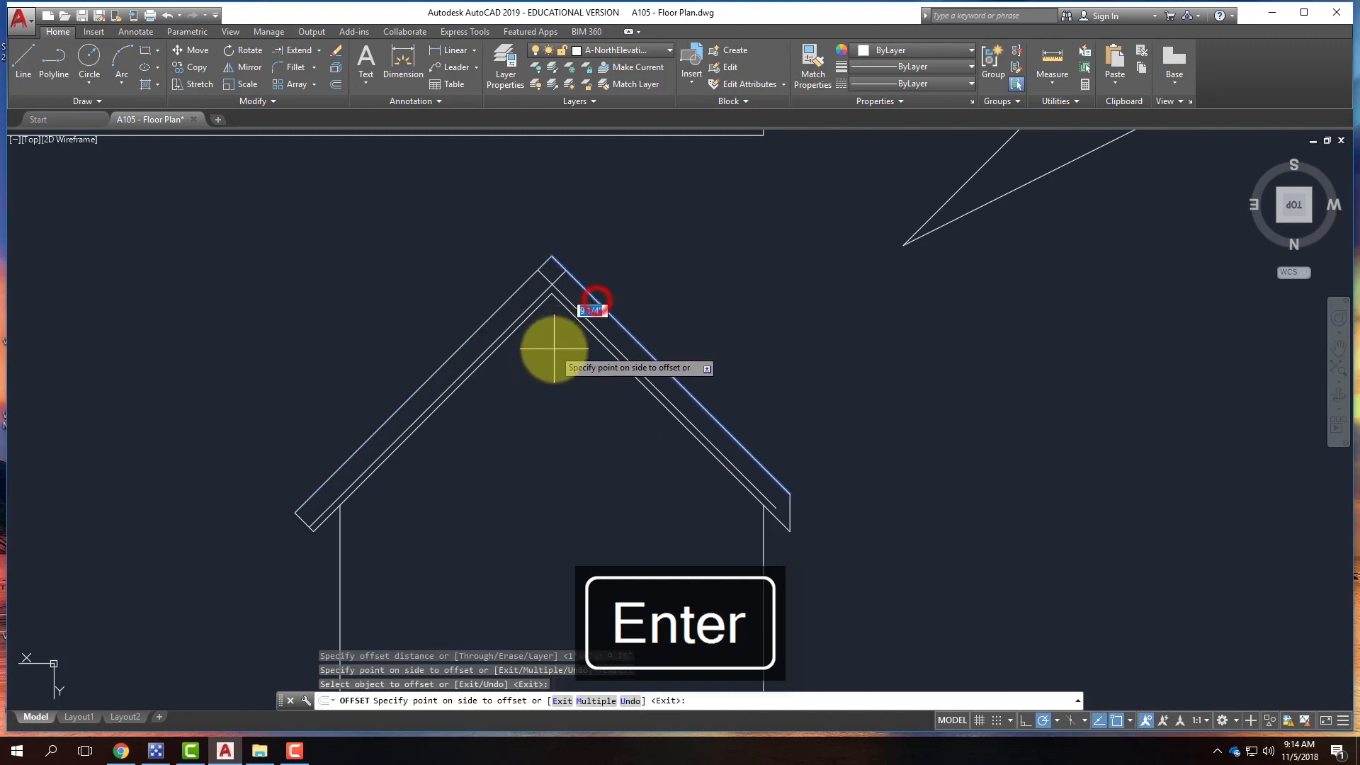
{"action": "left_click", "coordinate": [554, 350]}
{"action": "key", "text": "Escape"}
- Fillet the two offset roof lines with a zero radius so they meet in a corner at the peak
{"action": "type", "text": "fille"}
{"action": "key", "text": "Return"}
{"action": "left_click", "coordinate": [560, 298]}
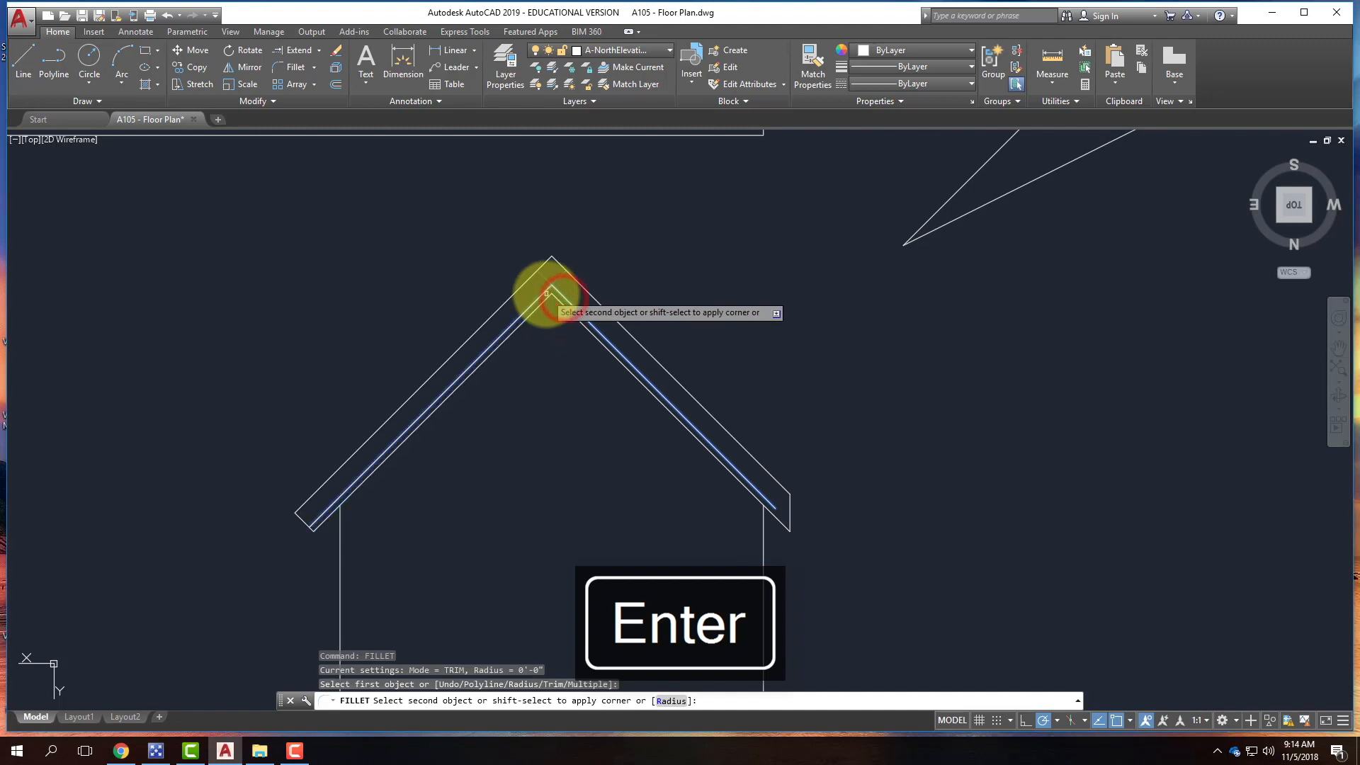
{"action": "key", "text": "Escape"}
- Offset the right eave's vertical end line 1.5 inches outward
{"action": "scroll", "coordinate": [779, 517], "scroll_direction": "up", "scroll_amount": 4}
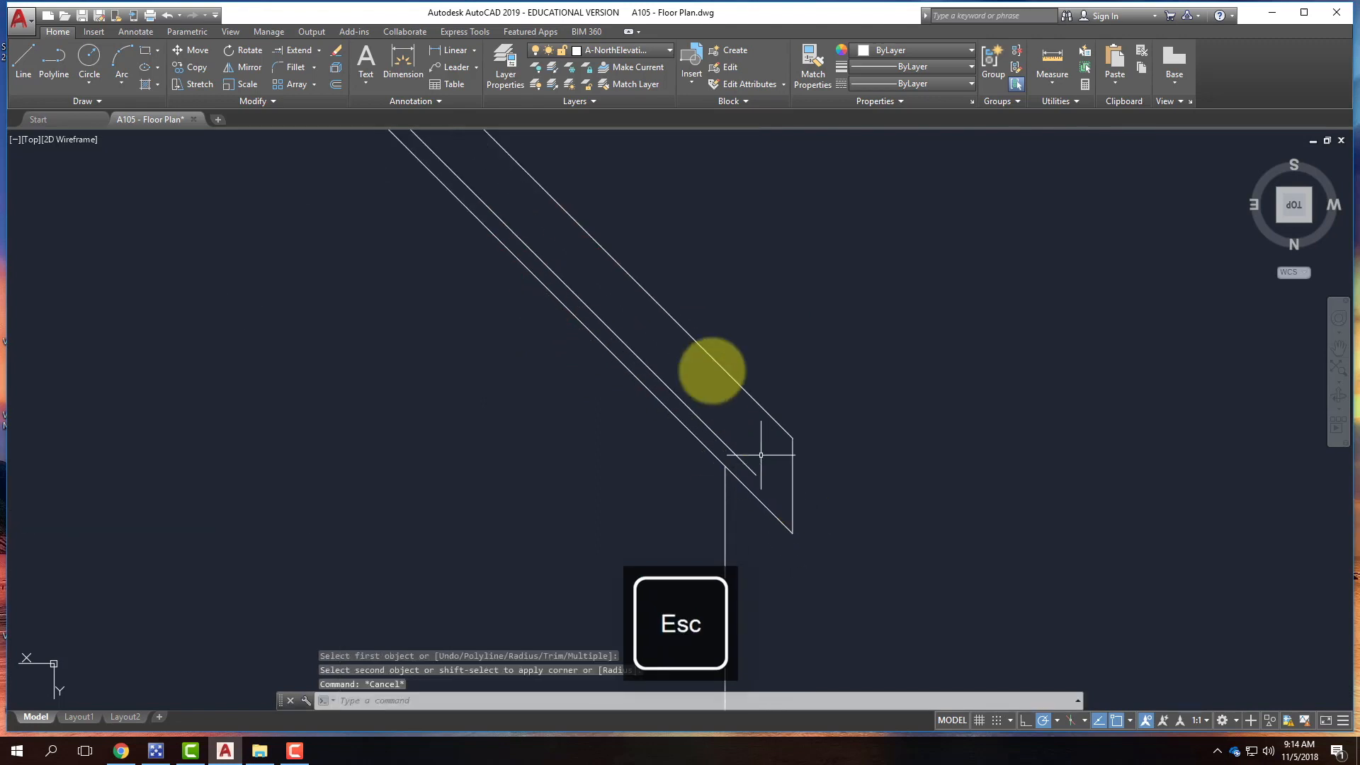
{"action": "type", "text": "o"}
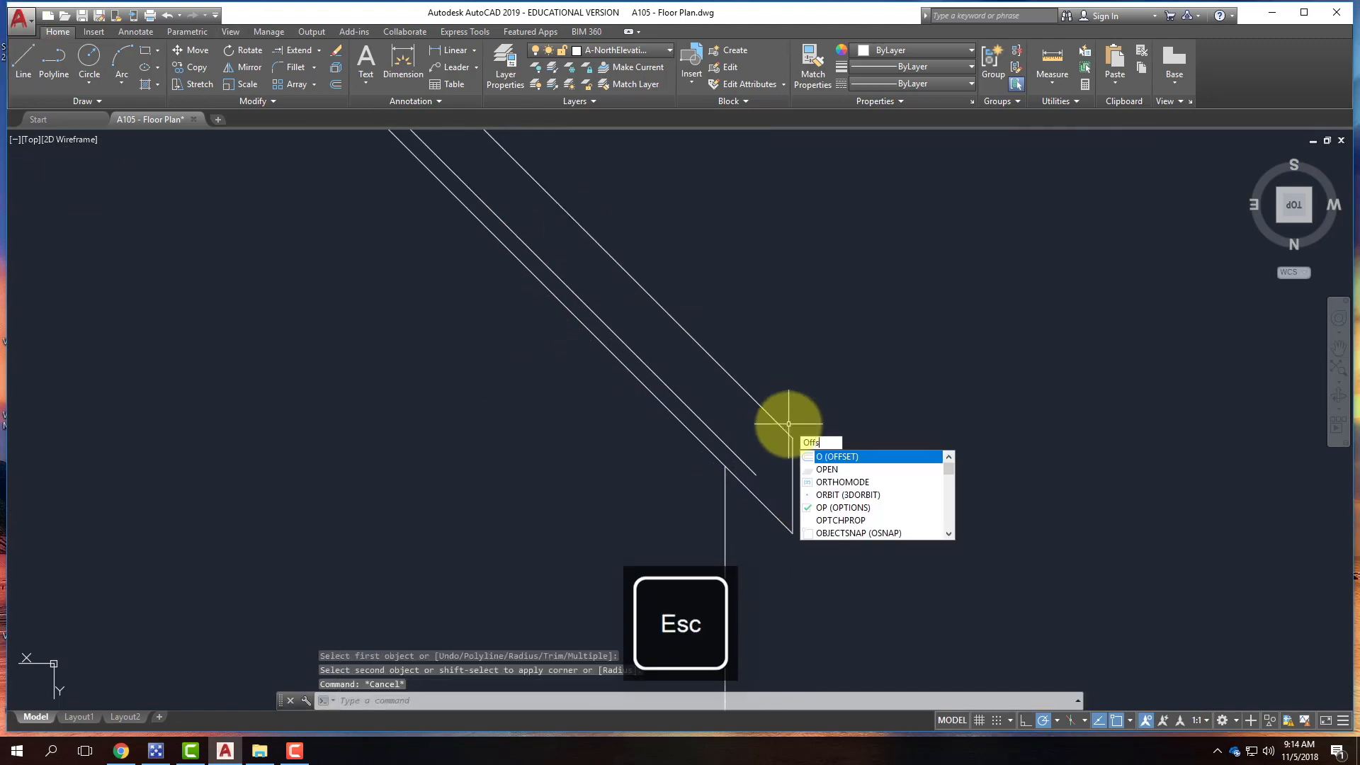
{"action": "key", "text": "Return"}
{"action": "type", "text": "1.5"}
{"action": "key", "text": "Return"}
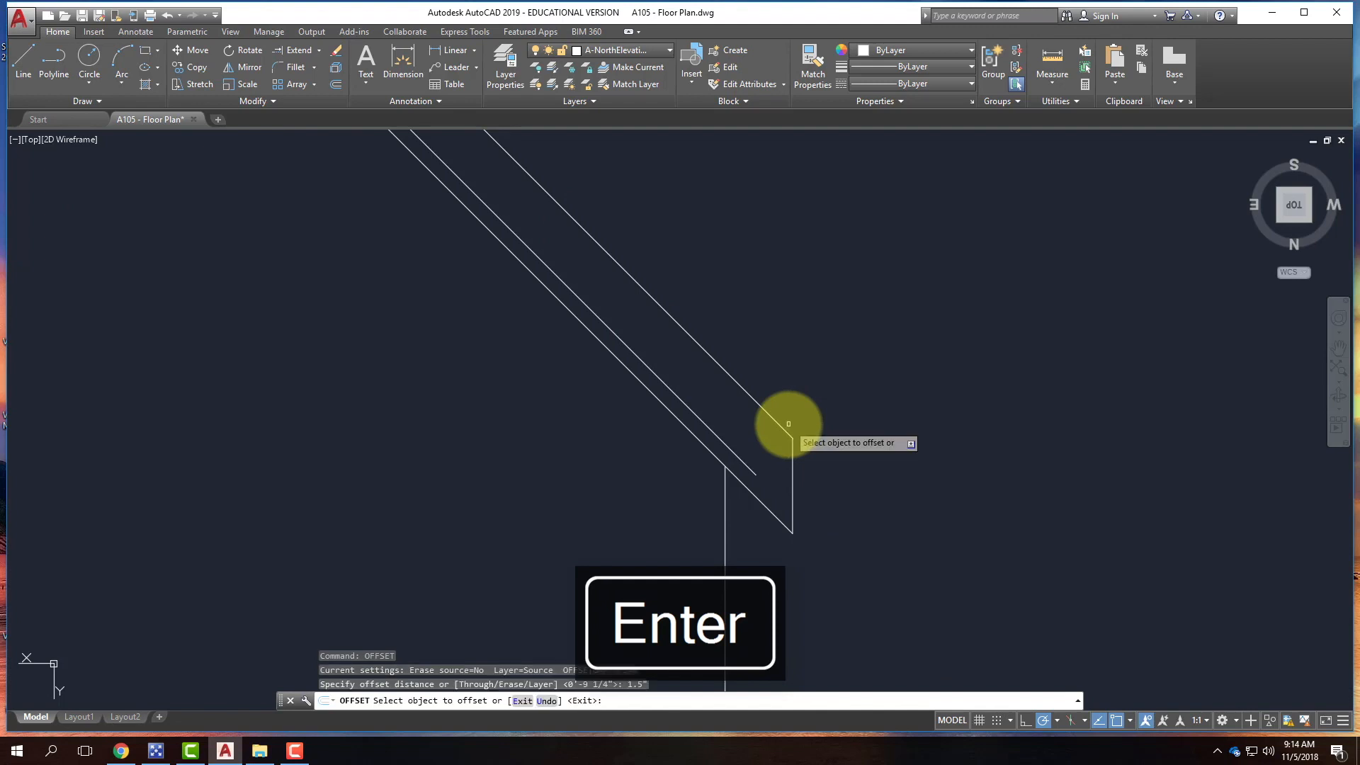
{"action": "left_click", "coordinate": [792, 448]}
{"action": "left_click", "coordinate": [839, 460]}
- Offset the left eave's perpendicular end line outward by the same 1.5 inches
{"action": "scroll", "coordinate": [878, 451], "scroll_direction": "down", "scroll_amount": 3}
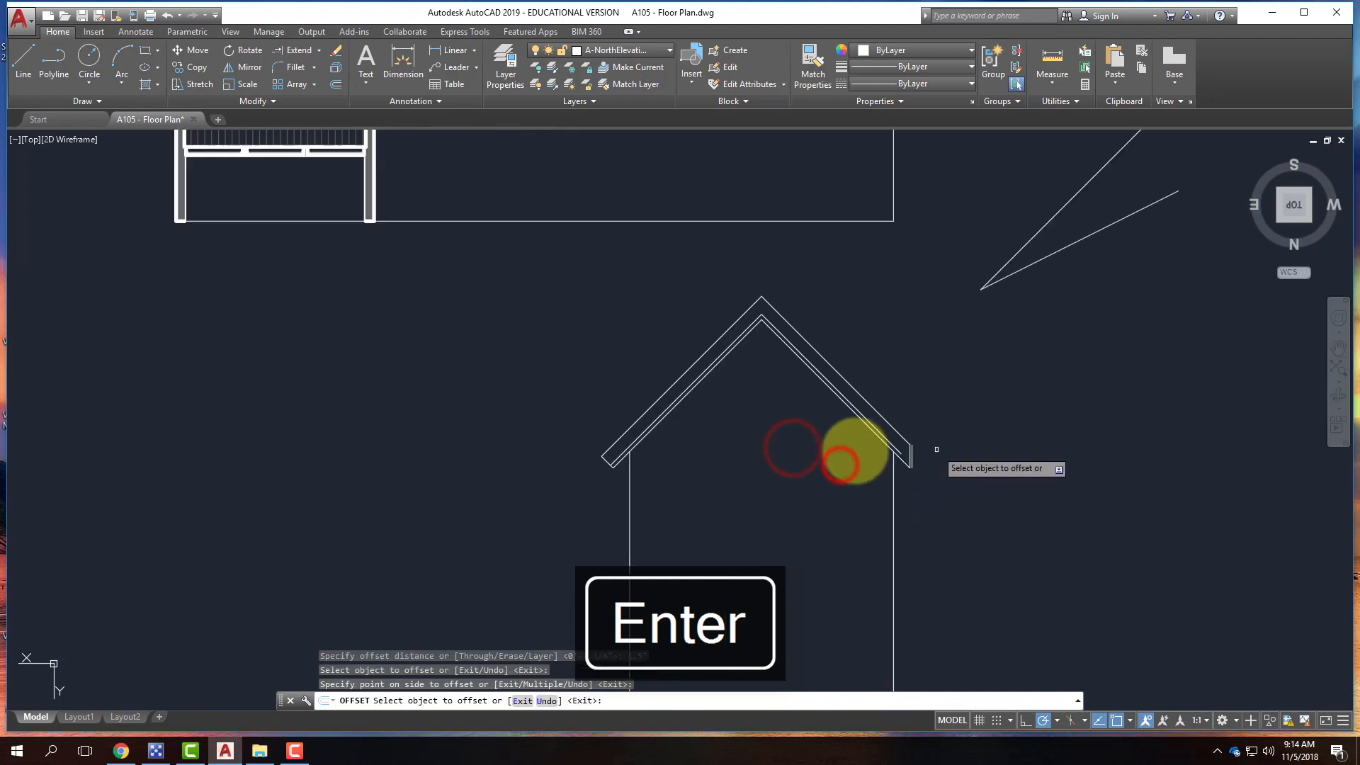
{"action": "scroll", "coordinate": [595, 459], "scroll_direction": "up", "scroll_amount": 4}
{"action": "left_click", "coordinate": [596, 457]}
{"action": "left_click", "coordinate": [574, 477]}
{"action": "key", "text": "Escape"}
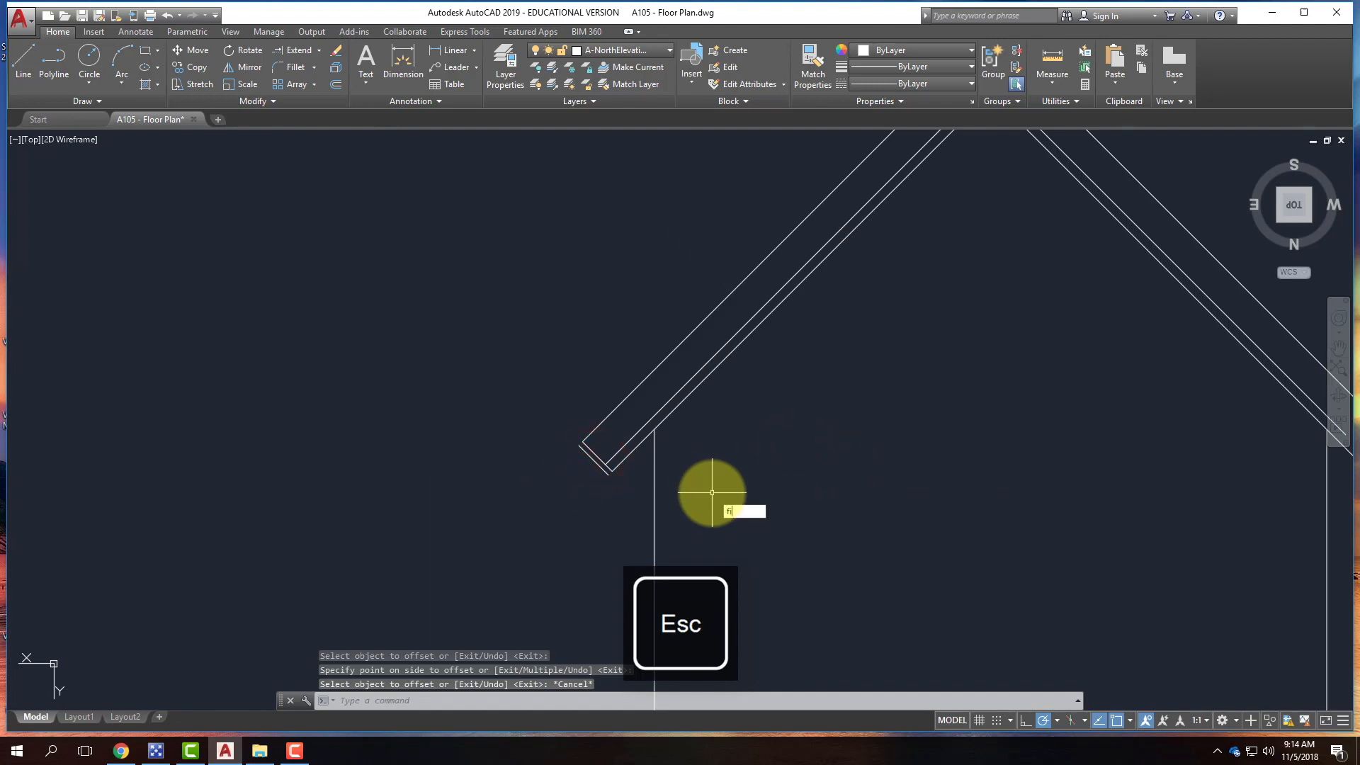
- Fillet the left eave's offset end line with zero radius to the inner rafter line and the outer roof line
{"action": "key", "text": "Return"}
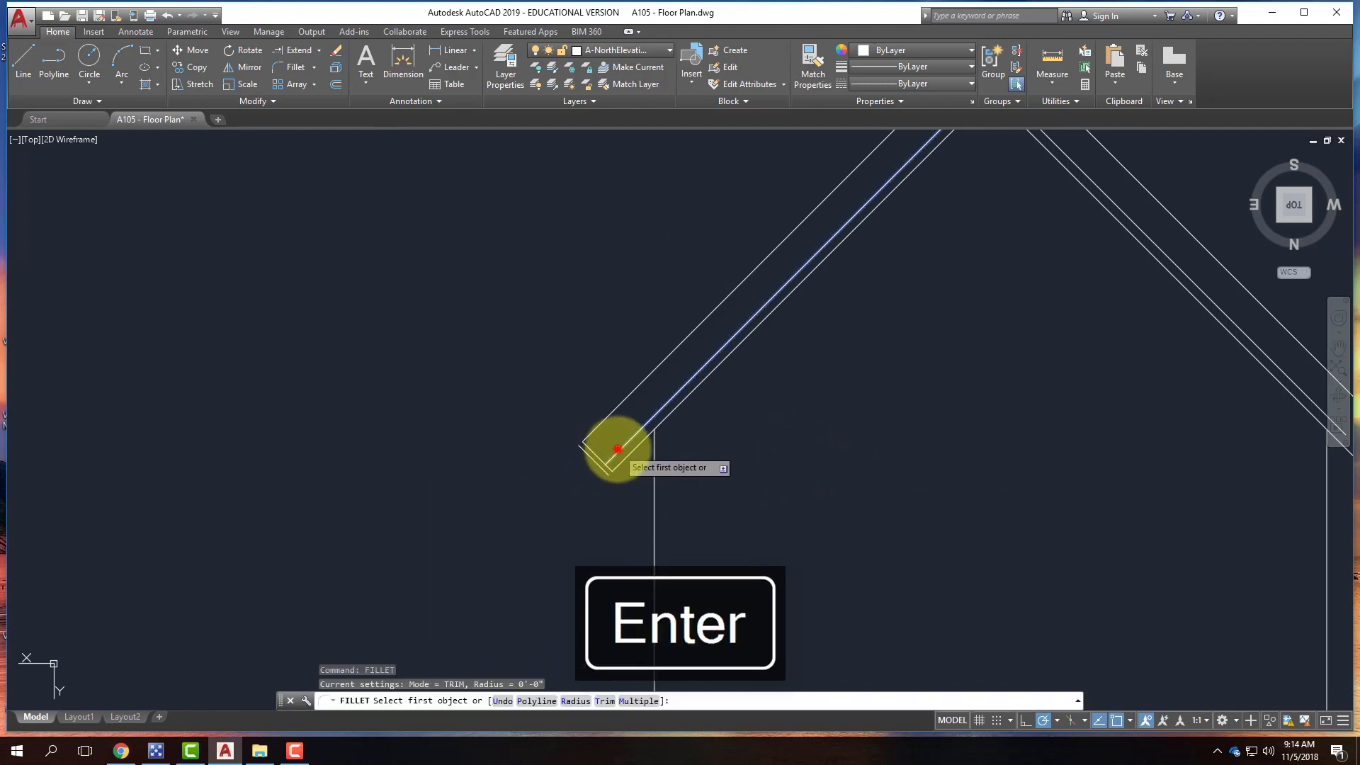
{"action": "left_click", "coordinate": [616, 448]}
{"action": "left_click", "coordinate": [592, 456]}
{"action": "right_click", "coordinate": [602, 445]}
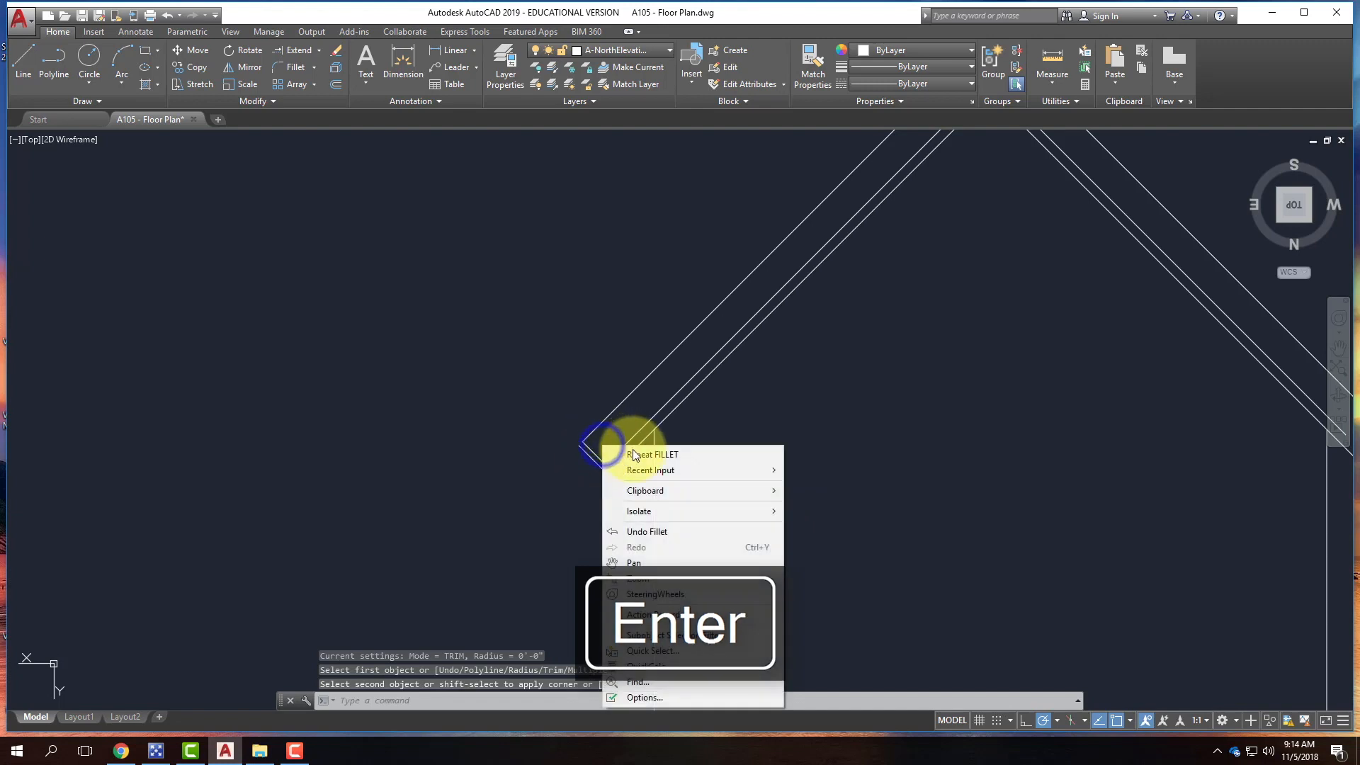
{"action": "left_click", "coordinate": [632, 454]}
{"action": "left_click", "coordinate": [595, 427]}
{"action": "left_click", "coordinate": [585, 451]}
- Fillet the right eave's offset end line with zero radius to the outer roof line and the inner rafter line
{"action": "scroll", "coordinate": [530, 456], "scroll_direction": "down", "scroll_amount": 5}
{"action": "scroll", "coordinate": [829, 470], "scroll_direction": "up", "scroll_amount": 5}
{"action": "right_click", "coordinate": [844, 376]}
{"action": "left_click", "coordinate": [882, 386]}
{"action": "left_click", "coordinate": [842, 371]}
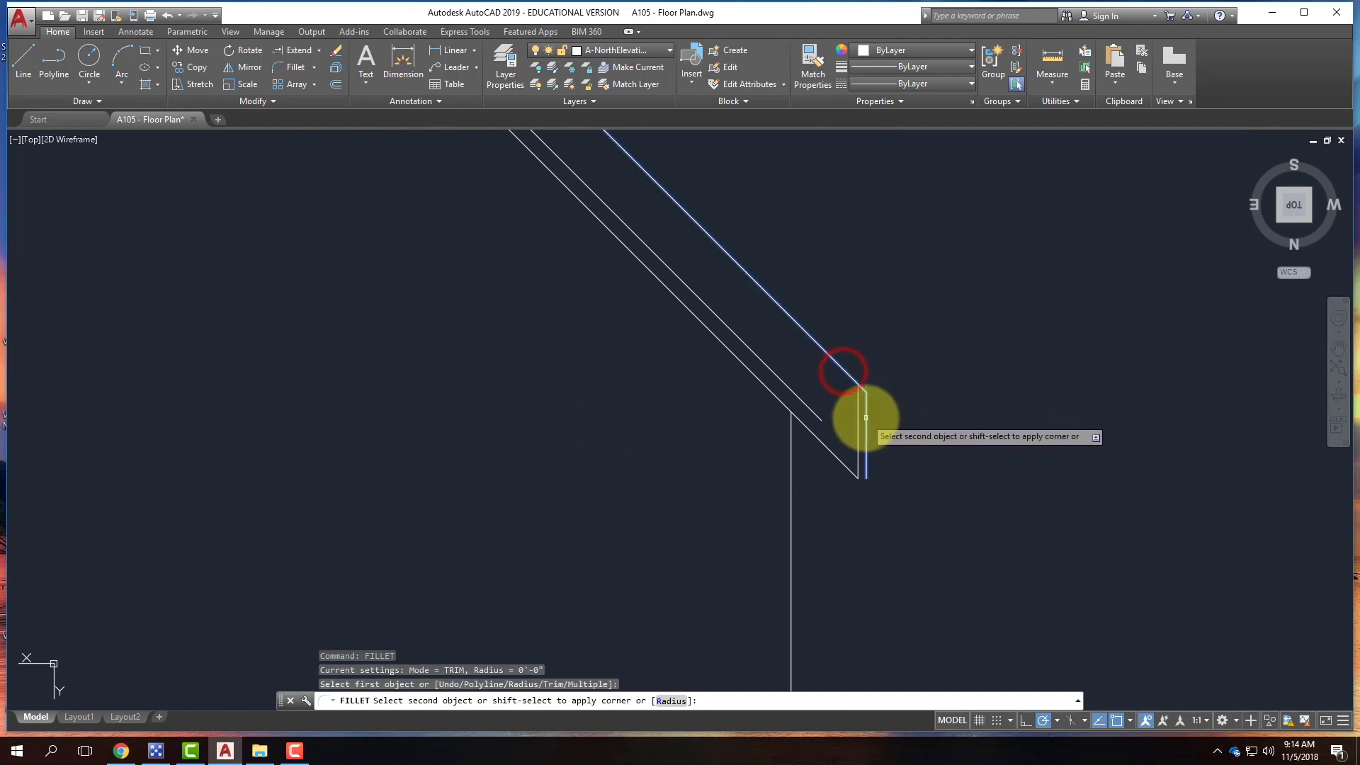
{"action": "left_click", "coordinate": [865, 417]}
{"action": "right_click", "coordinate": [825, 398]}
{"action": "left_click", "coordinate": [860, 405]}
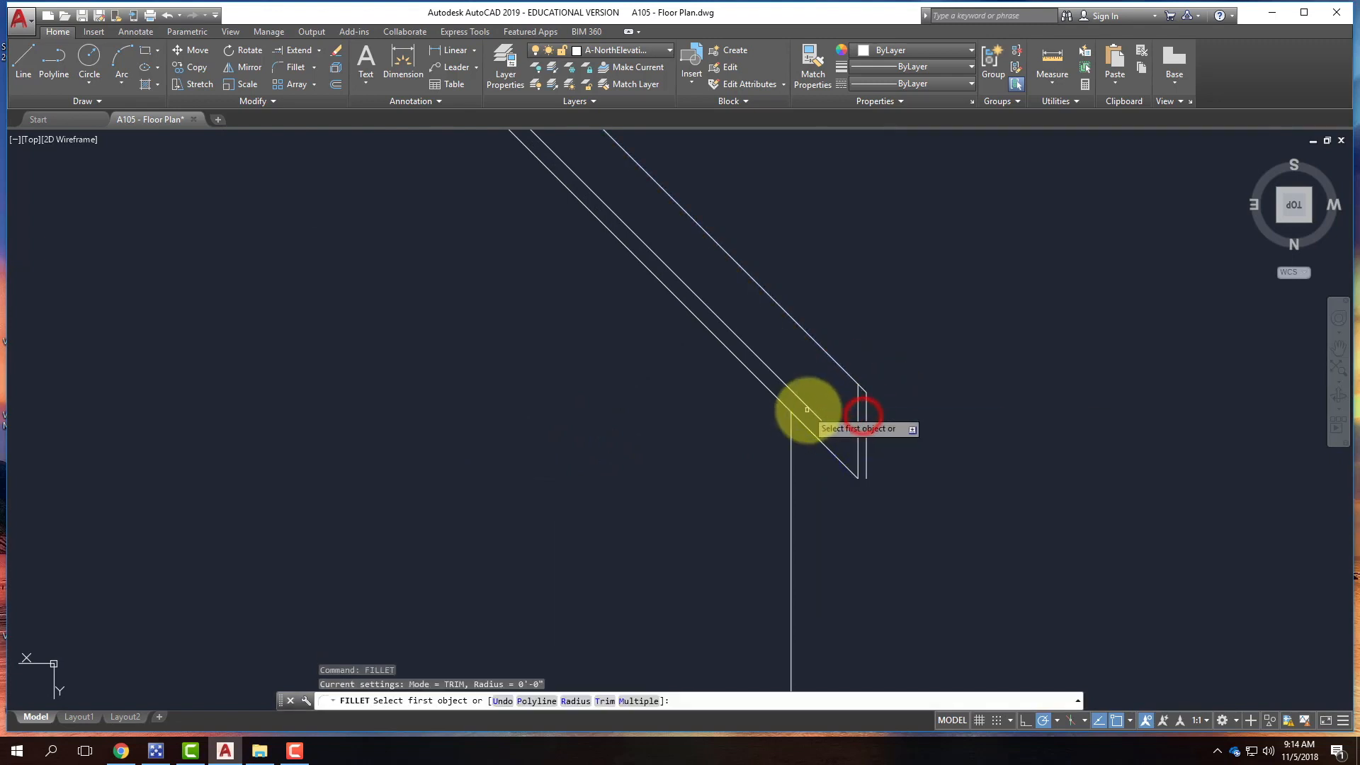
{"action": "left_click", "coordinate": [807, 409]}
{"action": "left_click", "coordinate": [865, 432]}
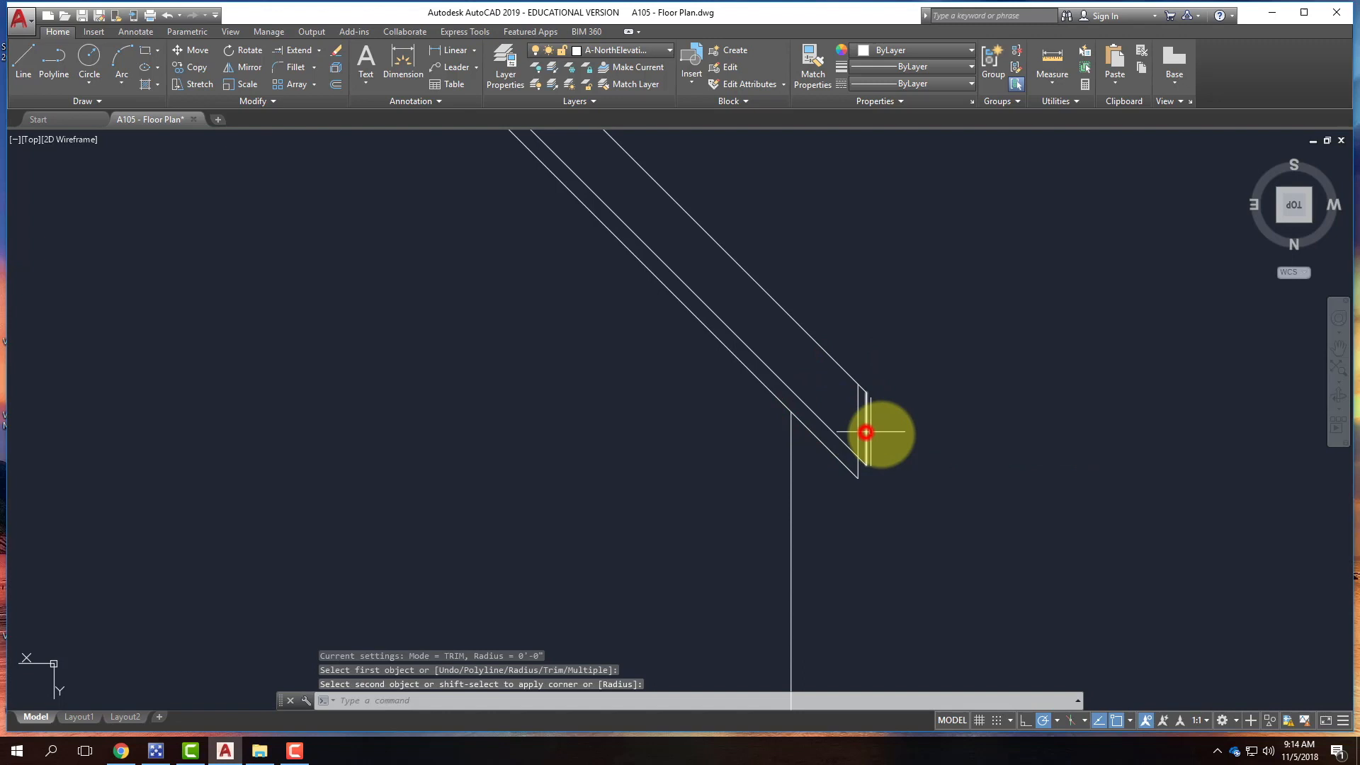
- Trim away the original end lines inside the new fascia lines at the eaves, using all objects as cutting edges
{"action": "key", "text": "Escape"}
{"action": "type", "text": "tr"}
{"action": "key", "text": "Return"}
{"action": "key", "text": "Return"}
{"action": "key", "text": "Return"}
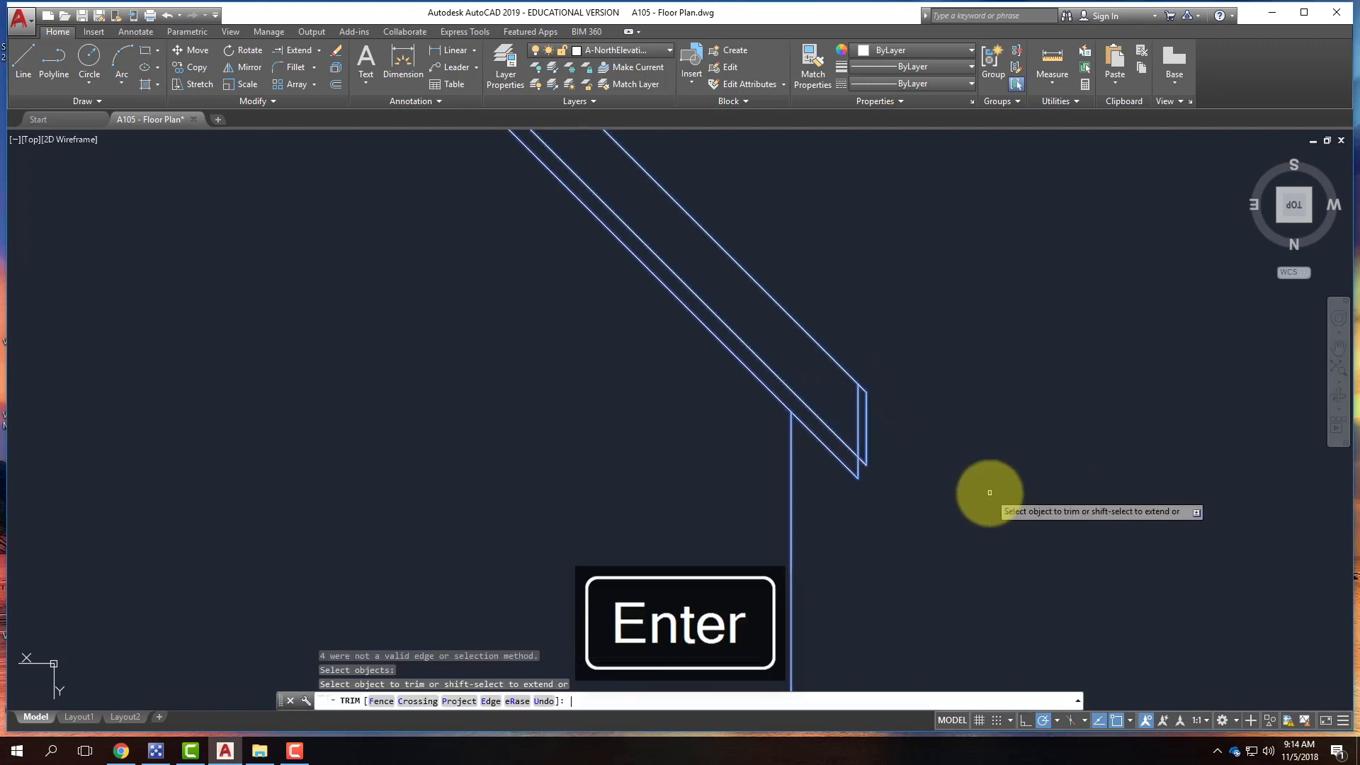
{"action": "left_click", "coordinate": [860, 416]}
{"action": "scroll", "coordinate": [592, 455], "scroll_direction": "down", "scroll_amount": 3}
{"action": "scroll", "coordinate": [677, 448], "scroll_direction": "up", "scroll_amount": 4}
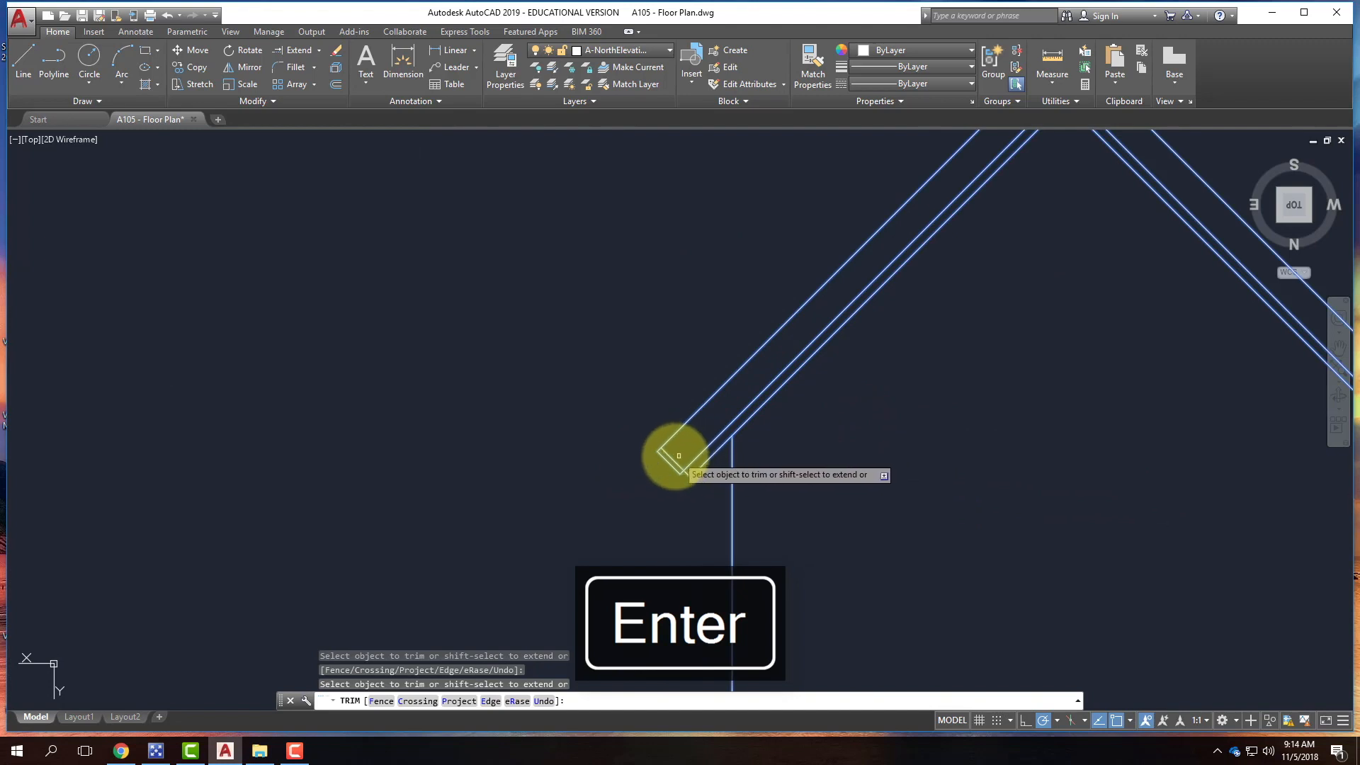
{"action": "key", "text": "Escape"}
{"action": "scroll", "coordinate": [545, 532], "scroll_direction": "down", "scroll_amount": 3}
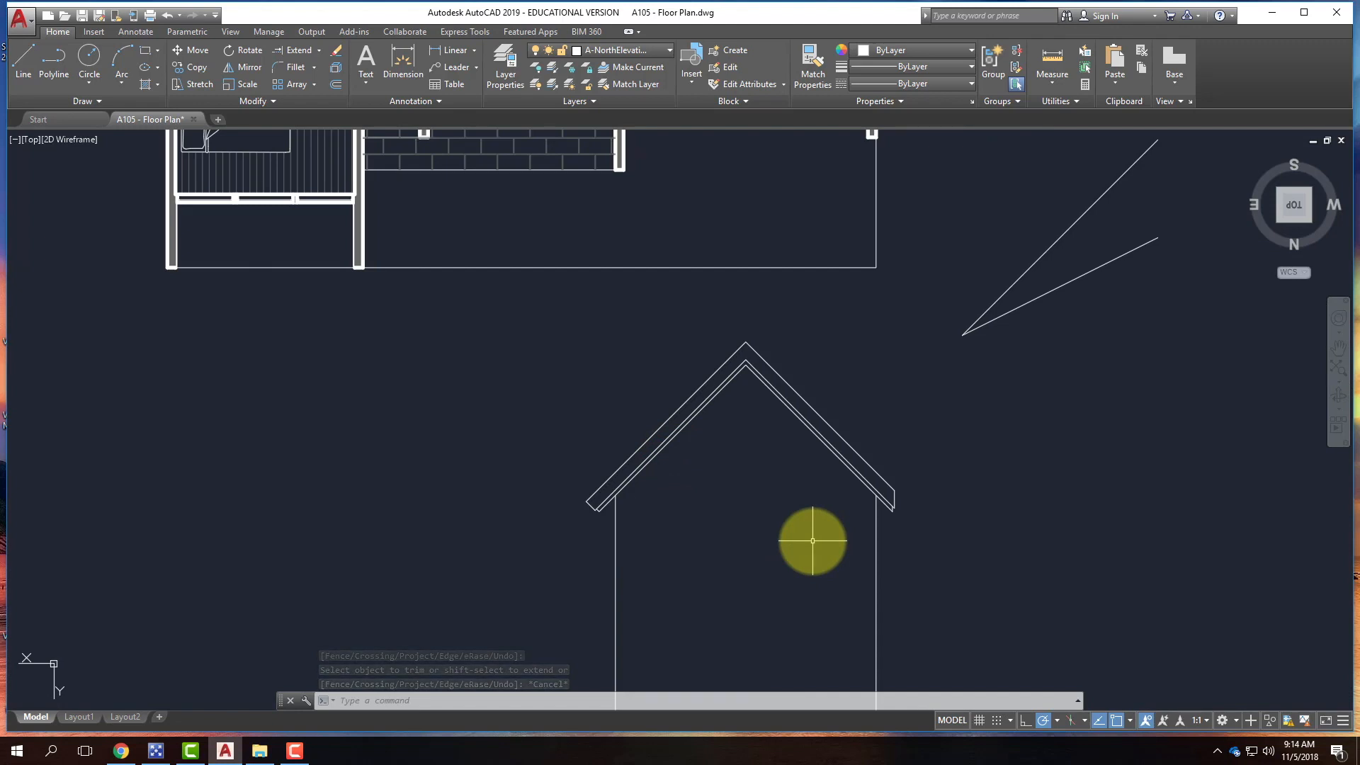
{"action": "scroll", "coordinate": [673, 325], "scroll_direction": "down", "scroll_amount": 3}
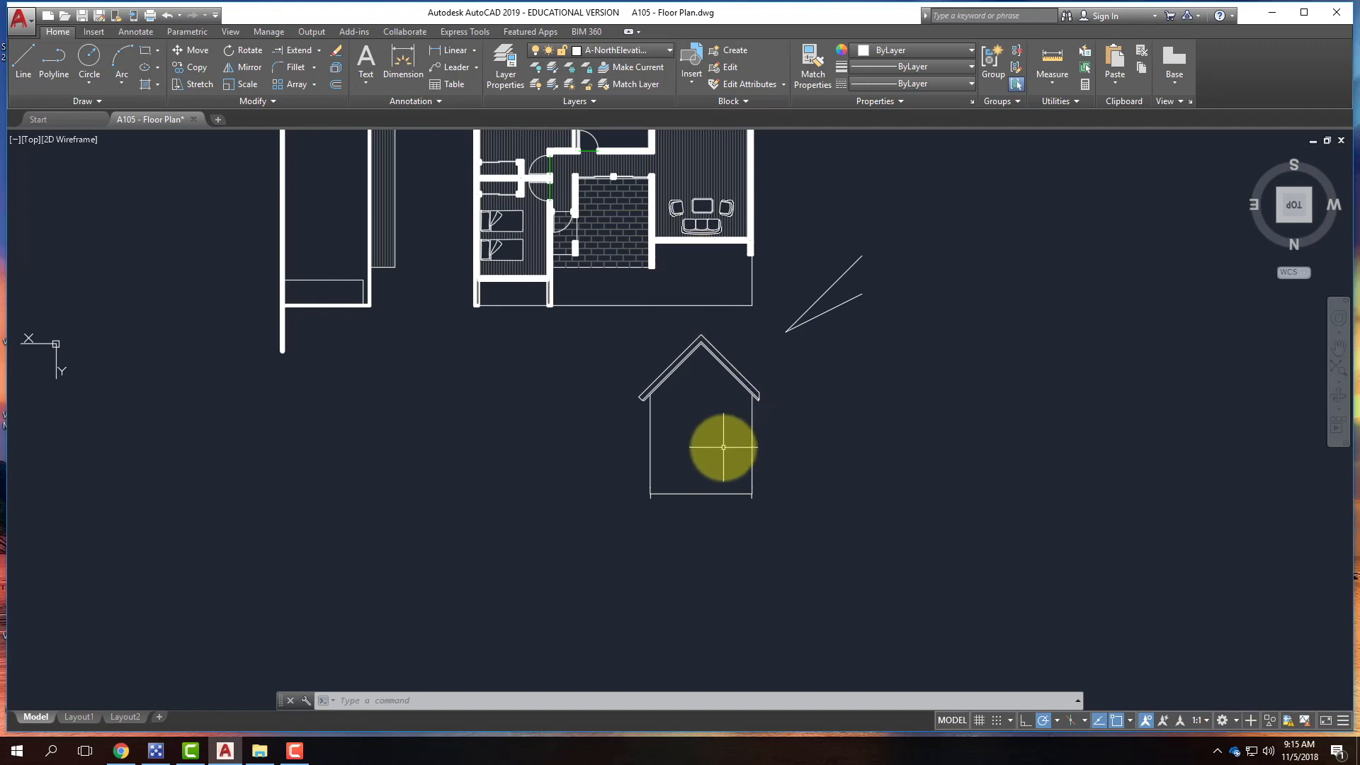
- Hatch the gable wall of the north elevation with properties matched from the siding hatch on the opposite elevation
{"action": "key", "text": "Return"}
{"action": "key", "text": "Escape"}
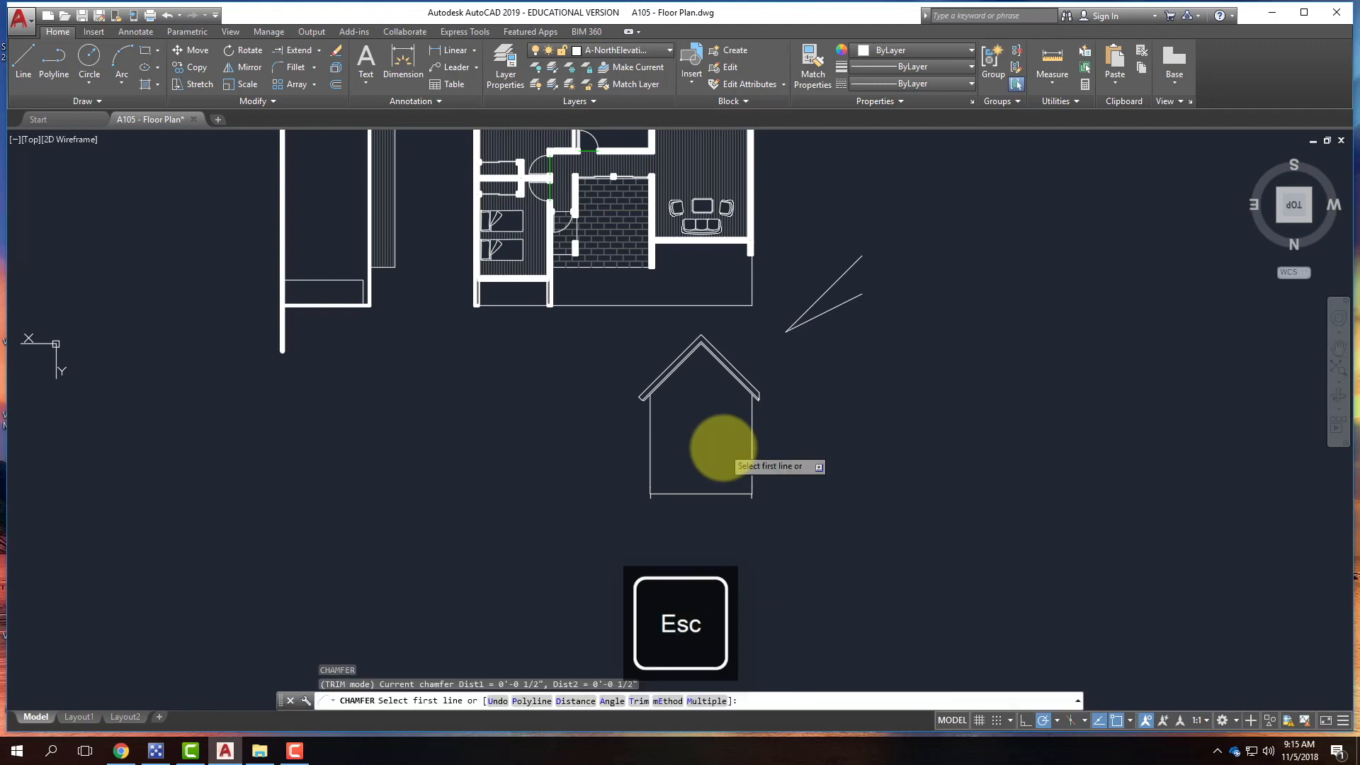
{"action": "type", "text": "hatch"}
{"action": "key", "text": "Return"}
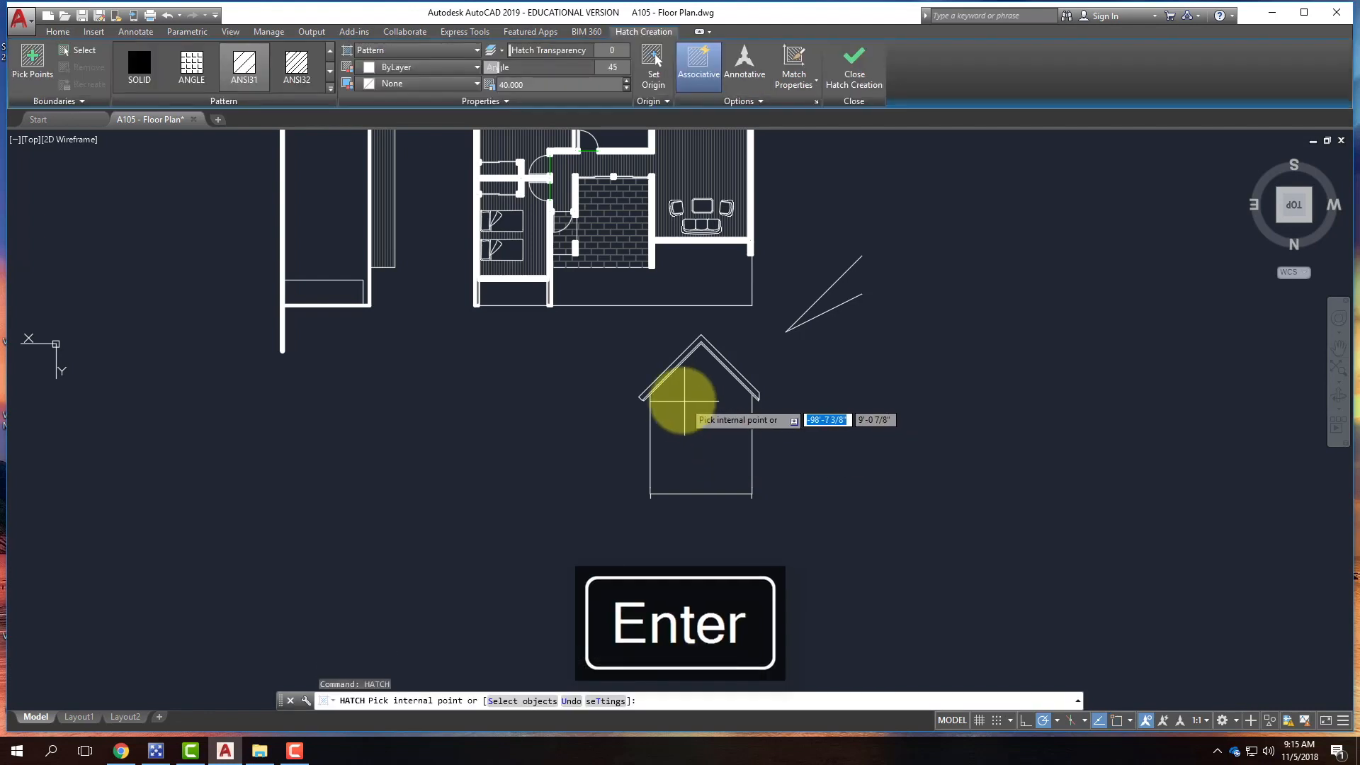
{"action": "scroll", "coordinate": [658, 530], "scroll_direction": "down", "scroll_amount": 4}
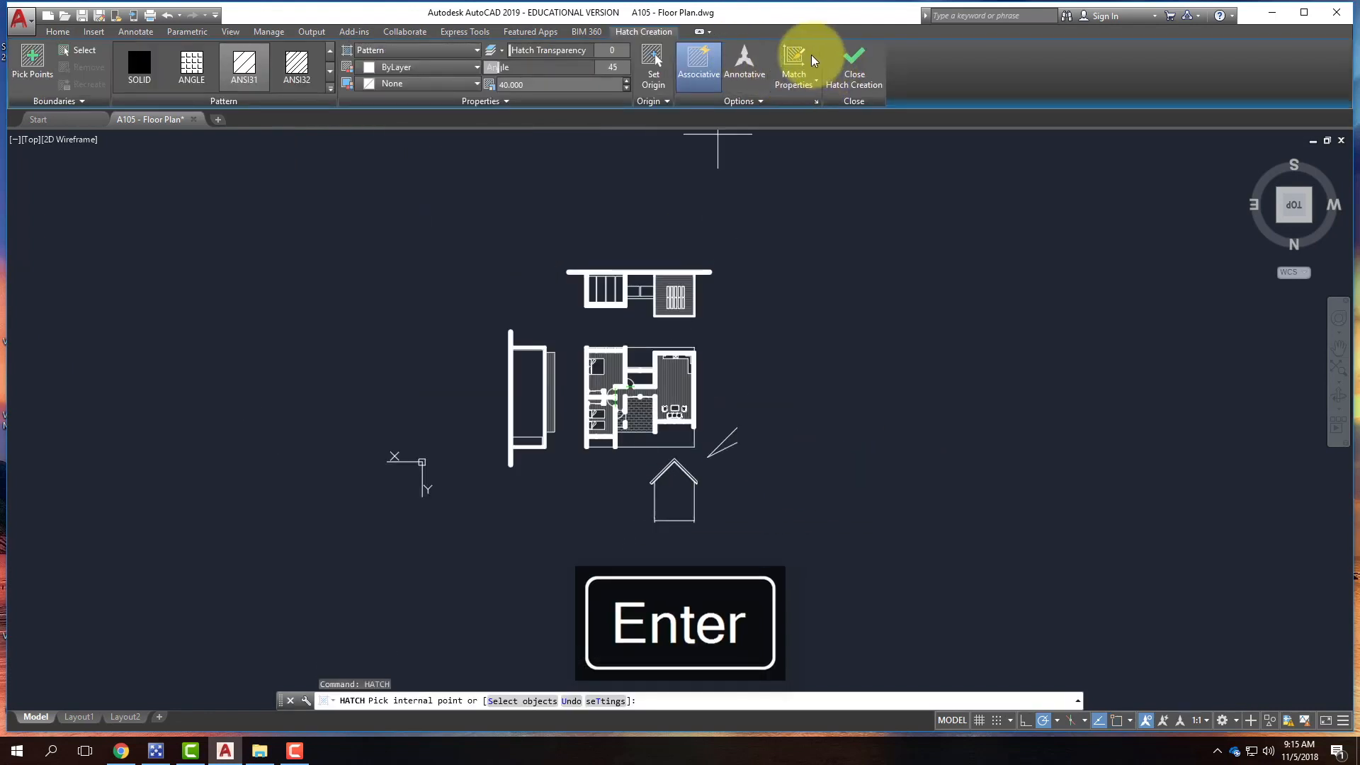
{"action": "scroll", "coordinate": [749, 282], "scroll_direction": "up", "scroll_amount": 6}
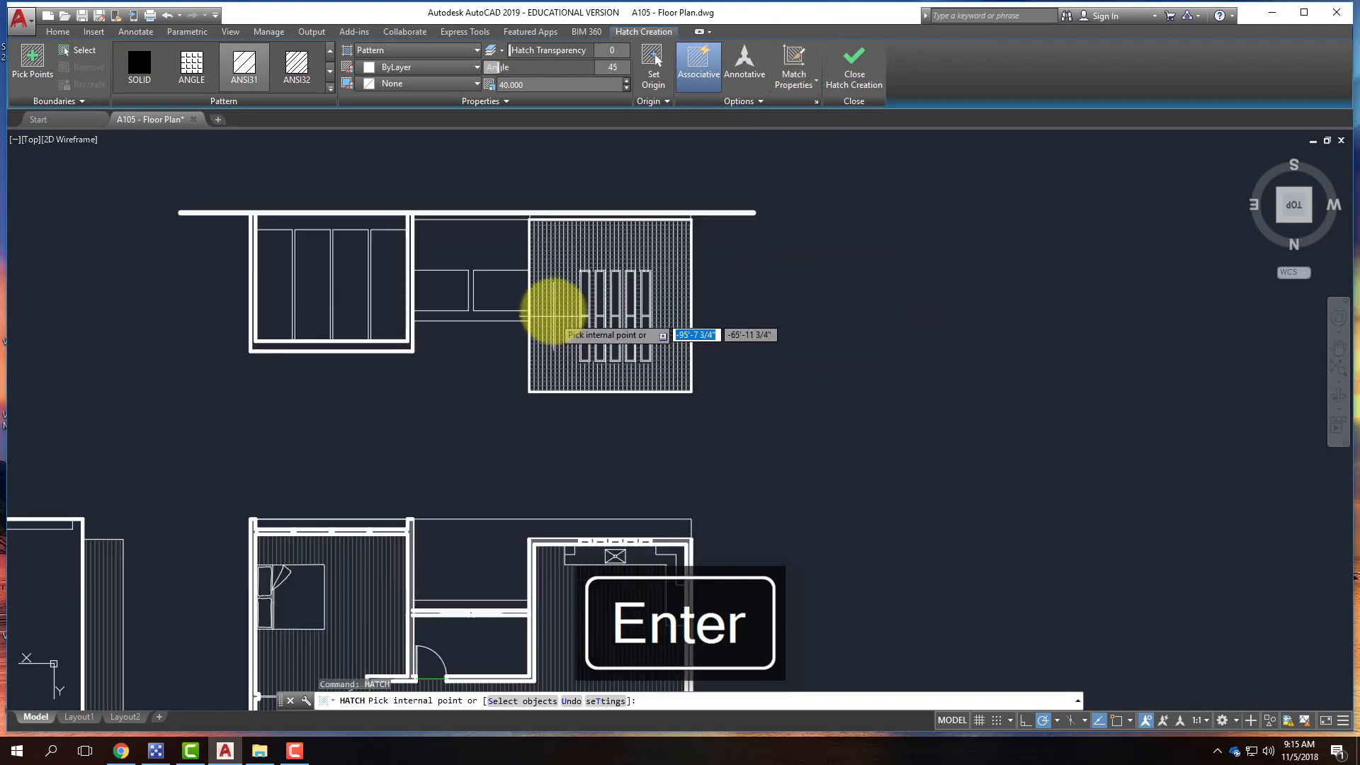
{"action": "left_click", "coordinate": [804, 62]}
{"action": "left_click", "coordinate": [556, 325]}
{"action": "scroll", "coordinate": [622, 440], "scroll_direction": "down", "scroll_amount": 5}
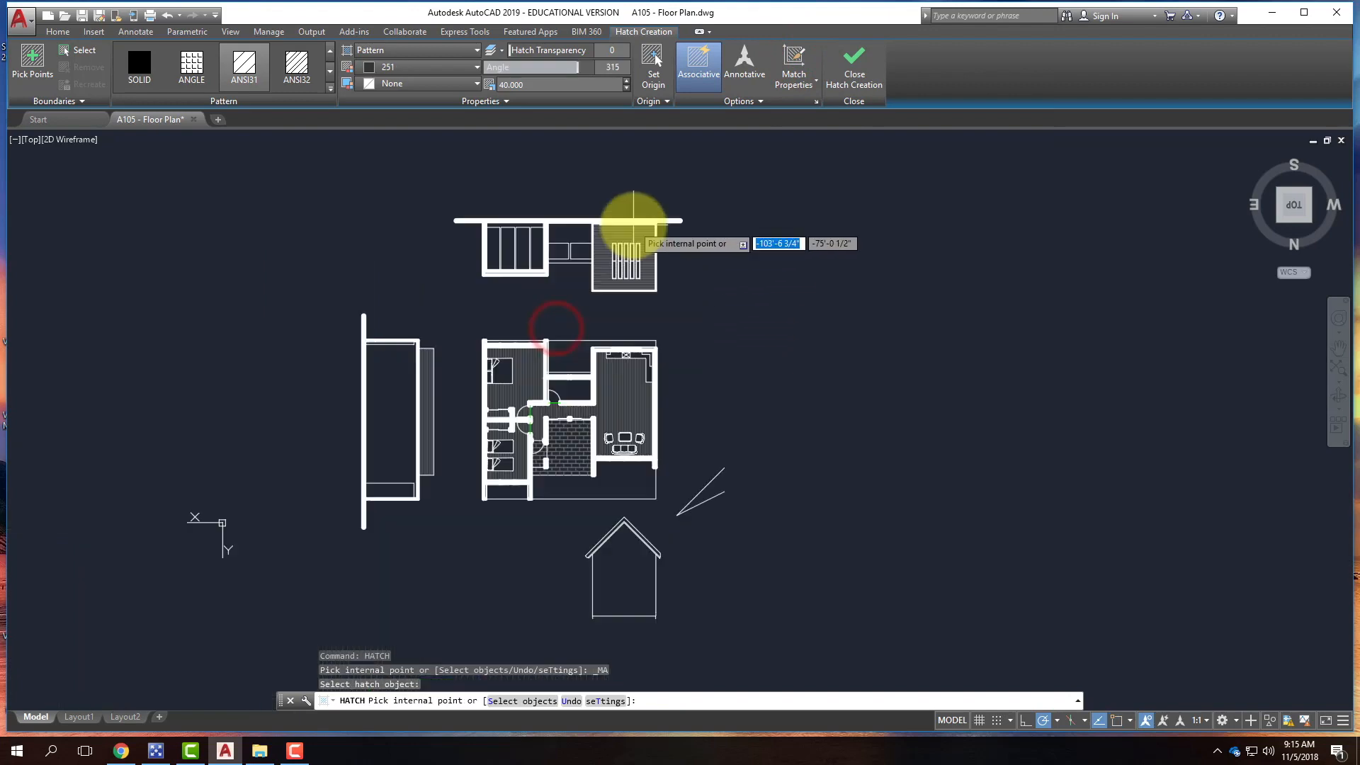
{"action": "scroll", "coordinate": [630, 436], "scroll_direction": "up", "scroll_amount": 4}
{"action": "left_click", "coordinate": [636, 434]}
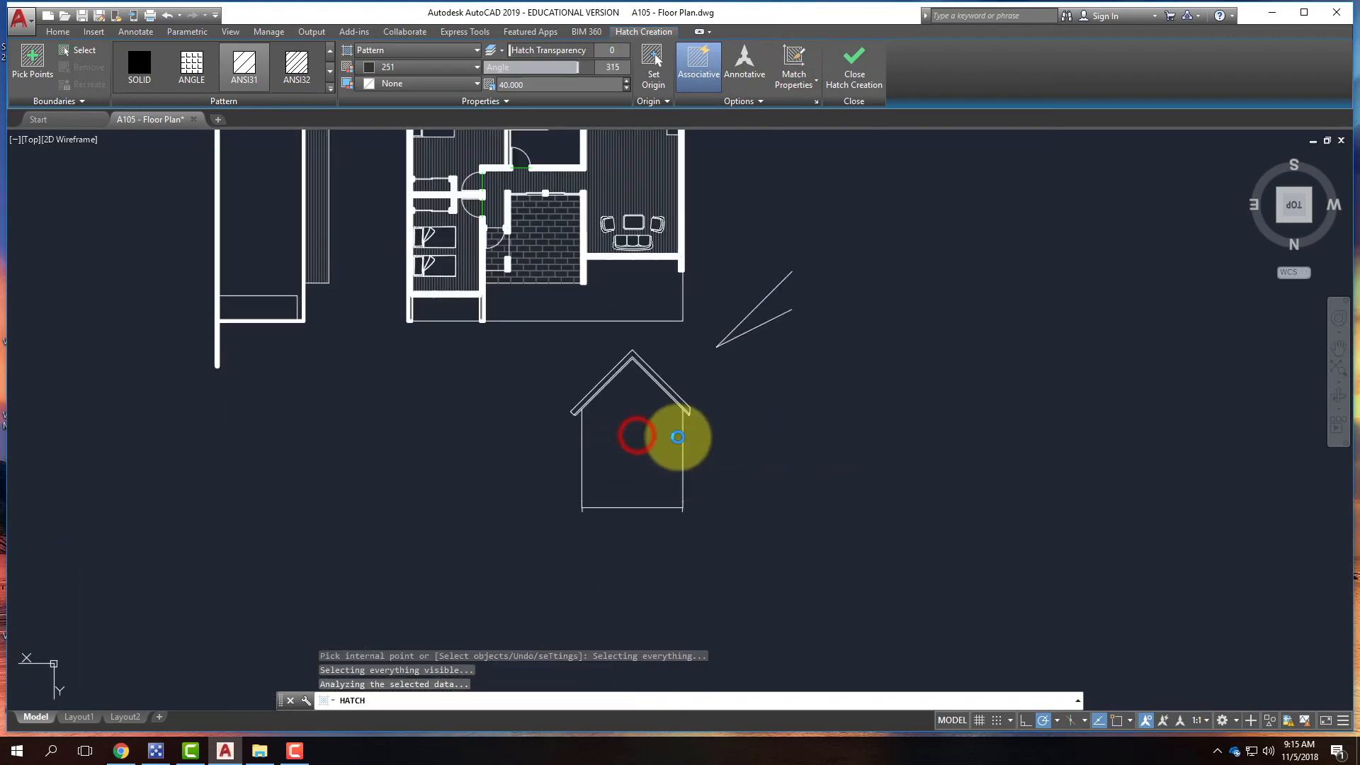
{"action": "key", "text": "Return"}
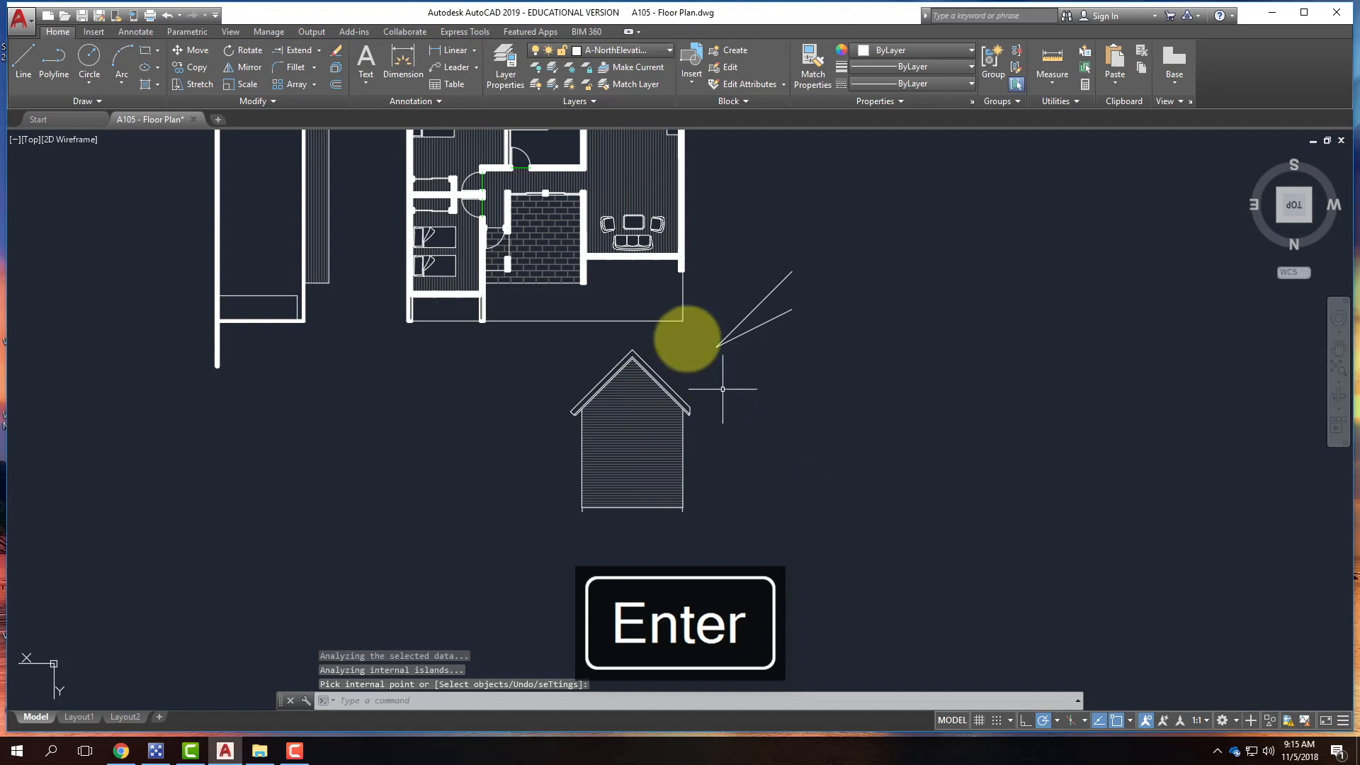
- Thaw the Guides layer and draw a horizontal ground line along the lowest guide, extending past both sides of the gable wall
{"action": "scroll", "coordinate": [622, 380], "scroll_direction": "down", "scroll_amount": 2}
{"action": "scroll", "coordinate": [609, 382], "scroll_direction": "up", "scroll_amount": 4}
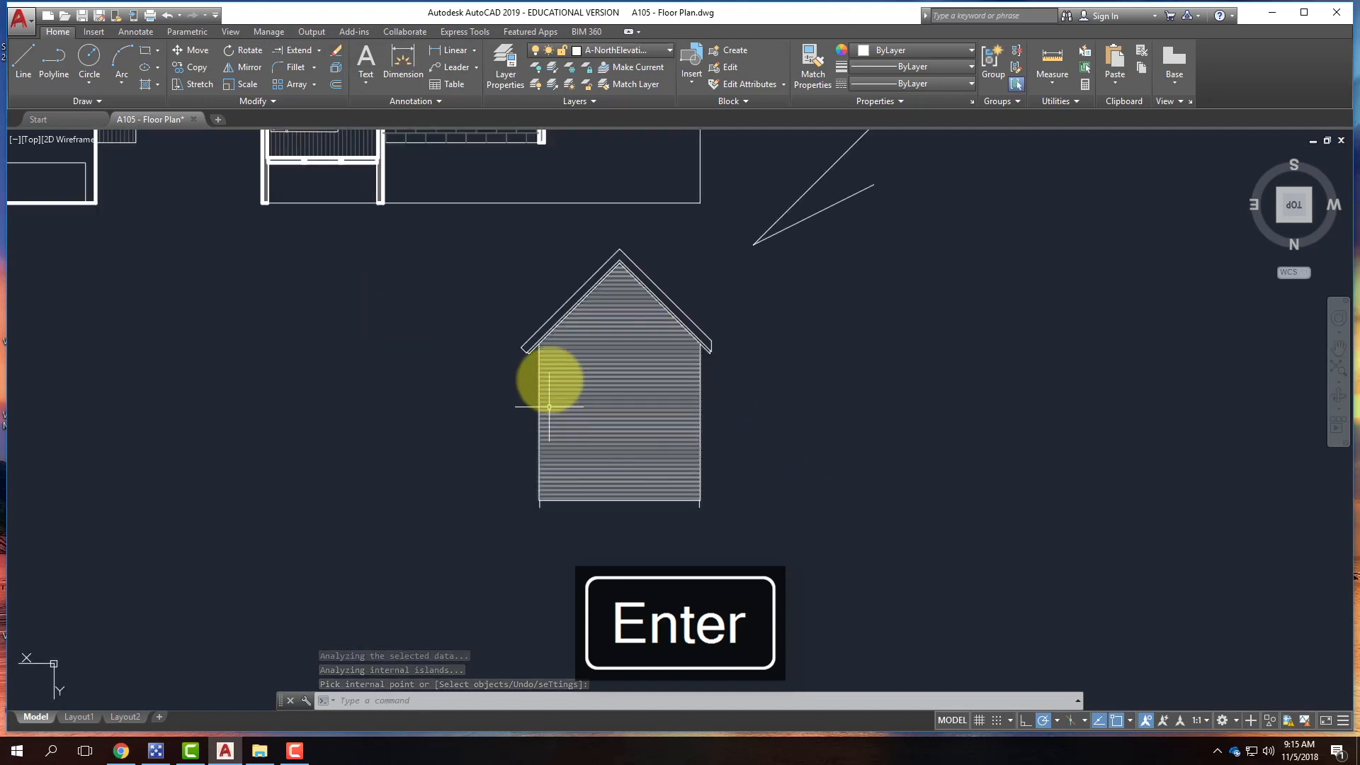
{"action": "scroll", "coordinate": [1000, 379], "scroll_direction": "down", "scroll_amount": 2}
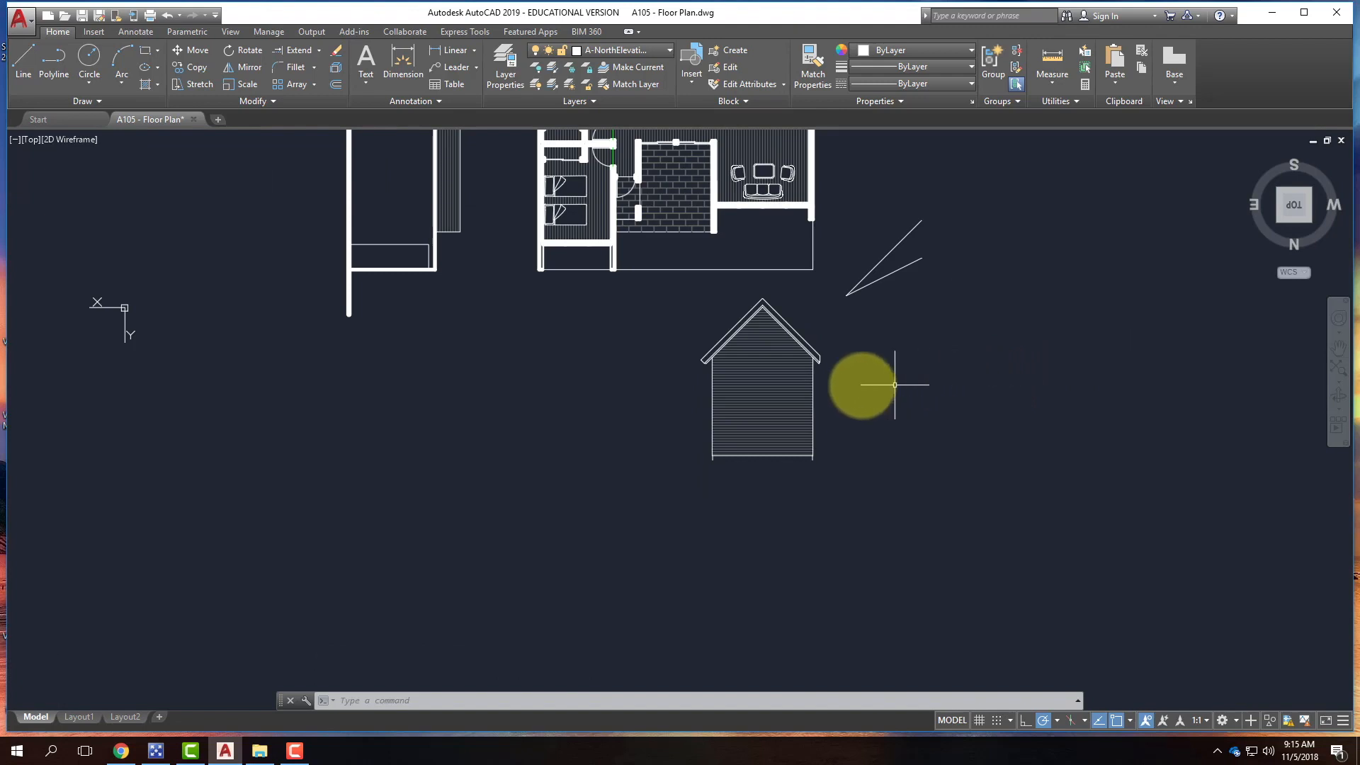
{"action": "scroll", "coordinate": [821, 383], "scroll_direction": "up", "scroll_amount": 2}
{"action": "scroll", "coordinate": [592, 507], "scroll_direction": "down", "scroll_amount": 2}
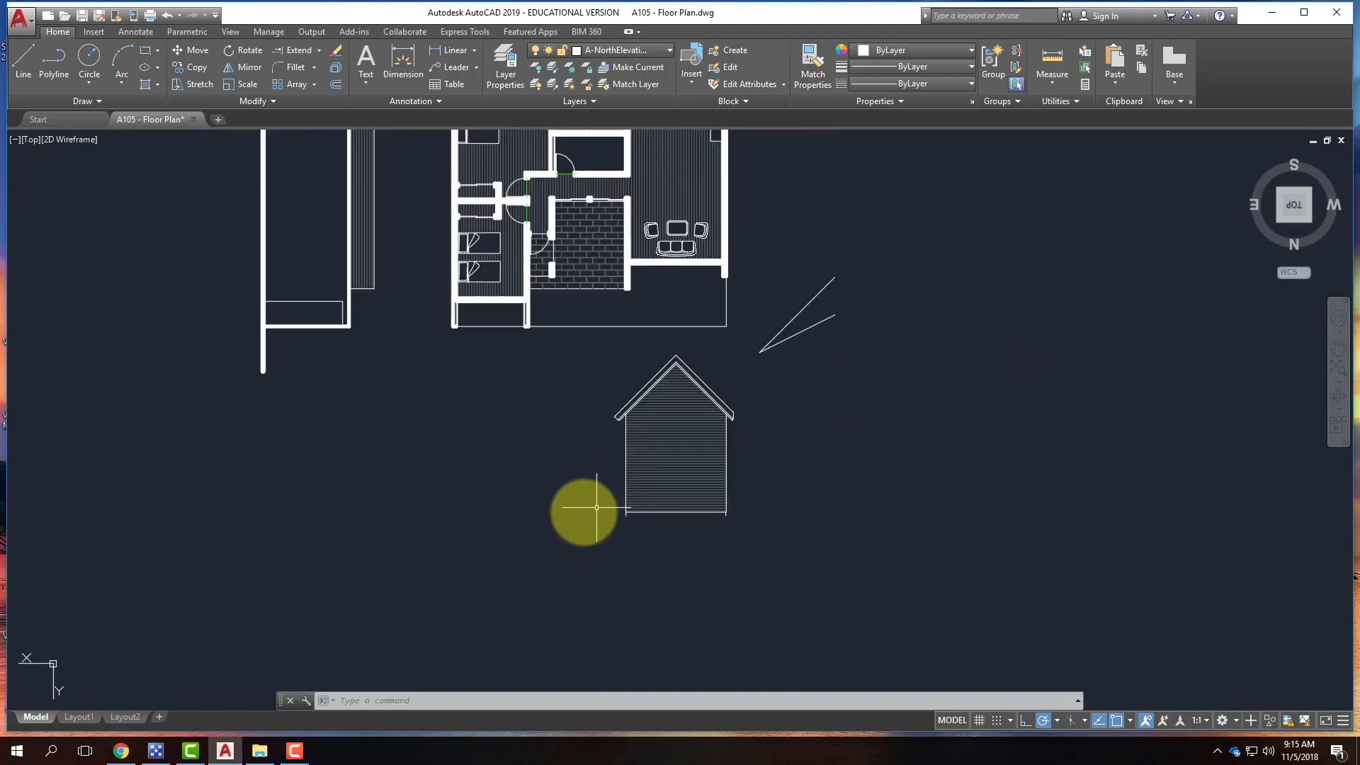
{"action": "left_click", "coordinate": [653, 47]}
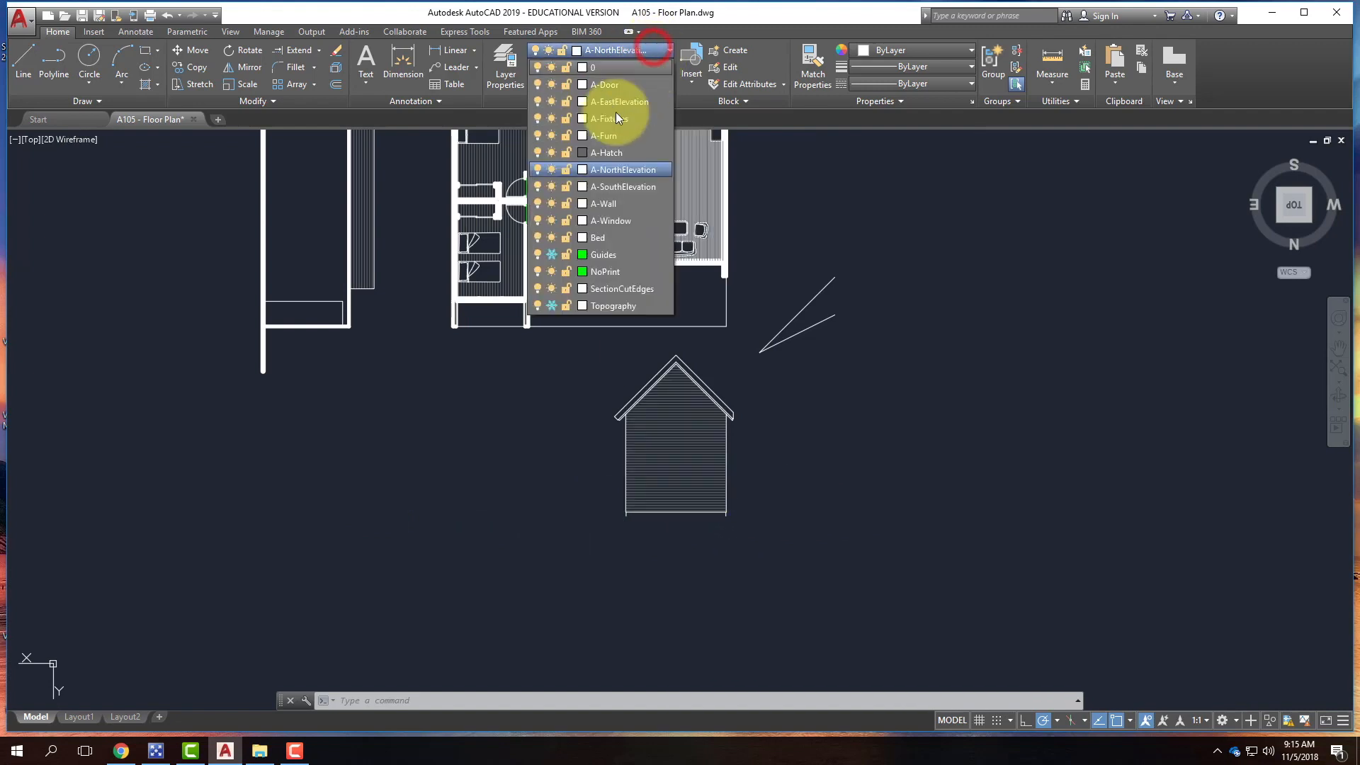
{"action": "left_click", "coordinate": [551, 255]}
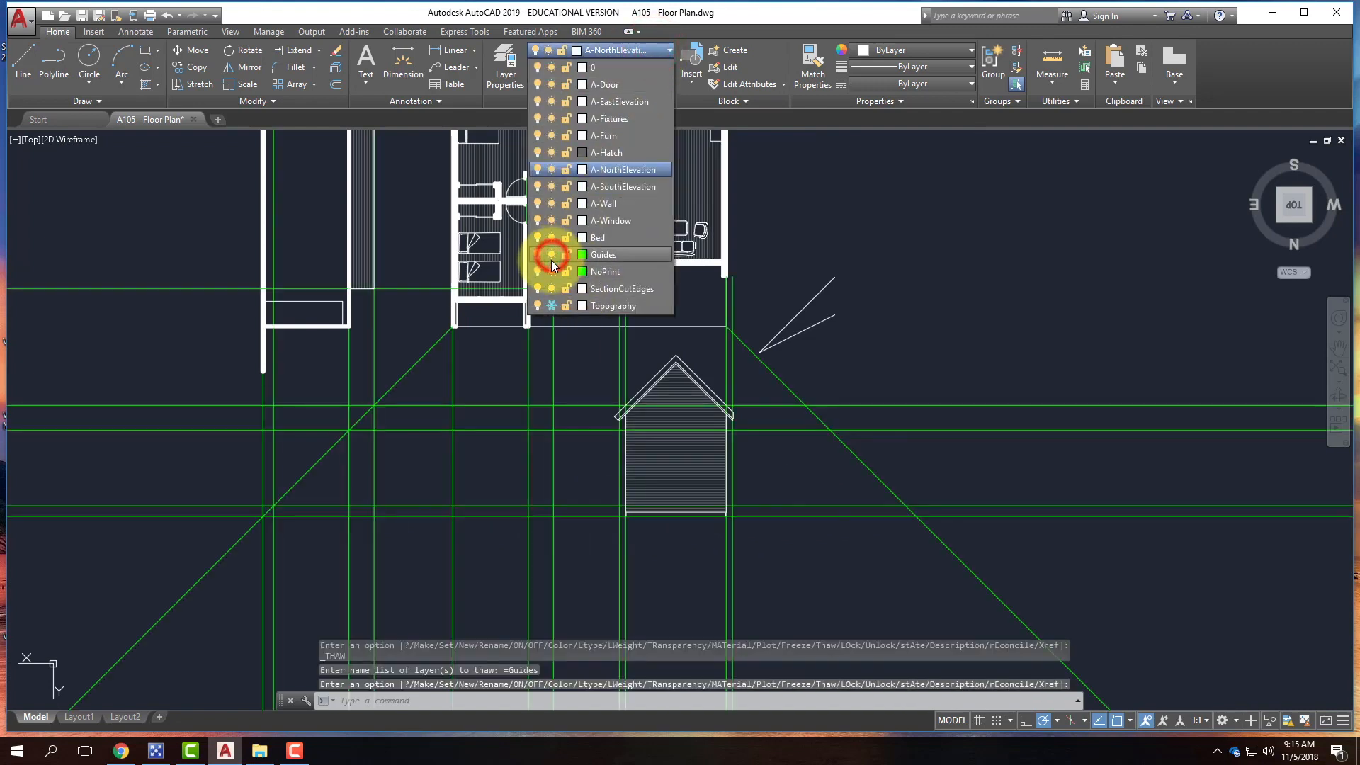
{"action": "left_click", "coordinate": [20, 56]}
{"action": "left_click", "coordinate": [21, 56]}
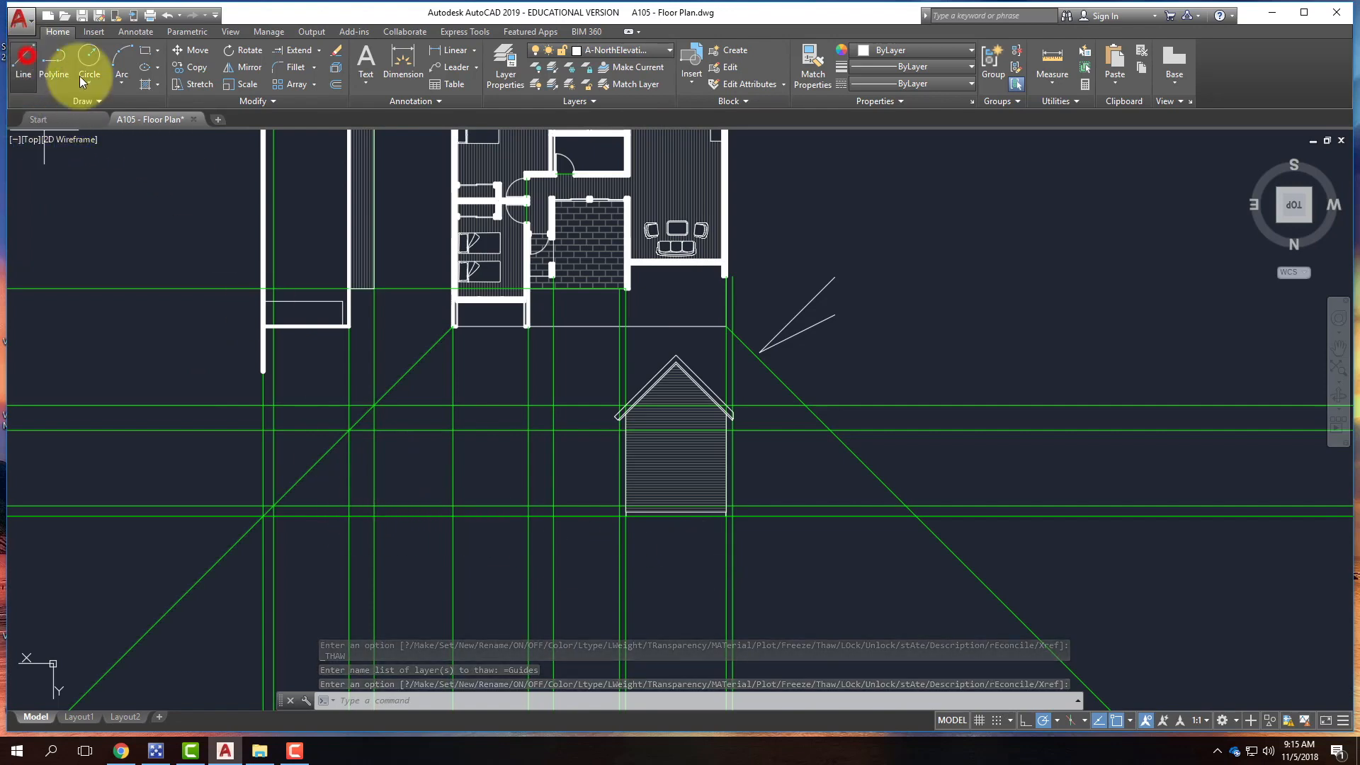
{"action": "left_click", "coordinate": [348, 516]}
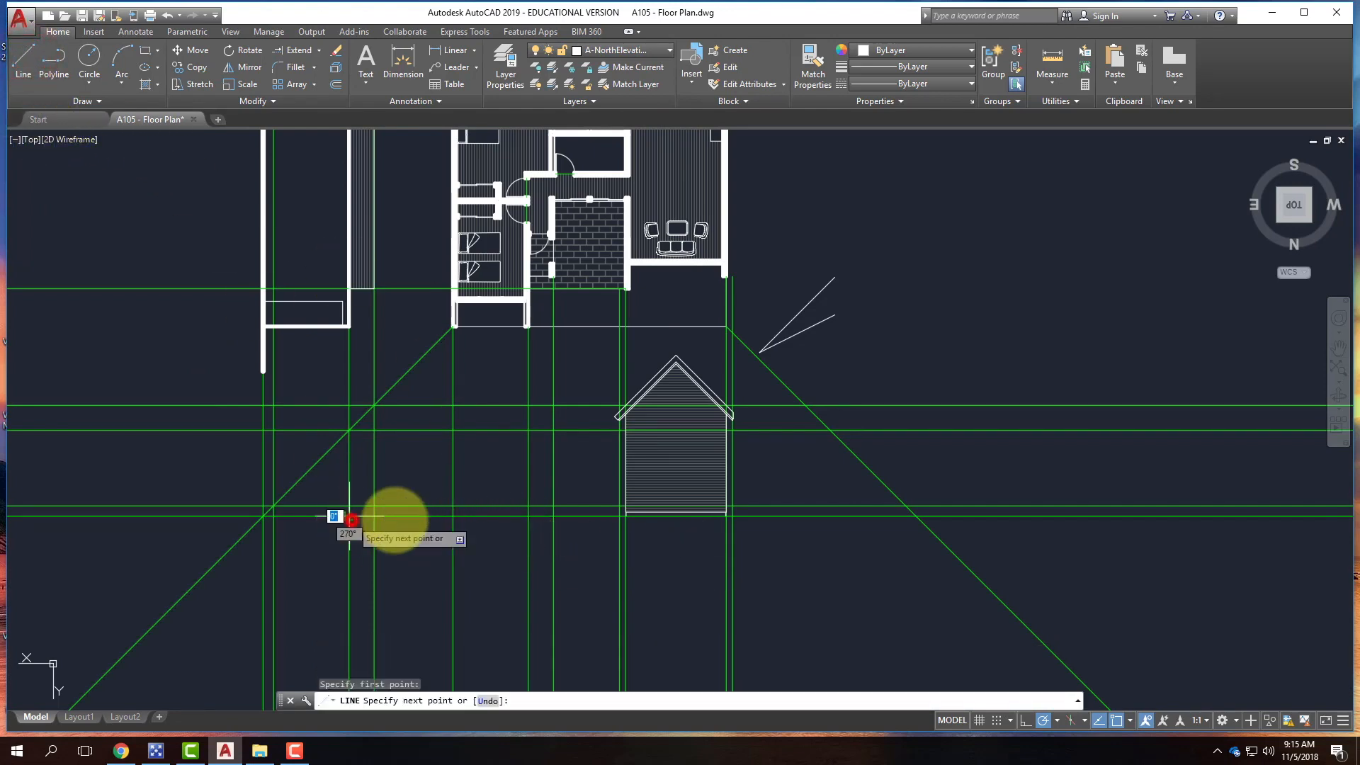
{"action": "left_click", "coordinate": [775, 516]}
{"action": "key", "text": "Return"}
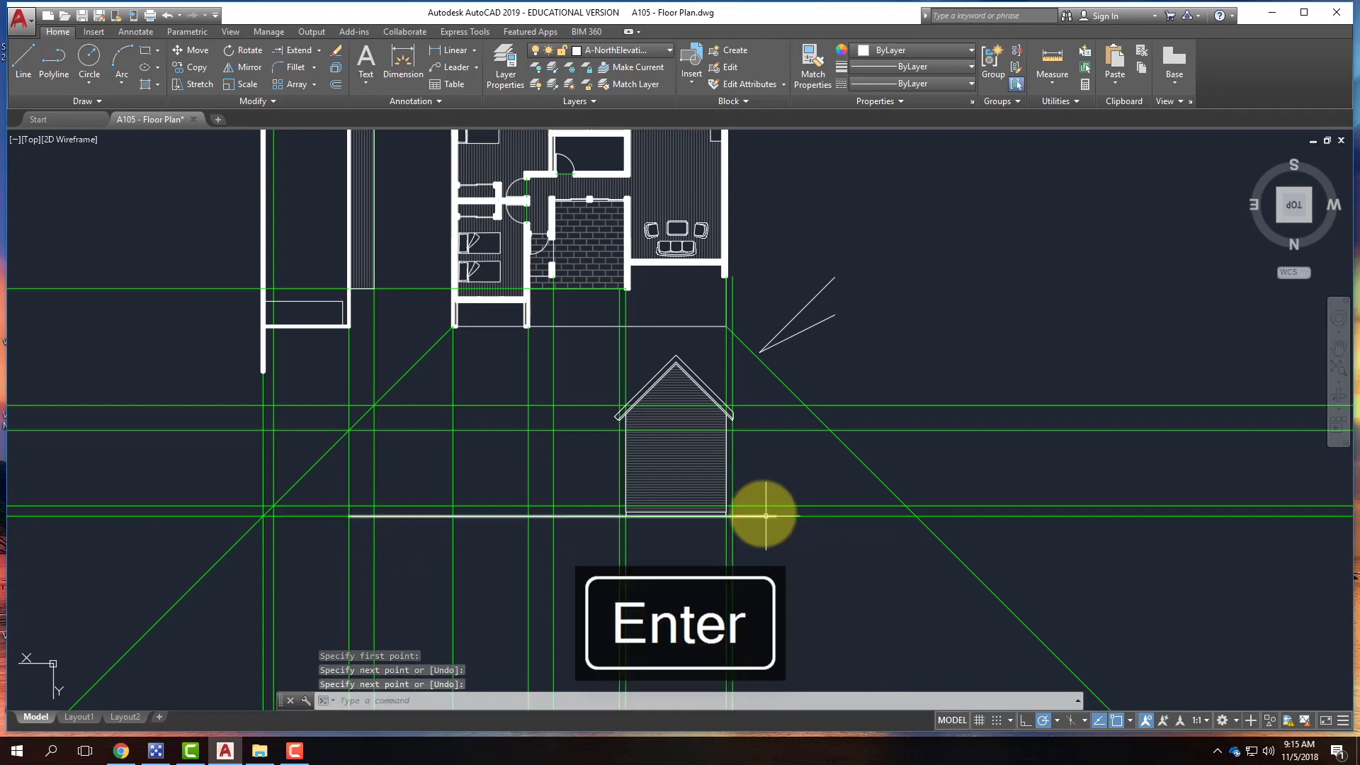
- Set the north elevation ground line's lineweight to 0.70 mm
{"action": "left_click", "coordinate": [759, 516]}
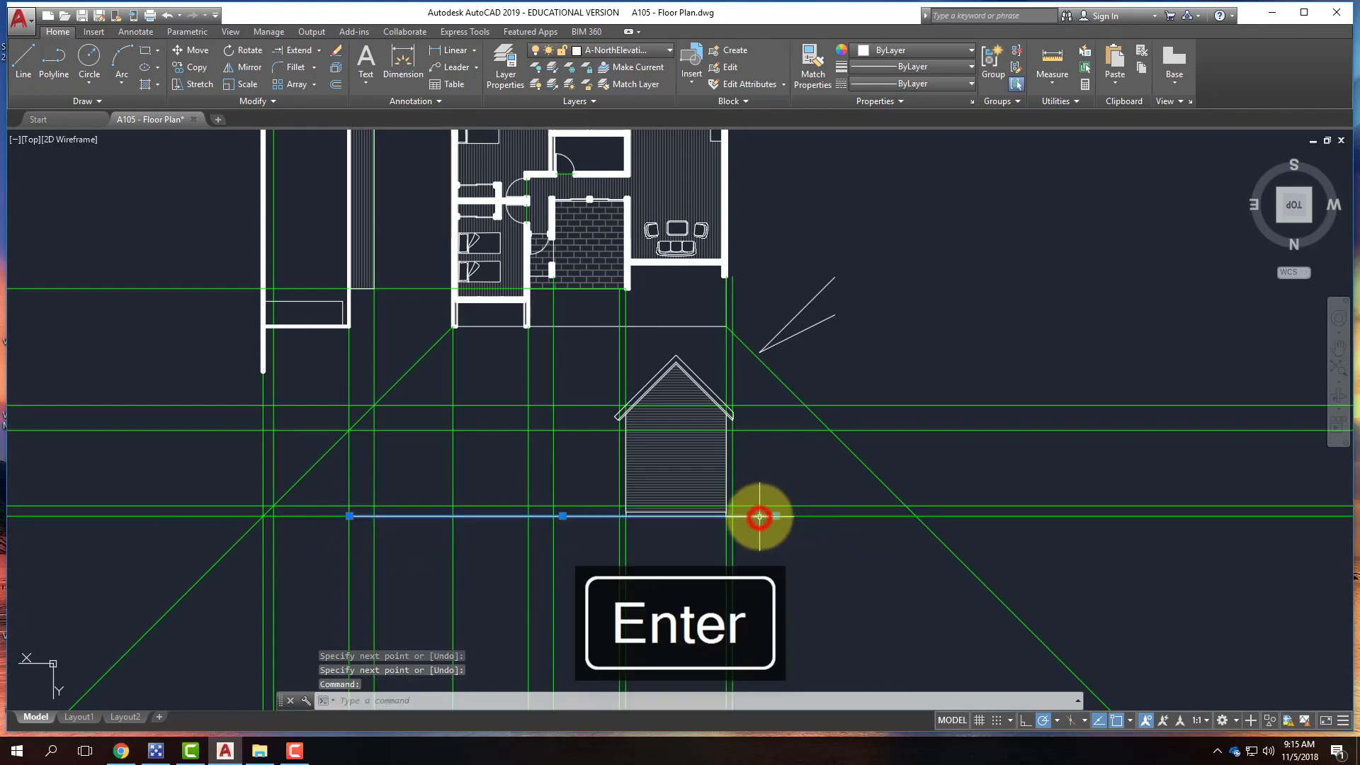
{"action": "left_click", "coordinate": [945, 79]}
{"action": "left_click", "coordinate": [944, 66]}
{"action": "left_click", "coordinate": [944, 66]}
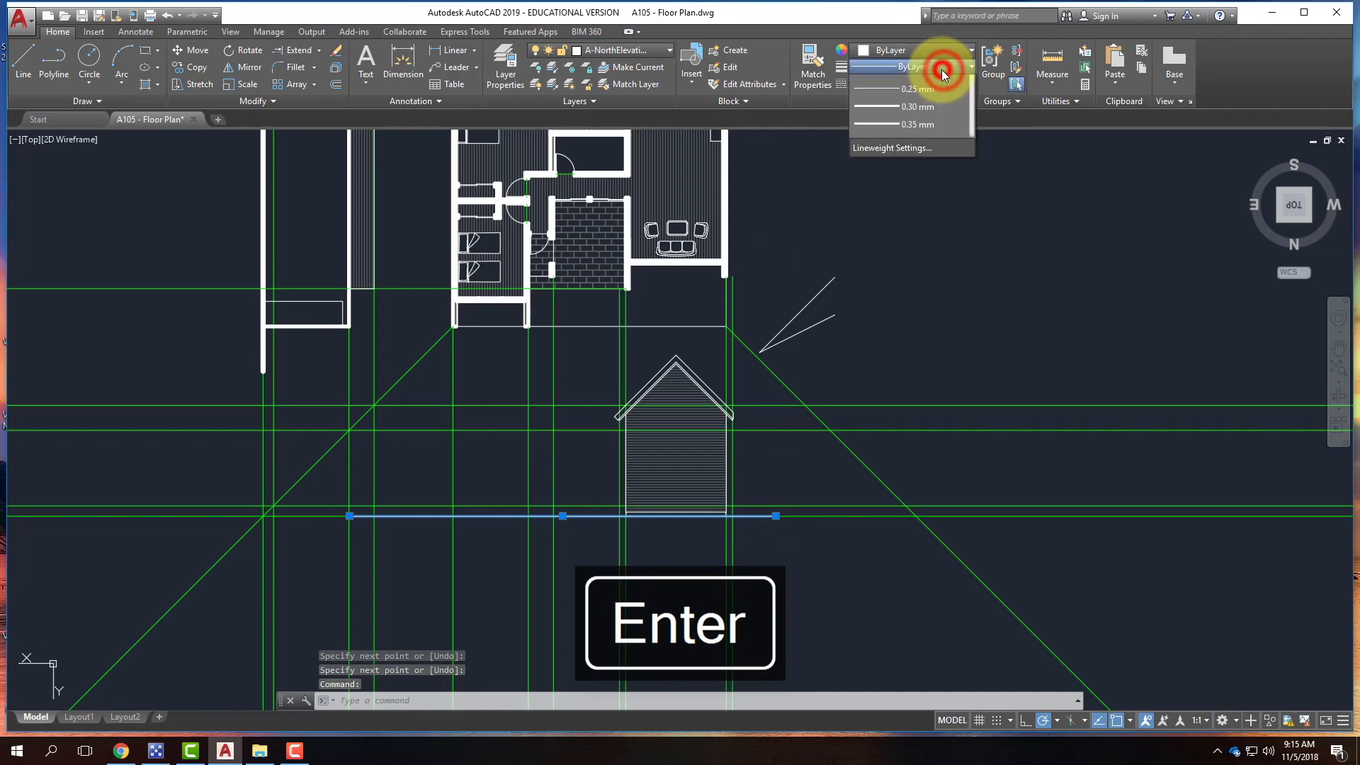
{"action": "scroll", "coordinate": [923, 235], "scroll_direction": "down", "scroll_amount": 5}
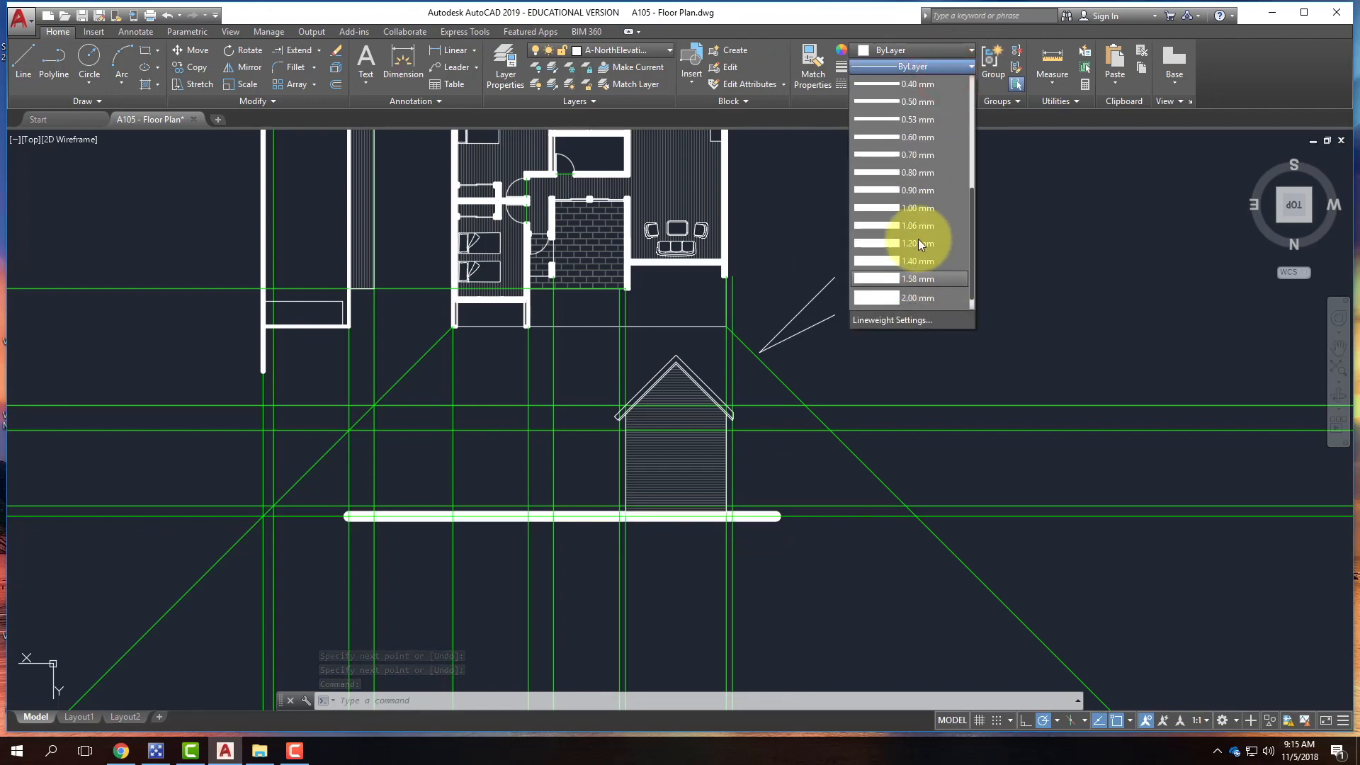
{"action": "left_click", "coordinate": [918, 155]}
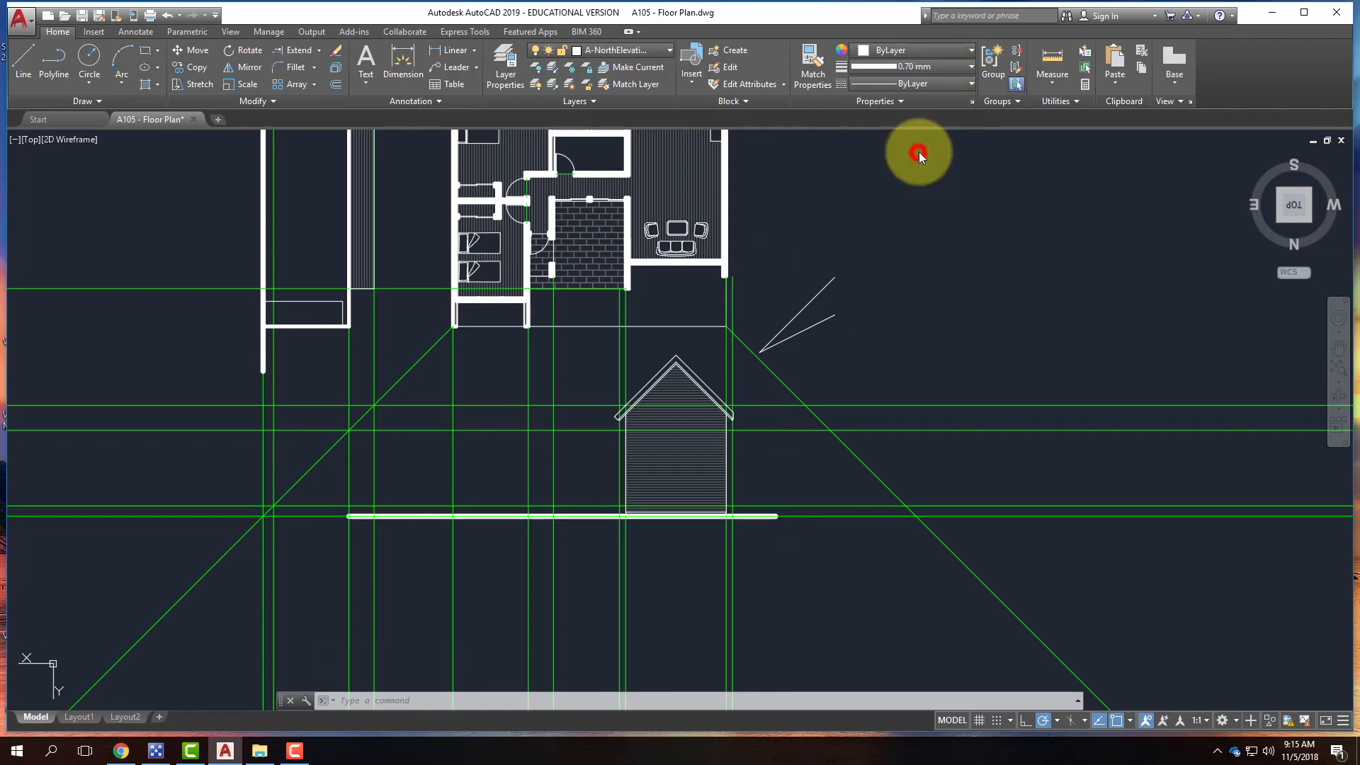
{"action": "key", "text": "Escape"}
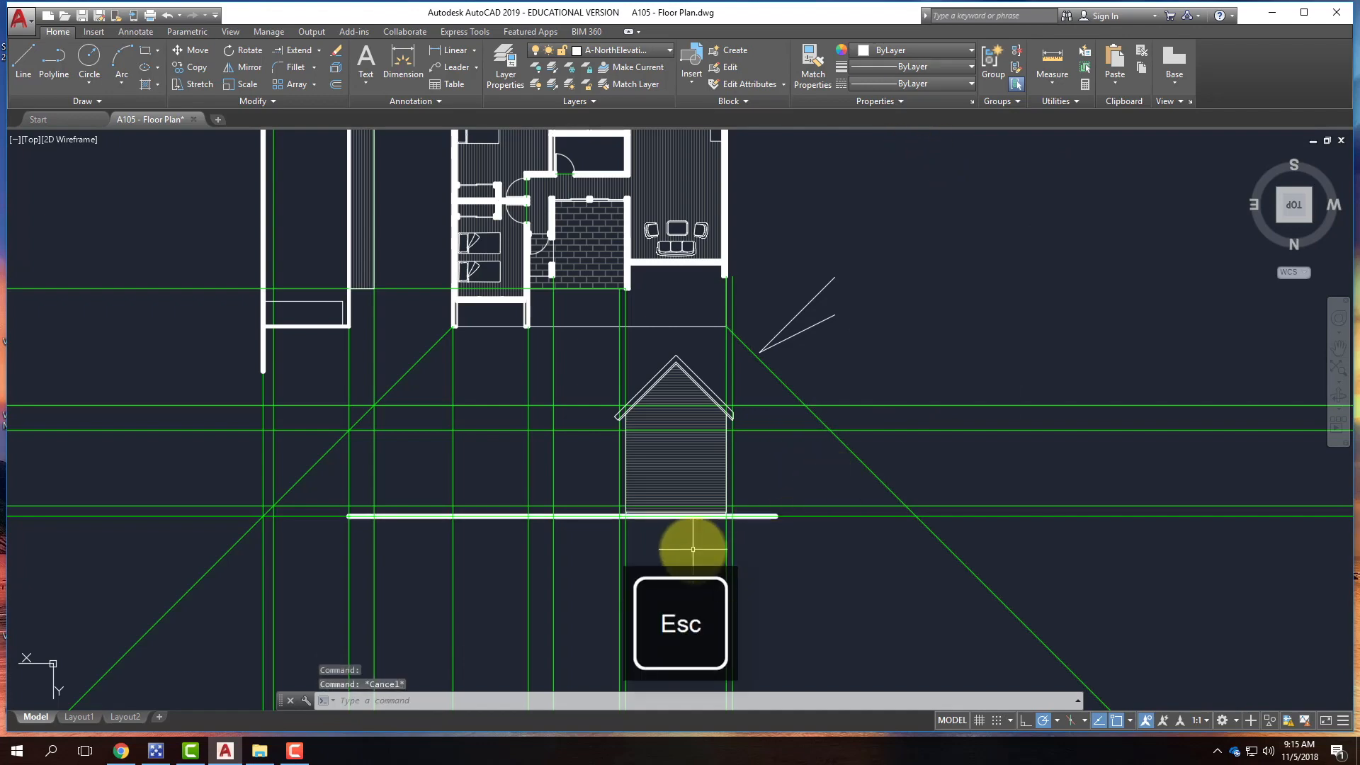
{"action": "scroll", "coordinate": [694, 542], "scroll_direction": "up", "scroll_amount": 2}
{"action": "scroll", "coordinate": [693, 549], "scroll_direction": "up", "scroll_amount": 2}
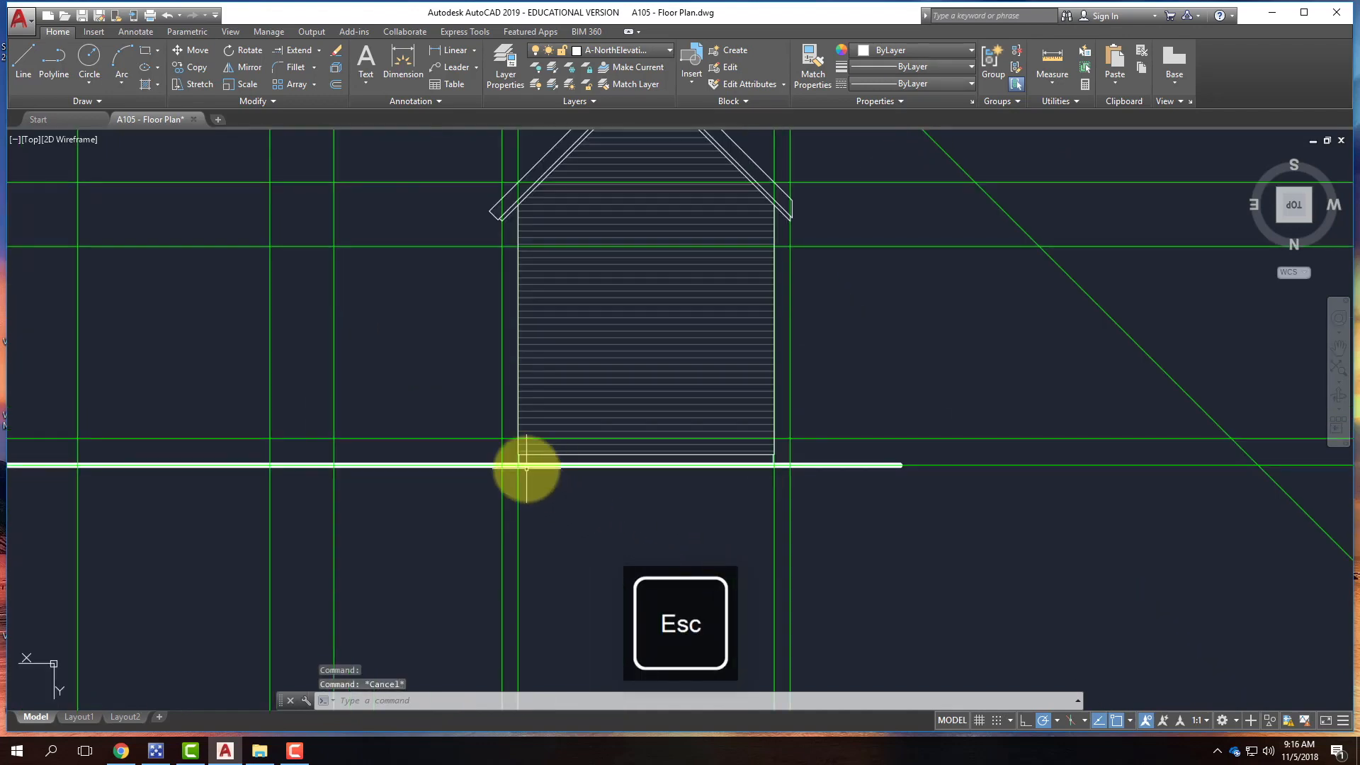
{"action": "scroll", "coordinate": [528, 460], "scroll_direction": "up", "scroll_amount": 2}
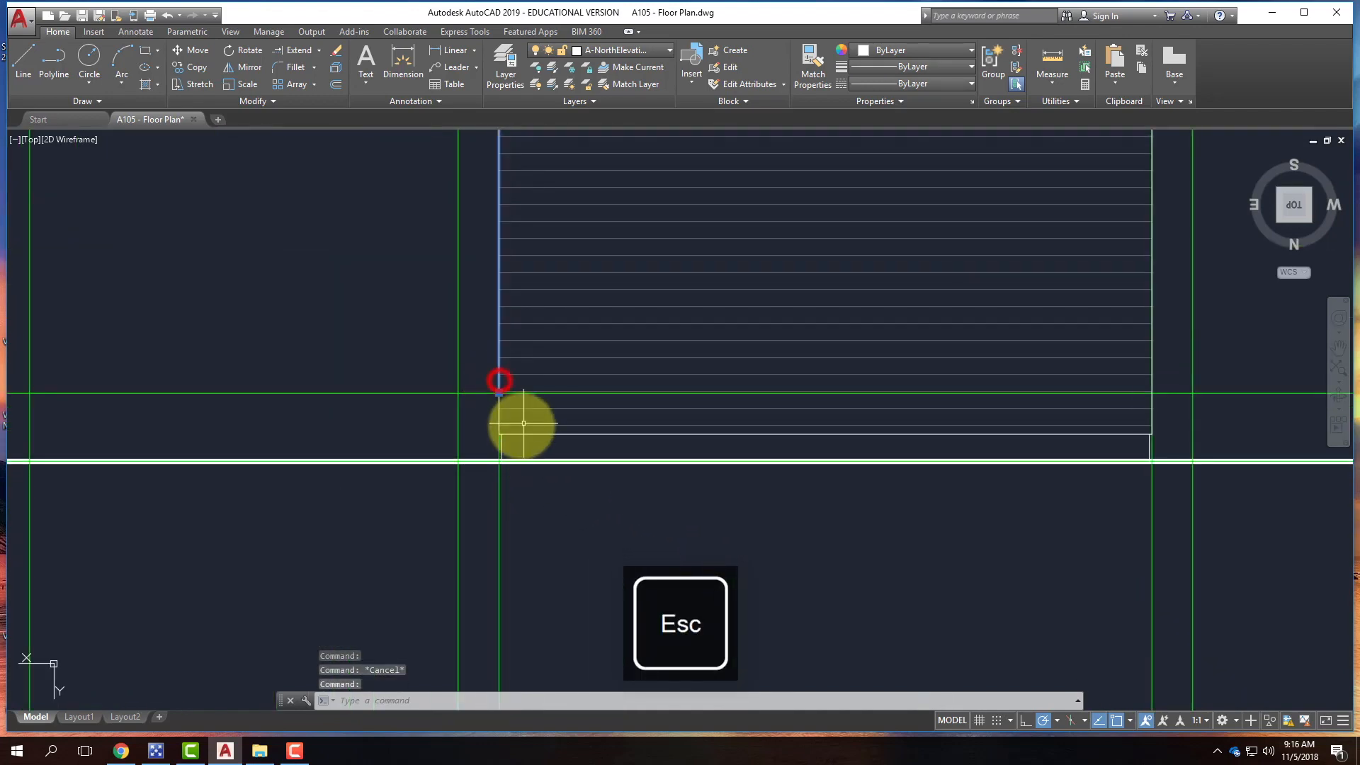
{"action": "left_click", "coordinate": [500, 413]}
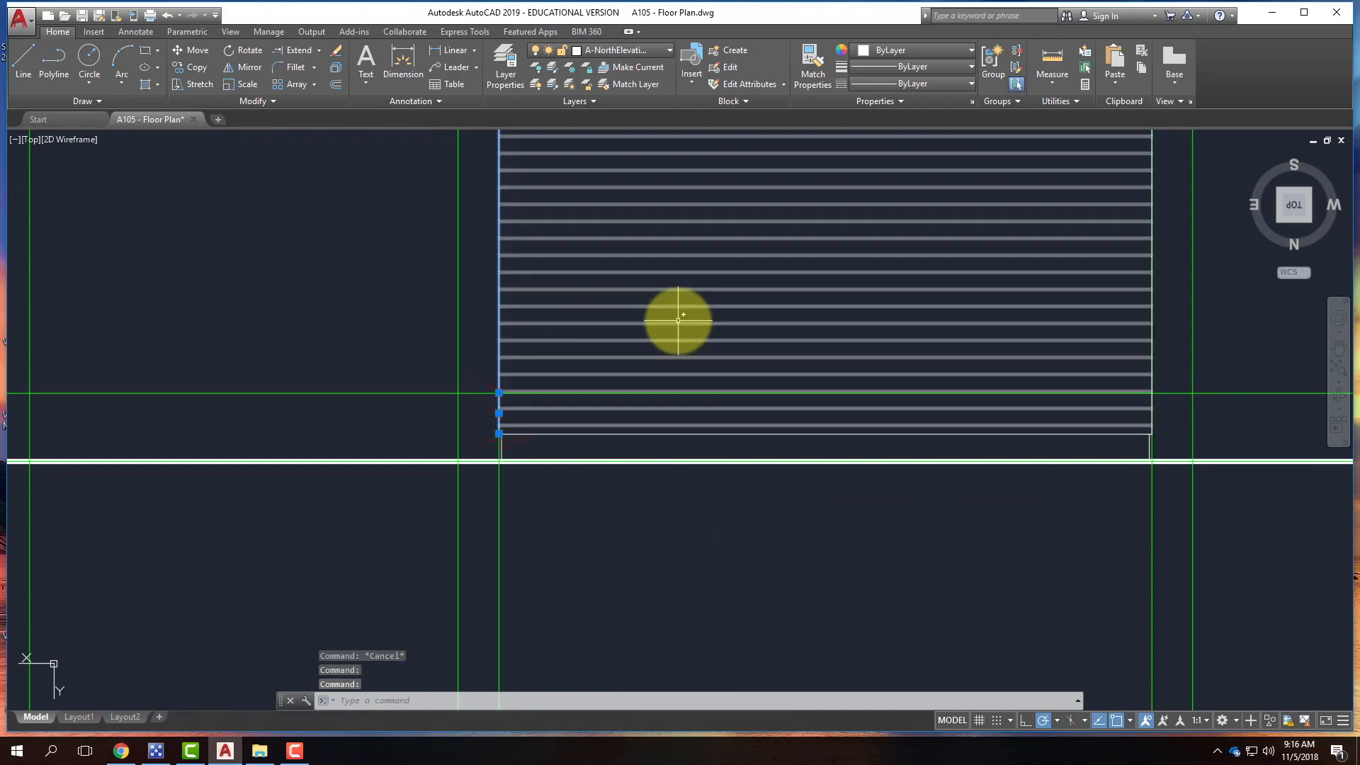
{"action": "key", "text": "Escape"}
{"action": "scroll", "coordinate": [779, 410], "scroll_direction": "down", "scroll_amount": 8}
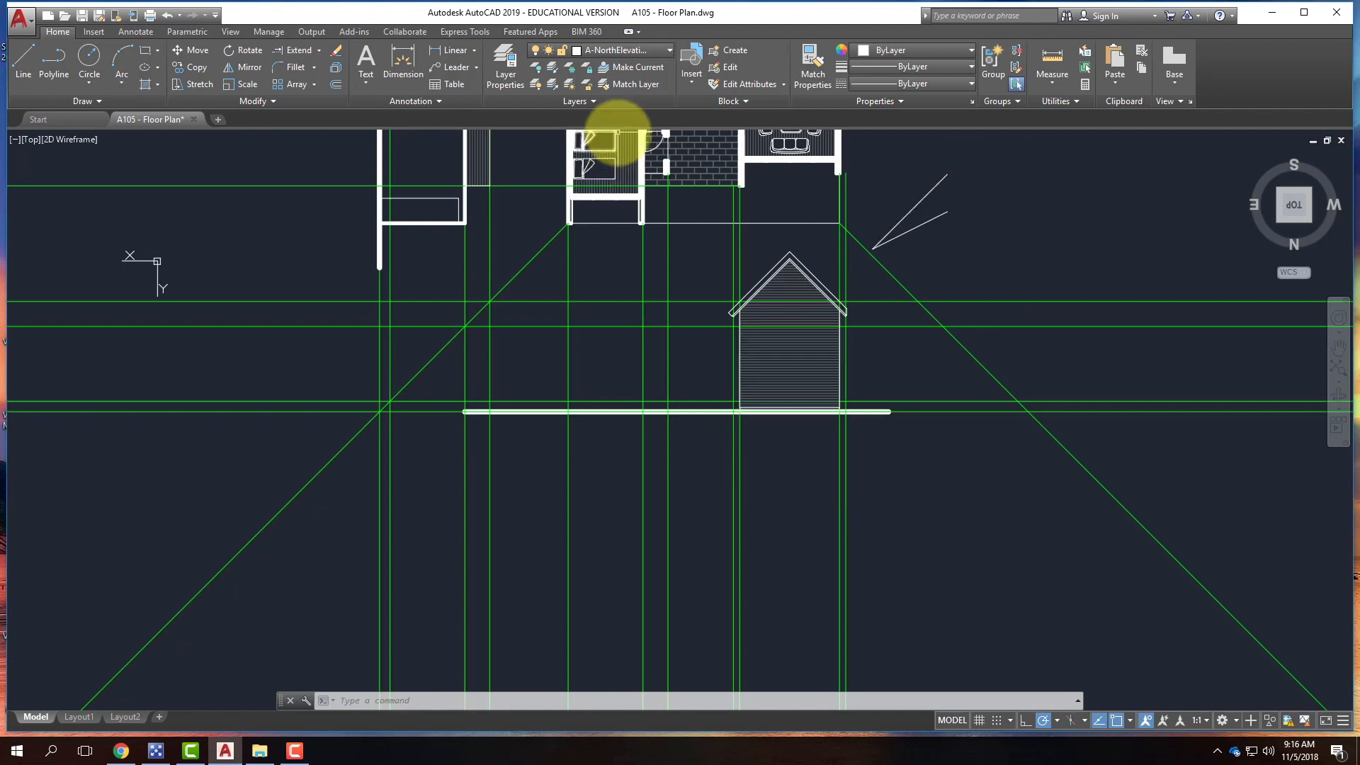
- Rotate the plan view 180° back to north up and freeze the Guides layer
{"action": "mouse_move", "coordinate": [1306, 188]}
{"action": "left_click", "coordinate": [1329, 157]}
{"action": "left_click", "coordinate": [1329, 157]}
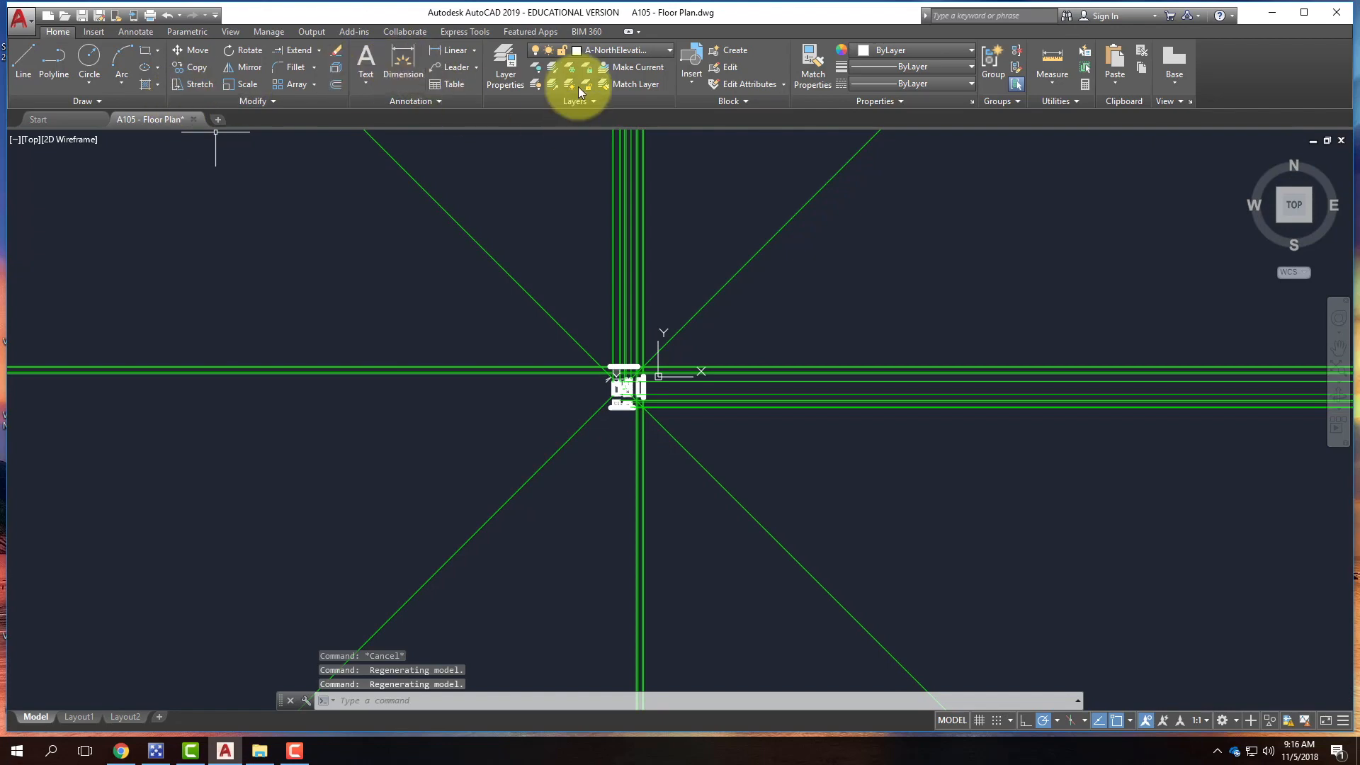
{"action": "left_click", "coordinate": [606, 54]}
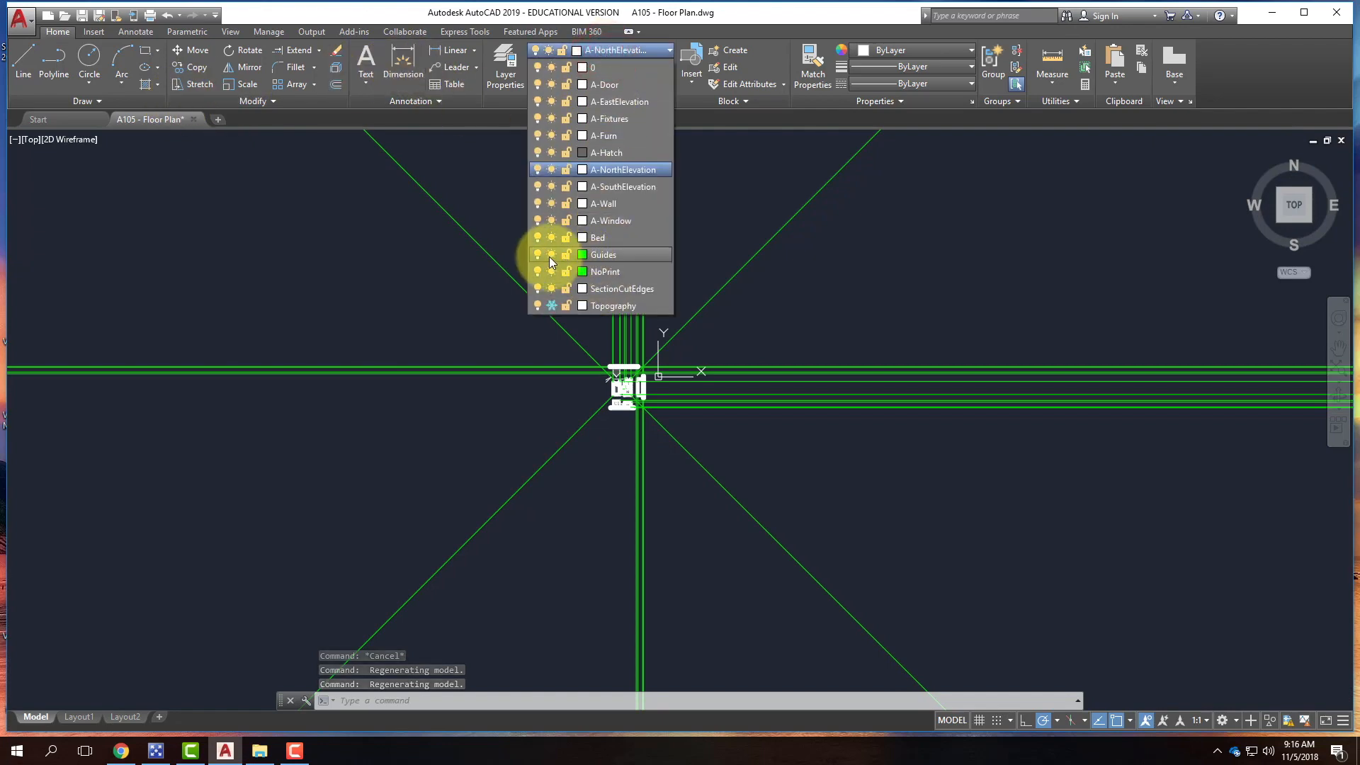
{"action": "left_click", "coordinate": [552, 255]}
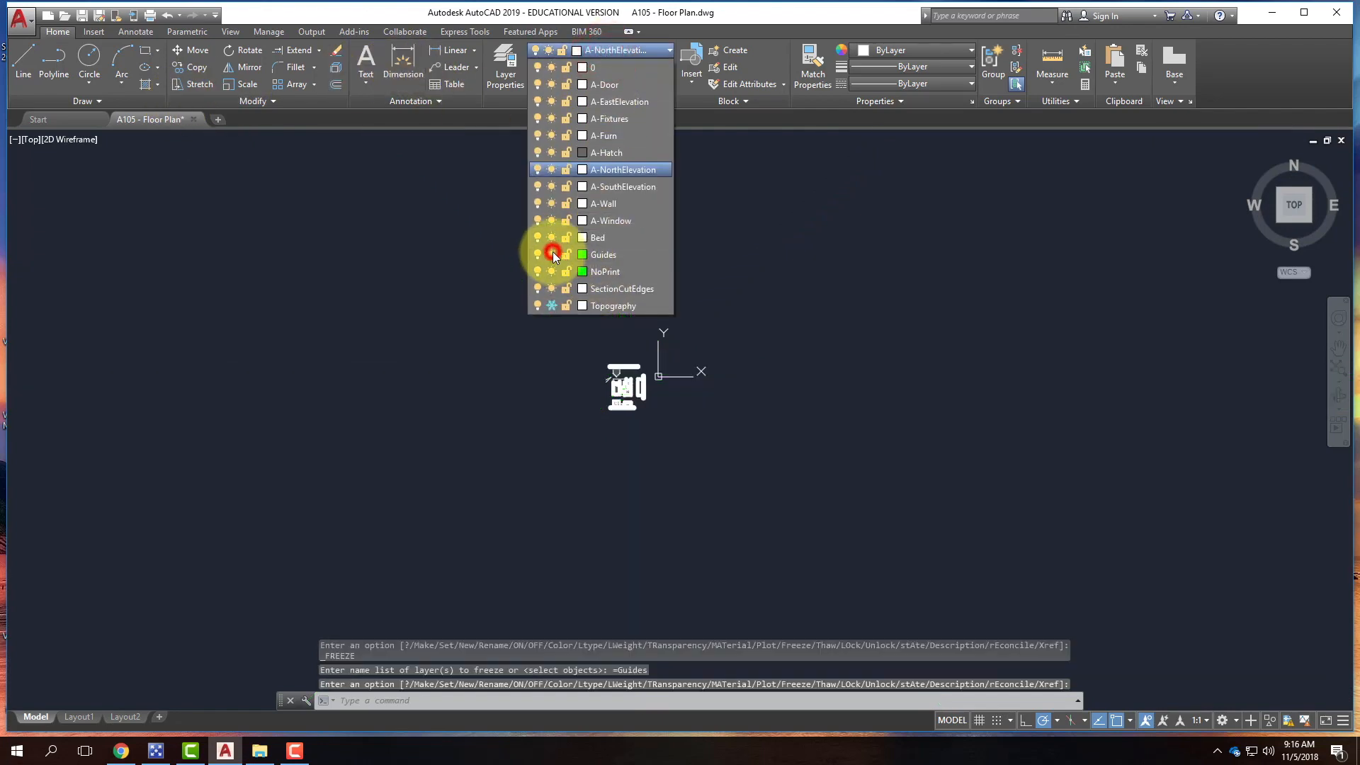
- Create a new layer named TopoGuids and make it non-plotting
{"action": "left_click", "coordinate": [505, 63]}
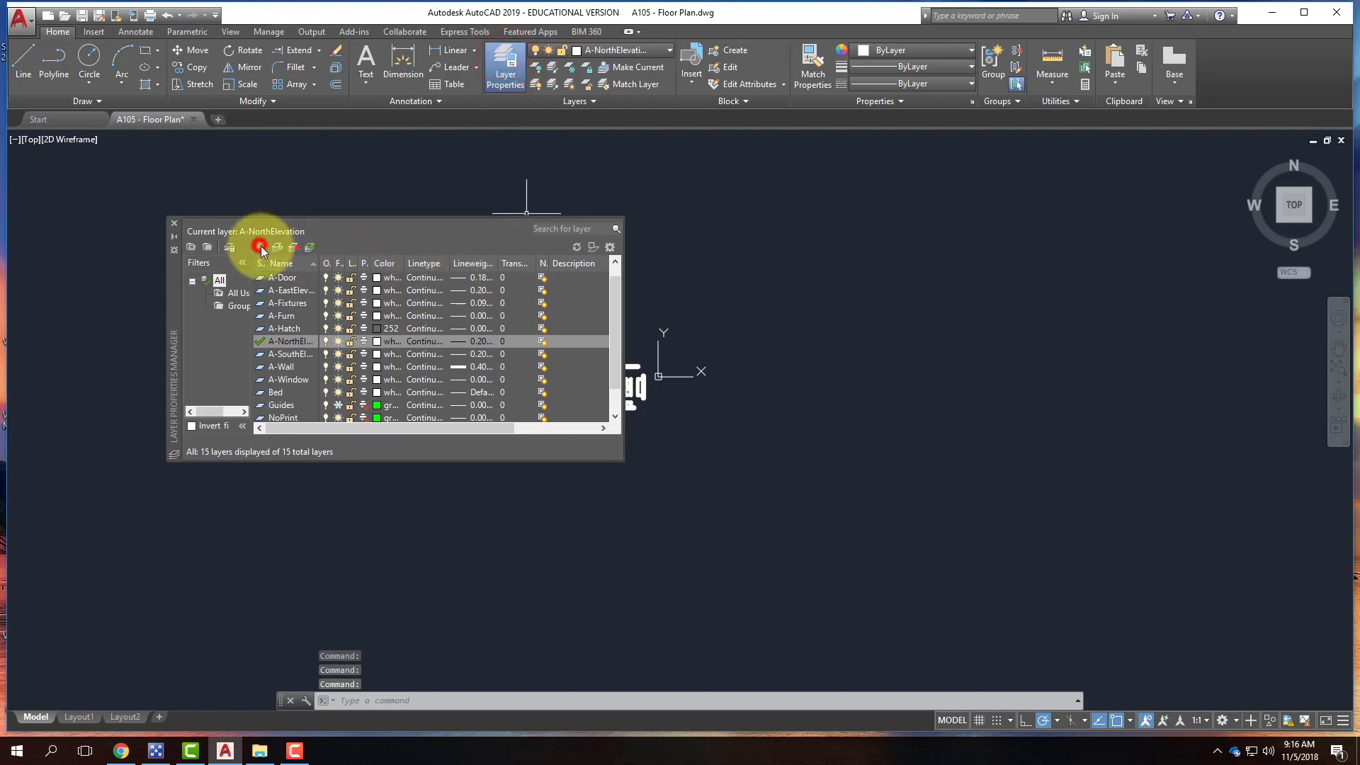
{"action": "left_click", "coordinate": [261, 248]}
{"action": "type", "text": "TopoGuids"}
{"action": "key", "text": "Return"}
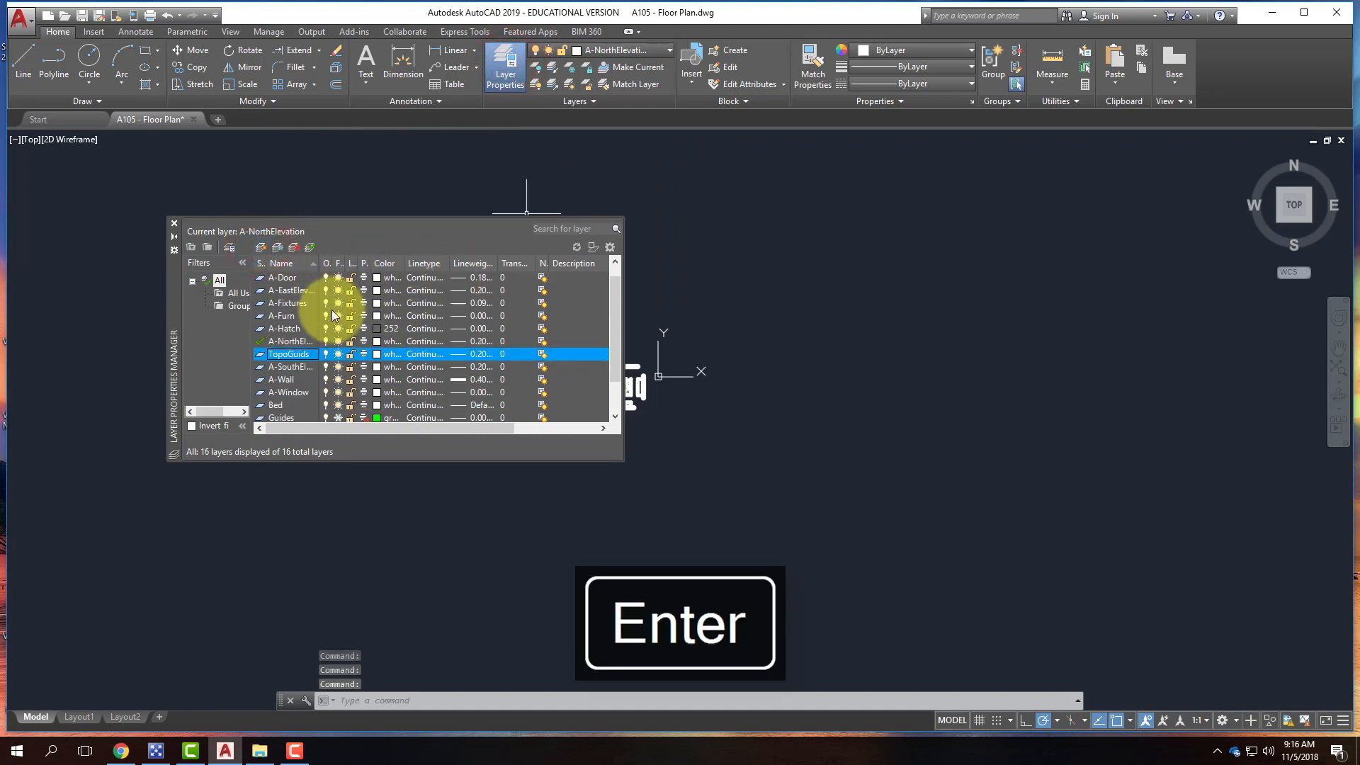
{"action": "left_click", "coordinate": [364, 357]}
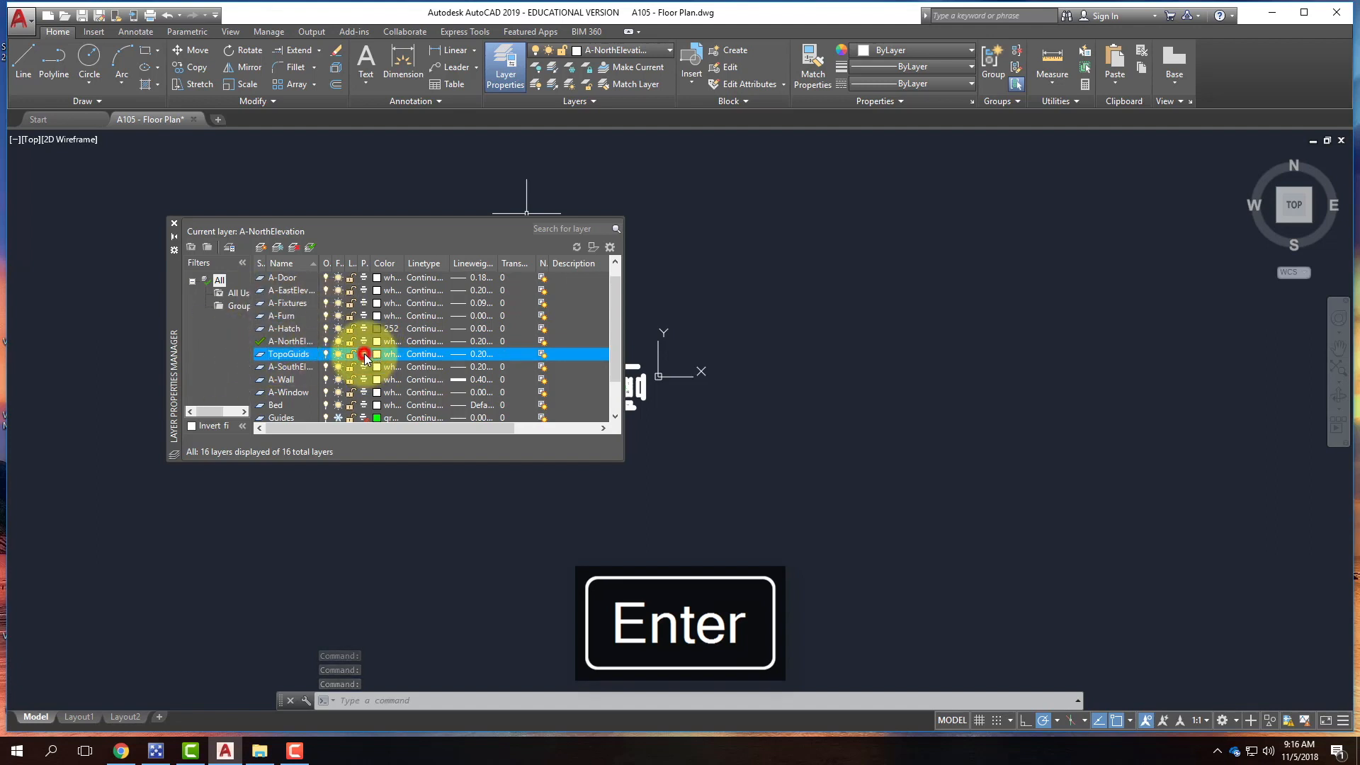
- Give the TopoGuids layer colour 30 and make it the current layer
{"action": "left_click", "coordinate": [377, 354]}
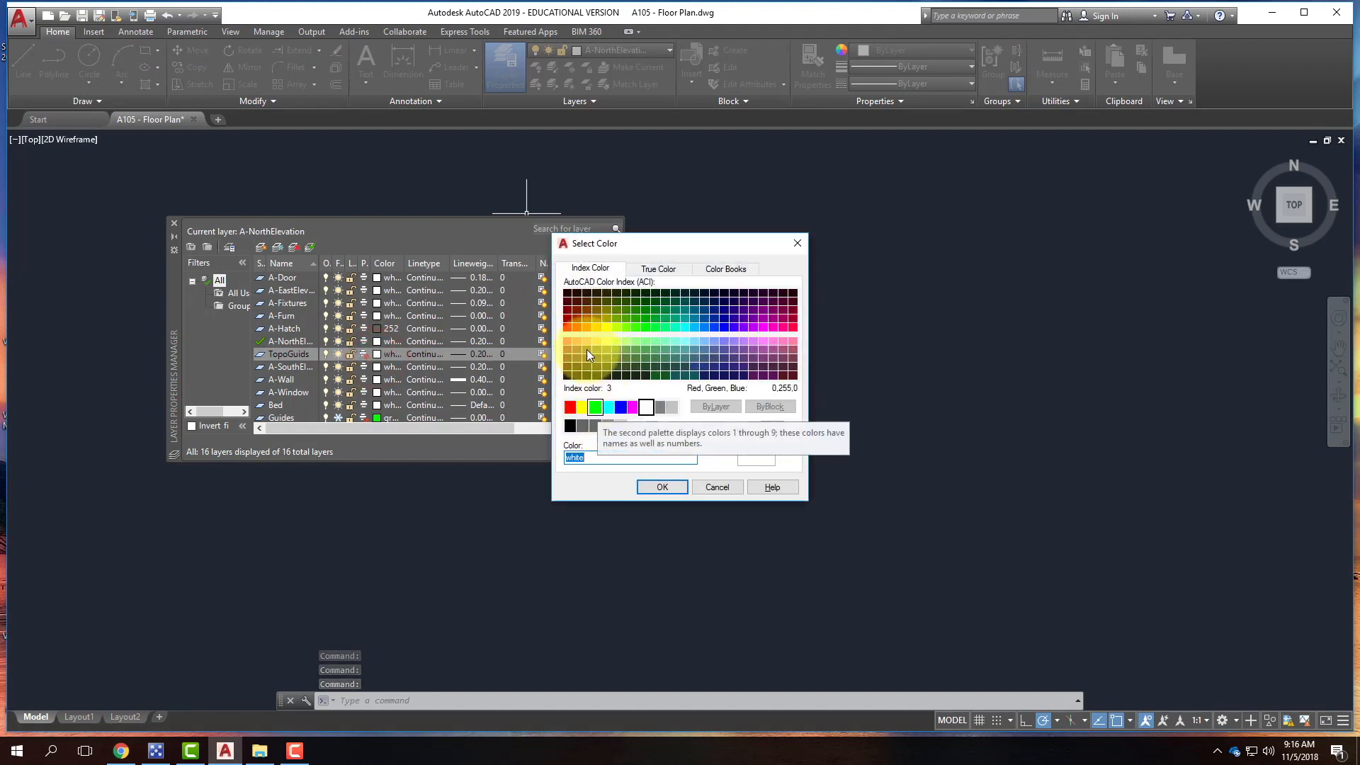
{"action": "left_click", "coordinate": [589, 330]}
{"action": "left_click", "coordinate": [680, 486]}
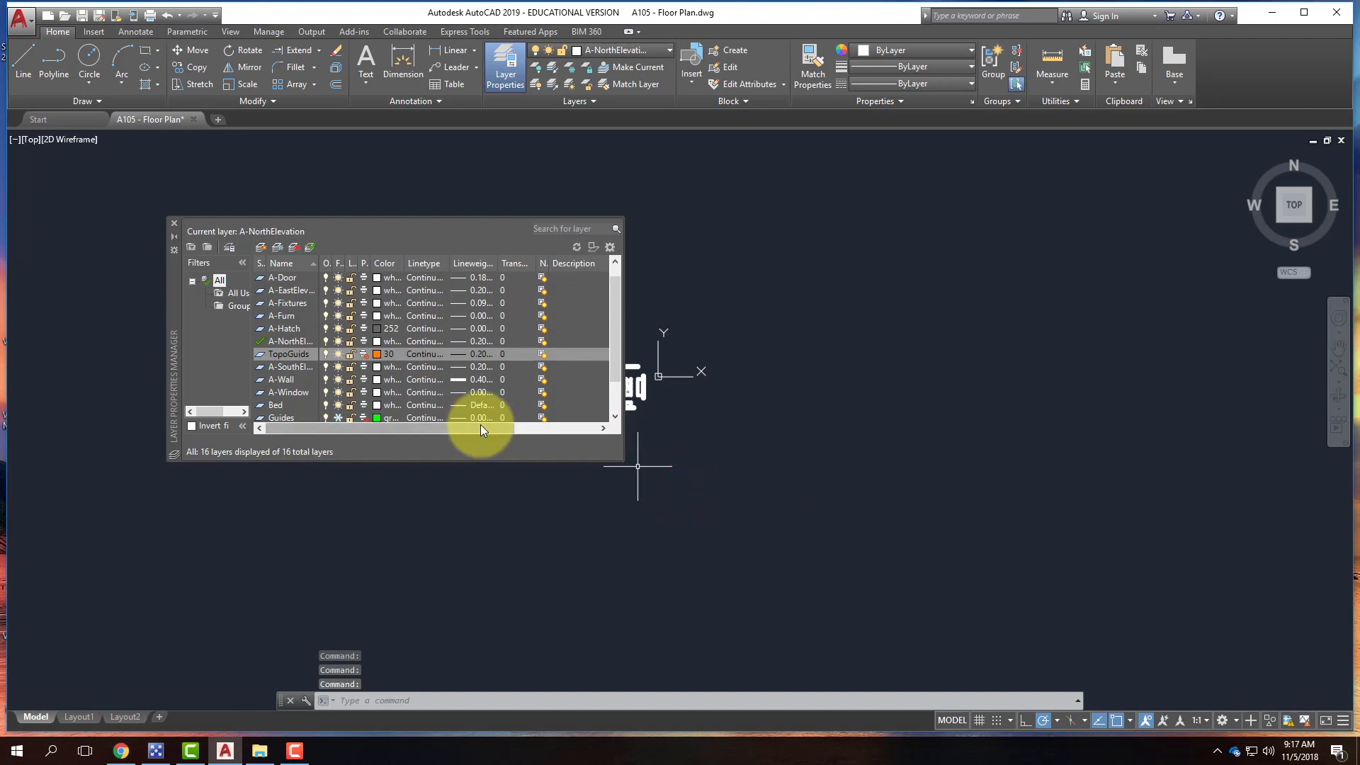
{"action": "left_click", "coordinate": [175, 223]}
{"action": "left_click", "coordinate": [642, 55]}
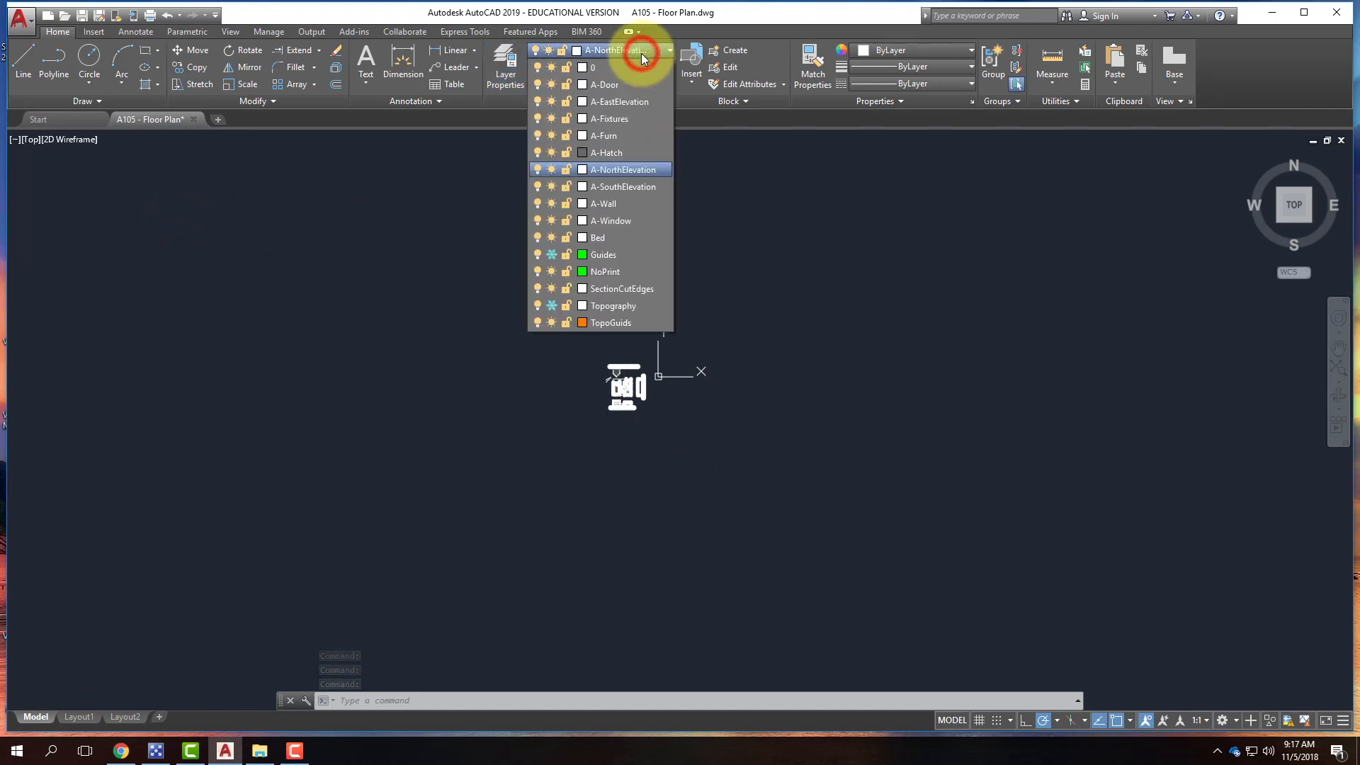
{"action": "left_click", "coordinate": [622, 323]}
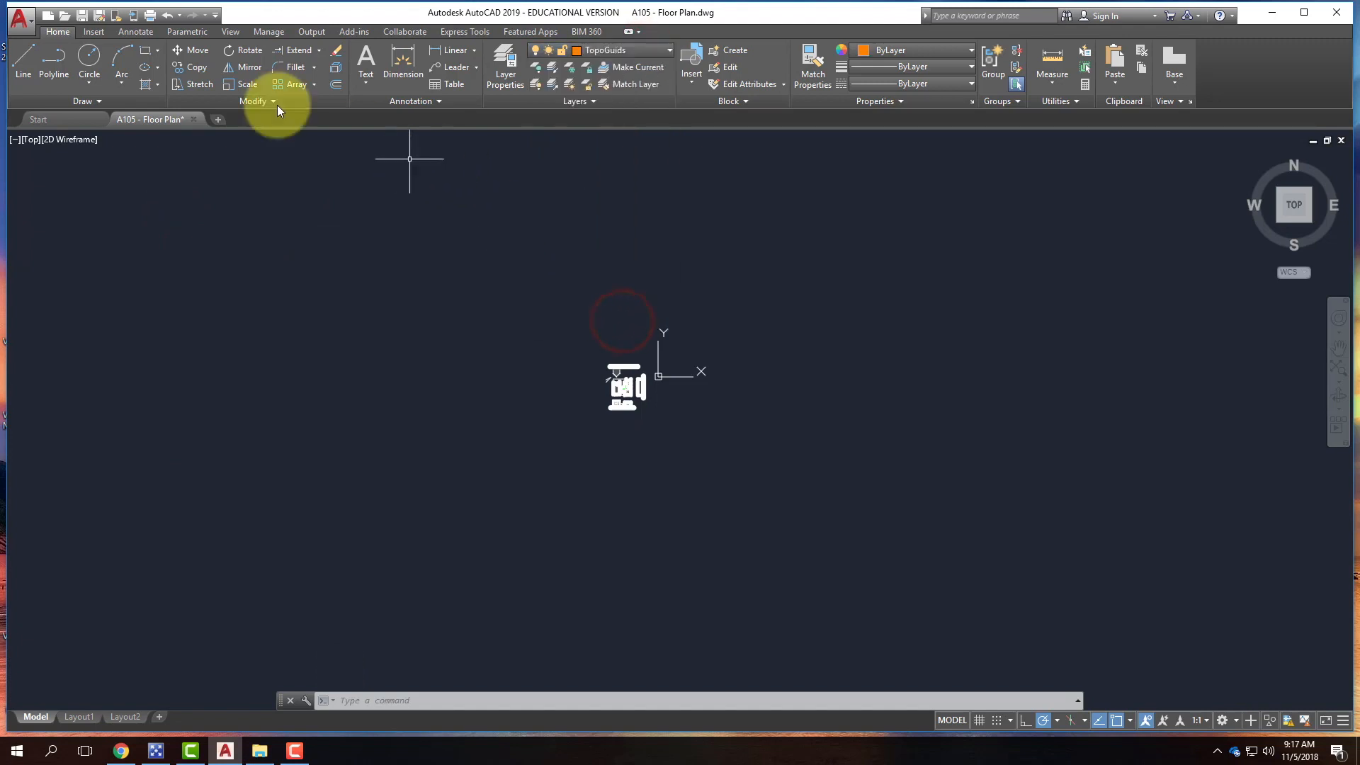
- Thaw the Topography layer so the contours cross the floor plan and elevations
{"action": "scroll", "coordinate": [582, 411], "scroll_direction": "up", "scroll_amount": 7}
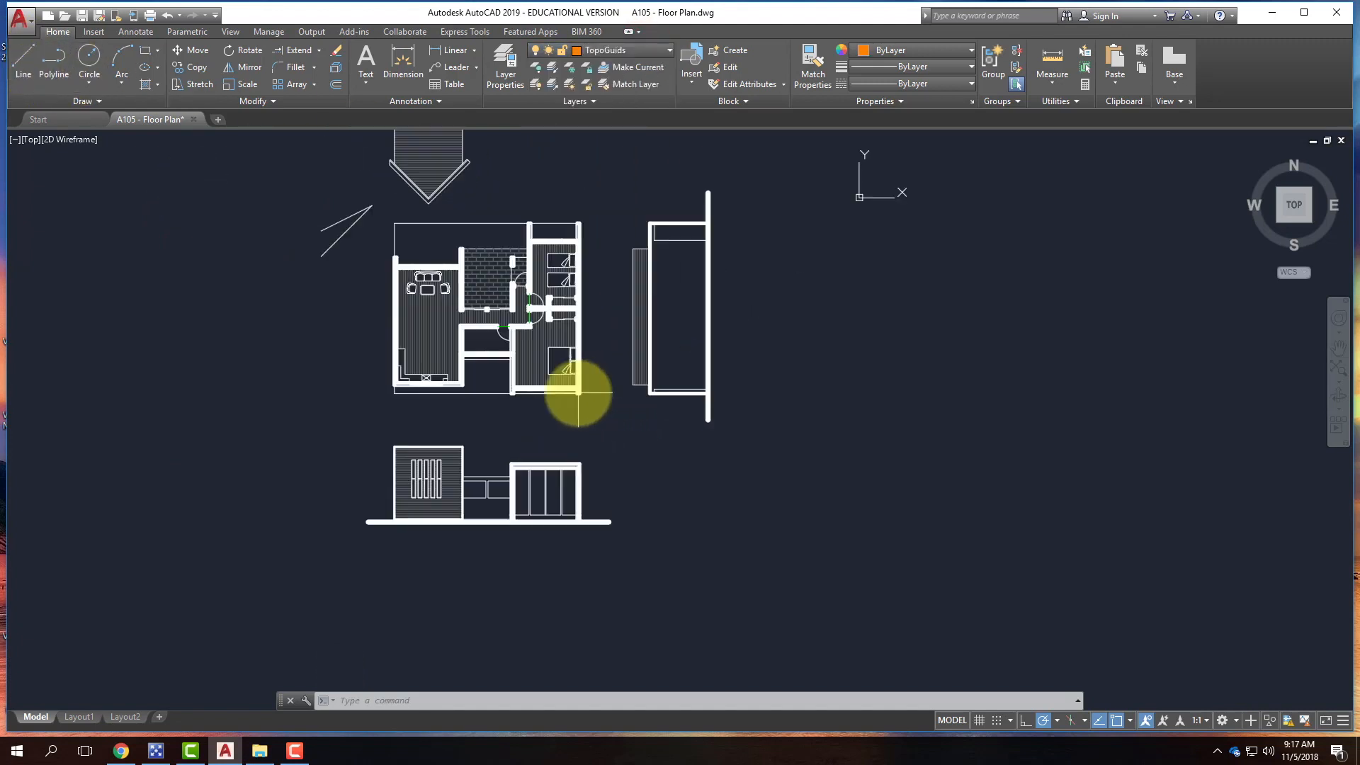
{"action": "scroll", "coordinate": [456, 524], "scroll_direction": "up", "scroll_amount": 2}
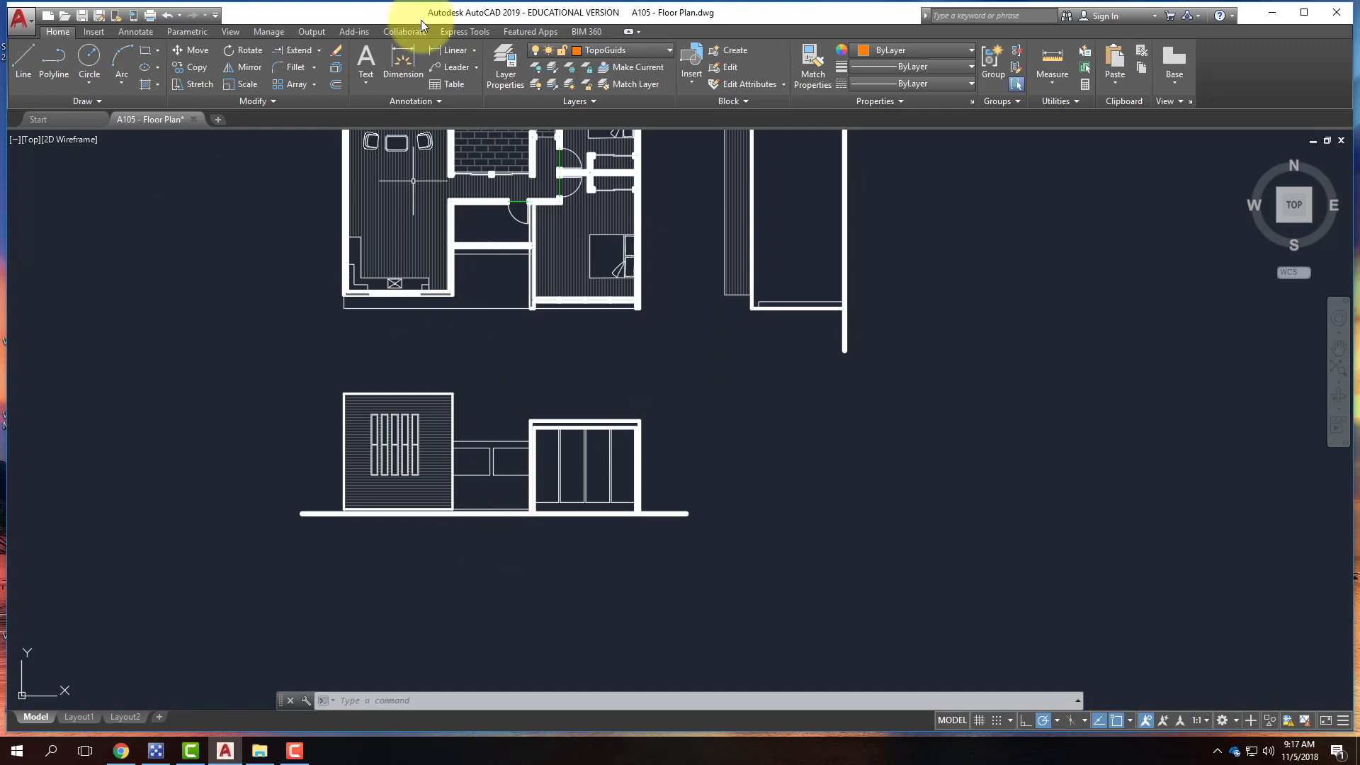
{"action": "left_click", "coordinate": [627, 52]}
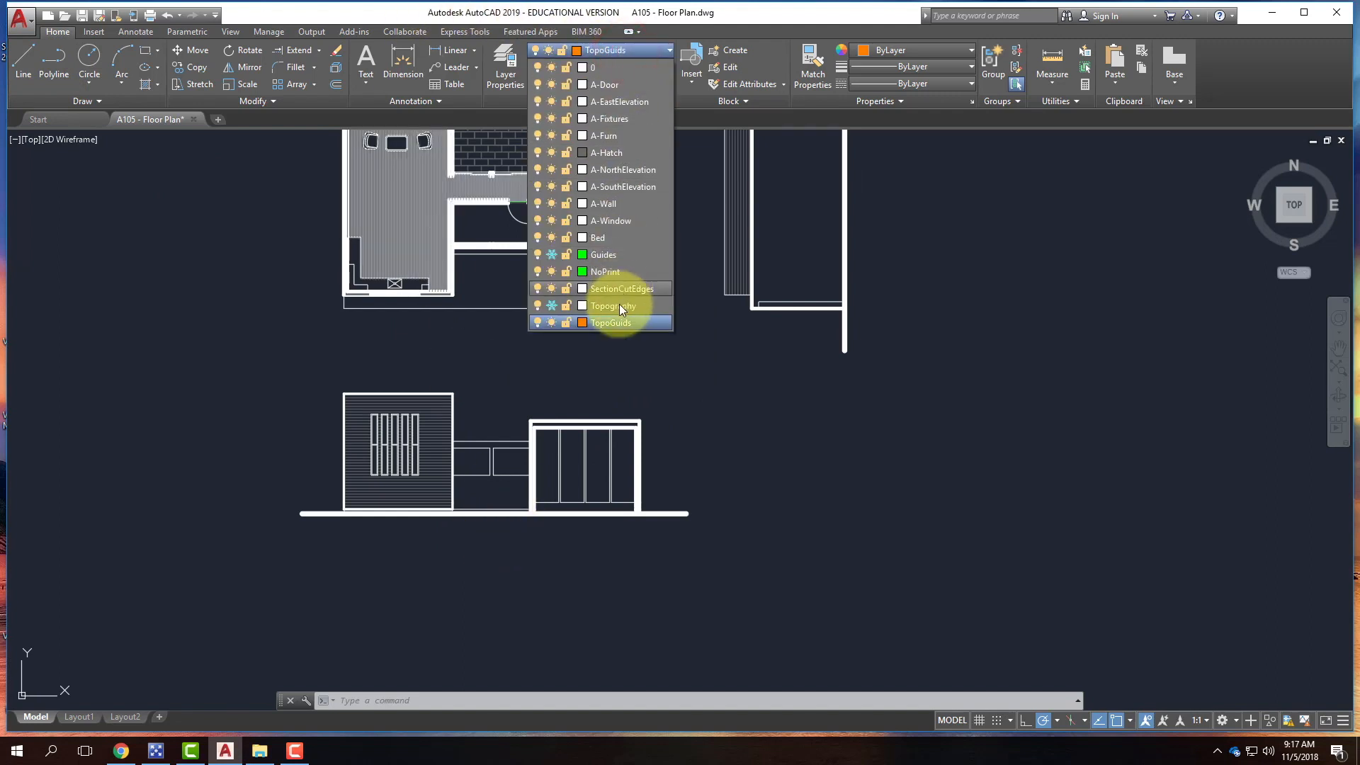
{"action": "left_click", "coordinate": [554, 305]}
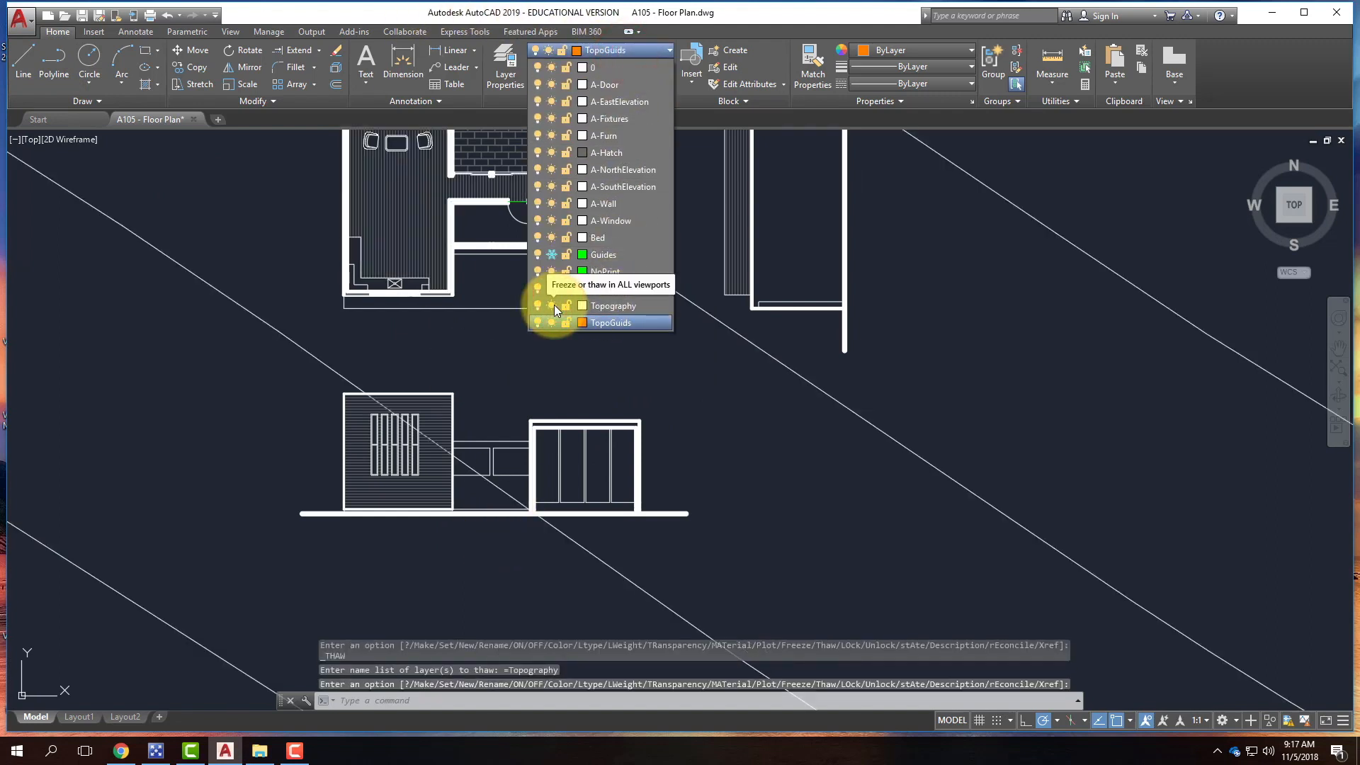
{"action": "left_click", "coordinate": [697, 477]}
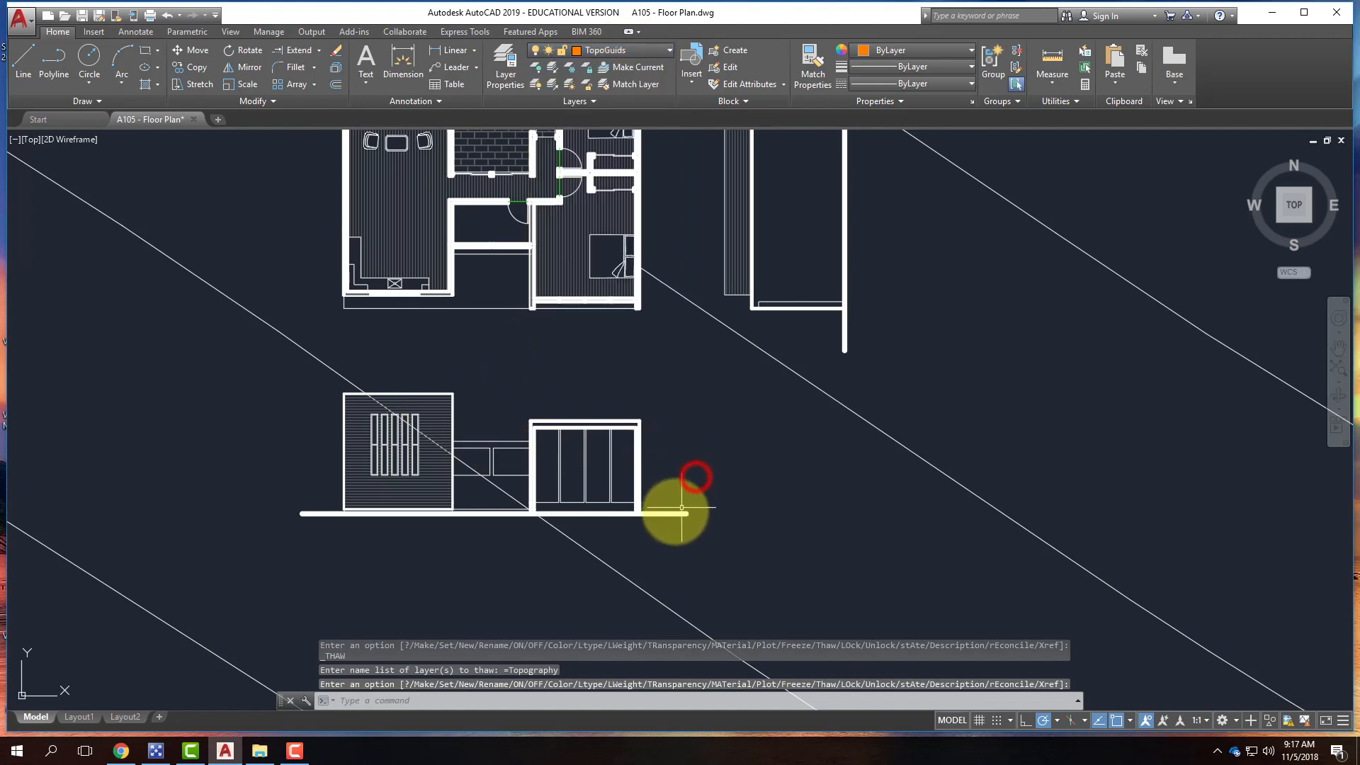
- Erase the flat heavy ground lines of the south, east and north elevations
{"action": "left_click", "coordinate": [675, 510]}
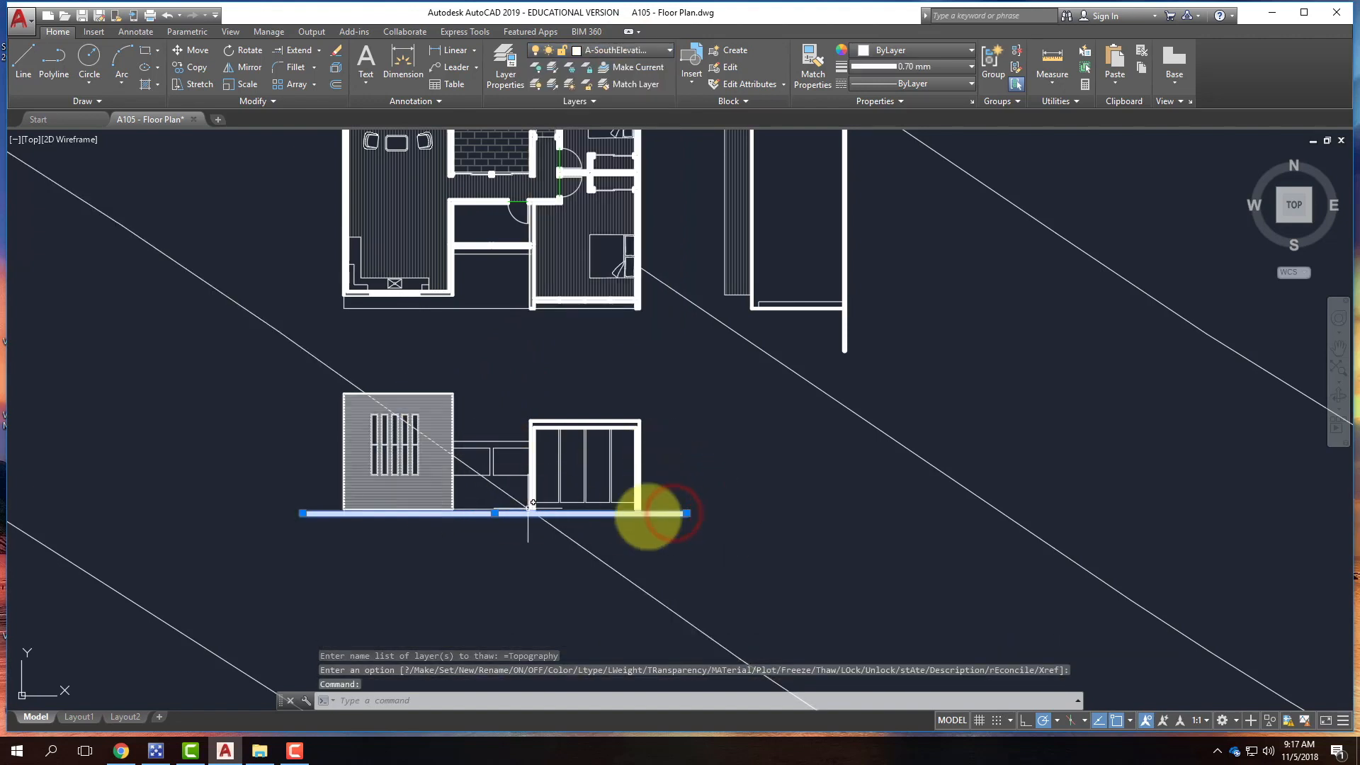
{"action": "key", "text": "Delete"}
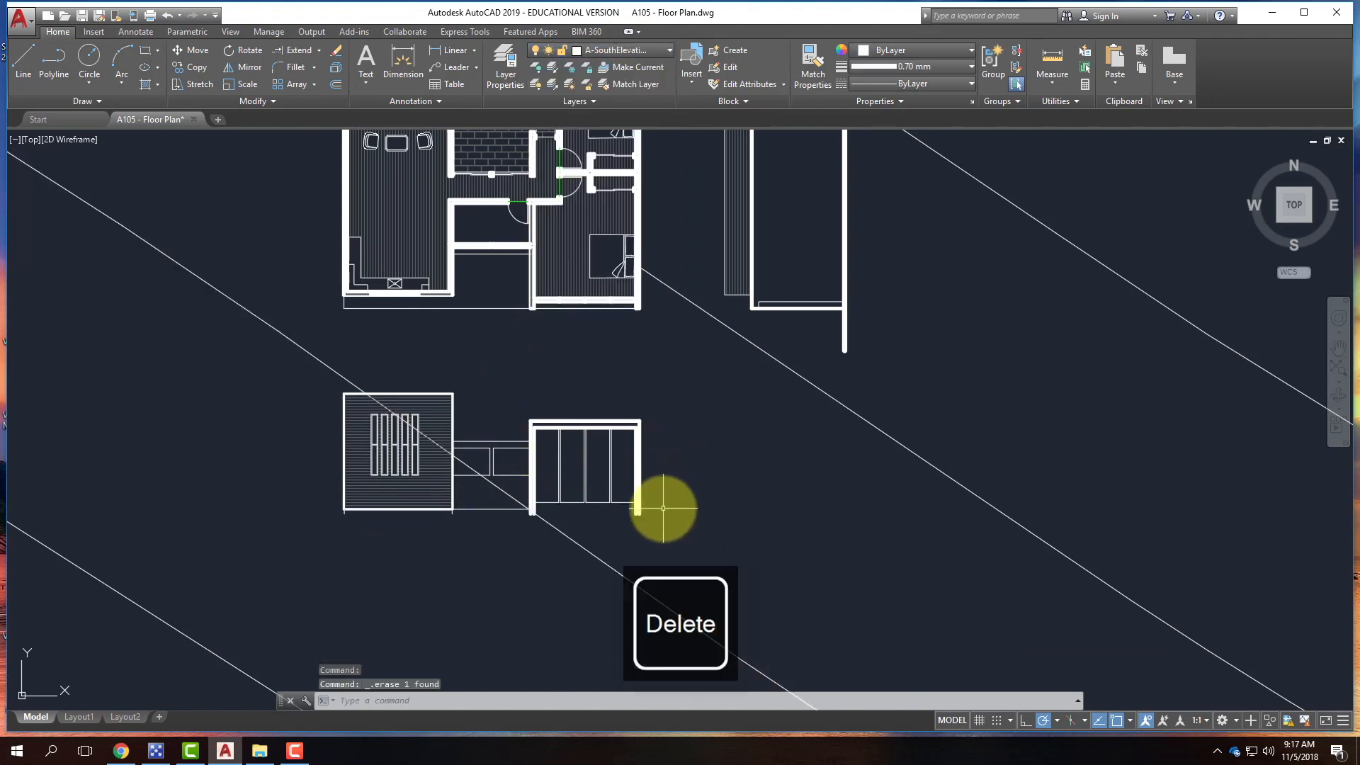
{"action": "left_click", "coordinate": [844, 328]}
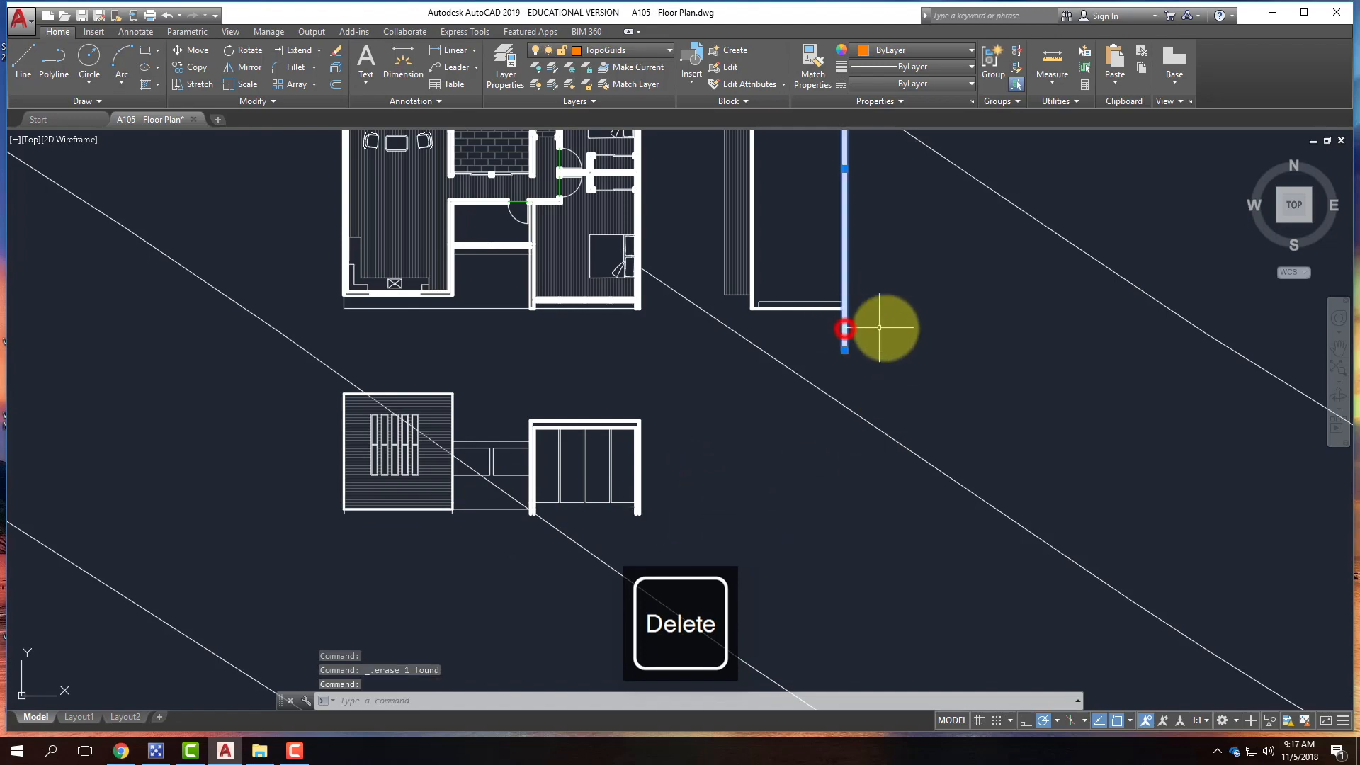
{"action": "key", "text": "Delete"}
{"action": "scroll", "coordinate": [773, 494], "scroll_direction": "down", "scroll_amount": 5}
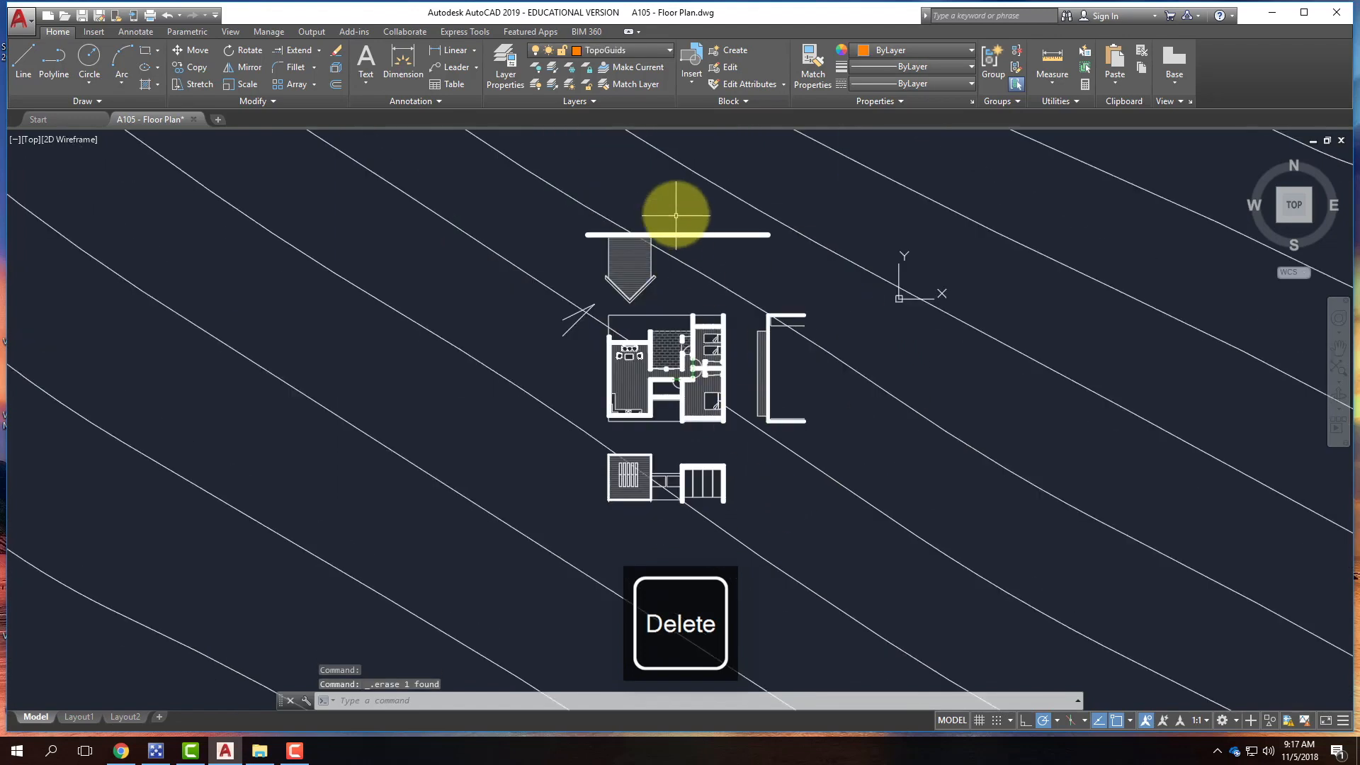
{"action": "left_click", "coordinate": [692, 232]}
{"action": "key", "text": "Return"}
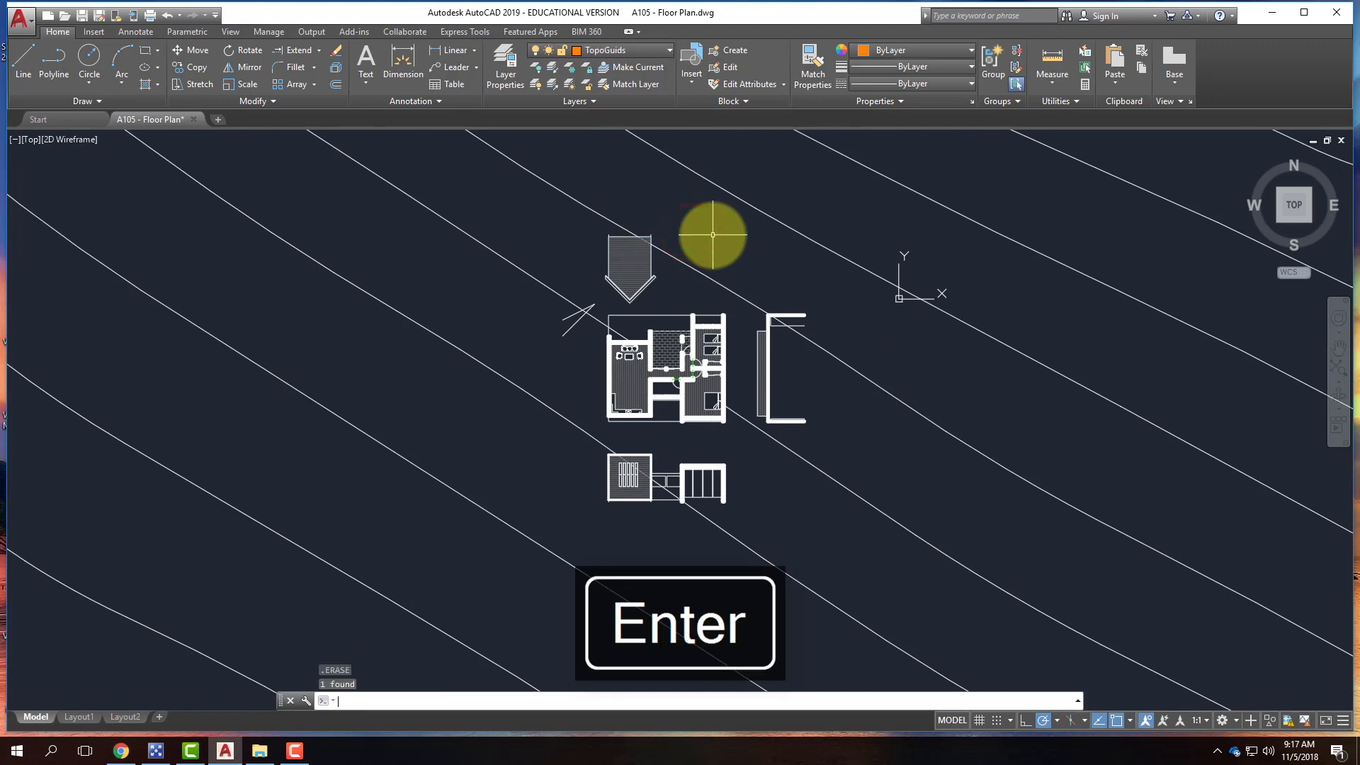
- Erase the two angled stray lines beside the north elevation and floor plan
{"action": "scroll", "coordinate": [574, 329], "scroll_direction": "up", "scroll_amount": 2}
{"action": "left_click", "coordinate": [572, 341]}
{"action": "left_click", "coordinate": [549, 303]}
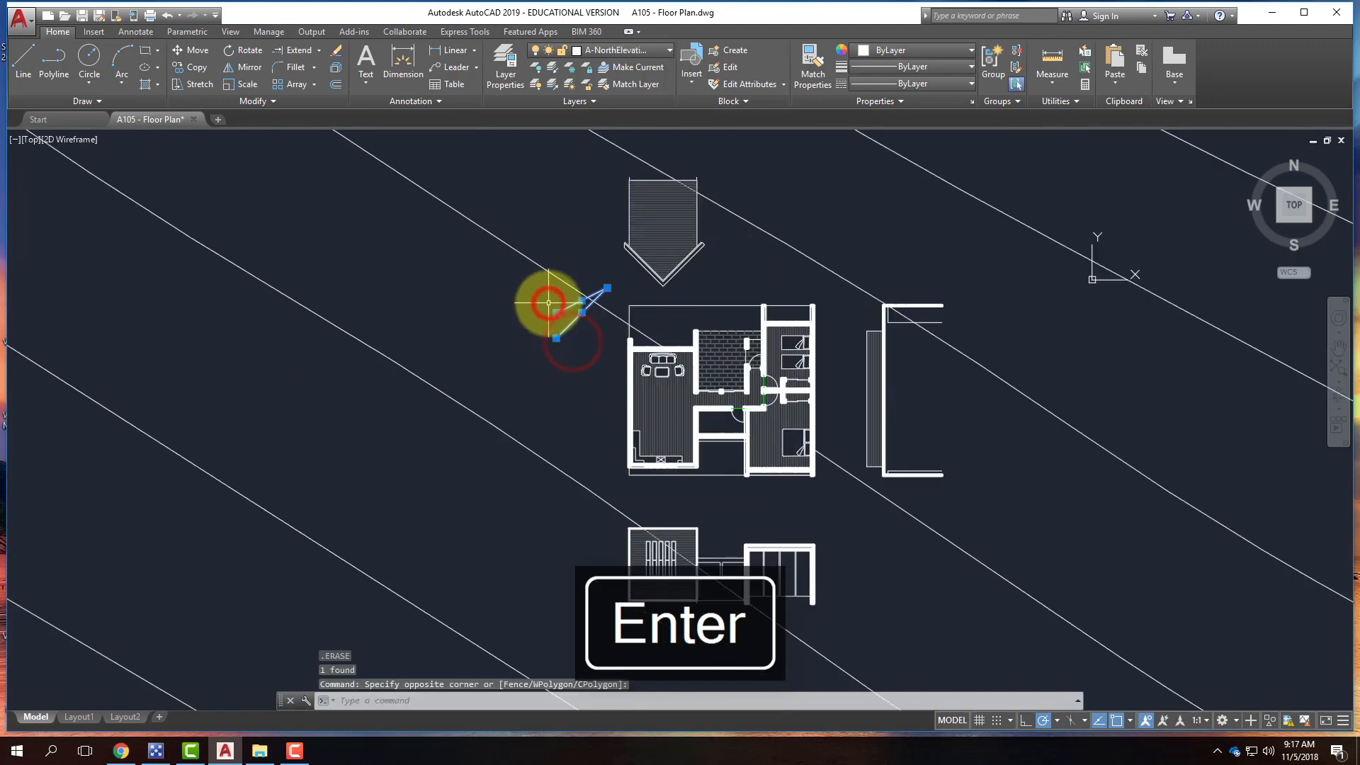
{"action": "key", "text": "Delete"}
- Examine how the topography contours run across the floor plan, its rectangular outline and the surrounding elevations
{"action": "scroll", "coordinate": [531, 315], "scroll_direction": "down", "scroll_amount": 4}
{"action": "scroll", "coordinate": [566, 417], "scroll_direction": "up", "scroll_amount": 6}
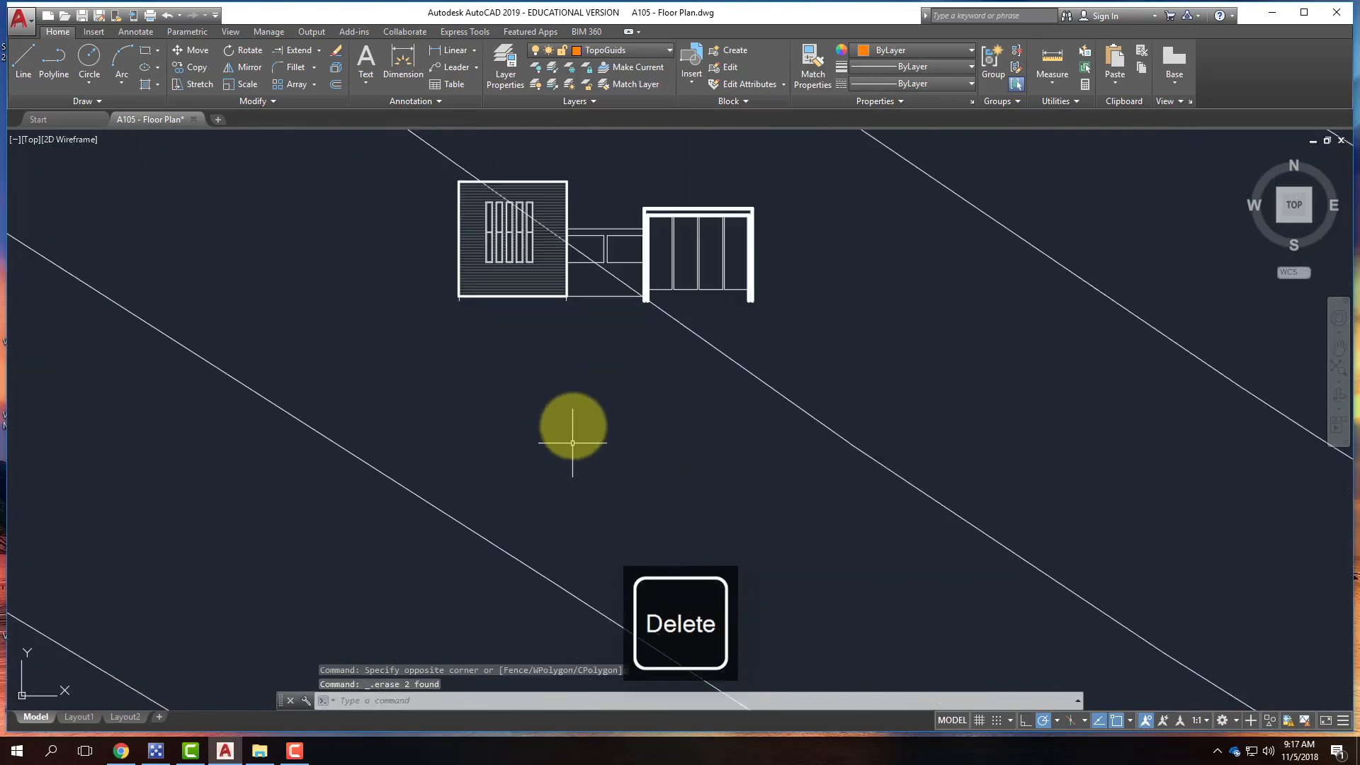
{"action": "scroll", "coordinate": [298, 390], "scroll_direction": "down", "scroll_amount": 5}
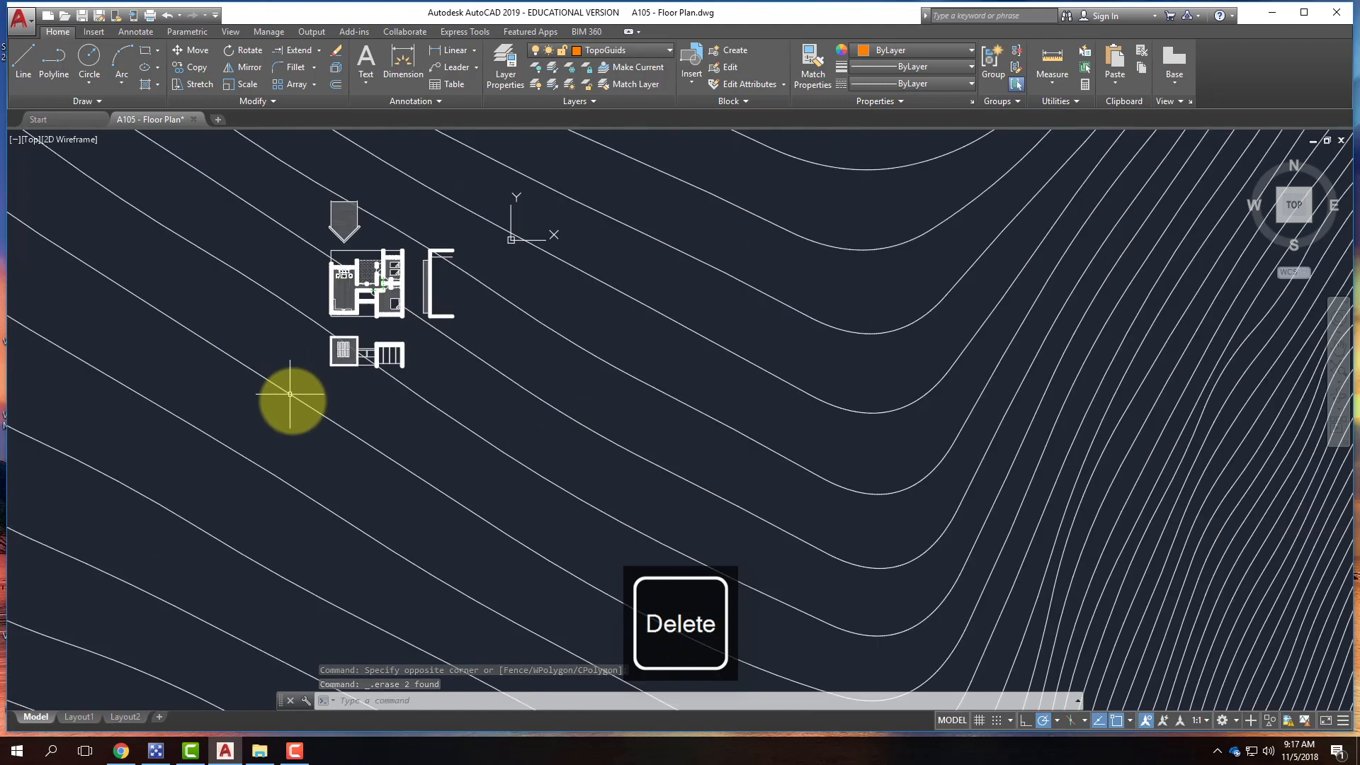
{"action": "scroll", "coordinate": [319, 367], "scroll_direction": "up", "scroll_amount": 2}
{"action": "scroll", "coordinate": [319, 367], "scroll_direction": "up", "scroll_amount": 2}
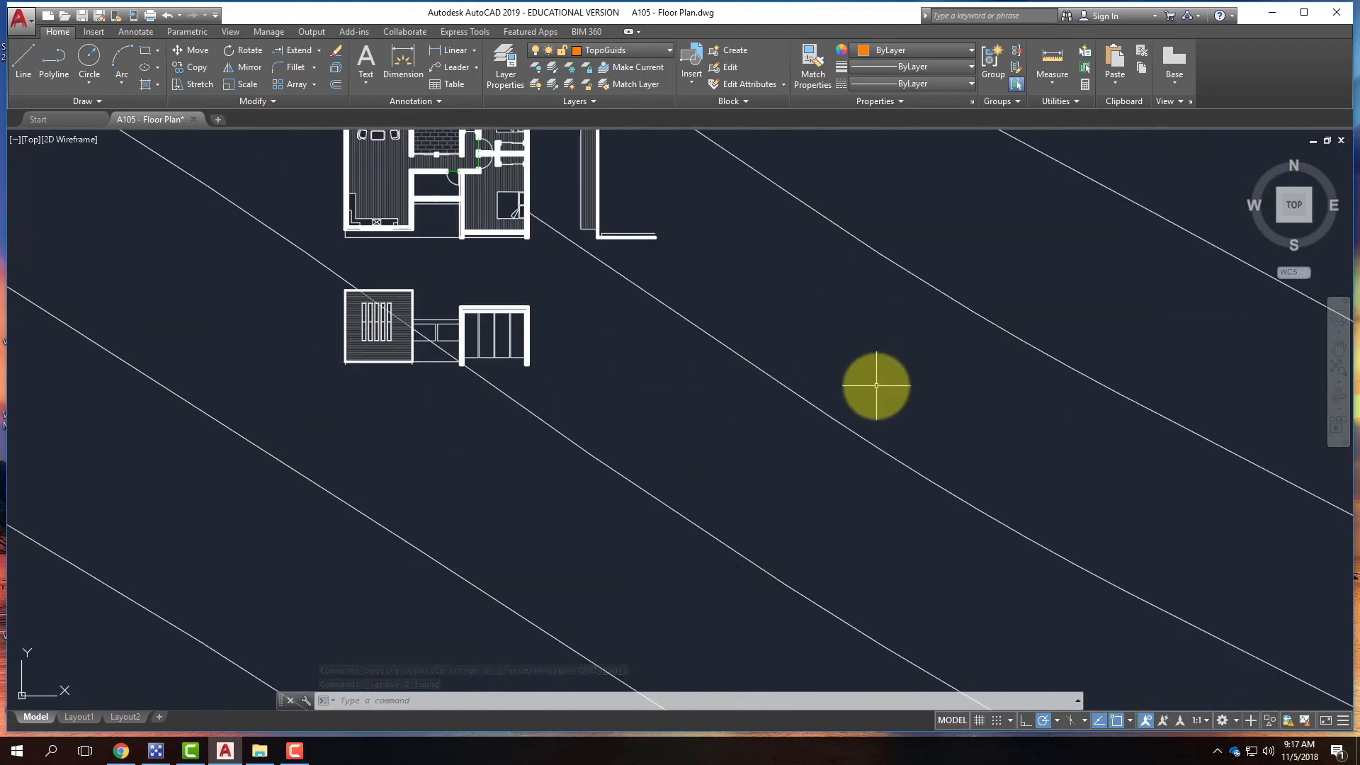
{"action": "scroll", "coordinate": [864, 381], "scroll_direction": "down", "scroll_amount": 4}
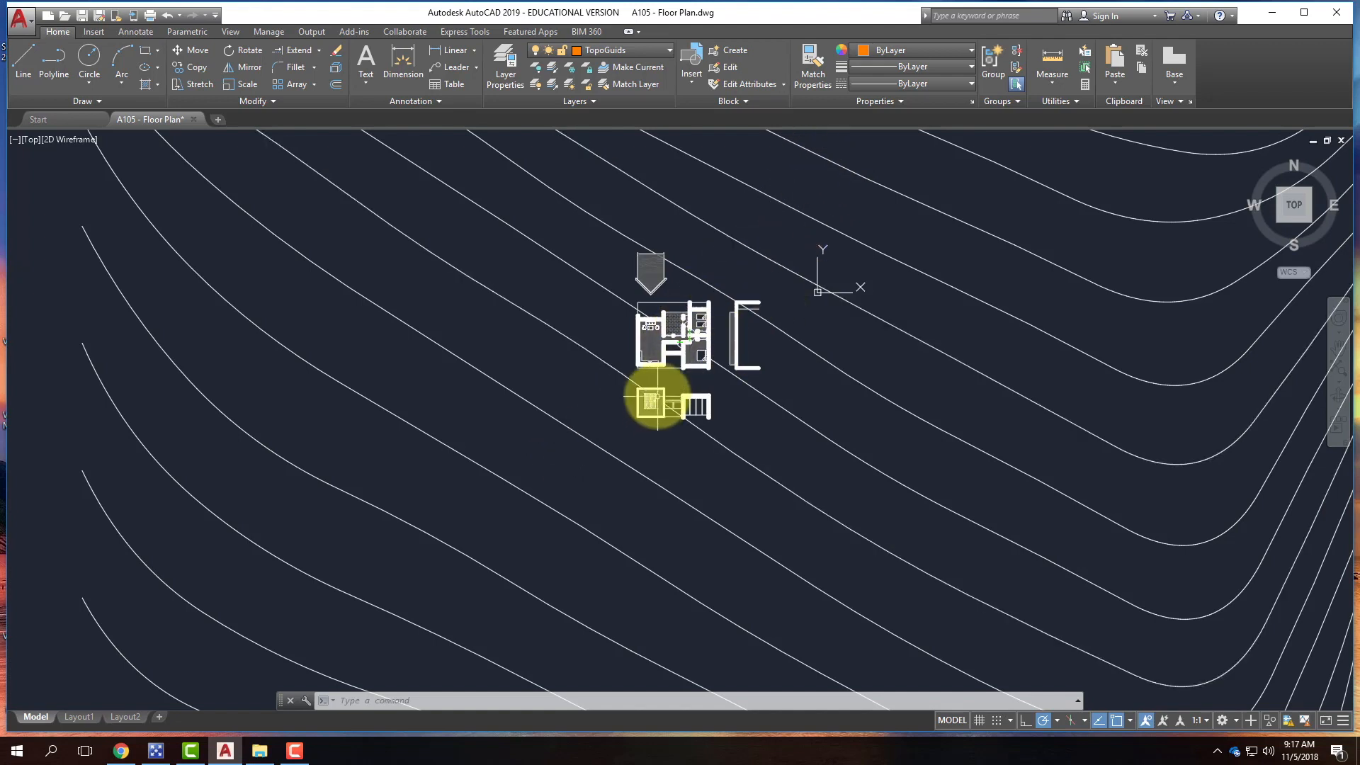
{"action": "scroll", "coordinate": [653, 395], "scroll_direction": "up", "scroll_amount": 3}
{"action": "scroll", "coordinate": [625, 361], "scroll_direction": "up", "scroll_amount": 2}
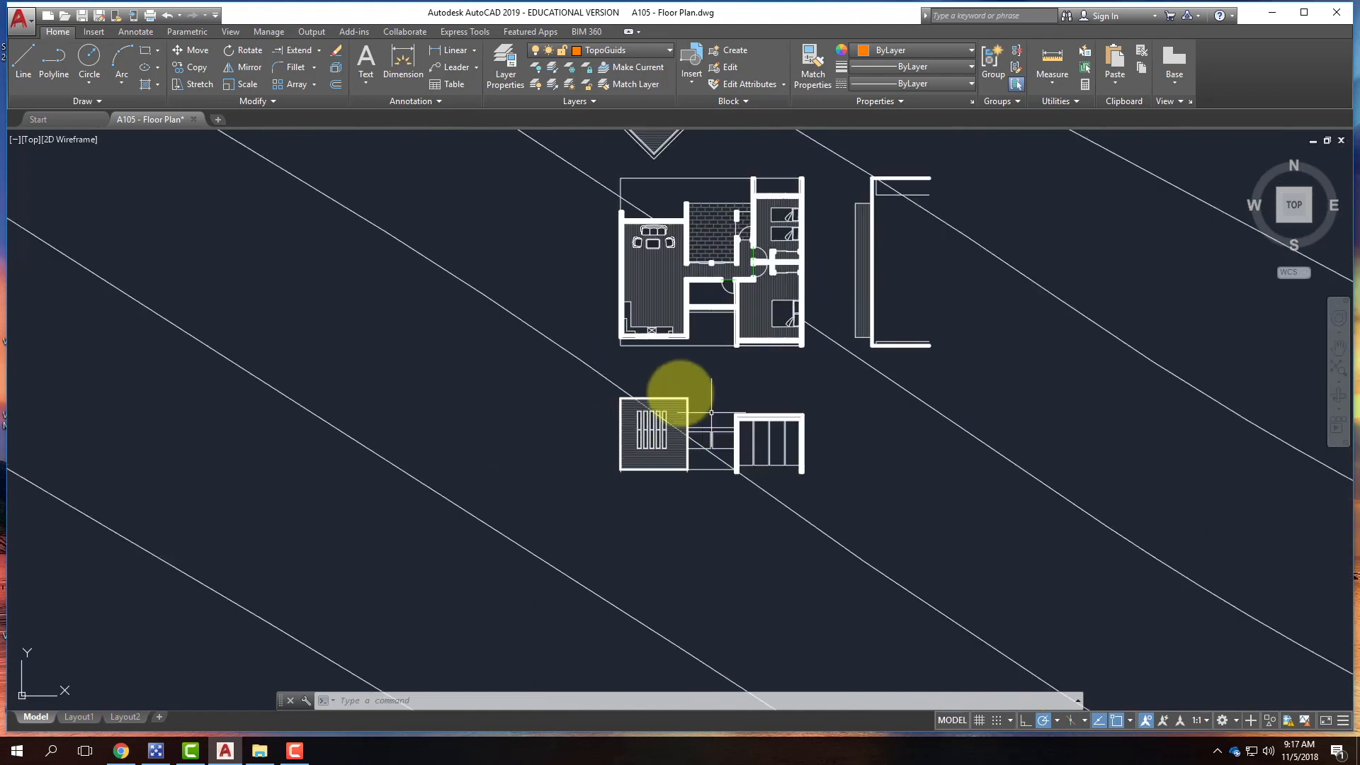
{"action": "left_click", "coordinate": [634, 346]}
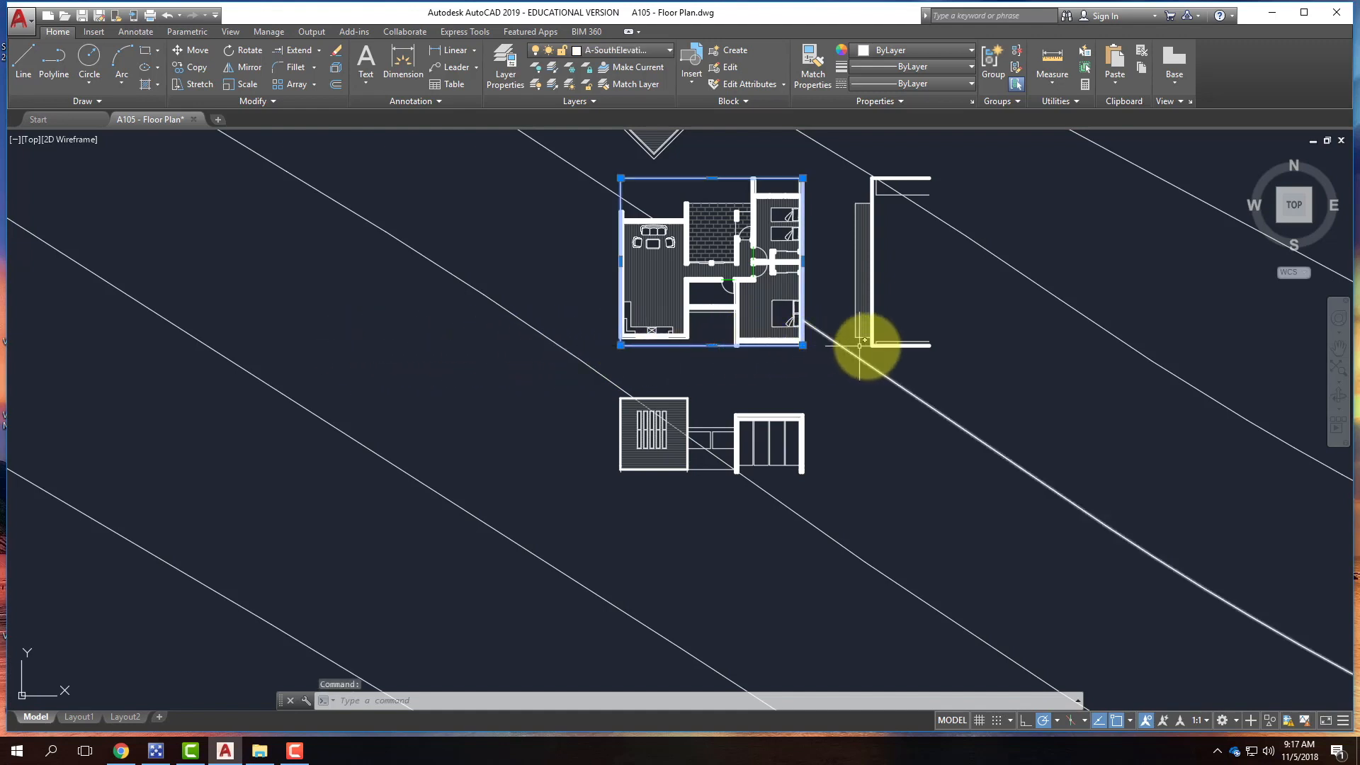
{"action": "key", "text": "Escape"}
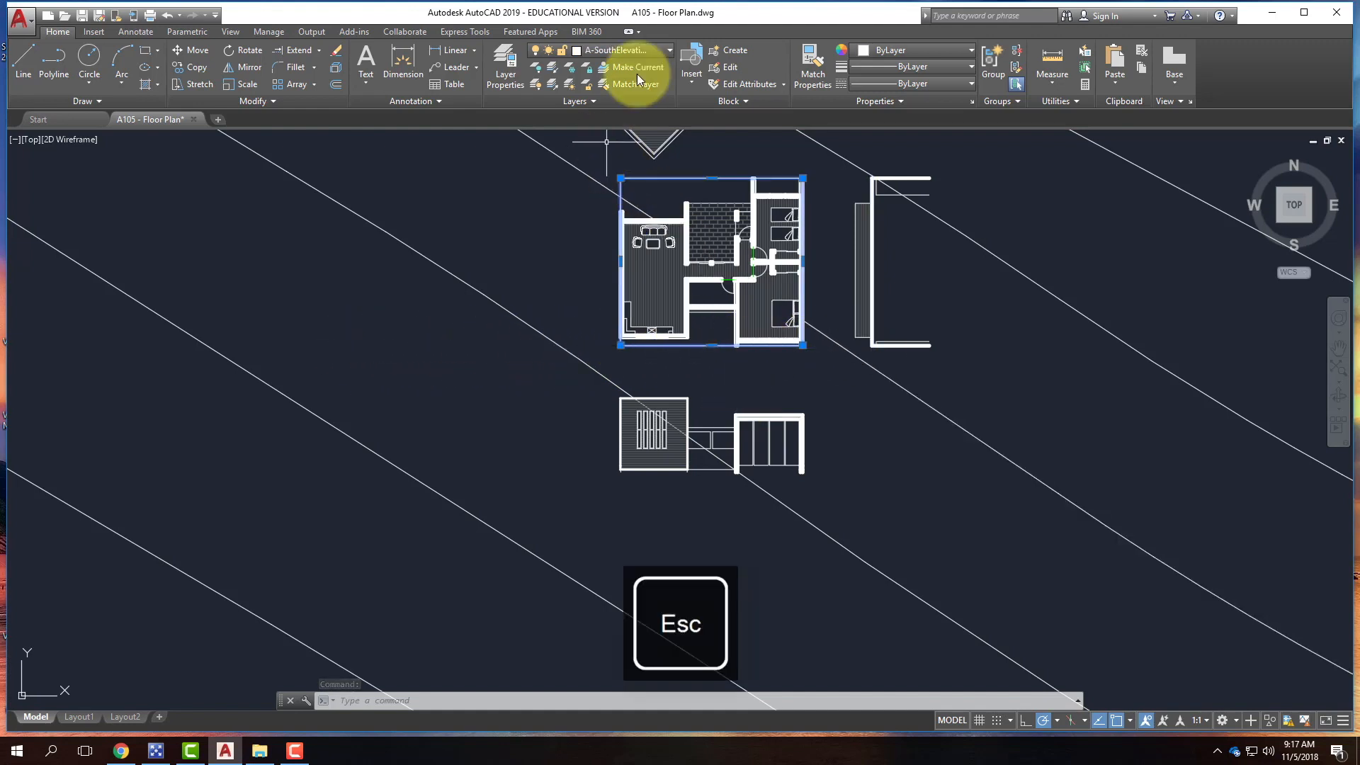
{"action": "left_click", "coordinate": [102, 106]}
{"action": "left_click", "coordinate": [54, 118]}
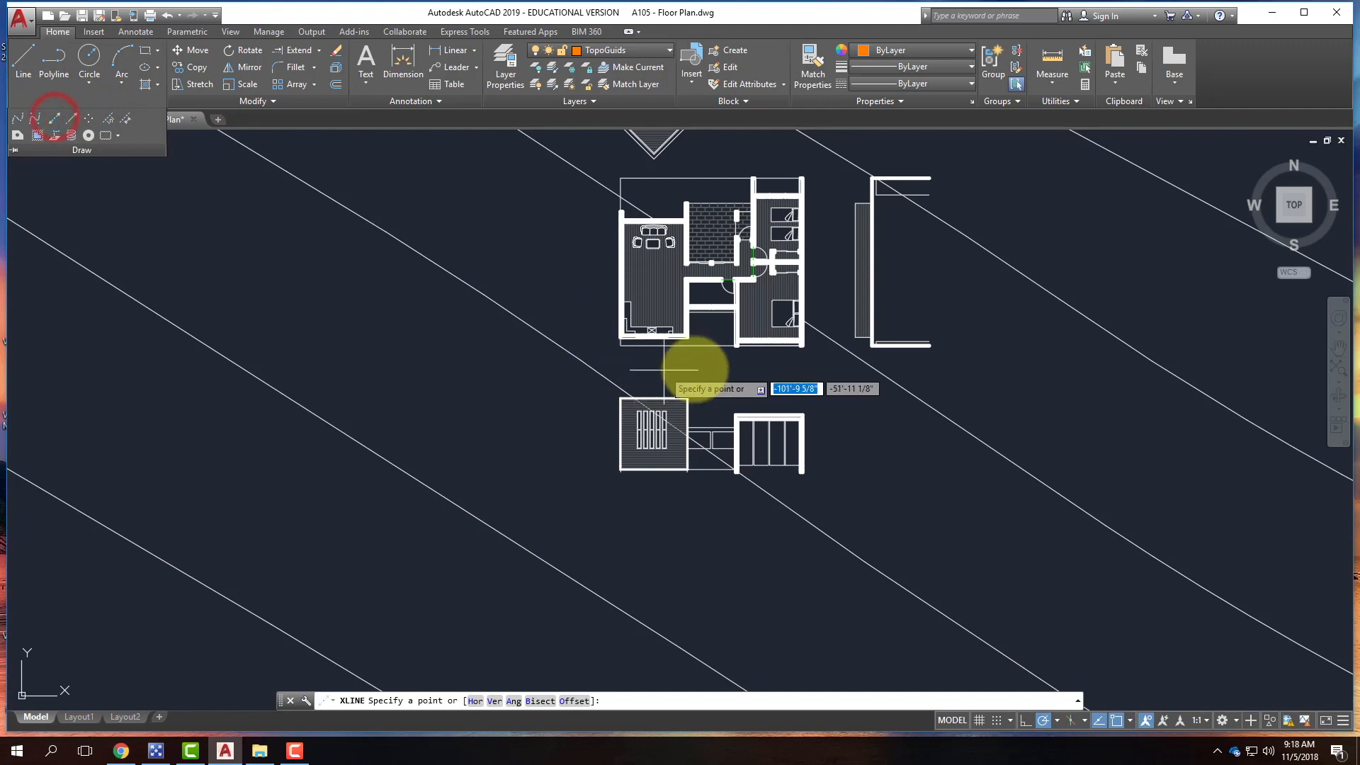
{"action": "left_click", "coordinate": [737, 345]}
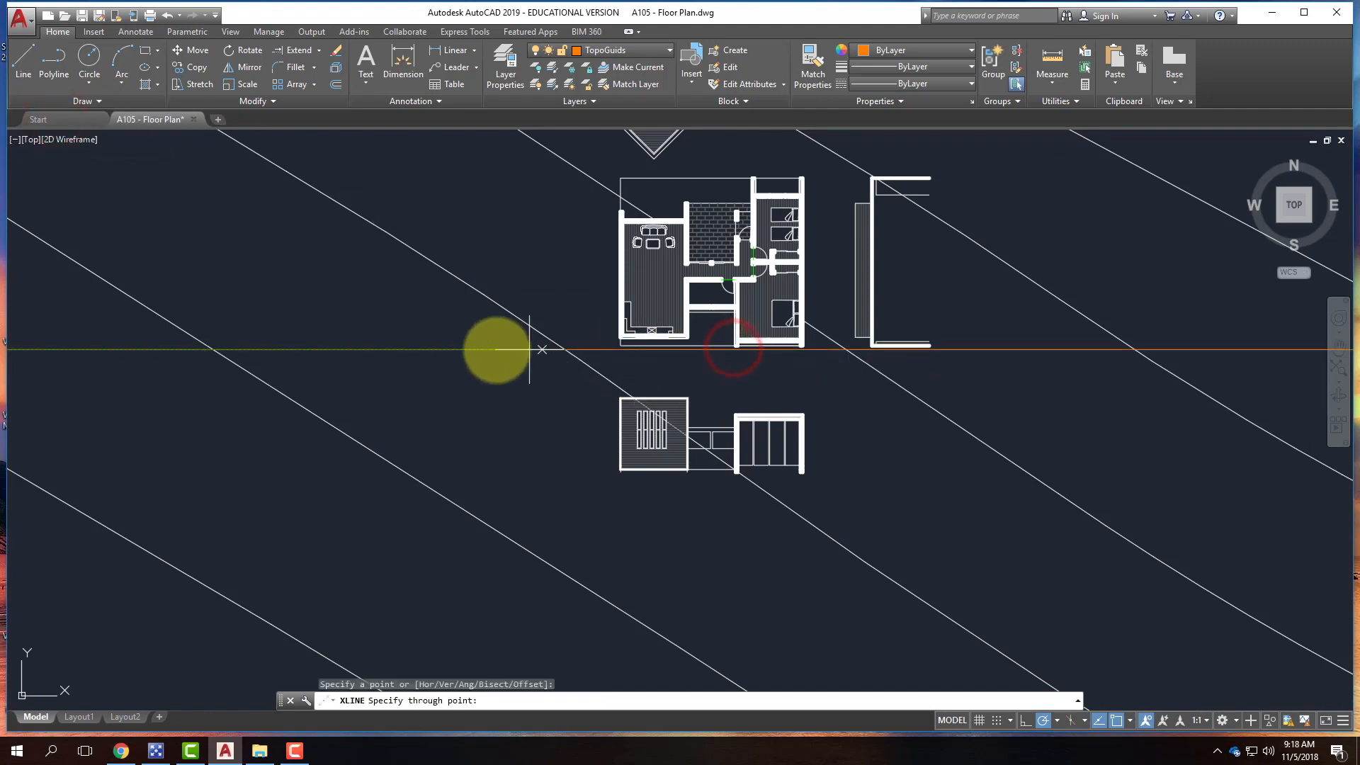
{"action": "key", "text": "Escape"}
- Draw a horizontal construction line through the outer south-west wall corner of the bedroom wing on the floor plan
{"action": "right_click", "coordinate": [722, 359]}
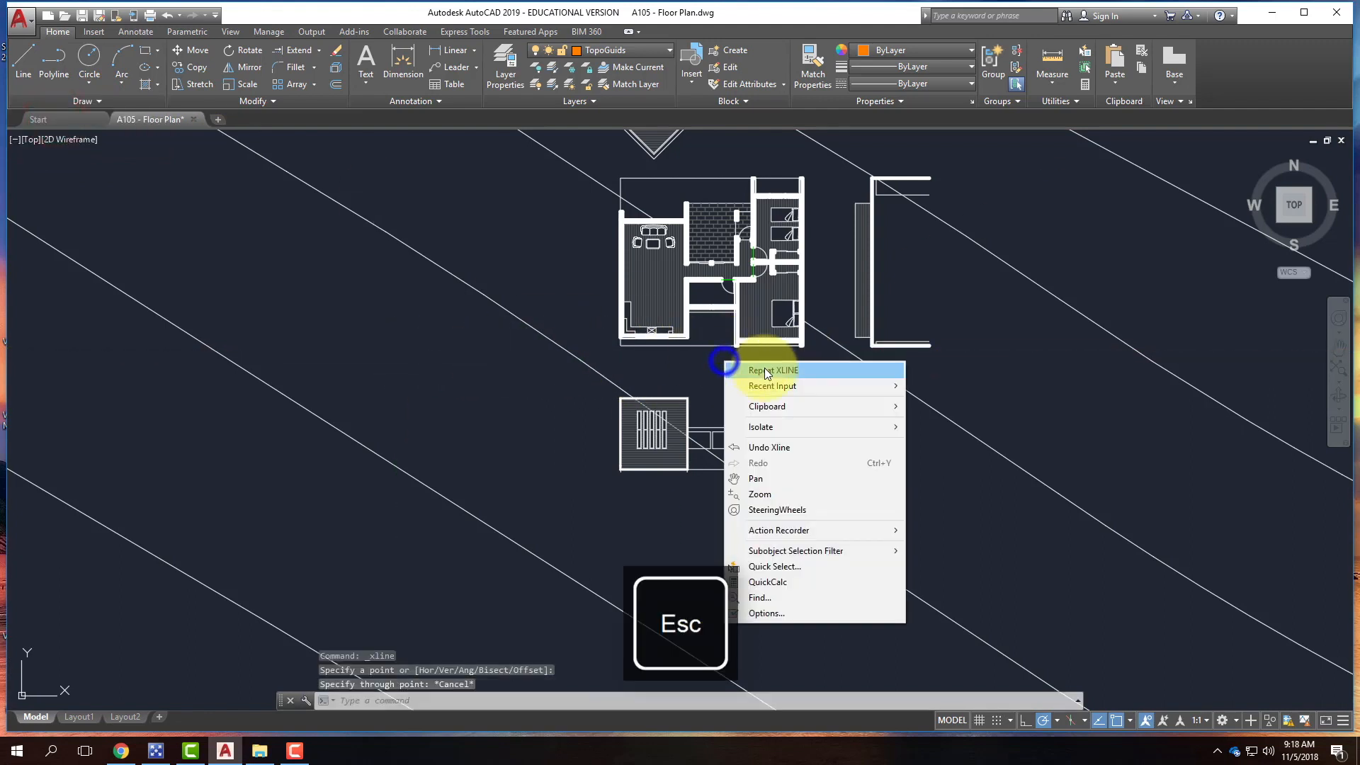
{"action": "left_click", "coordinate": [764, 367]}
{"action": "scroll", "coordinate": [702, 331], "scroll_direction": "up", "scroll_amount": 5}
{"action": "left_click", "coordinate": [686, 294]}
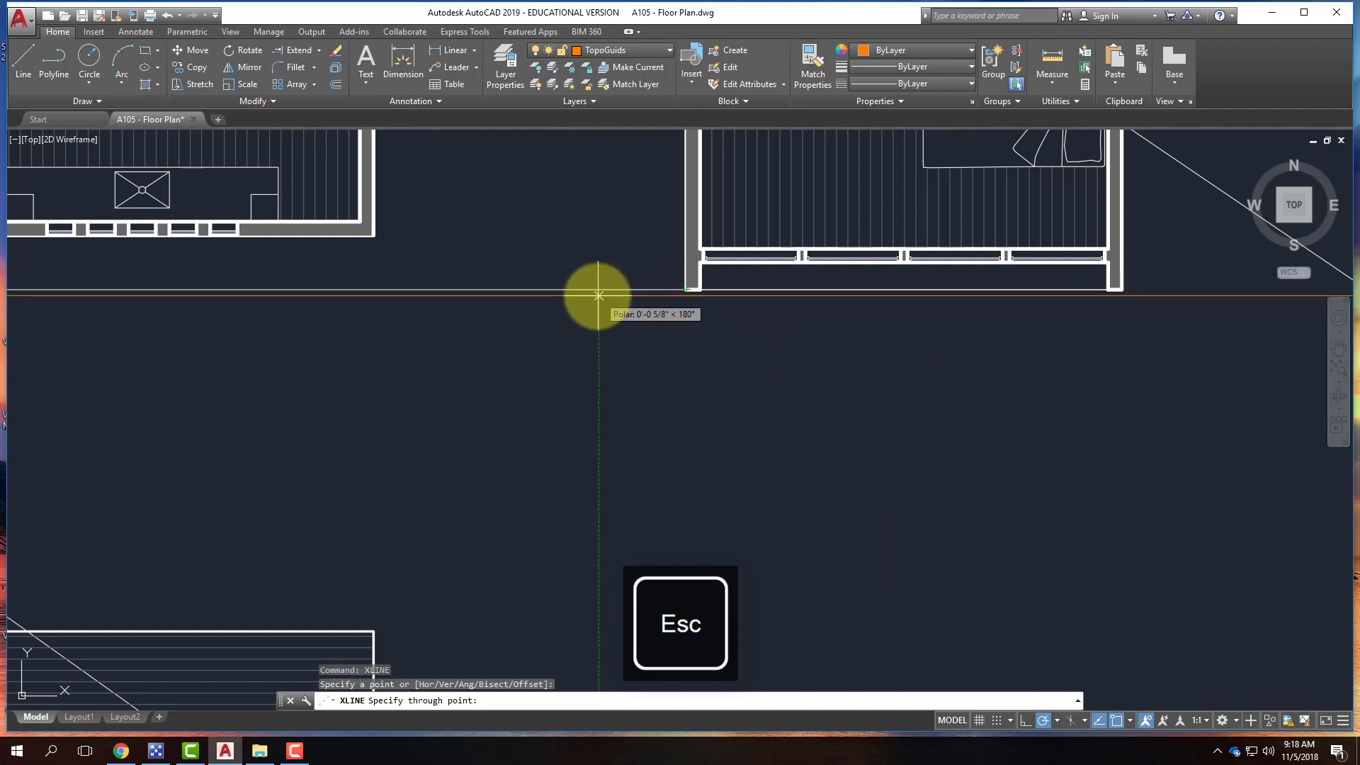
{"action": "left_click", "coordinate": [685, 288]}
{"action": "key", "text": "Return"}
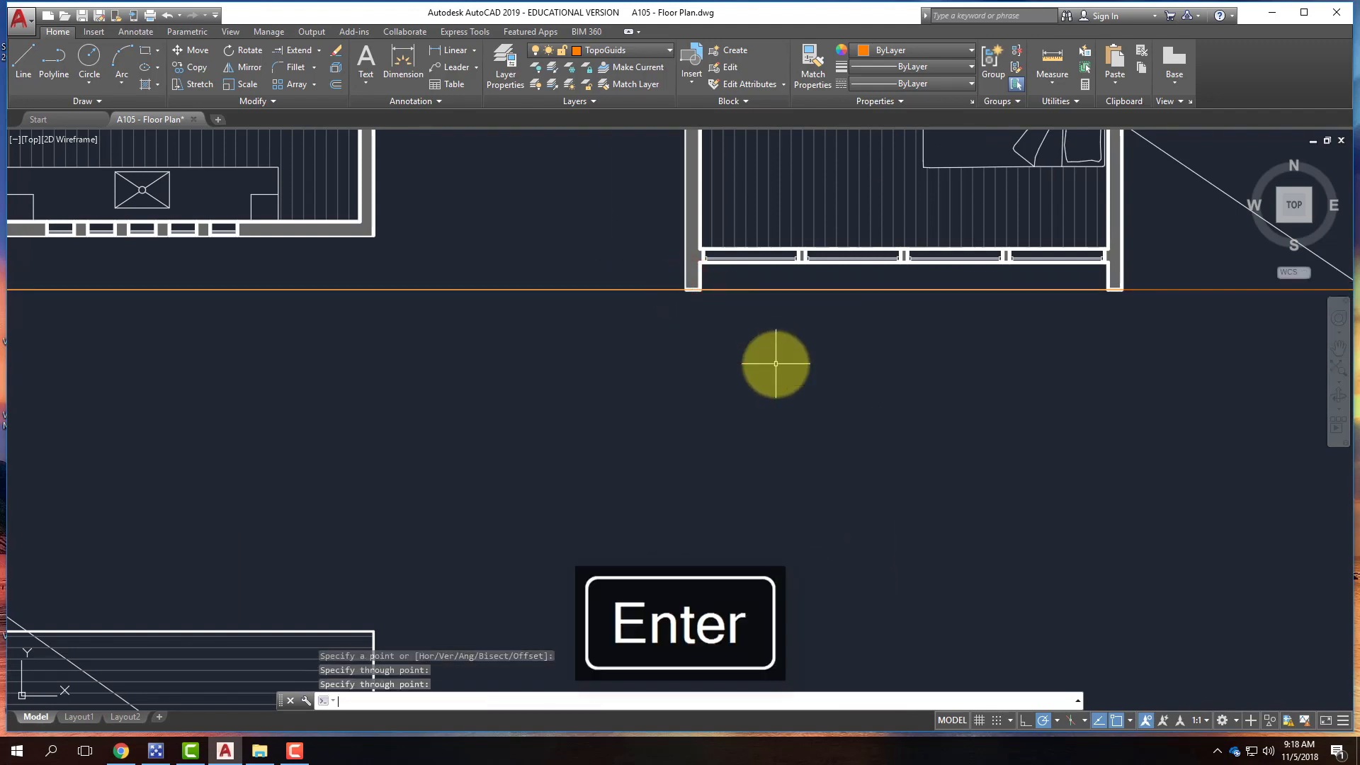
- Change the TopoGuids layer's color to green
{"action": "scroll", "coordinate": [813, 276], "scroll_direction": "down", "scroll_amount": 5}
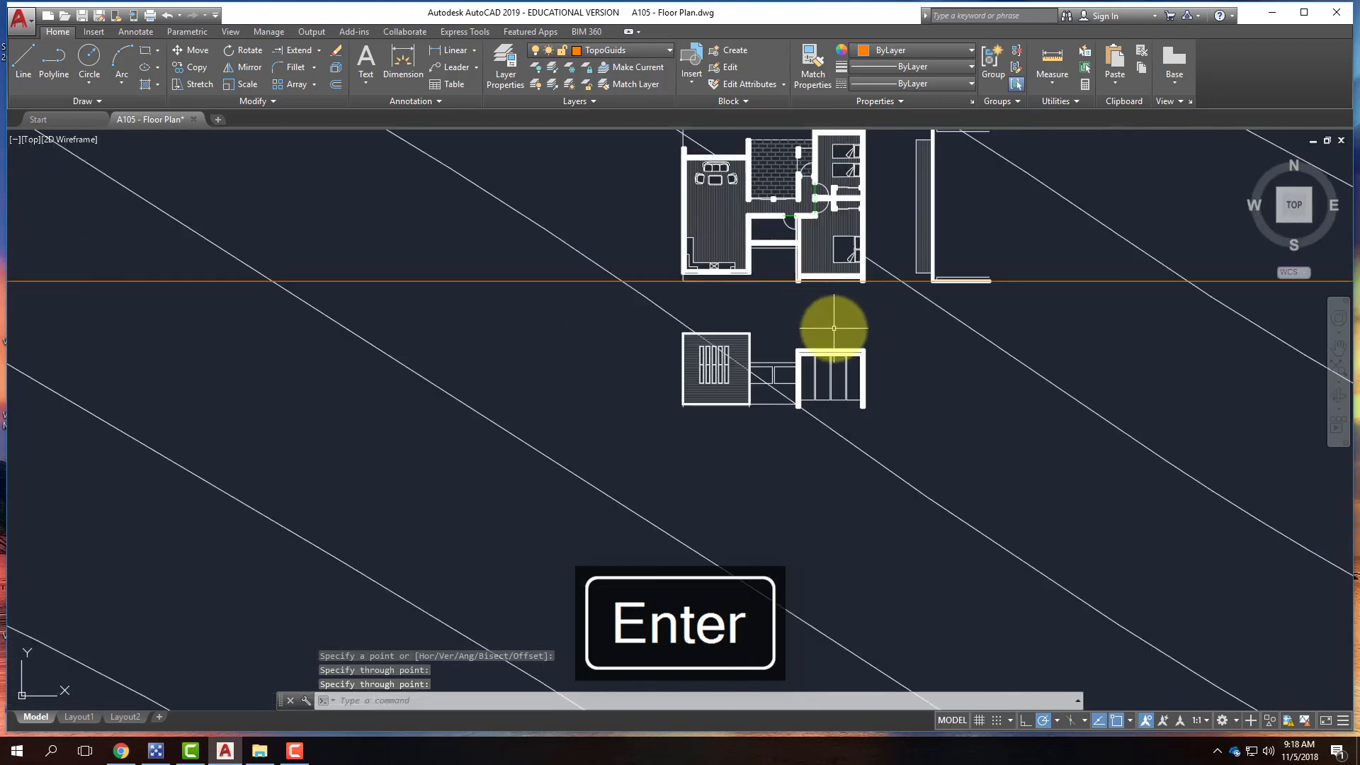
{"action": "left_click", "coordinate": [606, 51]}
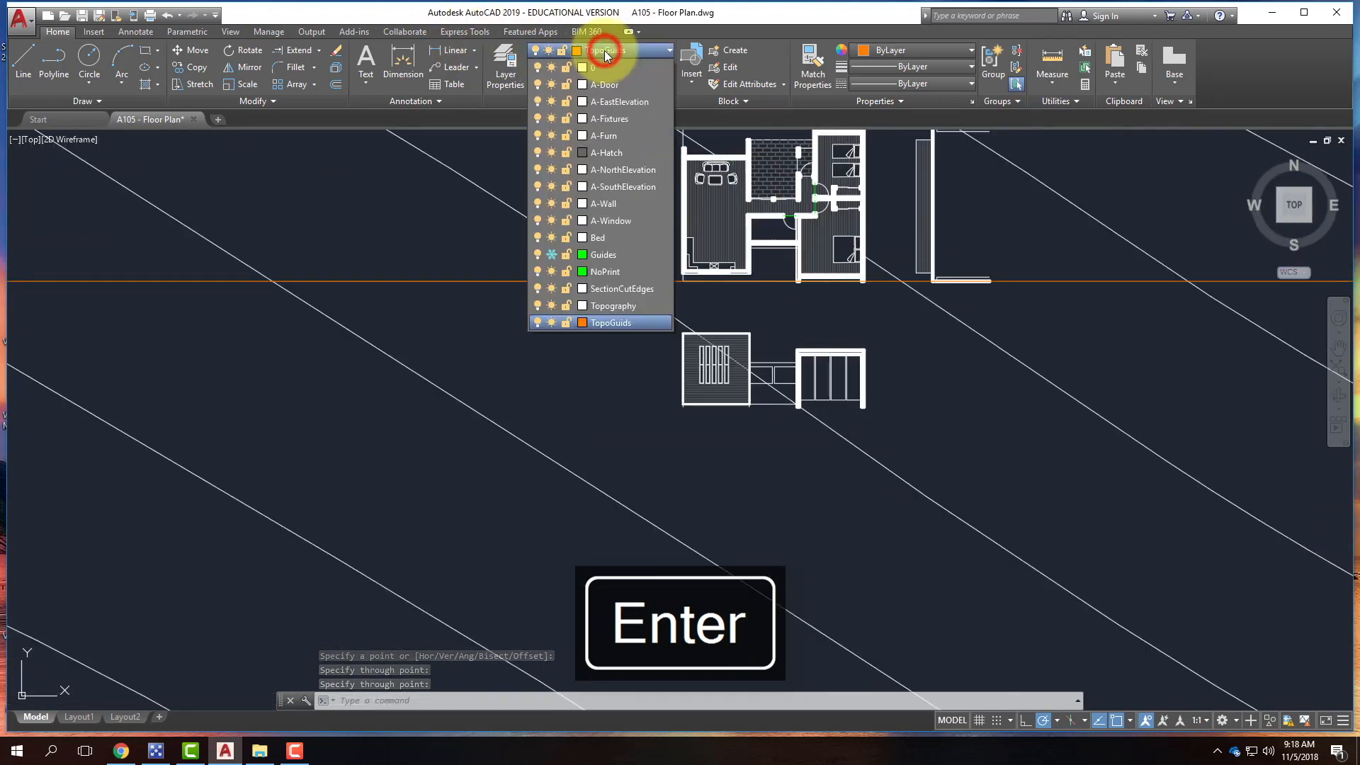
{"action": "left_click", "coordinate": [504, 62]}
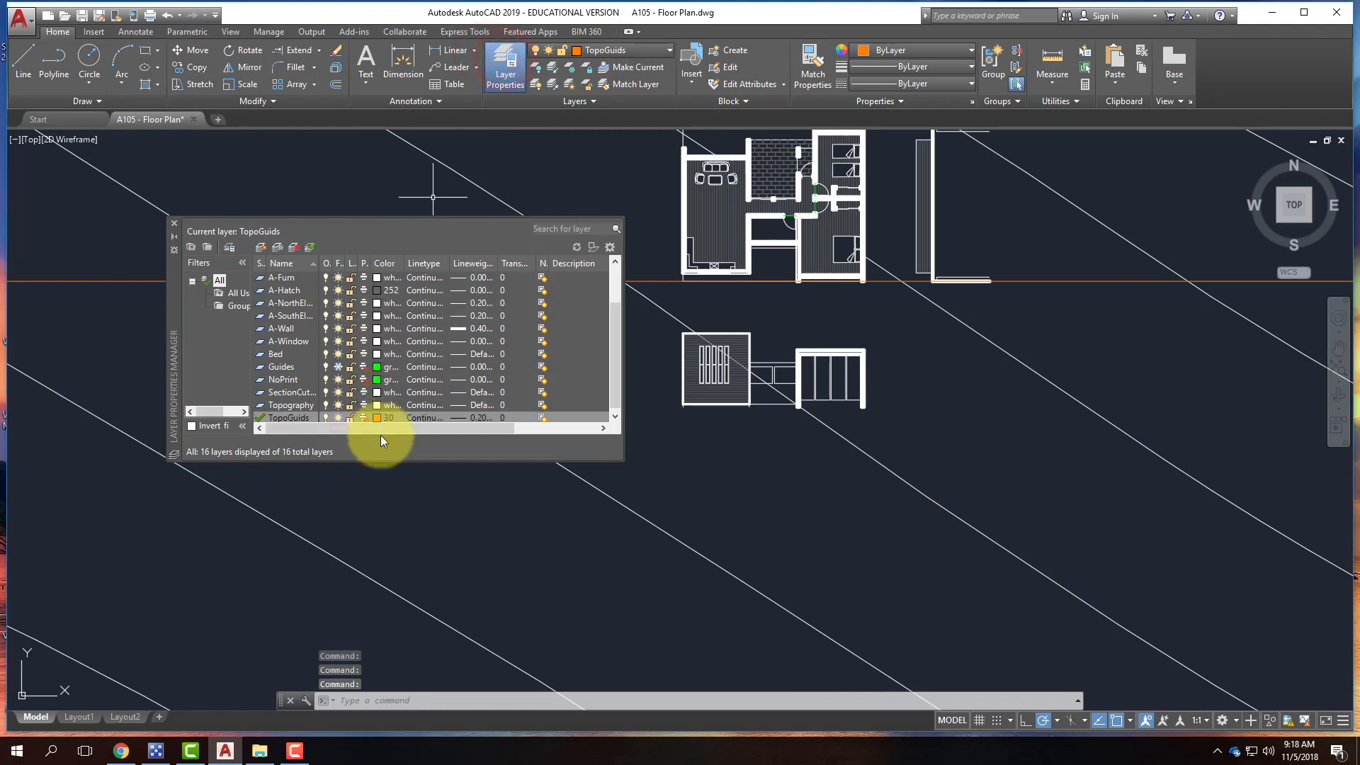
{"action": "left_click", "coordinate": [375, 417]}
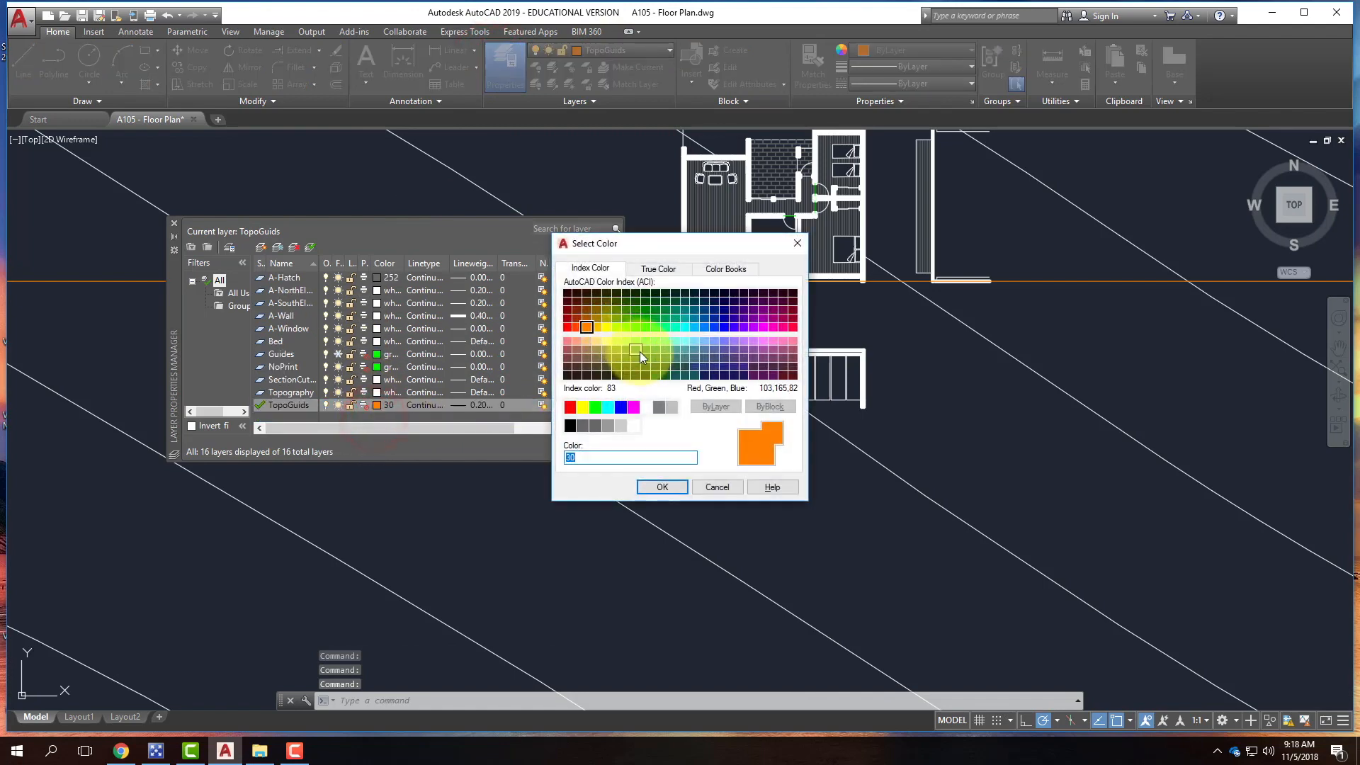
{"action": "left_click", "coordinate": [595, 408]}
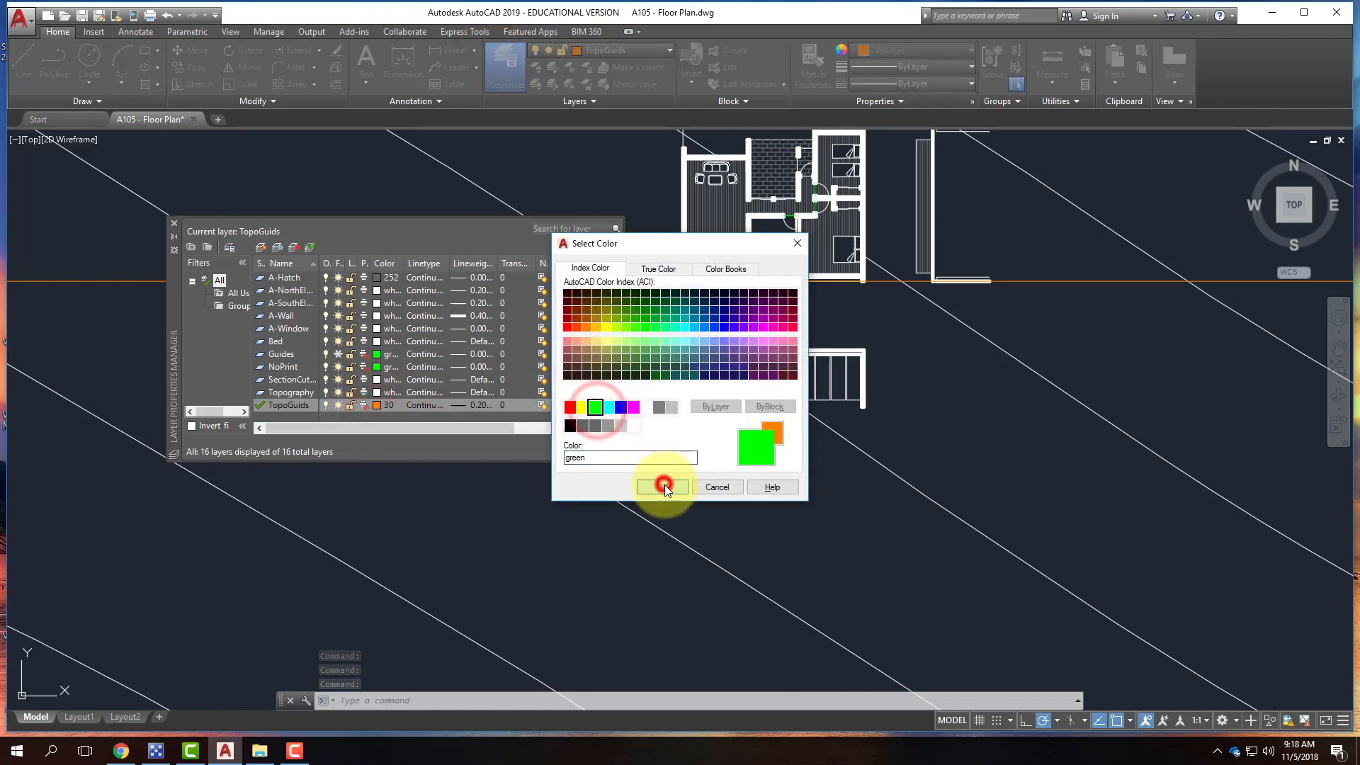
{"action": "left_click", "coordinate": [662, 484]}
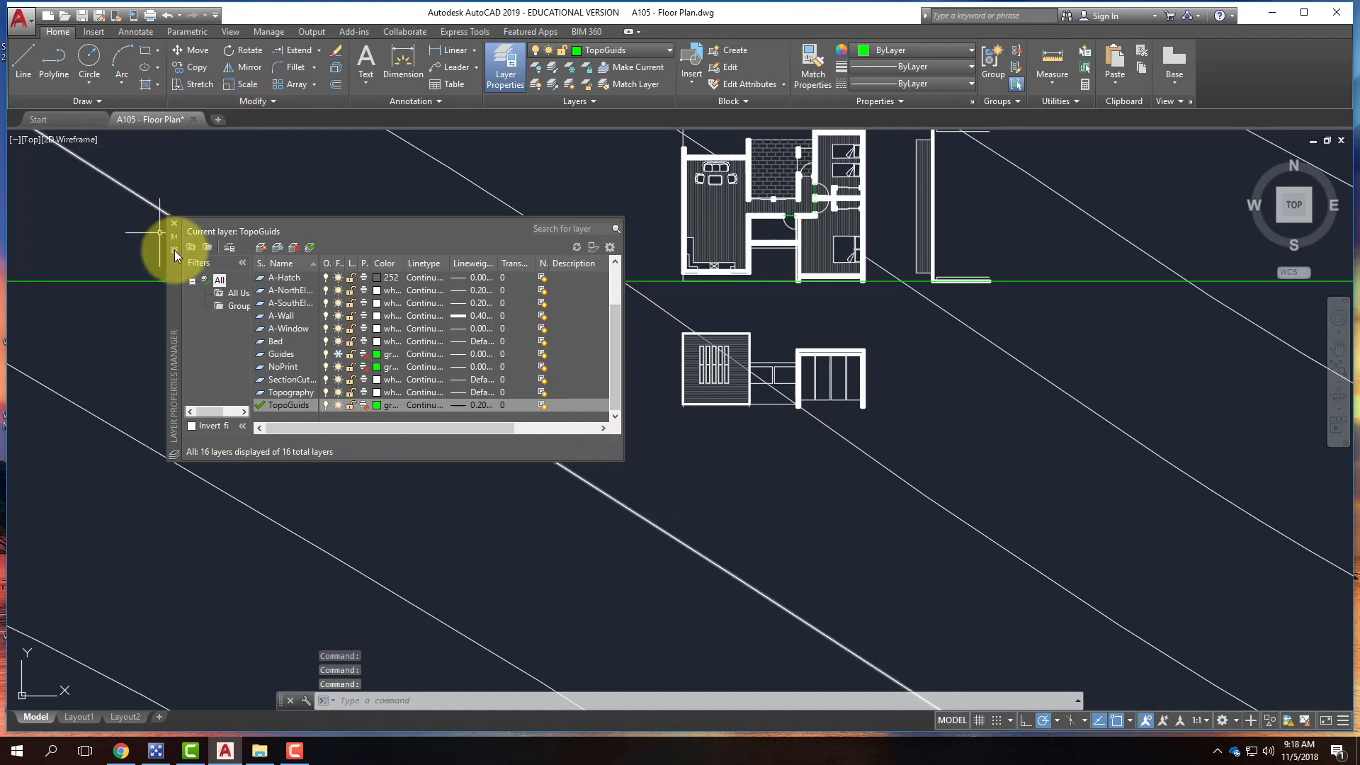
{"action": "left_click", "coordinate": [175, 222]}
{"action": "key", "text": "Escape"}
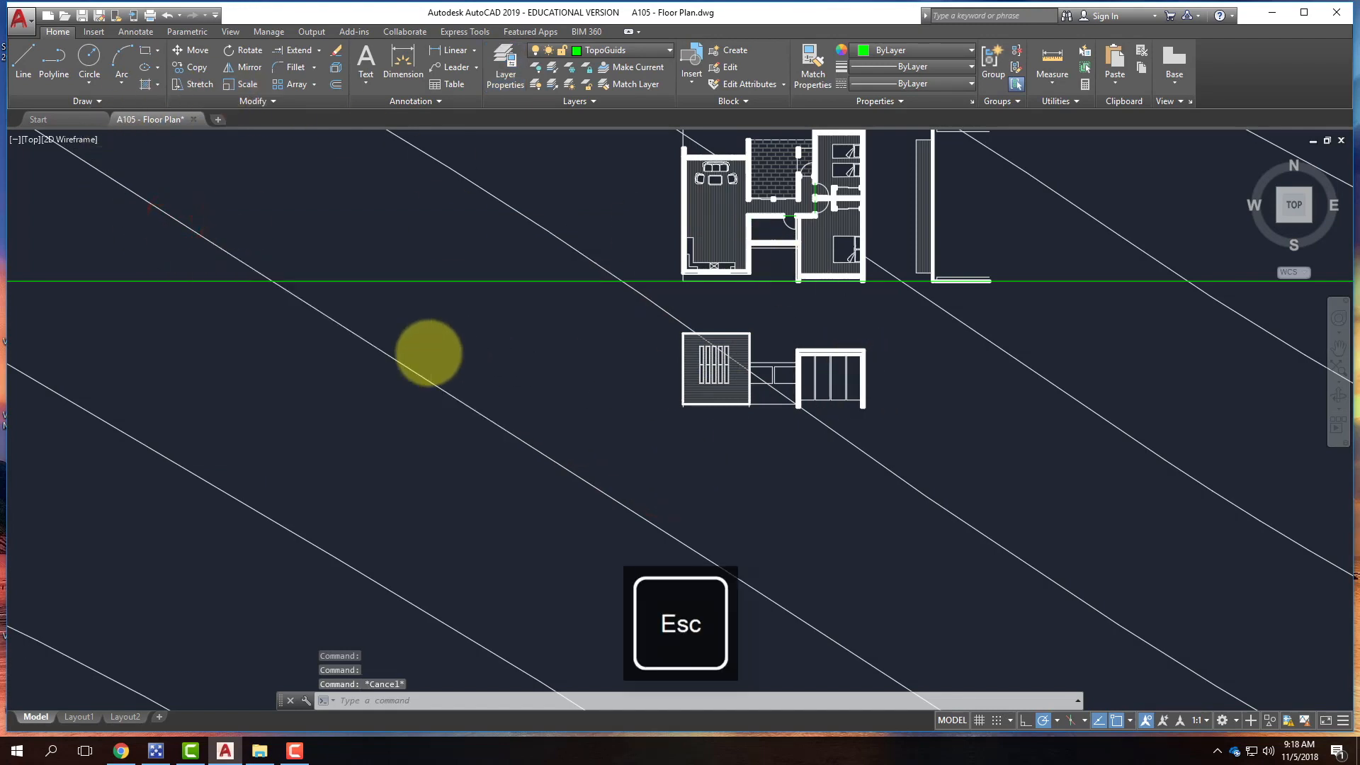
- Draw vertical rays downward from the two points west of the floor plan where contours cross the horizontal construction line
{"action": "scroll", "coordinate": [428, 352], "scroll_direction": "down", "scroll_amount": 2}
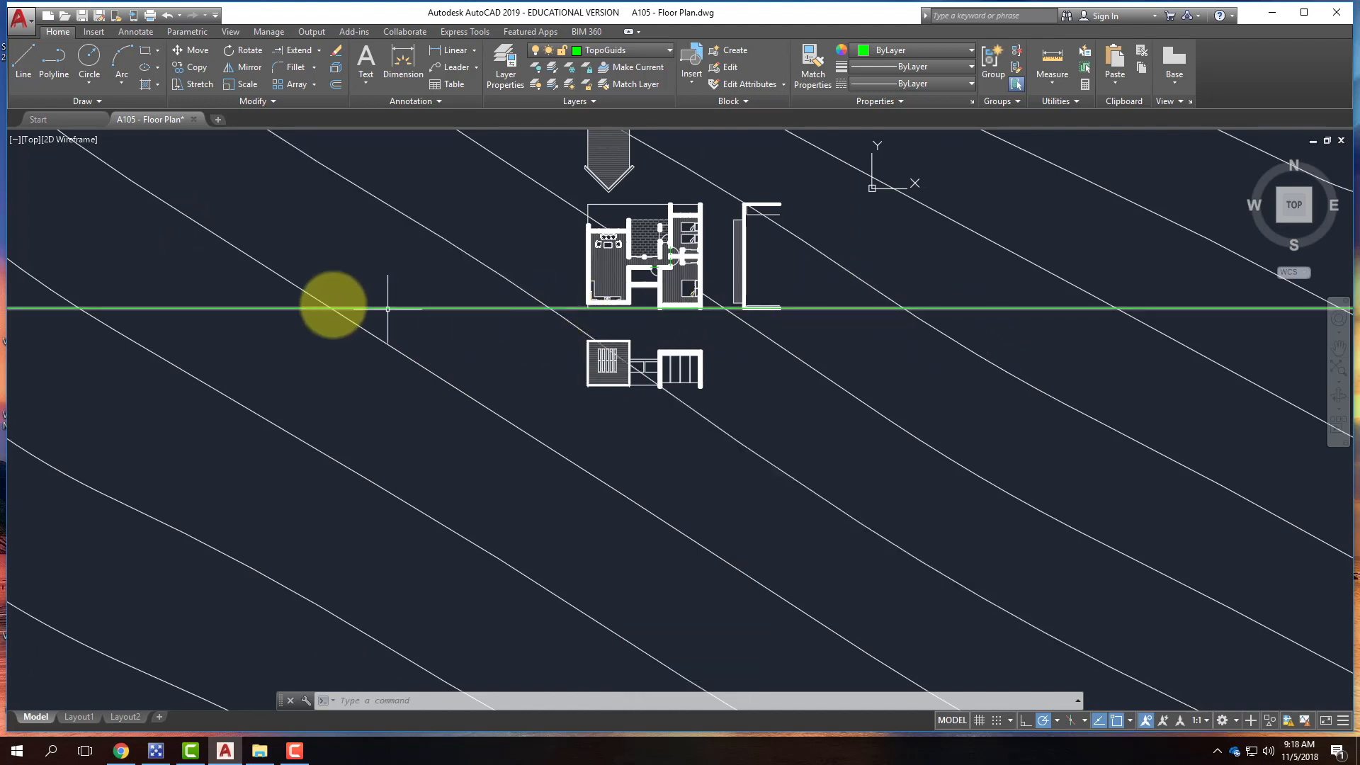
{"action": "left_click", "coordinate": [509, 307]}
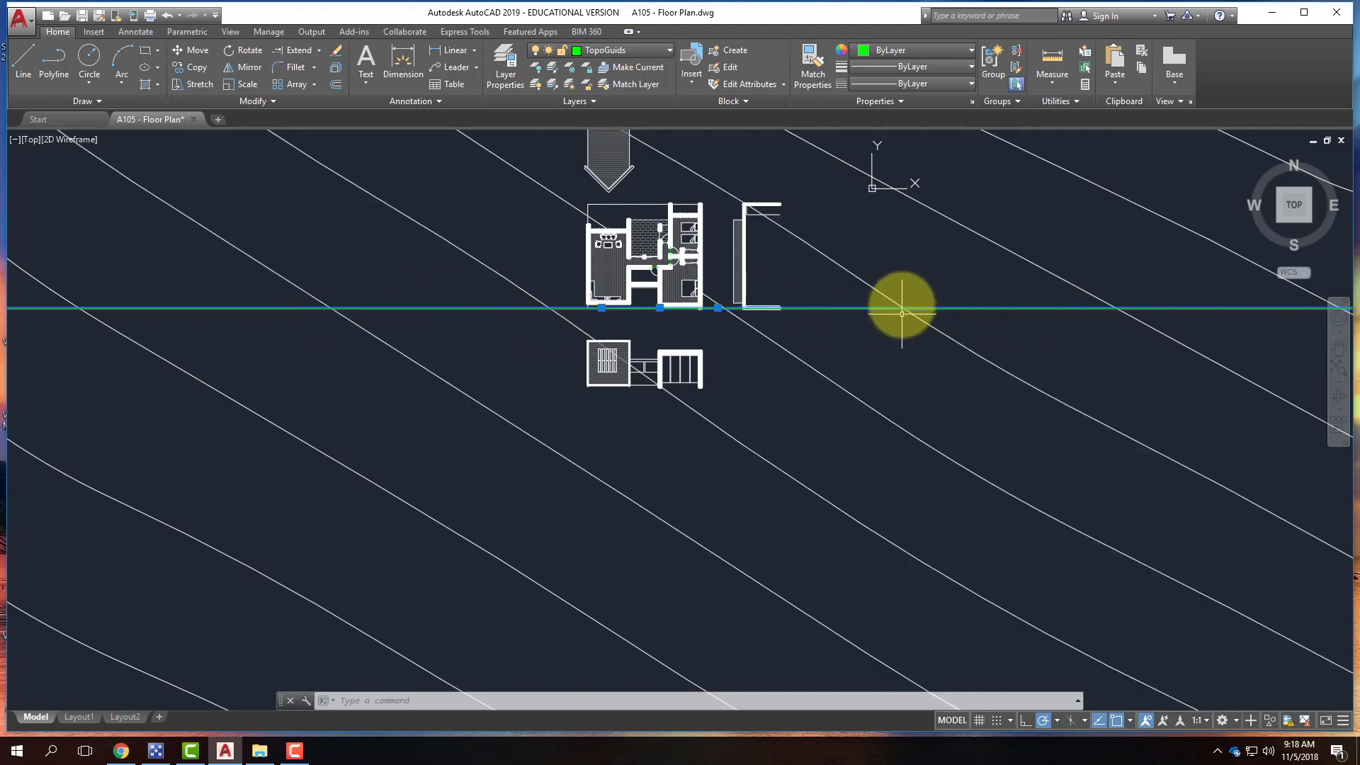
{"action": "key", "text": "Escape"}
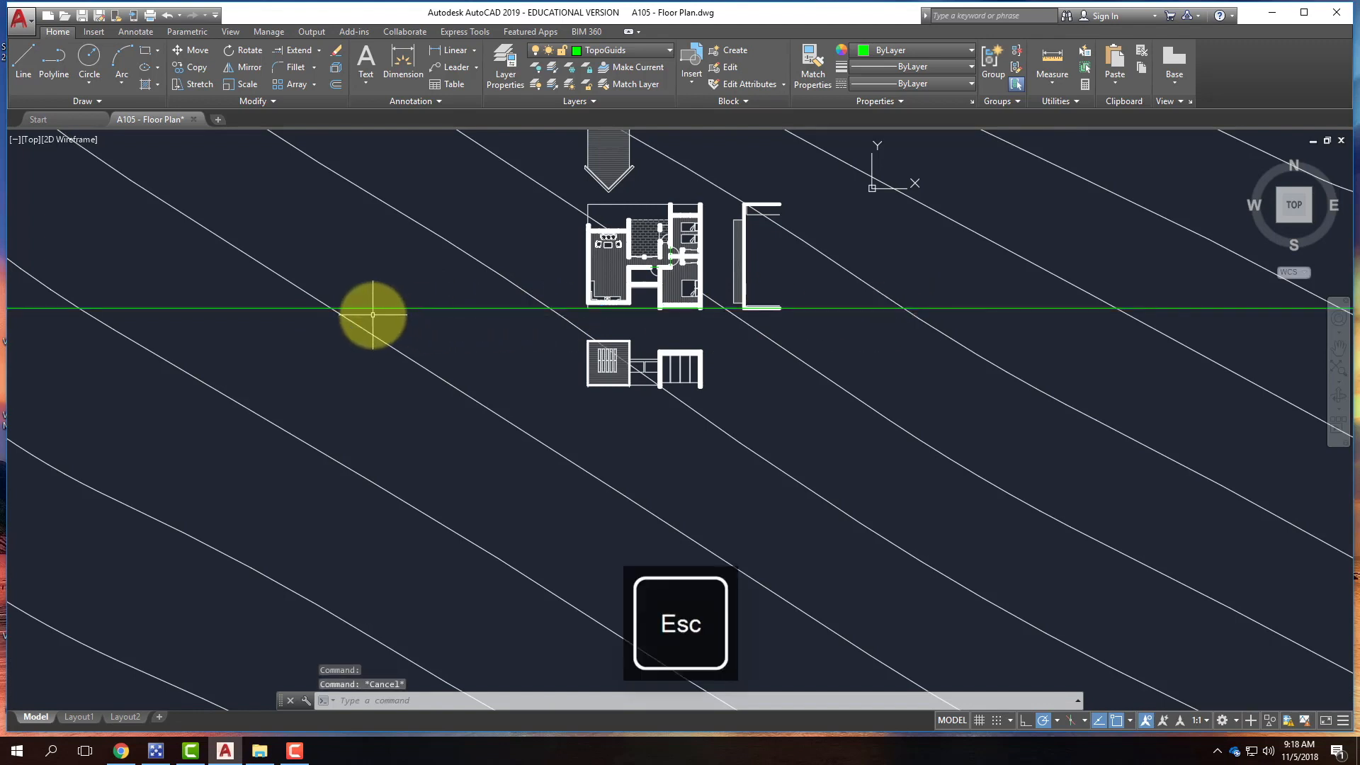
{"action": "key", "text": "Return"}
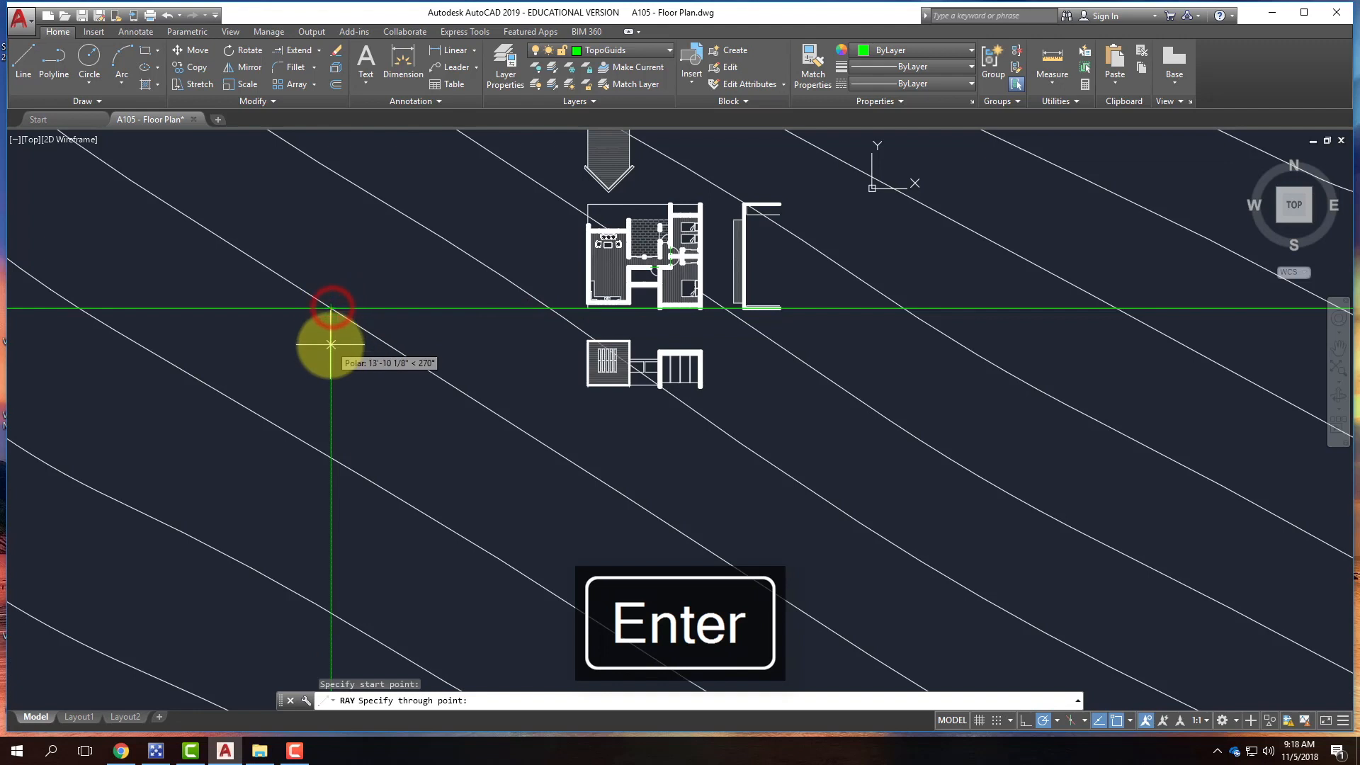
{"action": "key", "text": "Return"}
{"action": "right_click", "coordinate": [470, 339]}
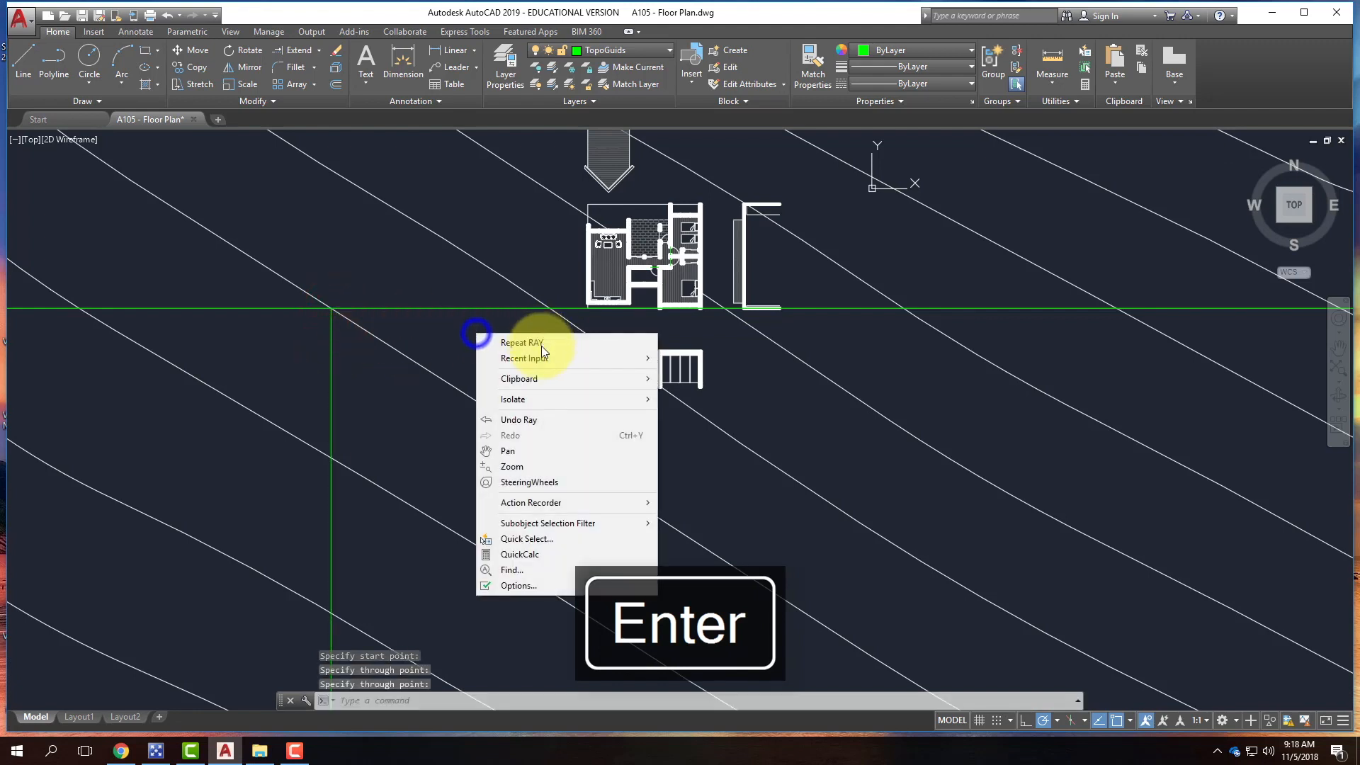
{"action": "left_click", "coordinate": [542, 346]}
{"action": "left_click", "coordinate": [548, 308]}
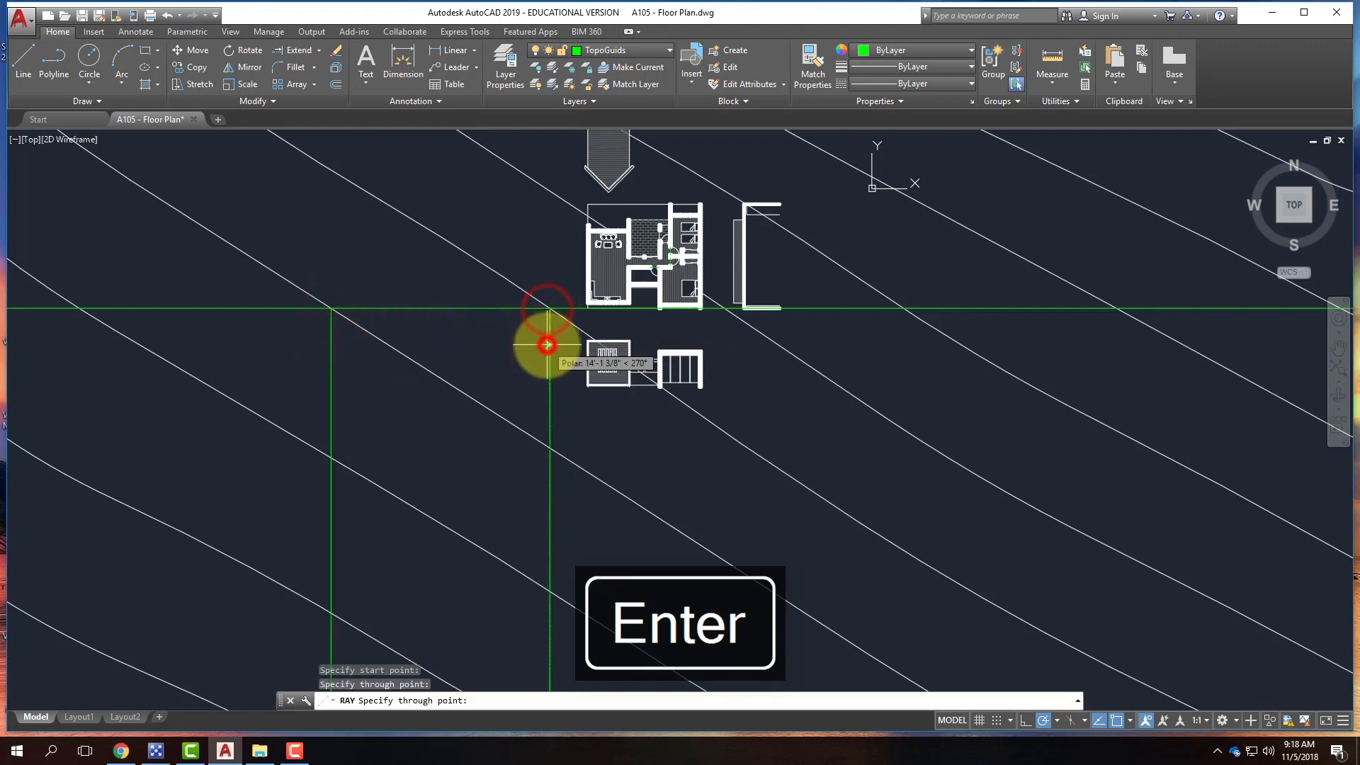
{"action": "left_click", "coordinate": [548, 345]}
{"action": "key", "text": "Return"}
- Draw vertical rays downward from the next two contour crossings on the construction line, just east of the floor plan and beyond the east elevation
{"action": "right_click", "coordinate": [732, 333]}
{"action": "left_click", "coordinate": [764, 344]}
{"action": "left_click", "coordinate": [725, 309]}
{"action": "left_click", "coordinate": [723, 334]}
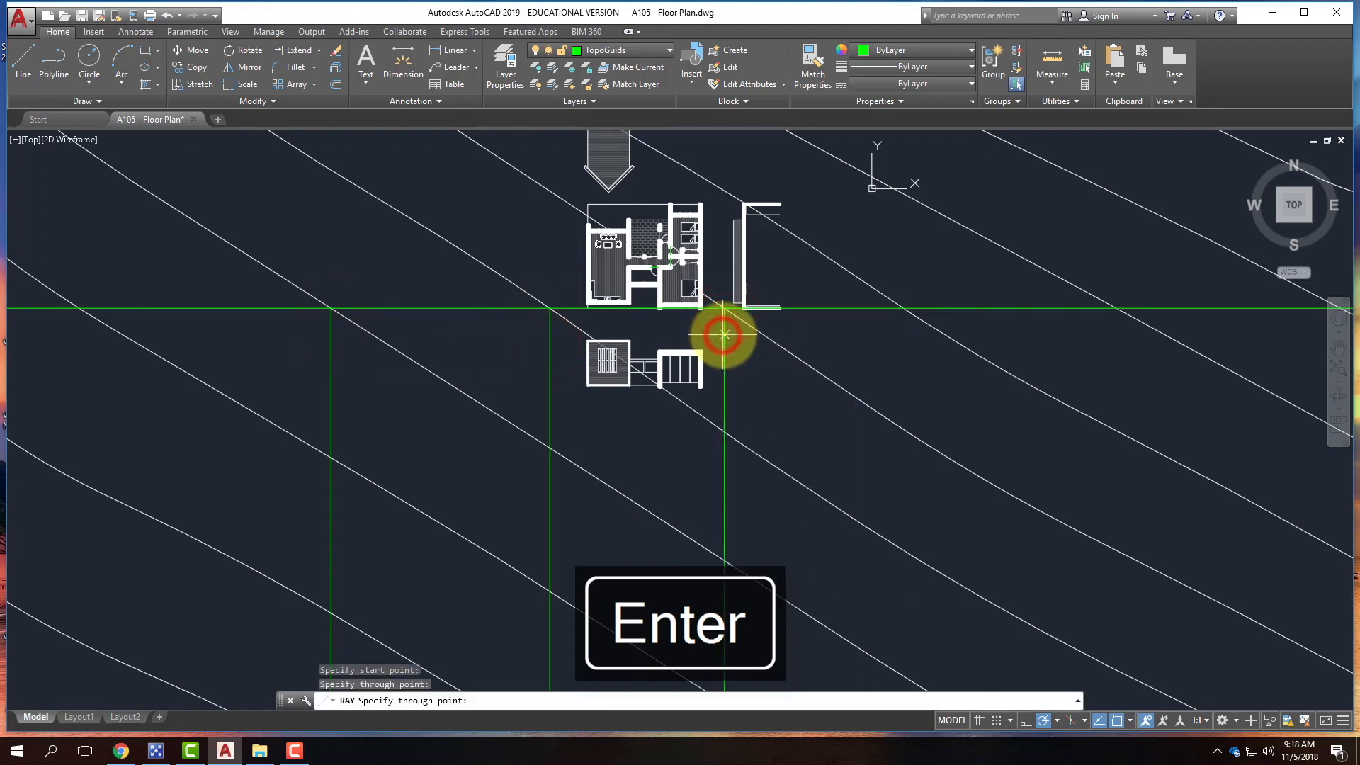
{"action": "key", "text": "Return"}
{"action": "right_click", "coordinate": [892, 325]}
{"action": "left_click", "coordinate": [938, 335]}
{"action": "left_click", "coordinate": [903, 309]}
{"action": "left_click", "coordinate": [902, 342]}
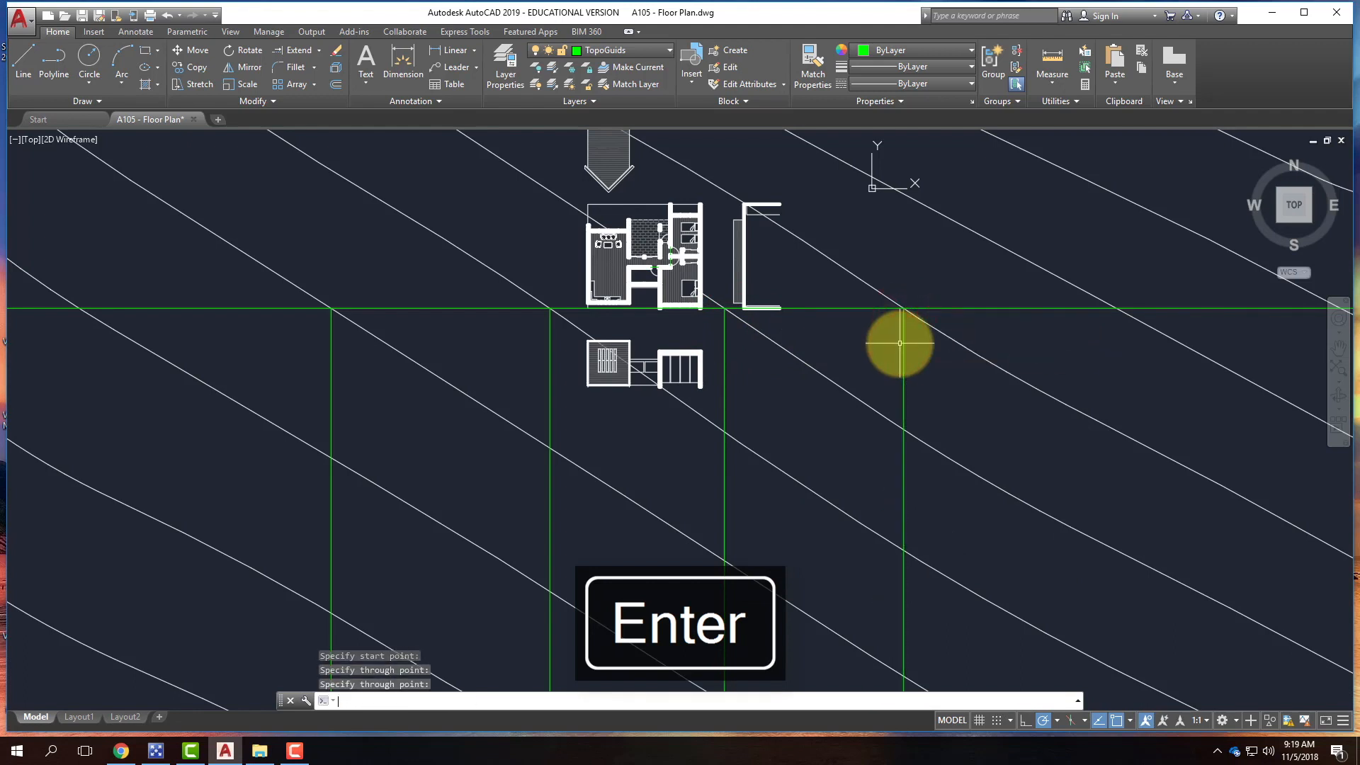
{"action": "key", "text": "Return"}
- Draw a horizontal construction line across the vertical rays, in the open area below the south elevation
{"action": "left_click", "coordinate": [344, 306]}
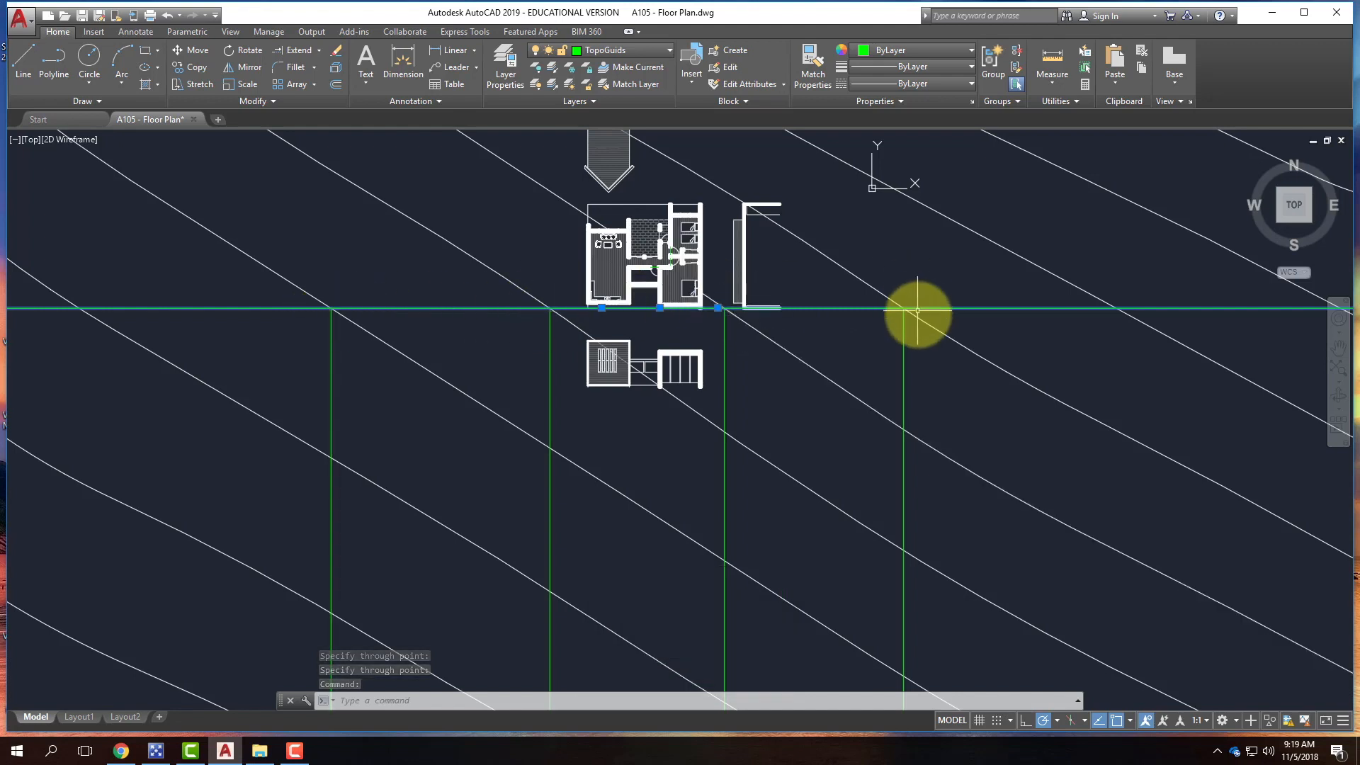
{"action": "key", "text": "Escape"}
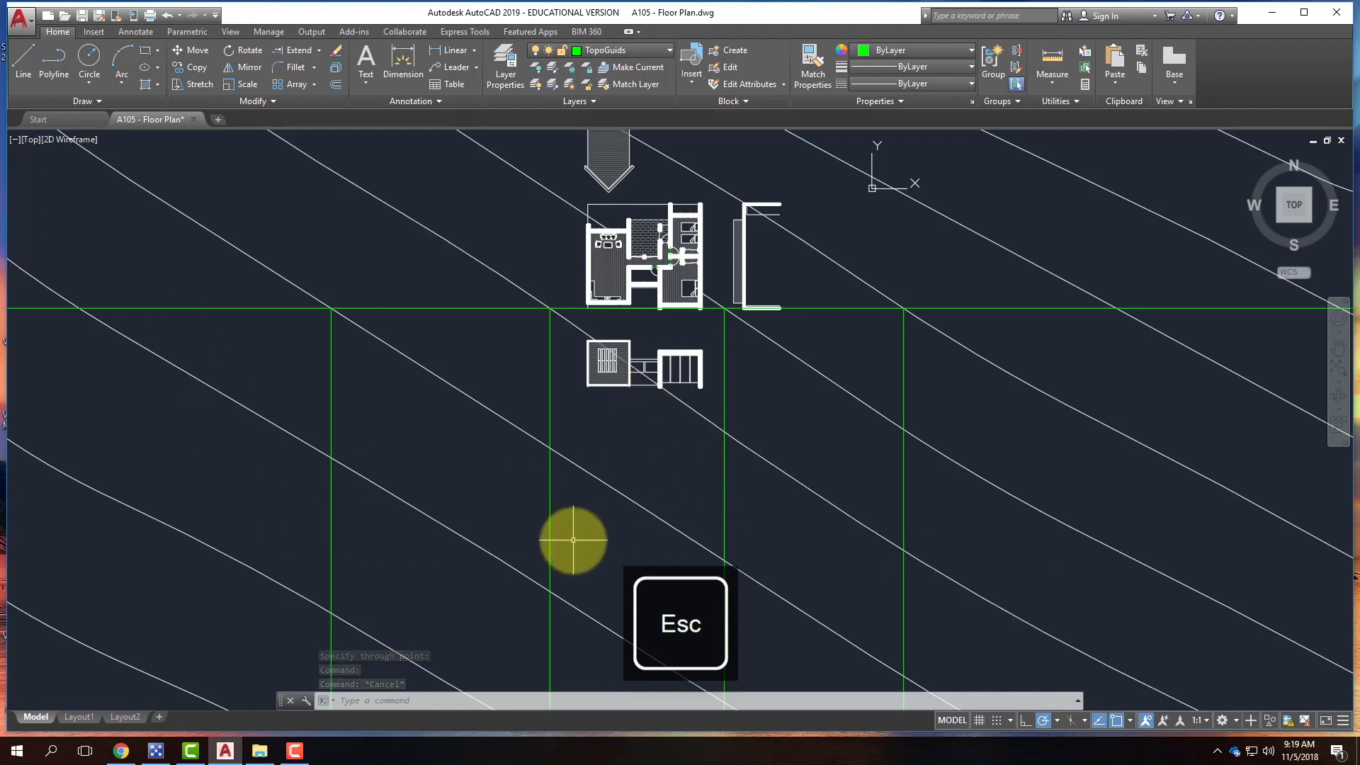
{"action": "type", "text": "xl"}
{"action": "key", "text": "Return"}
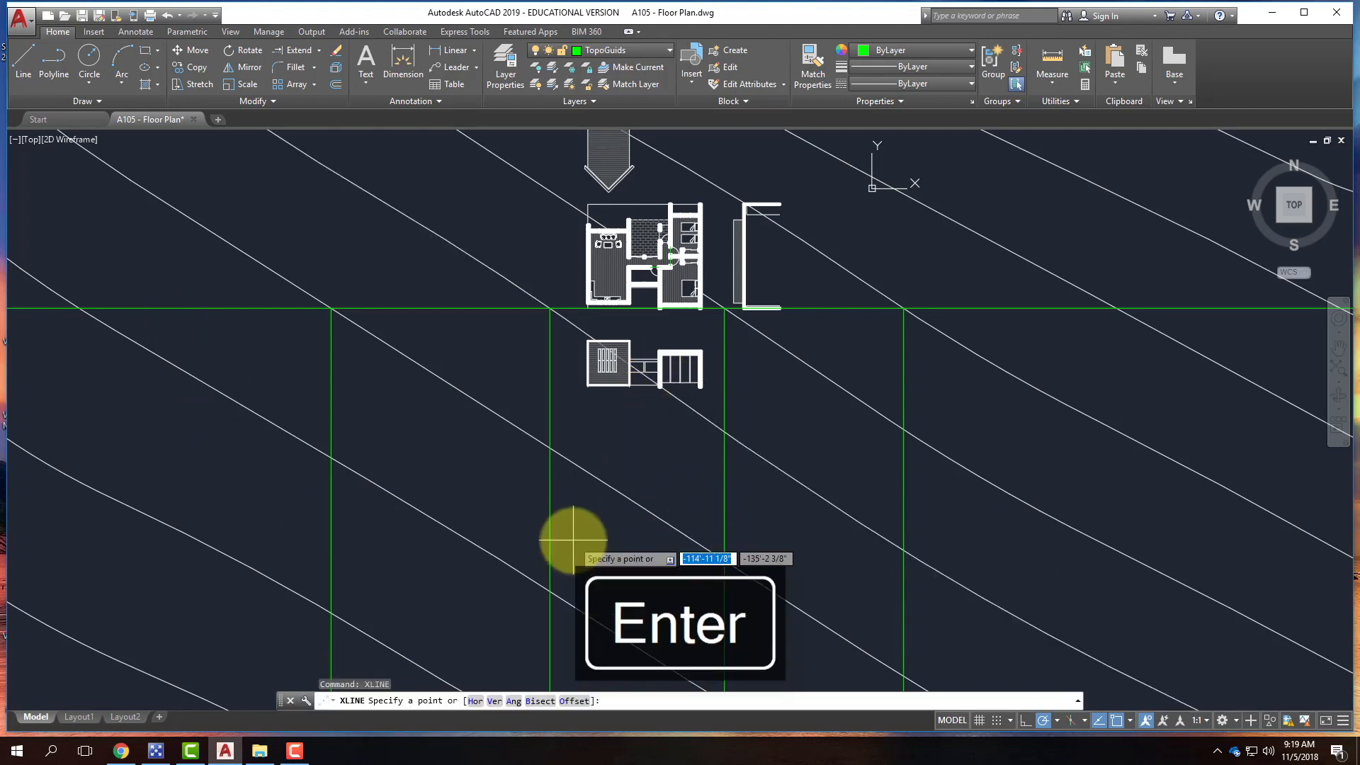
{"action": "left_click", "coordinate": [582, 540]}
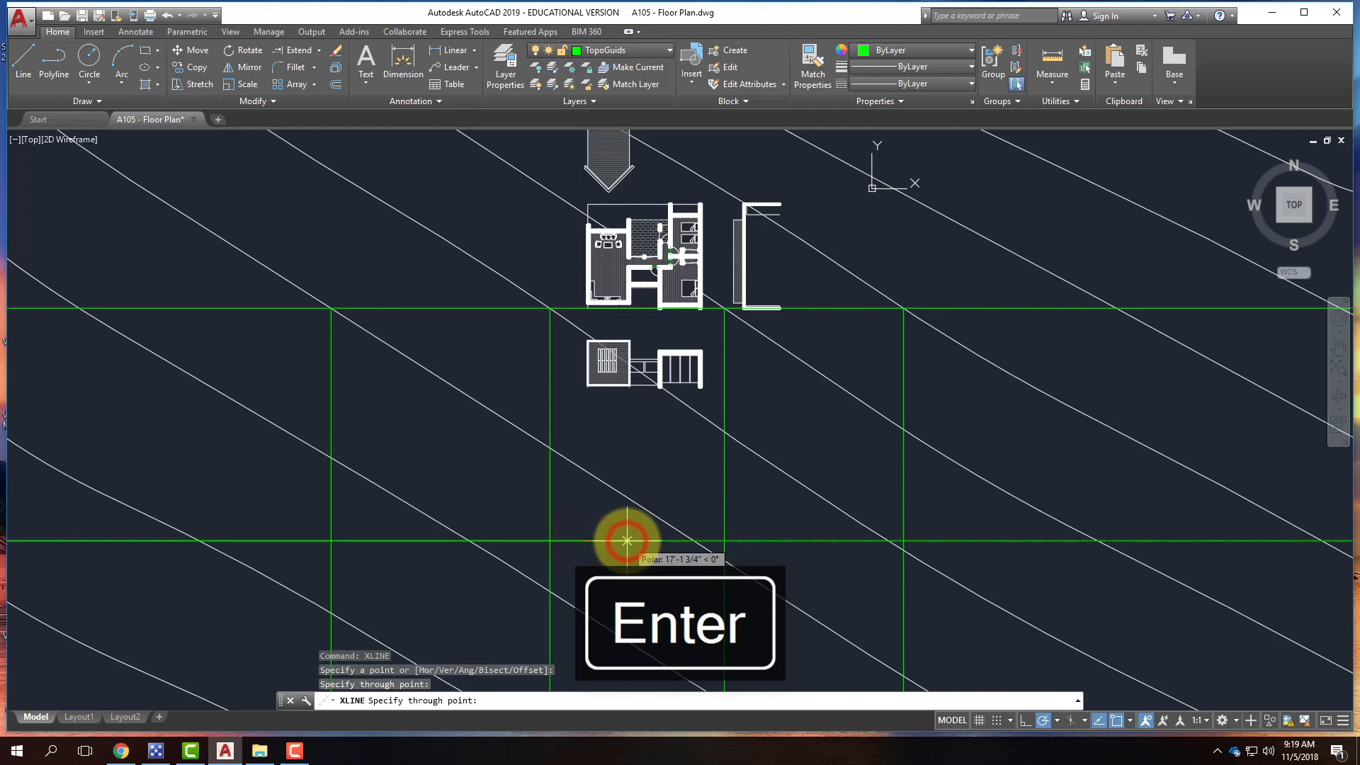
{"action": "left_click", "coordinate": [627, 540]}
{"action": "key", "text": "Return"}
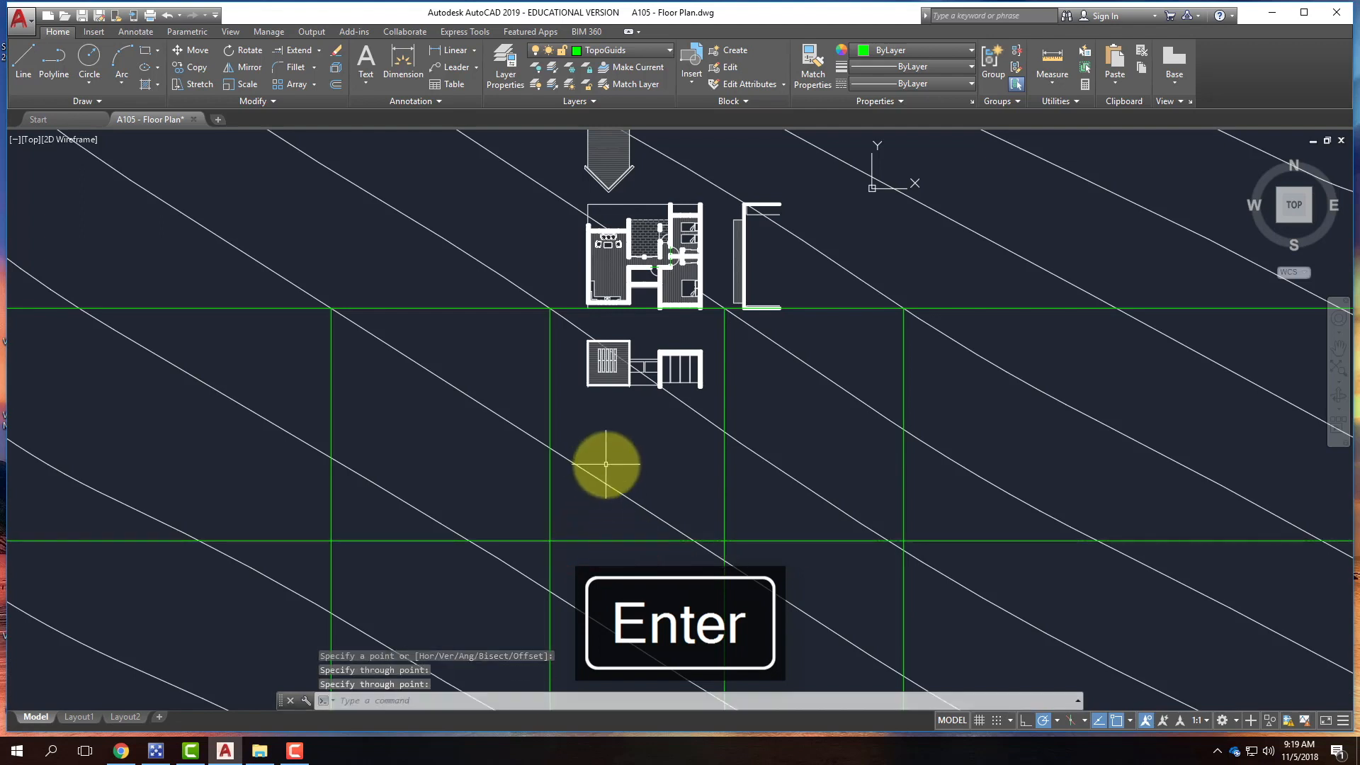
{"action": "left_click", "coordinate": [615, 541]}
{"action": "key", "text": "Escape"}
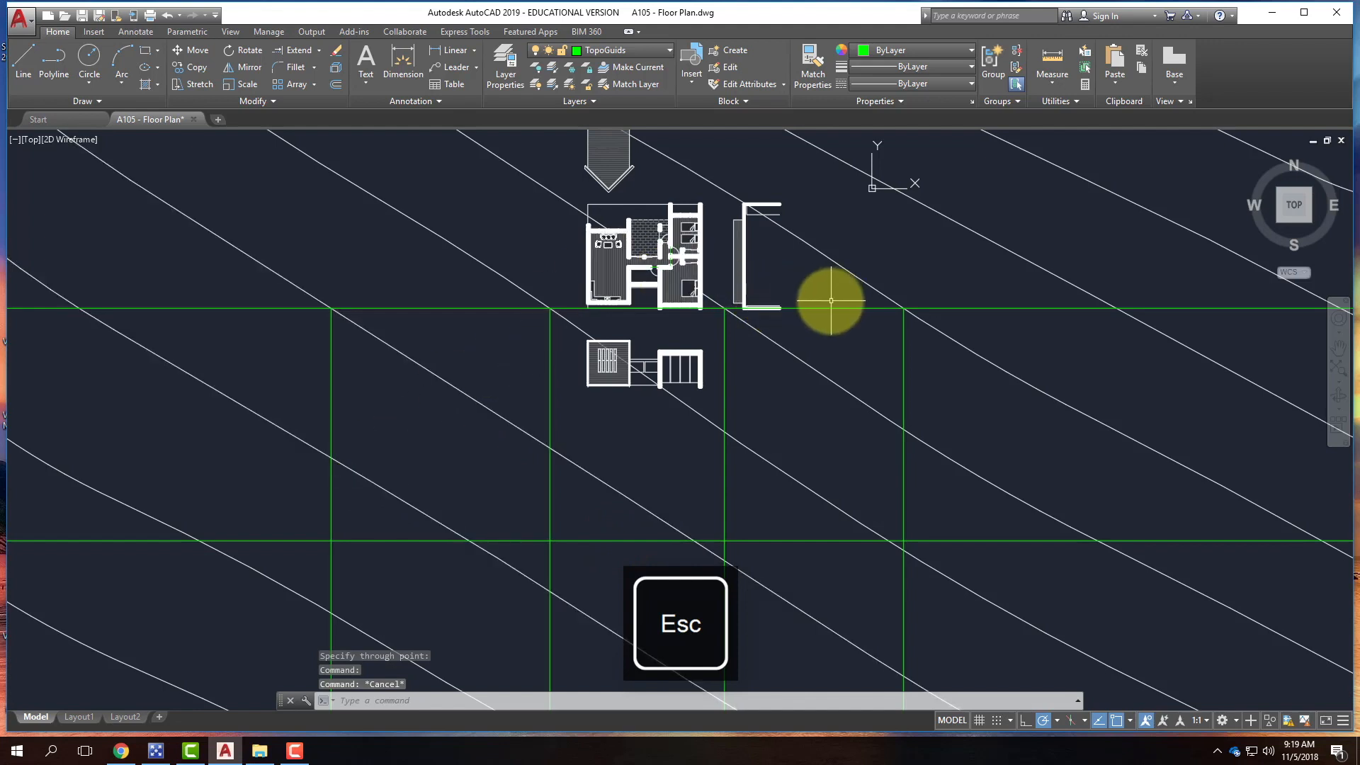
{"action": "key", "text": "Escape"}
- Offset the lower horizontal construction line upward four times in succession at 1' spacing
{"action": "left_click", "coordinate": [601, 541]}
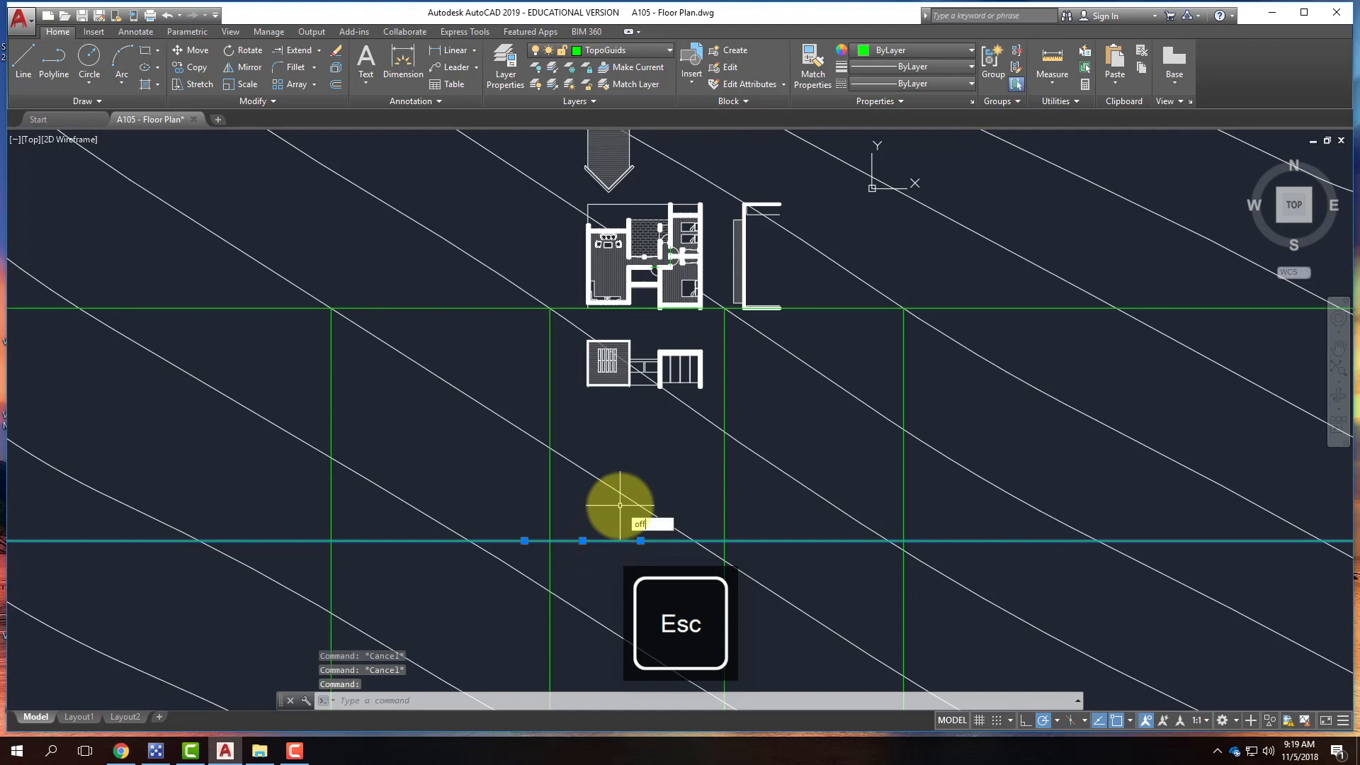
{"action": "type", "text": "of"}
{"action": "key", "text": "Return"}
{"action": "type", "text": "1'"}
{"action": "key", "text": "Return"}
{"action": "left_click", "coordinate": [622, 476]}
{"action": "scroll", "coordinate": [629, 537], "scroll_direction": "up", "scroll_amount": 2}
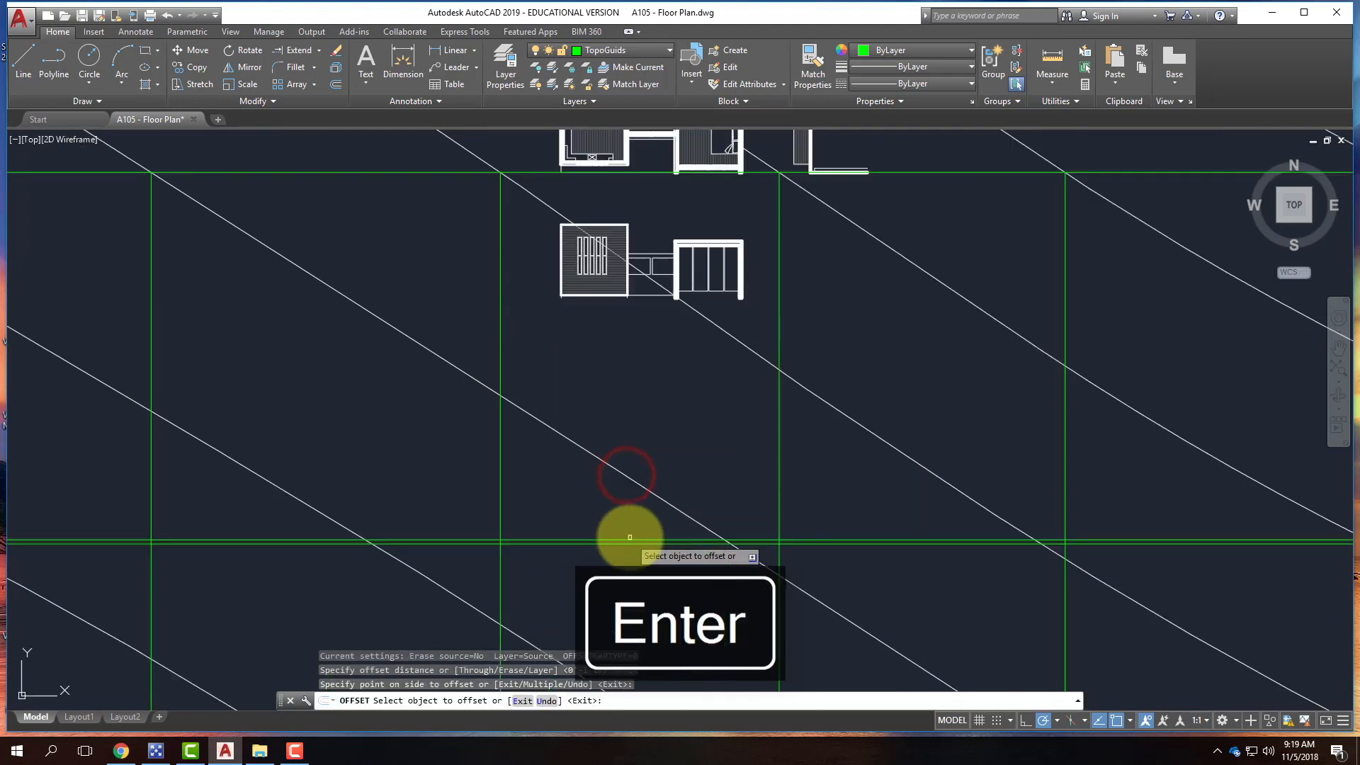
{"action": "left_click", "coordinate": [629, 538]}
{"action": "left_click", "coordinate": [634, 535]}
{"action": "left_click", "coordinate": [638, 536]}
{"action": "left_click", "coordinate": [680, 446]}
{"action": "left_click", "coordinate": [638, 530]}
{"action": "left_click", "coordinate": [666, 464]}
{"action": "key", "text": "Escape"}
- Examine where the vertical rays cross the stacked 1' horizontal lines, and check the Spline Fit tool's description
{"action": "scroll", "coordinate": [819, 571], "scroll_direction": "down", "scroll_amount": 2}
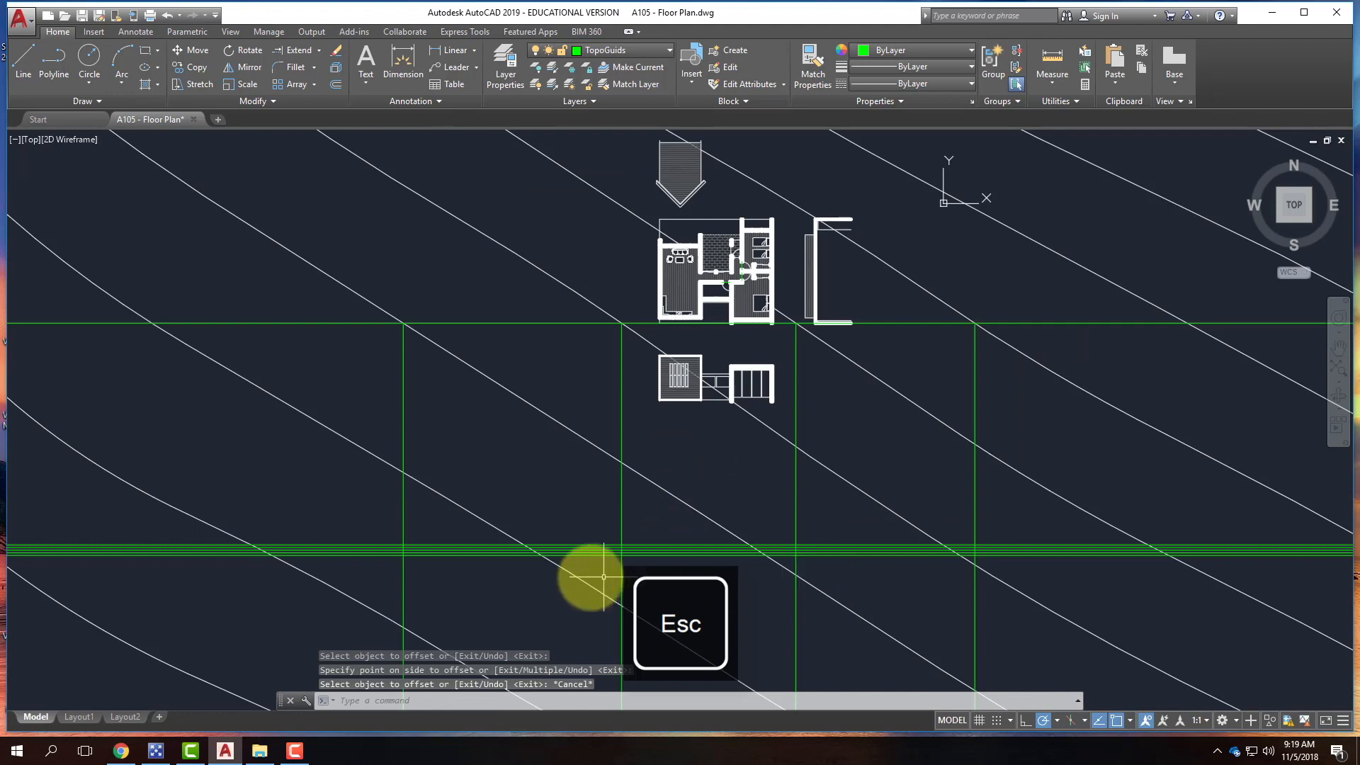
{"action": "scroll", "coordinate": [603, 577], "scroll_direction": "up", "scroll_amount": 4}
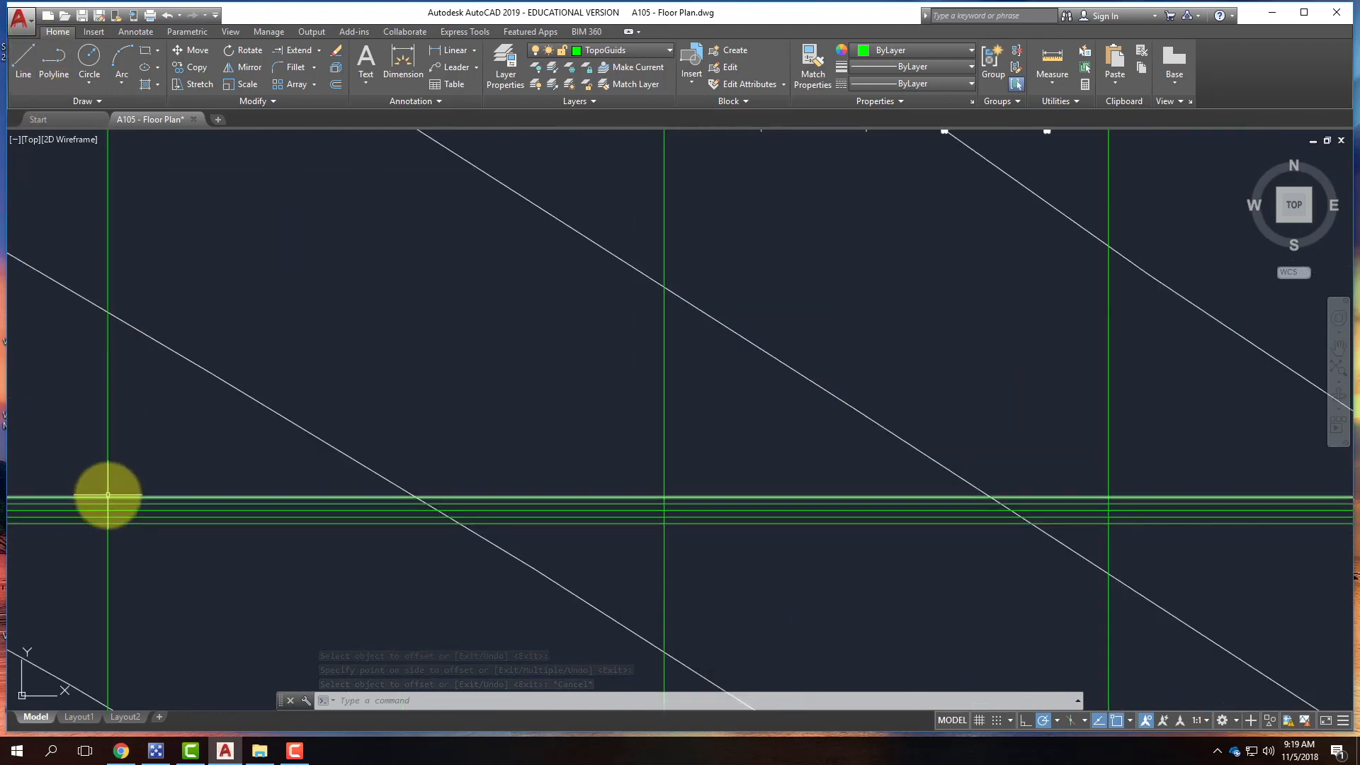
{"action": "scroll", "coordinate": [168, 595], "scroll_direction": "down", "scroll_amount": 4}
{"action": "scroll", "coordinate": [143, 577], "scroll_direction": "up", "scroll_amount": 4}
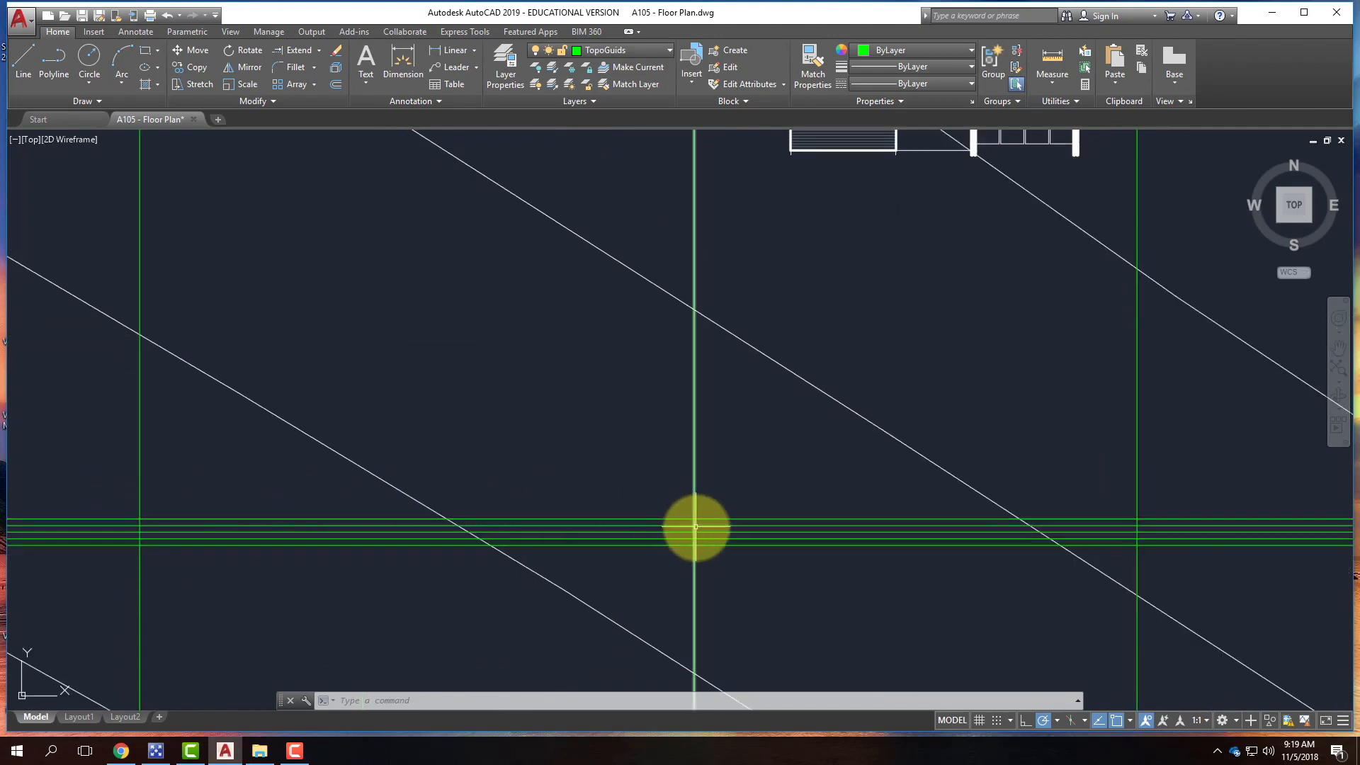
{"action": "scroll", "coordinate": [524, 496], "scroll_direction": "down", "scroll_amount": 4}
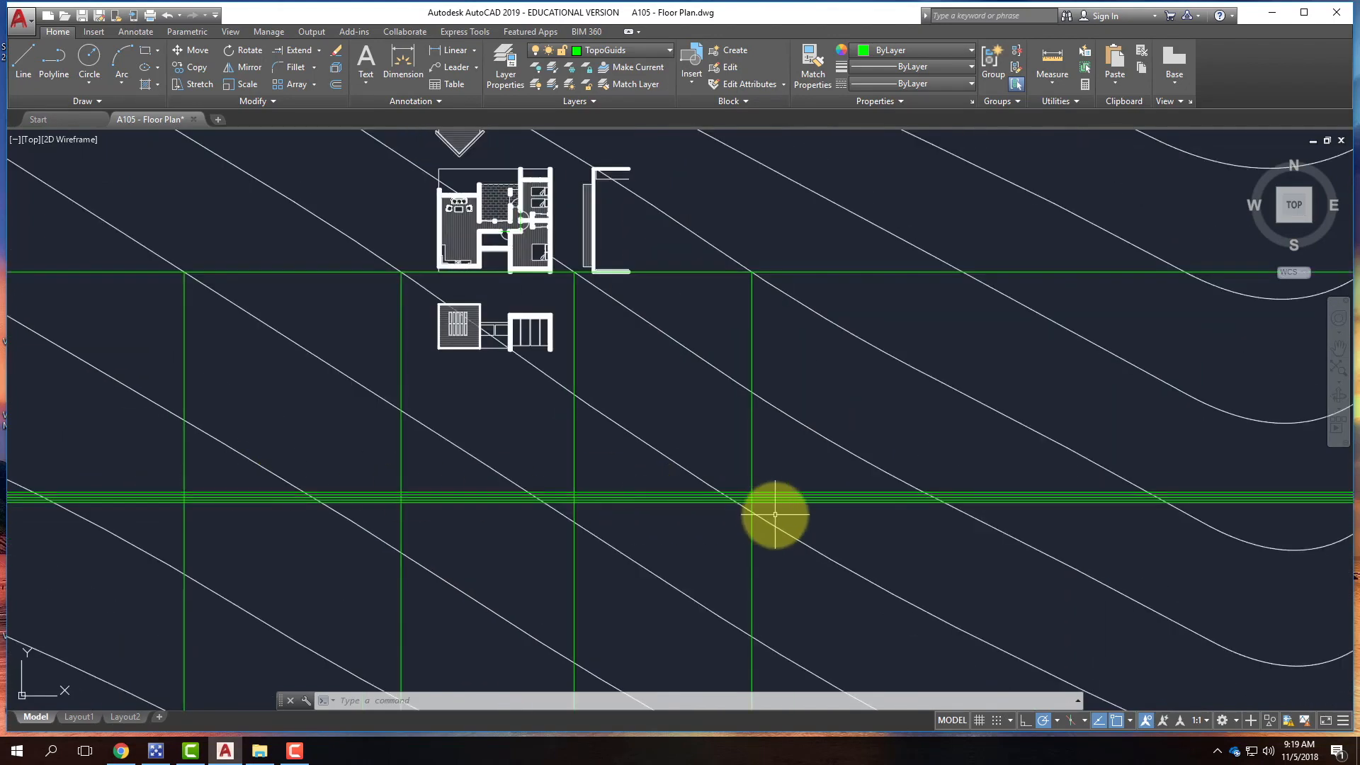
{"action": "key", "text": "Escape"}
{"action": "key", "text": "Escape"}
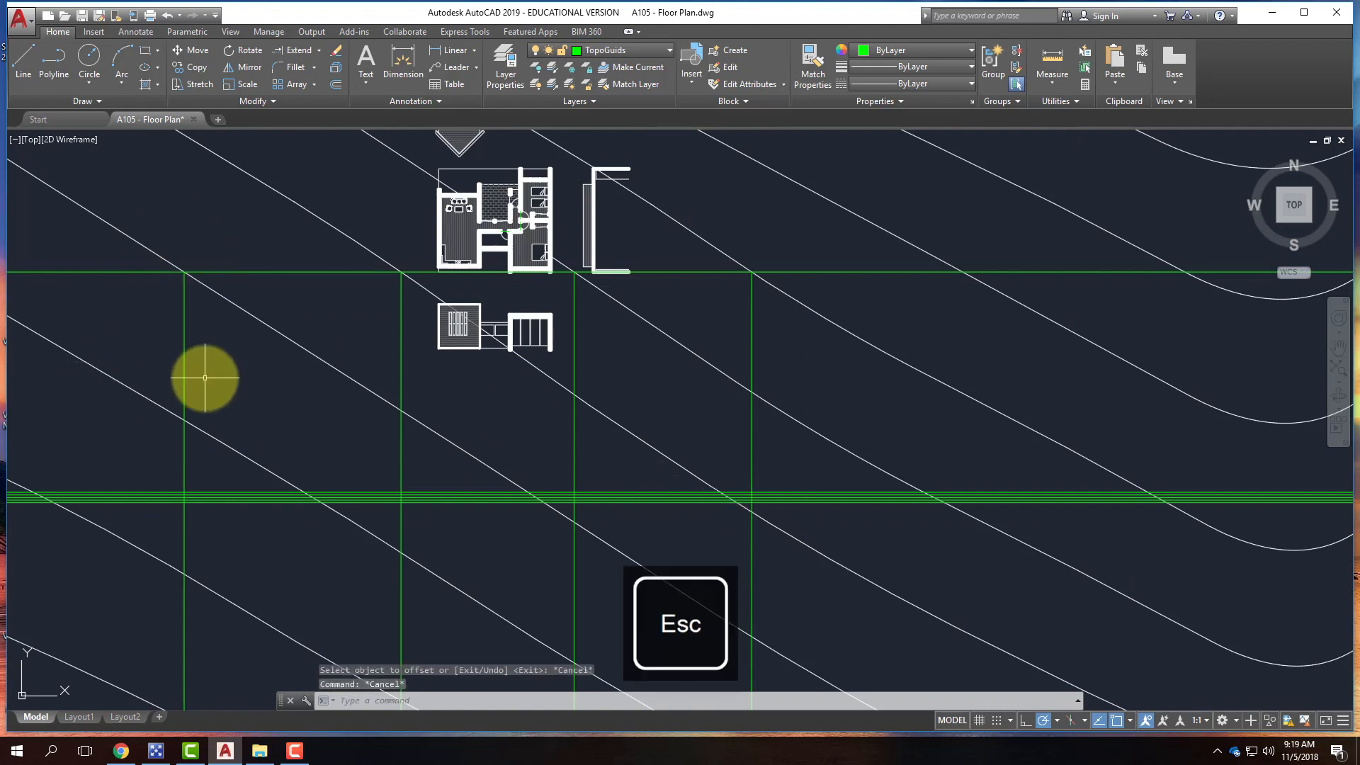
{"action": "left_click", "coordinate": [81, 104]}
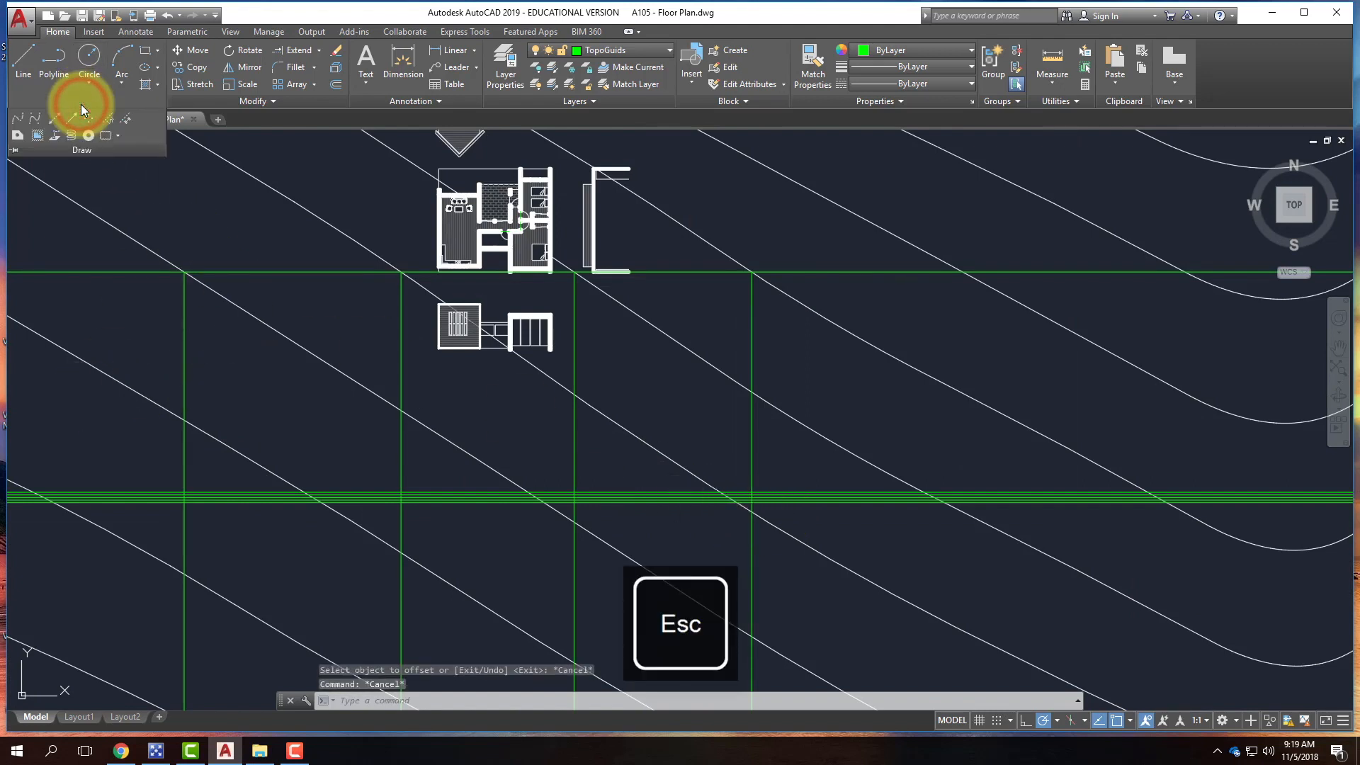
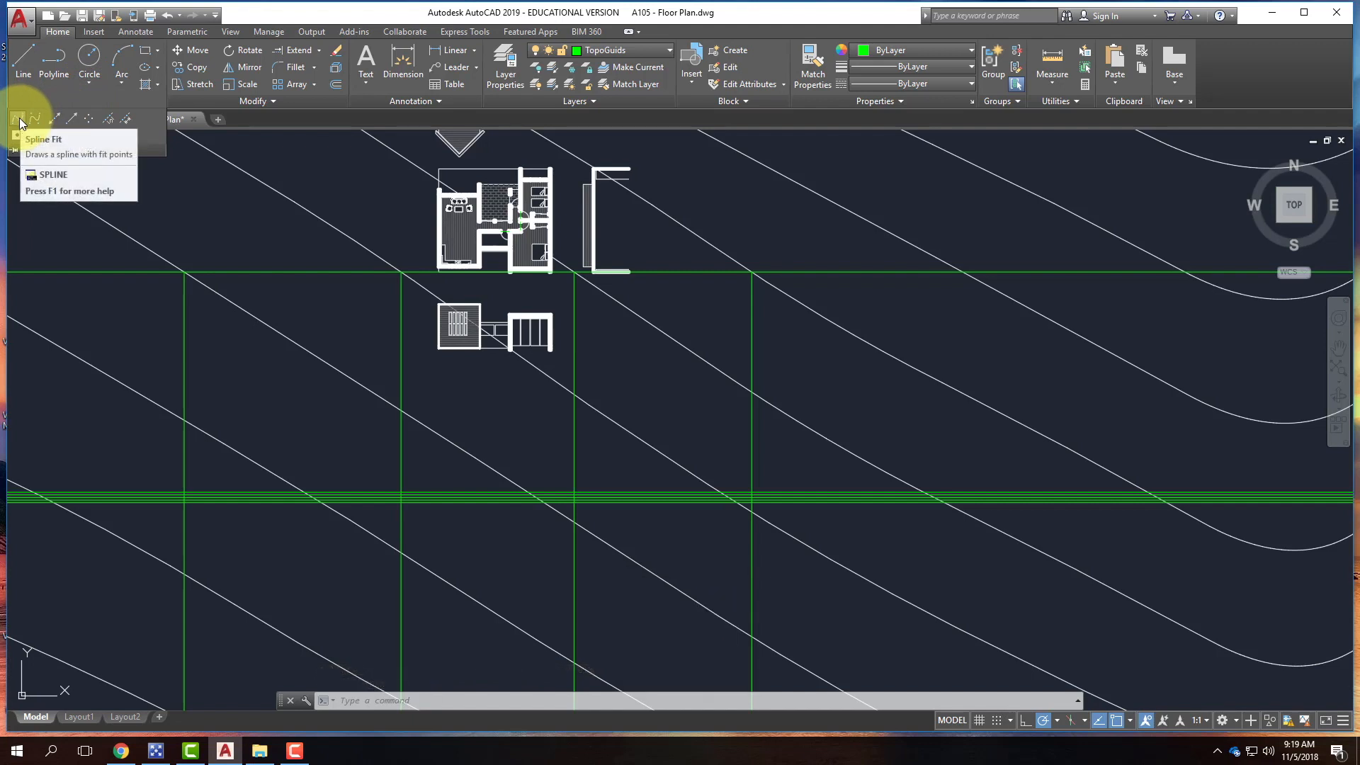
{"action": "key", "text": "Escape"}
- Make A-SouthElevation the current layer and set the current lineweight to 0.70 mm
{"action": "left_click", "coordinate": [622, 49]}
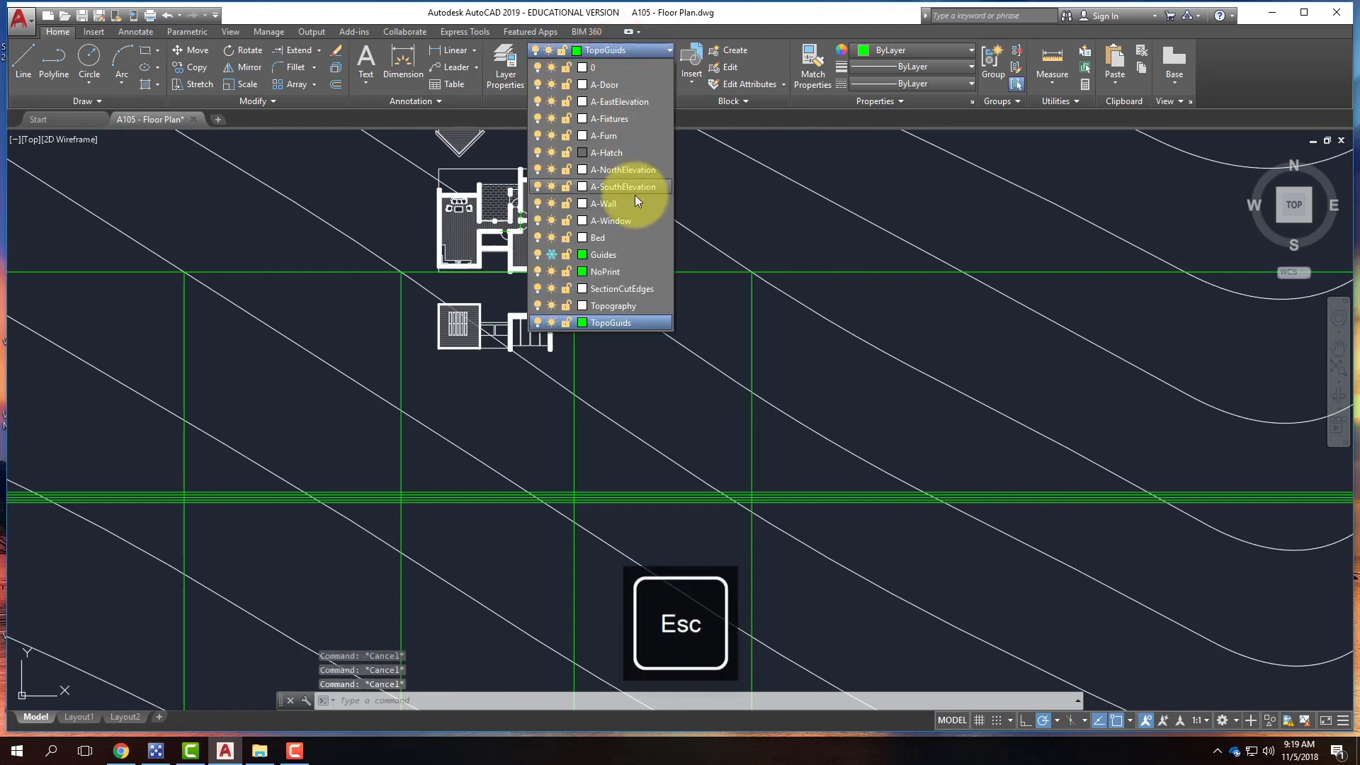
{"action": "left_click", "coordinate": [638, 188]}
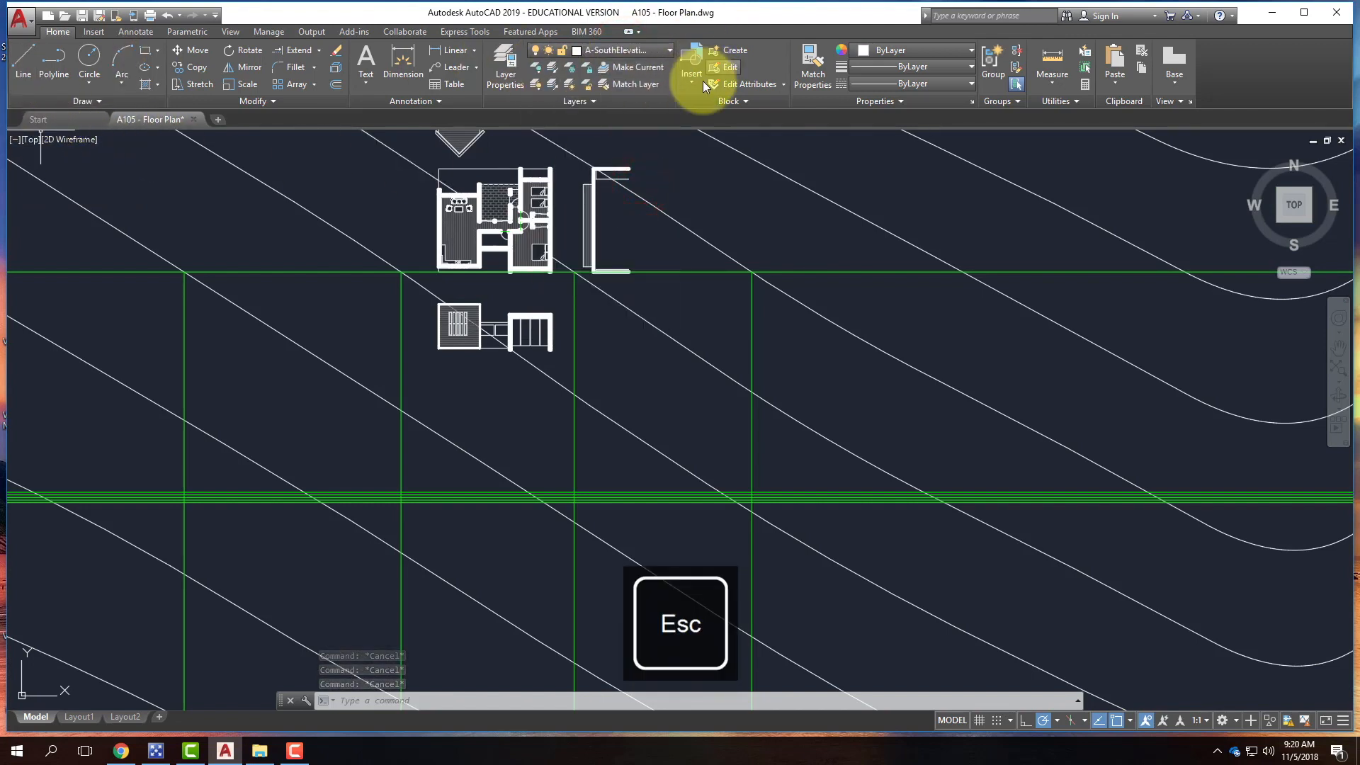
{"action": "left_click", "coordinate": [632, 51]}
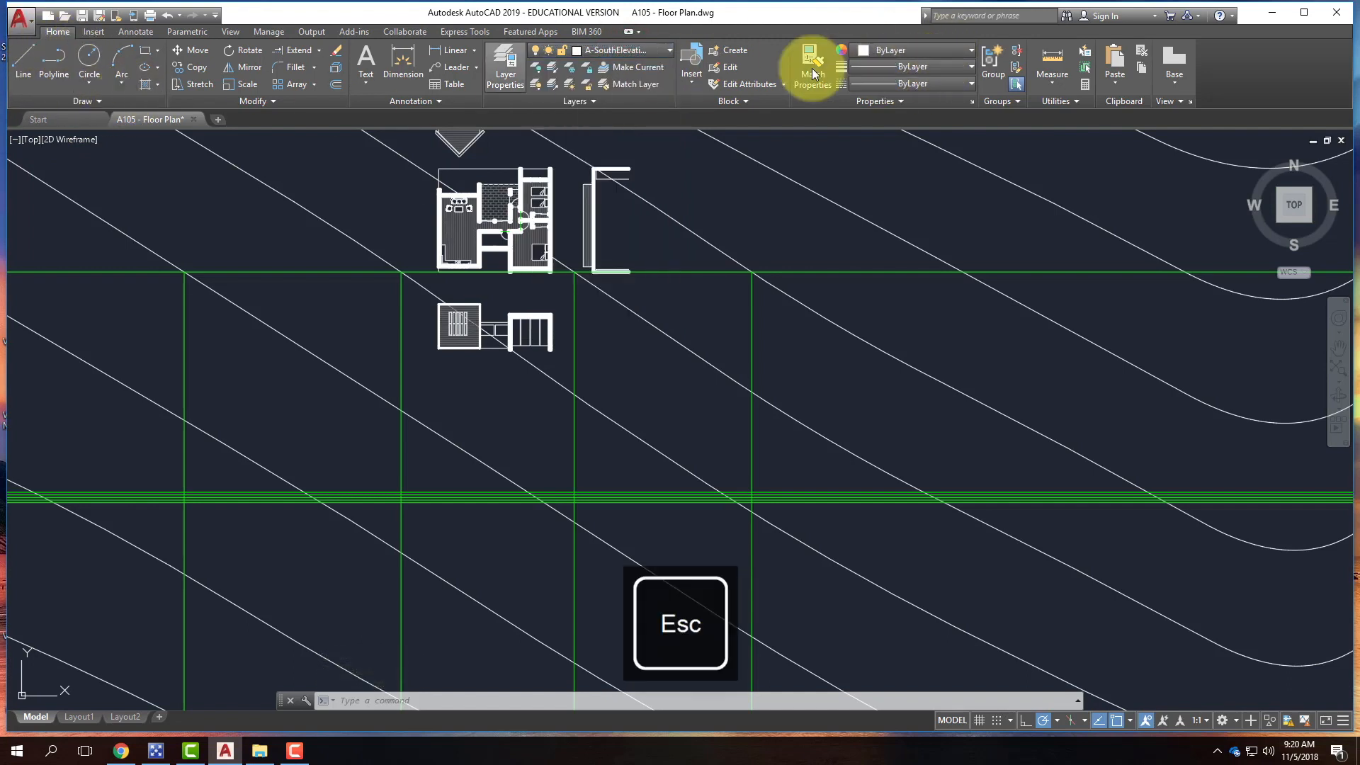
{"action": "left_click", "coordinate": [914, 67]}
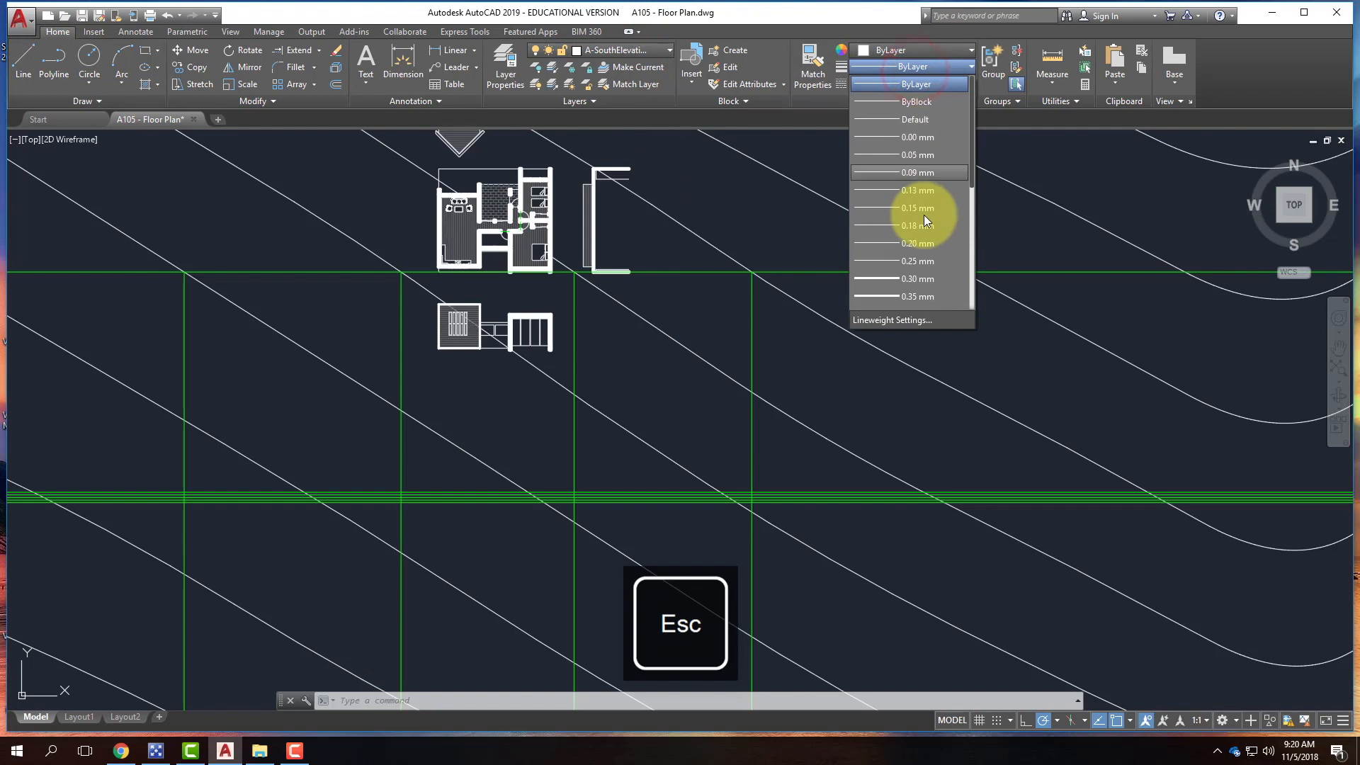
{"action": "scroll", "coordinate": [926, 290], "scroll_direction": "down", "scroll_amount": 3}
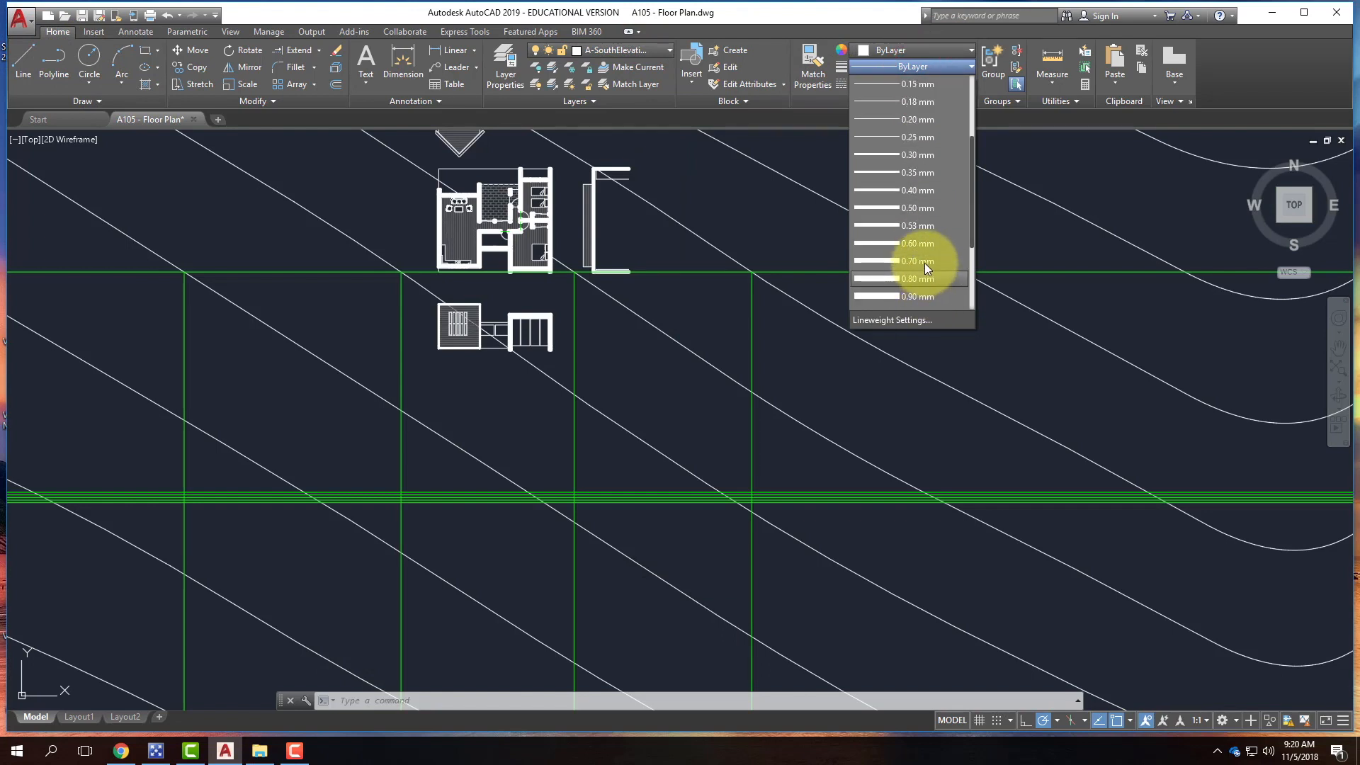
{"action": "left_click", "coordinate": [924, 262]}
- Draw a fit-point spline through the four vertical rays from west to east, starting on the top horizontal line and dropping one line at each ray
{"action": "scroll", "coordinate": [198, 517], "scroll_direction": "up", "scroll_amount": 7}
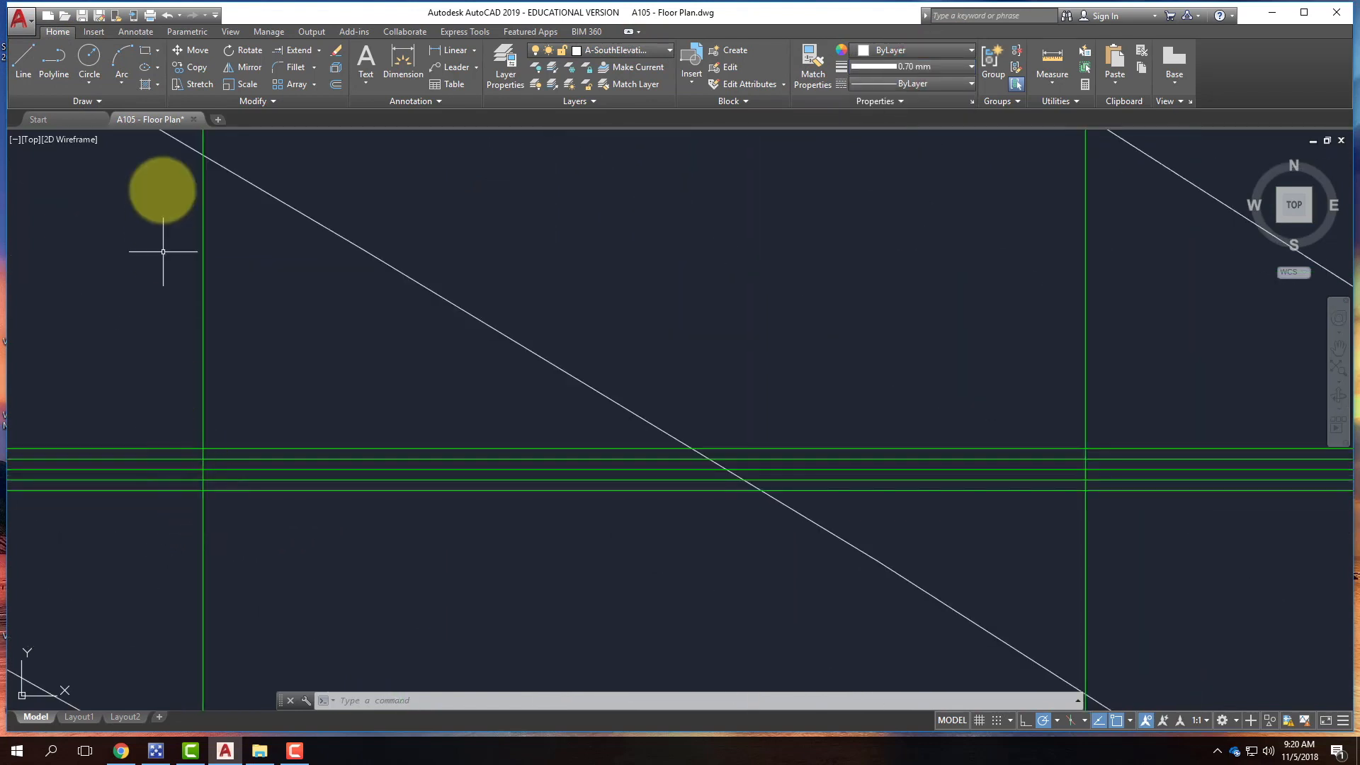
{"action": "left_click", "coordinate": [85, 101]}
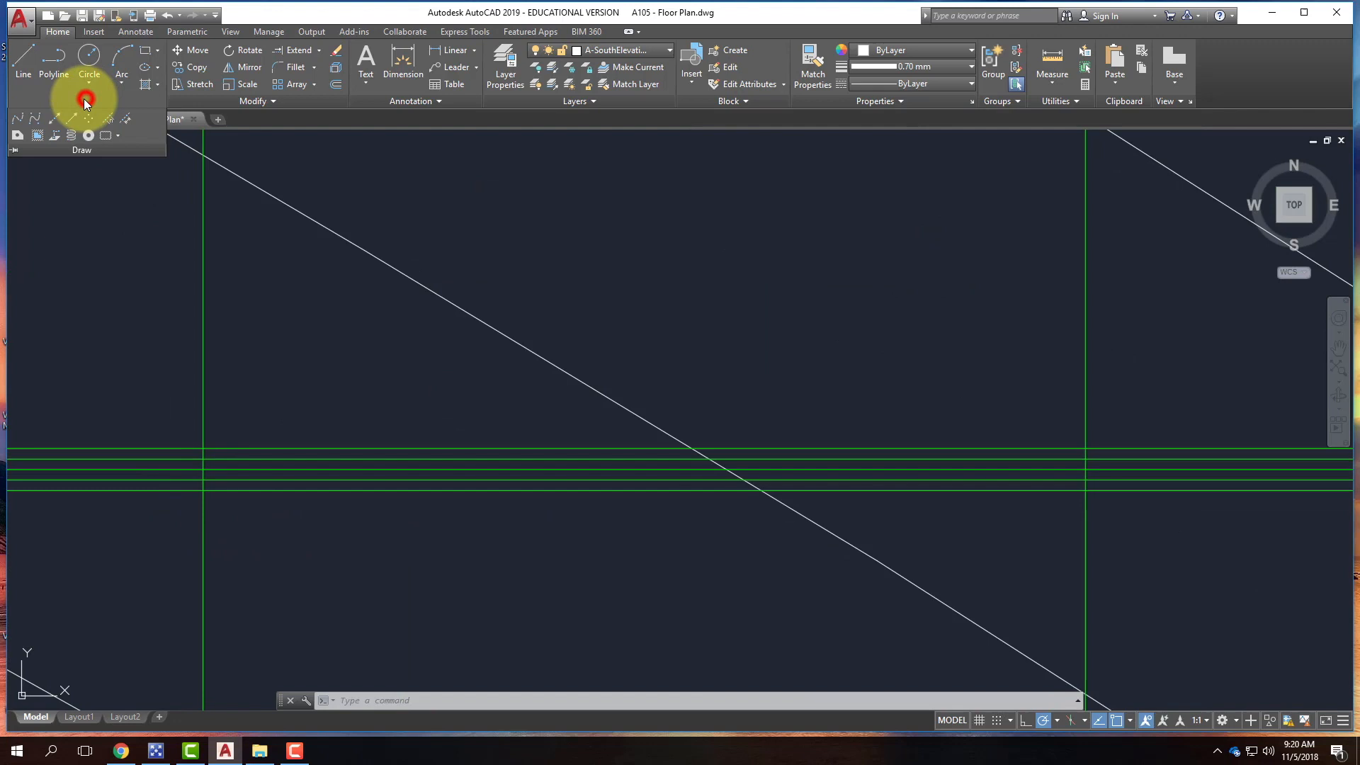
{"action": "left_click", "coordinate": [14, 119]}
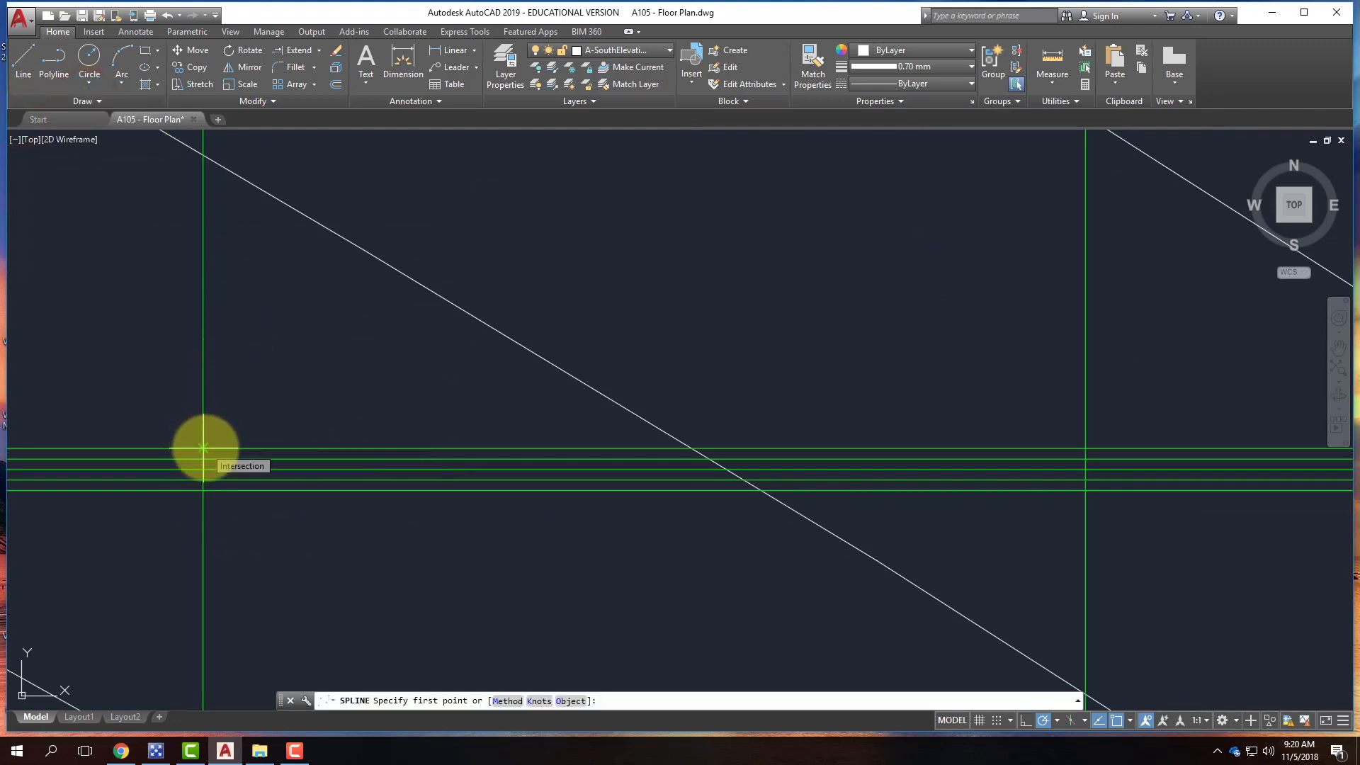
{"action": "left_click", "coordinate": [203, 447]}
{"action": "scroll", "coordinate": [364, 394], "scroll_direction": "down", "scroll_amount": 3}
{"action": "scroll", "coordinate": [513, 428], "scroll_direction": "up", "scroll_amount": 4}
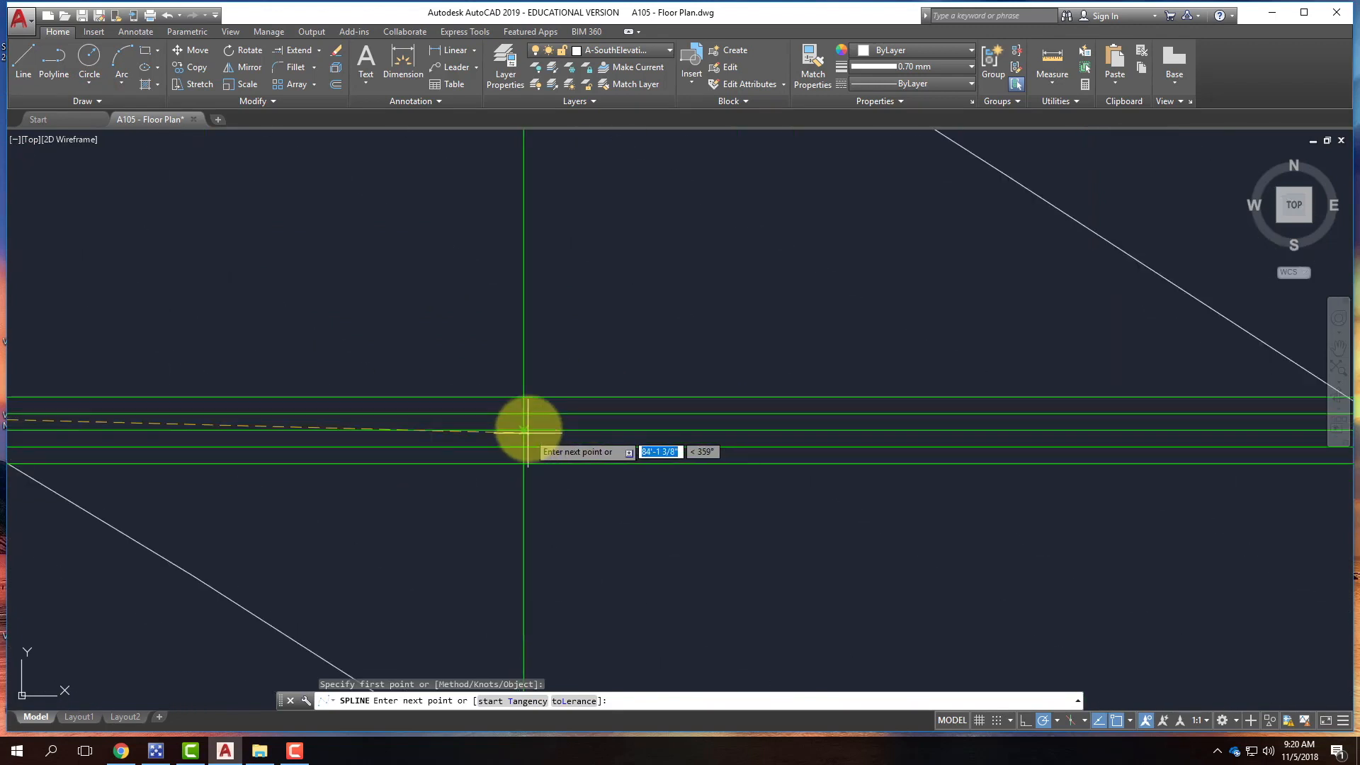
{"action": "left_click", "coordinate": [523, 413]}
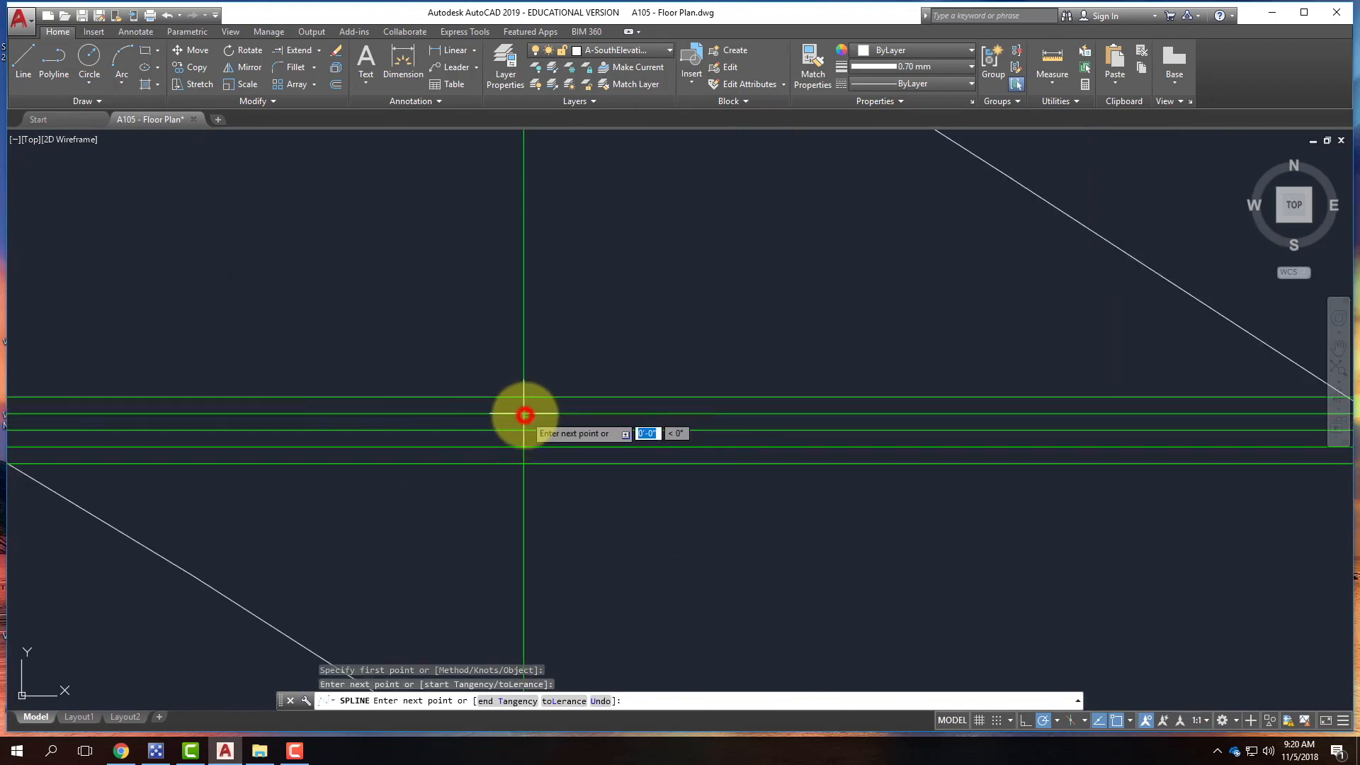
{"action": "scroll", "coordinate": [205, 409], "scroll_direction": "up", "scroll_amount": 3}
{"action": "scroll", "coordinate": [549, 422], "scroll_direction": "up", "scroll_amount": 3}
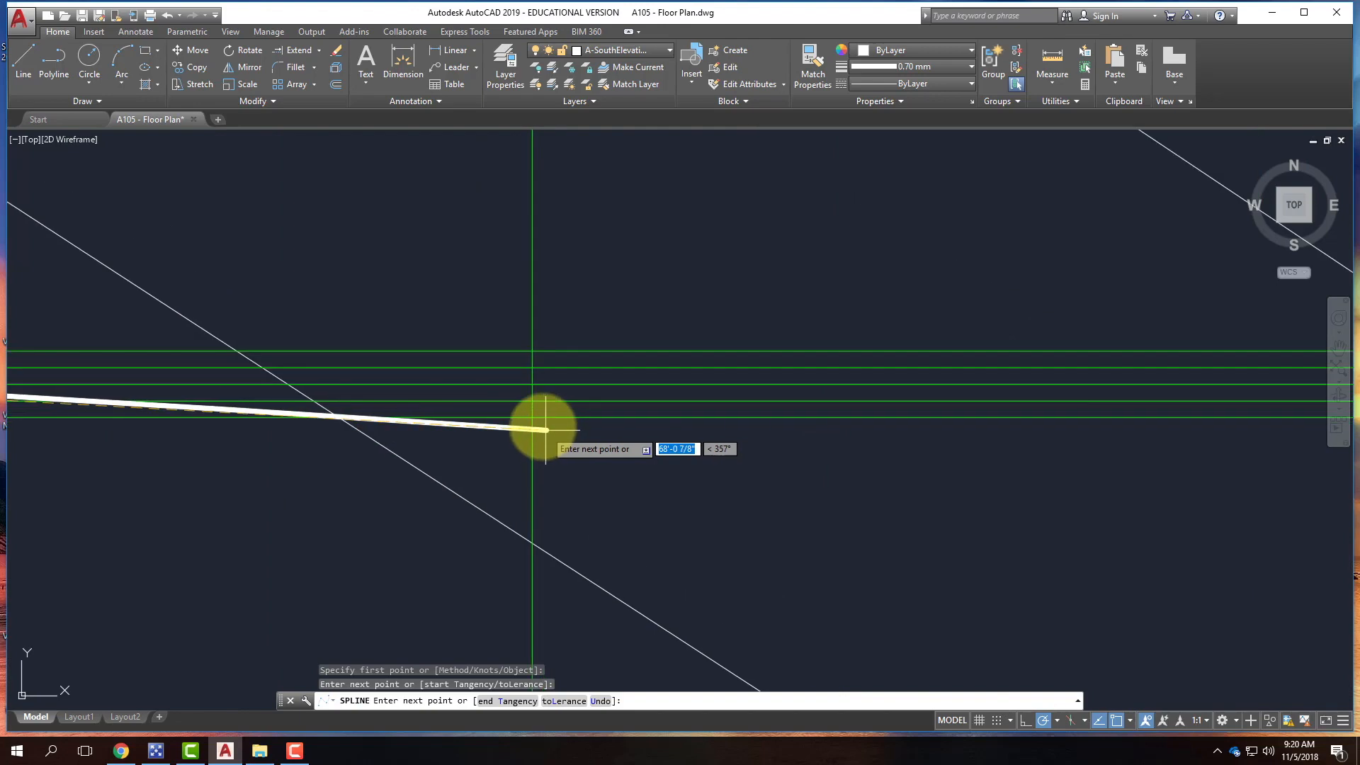
{"action": "left_click", "coordinate": [533, 387]}
{"action": "scroll", "coordinate": [319, 383], "scroll_direction": "down", "scroll_amount": 3}
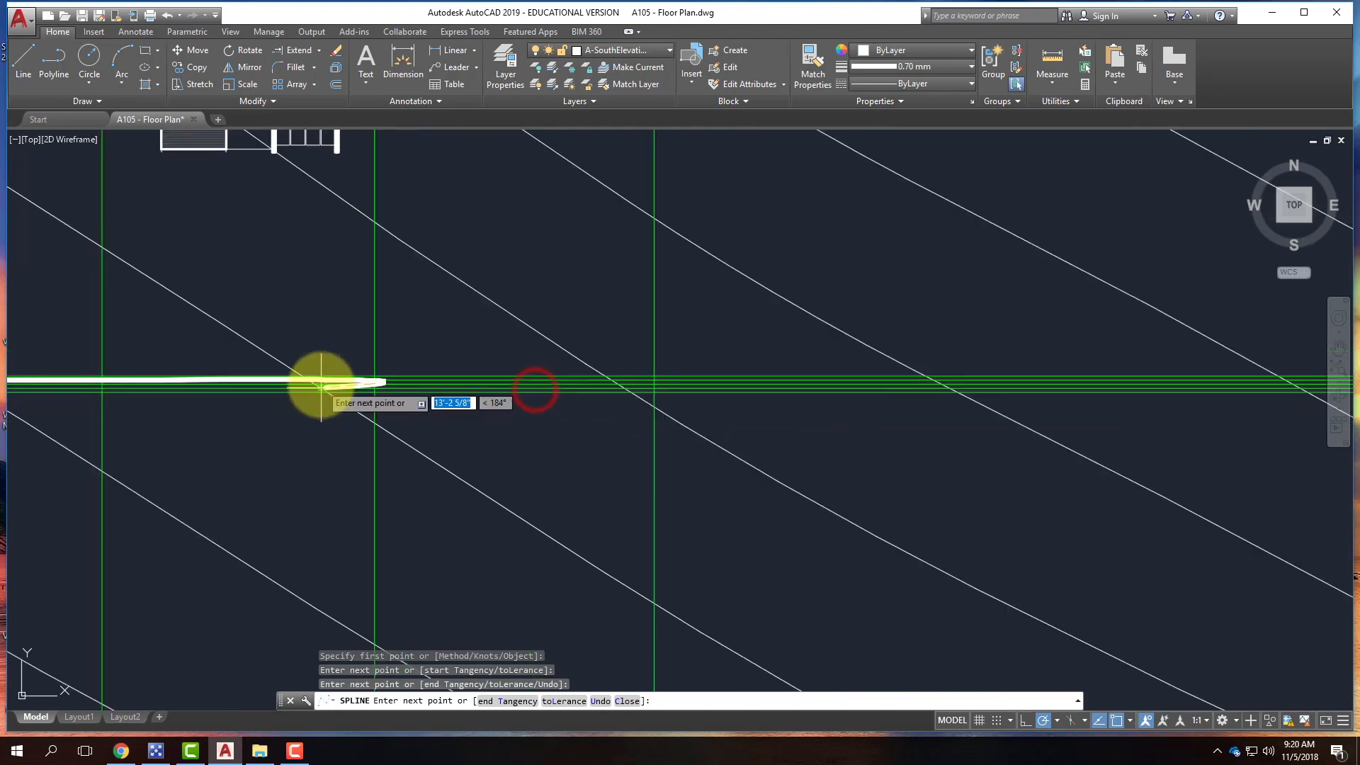
{"action": "scroll", "coordinate": [646, 386], "scroll_direction": "up", "scroll_amount": 3}
{"action": "left_click", "coordinate": [685, 388]}
{"action": "scroll", "coordinate": [784, 407], "scroll_direction": "down", "scroll_amount": 3}
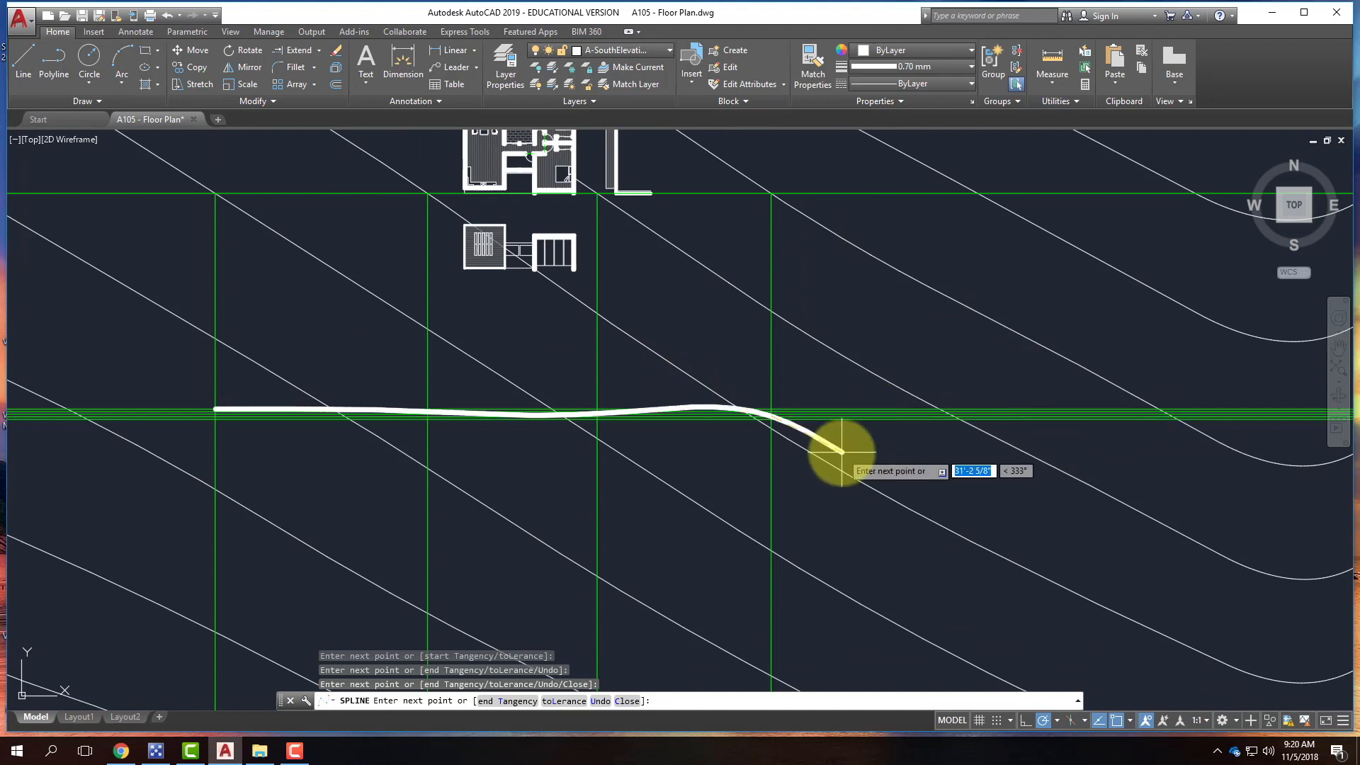
{"action": "key", "text": "Return"}
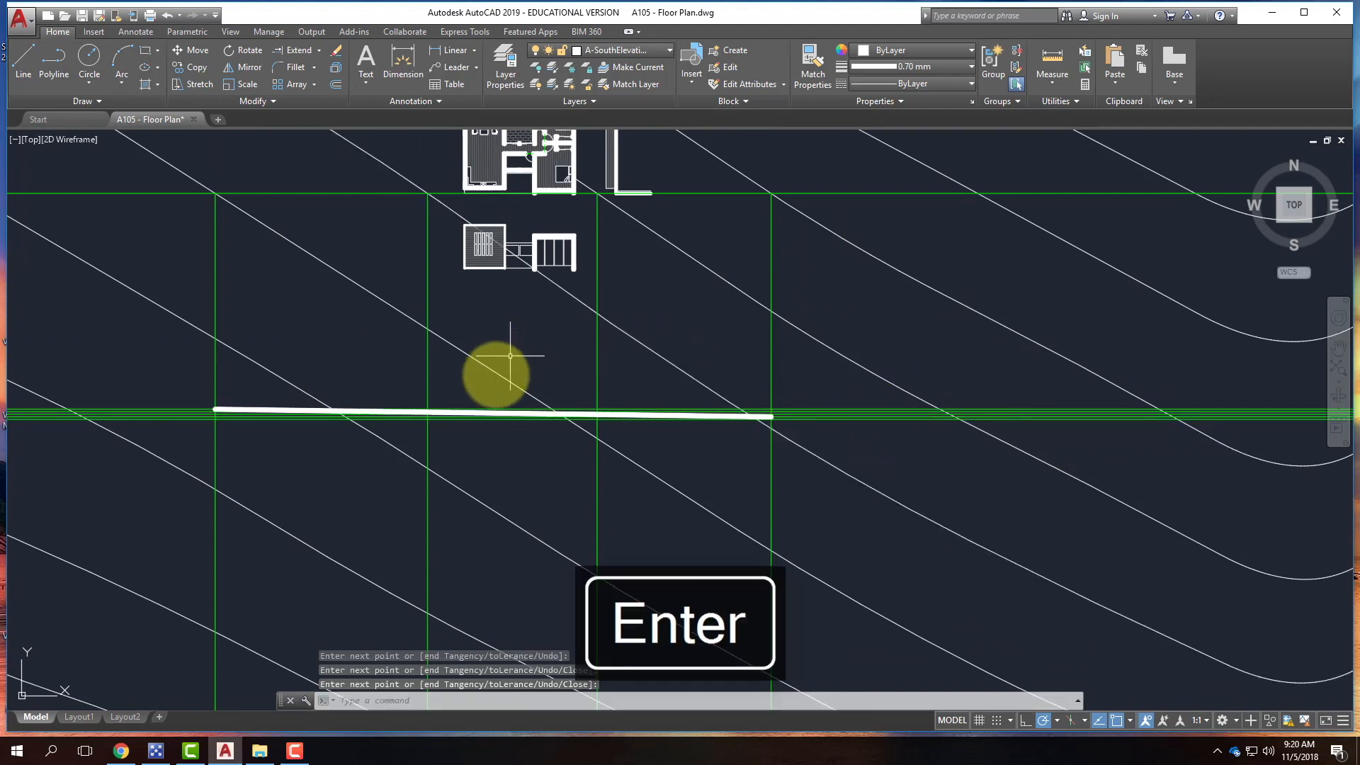
- Draw a vertical ray downward from the bottom end of the wall line at the south elevation's west corner
{"action": "scroll", "coordinate": [510, 383], "scroll_direction": "up", "scroll_amount": 5}
{"action": "left_click", "coordinate": [559, 567]}
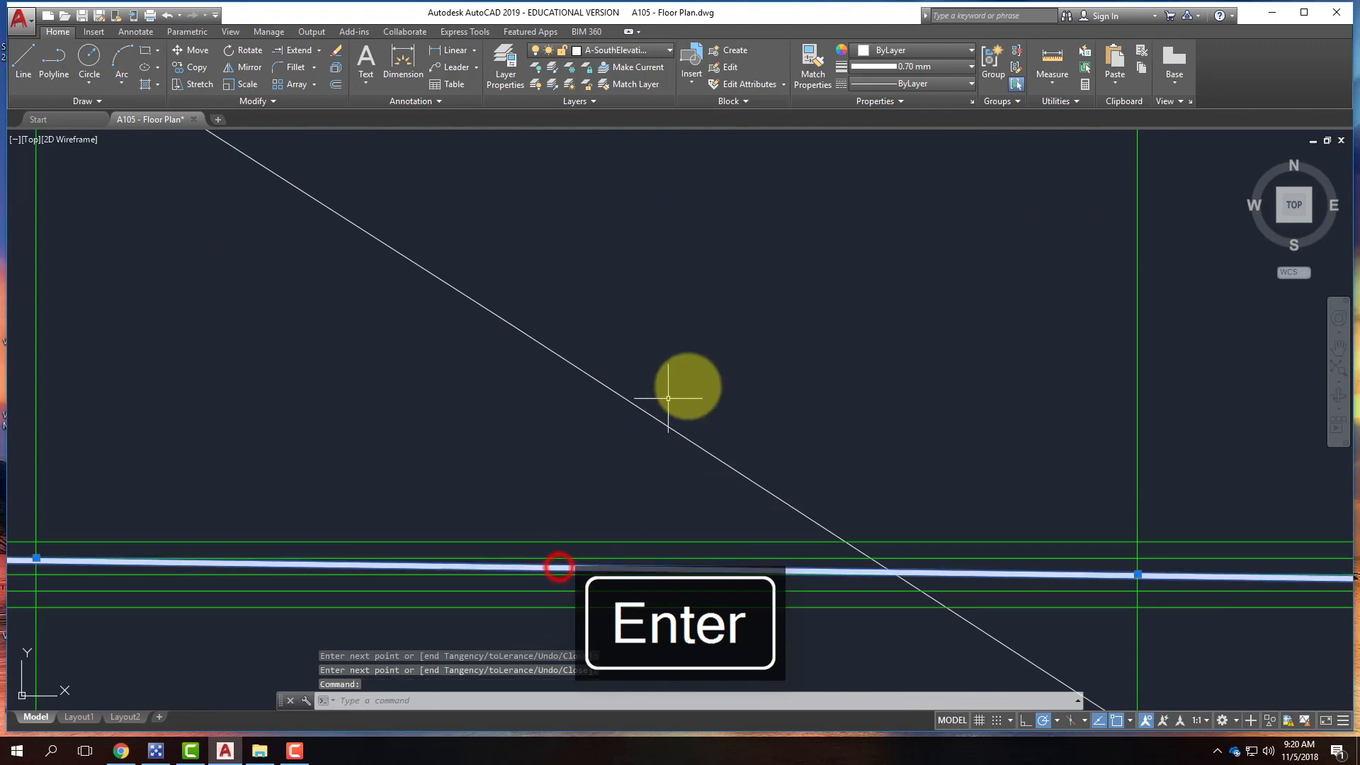
{"action": "scroll", "coordinate": [917, 480], "scroll_direction": "down", "scroll_amount": 4}
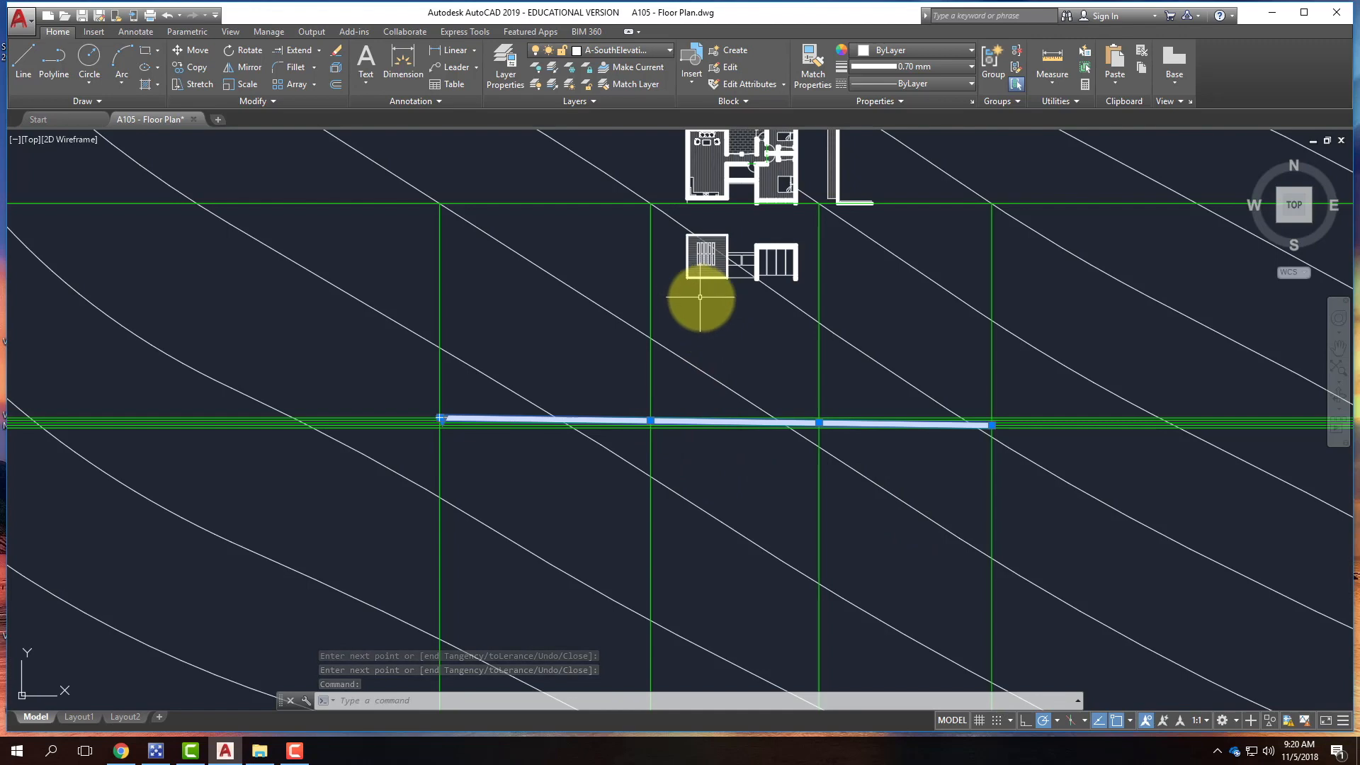
{"action": "scroll", "coordinate": [699, 297], "scroll_direction": "up", "scroll_amount": 3}
{"action": "scroll", "coordinate": [662, 247], "scroll_direction": "up", "scroll_amount": 5}
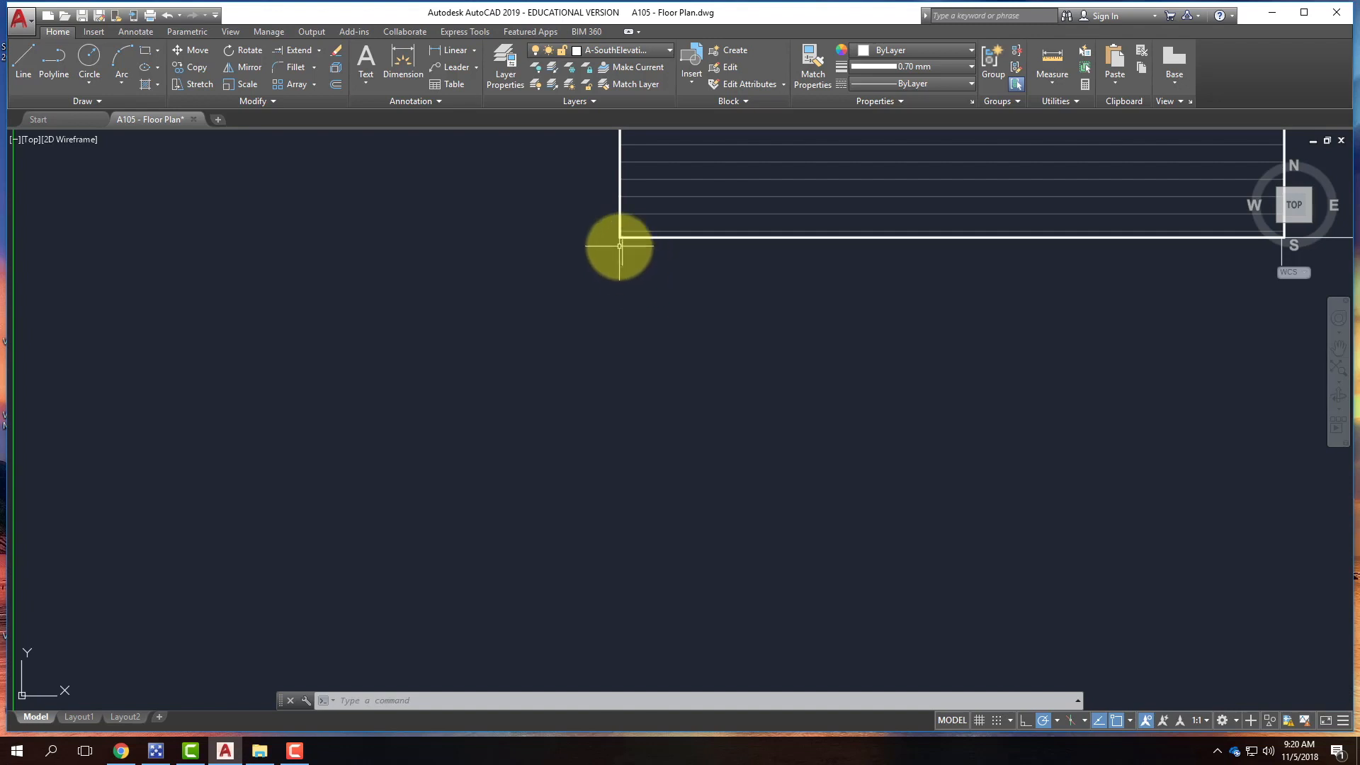
{"action": "scroll", "coordinate": [620, 246], "scroll_direction": "down", "scroll_amount": 5}
{"action": "scroll", "coordinate": [619, 274], "scroll_direction": "up", "scroll_amount": 2}
{"action": "key", "text": "Escape"}
{"action": "type", "text": "ray"}
{"action": "key", "text": "Return"}
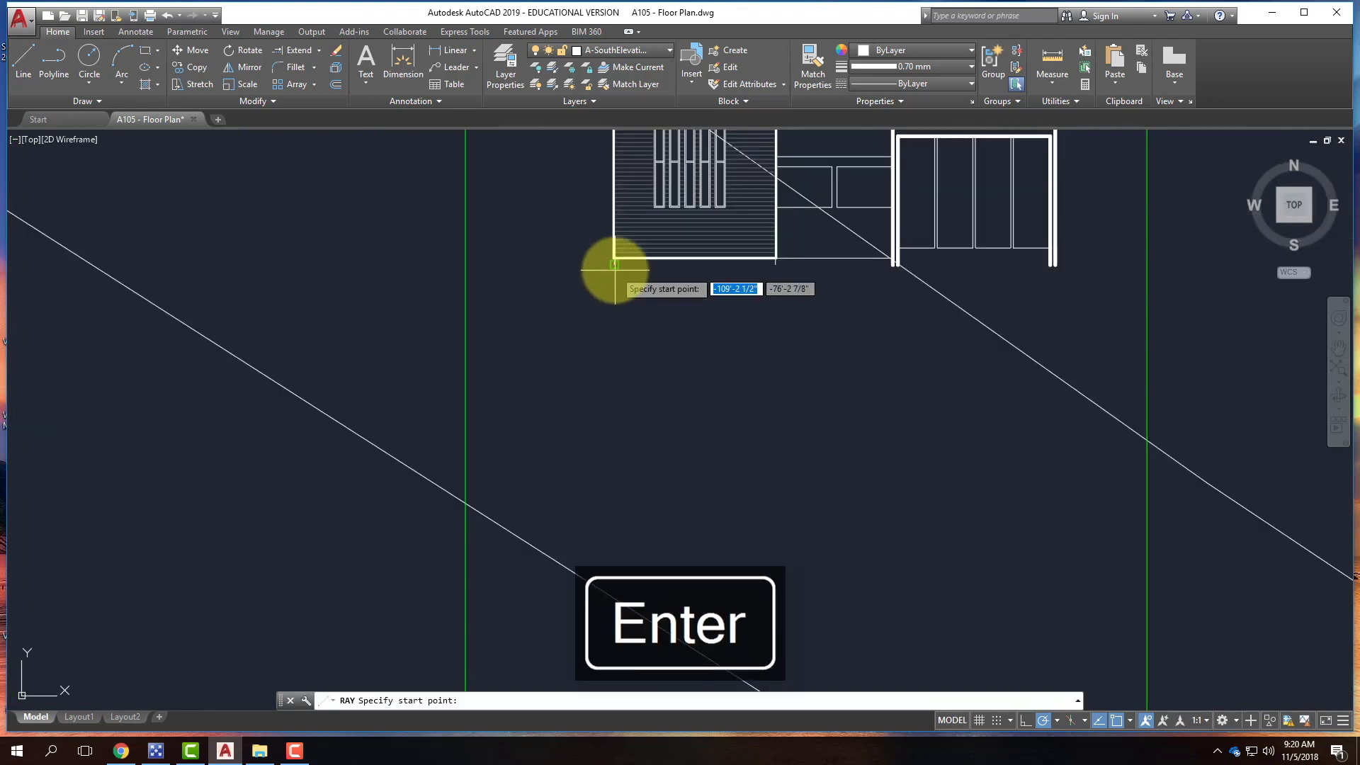
{"action": "left_click", "coordinate": [614, 265]}
{"action": "key", "text": "Return"}
- Put the new ray on the TopoGuids layer and set its lineweight to ByLayer
{"action": "left_click", "coordinate": [657, 352]}
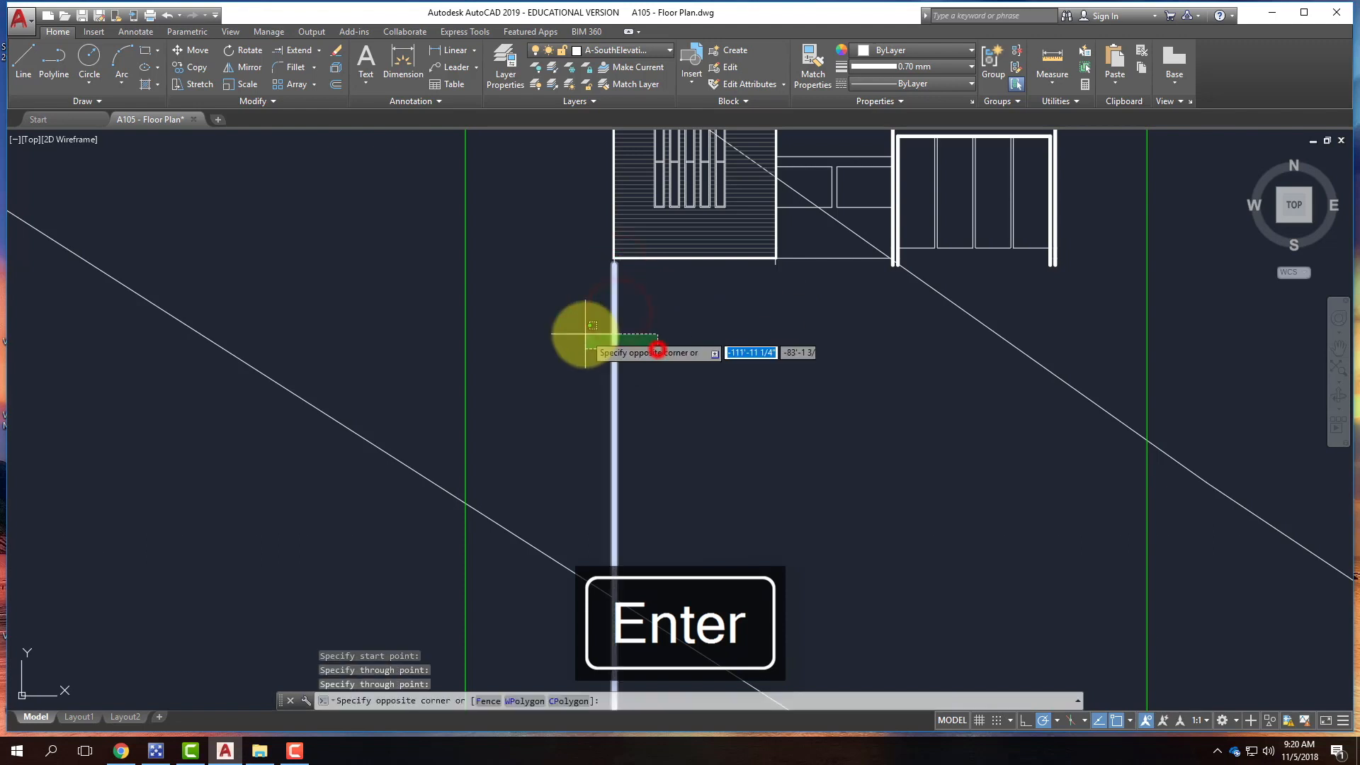
{"action": "left_click", "coordinate": [585, 331]}
{"action": "left_click", "coordinate": [644, 47]}
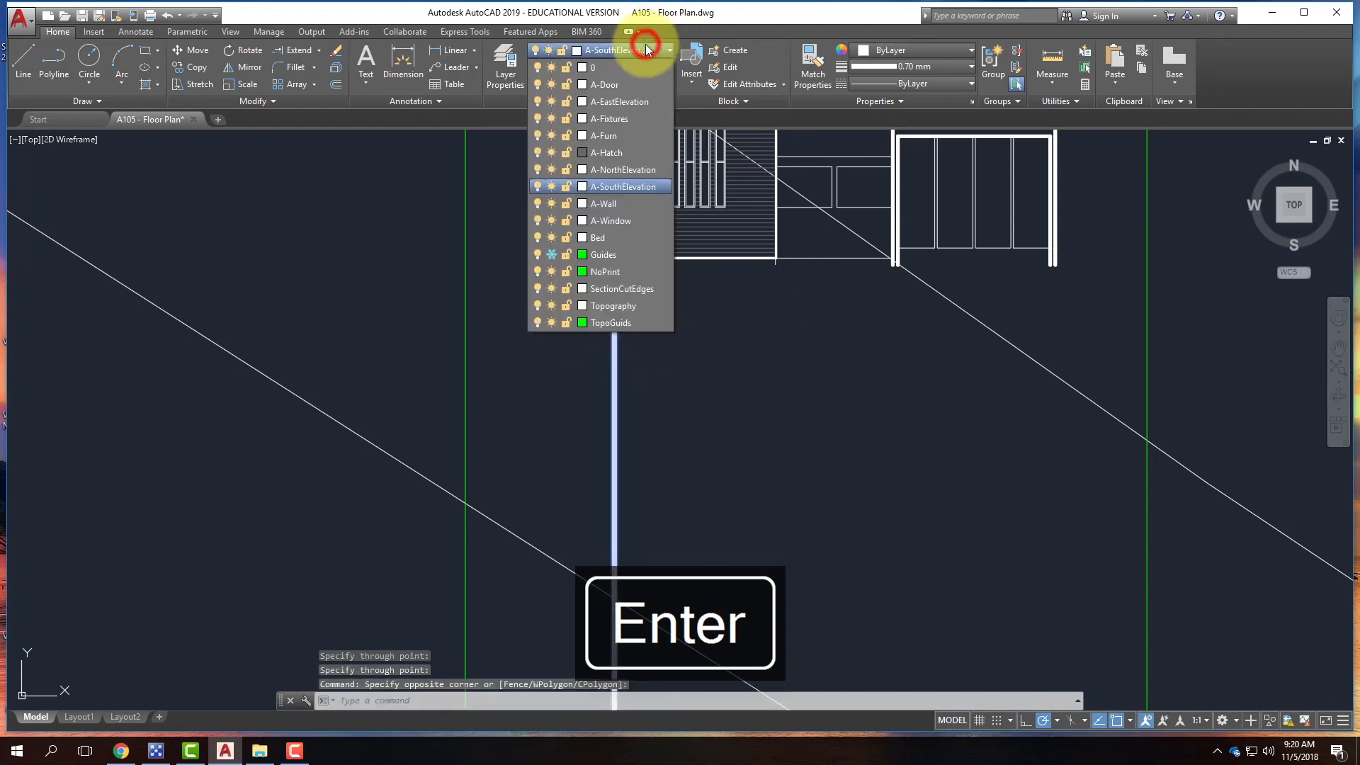
{"action": "left_click", "coordinate": [613, 322]}
{"action": "left_click", "coordinate": [945, 65]}
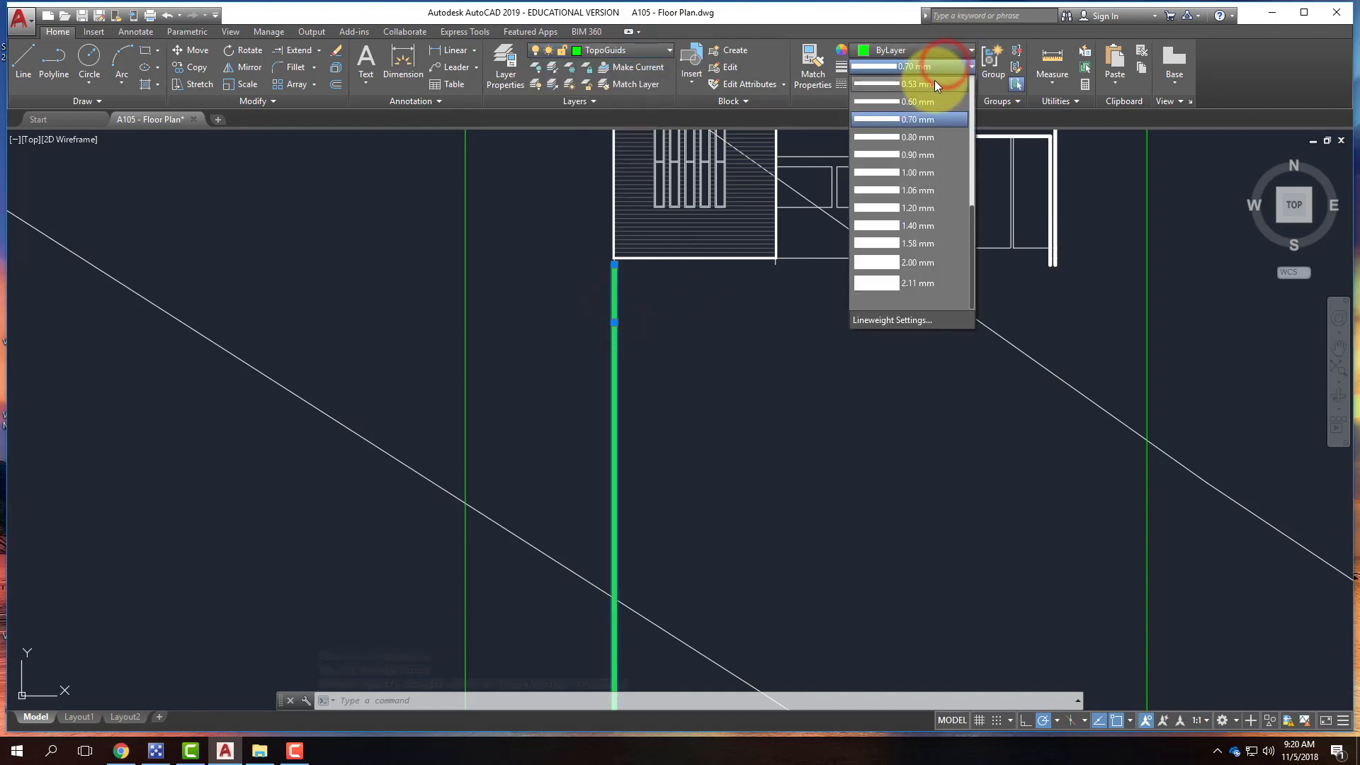
{"action": "left_click", "coordinate": [927, 87]}
{"action": "key", "text": "Escape"}
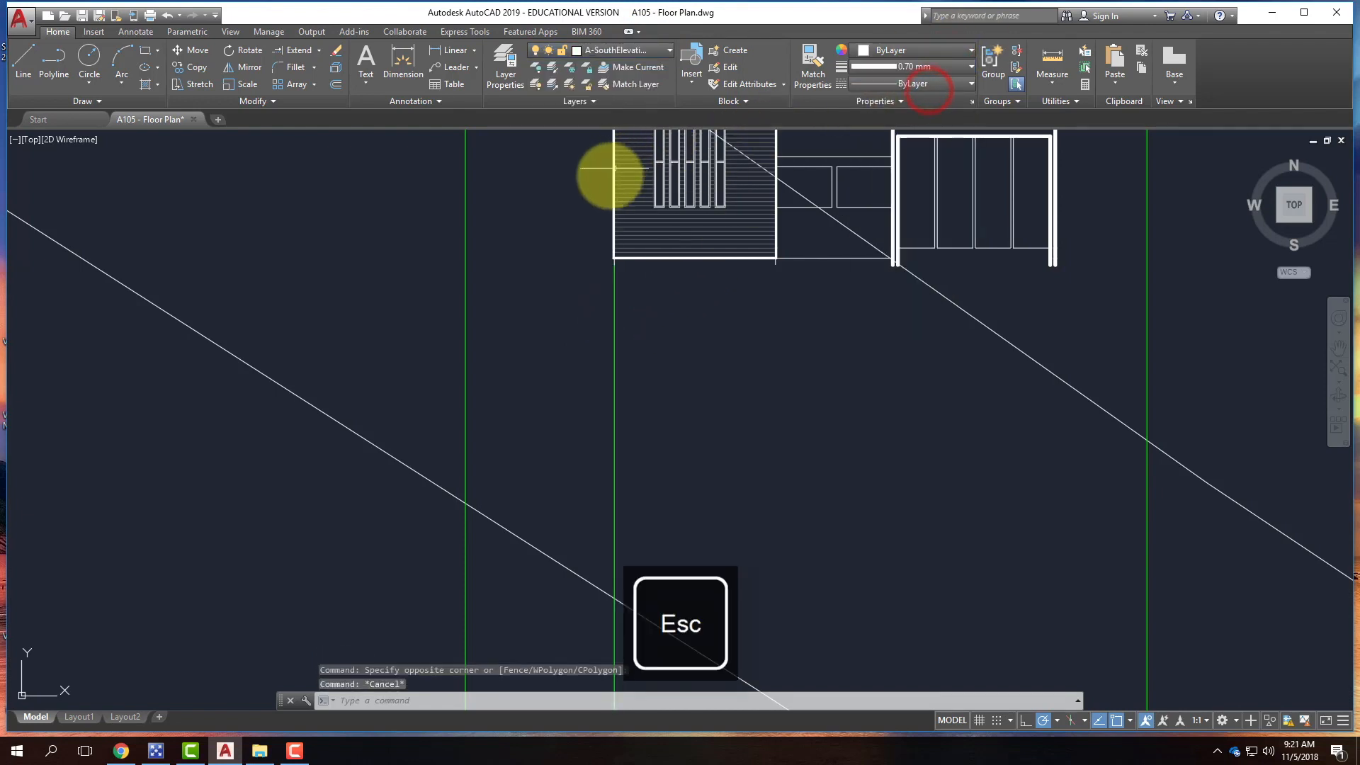
- Move the ground spline up from its crossing with the new ray to the bottom end of the south elevation's west wall line
{"action": "scroll", "coordinate": [609, 172], "scroll_direction": "down", "scroll_amount": 6}
{"action": "scroll", "coordinate": [627, 338], "scroll_direction": "up", "scroll_amount": 6}
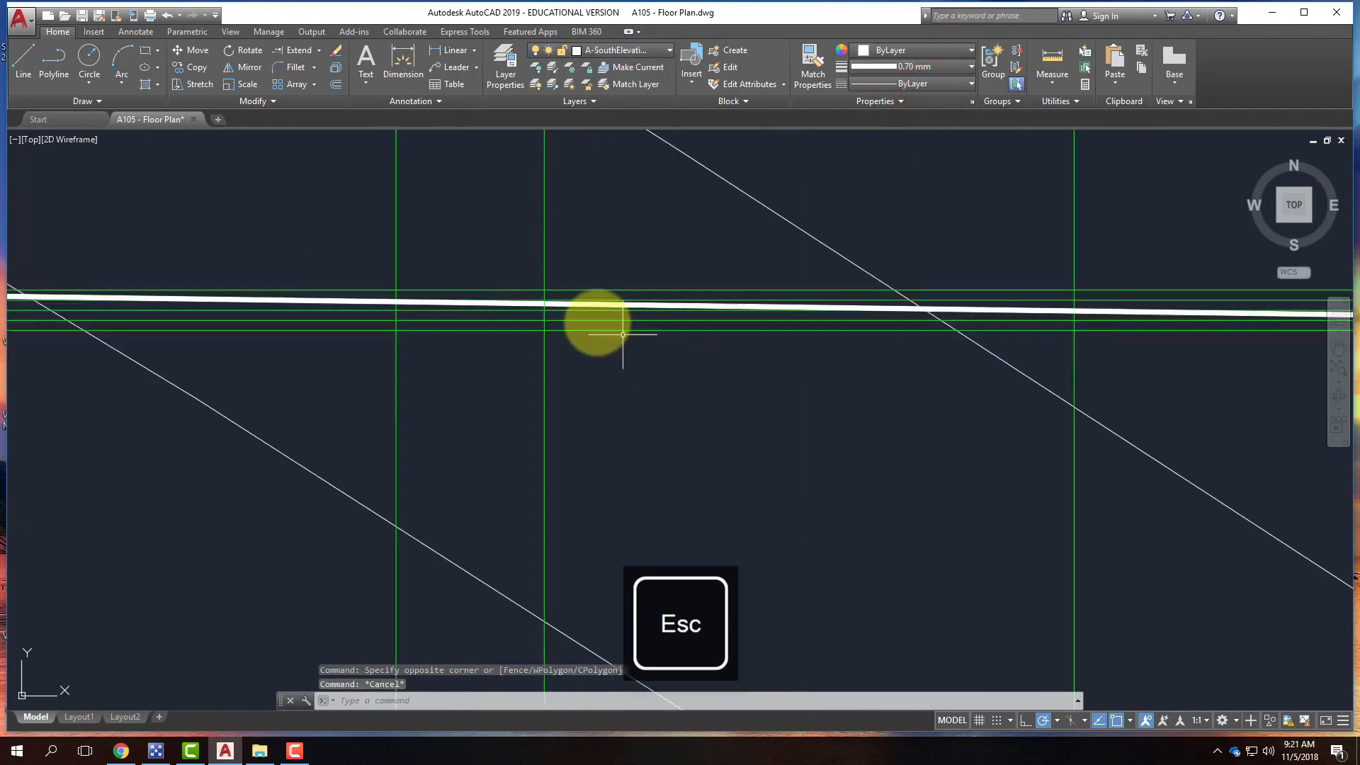
{"action": "left_click", "coordinate": [558, 307]}
{"action": "scroll", "coordinate": [552, 306], "scroll_direction": "up", "scroll_amount": 8}
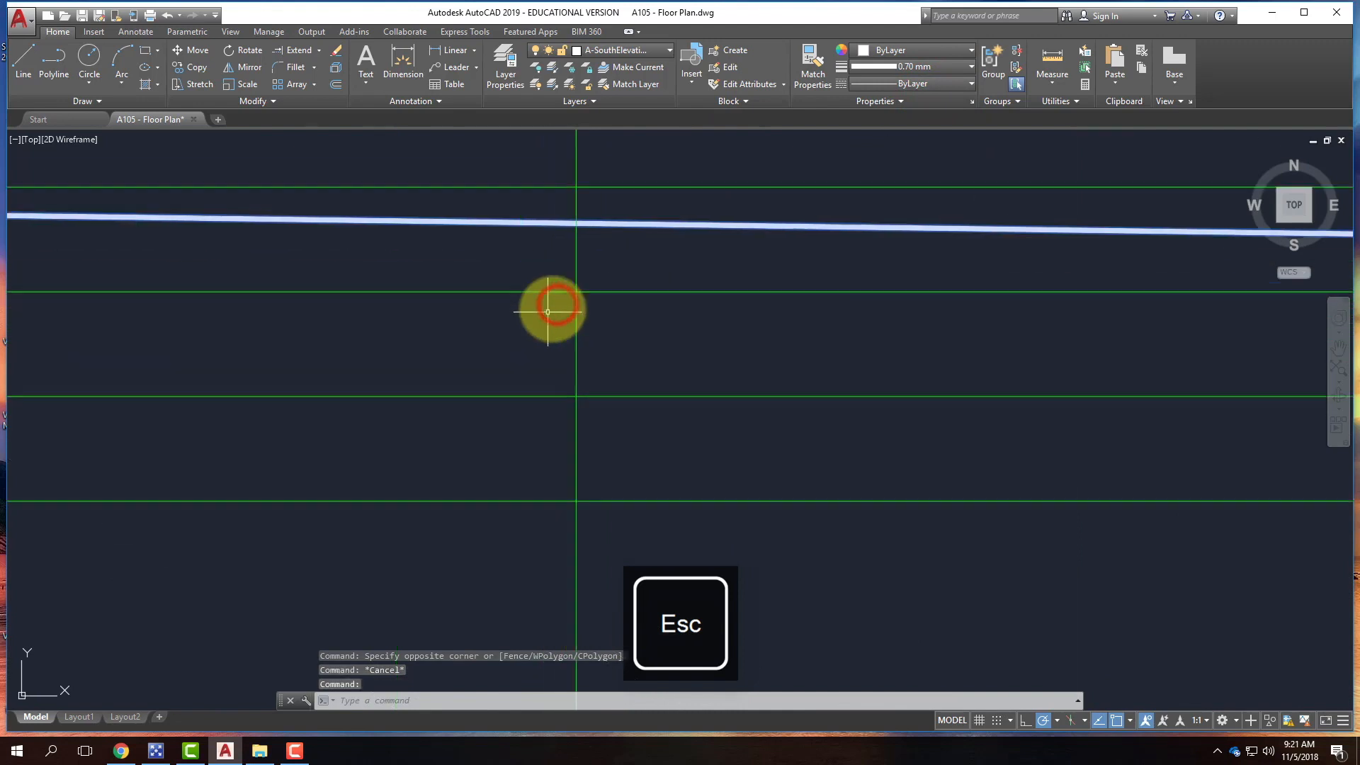
{"action": "left_click", "coordinate": [582, 220]}
{"action": "key", "text": "Return"}
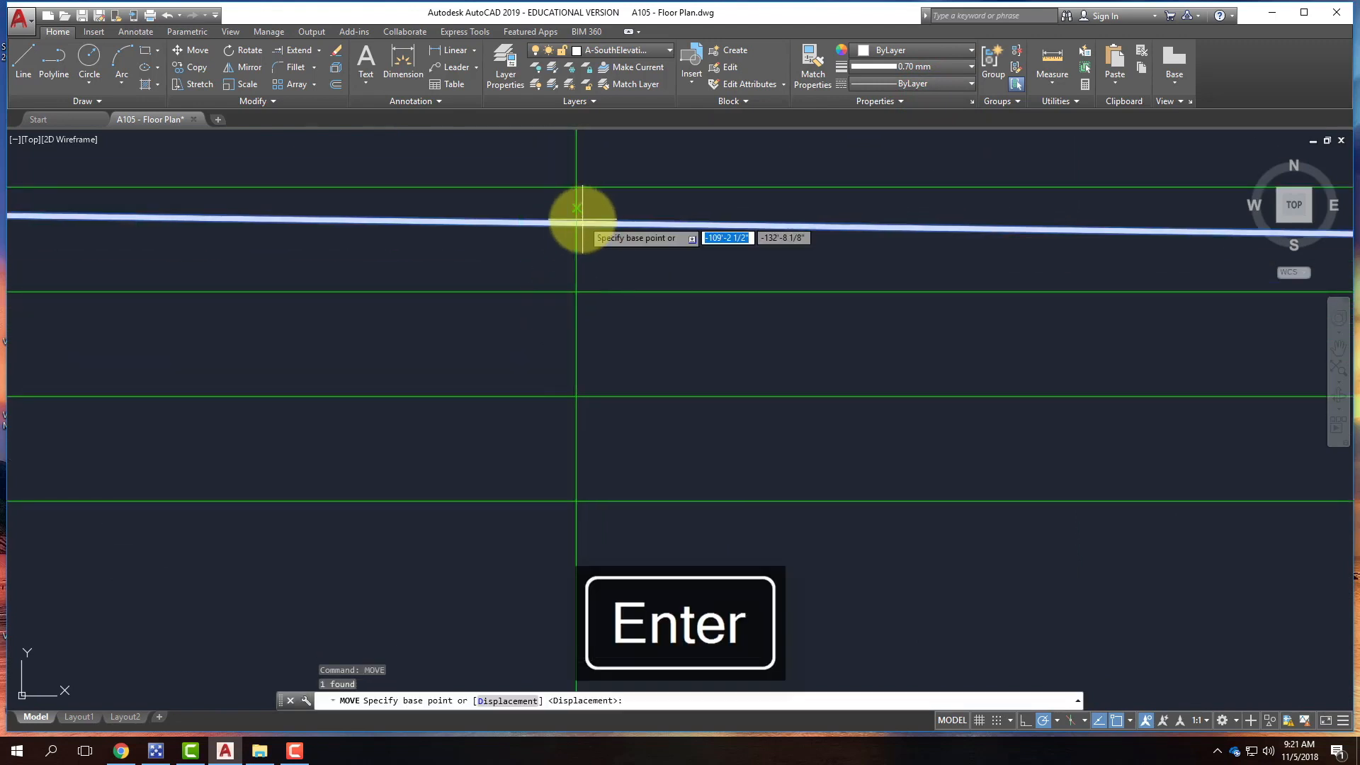
{"action": "scroll", "coordinate": [580, 297], "scroll_direction": "down", "scroll_amount": 3}
{"action": "left_click", "coordinate": [580, 303]}
{"action": "scroll", "coordinate": [579, 303], "scroll_direction": "down", "scroll_amount": 5}
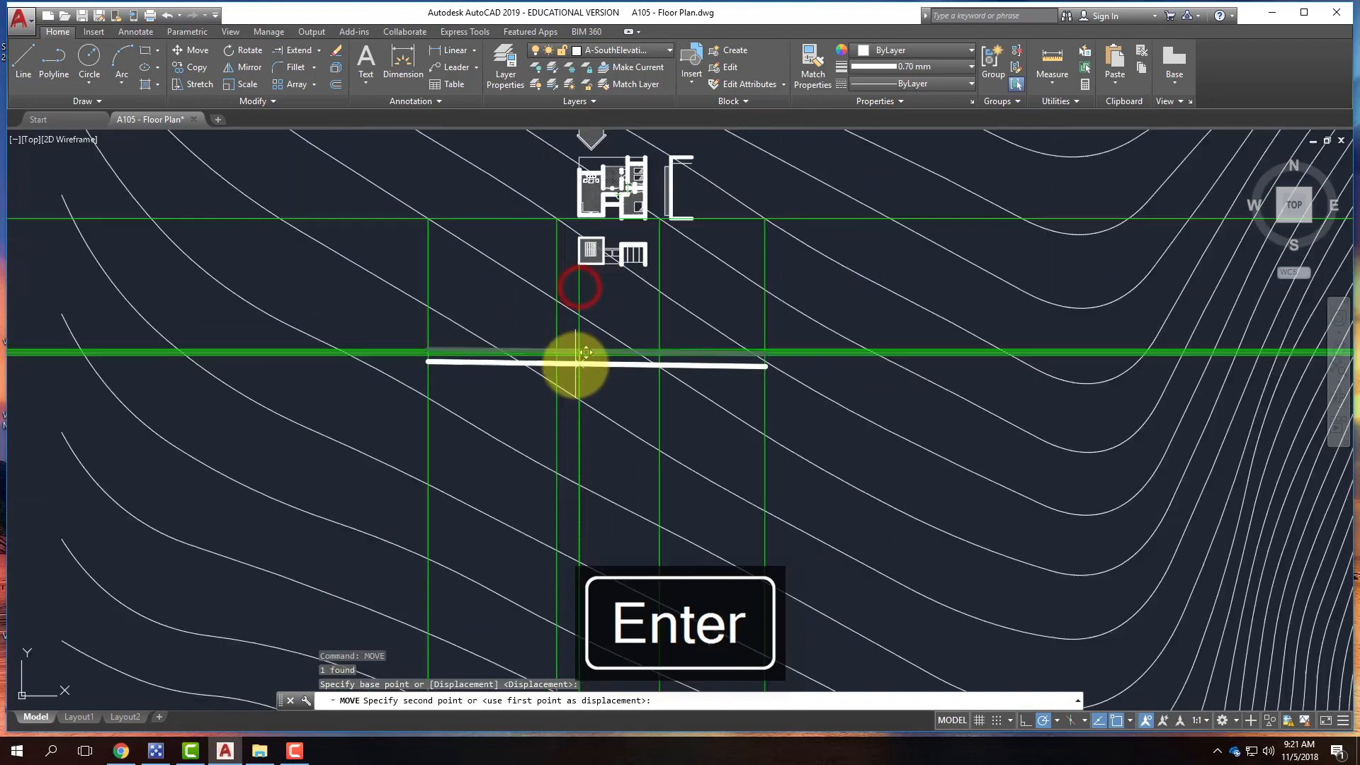
{"action": "scroll", "coordinate": [587, 291], "scroll_direction": "up", "scroll_amount": 8}
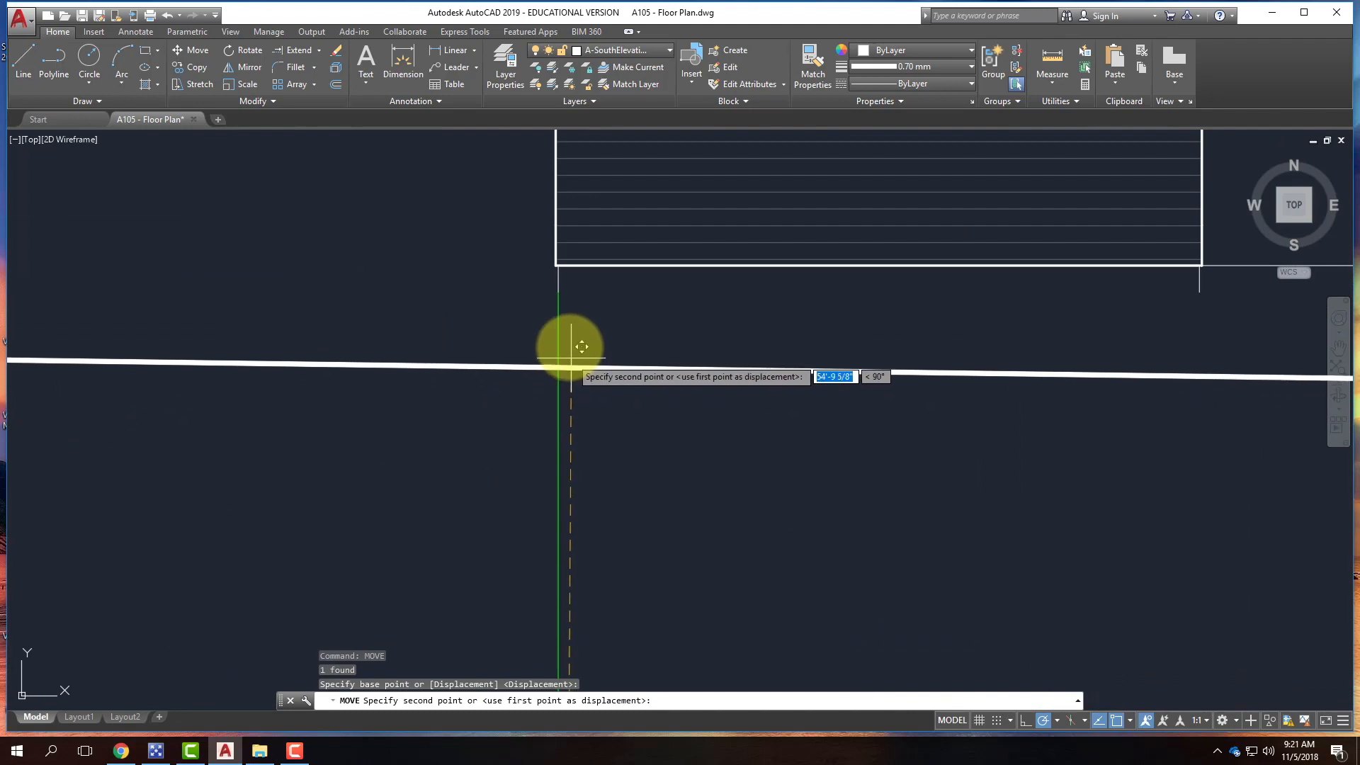
{"action": "left_click", "coordinate": [560, 293]}
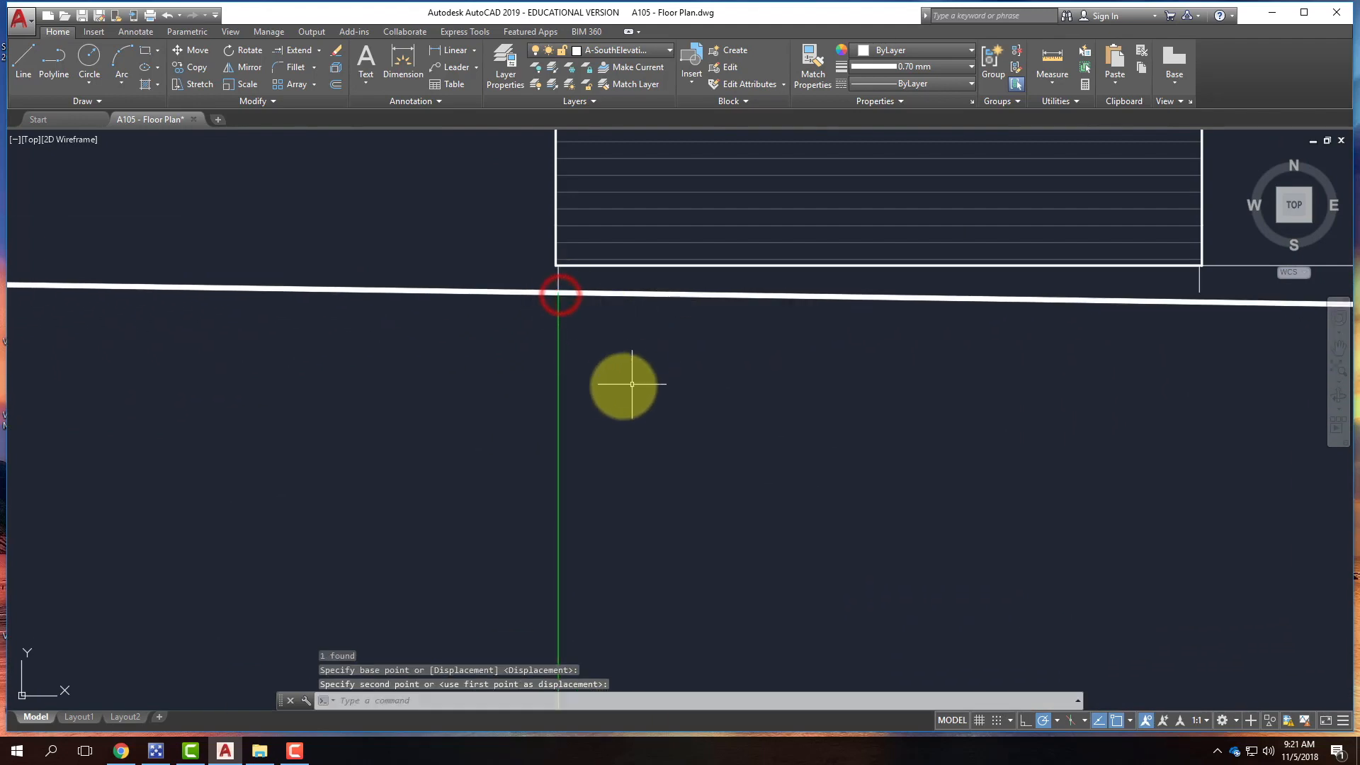
{"action": "key", "text": "Escape"}
- Examine the gaps between the bottom ends of the south elevation's wall lines and the sloping ground spline
{"action": "scroll", "coordinate": [508, 398], "scroll_direction": "down", "scroll_amount": 3}
{"action": "scroll", "coordinate": [481, 401], "scroll_direction": "up", "scroll_amount": 5}
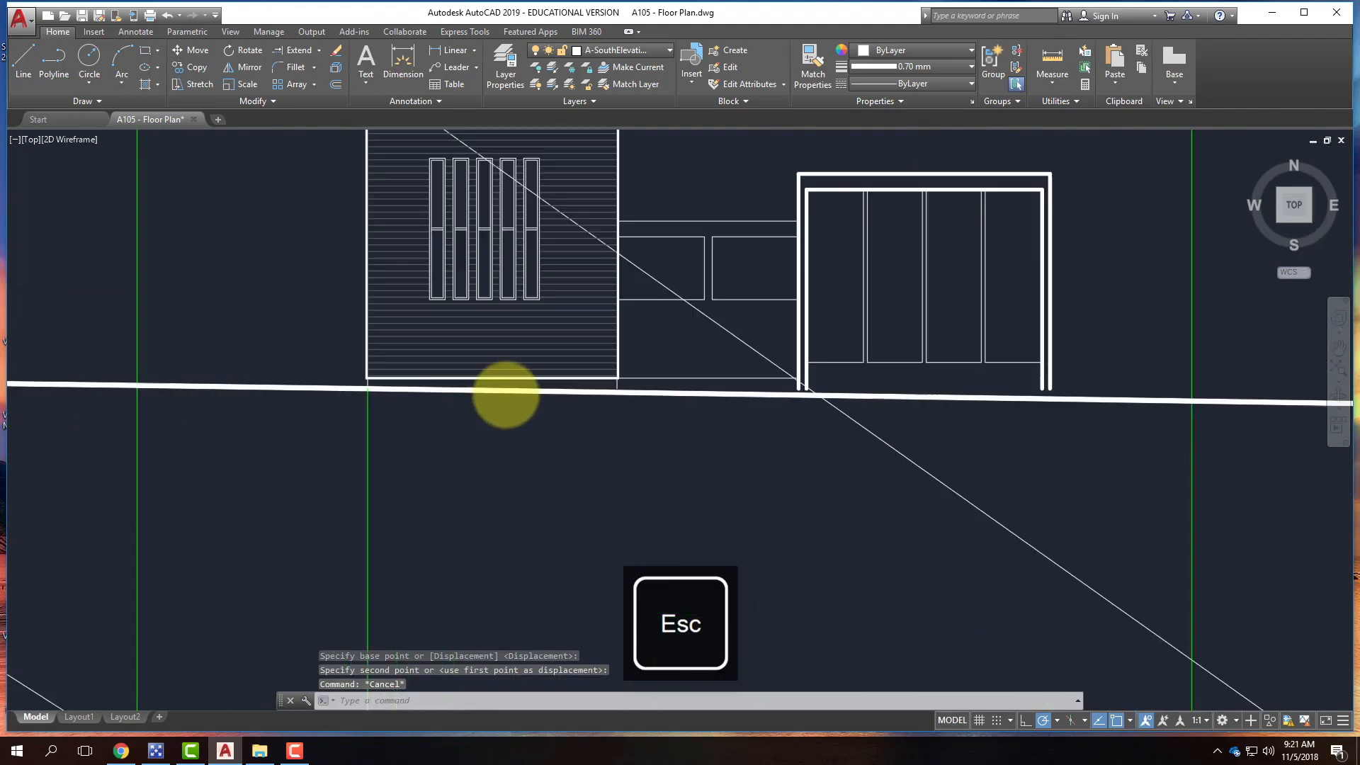
{"action": "scroll", "coordinate": [327, 385], "scroll_direction": "down", "scroll_amount": 3}
{"action": "scroll", "coordinate": [163, 382], "scroll_direction": "up", "scroll_amount": 4}
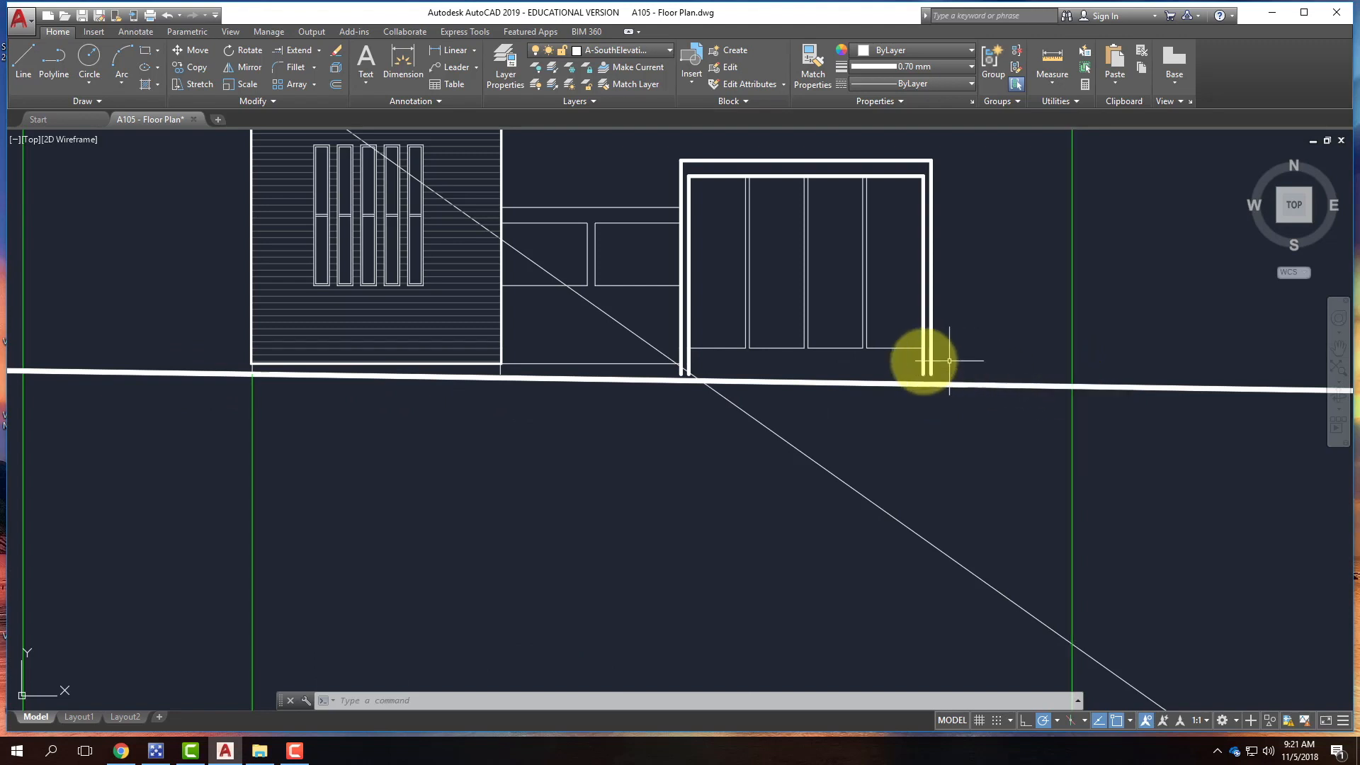
{"action": "scroll", "coordinate": [669, 372], "scroll_direction": "up", "scroll_amount": 3}
{"action": "scroll", "coordinate": [1154, 386], "scroll_direction": "down", "scroll_amount": 4}
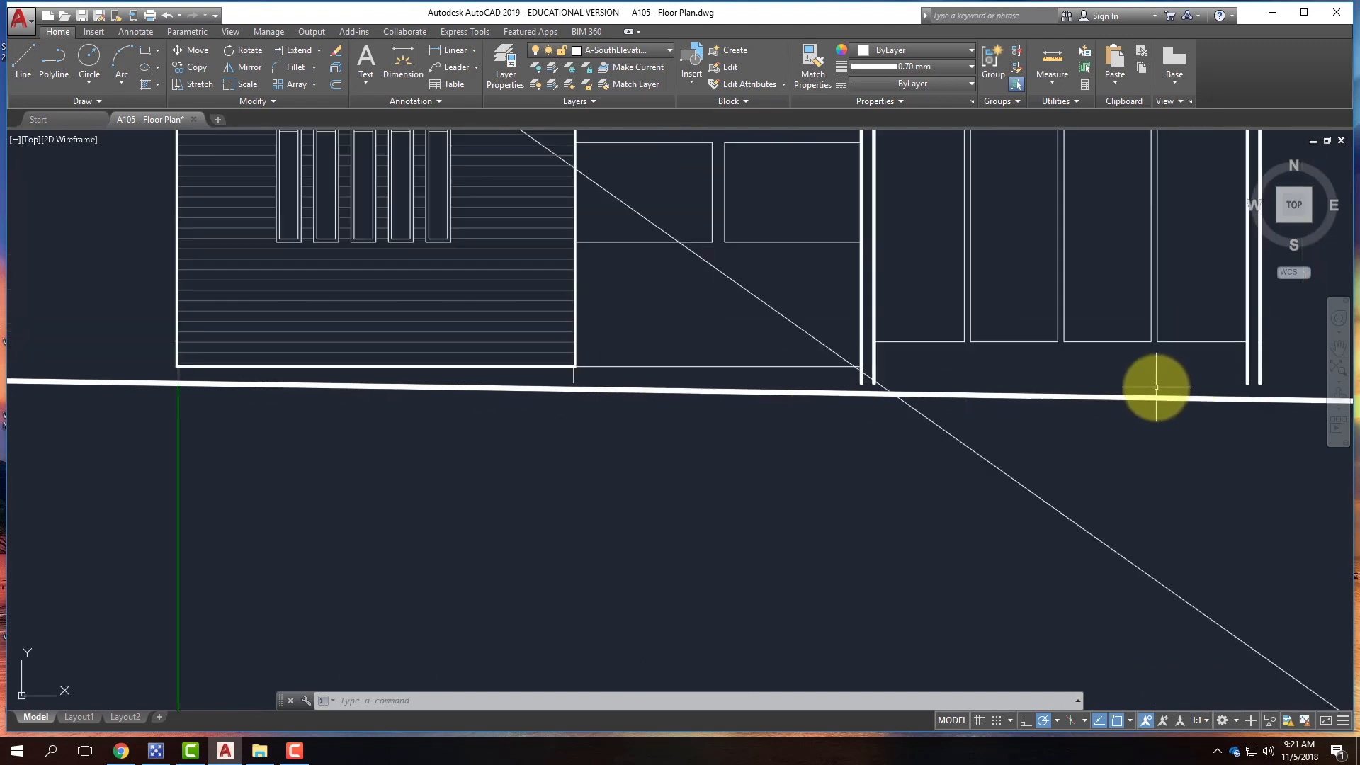
{"action": "scroll", "coordinate": [857, 388], "scroll_direction": "up", "scroll_amount": 4}
{"action": "scroll", "coordinate": [833, 389], "scroll_direction": "up", "scroll_amount": 2}
{"action": "scroll", "coordinate": [323, 377], "scroll_direction": "down", "scroll_amount": 4}
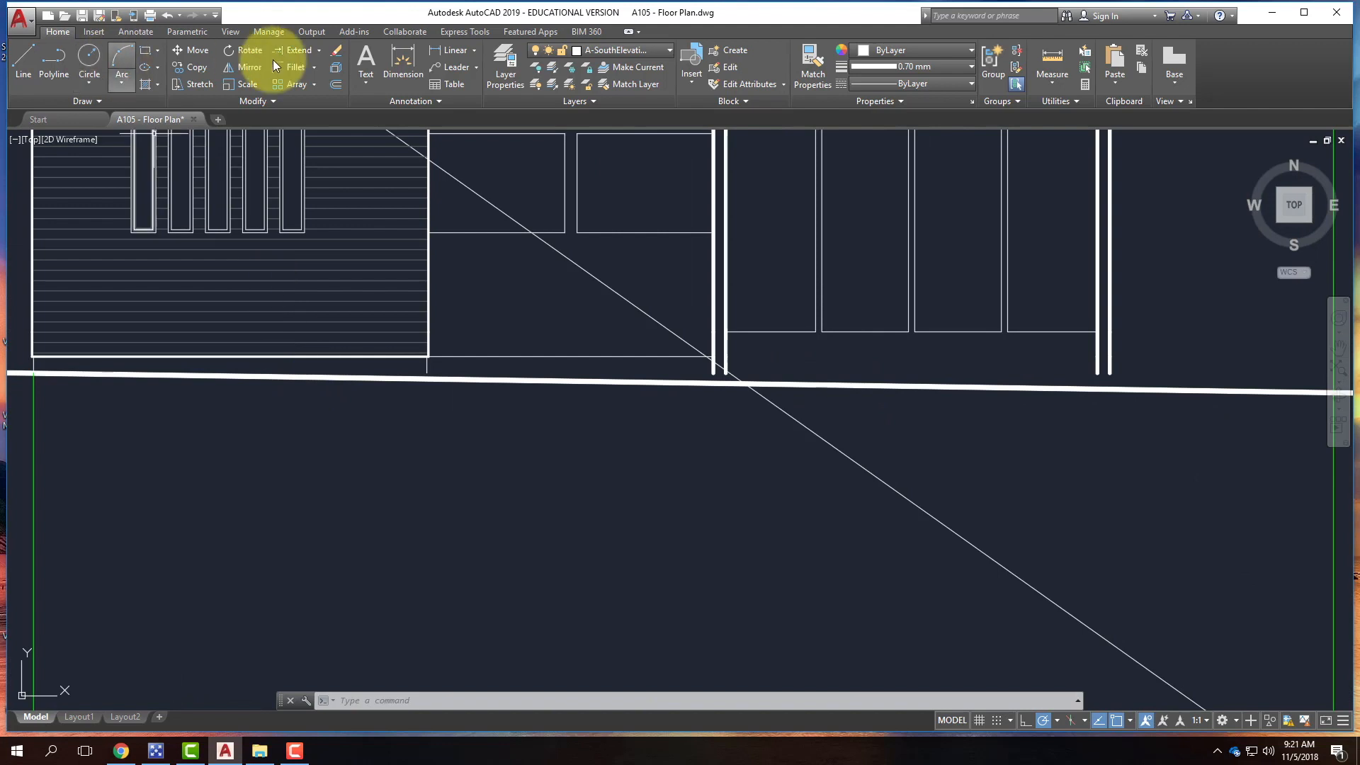
- Extend the bottom ends of the south elevation's four right-hand wall lines and the short line at the left volume's corner to the ground spline
{"action": "left_click", "coordinate": [303, 107]}
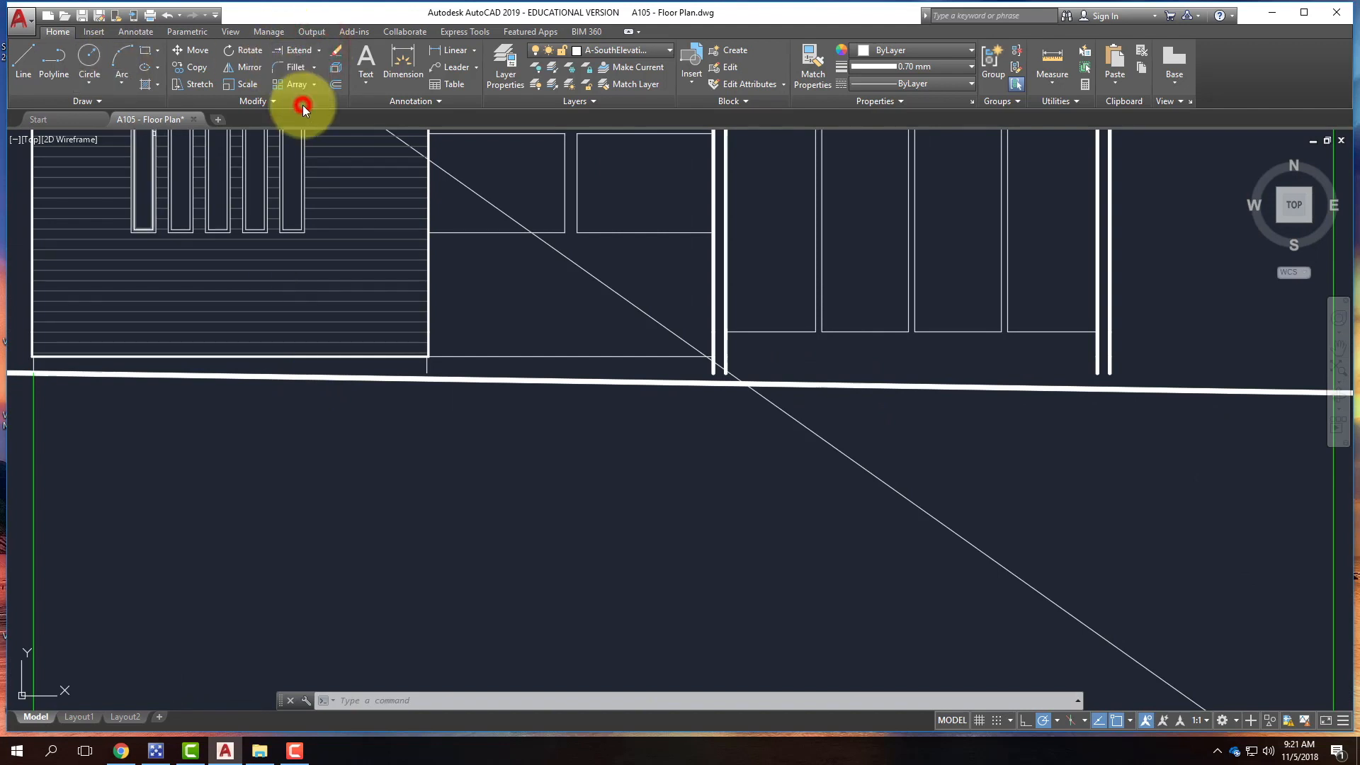
{"action": "left_click", "coordinate": [1222, 432]}
{"action": "left_click", "coordinate": [305, 368]}
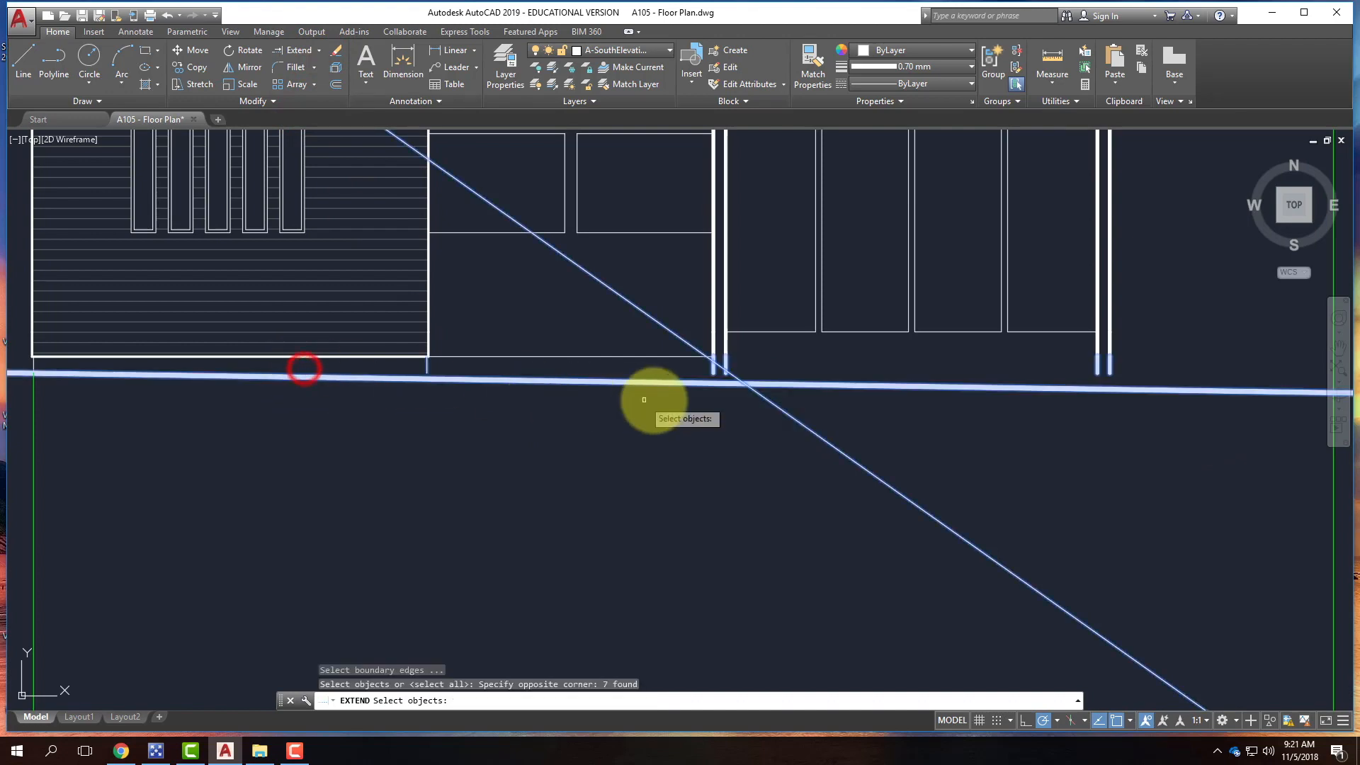
{"action": "key", "text": "Return"}
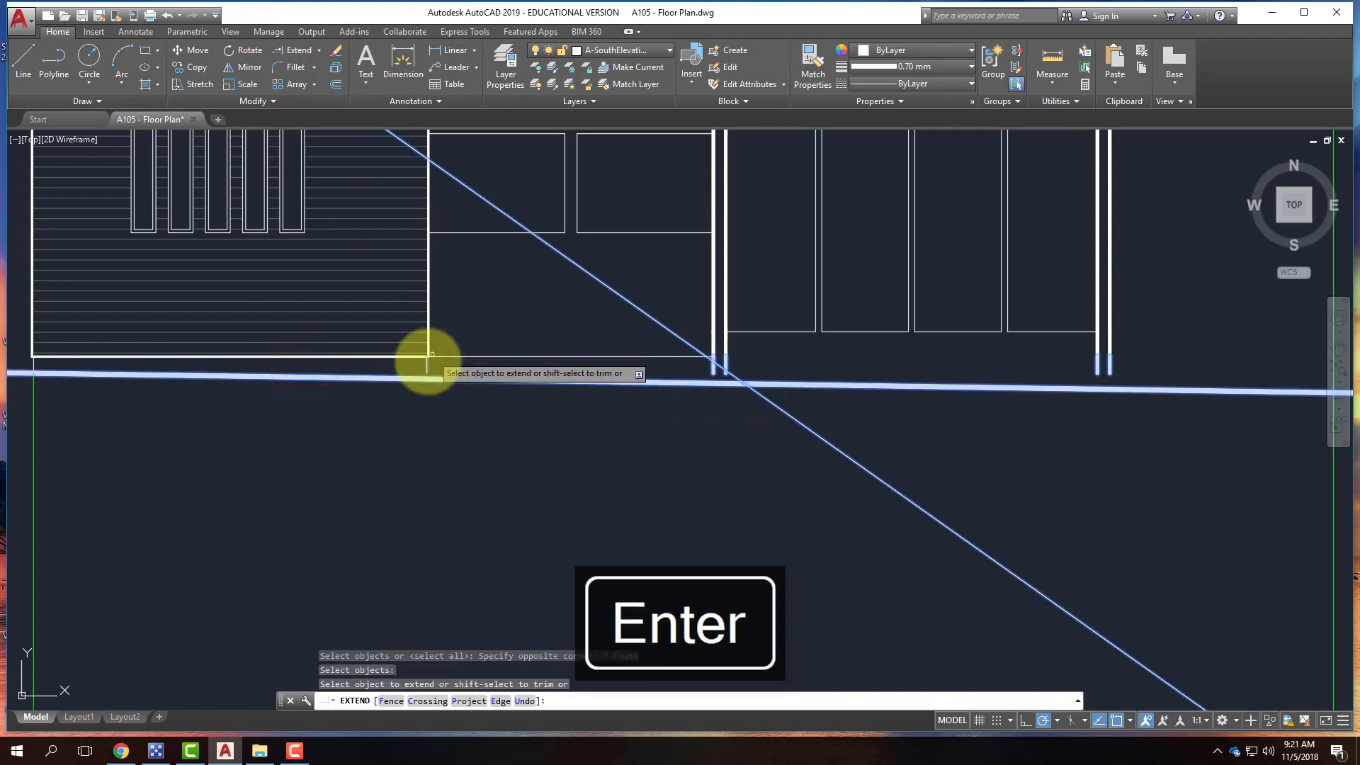
{"action": "left_click", "coordinate": [425, 369]}
{"action": "scroll", "coordinate": [719, 373], "scroll_direction": "up", "scroll_amount": 3}
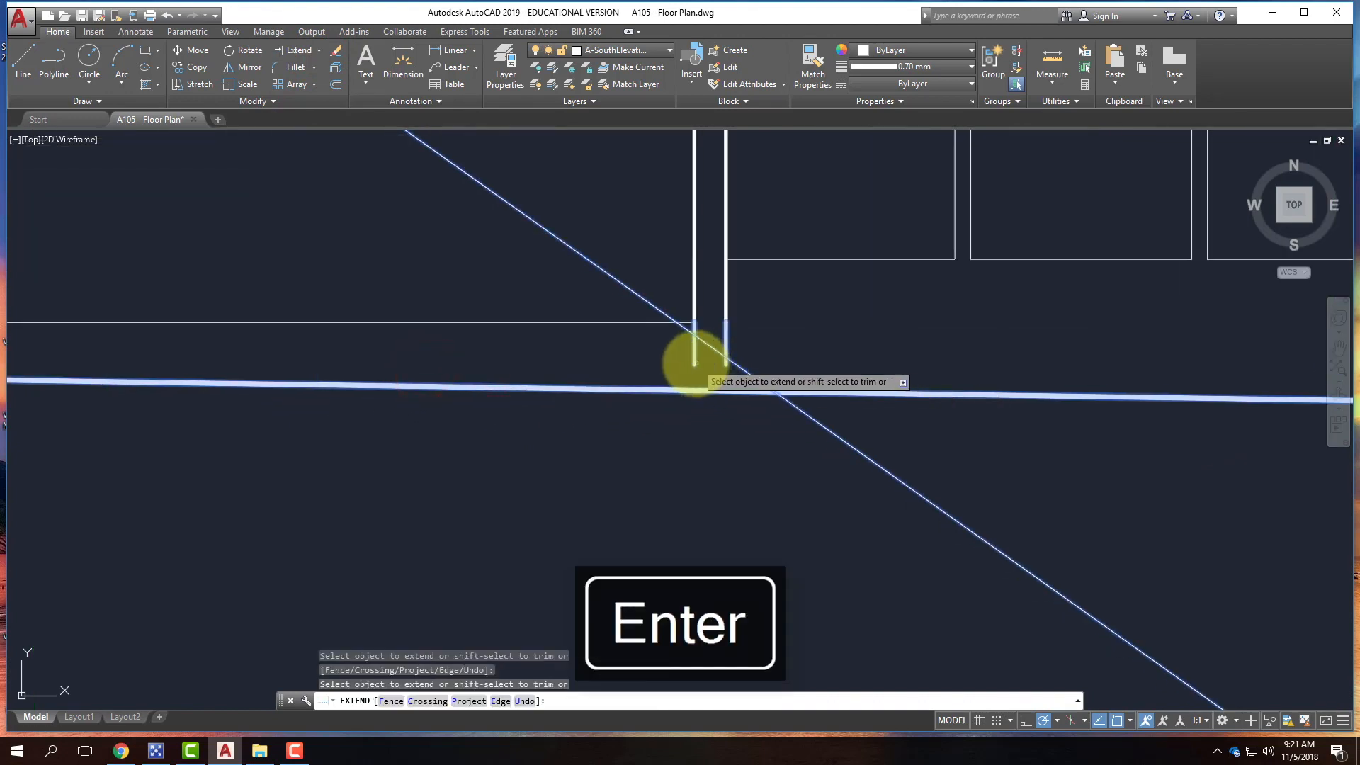
{"action": "left_click", "coordinate": [694, 364]}
{"action": "left_click", "coordinate": [725, 363]}
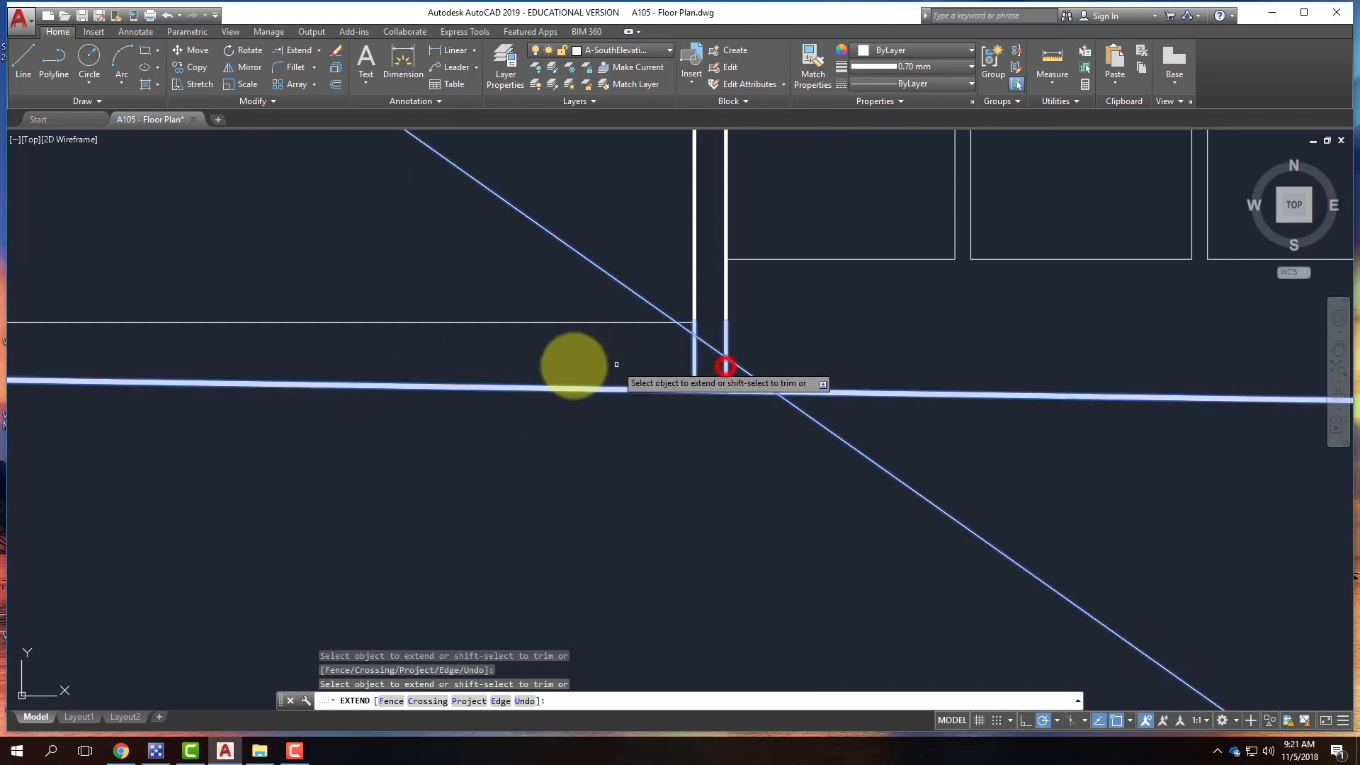
{"action": "scroll", "coordinate": [545, 368], "scroll_direction": "down", "scroll_amount": 4}
{"action": "left_click", "coordinate": [980, 363]}
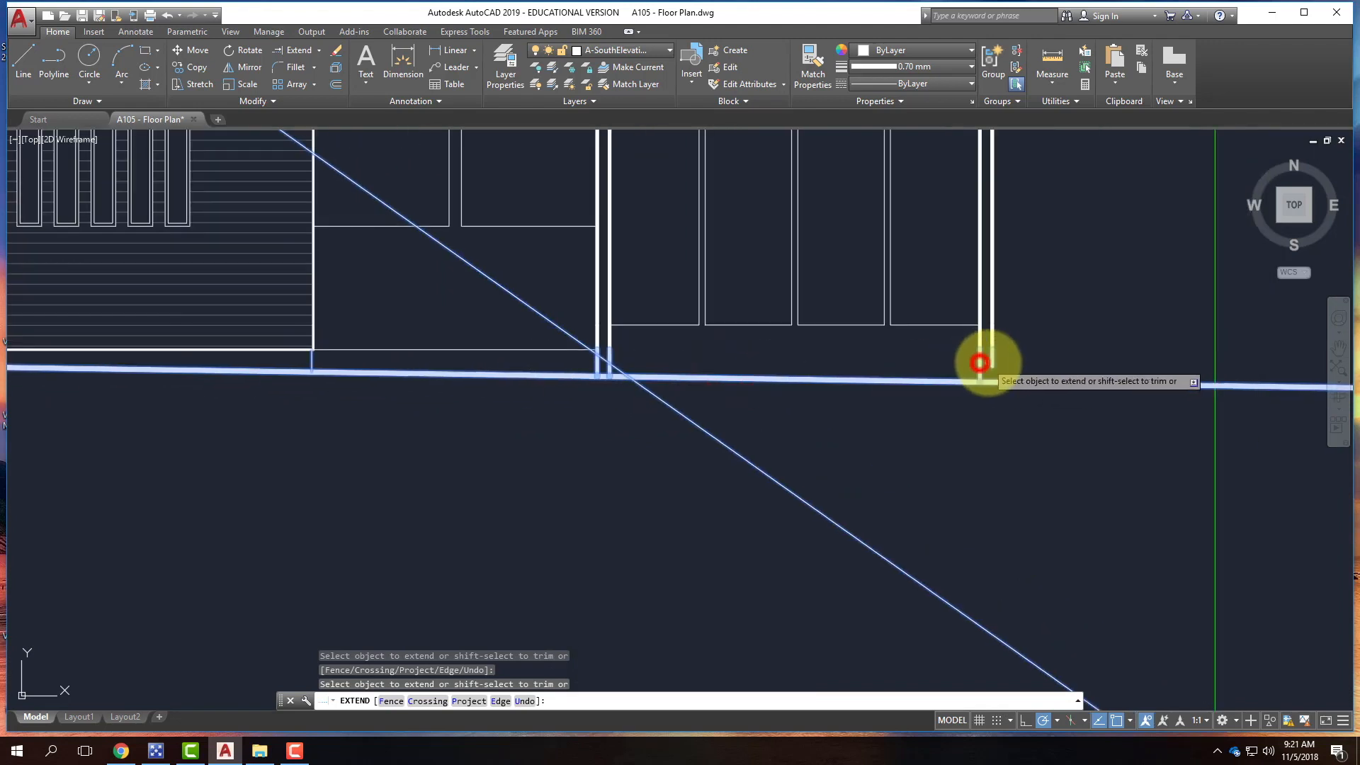
{"action": "left_click", "coordinate": [991, 364]}
{"action": "scroll", "coordinate": [705, 400], "scroll_direction": "down", "scroll_amount": 3}
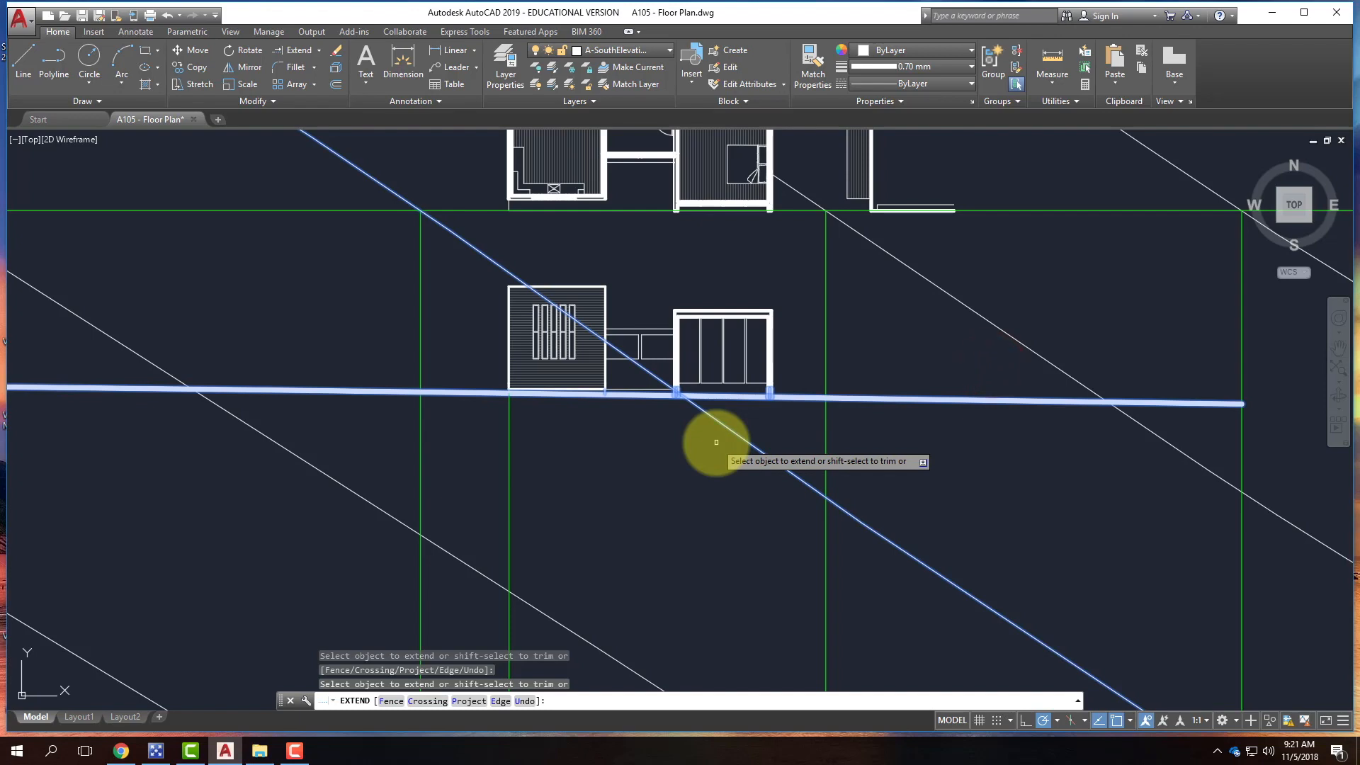
{"action": "key", "text": "Return"}
- Trim both outer ends of the south elevation's ground spline back to the two vertical guide rays nearest the building
{"action": "scroll", "coordinate": [616, 376], "scroll_direction": "down", "scroll_amount": 3}
{"action": "scroll", "coordinate": [574, 364], "scroll_direction": "up", "scroll_amount": 2}
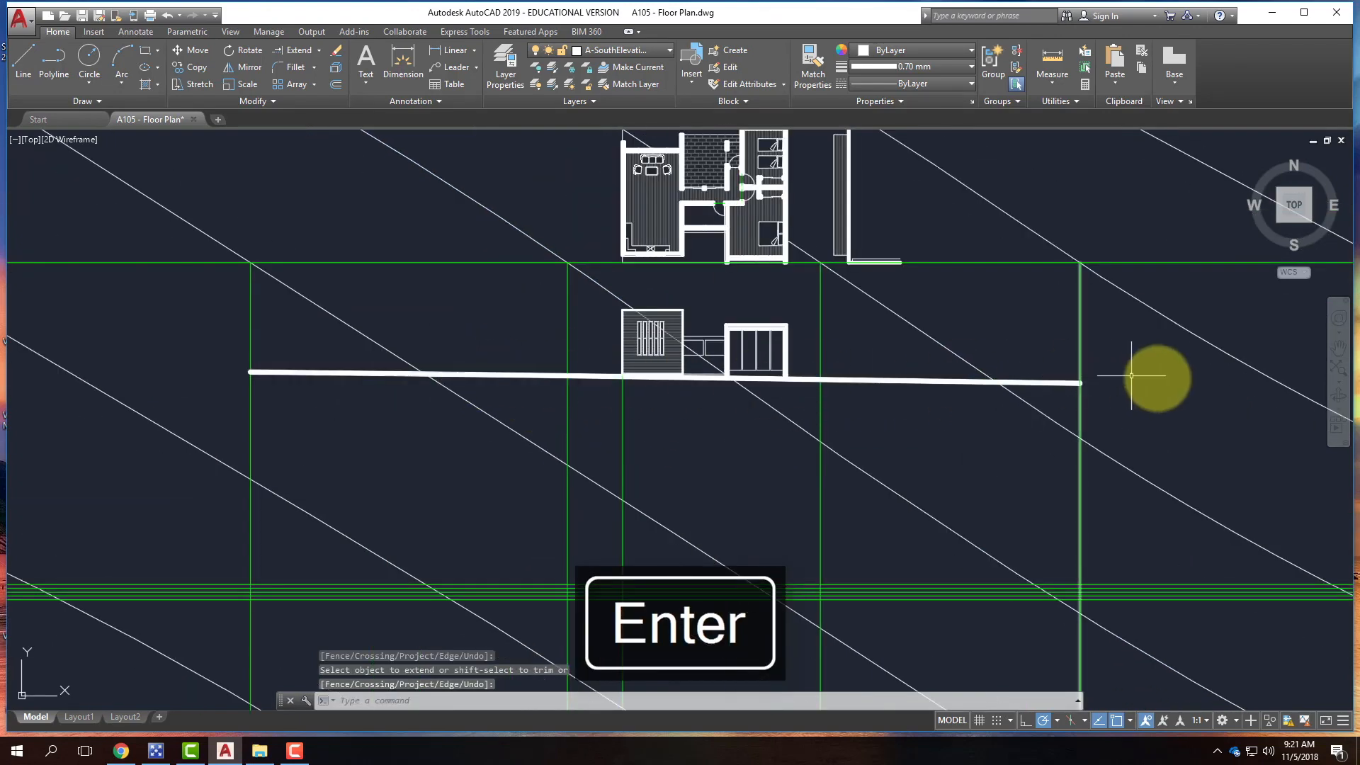
{"action": "left_click", "coordinate": [577, 347]}
{"action": "left_click", "coordinate": [543, 328]}
{"action": "left_click", "coordinate": [837, 333]}
{"action": "left_click", "coordinate": [805, 321]}
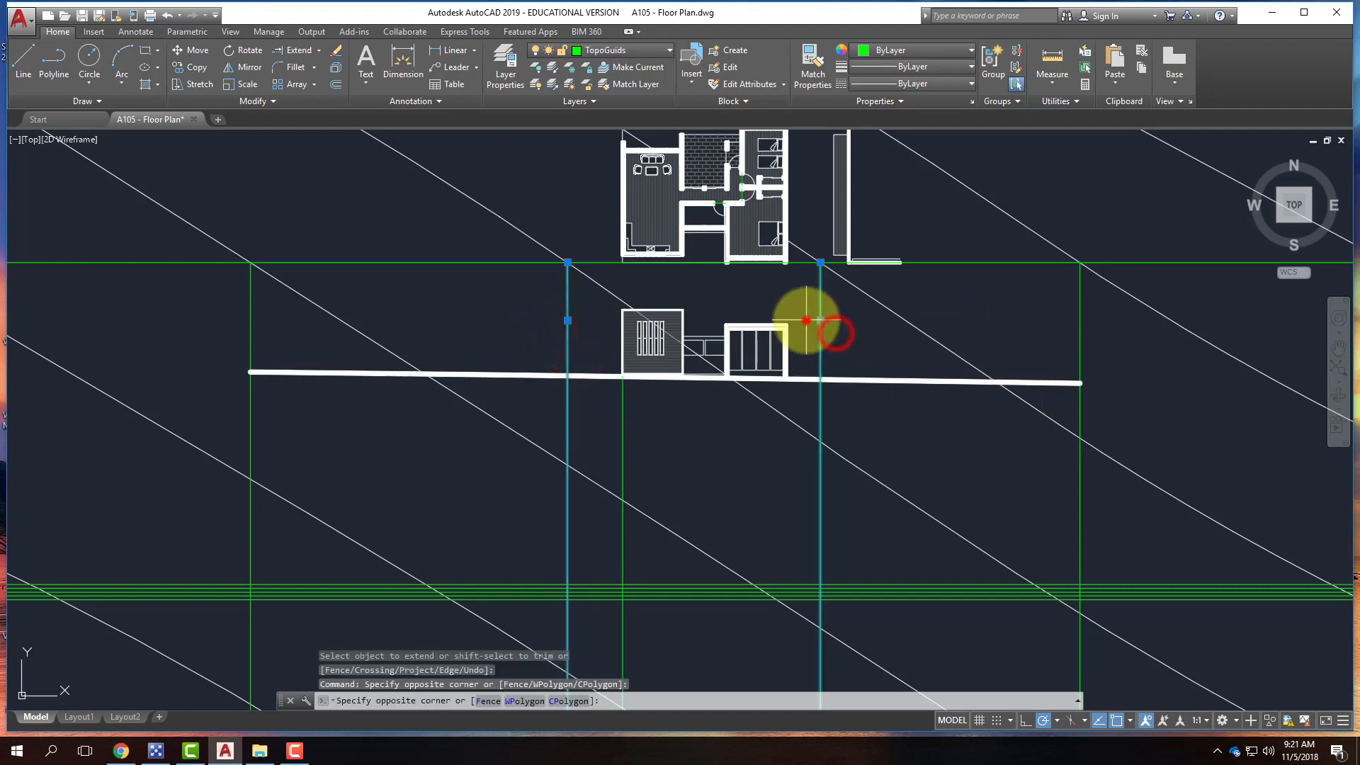
{"action": "left_click", "coordinate": [806, 320]}
{"action": "key", "text": "Return"}
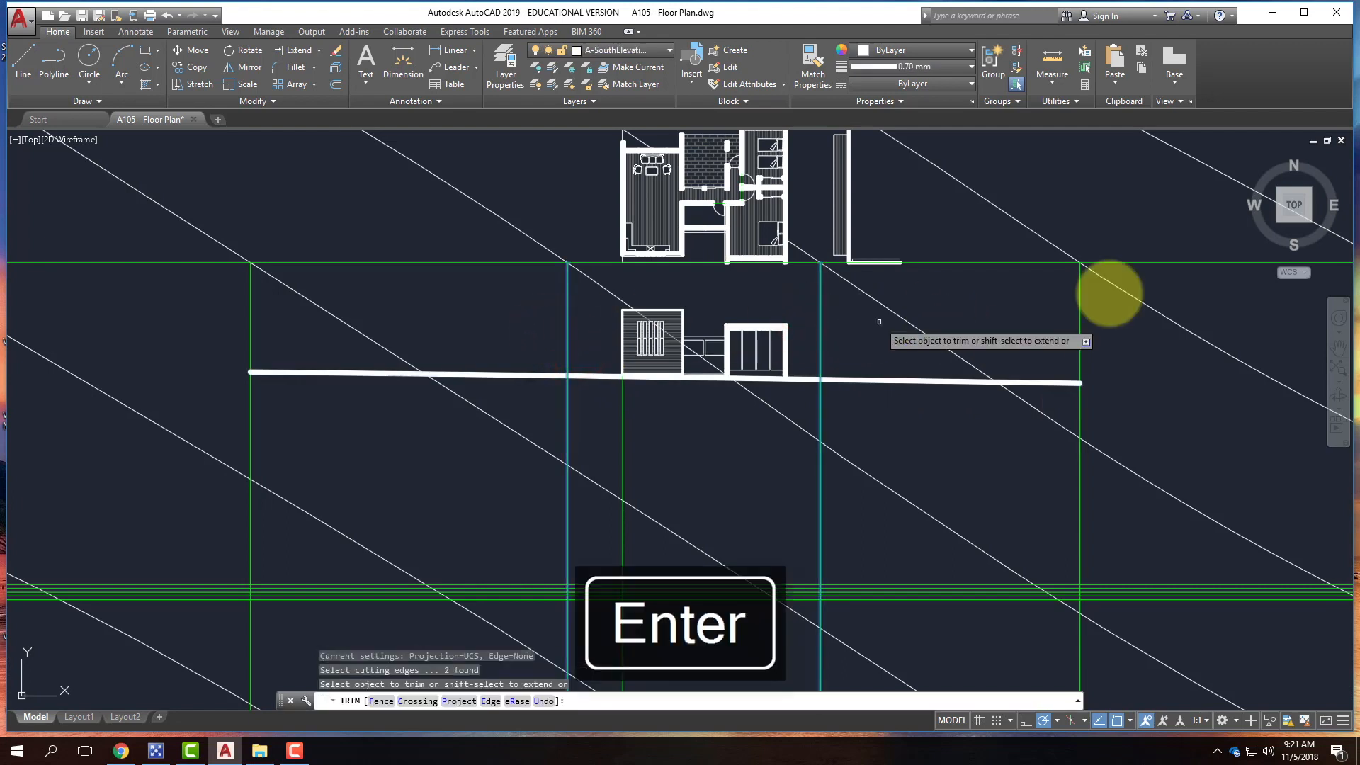
{"action": "left_click", "coordinate": [875, 370]}
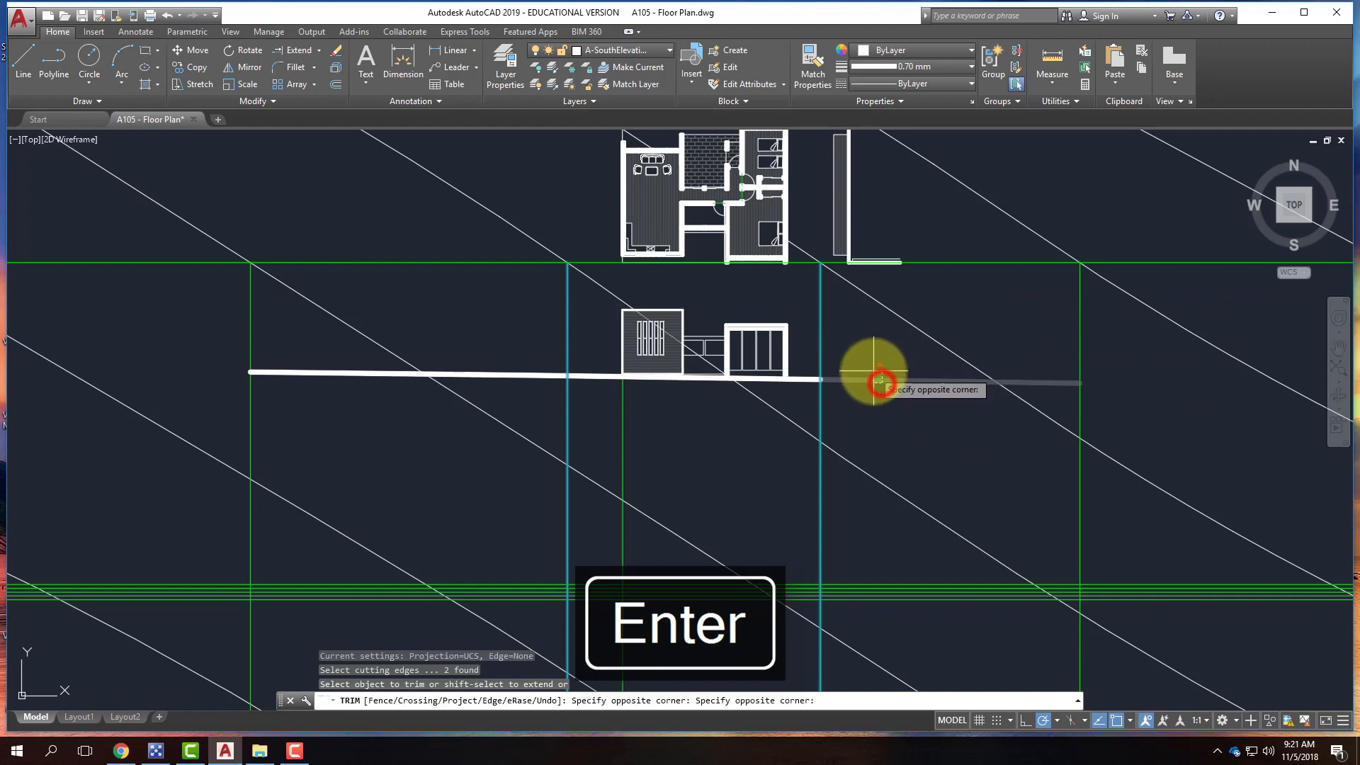
{"action": "left_click", "coordinate": [873, 371]}
{"action": "left_click", "coordinate": [533, 374]}
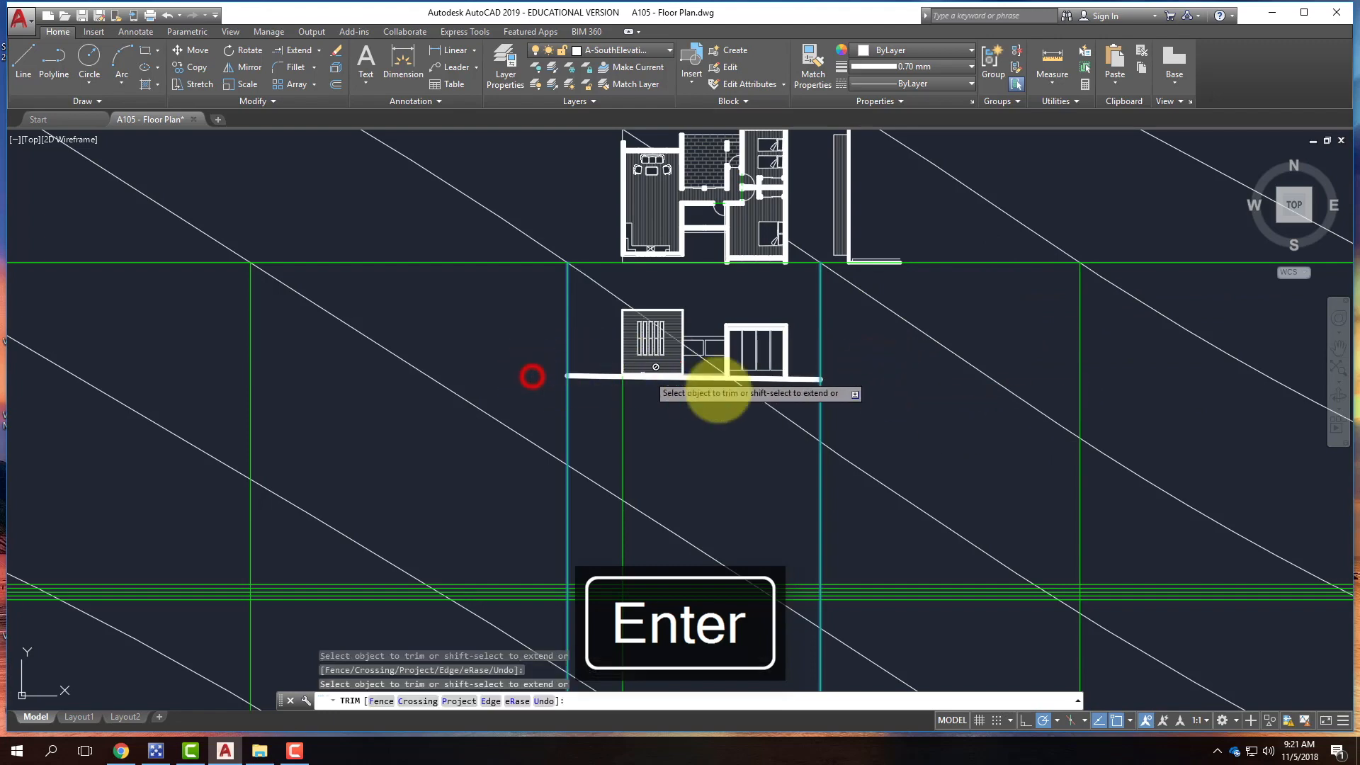
{"action": "key", "text": "Escape"}
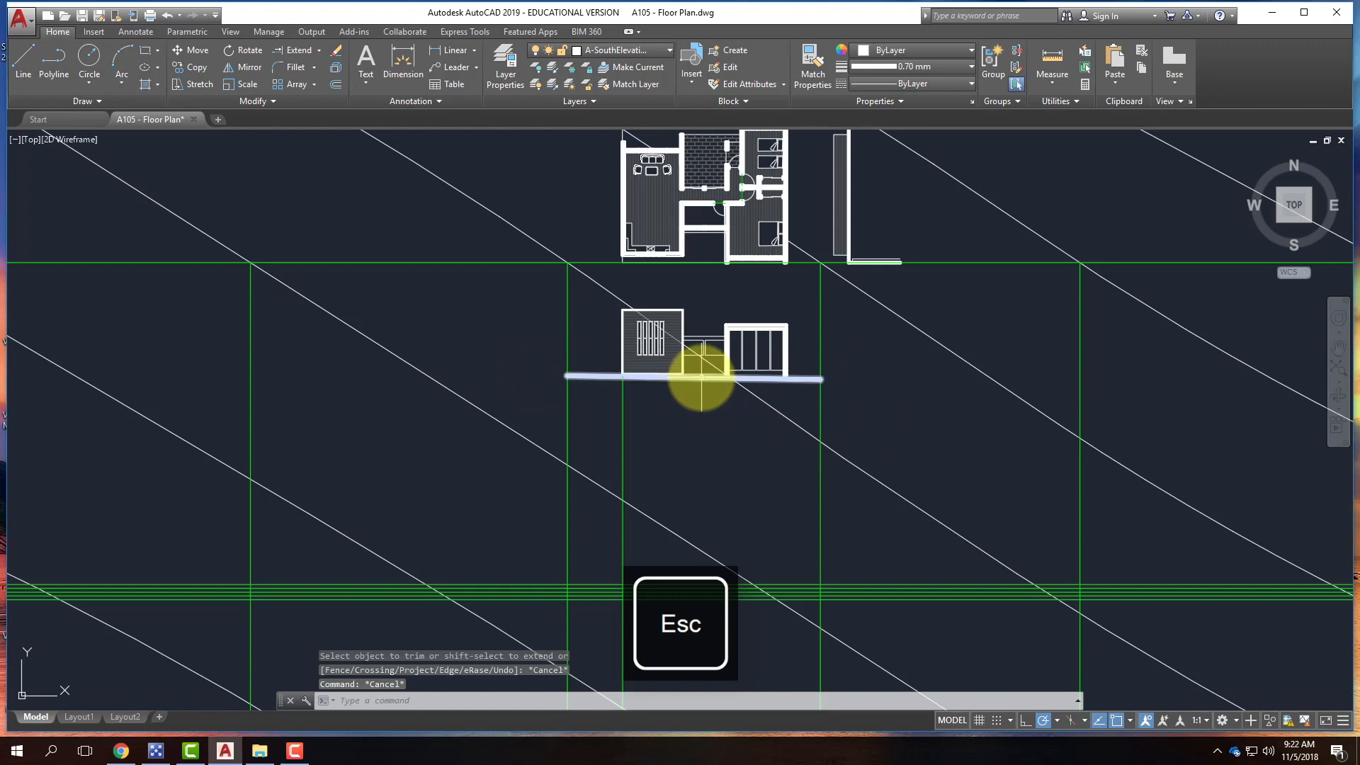
{"action": "left_click", "coordinate": [703, 378]}
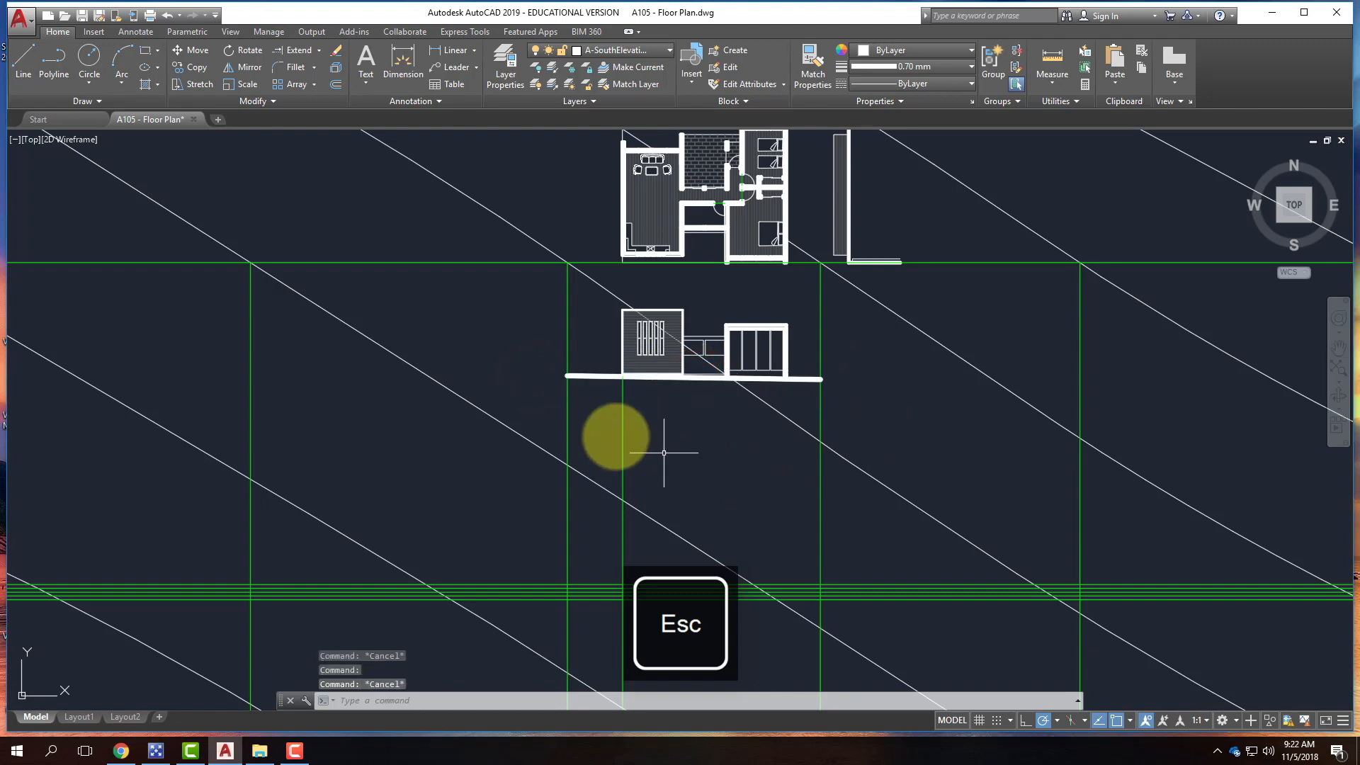
- Erase the stacked horizontal guide lines and all the vertical guide rays around and below the south elevation
{"action": "scroll", "coordinate": [585, 425], "scroll_direction": "down", "scroll_amount": 1}
{"action": "scroll", "coordinate": [771, 311], "scroll_direction": "up", "scroll_amount": 1}
{"action": "scroll", "coordinate": [563, 283], "scroll_direction": "down", "scroll_amount": 2}
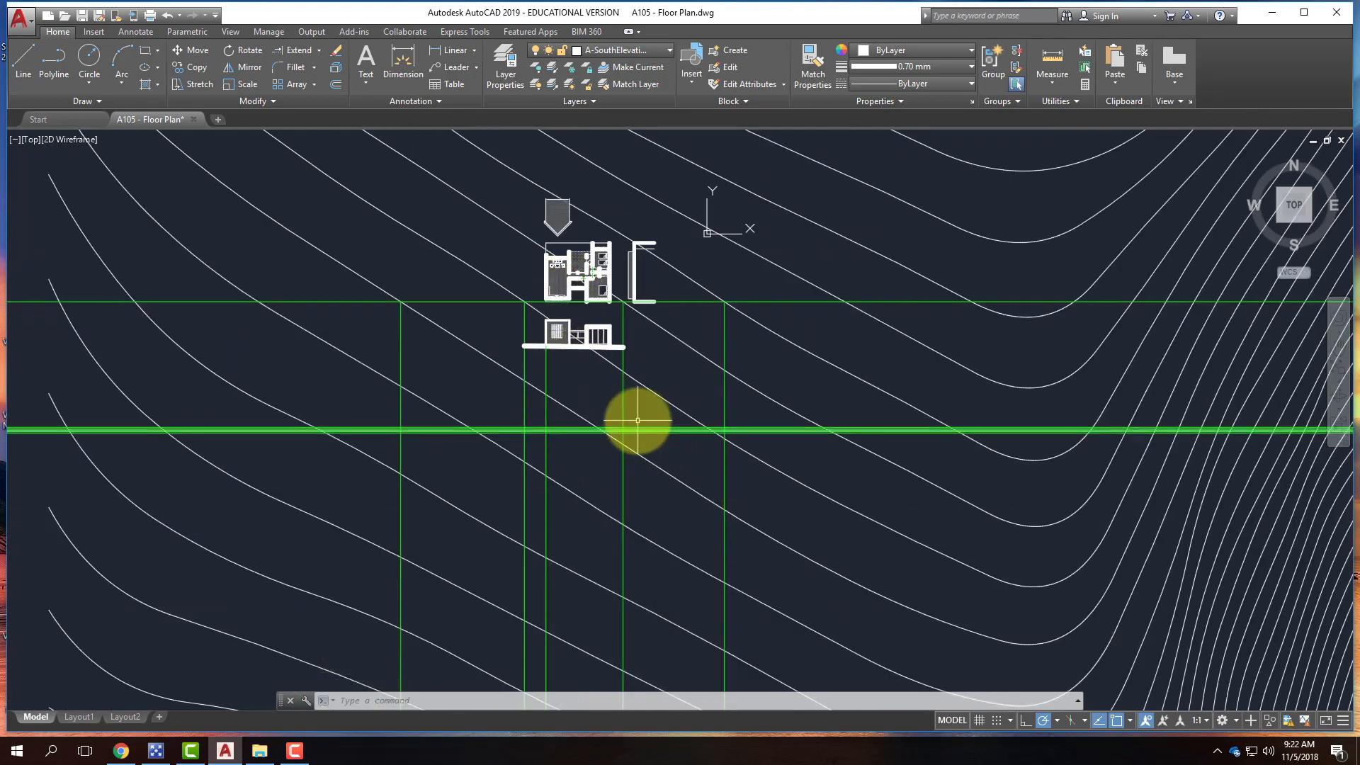
{"action": "left_click", "coordinate": [745, 440]}
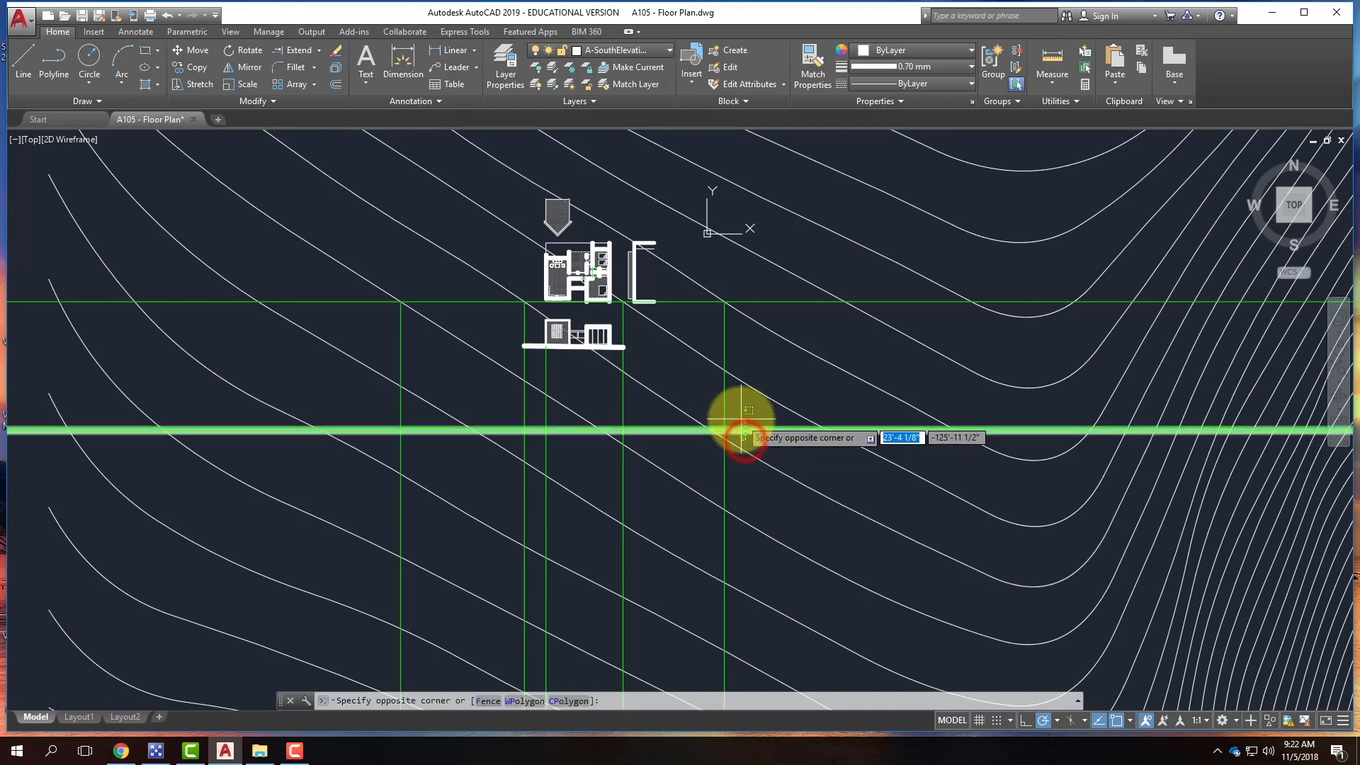
{"action": "key", "text": "Escape"}
{"action": "left_click", "coordinate": [759, 434]}
{"action": "left_click", "coordinate": [765, 421]}
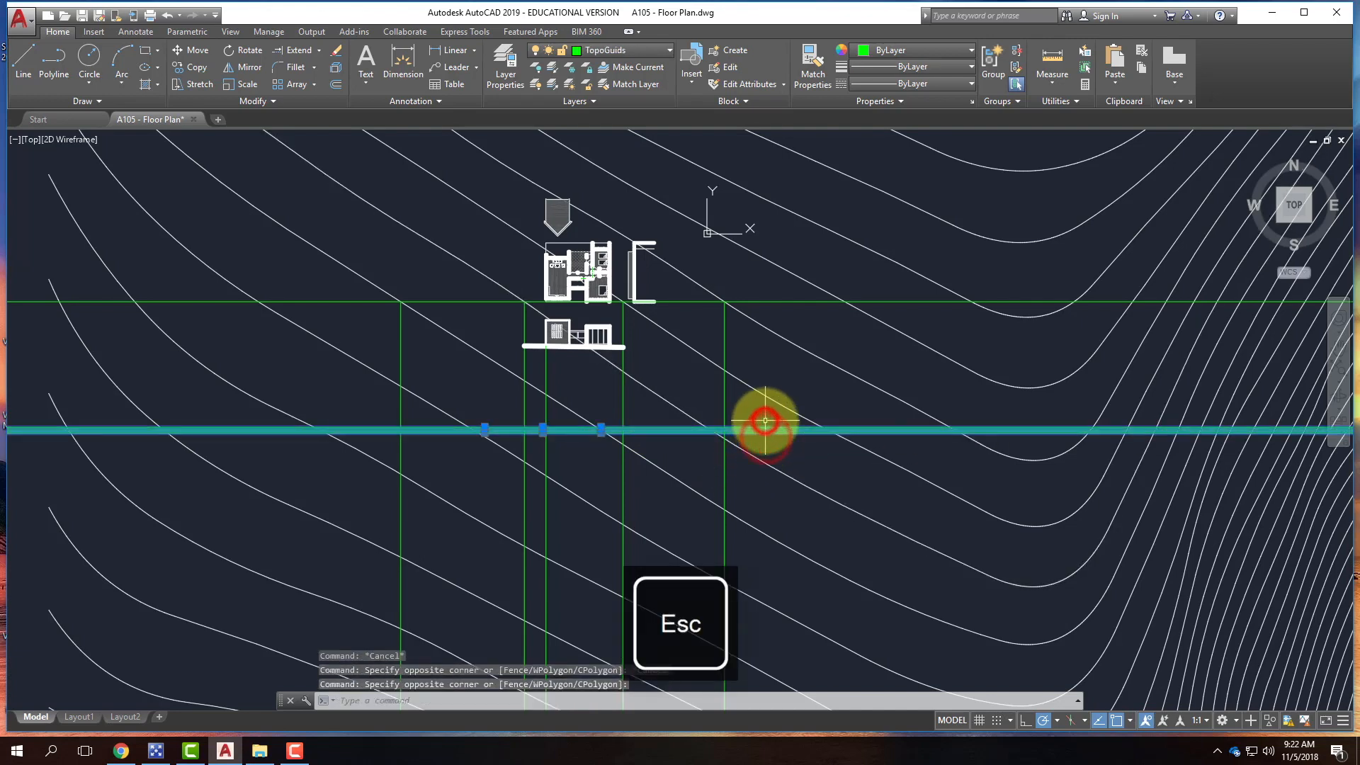
{"action": "left_click", "coordinate": [712, 401]}
{"action": "left_click", "coordinate": [628, 401]}
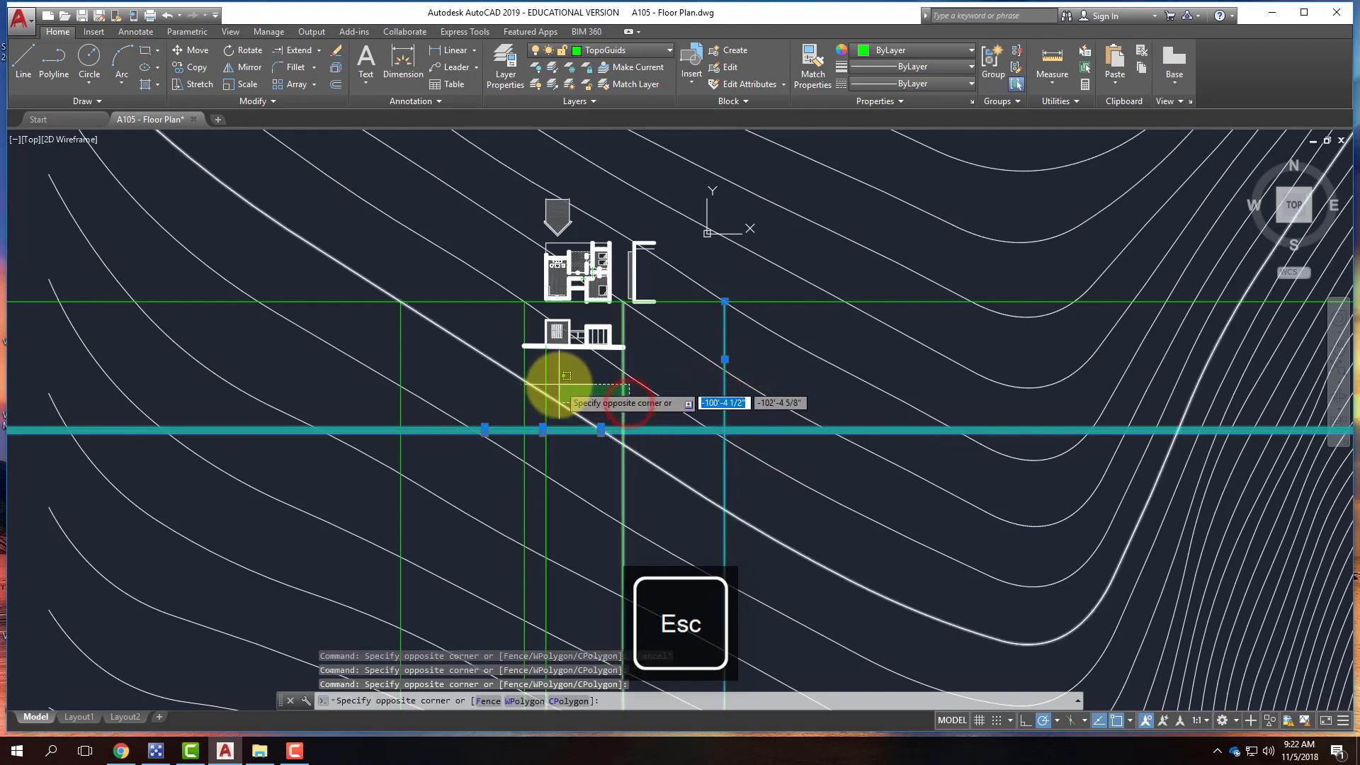
{"action": "left_click", "coordinate": [561, 384]}
{"action": "left_click", "coordinate": [561, 375]}
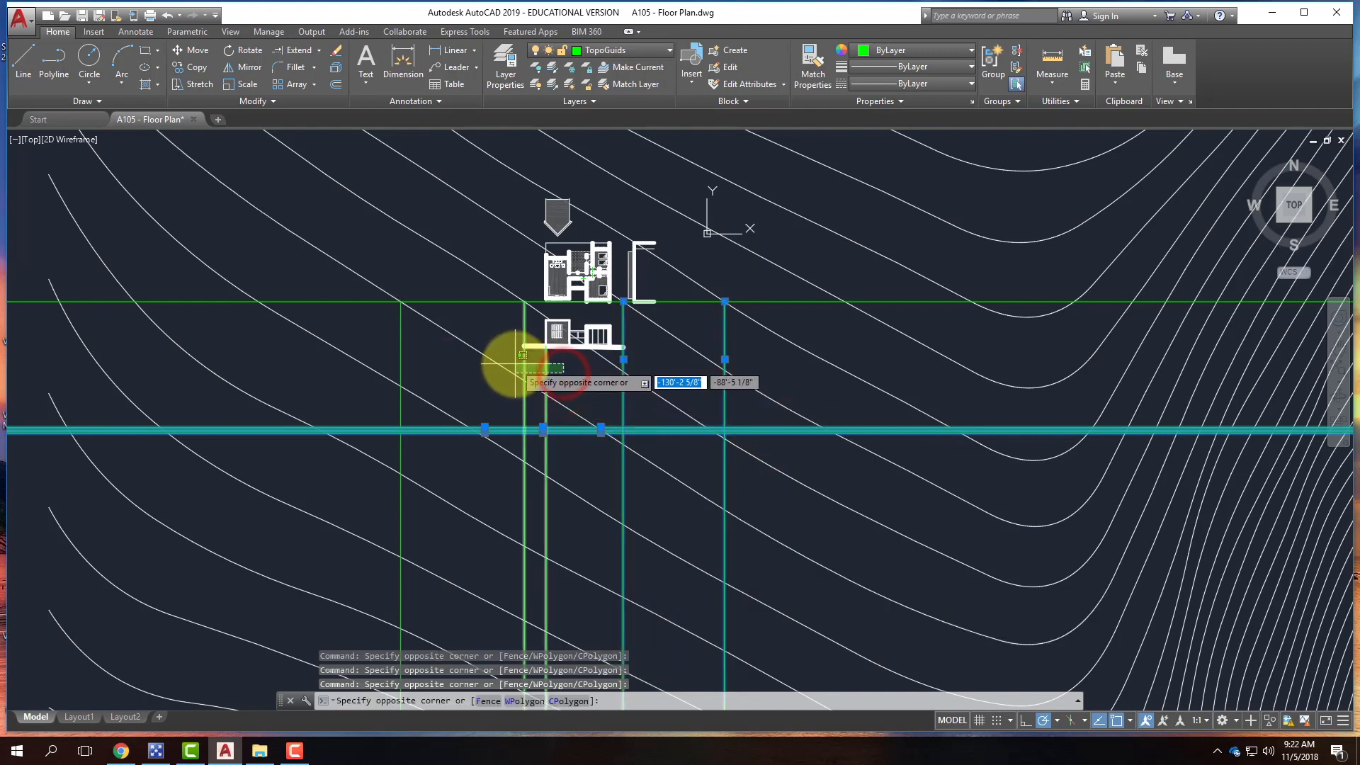
{"action": "left_click", "coordinate": [515, 364]}
{"action": "left_click", "coordinate": [422, 357]}
{"action": "left_click", "coordinate": [383, 348]}
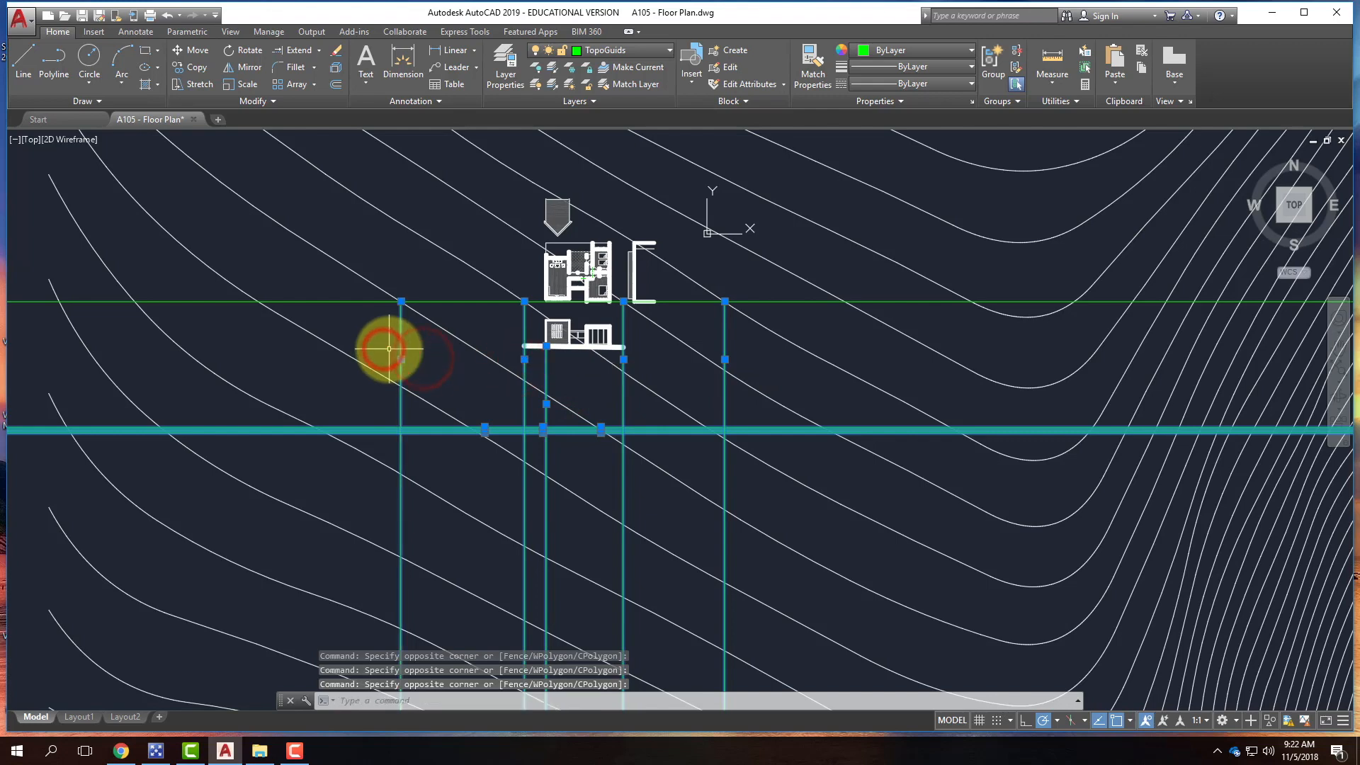
{"action": "key", "text": "Delete"}
- Erase the remaining horizontal construction line along the floor plan's south edge
{"action": "scroll", "coordinate": [492, 301], "scroll_direction": "up", "scroll_amount": 4}
{"action": "left_click", "coordinate": [486, 321]}
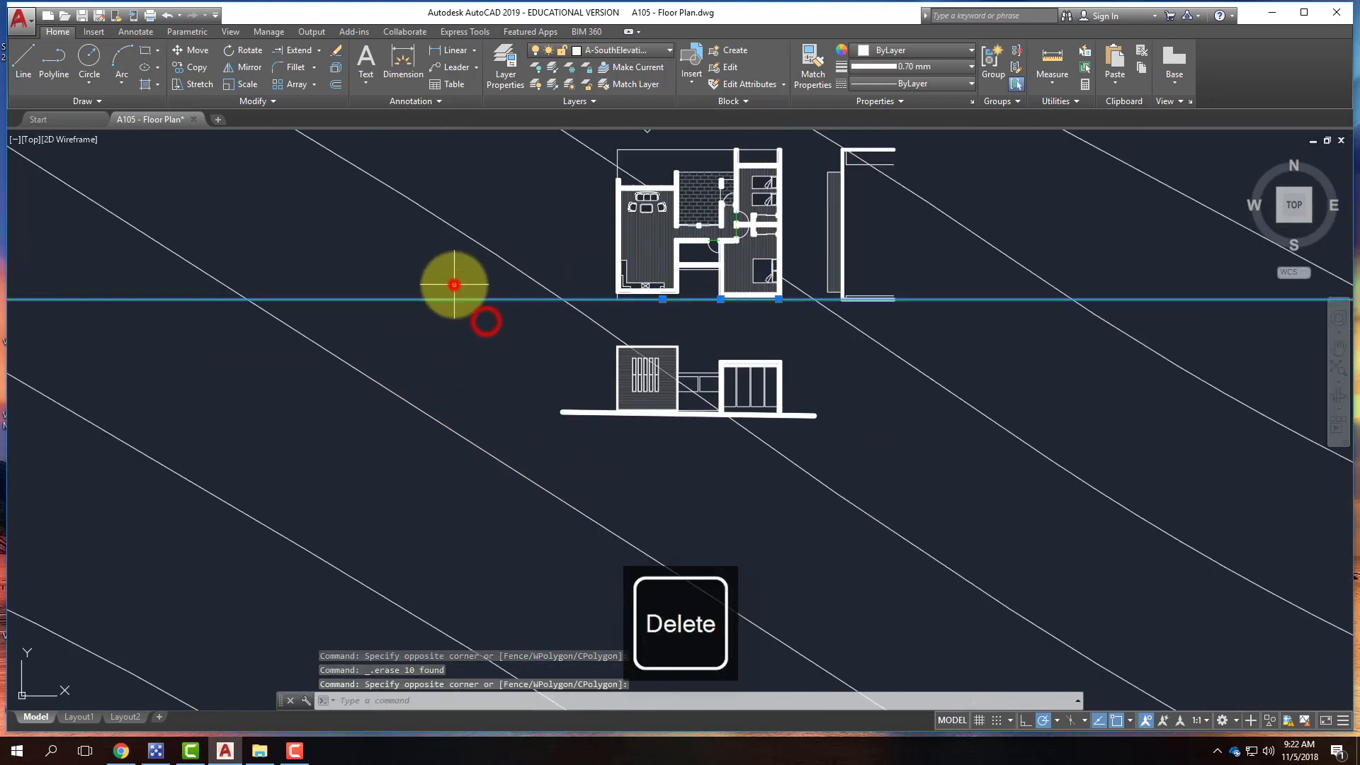
{"action": "key", "text": "Delete"}
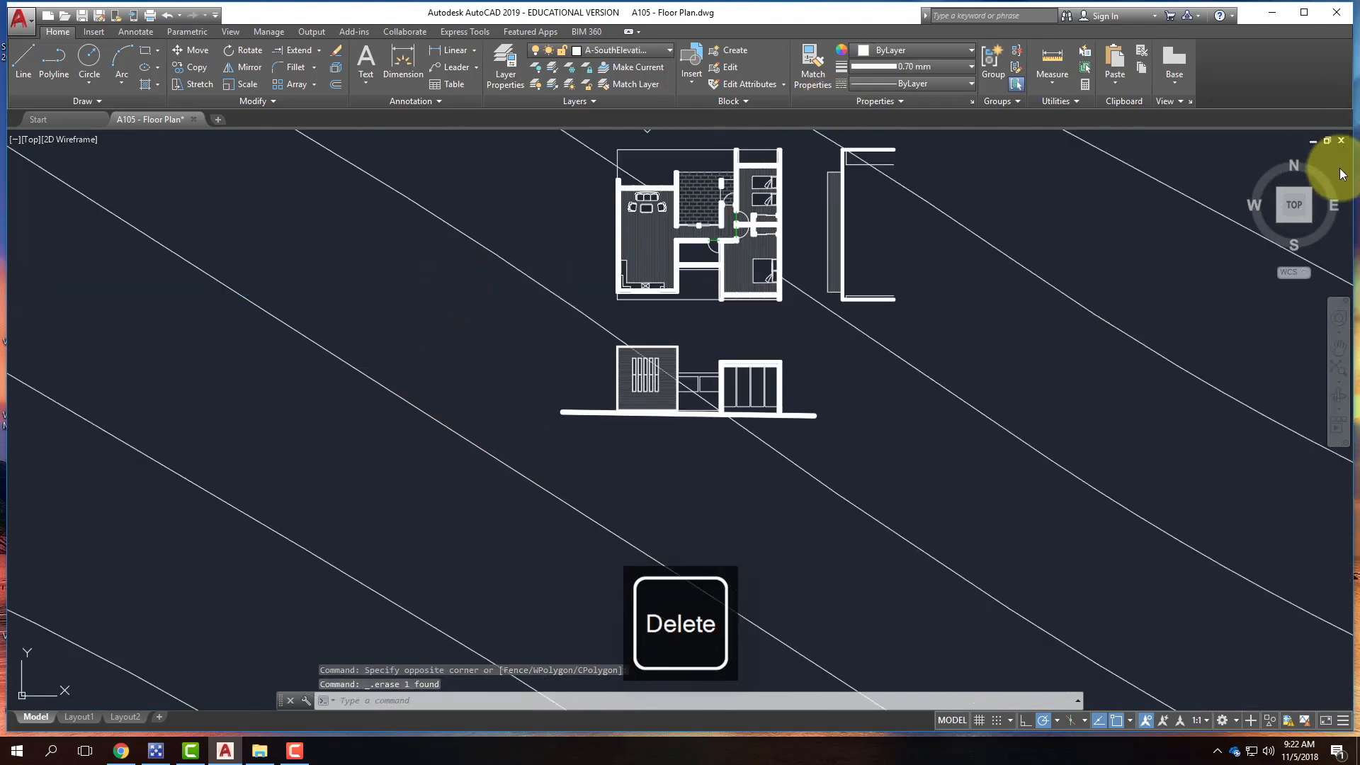
- Rotate the top view 90 degrees so east faces down and the east elevation stands upright below the plan
{"action": "left_click", "coordinate": [1345, 170]}
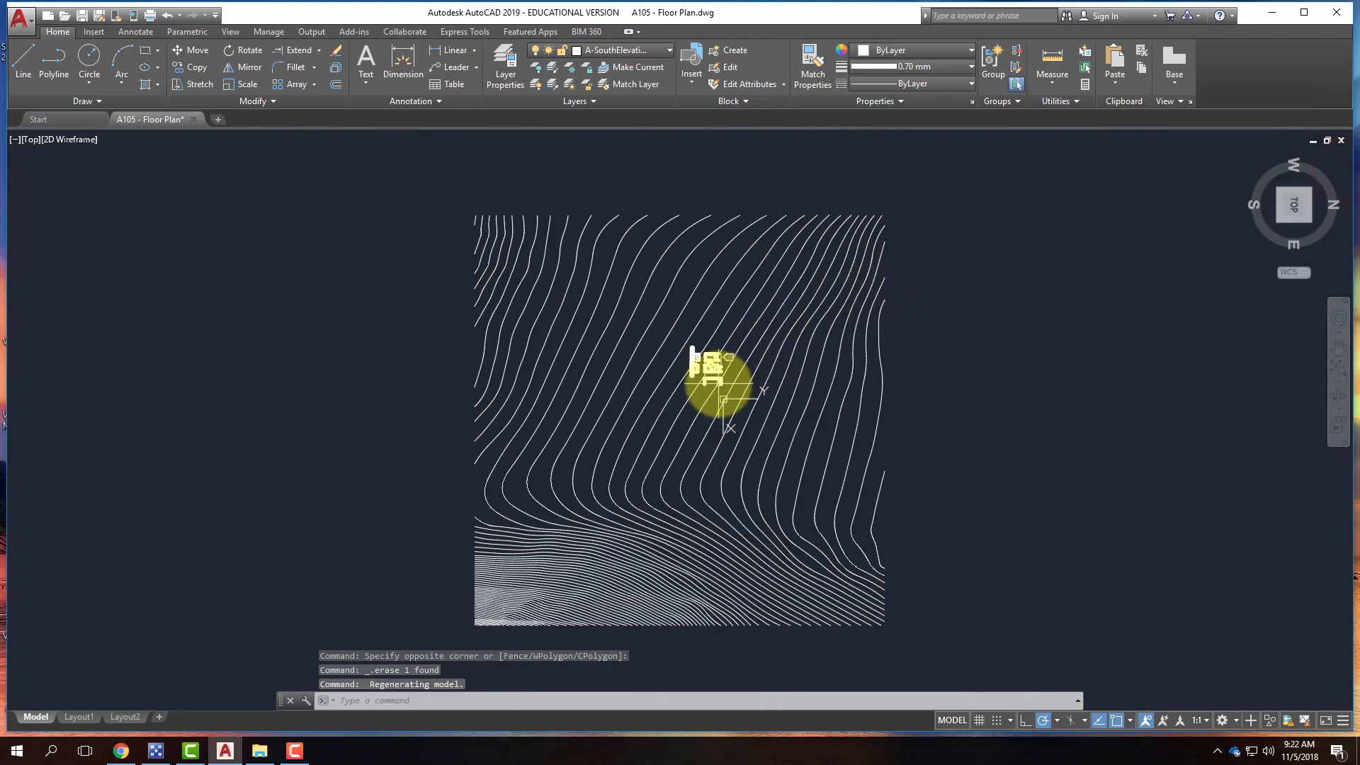
{"action": "scroll", "coordinate": [714, 371], "scroll_direction": "up", "scroll_amount": 8}
{"action": "scroll", "coordinate": [562, 231], "scroll_direction": "up", "scroll_amount": 4}
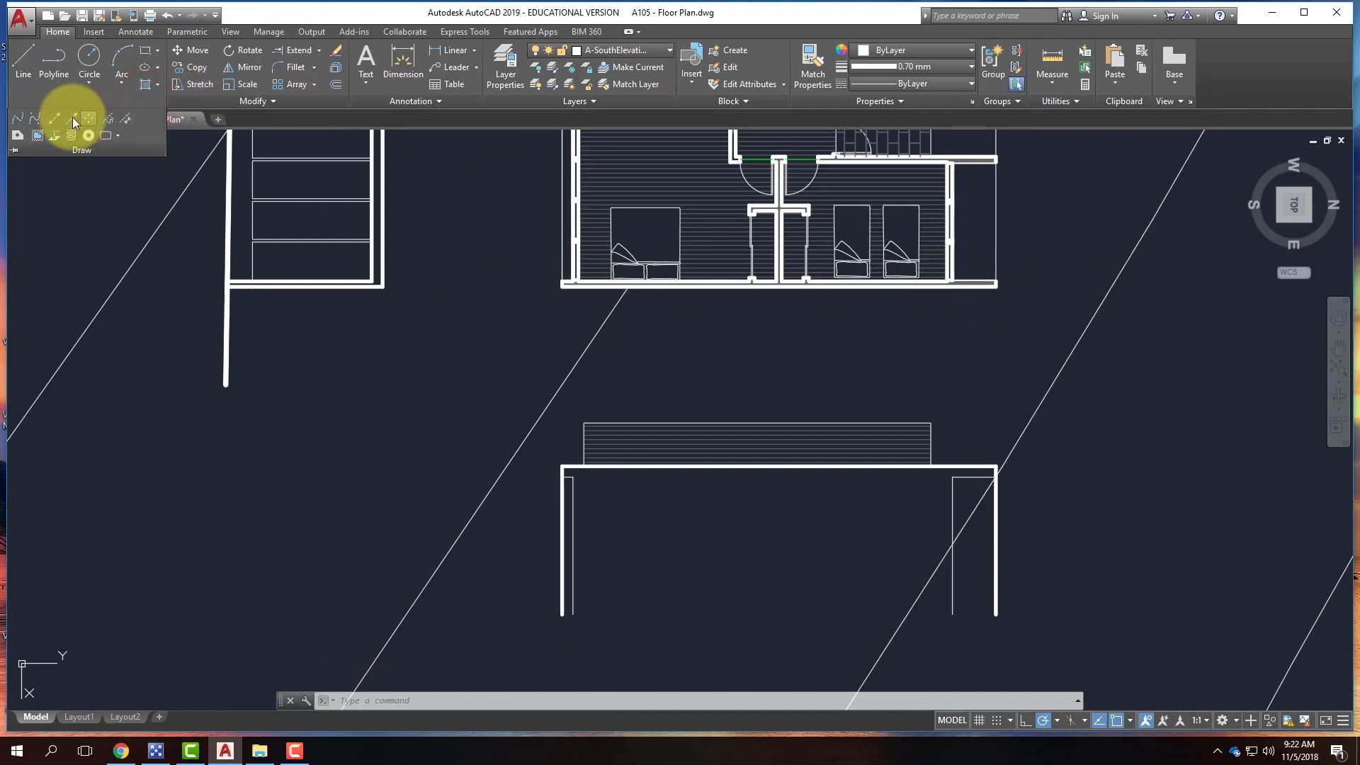
- Try to draw a horizontal construction line along the floor plan's east wall with the south elevation layer current
{"action": "left_click", "coordinate": [51, 124]}
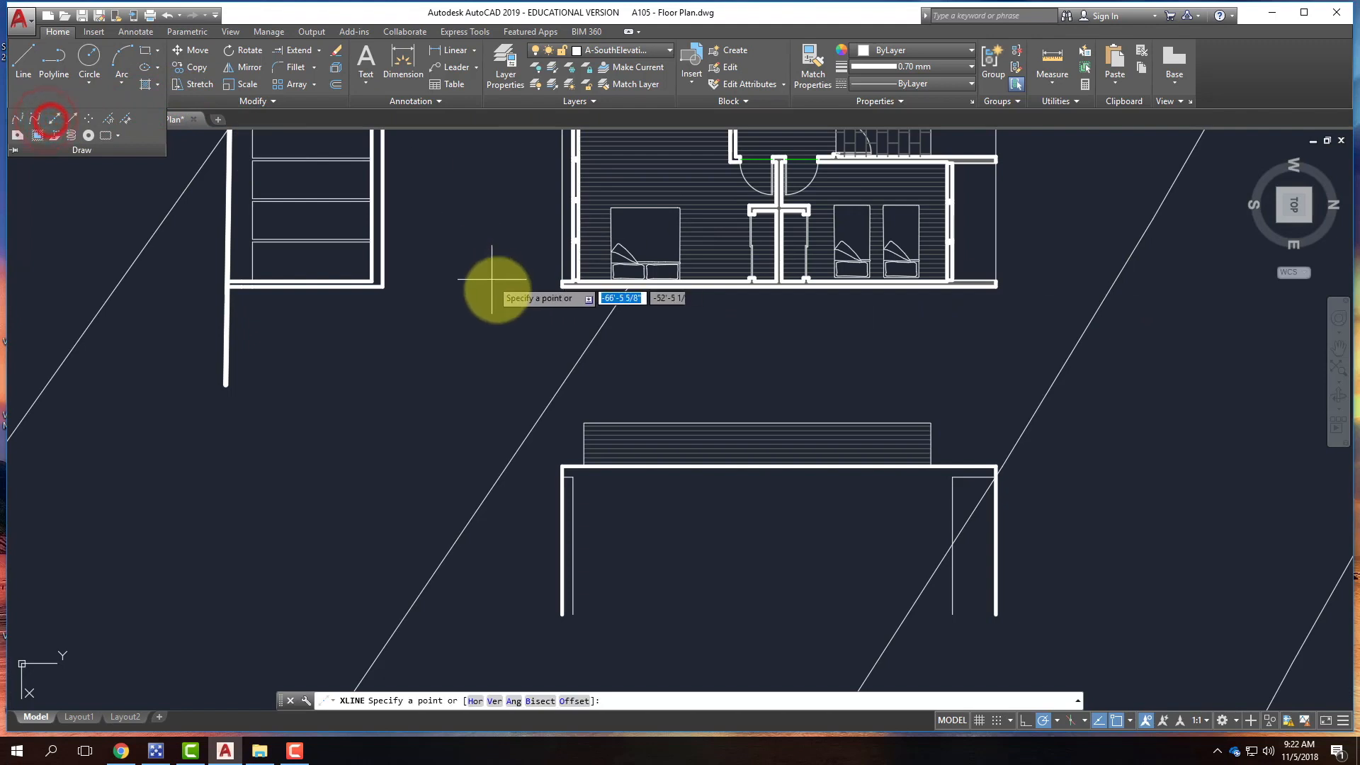
{"action": "left_click", "coordinate": [562, 285]}
{"action": "left_click", "coordinate": [475, 288]}
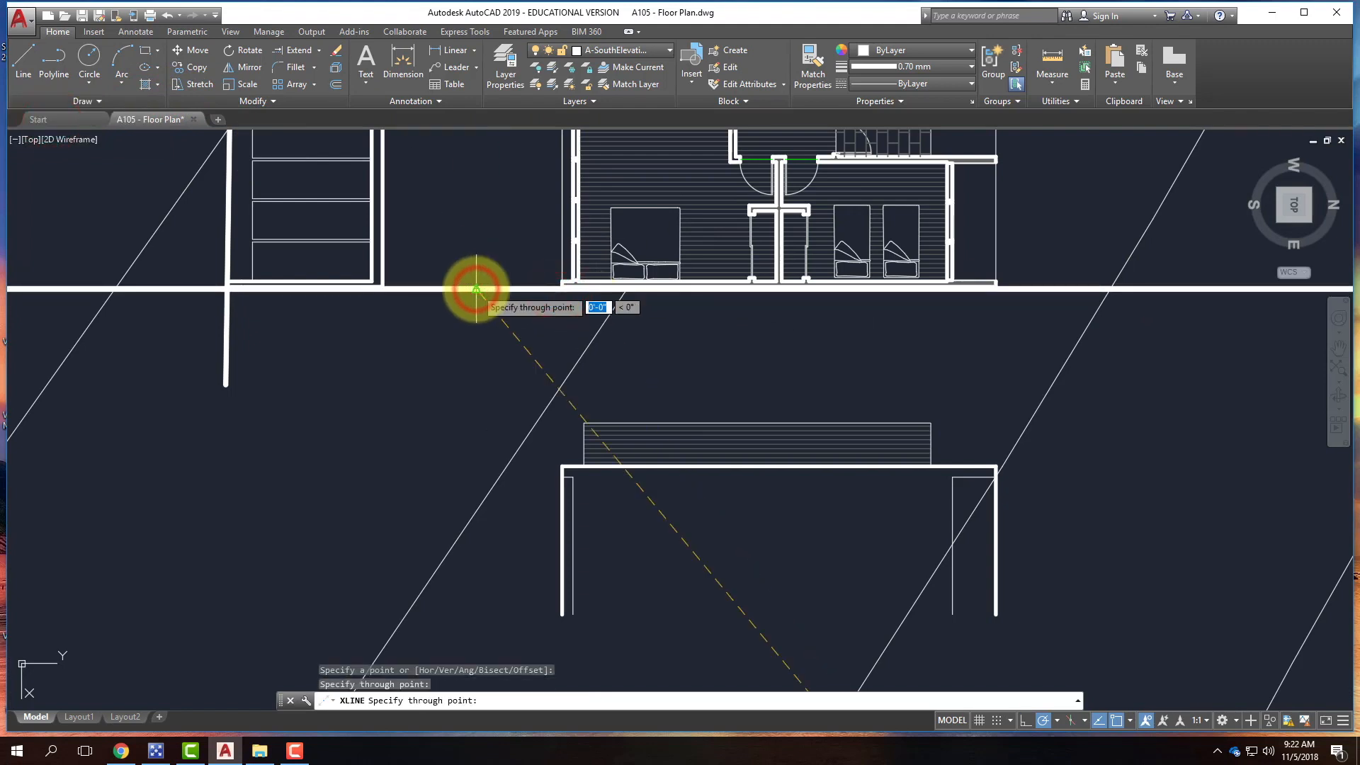
{"action": "key", "text": "Return"}
{"action": "key", "text": "ctrl+z"}
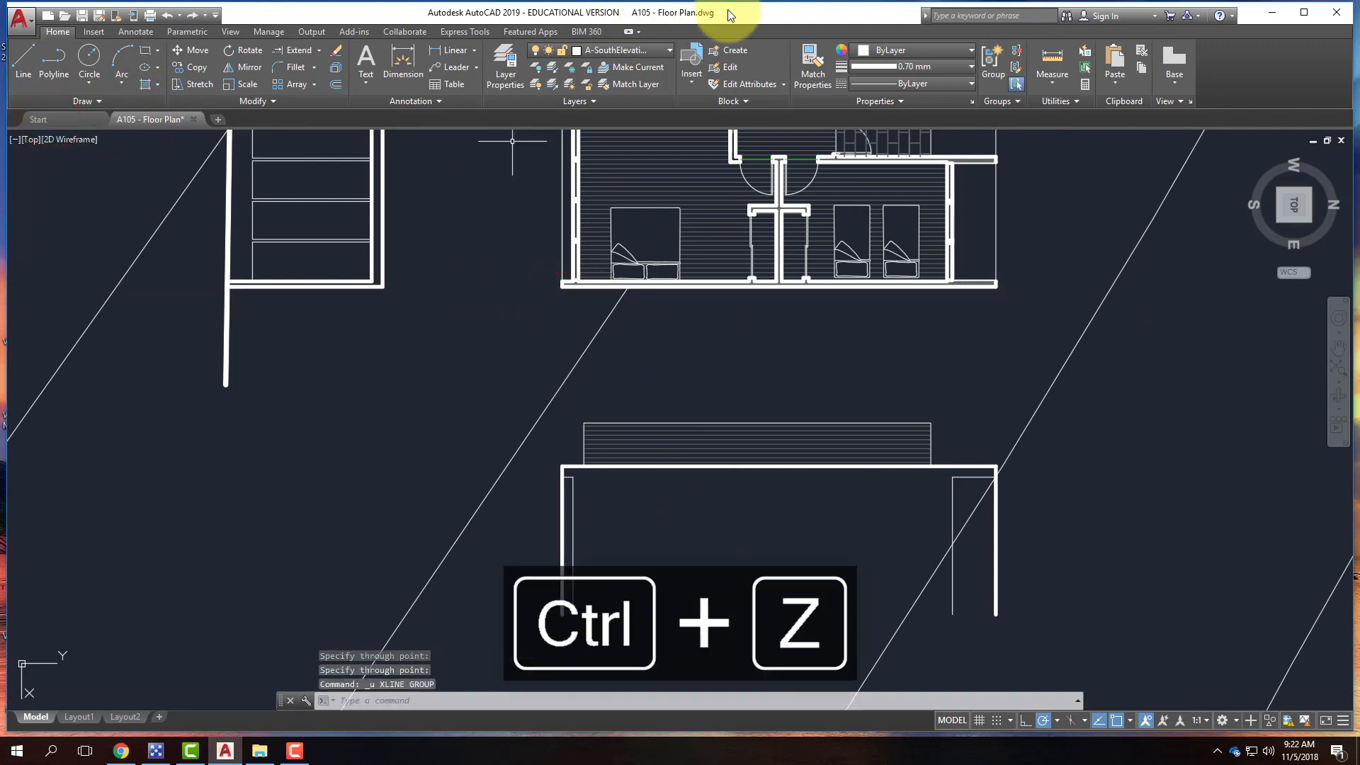
- Make TopoGuids the current layer and set the current lineweight to ByLayer
{"action": "left_click", "coordinate": [595, 51]}
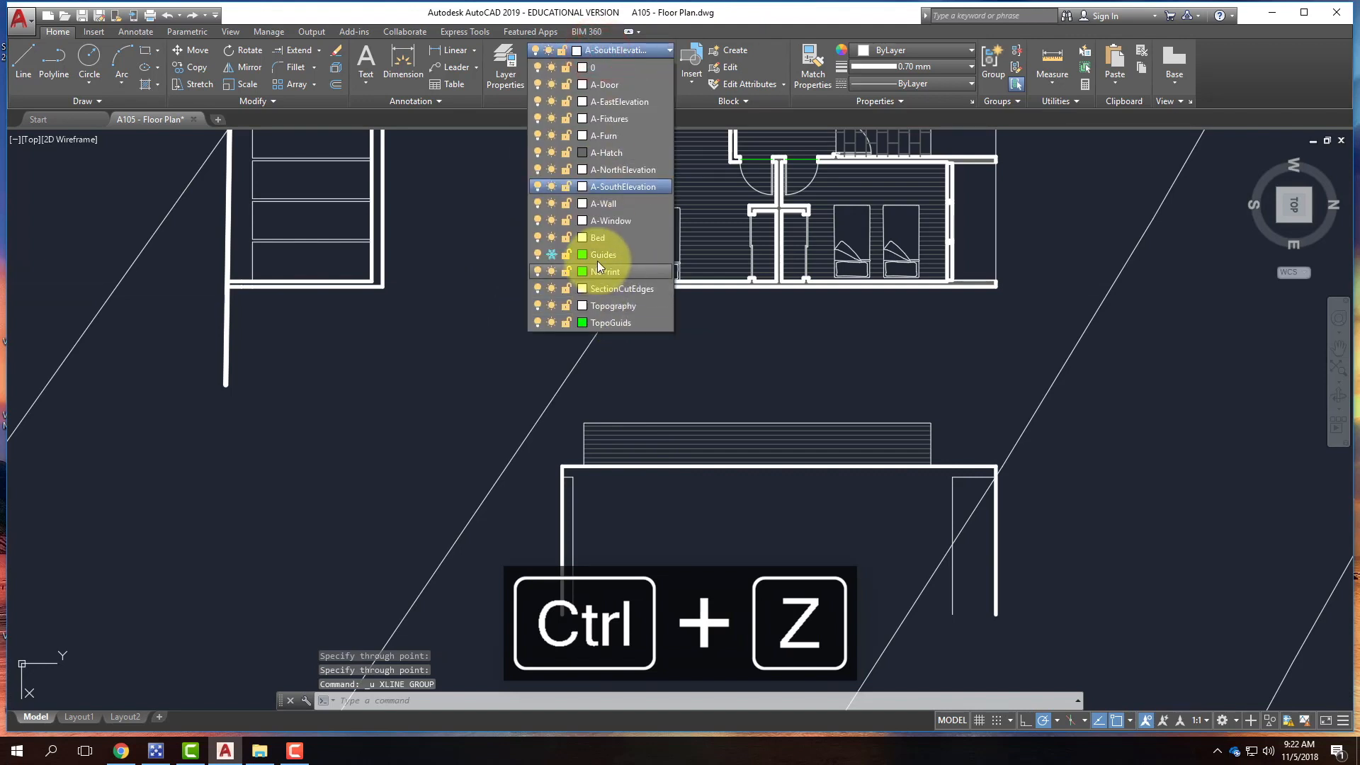
{"action": "left_click", "coordinate": [611, 323]}
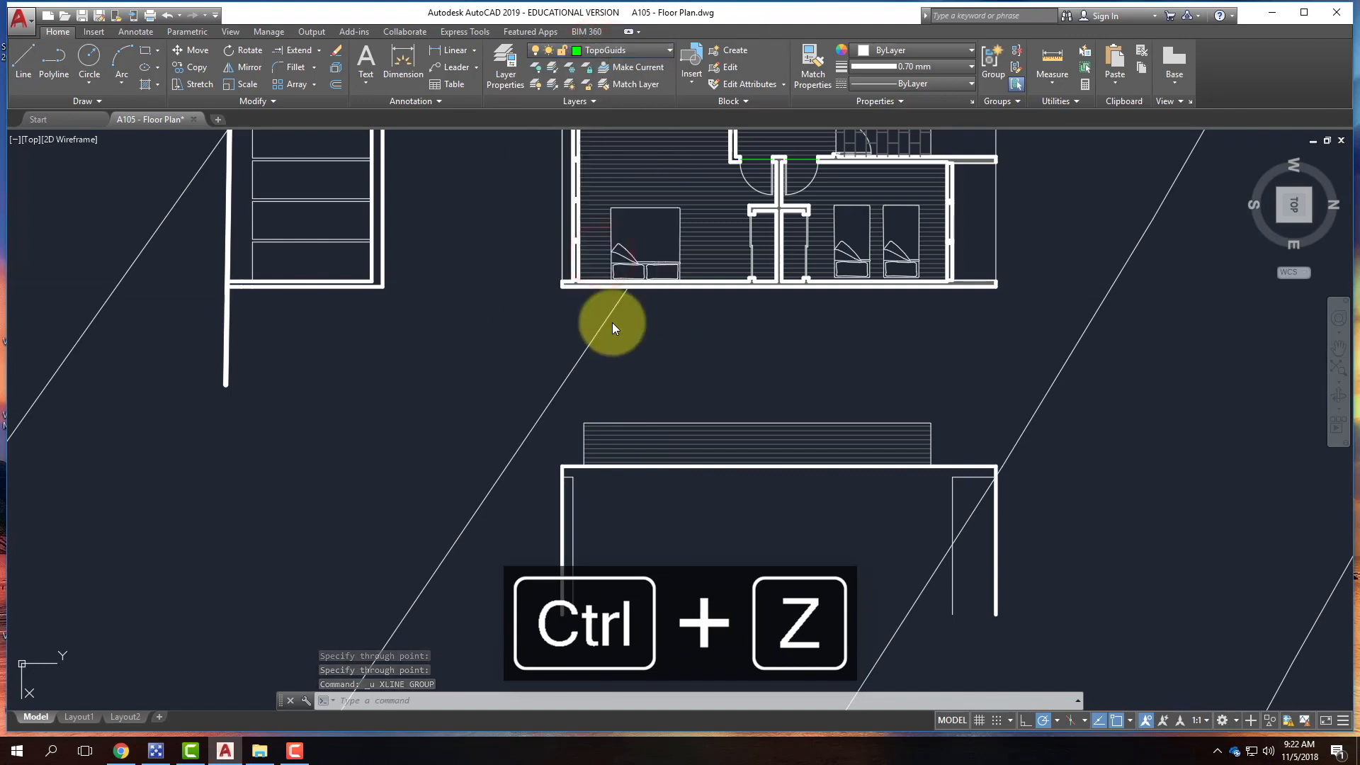
{"action": "left_click", "coordinate": [943, 66]}
{"action": "left_click", "coordinate": [917, 83]}
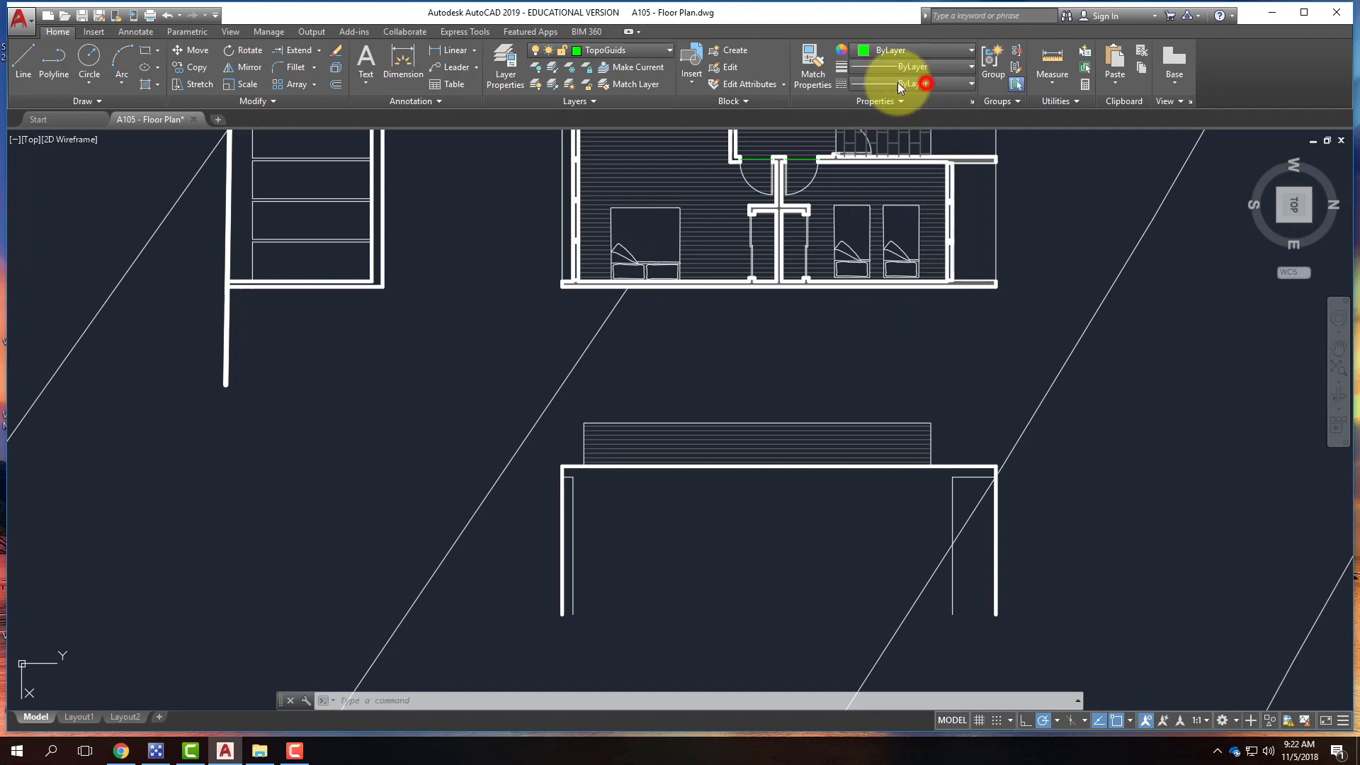
{"action": "key", "text": "Escape"}
- Draw a horizontal construction line along the outer face of the floor plan's east wall, starting from its south corner
{"action": "type", "text": "xlin"}
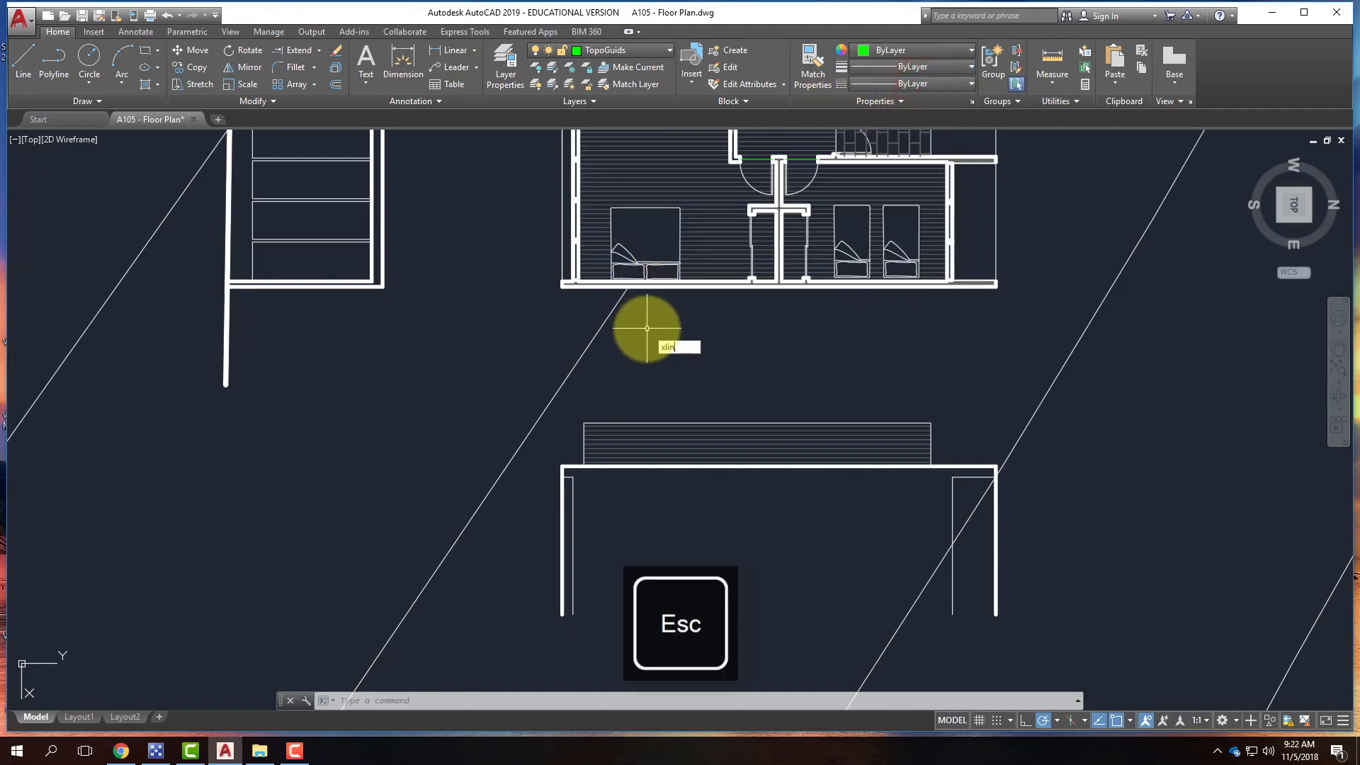
{"action": "type", "text": "e"}
{"action": "key", "text": "Return"}
{"action": "left_click", "coordinate": [566, 291]}
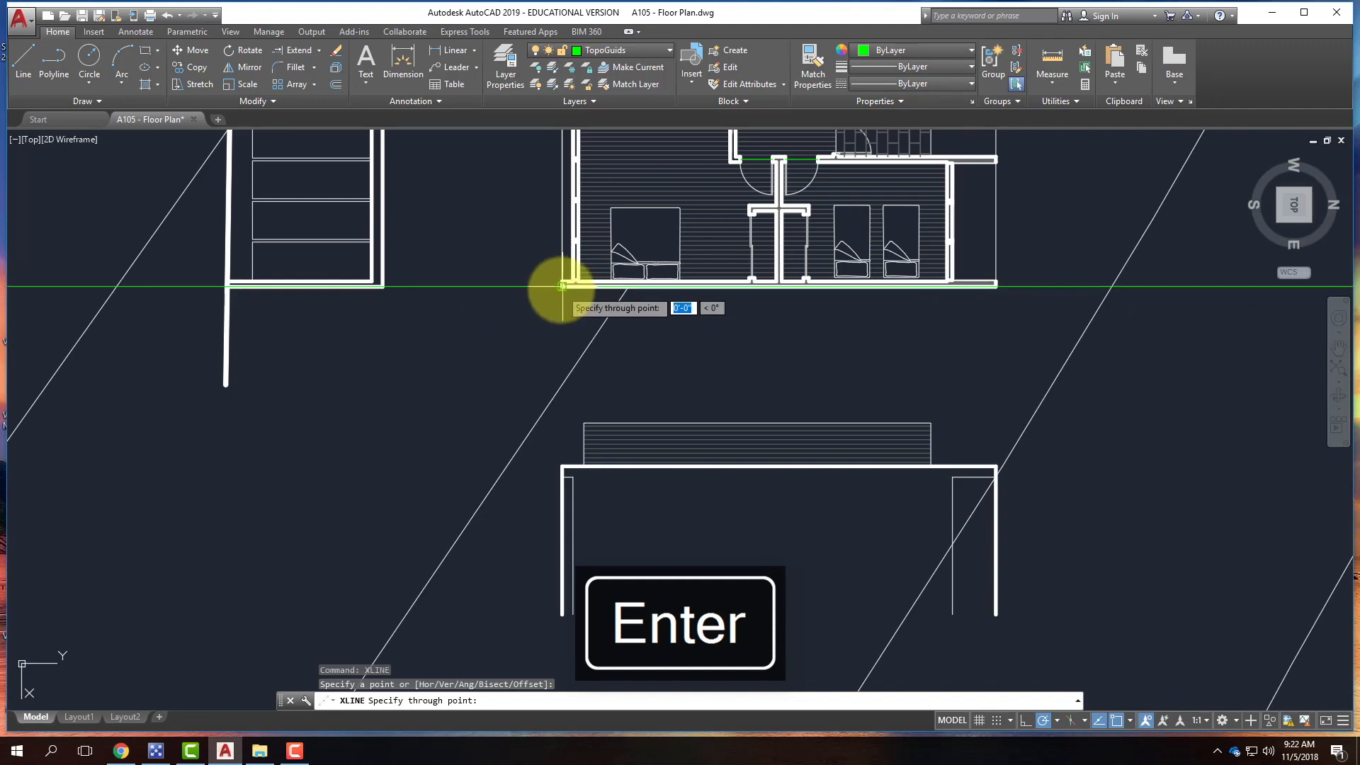
{"action": "left_click", "coordinate": [561, 287]}
{"action": "key", "text": "Return"}
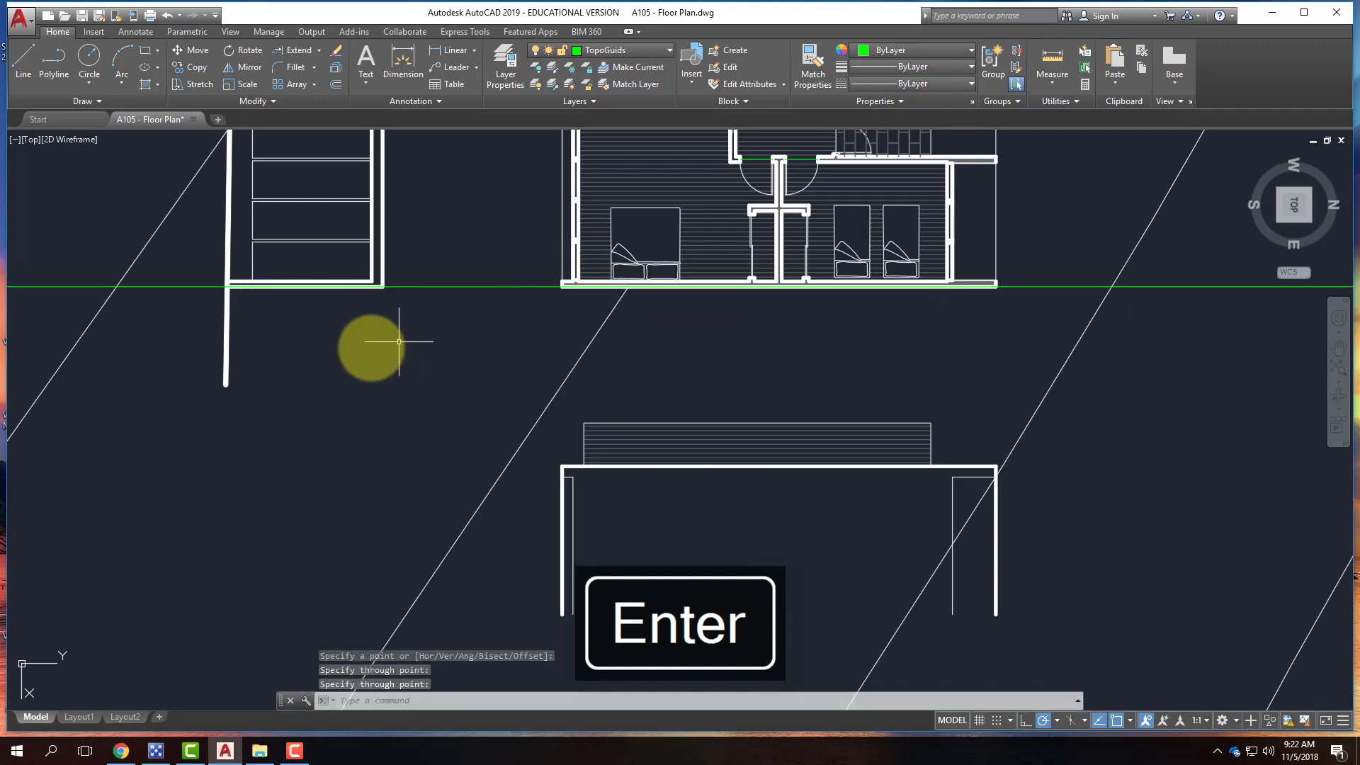
- Draw vertical rays downward from the contour crossings south of the wall and beneath the floor plan's southern bedroom
{"action": "scroll", "coordinate": [365, 347], "scroll_direction": "down", "scroll_amount": 4}
{"action": "scroll", "coordinate": [849, 339], "scroll_direction": "down", "scroll_amount": 4}
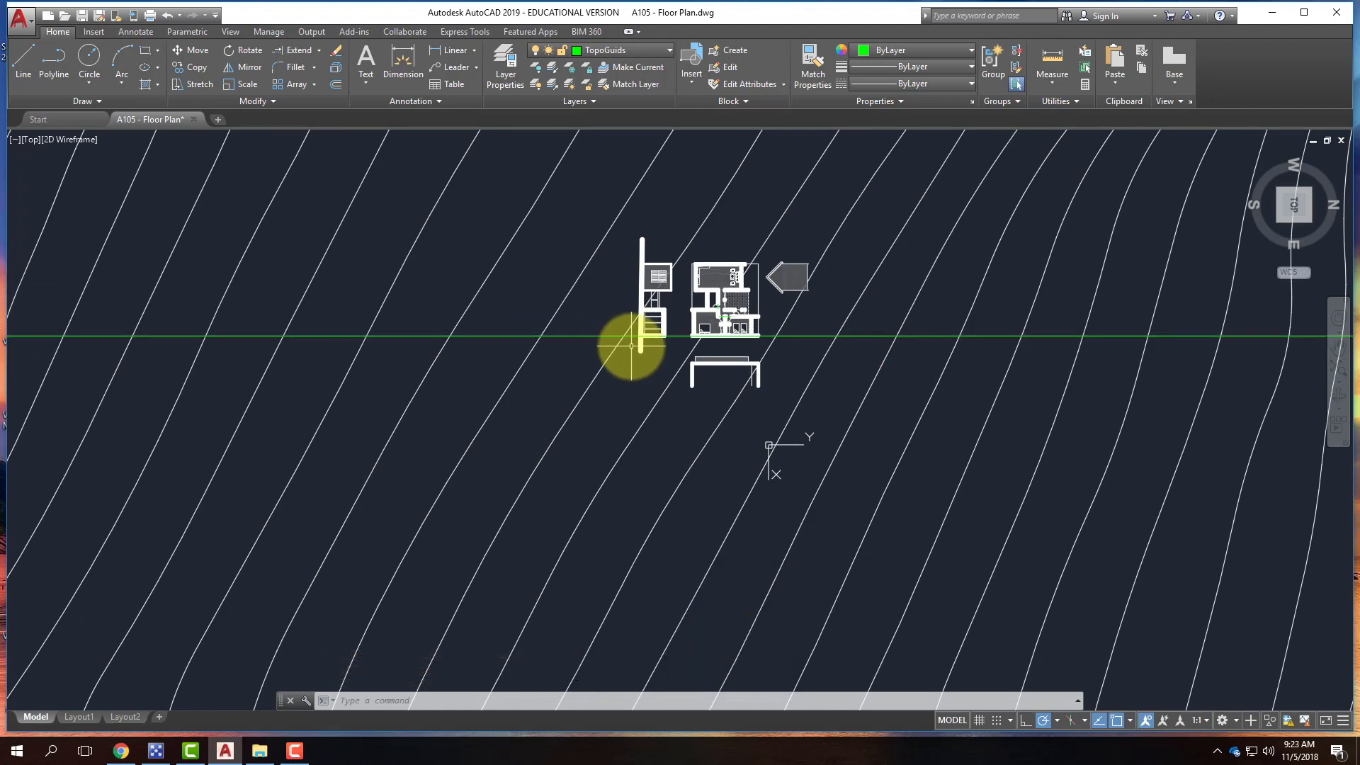
{"action": "key", "text": "Return"}
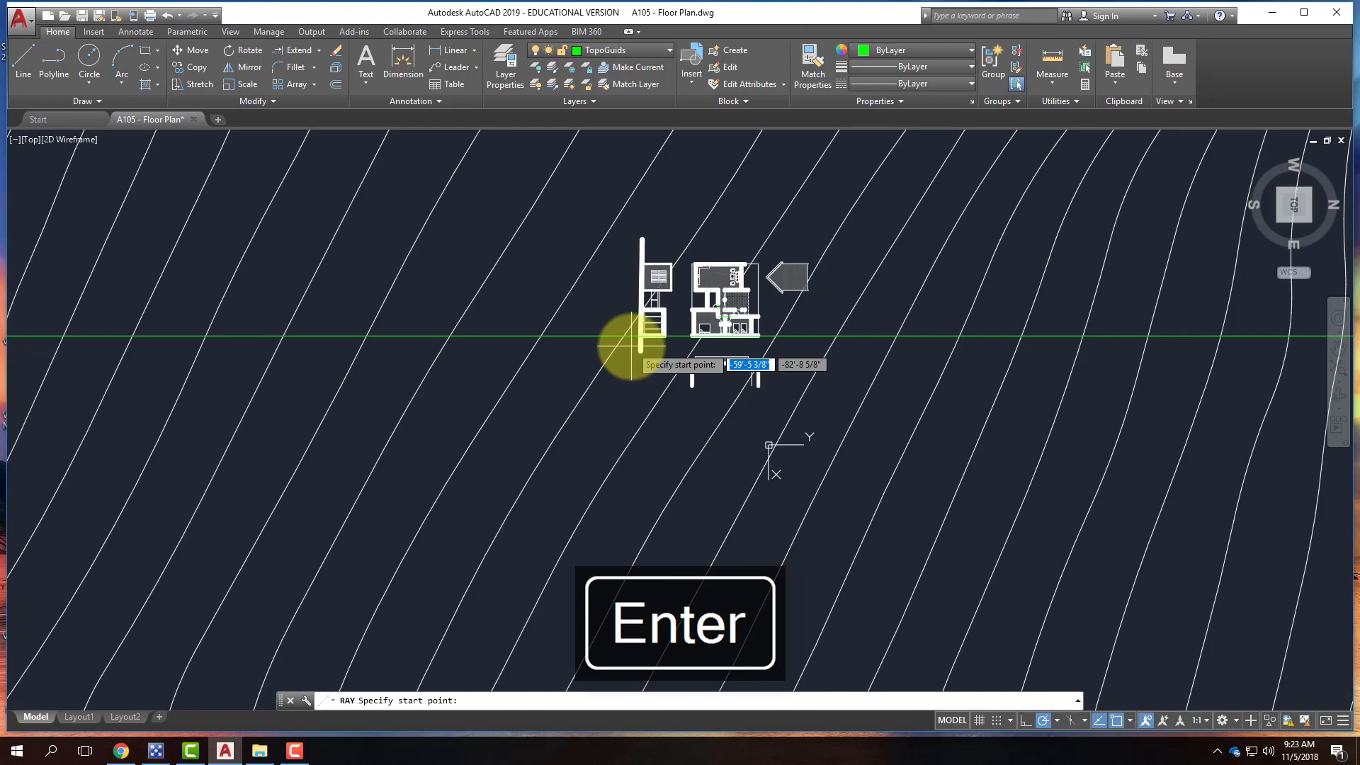
{"action": "scroll", "coordinate": [594, 365], "scroll_direction": "up", "scroll_amount": 5}
{"action": "left_click", "coordinate": [691, 246]}
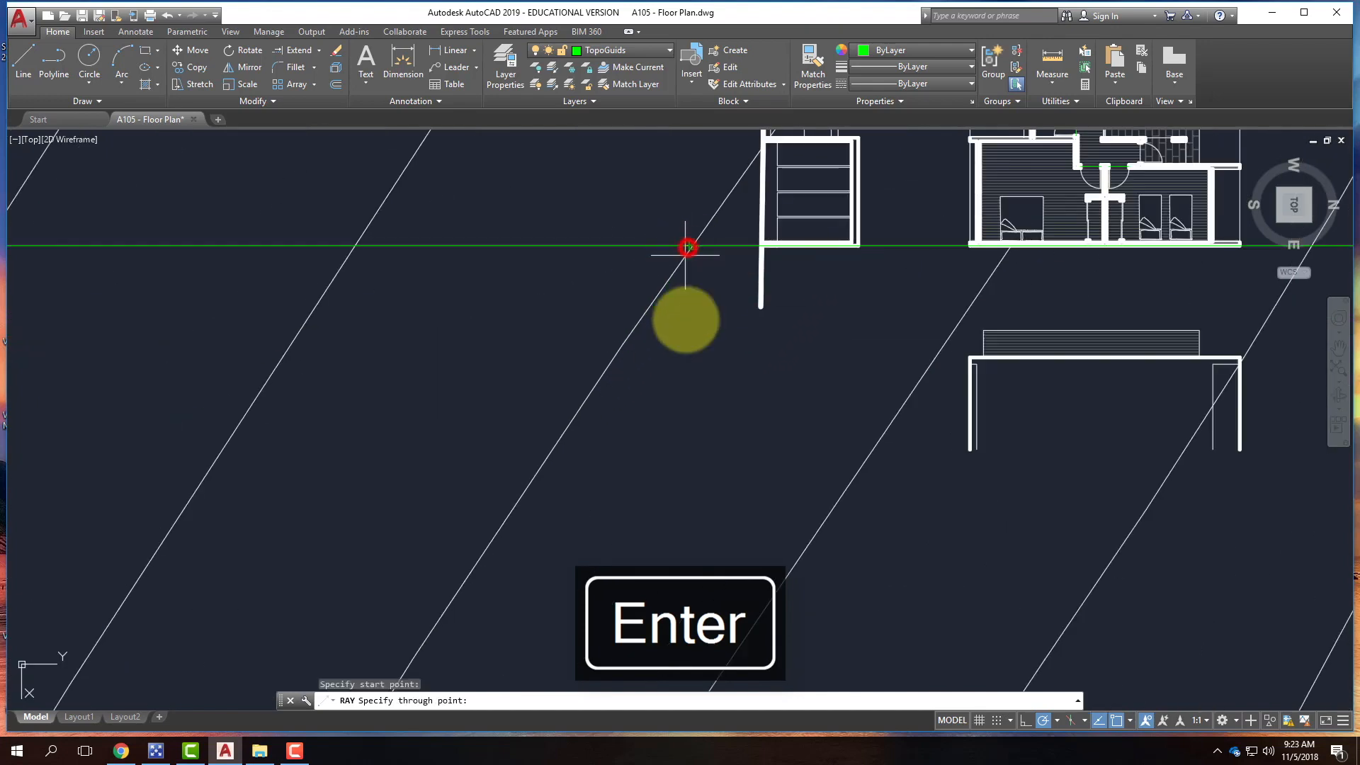
{"action": "key", "text": "Return"}
{"action": "right_click", "coordinate": [1018, 259]}
{"action": "left_click", "coordinate": [1059, 273]}
{"action": "left_click", "coordinate": [1009, 245]}
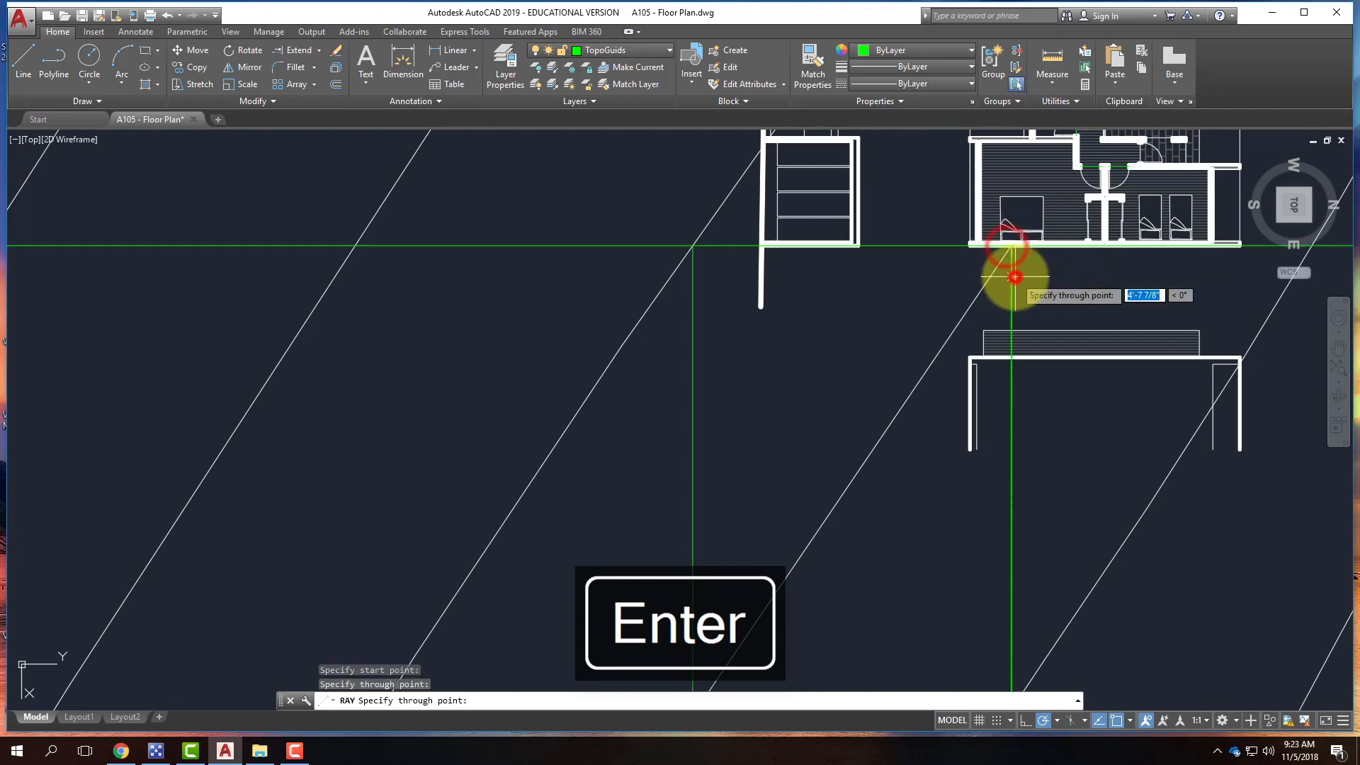
{"action": "left_click", "coordinate": [1014, 277]}
{"action": "key", "text": "Return"}
- Draw a vertical ray downward from the first contour crossing north of the floor plan on the construction line
{"action": "scroll", "coordinate": [919, 295], "scroll_direction": "down", "scroll_amount": 5}
{"action": "scroll", "coordinate": [799, 273], "scroll_direction": "up", "scroll_amount": 3}
{"action": "right_click", "coordinate": [843, 282]}
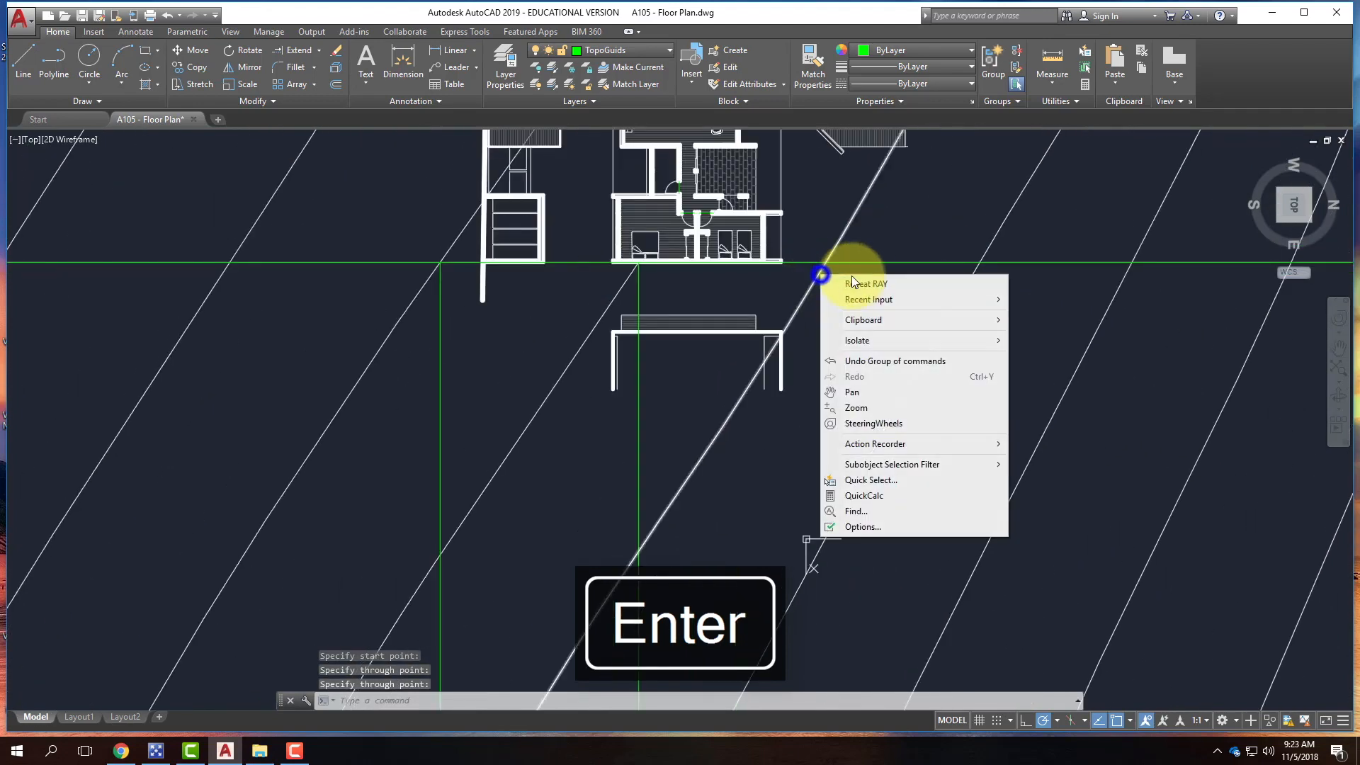
{"action": "left_click", "coordinate": [853, 283]}
{"action": "left_click", "coordinate": [825, 264]}
{"action": "left_click", "coordinate": [825, 296]}
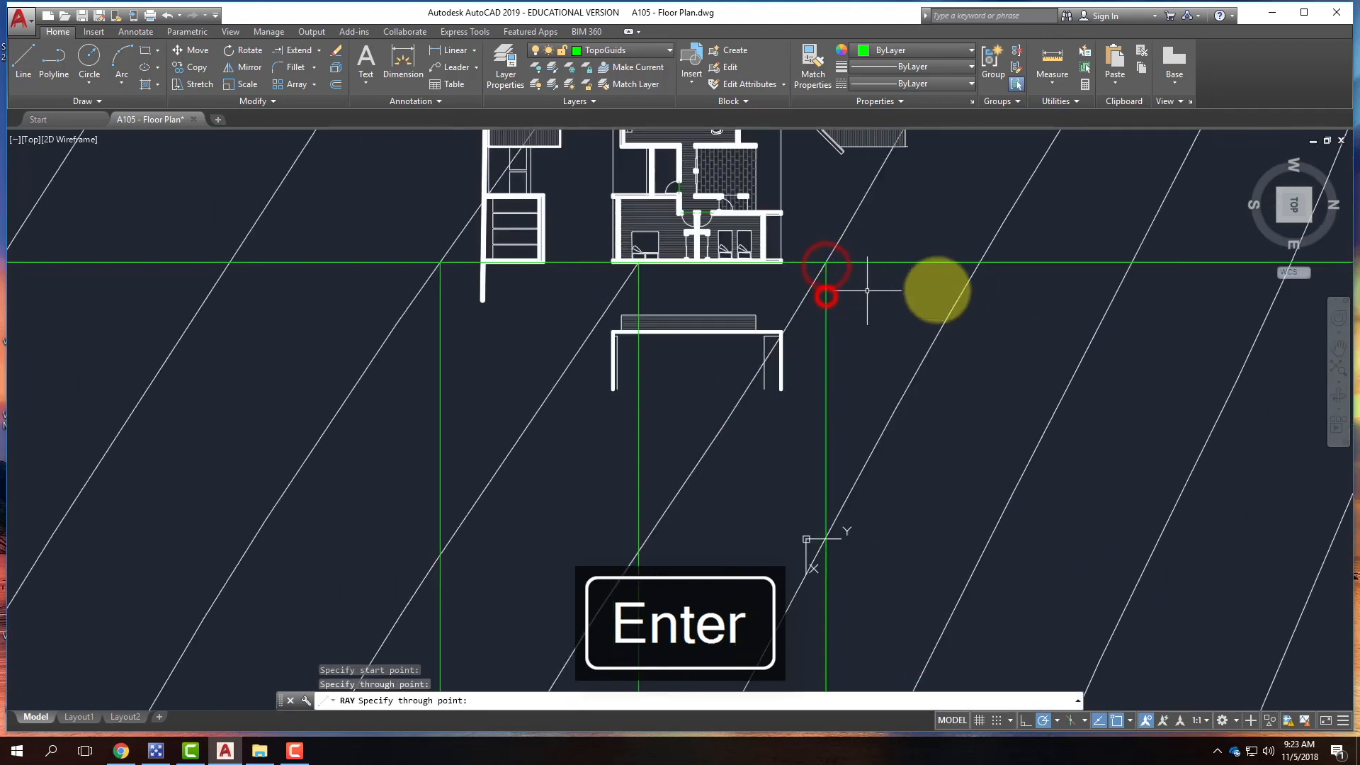
- Try a vertical ray from the second contour crossing north of the floor plan and erase it
{"action": "key", "text": "Return"}
{"action": "right_click", "coordinate": [998, 284]}
{"action": "left_click", "coordinate": [1026, 280]}
{"action": "left_click", "coordinate": [979, 268]}
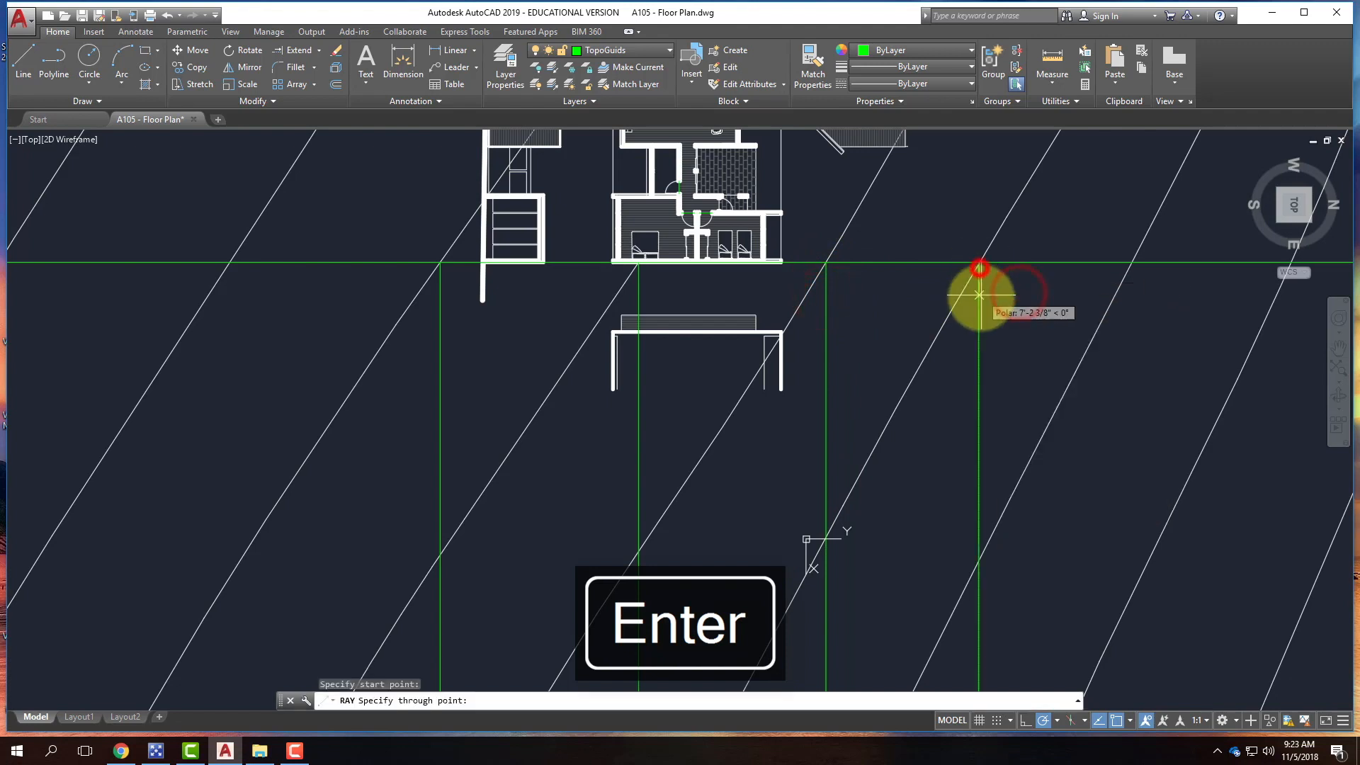
{"action": "key", "text": "Return"}
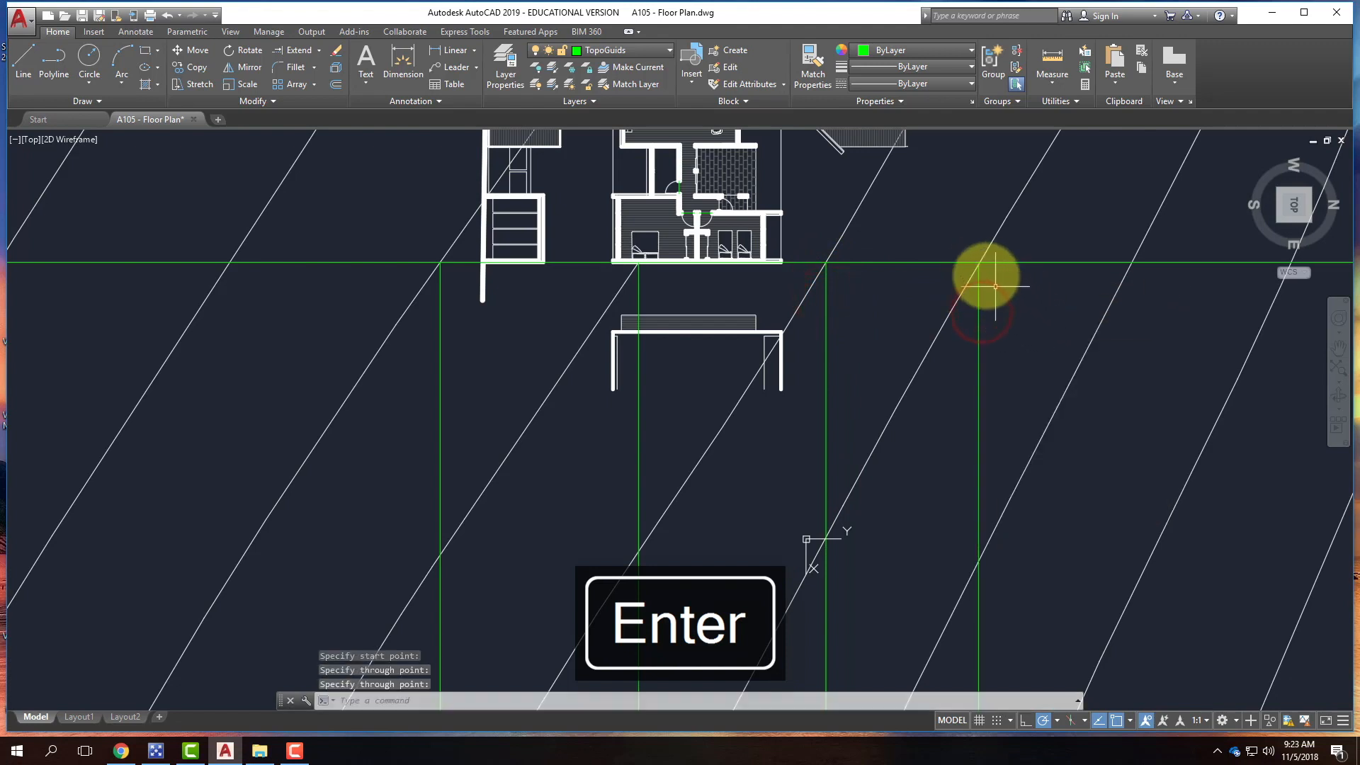
{"action": "scroll", "coordinate": [986, 279], "scroll_direction": "up", "scroll_amount": 8}
{"action": "left_click", "coordinate": [935, 298]}
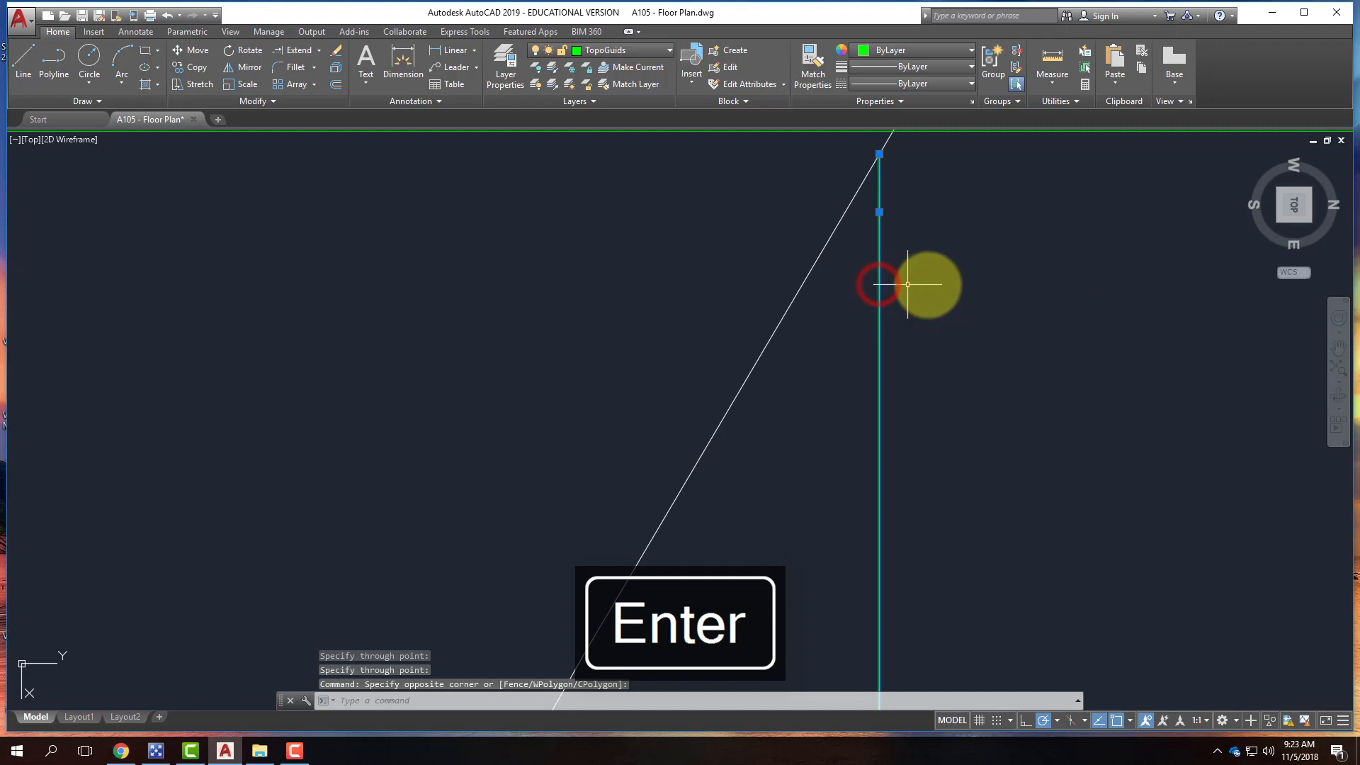
{"action": "key", "text": "Delete"}
{"action": "scroll", "coordinate": [894, 311], "scroll_direction": "down", "scroll_amount": 5}
{"action": "scroll", "coordinate": [910, 264], "scroll_direction": "up", "scroll_amount": 5}
{"action": "right_click", "coordinate": [913, 273]}
{"action": "left_click", "coordinate": [928, 282]}
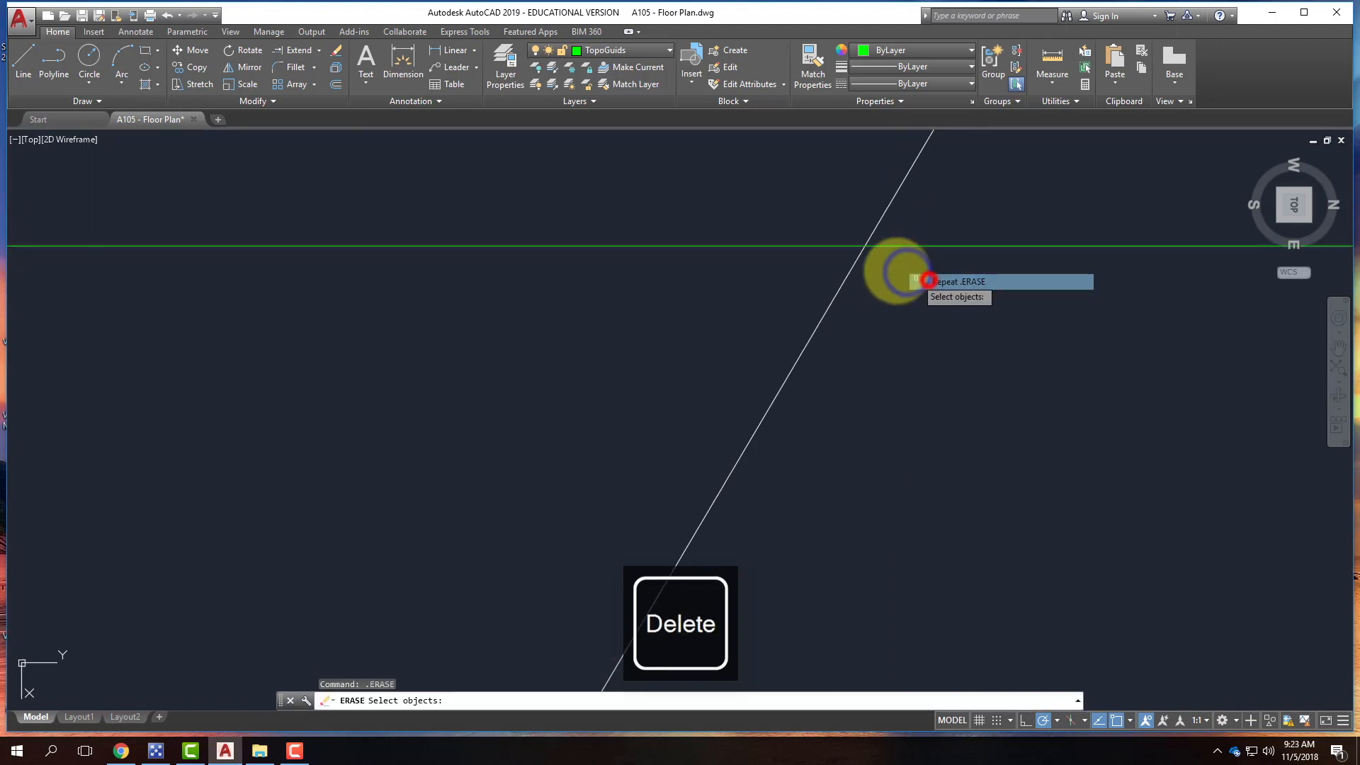
{"action": "key", "text": "Escape"}
- Draw a vertical ray downward from the exact intersection of the construction line and the second contour north of the floor plan
{"action": "type", "text": "ra"}
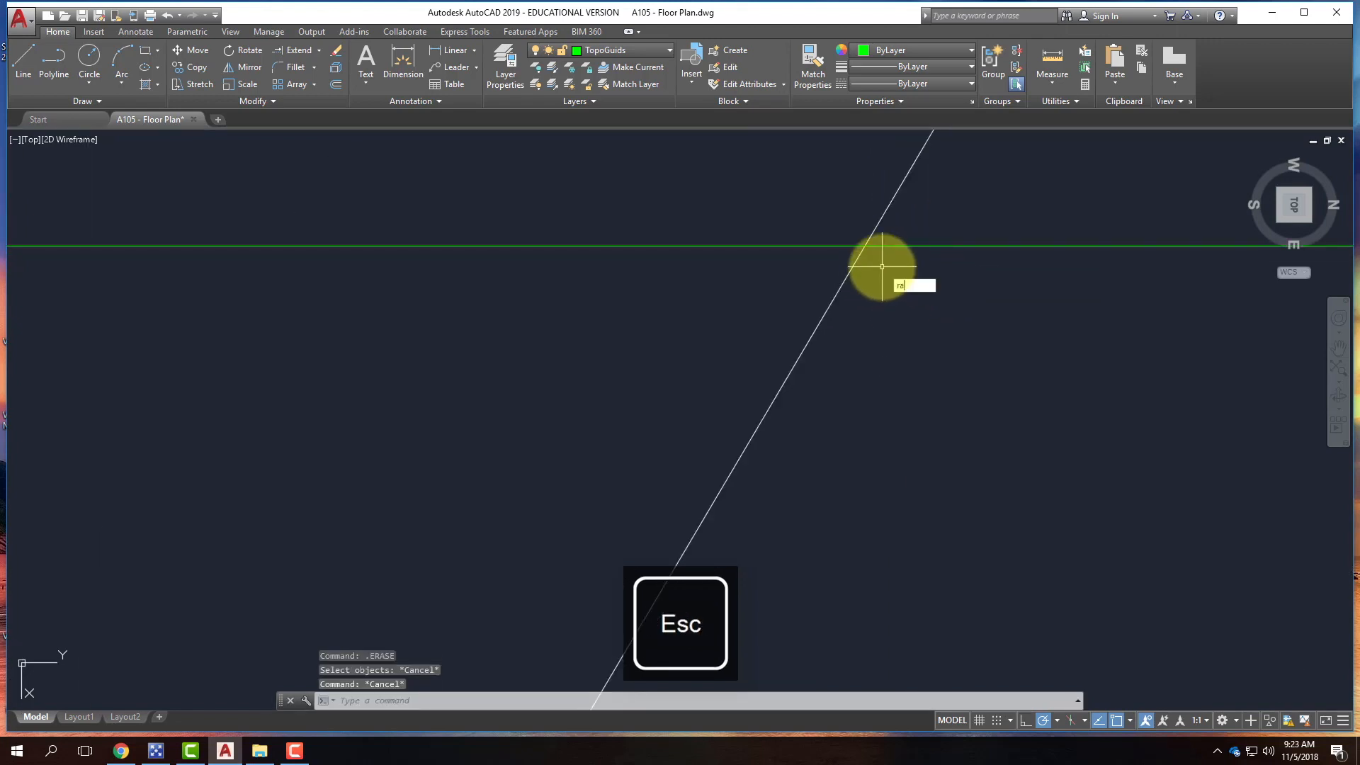
{"action": "type", "text": "y"}
{"action": "key", "text": "Return"}
{"action": "left_click", "coordinate": [864, 246]}
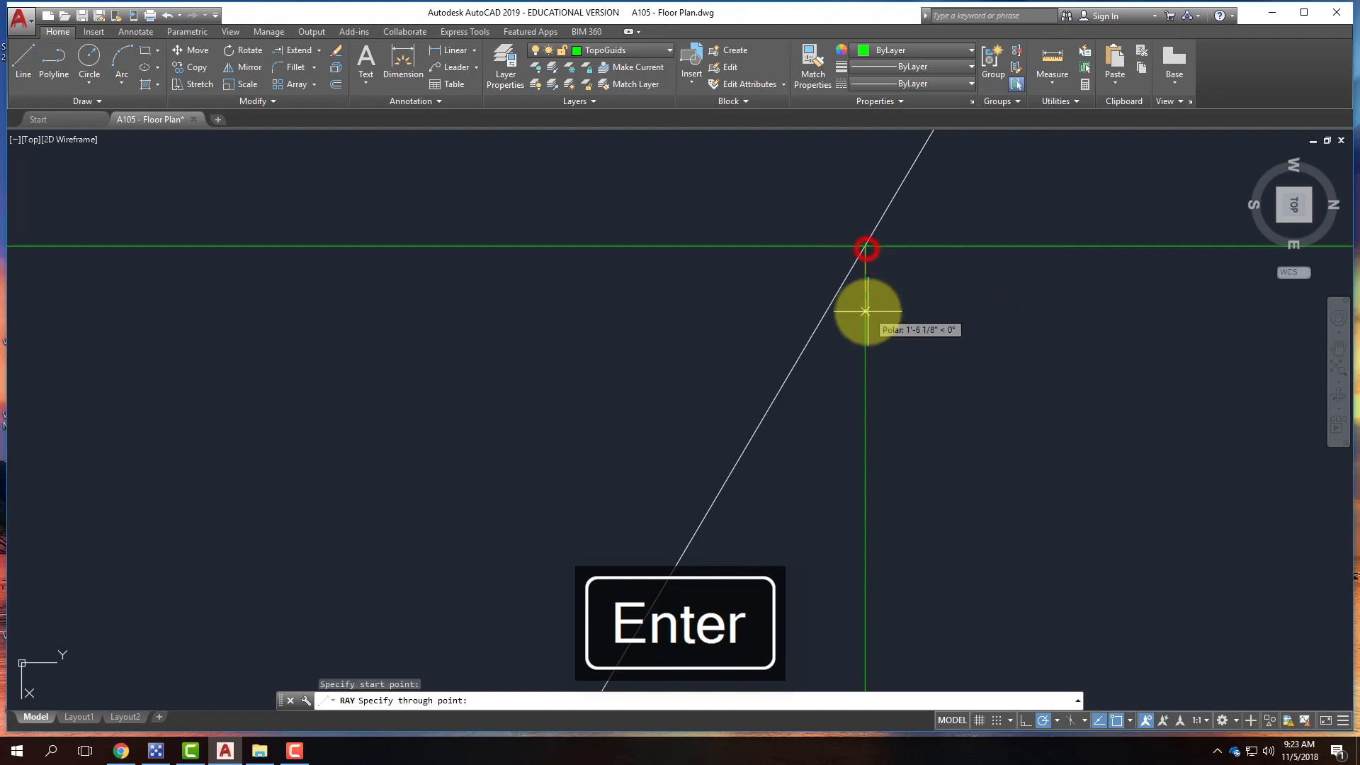
{"action": "scroll", "coordinate": [921, 288], "scroll_direction": "down", "scroll_amount": 5}
{"action": "key", "text": "Escape"}
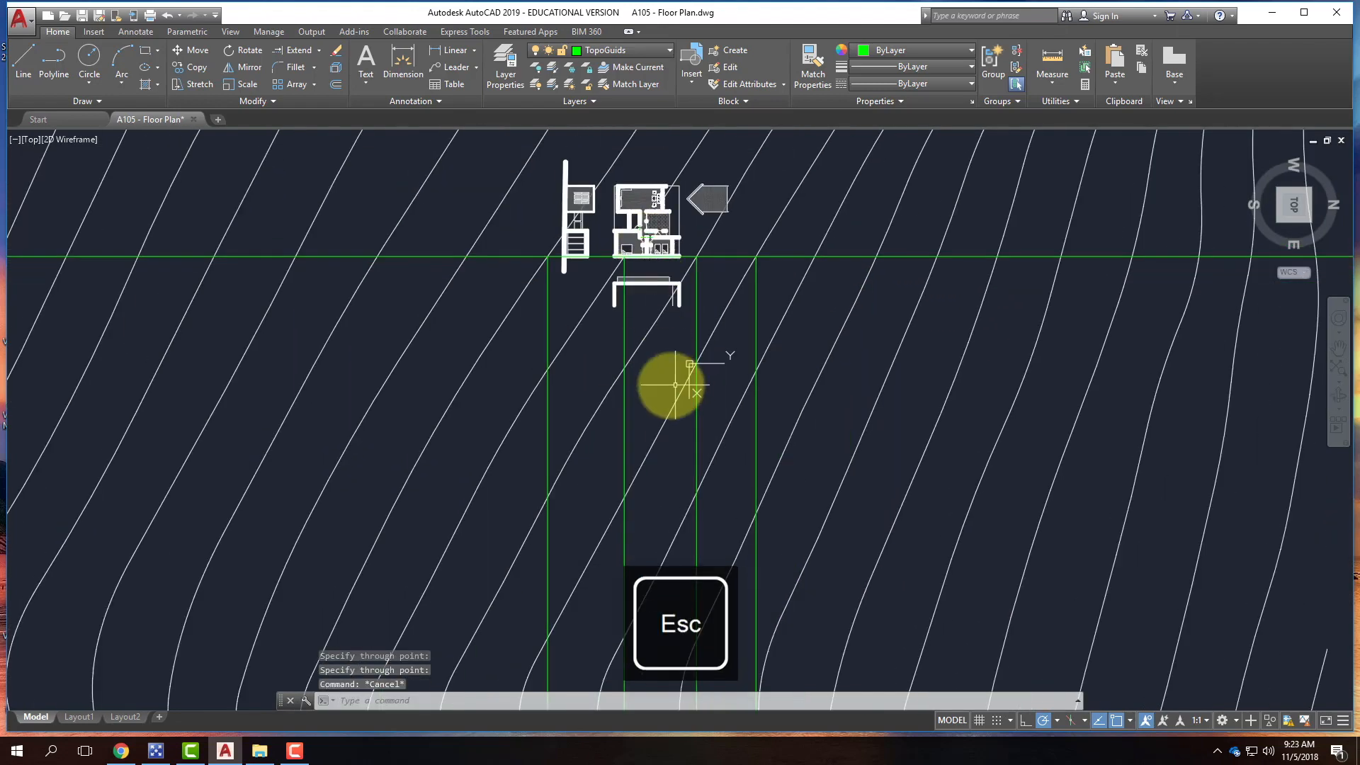
- Try to draw a horizontal construction line across the rays below the east elevation and delete it
{"action": "type", "text": "xl"}
{"action": "key", "text": "Return"}
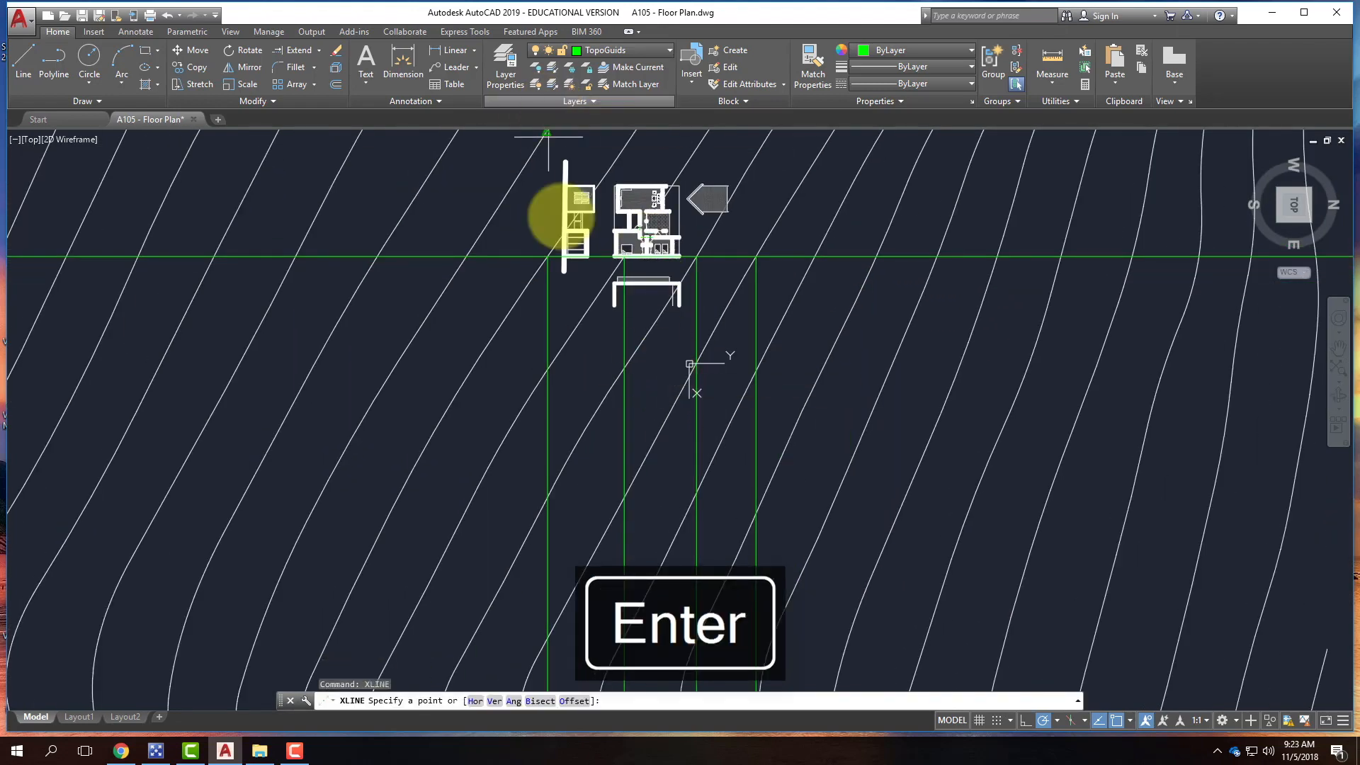
{"action": "scroll", "coordinate": [567, 370], "scroll_direction": "up", "scroll_amount": 2}
{"action": "left_click", "coordinate": [582, 380]}
{"action": "left_click", "coordinate": [655, 380]}
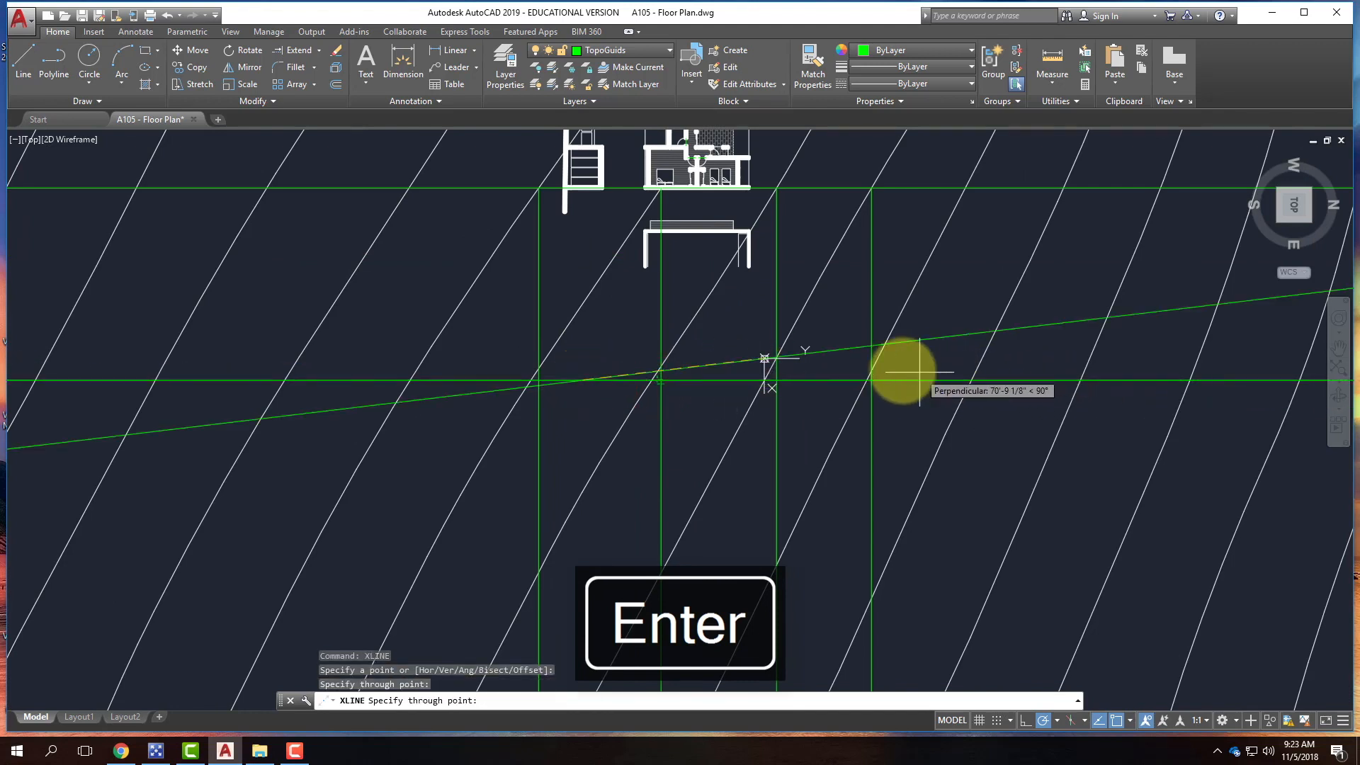
{"action": "key", "text": "F8"}
{"action": "scroll", "coordinate": [923, 380], "scroll_direction": "up", "scroll_amount": 5}
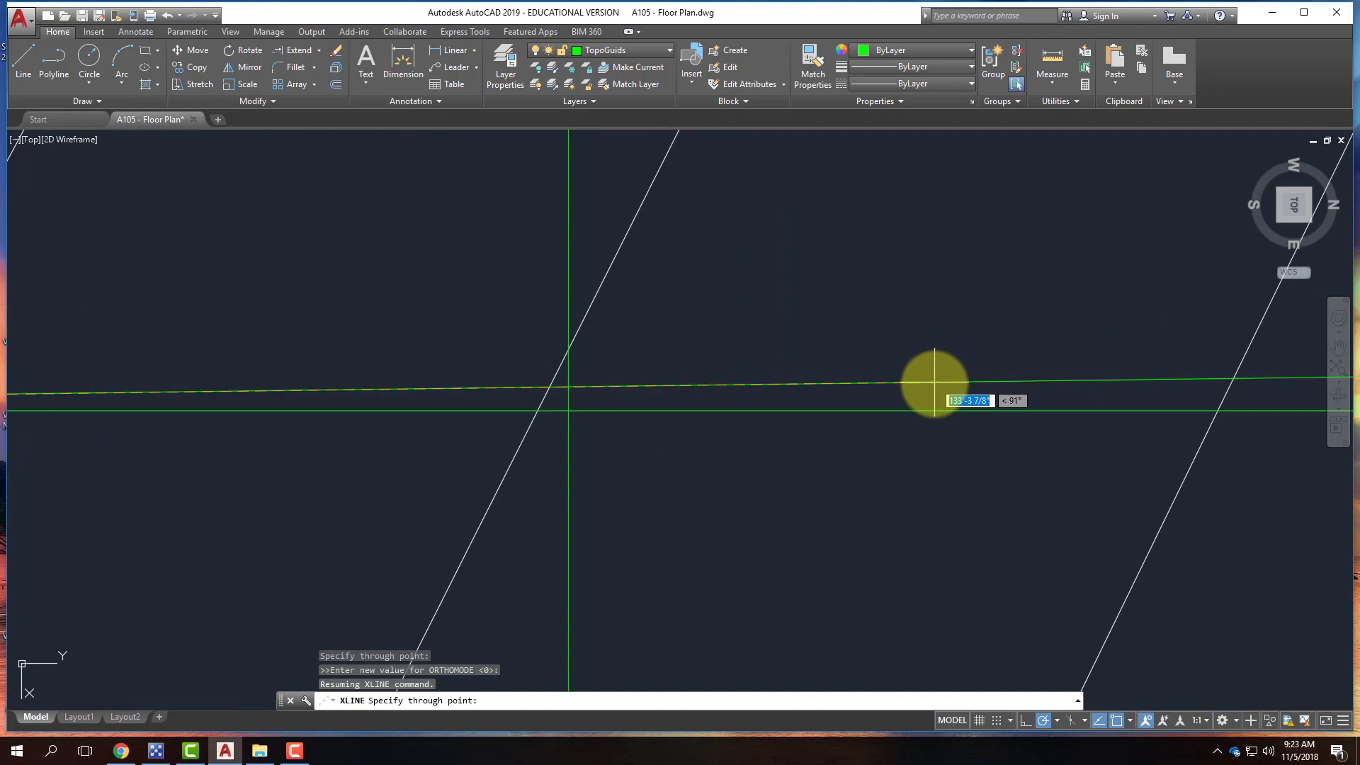
{"action": "key", "text": "Escape"}
{"action": "scroll", "coordinate": [1041, 410], "scroll_direction": "down", "scroll_amount": 6}
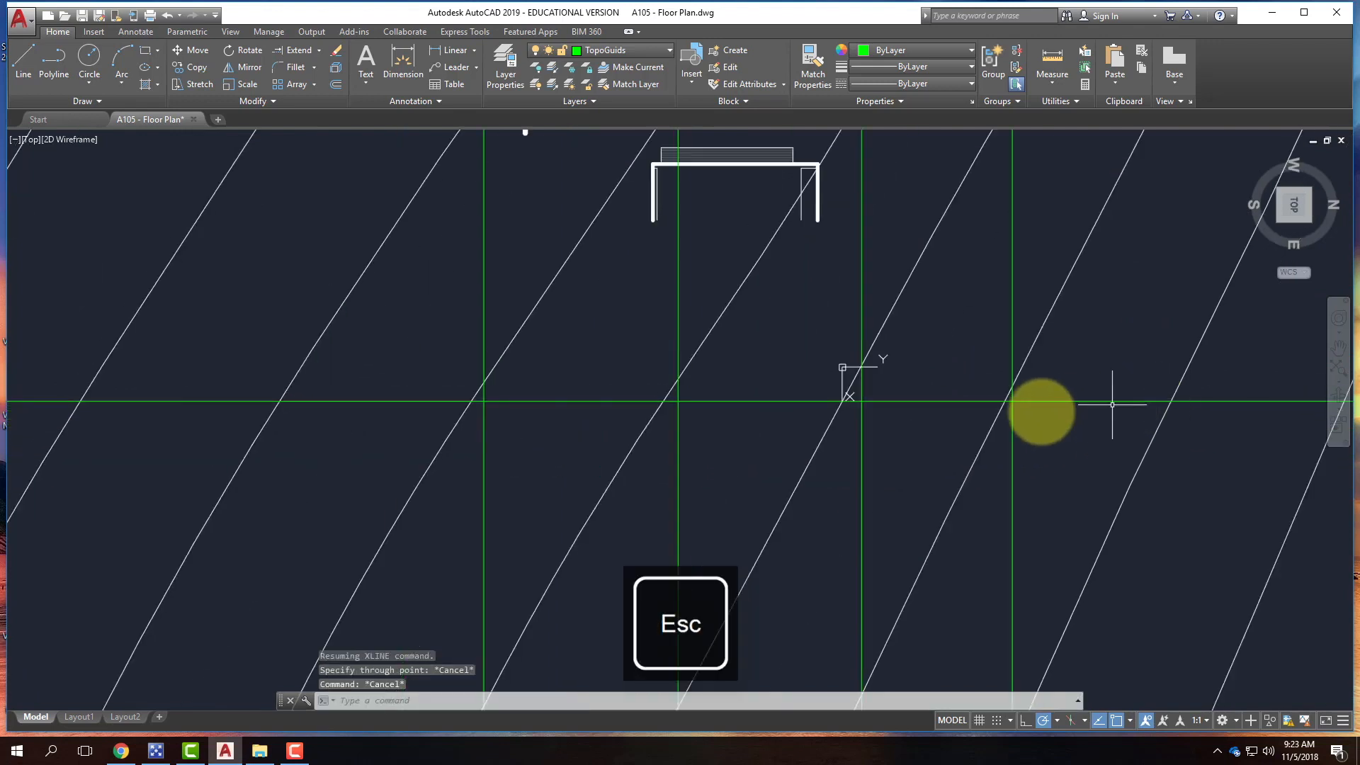
{"action": "left_click", "coordinate": [852, 405]}
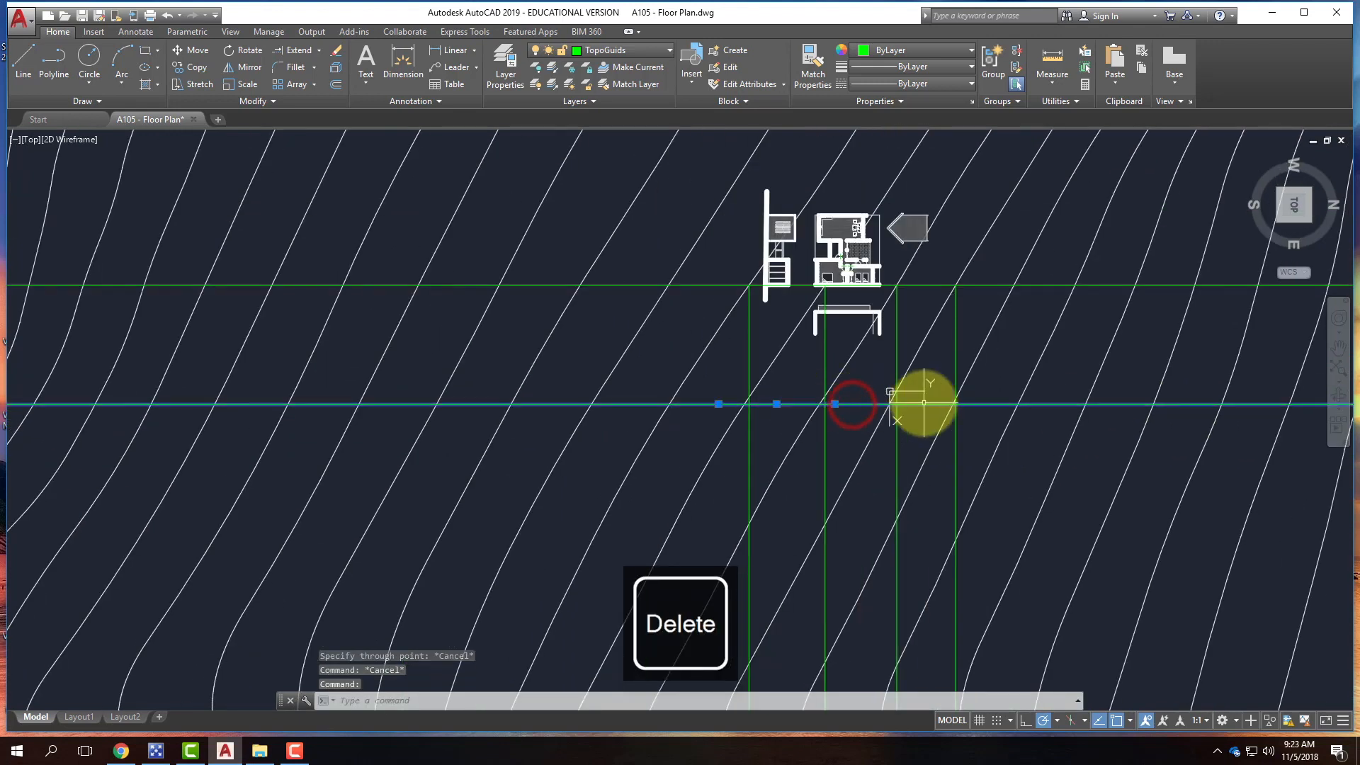
- Draw a horizontal construction line across the four vertical rays, below the east elevation
{"action": "key", "text": "Return"}
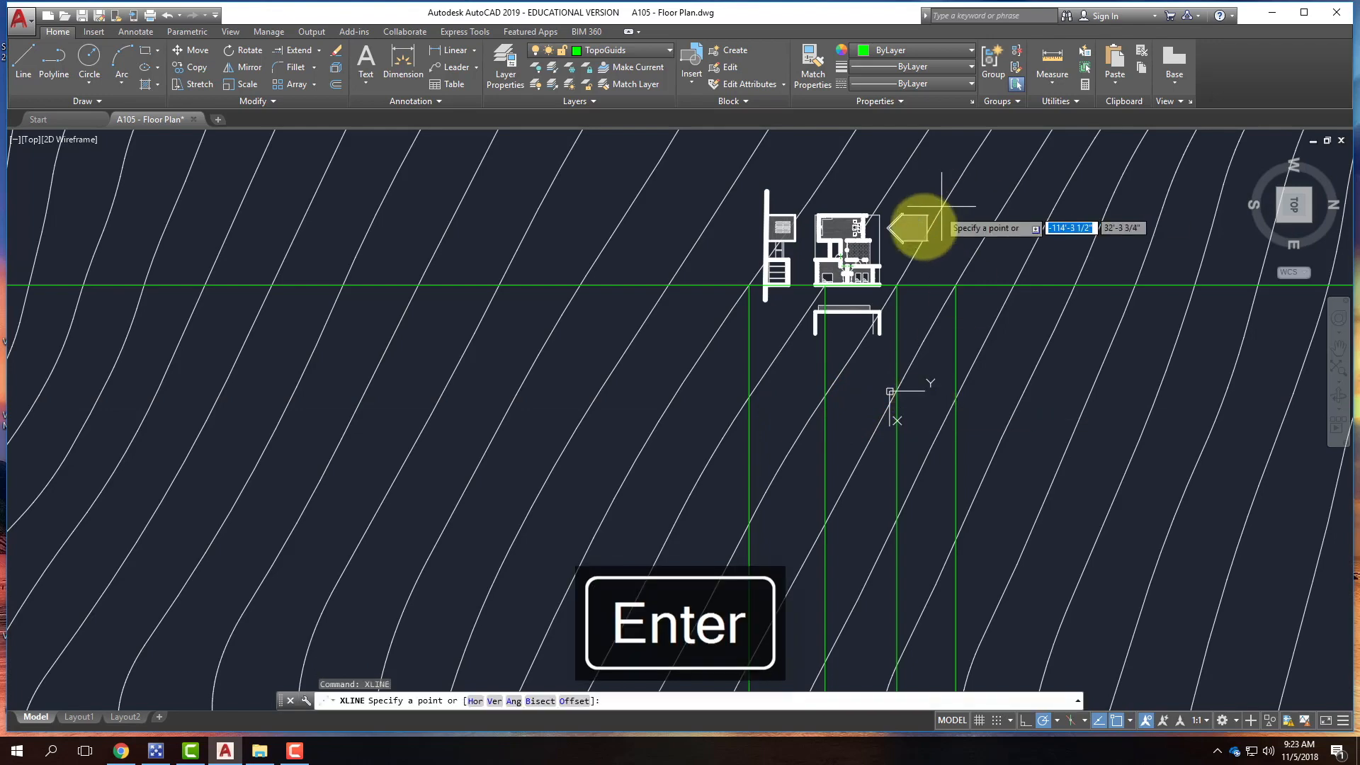
{"action": "scroll", "coordinate": [835, 368], "scroll_direction": "up", "scroll_amount": 3}
{"action": "left_click", "coordinate": [864, 428]}
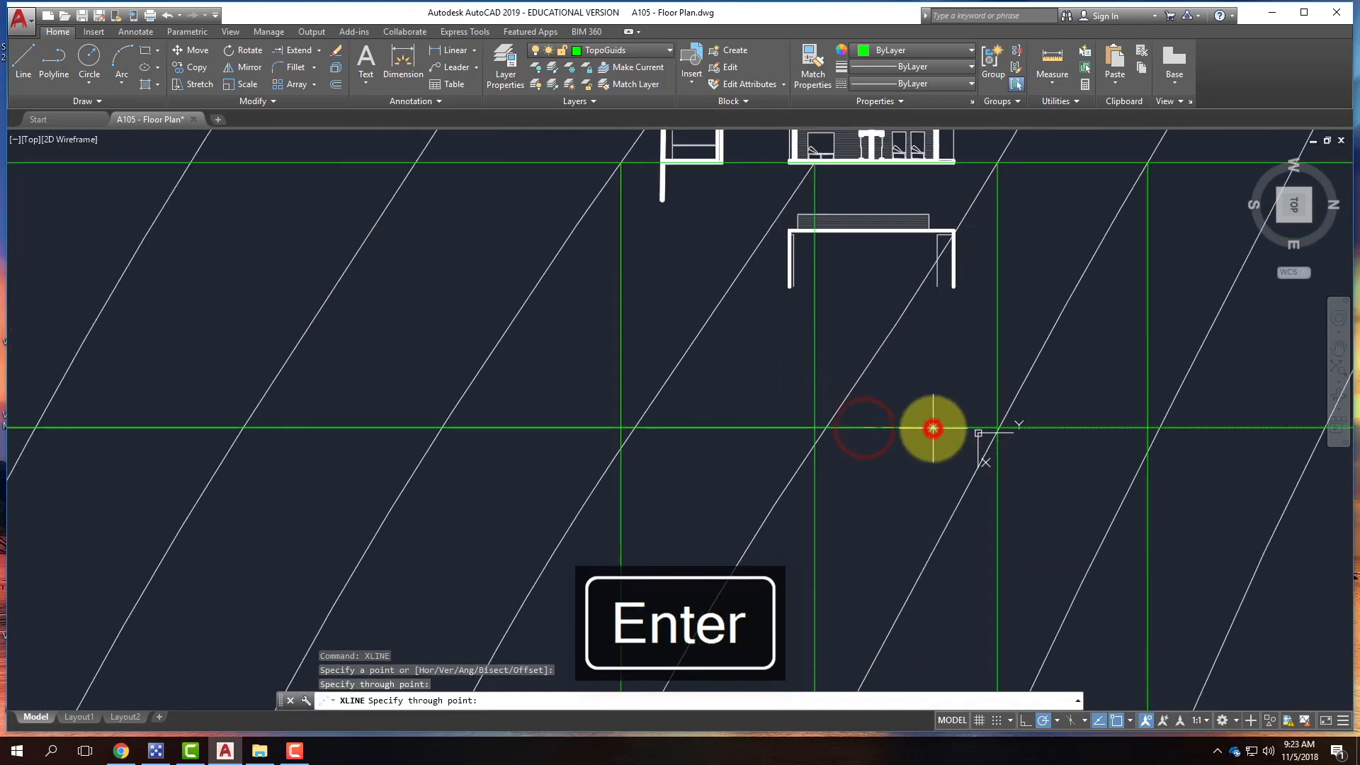
{"action": "left_click", "coordinate": [932, 427]}
{"action": "key", "text": "Return"}
- Offset the lower construction line upward three times at 1'-0" spacing to form the contour height guides
{"action": "type", "text": "offse"}
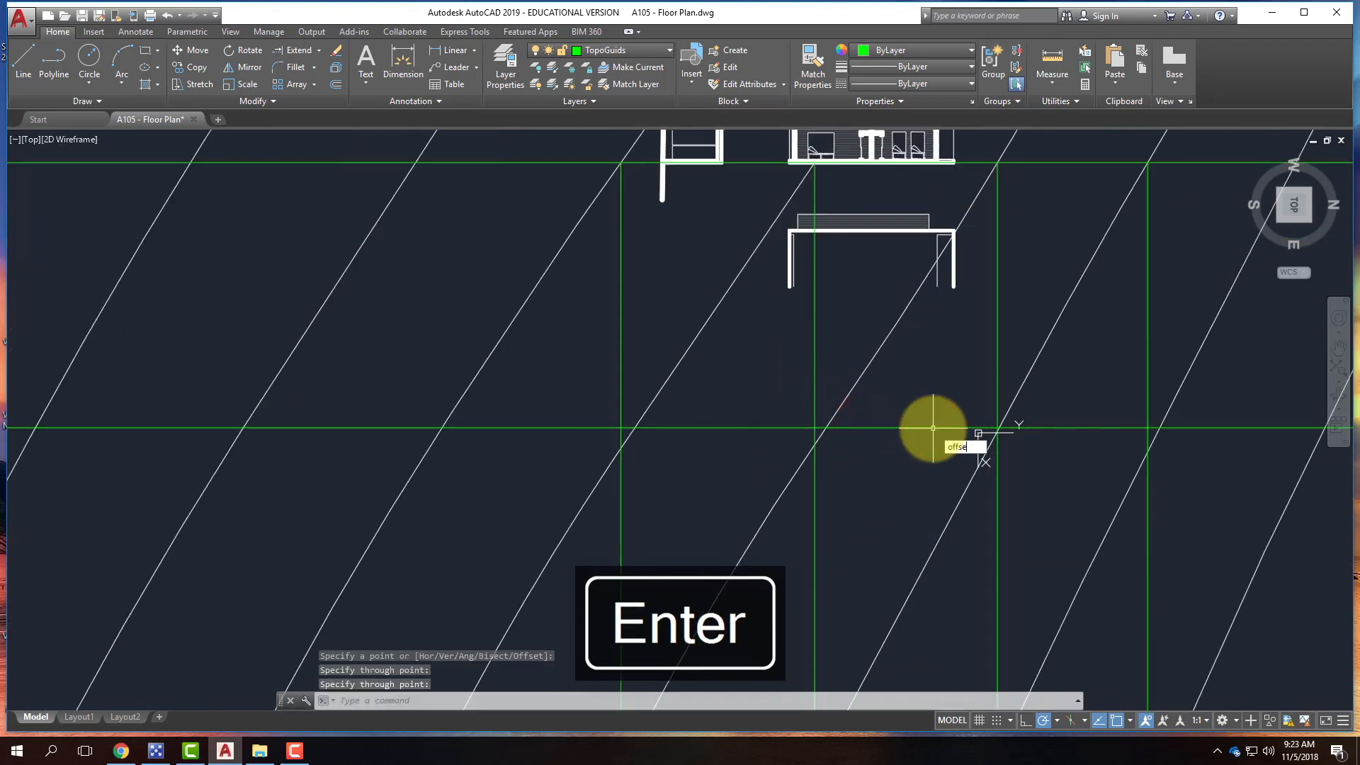
{"action": "key", "text": "Return"}
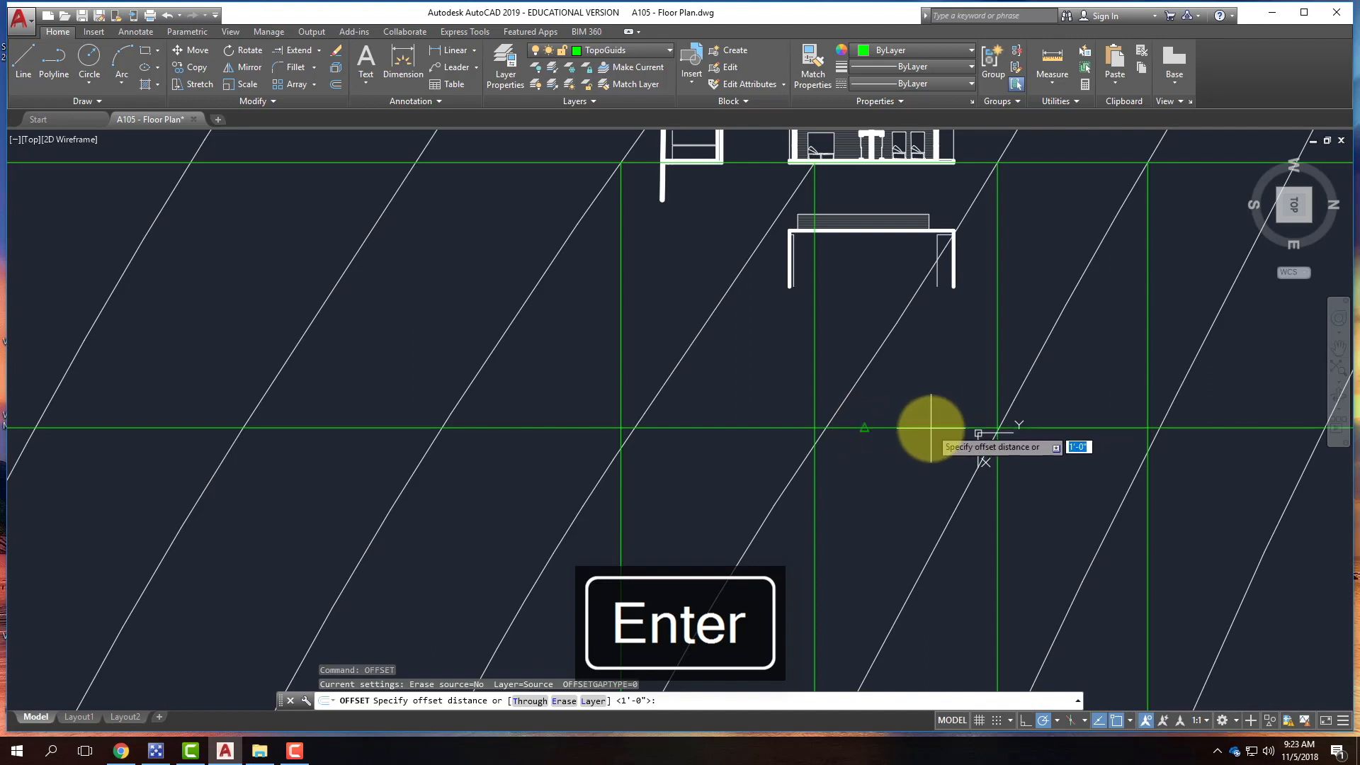
{"action": "key", "text": "Return"}
{"action": "left_click", "coordinate": [931, 427]}
{"action": "left_click", "coordinate": [935, 423]}
{"action": "left_click", "coordinate": [936, 421]}
{"action": "left_click", "coordinate": [939, 383]}
{"action": "key", "text": "Escape"}
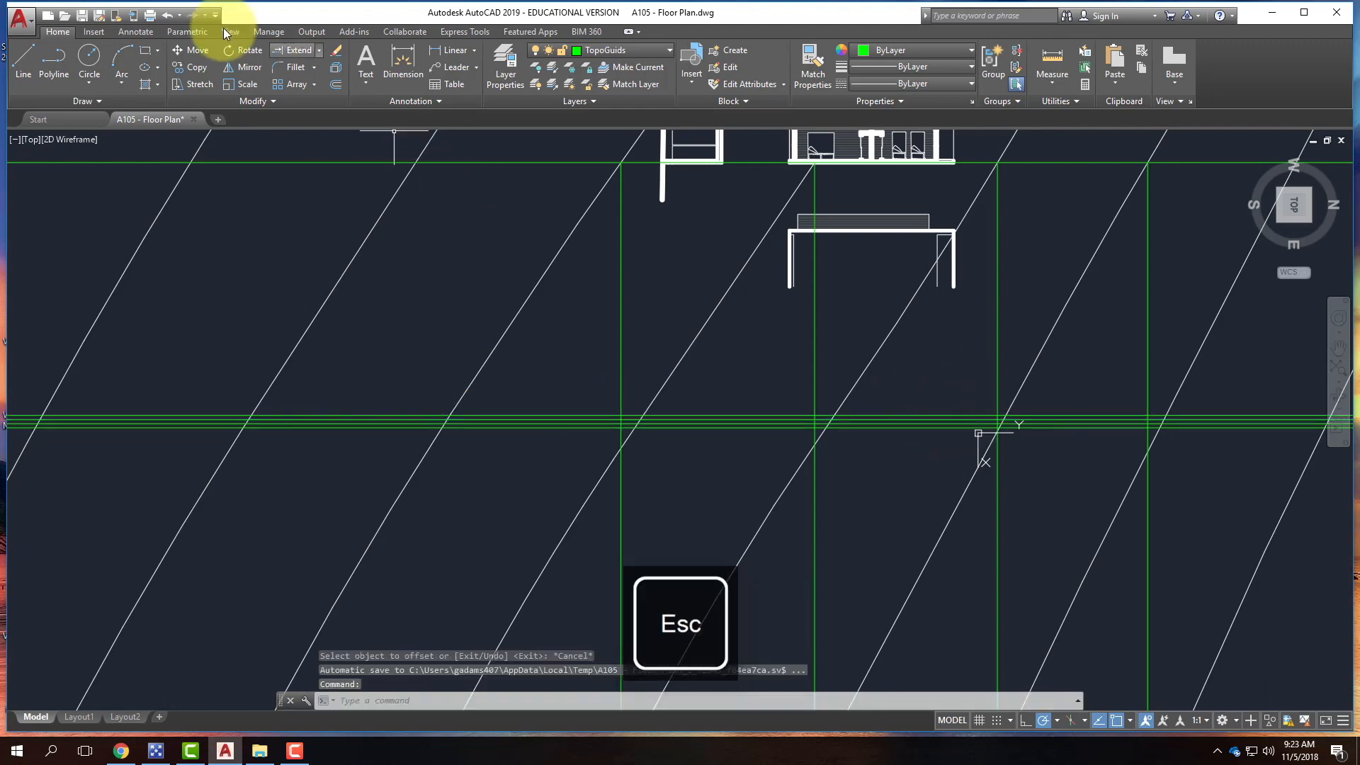
- Make A-EastElevation the current layer
{"action": "left_click", "coordinate": [630, 51]}
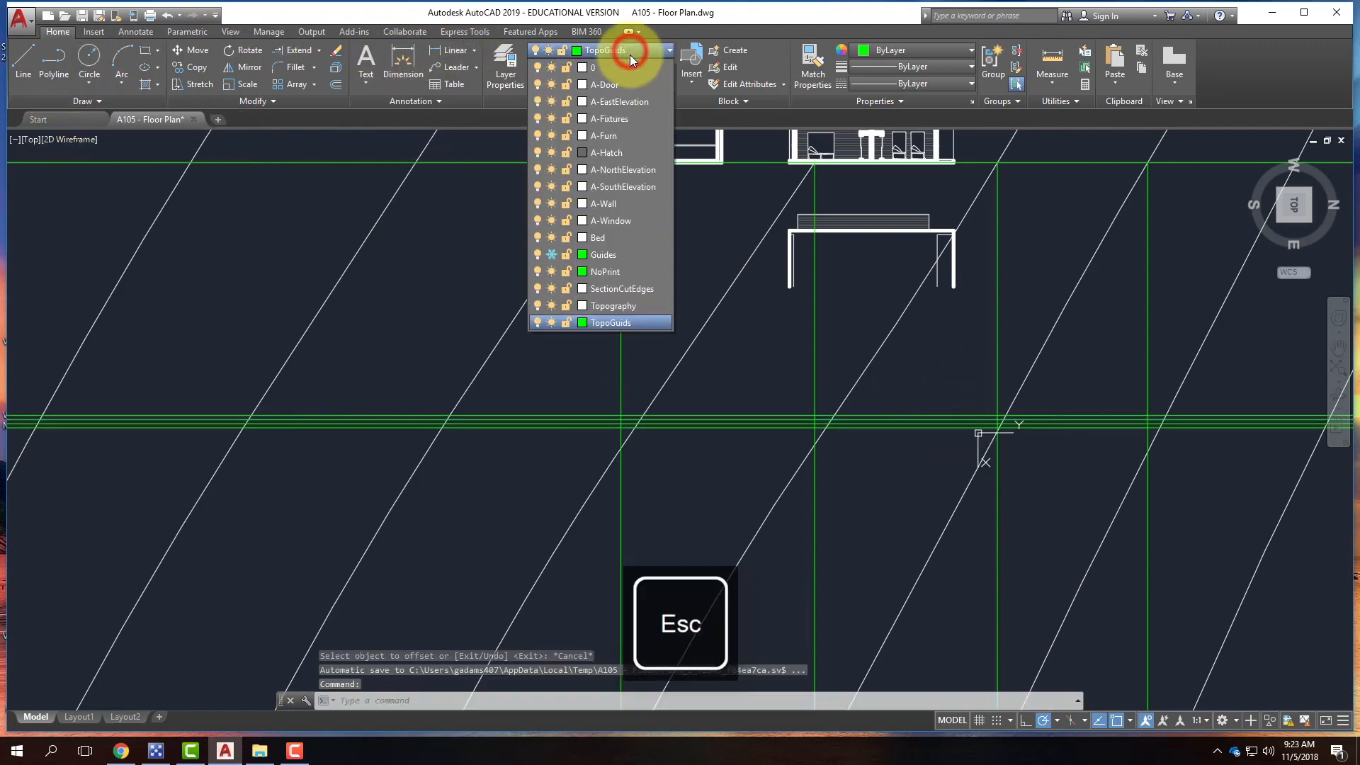
{"action": "left_click", "coordinate": [617, 101]}
{"action": "key", "text": "Escape"}
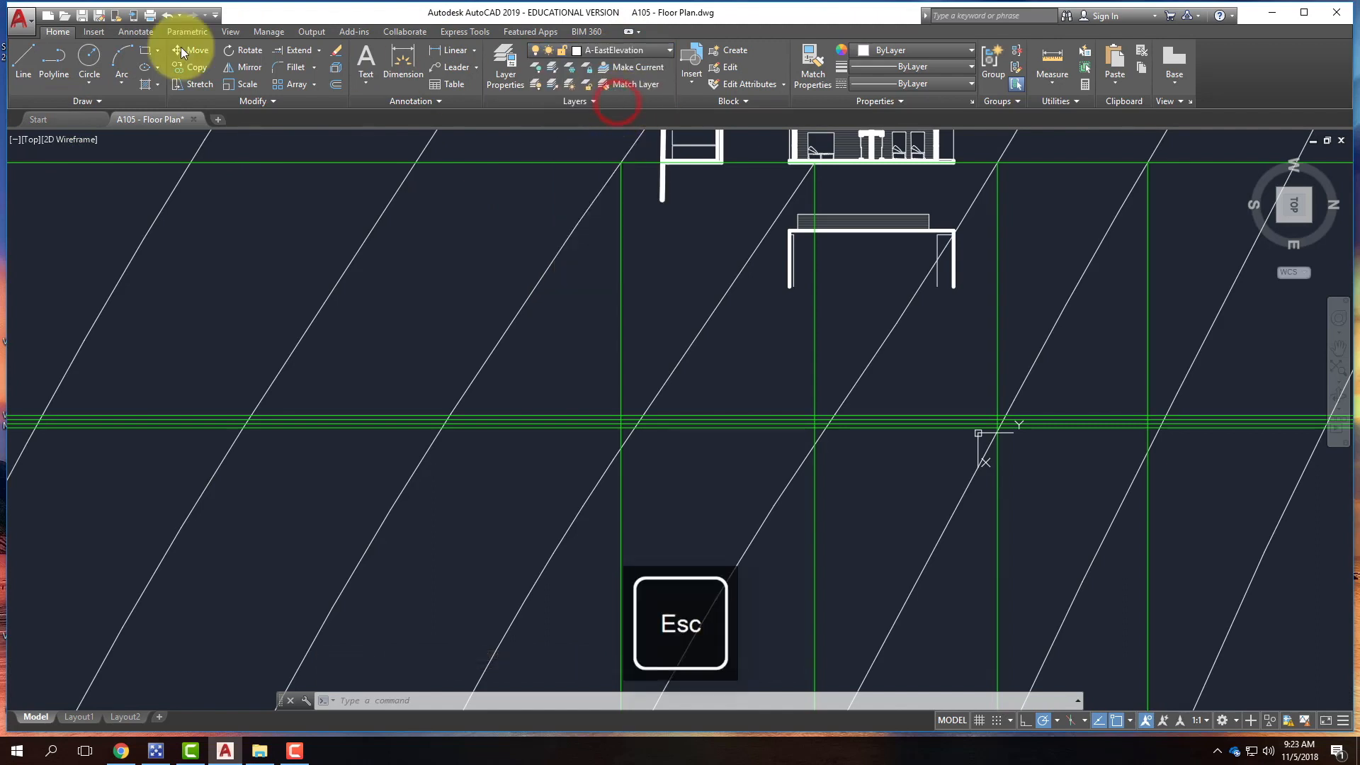
- Draw a ground spline through the ray and height guide intersections, stepping down one guide per ray from south to north
{"action": "left_click", "coordinate": [80, 101]}
{"action": "left_click", "coordinate": [14, 117]}
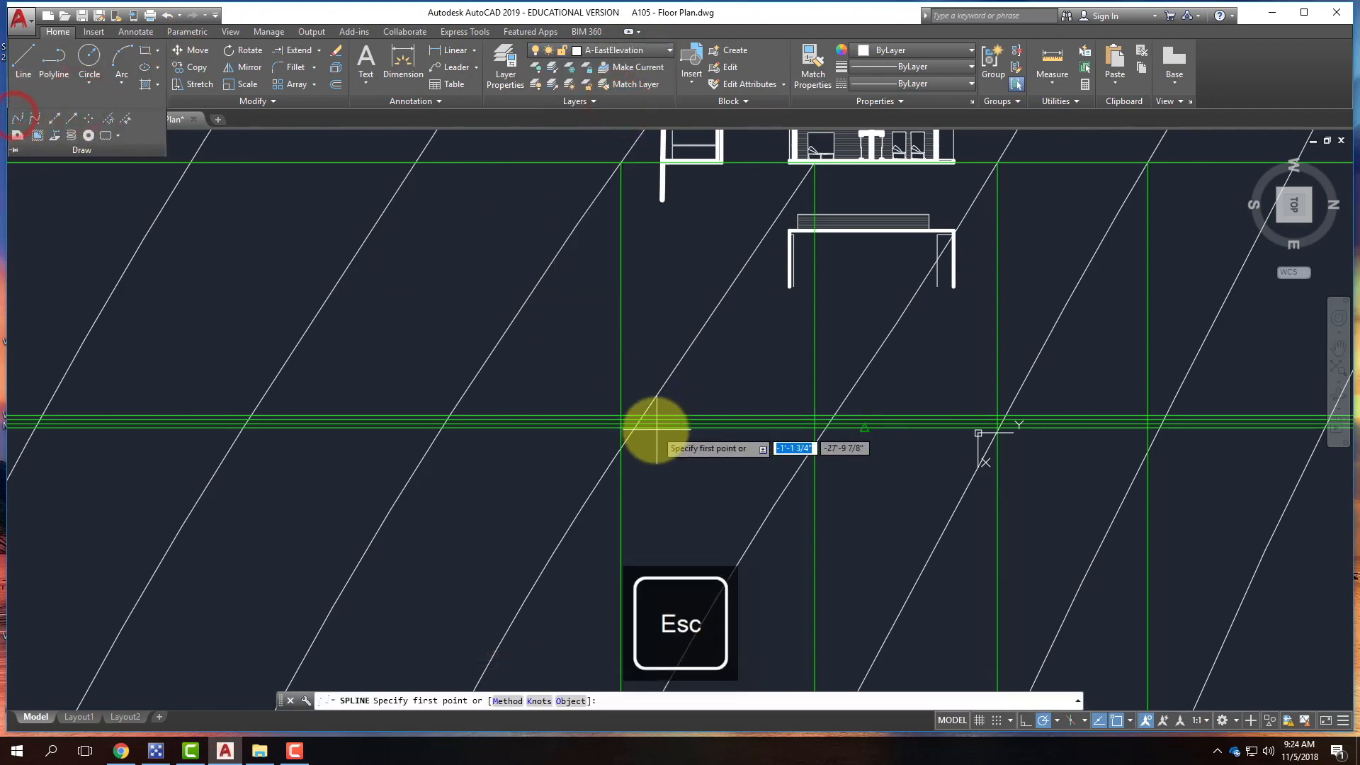
{"action": "scroll", "coordinate": [647, 432], "scroll_direction": "up", "scroll_amount": 4}
{"action": "left_click", "coordinate": [574, 395]}
{"action": "scroll", "coordinate": [810, 395], "scroll_direction": "down", "scroll_amount": 3}
{"action": "scroll", "coordinate": [738, 402], "scroll_direction": "up", "scroll_amount": 3}
{"action": "left_click", "coordinate": [739, 393]}
{"action": "scroll", "coordinate": [779, 397], "scroll_direction": "down", "scroll_amount": 3}
{"action": "scroll", "coordinate": [871, 404], "scroll_direction": "up", "scroll_amount": 5}
{"action": "left_click", "coordinate": [870, 399]}
{"action": "scroll", "coordinate": [673, 395], "scroll_direction": "down", "scroll_amount": 2}
{"action": "scroll", "coordinate": [920, 398], "scroll_direction": "up", "scroll_amount": 1}
{"action": "scroll", "coordinate": [999, 400], "scroll_direction": "down", "scroll_amount": 1}
{"action": "left_click", "coordinate": [1006, 407]}
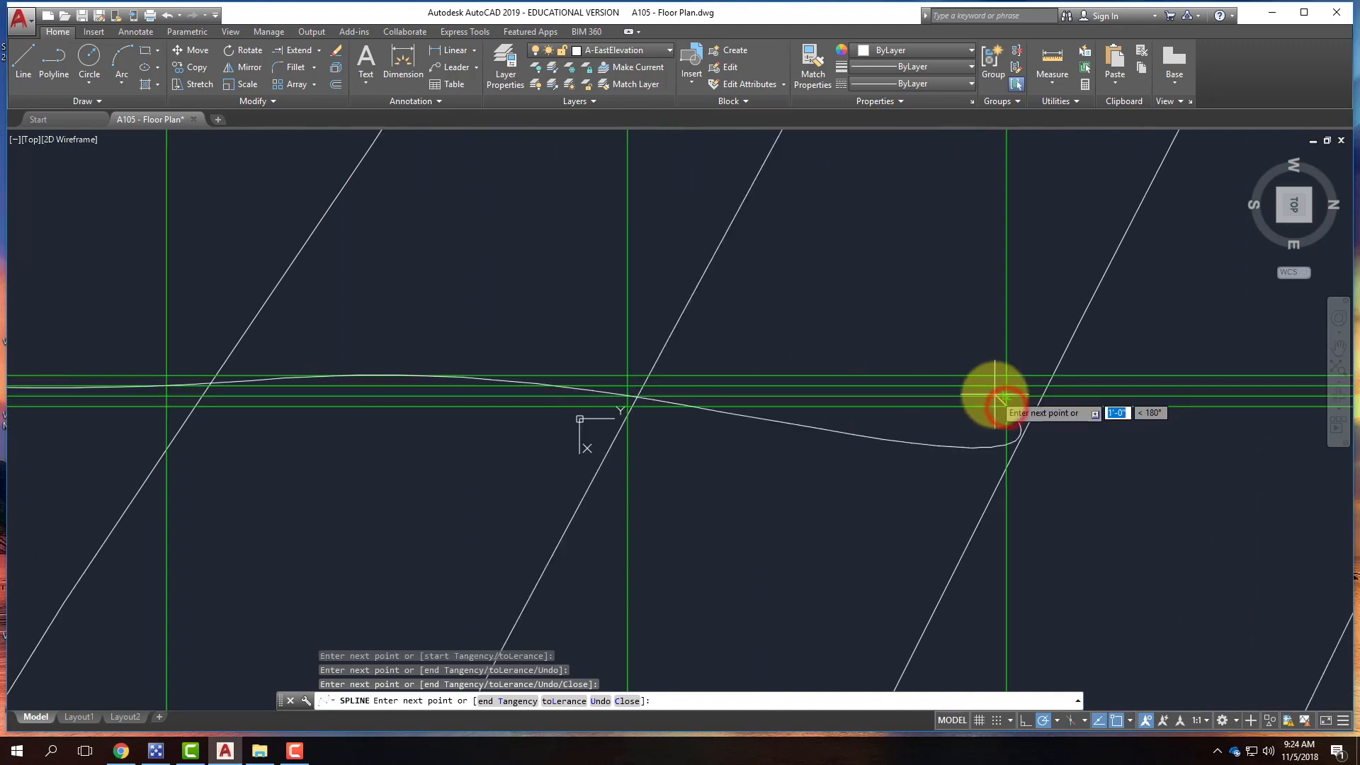
{"action": "key", "text": "Return"}
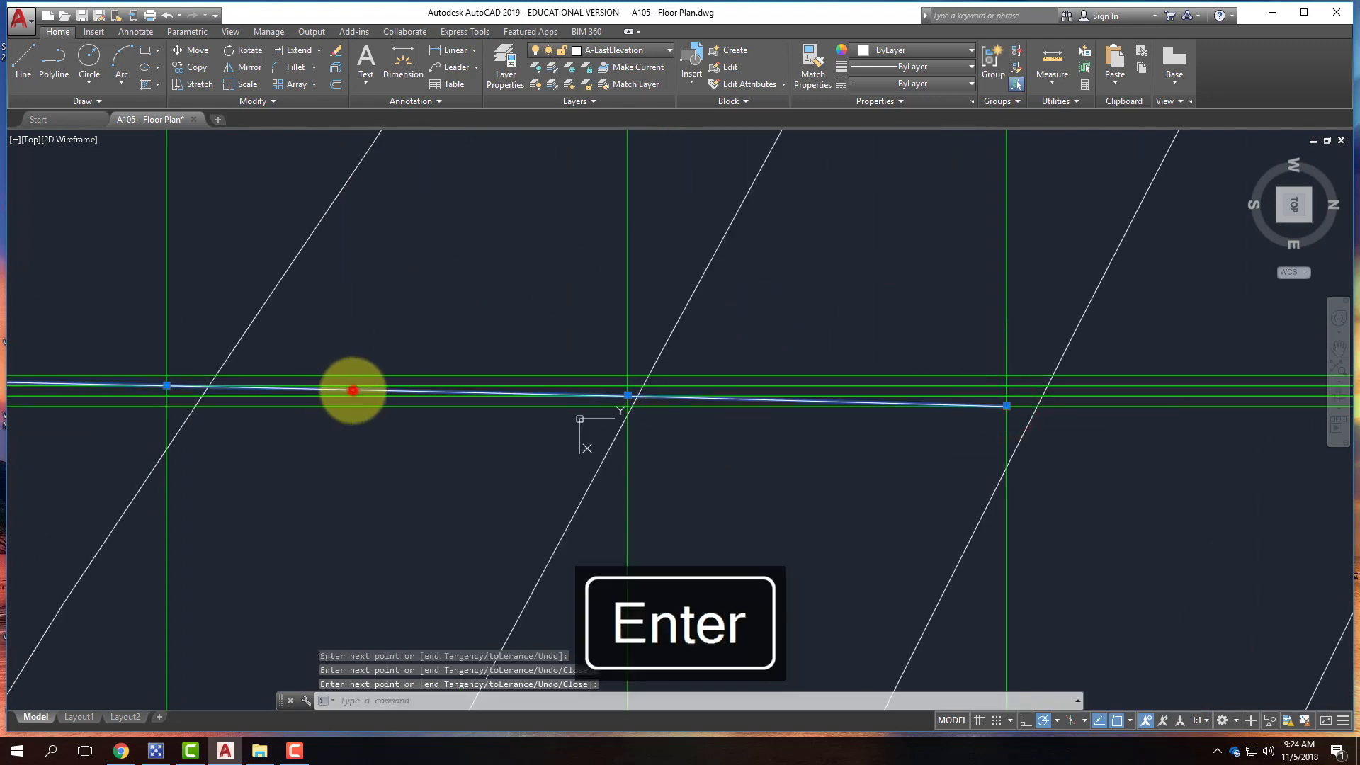
- Move the ground spline straight up, clear of the horizontal height guides, keeping its ends on the outer rays
{"action": "scroll", "coordinate": [389, 504], "scroll_direction": "down", "scroll_amount": 3}
{"action": "scroll", "coordinate": [282, 474], "scroll_direction": "up", "scroll_amount": 2}
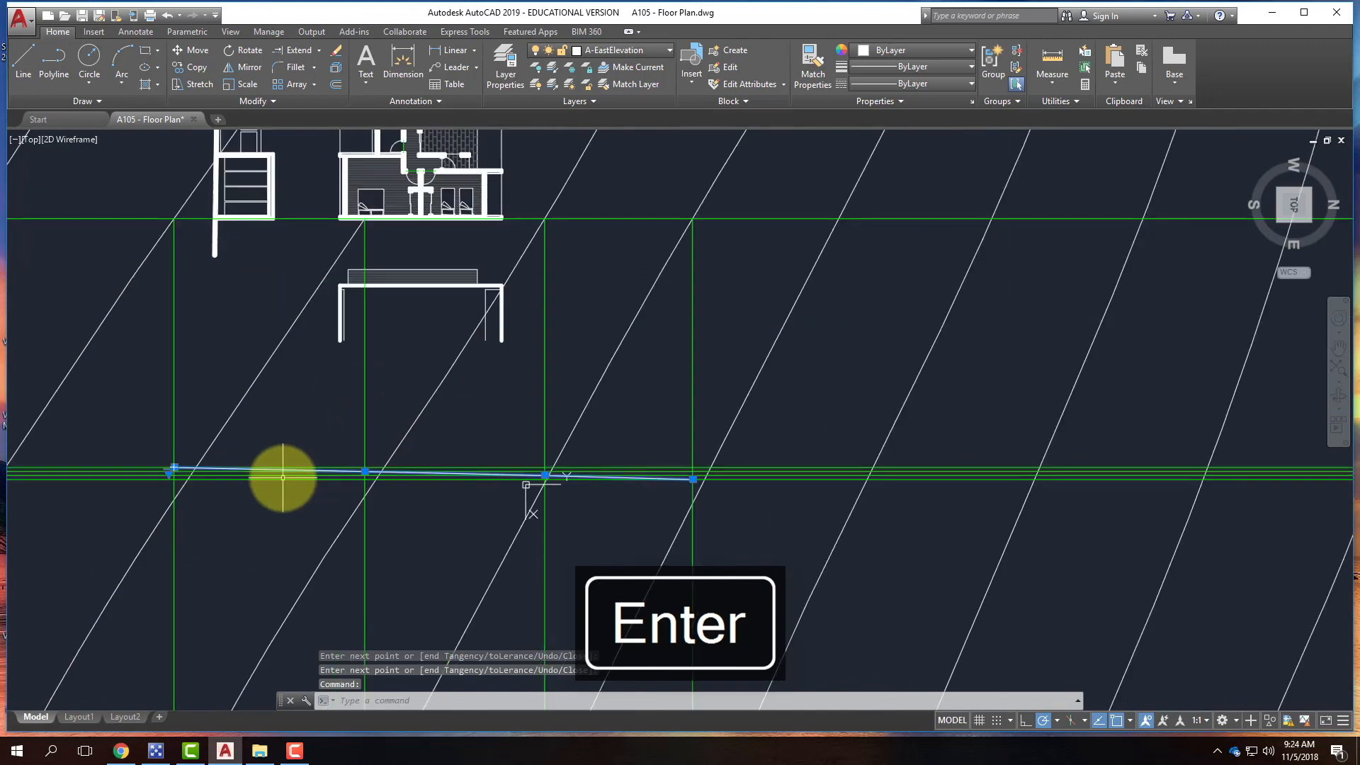
{"action": "scroll", "coordinate": [282, 477], "scroll_direction": "up", "scroll_amount": 2}
{"action": "type", "text": "m"}
{"action": "key", "text": "Return"}
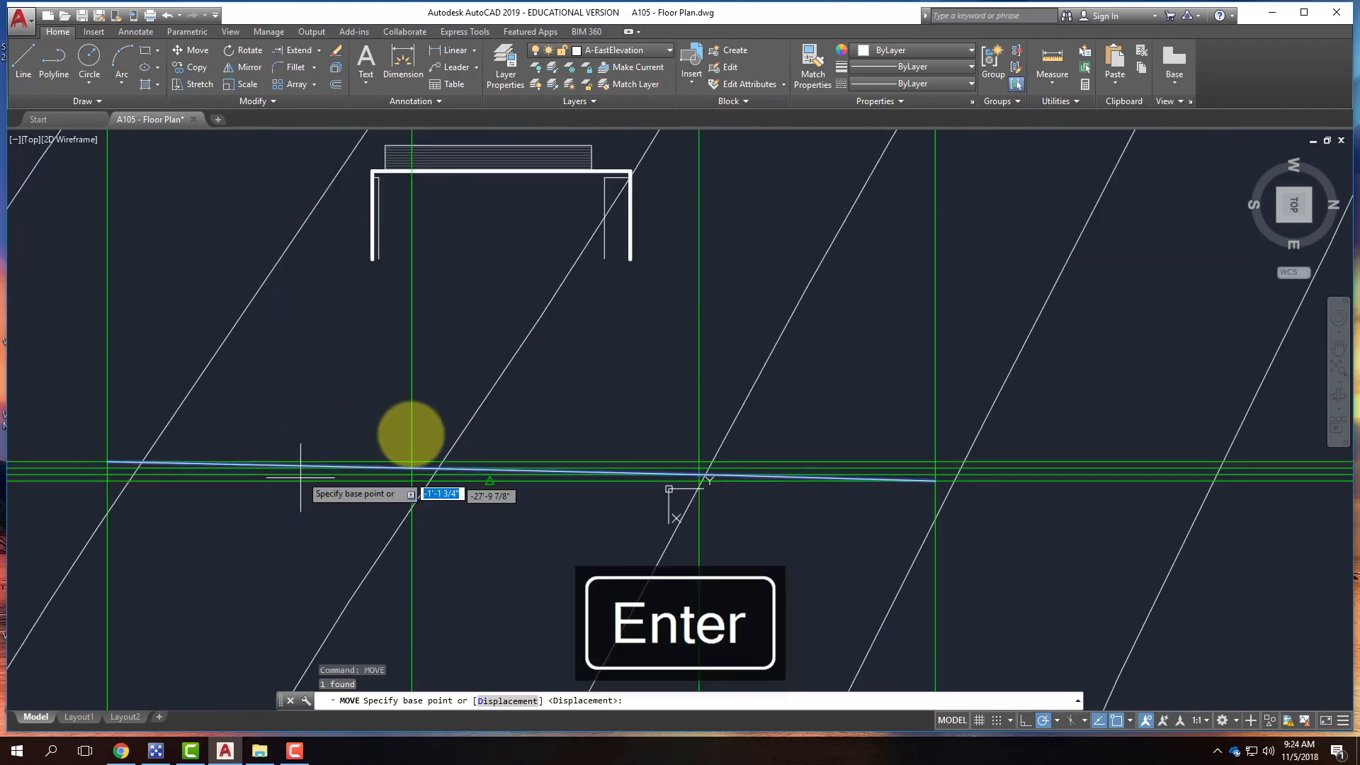
{"action": "left_click", "coordinate": [602, 408]}
{"action": "key", "text": "Escape"}
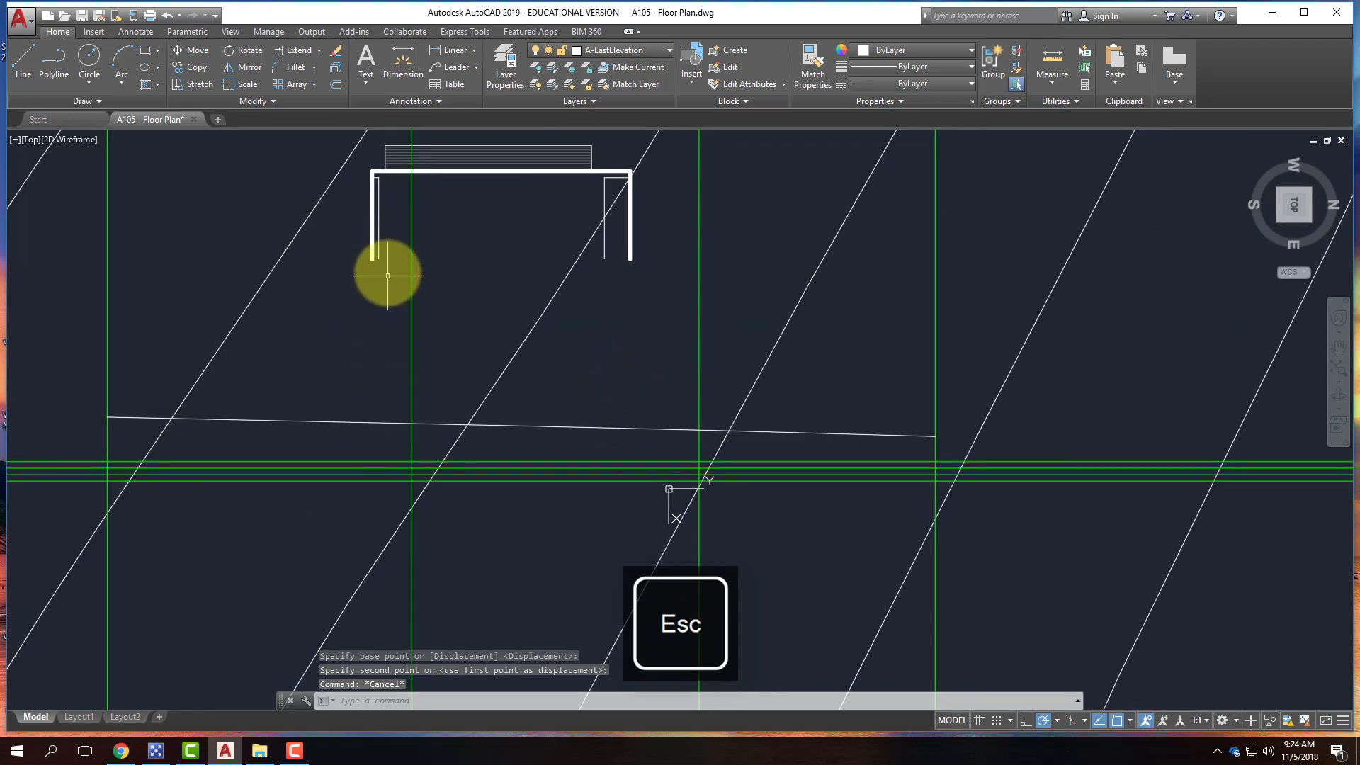
- Thaw the Guides layer
{"action": "scroll", "coordinate": [410, 282], "scroll_direction": "down", "scroll_amount": 5}
{"action": "scroll", "coordinate": [387, 305], "scroll_direction": "up", "scroll_amount": 7}
{"action": "scroll", "coordinate": [396, 266], "scroll_direction": "down", "scroll_amount": 4}
{"action": "scroll", "coordinate": [385, 276], "scroll_direction": "up", "scroll_amount": 2}
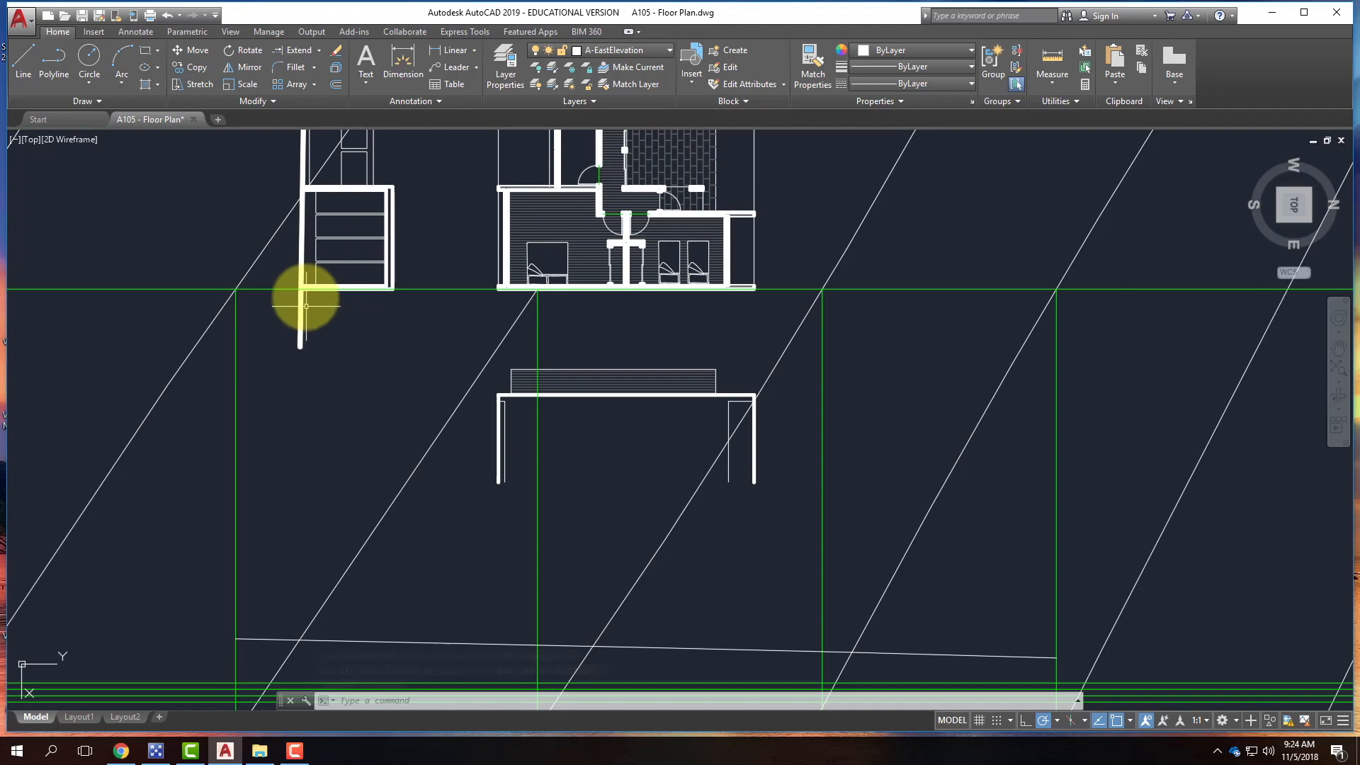
{"action": "scroll", "coordinate": [303, 294], "scroll_direction": "up", "scroll_amount": 6}
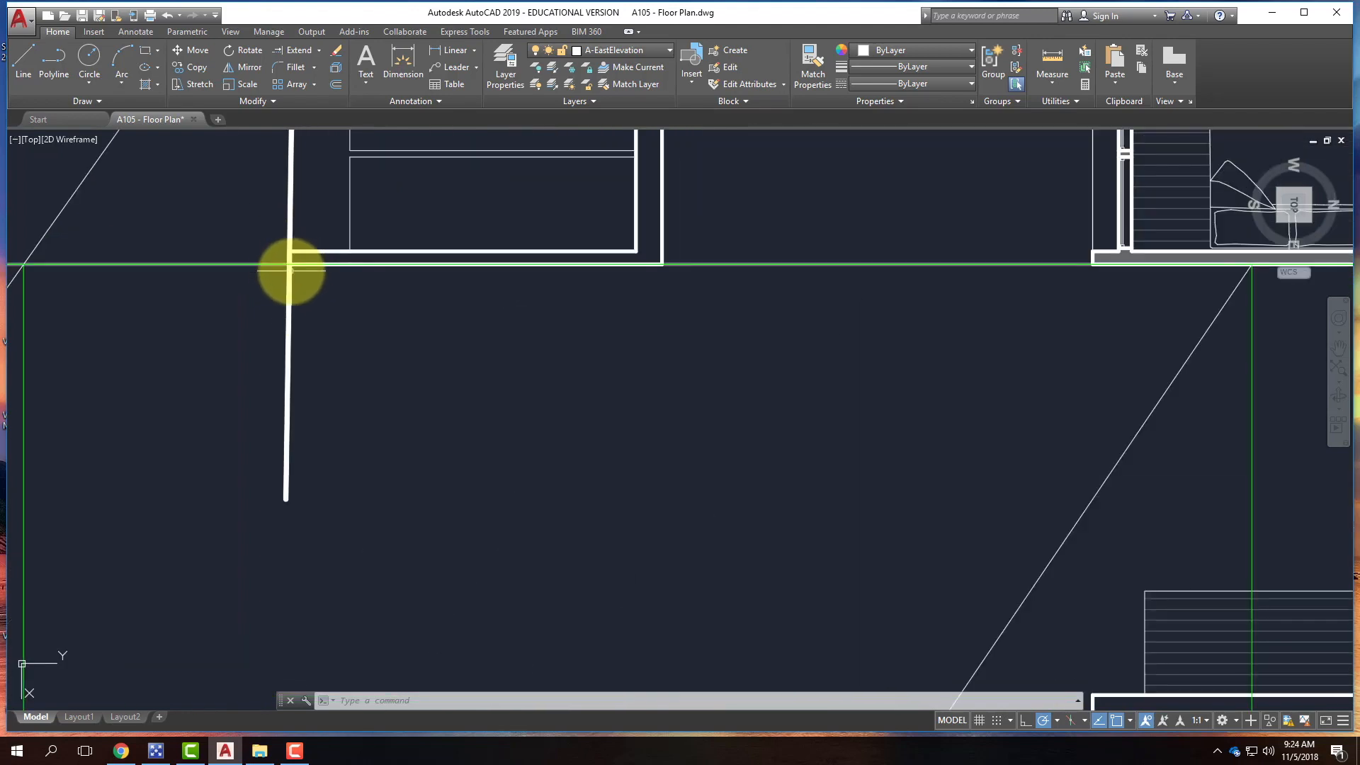
{"action": "scroll", "coordinate": [290, 269], "scroll_direction": "down", "scroll_amount": 4}
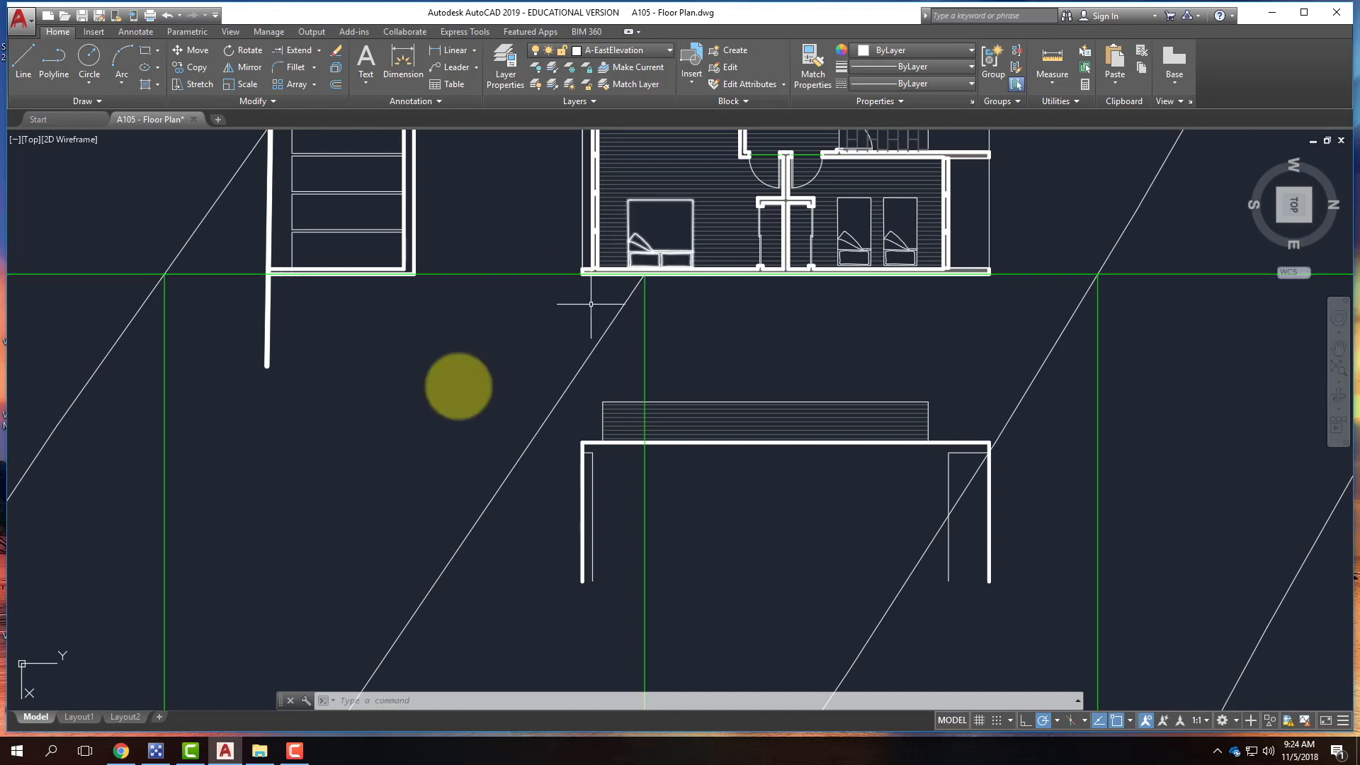
{"action": "left_click", "coordinate": [614, 48]}
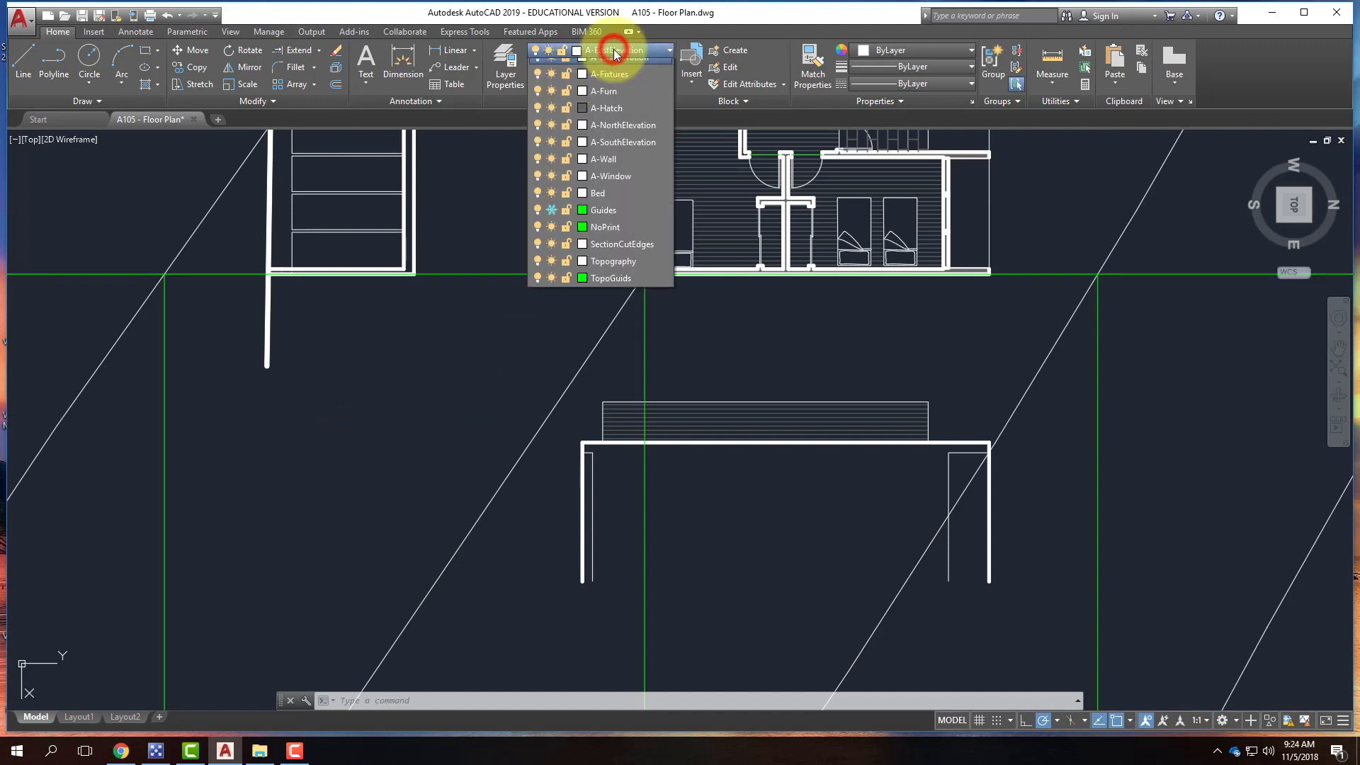
{"action": "left_click", "coordinate": [551, 254]}
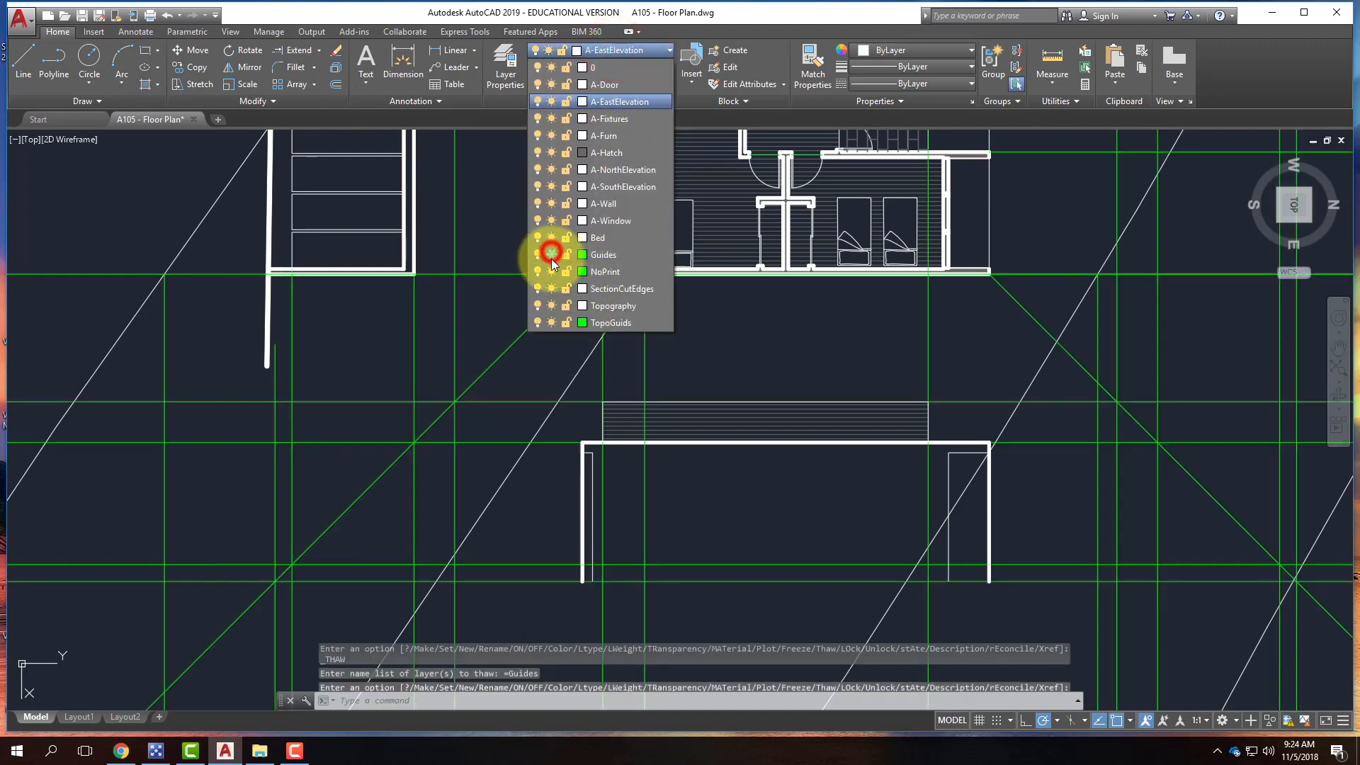
{"action": "left_click", "coordinate": [522, 359]}
- Delete the old short guide beside the south elevation's ground line and the two horizontal guides at the base of the east elevation
{"action": "scroll", "coordinate": [268, 281], "scroll_direction": "up", "scroll_amount": 5}
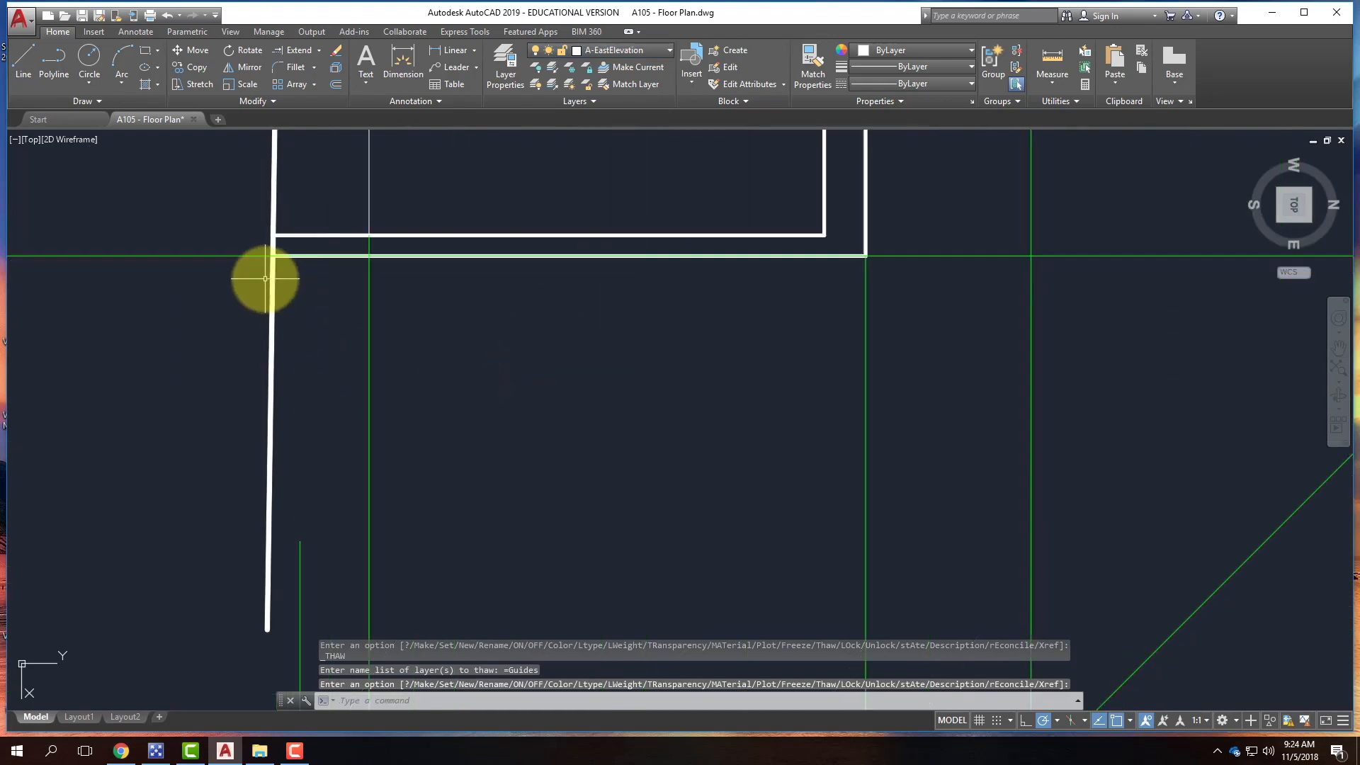
{"action": "scroll", "coordinate": [319, 454], "scroll_direction": "down", "scroll_amount": 4}
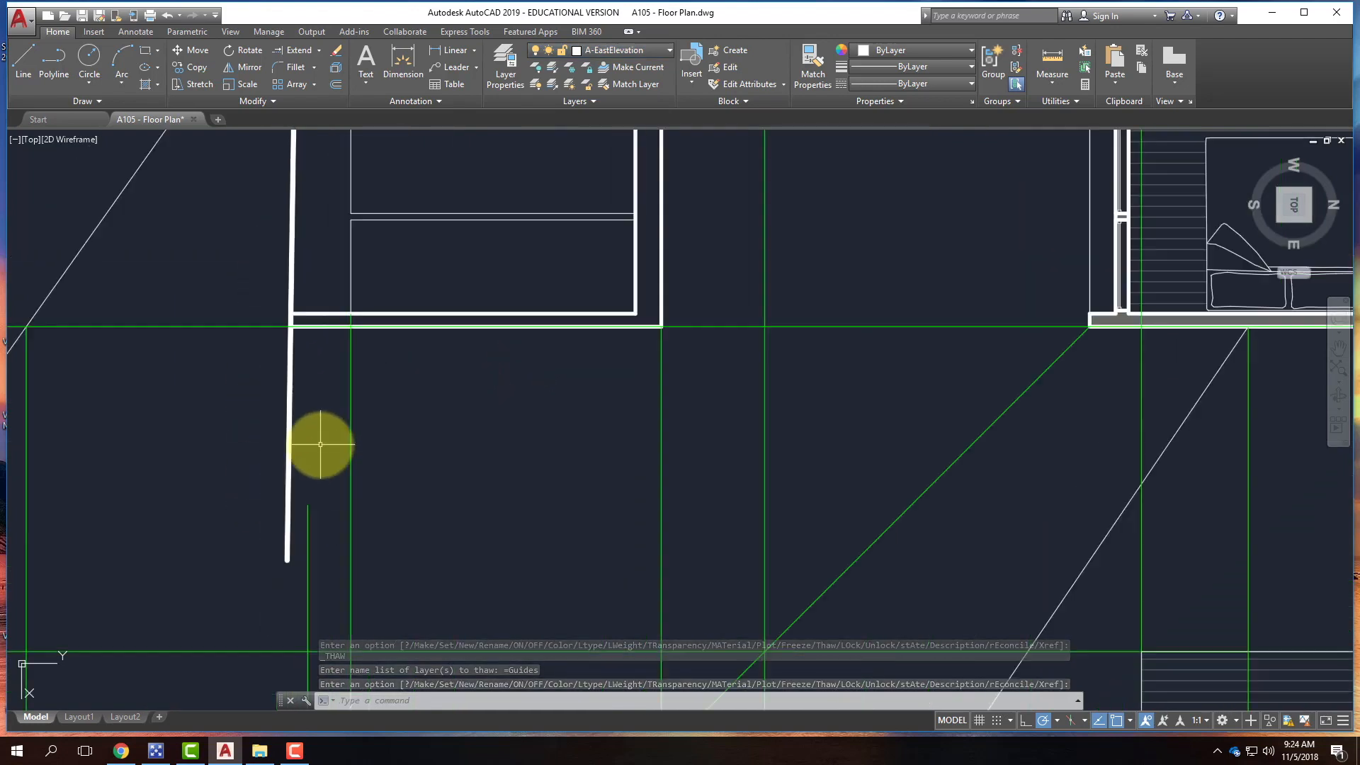
{"action": "left_click", "coordinate": [315, 490]}
{"action": "key", "text": "Delete"}
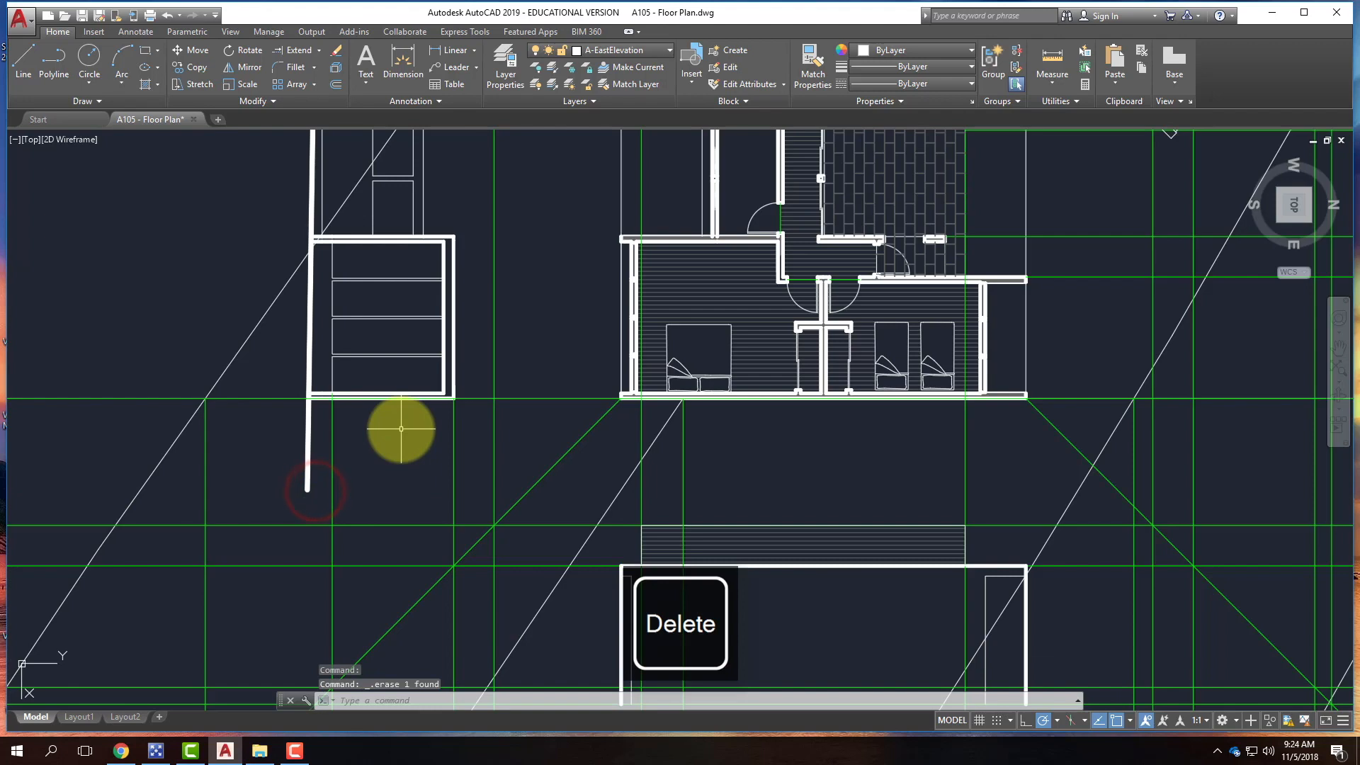
{"action": "scroll", "coordinate": [394, 425], "scroll_direction": "down", "scroll_amount": 3}
{"action": "scroll", "coordinate": [311, 461], "scroll_direction": "up", "scroll_amount": 2}
{"action": "left_click", "coordinate": [343, 542]}
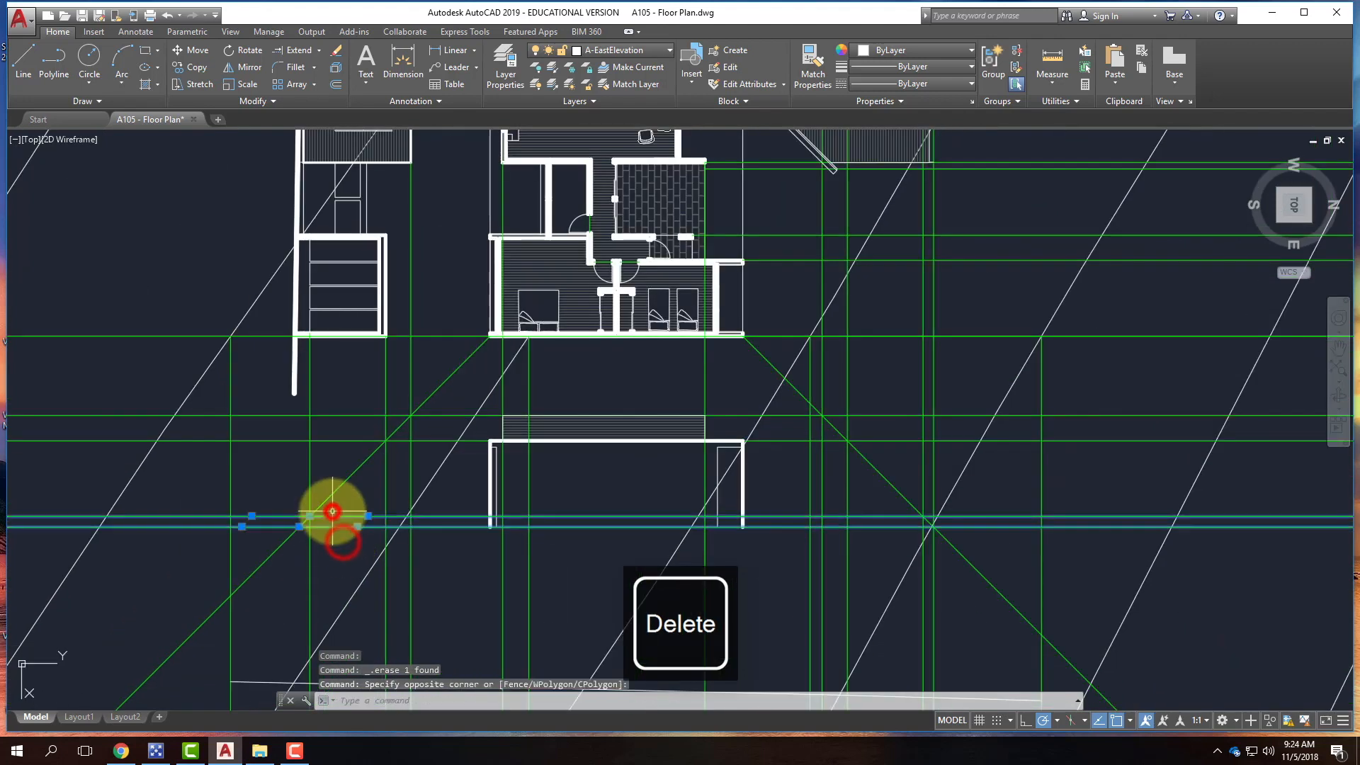
{"action": "key", "text": "Delete"}
- Try to draw a ray straight down from where the south elevation's sloping ground line meets the house's east face
{"action": "type", "text": "ra"}
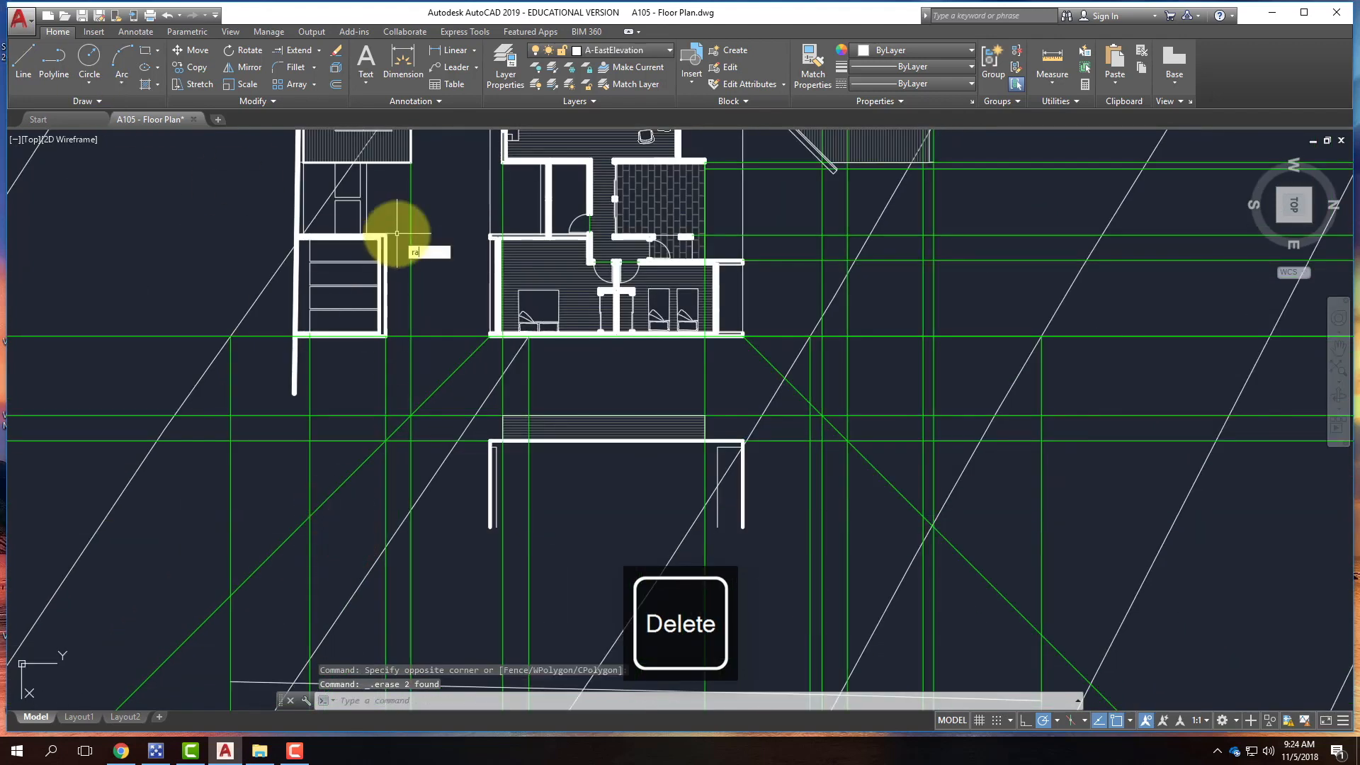
{"action": "type", "text": "y"}
{"action": "key", "text": "Return"}
{"action": "scroll", "coordinate": [283, 334], "scroll_direction": "up", "scroll_amount": 5}
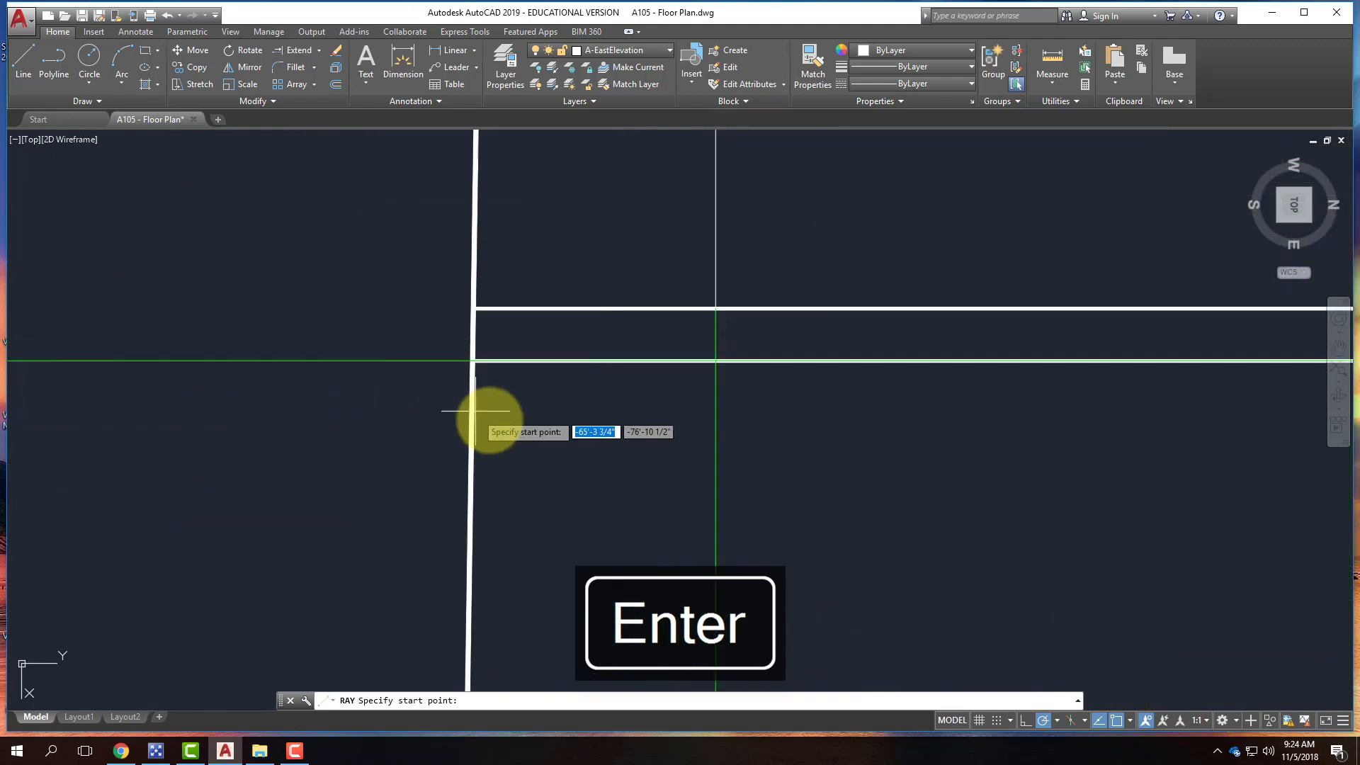
{"action": "left_click", "coordinate": [471, 360]}
{"action": "scroll", "coordinate": [446, 380], "scroll_direction": "down", "scroll_amount": 3}
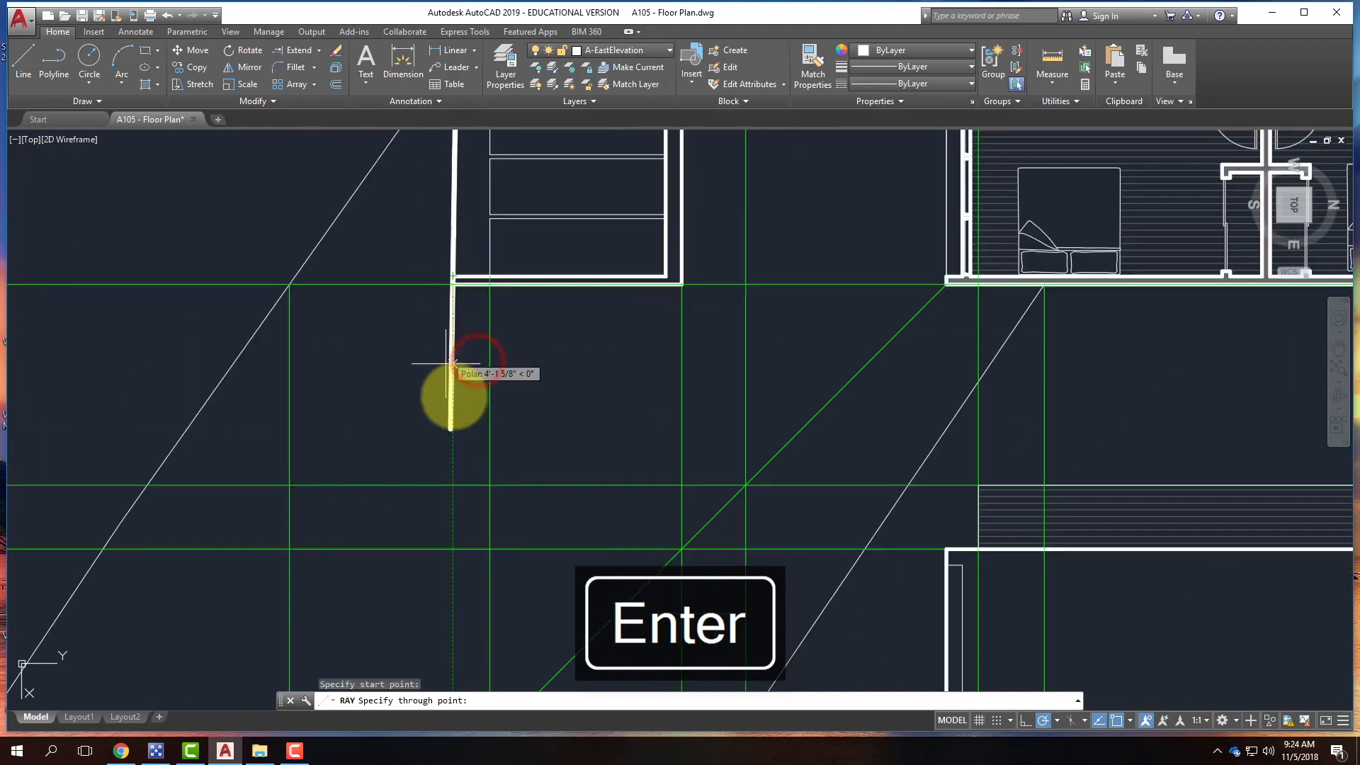
{"action": "left_click", "coordinate": [452, 571]}
{"action": "key", "text": "Return"}
{"action": "scroll", "coordinate": [456, 394], "scroll_direction": "down", "scroll_amount": 3}
{"action": "scroll", "coordinate": [453, 424], "scroll_direction": "up", "scroll_amount": 3}
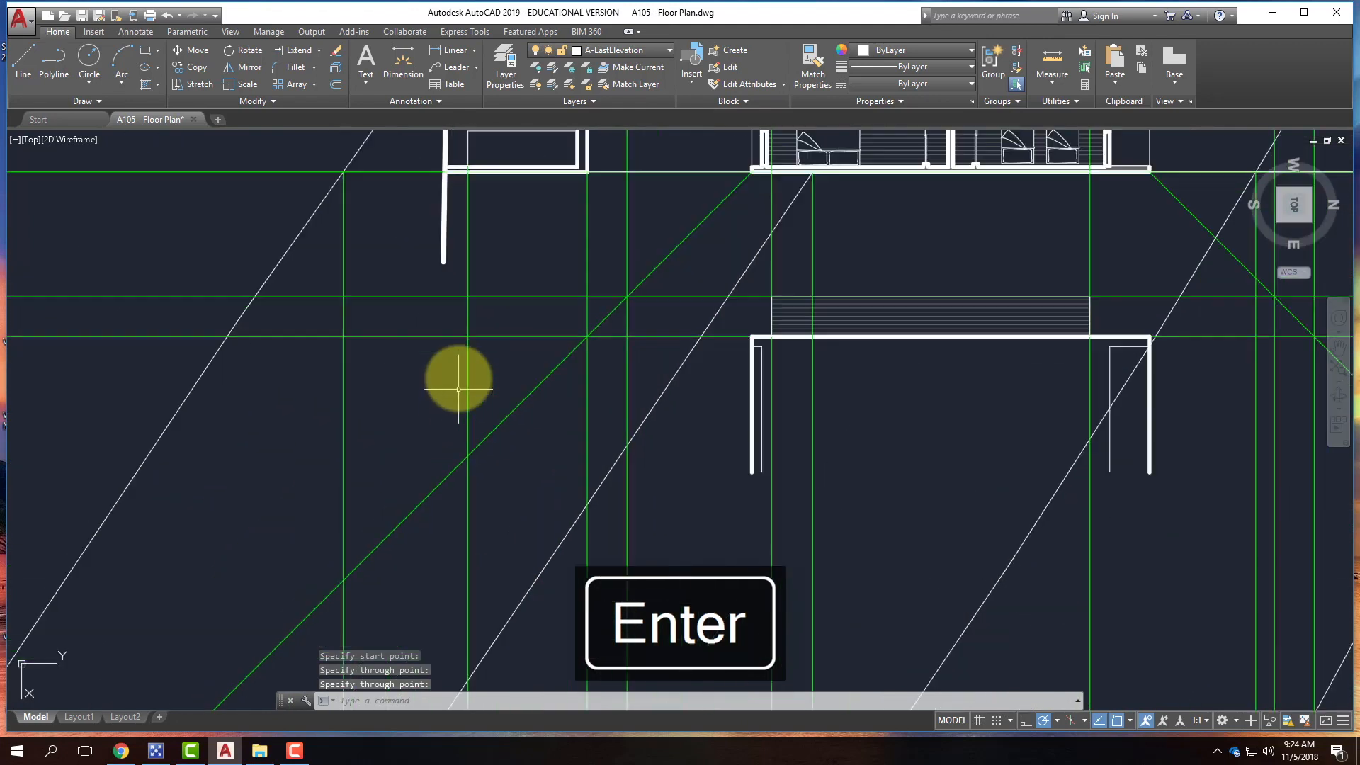
- Draw a ray straight down from the intersection of the south elevation's ground line and the outer face of the east wall
{"action": "right_click", "coordinate": [459, 185]}
{"action": "left_click", "coordinate": [496, 189]}
{"action": "scroll", "coordinate": [457, 186], "scroll_direction": "up", "scroll_amount": 3}
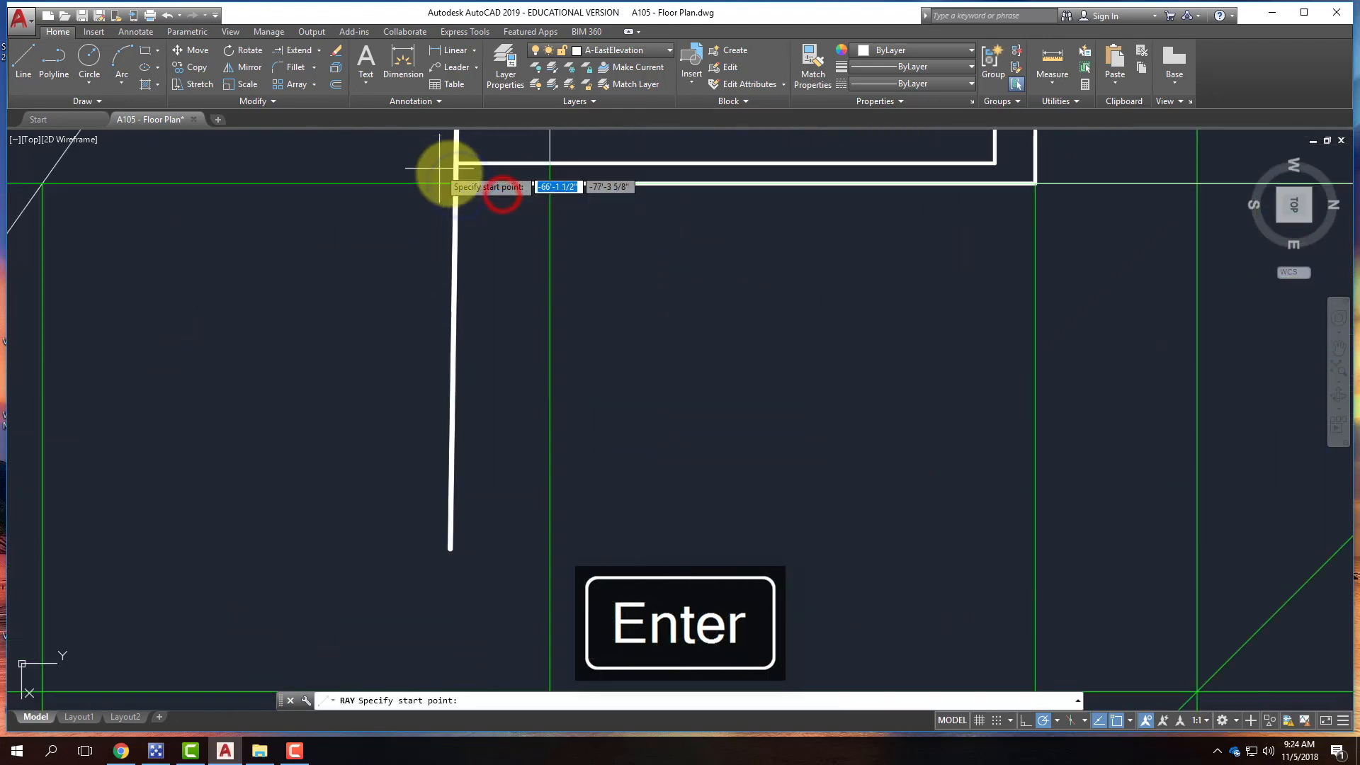
{"action": "left_click", "coordinate": [454, 184]}
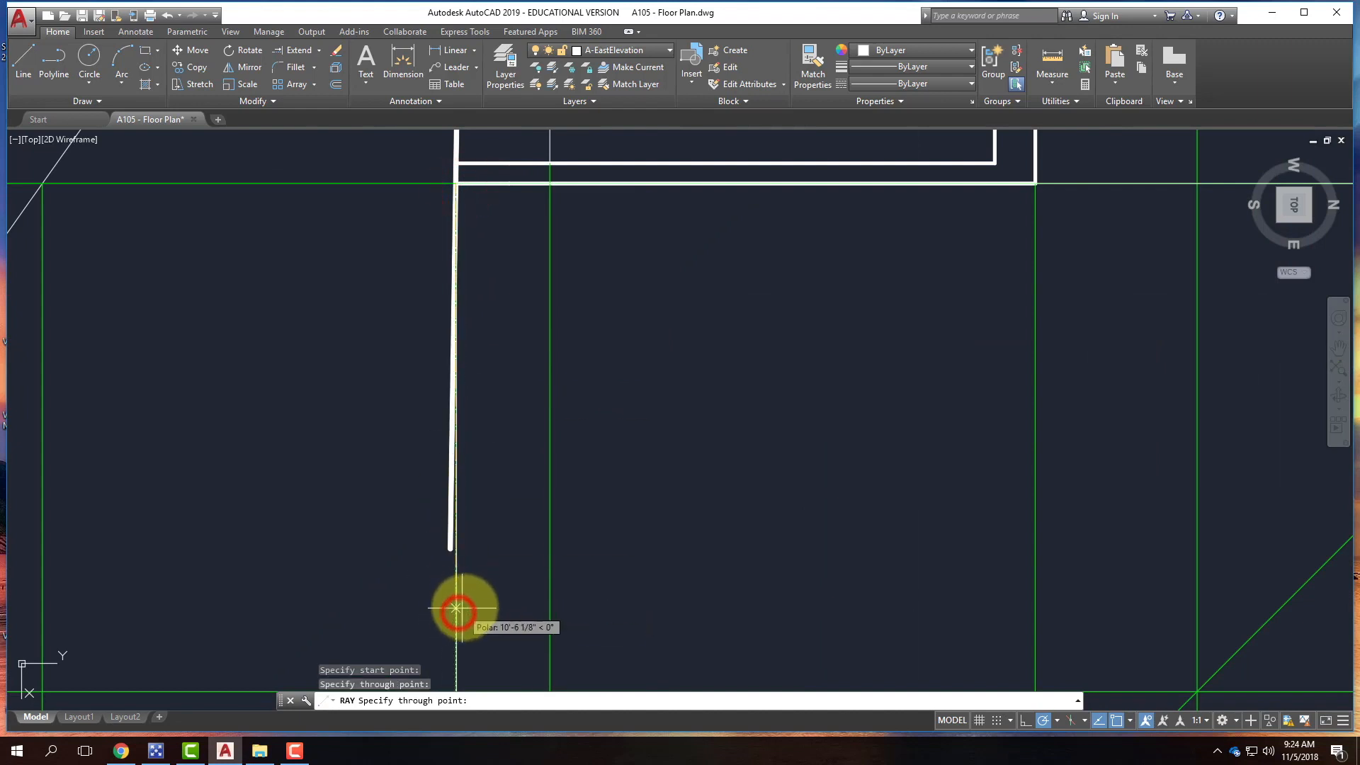
{"action": "key", "text": "Return"}
- Put the new vertical ray beside the south elevation's ground line on the Guides layer
{"action": "left_click", "coordinate": [479, 594]}
{"action": "left_click", "coordinate": [427, 593]}
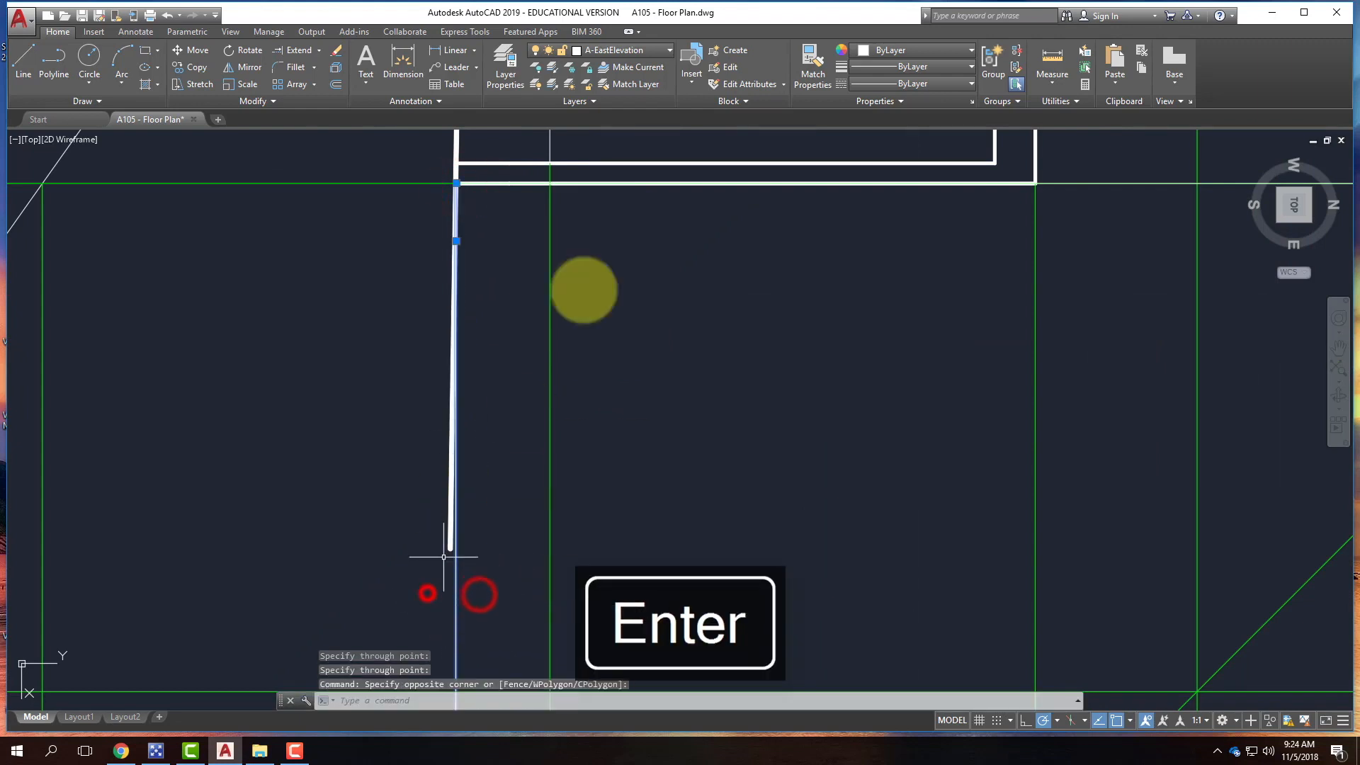
{"action": "left_click", "coordinate": [631, 49]}
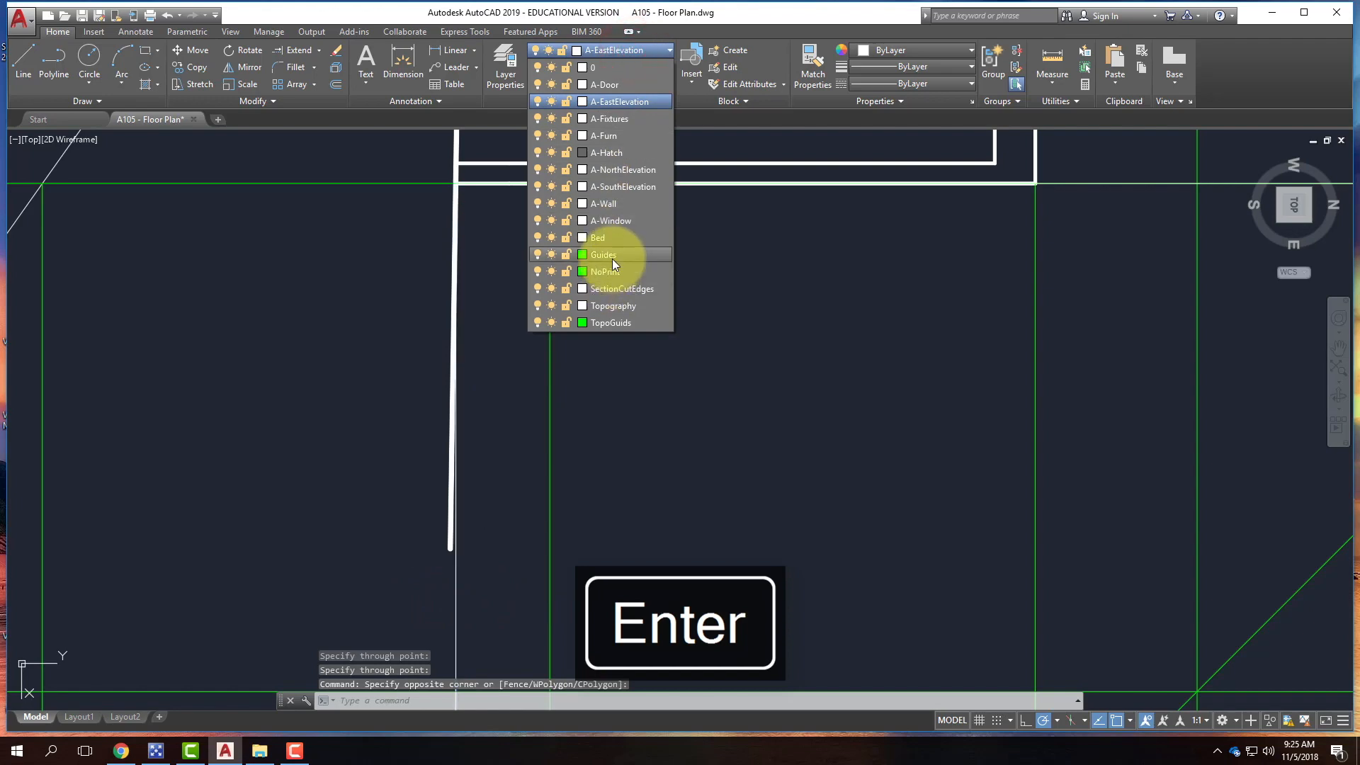
{"action": "left_click", "coordinate": [612, 257]}
{"action": "scroll", "coordinate": [559, 340], "scroll_direction": "down", "scroll_amount": 4}
{"action": "key", "text": "Escape"}
{"action": "scroll", "coordinate": [539, 389], "scroll_direction": "up", "scroll_amount": 5}
{"action": "scroll", "coordinate": [550, 374], "scroll_direction": "down", "scroll_amount": 5}
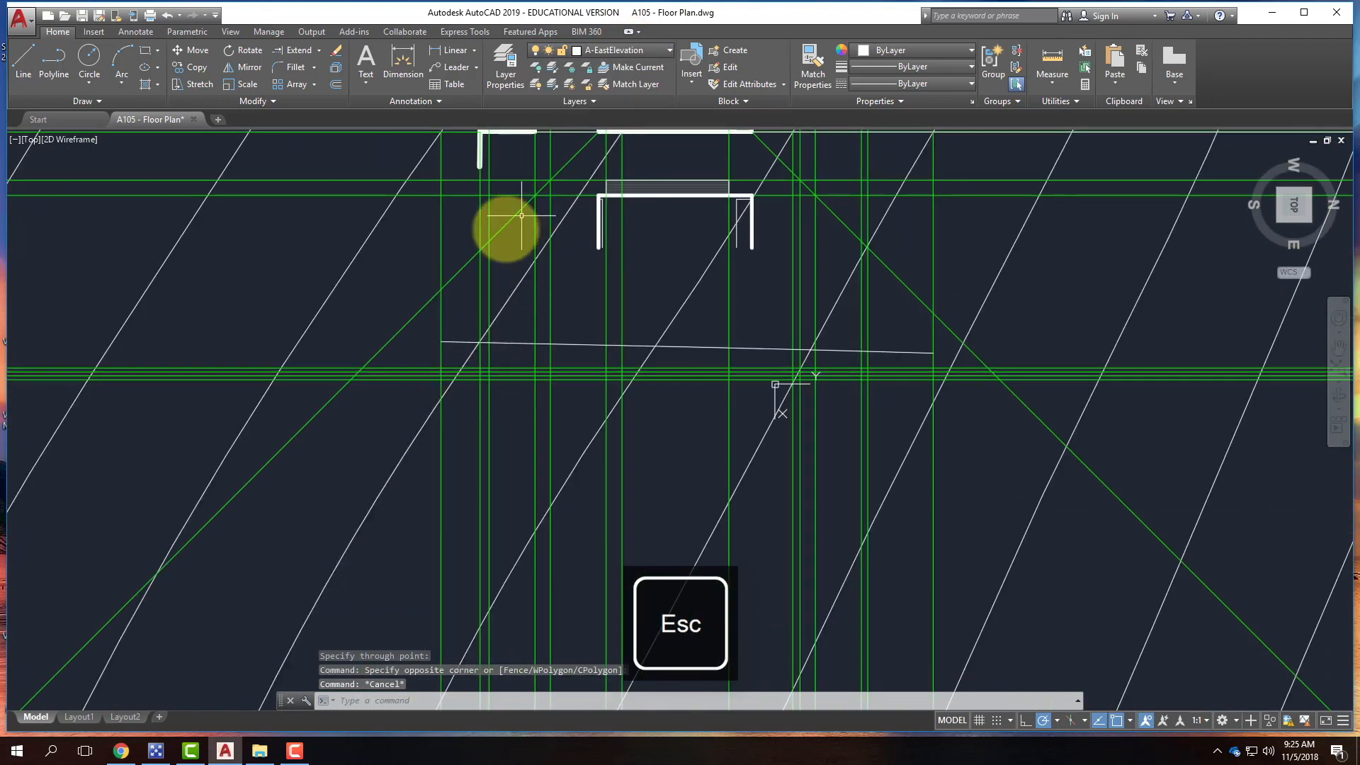
- Draw a horizontal ray toward the east elevation from the intersection of the new vertical ray and the 45-degree guide
{"action": "scroll", "coordinate": [503, 230], "scroll_direction": "up", "scroll_amount": 5}
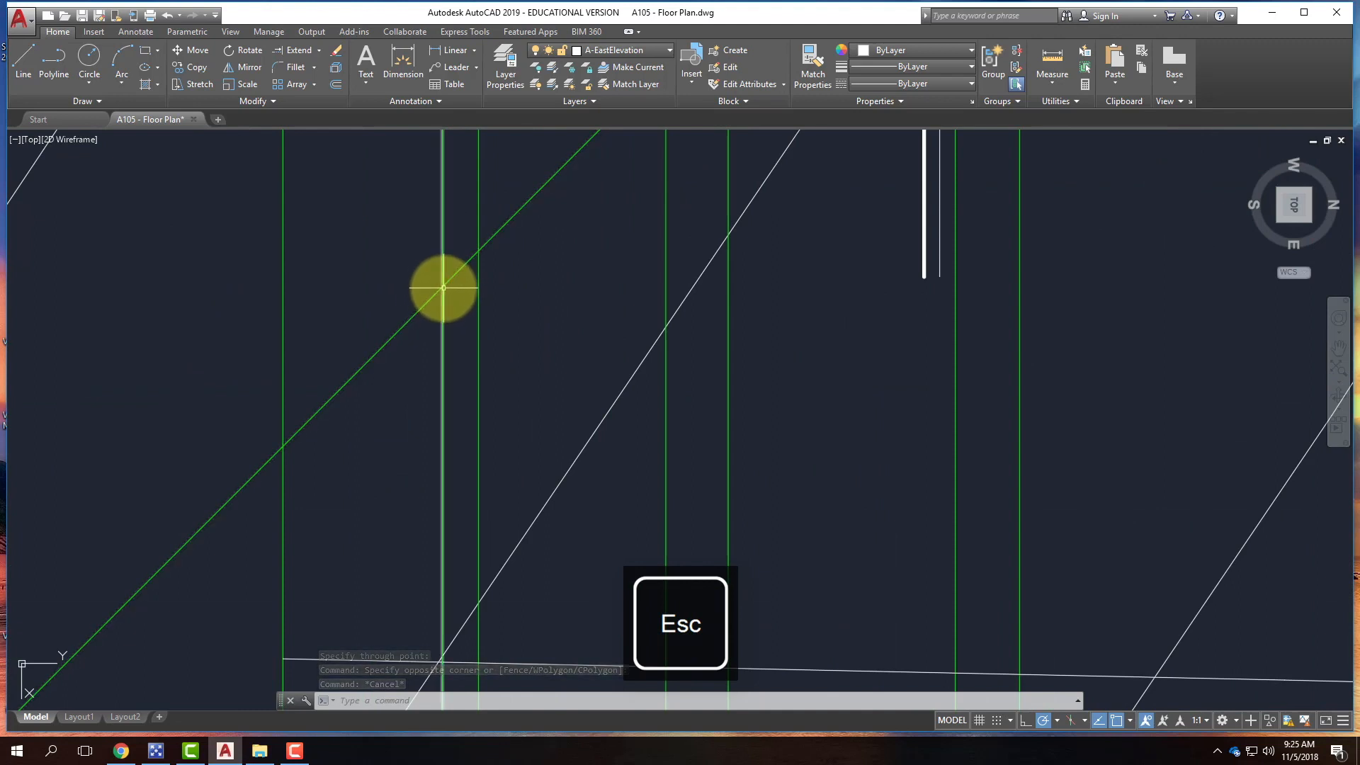
{"action": "type", "text": "ray"}
{"action": "key", "text": "Return"}
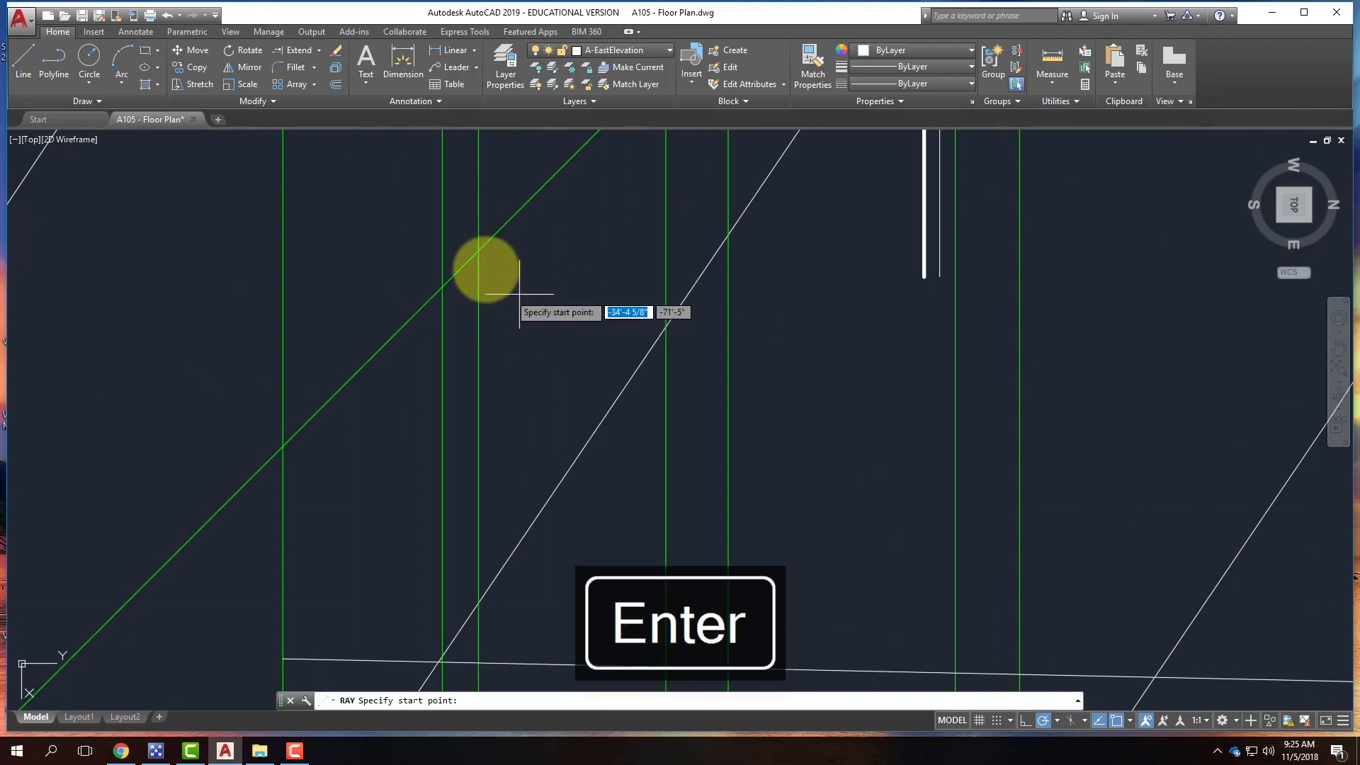
{"action": "left_click", "coordinate": [443, 284]}
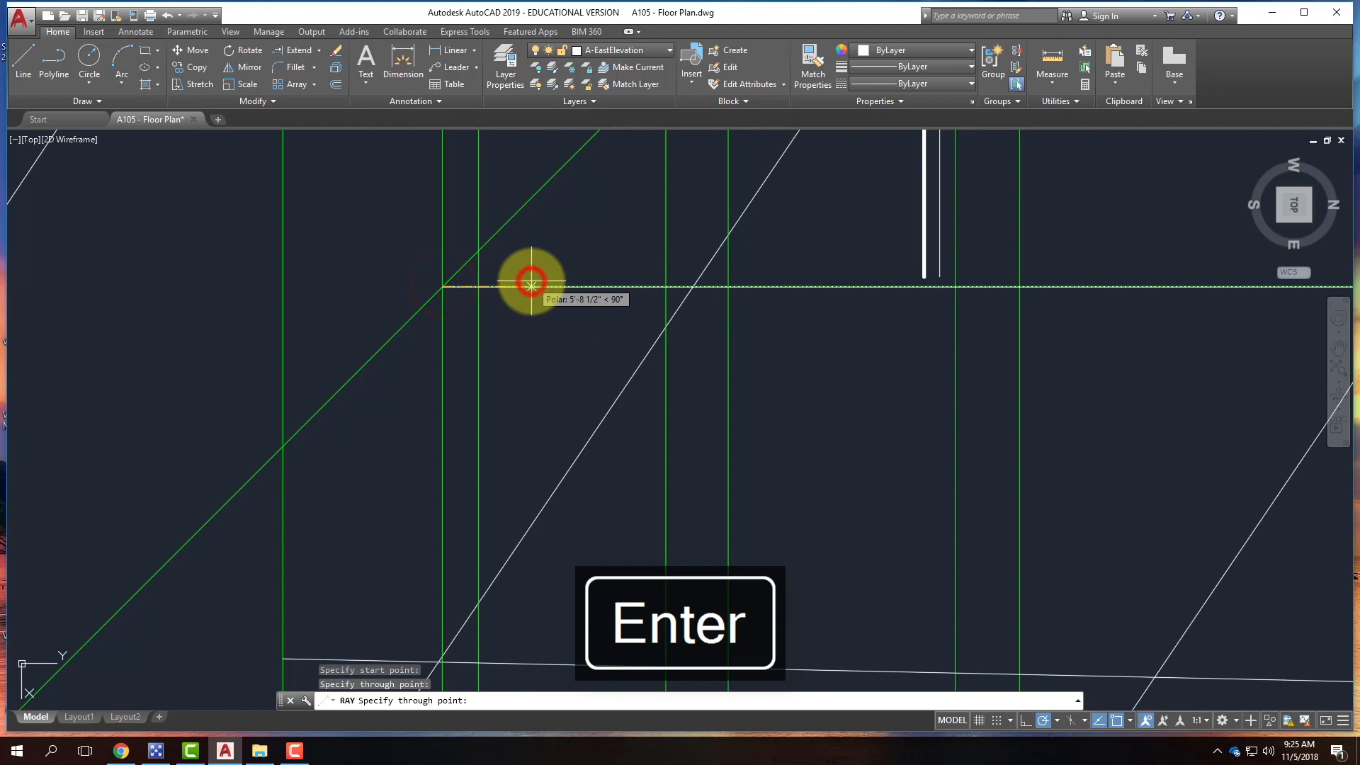
{"action": "key", "text": "Return"}
- Put the new horizontal ray at the base of the east elevation on the Guides layer
{"action": "left_click", "coordinate": [560, 301]}
{"action": "left_click", "coordinate": [552, 266]}
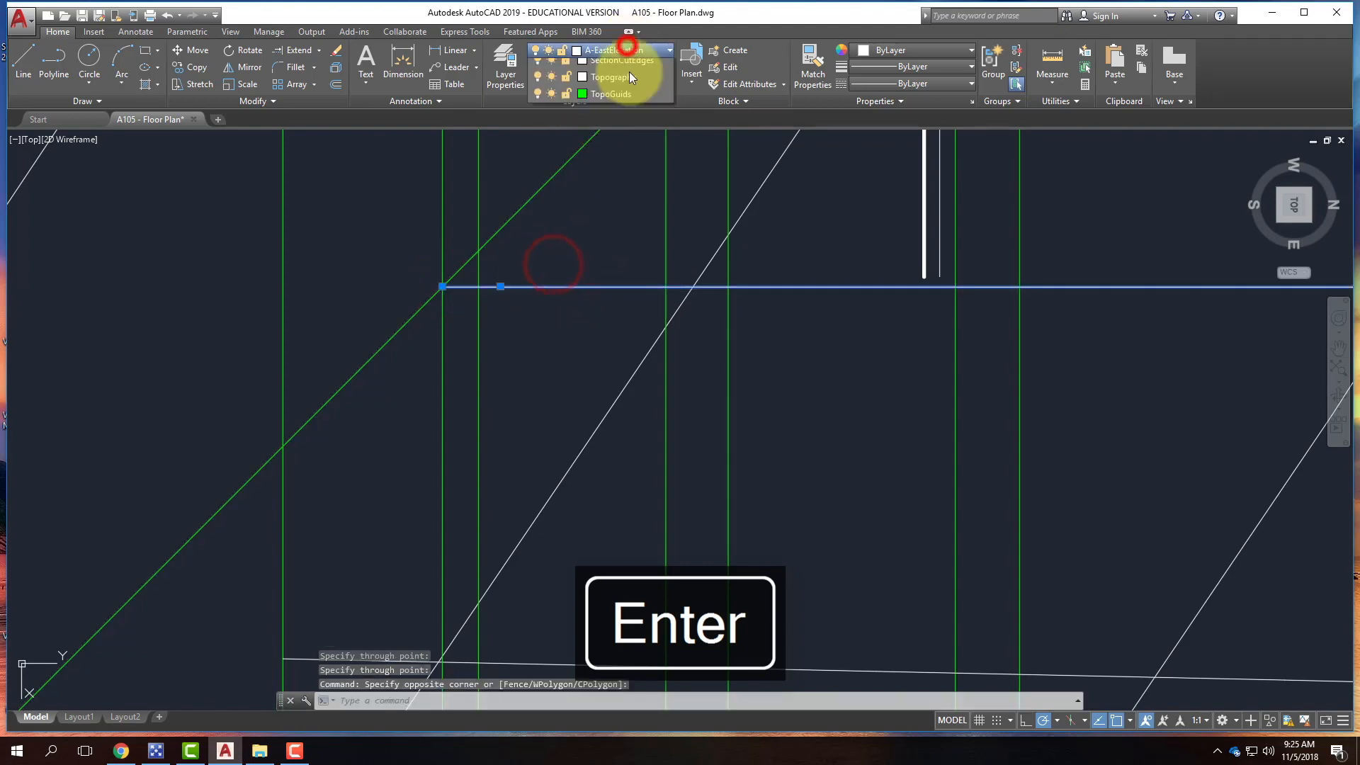
{"action": "left_click", "coordinate": [627, 258]}
{"action": "scroll", "coordinate": [373, 283], "scroll_direction": "down", "scroll_amount": 6}
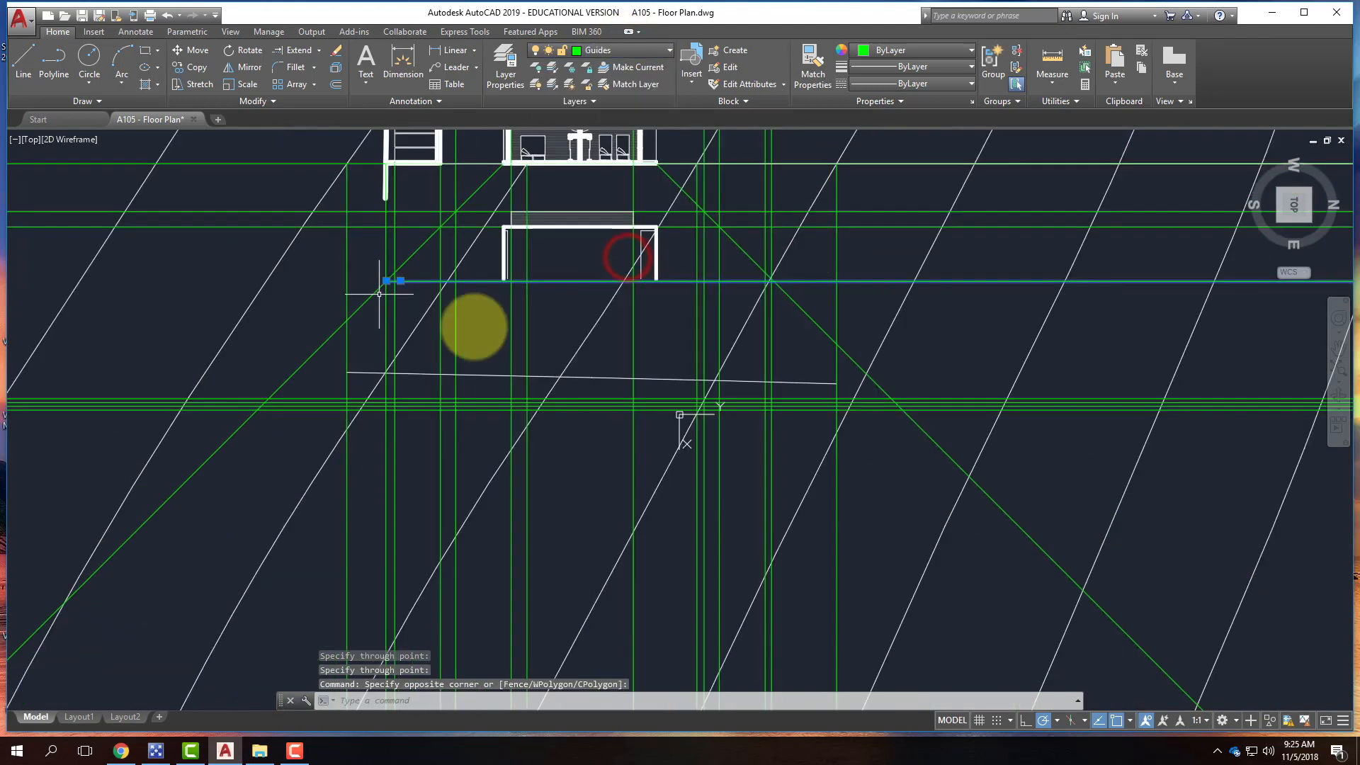
{"action": "key", "text": "Escape"}
- Draw a ray straight down from the lower end of the east elevation's south wall, crossing the ground spline
{"action": "scroll", "coordinate": [519, 295], "scroll_direction": "up", "scroll_amount": 4}
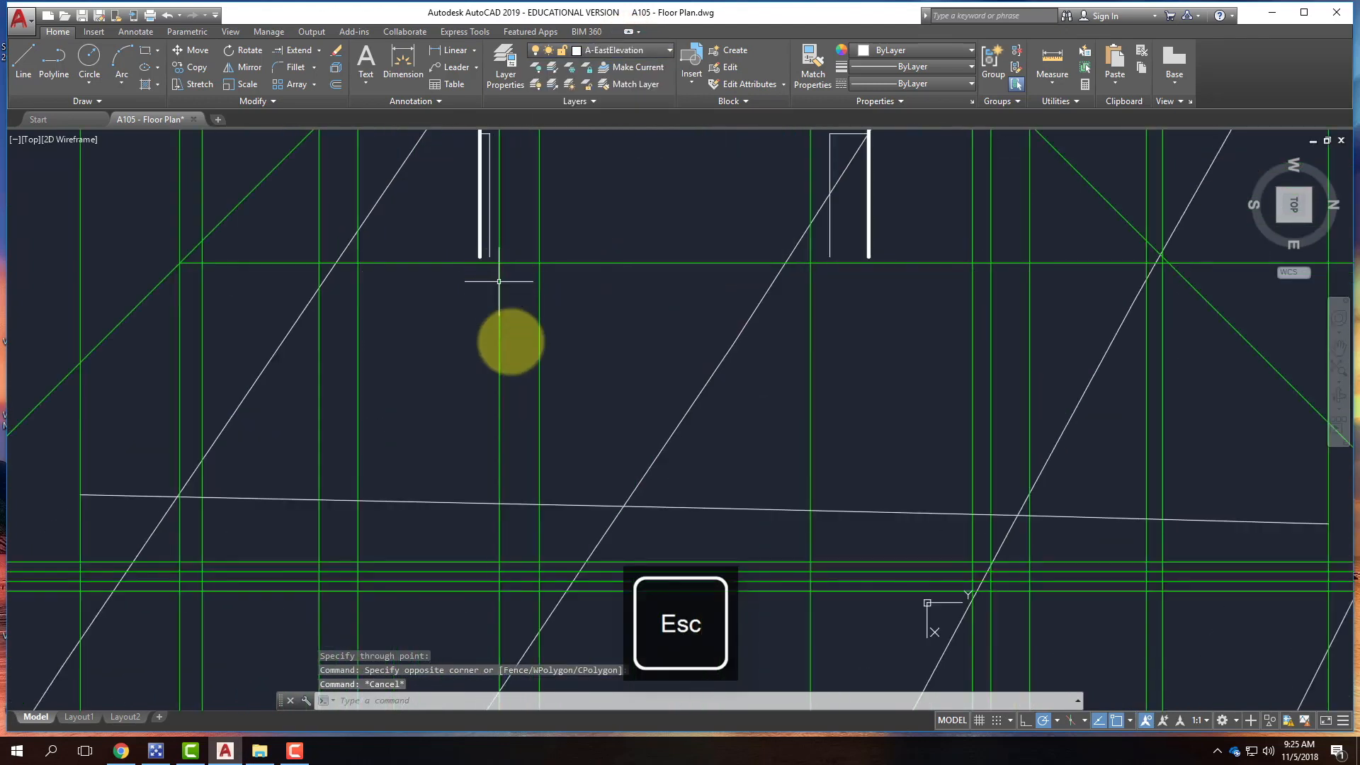
{"action": "left_click", "coordinate": [485, 503]}
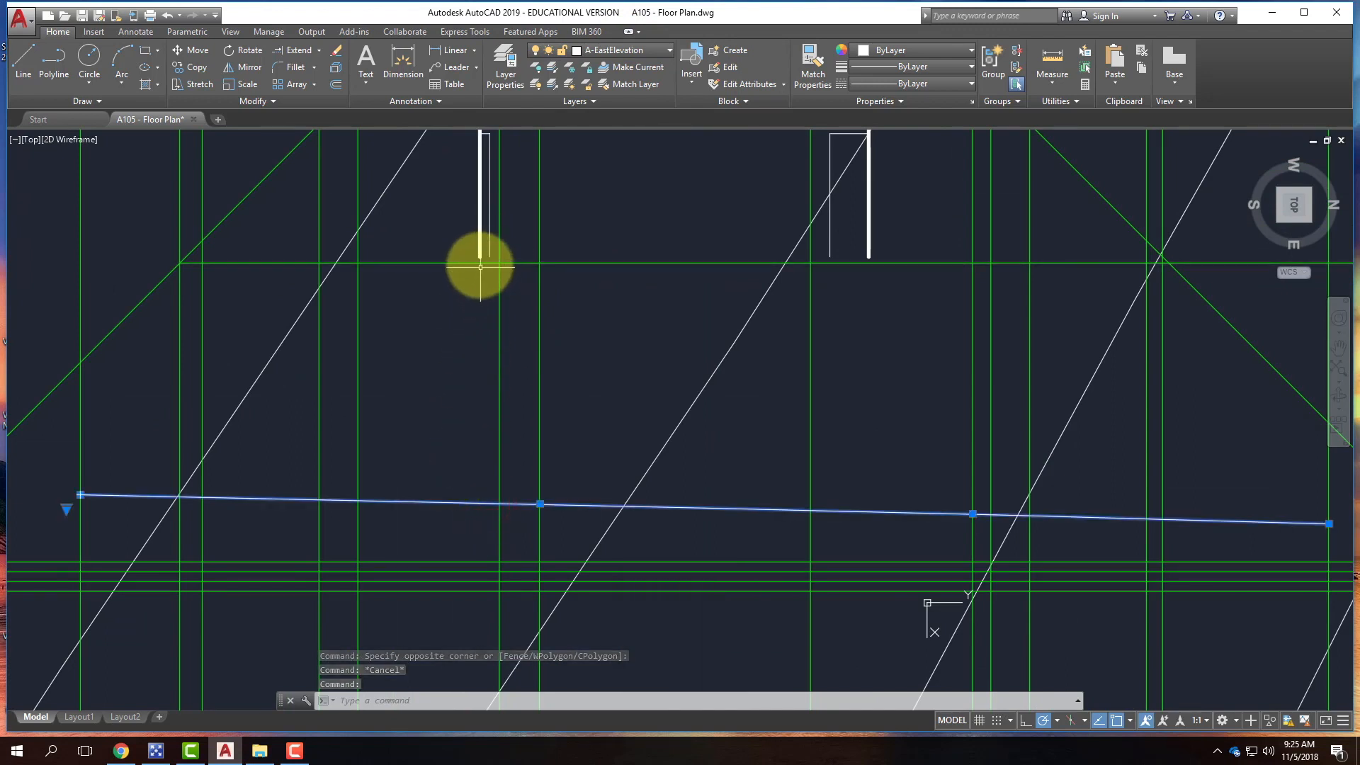
{"action": "key", "text": "Escape"}
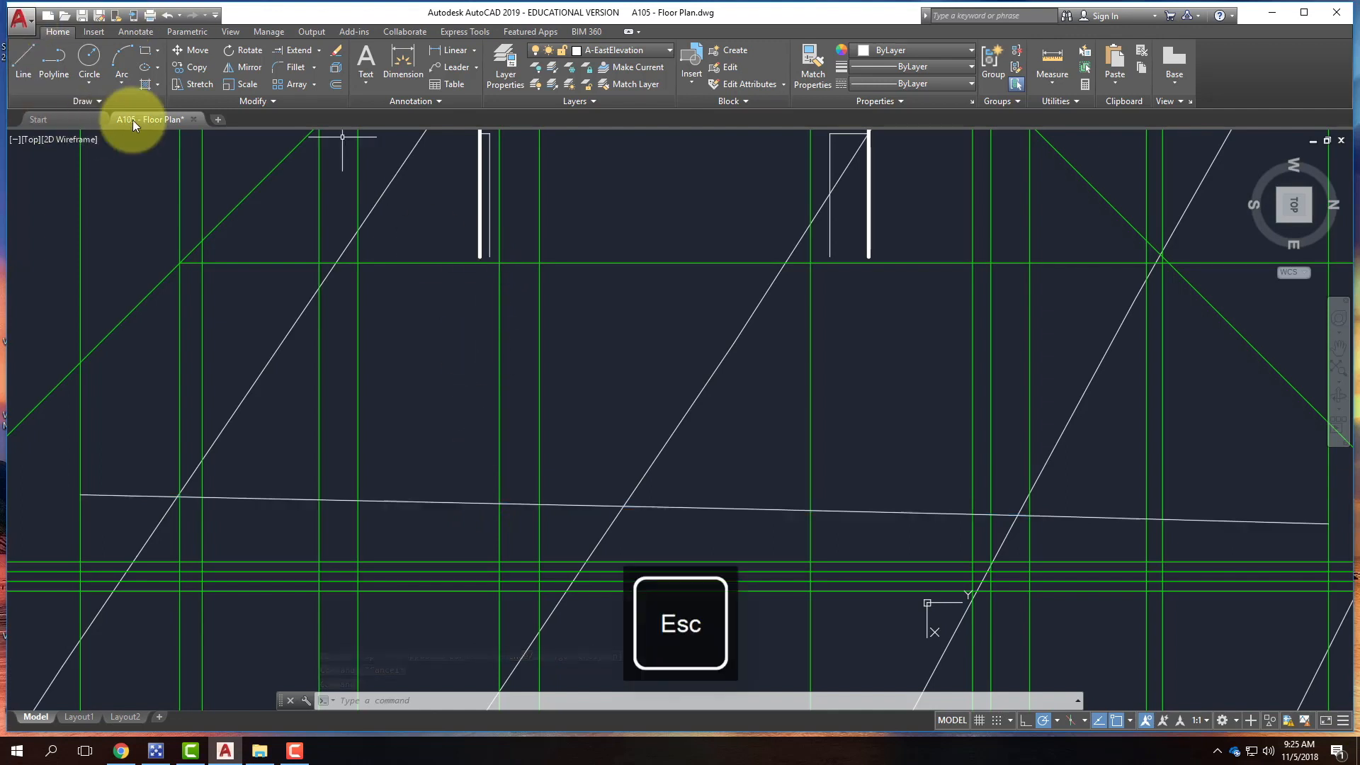
{"action": "key", "text": "Return"}
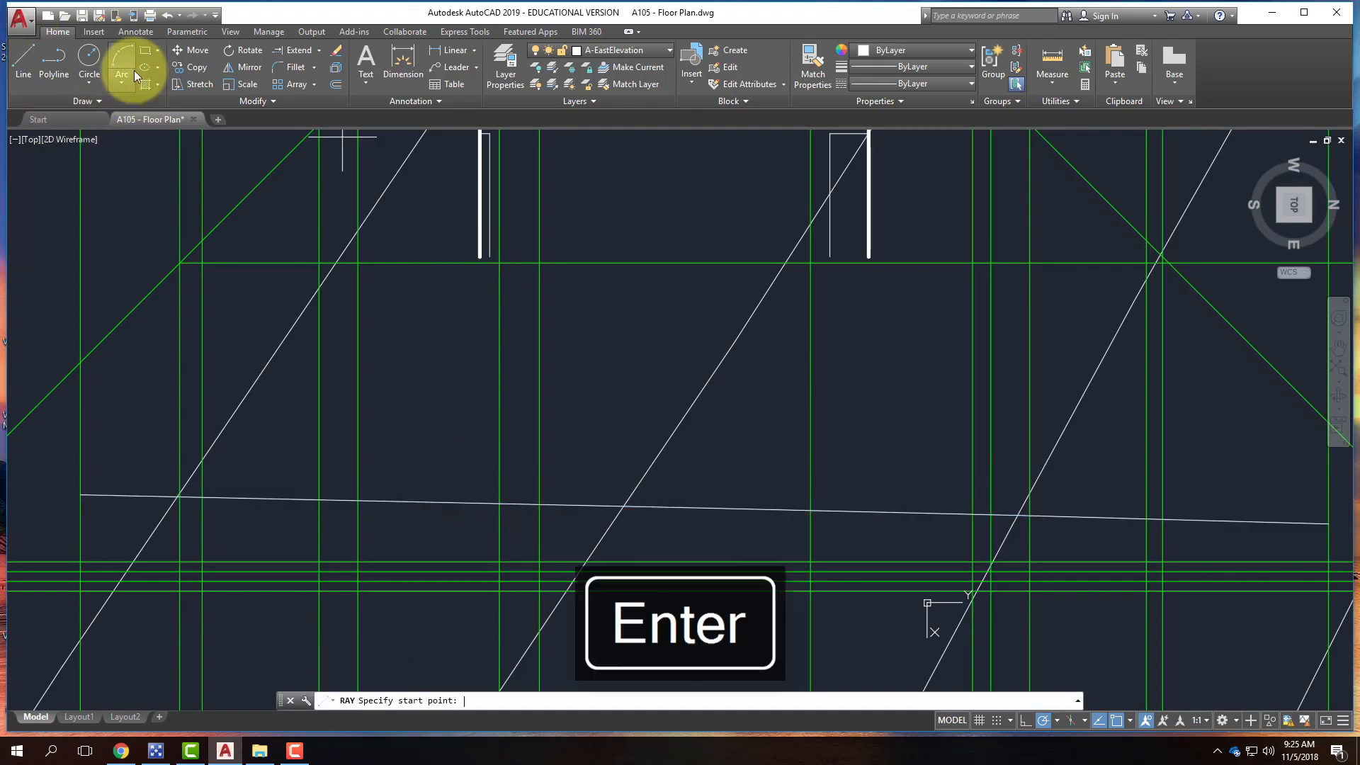
{"action": "left_click", "coordinate": [480, 255]}
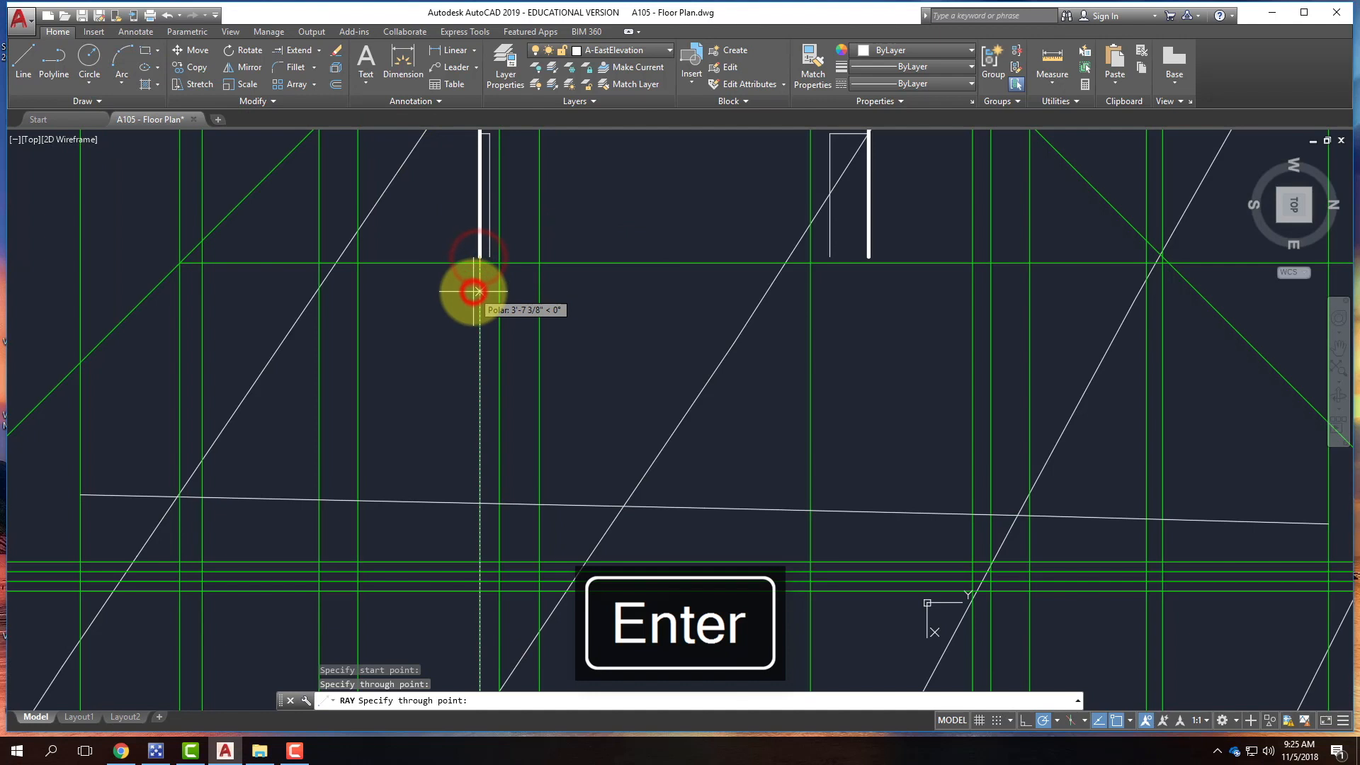
{"action": "key", "text": "Return"}
- Put the ray below the east elevation's south wall on the Guides layer
{"action": "left_click", "coordinate": [478, 304]}
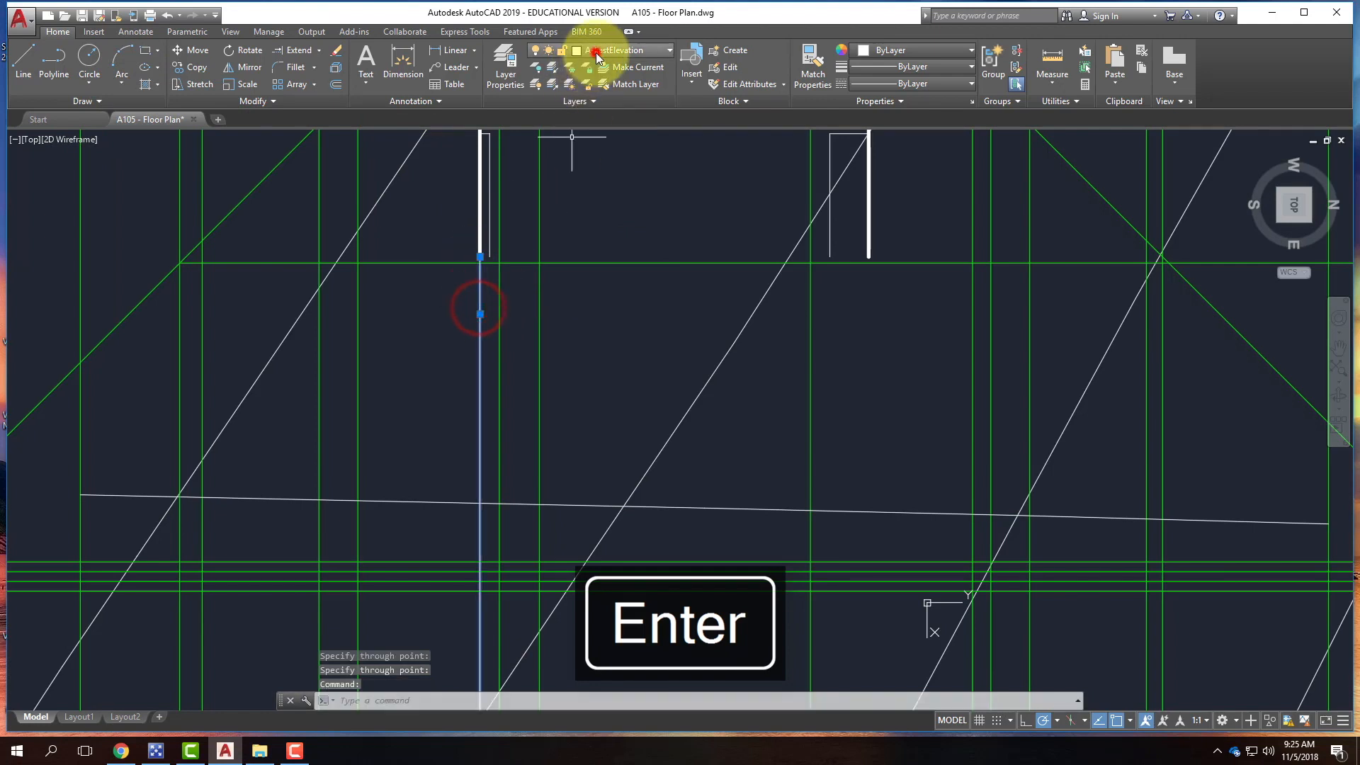
{"action": "left_click", "coordinate": [596, 51]}
{"action": "left_click", "coordinate": [611, 253]}
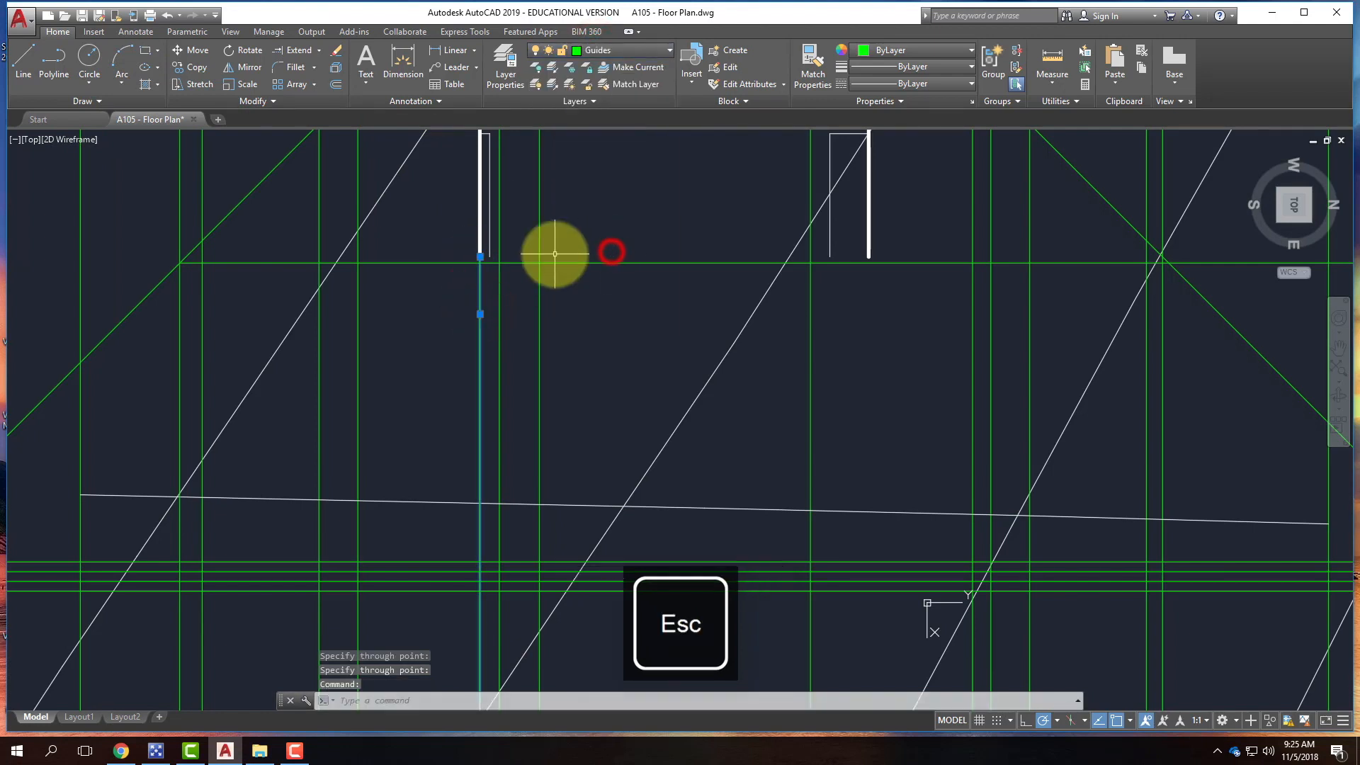
{"action": "key", "text": "Escape"}
- Move the ground spline straight up from its crossing with the south wall ray to that ray's intersection with the horizontal guide
{"action": "left_click", "coordinate": [457, 503]}
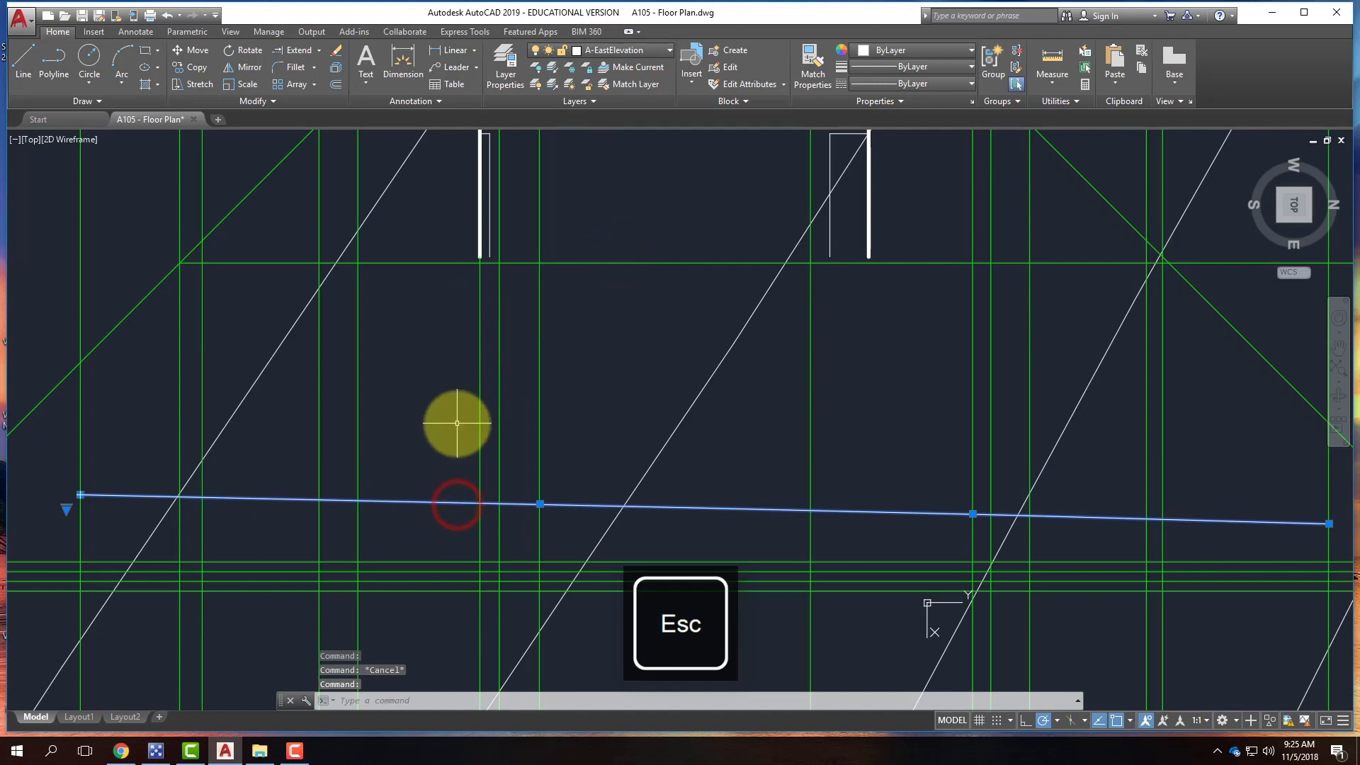
{"action": "type", "text": "m"}
{"action": "key", "text": "Return"}
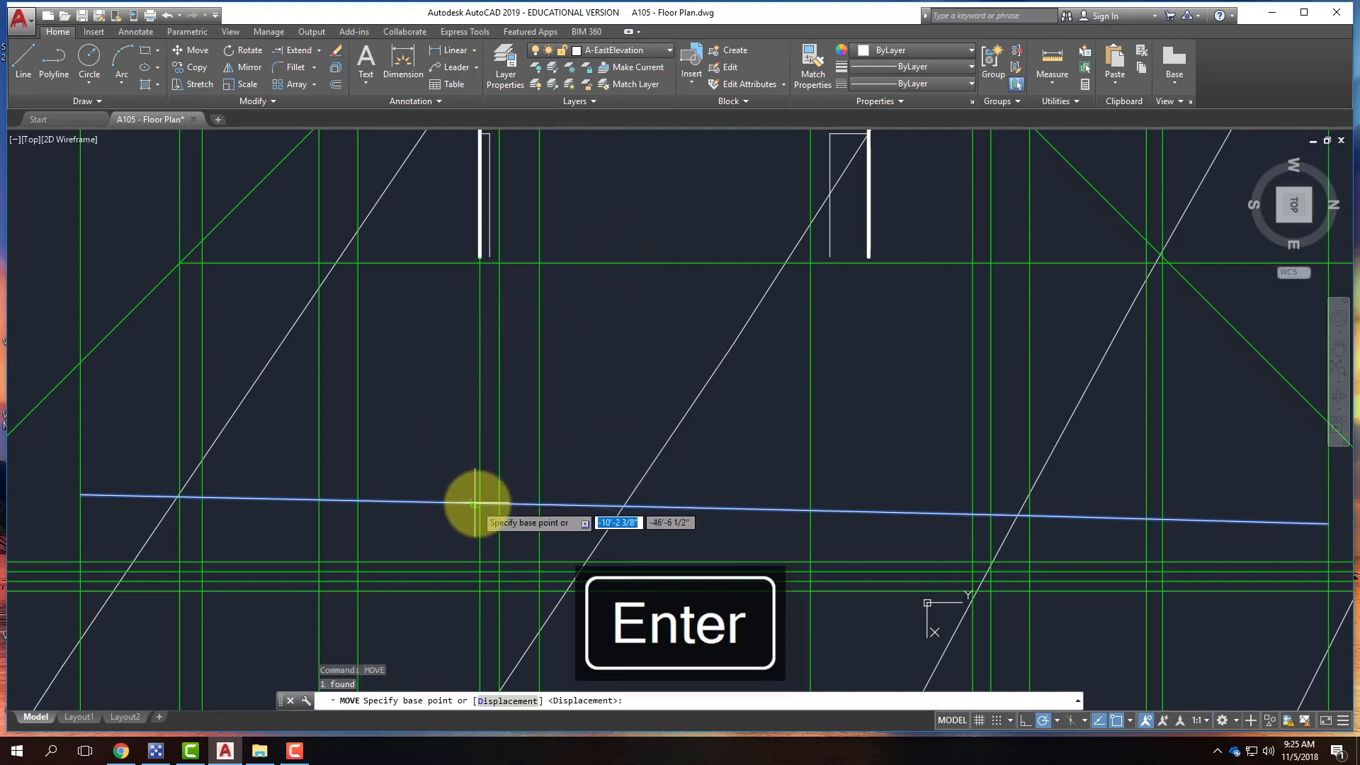
{"action": "left_click", "coordinate": [480, 503]}
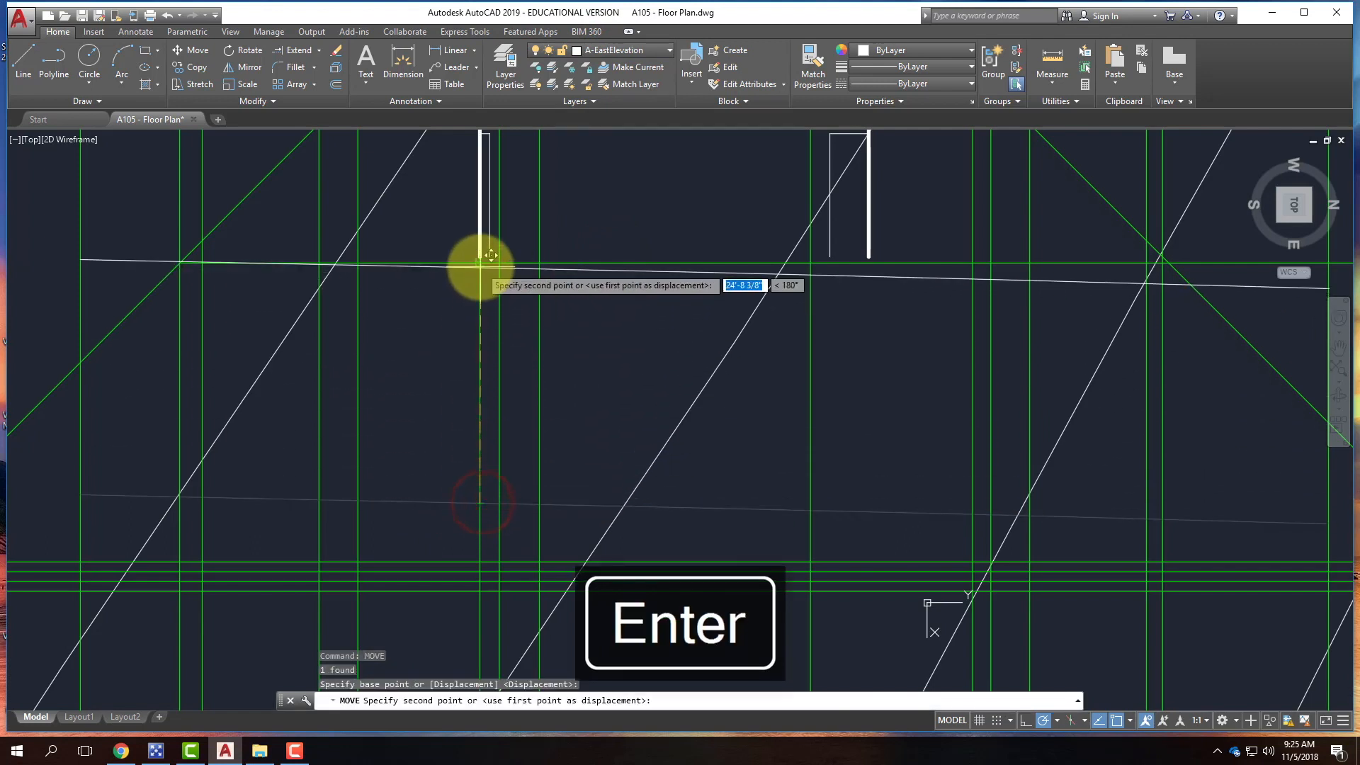
{"action": "left_click", "coordinate": [479, 262]}
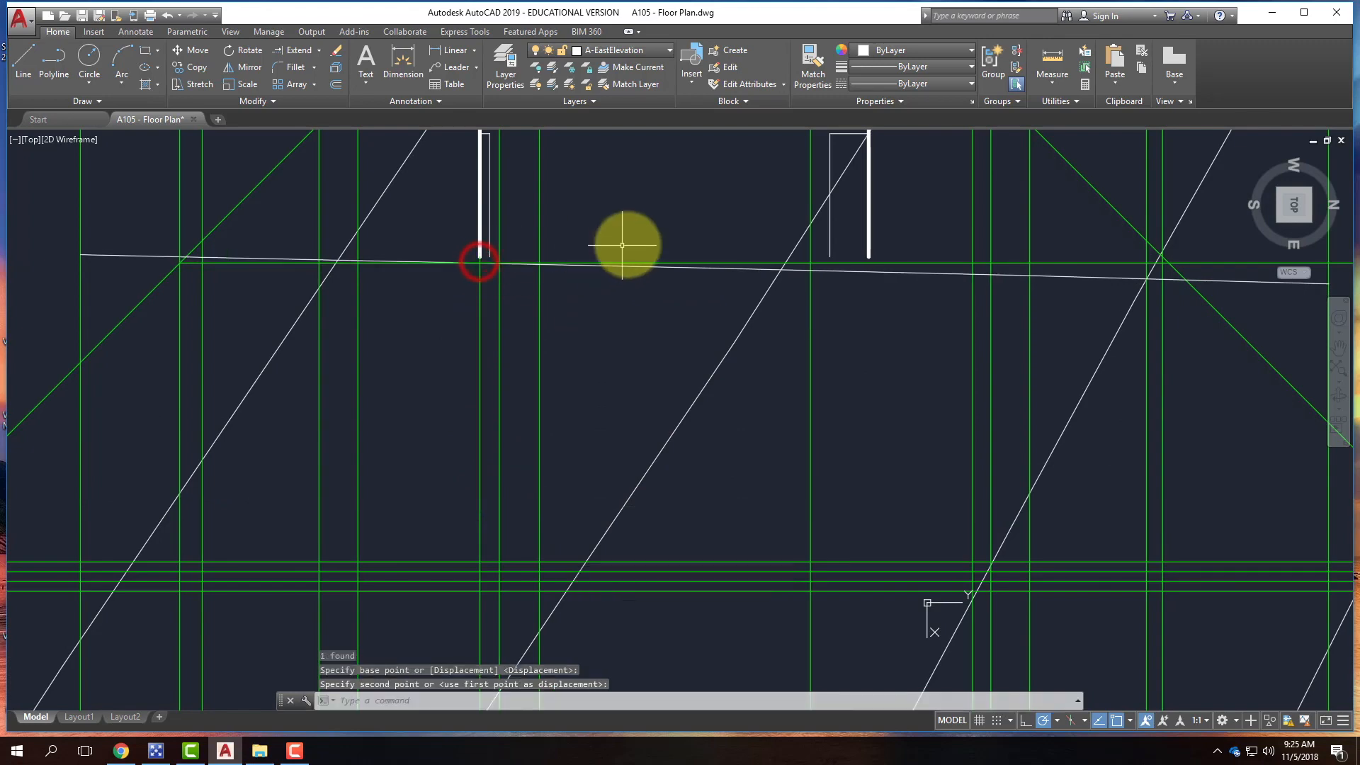
{"action": "key", "text": "Escape"}
{"action": "key", "text": "Escape"}
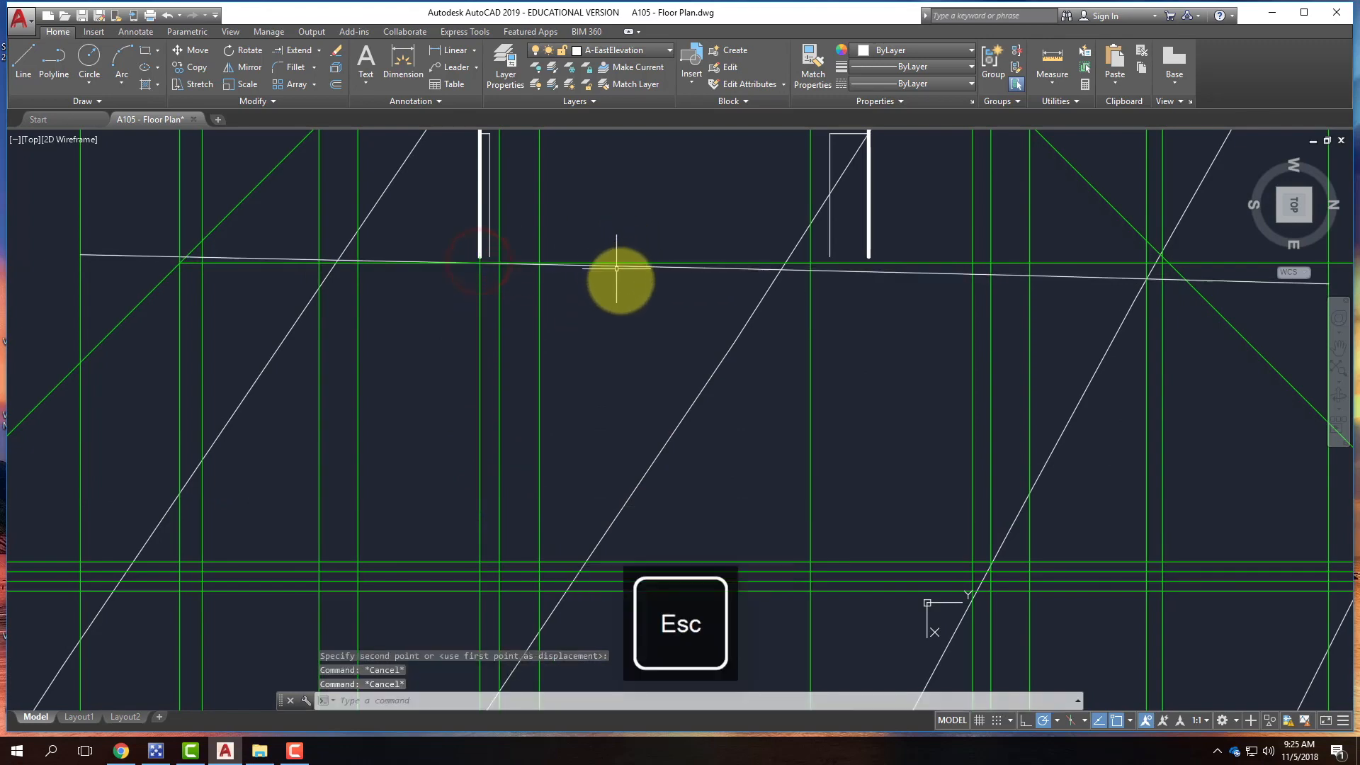
- Freeze the Guides layer
{"action": "left_click", "coordinate": [593, 46]}
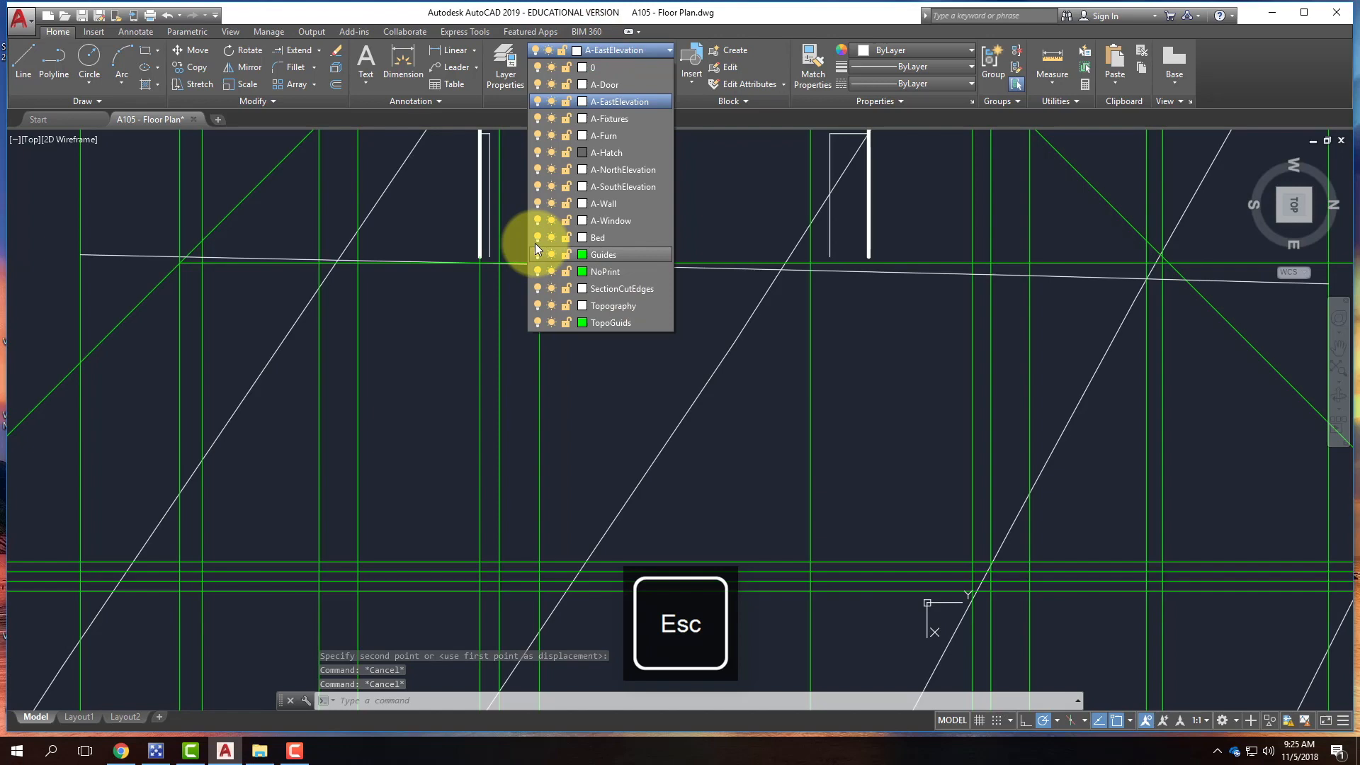
{"action": "left_click", "coordinate": [551, 254]}
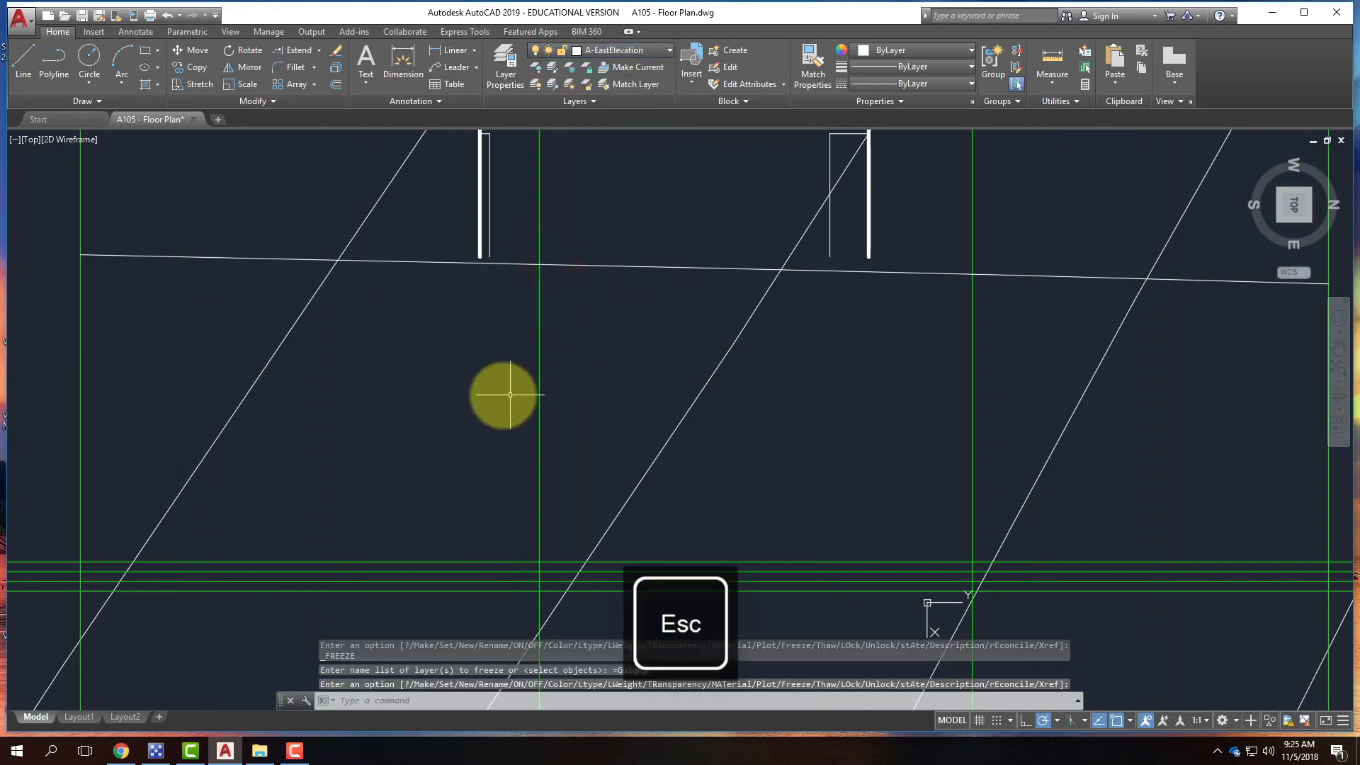
- Set the lineweight of the east elevation's ground spline to 0.70 mm
{"action": "scroll", "coordinate": [499, 379], "scroll_direction": "down", "scroll_amount": 5}
{"action": "scroll", "coordinate": [497, 367], "scroll_direction": "up", "scroll_amount": 4}
{"action": "left_click", "coordinate": [499, 375]}
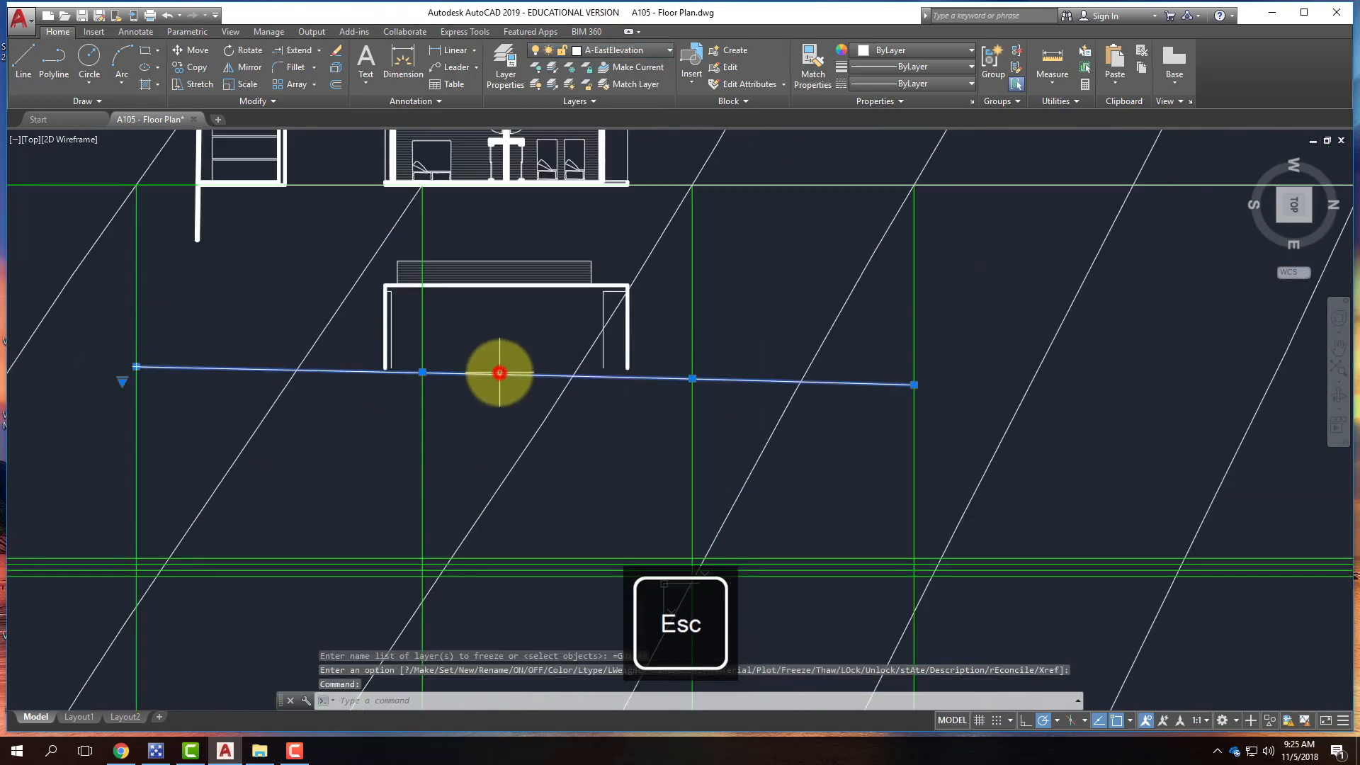
{"action": "left_click", "coordinate": [924, 65]}
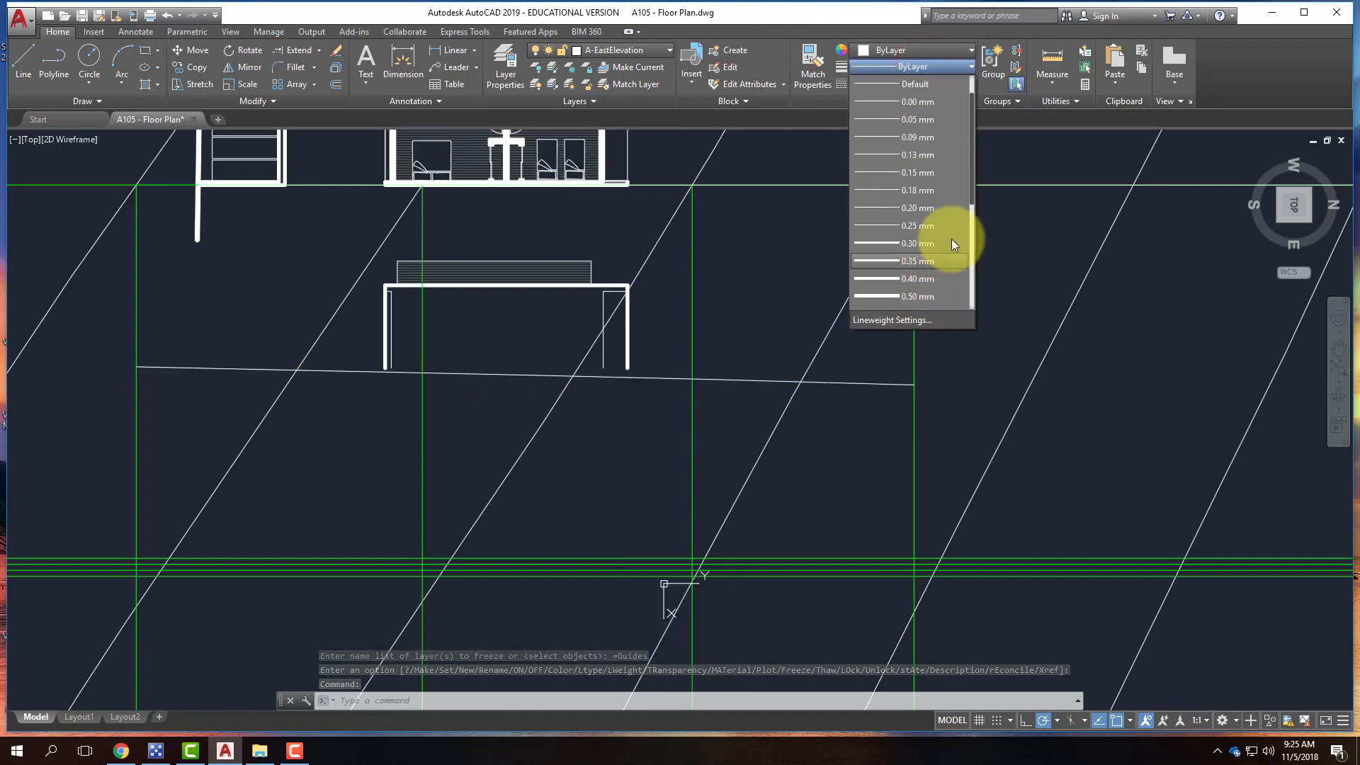
{"action": "left_click", "coordinate": [928, 296]}
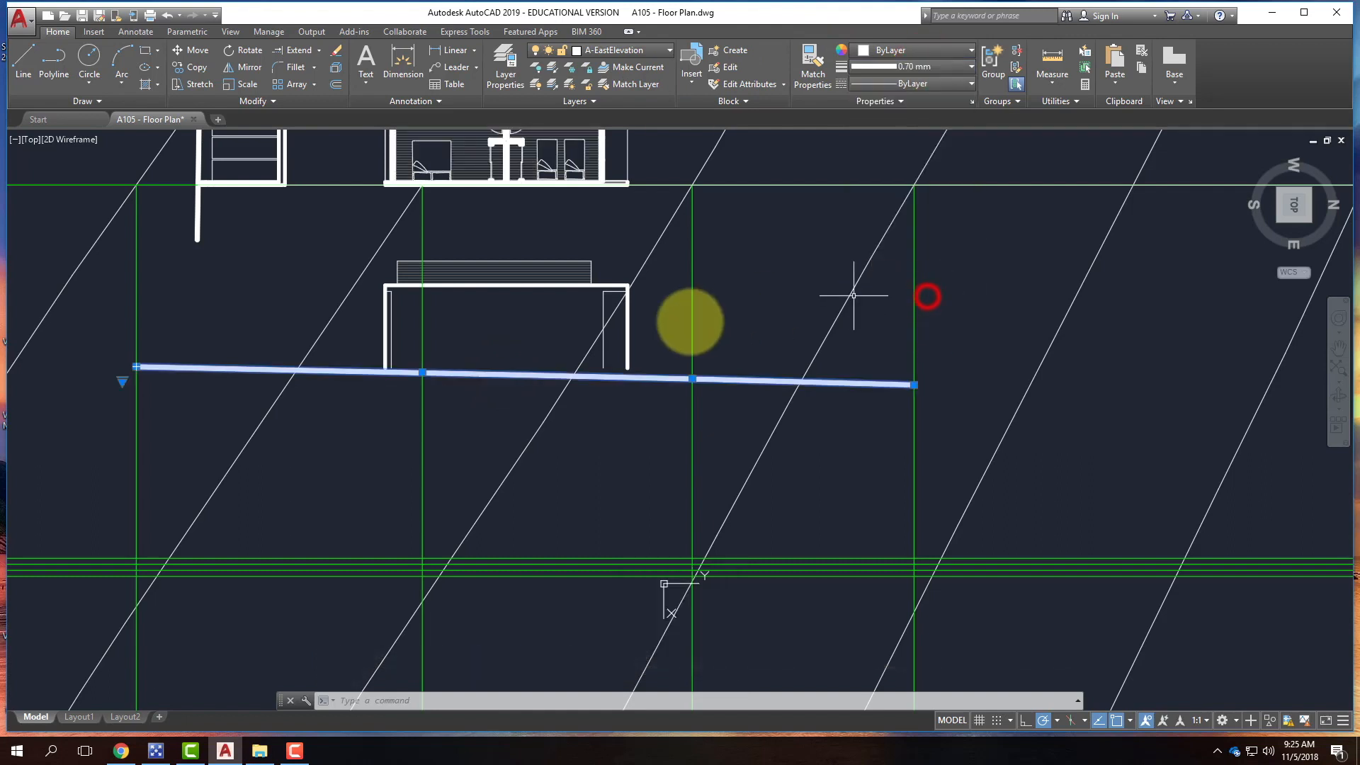
{"action": "key", "text": "Escape"}
{"action": "scroll", "coordinate": [432, 414], "scroll_direction": "up", "scroll_amount": 4}
{"action": "scroll", "coordinate": [150, 386], "scroll_direction": "down", "scroll_amount": 2}
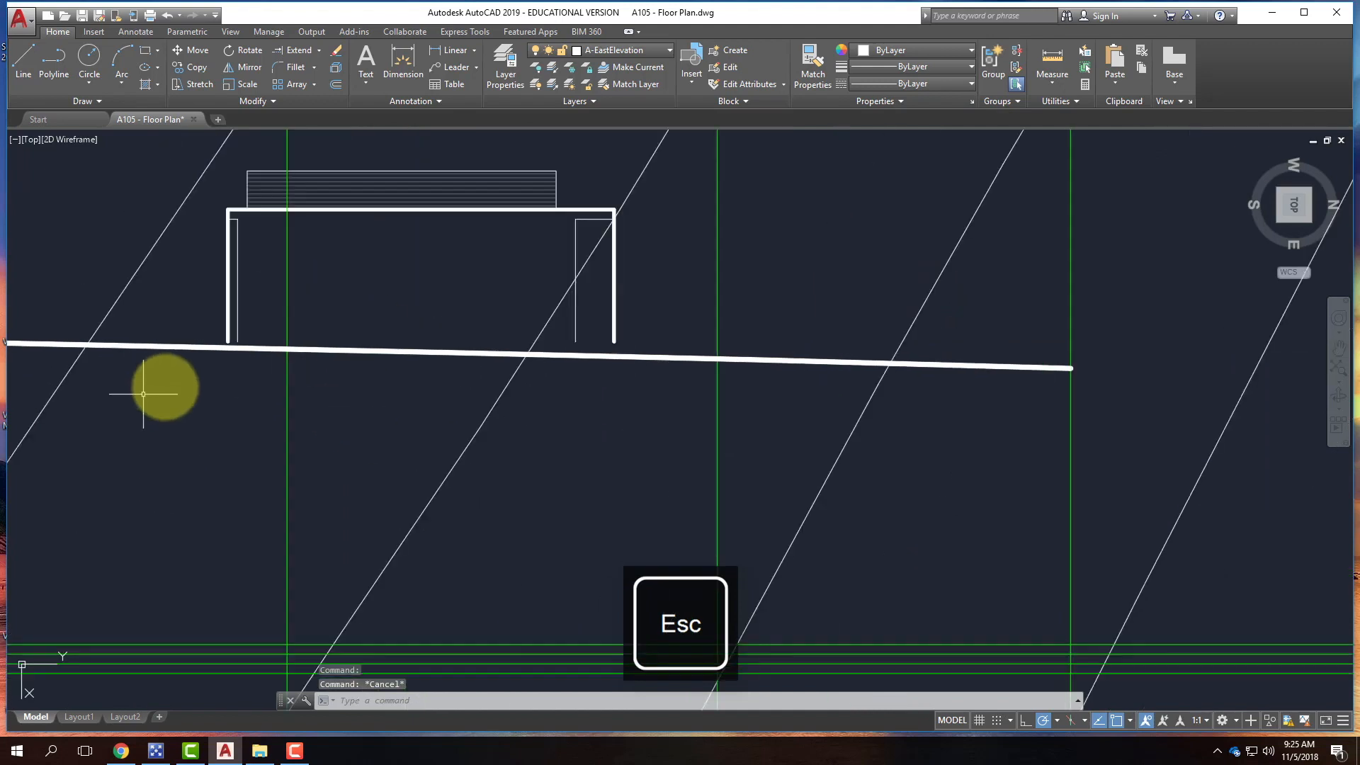
{"action": "left_click", "coordinate": [639, 328]}
{"action": "left_click", "coordinate": [164, 310]}
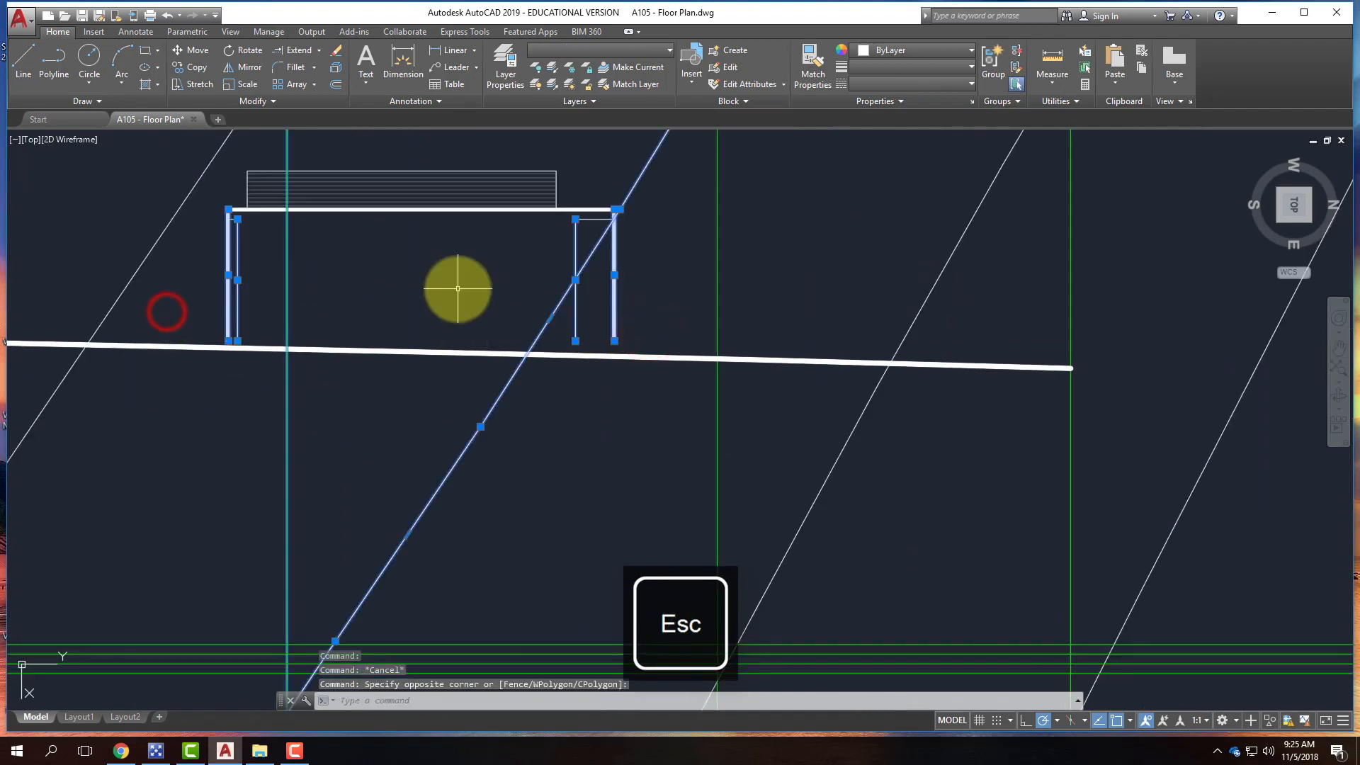
{"action": "type", "text": "extend"}
{"action": "key", "text": "Return"}
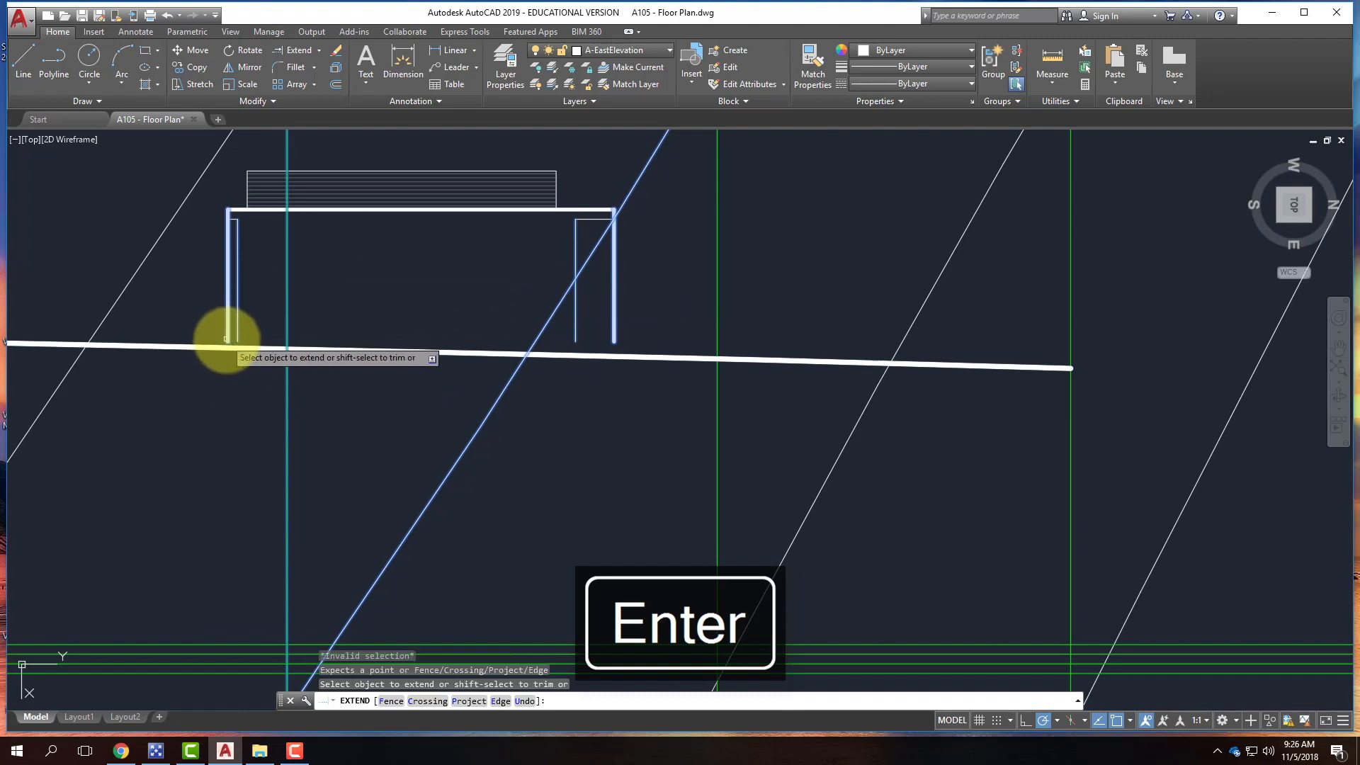
{"action": "key", "text": "Escape"}
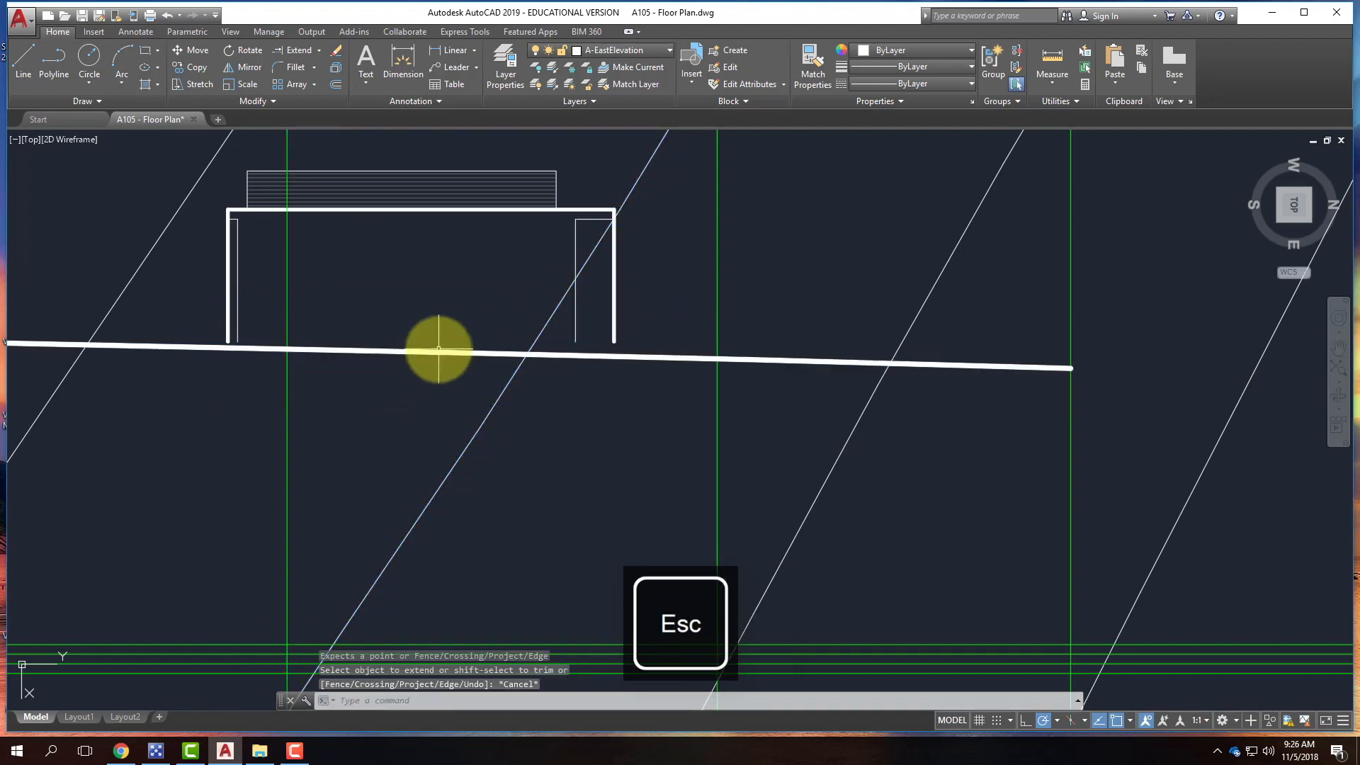
- Extend the lower ends of the east elevation's outer and inner wall lines to the ground spline, using all objects as boundaries
{"action": "key", "text": "Return"}
{"action": "type", "text": "a"}
{"action": "key", "text": "Return"}
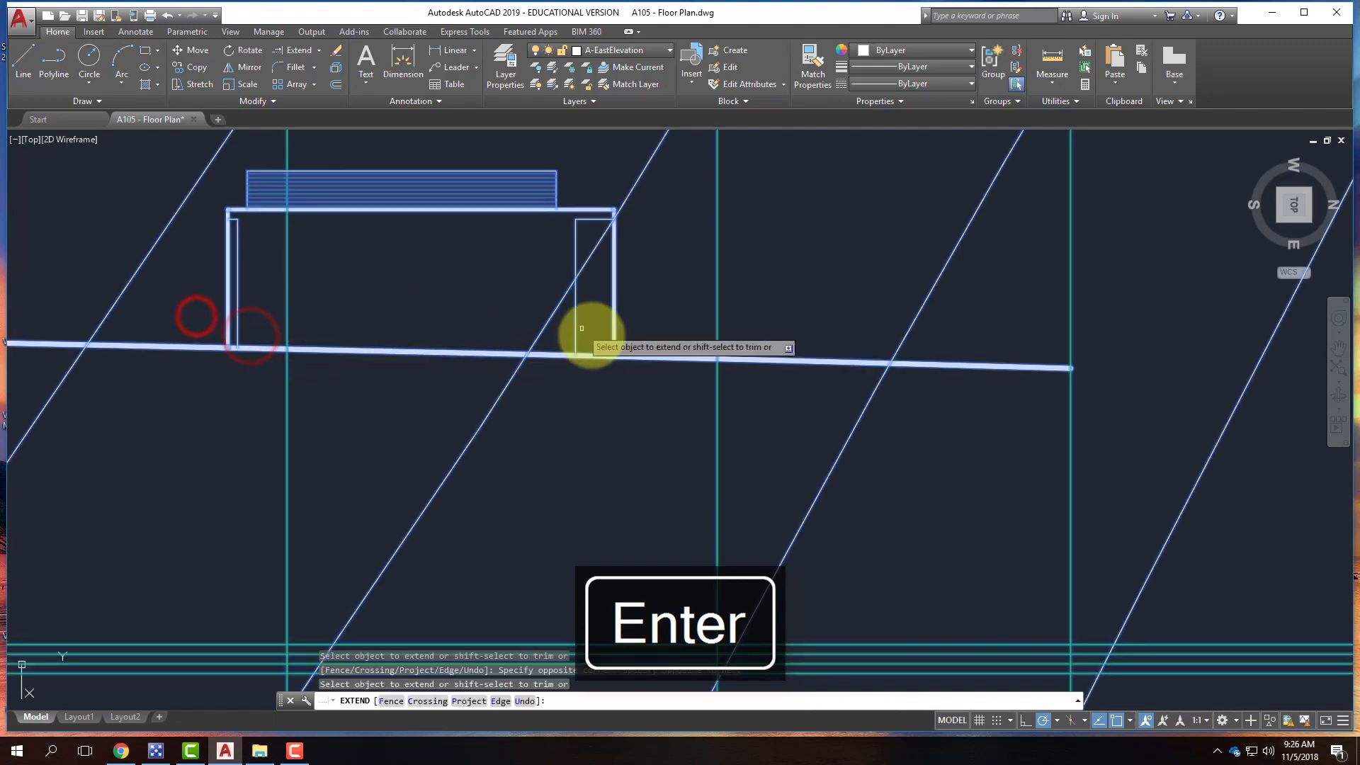
{"action": "left_click", "coordinate": [629, 337]}
{"action": "key", "text": "Escape"}
{"action": "key", "text": "Escape"}
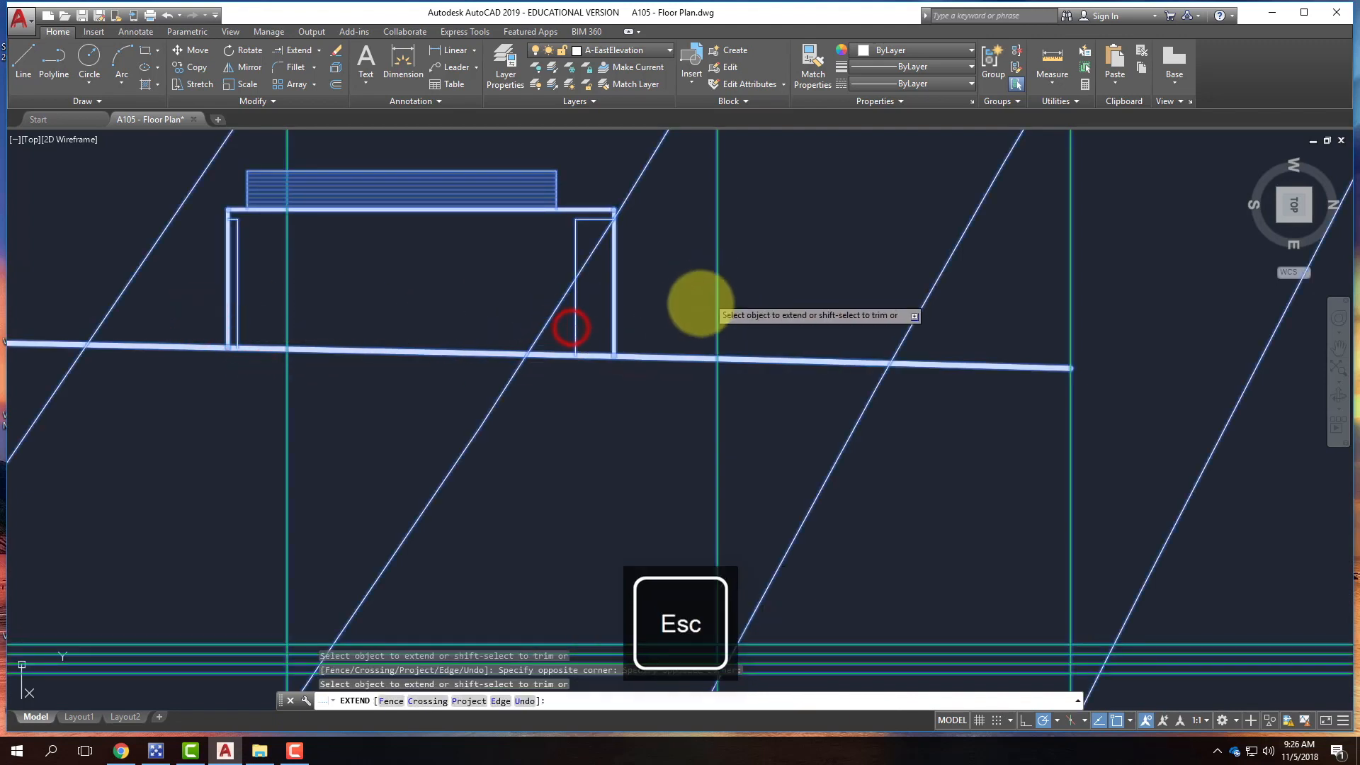
{"action": "scroll", "coordinate": [660, 442], "scroll_direction": "down", "scroll_amount": 4}
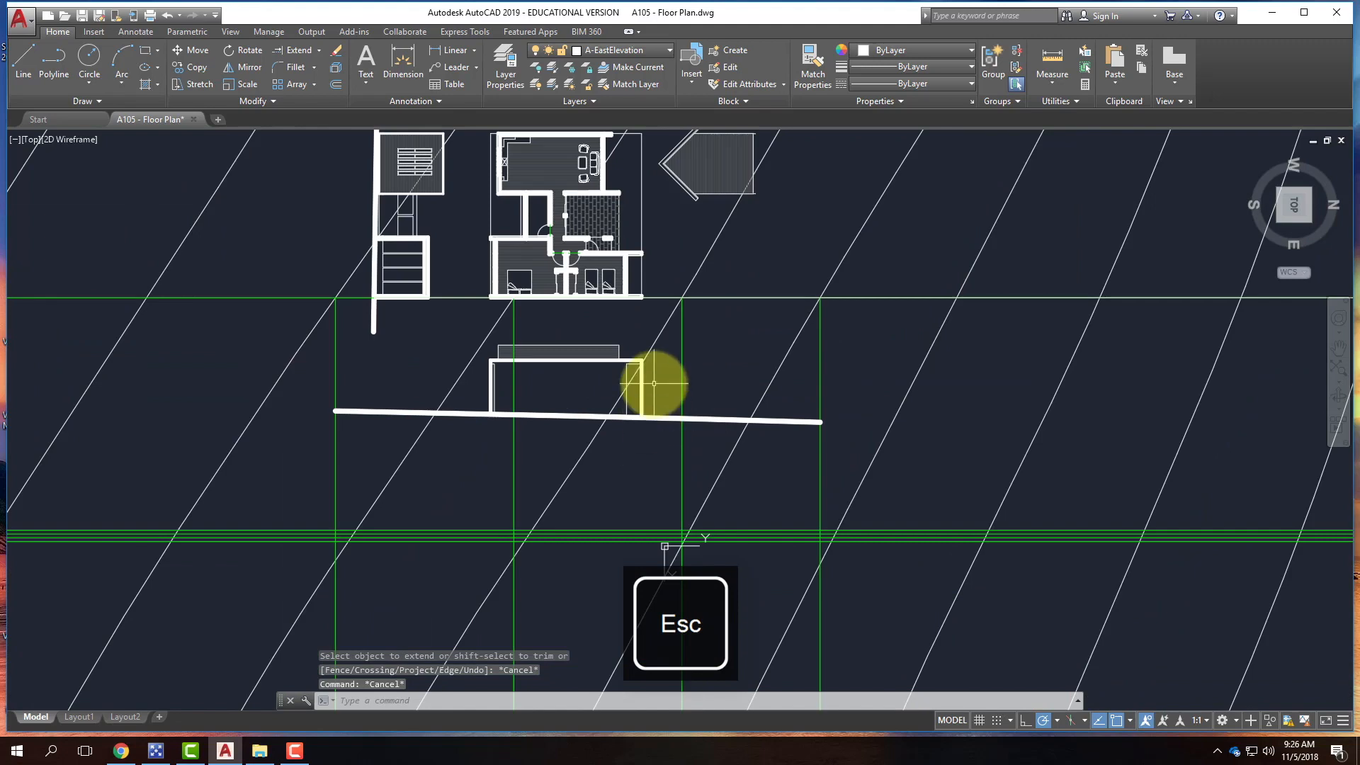
{"action": "scroll", "coordinate": [389, 443], "scroll_direction": "down", "scroll_amount": 3}
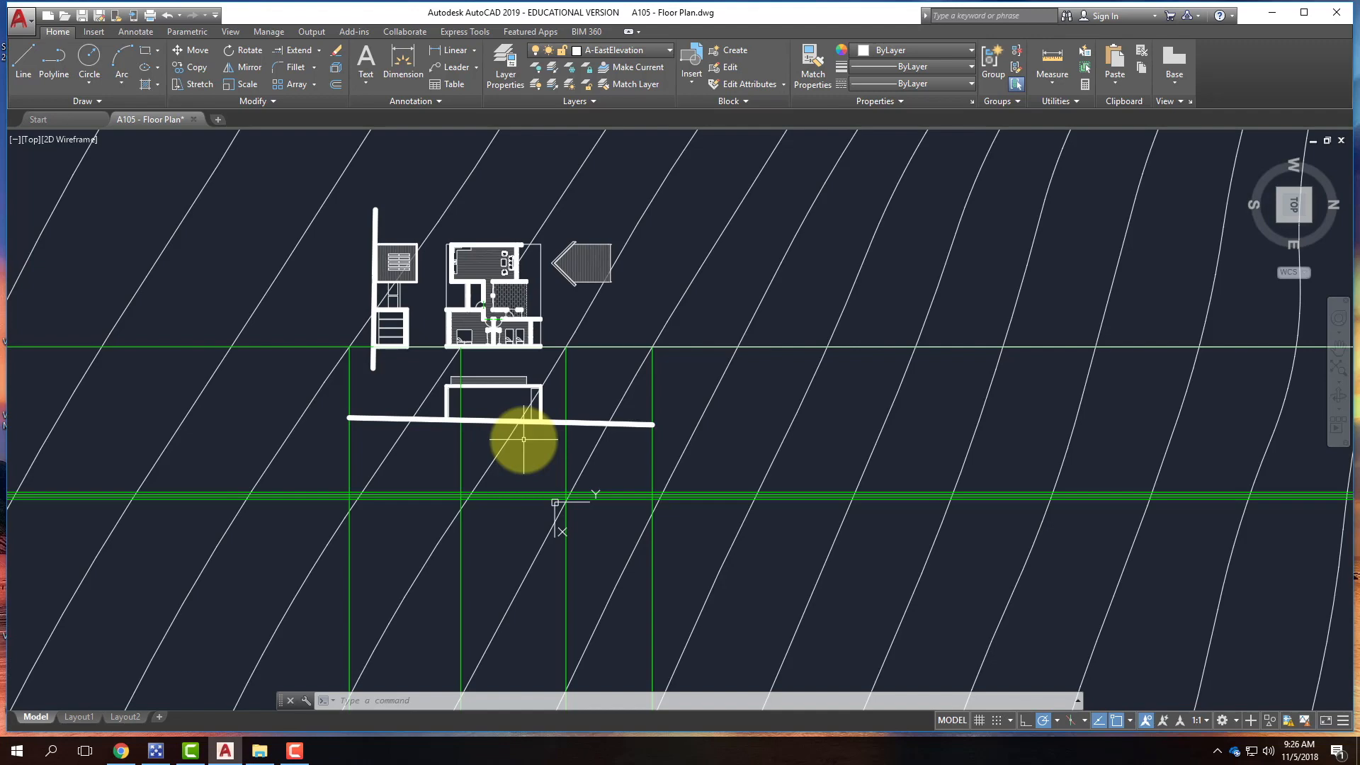
{"action": "scroll", "coordinate": [470, 300], "scroll_direction": "up", "scroll_amount": 4}
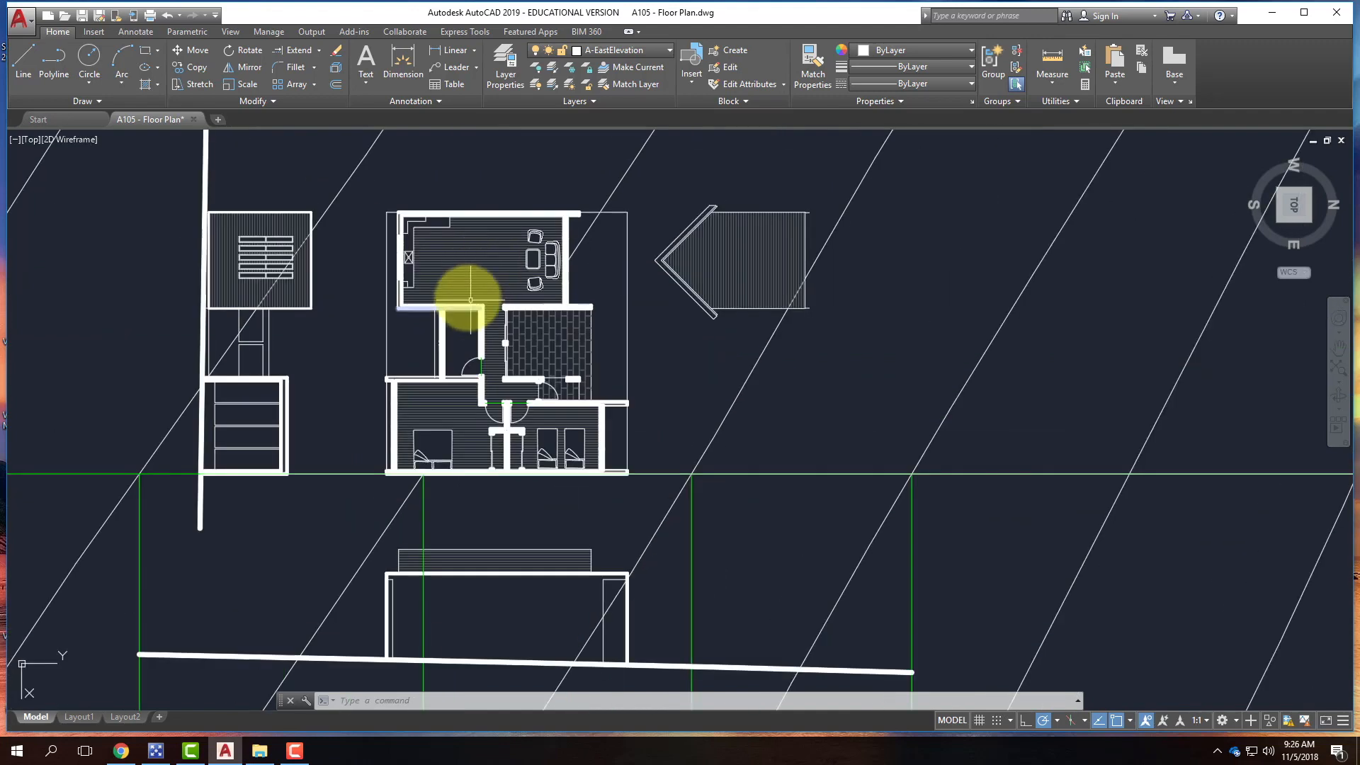
{"action": "left_click", "coordinate": [361, 332]}
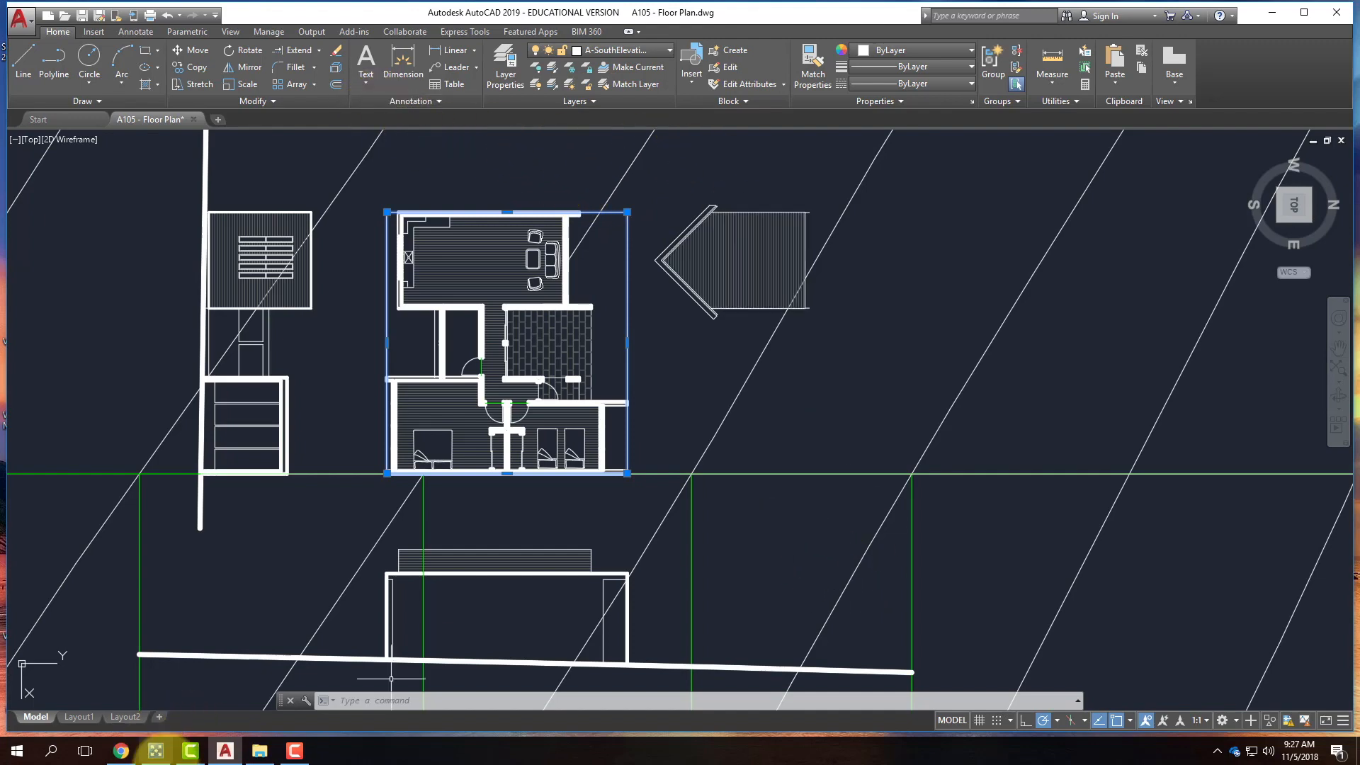
{"action": "left_click", "coordinate": [294, 751]}
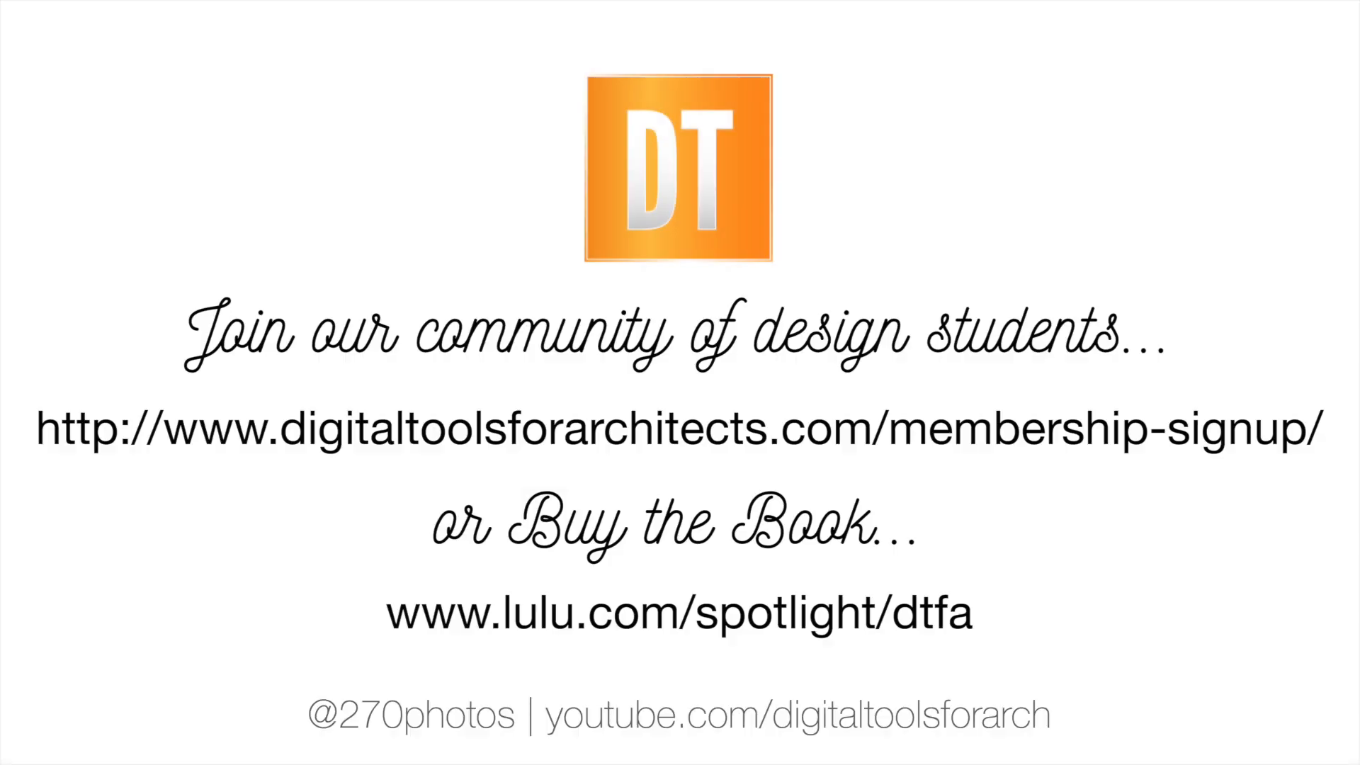